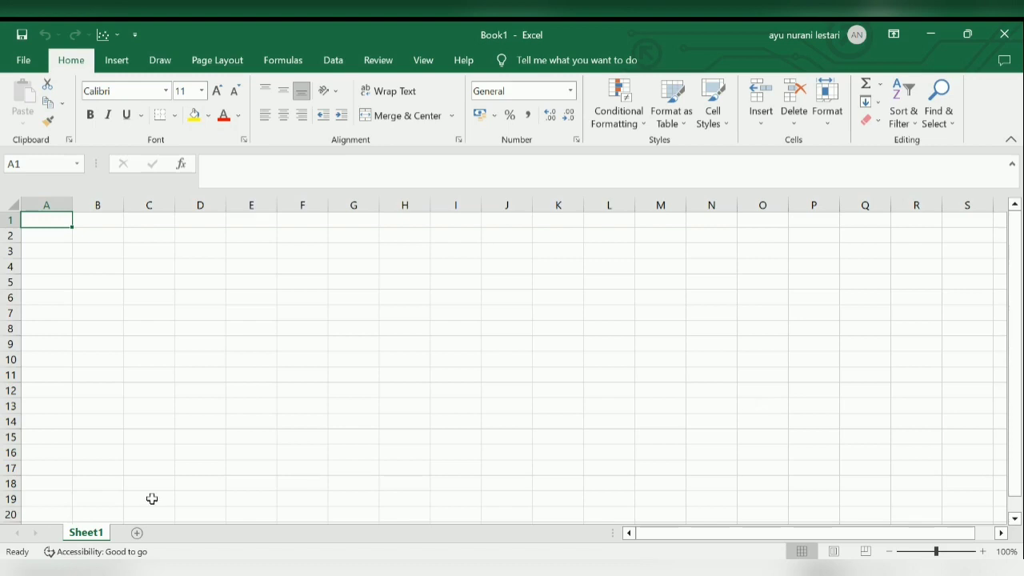
Step: Rename the worksheet as AKUN
double_click(86, 534)
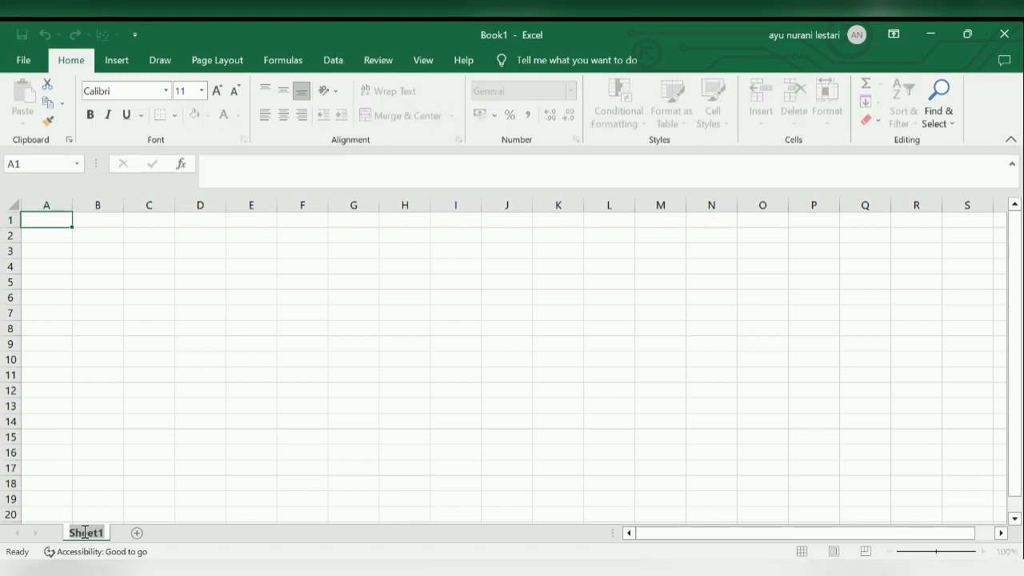
text(AKUN)
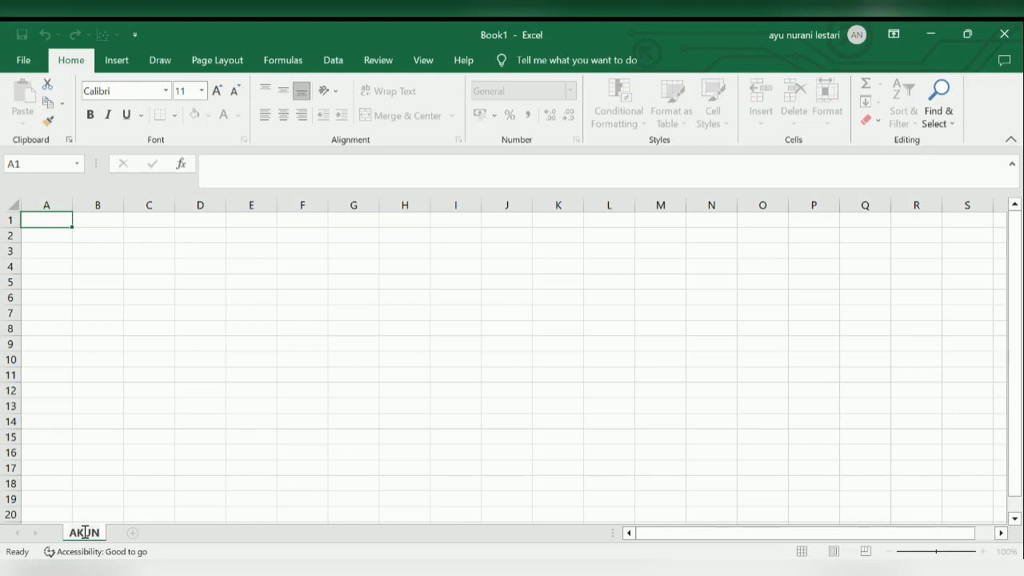
click(58, 277)
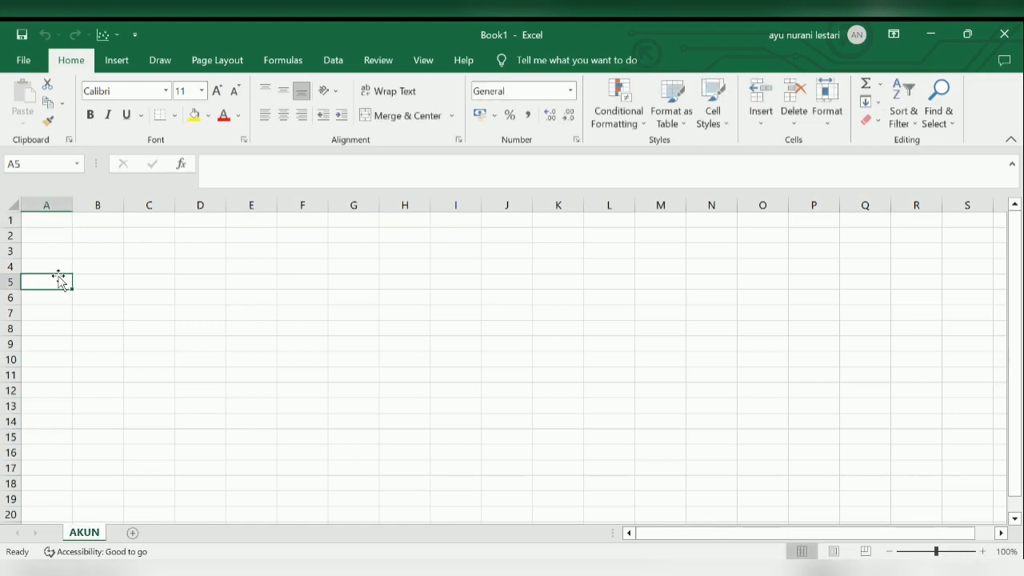
Step: Narrow column A to a slim margin, less than half its default width
click(56, 225)
click(65, 246)
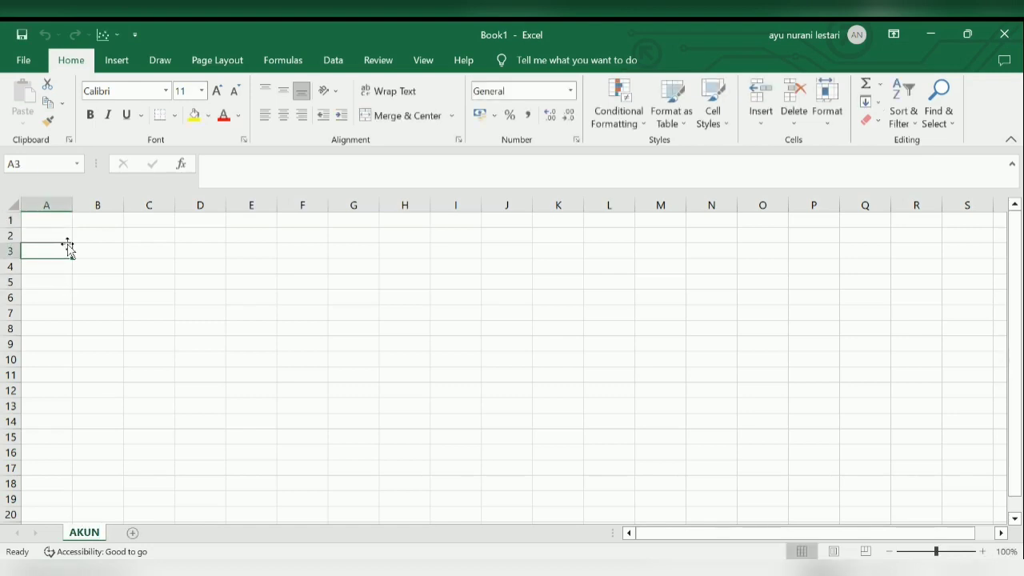
click(61, 236)
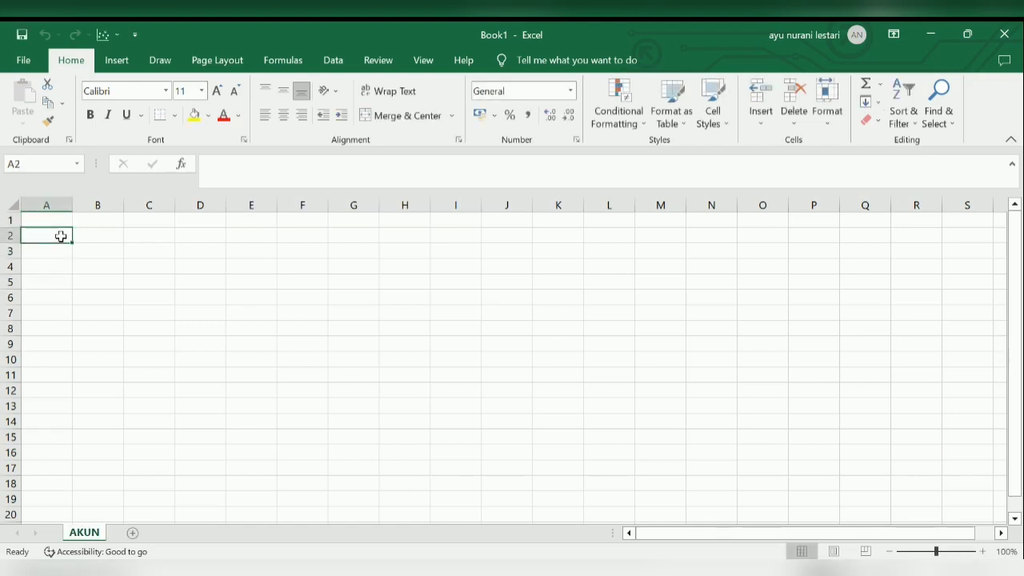
click(108, 237)
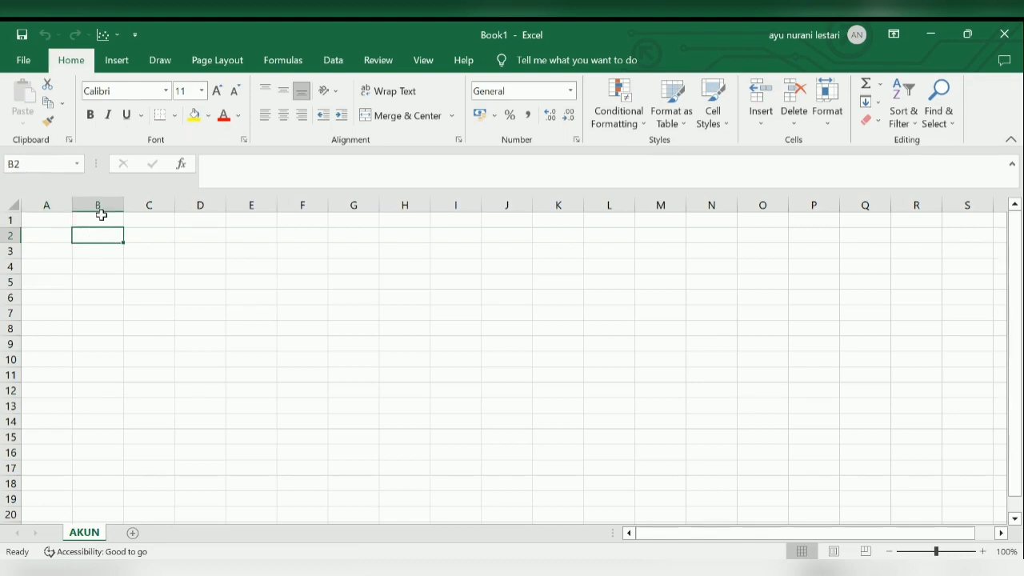
drag(72, 205, 42, 205)
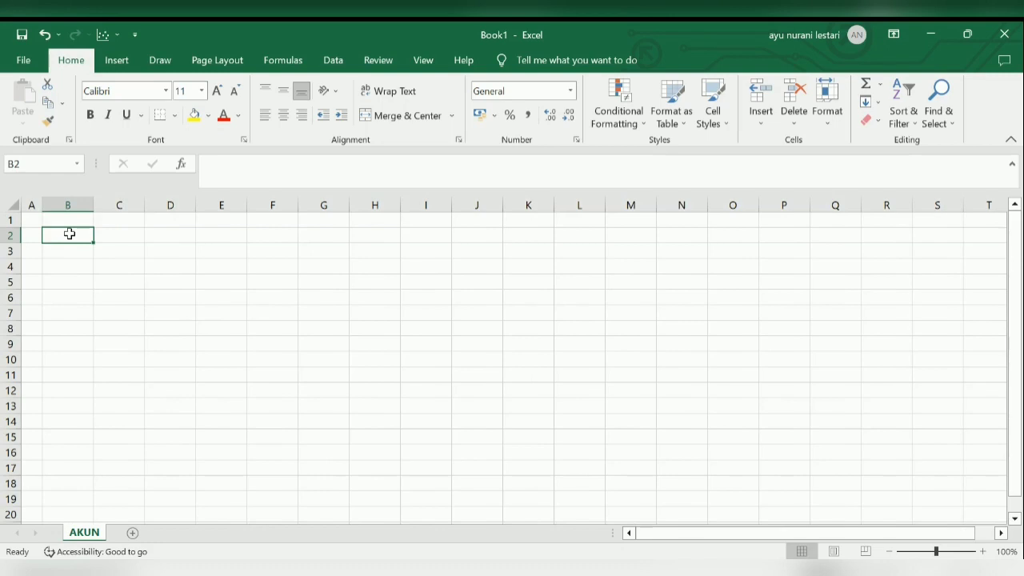
Step: Enter the title "Daftar Akun" in cell B2 and move on to cell B4
text(Da)
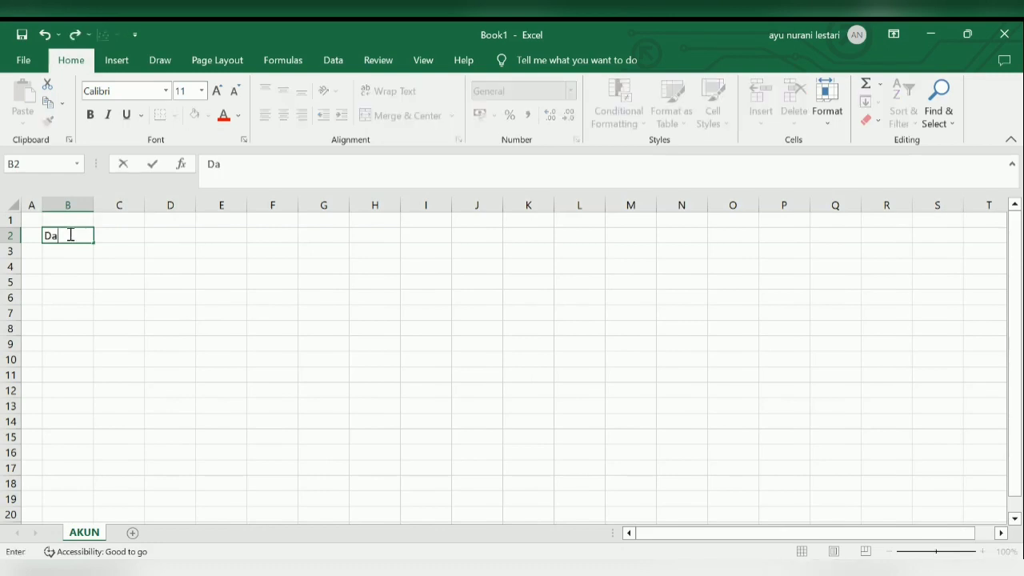
text(ftar Akun)
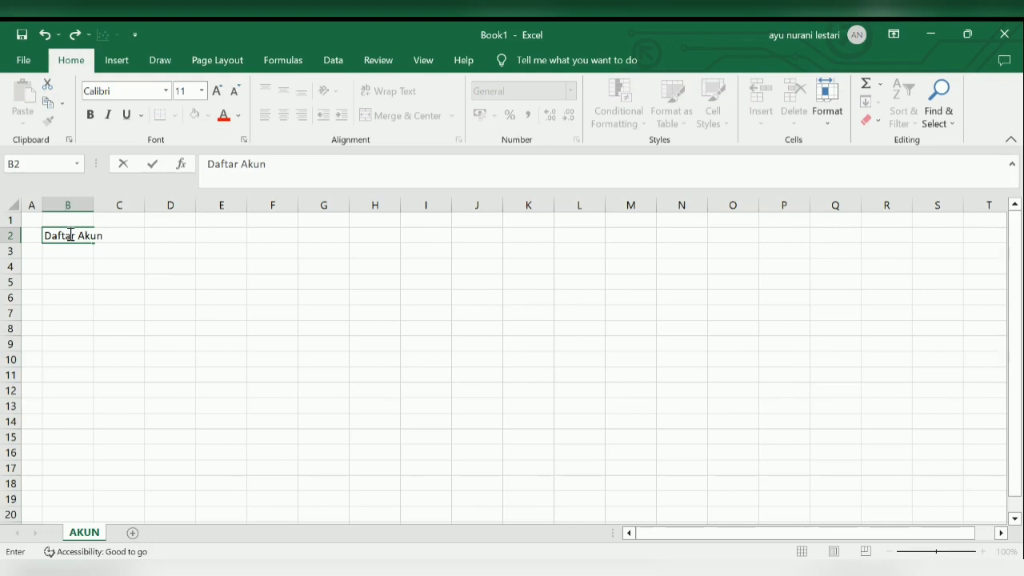
key(Return)
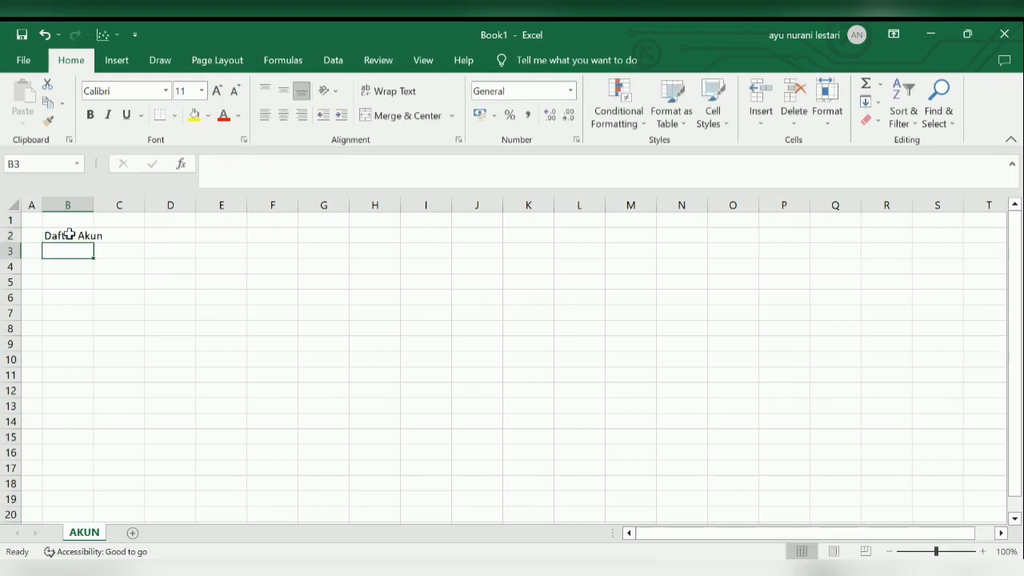
key(Return)
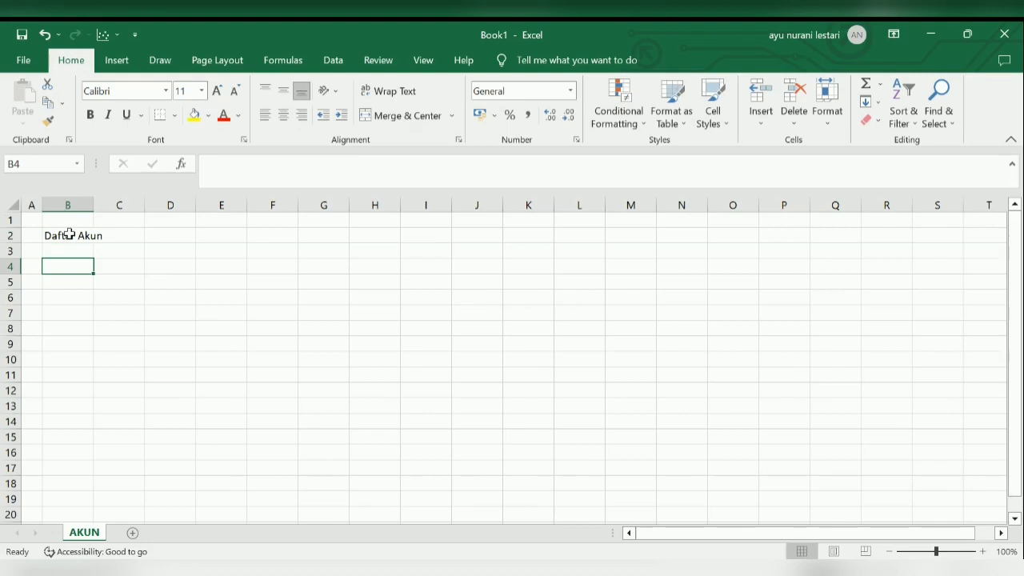
text(Kode)
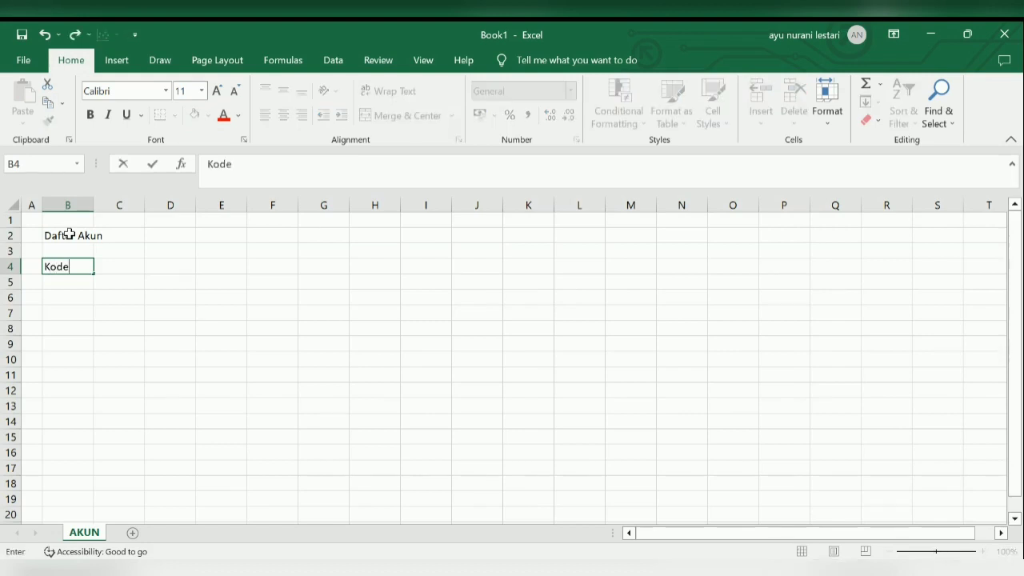
key(Tab)
text(Nam)
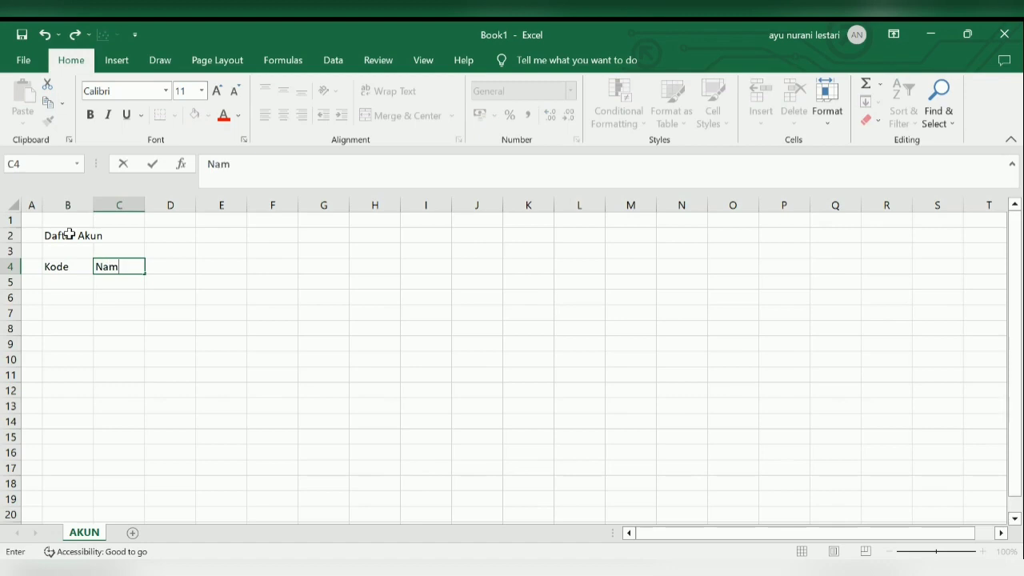
text(a Akun)
key(ctrl+Return)
key(Right)
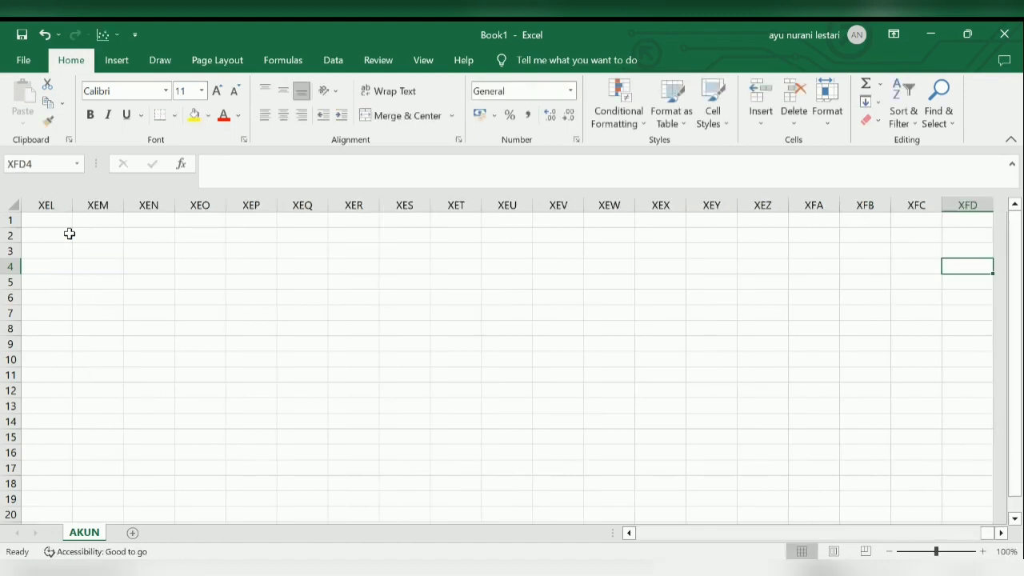
key(Left)
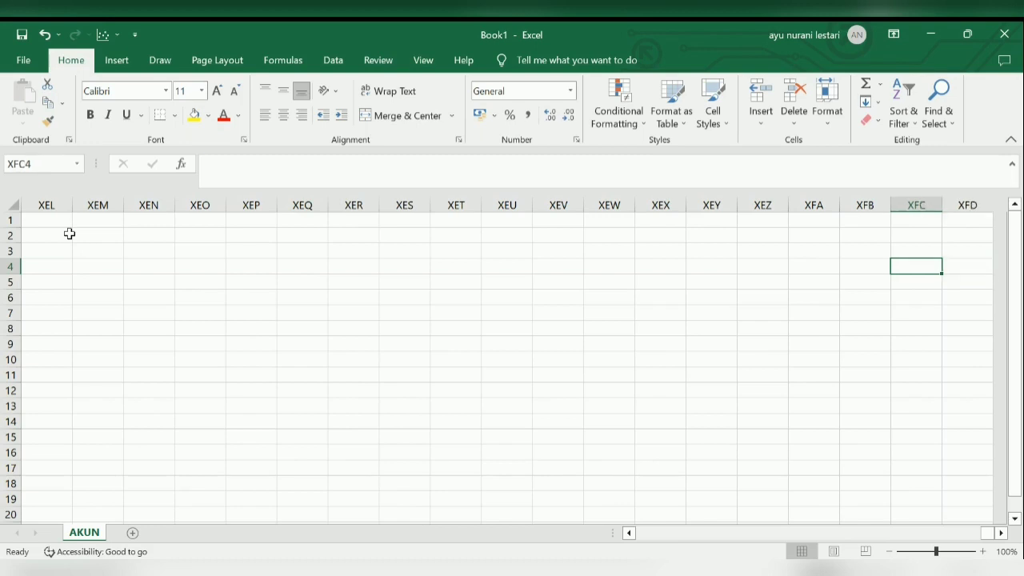
key(BackSpace)
click(202, 359)
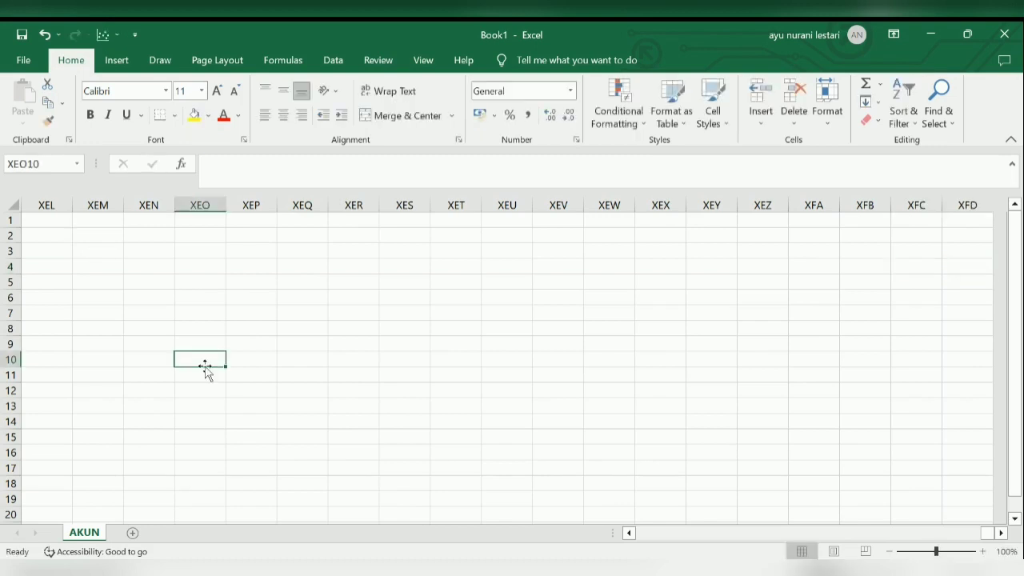
click(14, 205)
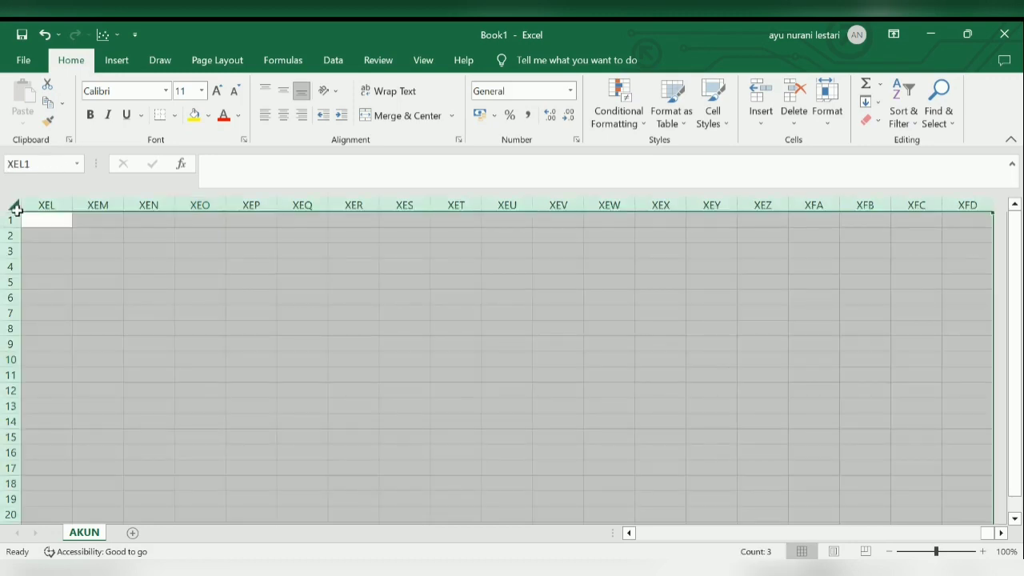
click(114, 249)
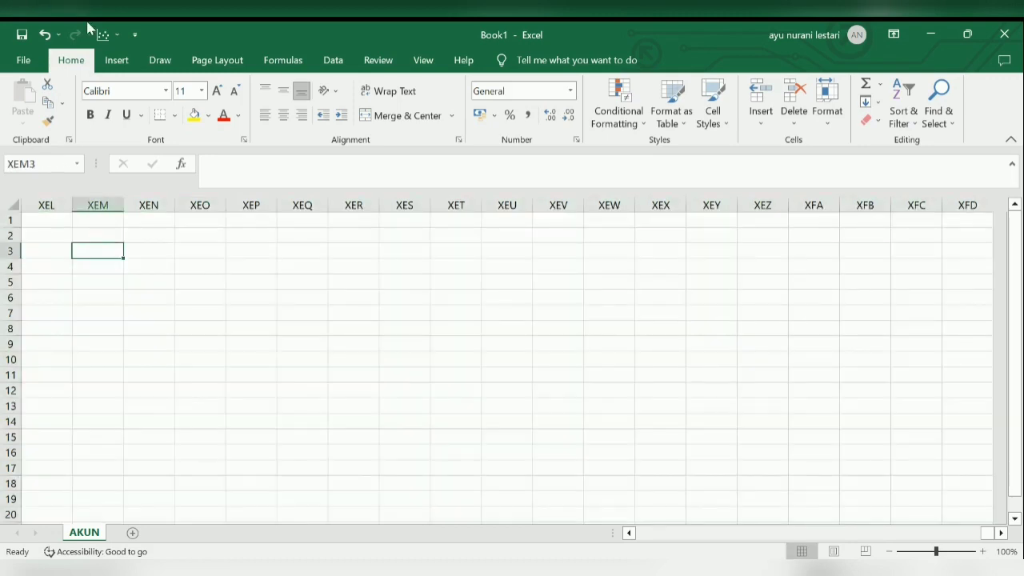
click(44, 34)
click(46, 35)
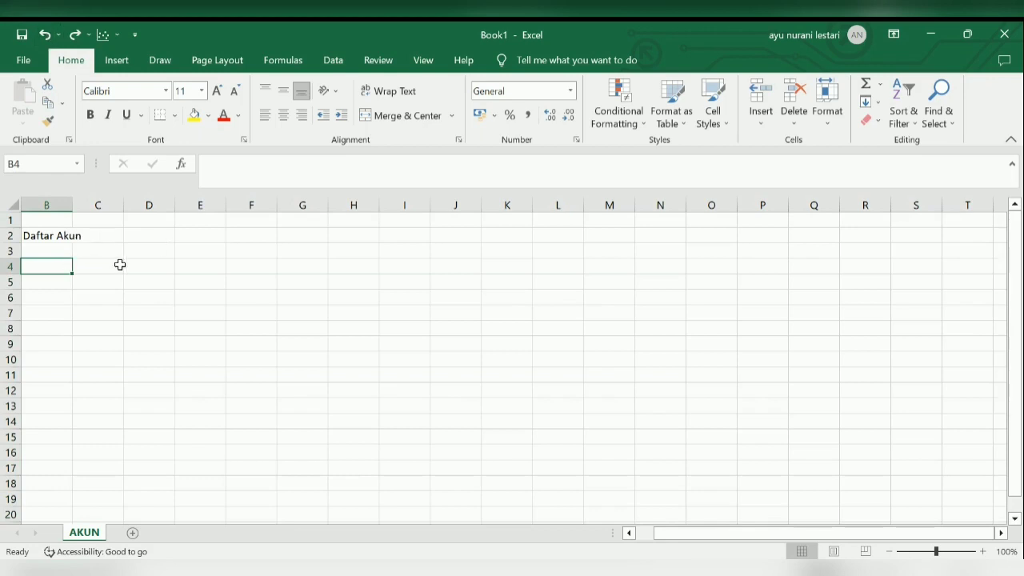
Step: Enter the column headings "Kode" in B4 and "Nama Akun" in C4
scroll(66, 269, left, 1)
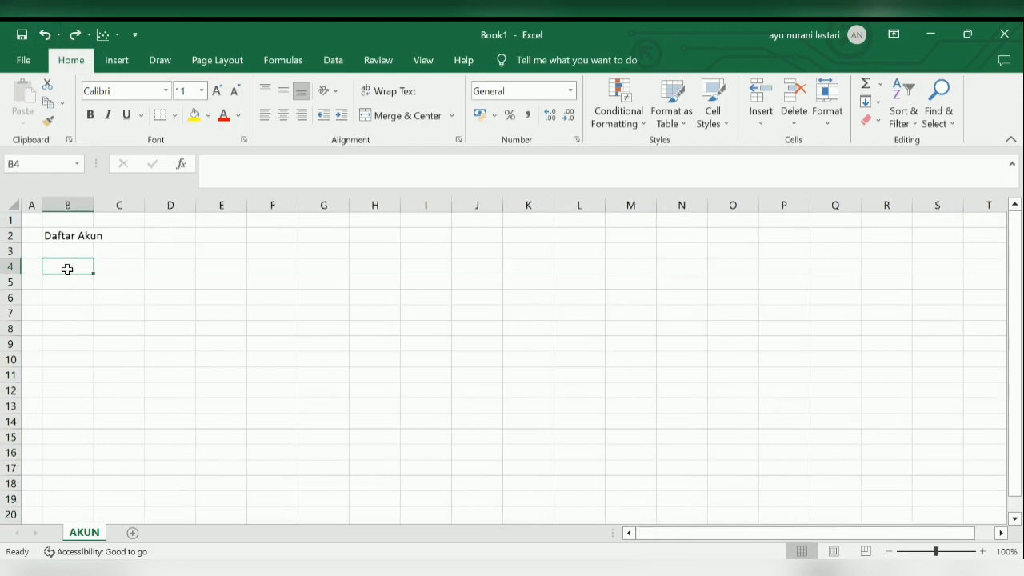
text(Kode)
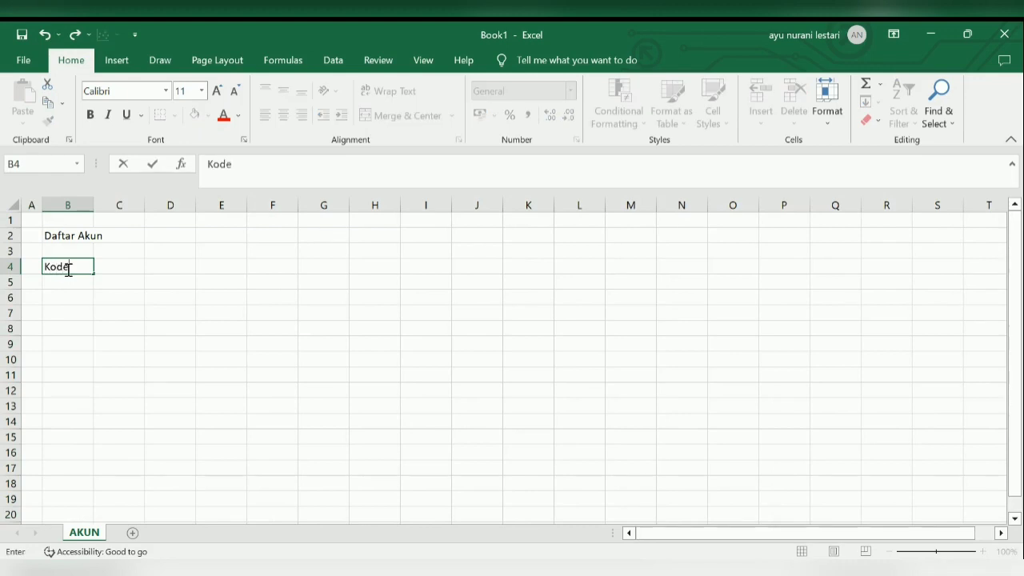
key(Tab)
text(N)
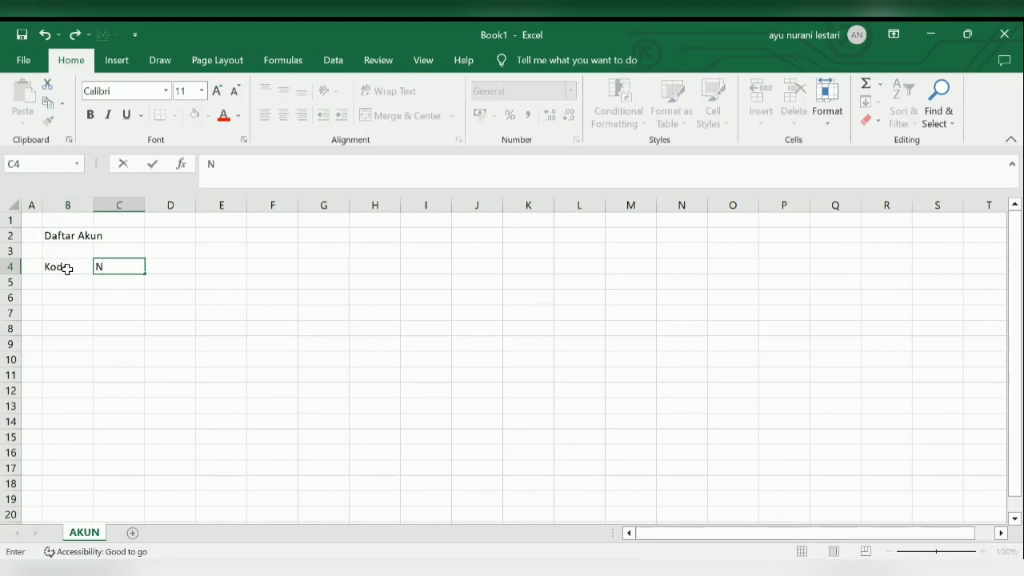
text(ama Akun)
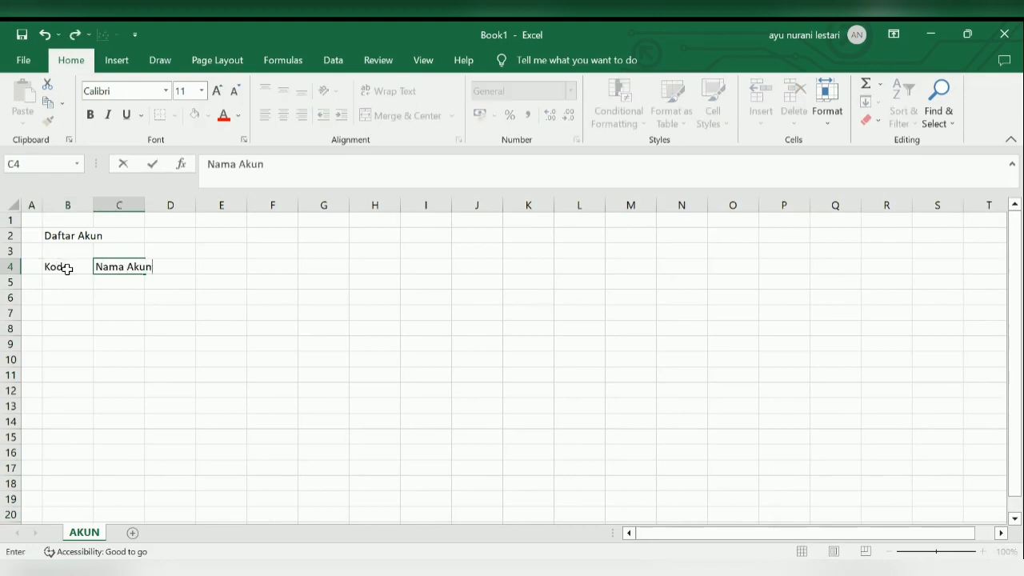
key(Tab)
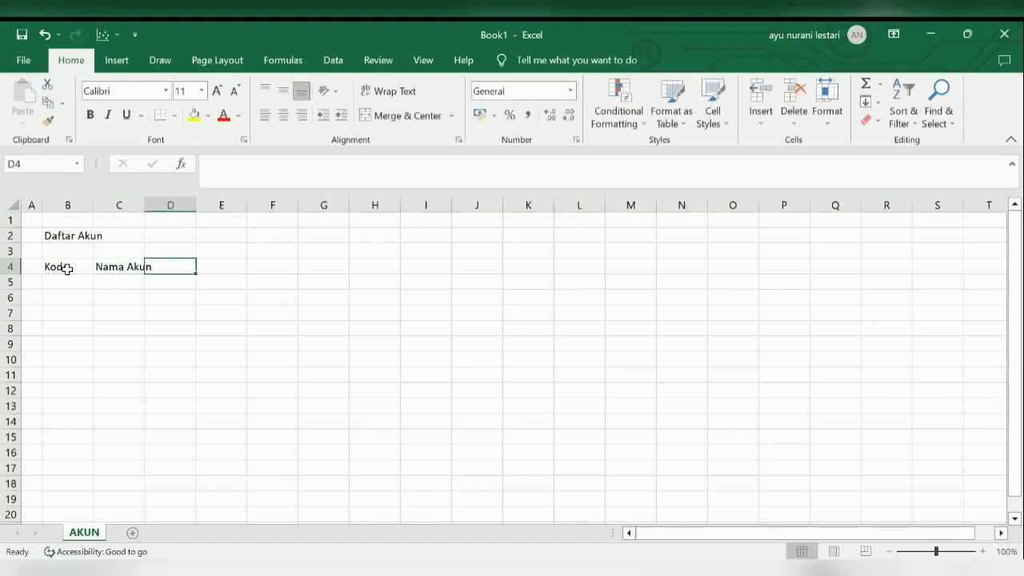
Step: Continue the heading row with "POS" in D4, "SN" in E4 and "Saldo Awal" in F4
text(POS)
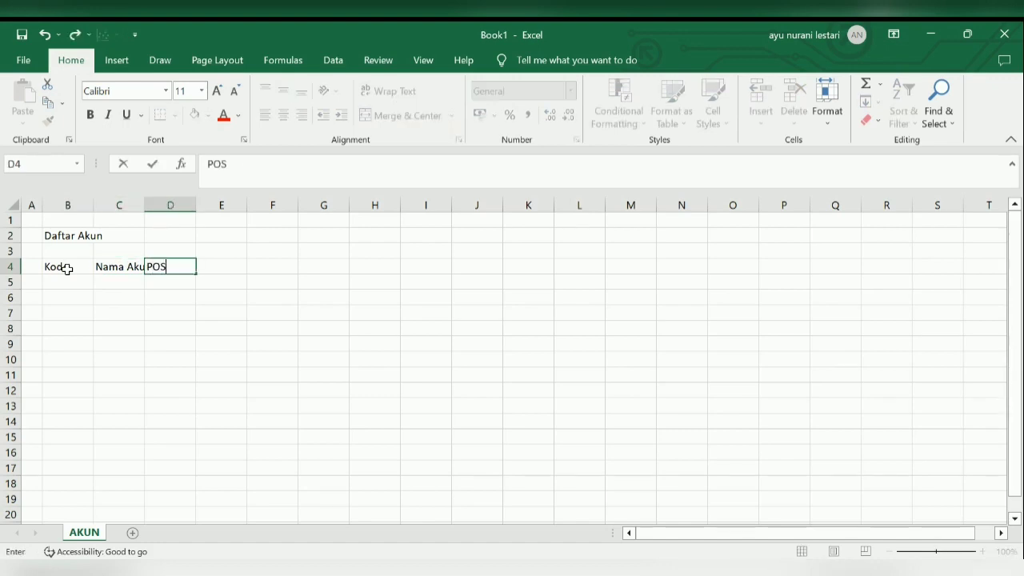
key(Tab)
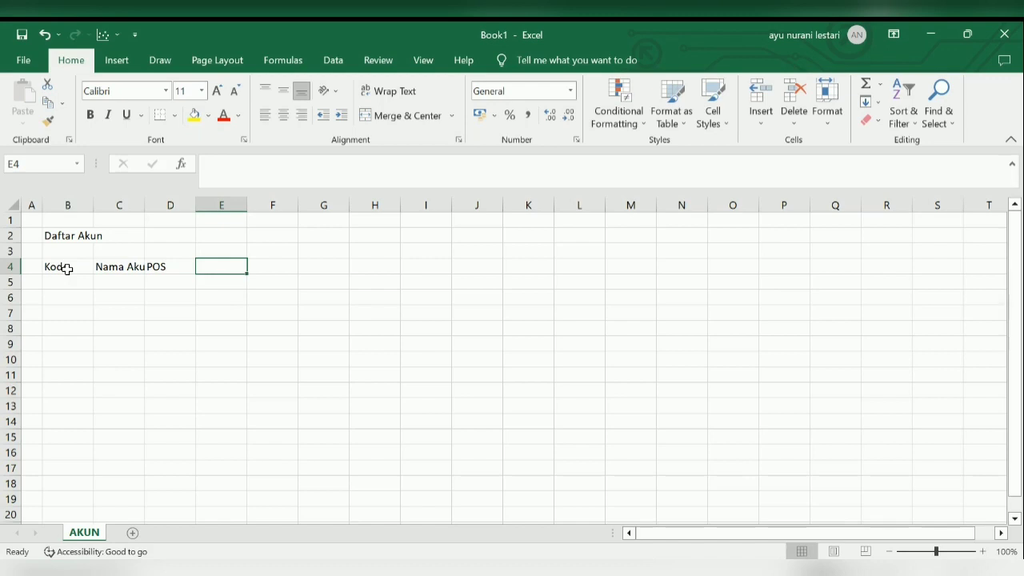
text(S)
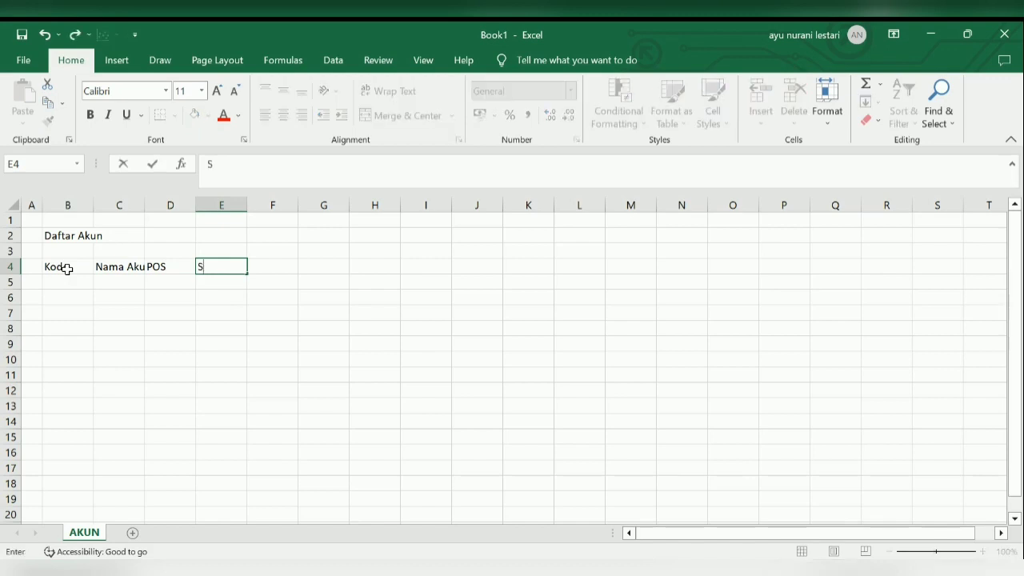
text(N)
key(Tab)
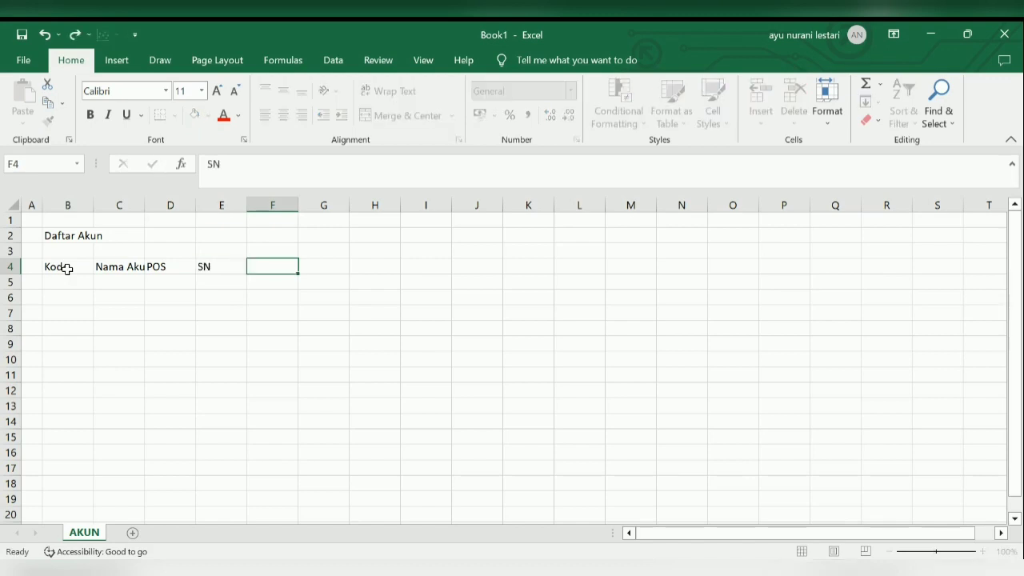
text(Saldo A)
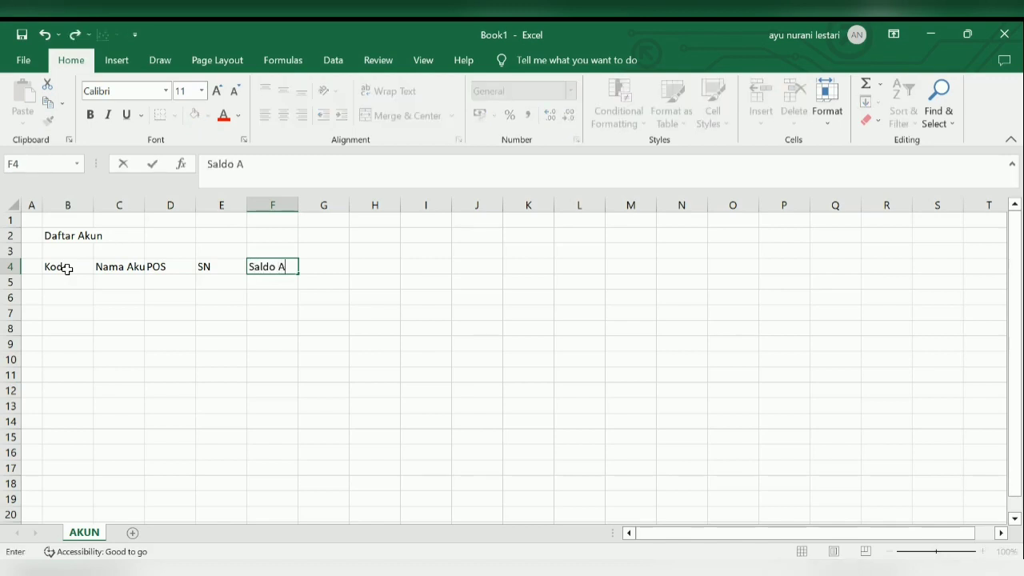
text(wal)
key(Return)
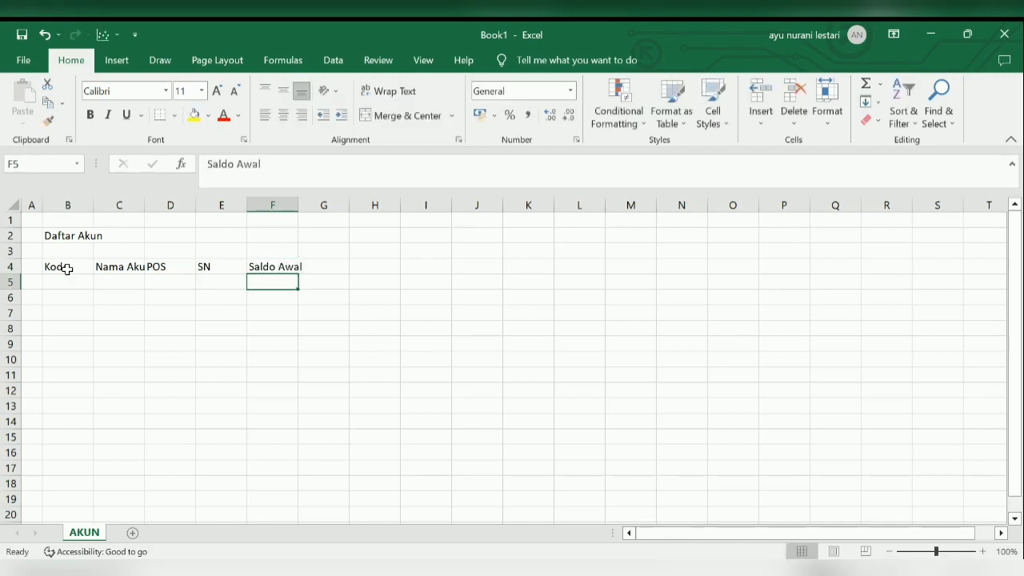
text(De)
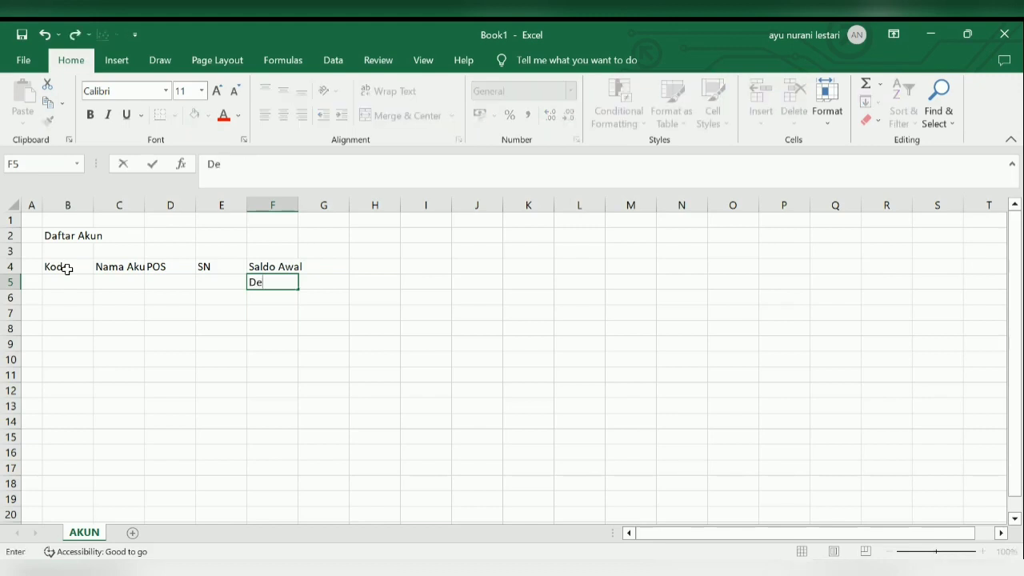
text(b)
key(BackSpace)
text(bit)
key(End)
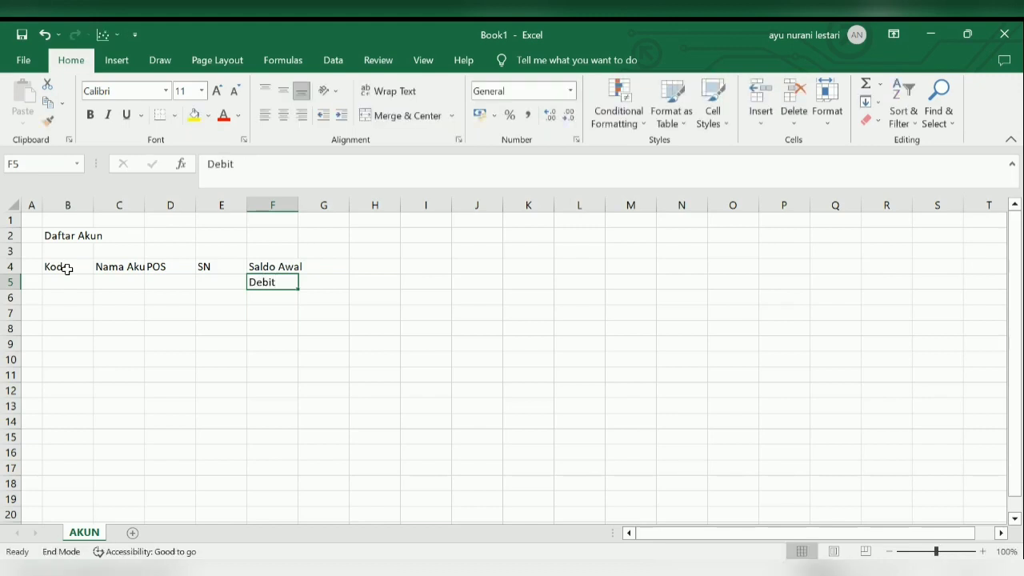
key(Right)
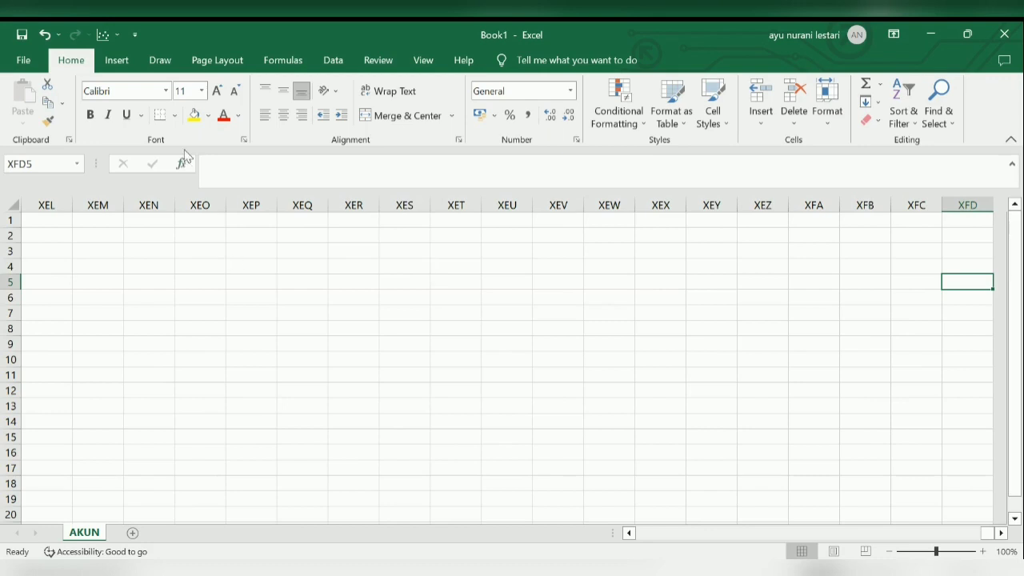
click(45, 35)
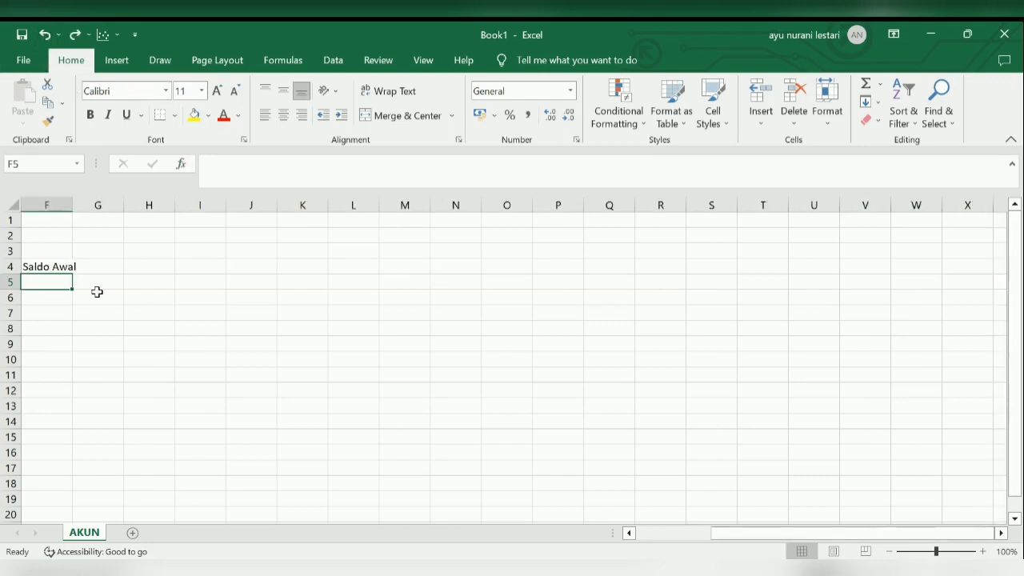
key(Left)
key(Left)
key(Left)
key(Left)
key(Left)
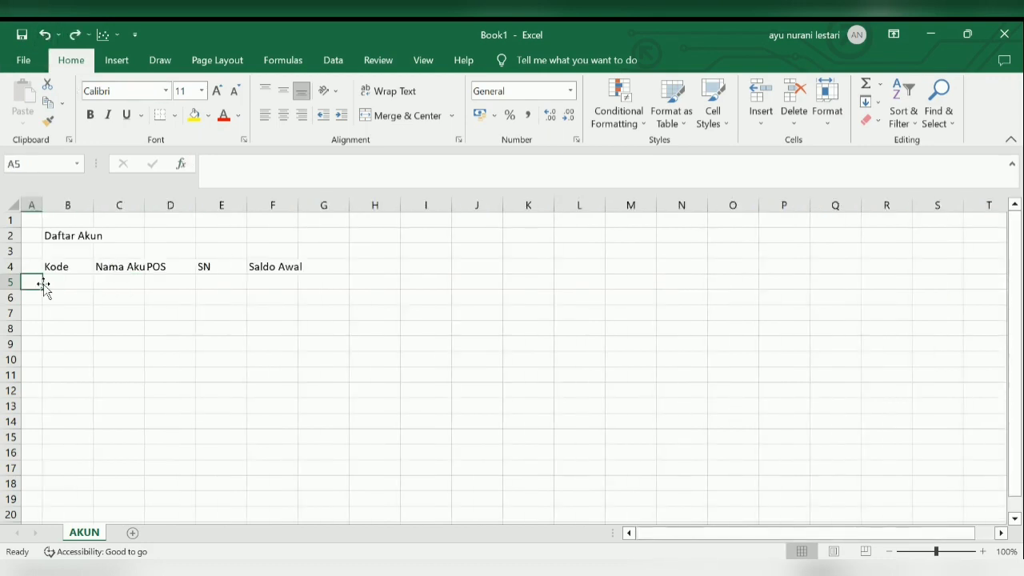
Step: Enter the subheadings "Debit" in F5 and "Kredit" in G5 beneath Saldo Awal, and return to B6
click(284, 284)
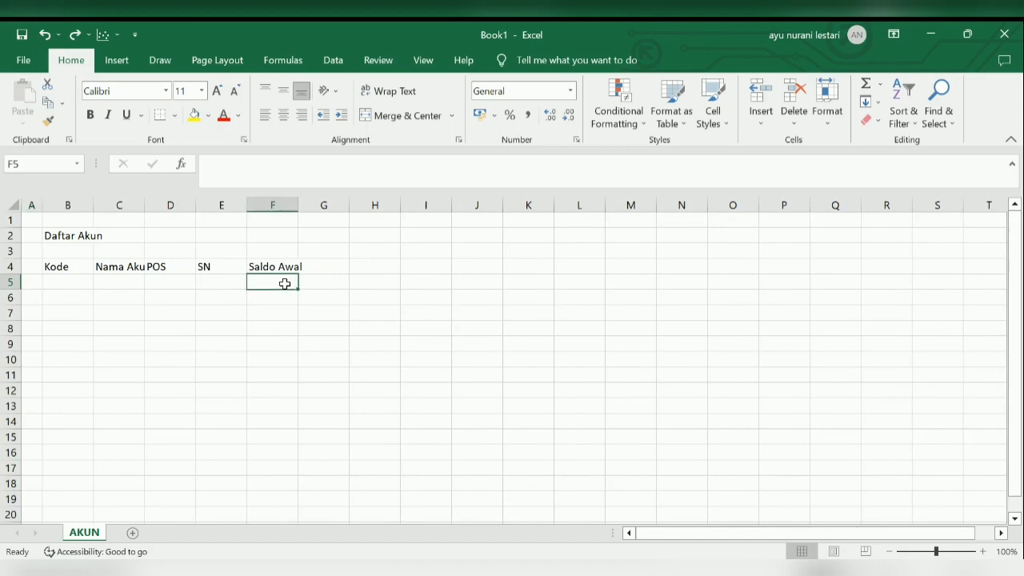
text(DeB)
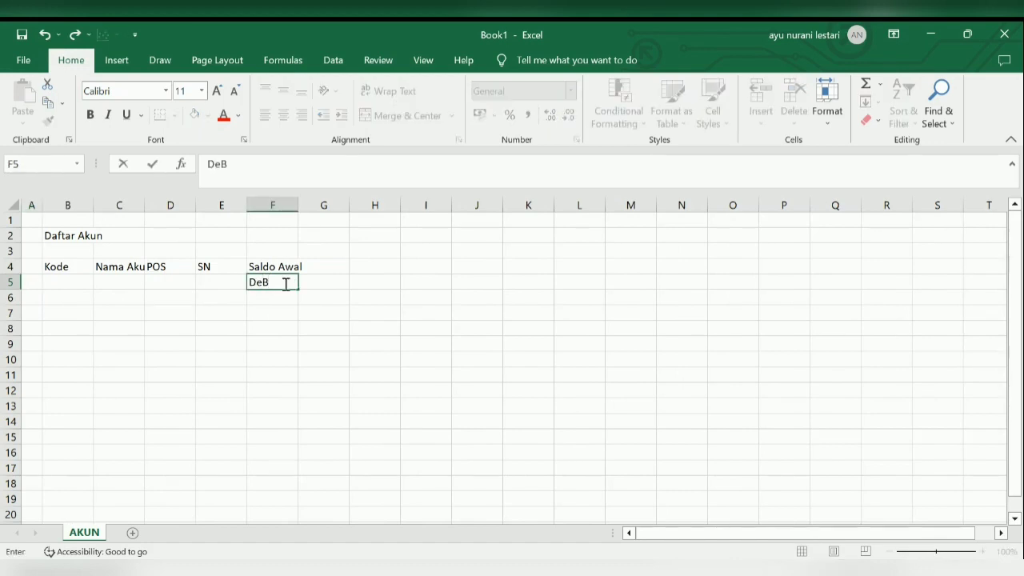
key(BackSpace)
text(bit)
key(Tab)
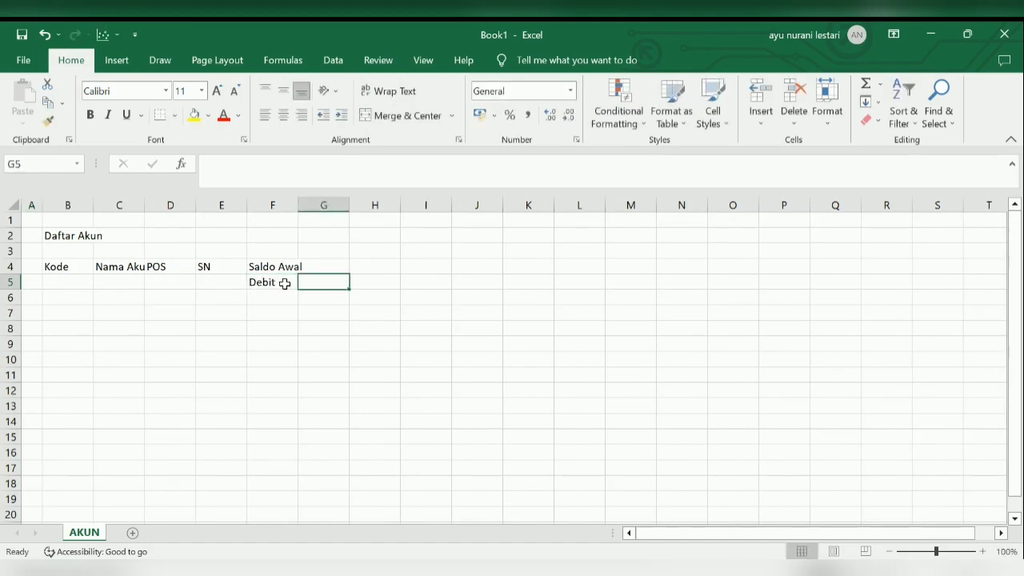
text(Kredit)
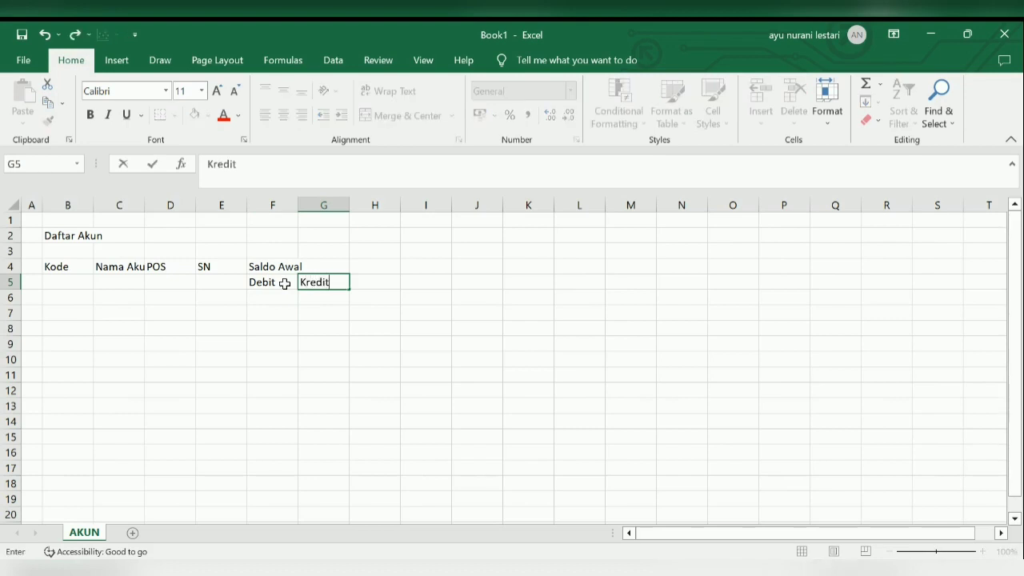
key(Return)
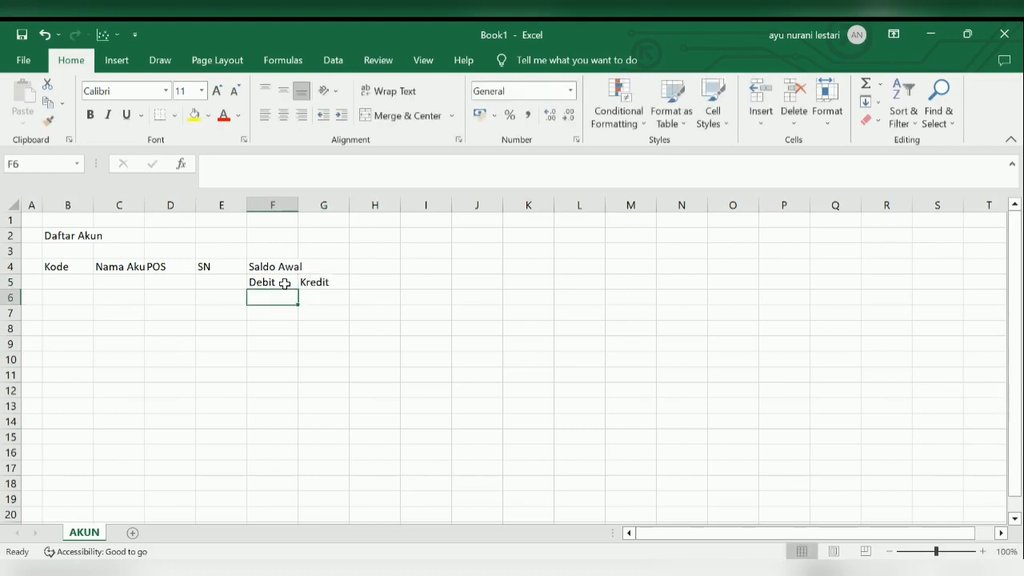
key(Left)
key(Left)
key(Left)
key(Left)
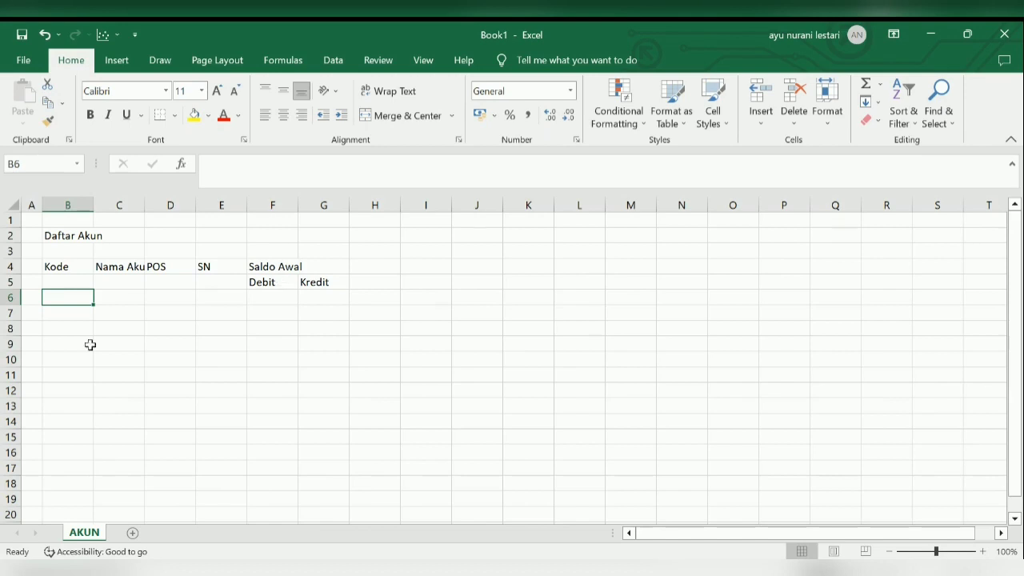
Step: Merge B4:B5 for Kode and C4:C5 for Nama Akun, centring both headings horizontally and vertically
drag(82, 267, 82, 281)
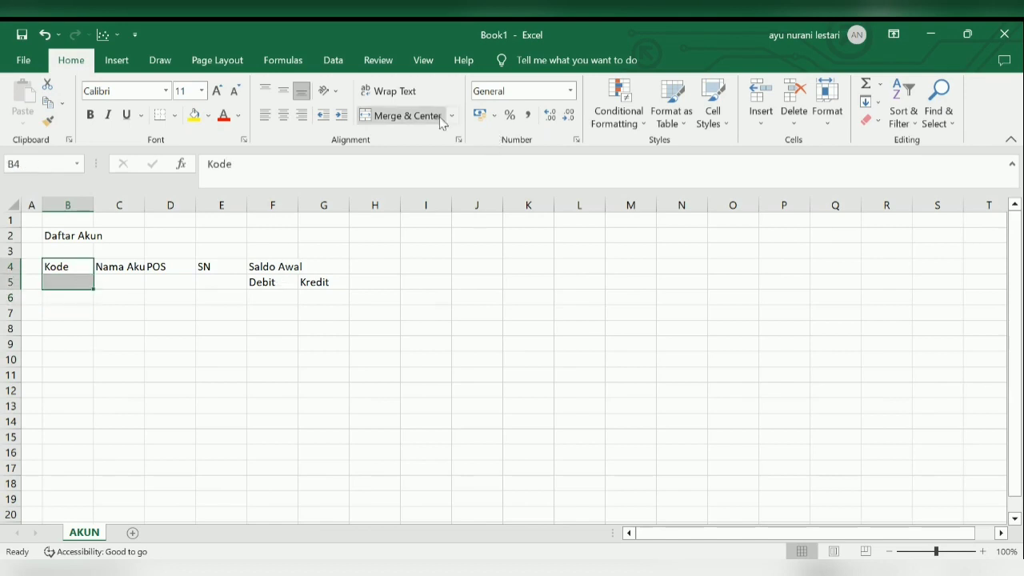
click(400, 115)
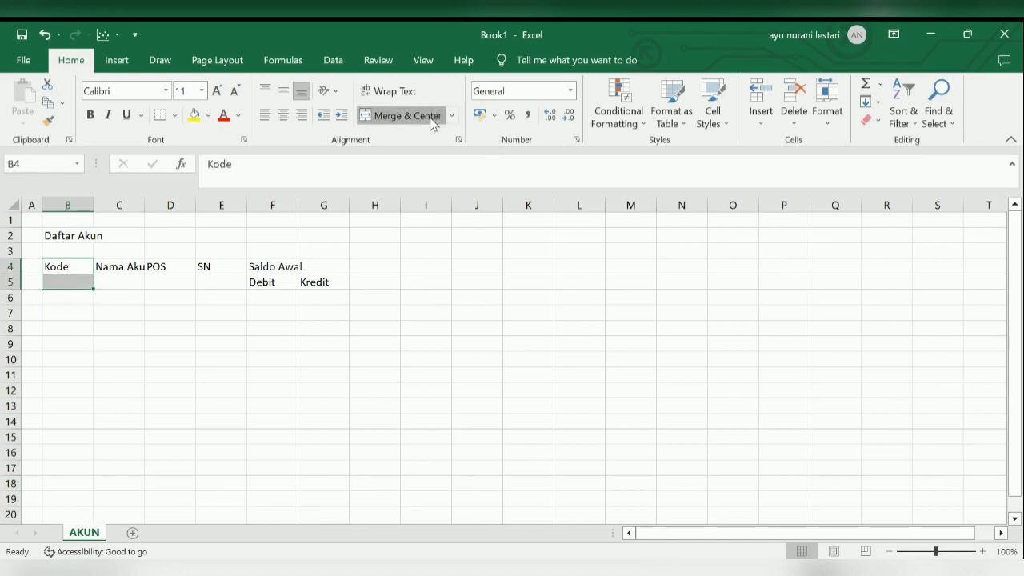
click(283, 90)
drag(149, 266, 132, 283)
click(437, 117)
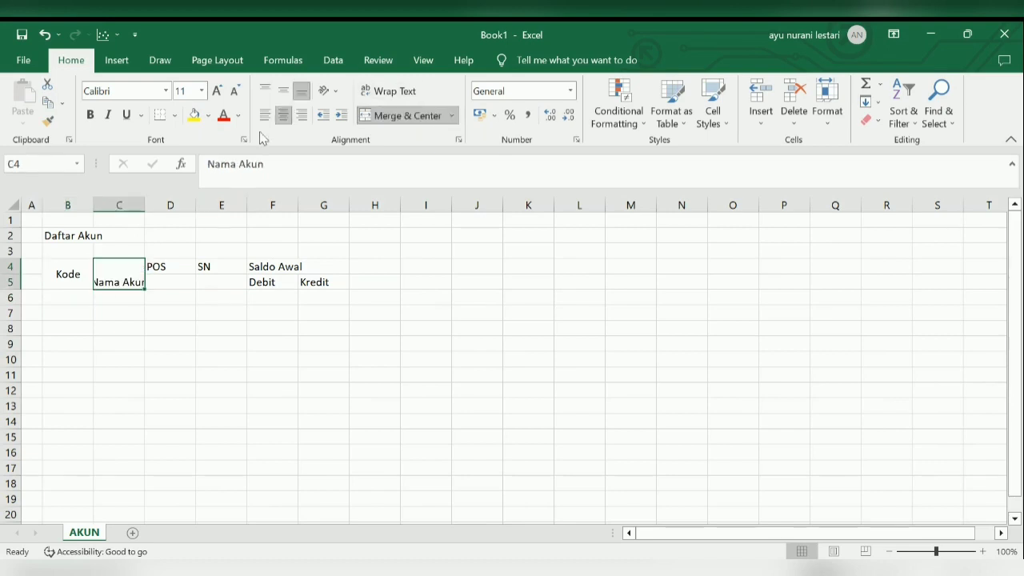
click(283, 90)
Step: Merge and centre the remaining headings: POS over D4:D5, SN over E4:E5 and Saldo Awal over F4:G4
drag(171, 267, 328, 267)
click(402, 116)
click(387, 117)
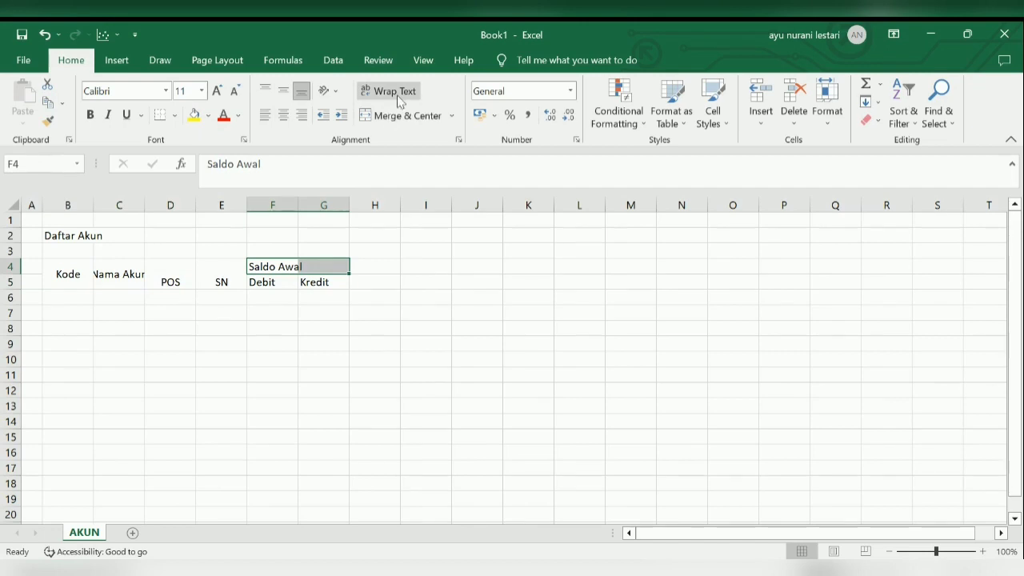
click(387, 117)
Step: Centre all the headings in B4:G5 both vertically and horizontally
drag(67, 269, 297, 279)
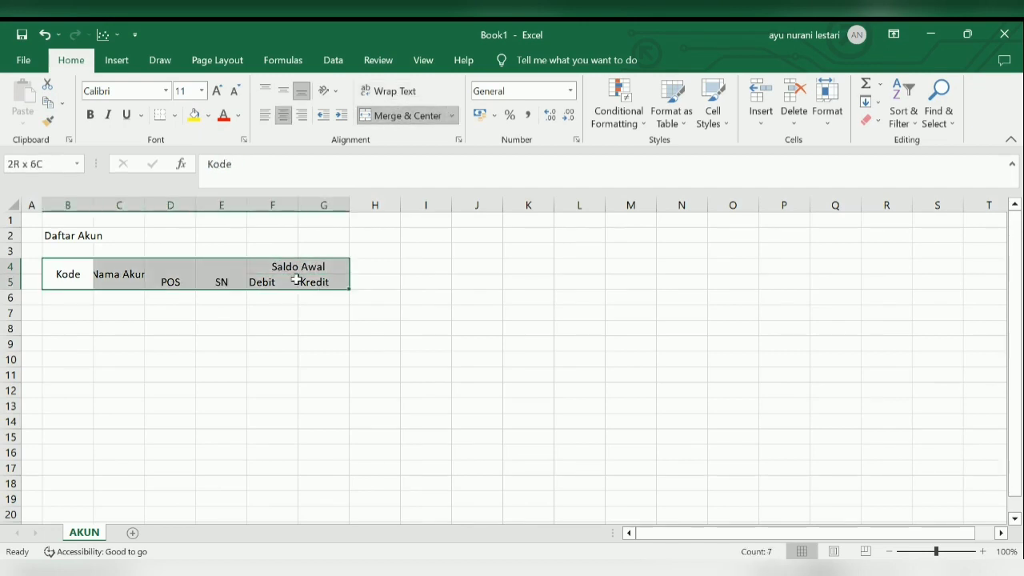
click(286, 100)
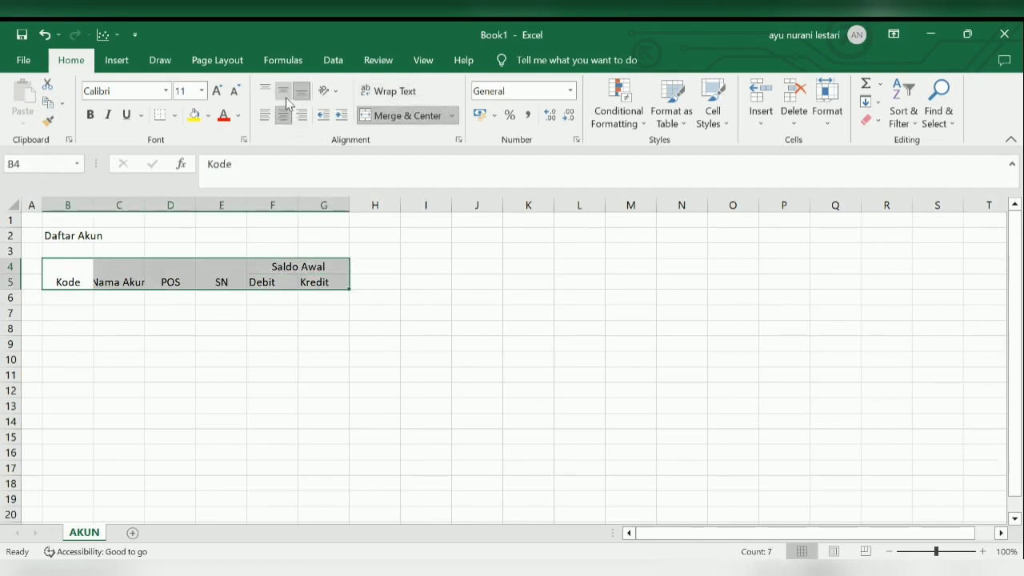
click(286, 101)
click(284, 116)
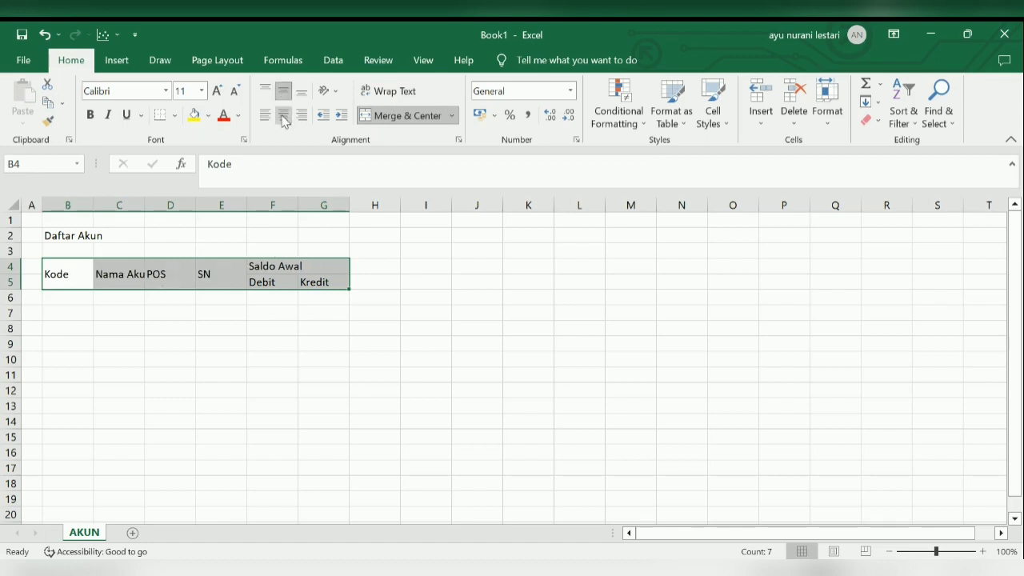
click(284, 116)
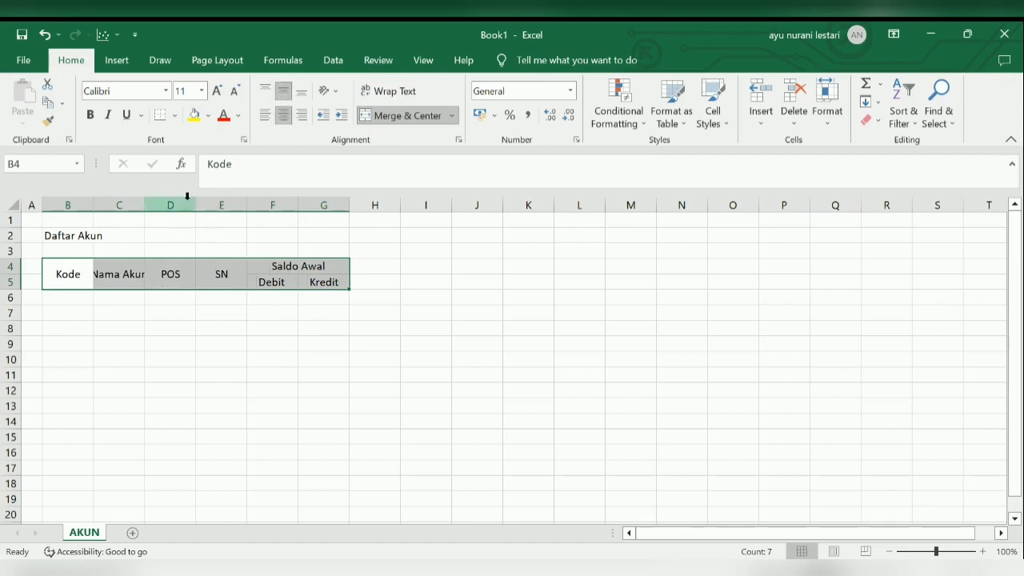
Step: Widen column C to about twice its width so the Nama Akun heading fits
drag(141, 210, 204, 211)
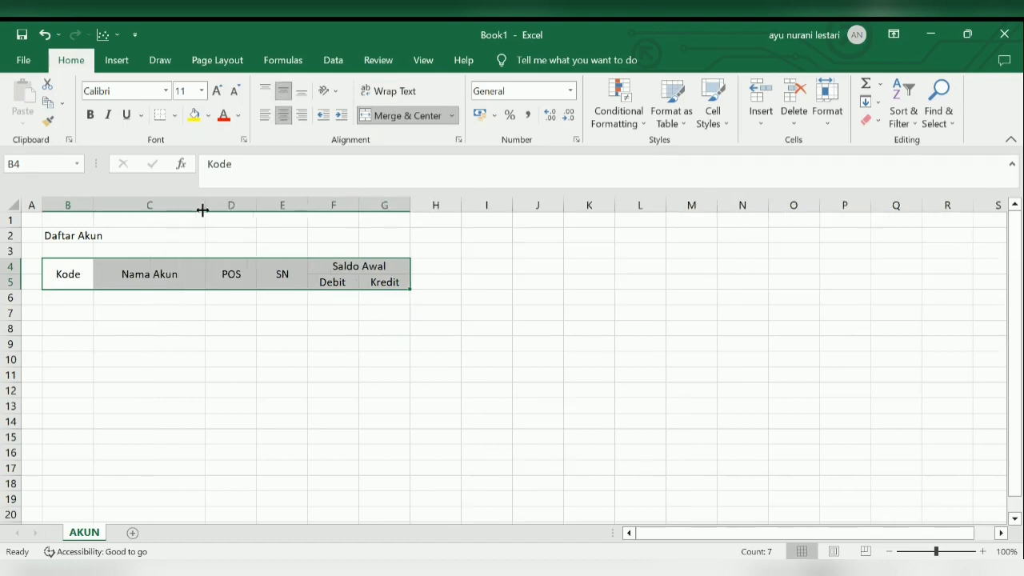
click(289, 356)
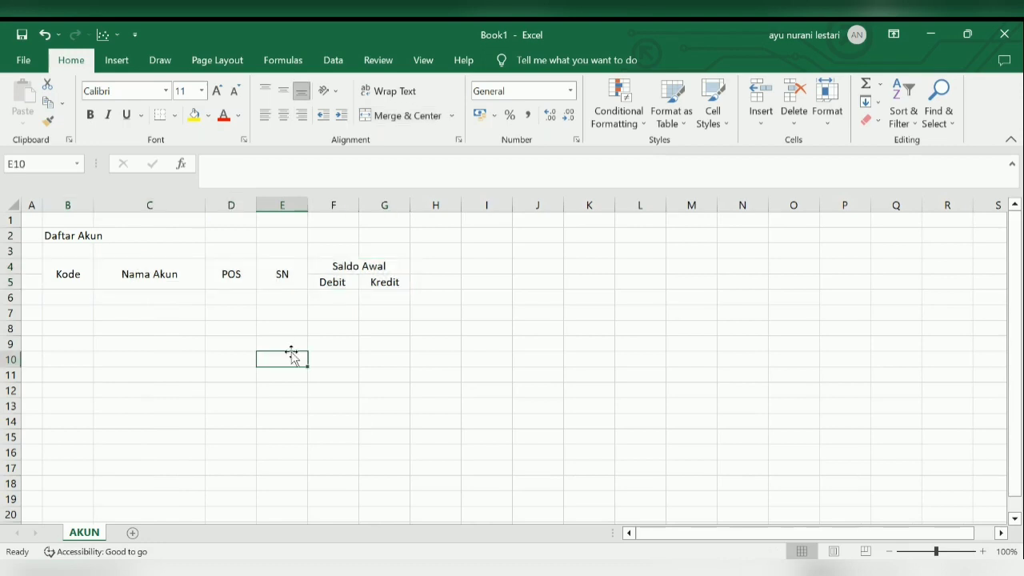
click(73, 296)
Step: Apply all borders to the table range B4:G30
drag(68, 274, 361, 250)
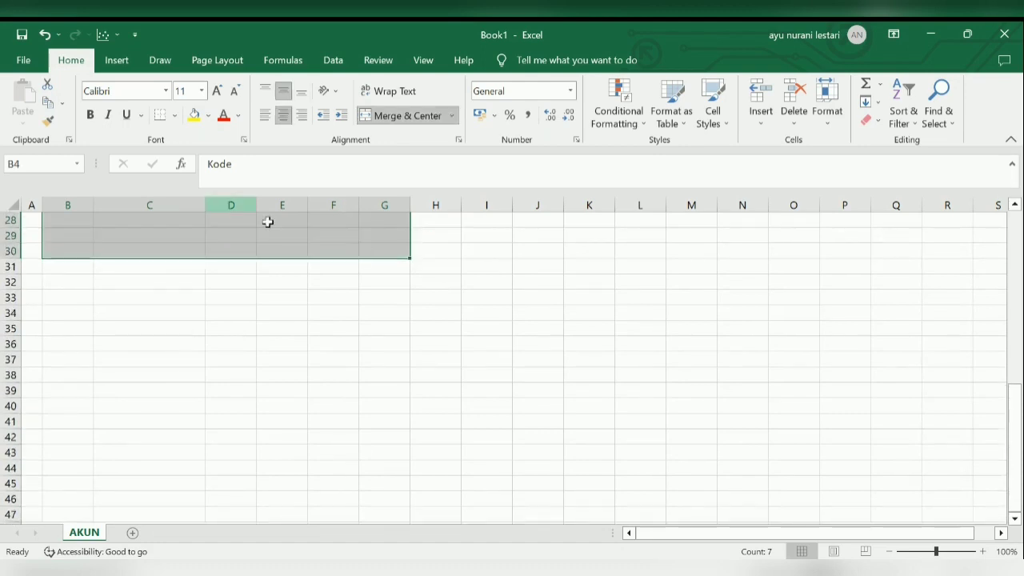
click(174, 114)
click(223, 258)
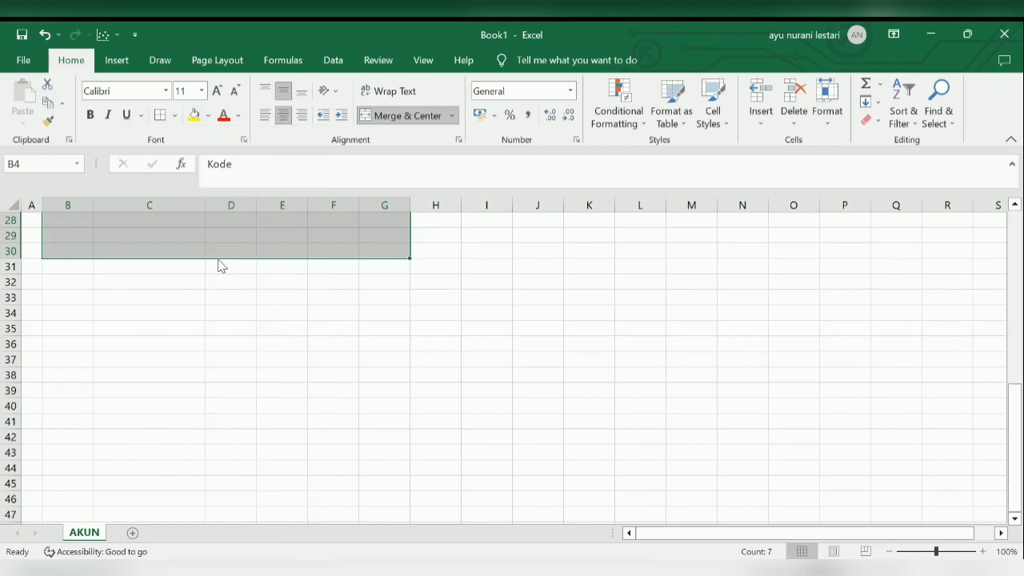
scroll(240, 268, up, 9)
click(236, 327)
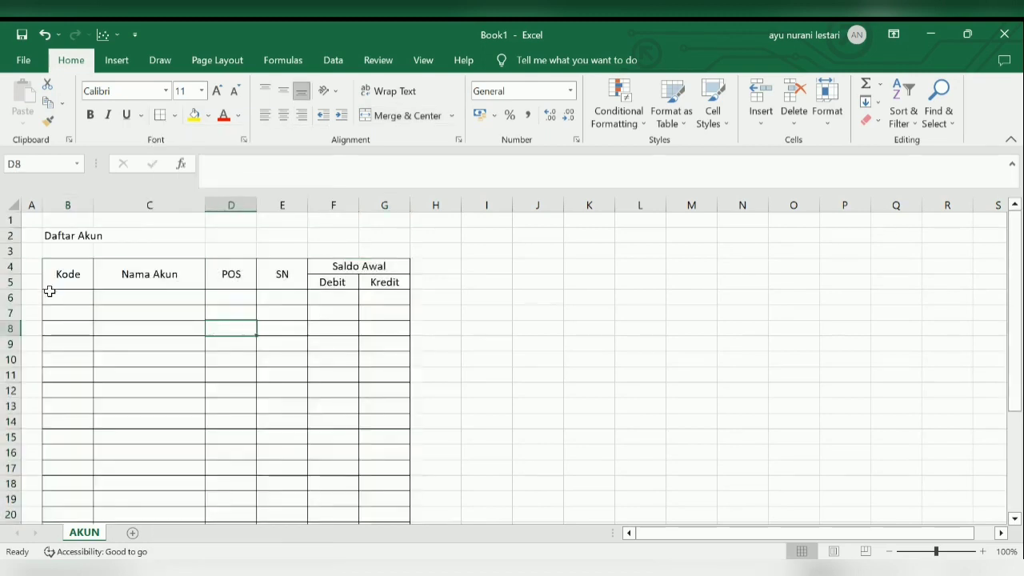
Step: Enter the first account in row 6 with code "1-000" and name "Aktiva", and move on to B7
click(75, 302)
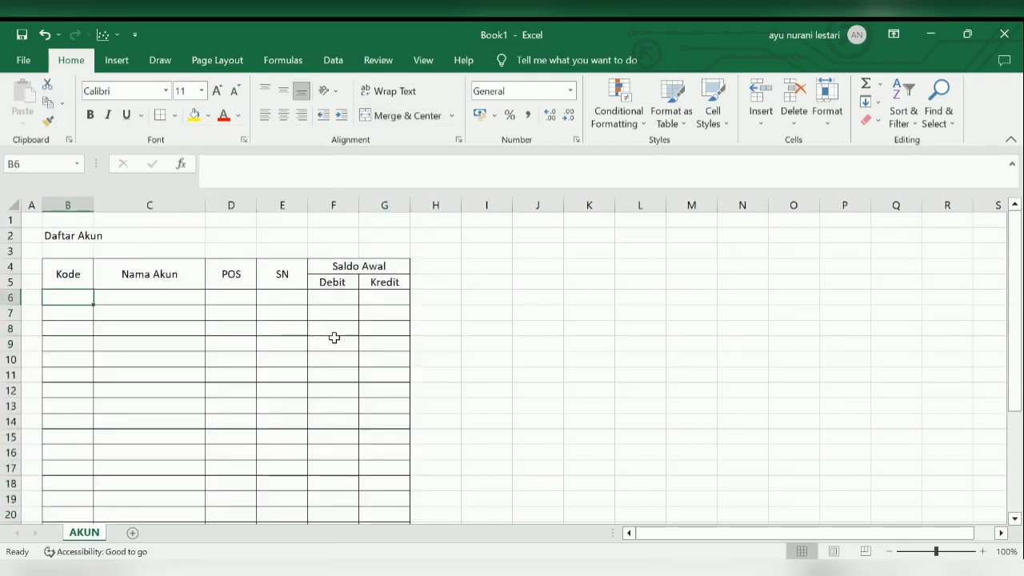
text(1)
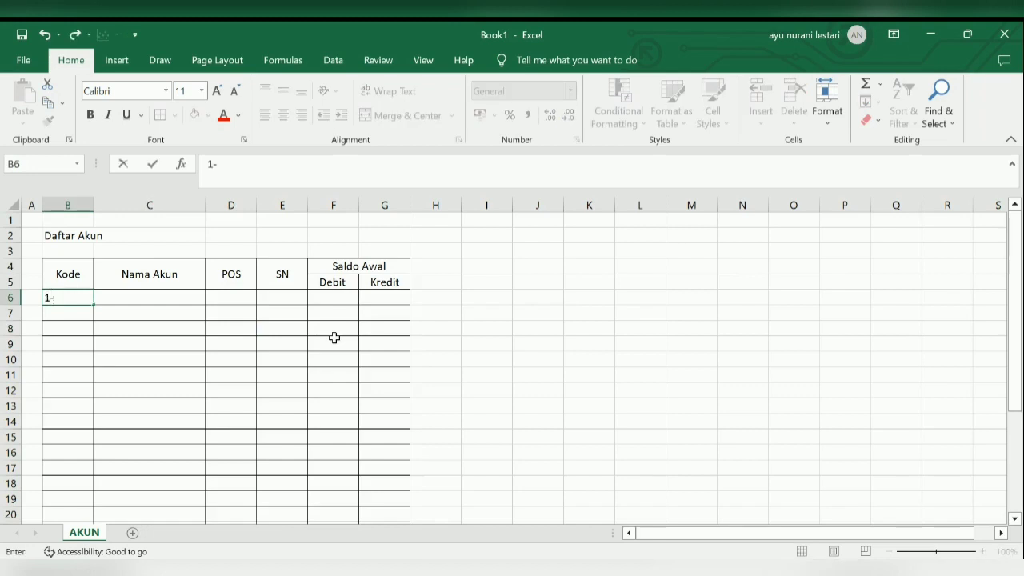
text(-000)
key(Tab)
text(Ak)
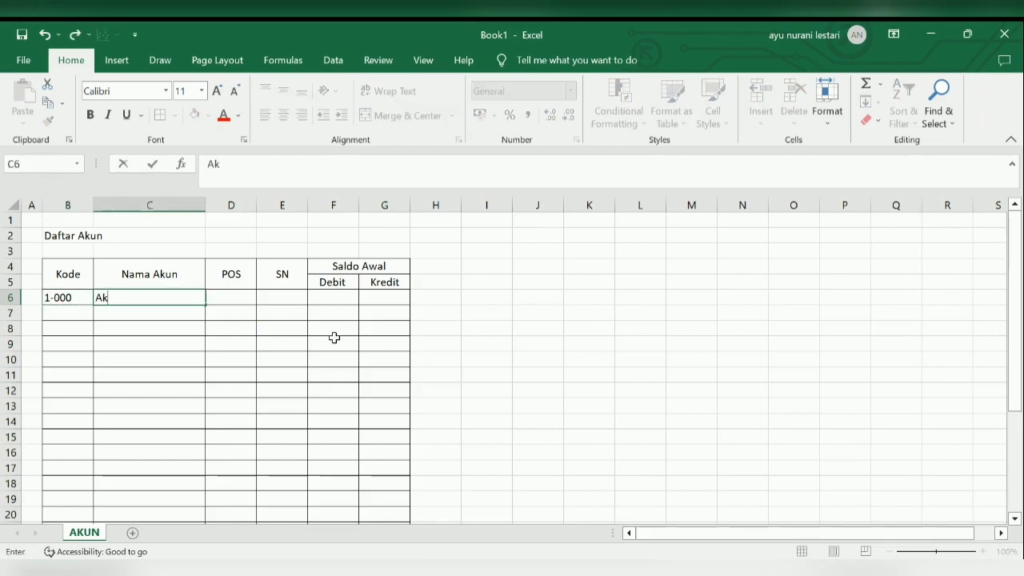
text(tiva)
key(Return)
key(Left)
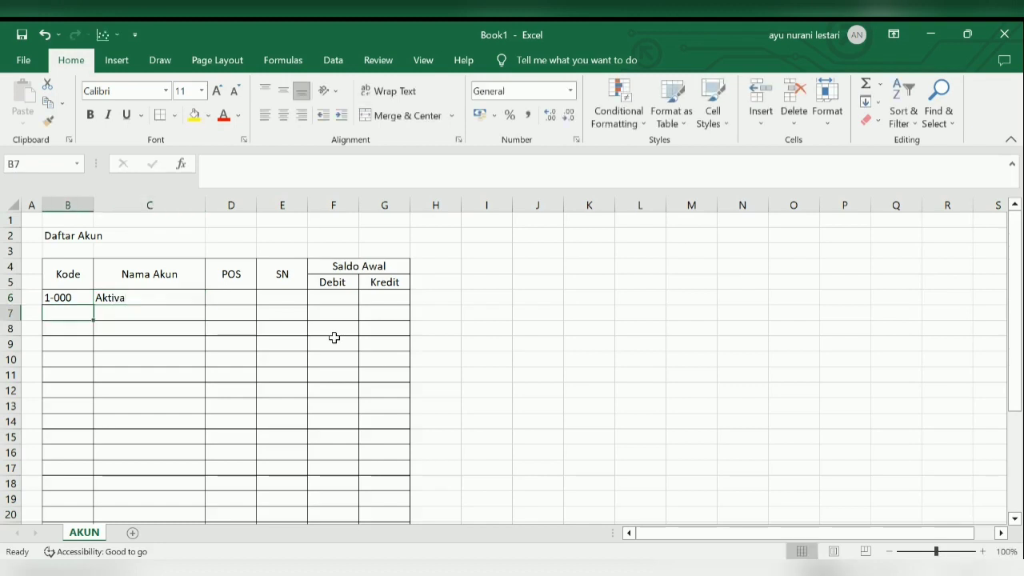
Step: Add the account "Aktiva Lancar" with code "1-100" in row 7 and move on to B8
text(1-100)
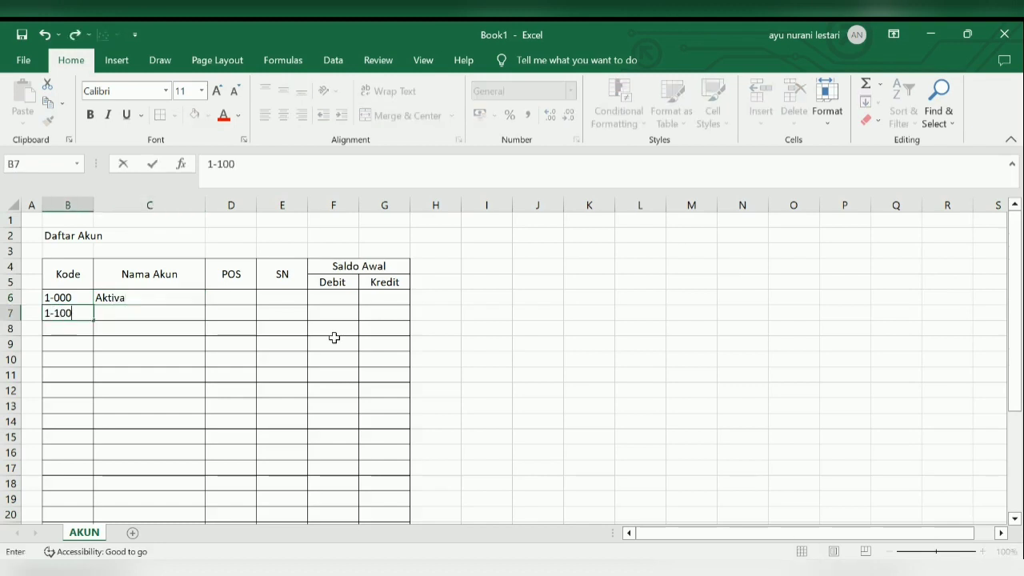
key(Tab)
text(Akti)
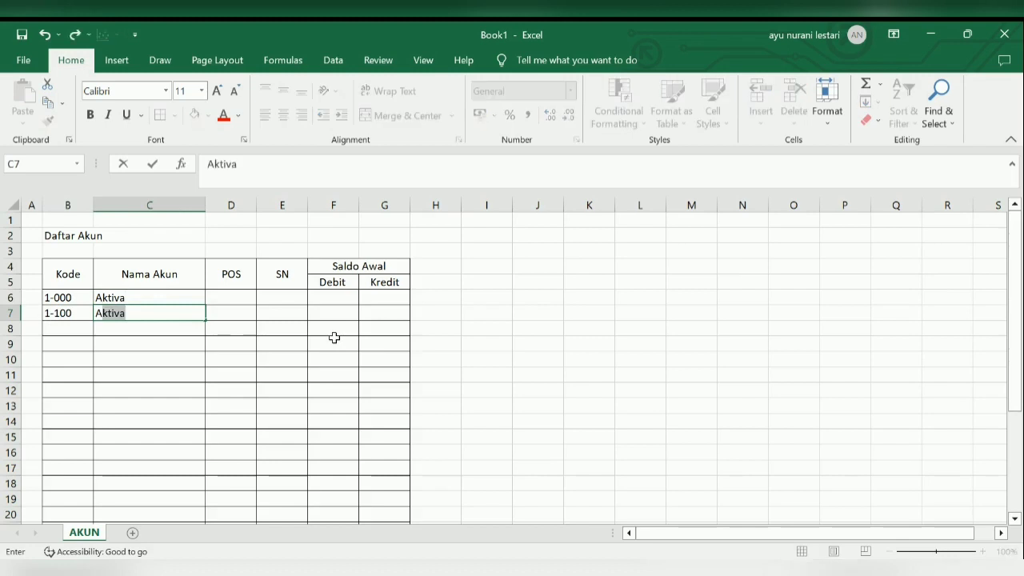
text(va Lancar)
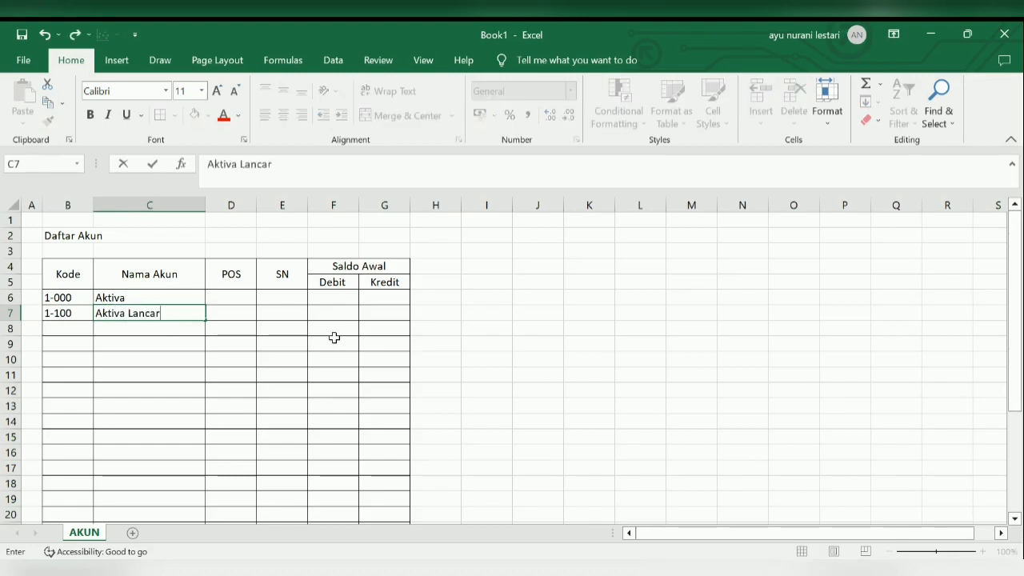
key(Return)
key(Left)
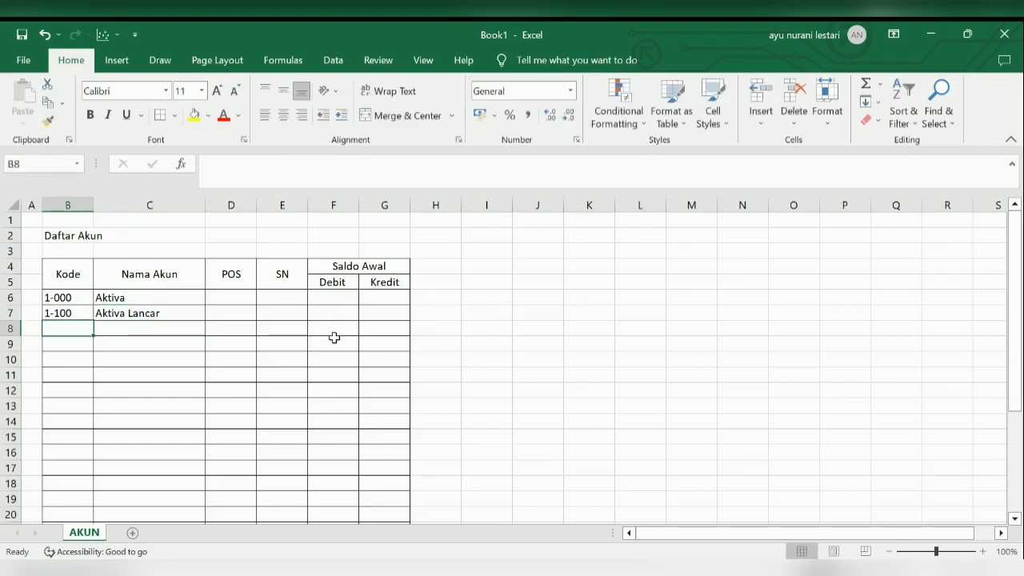
Step: Fill row 8 with code "1-110" and account name "Kas Rupiah"
text(1-110)
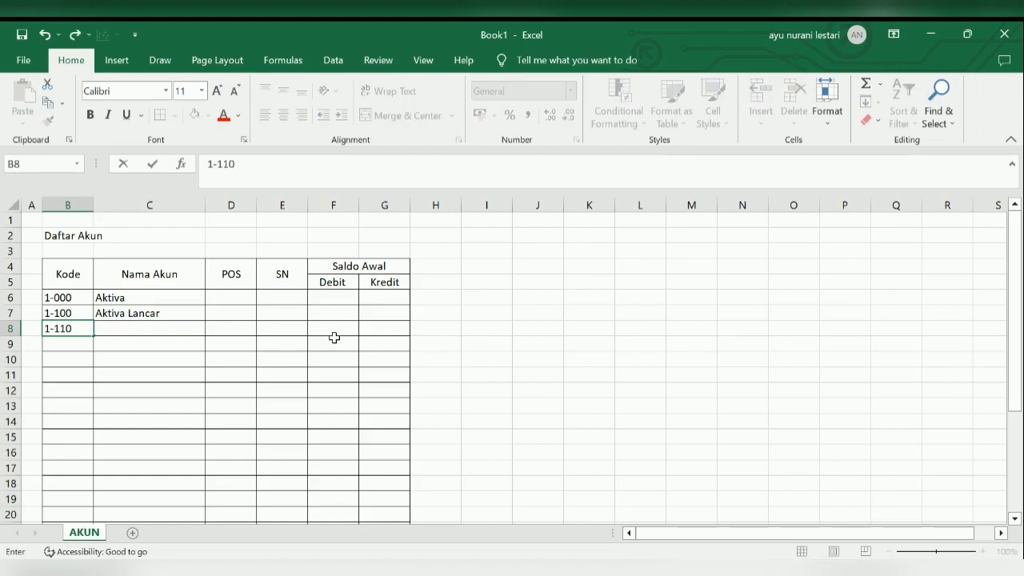
key(Tab)
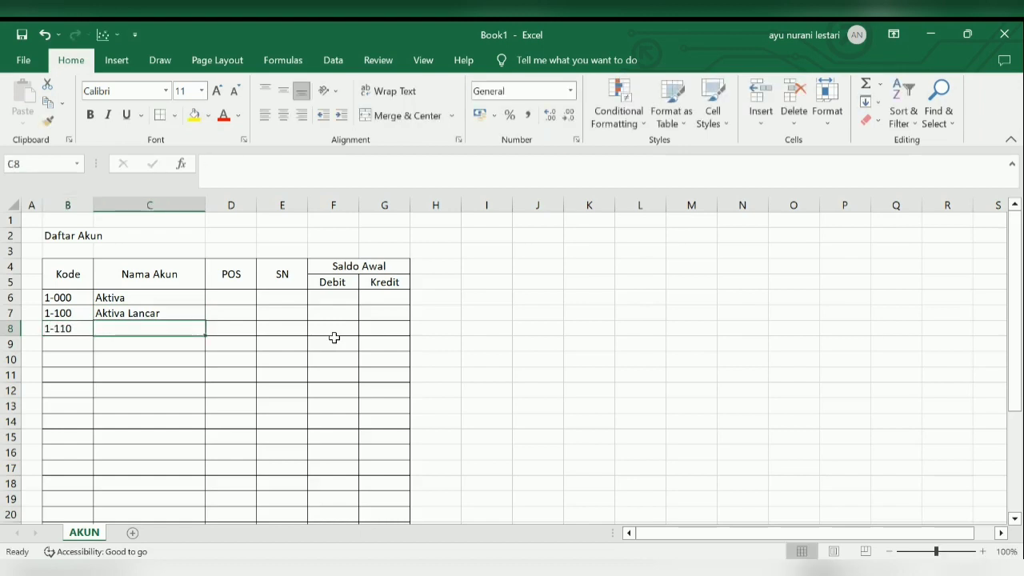
text(Kas)
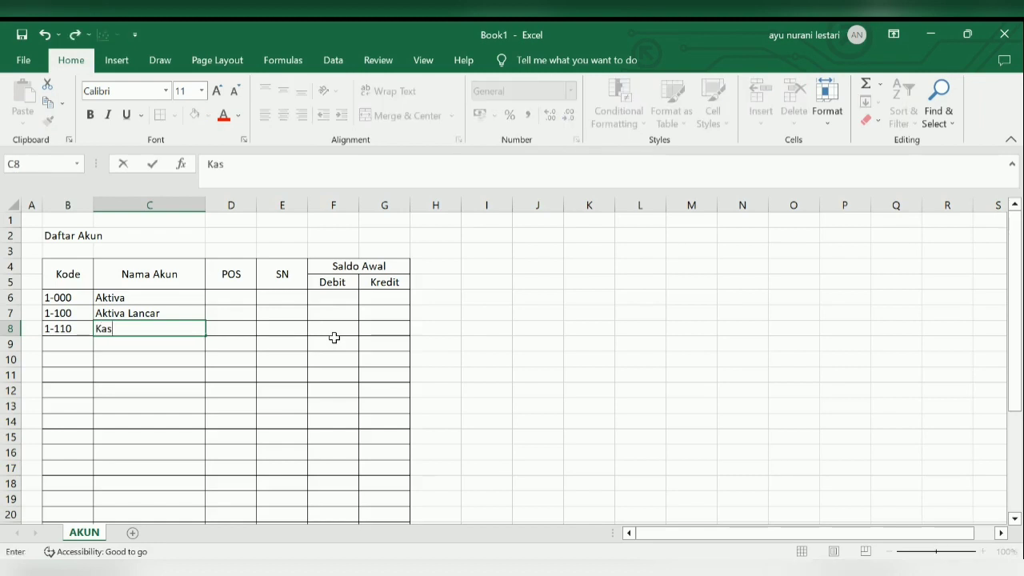
text( Rupiah)
key(Return)
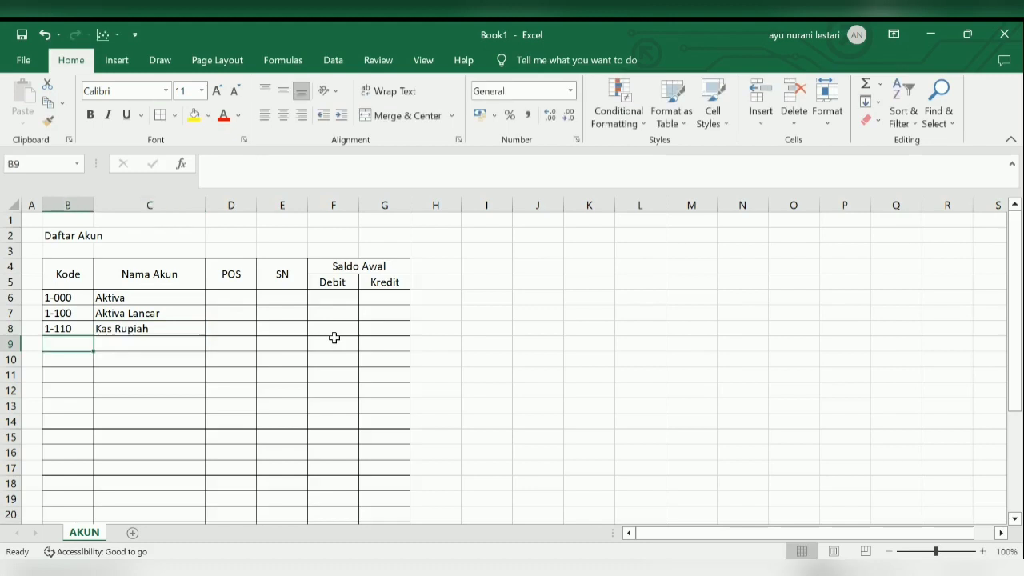
Step: Fill row 9 with code "1-120" and account name "Bank BCA", and move on to B10
text(1-120)
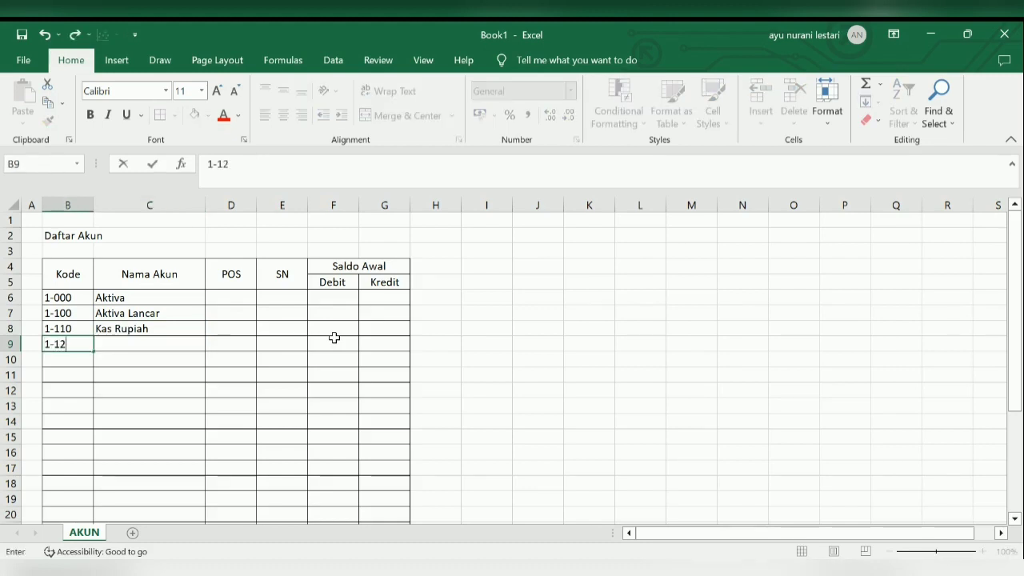
key(ctrl+Return)
key(Tab)
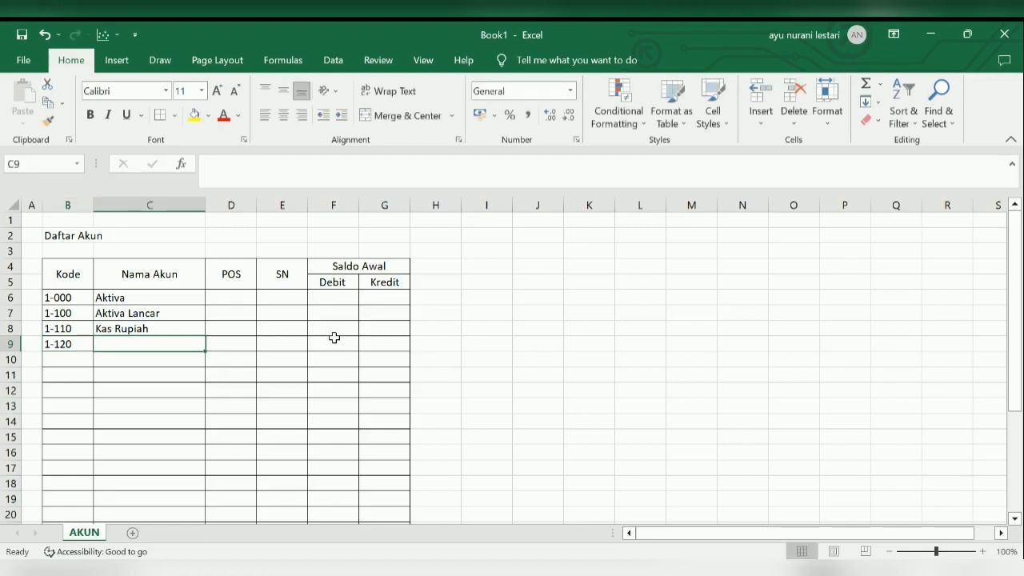
text(Ba)
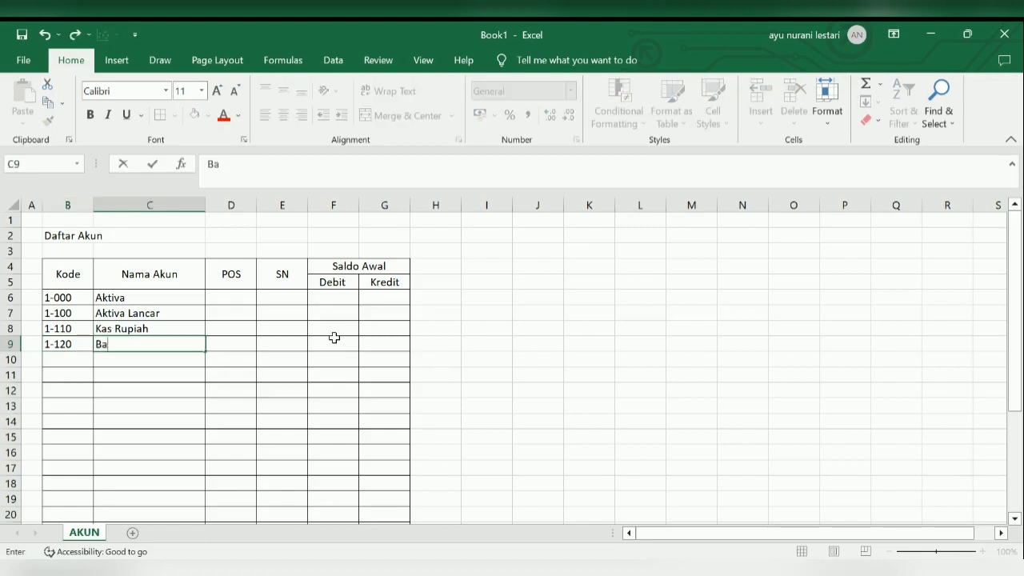
text(nk BCA)
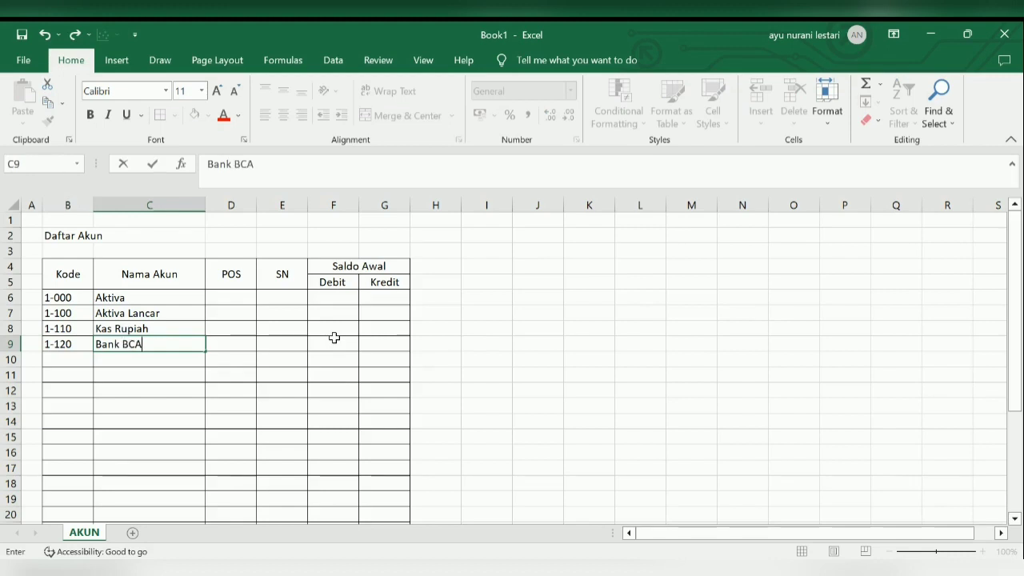
key(Return)
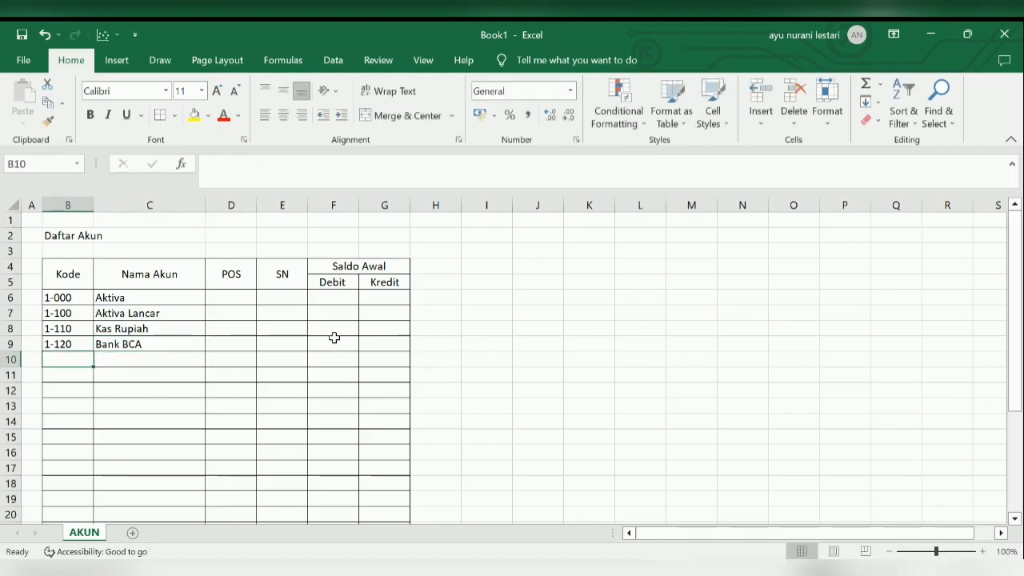
Step: Add the account "Piutang Usaha" with code "1-130" in row 10 and move on to B11
text(1-130)
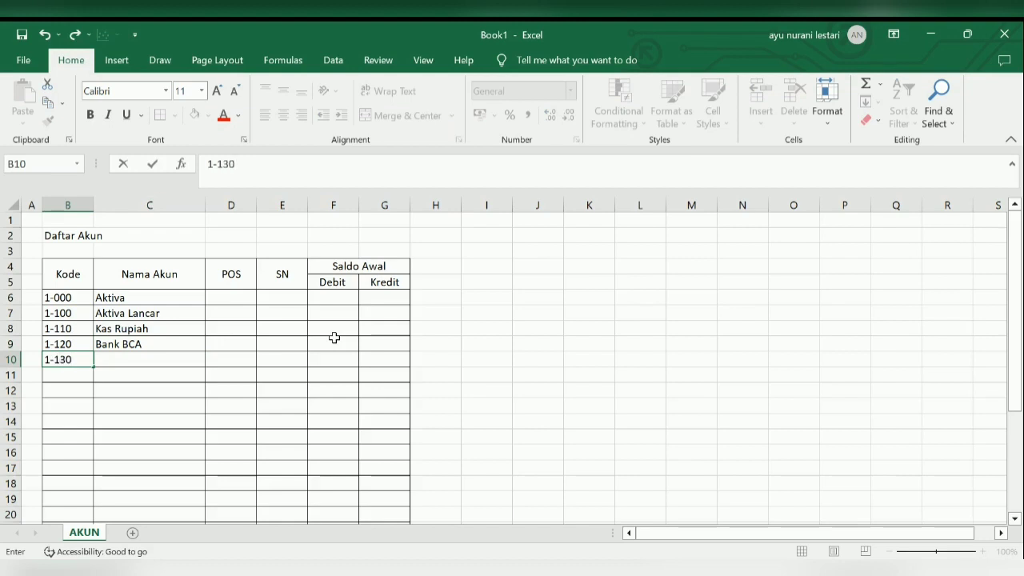
key(Tab)
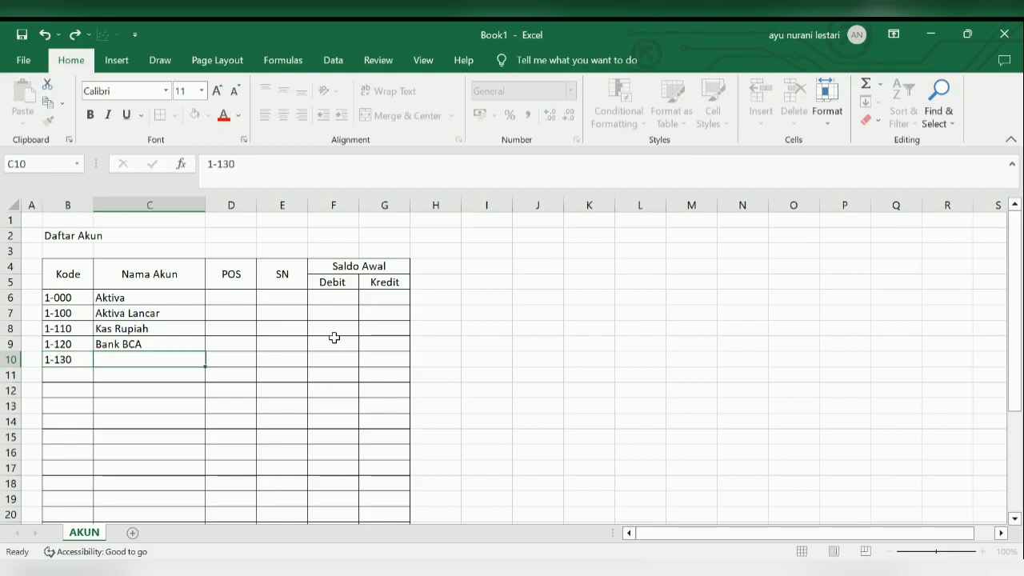
text(Piu)
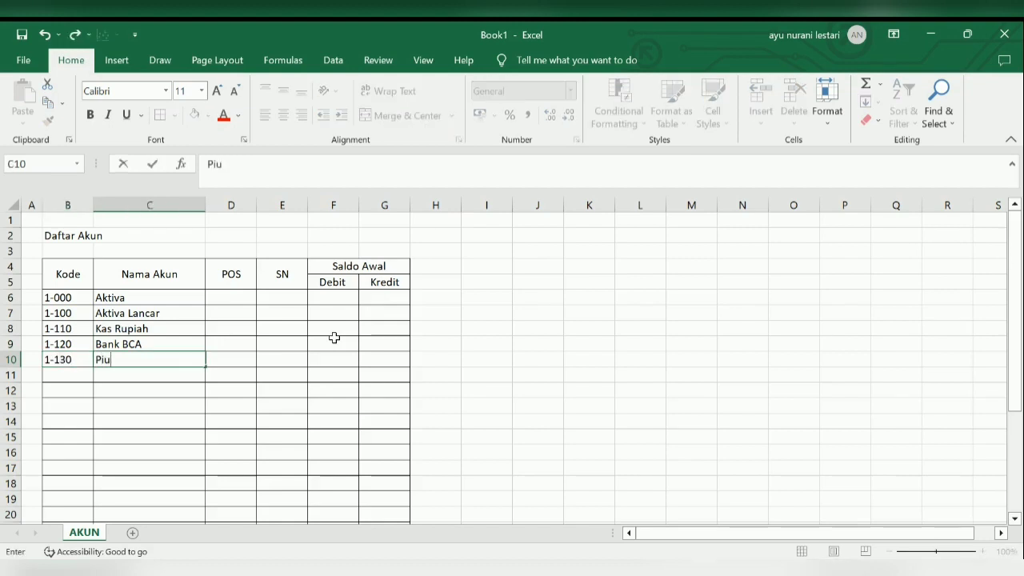
text(tang Usaha)
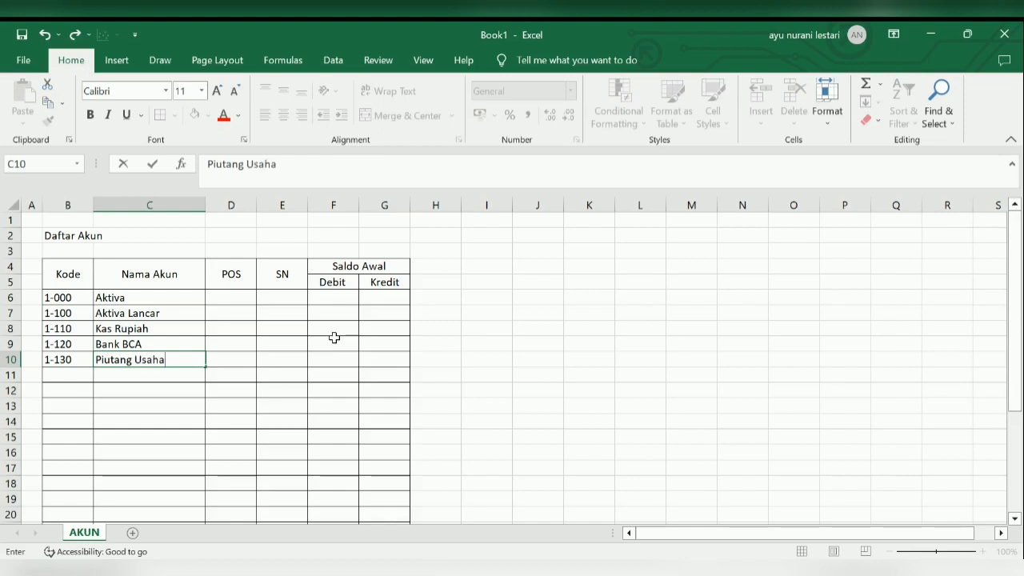
key(Return)
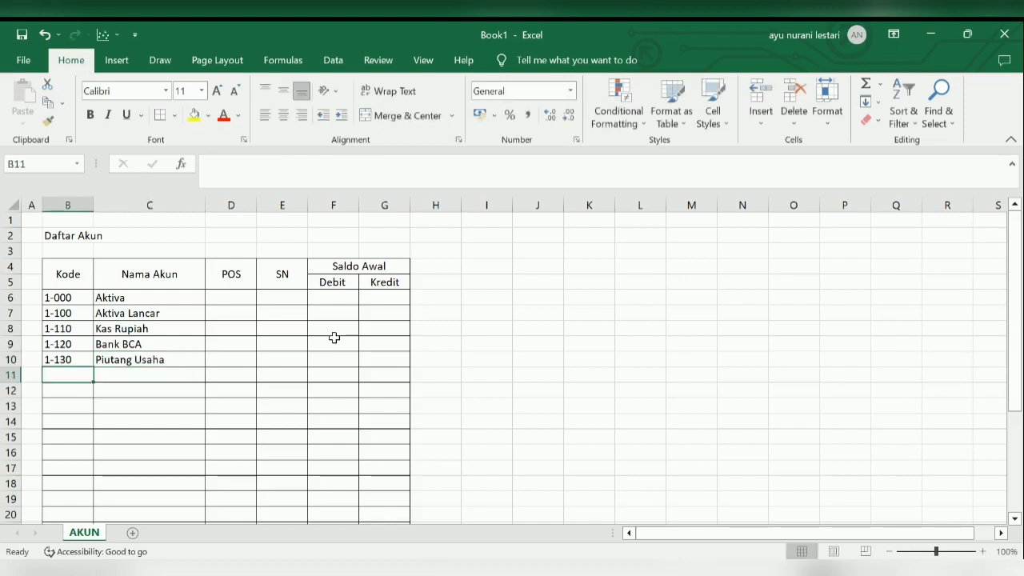
Step: Enter code "1-200" and account name "Aktiva tetap" in row 11, and move on to B12
text(1-200)
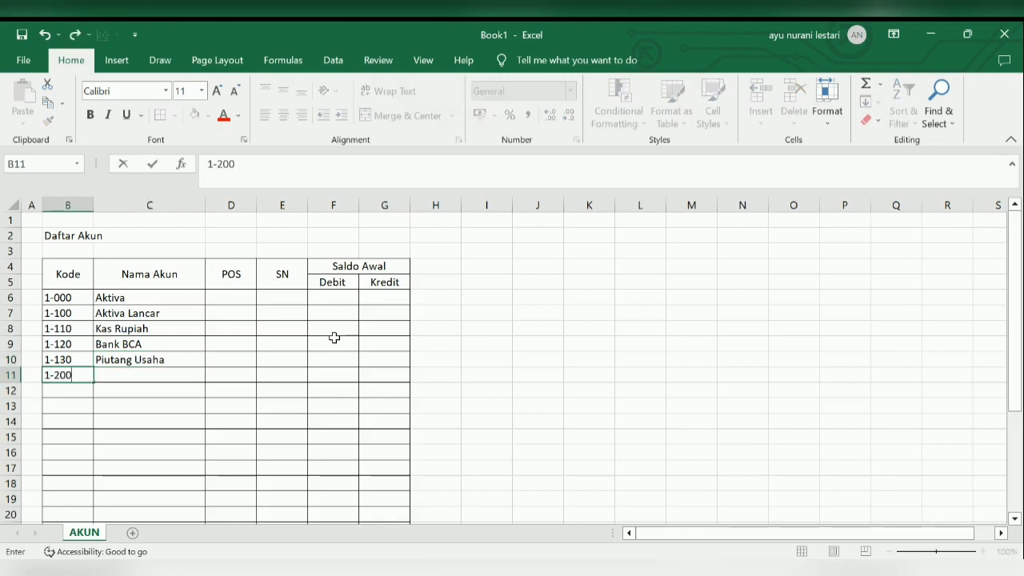
key(Tab)
text(A)
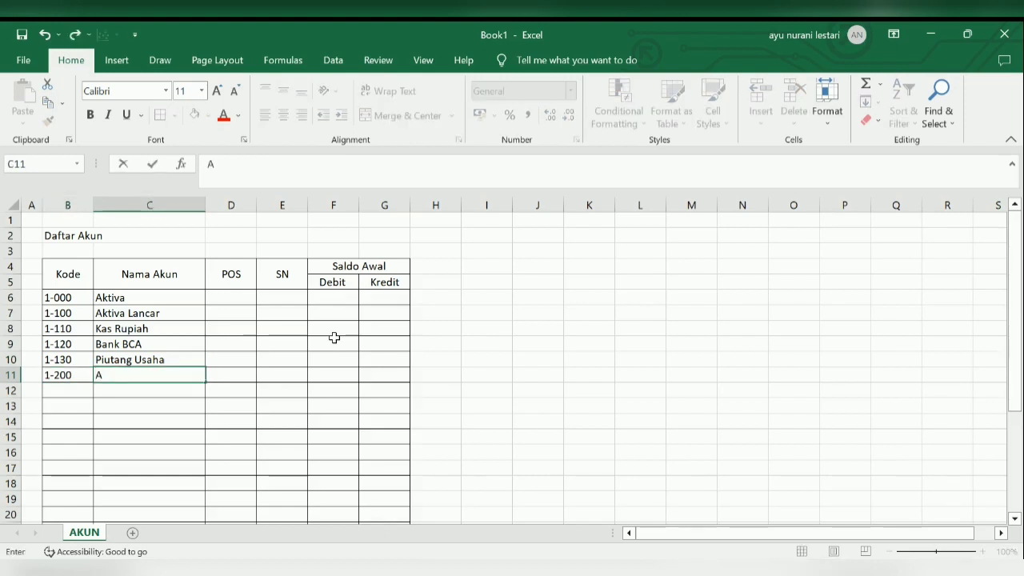
text(ktiva tetap)
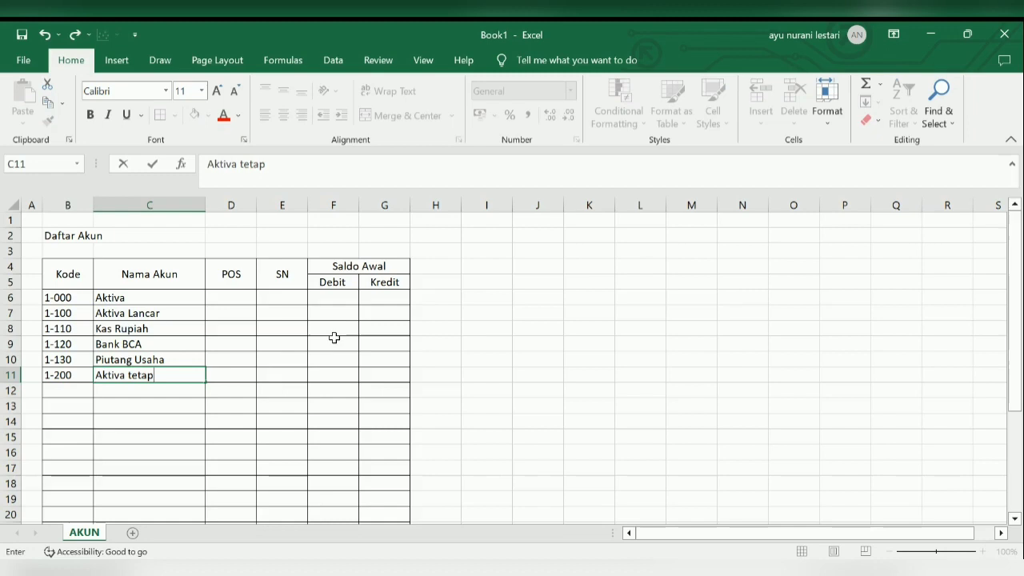
key(Return)
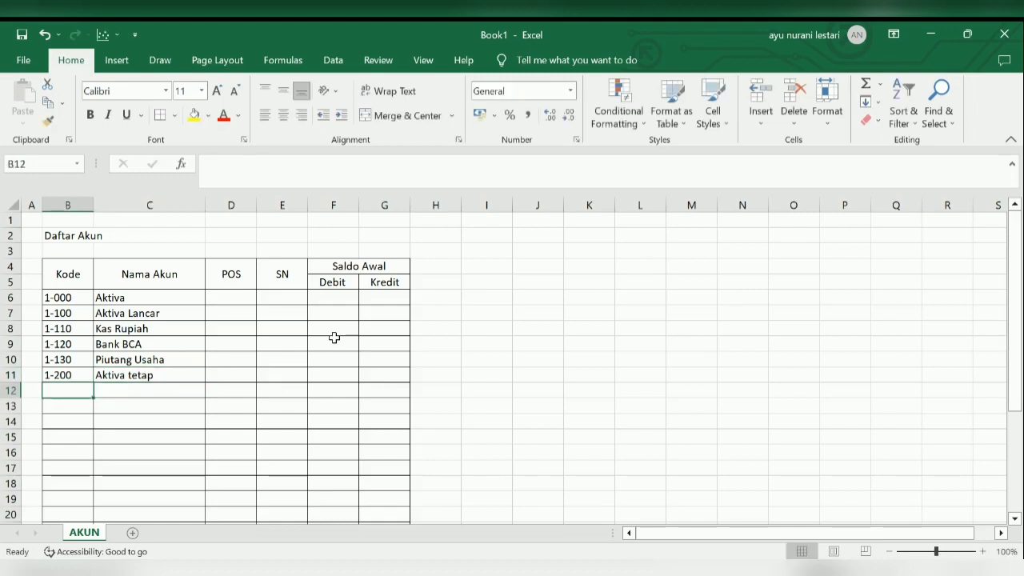
Step: Fill row 12 with code "1-210" and account name "Tanah", and move on to B13
text(1-210)
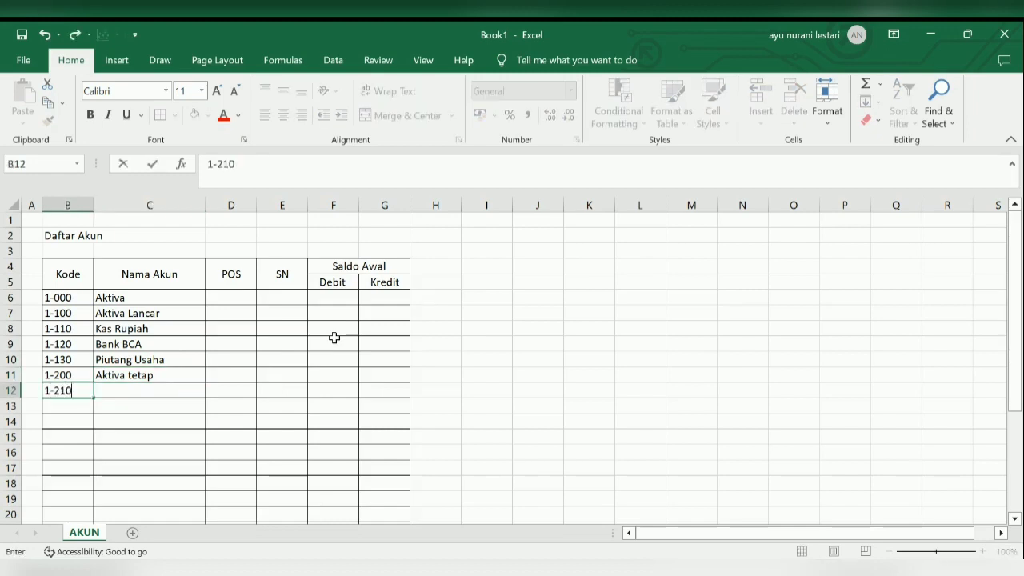
key(Tab)
text(T)
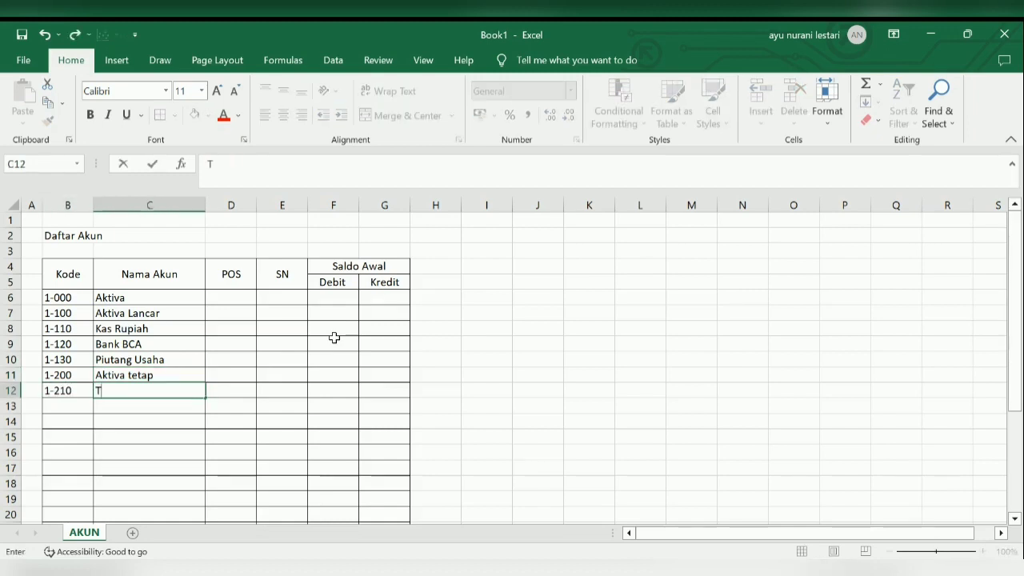
text(anah)
key(Return)
Step: Add the account "Bangunan" with code "1-220" in row 13 and move on to B14
text(1-220)
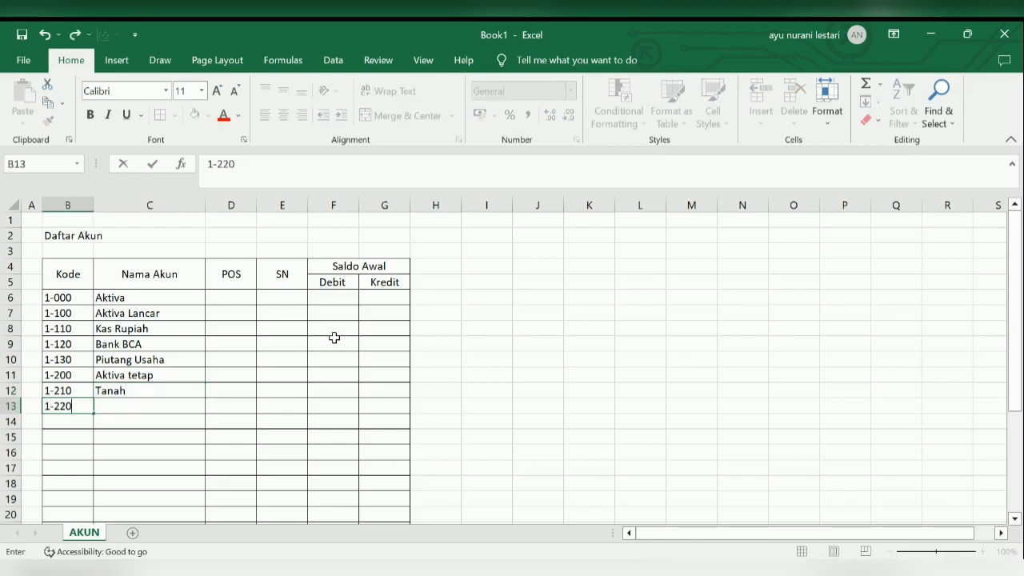
key(Tab)
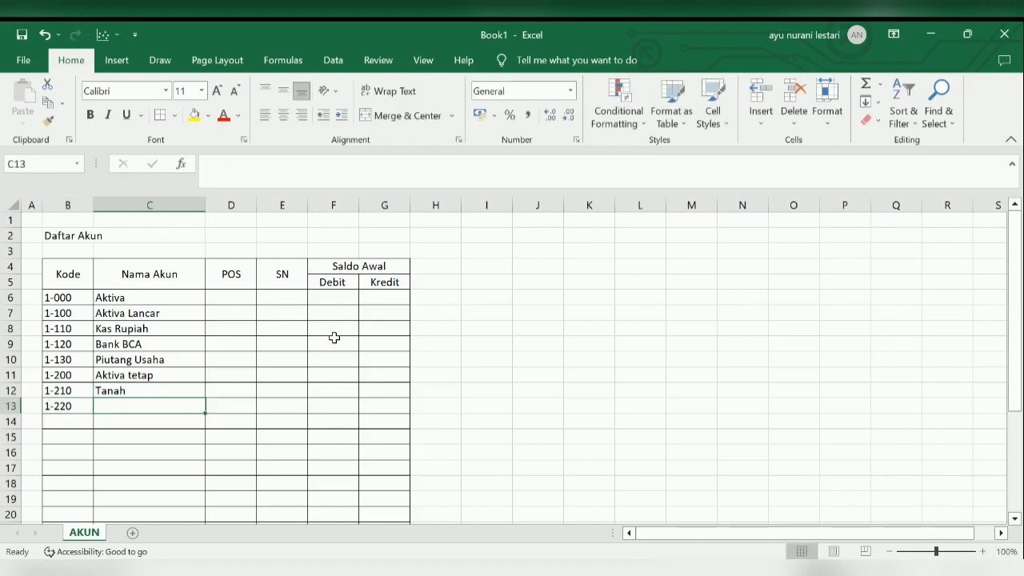
text(Bangunan)
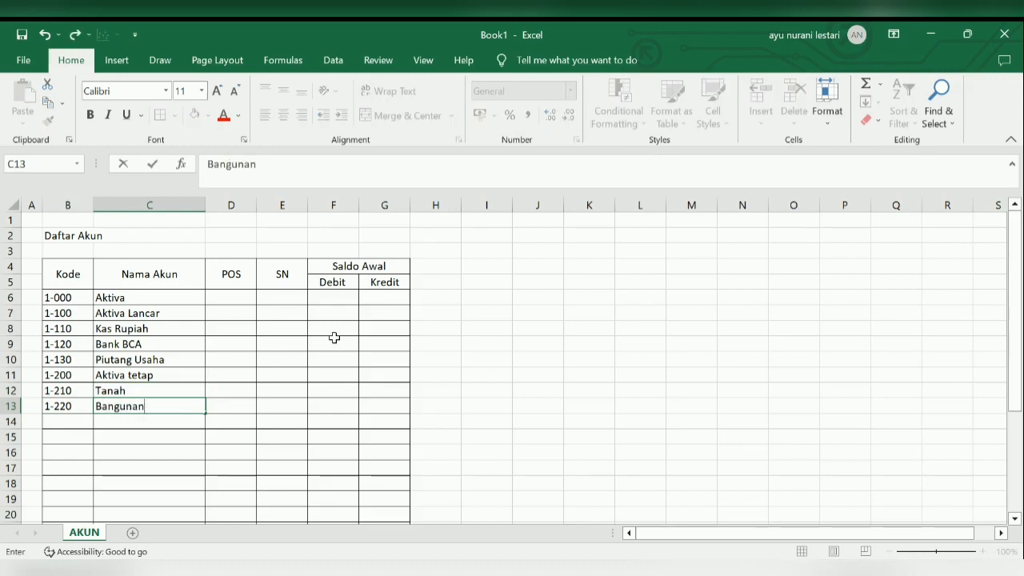
key(Return)
Step: Enter code "1-230" and account name "Kendaraan" in row 14, and move on to B15
text(1)
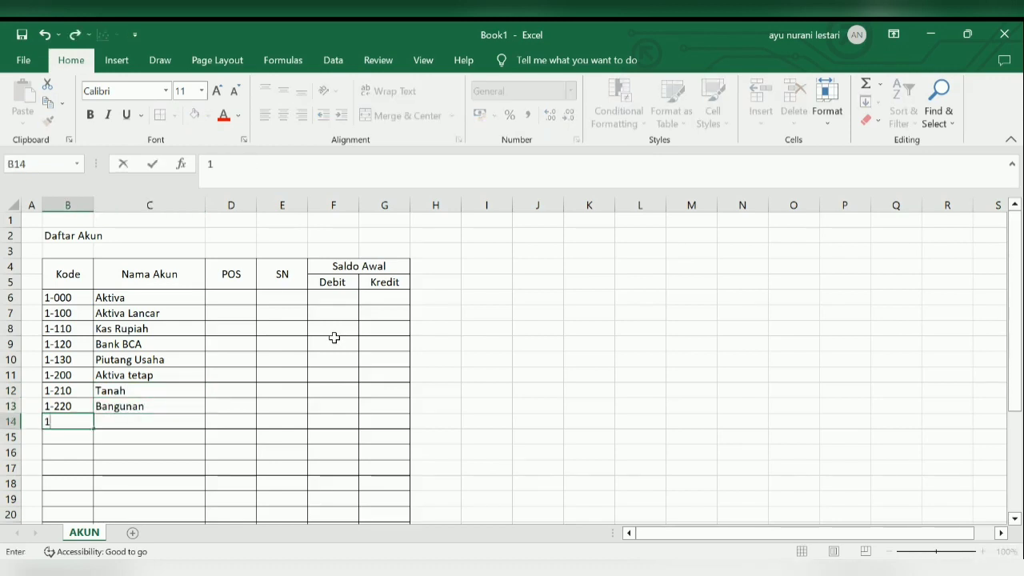
text(-230K)
key(BackSpace)
key(Tab)
text(K)
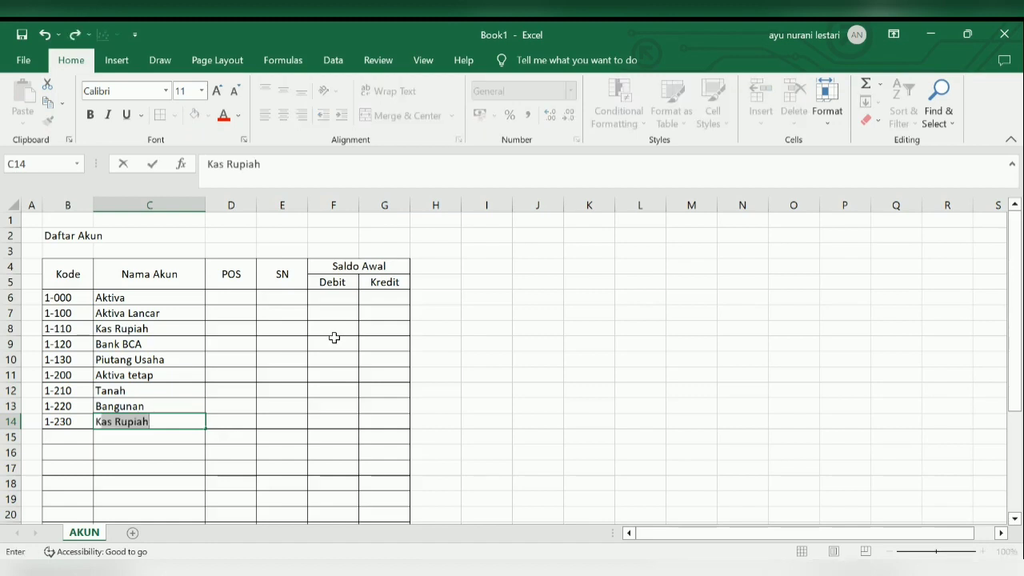
text(endaraan)
key(Down)
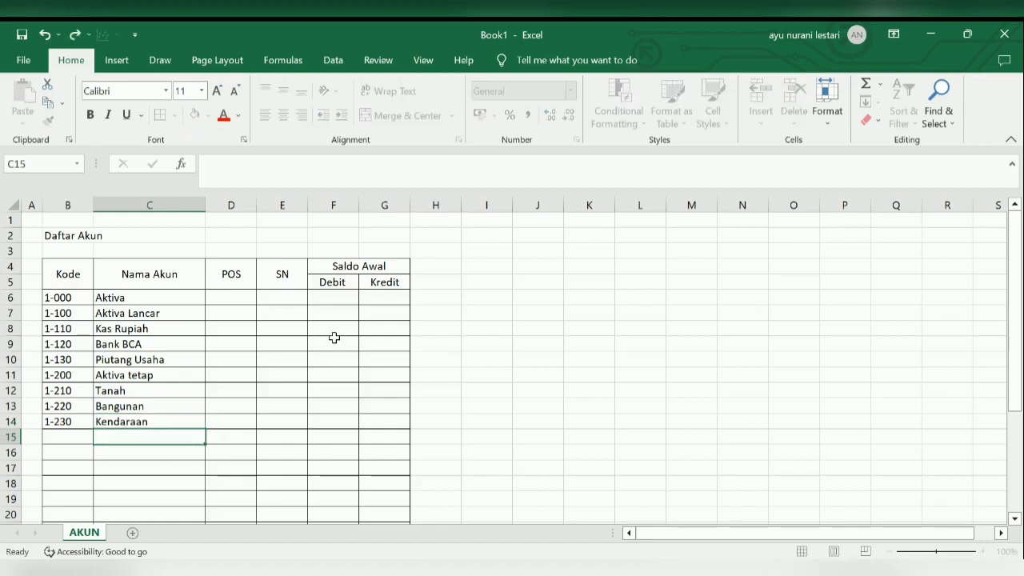
key(Left)
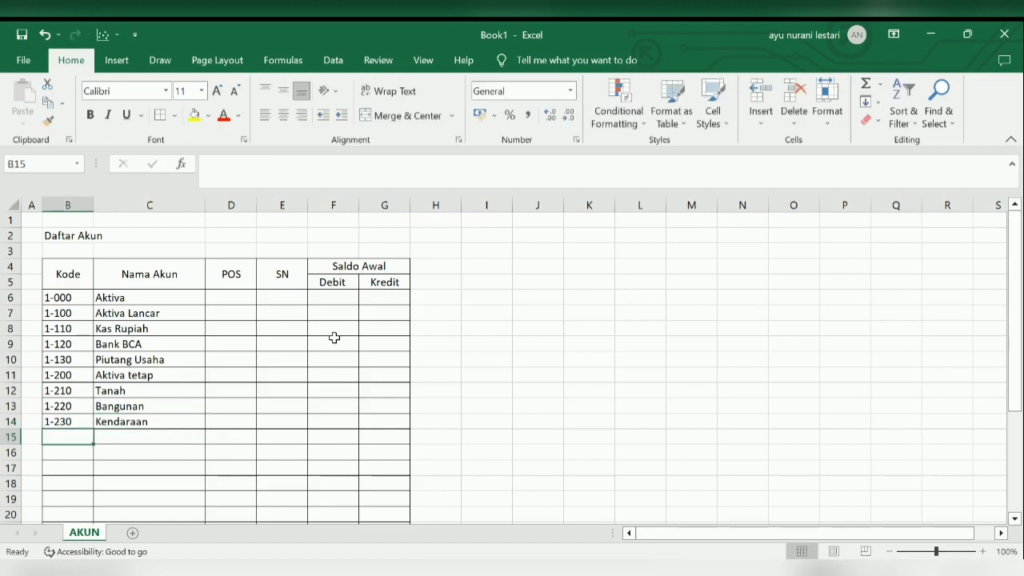
Step: Fill row 15 with code "1-240" and account name "Mesin atau Meubel", and move on to B16
text(1-21)
key(BackSpace)
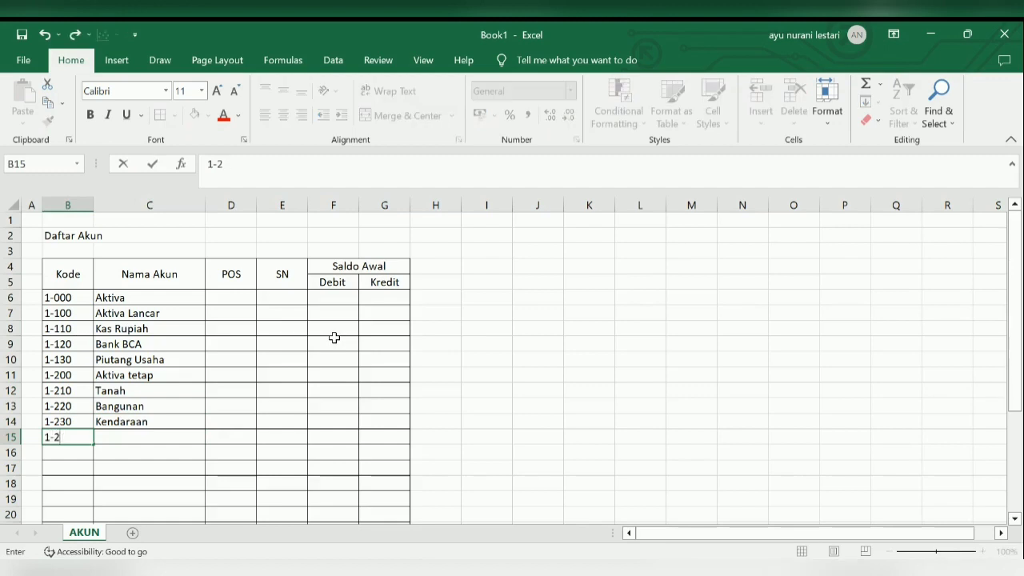
text(40)
key(Right)
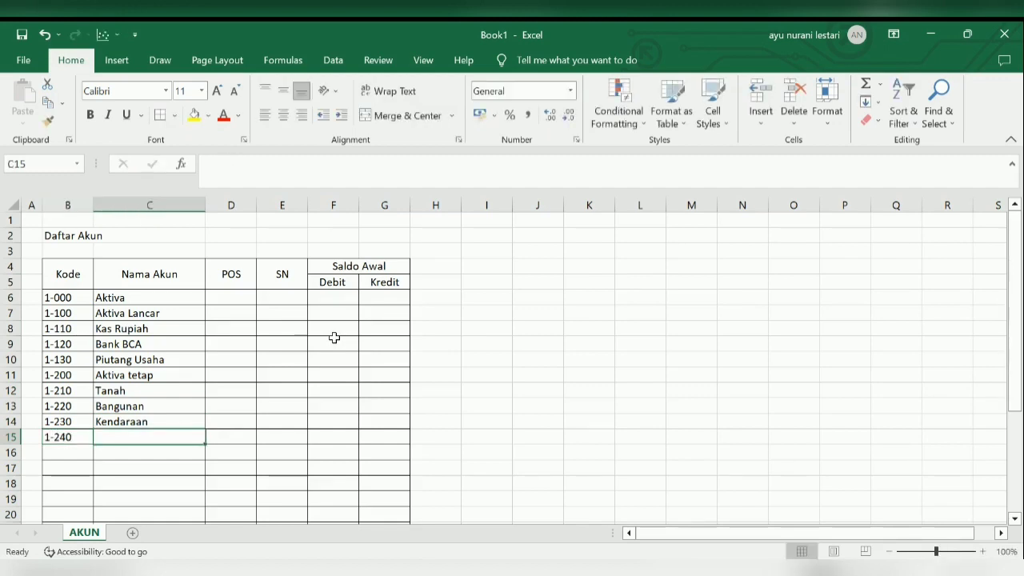
text(Mesin d)
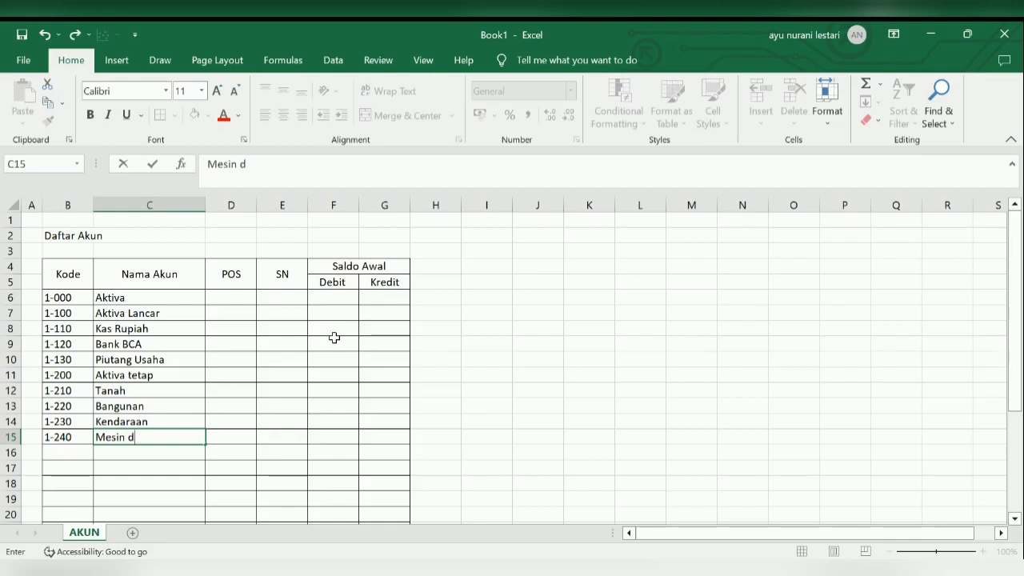
text(a)
key(BackSpace)
key(BackSpace)
text(atau Meubel)
key(Return)
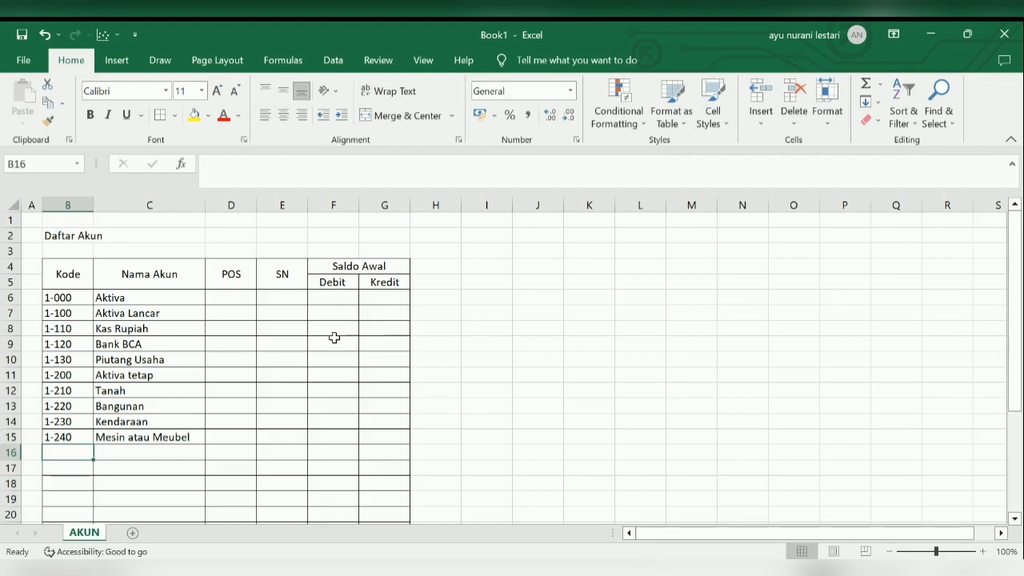
Step: Enter code "1-250" in B16 and change the account name in C15 to "Mesin dan peralatan"
text(1-250)
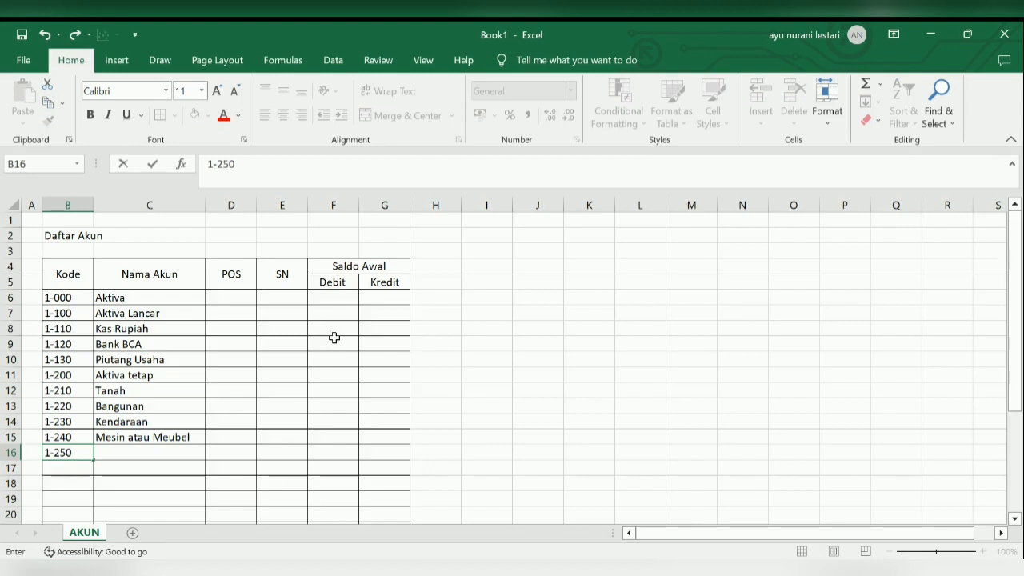
key(Tab)
key(Up)
text(M)
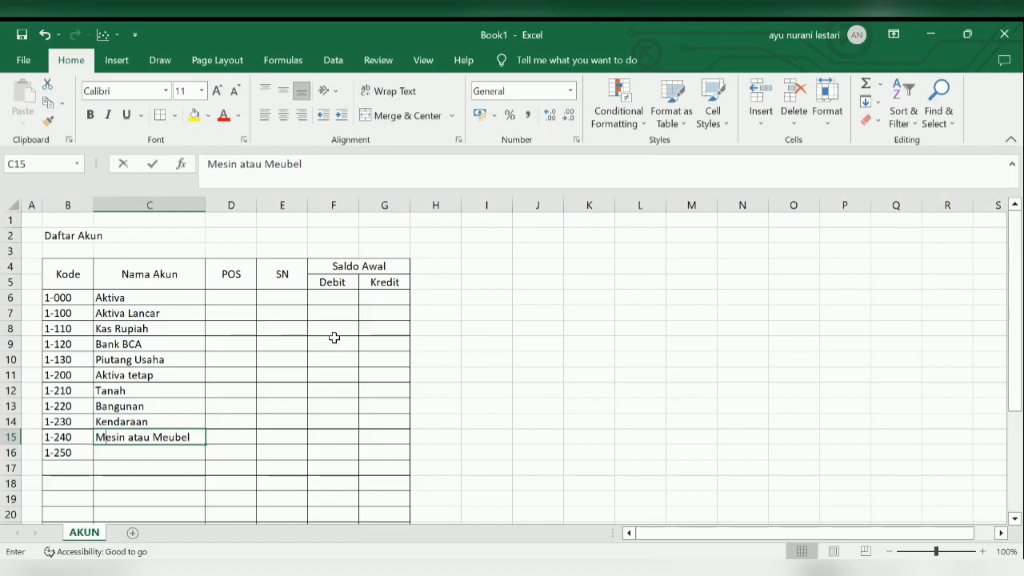
text(esin dan p)
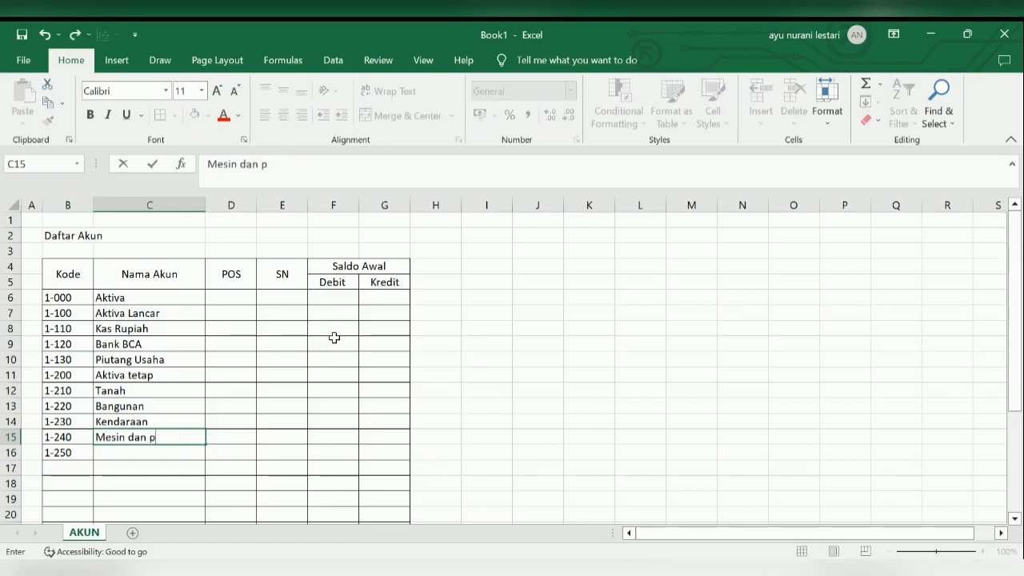
text(eralatan)
key(Return)
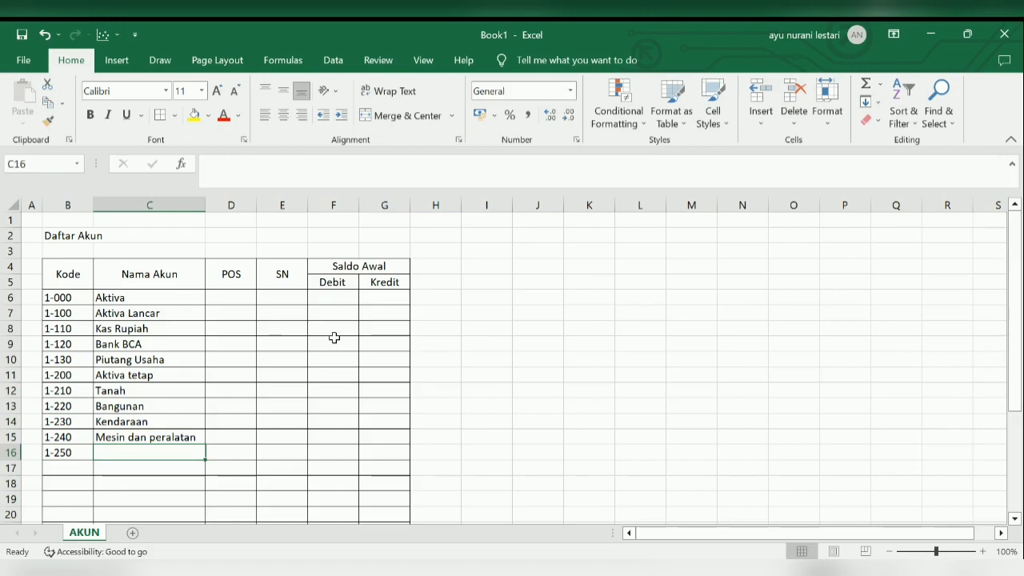
Step: Enter the account name "Perabot atau meubel" in C16 and move on to B17
text(Perabo)
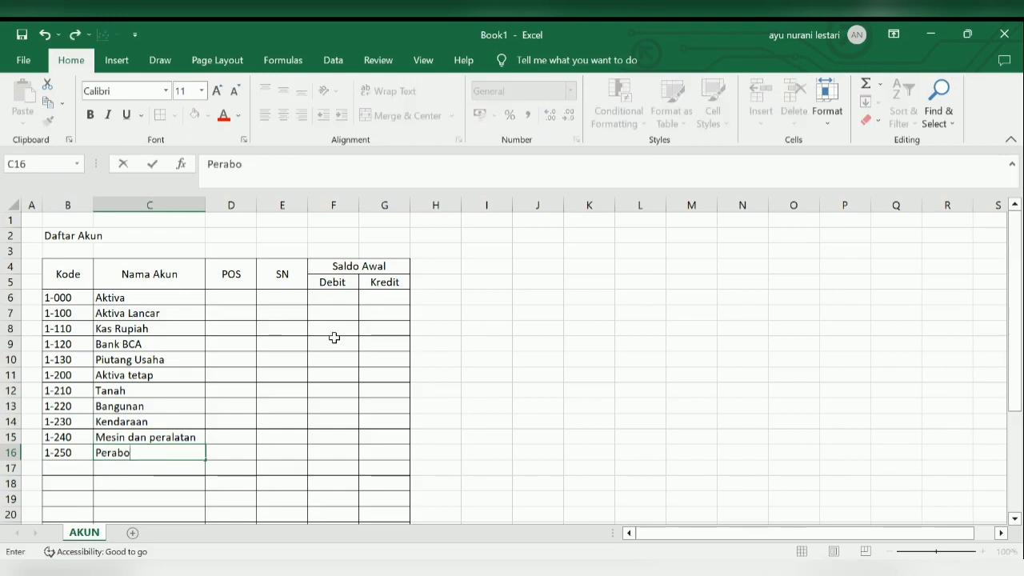
text(t atau meubel)
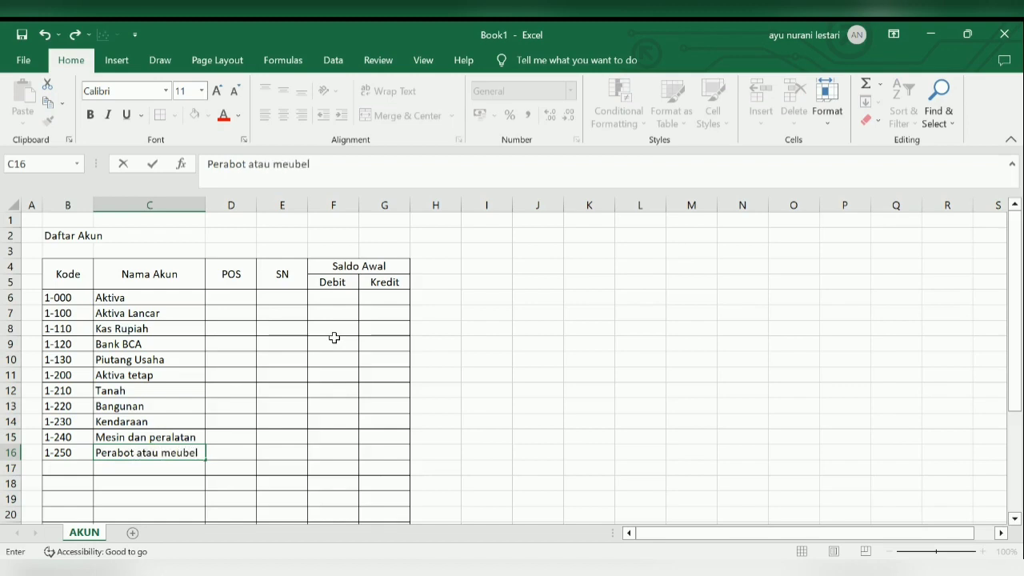
key(Return)
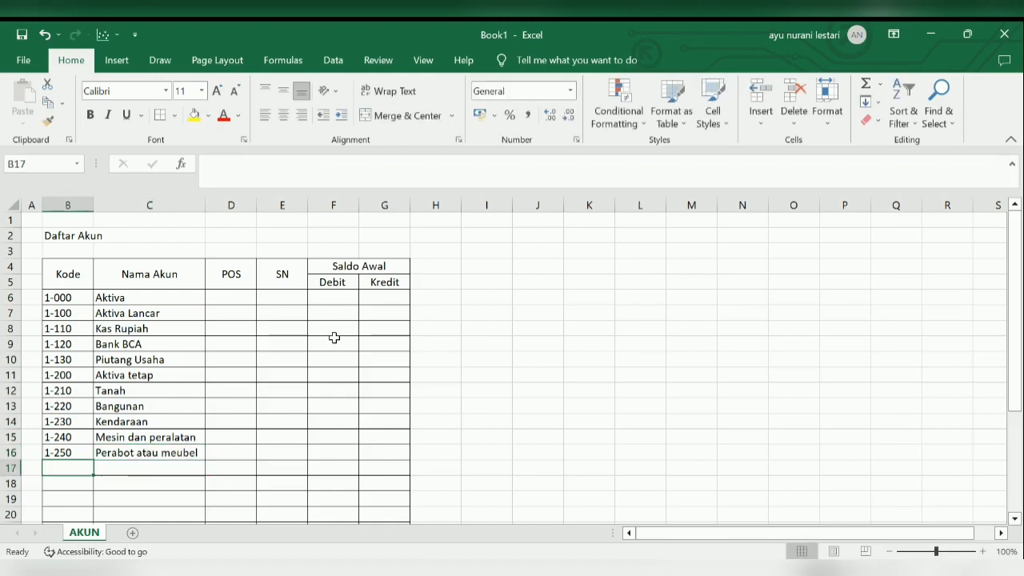
Step: Fill row 17 with code "1-221" and account name "Akumulasi Penyusutan", and move on to B18
text(1-22)
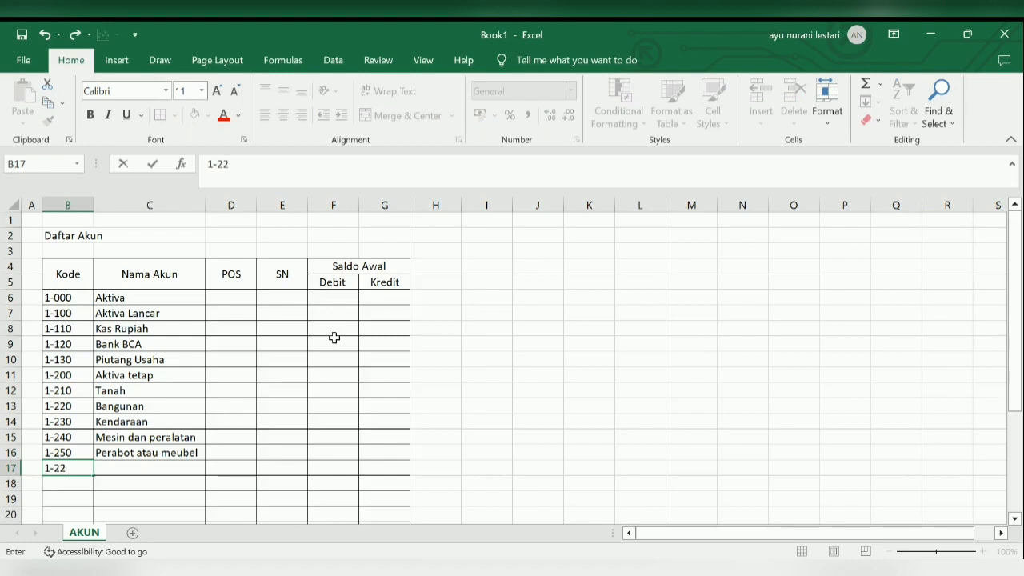
text(1)
key(Tab)
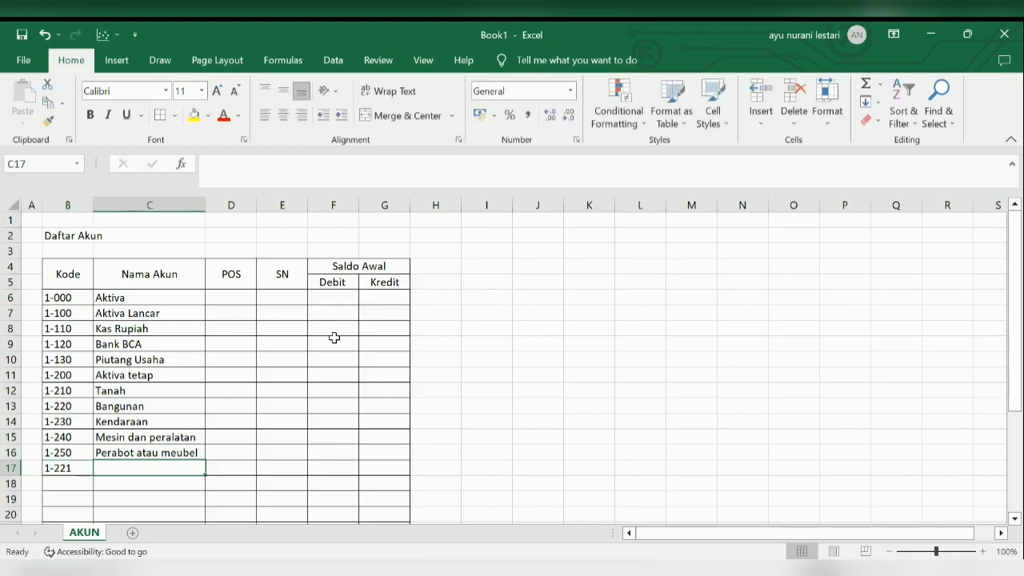
text(Akum)
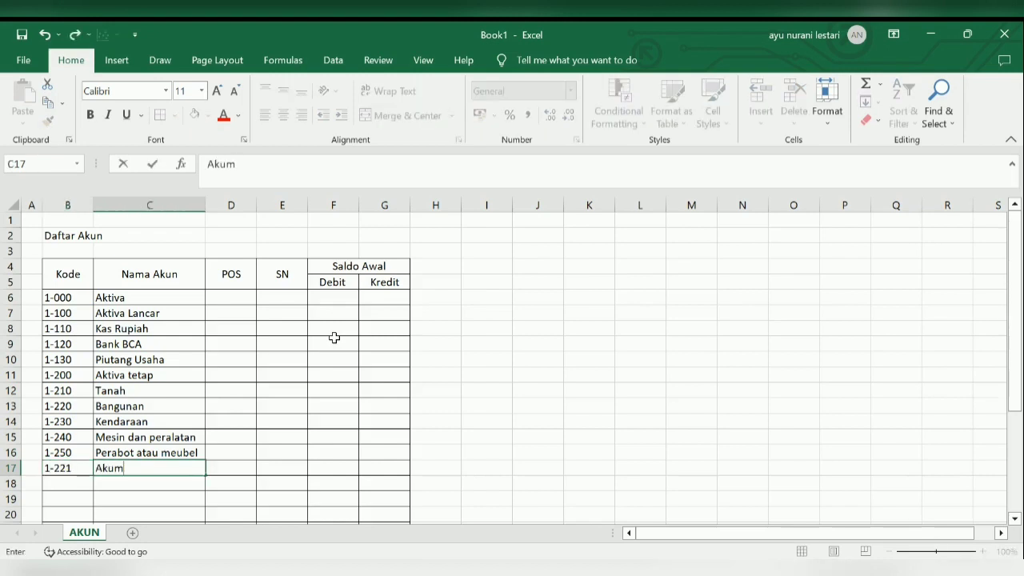
text(ulasi Penyusutan)
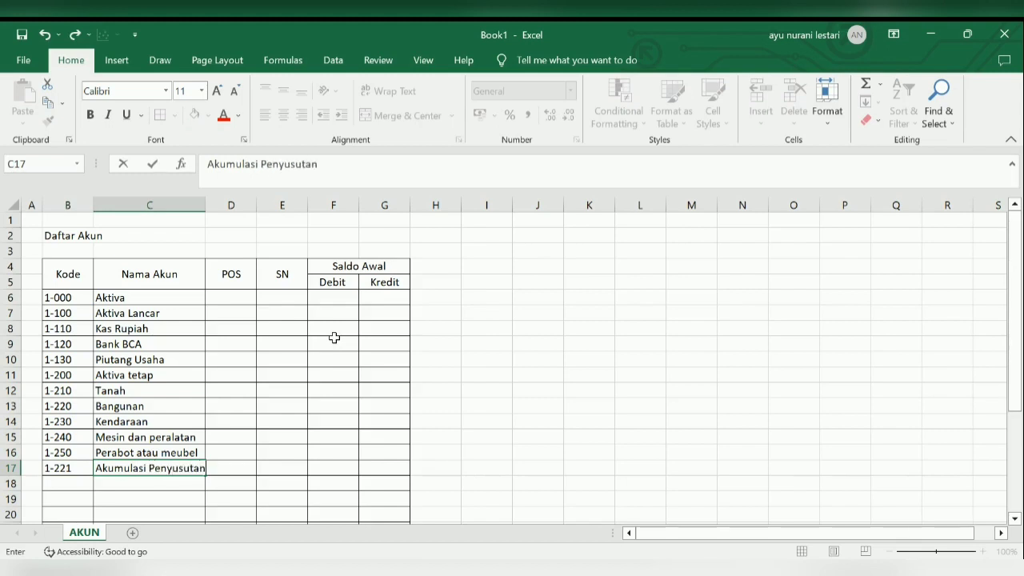
key(Return)
key(Left)
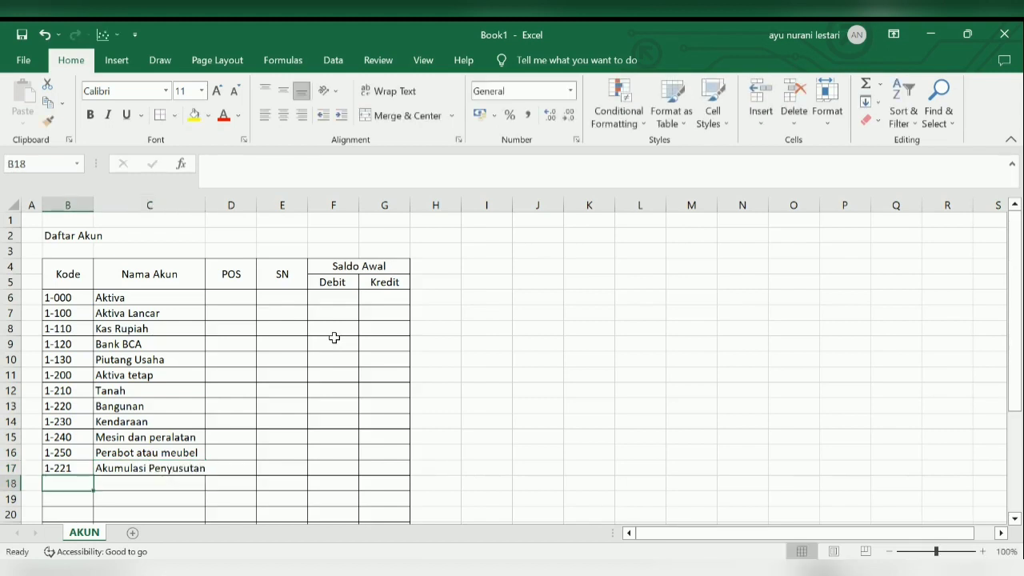
Step: Enter code "2-000" and account name "Kewajiban" in row 18, and move on to B19
text(2)
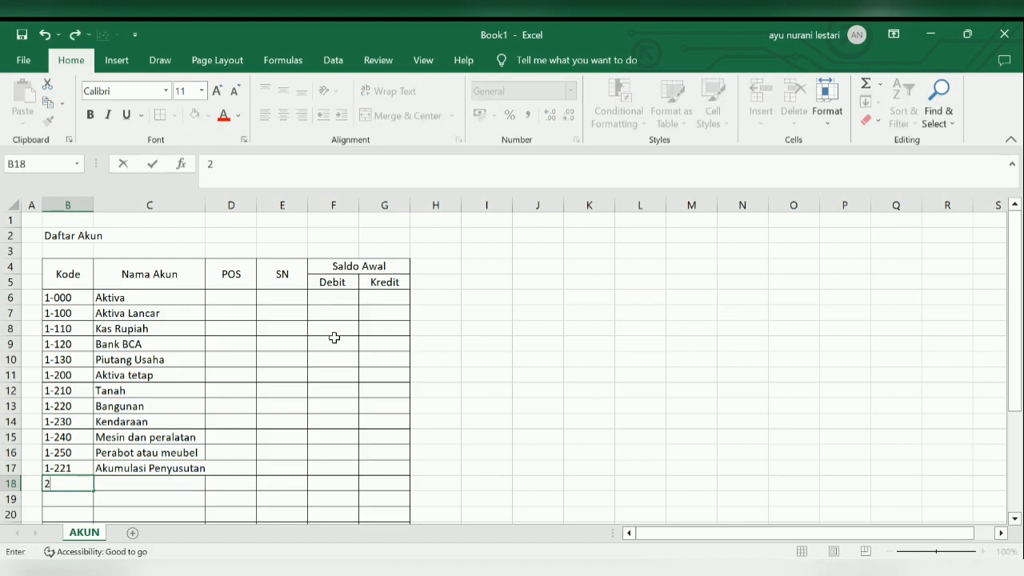
text(-000)
key(Tab)
text(Ke)
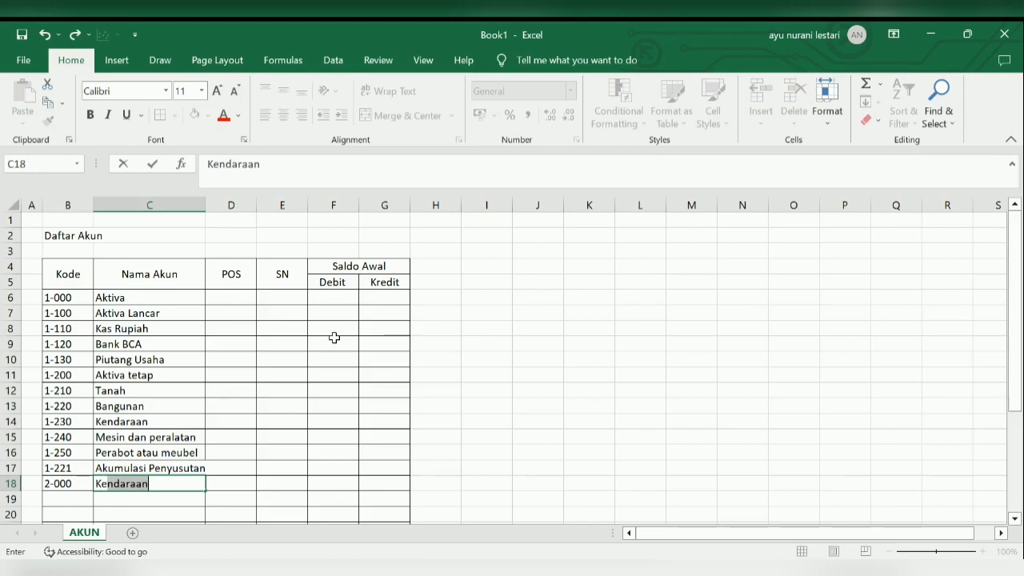
text(wajiban)
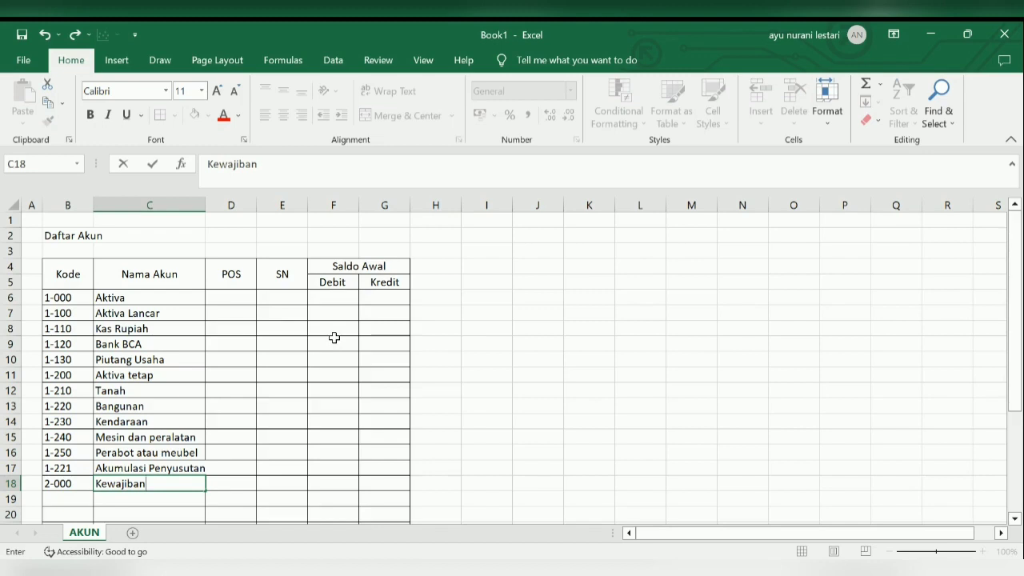
key(Return)
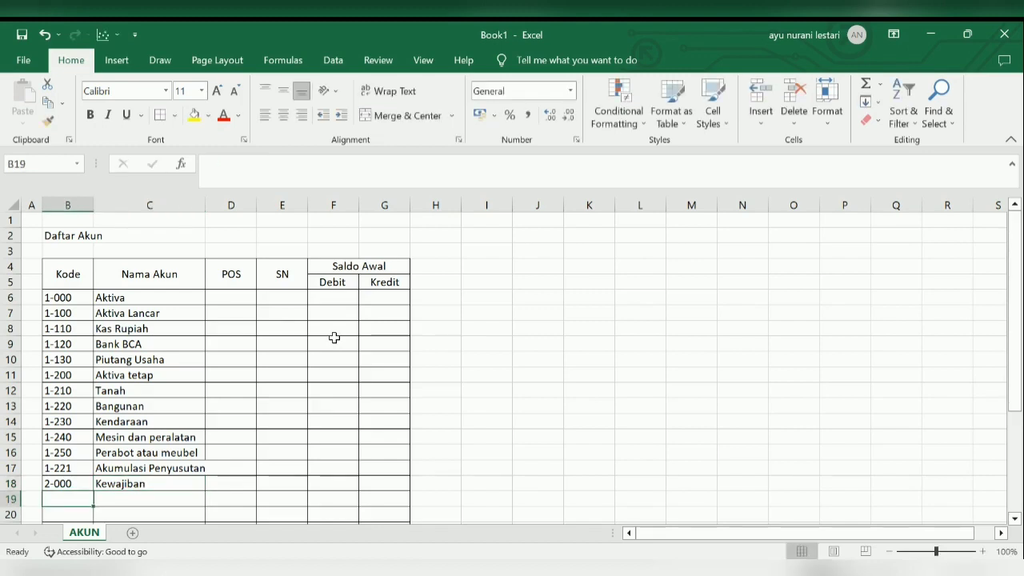
Step: Fill row 19 with code "2-100" and account name "Hutang lancar"
text(2-)
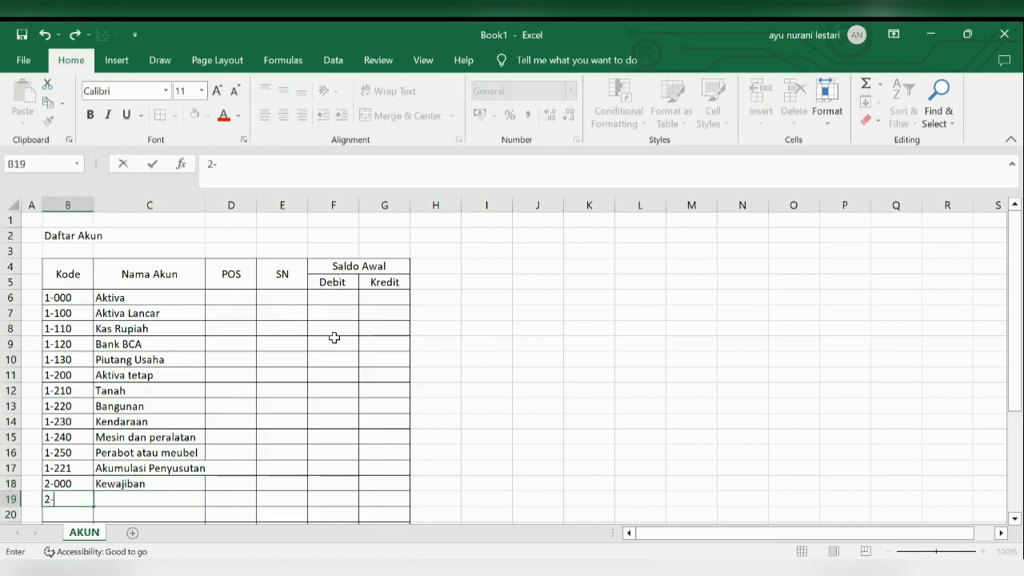
text(100)
key(Tab)
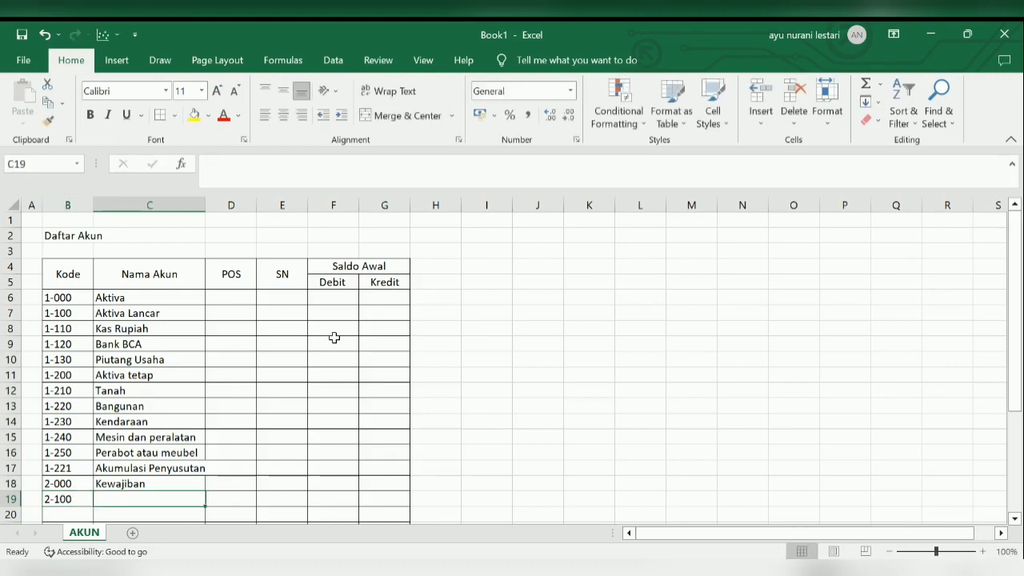
text(Hutang lan)
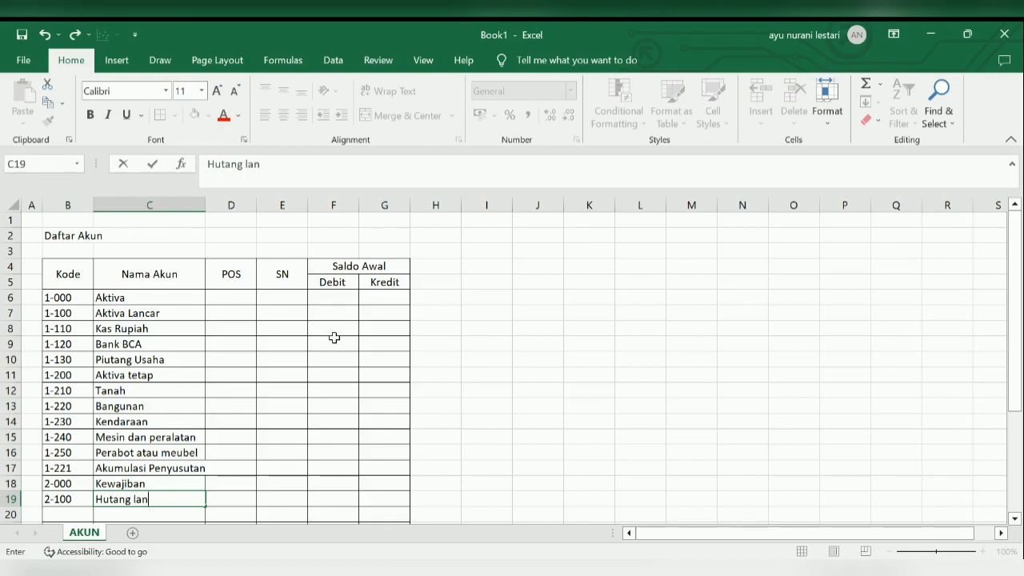
text(car)
key(Return)
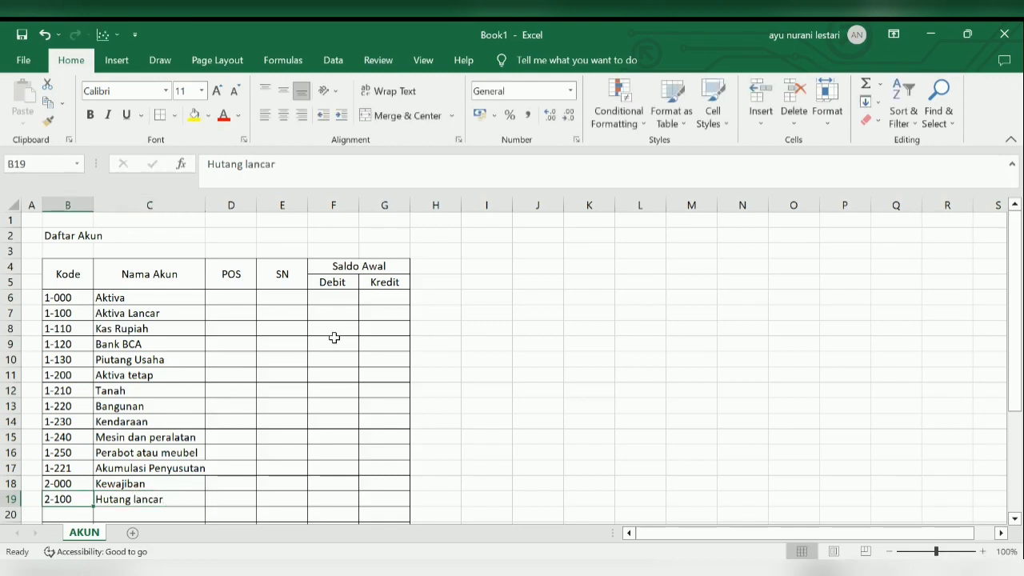
Step: Enter code "2-110" and account name "Hutang usaha" in row 20, and move on to B21
text(2-)
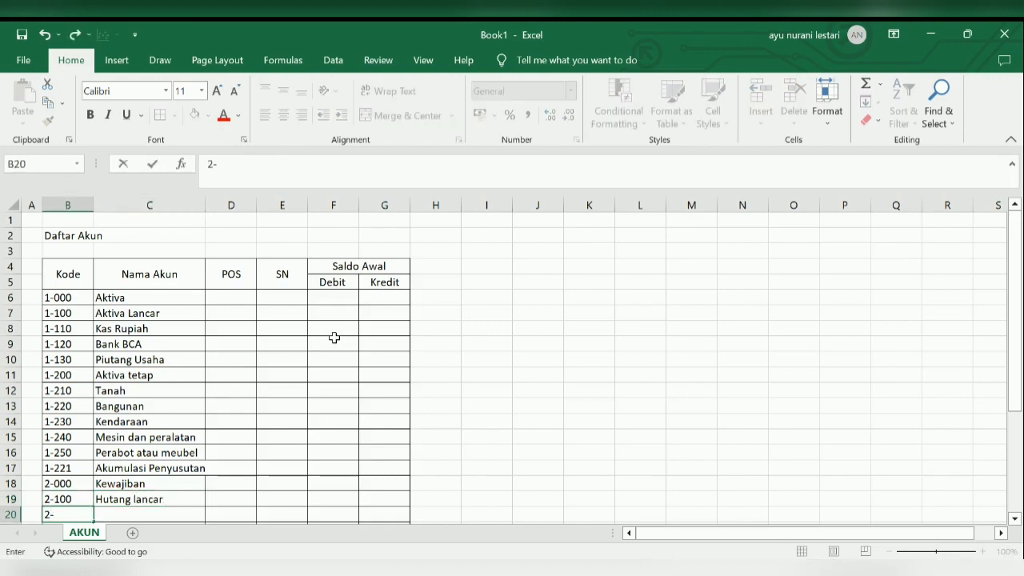
text(110)
key(Tab)
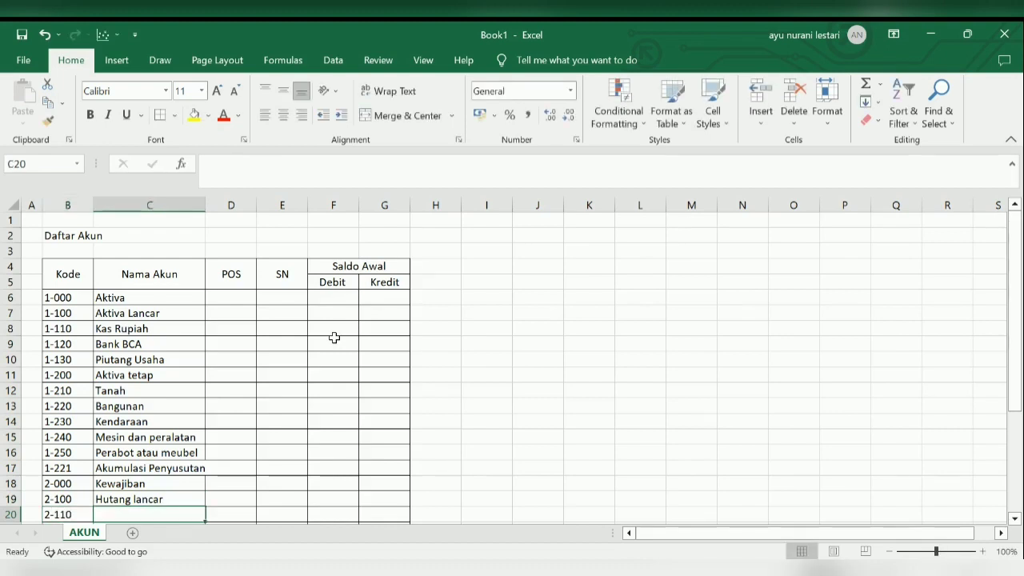
text(Hutang )
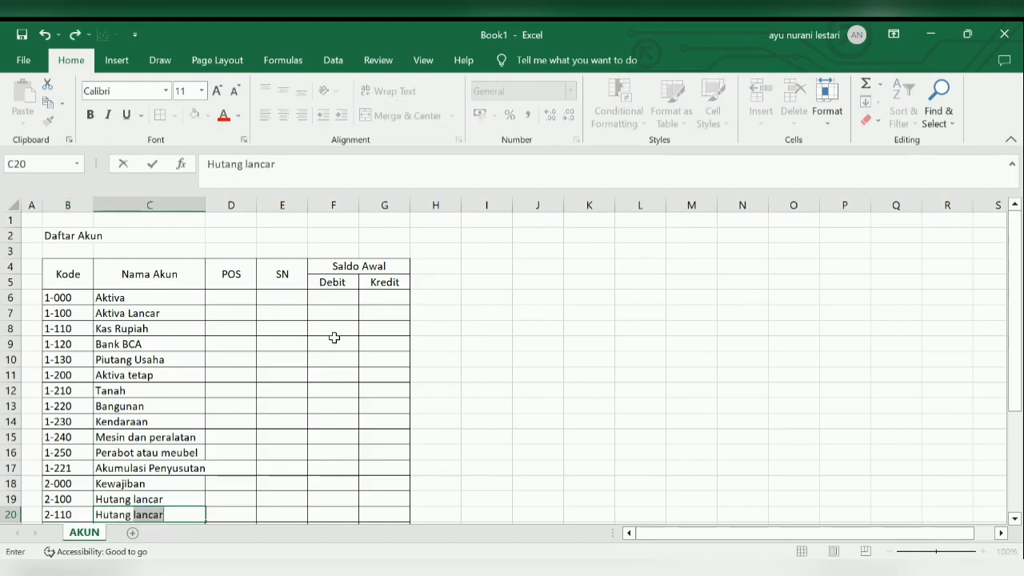
text(usaha)
key(Return)
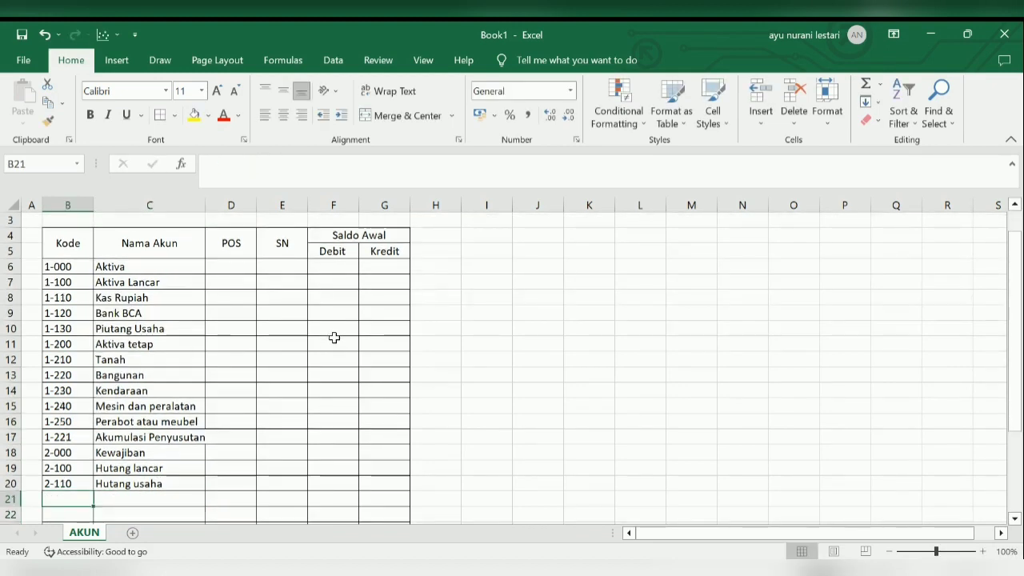
Step: Fill row 21 with code "2-200" and account name "Hutang jangka panjang", and move on to B22
text(2-200)
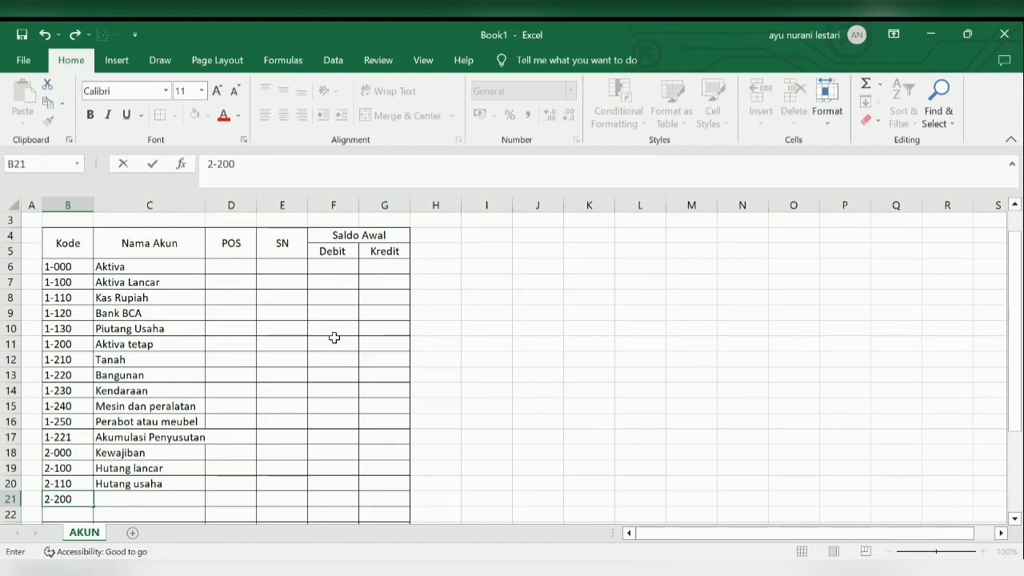
key(Tab)
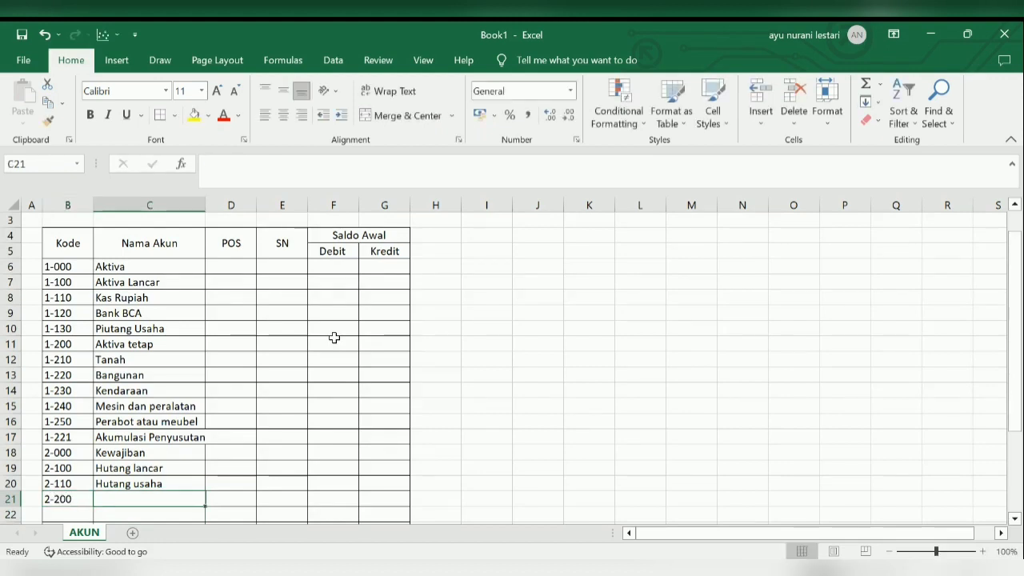
text(Hutang jan)
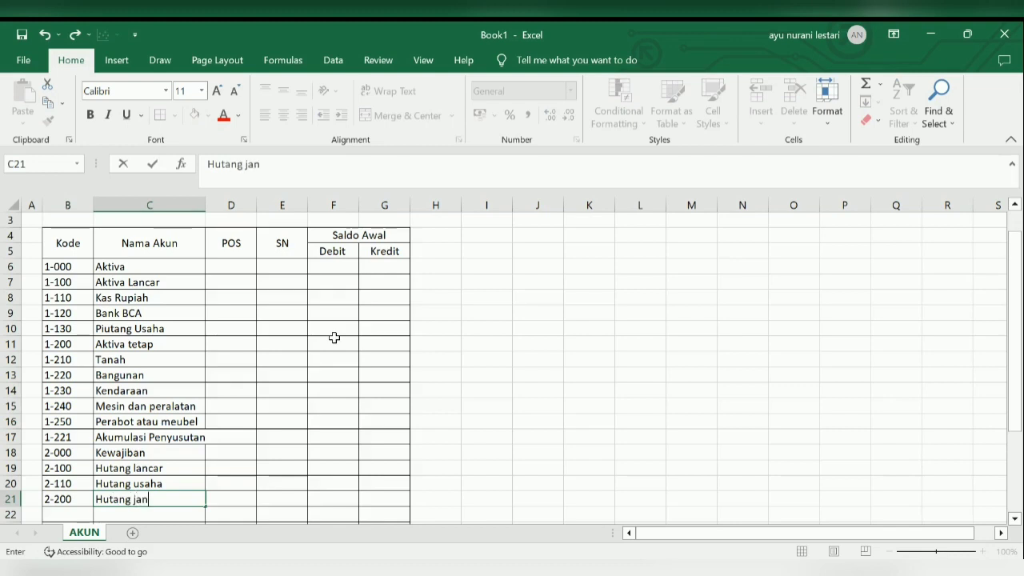
text(gka panjang)
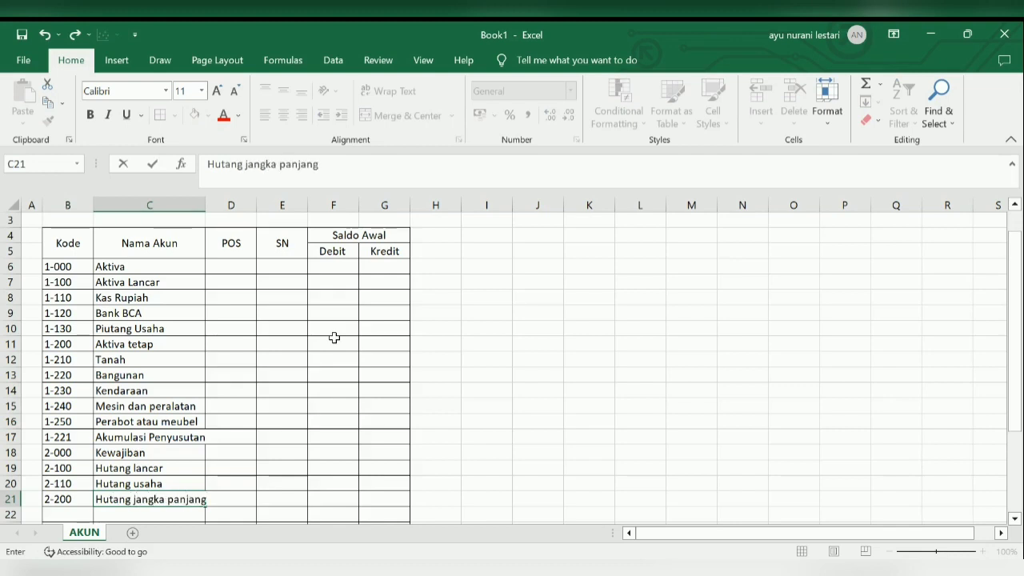
key(Return)
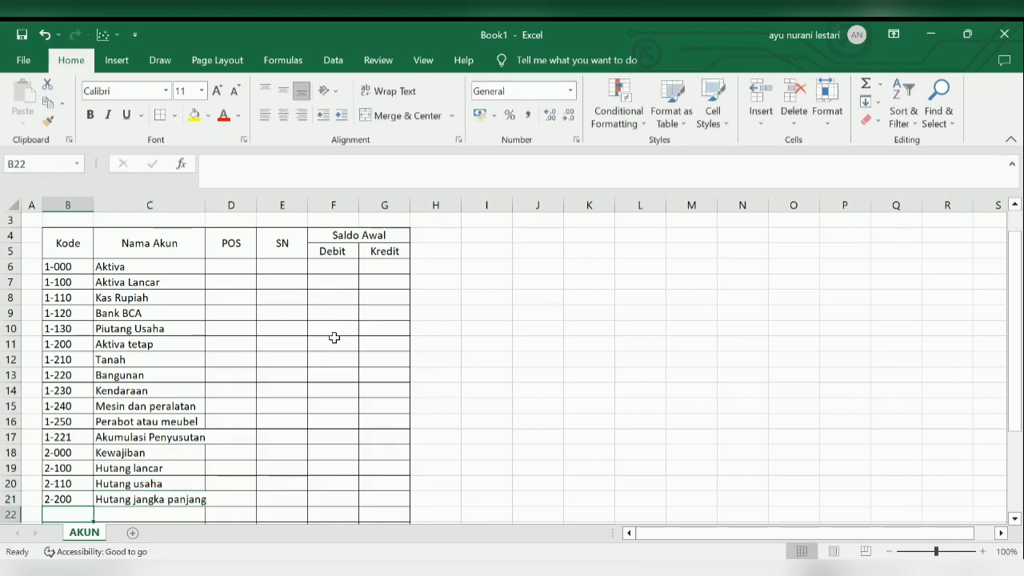
Step: Enter code "2-210" and account name "Hutang bank" in row 22, and move on to B23
text(2-)
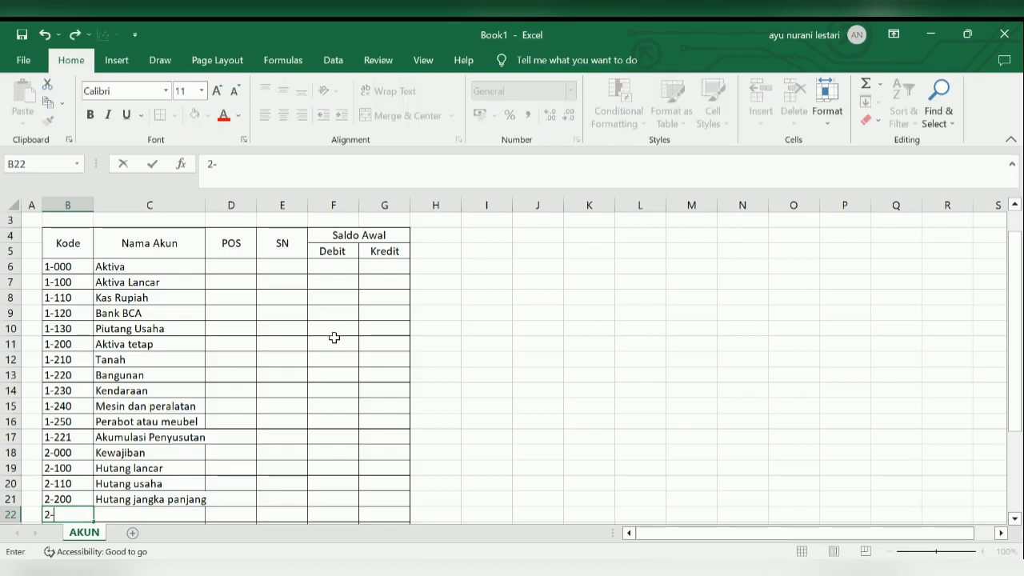
text(210)
key(Tab)
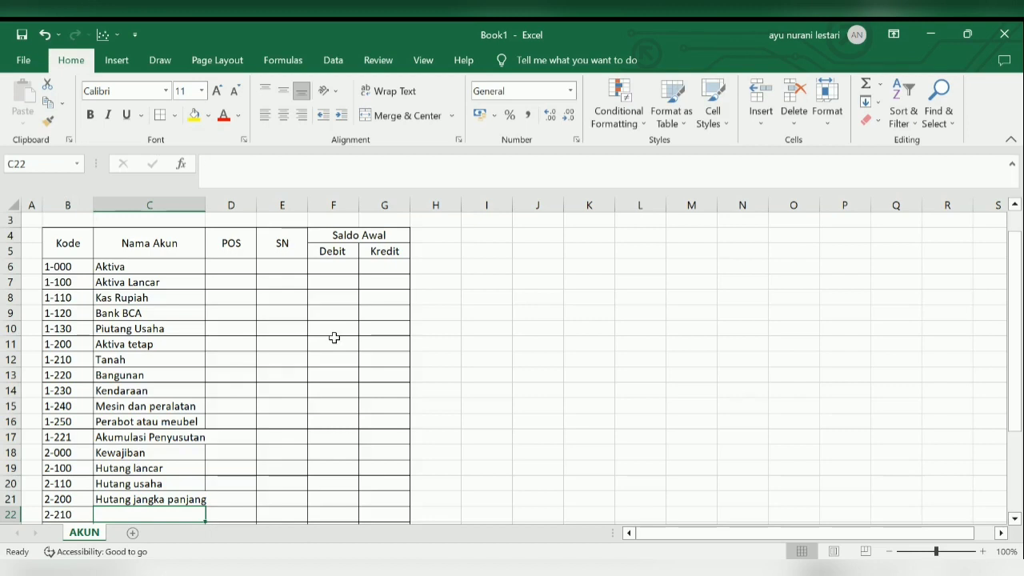
text(Hutang bank)
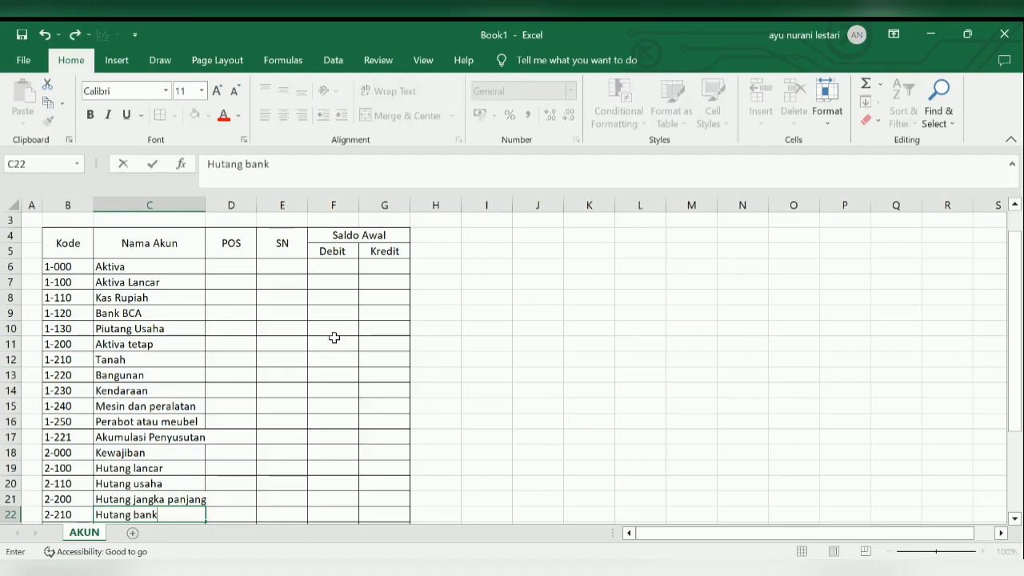
key(Down)
key(Left)
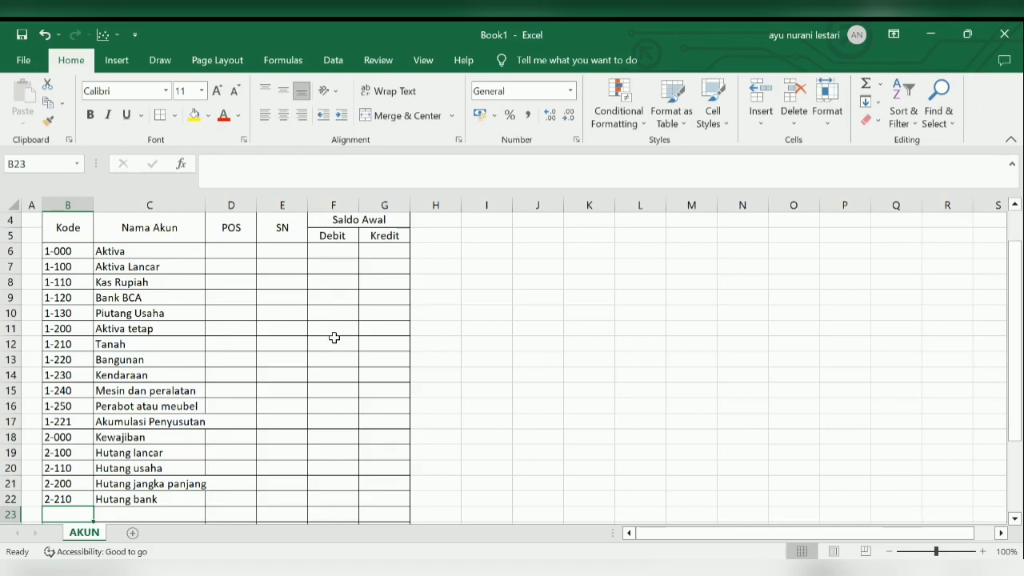
Step: Fill row 23 with code "3-000" and account name "Modal", and move on to B24
text(3-000)
key(Right)
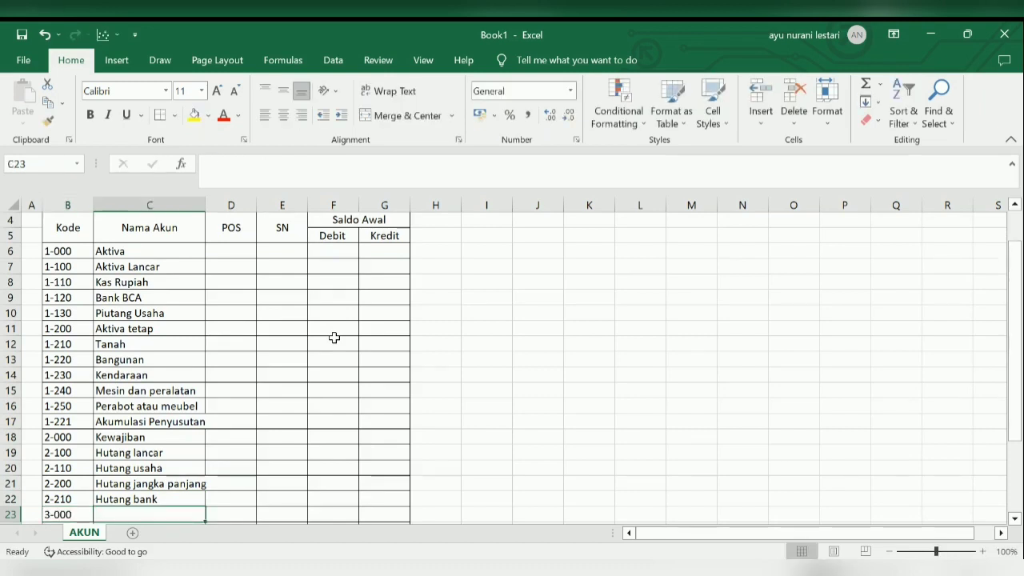
text(Modal)
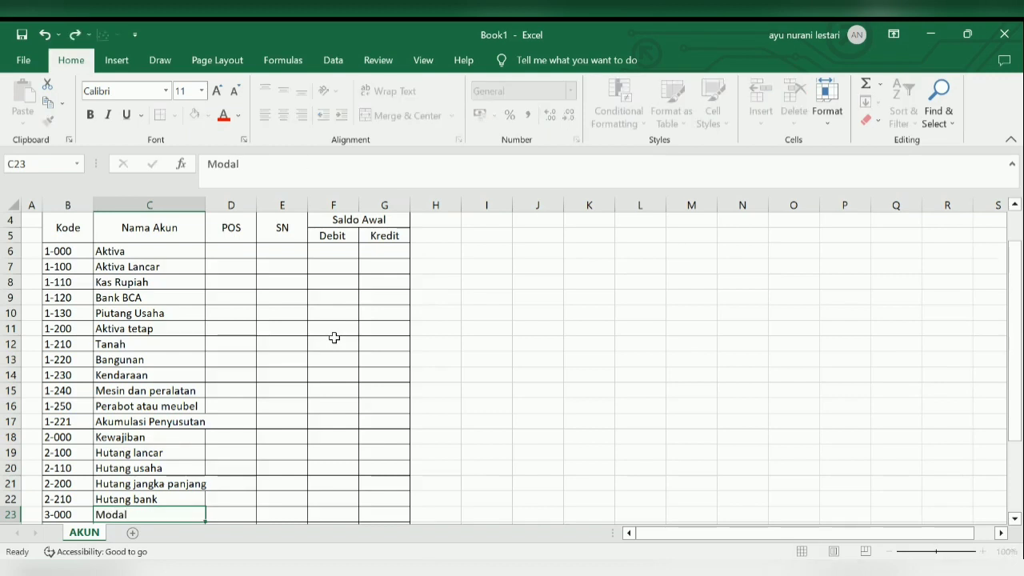
key(Return)
Step: Enter code "3-100" and account name "Modal awal" in row 24, and move on to B25
text(3-100)
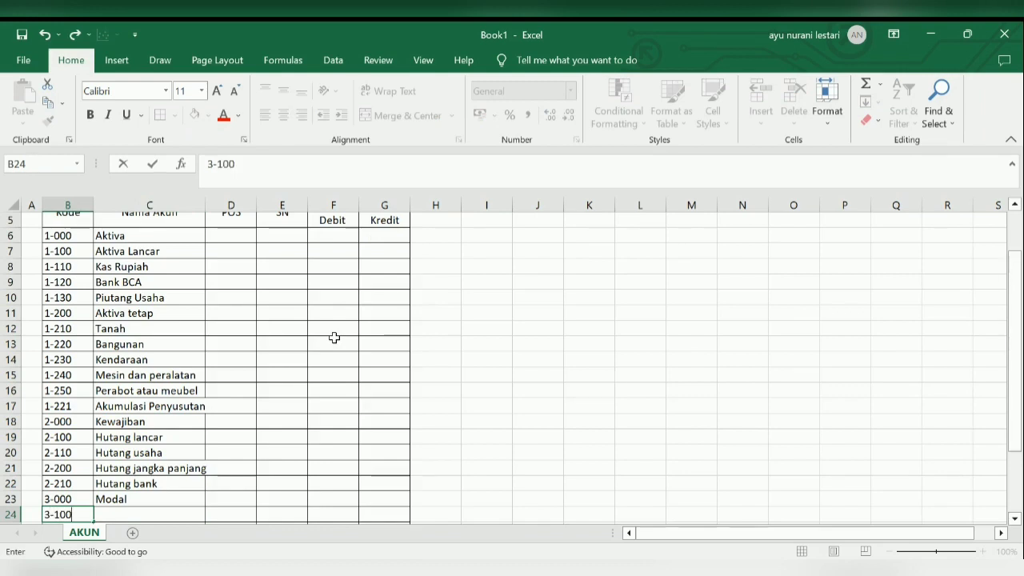
key(Tab)
text(Modal)
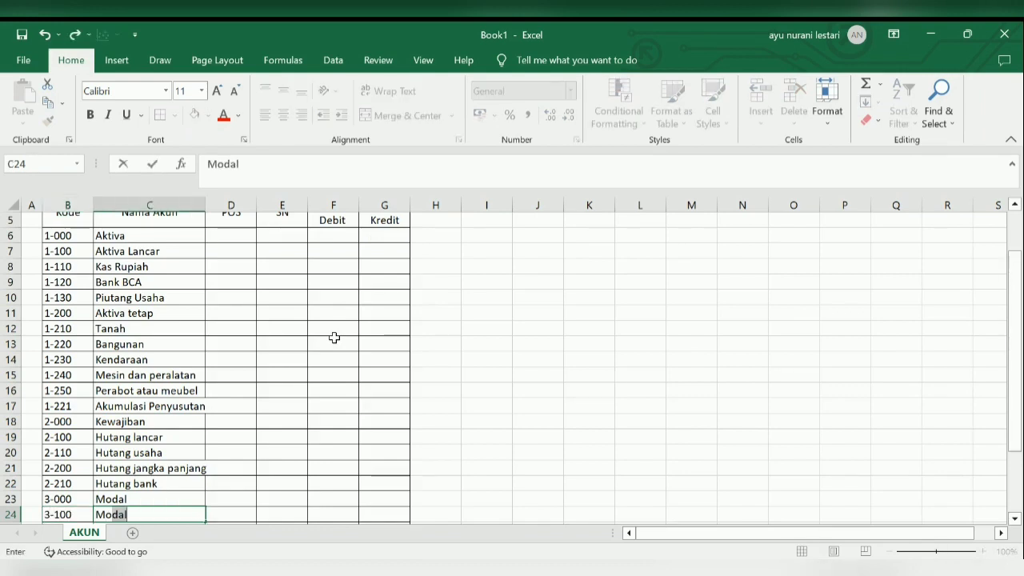
text( awal)
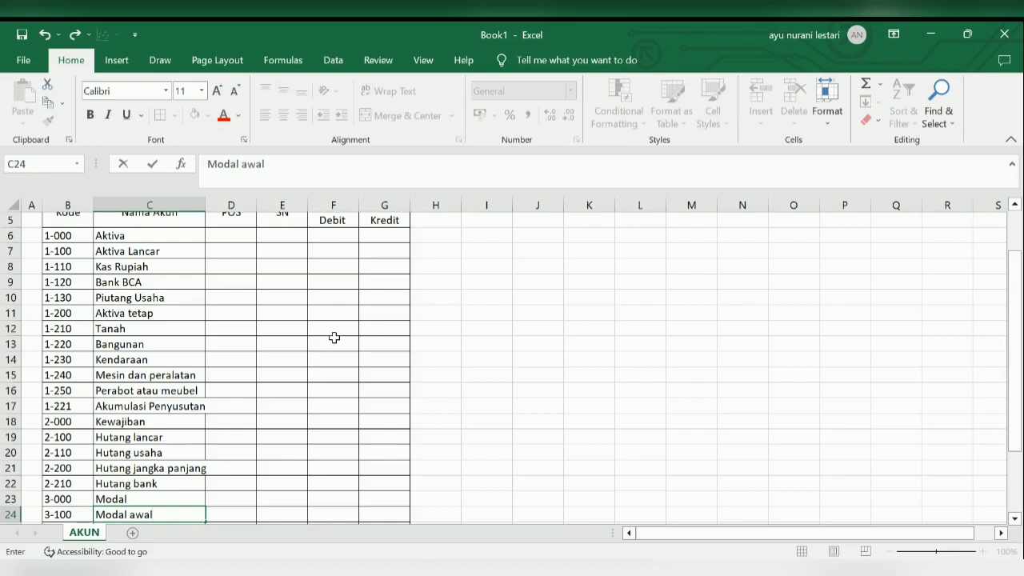
key(Return)
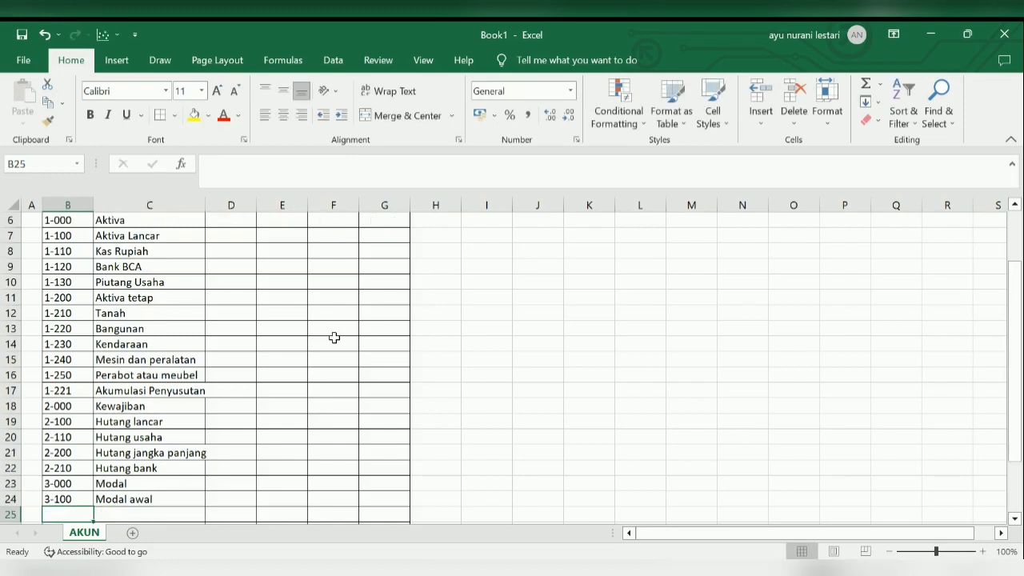
Step: Fill row 25 with code "3-300" and the capitalized account name "Prive", and move on to B26
text(3-300)
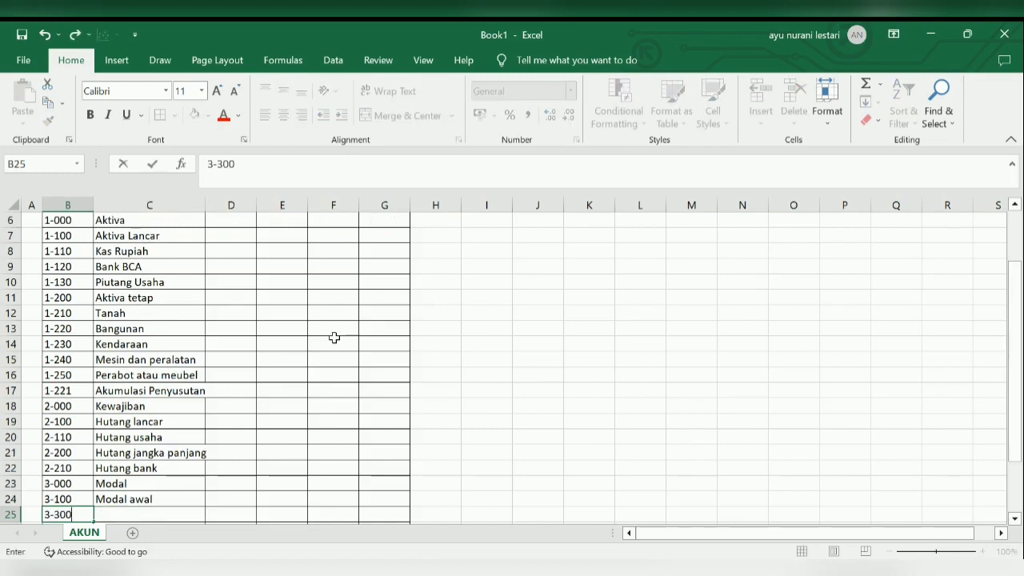
key(Tab)
text(prive)
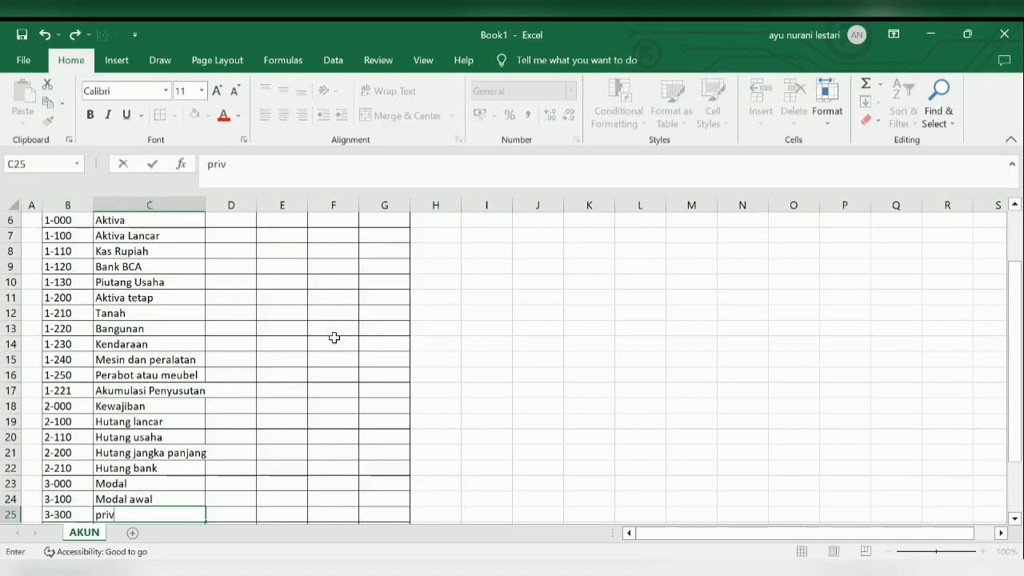
key(BackSpace)
key(BackSpace)
key(BackSpace)
key(BackSpace)
key(BackSpace)
text(Prive)
key(Return)
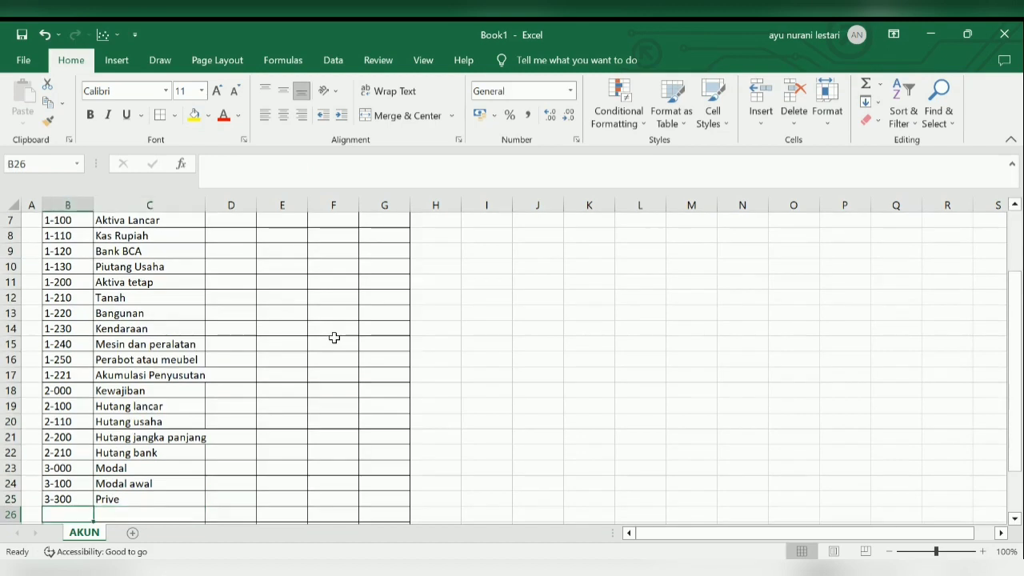
Step: Fill row 26 with code "3-400" and the capitalized account name "Laba ditahan", and move on to B27
text(3)
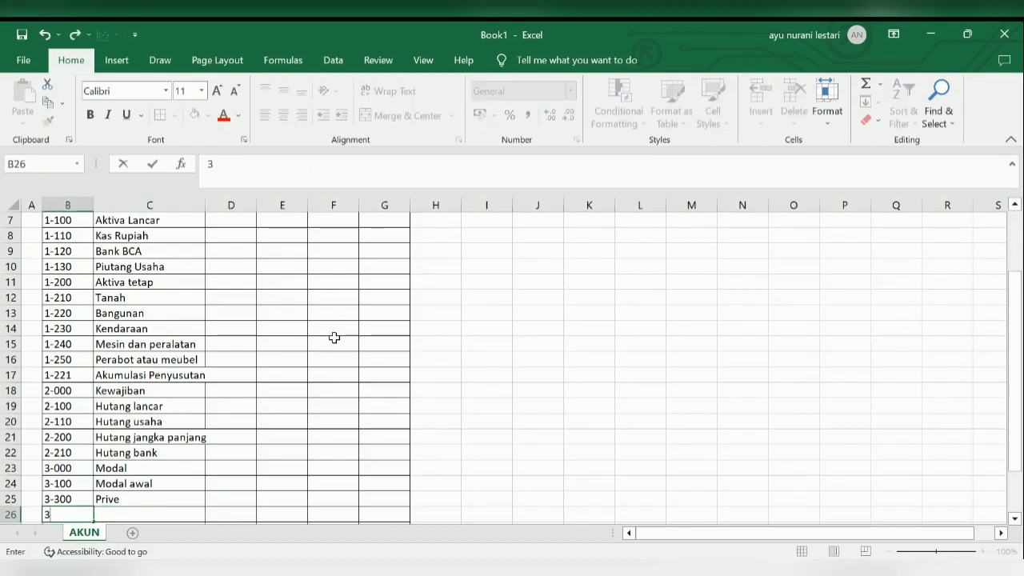
text(-400)
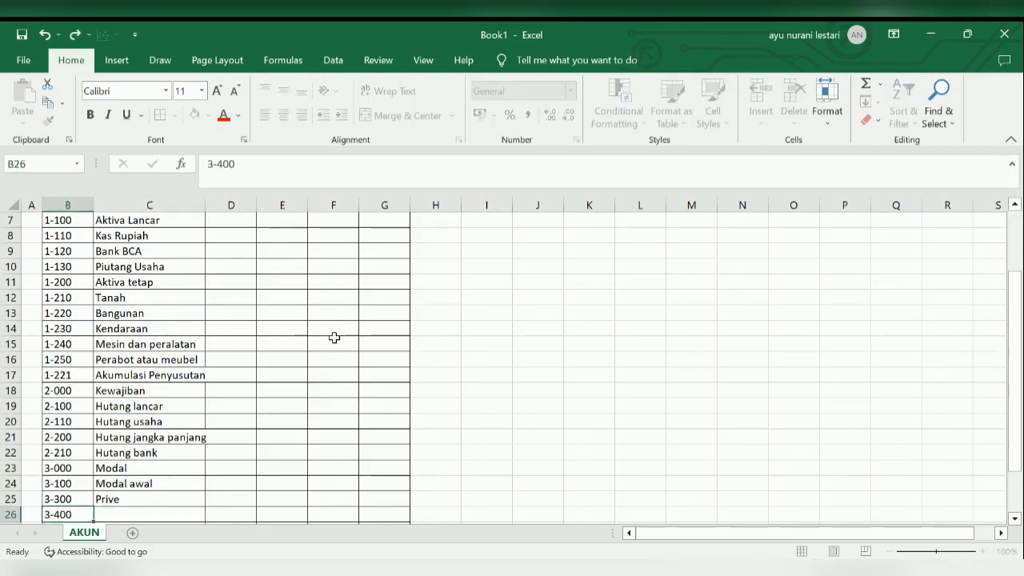
key(Tab)
text(laba)
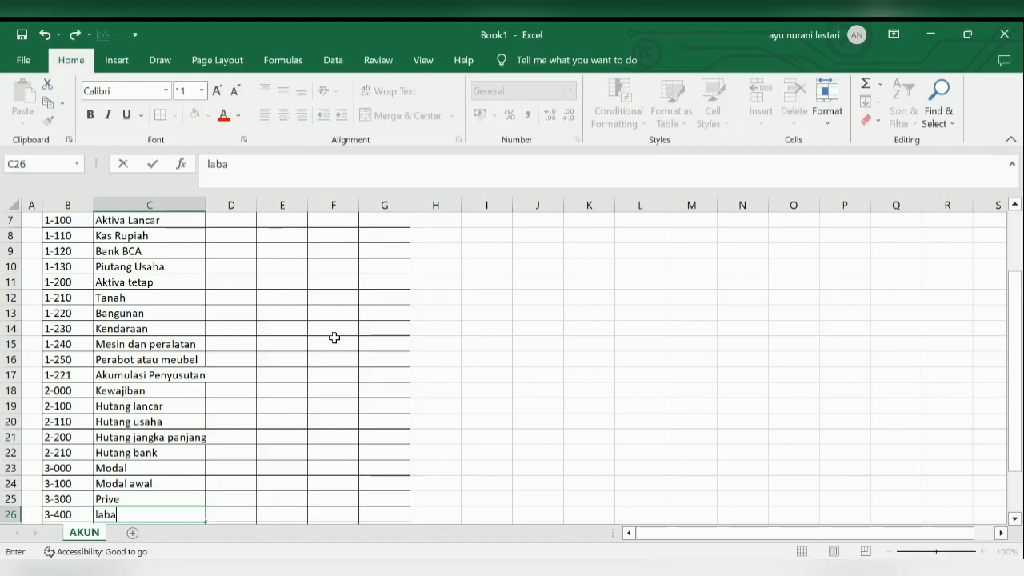
key(BackSpace)
key(BackSpace)
key(BackSpace)
key(BackSpace)
text(Laba ditahan)
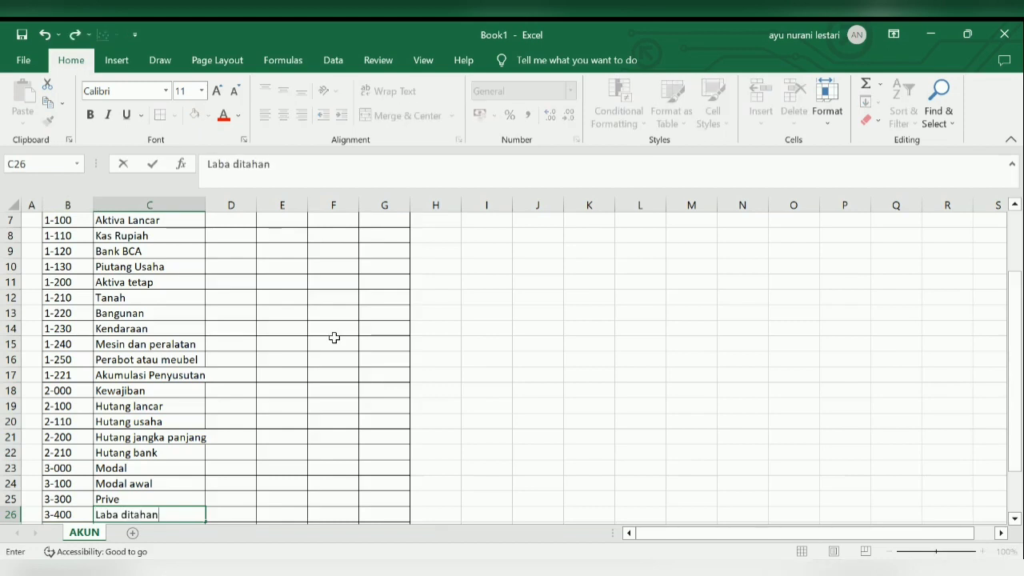
key(Return)
key(Left)
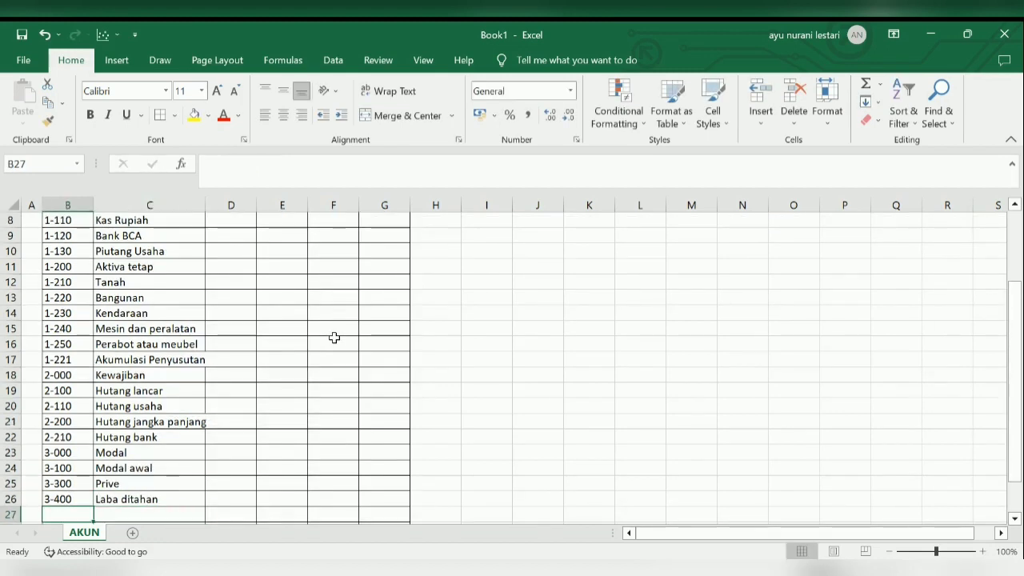
Step: Enter code "3-500" and account name "Laba periode berjalan" in row 27, and move on to B28
text(3-500)
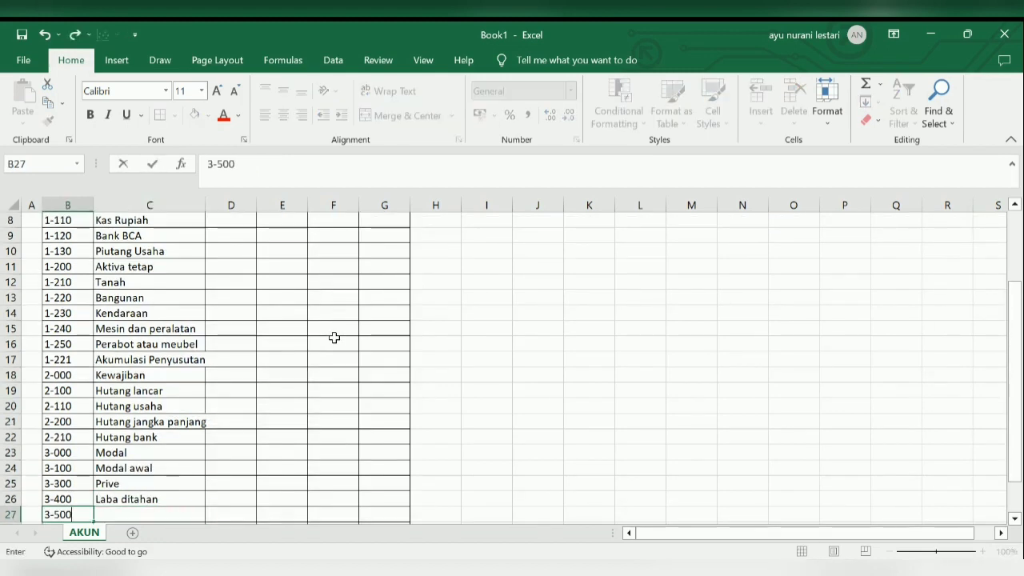
key(Tab)
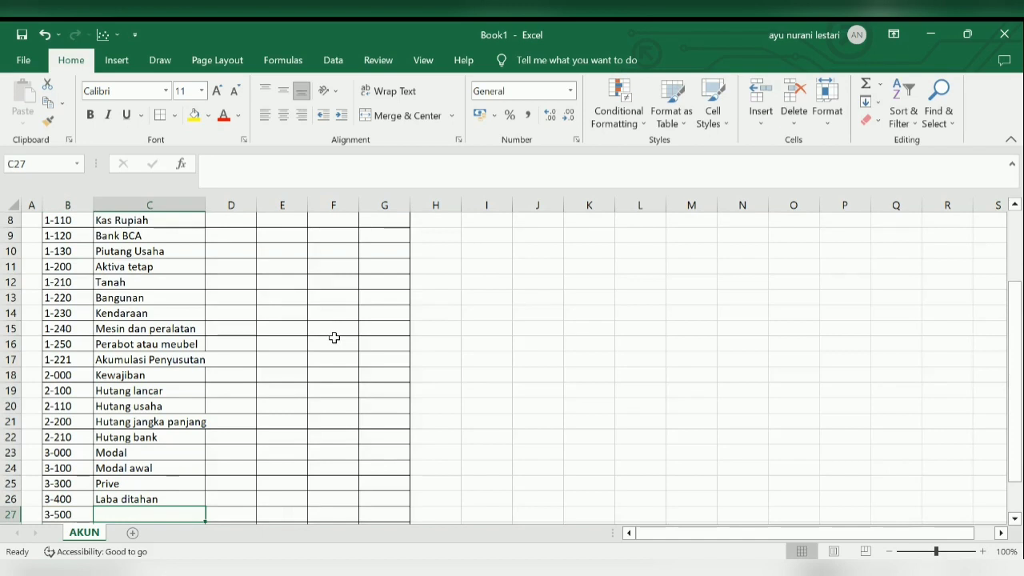
text(Laba )
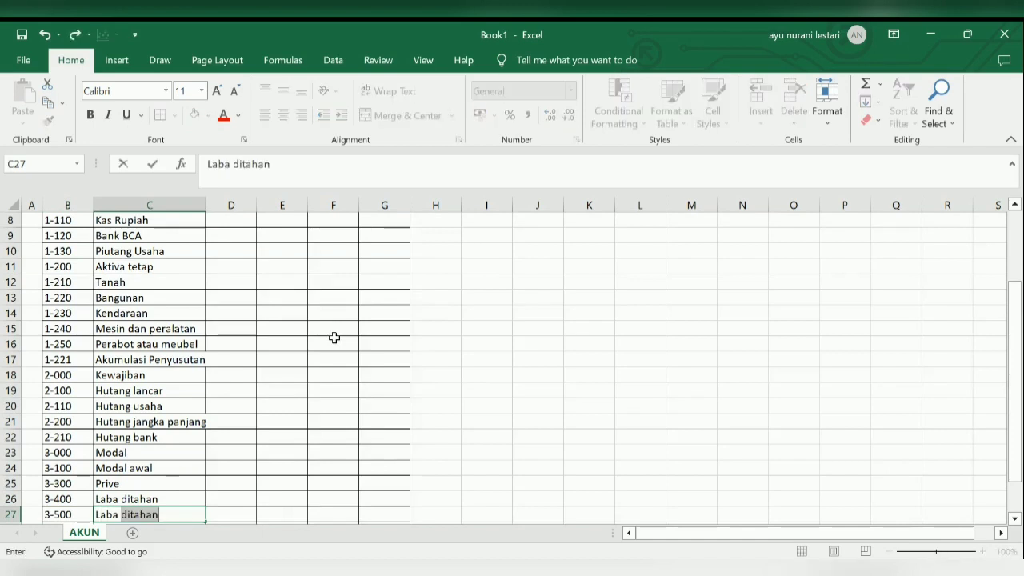
text(periode be)
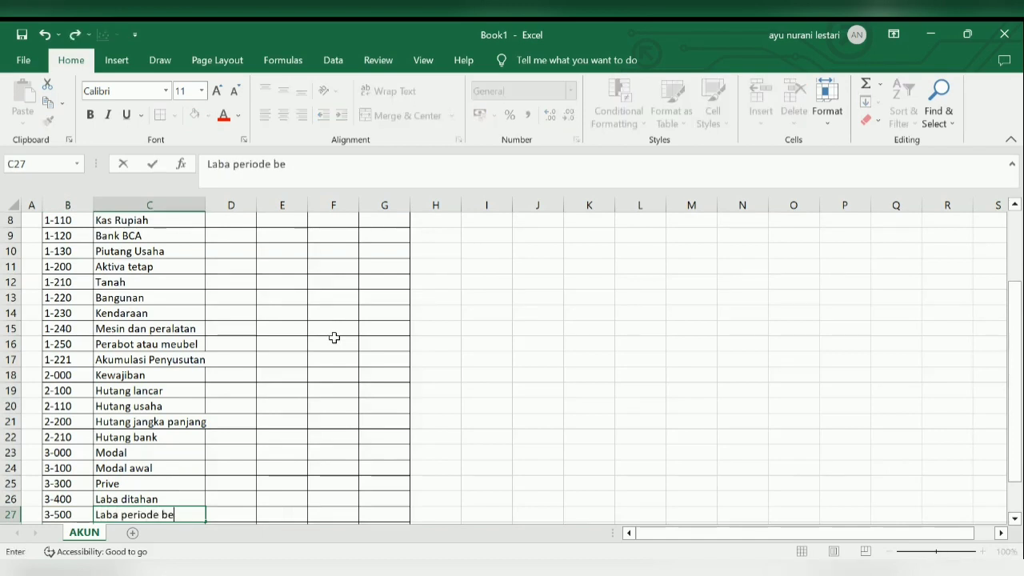
text(rjalan)
key(Return)
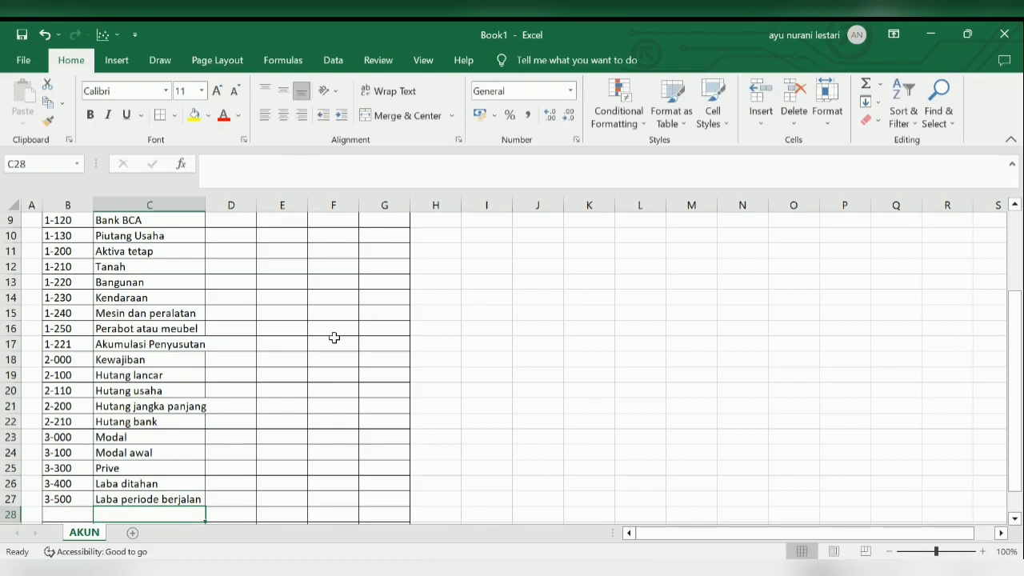
key(Left)
Step: Fill row 28 with code "4-000" and account name "Pendapatan", and move on to B29
text(4-000)
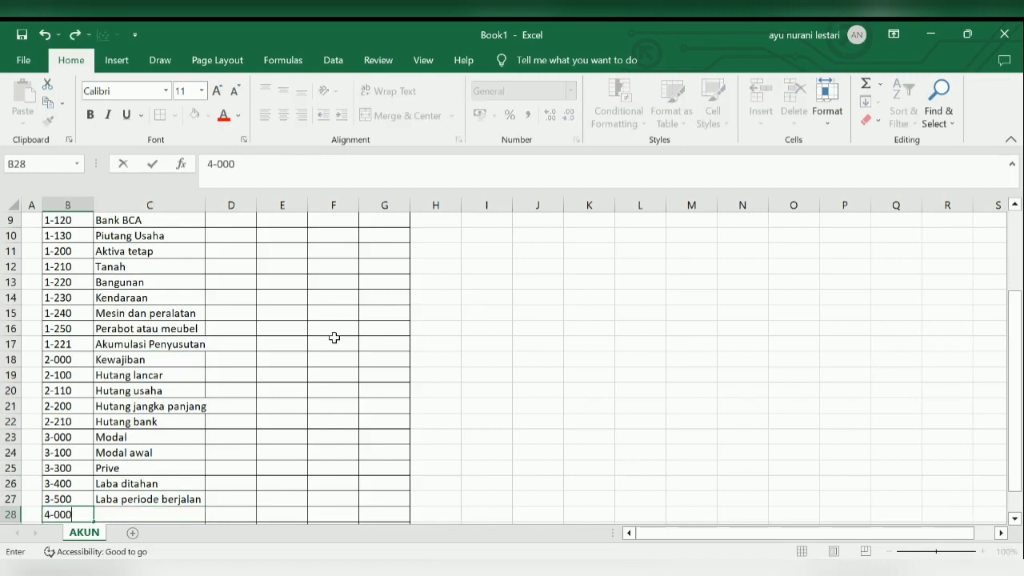
key(Right)
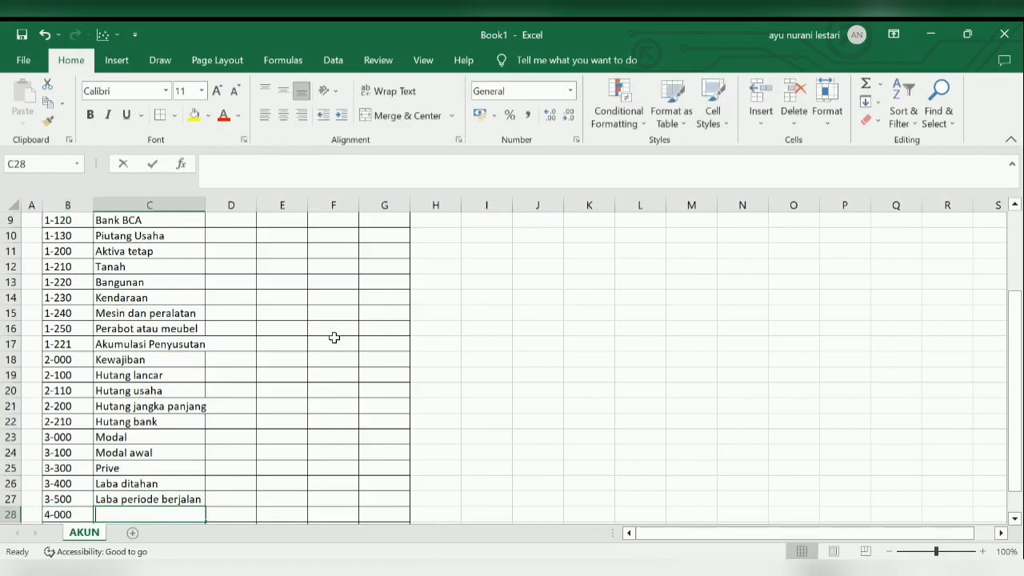
text(Pendapatan)
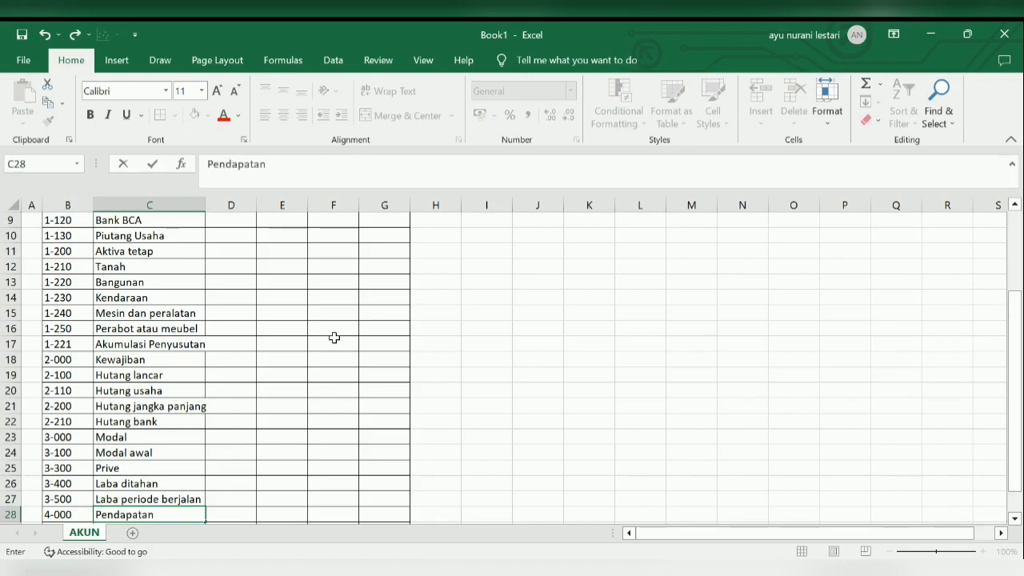
key(Return)
key(Left)
Step: Enter code "4-100" and account name "Pendapatan usaha" in row 29, and move on to B30
text(4-100)
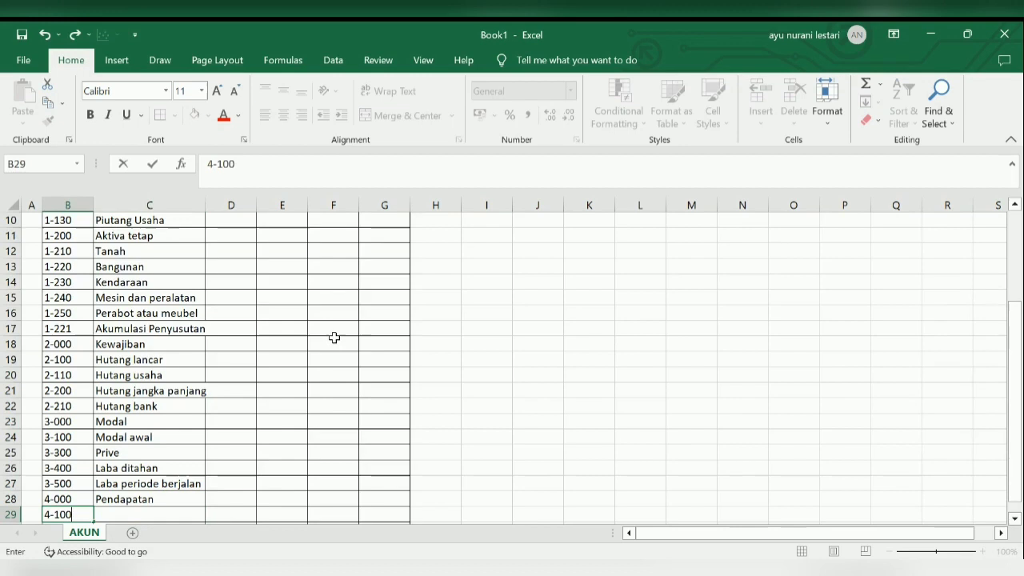
key(Tab)
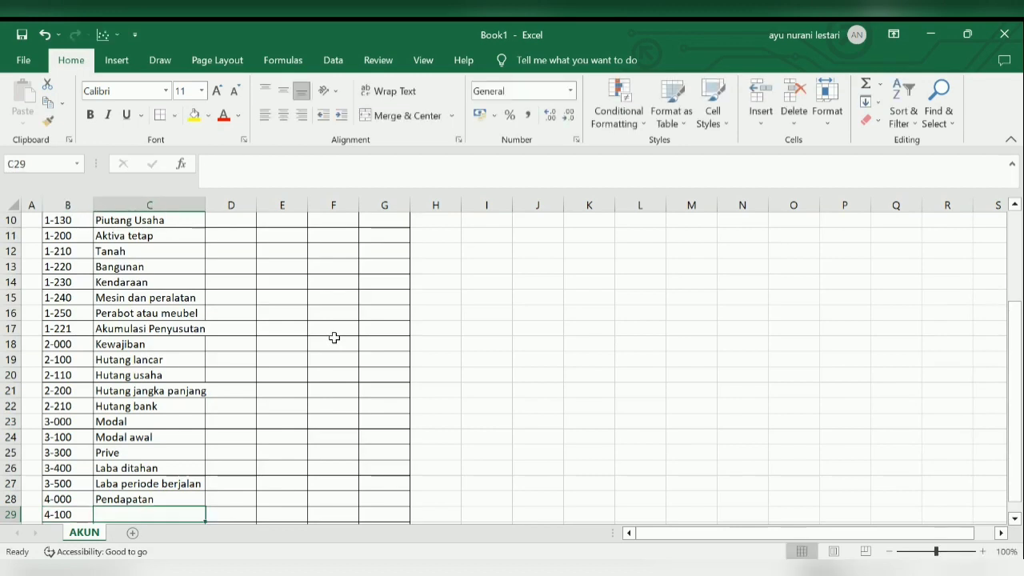
text(Pendapatan)
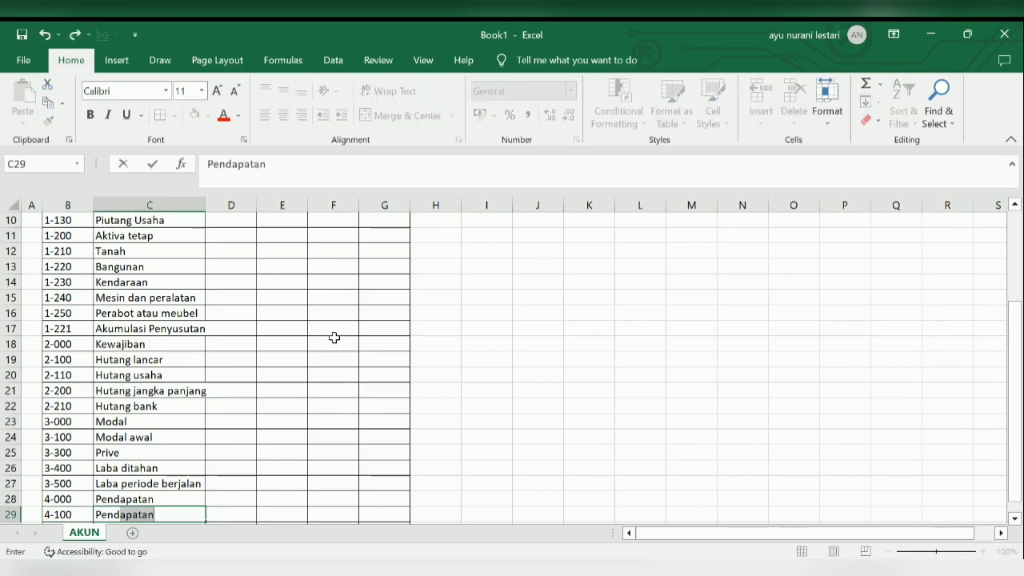
text( usaha)
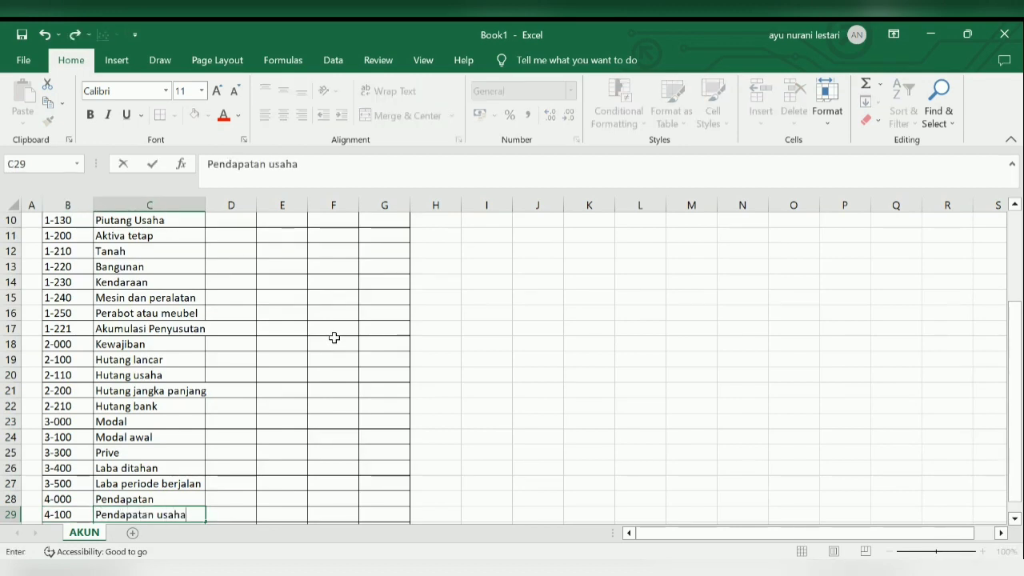
key(Return)
key(Left)
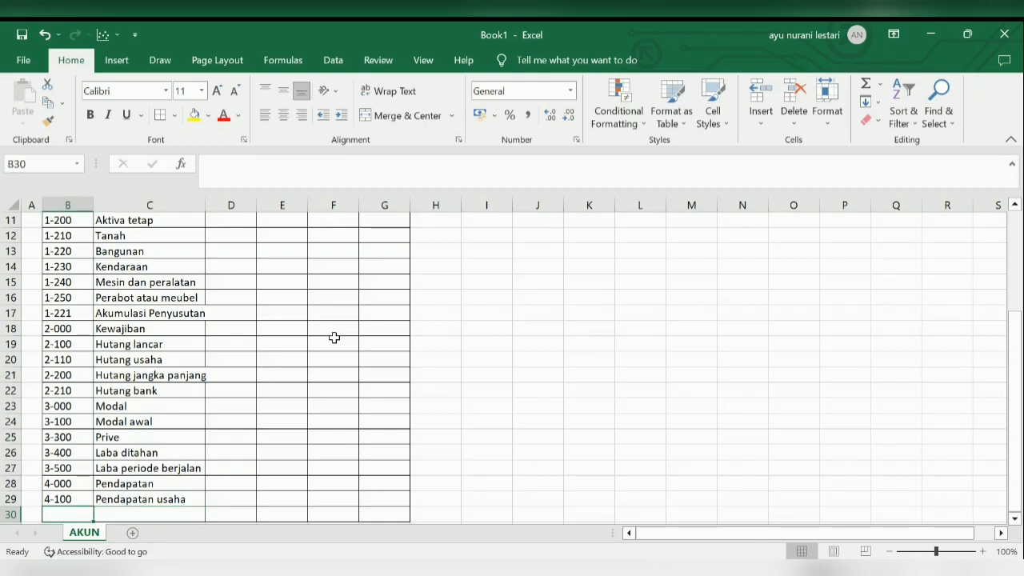
Step: Fill row 30 with code "4-200" and account name "Pendapatan lainnya", and move on to B31
text(4-20)
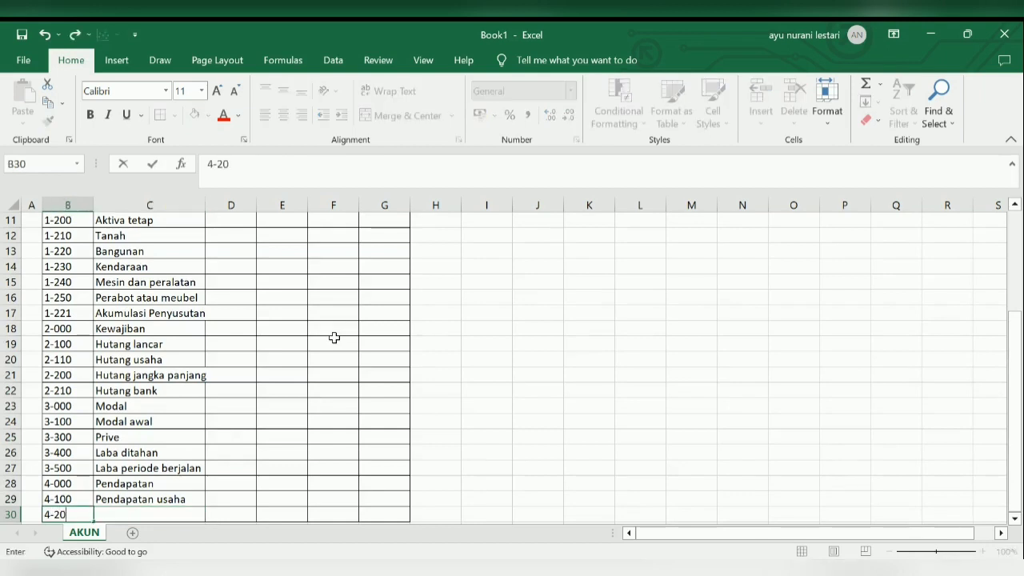
text(0)
key(Tab)
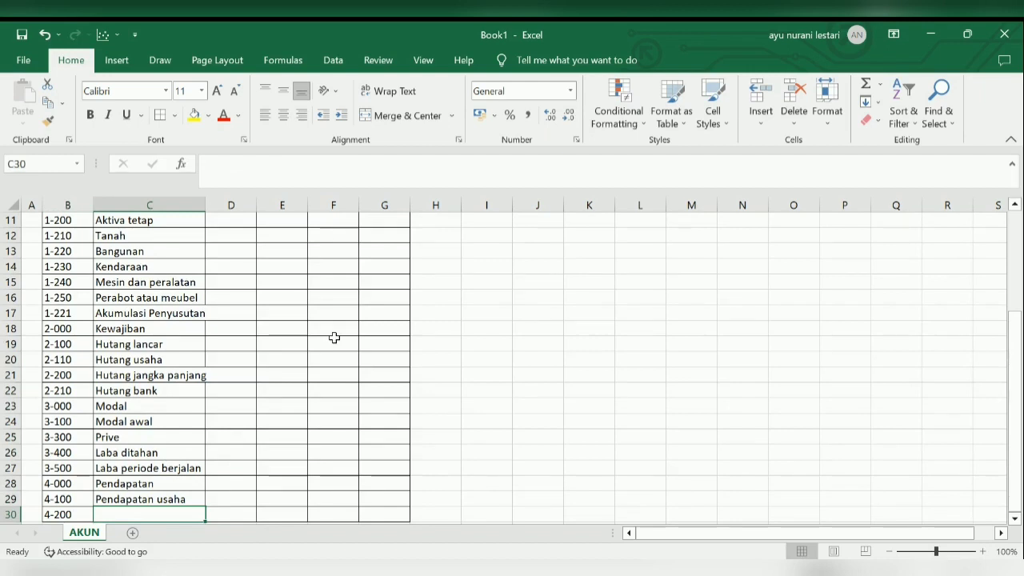
text(Pendap)
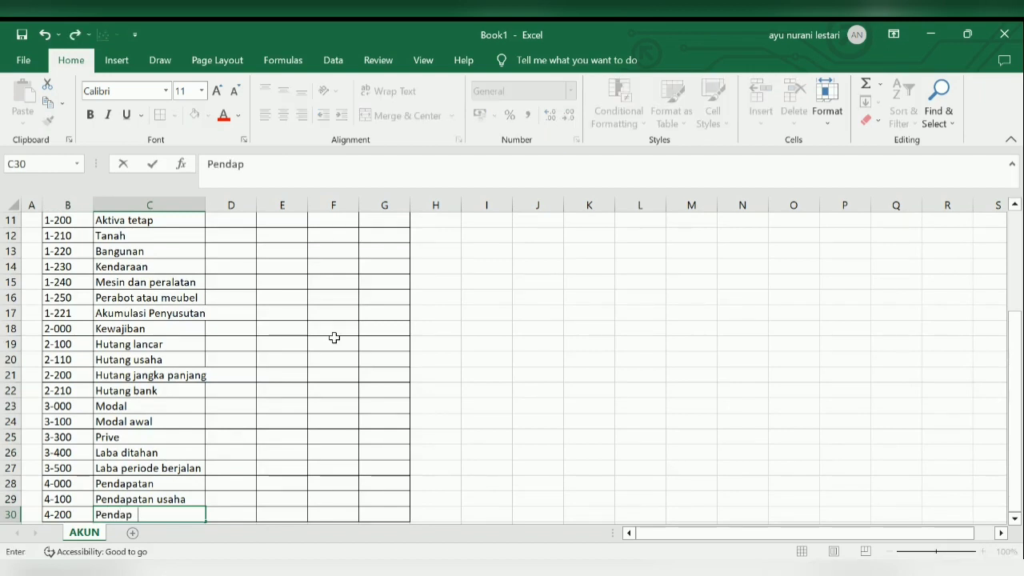
text(atan lainnya)
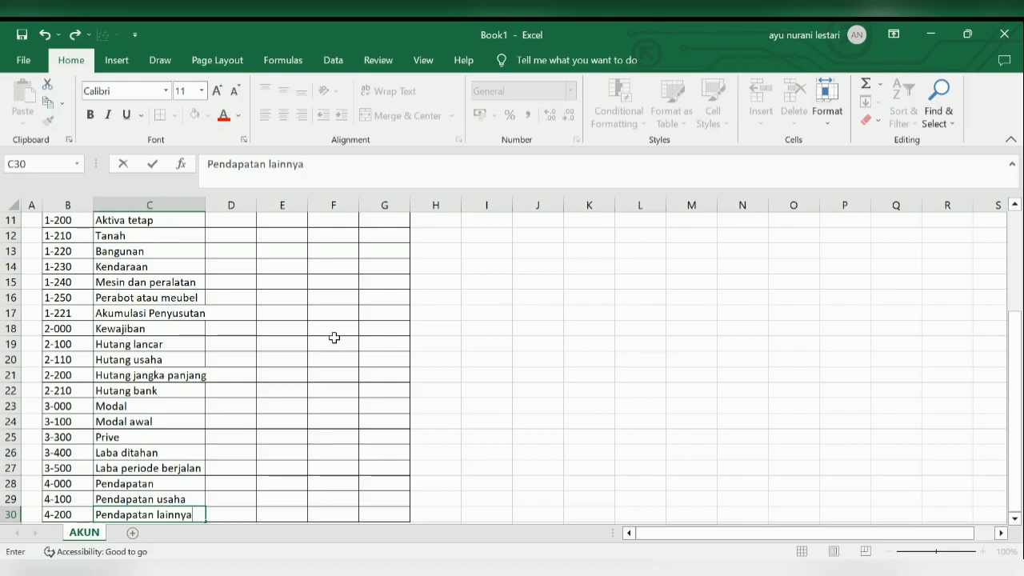
key(Return)
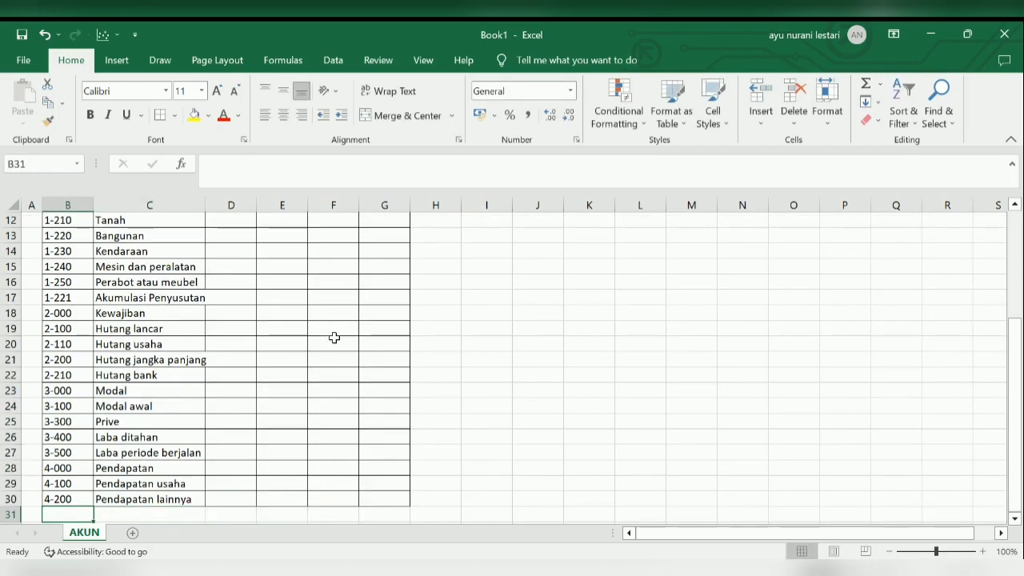
Step: Enter code "5-000" and account name "Biaya atas pendapatan" in row 31, and move on to B32
text(5)
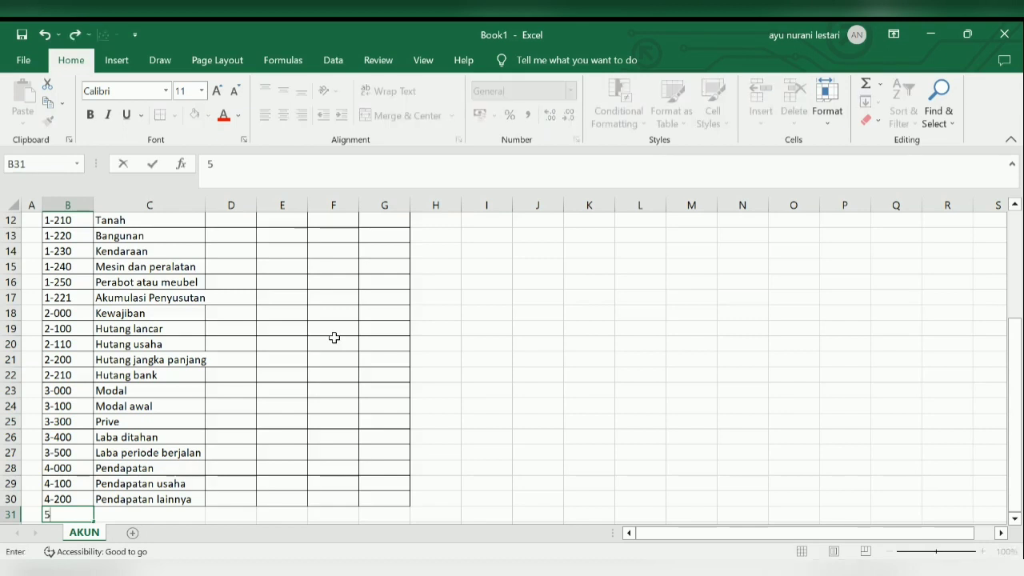
text(-000)
key(Tab)
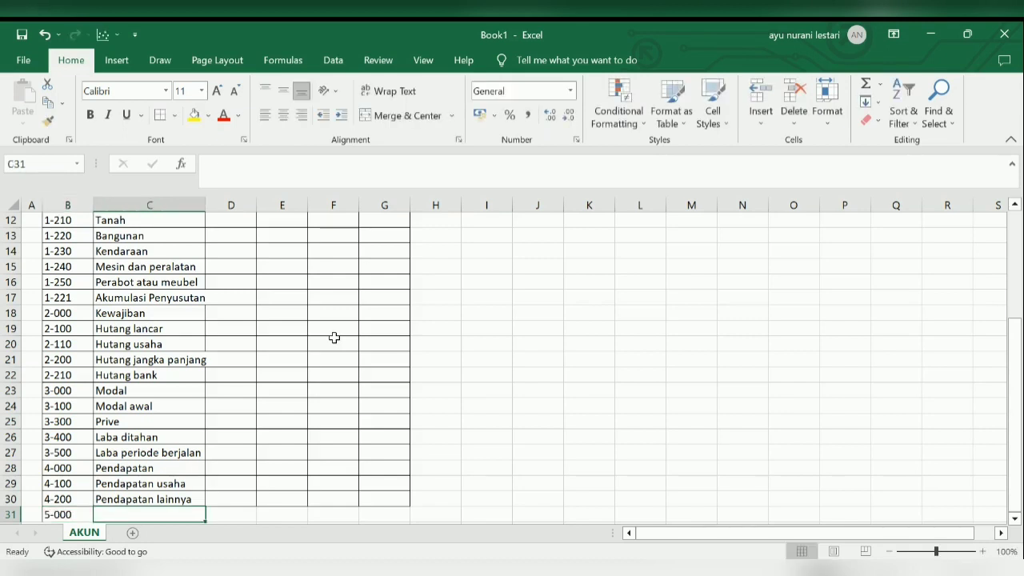
text(Biaya ata)
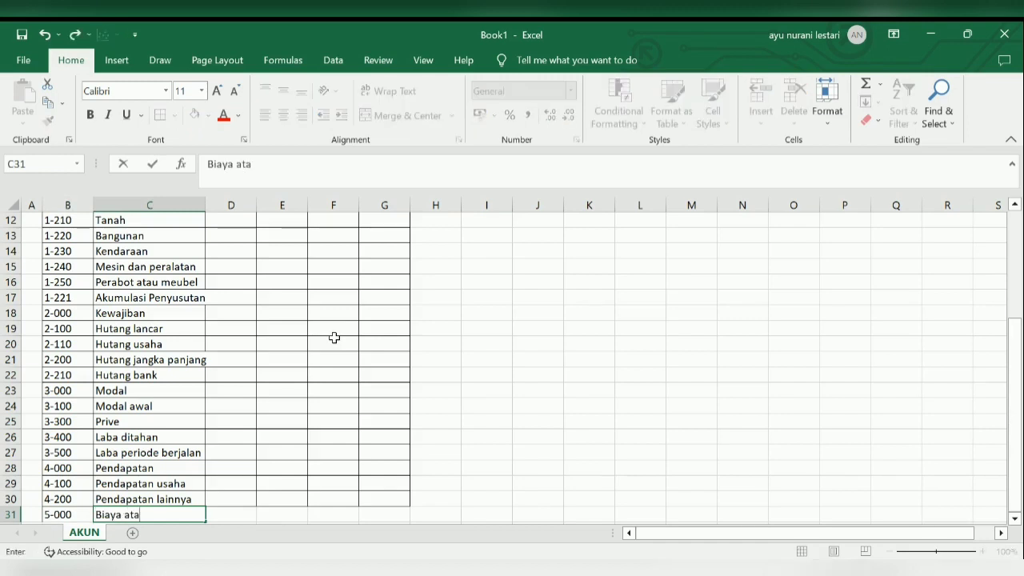
text(s pendapatan)
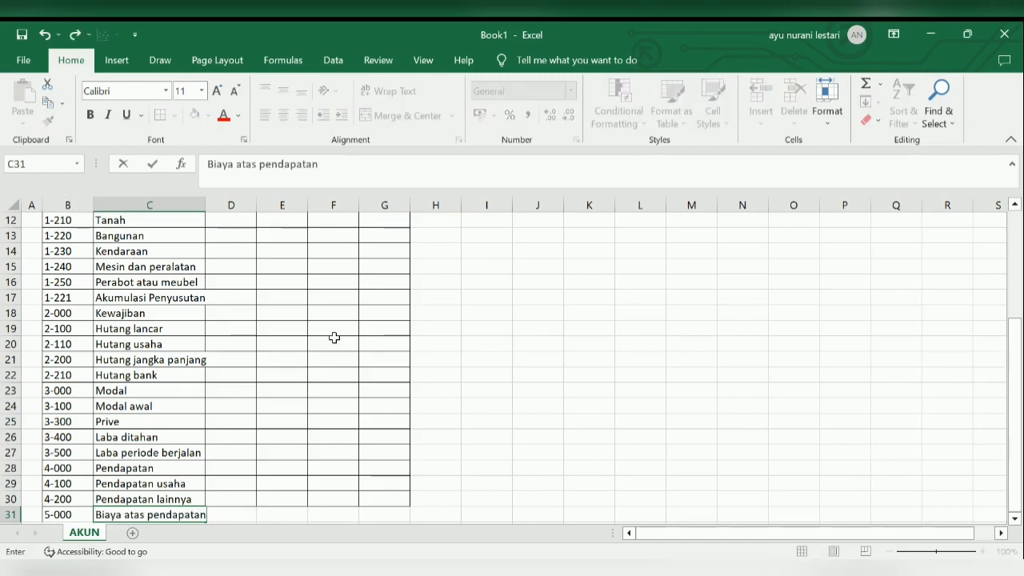
key(Return)
key(Left)
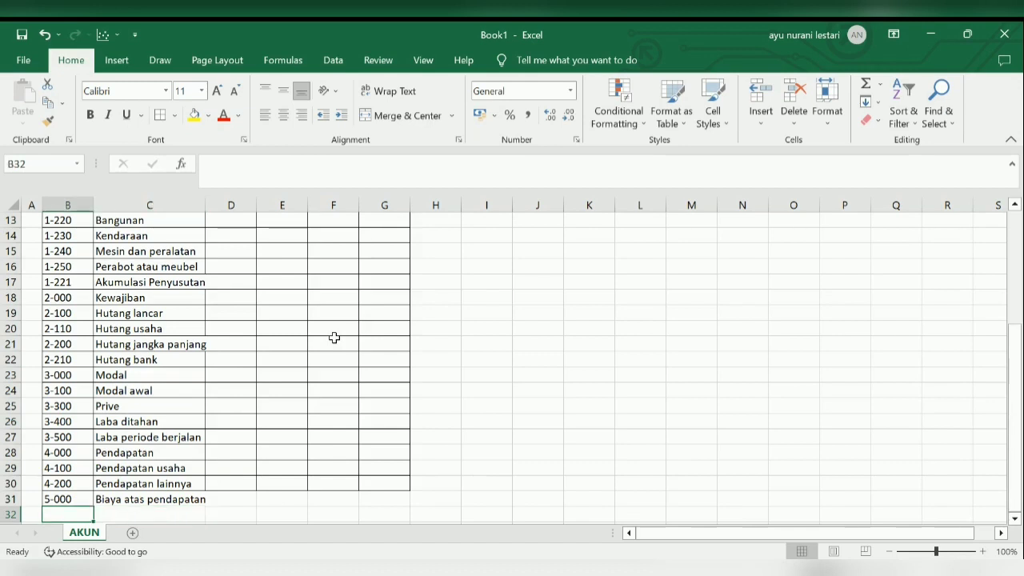
Step: Enter the account code "5-100" in B32
text(5-200)
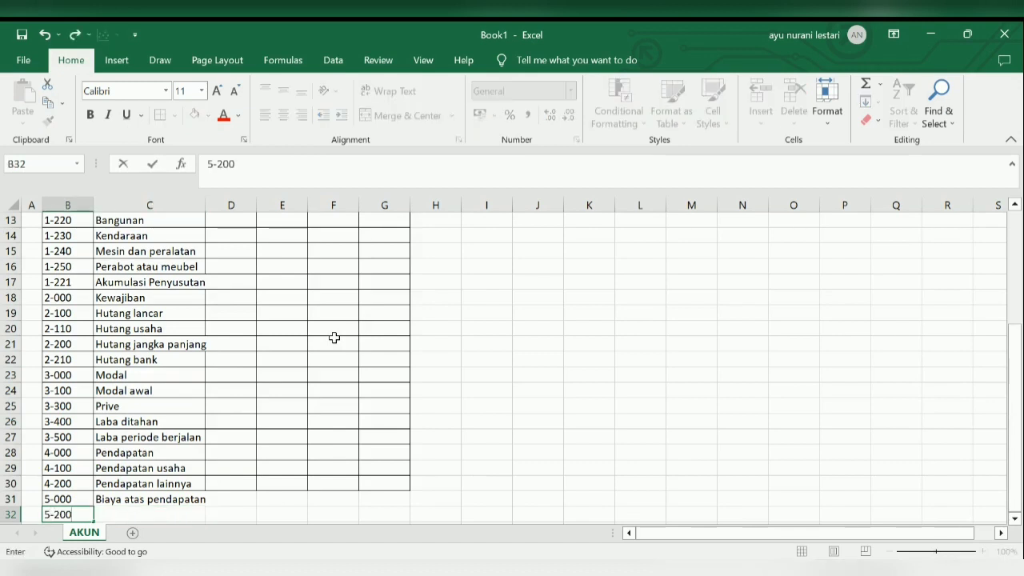
key(BackSpace)
key(BackSpace)
key(BackSpace)
text(1)
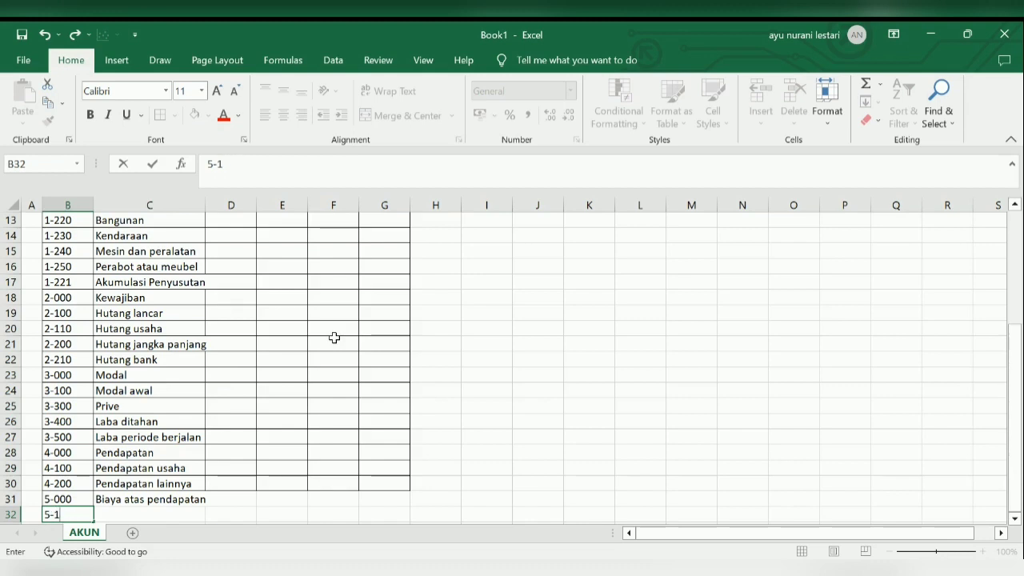
text(00)
Step: Insert a blank row above the "Prive" account in row 25
click(10, 405)
right_click(10, 406)
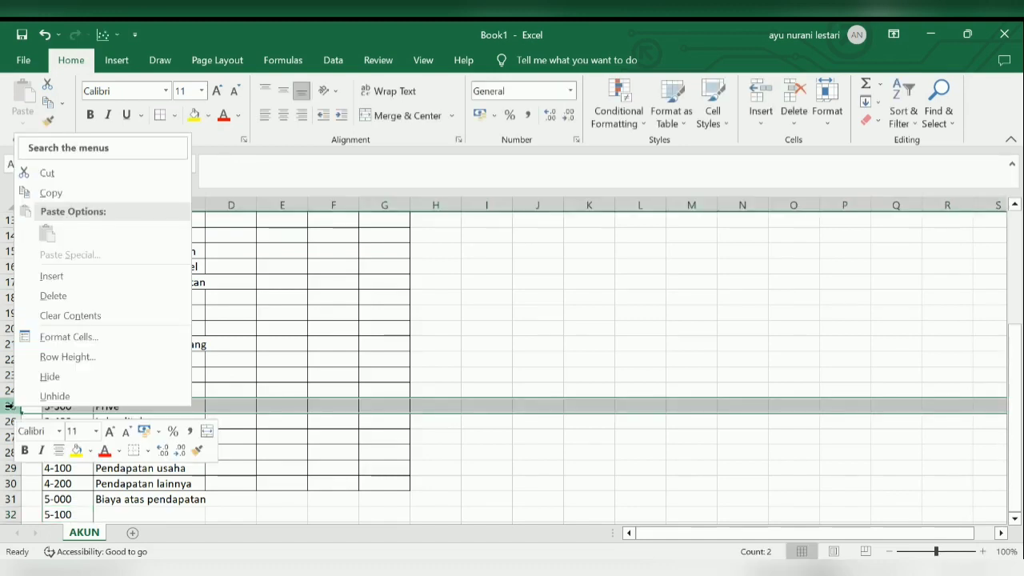
click(79, 280)
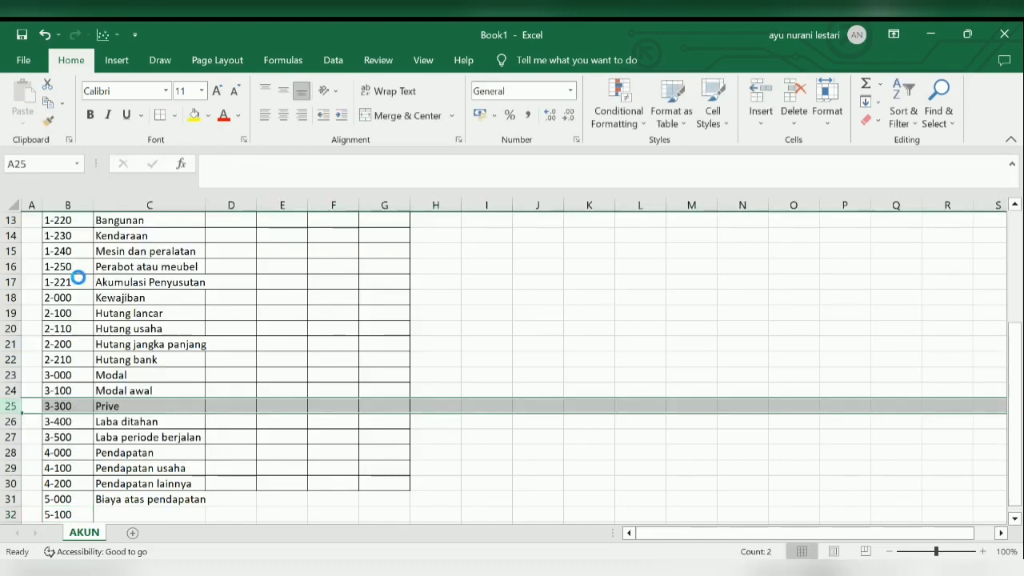
Step: Fill the blank row 25 with account code "3-200" and account name "Tambahan Modal"
click(68, 405)
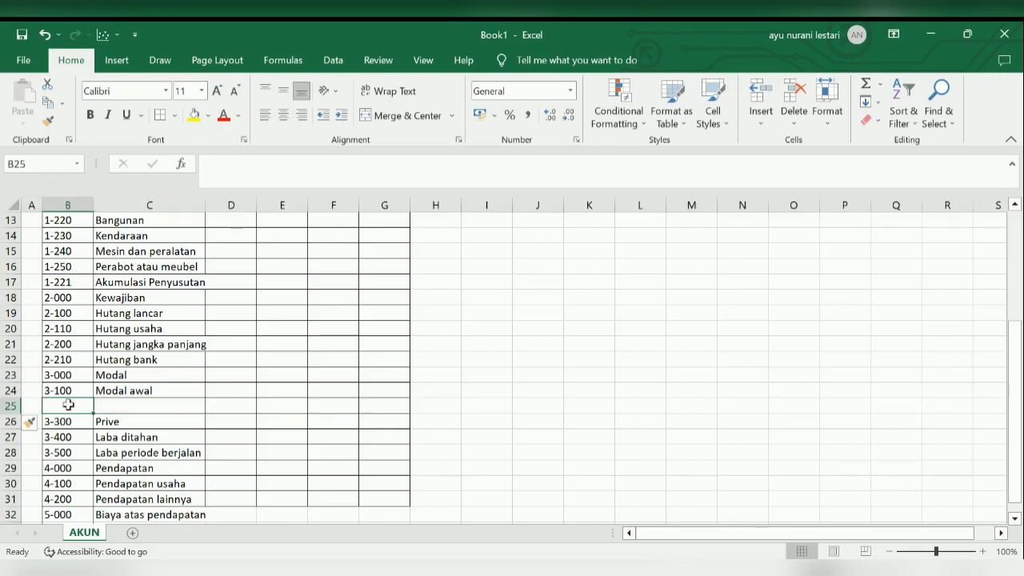
text(3-200)
key(Tab)
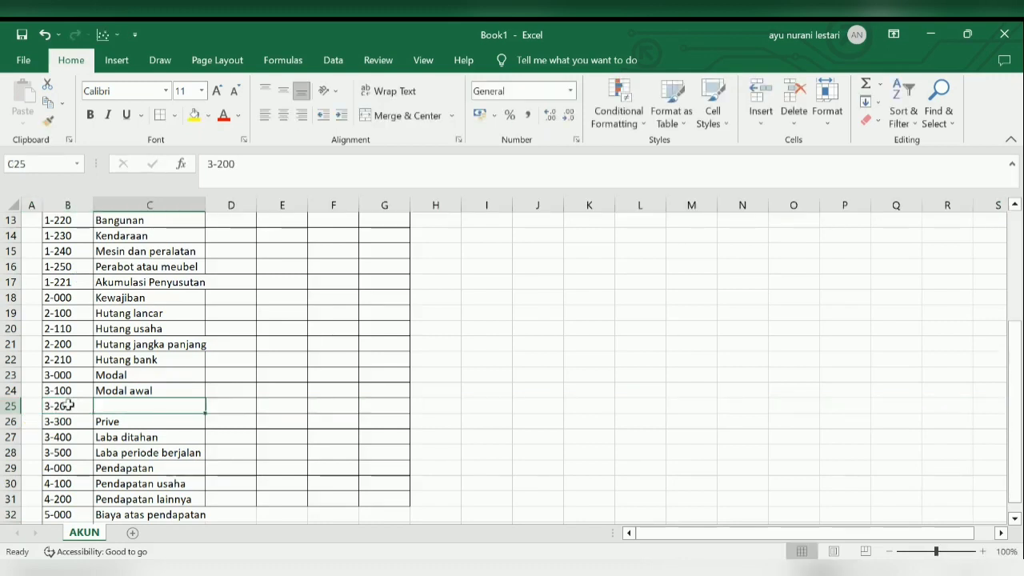
text(Tambah)
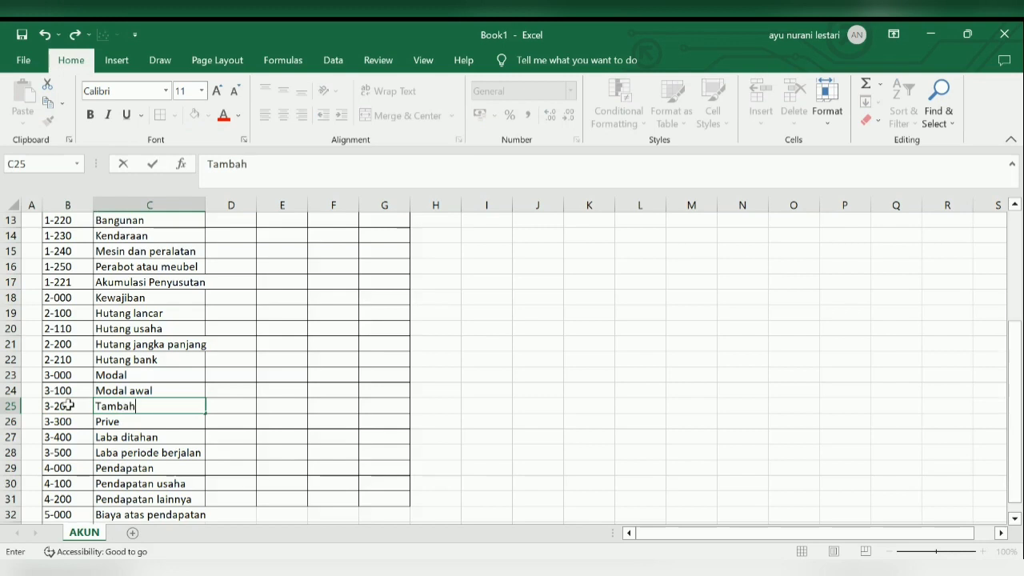
text(an Modal)
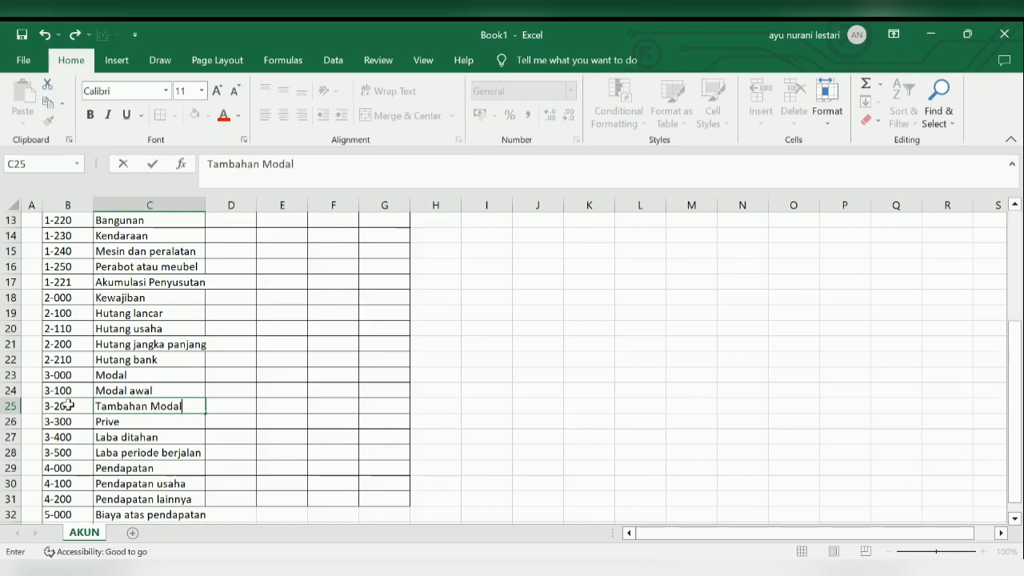
key(Return)
Step: Enter the account name "Harga Pokok Produksi" in C33, beside code 5-100
key(Down)
key(Down)
key(Down)
key(Down)
key(Down)
key(Down)
key(Down)
key(Down)
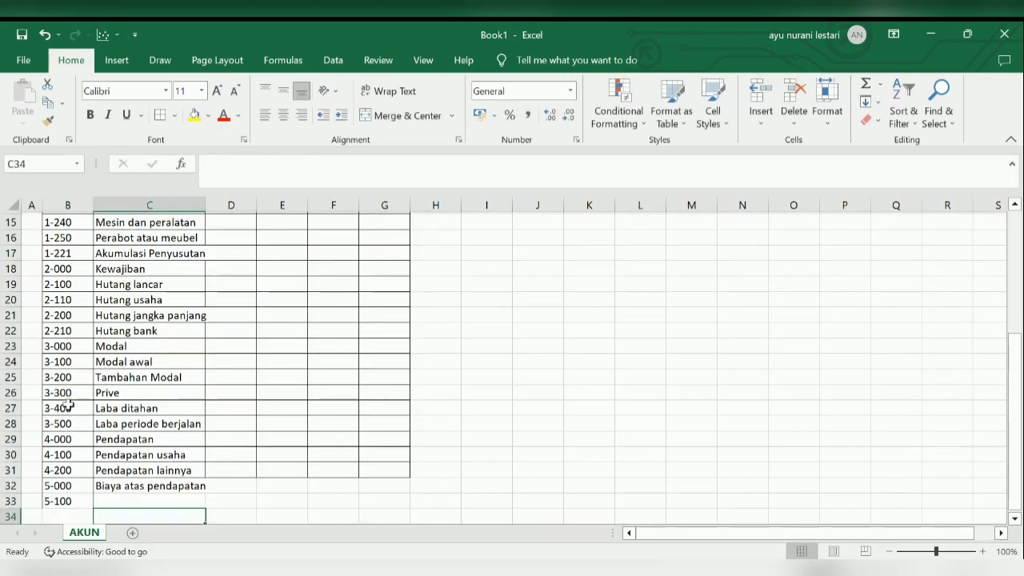
key(Left)
key(Up)
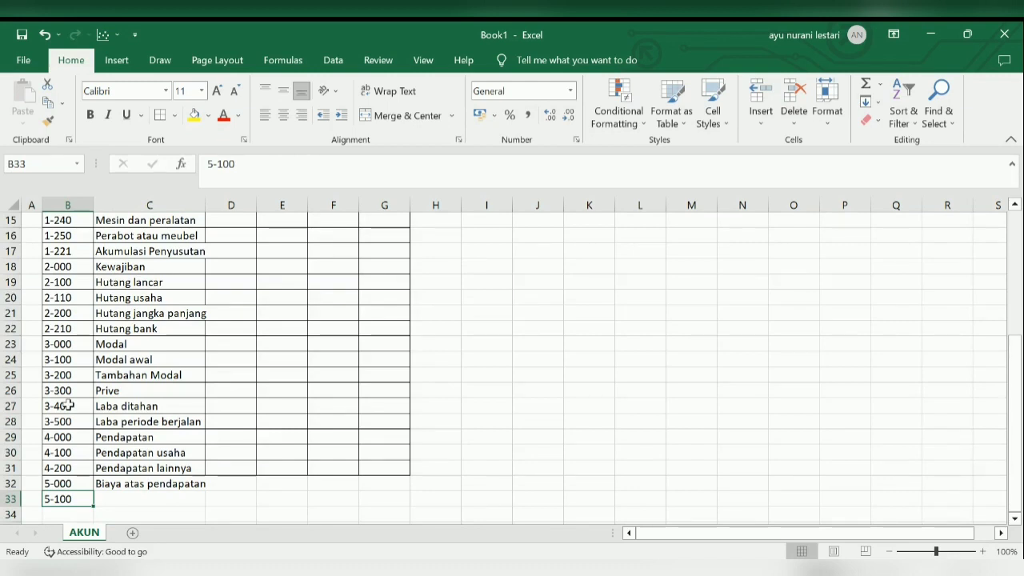
key(Right)
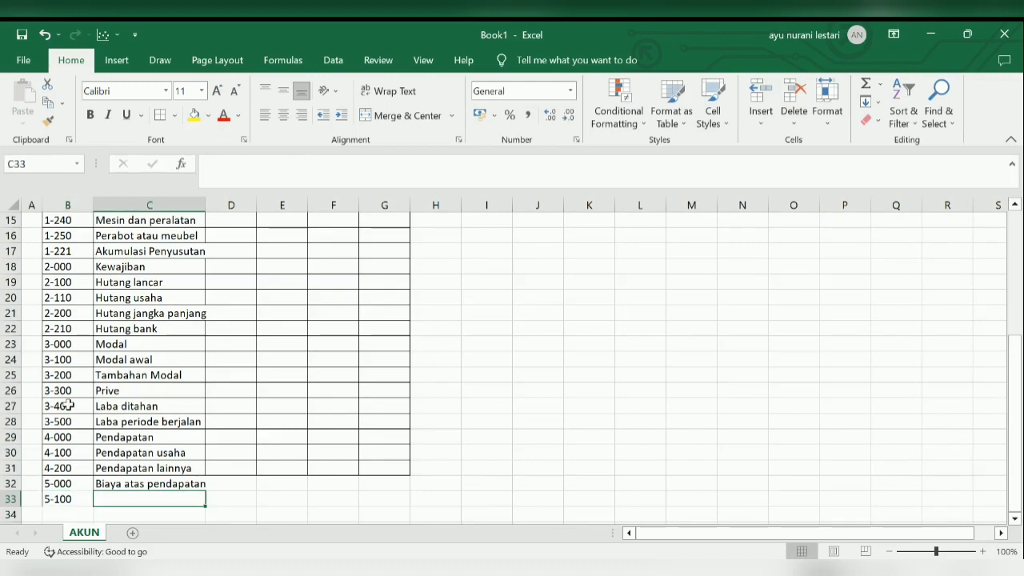
text(Har)
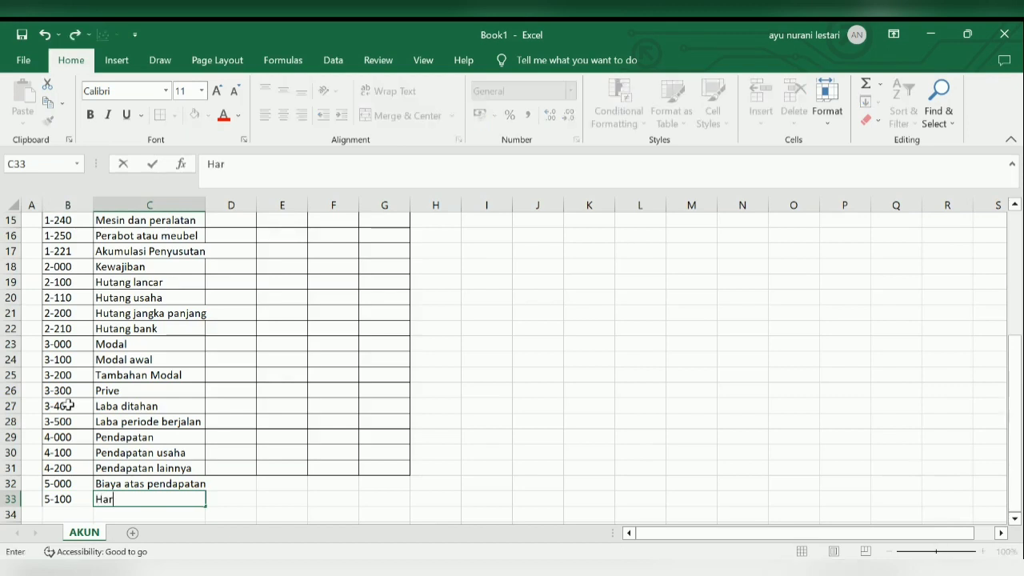
text(ga pokok )
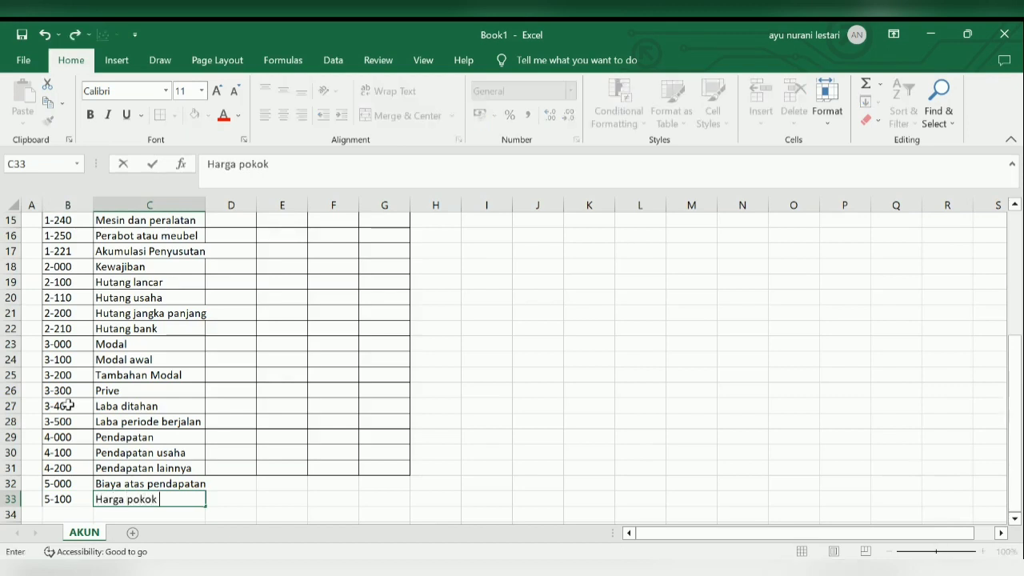
text(P)
key(BackSpace)
key(BackSpace)
key(BackSpace)
key(BackSpace)
key(BackSpace)
key(BackSpace)
key(BackSpace)
text(Pokok )
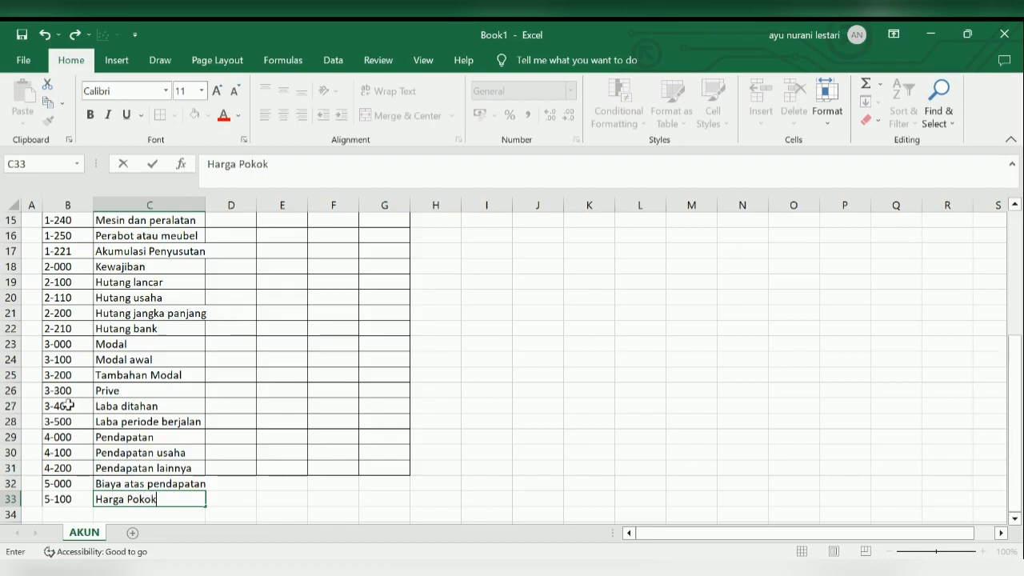
text(p)
key(BackSpace)
text(Produksi)
key(Return)
Step: Fill row 34 with account code "5-200" and account name "Biaya lainnya"
key(Left)
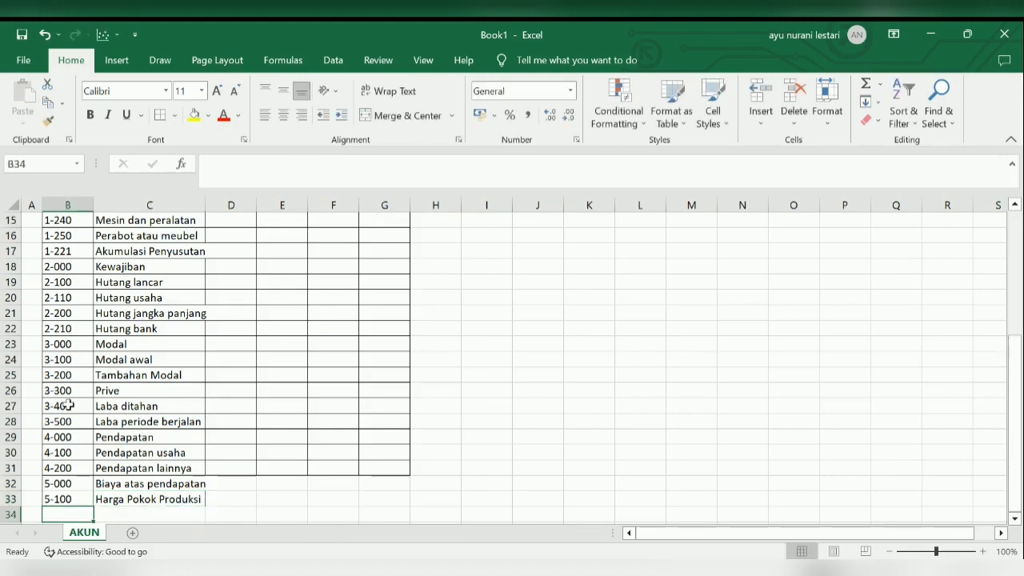
text(5-)
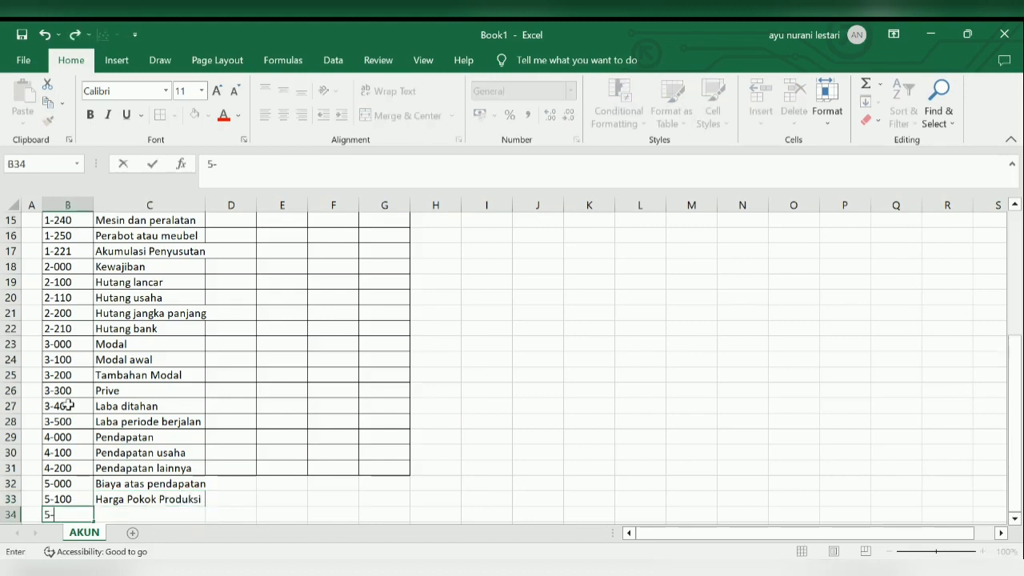
text(200)
key(Tab)
text(Biaya)
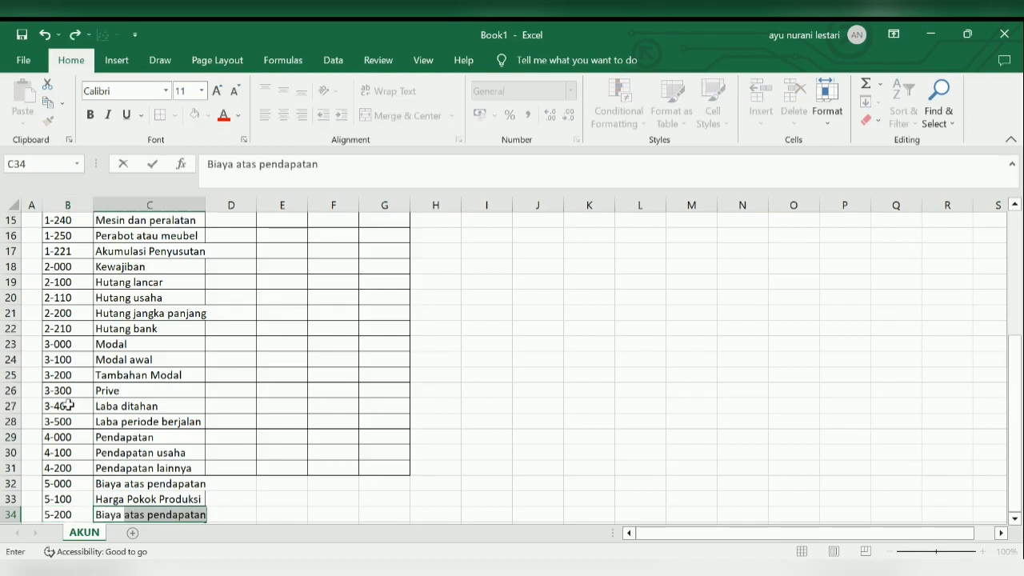
text( lainnya)
key(Return)
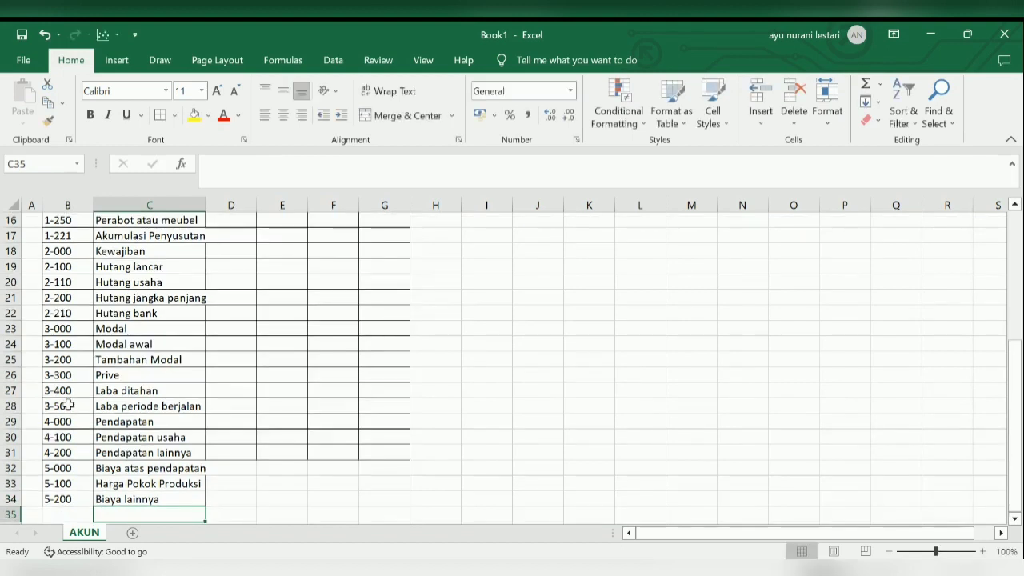
Step: Fill row 35 with account code "6-000" and account name "Biaya operasional"
key(Left)
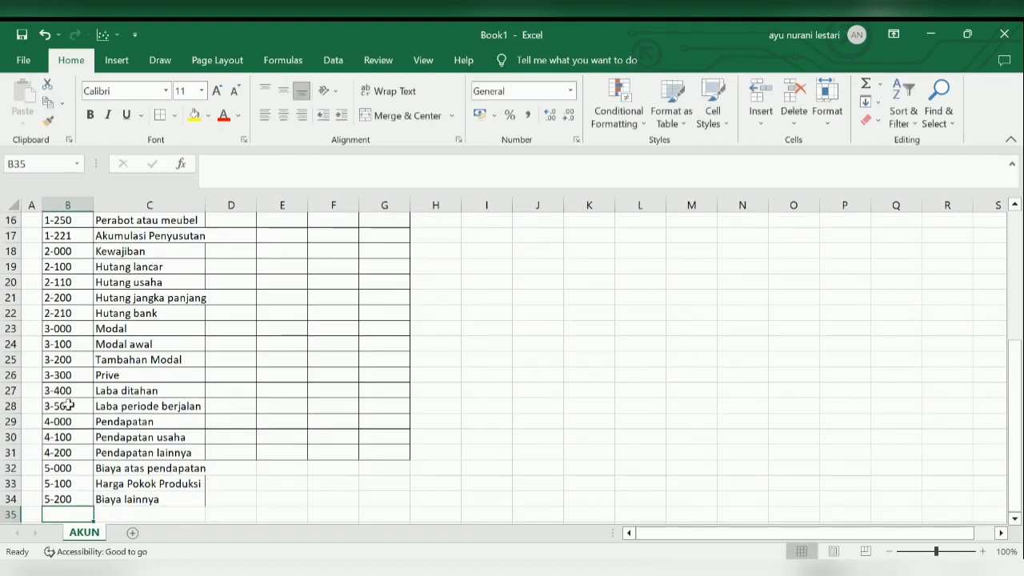
text(6-000)
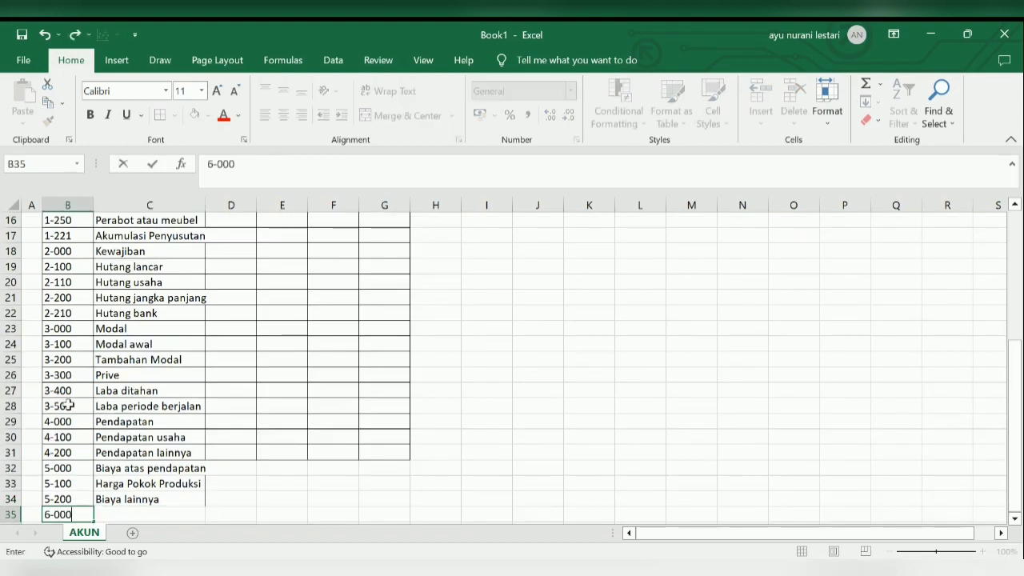
key(Tab)
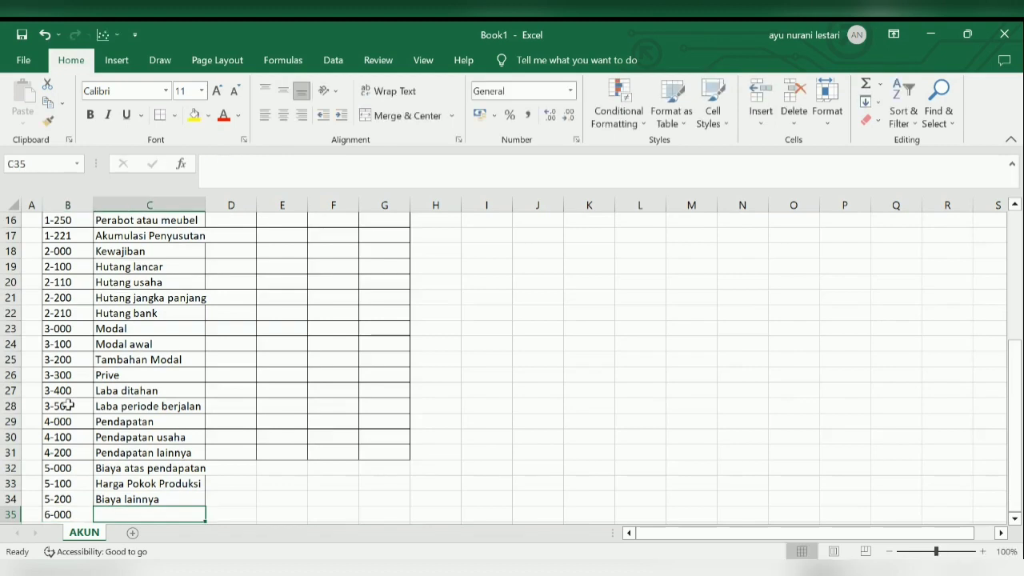
text(Biaya)
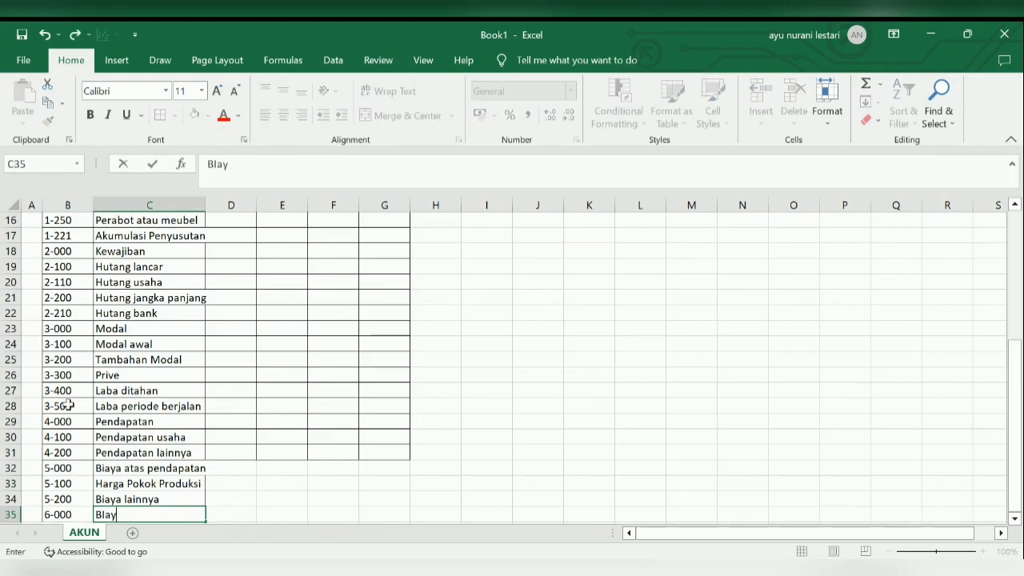
key(BackSpace)
key(BackSpace)
key(BackSpace)
key(BackSpace)
text(iaya operadio)
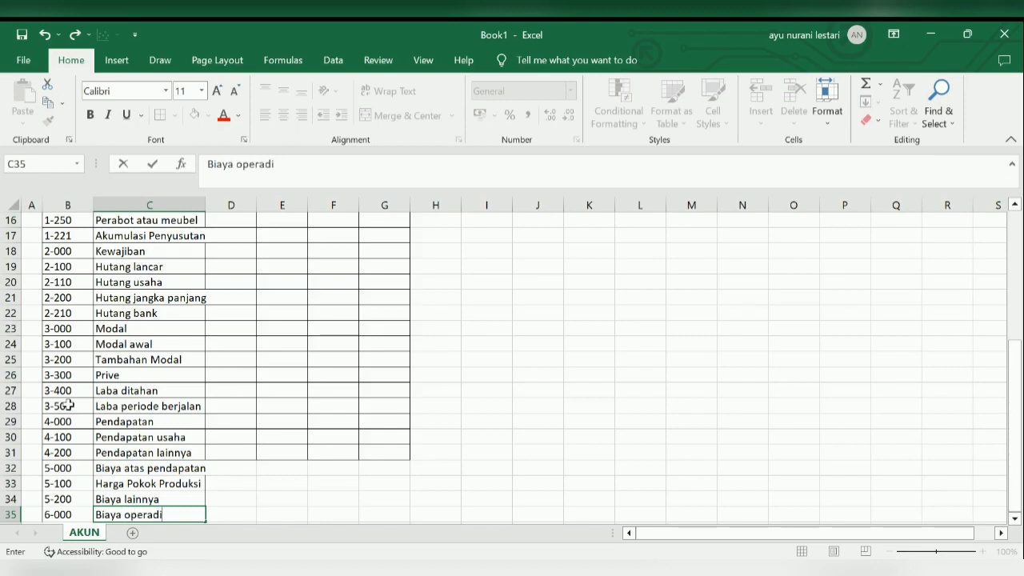
key(BackSpace)
key(BackSpace)
text(s)
key(BackSpace)
key(BackSpace)
text(sional)
key(Return)
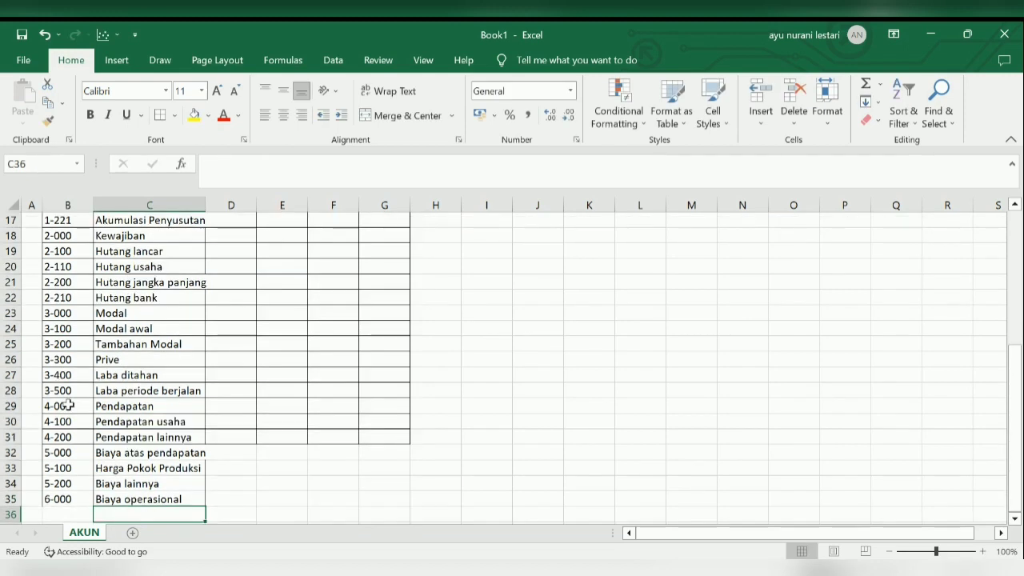
Step: Fill row 36 with account code "6-100" and account name "Gaji"
key(Left)
text(6)
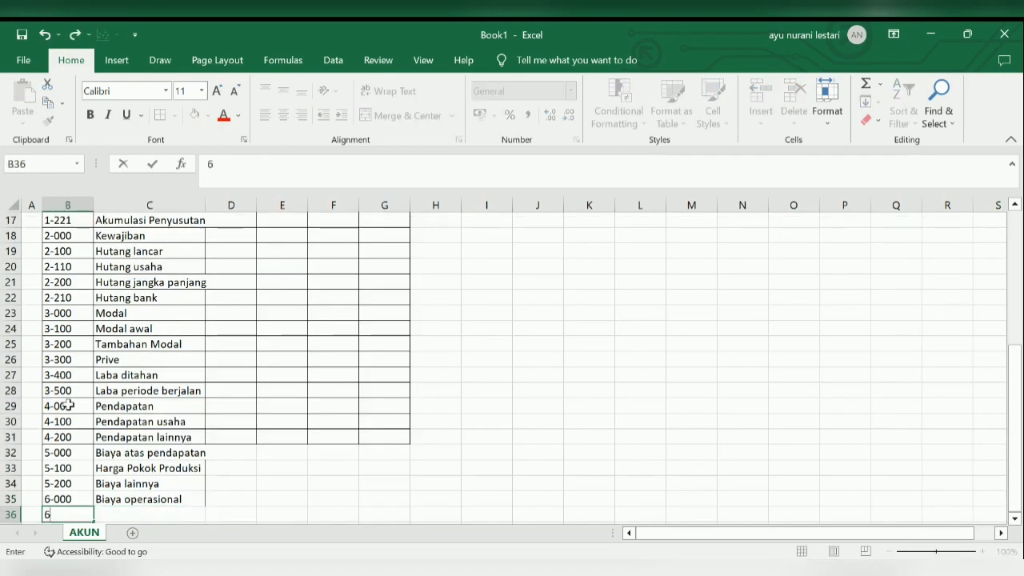
text(-100)
key(Tab)
text(Gaji)
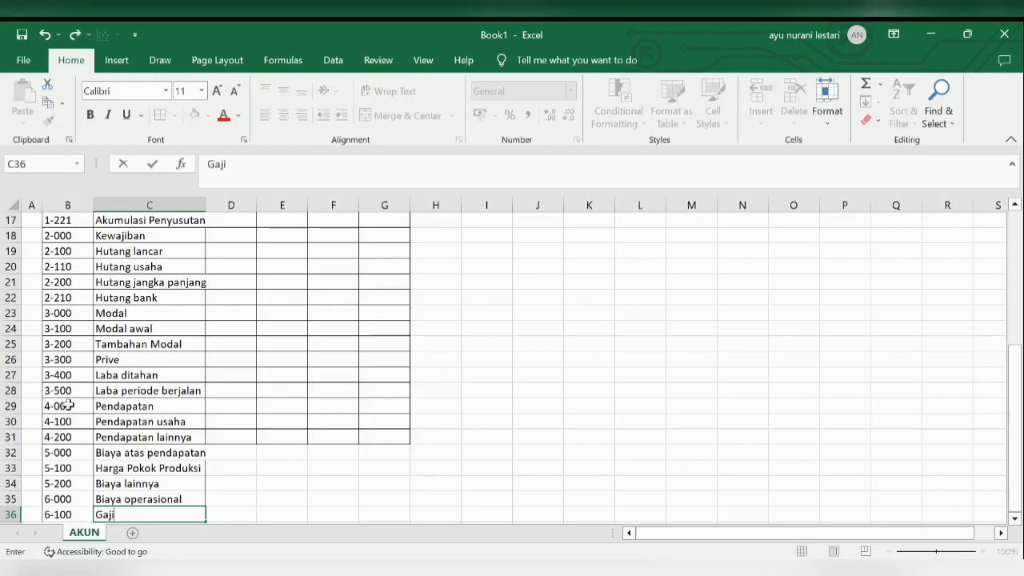
key(Return)
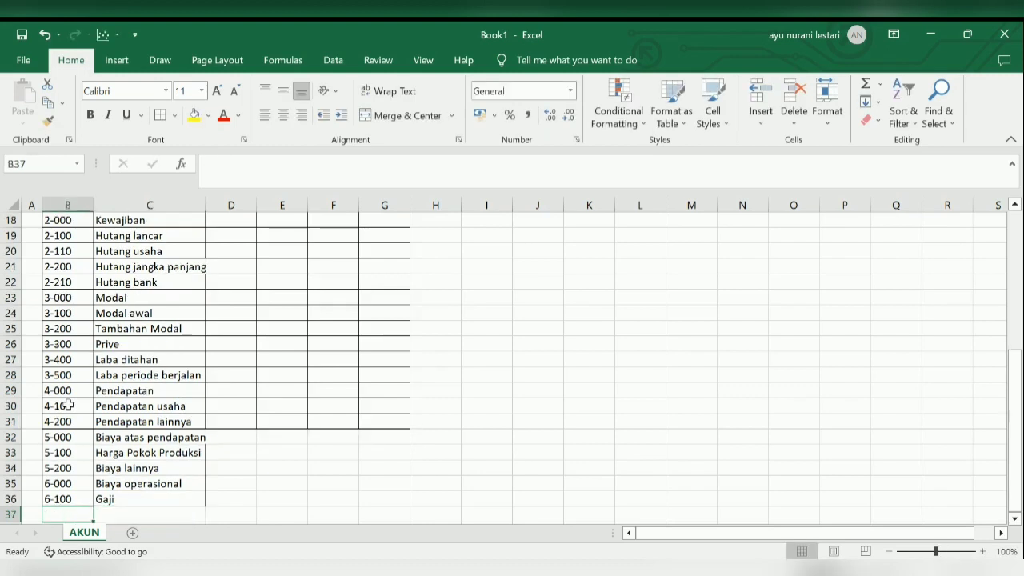
Step: Fill row 37 with account code "6-200" and account name "Listrik, air, dan telepon"
text(6-)
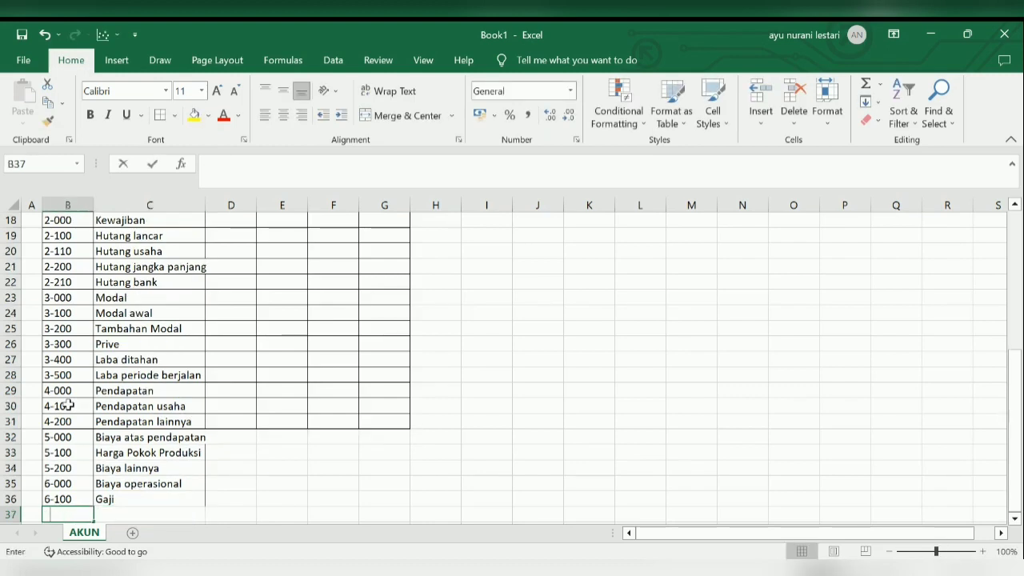
text(200)
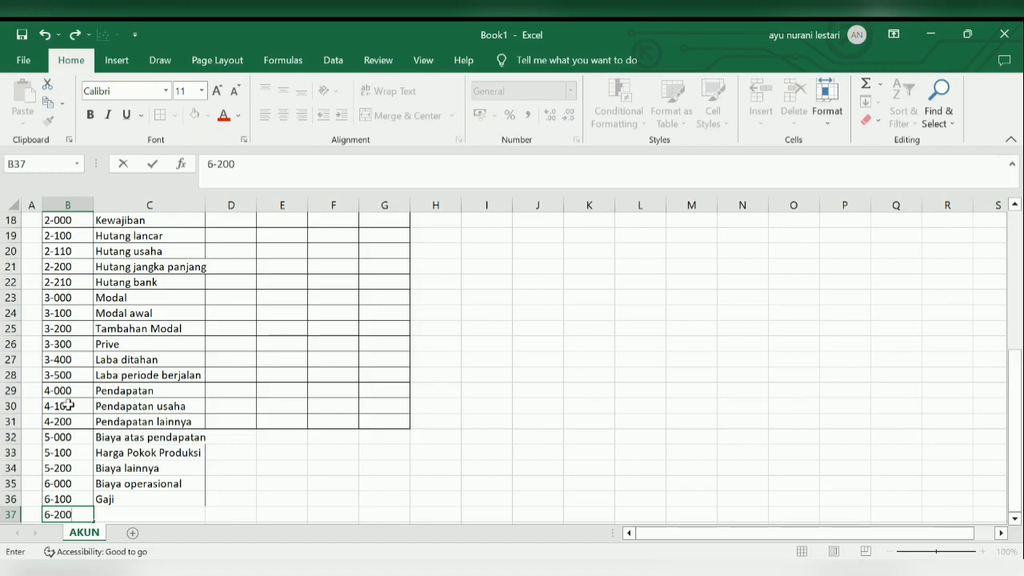
key(Tab)
text(List)
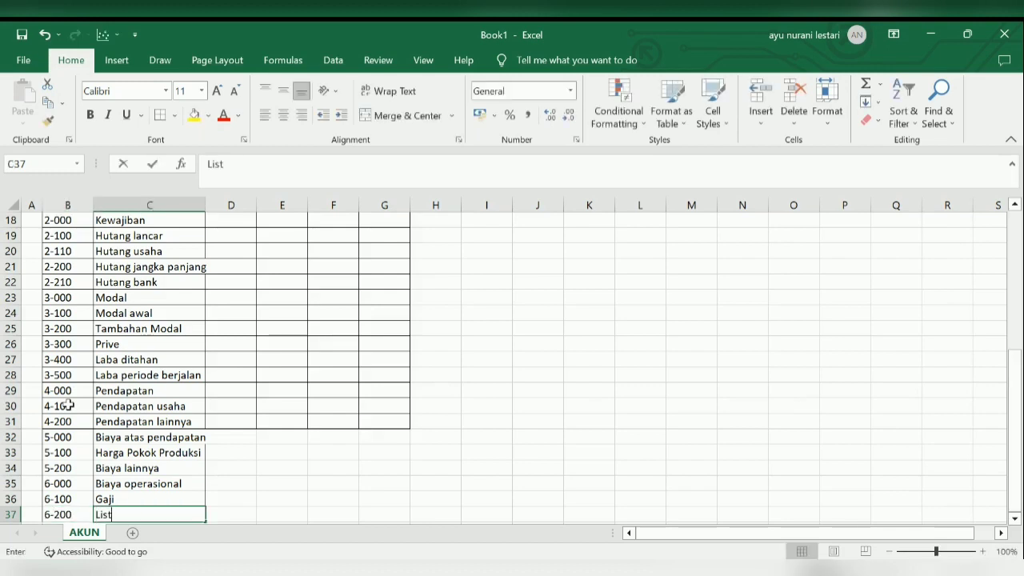
text(rik, air)
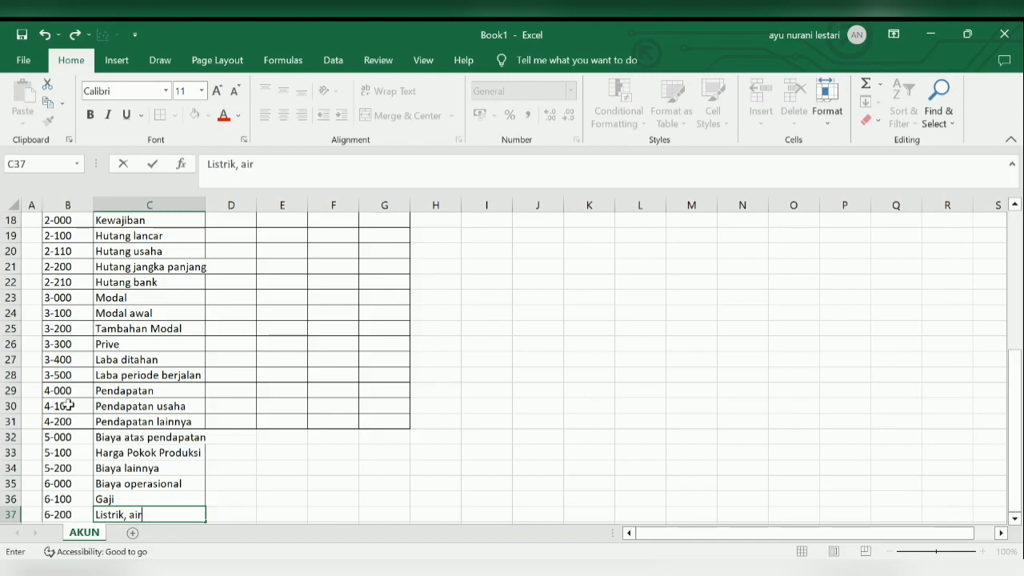
text(, dan telepon)
key(Return)
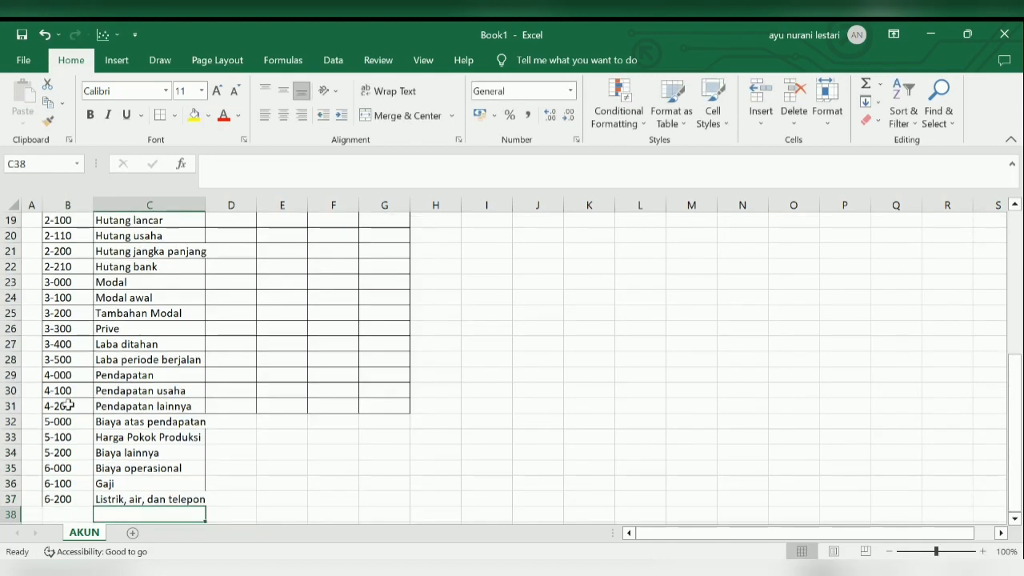
Step: Fill row 38 with account code "6-300" and account name "Tol dan parkir"
key(Left)
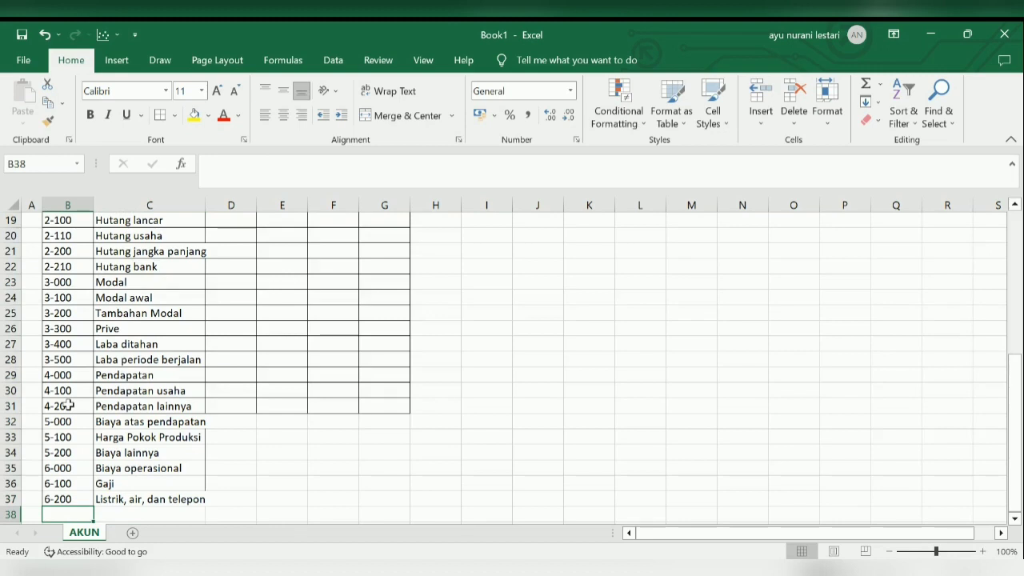
text(6-300)
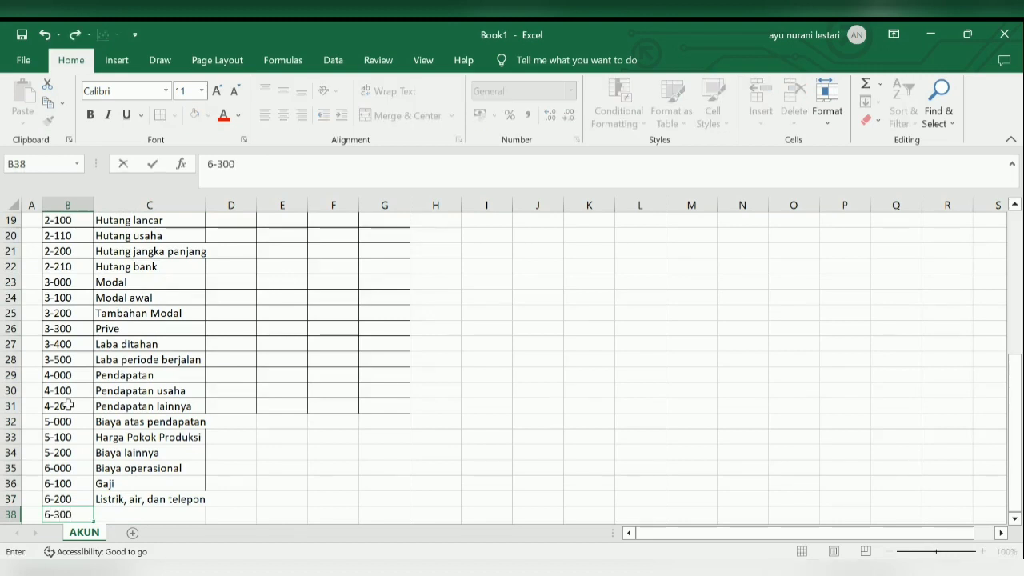
key(Right)
text(To)
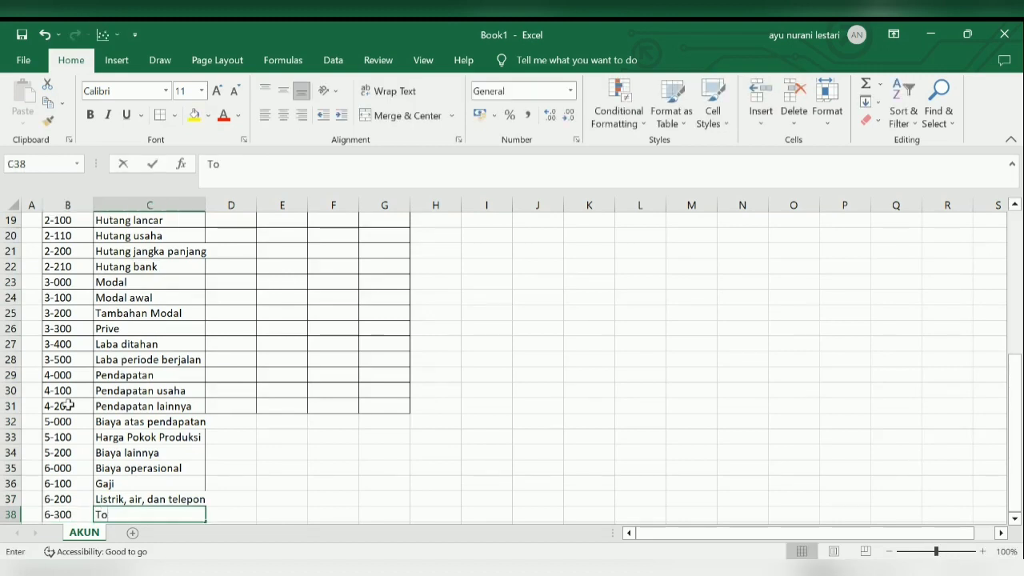
text(l dan parkir)
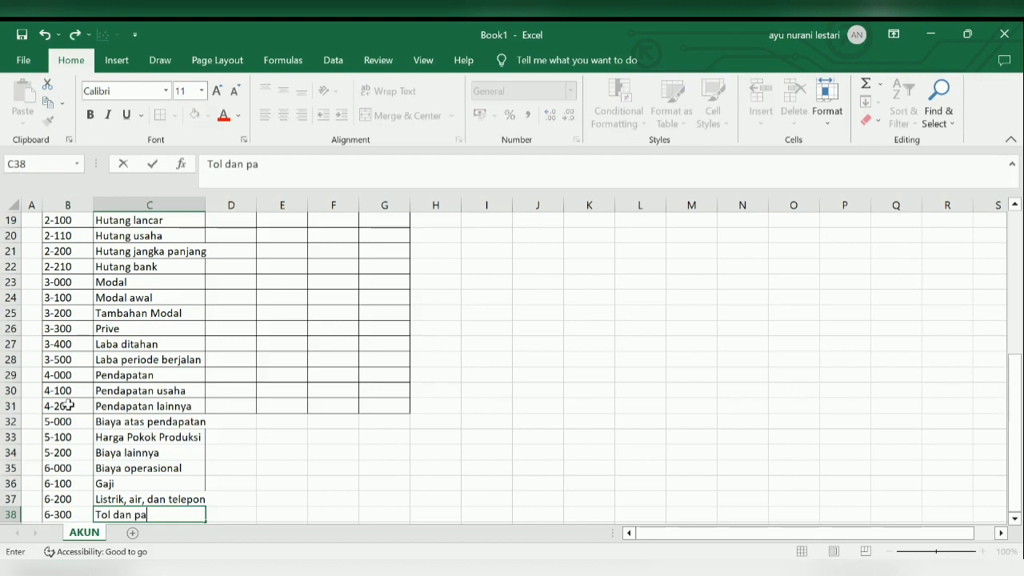
key(Return)
Step: Fill row 39 with account code "6-400" and account name "Biaya operasional lainnya"
key(Left)
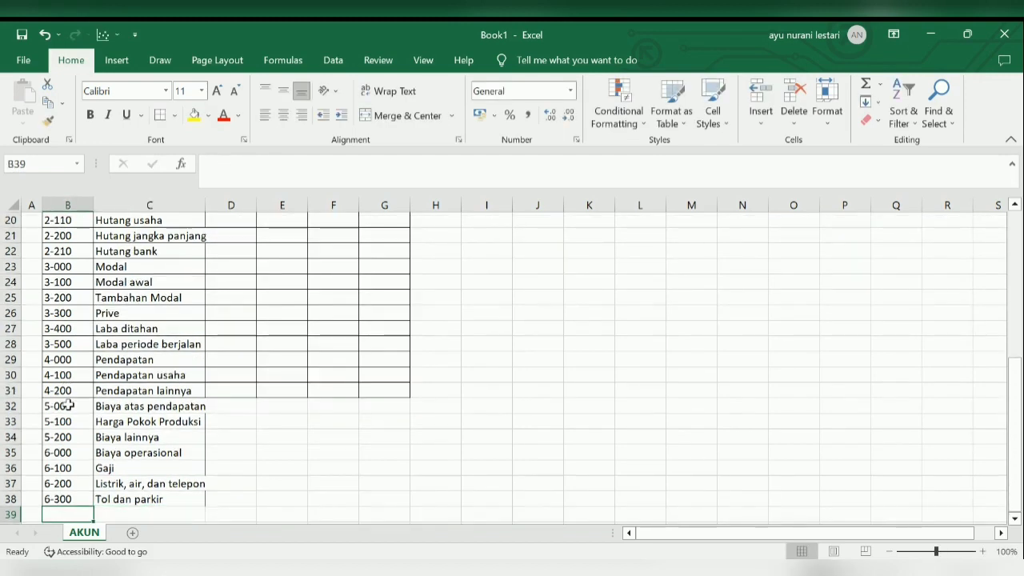
text(6-400)
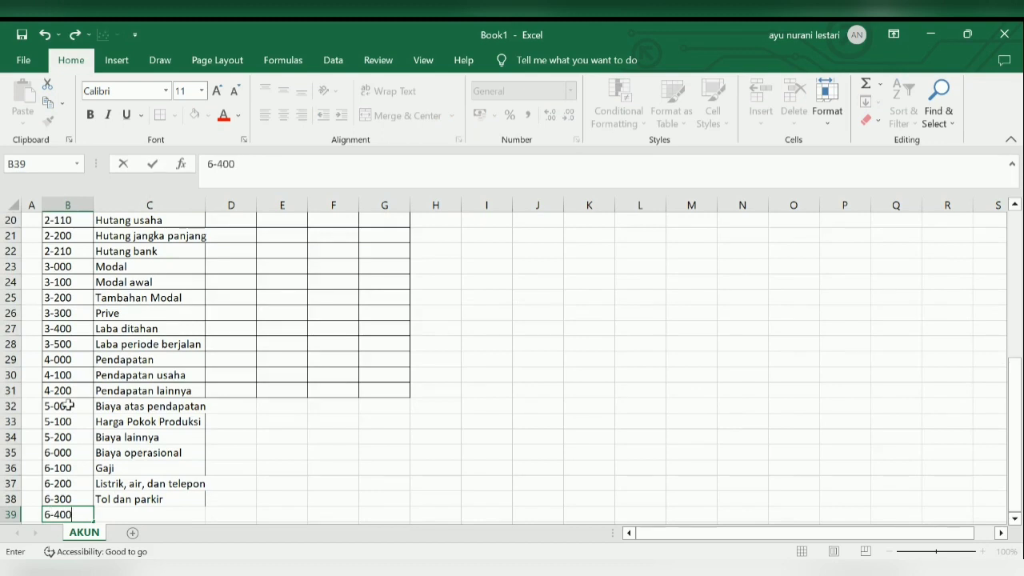
key(Tab)
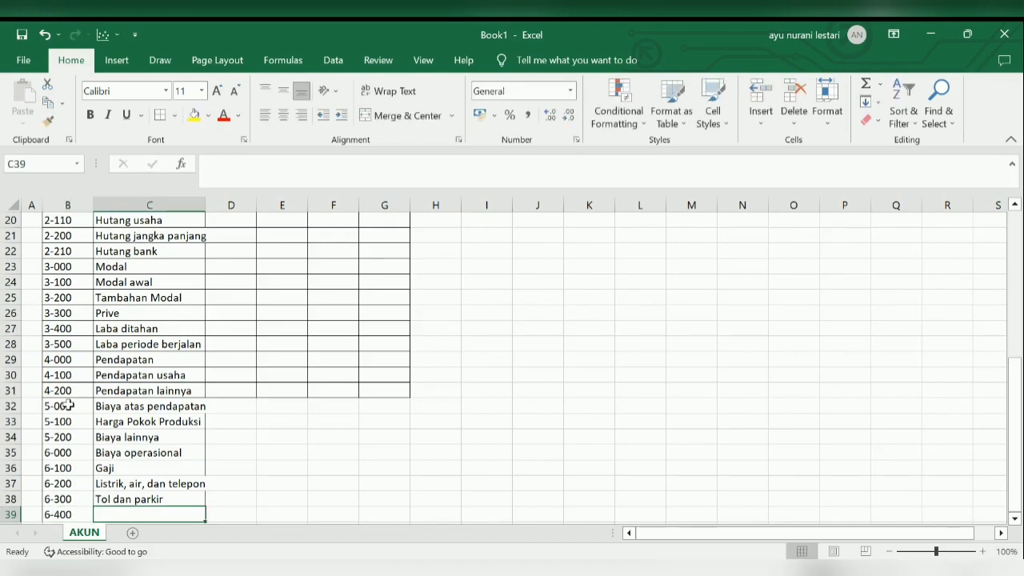
text(Biaya opers)
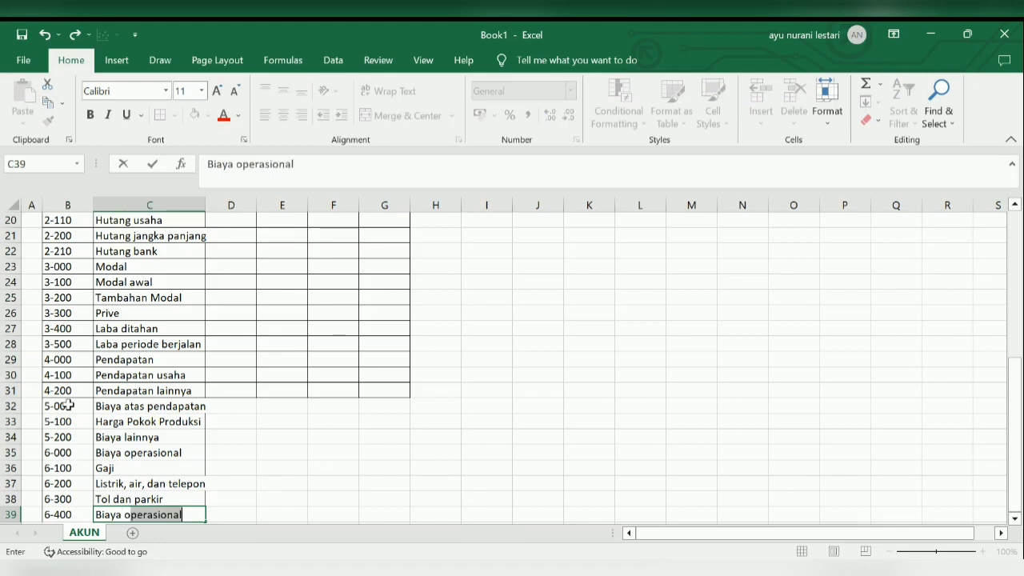
text(asional)
key(Tab)
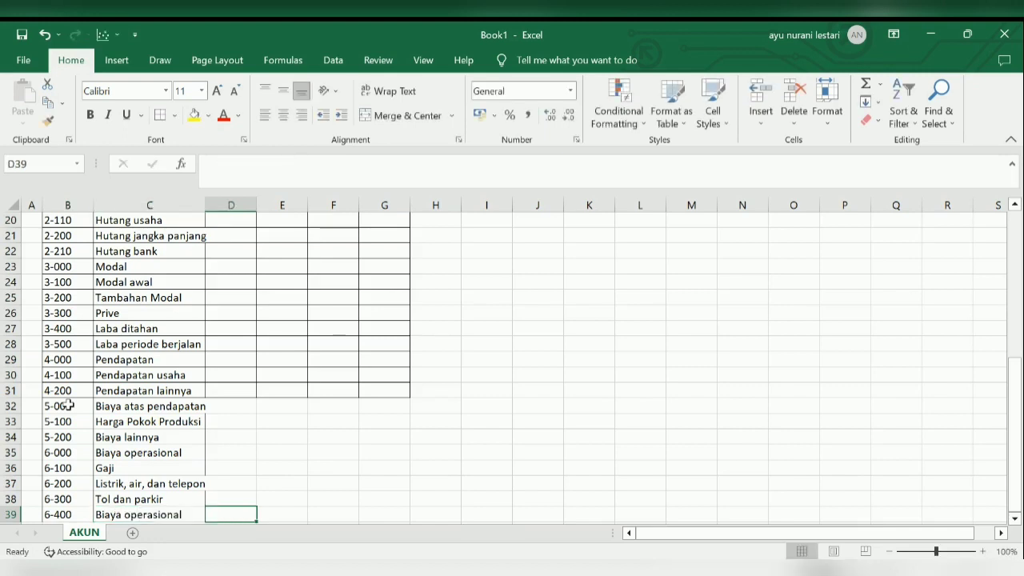
double_click(178, 516)
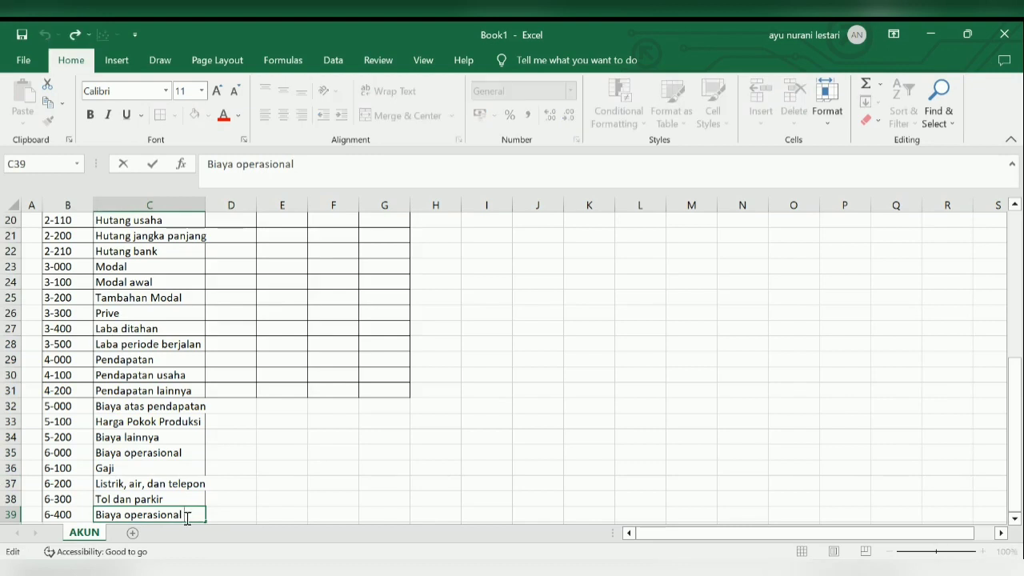
text(lainnya)
key(Return)
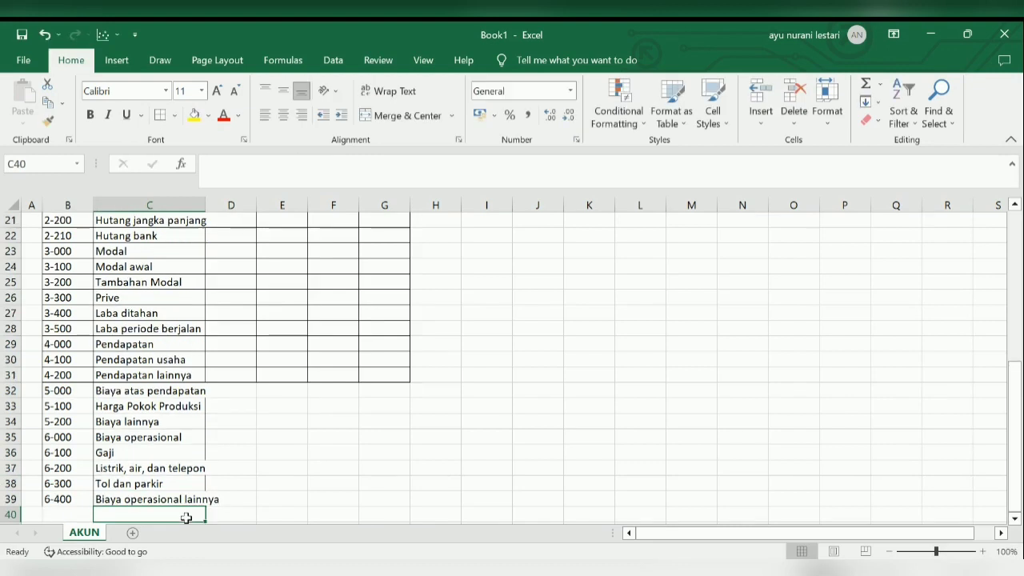
Step: Fill row 40 with account code "7-000" and account name "Pendapatan lainnya"
key(Left)
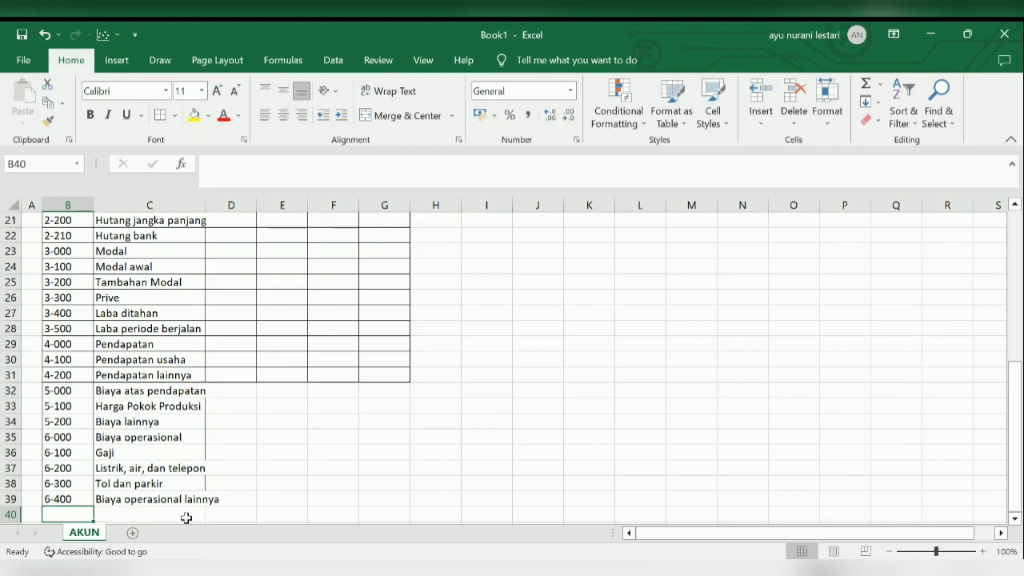
text(7-000)
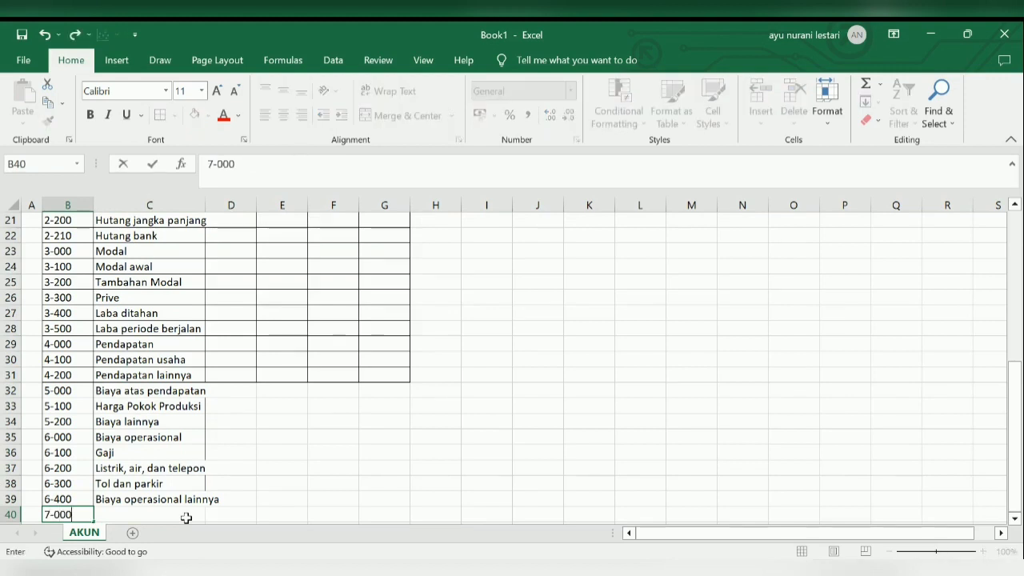
key(Right)
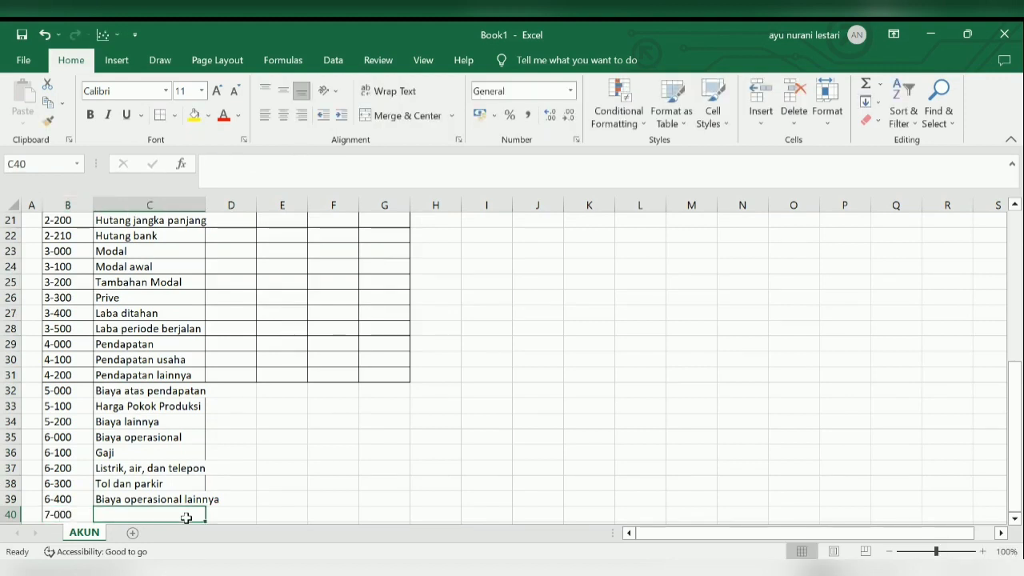
text(Pendap)
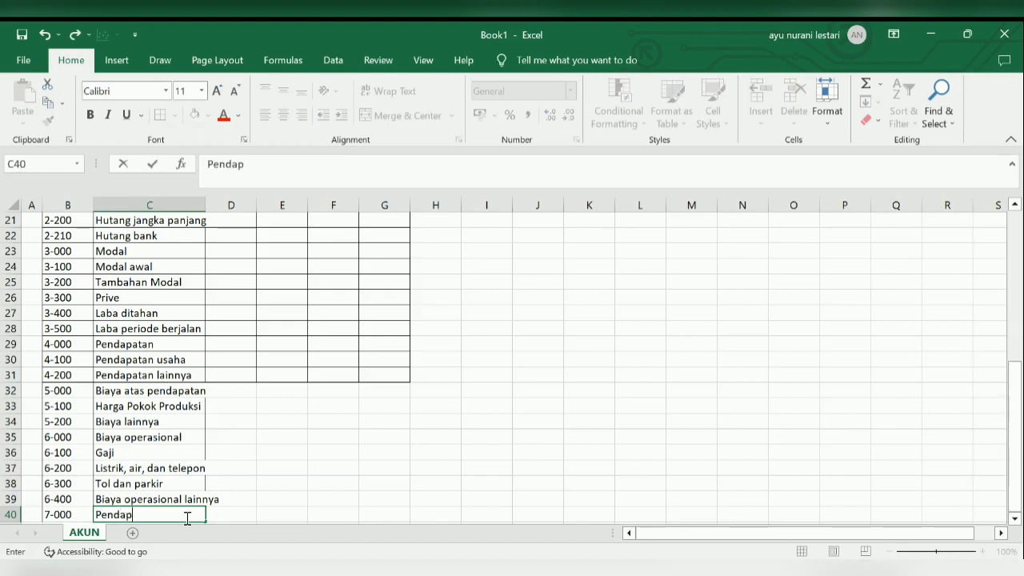
text(atan lainnya)
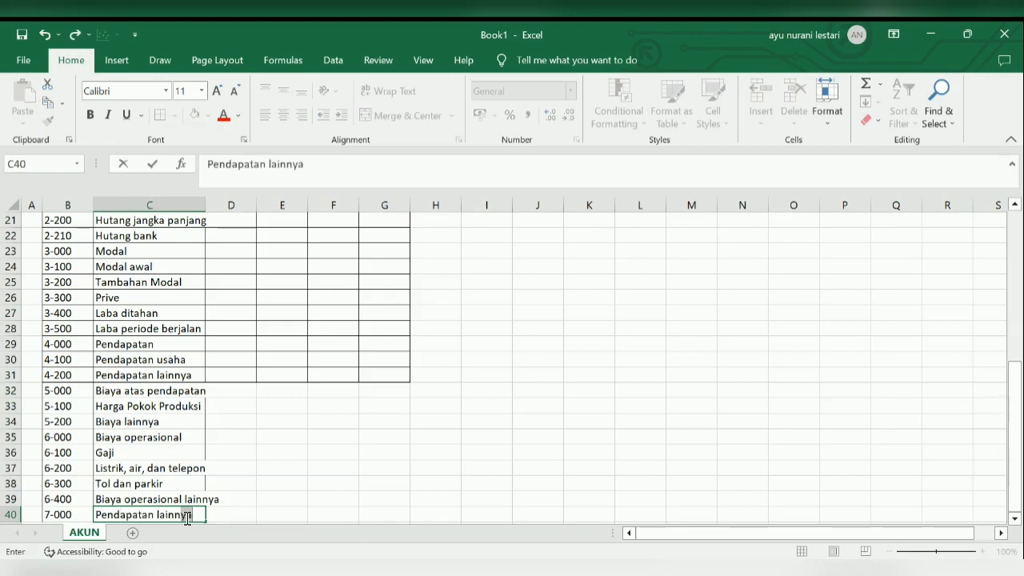
click(187, 518)
key(Return)
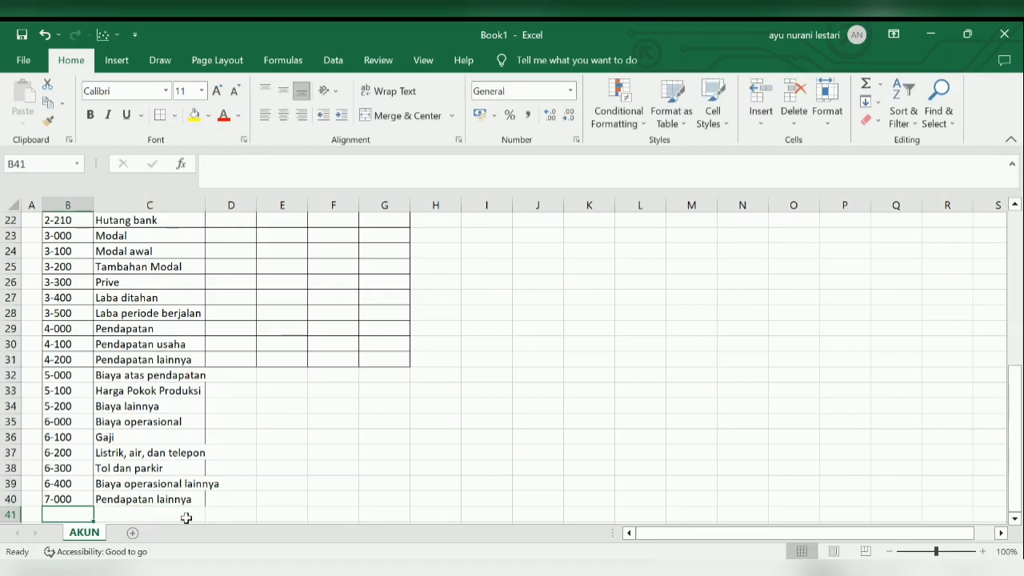
Step: Fill row 41 with account code "7-100" and account name "Pendapatan bunga bank"
text(7-100)
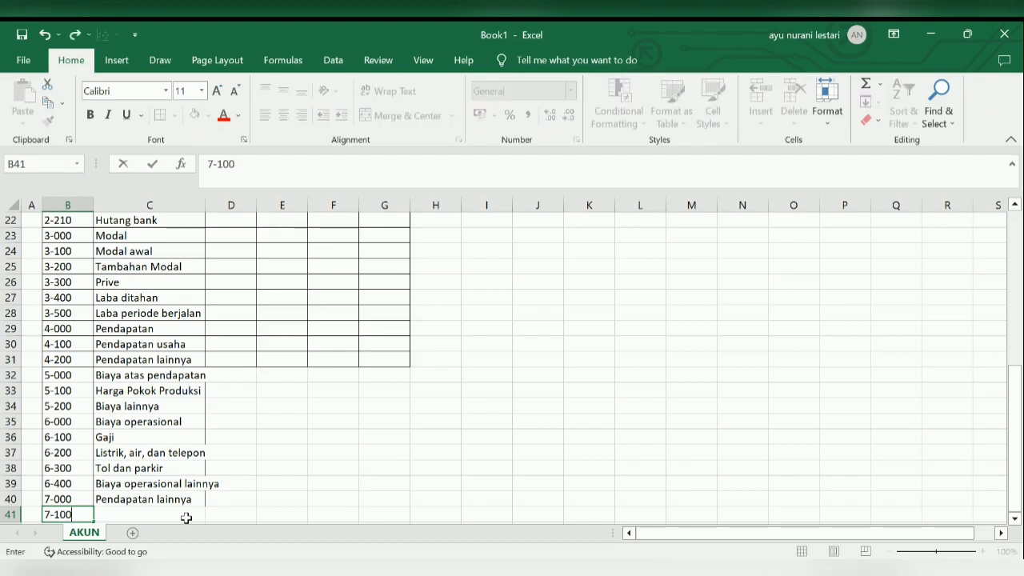
key(Tab)
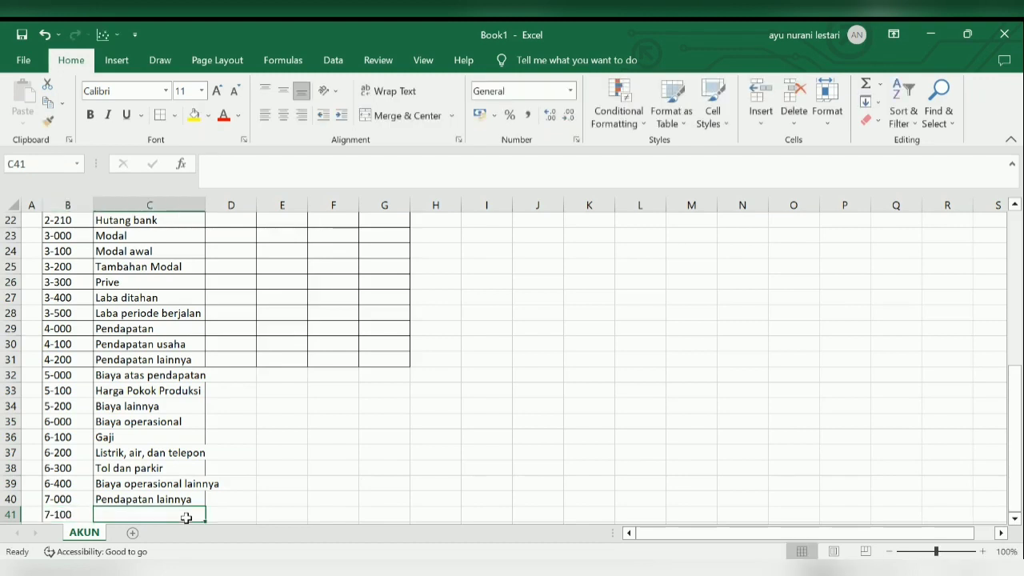
text(pend)
key(BackSpace)
key(BackSpace)
key(BackSpace)
key(BackSpace)
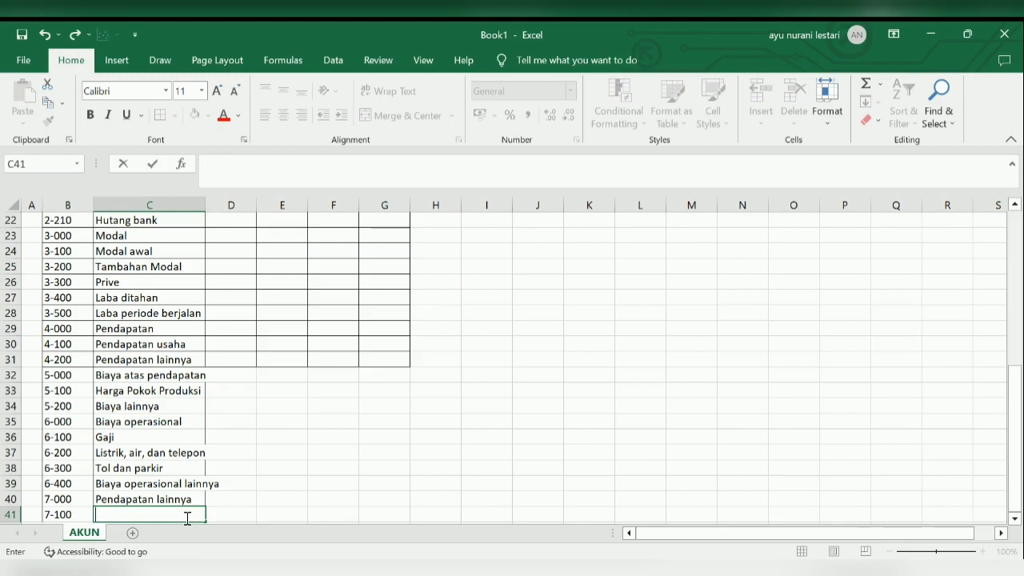
text(Pendapata)
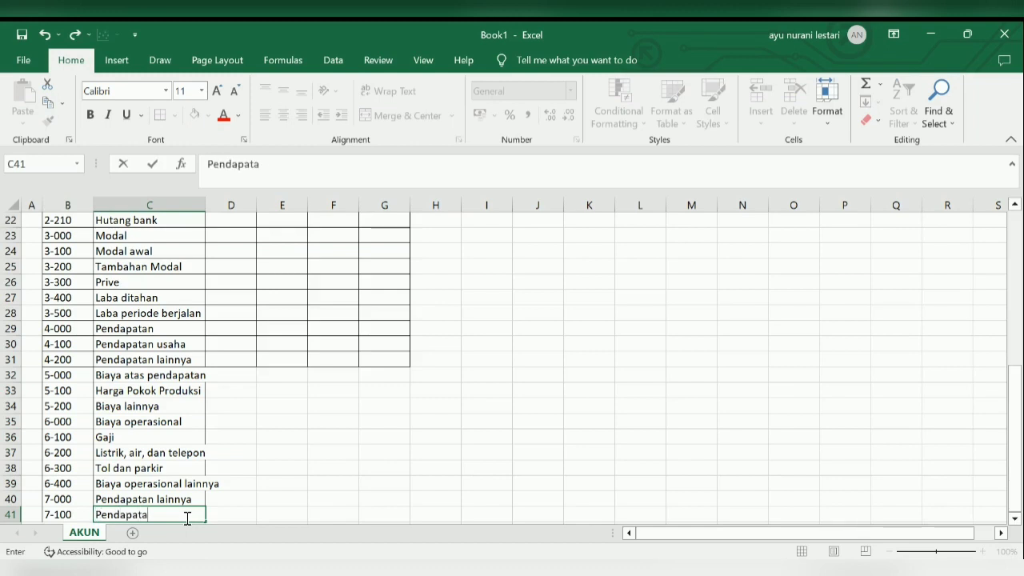
text(n)
text( bunga bank)
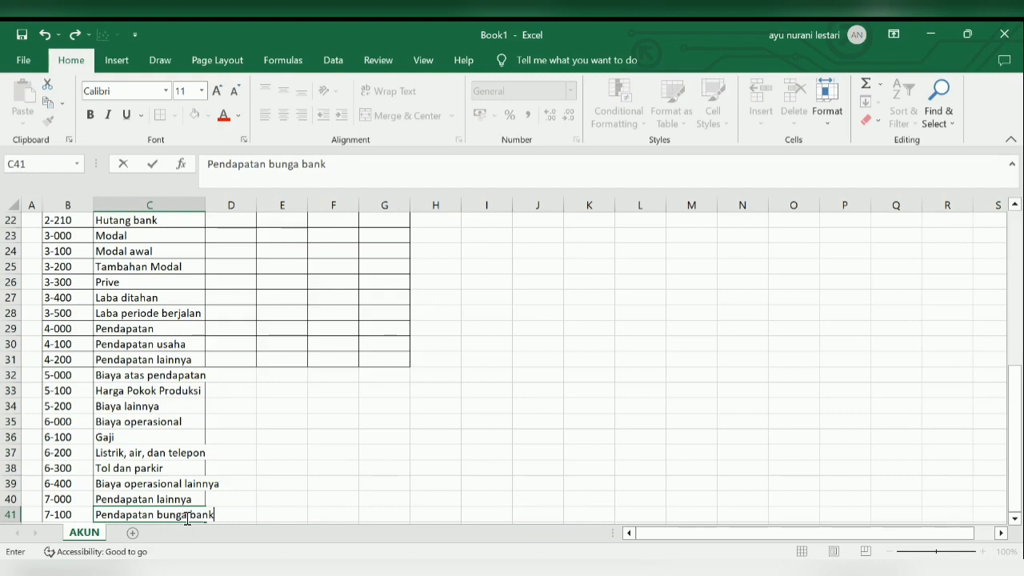
key(Return)
Step: Fill row 42 with account code "8-000" and account name "Biaya lainnya"
key(Left)
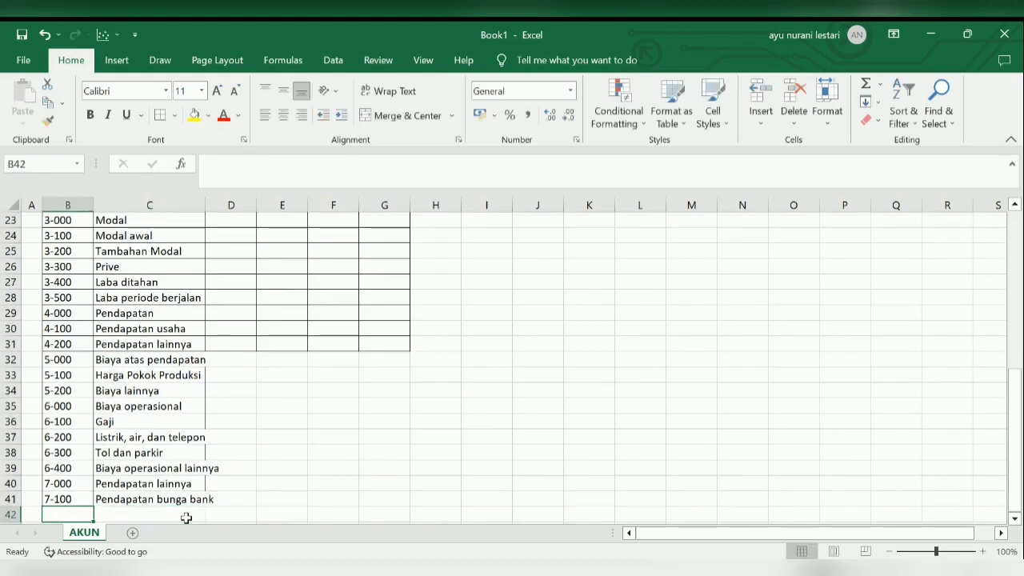
text(8)
text(-000)
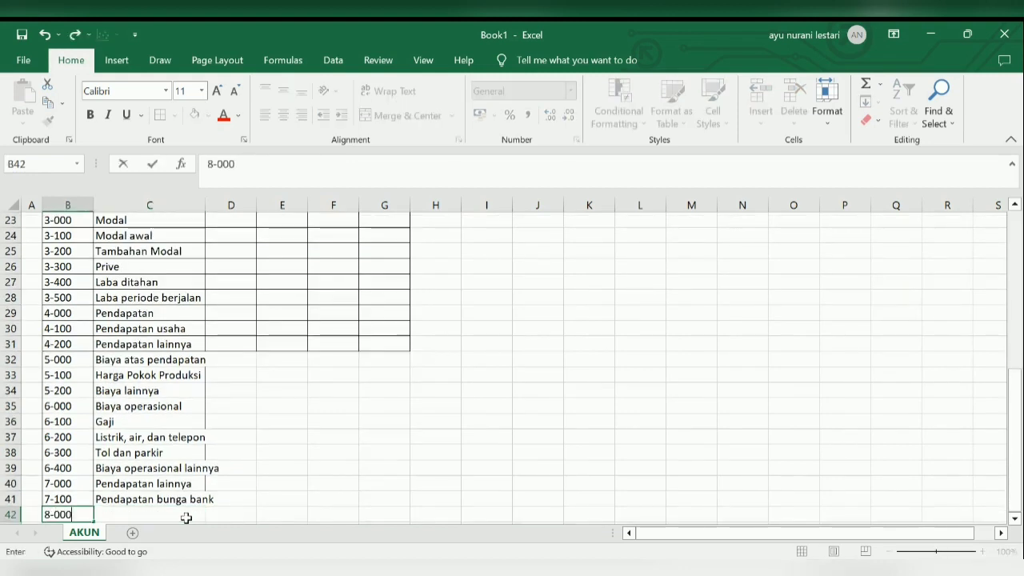
key(Tab)
text(B)
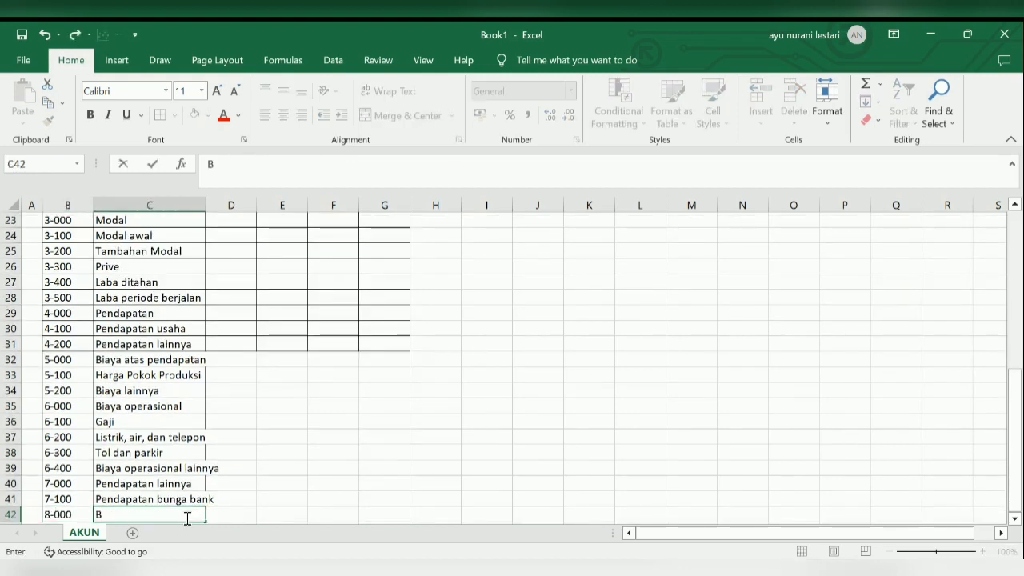
text(iaya lainnya)
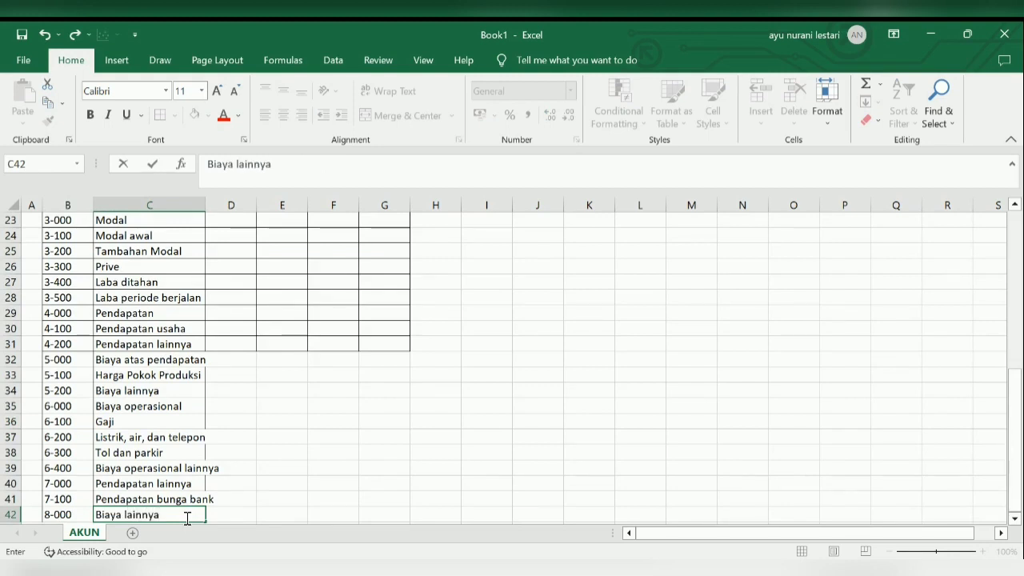
key(Return)
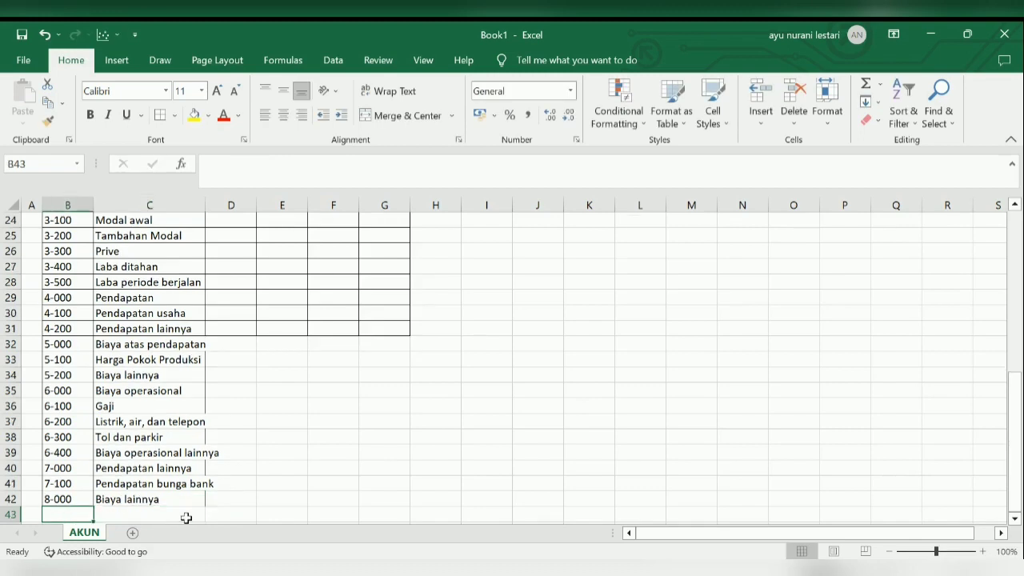
Step: Fill row 43 with account code "8-100" and account name "Biaya administrasi bank"
text(8-100)
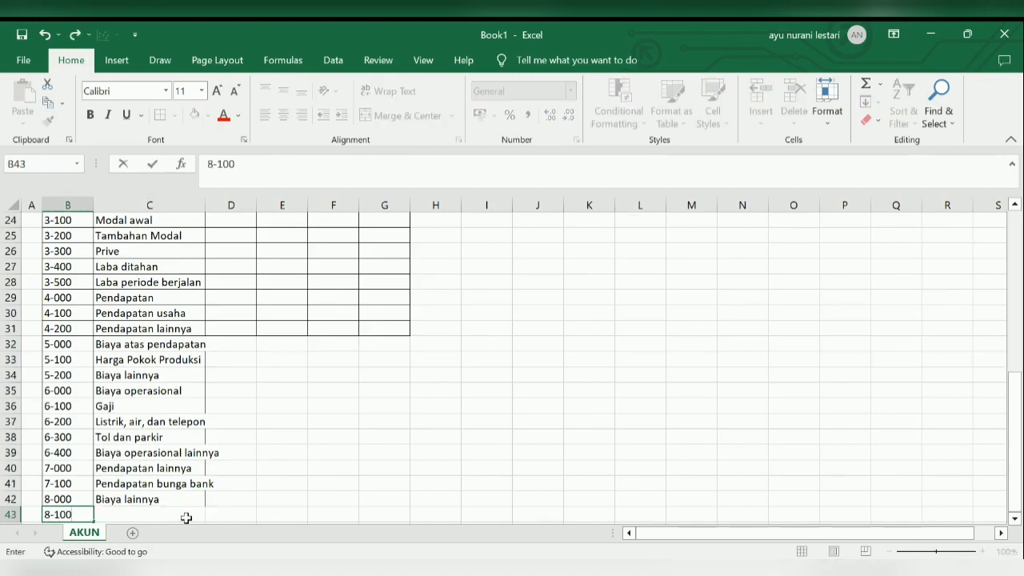
key(Tab)
text(Biay)
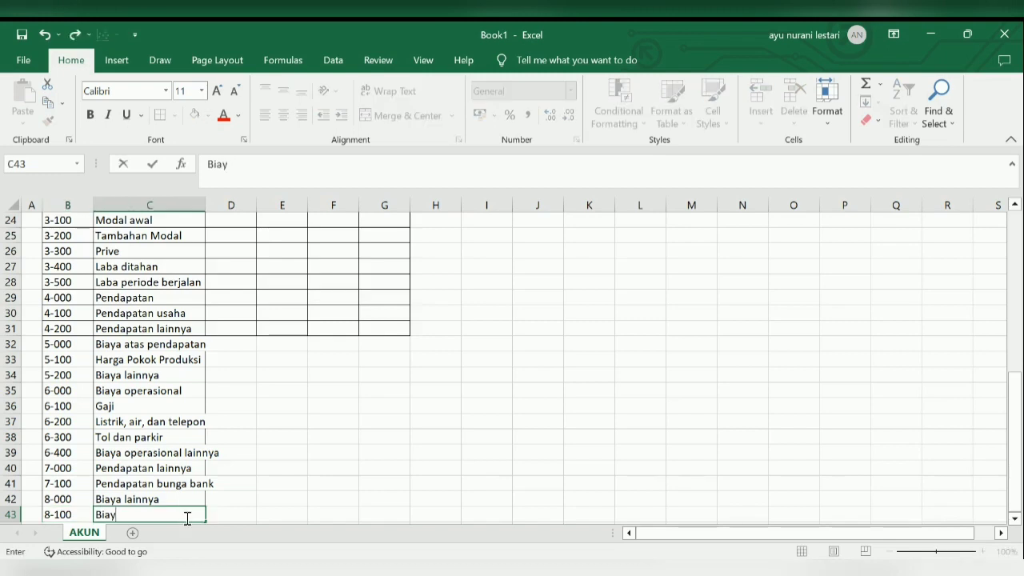
text(a administ)
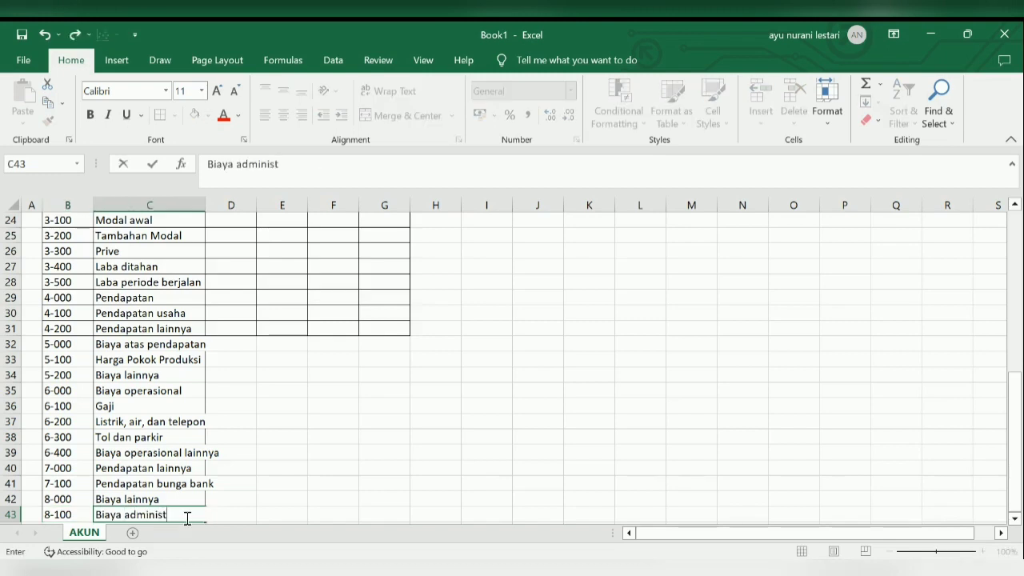
text(rasi bank)
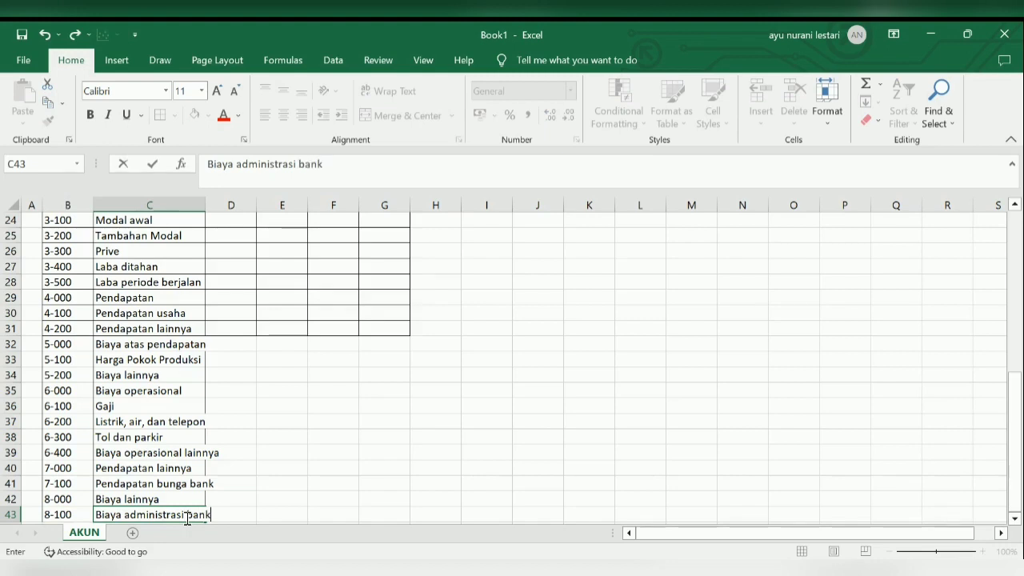
click(368, 344)
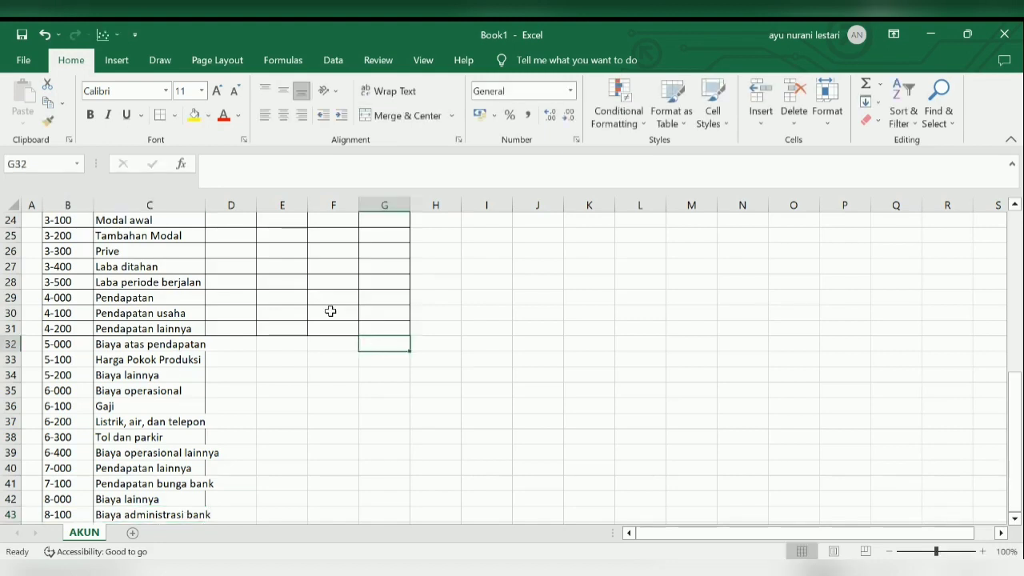
Step: Autofit column C to its account names and apply all borders to the range B32:G43
double_click(204, 205)
drag(69, 347, 378, 468)
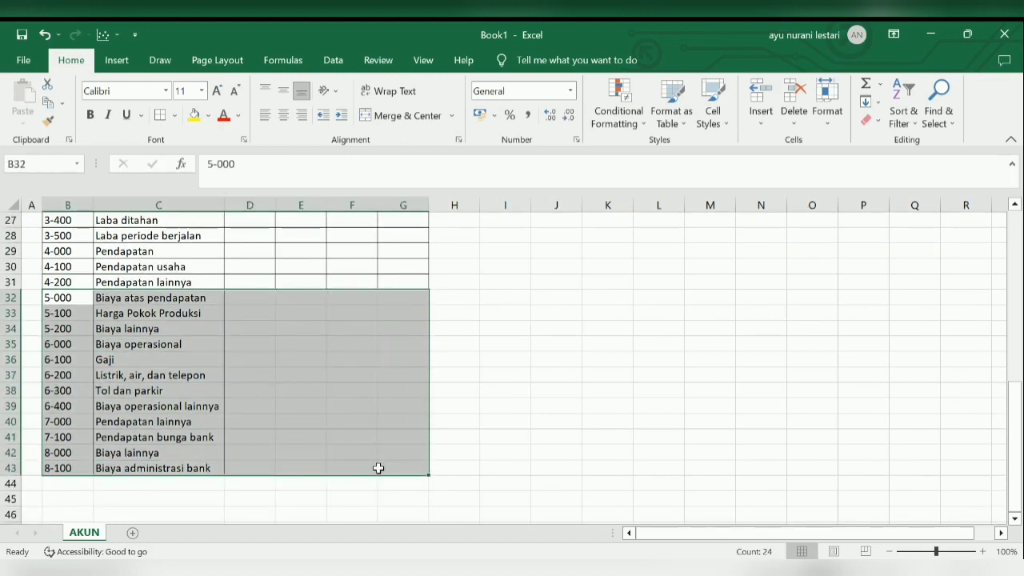
click(161, 116)
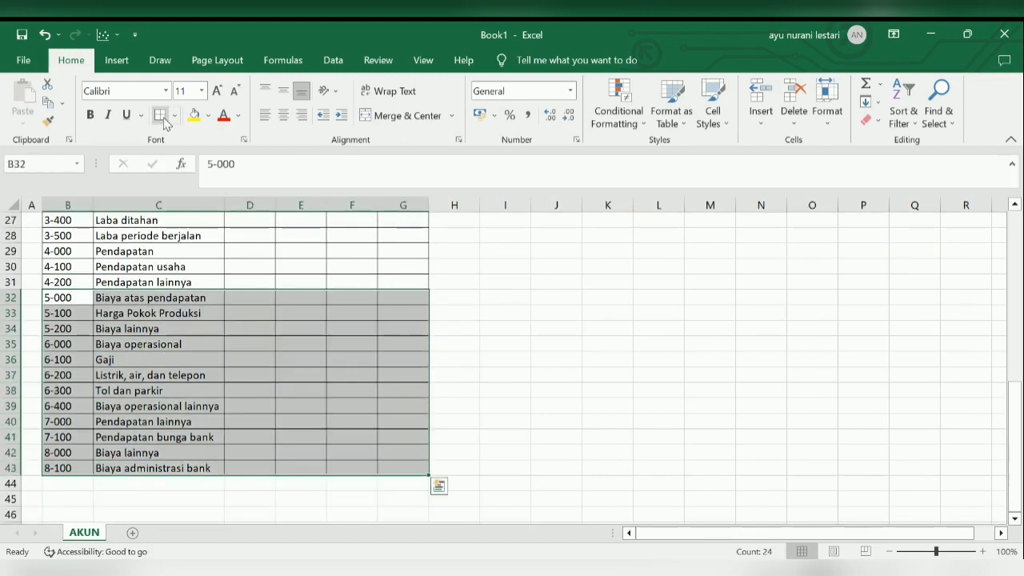
Step: Add list data validation to cell D6 with the options Nrc and Lr and the input message "Pilih salah satu!"
click(300, 328)
key(Up)
key(Up)
key(Up)
key(Up)
key(Up)
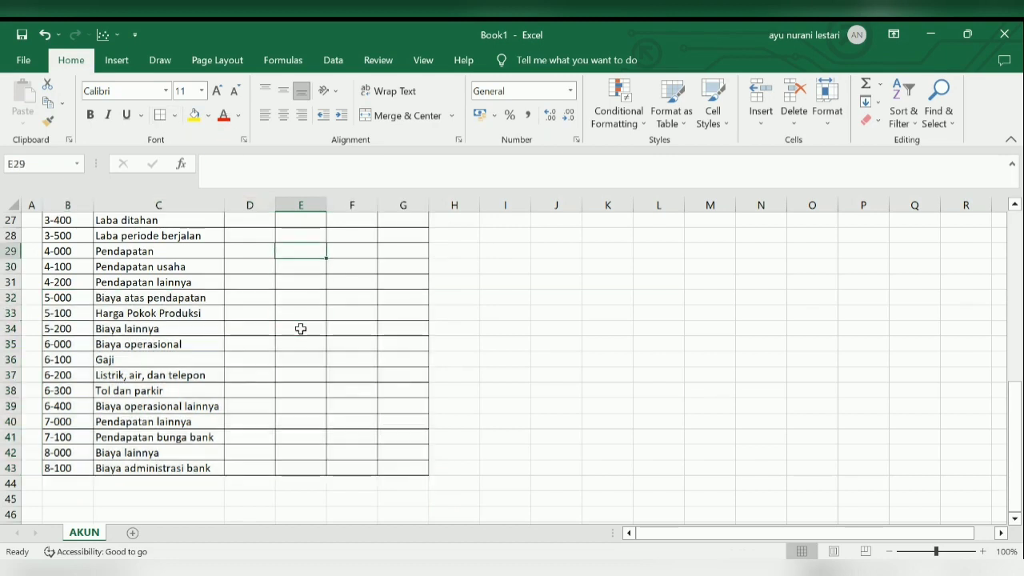
key(Up)
key(Up)
key(Up)
key(Up)
key(Up)
key(Up)
key(Up)
key(Up)
key(Up)
key(Up)
key(Up)
key(Up)
key(Up)
key(Up)
key(Up)
key(Up)
key(Up)
key(Up)
key(Up)
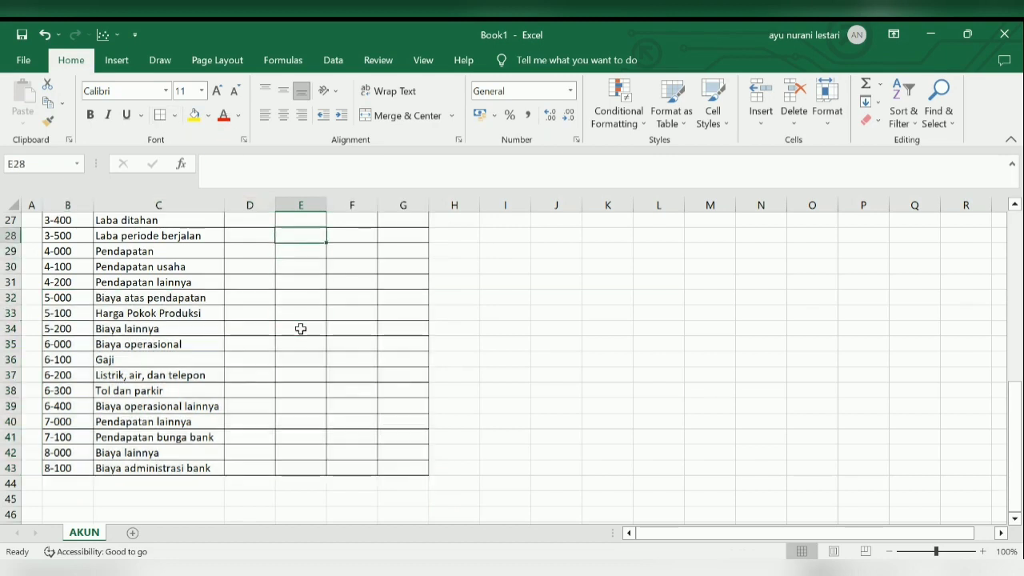
key(Up)
key(Up)
key(Up)
key(Up)
key(Up)
key(Up)
key(Up)
key(Up)
key(Up)
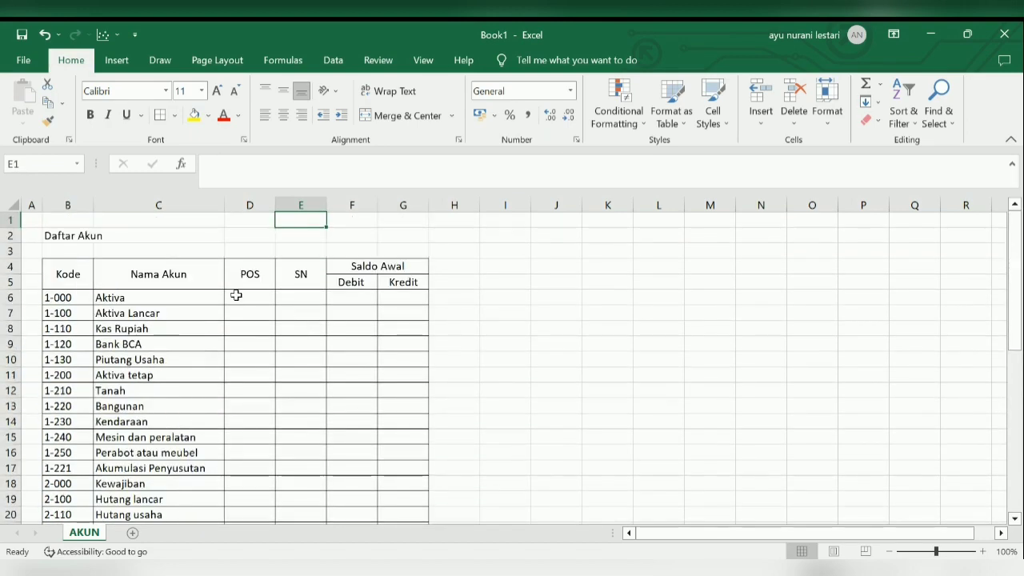
click(240, 299)
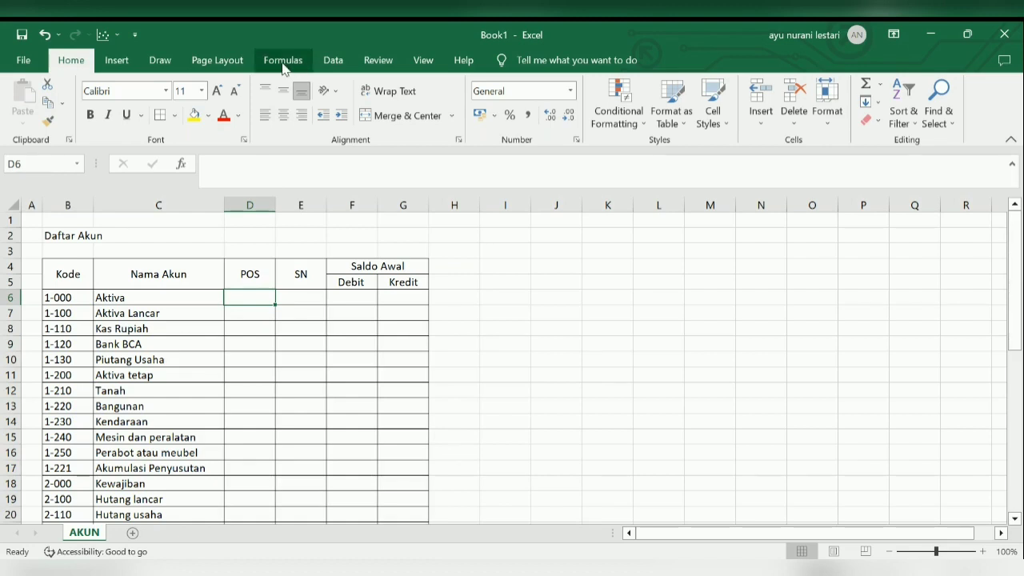
click(331, 63)
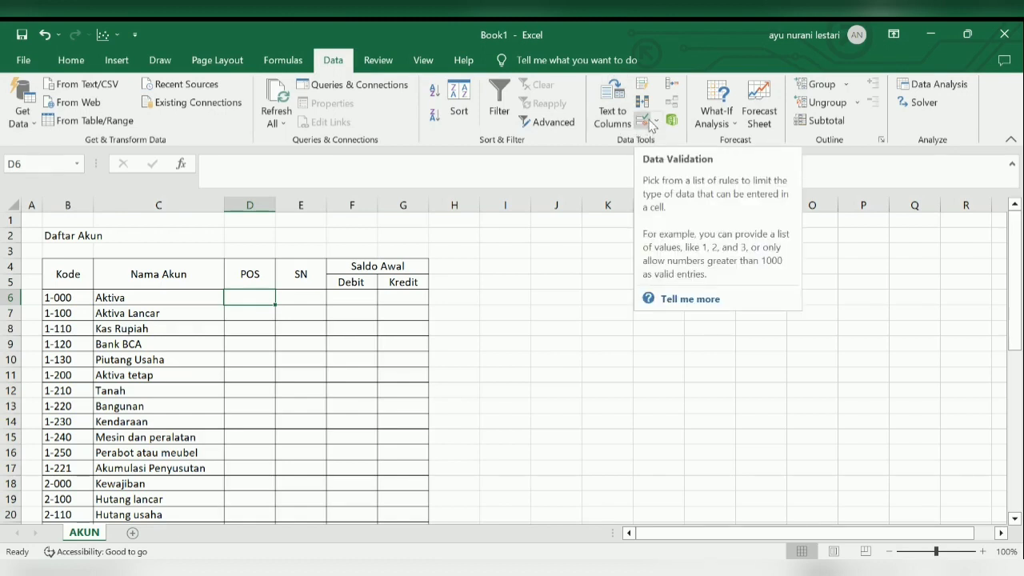
click(646, 124)
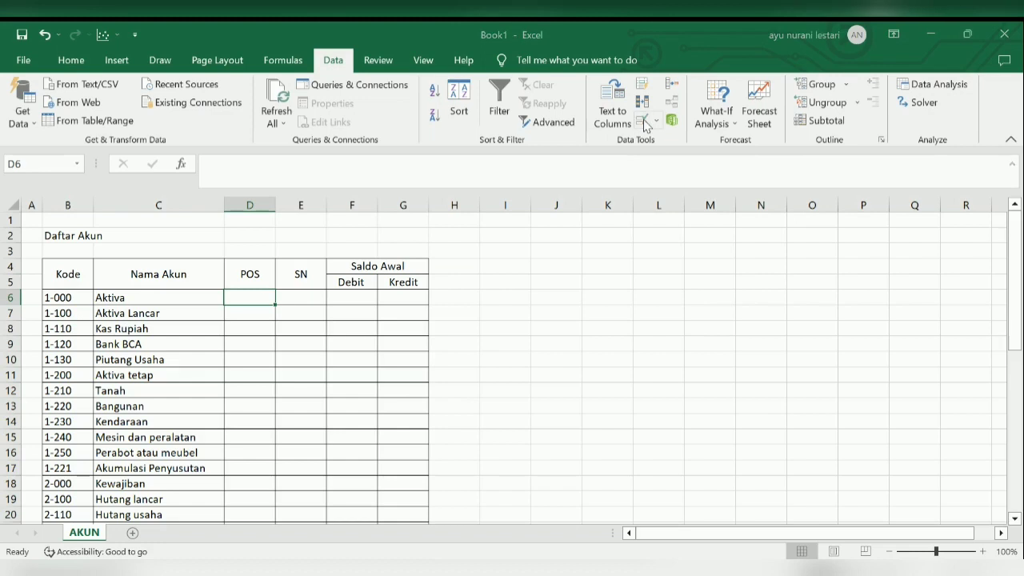
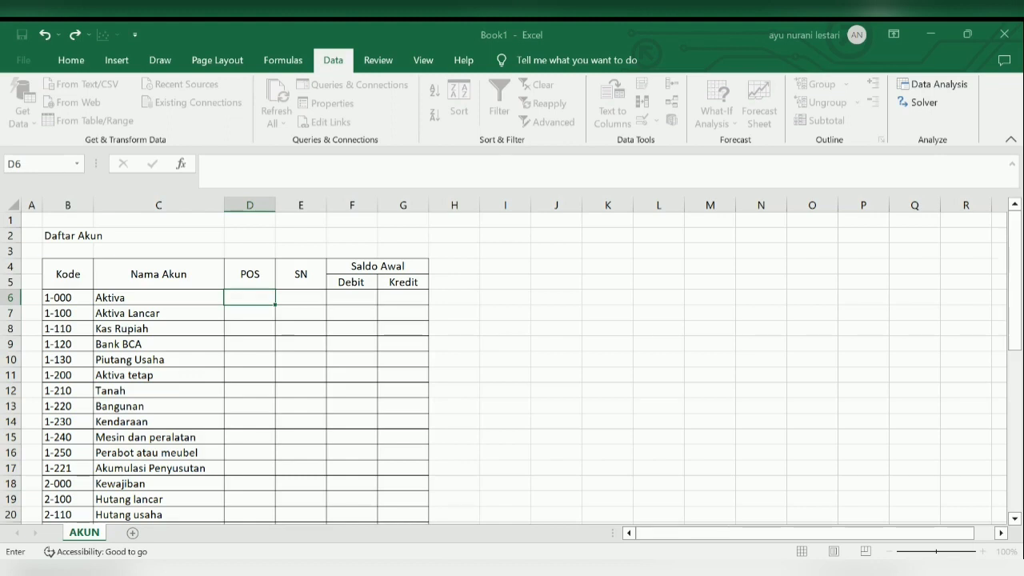
key(Escape)
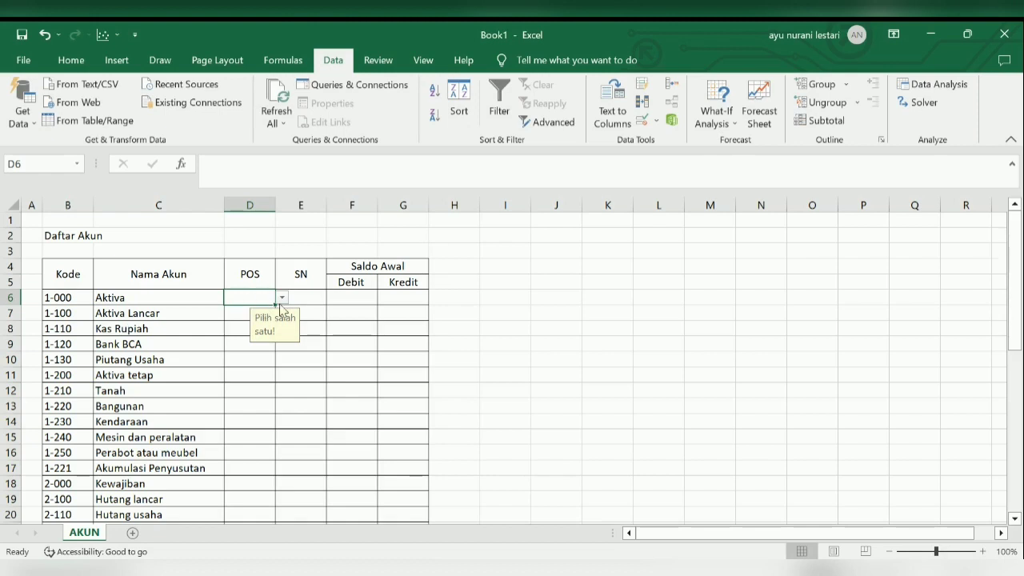
Step: Choose Nrc in the POS cell D6 and fill it down to D29
click(281, 297)
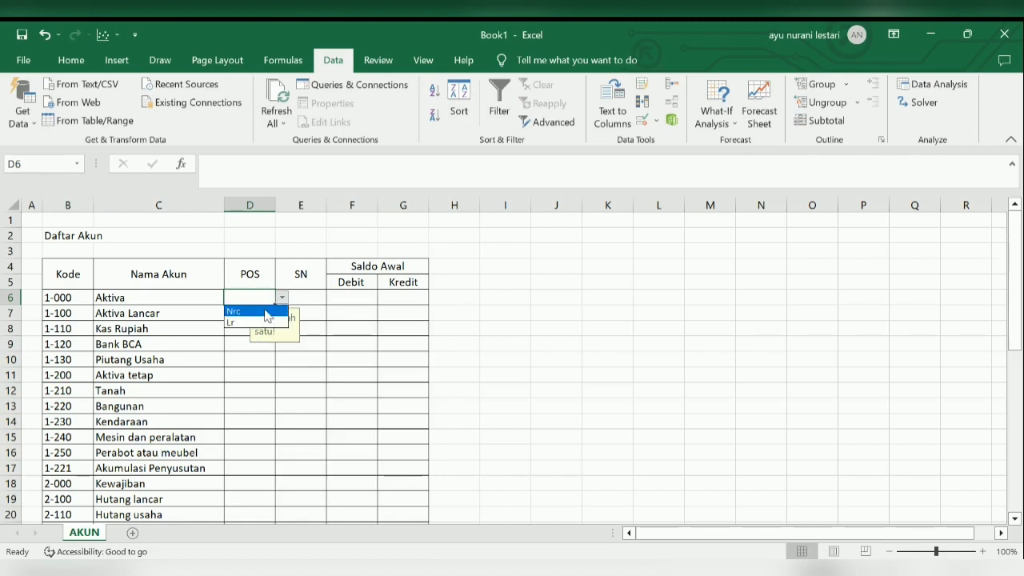
click(267, 312)
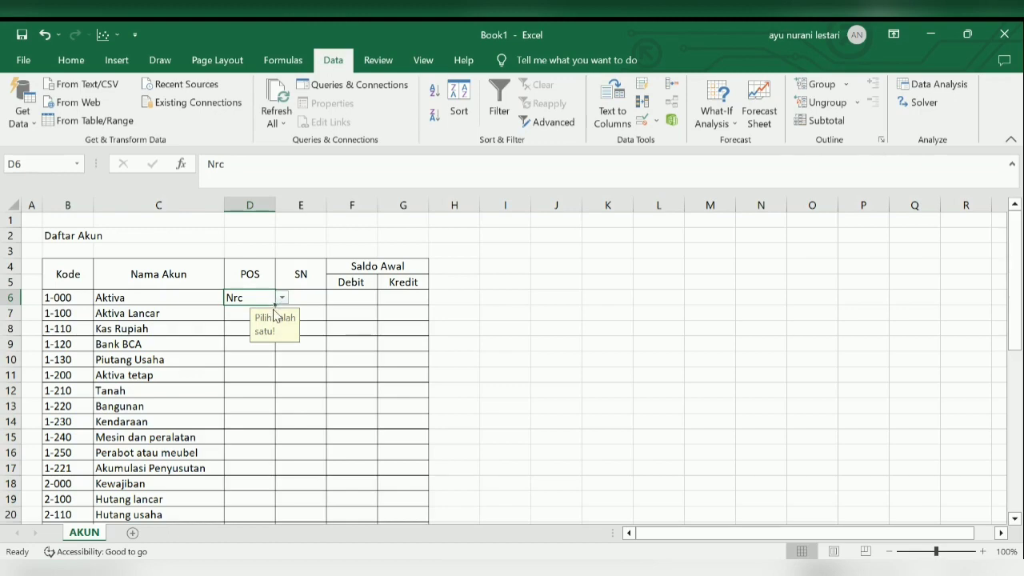
drag(274, 305, 272, 346)
click(321, 334)
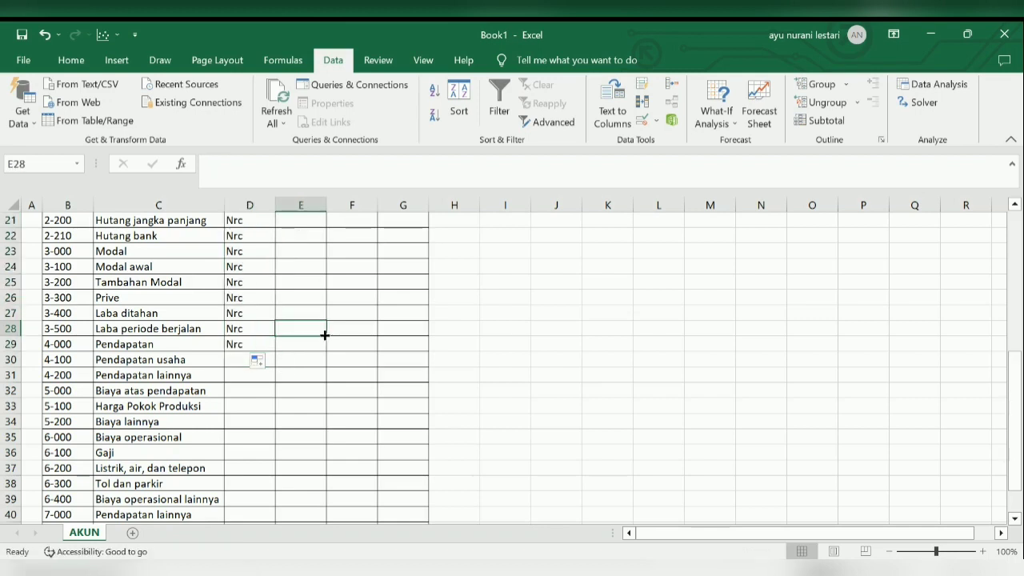
Step: Change the POS value in D29 to Lr and fill it down to D43
click(254, 342)
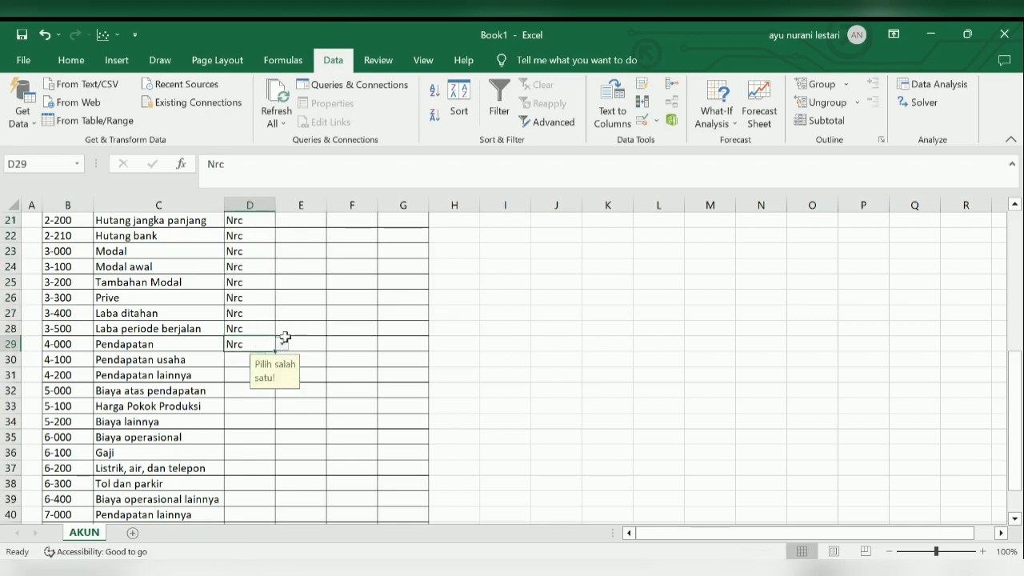
click(282, 344)
click(270, 369)
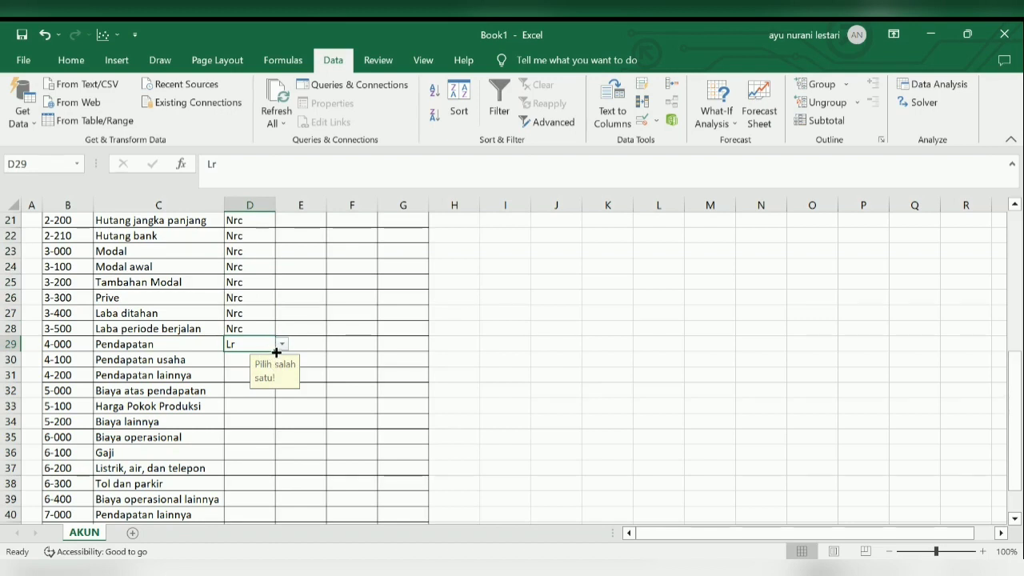
drag(276, 353, 261, 504)
click(294, 406)
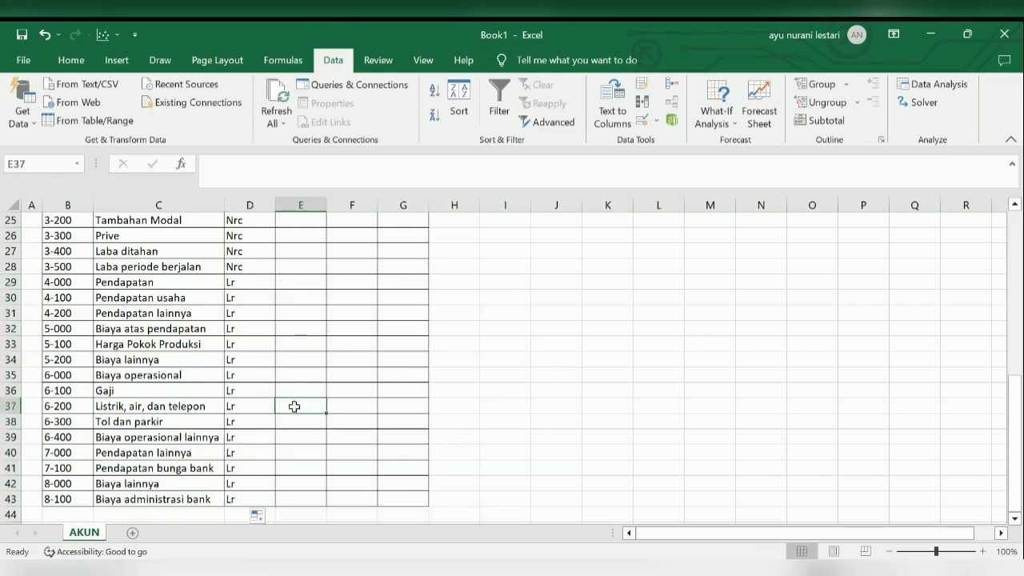
Step: Add list data validation to the SN cell E6 with the options Db and Kr and the input message "Pilih salah satu!"
click(278, 328)
click(279, 317)
key(Up)
key(Up)
key(Up)
key(Up)
key(Up)
key(Up)
key(Up)
key(Up)
key(Up)
key(Up)
key(Up)
key(Up)
key(Up)
key(Up)
key(Up)
key(Up)
key(Up)
key(Up)
key(Up)
key(Up)
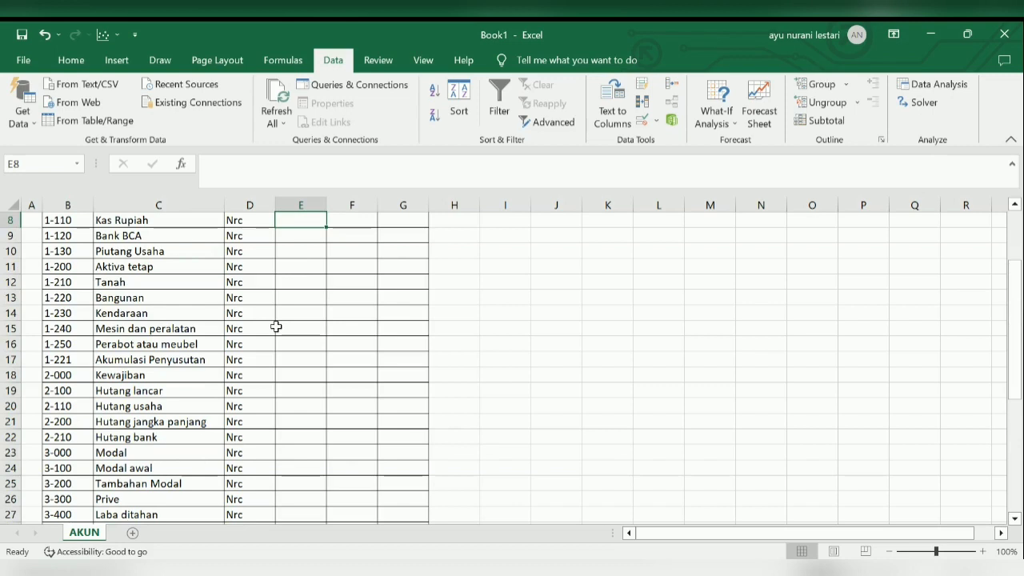
key(Up)
key(Up)
key(Up)
key(Up)
key(Up)
key(Up)
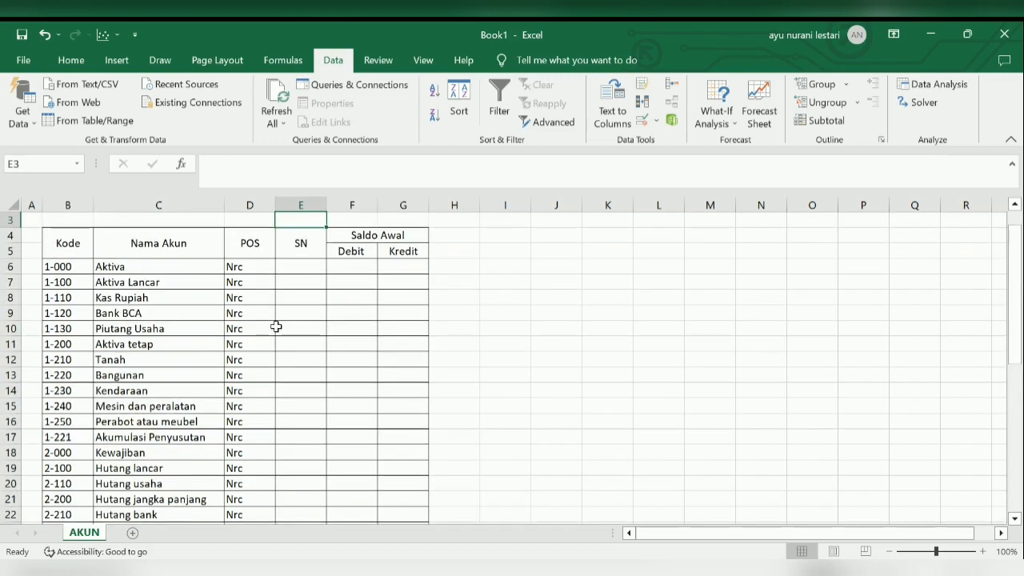
key(Down)
key(Down)
key(Down)
key(Down)
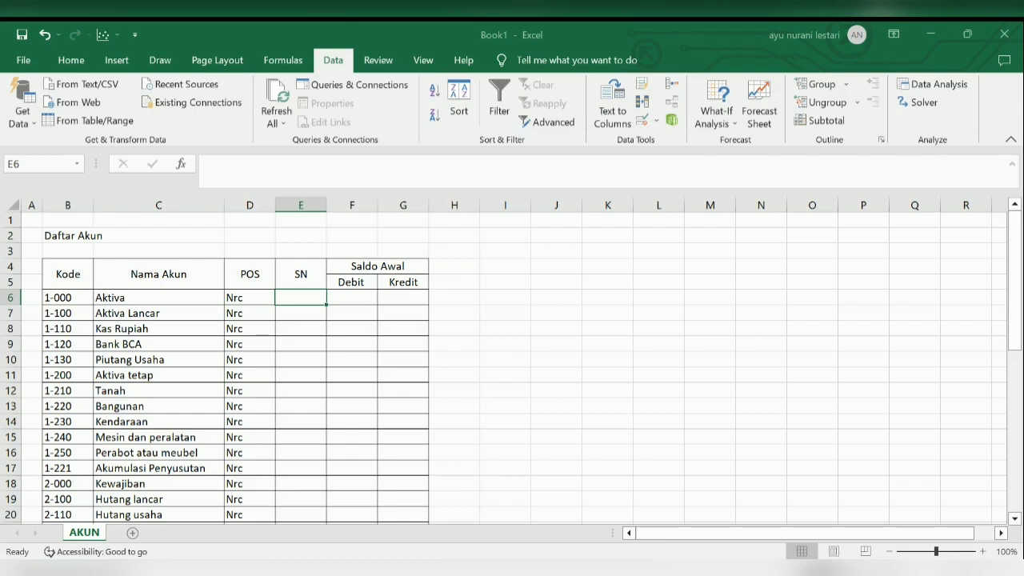
click(456, 320)
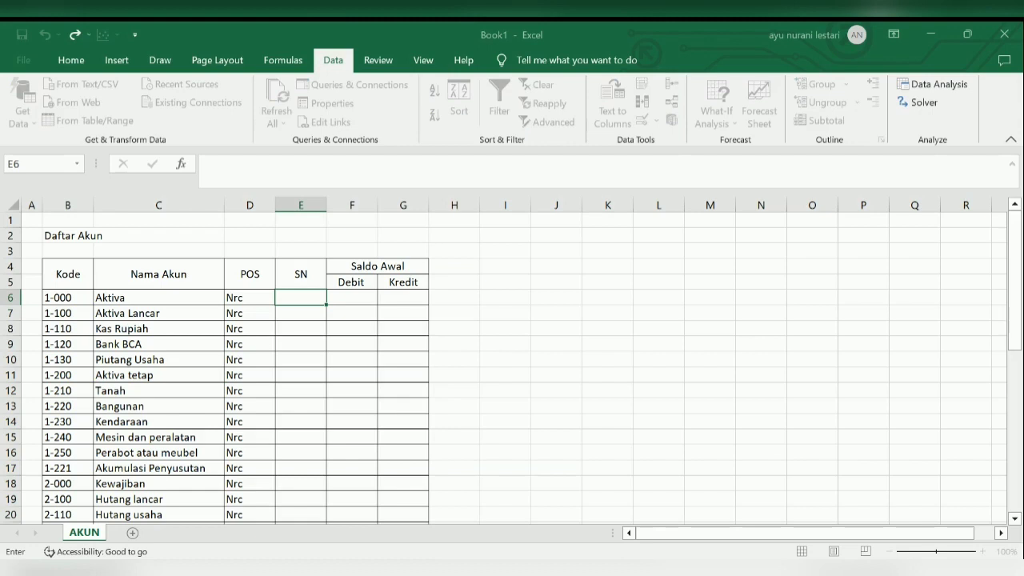
text(D)
key(Return)
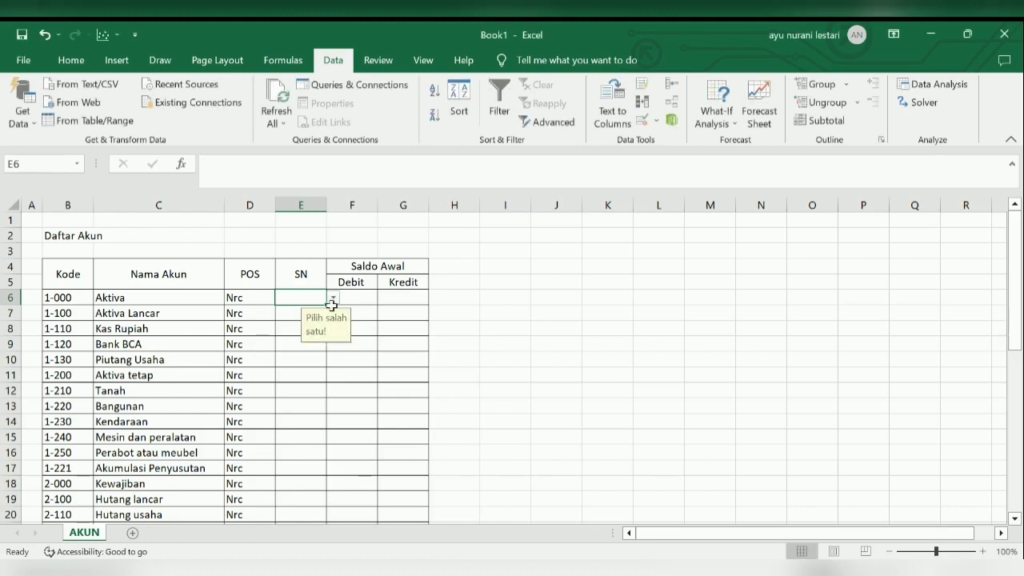
Step: Choose Db in the SN cell E6 and fill it down to E43
click(332, 298)
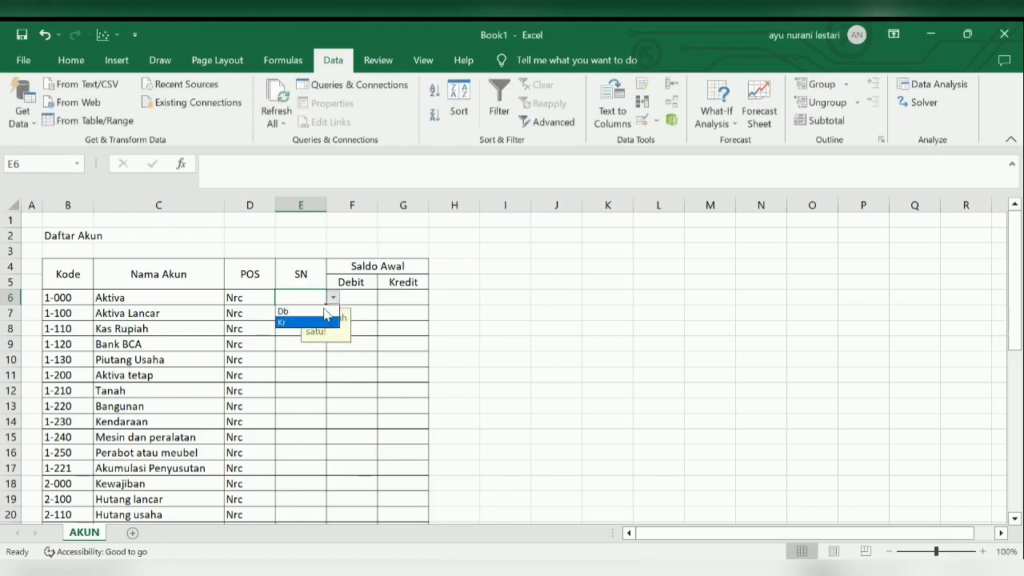
click(327, 311)
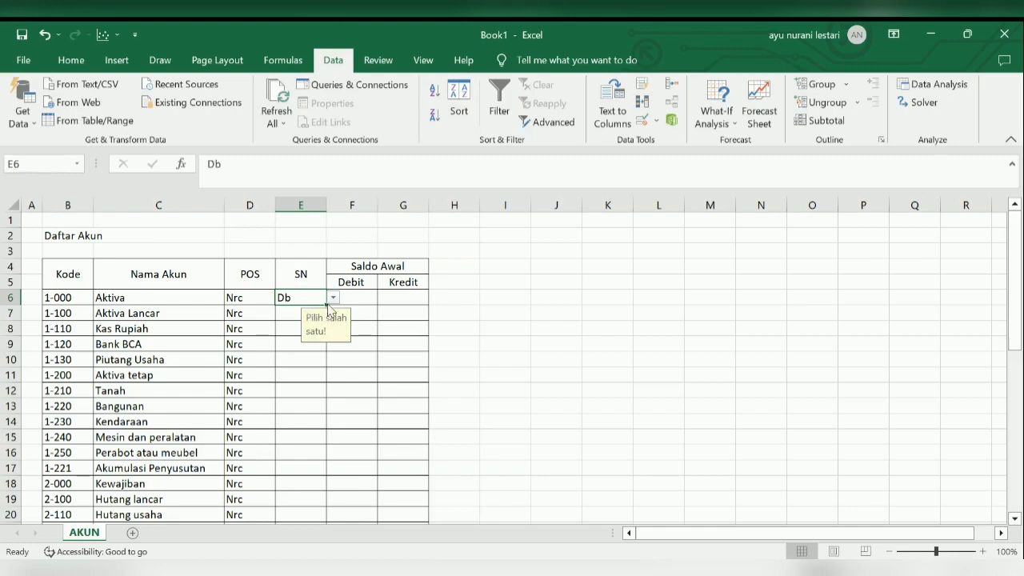
drag(327, 303, 299, 475)
click(299, 328)
Step: Change the SN value of Kewajiban in E18 to Kr and fill it down to E31
key(Up)
key(Up)
key(Up)
key(Up)
key(Up)
key(Up)
key(Up)
key(Up)
key(Up)
key(Up)
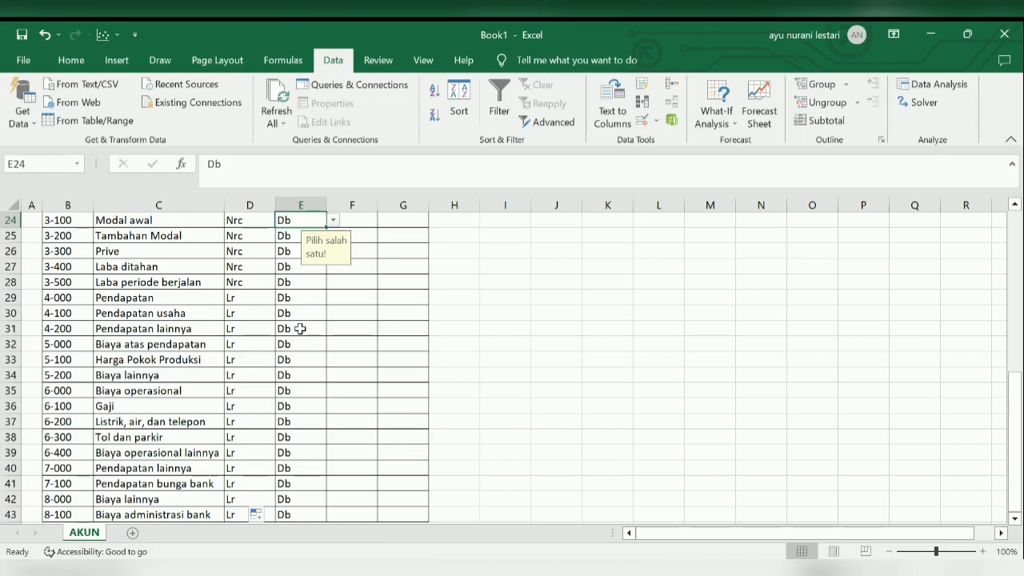
key(Up)
key(Up)
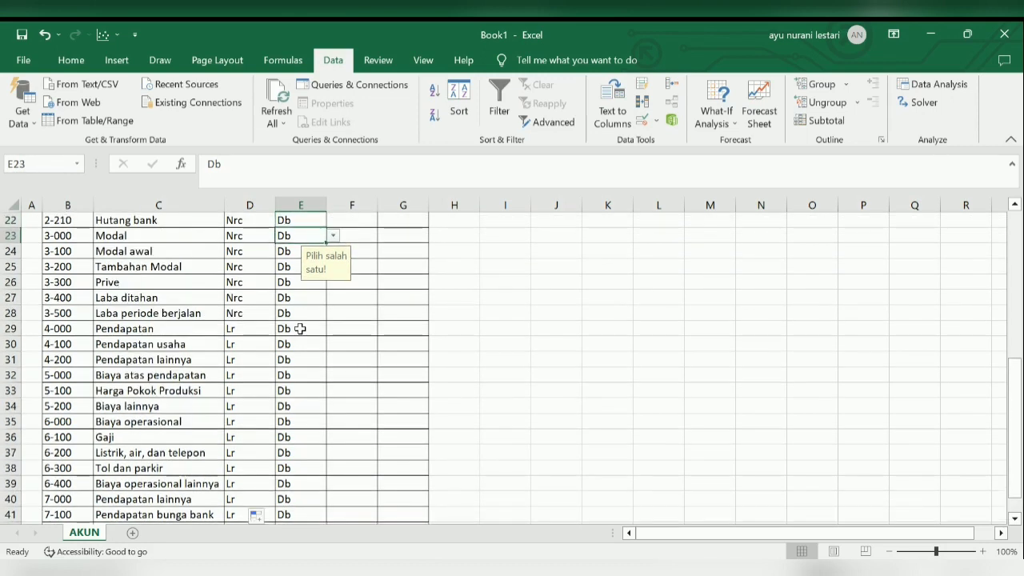
key(Up)
key(Up)
key(Up)
key(Up)
key(Up)
key(Up)
key(Up)
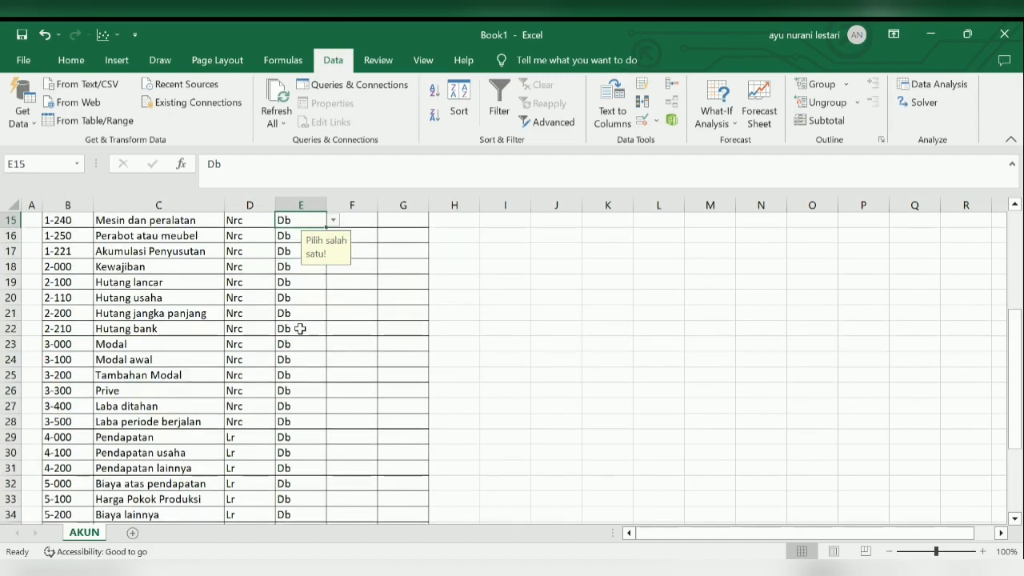
click(289, 269)
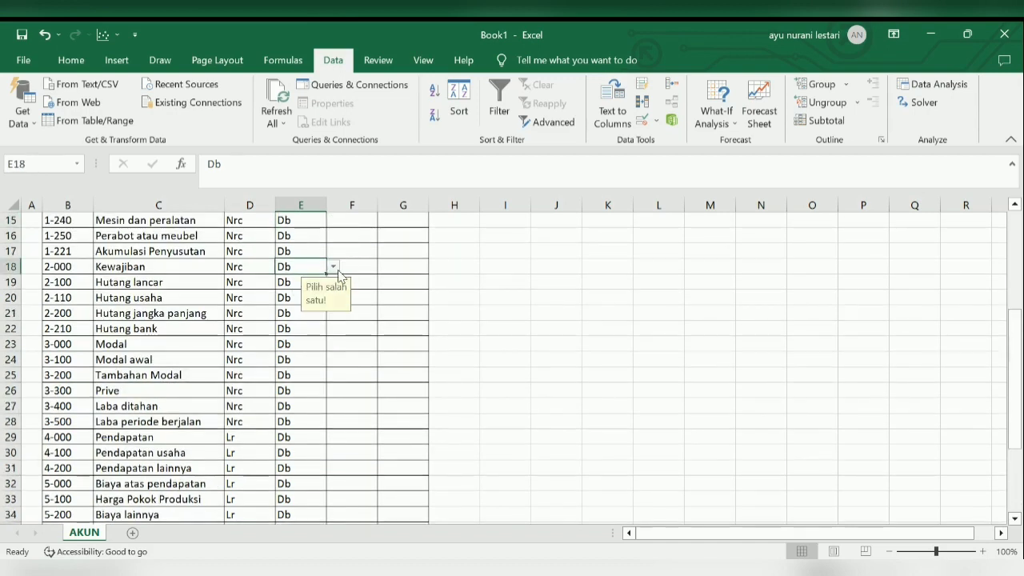
click(334, 268)
click(334, 268)
click(334, 268)
click(303, 291)
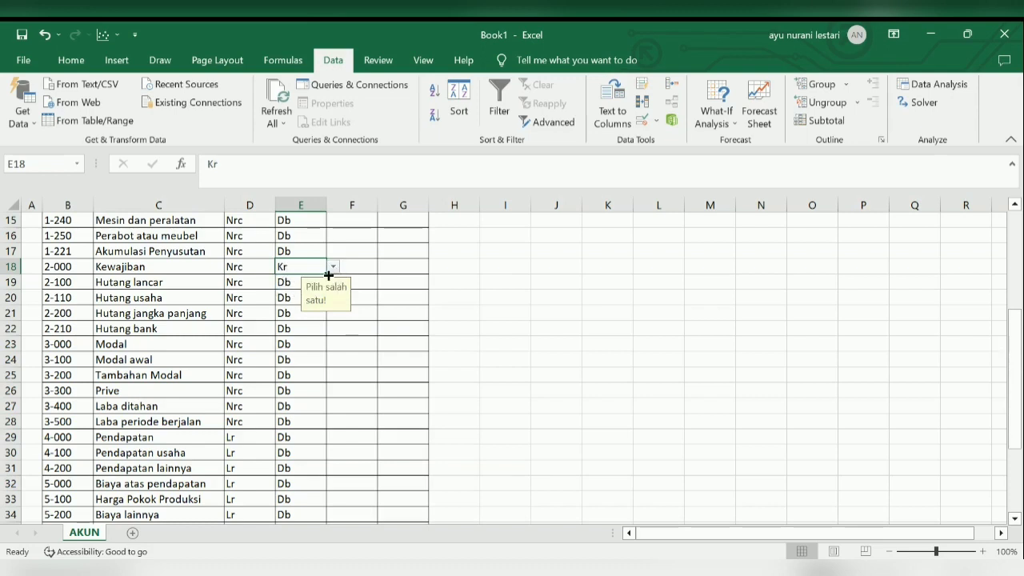
drag(328, 276, 306, 410)
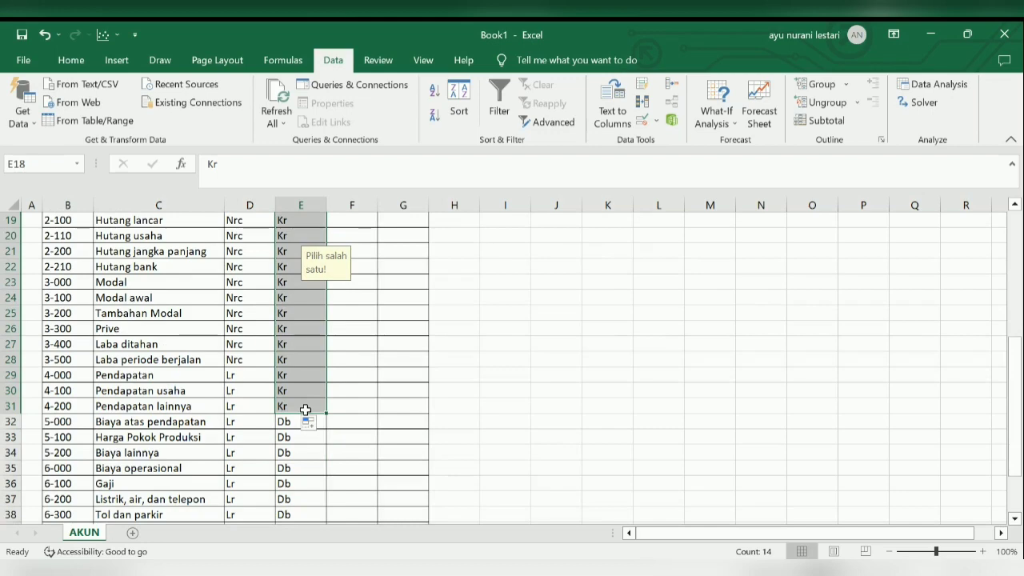
Step: Change the SN value of the 7-000 Pendapatan lainnya account in E40 to Kr and fill it down to E41
click(306, 484)
key(Down)
key(Down)
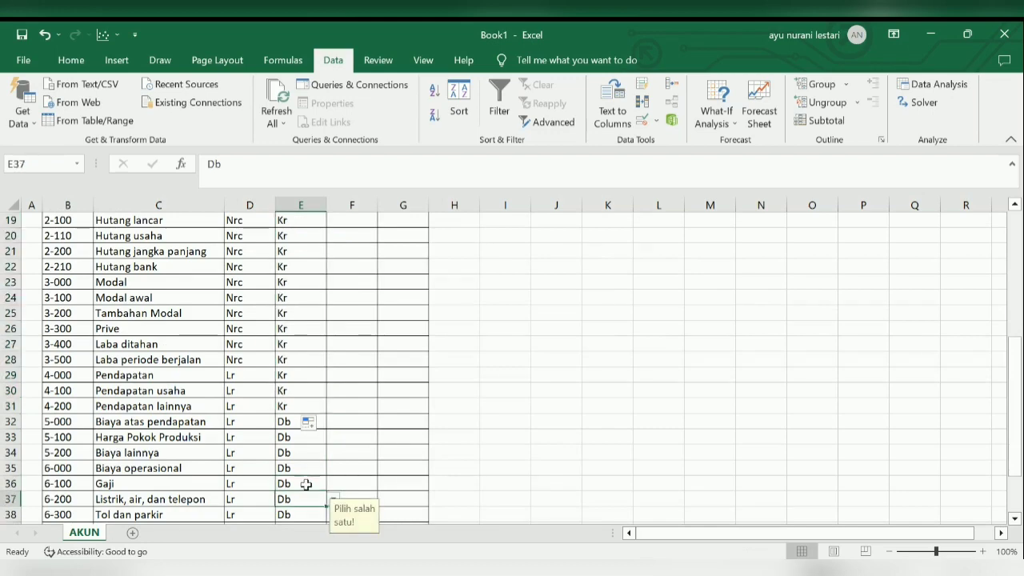
key(Down)
key(Down)
key(Down)
key(Down)
key(Down)
key(Down)
key(Down)
key(Down)
key(Down)
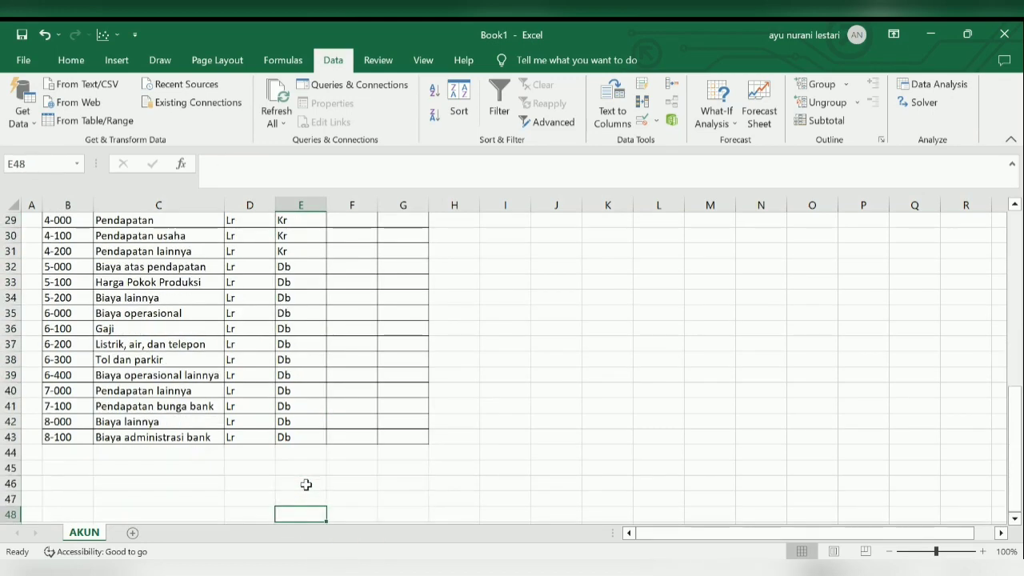
click(282, 390)
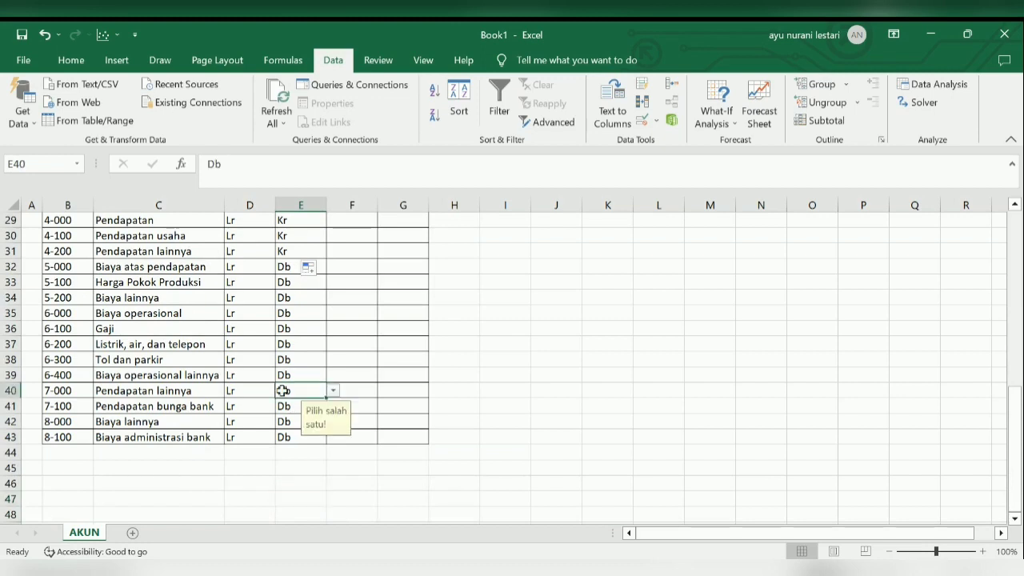
click(333, 391)
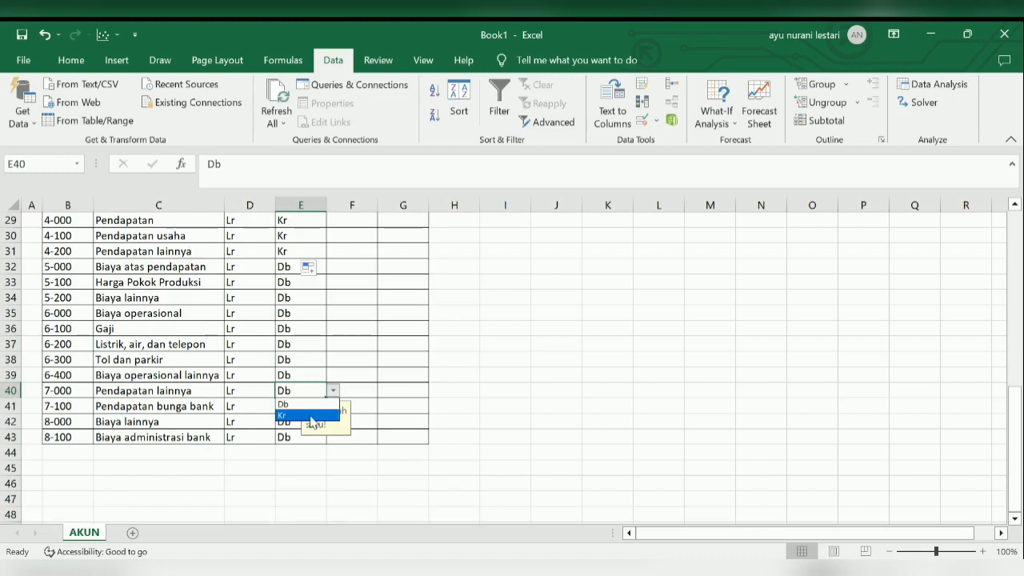
click(329, 415)
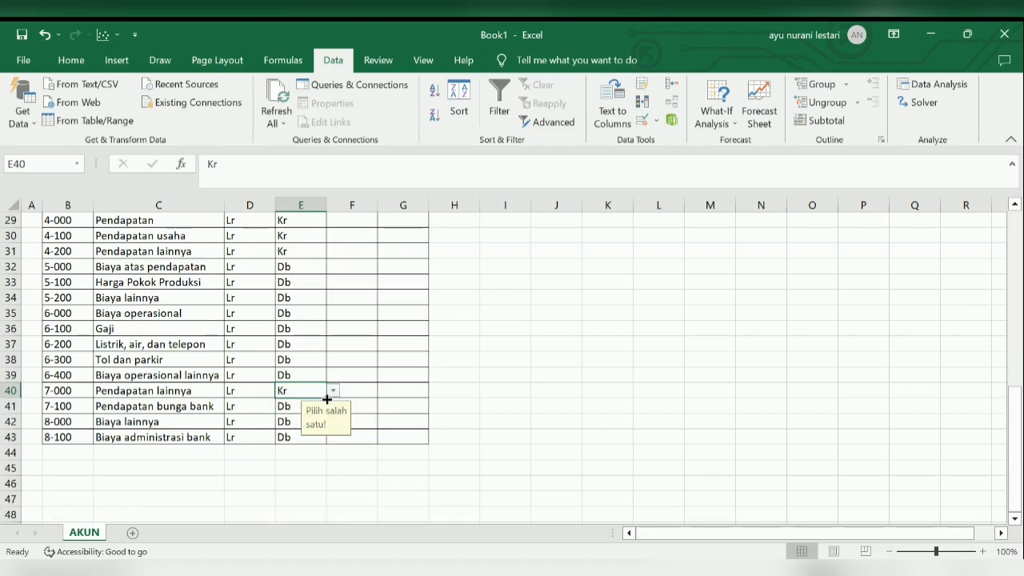
drag(326, 397, 324, 414)
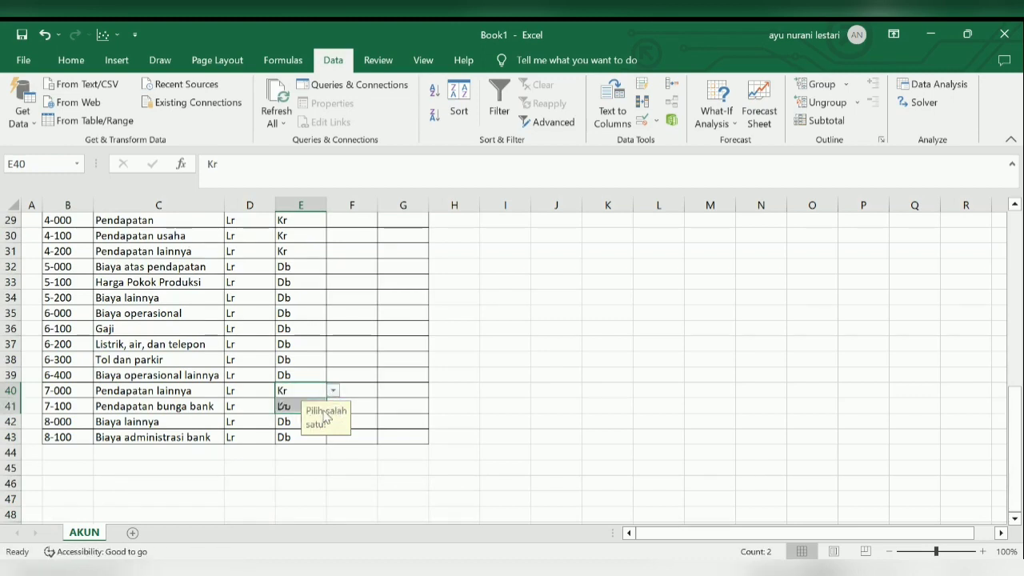
click(427, 400)
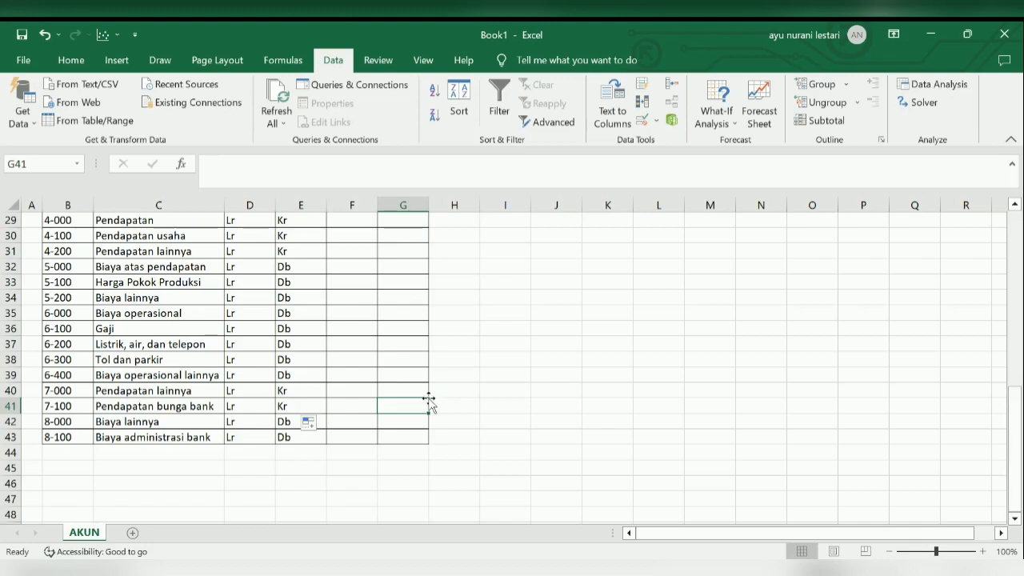
click(390, 384)
key(Up)
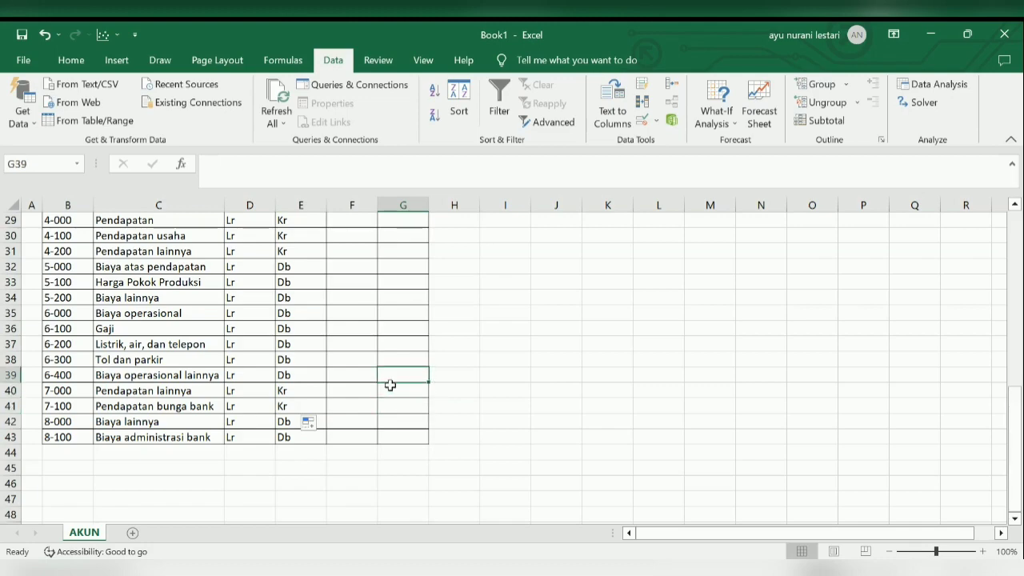
Step: Look over the account table from its lower rows up to the headers and the empty Saldo Awal cells
key(Up)
key(Up)
key(Up)
key(Up)
key(Up)
key(Up)
key(Up)
key(Up)
key(Up)
key(Up)
key(Up)
key(Up)
key(Up)
key(Up)
key(Up)
key(Up)
key(Up)
key(Up)
key(Up)
key(Up)
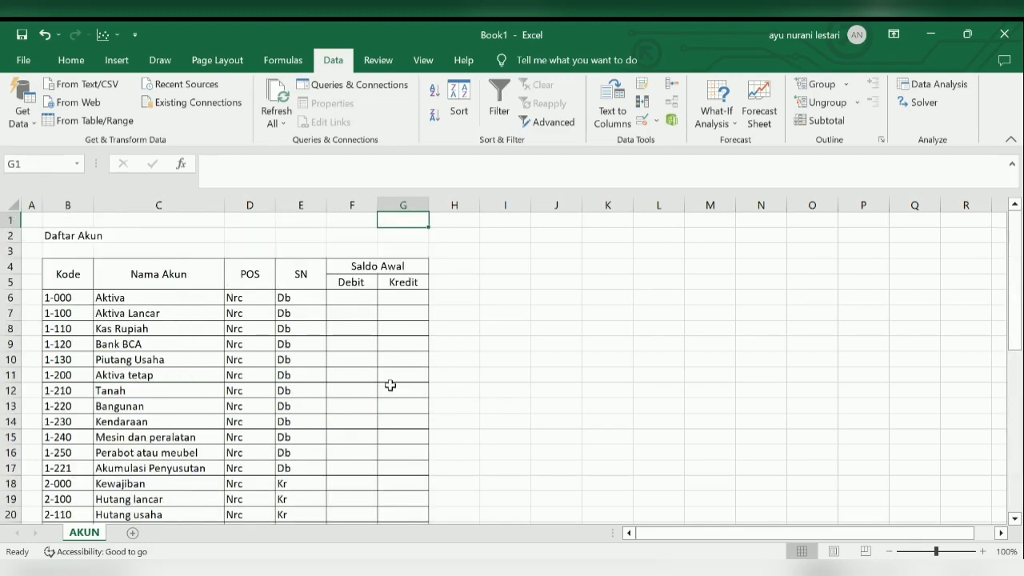
key(Down)
key(Down)
key(Down)
key(Down)
key(Down)
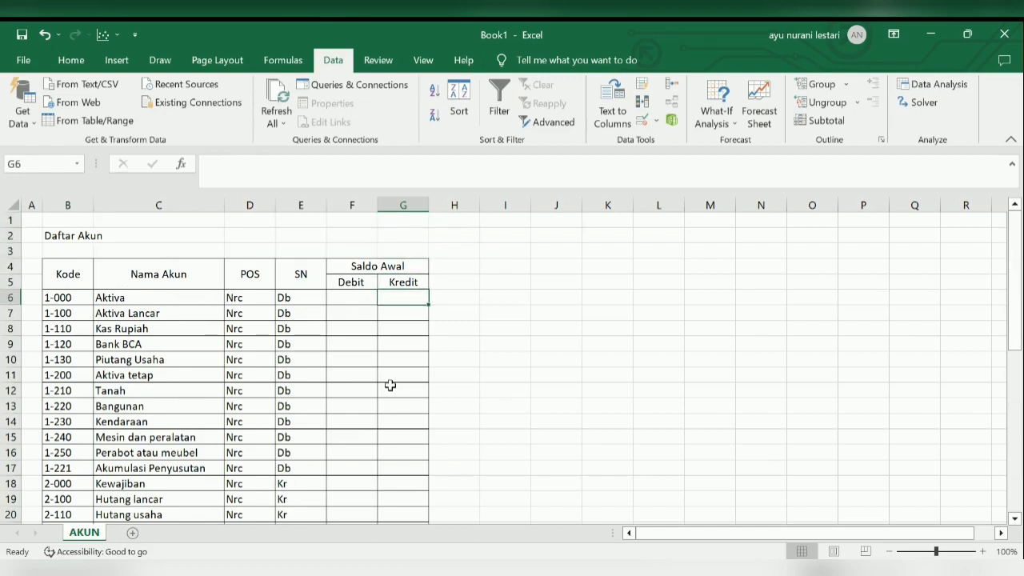
key(Down)
key(Down)
key(Down)
key(Down)
key(Down)
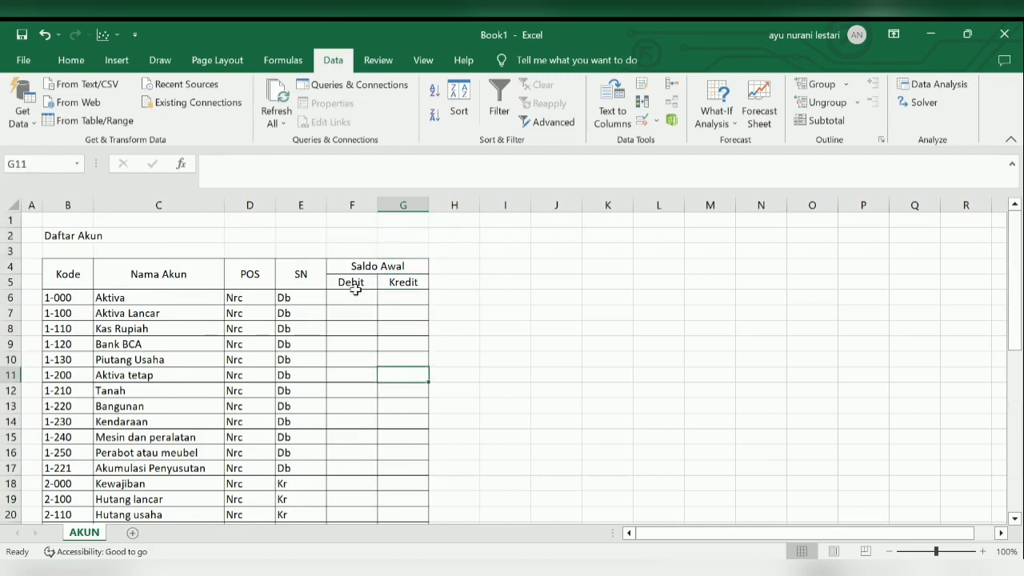
drag(344, 296, 381, 358)
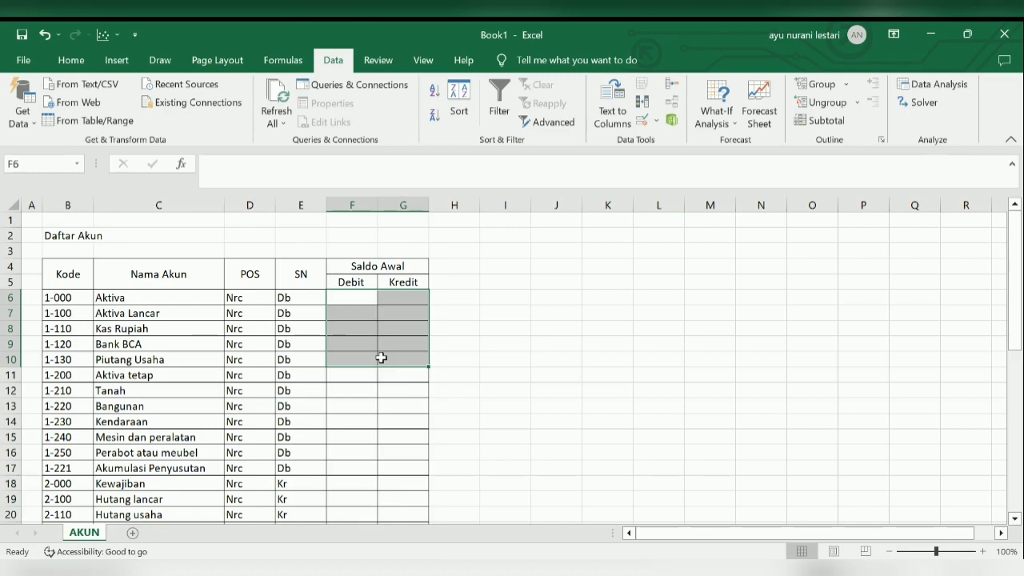
click(512, 346)
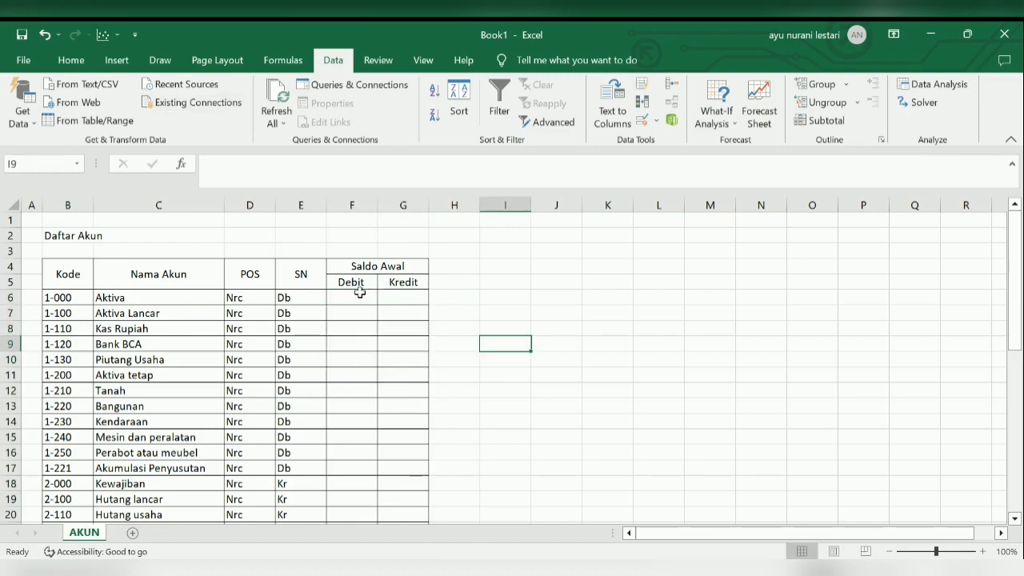
Step: Apply the Accounting number format to the Saldo Awal Debit and Kredit cells F6:G44
drag(360, 292, 377, 424)
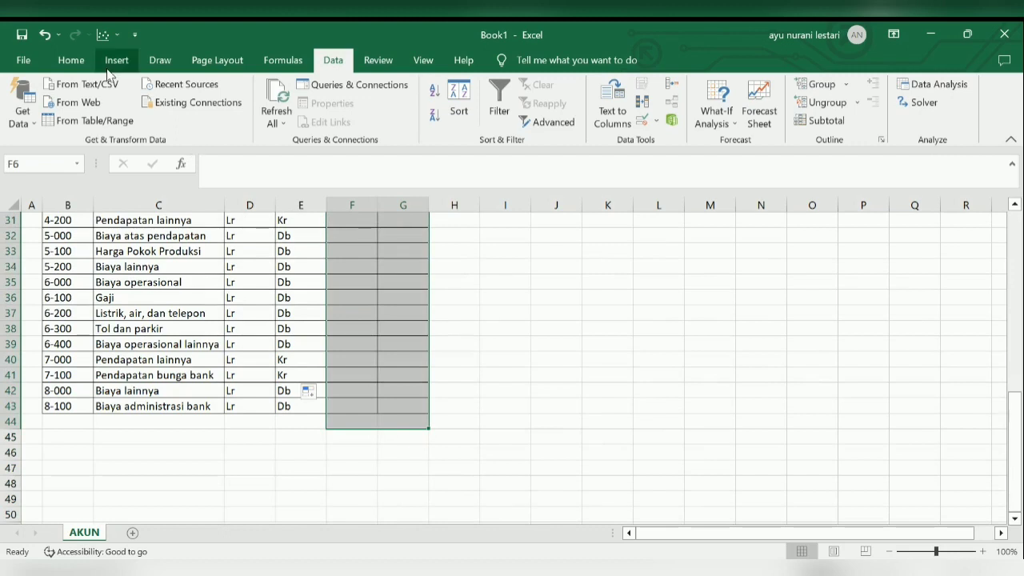
click(73, 61)
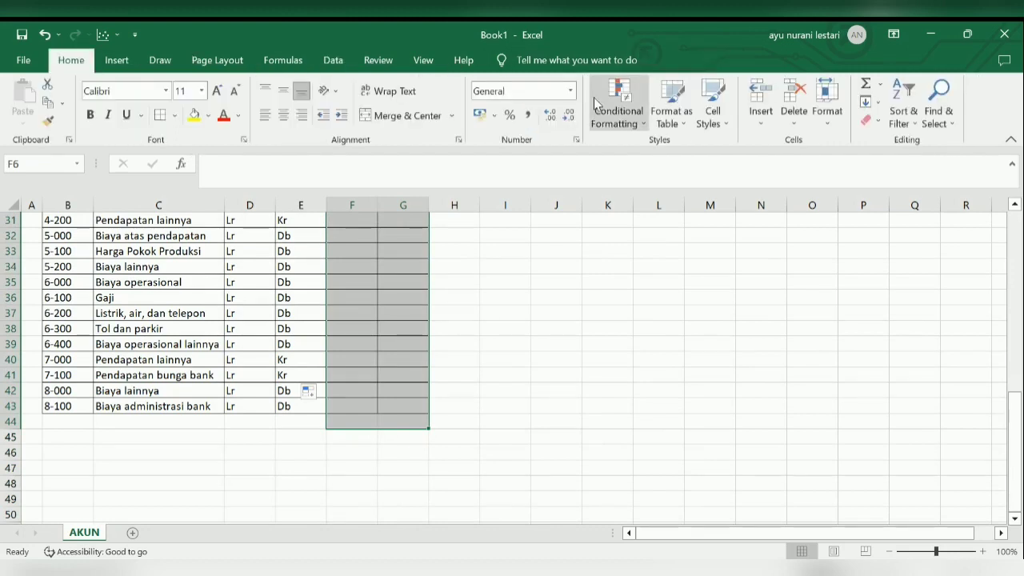
click(571, 92)
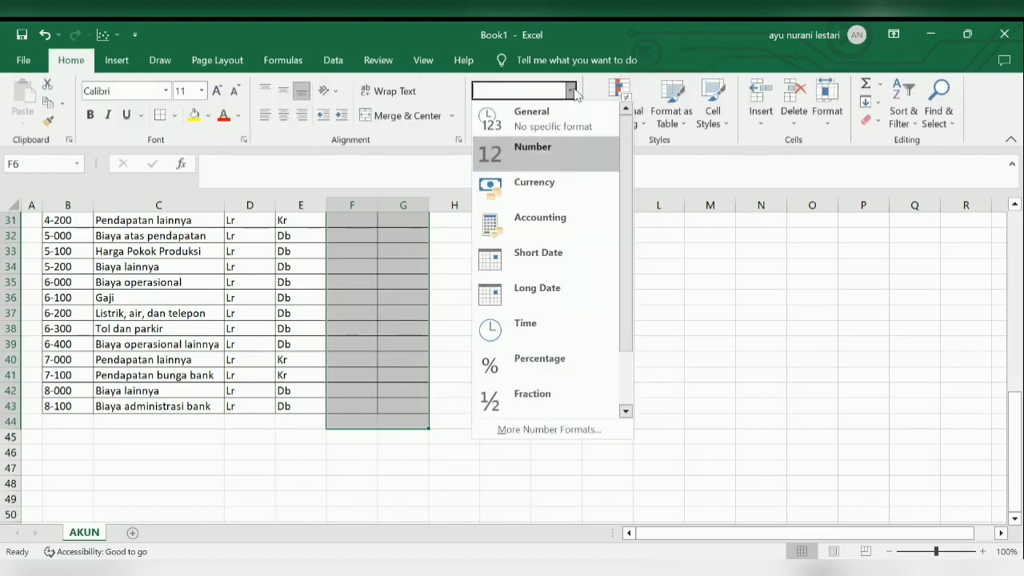
click(553, 224)
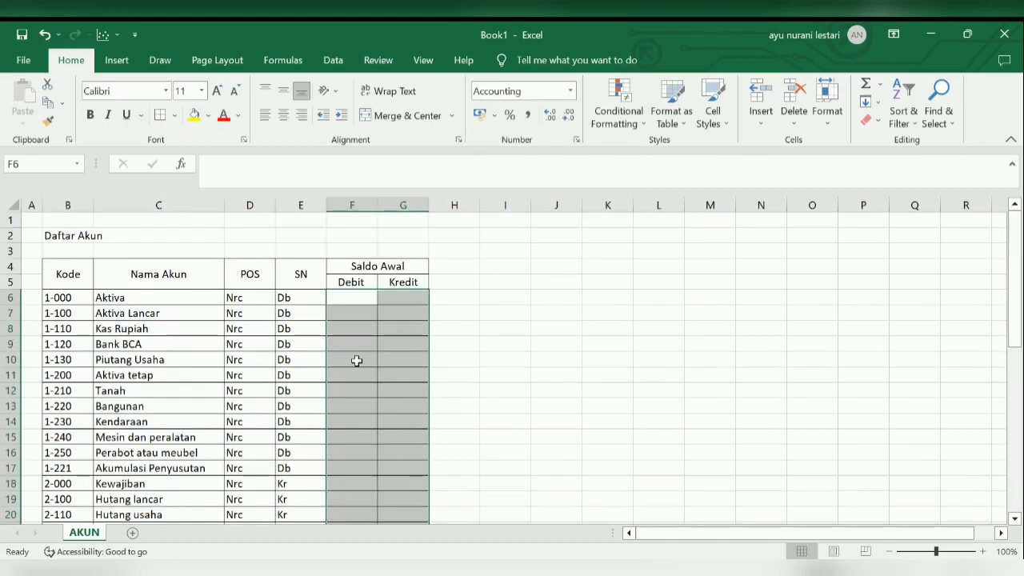
click(357, 361)
click(361, 411)
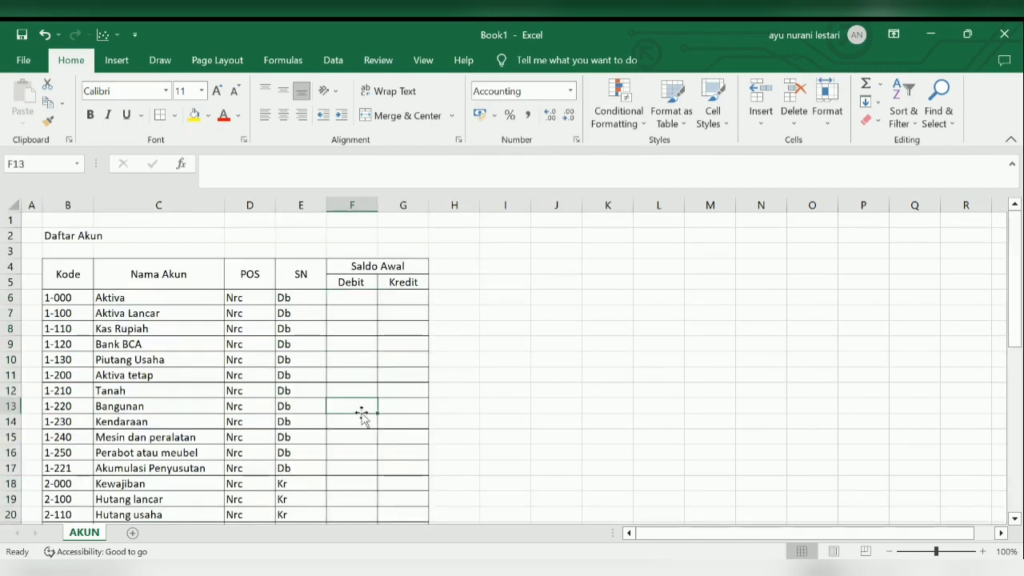
Step: Examine the account rows with their SN values and Debit cells down to the end of the table
key(Down)
key(Down)
key(Down)
key(Down)
key(Down)
key(Down)
key(Down)
key(Down)
key(Down)
key(Down)
key(Down)
key(Down)
key(Down)
key(Down)
key(Down)
key(Down)
key(Down)
key(Down)
key(Down)
key(Down)
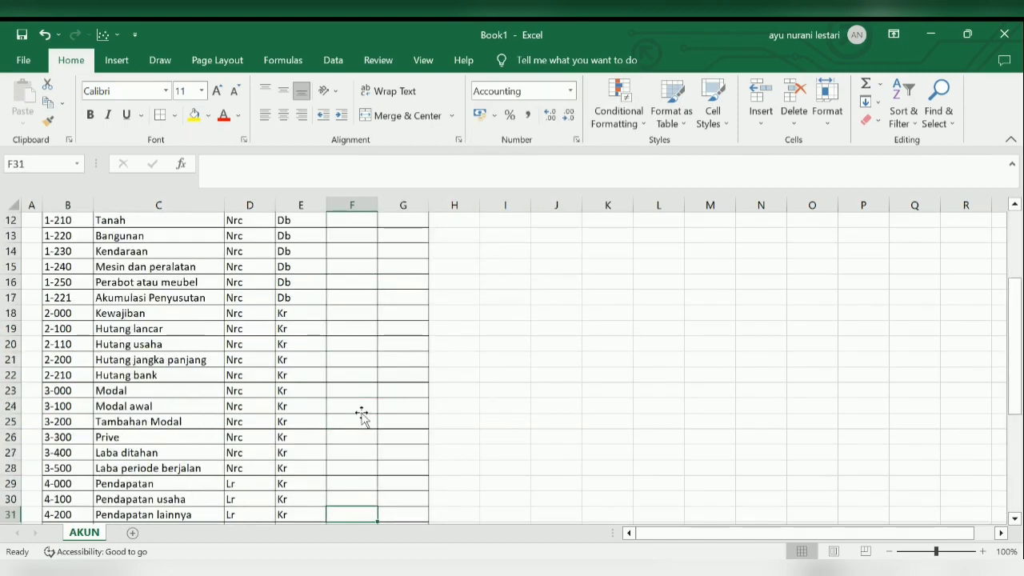
key(Left)
key(Right)
key(Down)
key(Down)
key(Down)
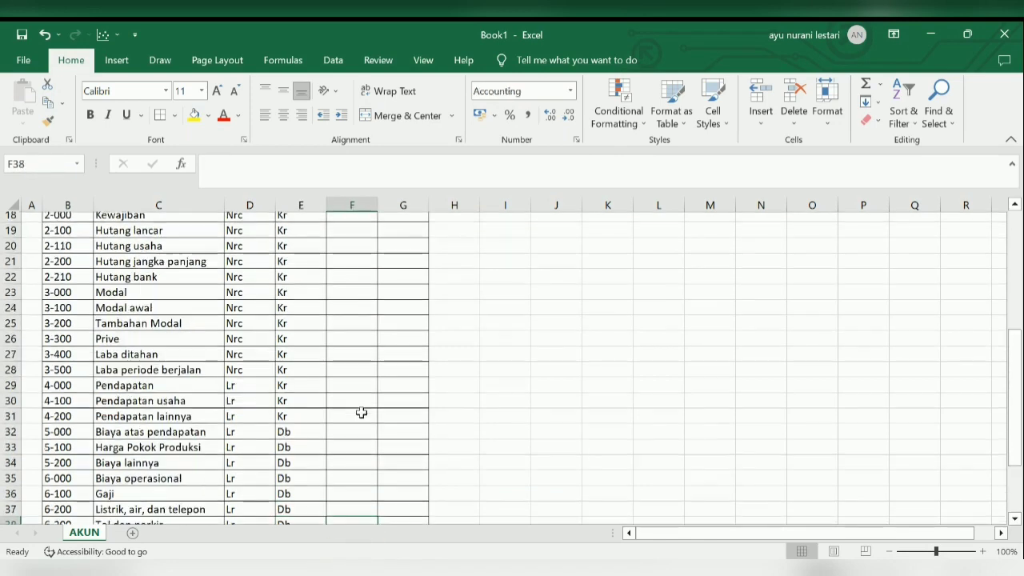
key(Down)
key(Down)
key(Down)
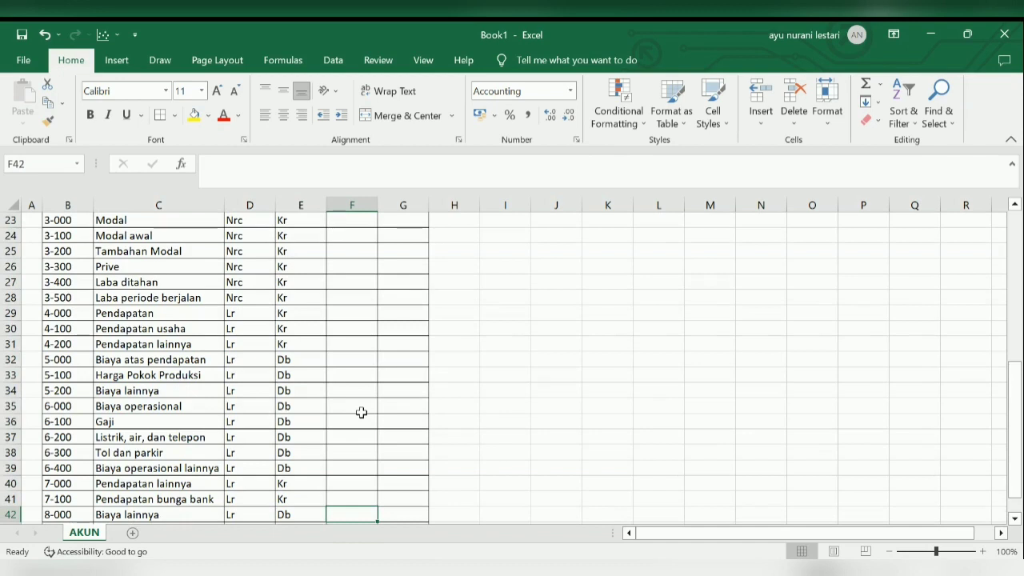
key(Down)
key(Down)
key(Down)
key(Left)
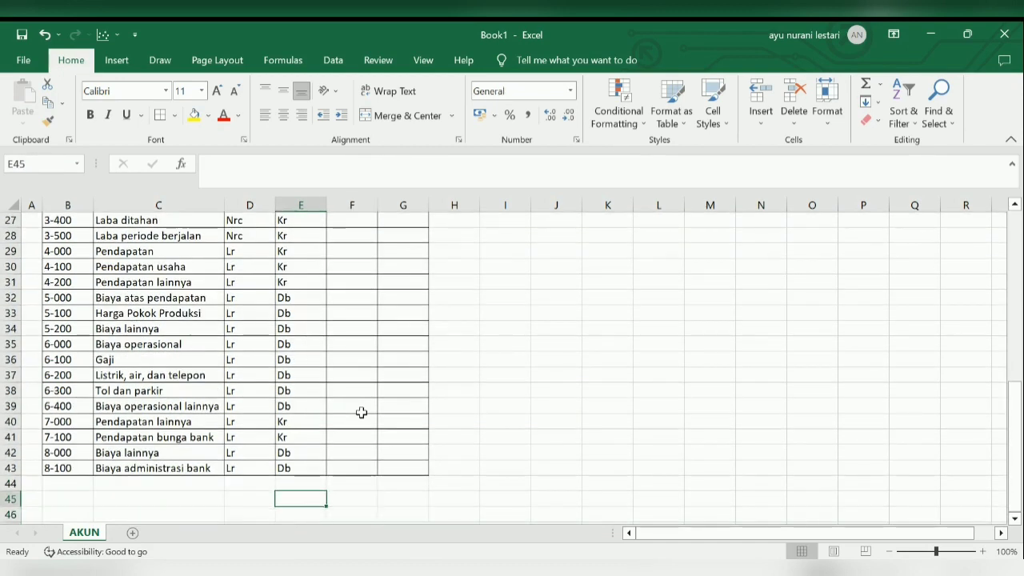
key(Up)
key(Up)
key(Up)
key(Up)
key(Up)
key(Up)
key(Up)
key(Up)
key(Up)
key(Up)
key(Up)
key(Up)
key(Up)
key(Up)
key(Up)
key(Up)
key(Up)
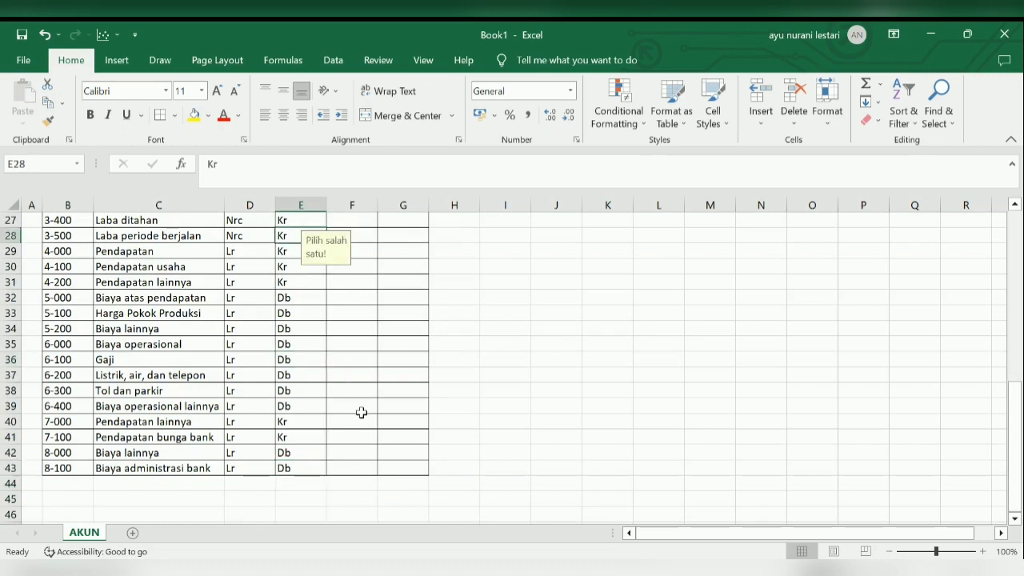
key(Up)
key(Up)
key(Up)
key(Up)
key(Up)
key(Up)
key(Up)
key(Right)
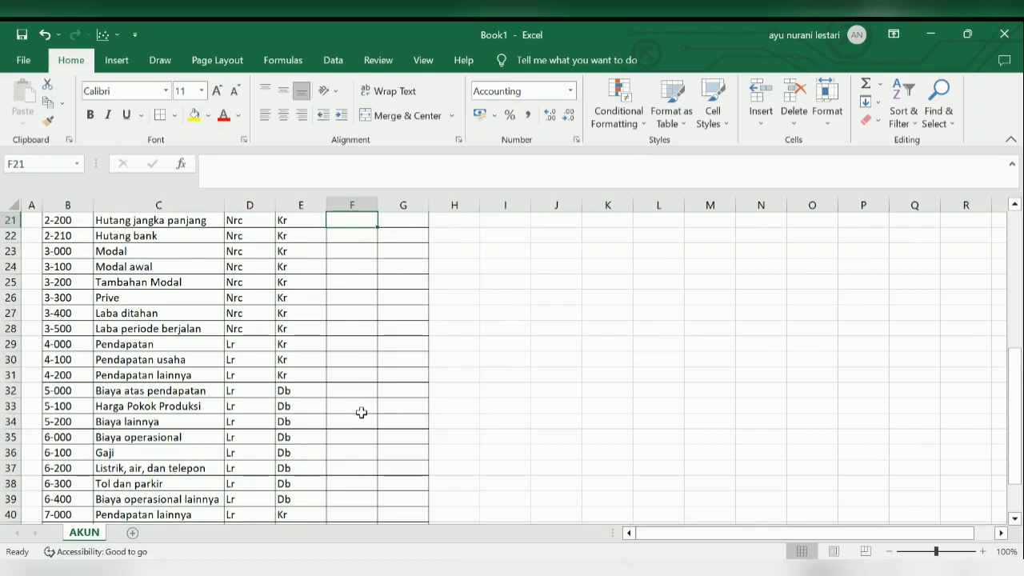
key(Up)
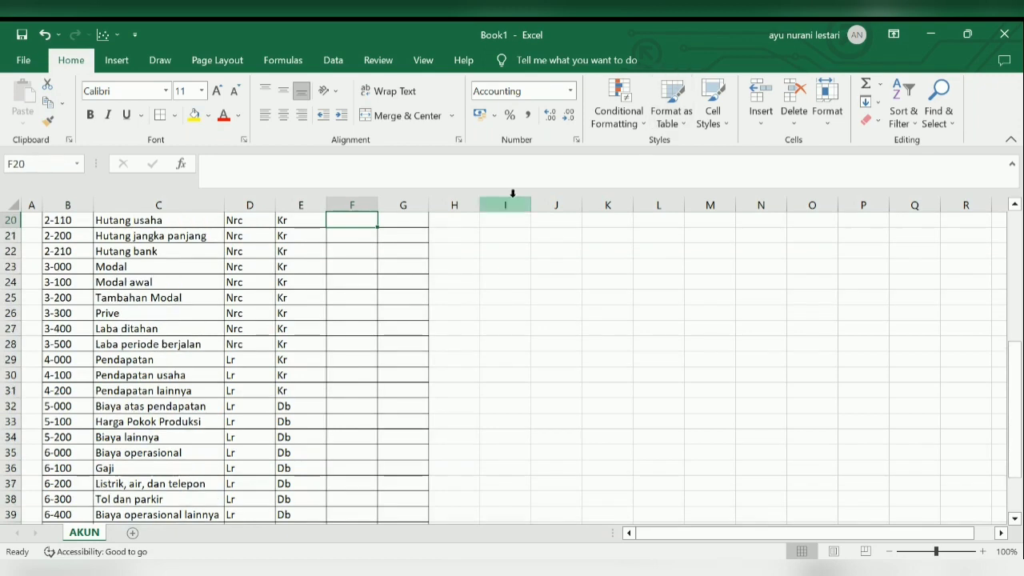
key(Down)
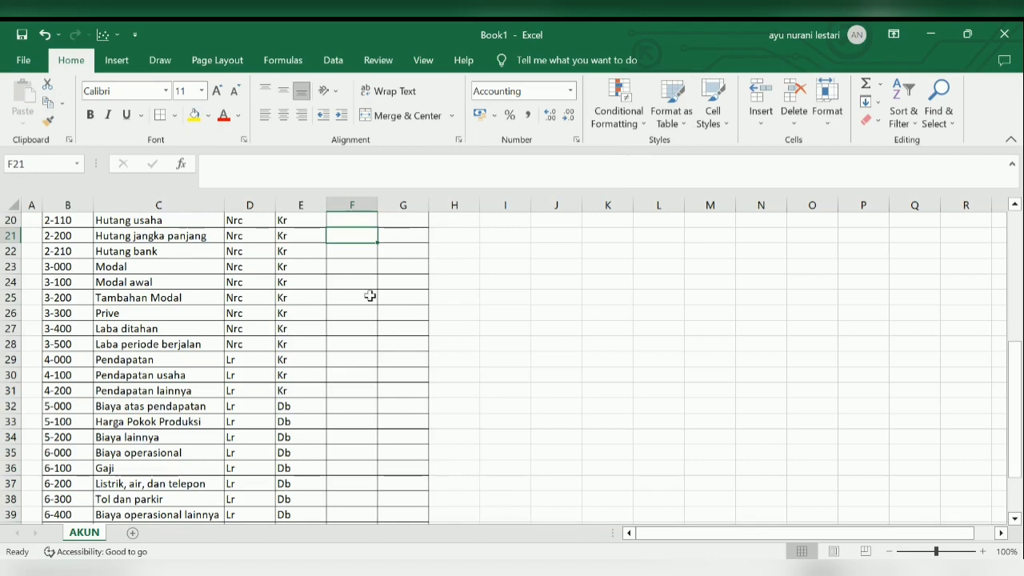
key(Up)
key(Up)
key(Up)
key(Up)
key(Up)
key(Up)
key(Up)
key(Up)
key(Up)
key(Up)
key(Up)
key(Up)
key(Up)
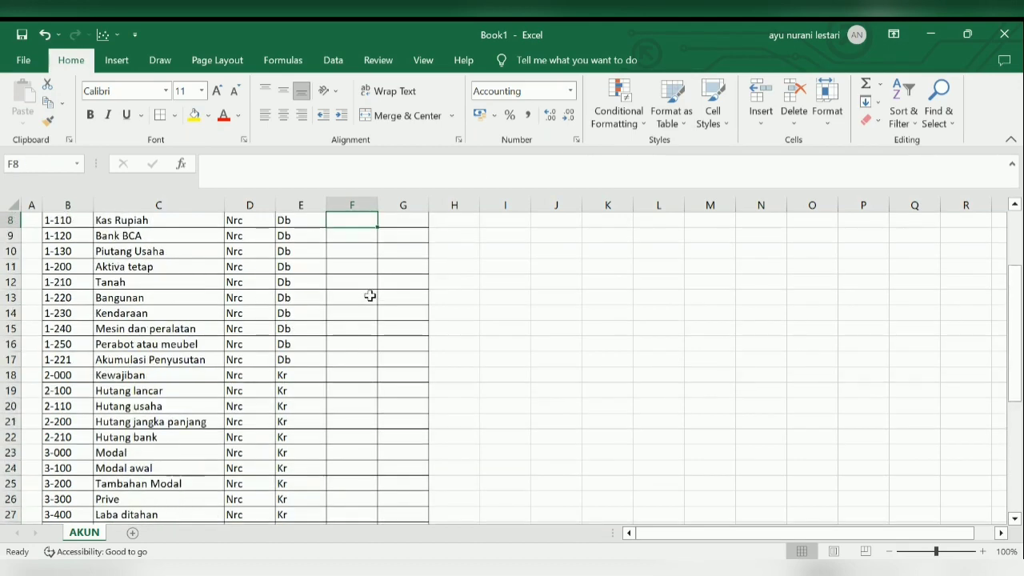
key(Down)
key(Down)
key(Down)
key(Down)
key(Down)
key(Down)
key(Down)
key(Down)
key(Down)
key(Down)
key(Down)
key(Down)
key(Down)
key(Down)
key(Down)
key(Down)
key(Down)
key(Down)
key(Down)
key(Down)
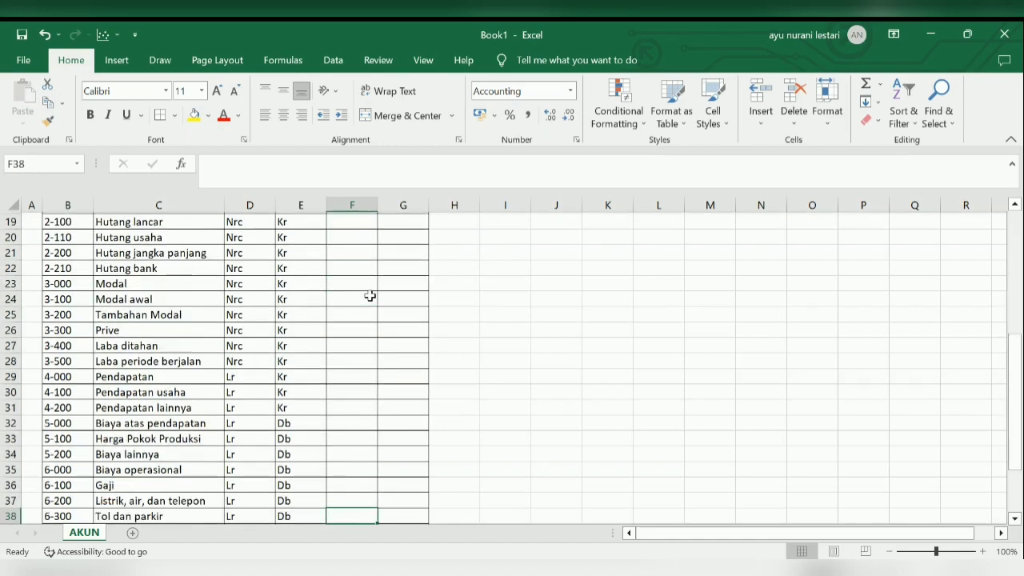
key(Down)
key(Down)
key(Down)
key(Down)
key(Down)
key(Down)
key(Down)
key(Down)
key(Down)
key(Down)
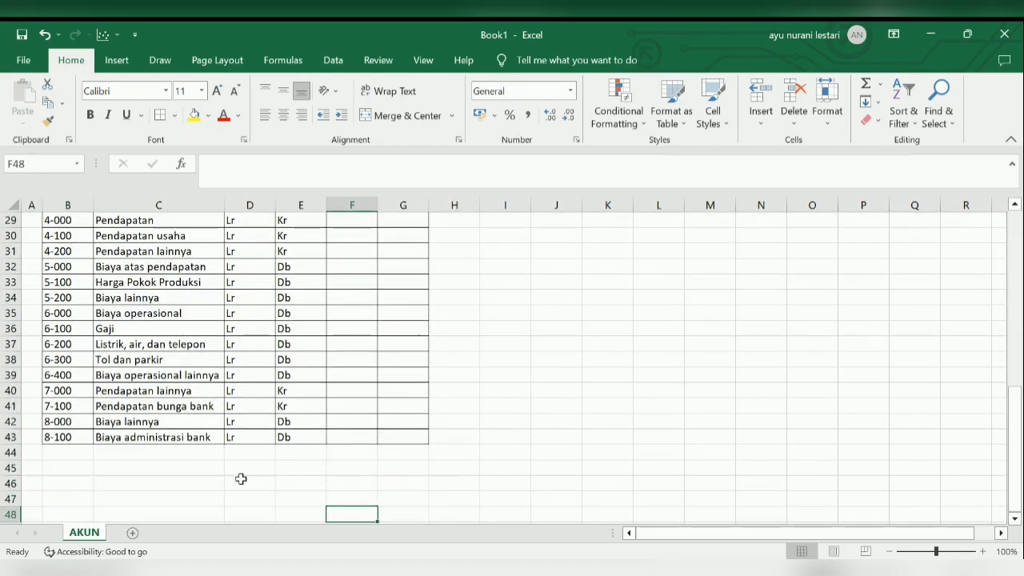
Step: Enter the label Balanced in E44 below the table, and merge and center it across B44:E44
click(287, 449)
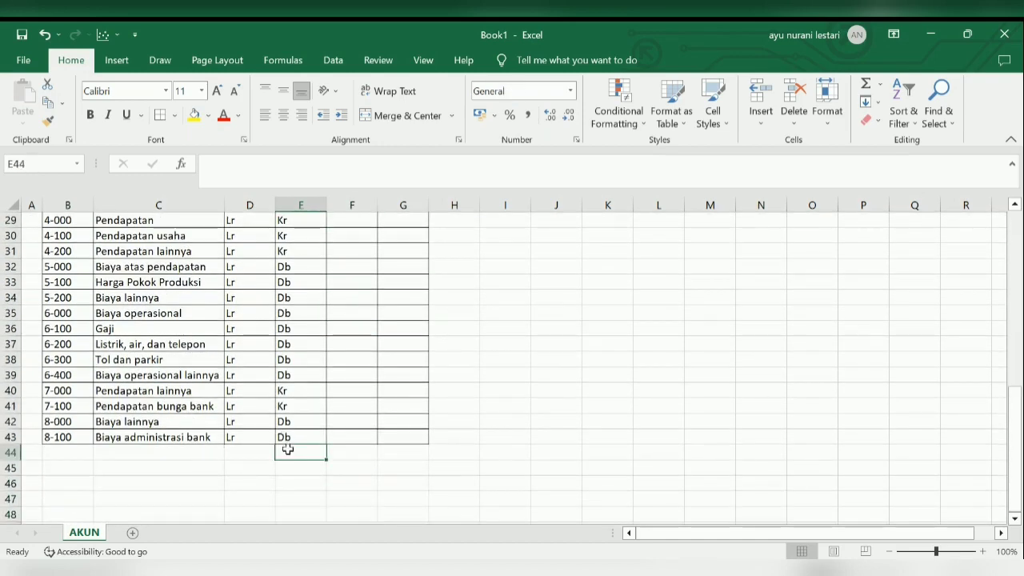
text(Balanced)
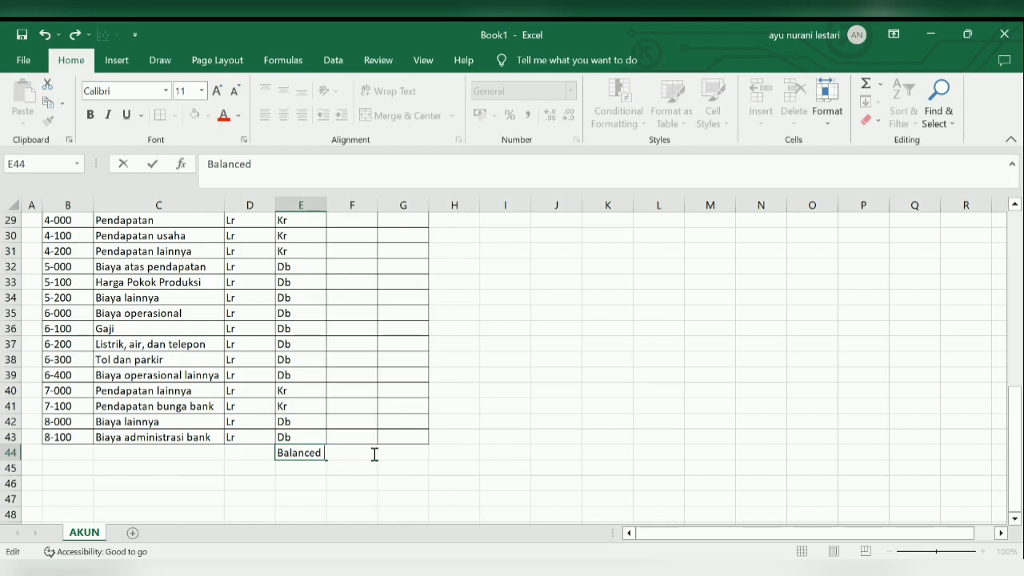
click(444, 452)
drag(296, 453, 80, 453)
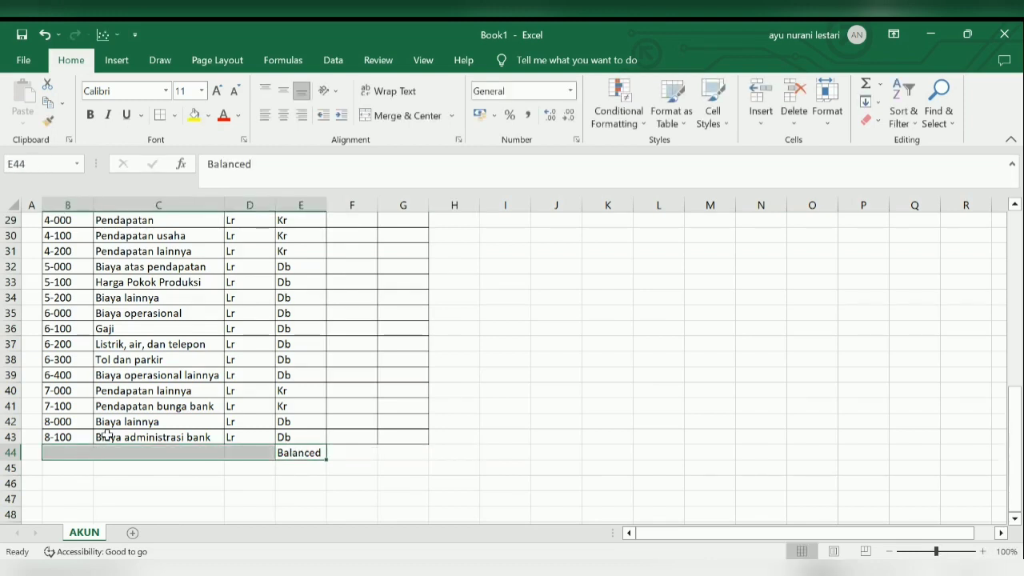
click(373, 120)
Step: Total the Debit column in F44 of the Balanced row with a SUM formula over F6:F43
click(351, 454)
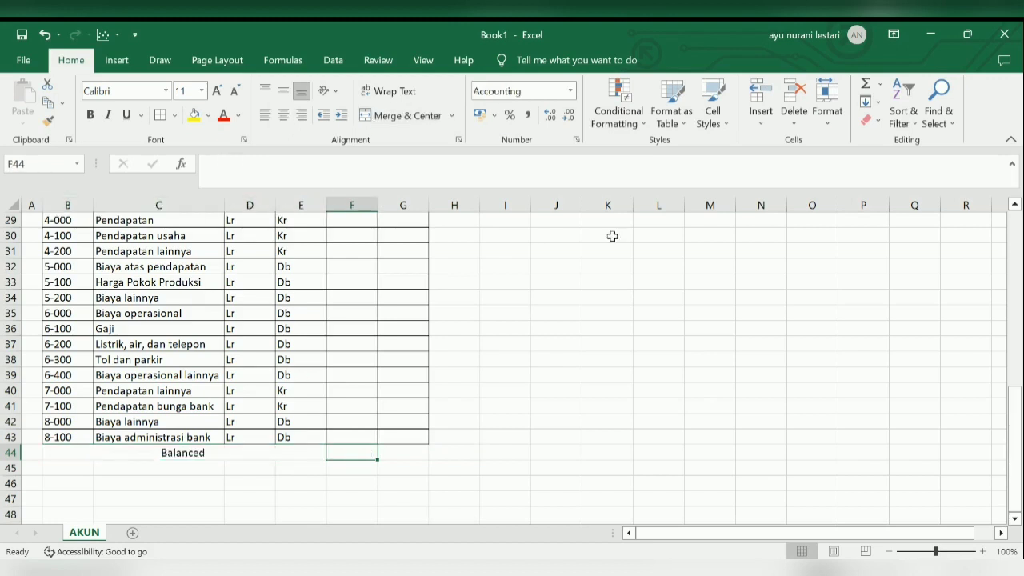
text(=)
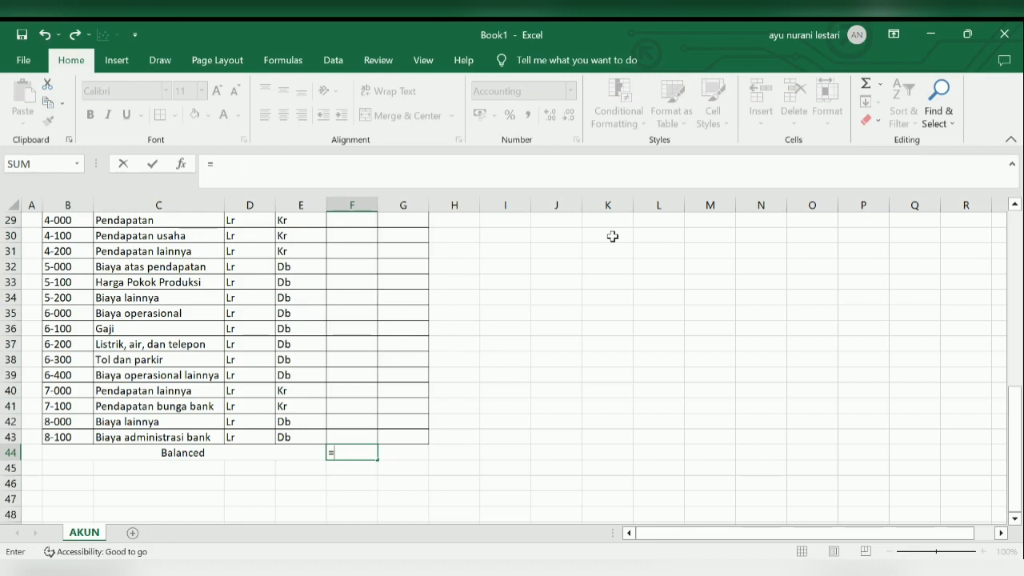
text(sum)
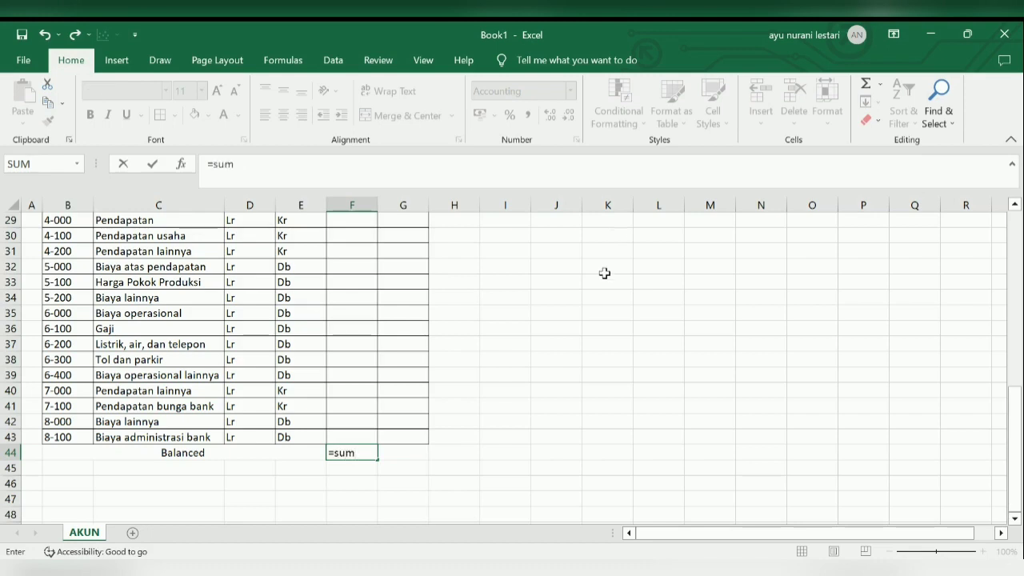
key(Tab)
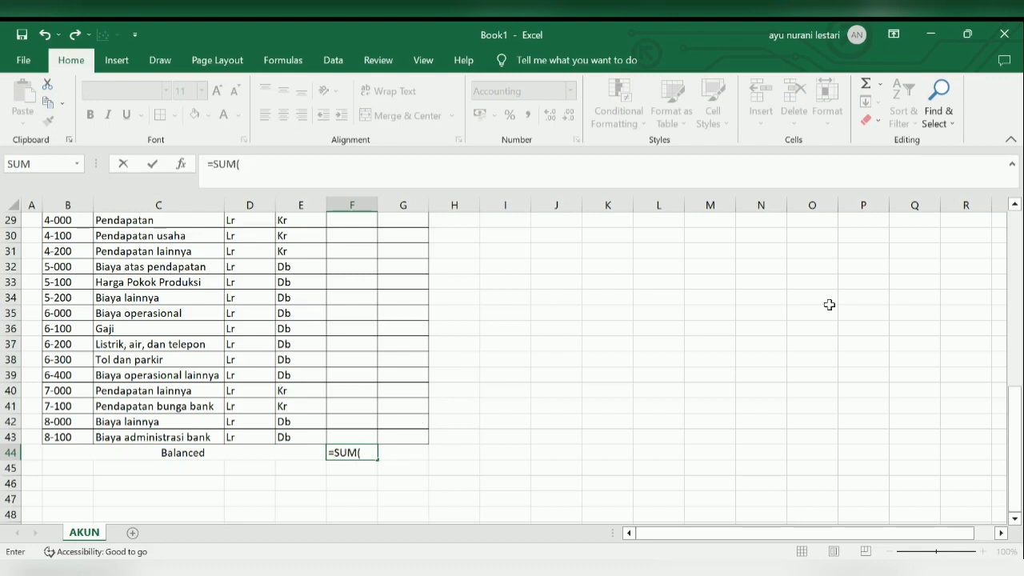
drag(1018, 346, 1014, 276)
drag(348, 295, 352, 483)
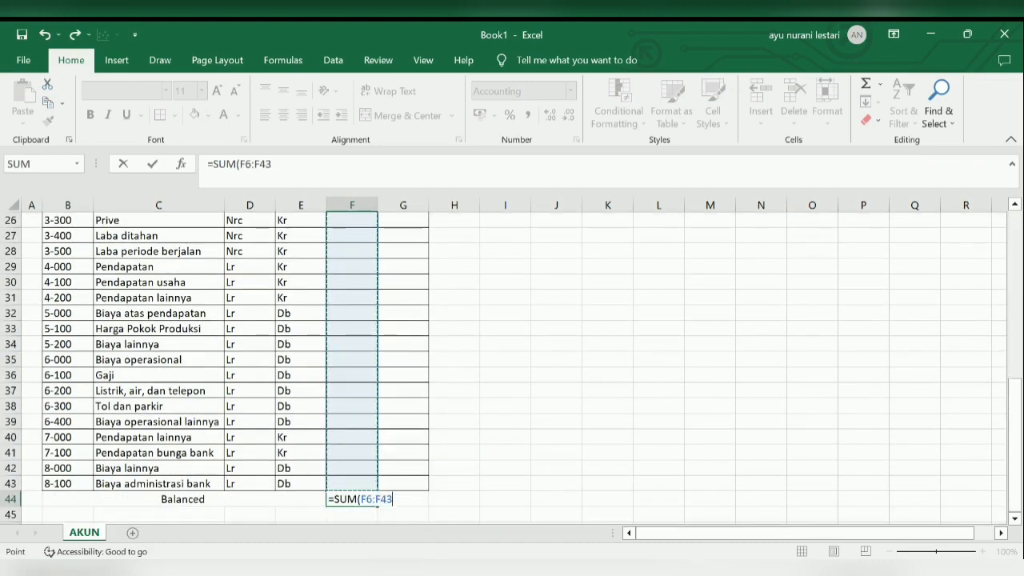
key(Return)
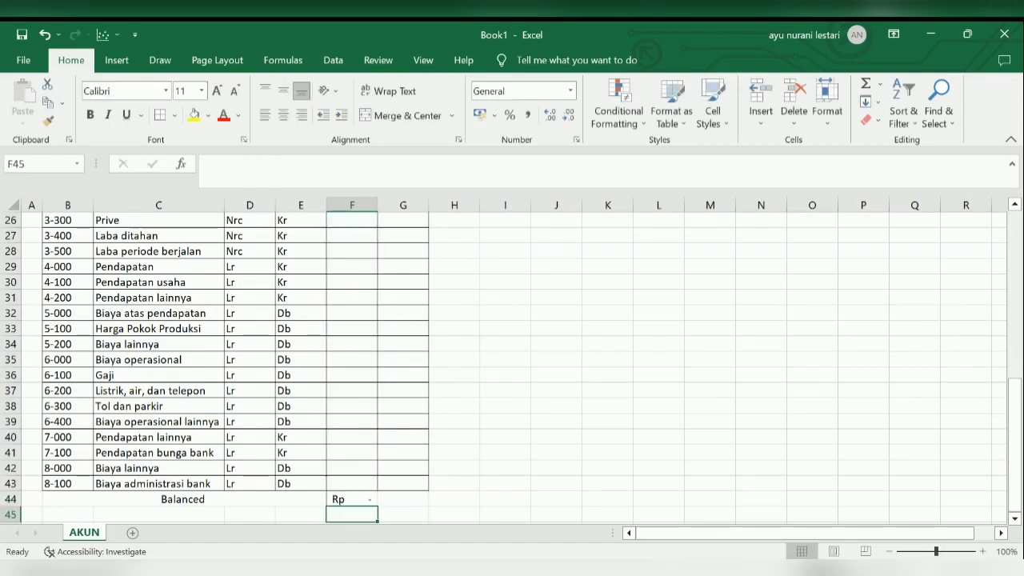
Step: Total the Kredit column in G44 of the Balanced row with a SUM formula over G6:G43
key(Right)
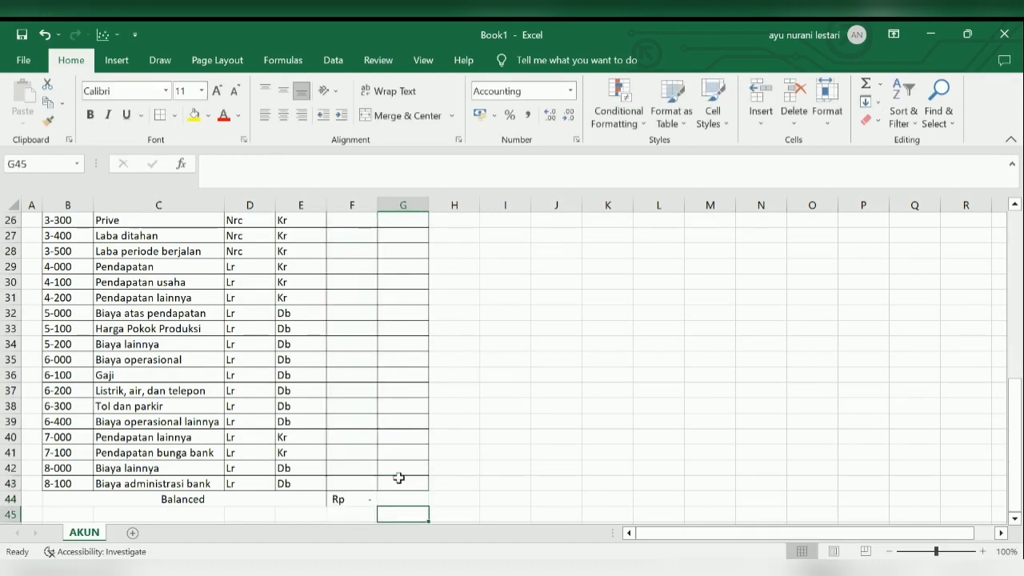
scroll(399, 478, down, 1)
click(398, 477)
text(=)
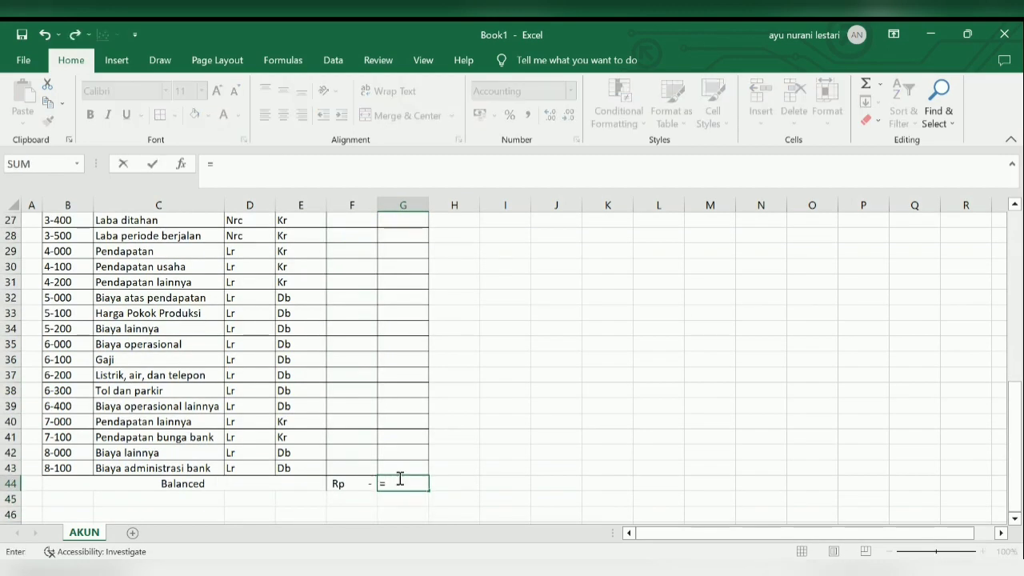
text(sum()
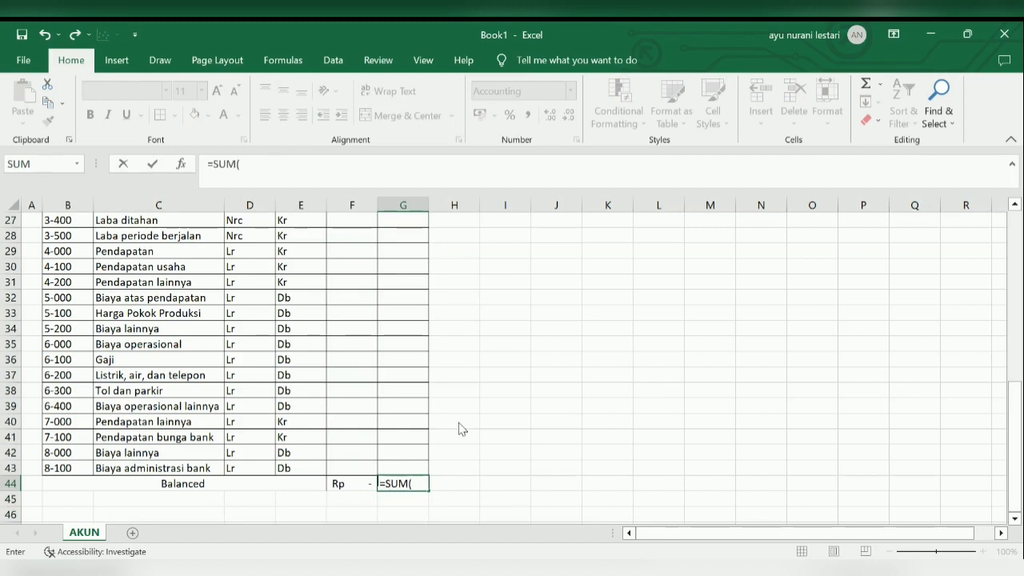
click(400, 302)
key(Up)
key(Up)
key(Up)
key(Up)
key(Up)
key(Up)
key(Up)
key(Up)
key(Up)
key(Up)
key(Up)
key(Up)
key(Up)
key(Up)
key(Up)
key(Up)
key(Up)
key(Up)
key(Up)
key(Up)
key(Up)
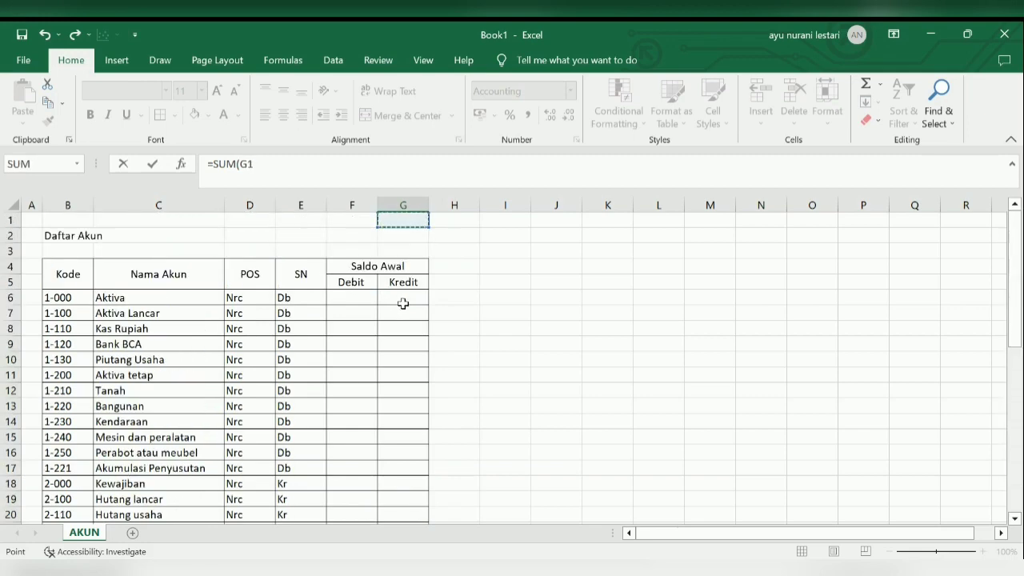
drag(402, 302, 405, 473)
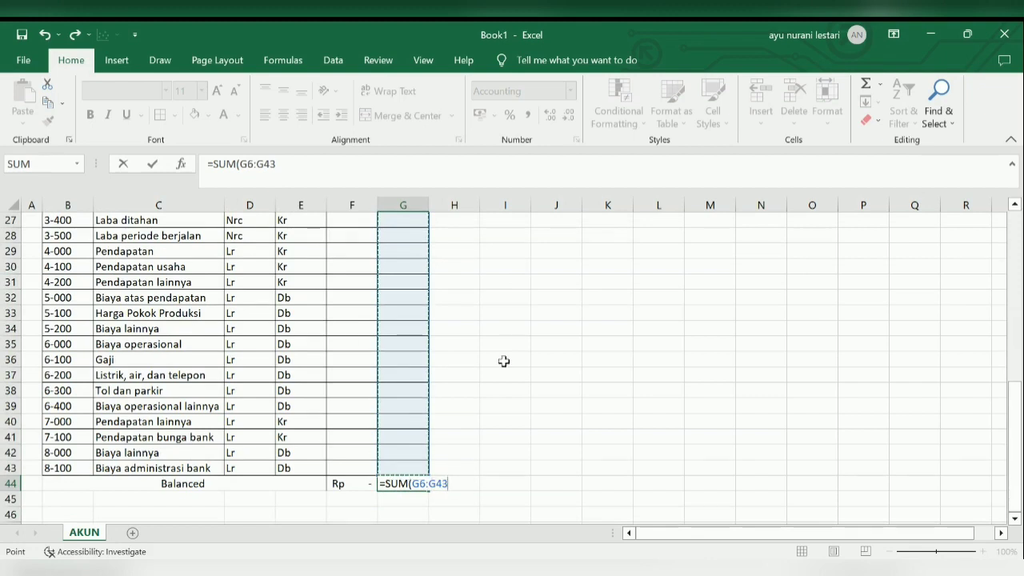
text())
key(Return)
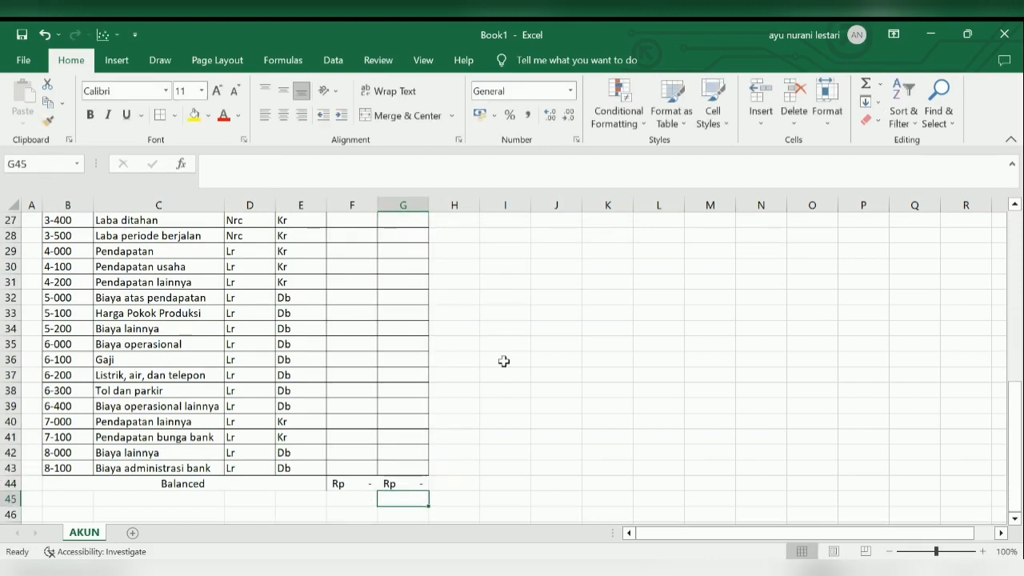
Step: Examine the Debit and Kredit cells of the account rows from Modal down to the Balanced row
click(438, 339)
click(355, 369)
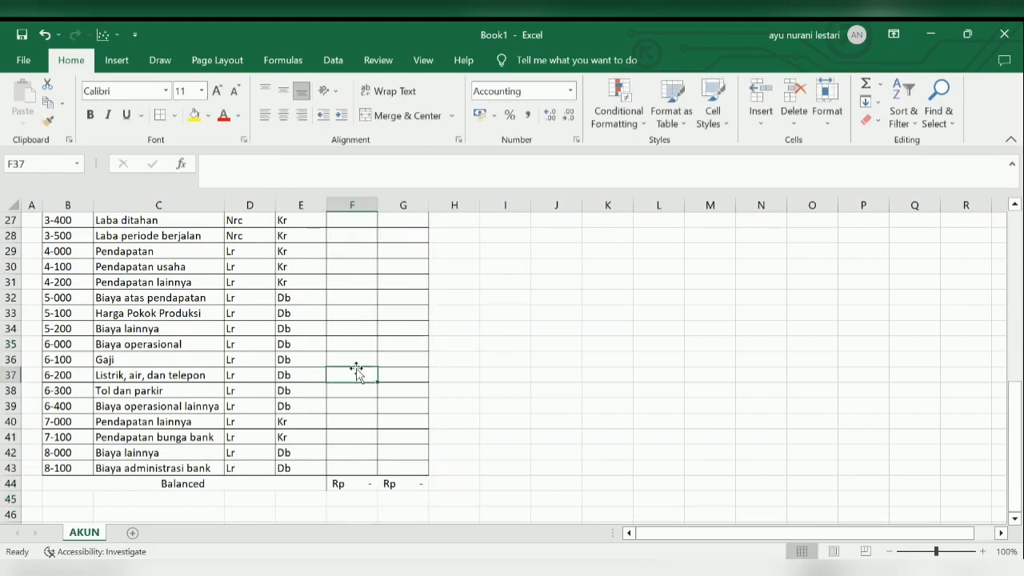
click(363, 292)
key(Up)
key(Up)
key(Up)
key(Up)
key(Up)
key(Up)
key(Up)
key(Up)
key(Up)
key(Up)
key(Up)
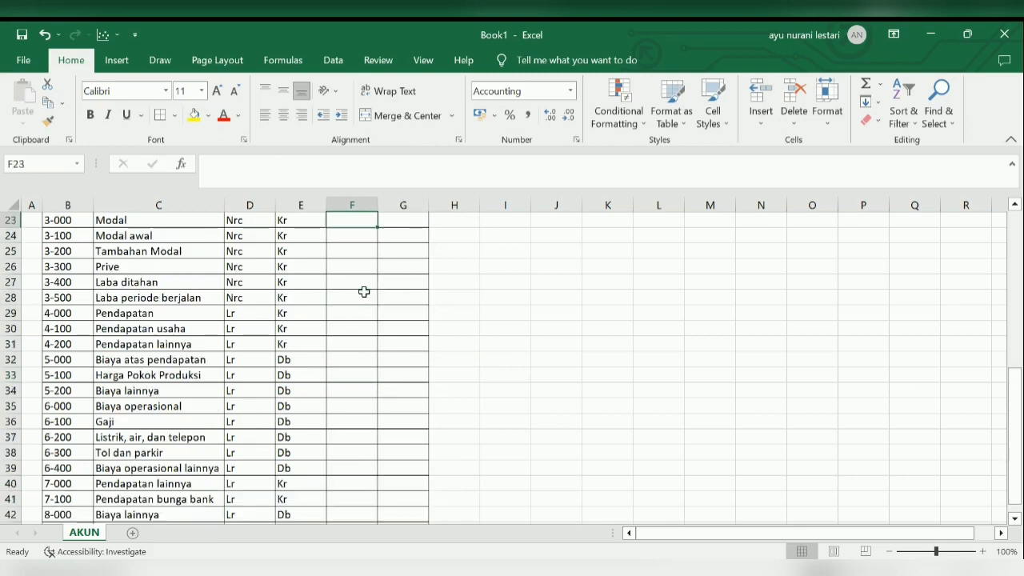
key(Down)
key(Down)
key(Down)
key(Down)
key(Down)
key(Down)
key(Down)
key(Down)
key(Down)
key(Down)
key(Down)
key(Down)
key(Down)
key(Down)
key(Down)
key(Down)
key(Down)
key(Down)
key(Down)
key(Down)
key(Down)
key(Down)
key(Down)
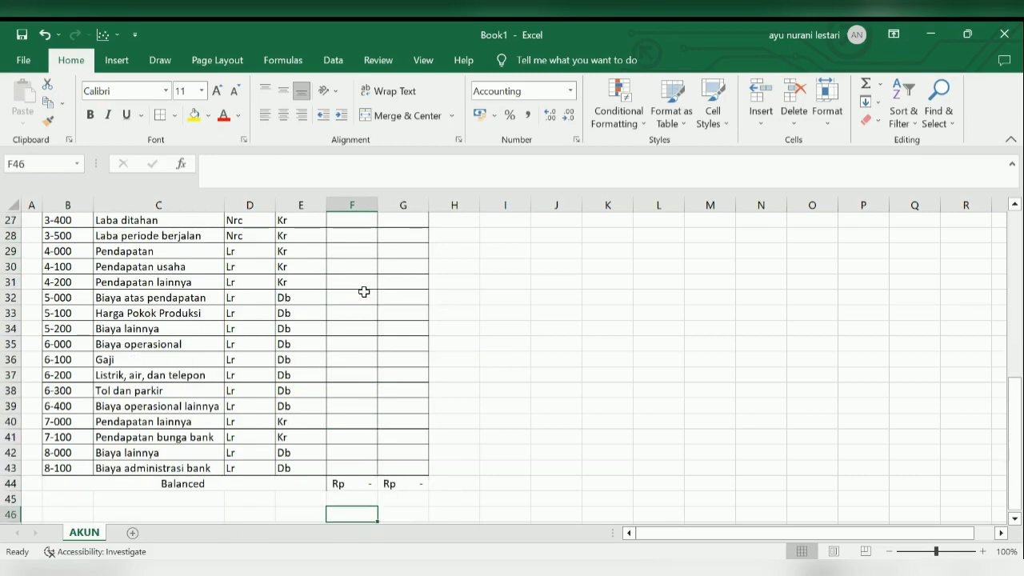
Step: Apply all borders to B43:G44 so the Balanced row is framed like the rest of the table
drag(46, 363, 408, 375)
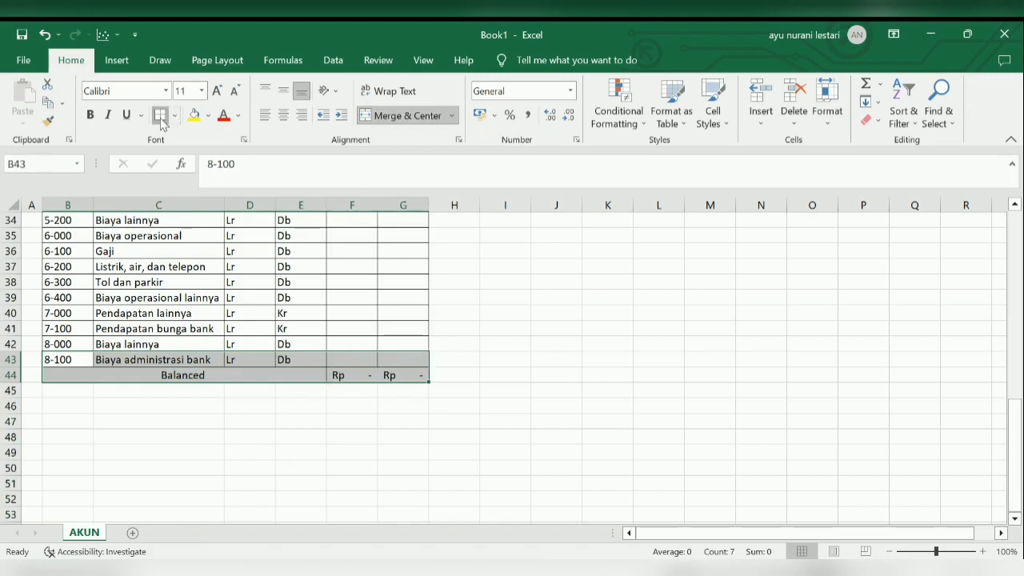
click(300, 297)
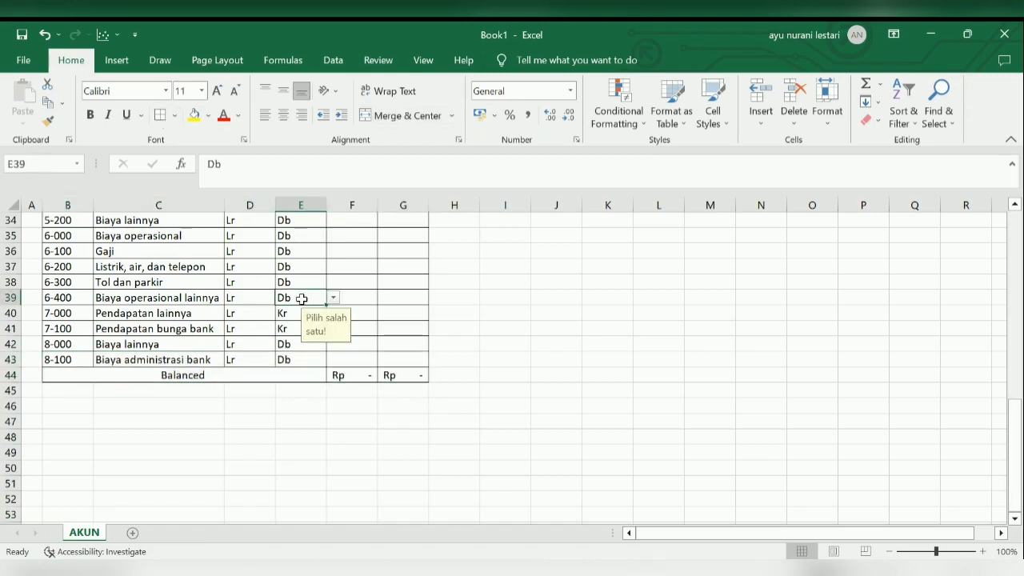
Step: Examine the bordered account table from the Balanced row back up to the Daftar Akun title
click(369, 236)
key(Up)
key(Up)
key(Up)
key(Up)
key(Up)
key(Up)
key(Up)
key(Up)
key(Up)
key(Up)
key(Up)
key(Up)
key(Up)
key(Up)
key(Up)
key(Up)
key(Up)
key(Up)
key(Up)
key(Up)
key(Up)
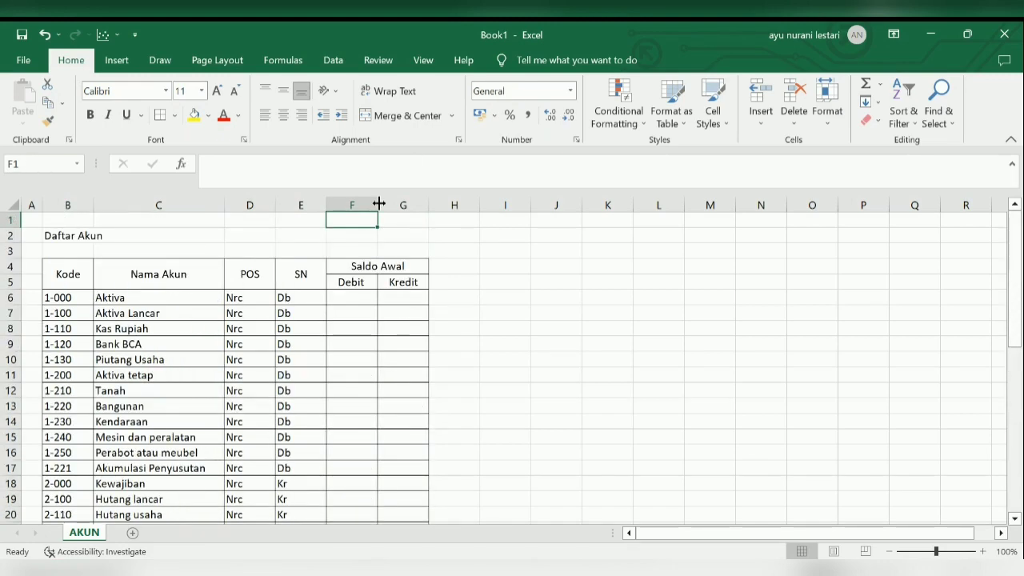
Step: Widen the Debit and Kredit columns and fill the table header B4:G5 with a light theme blue
drag(377, 206, 467, 209)
drag(64, 277, 404, 284)
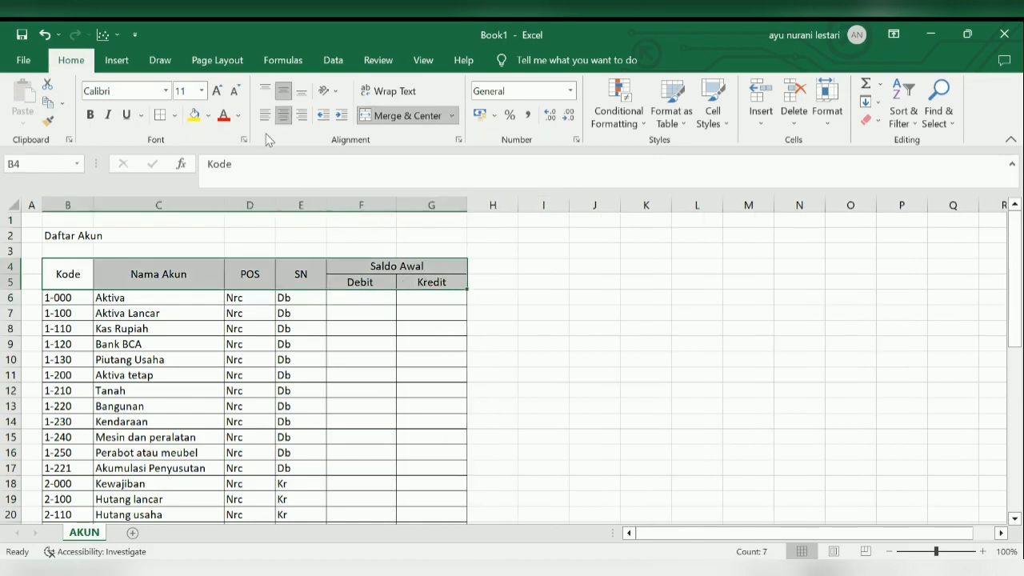
click(209, 117)
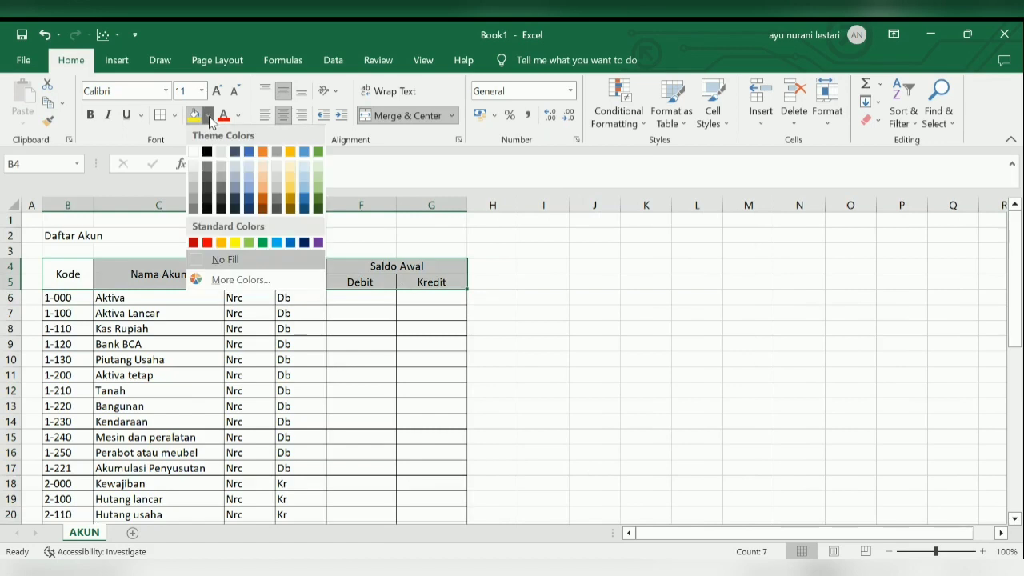
click(249, 183)
Step: Merge and center the title "Daftar Akun" across B2:G2 and make it bold
drag(83, 235, 427, 235)
click(404, 115)
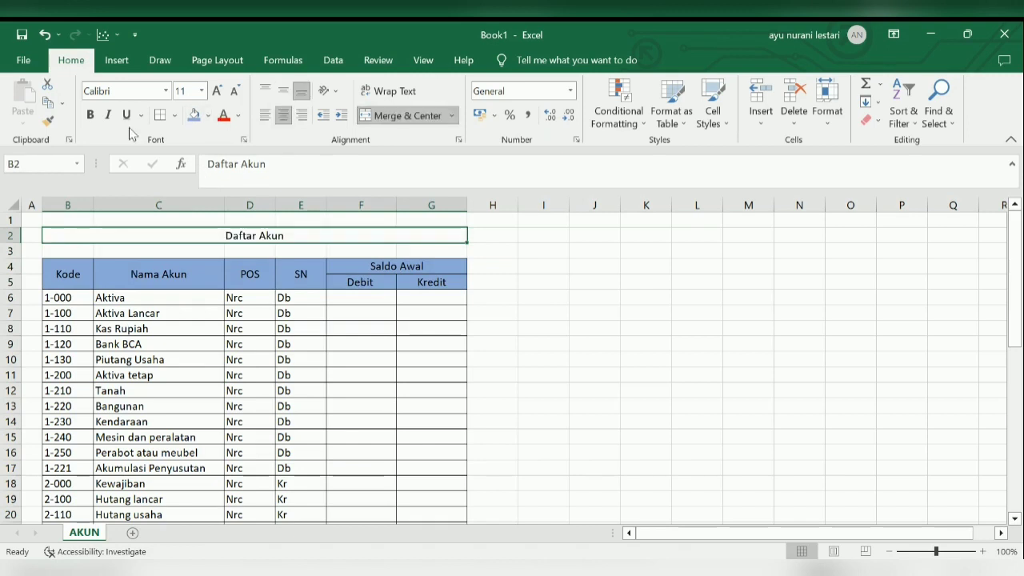
click(90, 114)
click(231, 327)
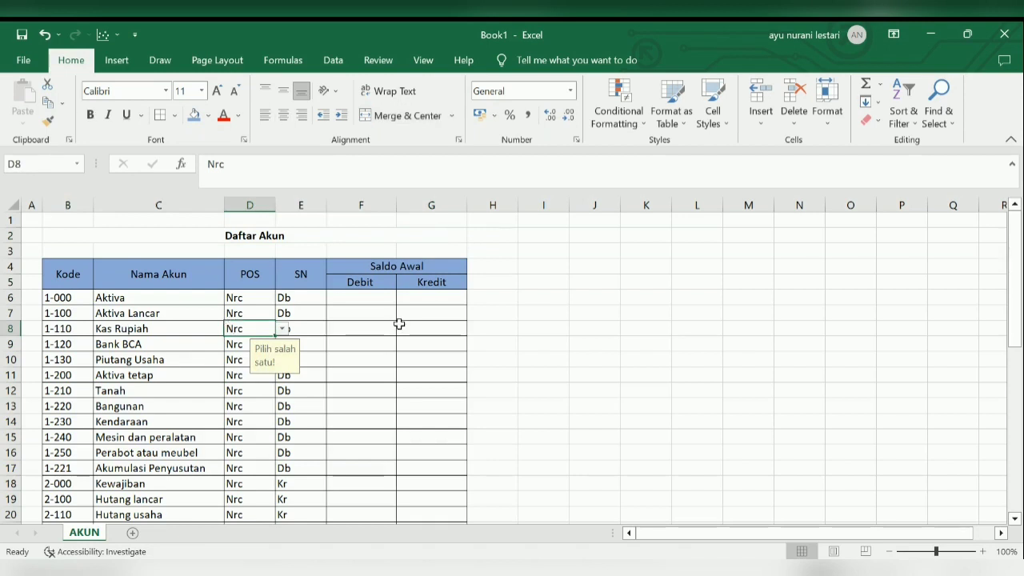
click(429, 338)
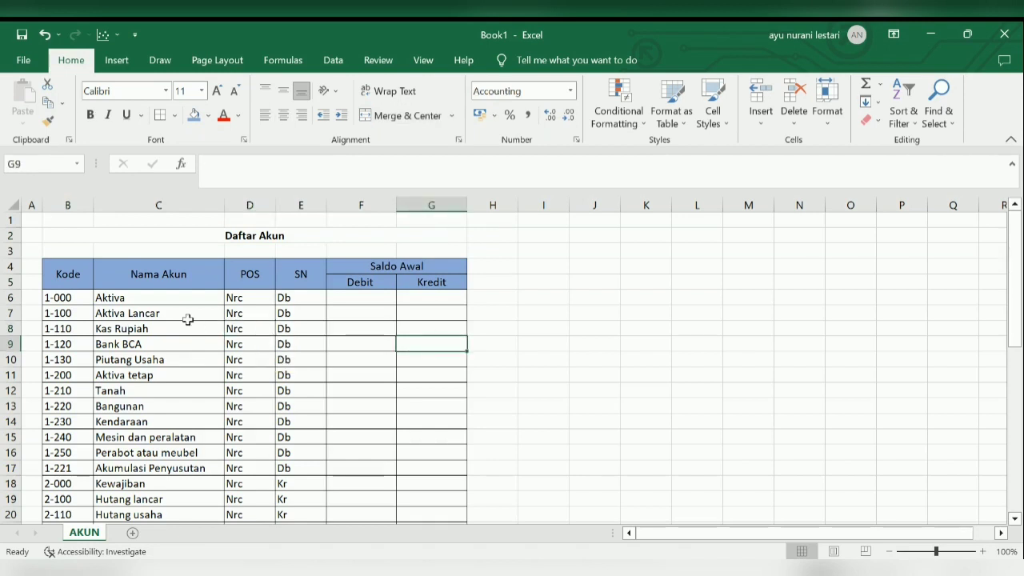
Step: Define the name T_Akun for columns B through G of the account list
click(101, 283)
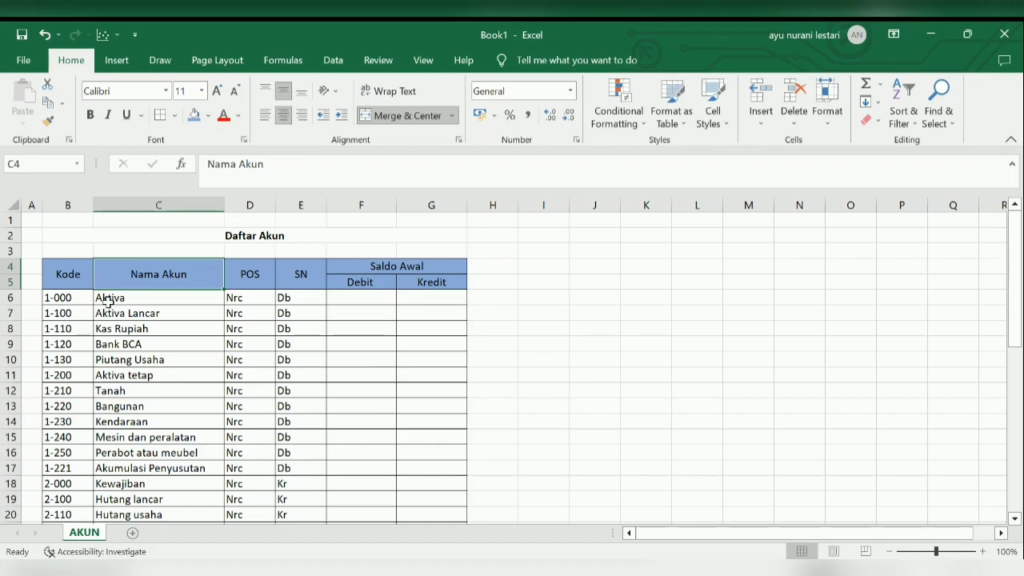
click(62, 276)
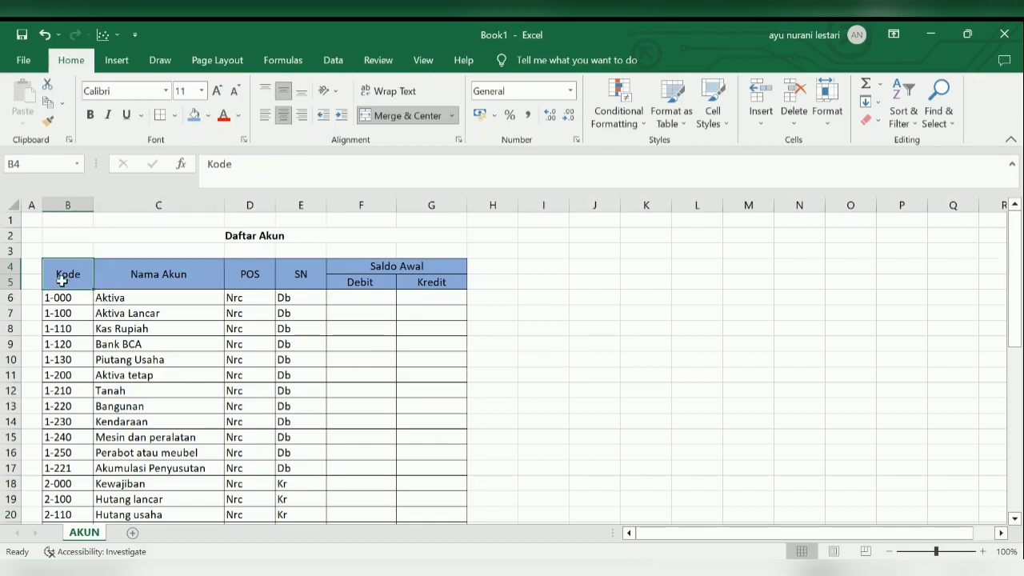
click(64, 207)
drag(64, 206, 430, 215)
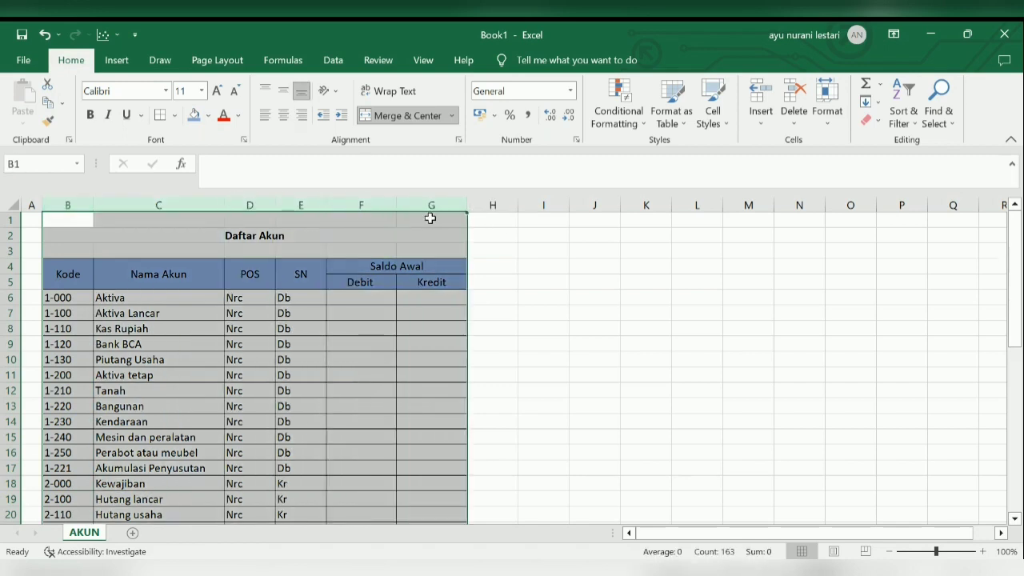
click(34, 163)
text(T_Akun)
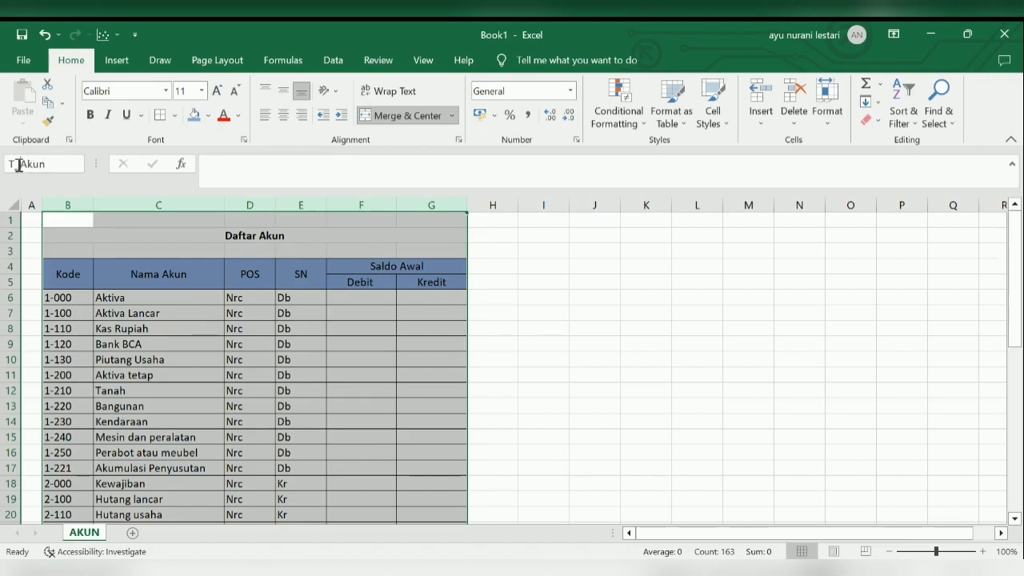
click(51, 165)
click(99, 296)
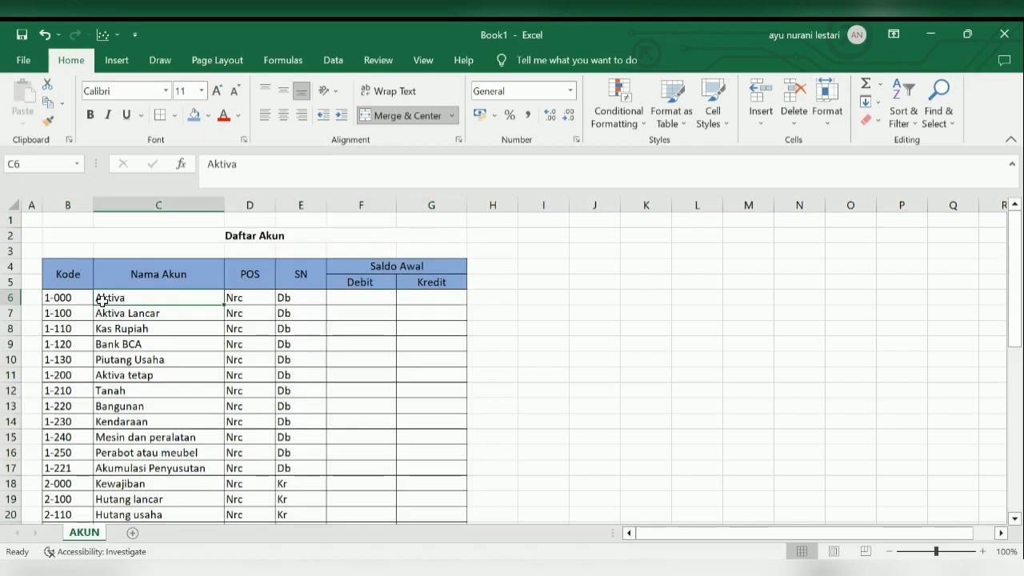
Step: Define the name KodeAkun for column B, which holds the account codes
click(70, 198)
click(39, 164)
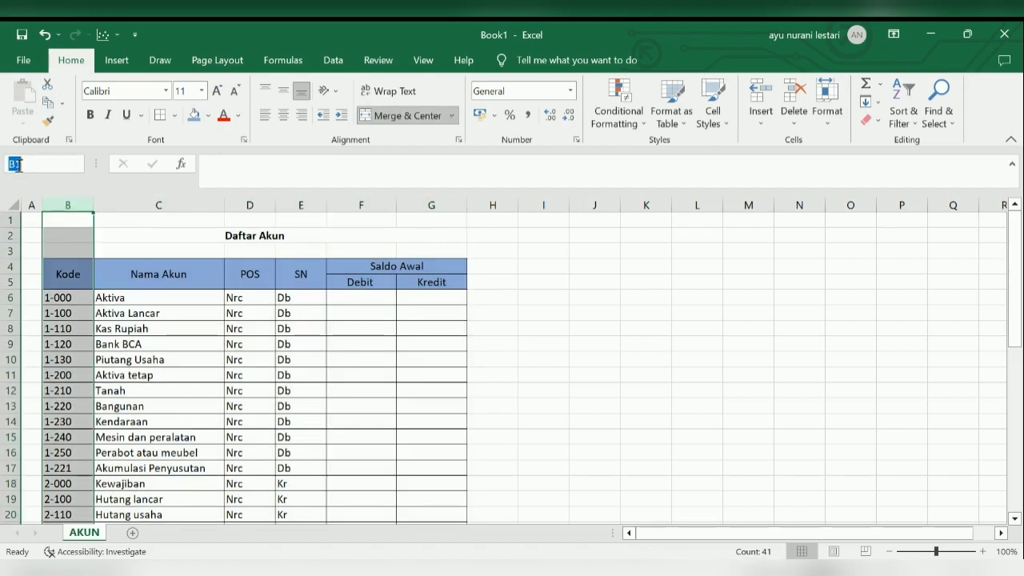
click(119, 277)
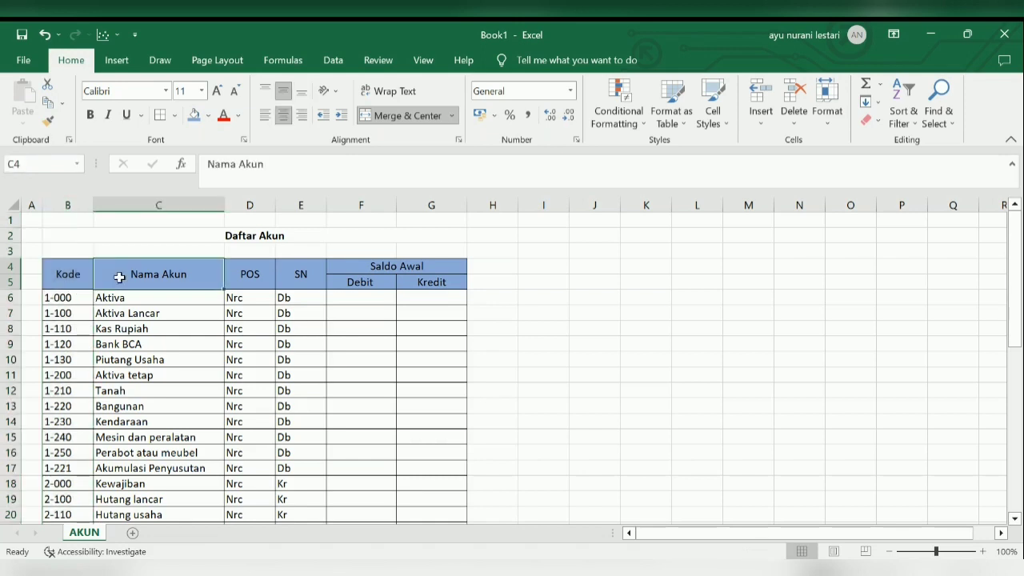
click(71, 225)
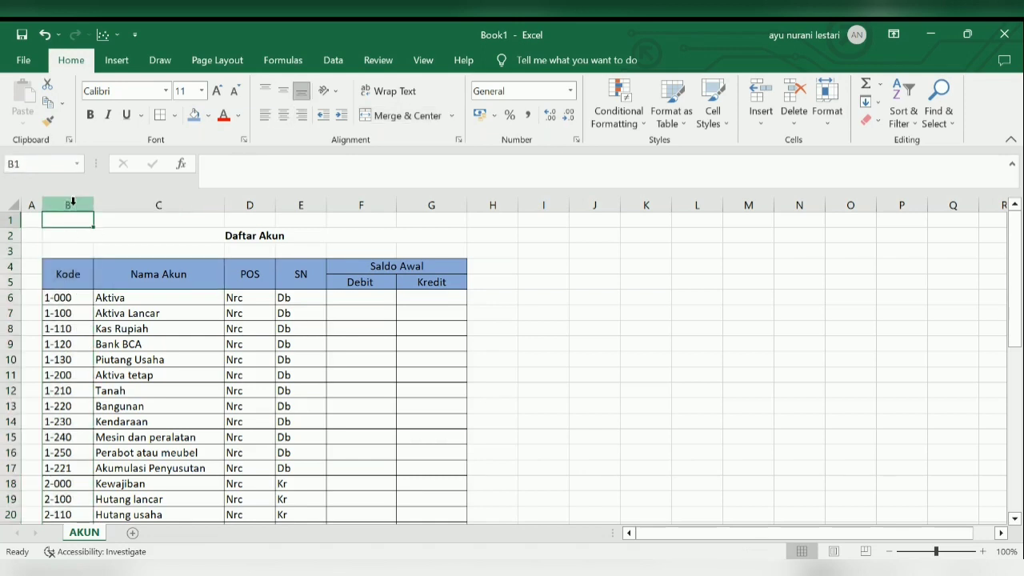
click(68, 205)
click(37, 165)
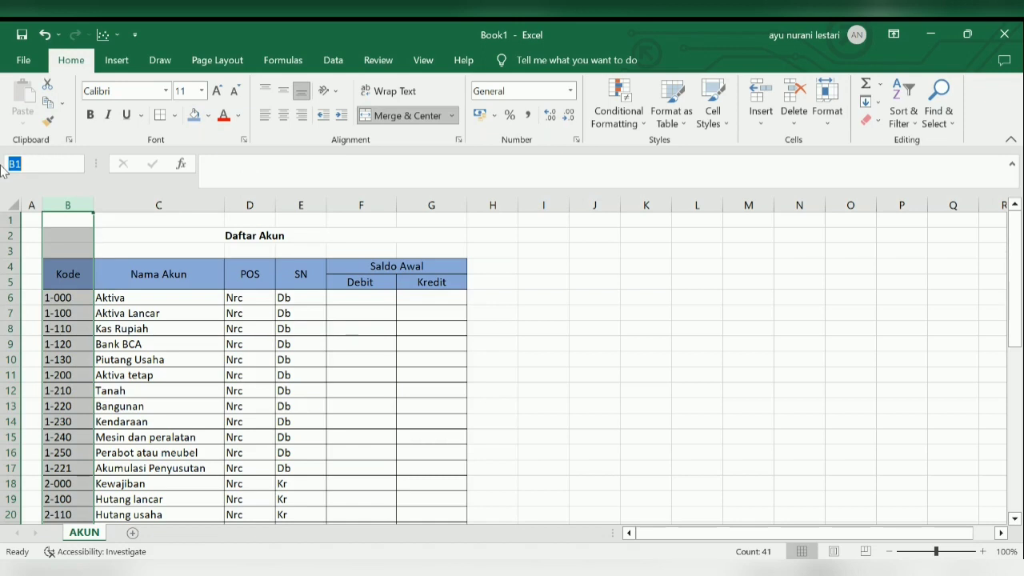
text(KodeAkun)
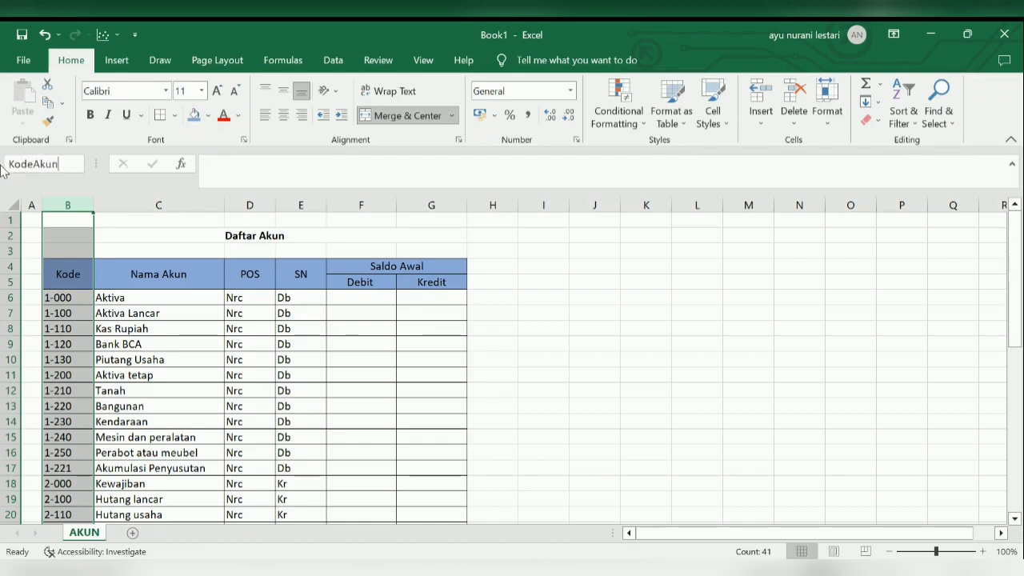
key(Return)
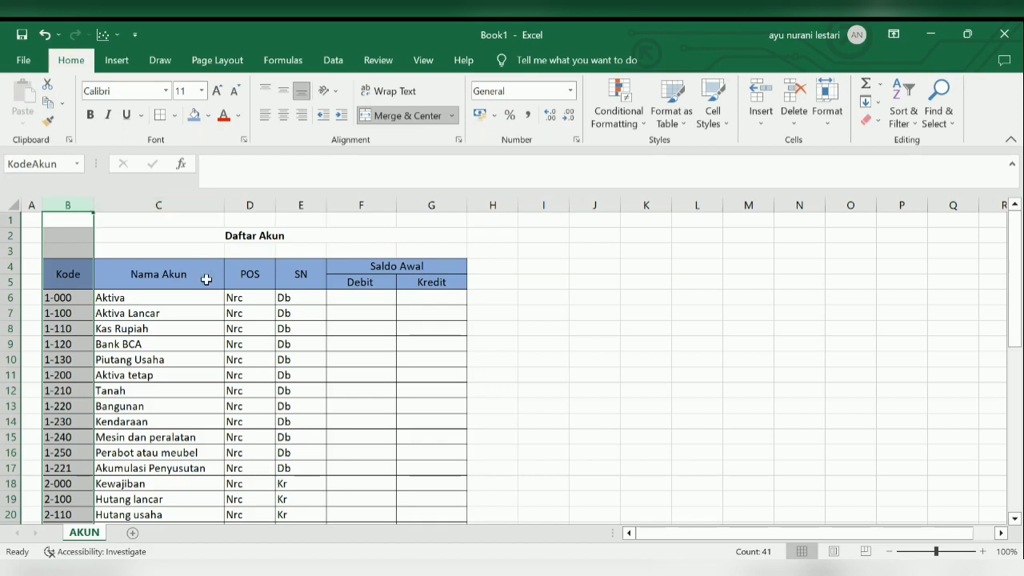
Step: Review the whole account list down to the Balanced row and return to the start of the sheet
click(205, 279)
click(492, 359)
key(Return)
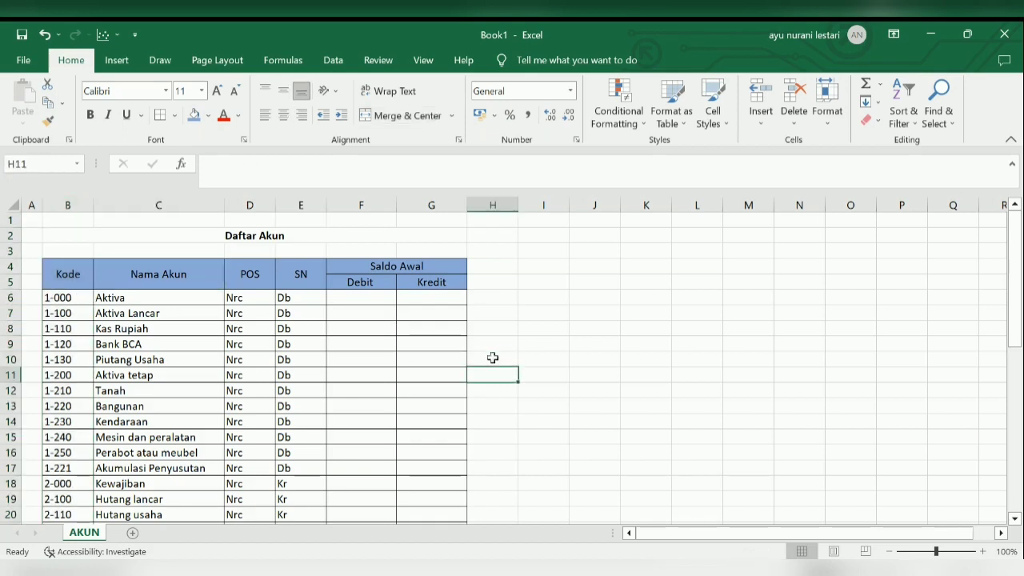
key(Down)
key(Down)
key(Down)
key(Down)
key(Down)
key(Down)
key(Down)
key(Down)
key(Down)
key(Down)
key(Down)
key(Down)
key(Down)
key(Down)
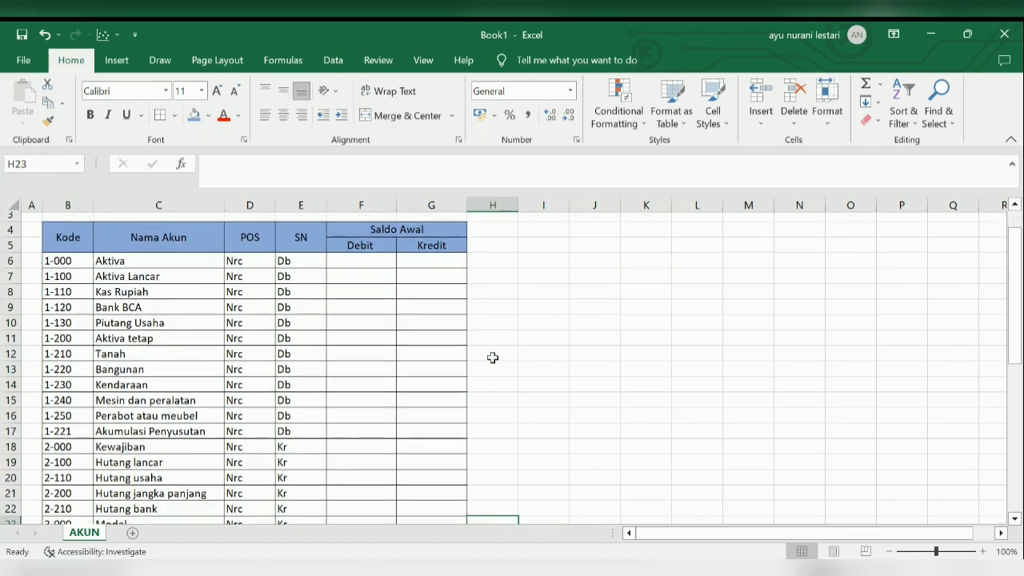
key(Down)
key(Down)
key(Down)
key(Down)
key(Down)
key(Down)
key(Down)
key(Down)
key(Down)
key(Down)
key(Down)
key(Down)
key(Down)
key(Down)
key(Down)
key(Down)
key(Down)
key(Down)
key(Down)
key(Down)
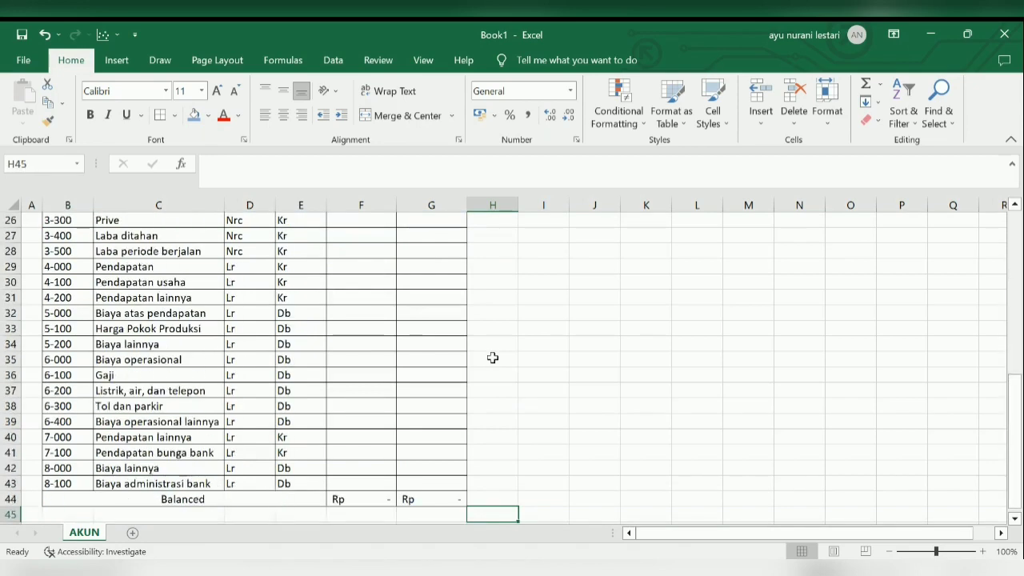
key(Up)
key(Up)
key(Up)
key(Up)
key(Up)
key(Up)
key(Up)
key(Up)
key(Up)
key(Up)
key(Up)
key(Up)
key(Up)
key(Up)
key(Up)
key(Up)
key(Up)
key(Up)
key(Up)
key(Up)
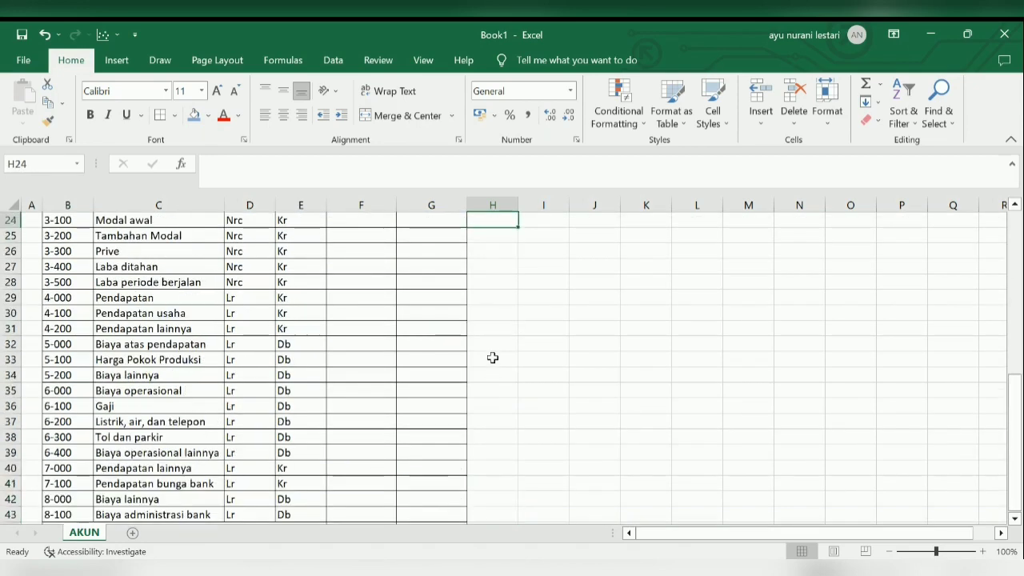
key(Up)
key(Up)
key(Up)
key(Up)
key(Up)
key(Up)
key(Up)
key(Up)
key(Up)
key(Up)
key(Up)
key(Up)
key(Up)
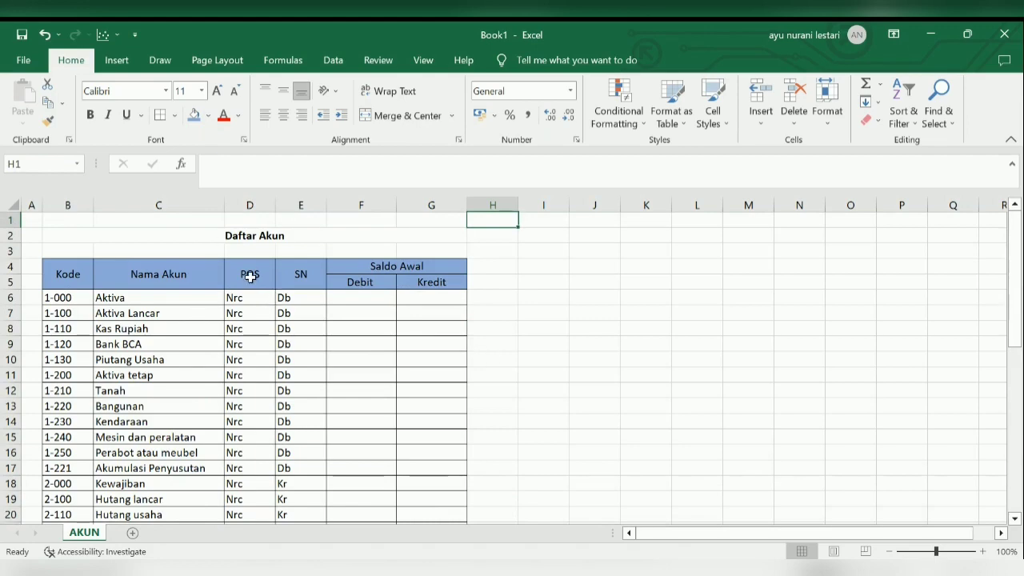
Step: Center the contents of the POS and SN columns horizontally, from the headers to row 43
drag(251, 276, 310, 488)
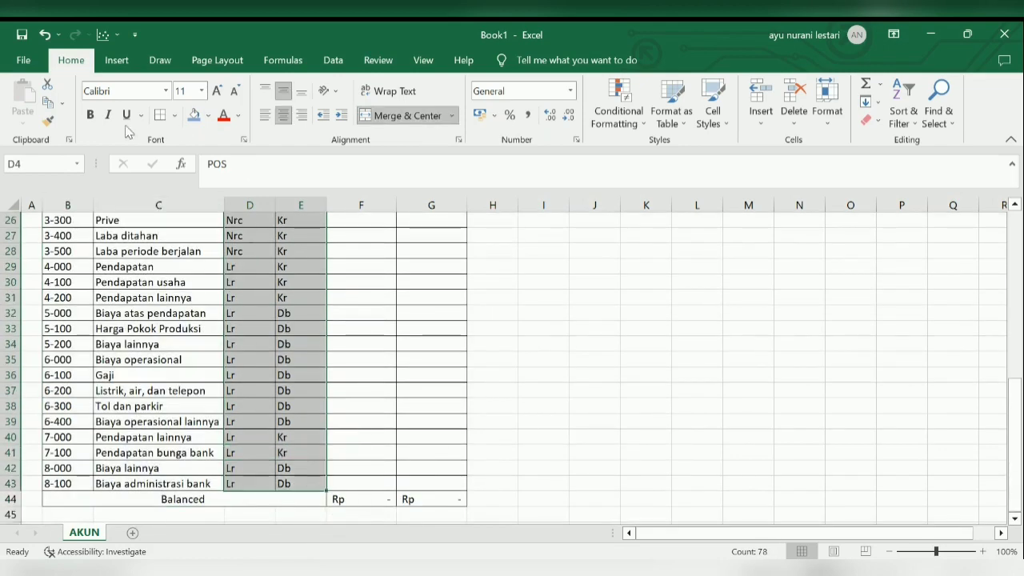
click(288, 116)
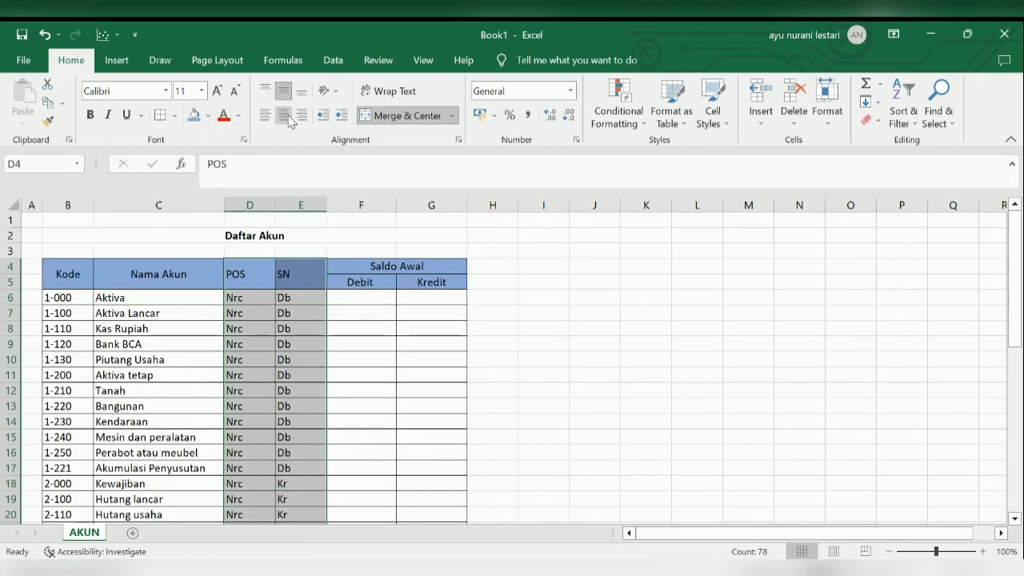
click(289, 118)
click(366, 330)
click(586, 297)
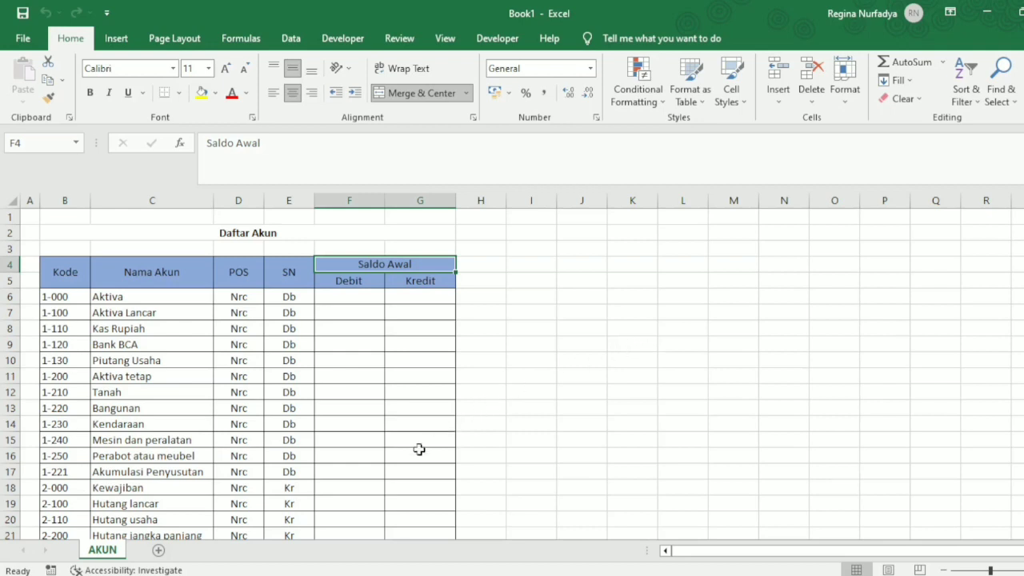
Step: Add a new worksheet after AKUN and name it JURNAL
click(158, 550)
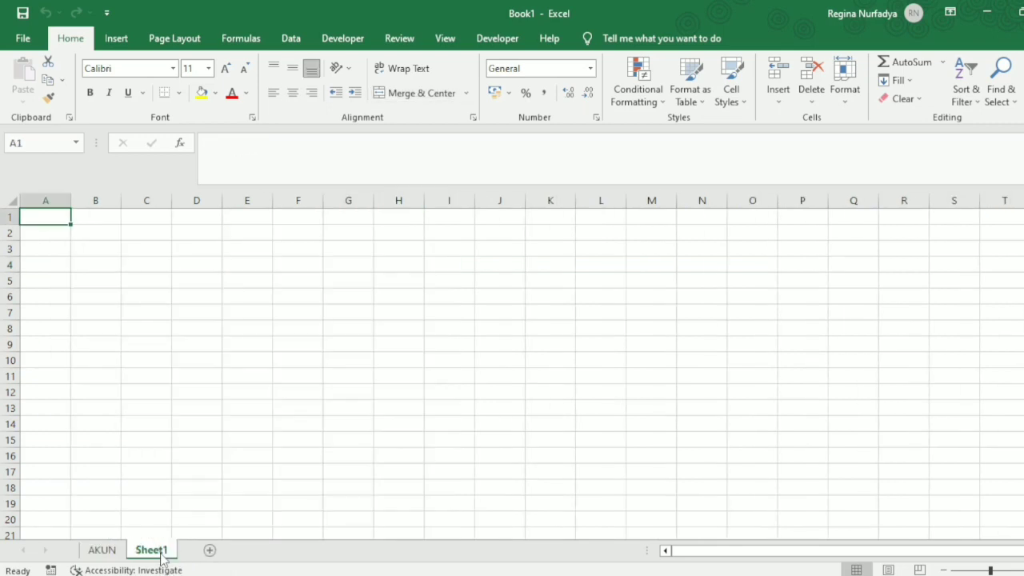
double_click(161, 554)
key(BackSpace)
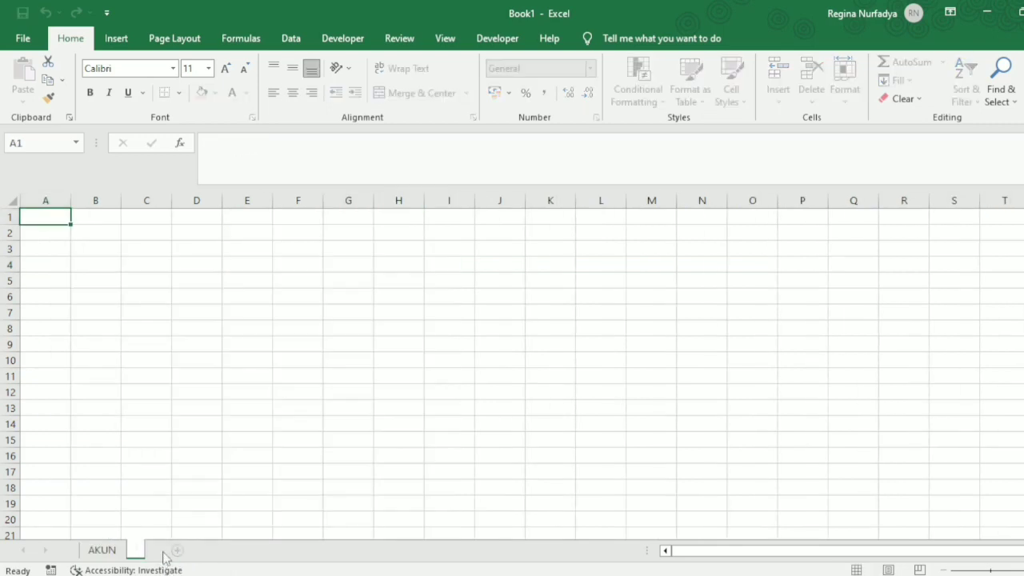
text(JURNAL)
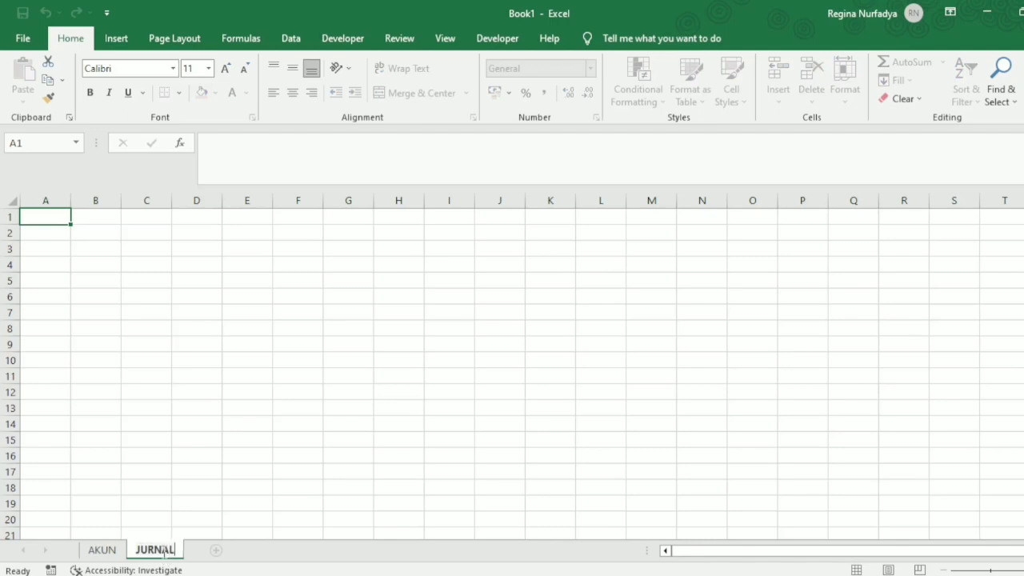
key(Return)
Step: Narrow column A of the JURNAL sheet to a thin margin column
click(74, 259)
click(64, 215)
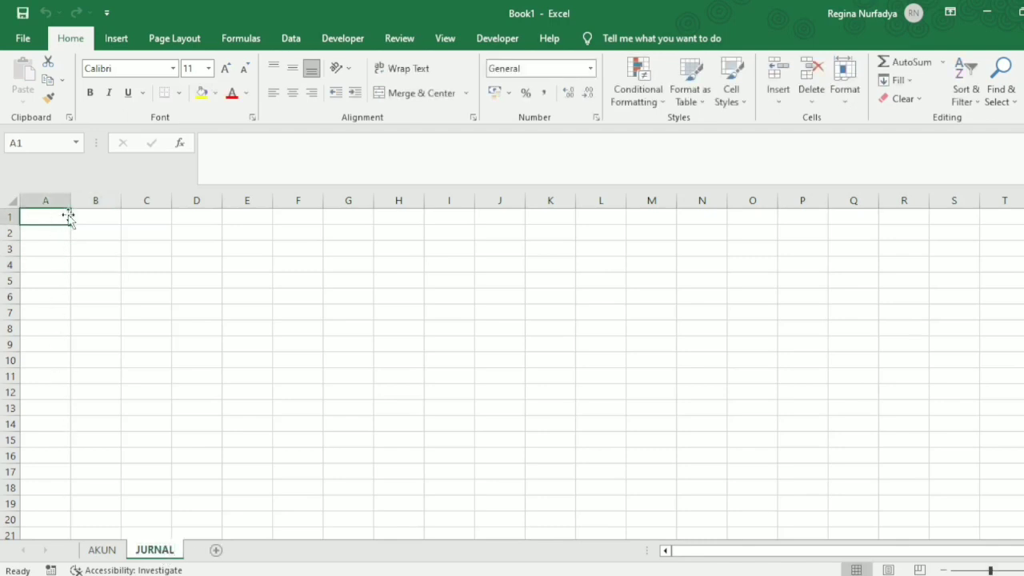
drag(71, 200, 39, 205)
Step: Enter the heading "Nama Perusahaan (PT. Bahagia)" in cell B2 of the JURNAL sheet
click(57, 228)
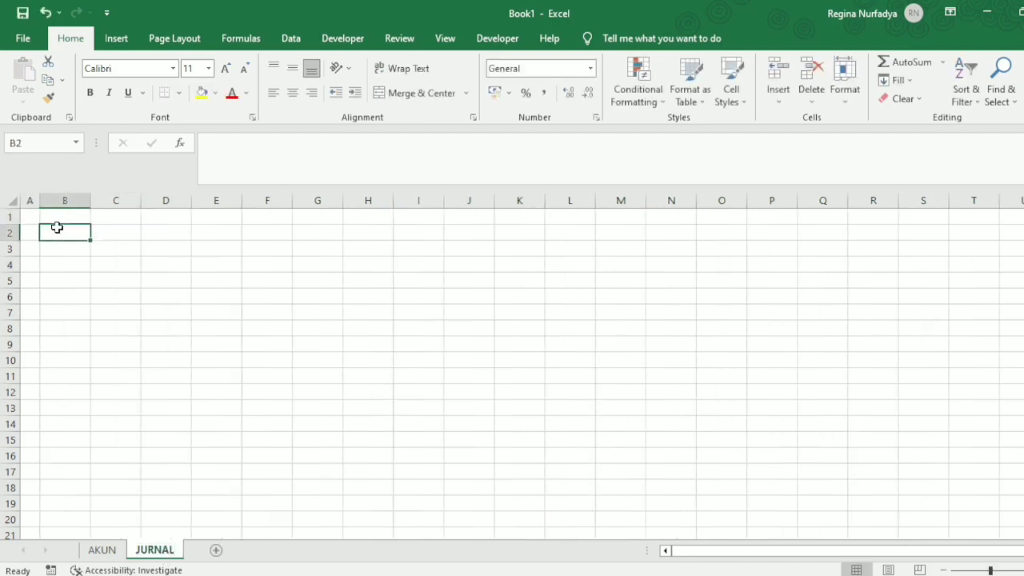
text(n)
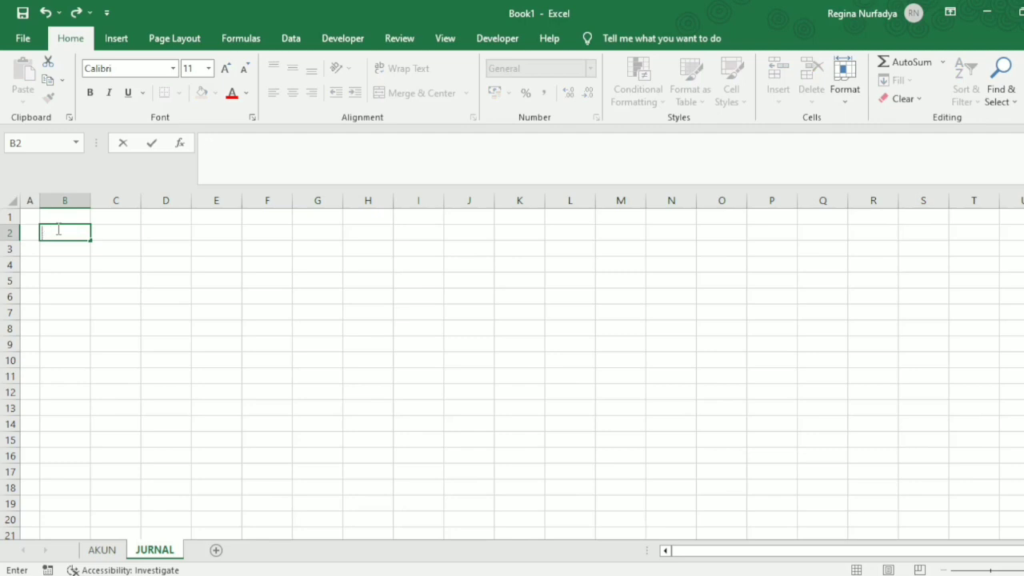
text(ama Perusahaan)
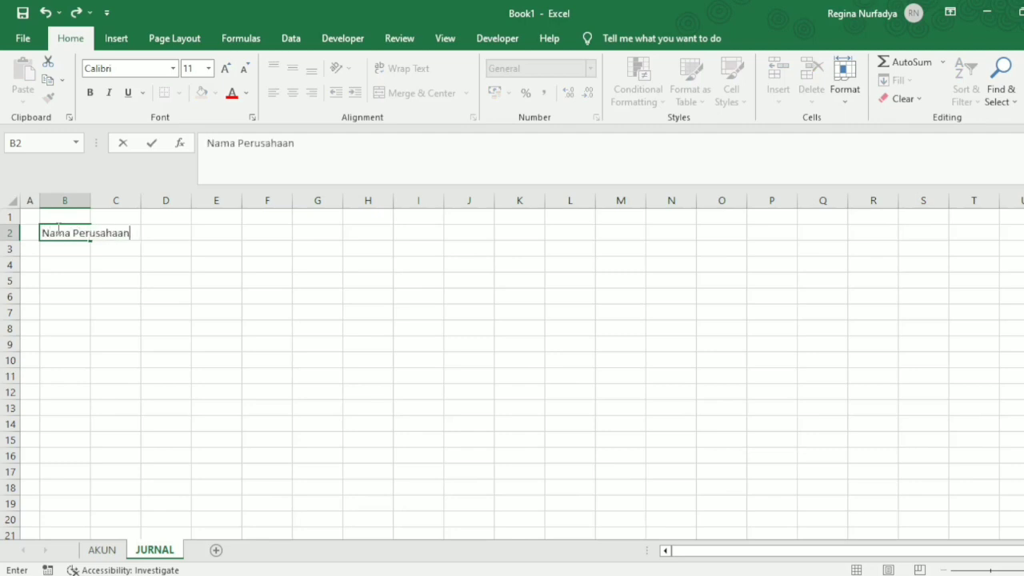
text( (PT. Bahagia))
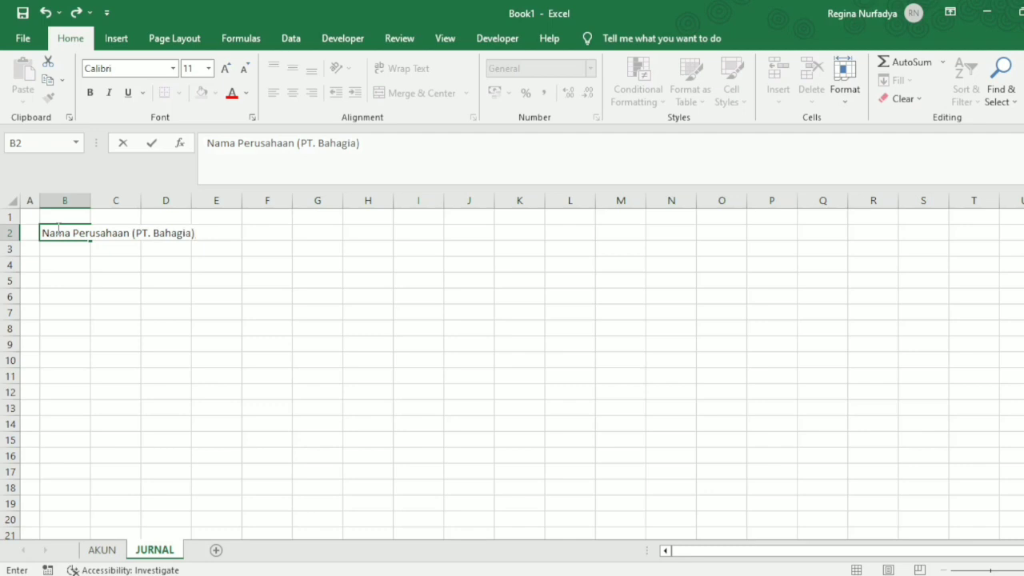
key(Return)
Step: Enter the title lines "Form Jurnal" in cell B3 and "Periode Januari 2020" in cell B4
text(Form)
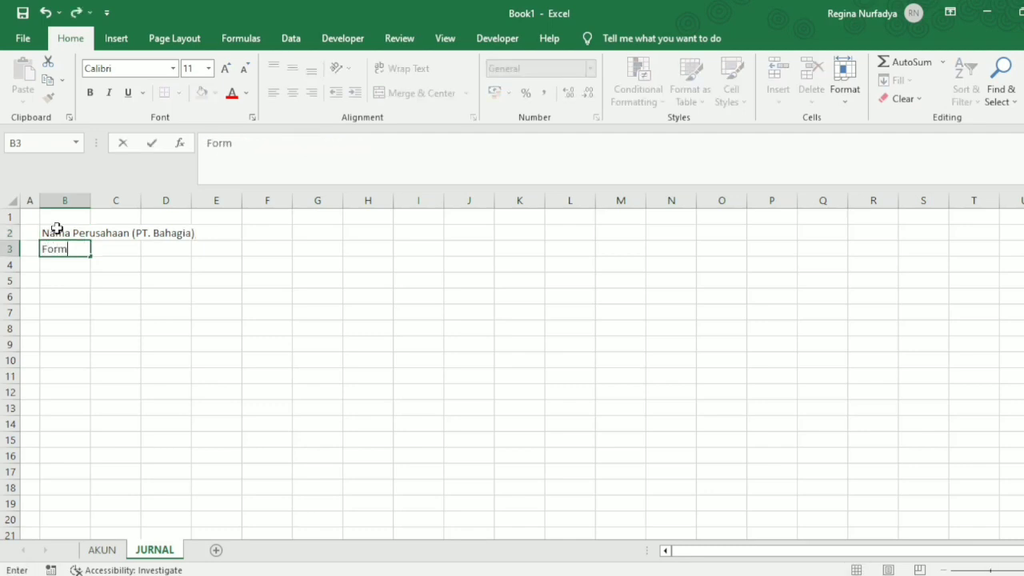
text( Jurn)
key(Return)
text(Pe)
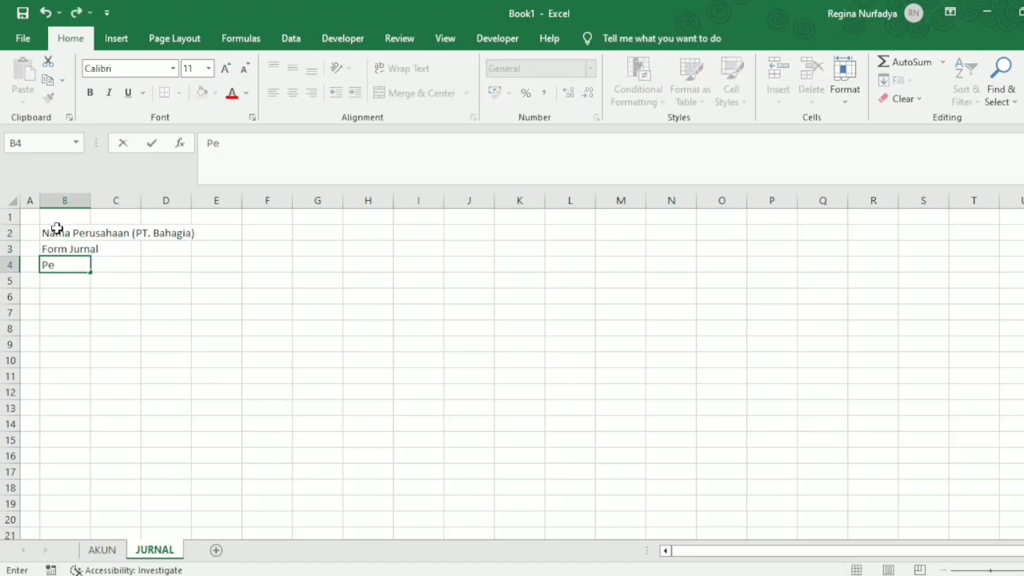
text(riode Januari 2)
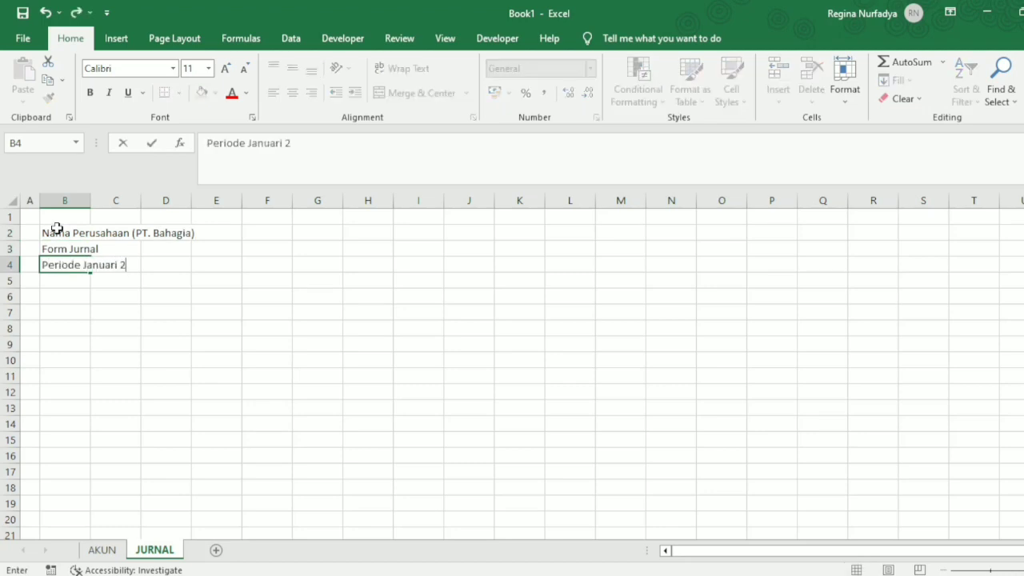
text(020)
key(Return)
key(Return)
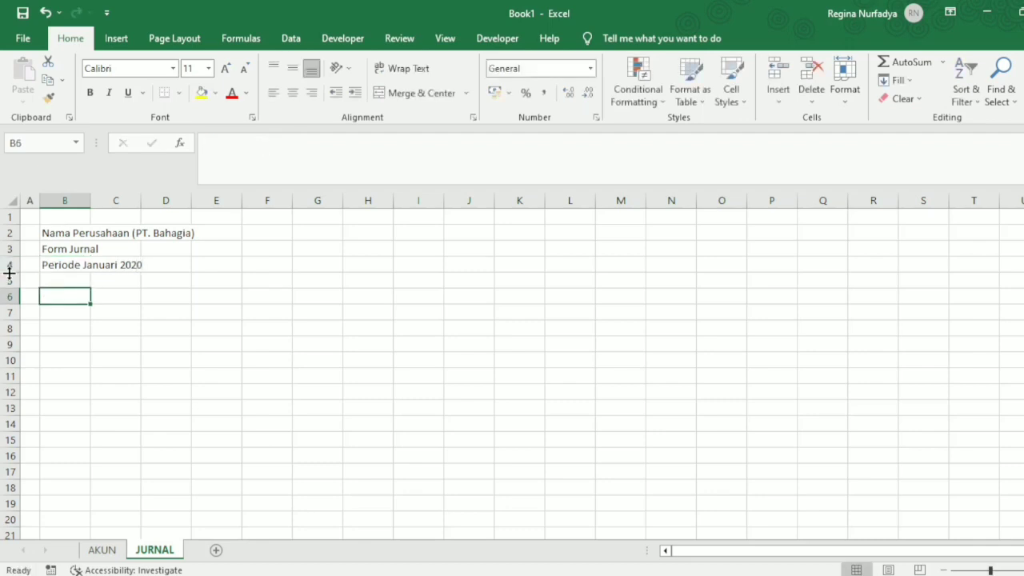
Step: Enter the column headers Tanggal, Ref. and Keterangan in cells B6 to D6
text(Tangga)
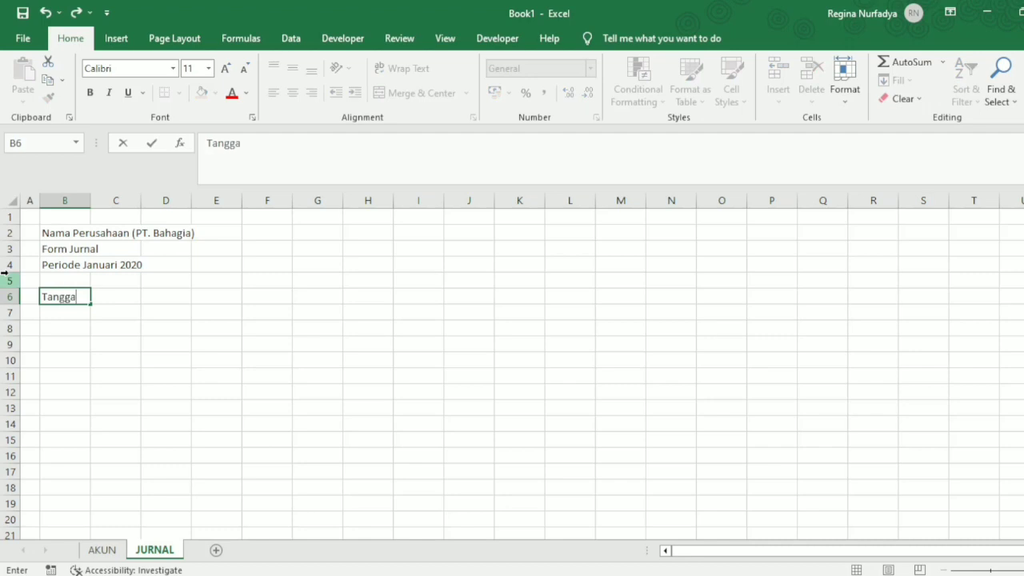
text(l)
key(Tab)
text(Ref)
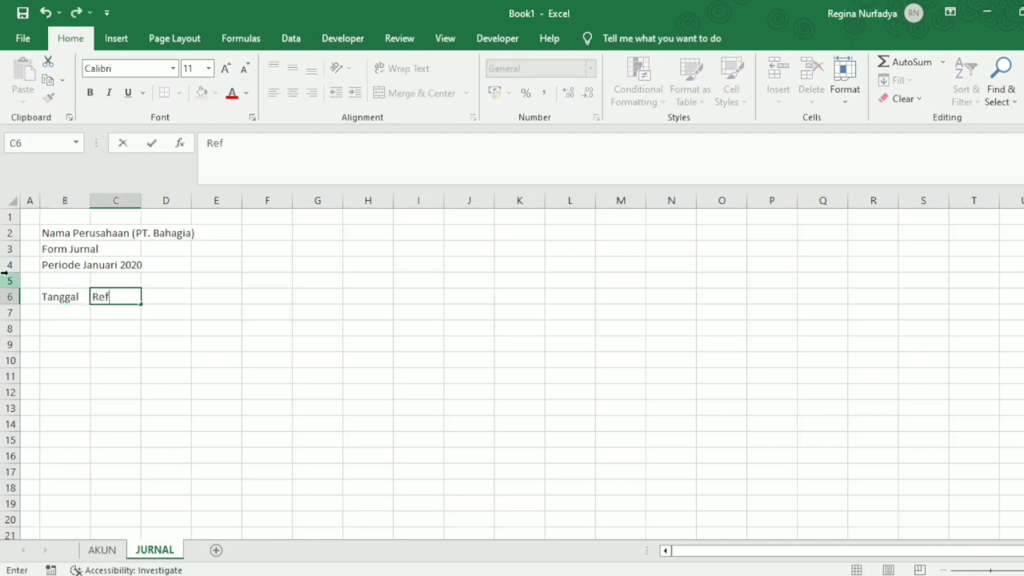
key(Tab)
text(K)
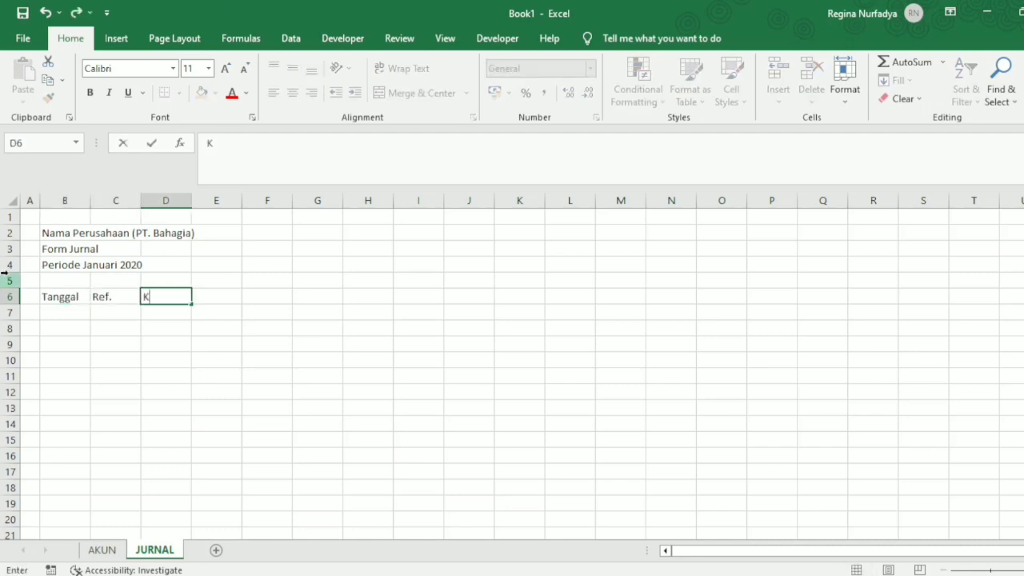
text(eterangan)
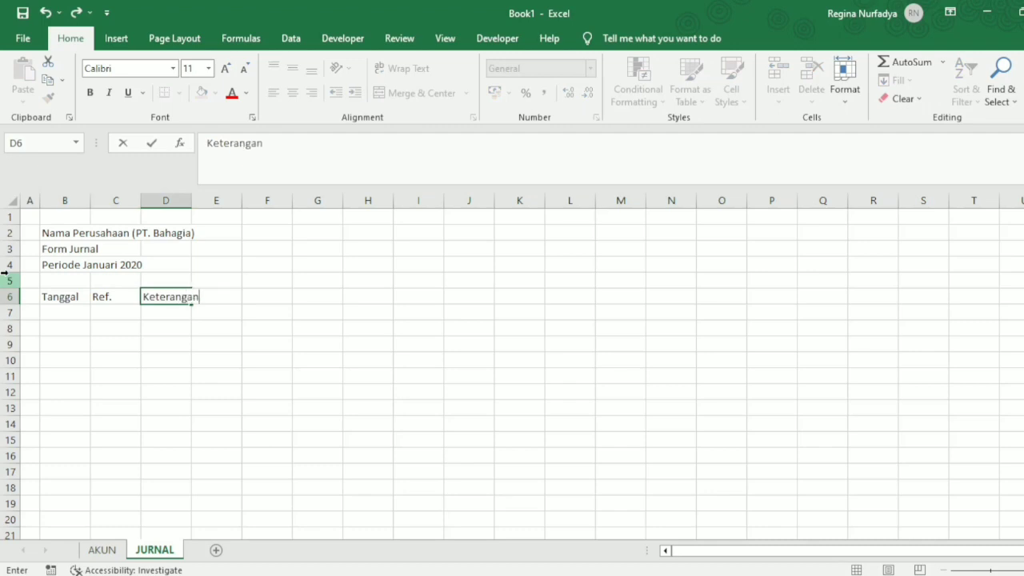
Step: Continue the header row with Kode, Nama Akun, Debit and Kredit in cells E6 to H6
key(Tab)
text(Kode)
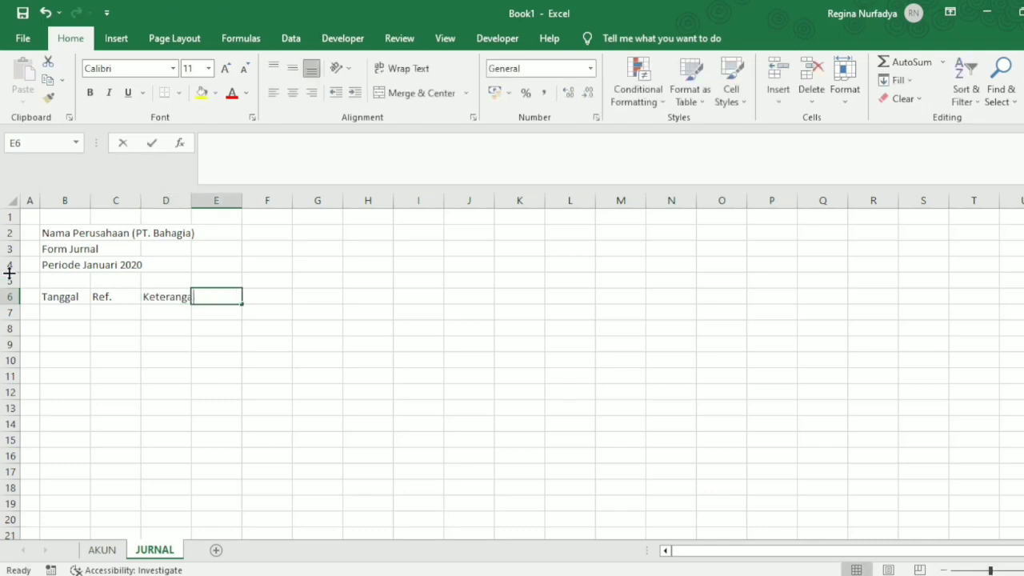
key(Tab)
text(N)
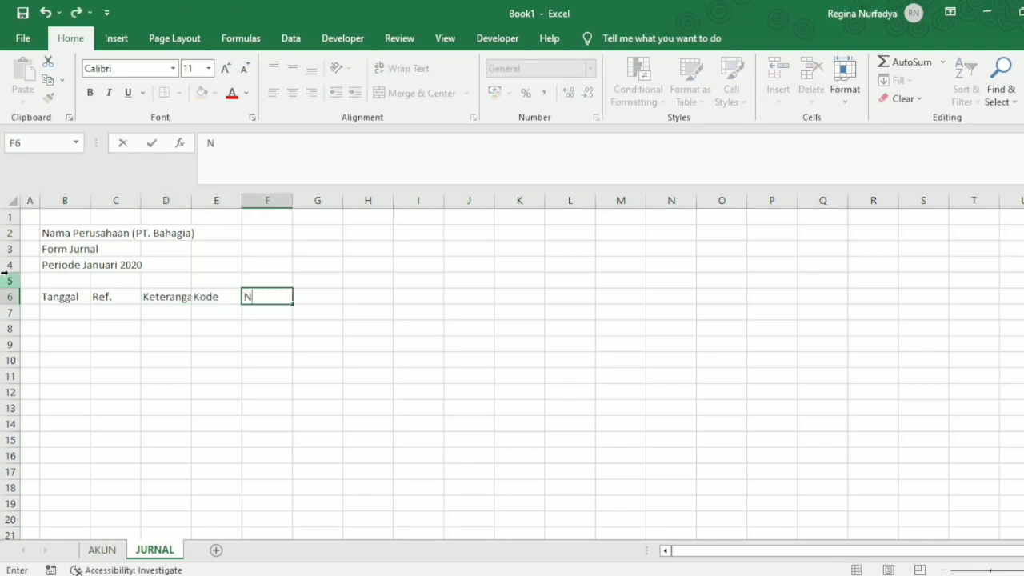
text(ama Akun)
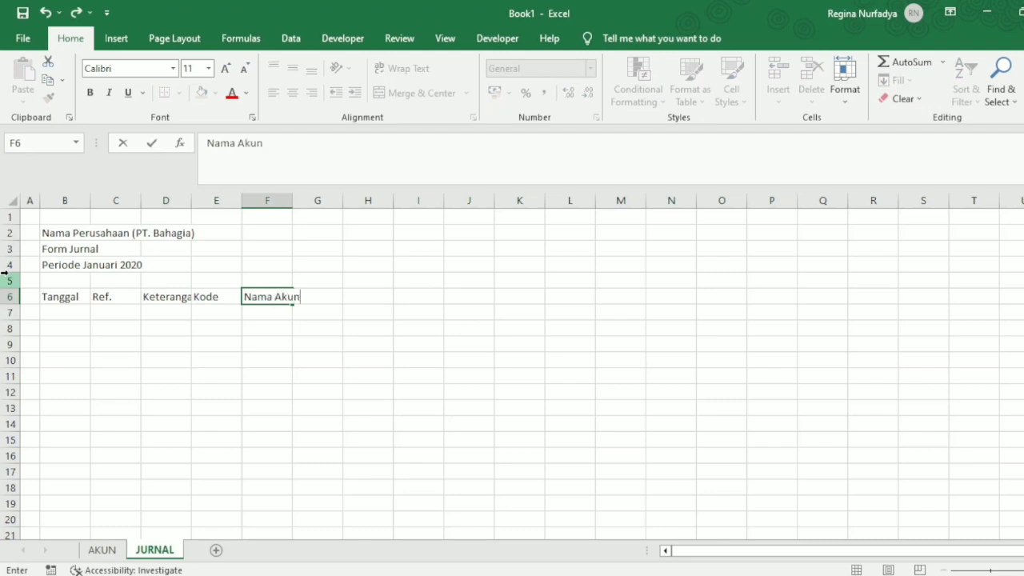
key(Tab)
text(D)
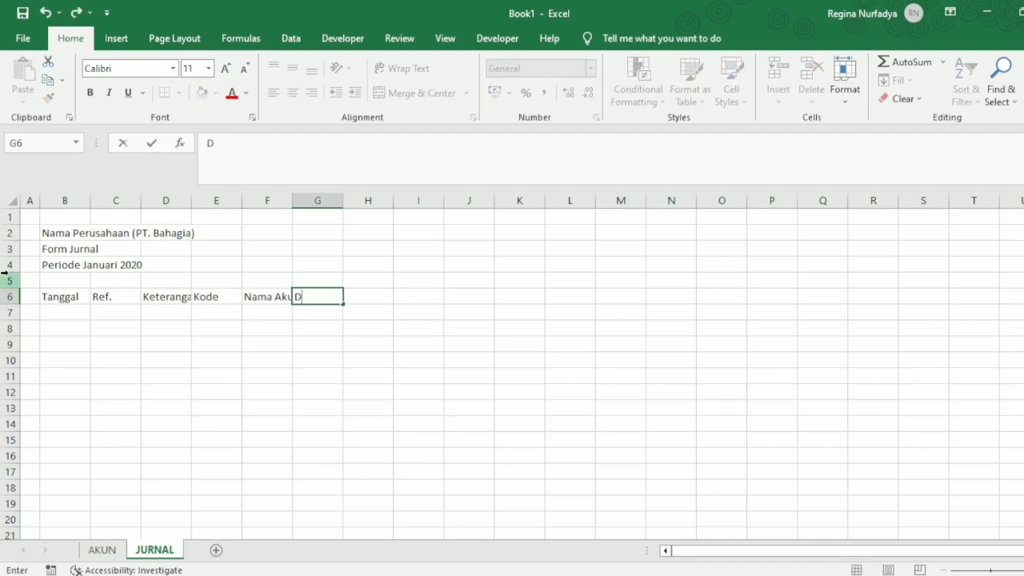
text(ebit)
key(Tab)
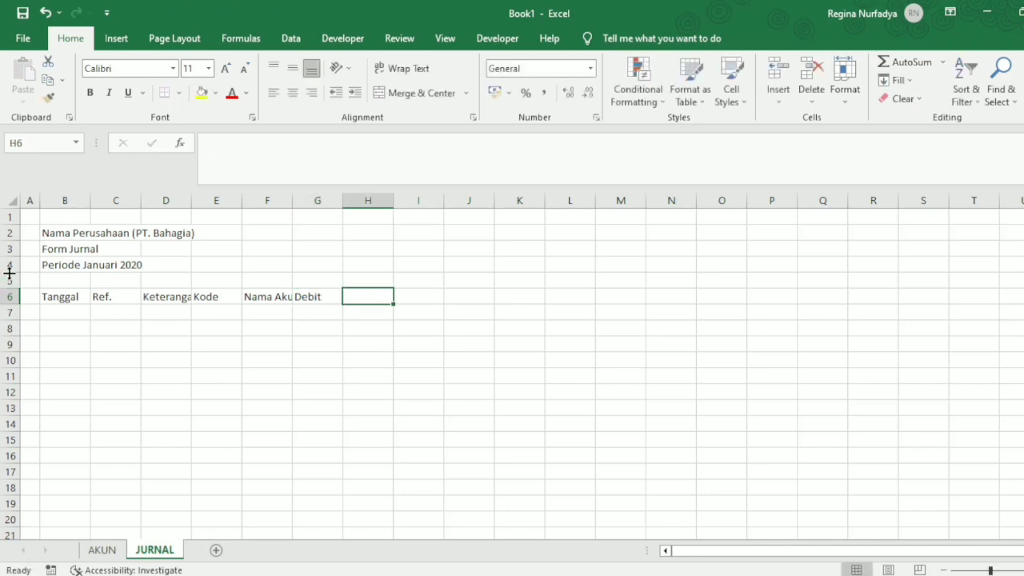
text(Kred)
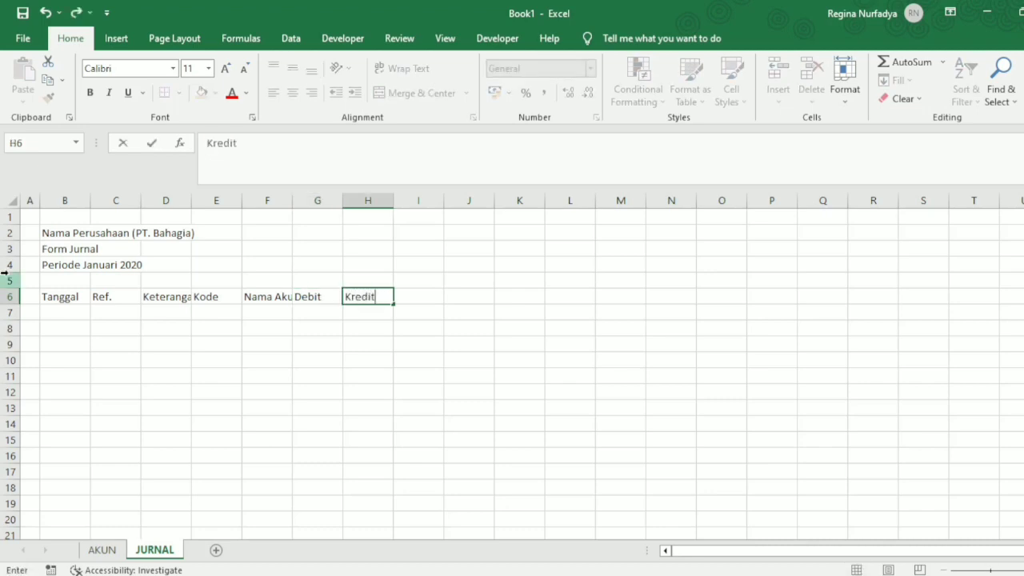
text(it)
click(94, 342)
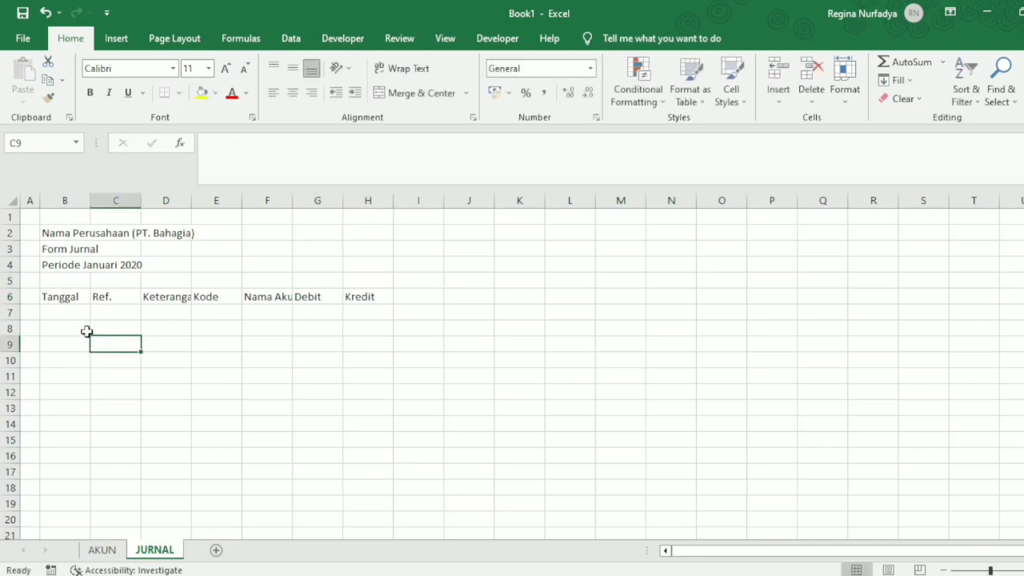
Step: Widen columns D and F to fit the Keterangan and Nama Akun headers, and center the headers in B6:H6 horizontally
click(171, 302)
drag(192, 200, 227, 200)
click(308, 299)
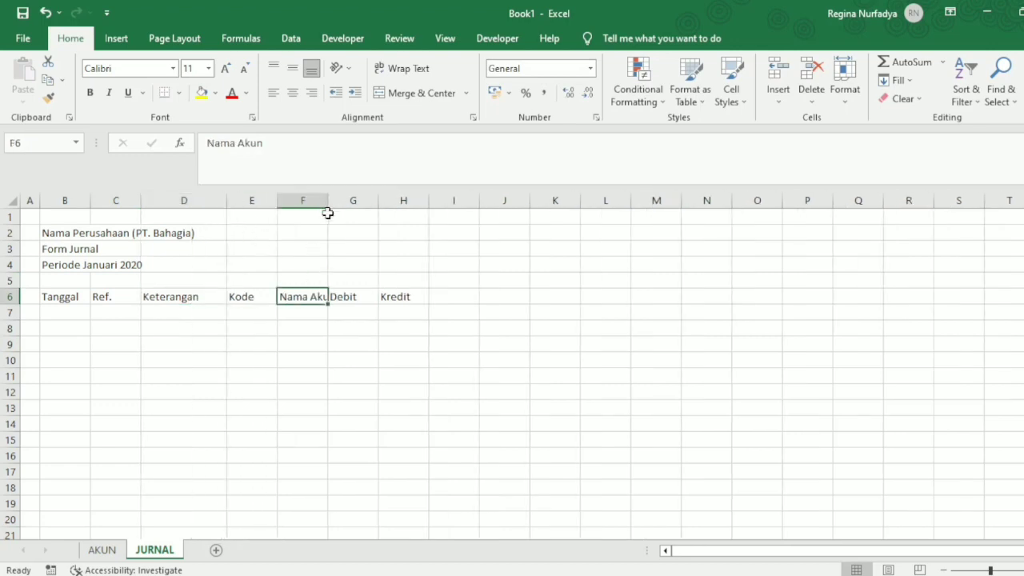
drag(328, 203, 369, 206)
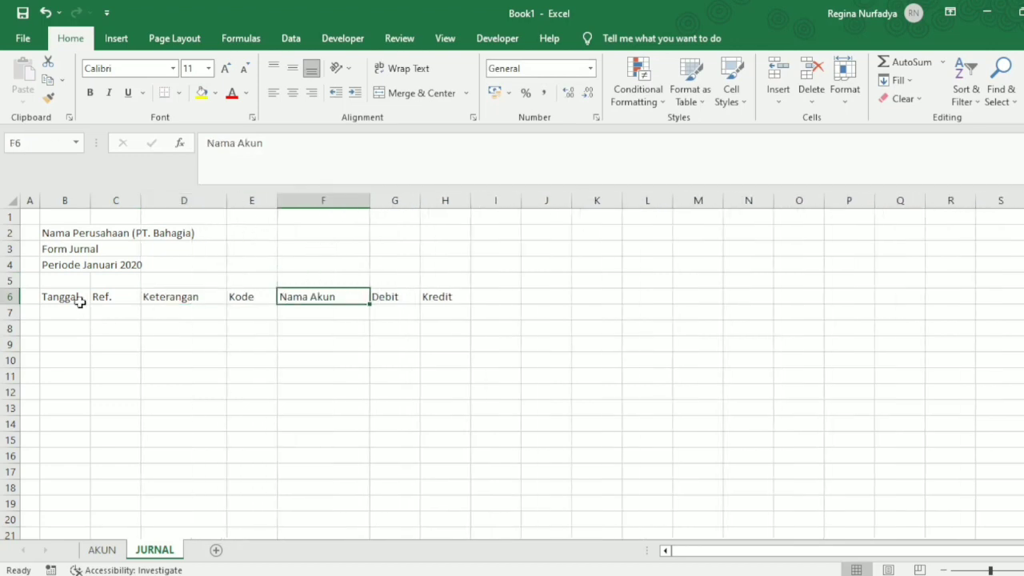
drag(80, 302, 448, 297)
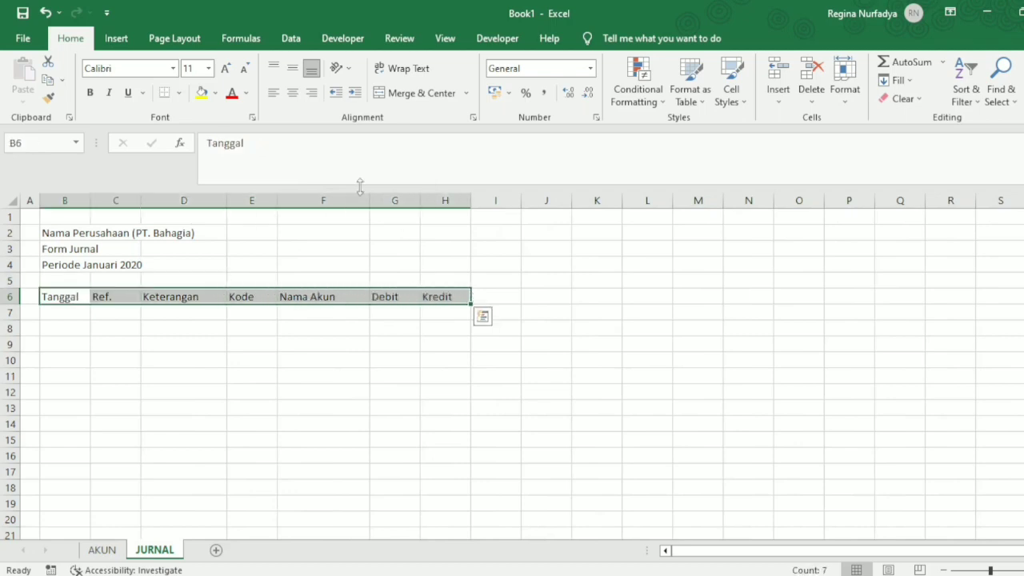
click(292, 92)
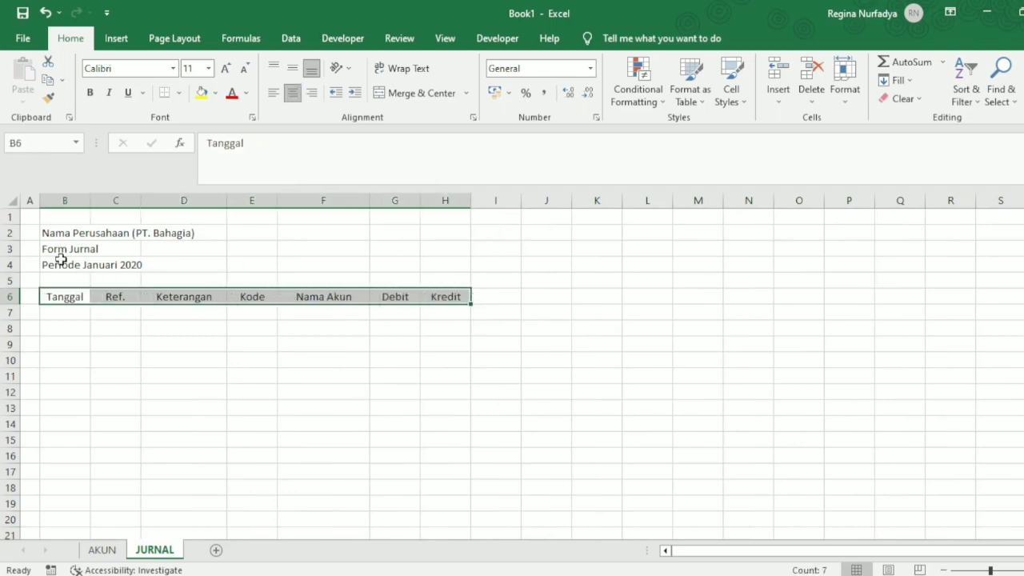
Step: Merge and center each of the three title lines in rows 2 to 4 across columns B to H
drag(61, 260, 440, 267)
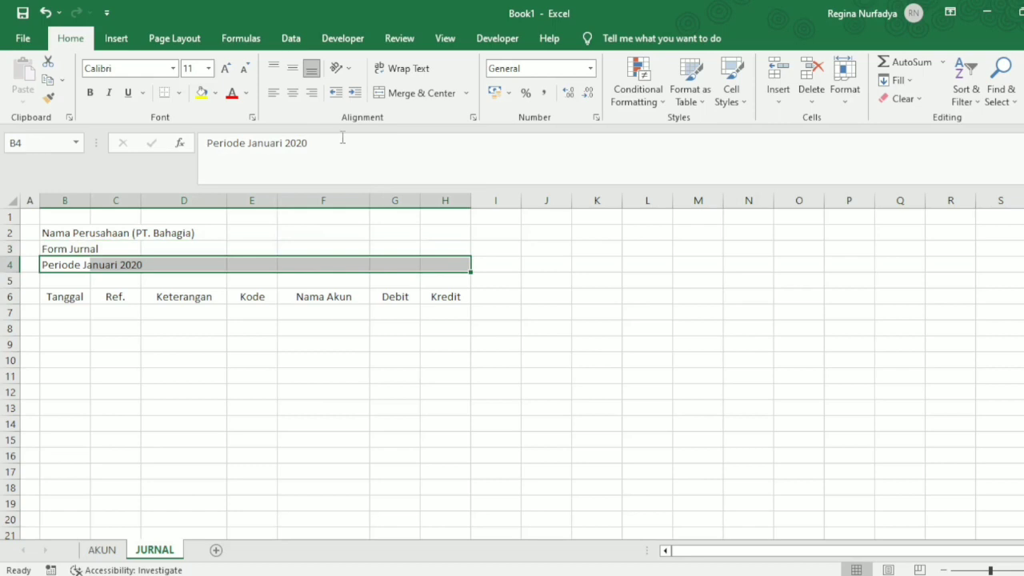
click(388, 93)
drag(60, 249, 427, 244)
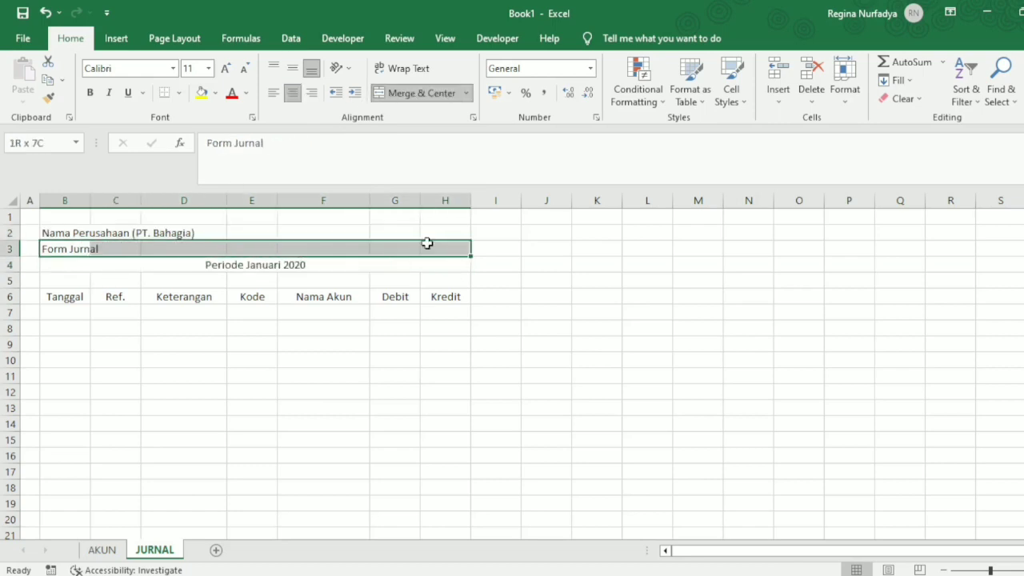
click(412, 92)
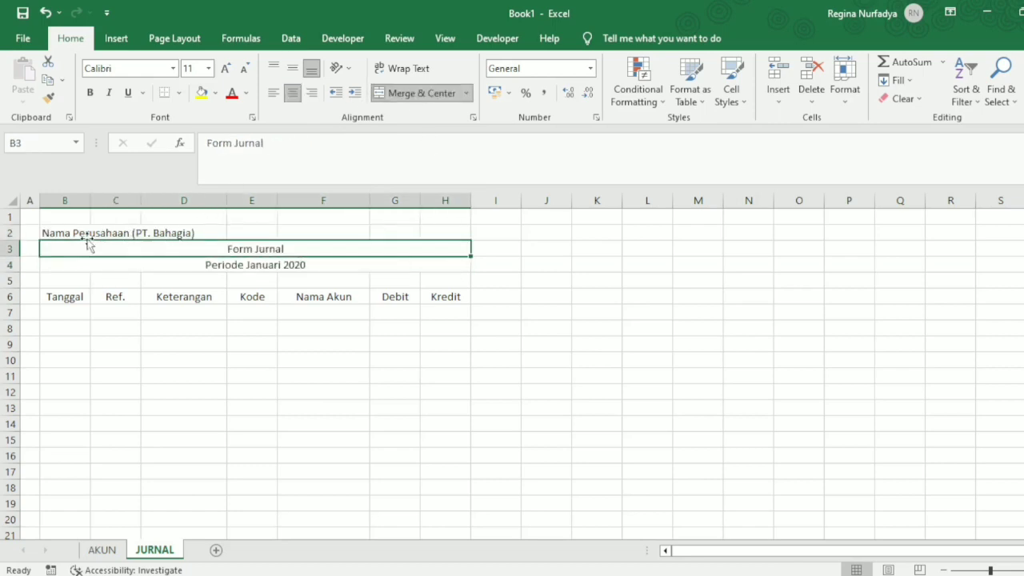
drag(72, 233, 440, 235)
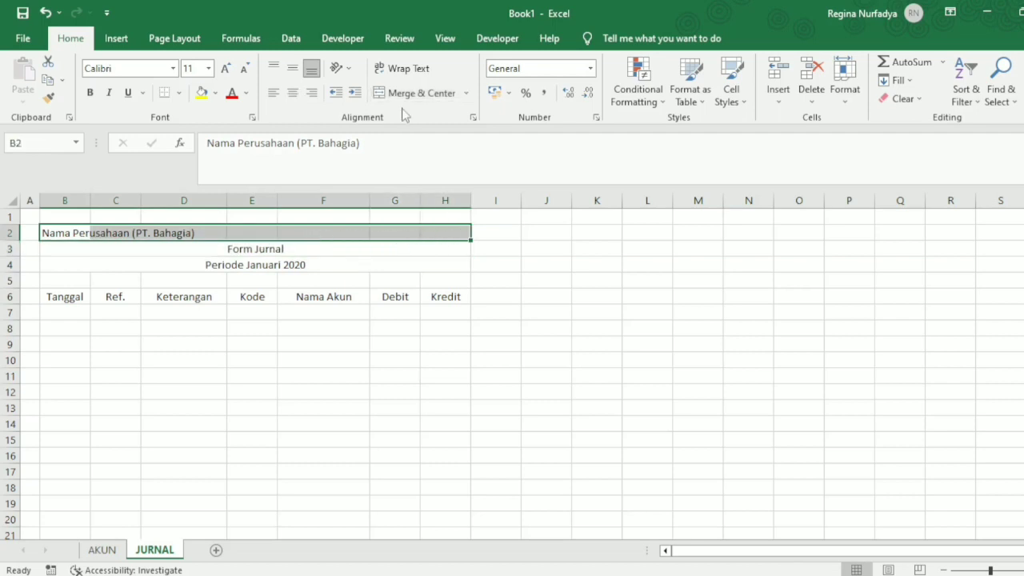
click(423, 93)
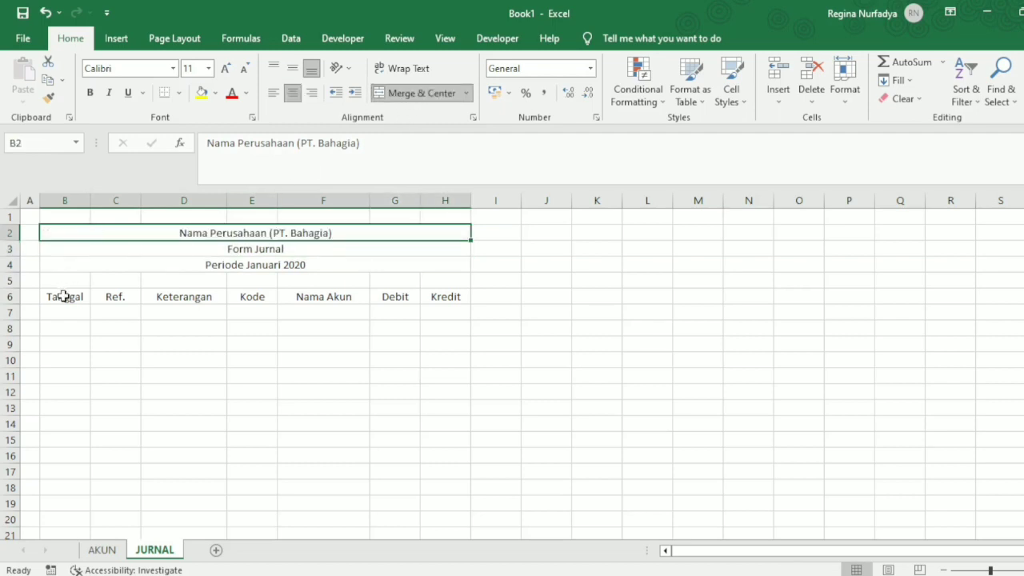
Step: Fill the merged title block in rows 2 to 4 with a light blue theme color
drag(82, 240, 86, 266)
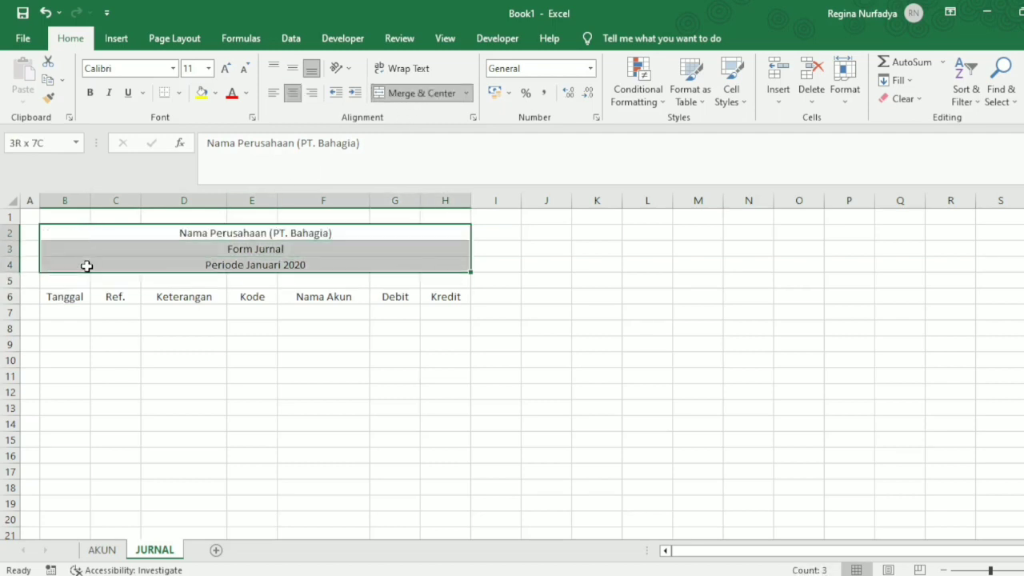
click(215, 93)
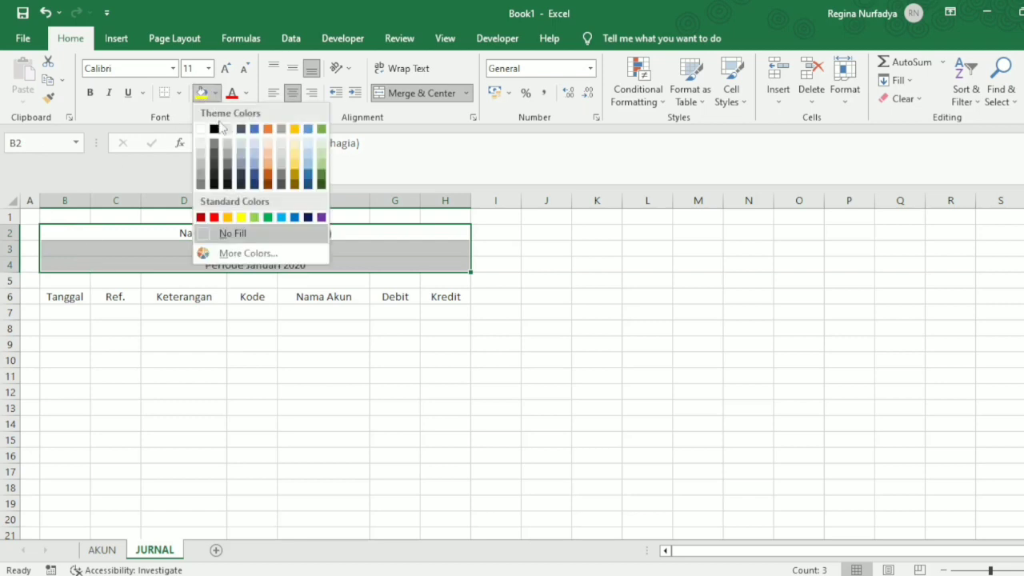
click(255, 160)
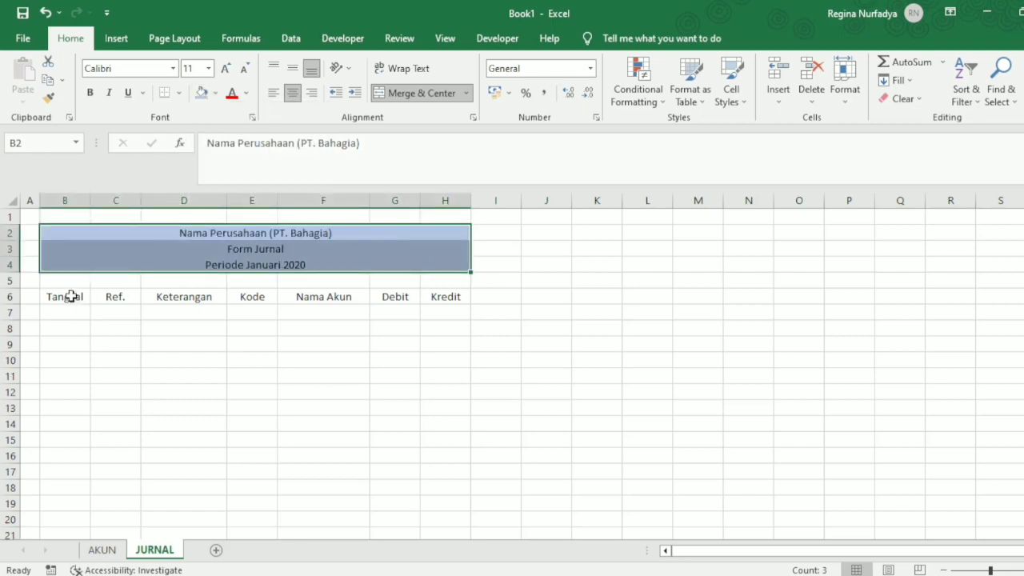
Step: Apply all borders to the journal table from the headers in row 6 down to row 115, columns B to H
drag(71, 296, 452, 506)
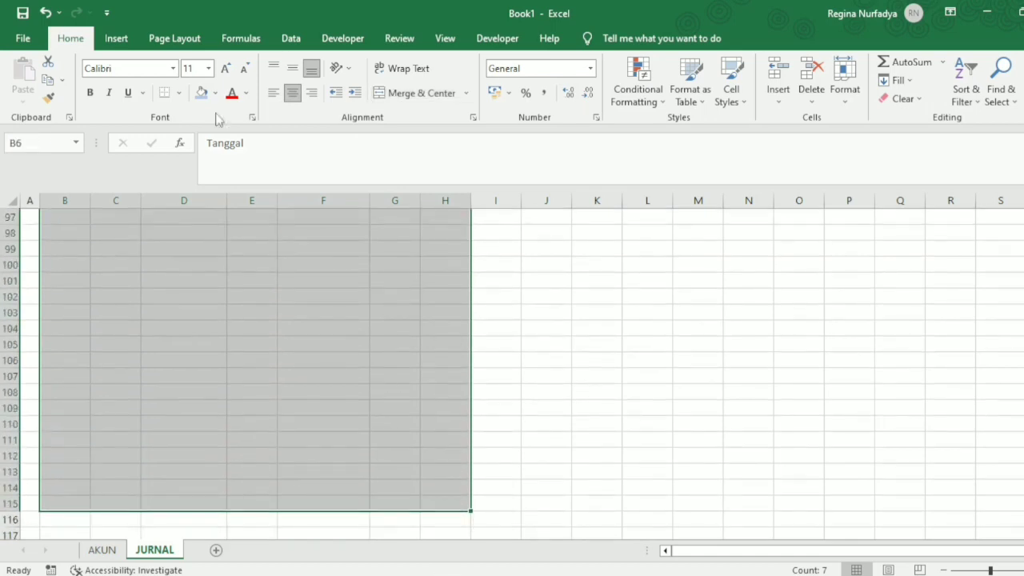
click(179, 92)
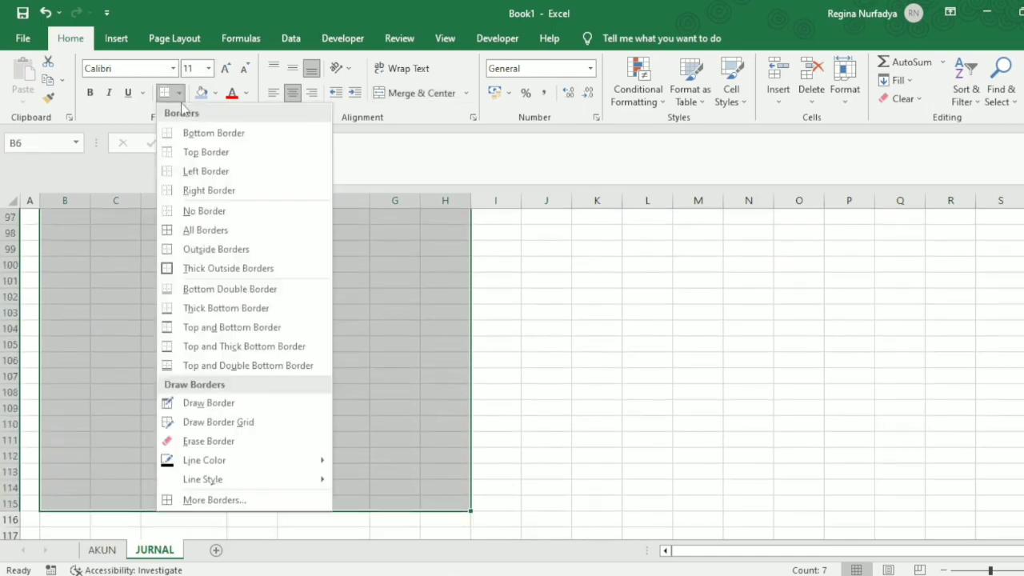
click(199, 230)
scroll(253, 254, up, 20)
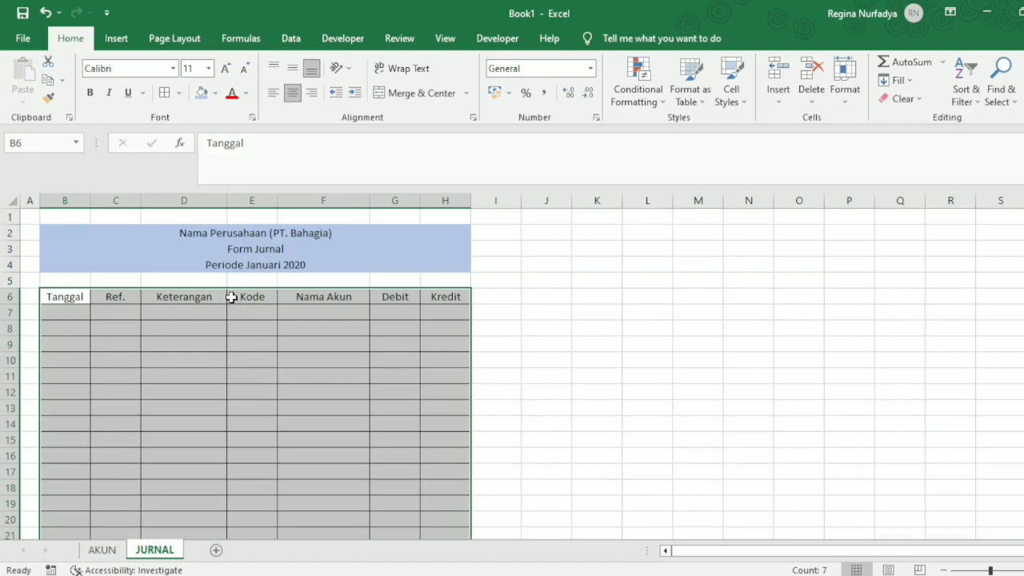
click(261, 319)
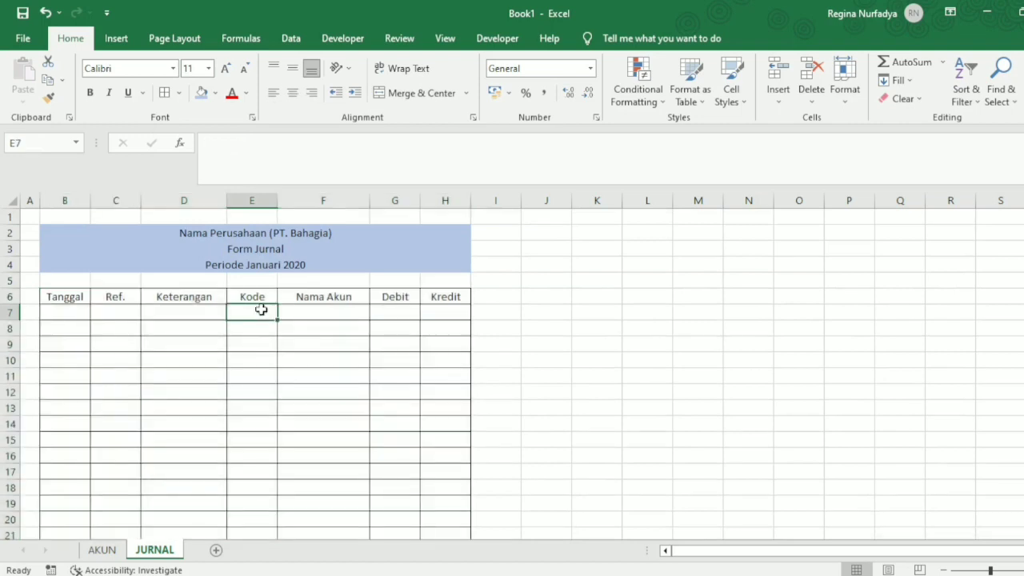
Step: Fill the blank row B5:H5 with the same light blue as the title block
drag(71, 279, 427, 277)
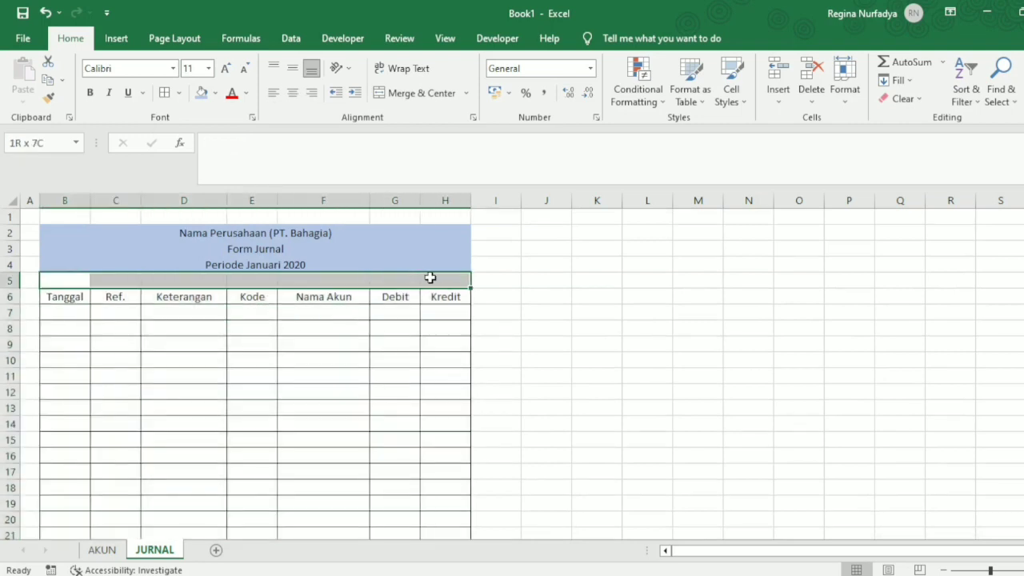
click(201, 93)
click(266, 377)
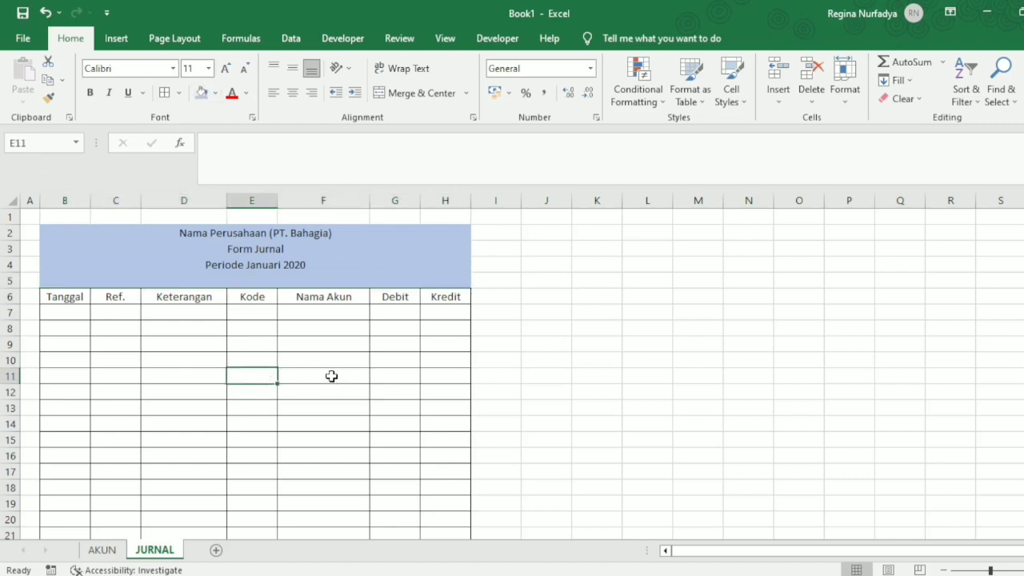
Step: Add list data validation to cell E7 under Kode, using =KodeAkun as the source
click(258, 313)
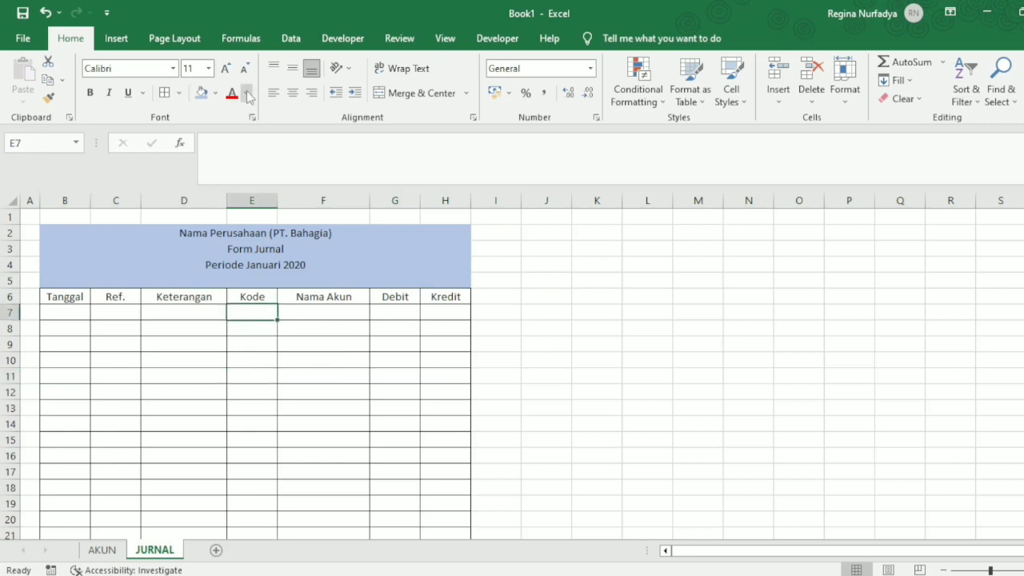
click(299, 44)
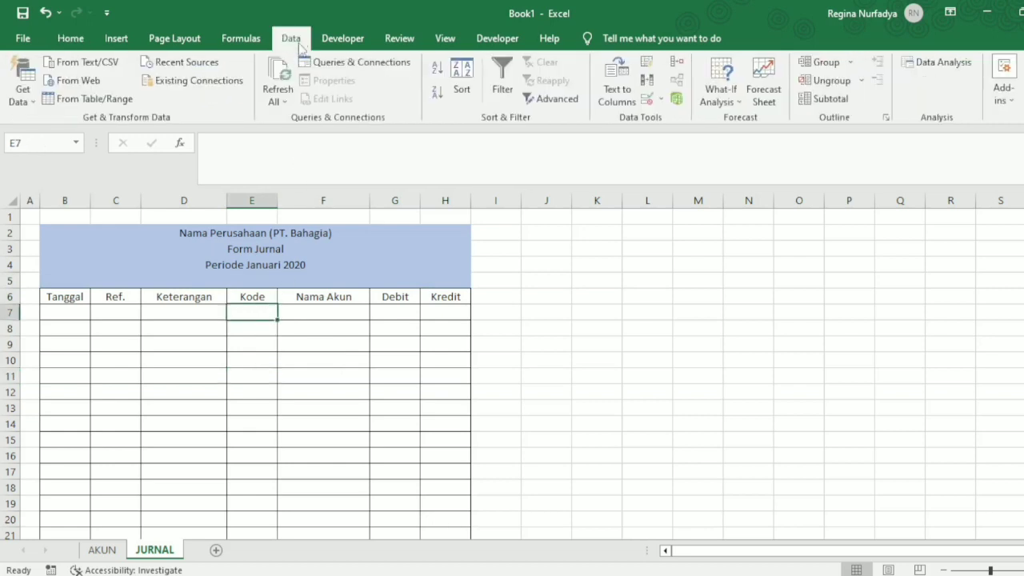
click(660, 99)
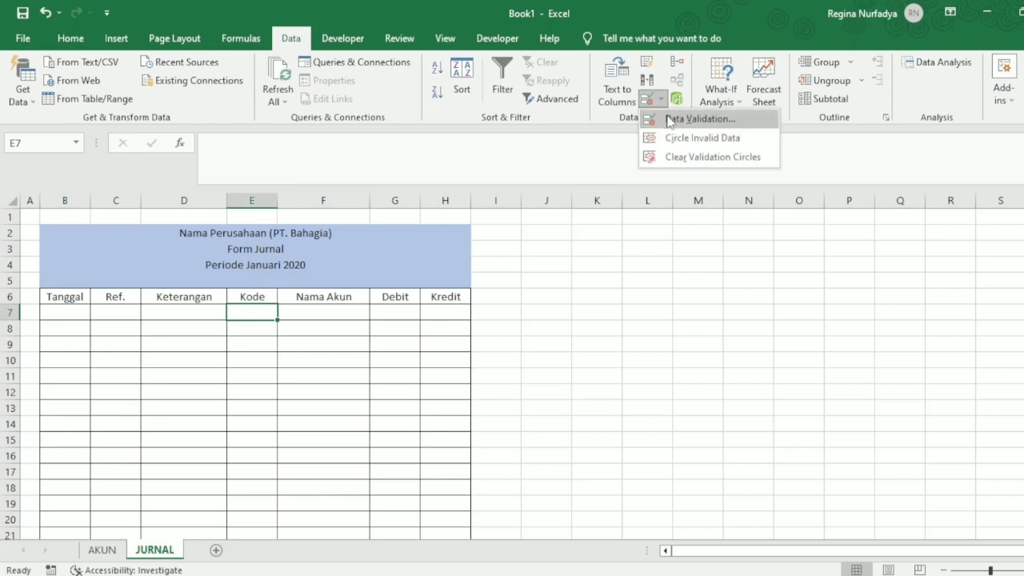
click(668, 120)
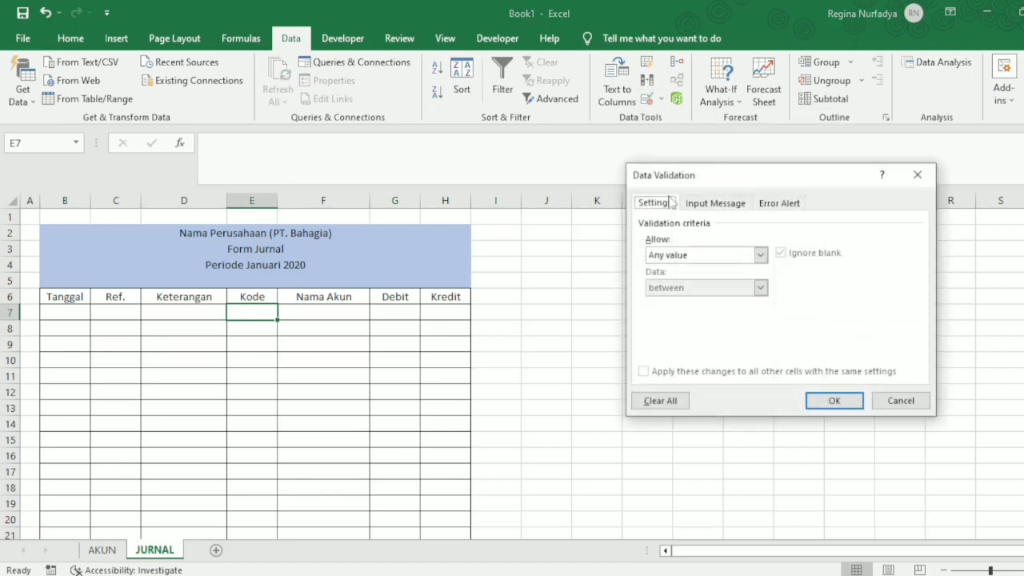
click(760, 254)
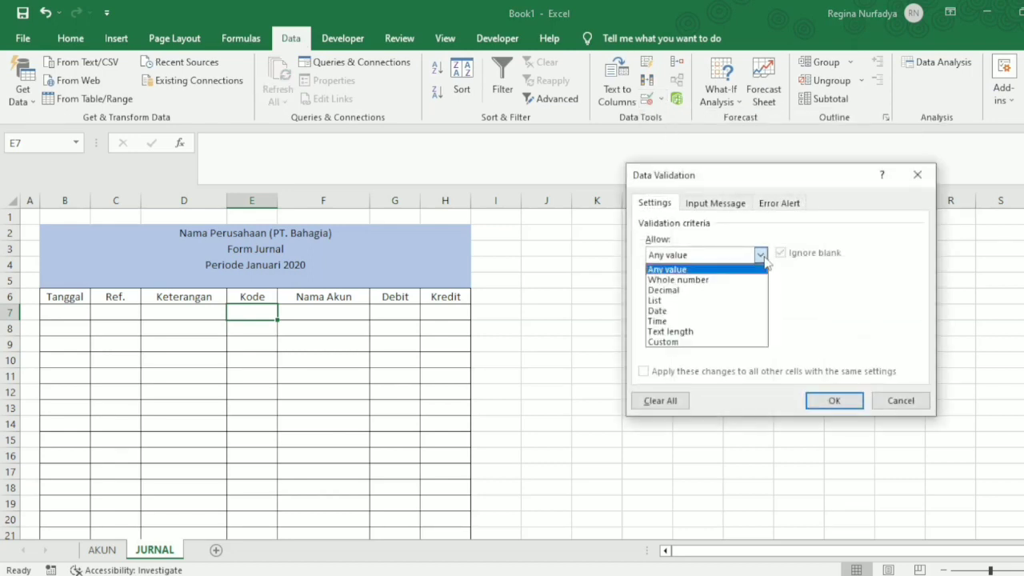
click(711, 301)
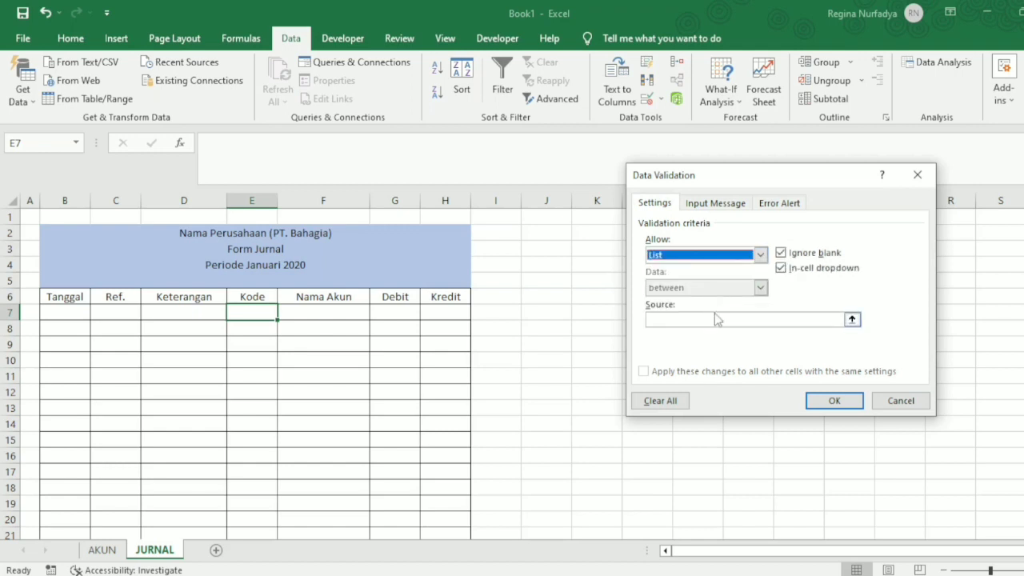
click(716, 318)
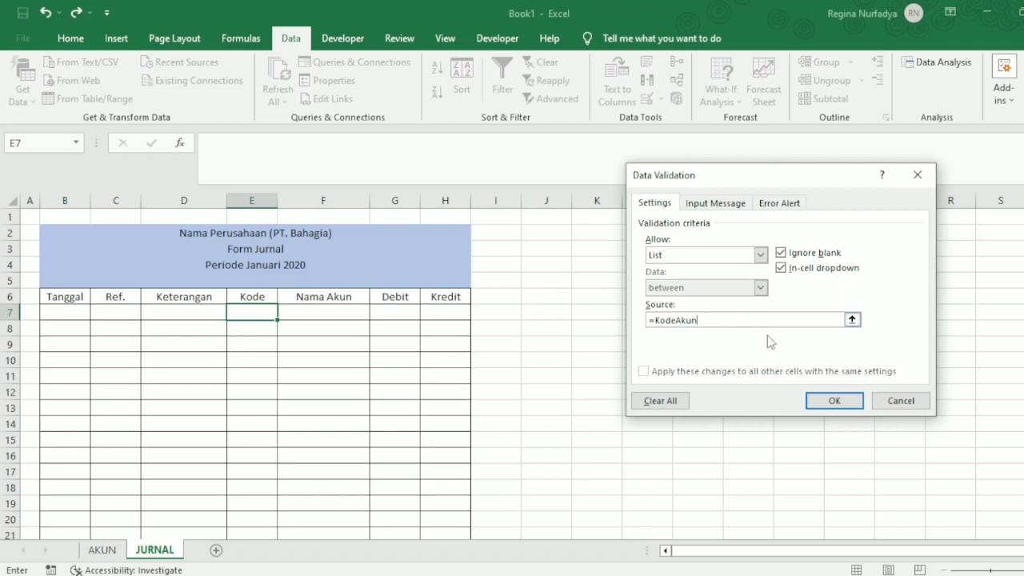
click(832, 401)
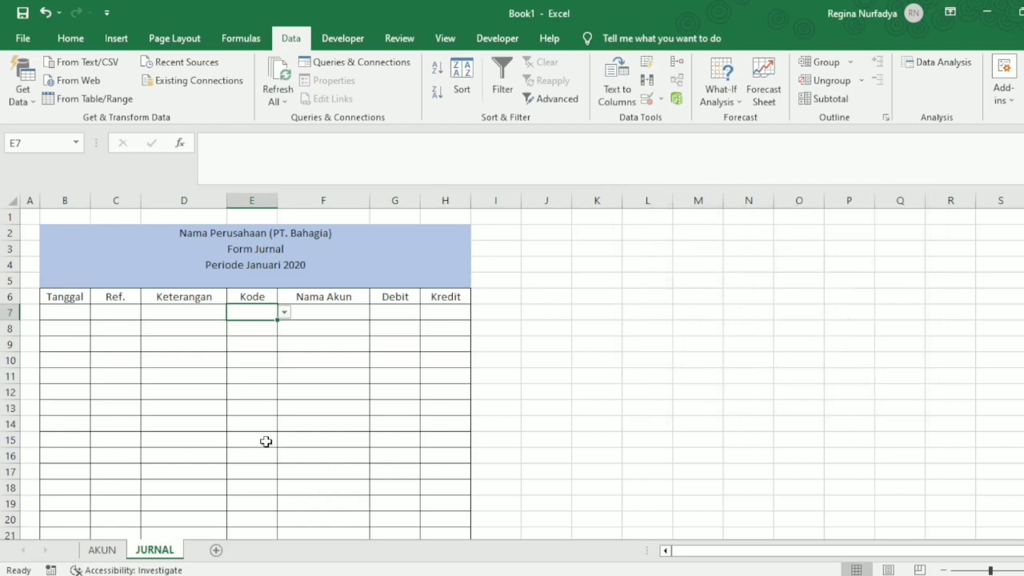
Step: Look through the account codes offered in cell E7's list without choosing one
click(284, 312)
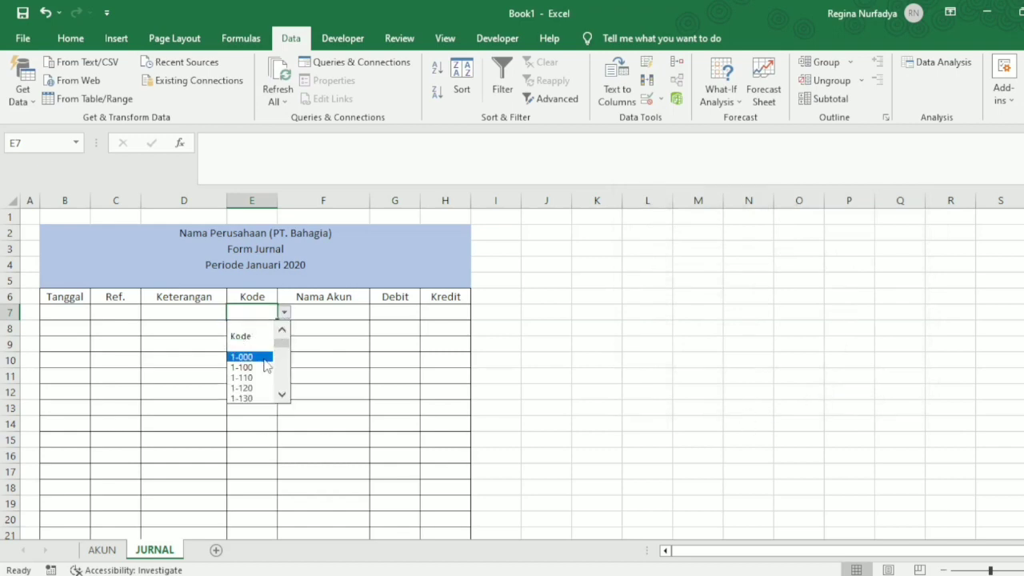
click(283, 396)
click(282, 395)
click(283, 395)
click(282, 396)
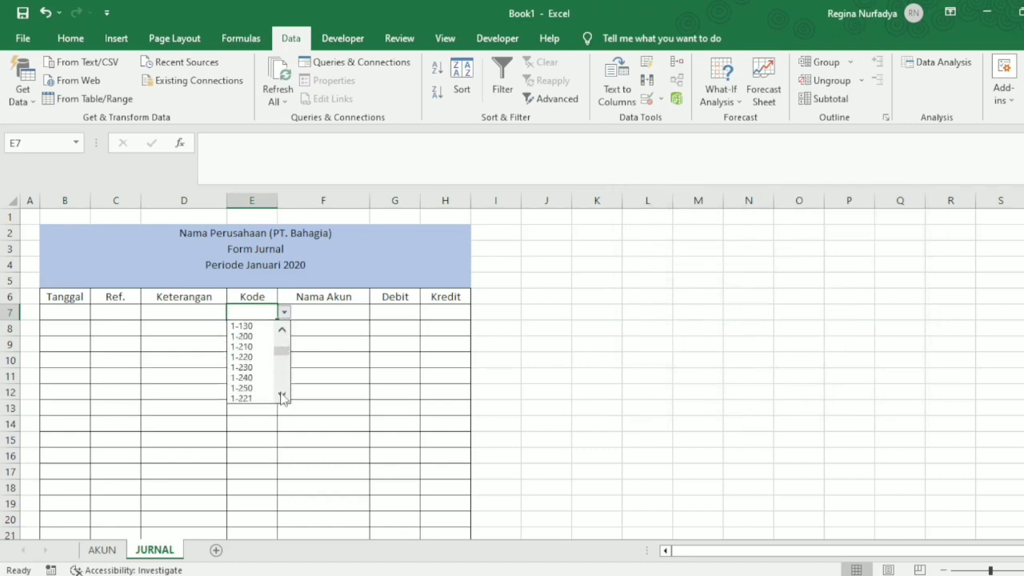
click(282, 396)
click(282, 395)
click(282, 395)
click(282, 396)
click(282, 396)
click(283, 396)
click(282, 396)
click(282, 395)
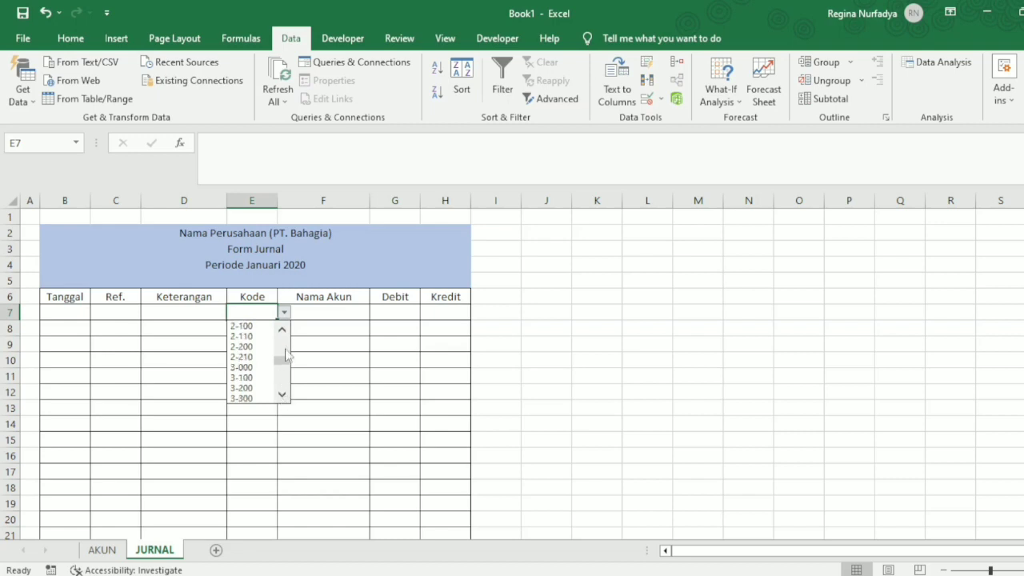
drag(282, 367, 282, 336)
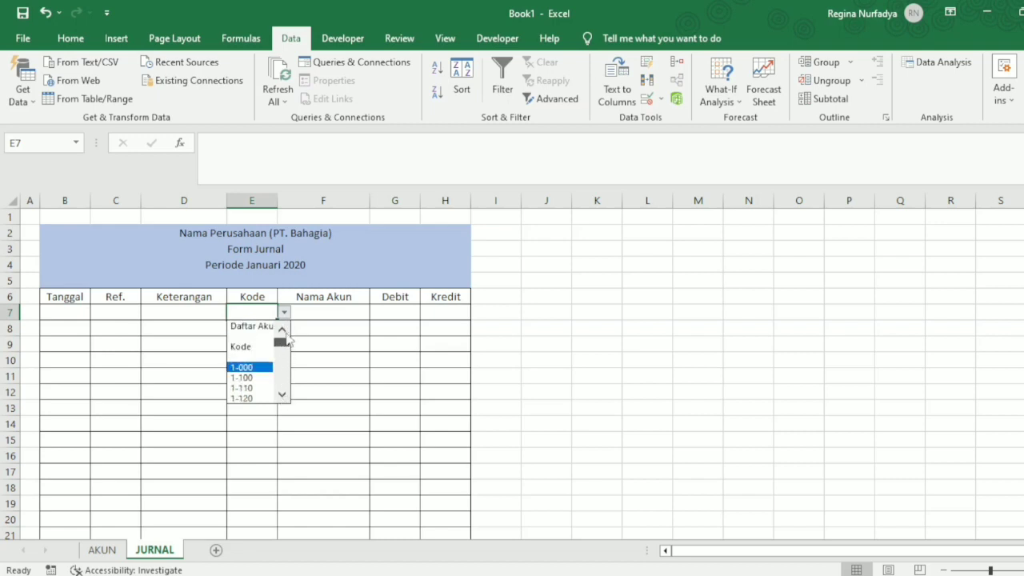
key(Escape)
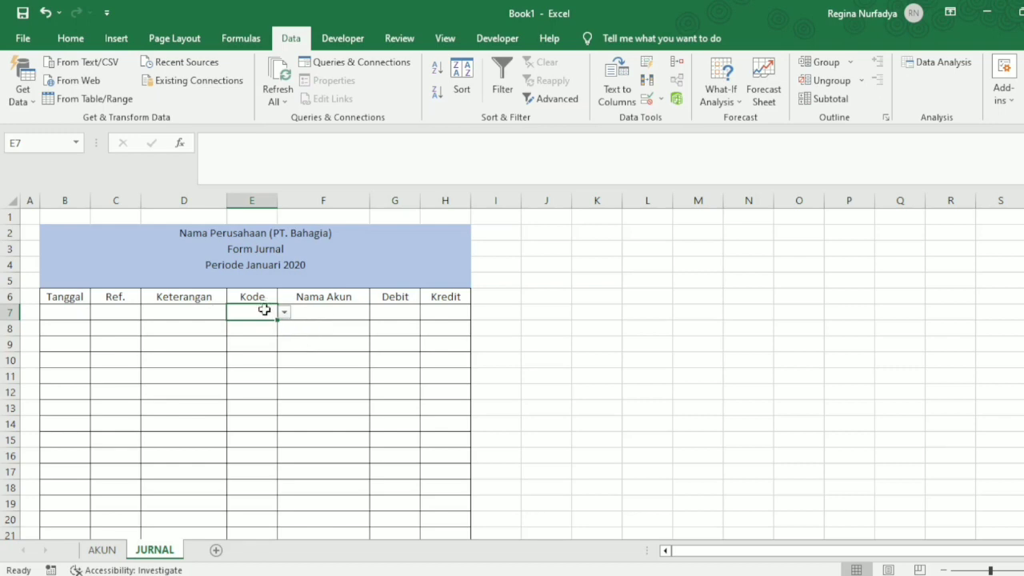
Step: Try choosing code 1-000 from the list in cell E7, and undo the entry
click(287, 317)
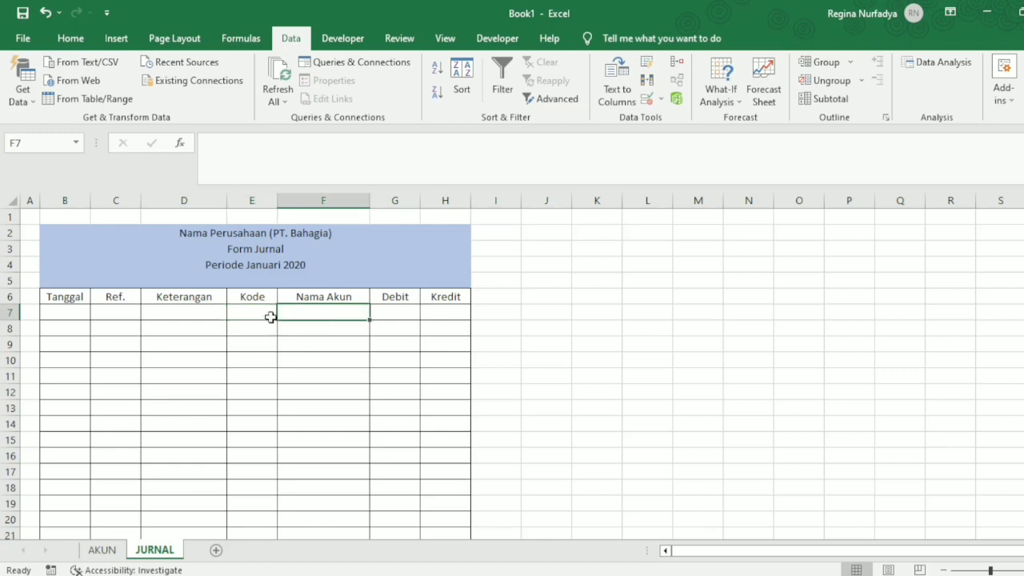
click(269, 317)
click(281, 318)
click(262, 318)
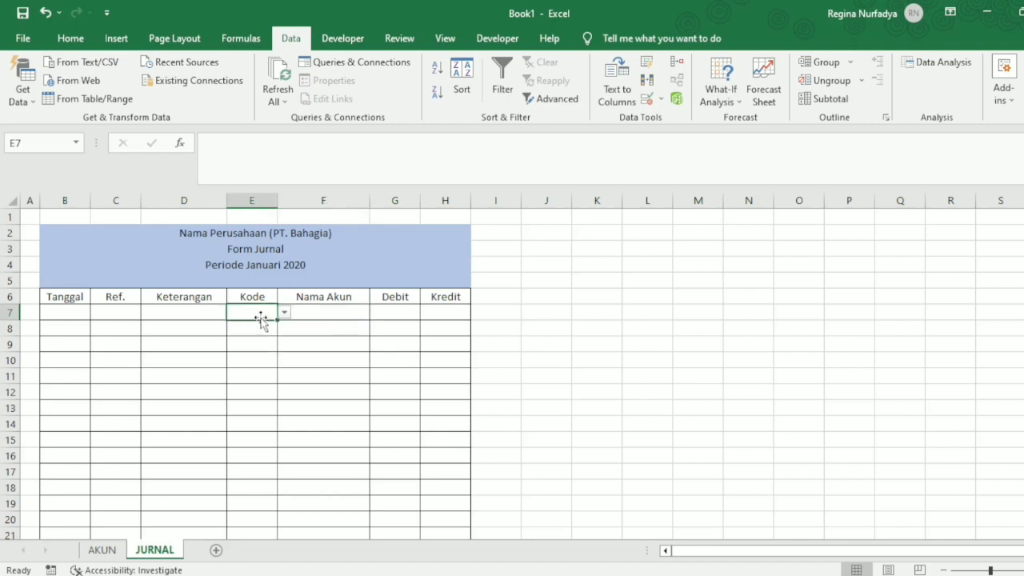
click(285, 313)
click(253, 355)
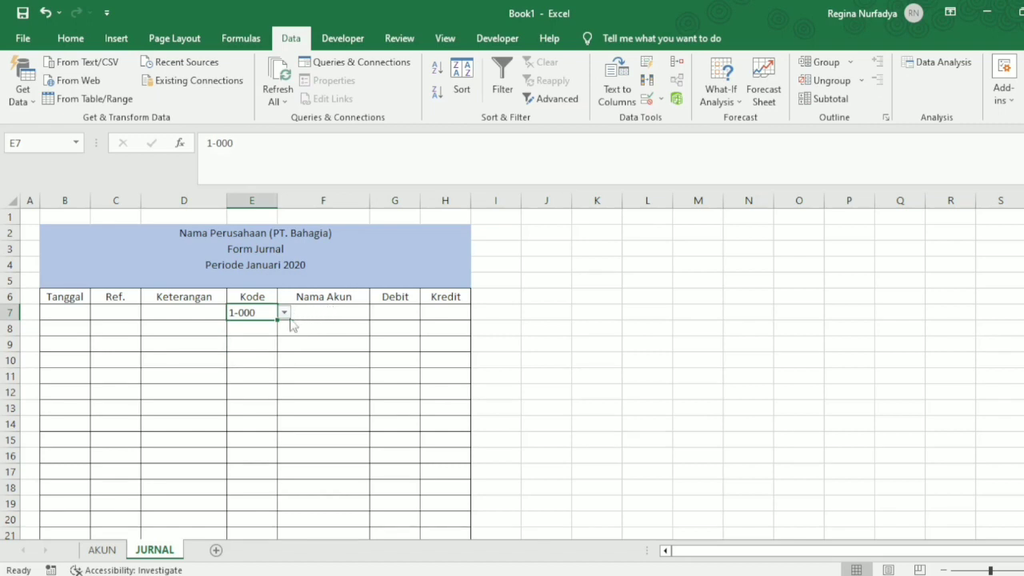
click(45, 12)
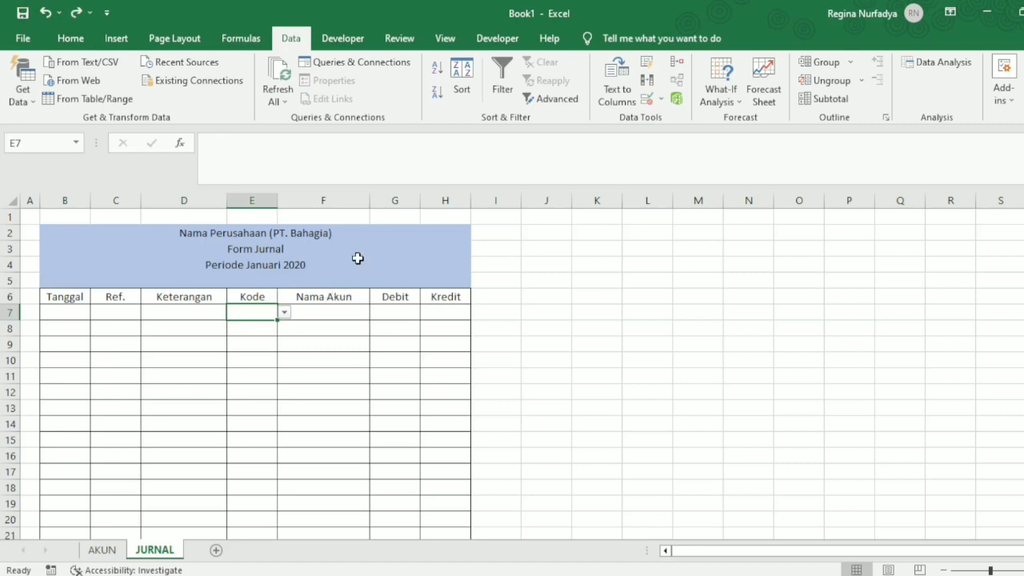
Step: Begin an IF formula in cell F7 under Nama Akun that returns empty text when E7 is blank: =if(E7="";"";
click(336, 308)
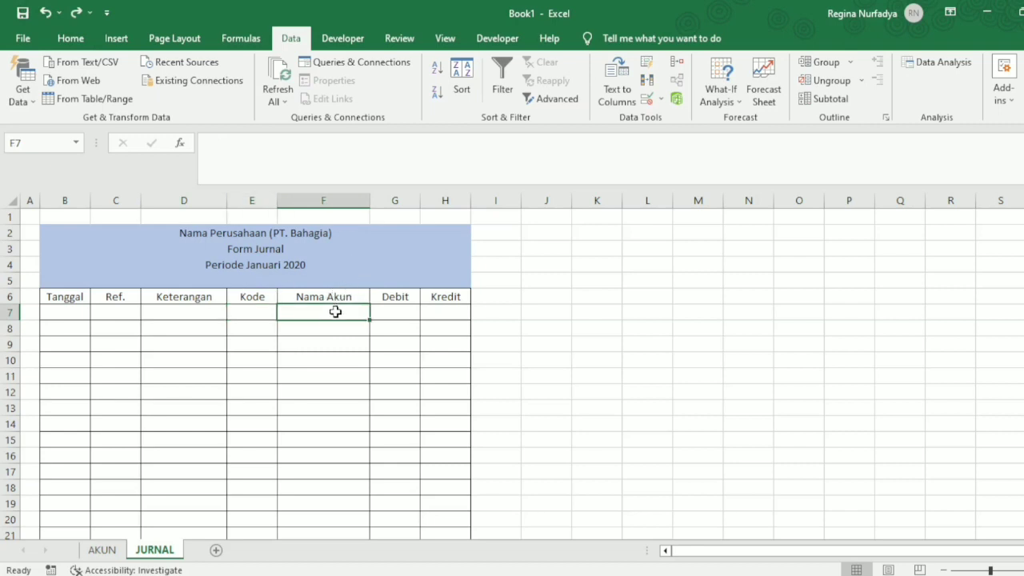
text(=)
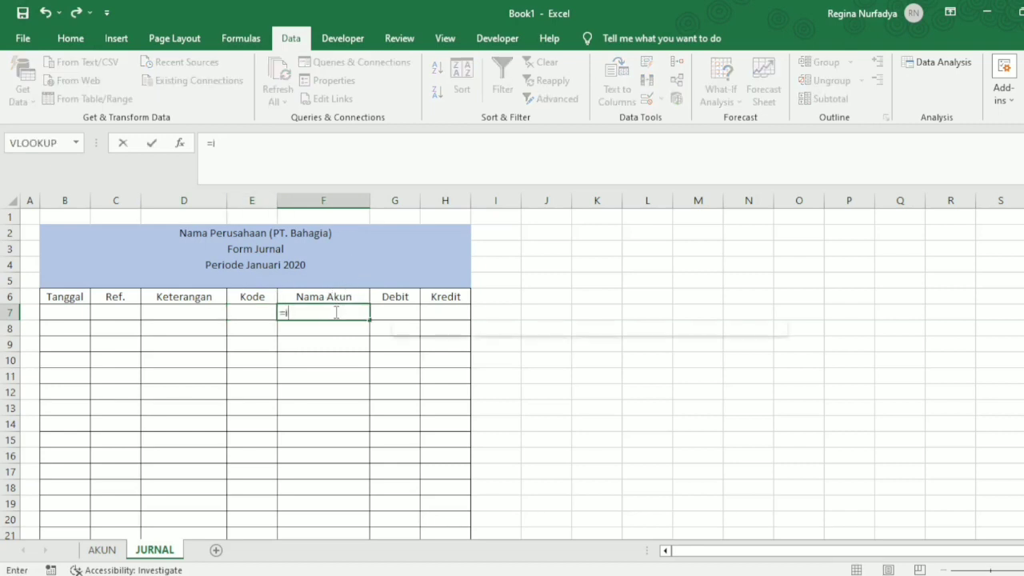
text(if)
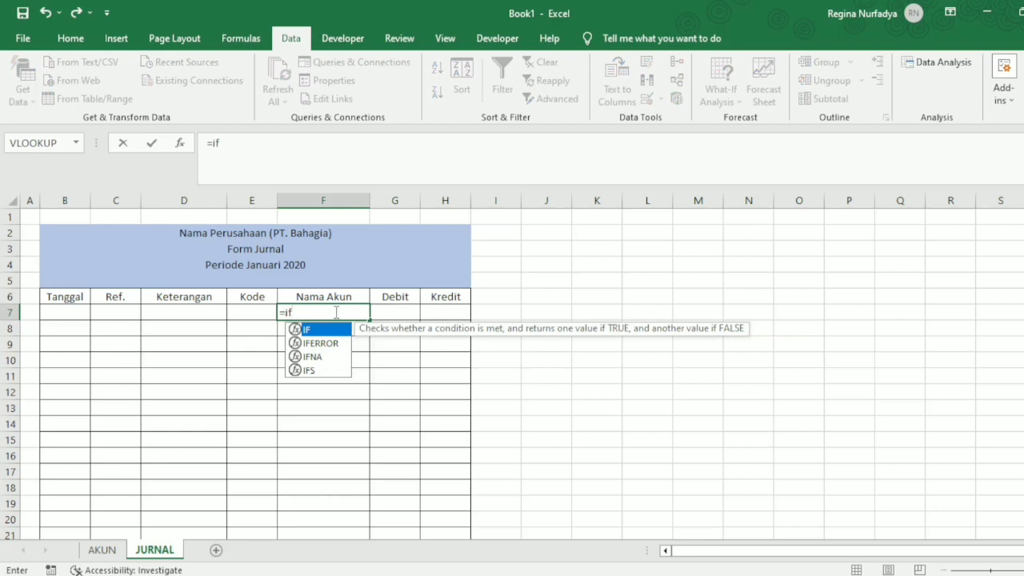
text(()
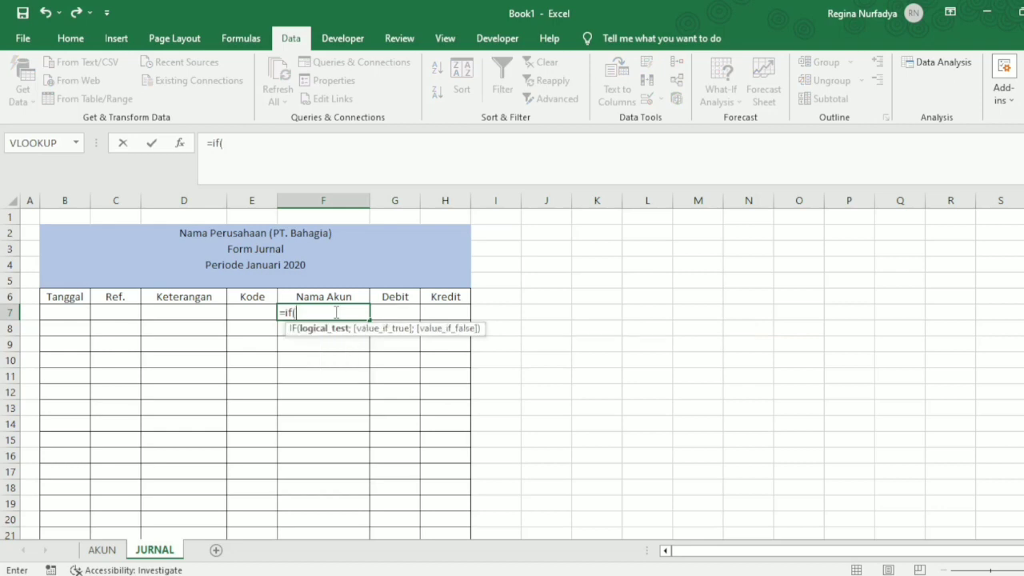
click(255, 313)
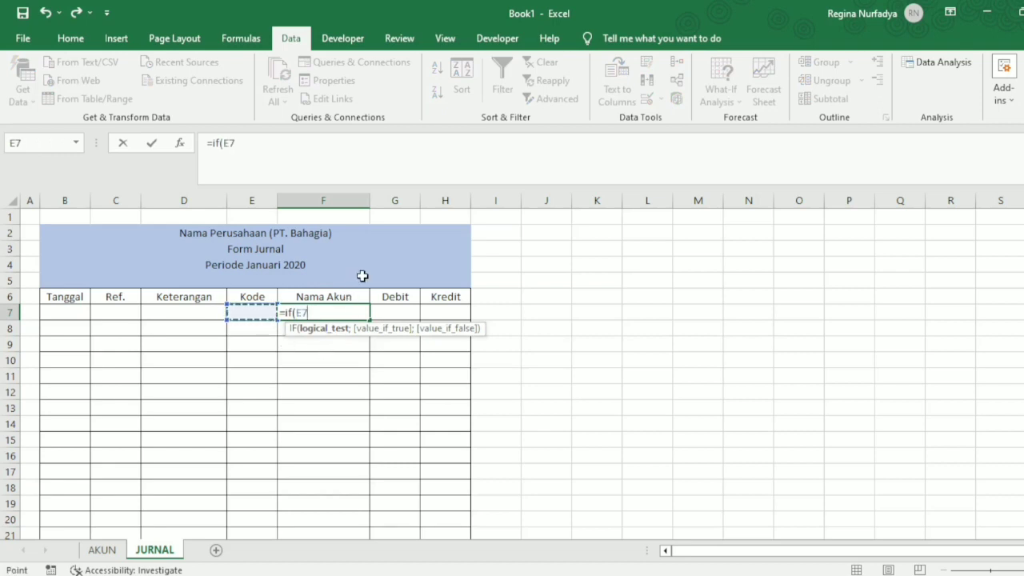
text(=)
text(;)
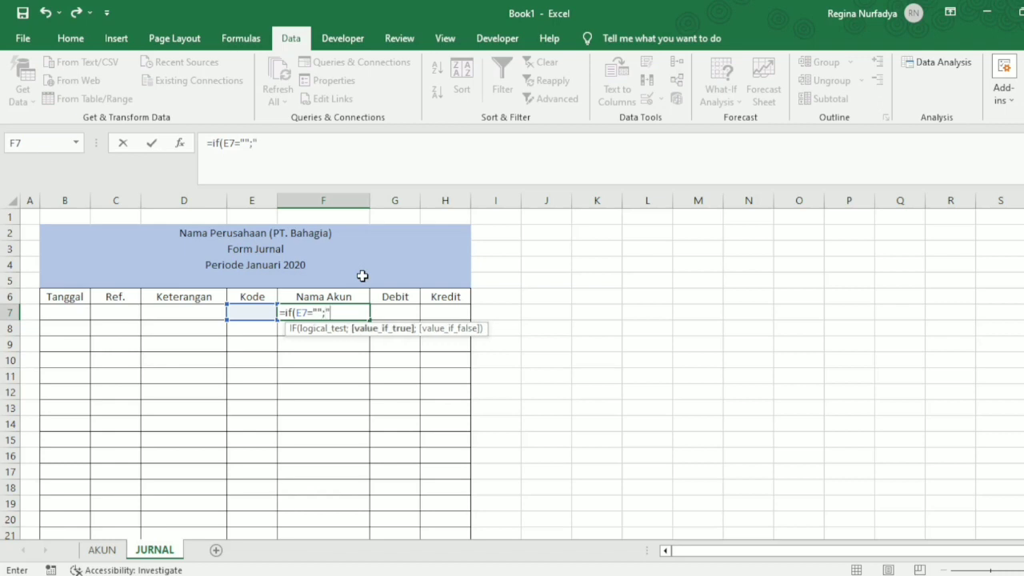
text("";)
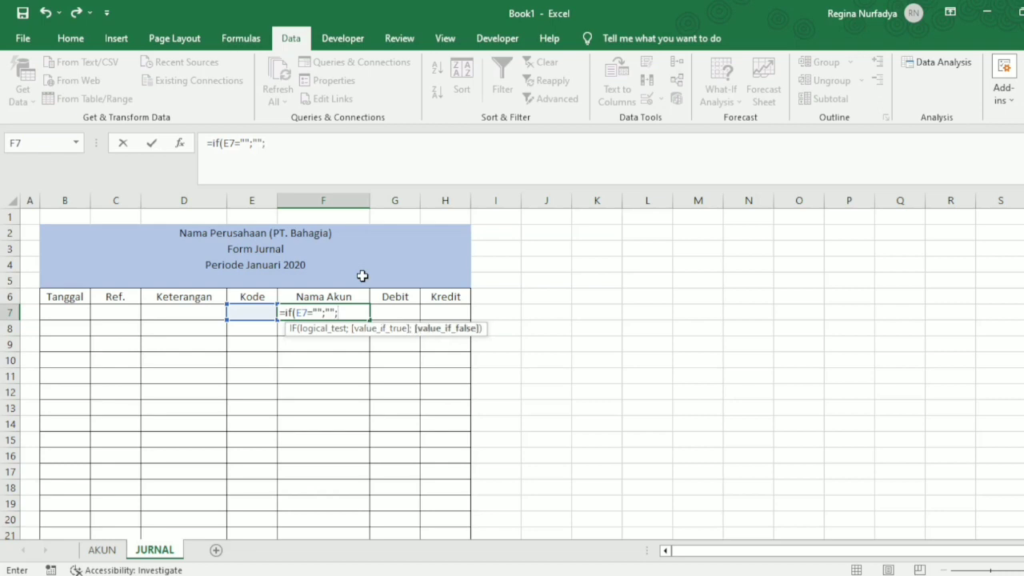
Step: Complete the F7 formula with VLOOKUP(E7;T_Akun;2;0) as the value if false, and enter it
text(vlo)
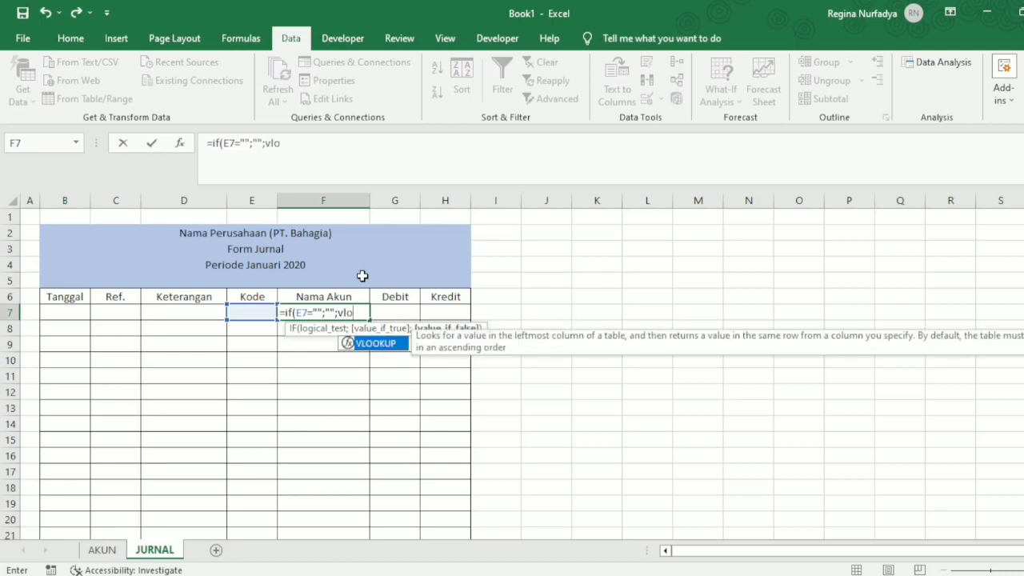
click(373, 345)
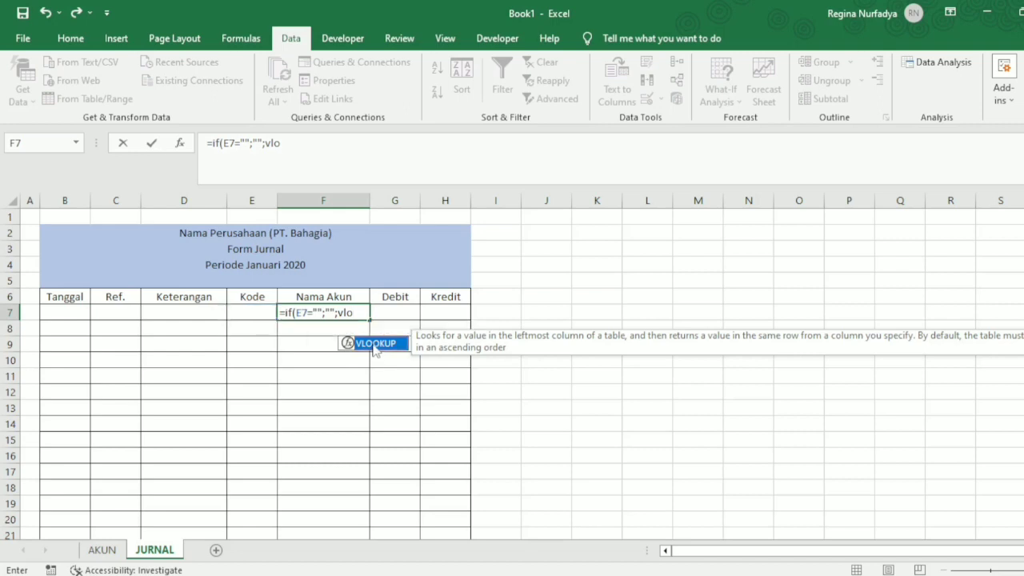
double_click(374, 345)
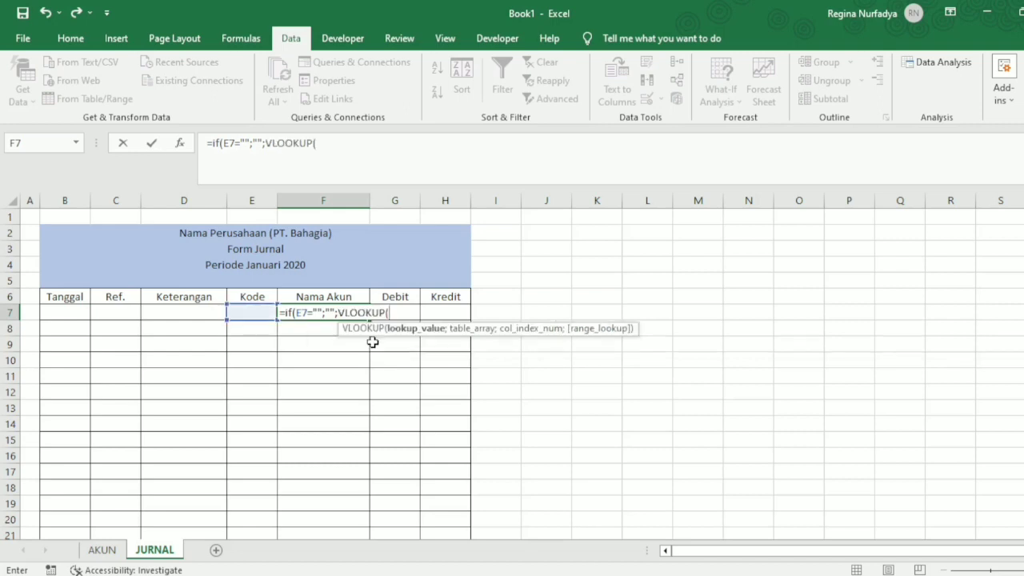
click(254, 312)
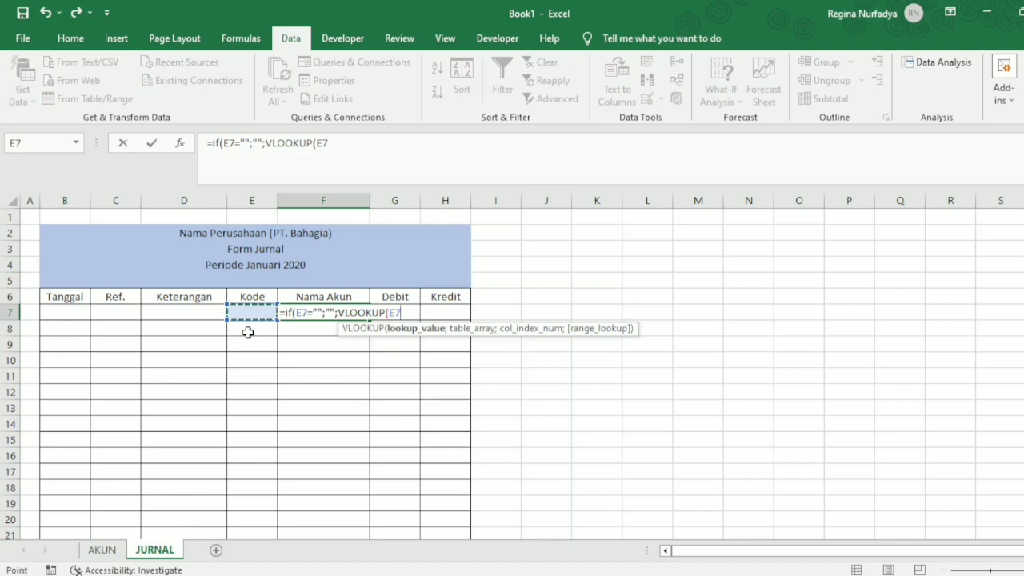
text(;)
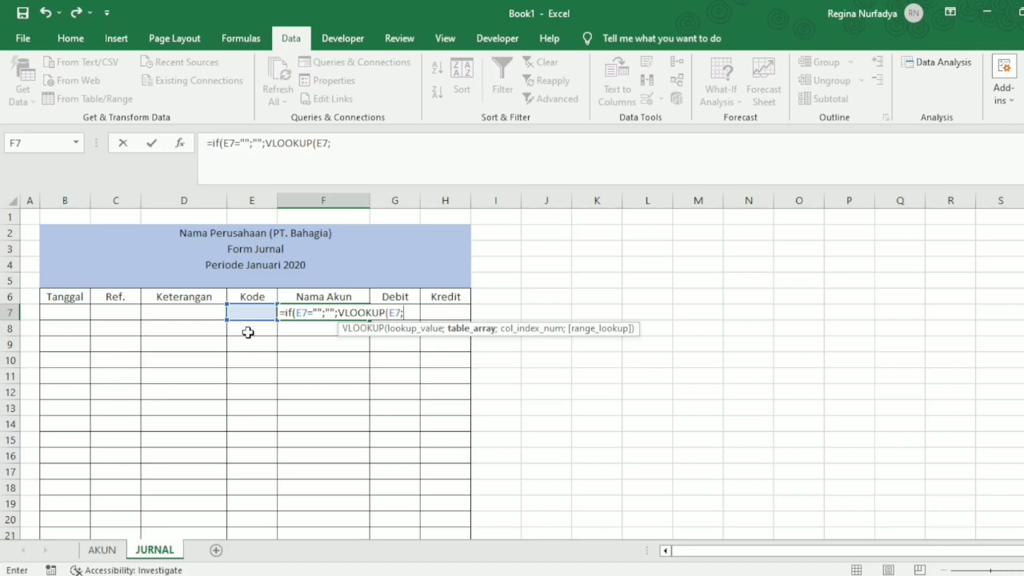
text(t)
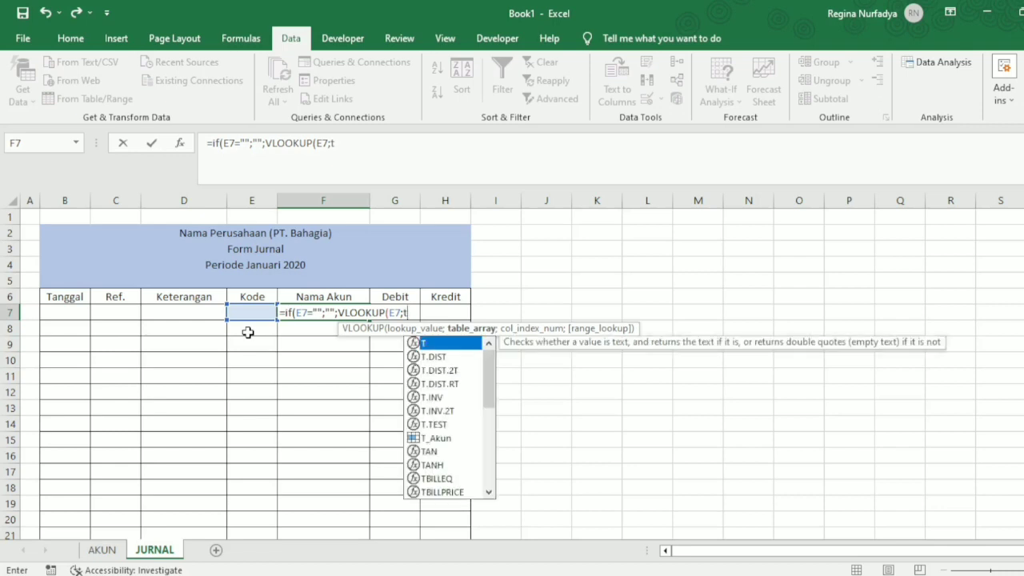
click(447, 442)
double_click(447, 442)
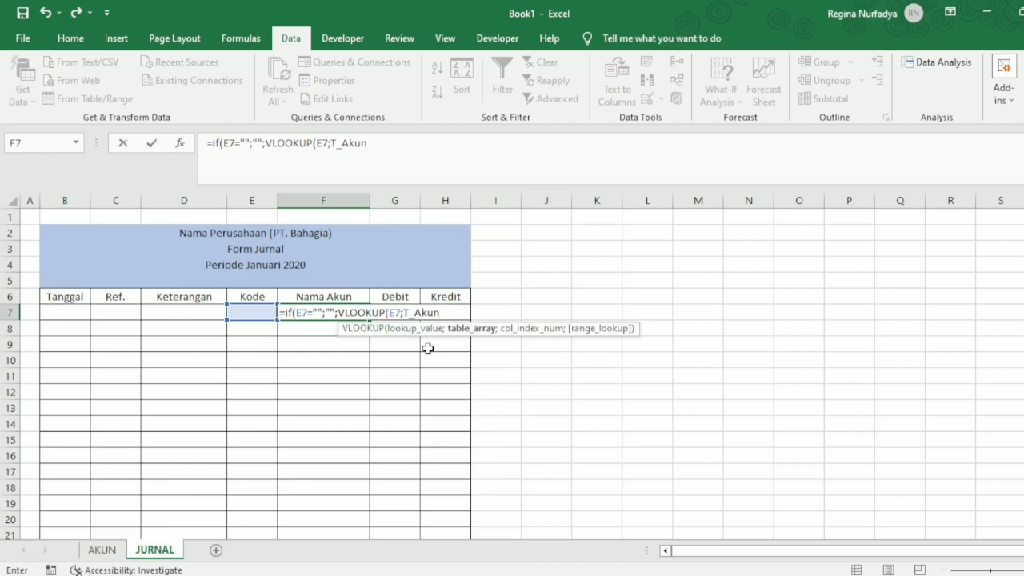
text(;2)
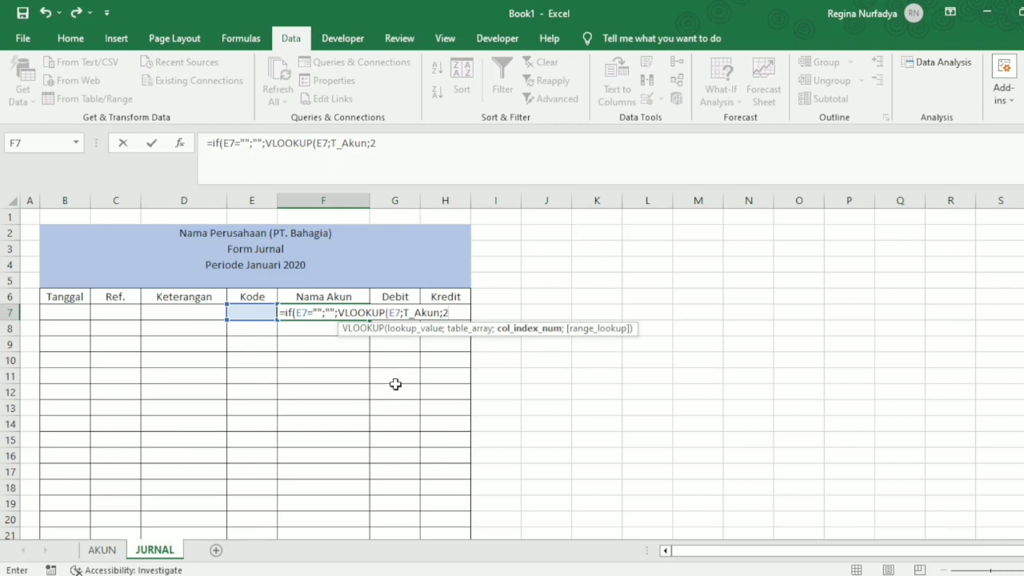
text(;)
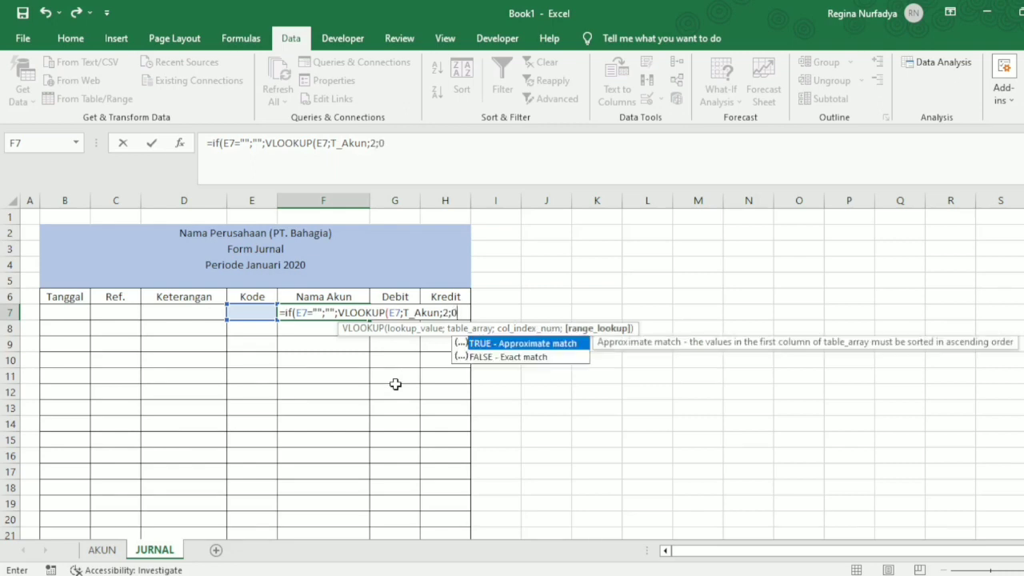
text(0))
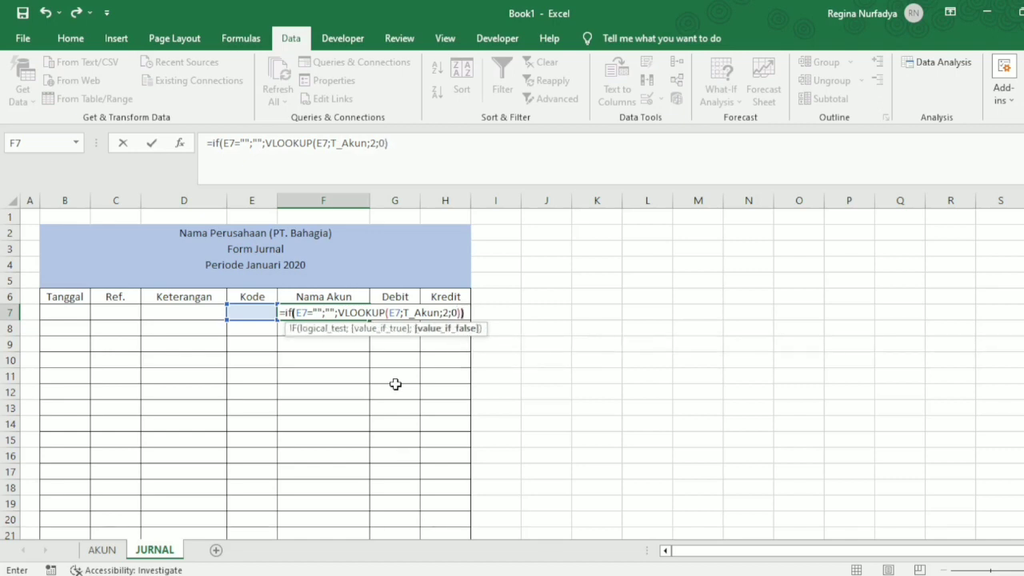
text())
key(Return)
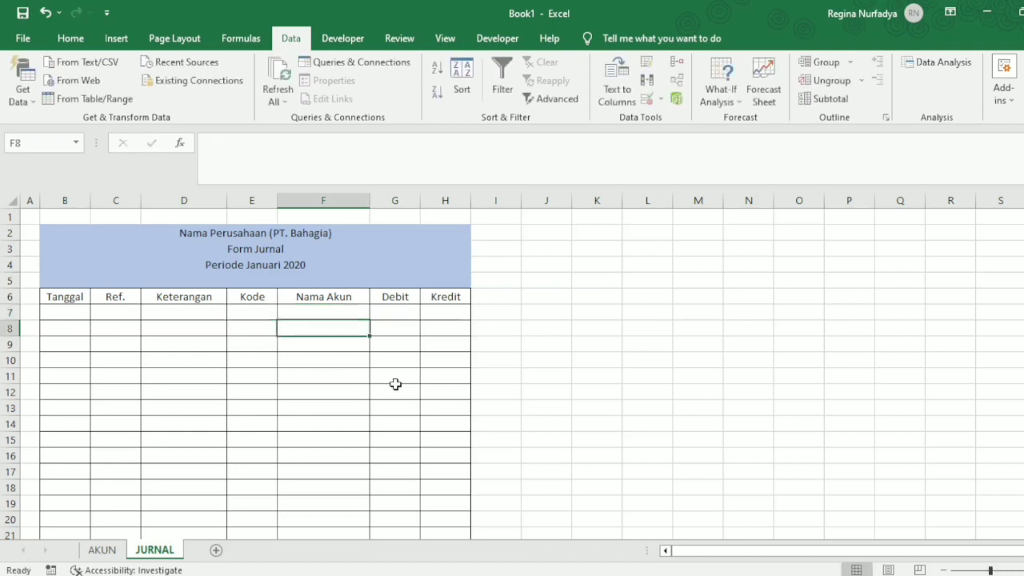
Step: Test the Nama Akun lookup in F7 by choosing account code 1-110 from the list in cell E7
click(318, 311)
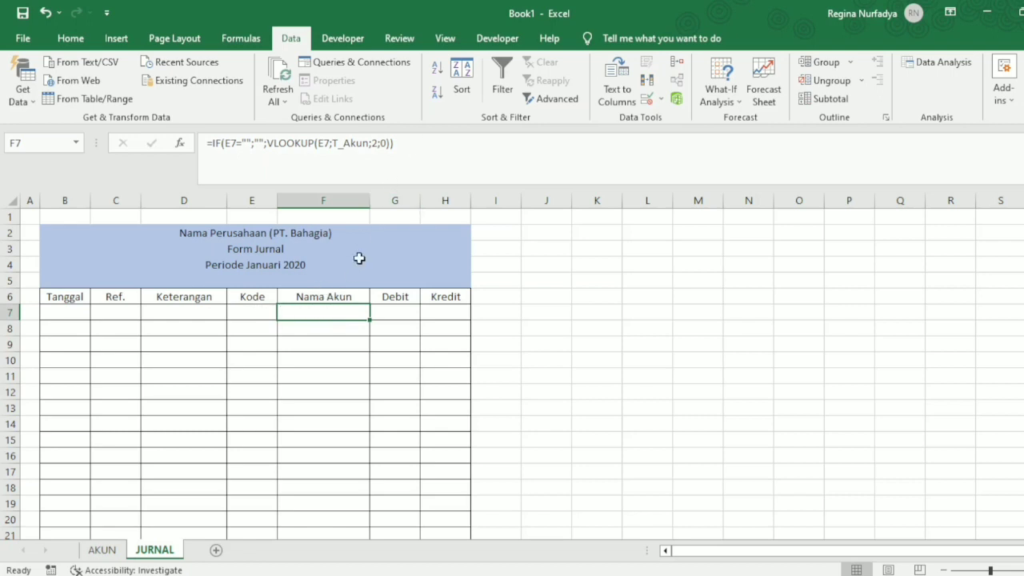
click(269, 312)
click(283, 314)
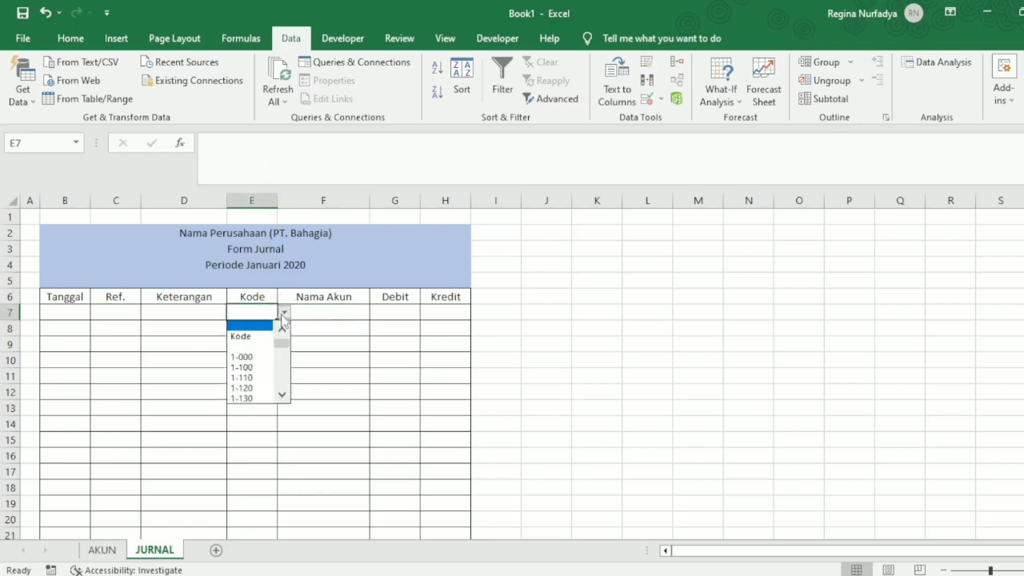
click(260, 377)
click(350, 312)
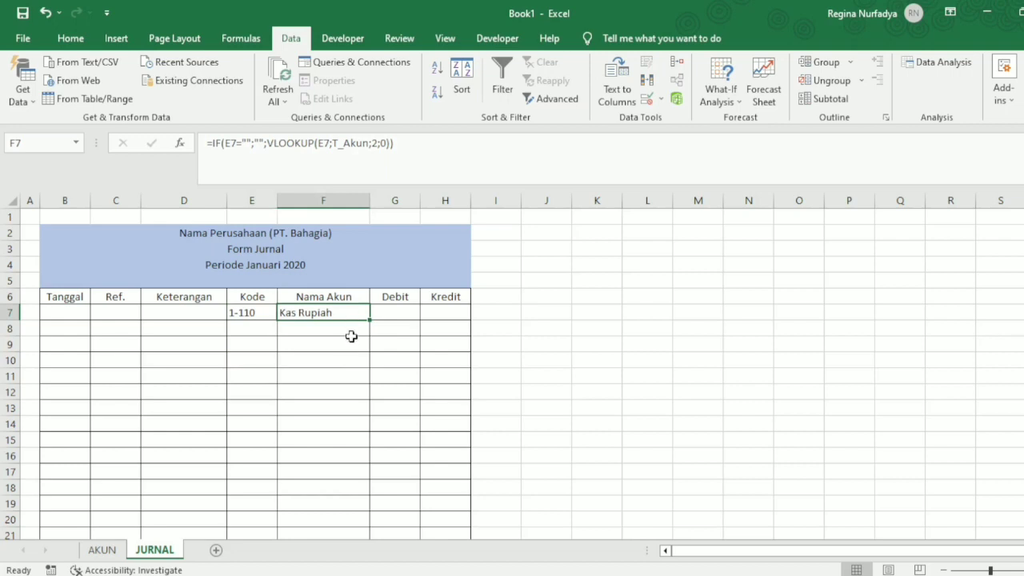
Step: Clear the test account code from cell E7
click(265, 312)
click(322, 146)
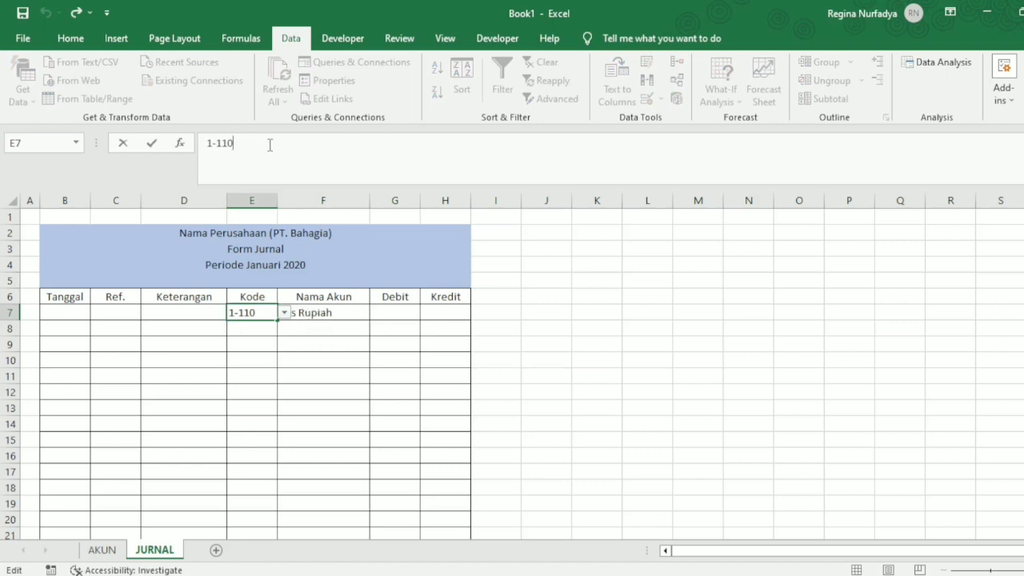
key(BackSpace)
key(BackSpace)
key(BackSpace)
key(BackSpace)
click(256, 341)
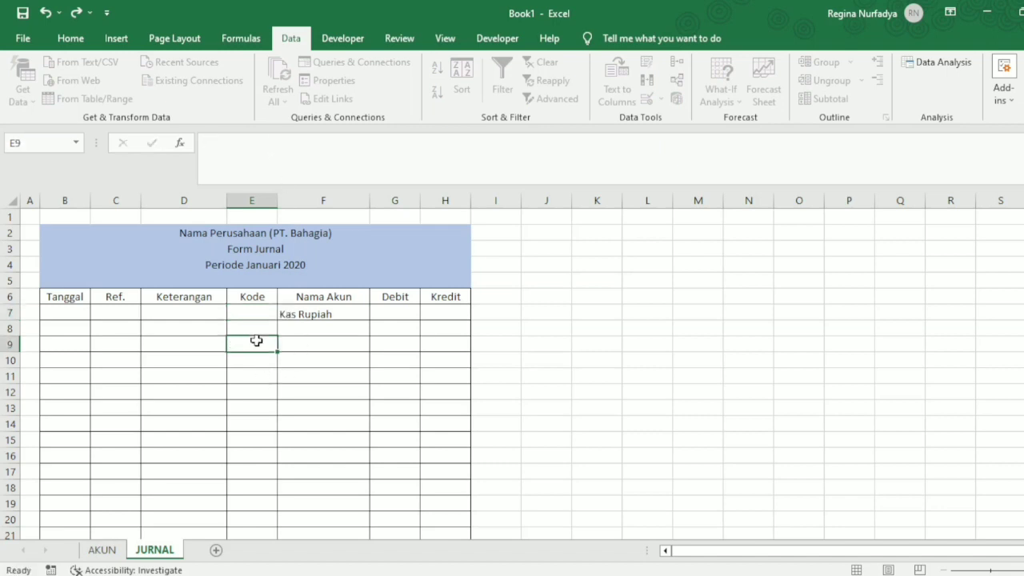
Step: Fill the F7 lookup formula down the remaining rows of the form's Nama Akun column
click(346, 315)
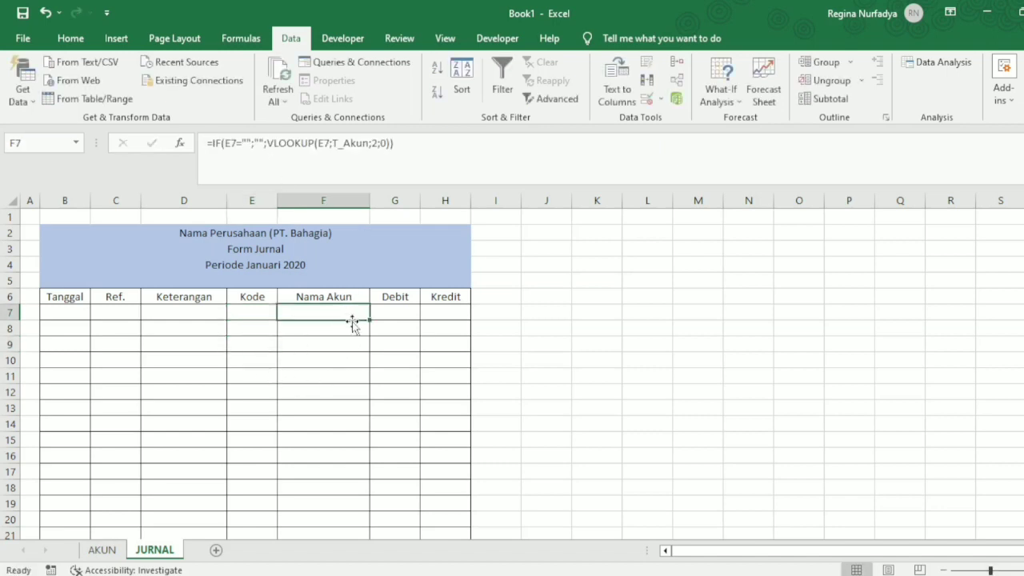
drag(369, 319, 370, 503)
scroll(393, 386, up, 20)
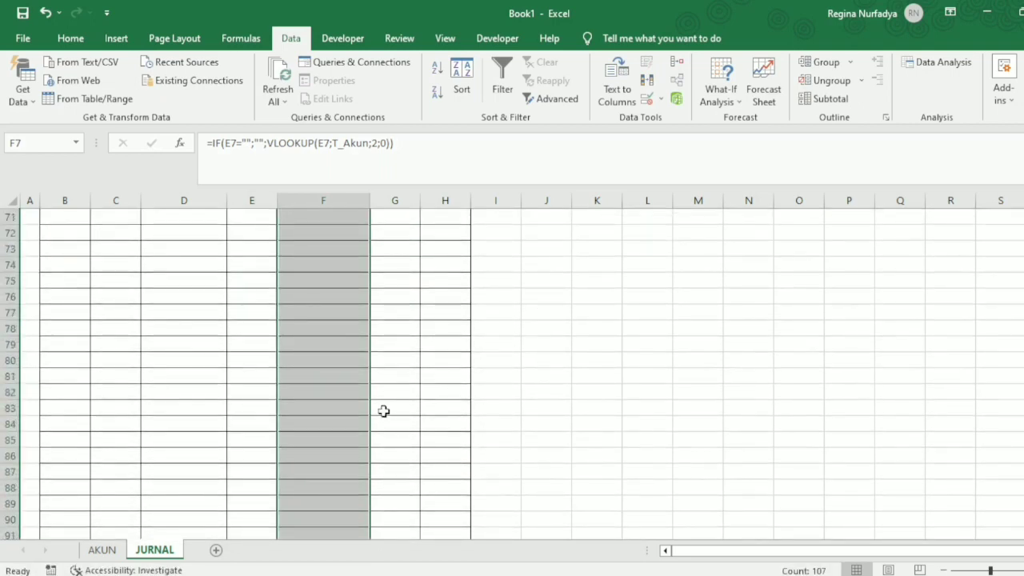
click(392, 376)
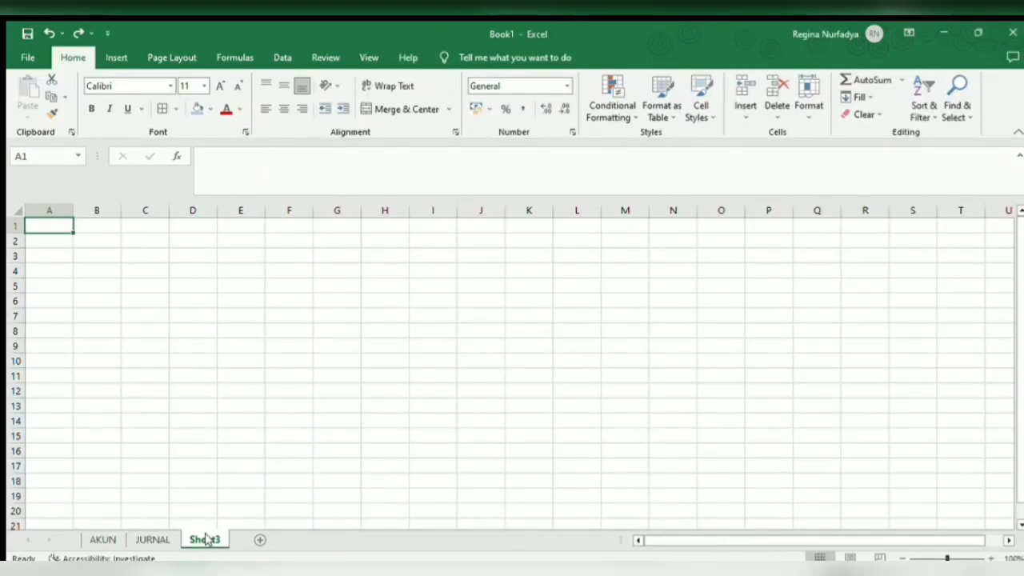
Step: Rename Sheet3 as BUKU BESAR and copy the three title rows from JURNAL into it, starting at cell F2
text(BUKU BESAR)
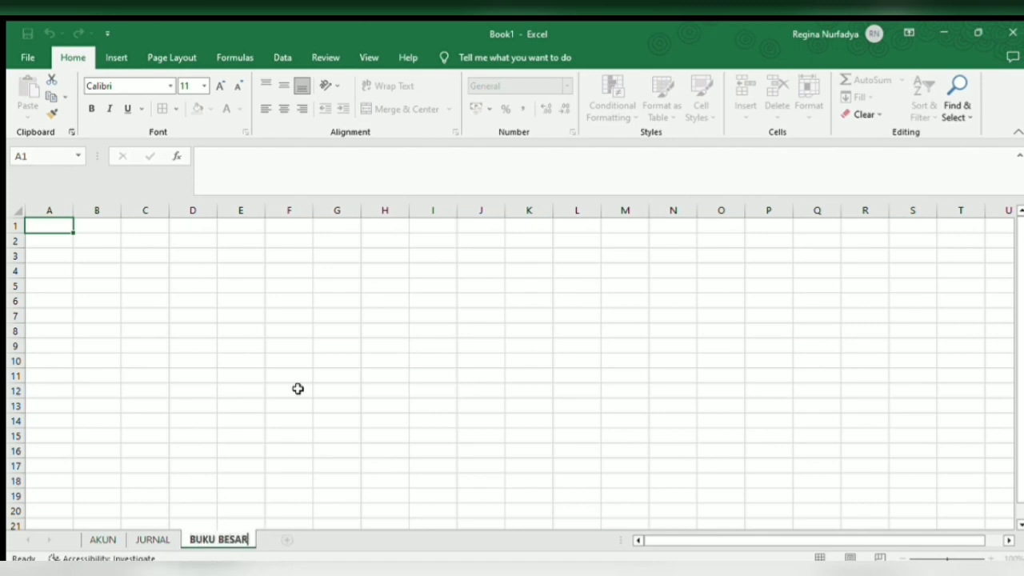
key(Return)
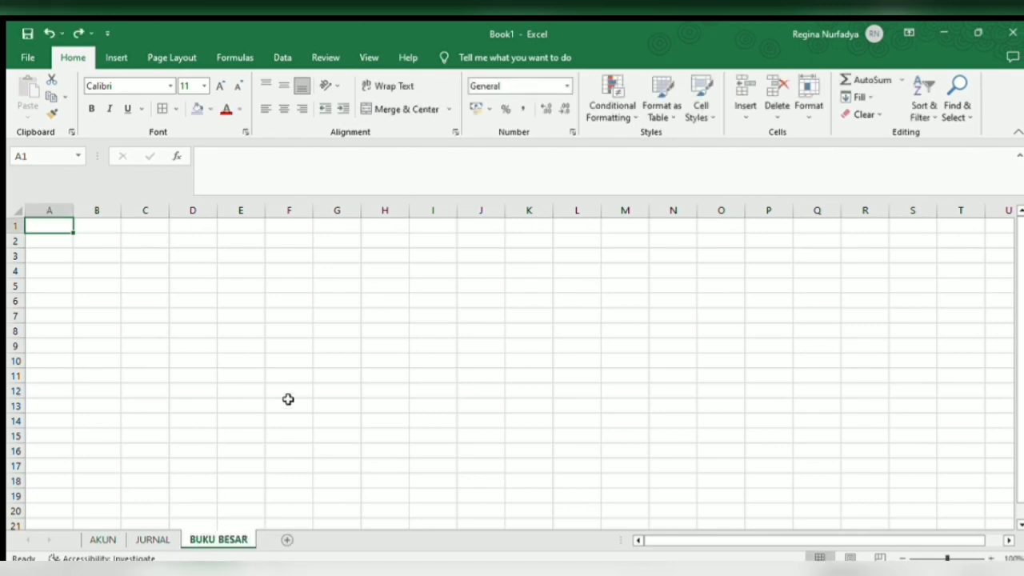
click(153, 539)
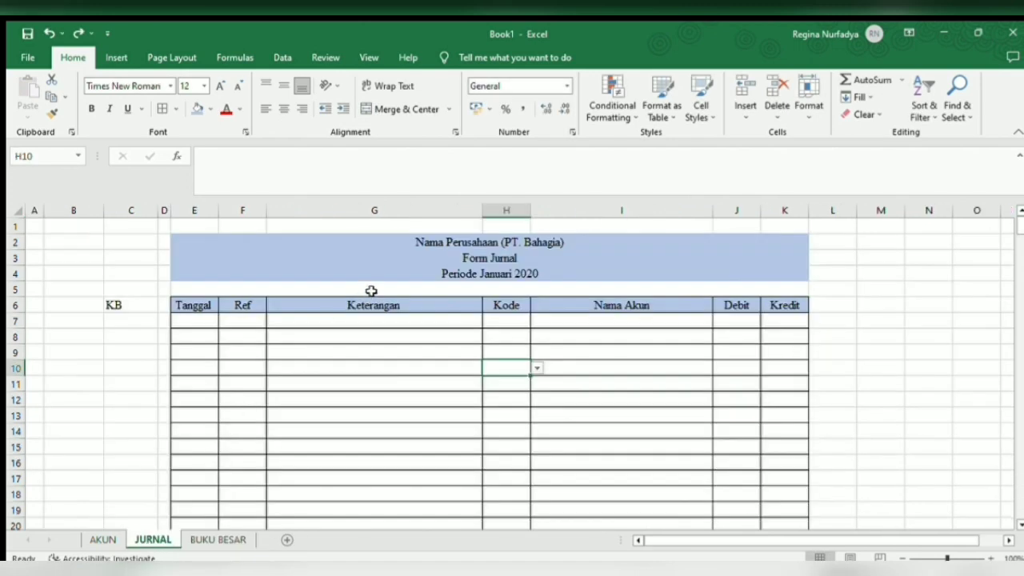
click(453, 274)
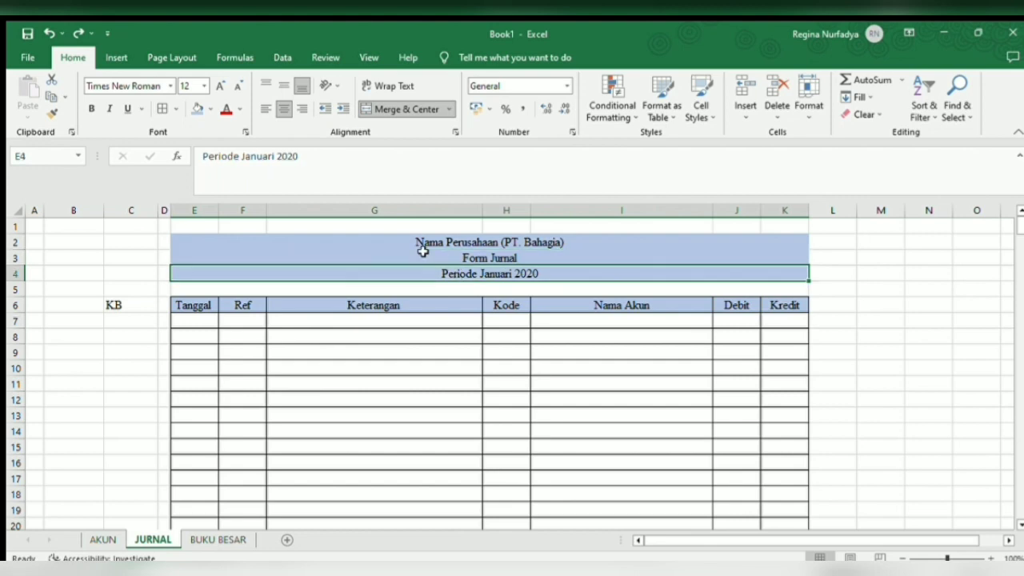
drag(431, 241, 441, 270)
key(ctrl+c)
click(219, 539)
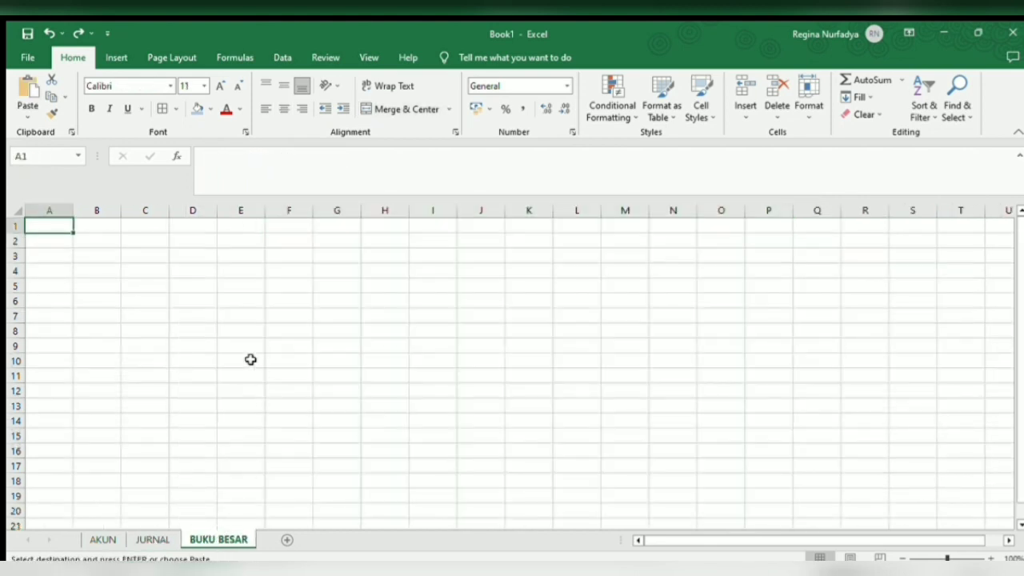
click(276, 242)
key(ctrl+v)
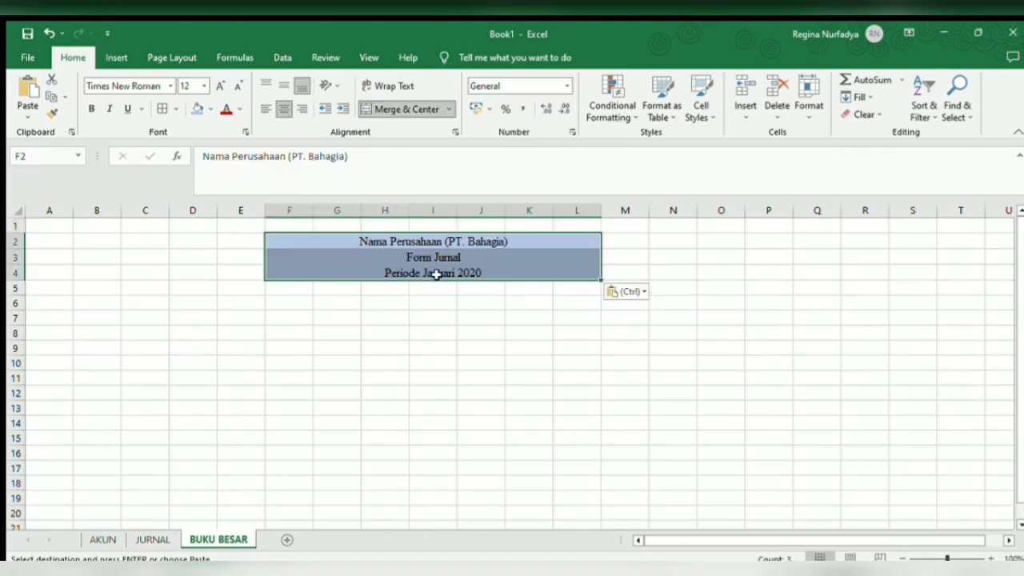
Step: Change the second title line in F3 of BUKU BESAR to Form Buku Besar
key(Return)
key(F2)
key(BackSpace)
key(BackSpace)
key(BackSpace)
key(BackSpace)
key(BackSpace)
key(BackSpace)
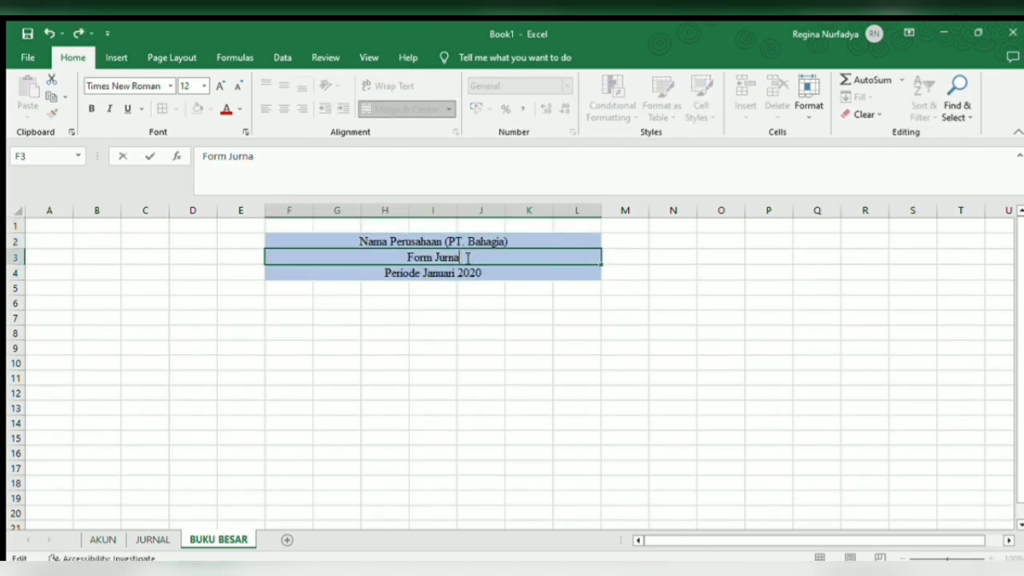
text(bUKU)
key(BackSpace)
key(BackSpace)
key(BackSpace)
key(BackSpace)
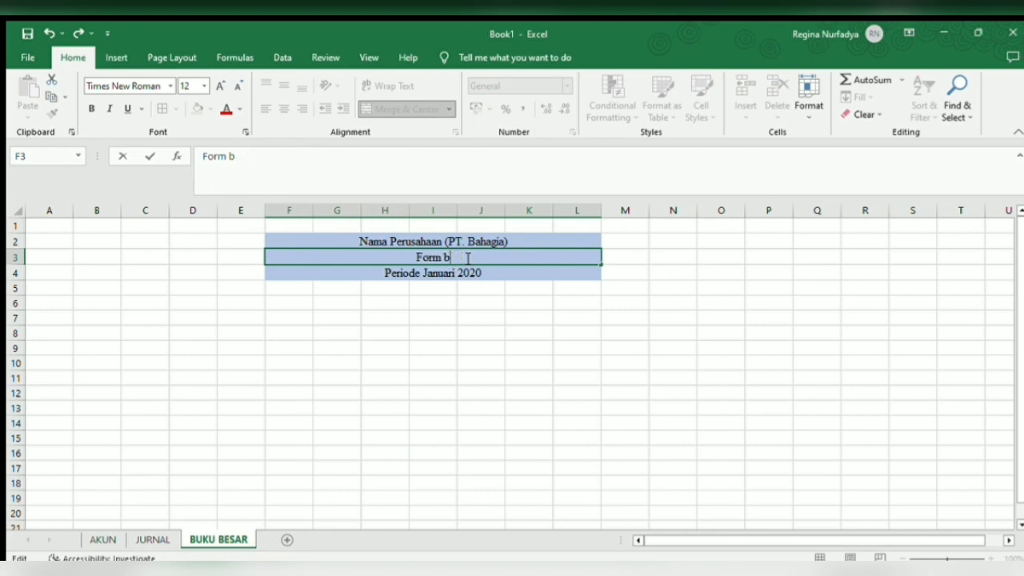
text(Buku Besar)
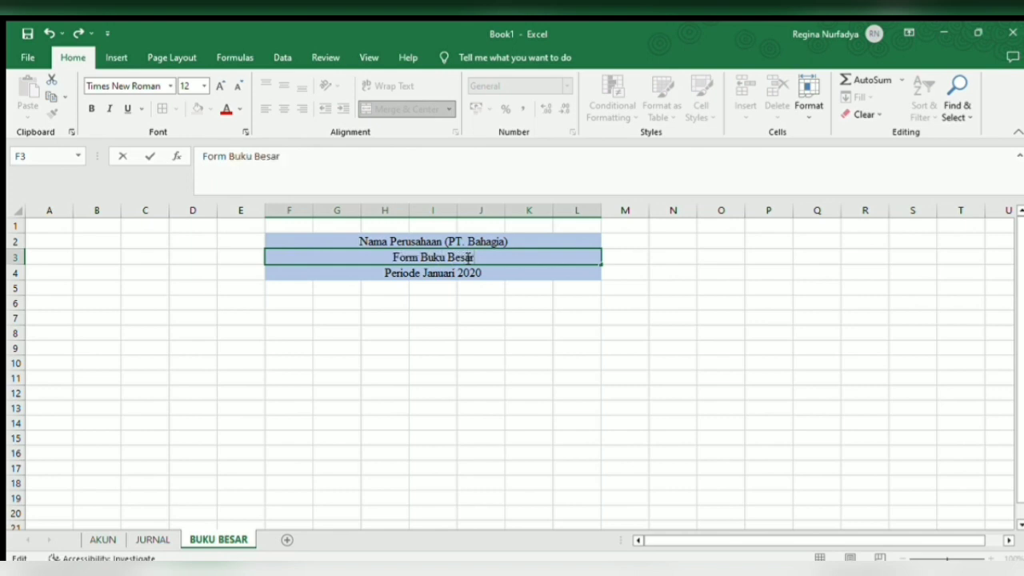
Step: Enter the column headings Kode, Nama Akun and Saldo in cells F6 to H6
click(299, 307)
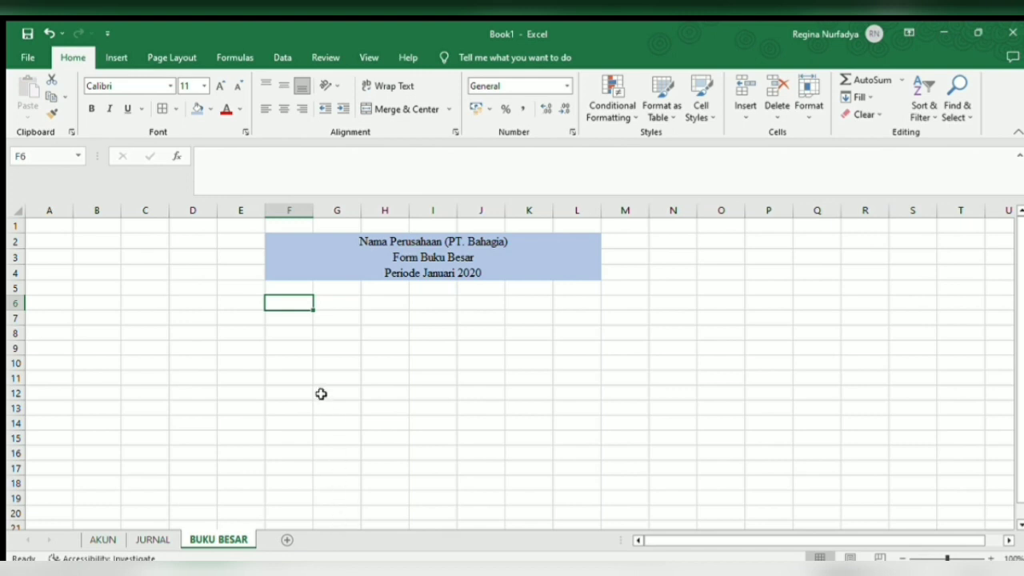
text(ko)
key(Escape)
text(Kode)
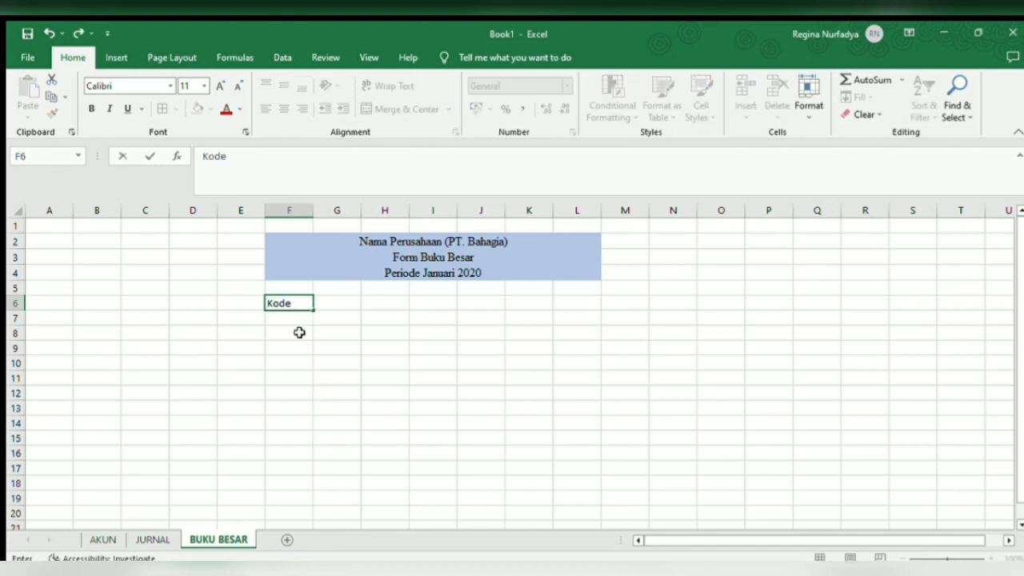
key(Tab)
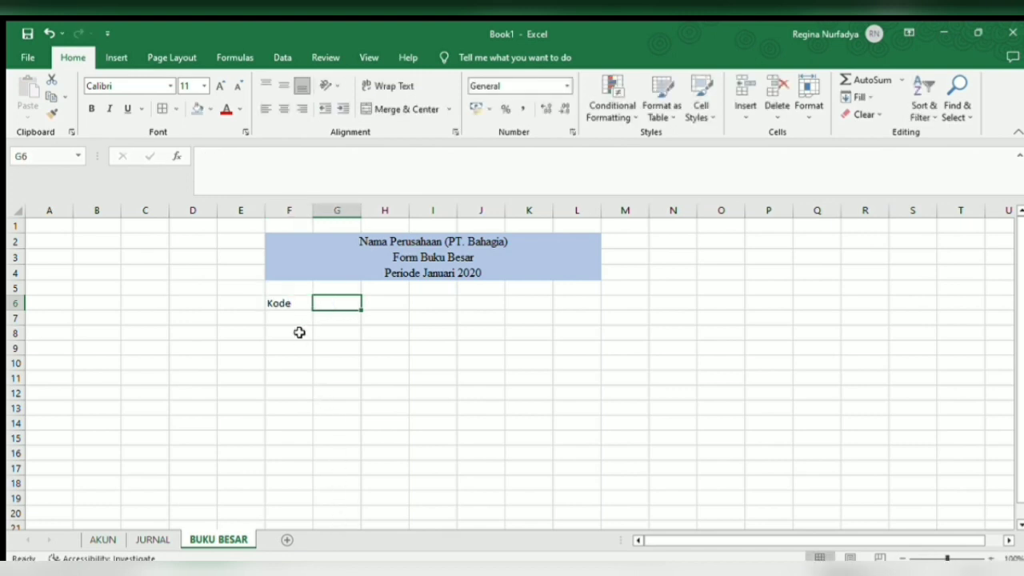
text(Nama Akun)
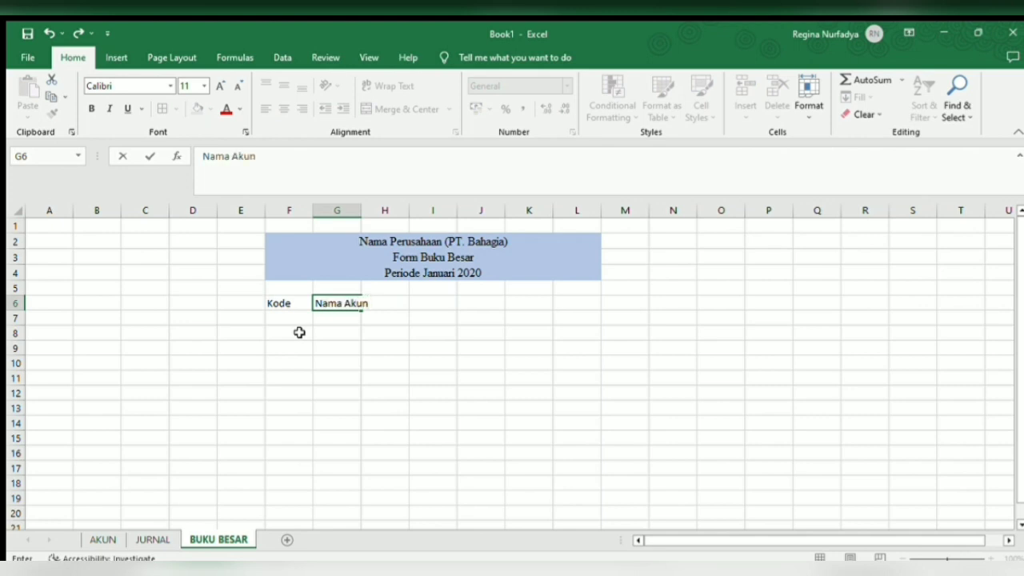
key(Tab)
text(Saldo)
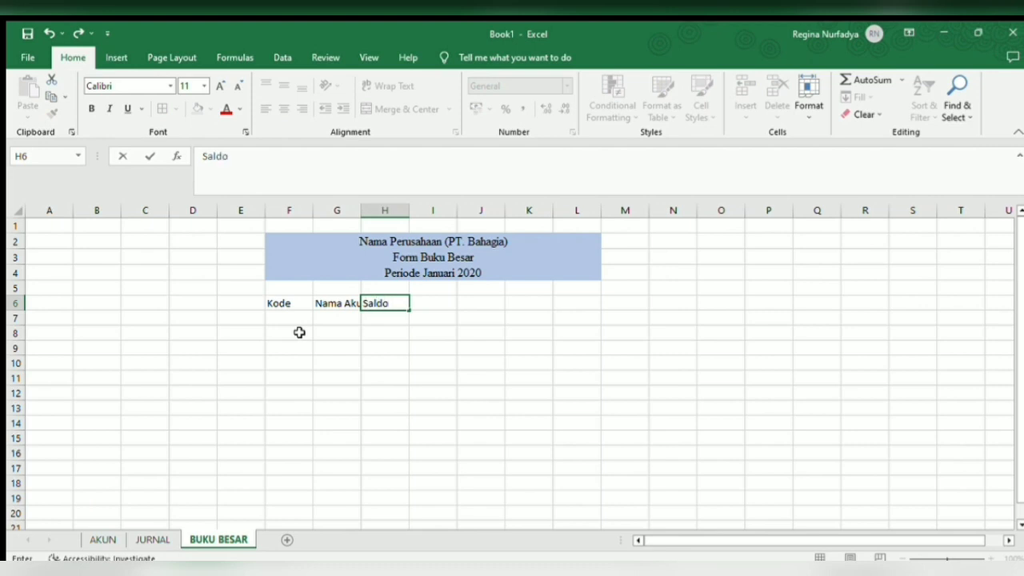
key(Tab)
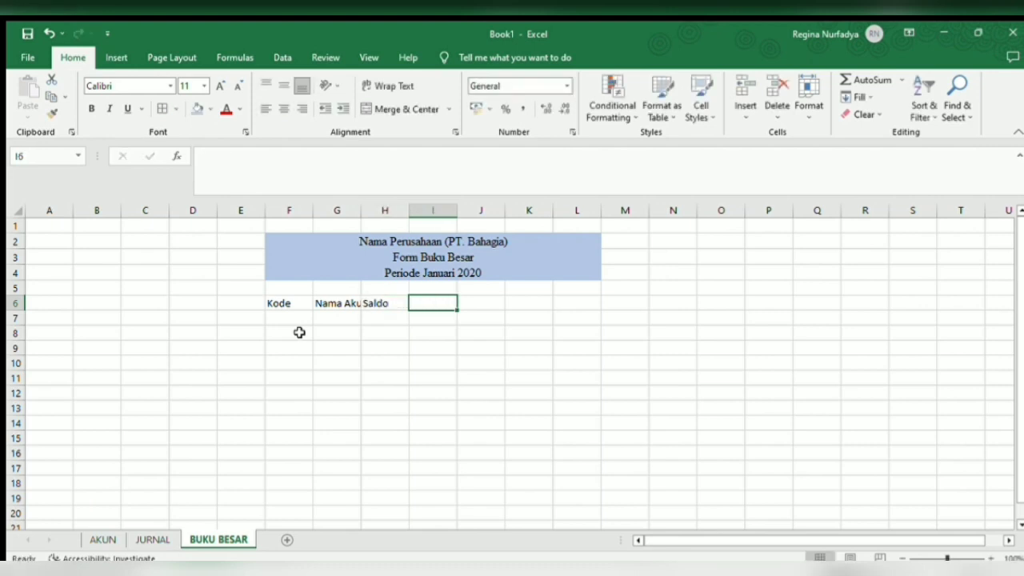
Step: Continue the heading row with Debit, Kredit and Saldo Akhir in cells I6 to K6
text(De)
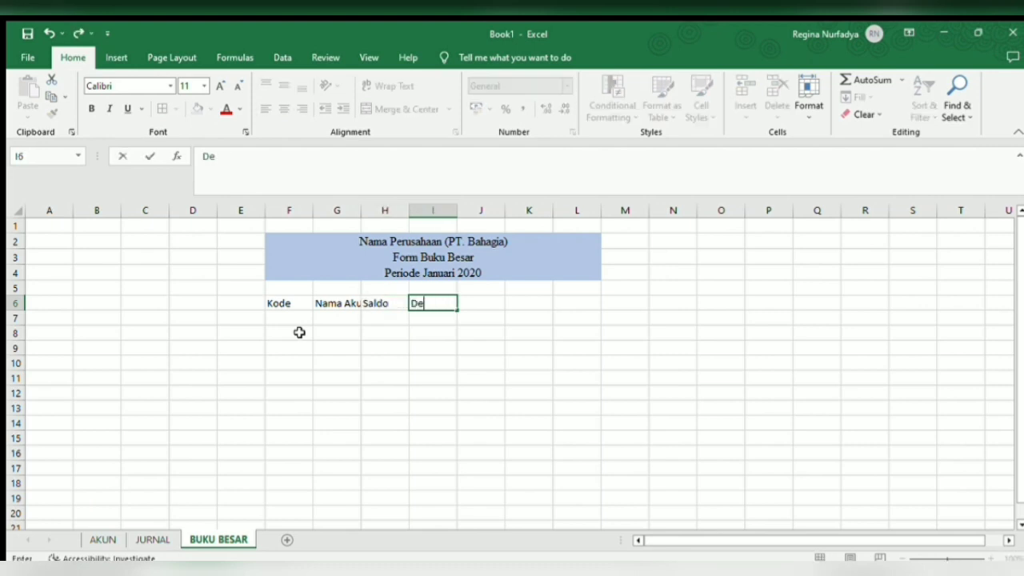
text(bit)
key(Tab)
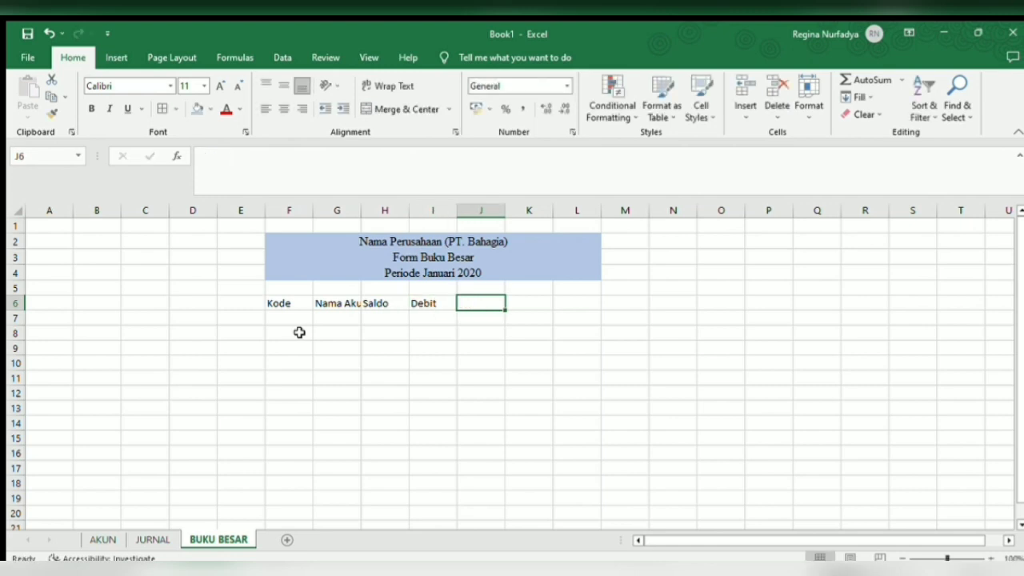
text(Kredit)
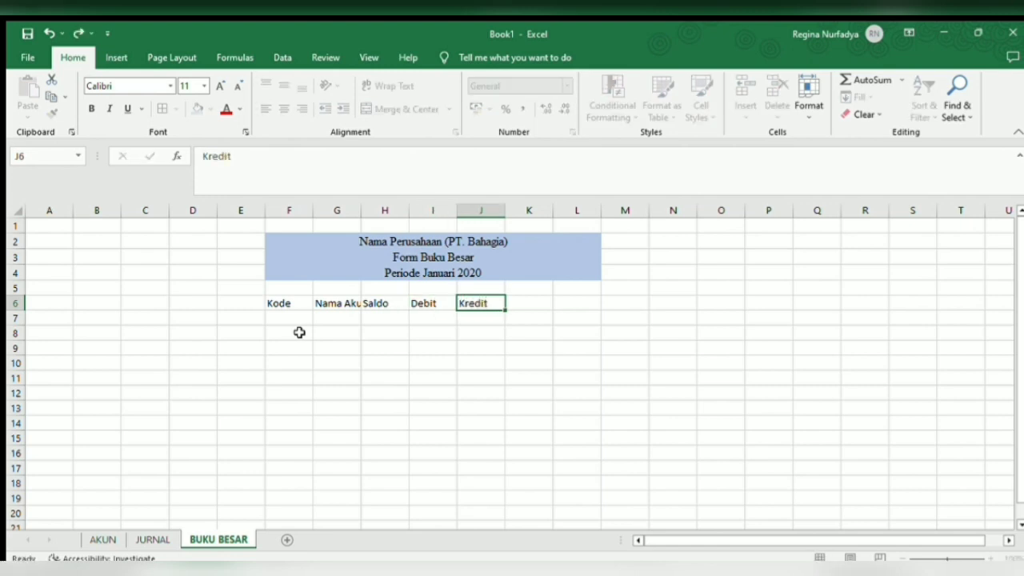
key(Tab)
text(Saldo)
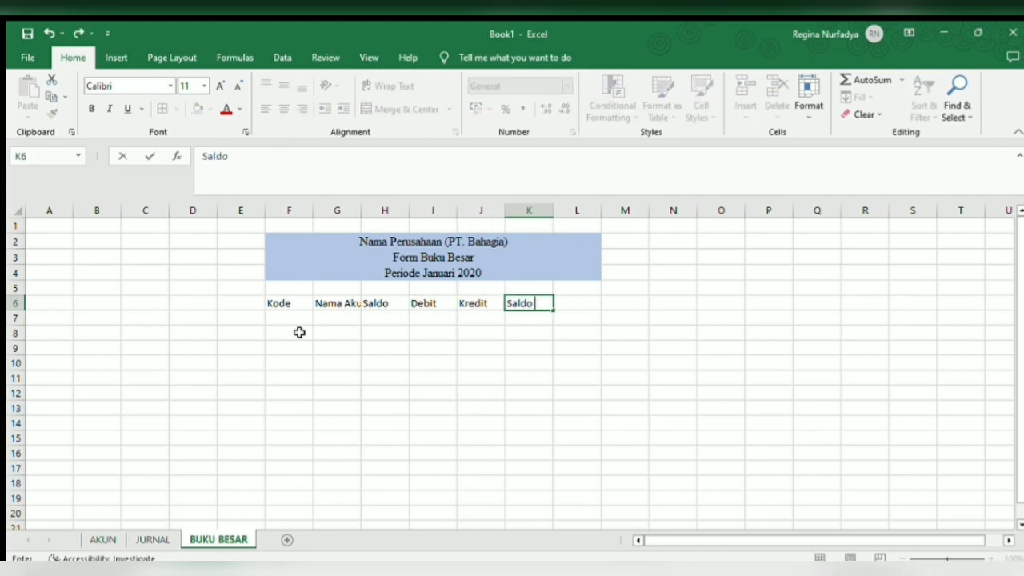
text( Akhir)
key(Return)
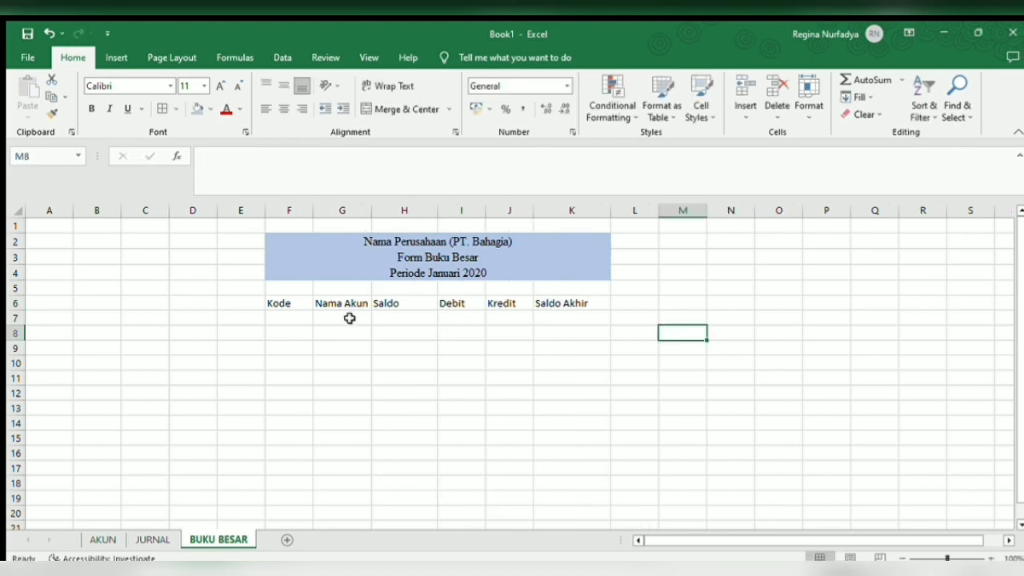
Step: Begin a VLOOKUP formula in cell G7 under Nama Akun with F7 as the lookup value: =VLOOKUP(F7;
click(349, 319)
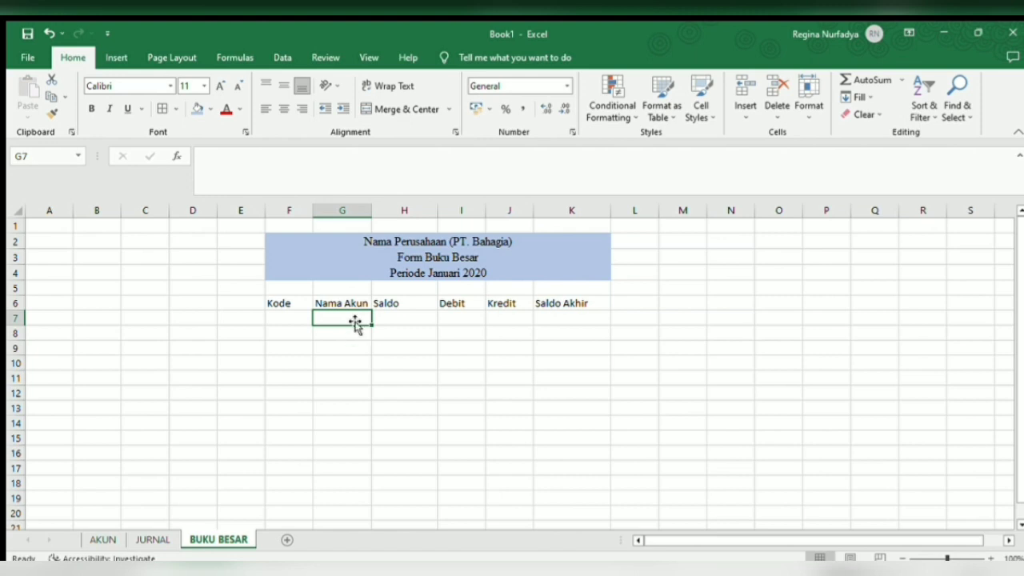
text(=v)
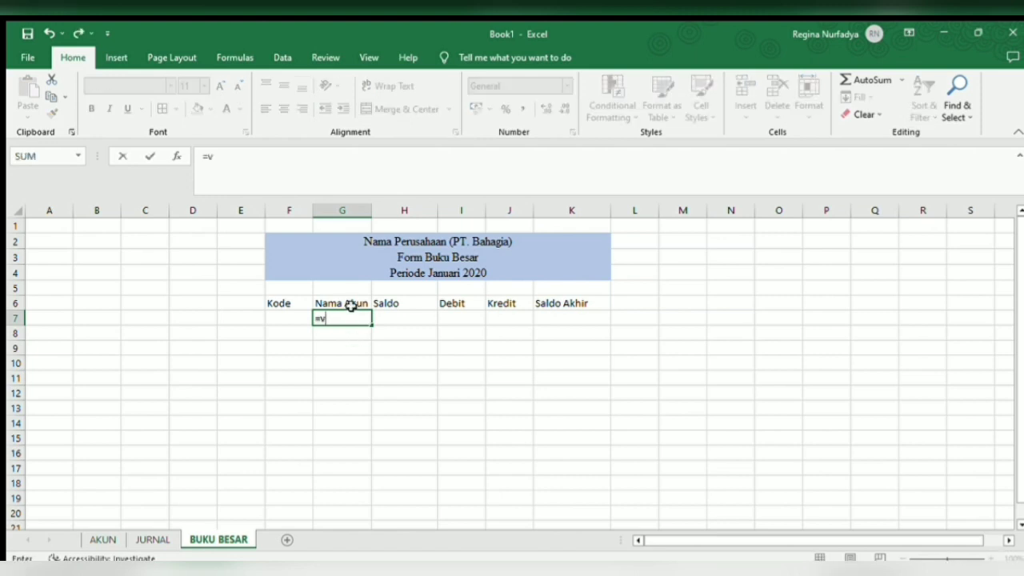
text(l)
double_click(347, 334)
click(291, 317)
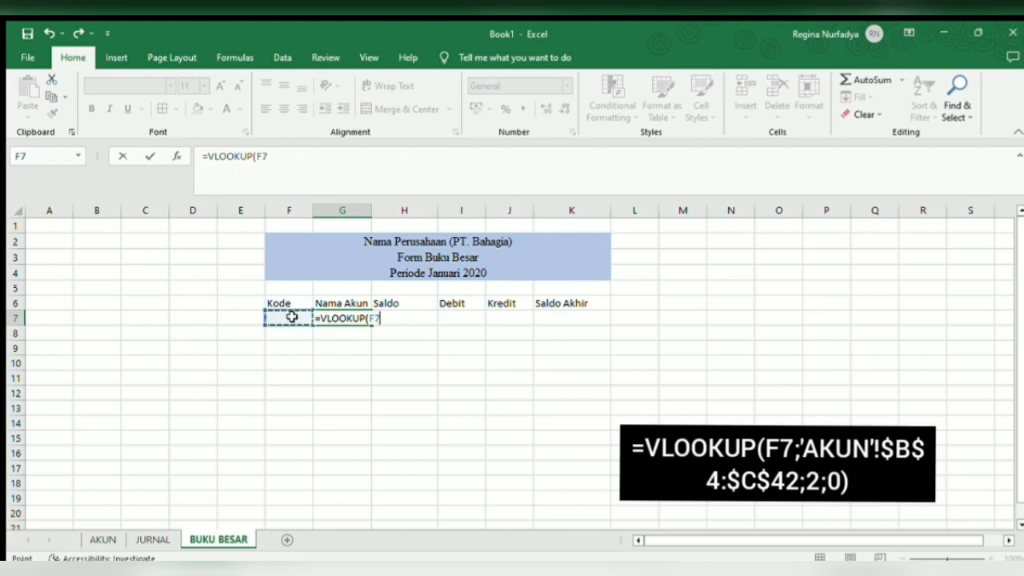
text(;)
Step: Complete the VLOOKUP formula in G7 of BUKU BESAR as =VLOOKUP(F7;AKUN!$B$4:$C$42;2;0)
click(100, 539)
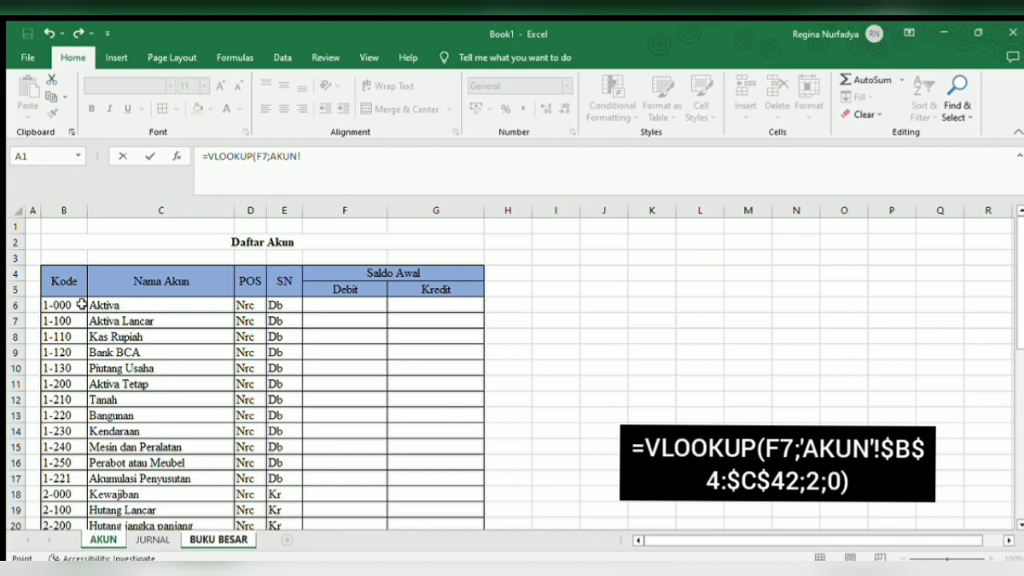
click(53, 281)
drag(53, 281, 181, 480)
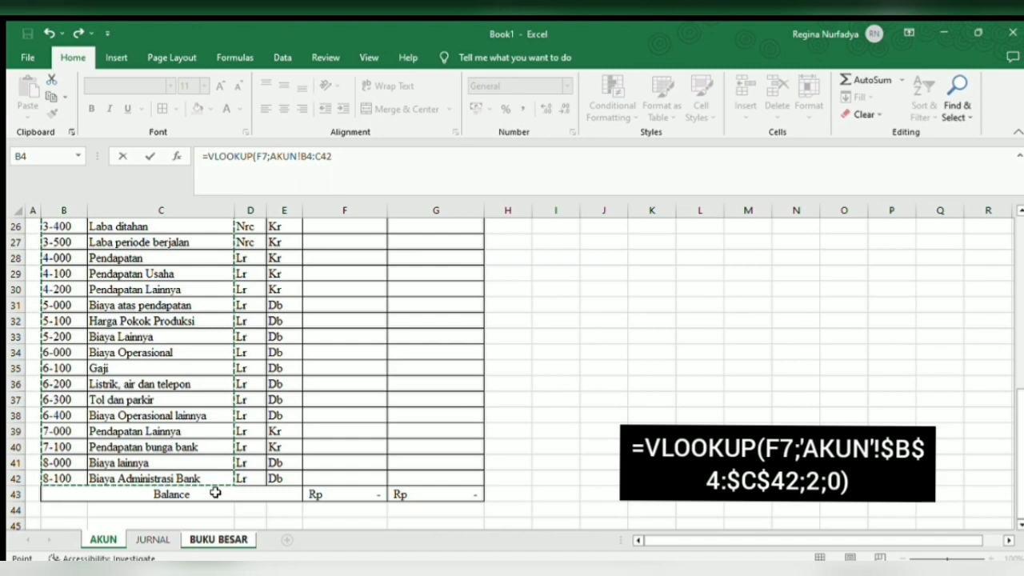
key(F4)
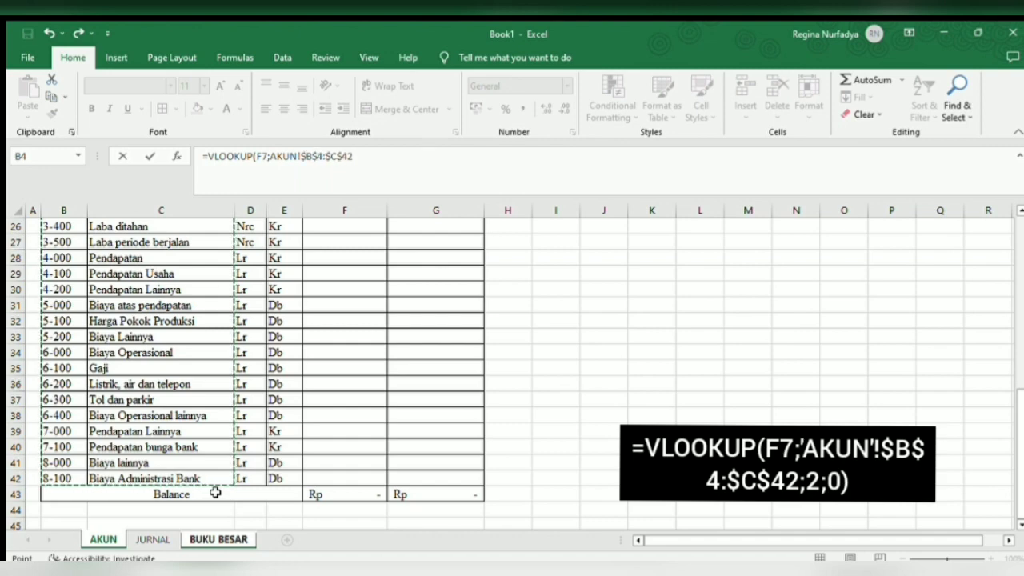
text(;2;0)
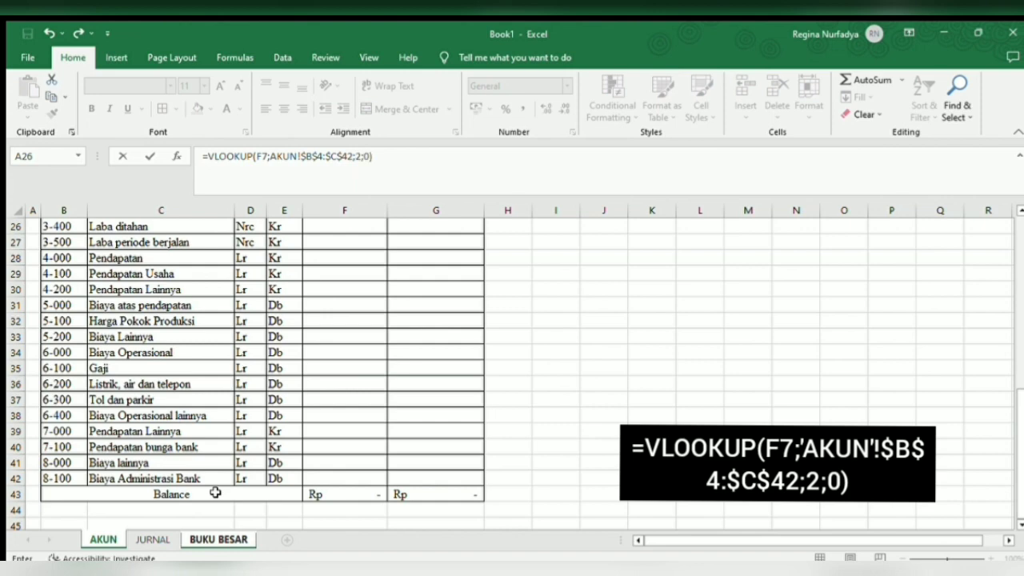
key(Return)
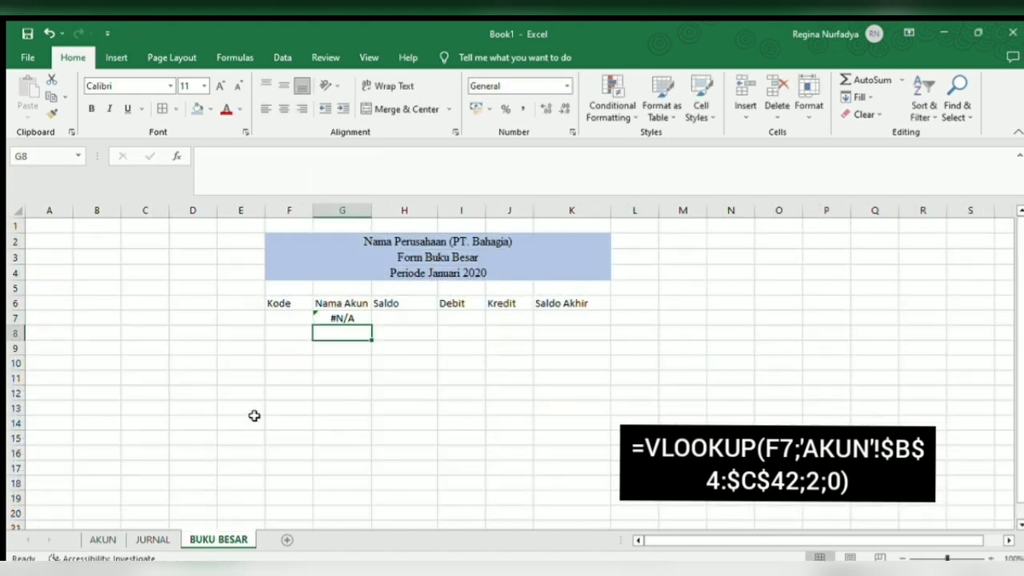
Step: Copy the VLOOKUP formula from G7 down the Nama Akun column to G36
click(284, 318)
click(353, 319)
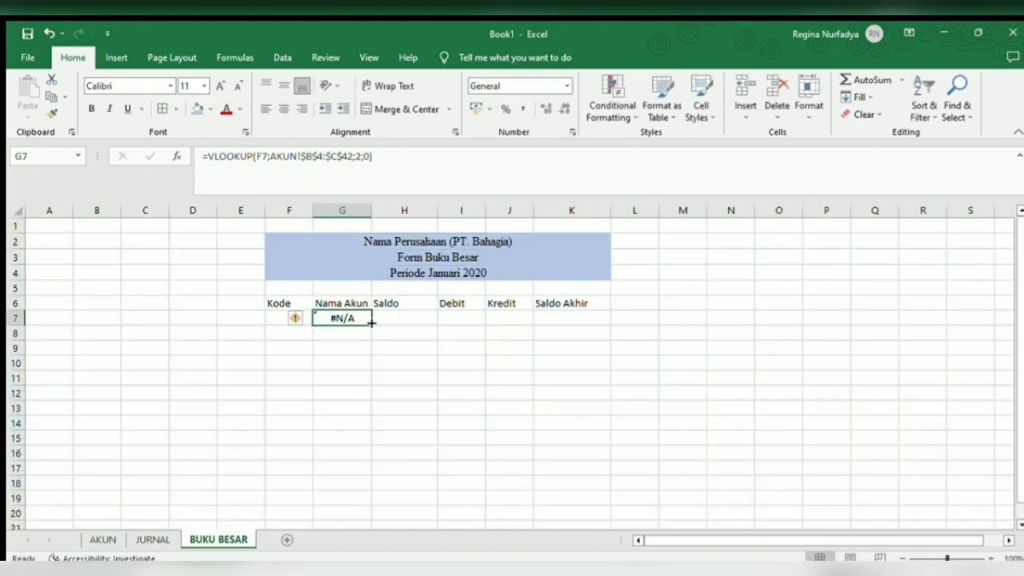
drag(368, 444, 358, 501)
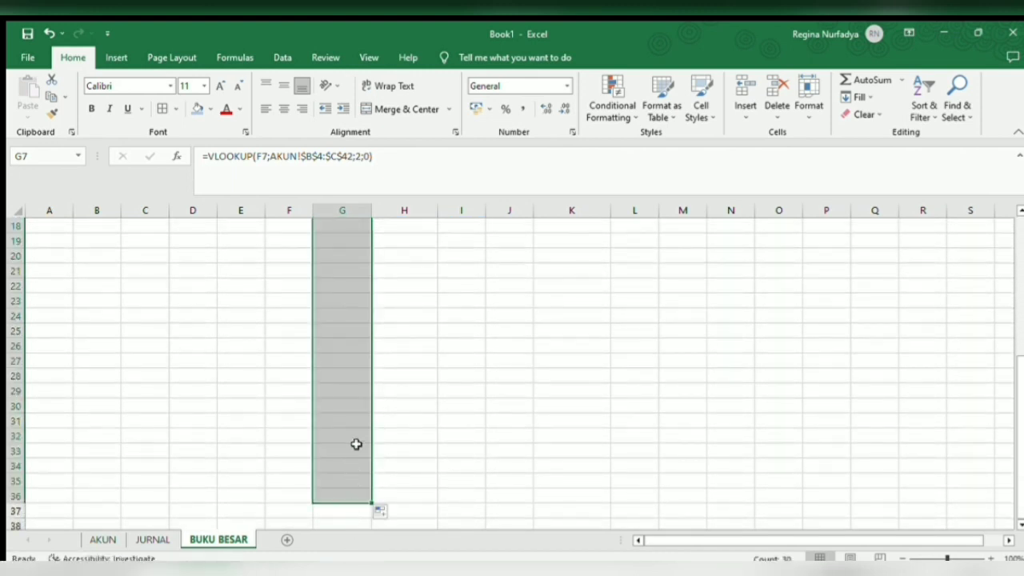
scroll(400, 399, up, 6)
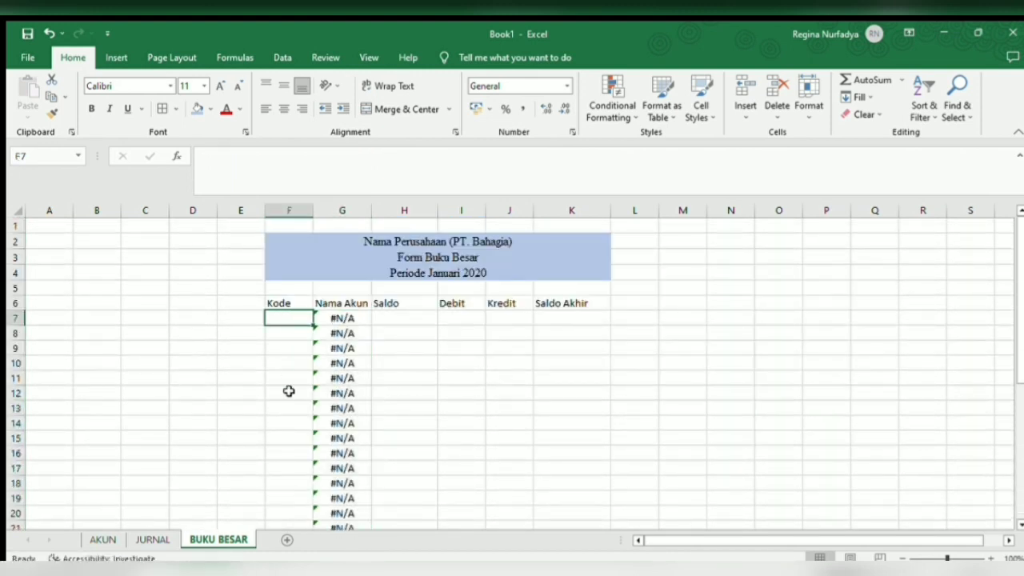
Step: Check the account codes in the AKUN sheet and enter the code 1-000 in F7 of BUKU BESAR
click(102, 539)
scroll(247, 416, up, 8)
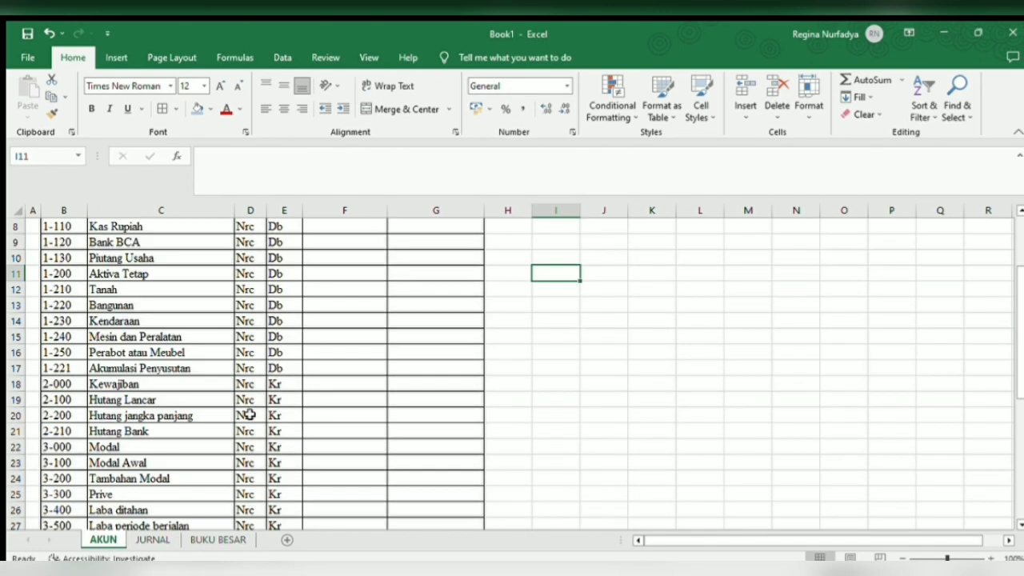
click(154, 540)
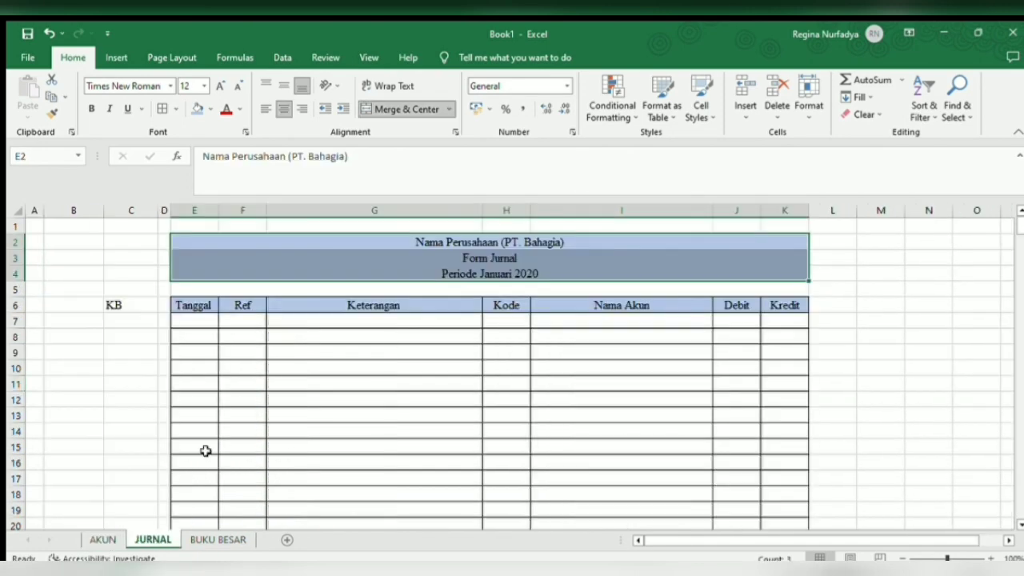
click(202, 538)
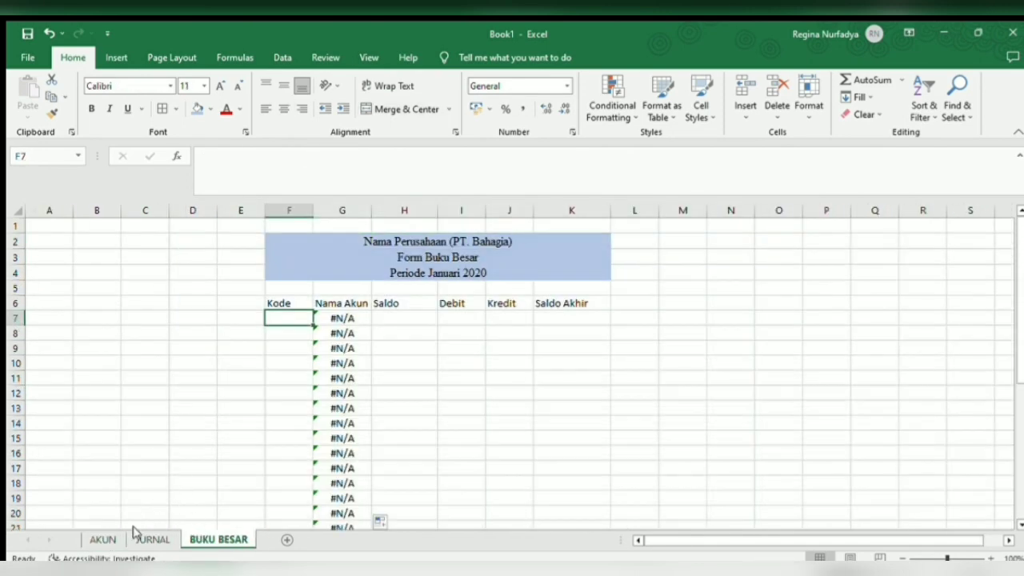
click(104, 539)
click(198, 539)
text(1-000)
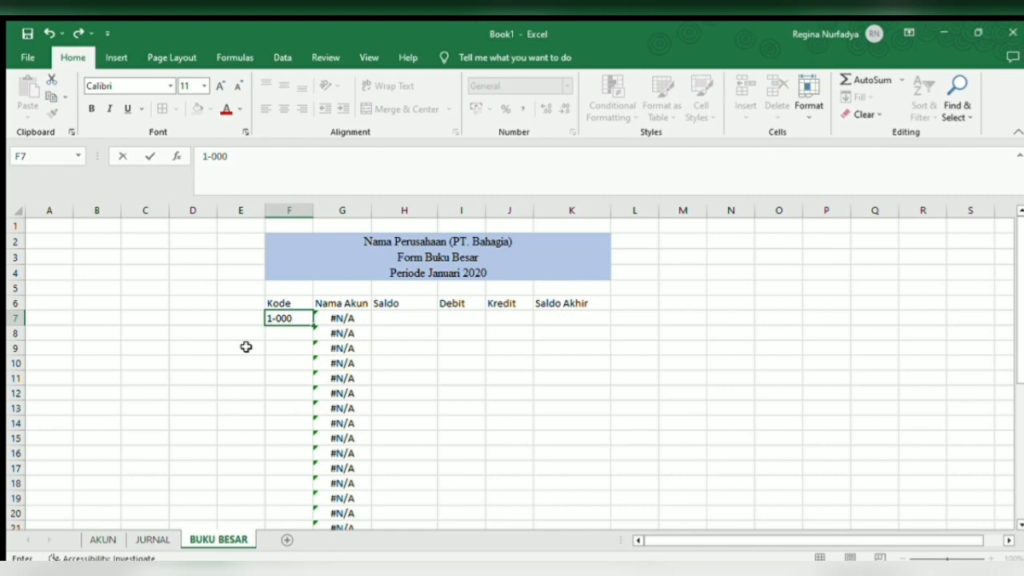
key(Return)
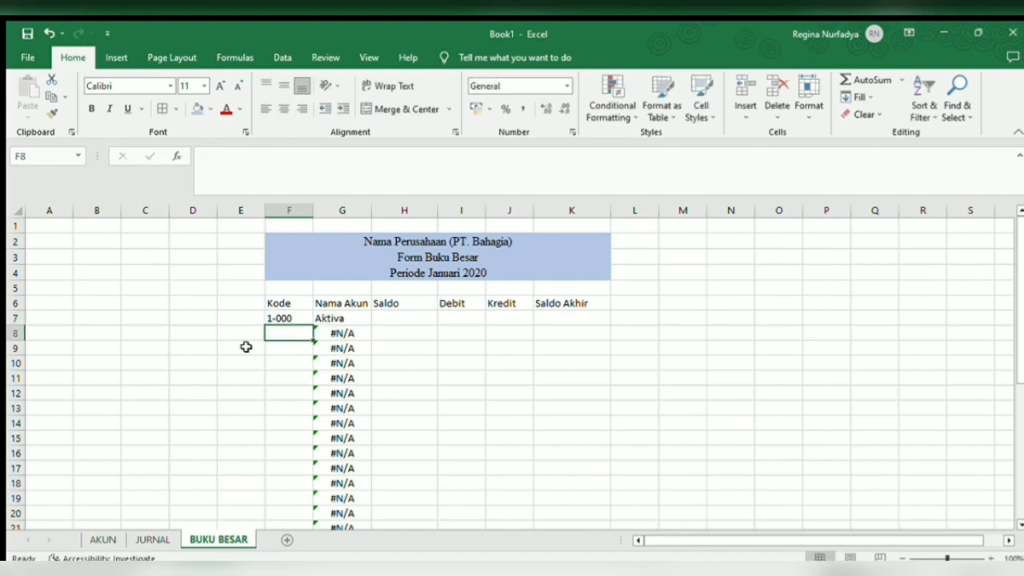
Step: Look up the second account code in the AKUN sheet and enter 1-100 in F8 of BUKU BESAR
click(102, 540)
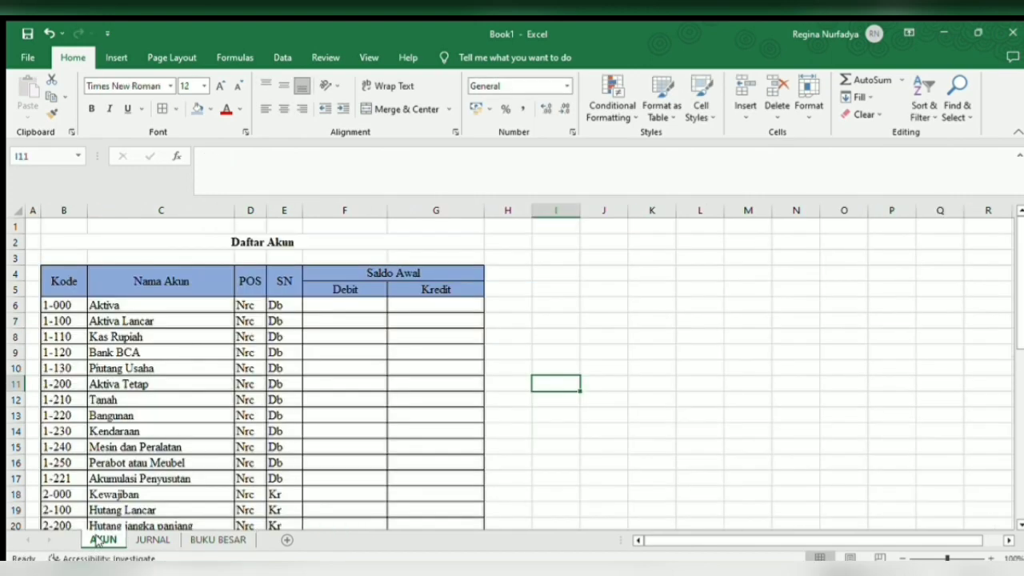
click(217, 539)
text(1-10)
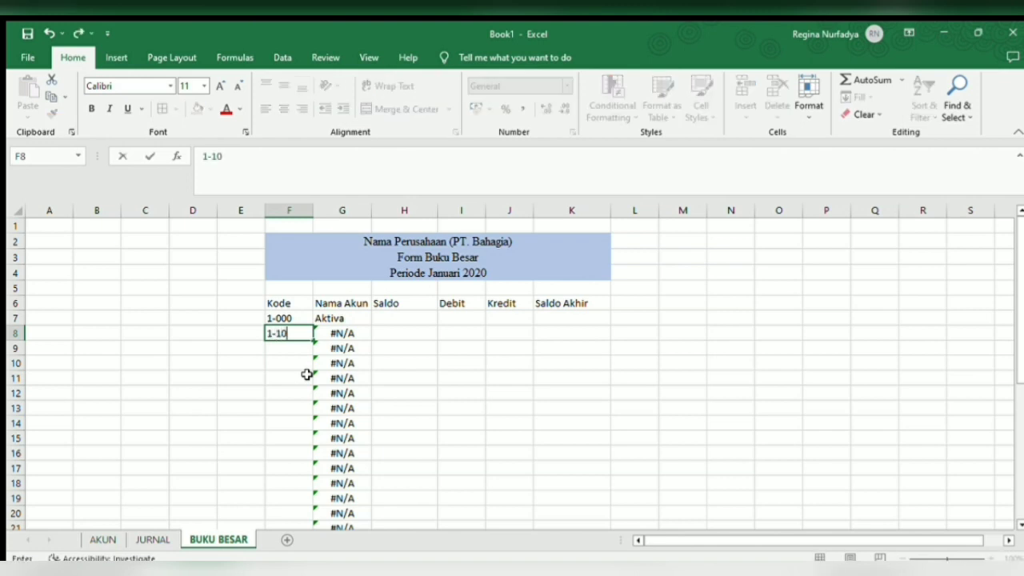
text(0)
key(Return)
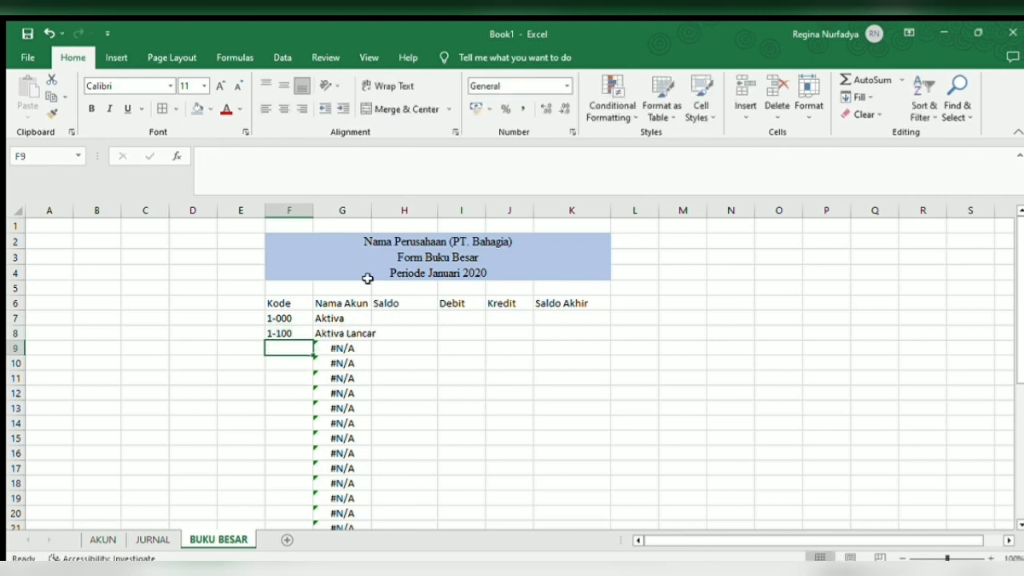
Step: Widen the Nama Akun column G so that long account names fit
mouse_move(379, 217)
mouse_down()
mouse_move(372, 210)
mouse_move(388, 209)
mouse_up()
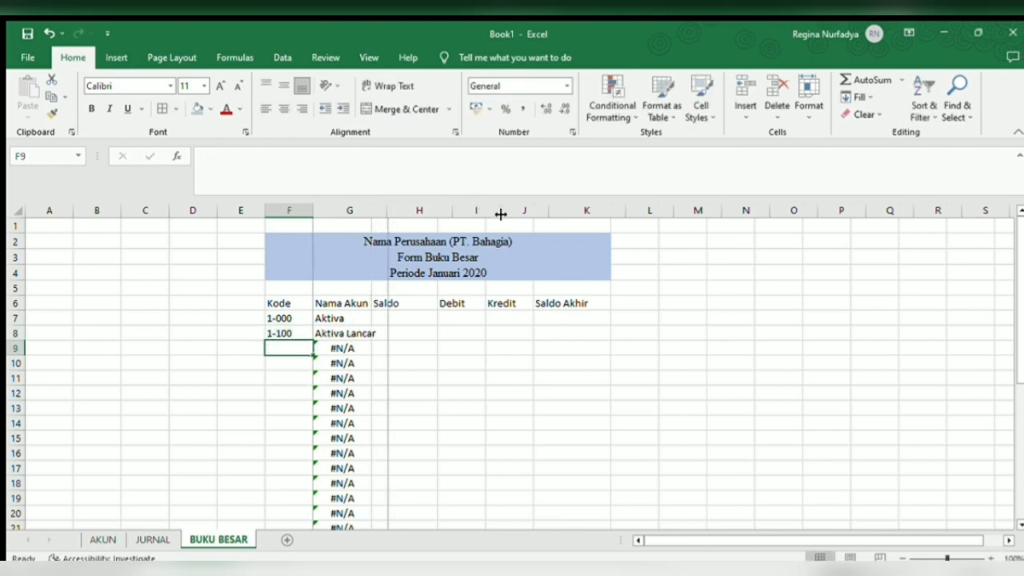
drag(501, 214, 485, 210)
click(412, 316)
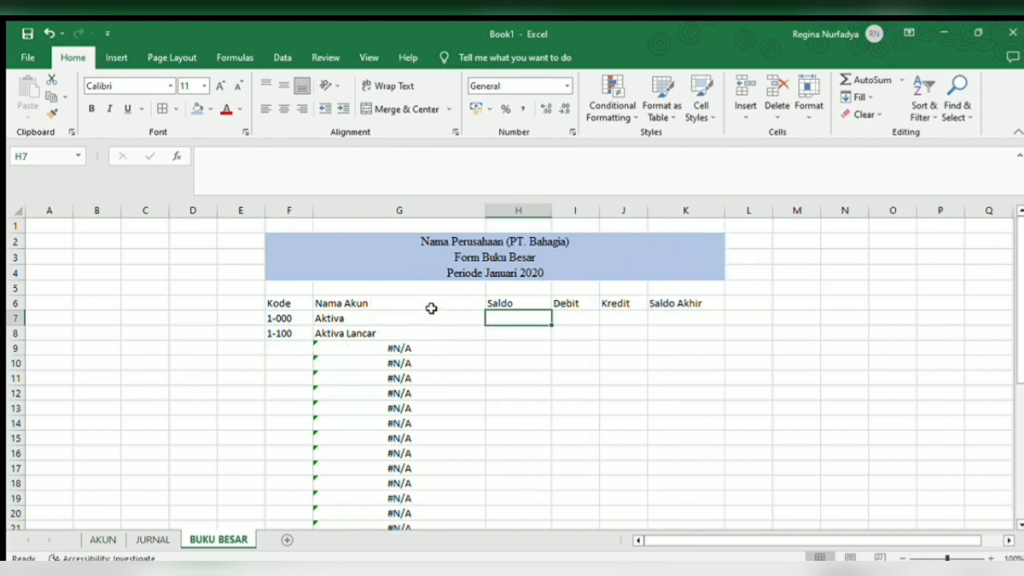
Step: Begin a SUMIF formula in I7 under Debit with the JURNAL Kode column as absolute range: =SUMIF(JURNAL!$H$7:$H$66;
click(563, 318)
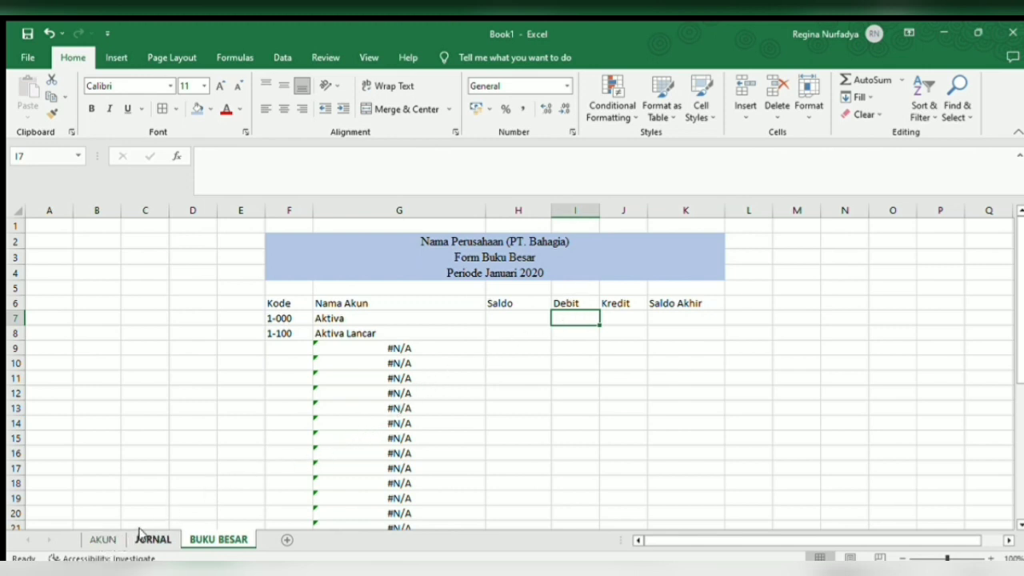
text(=sum)
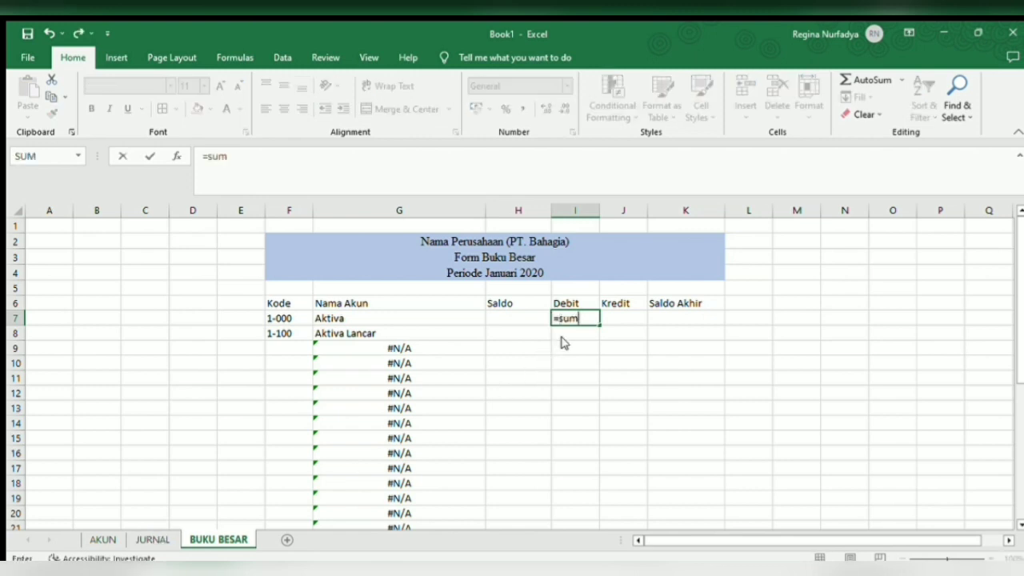
text(if)
key(Tab)
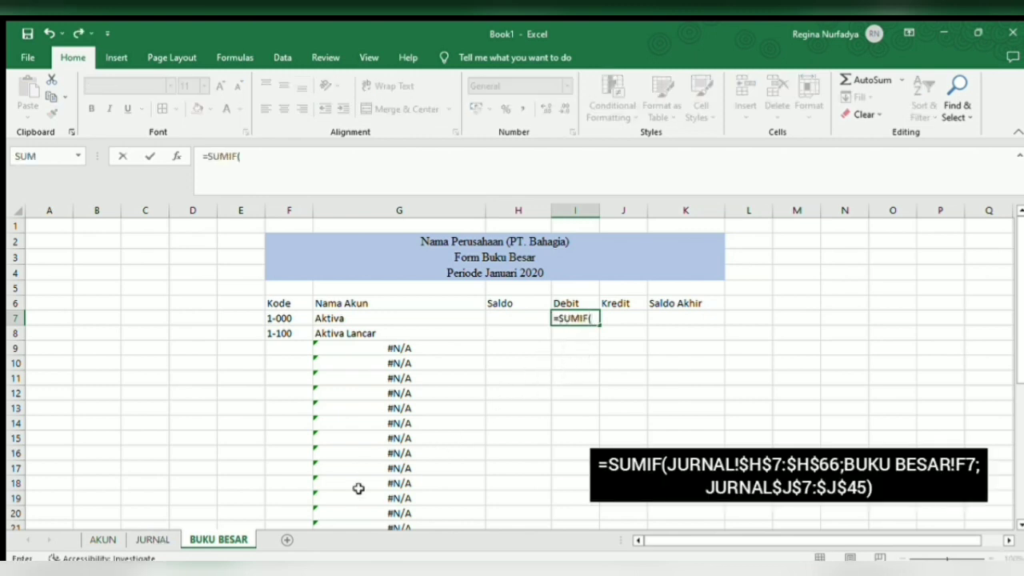
click(152, 539)
drag(506, 321, 504, 430)
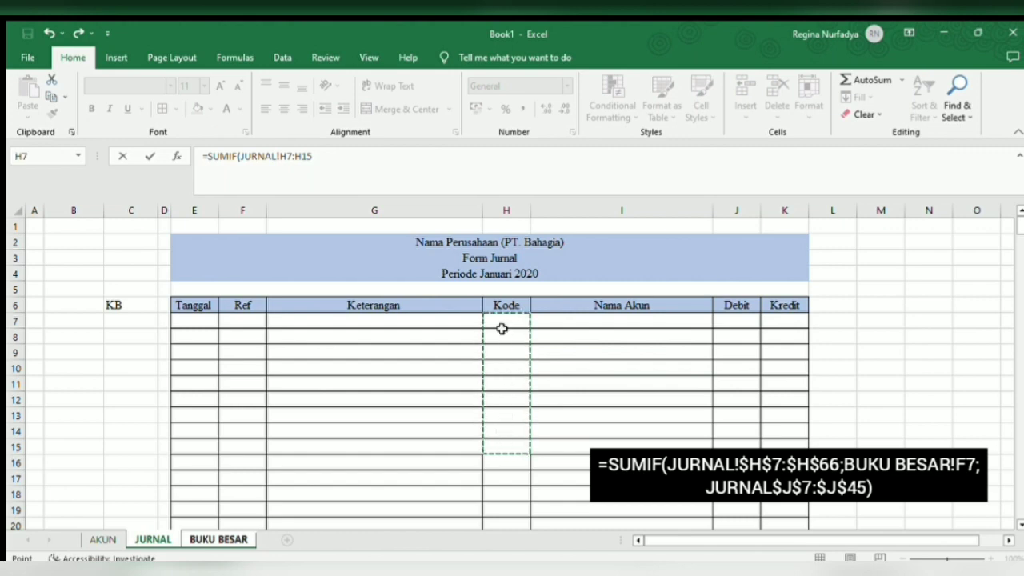
drag(510, 426, 497, 491)
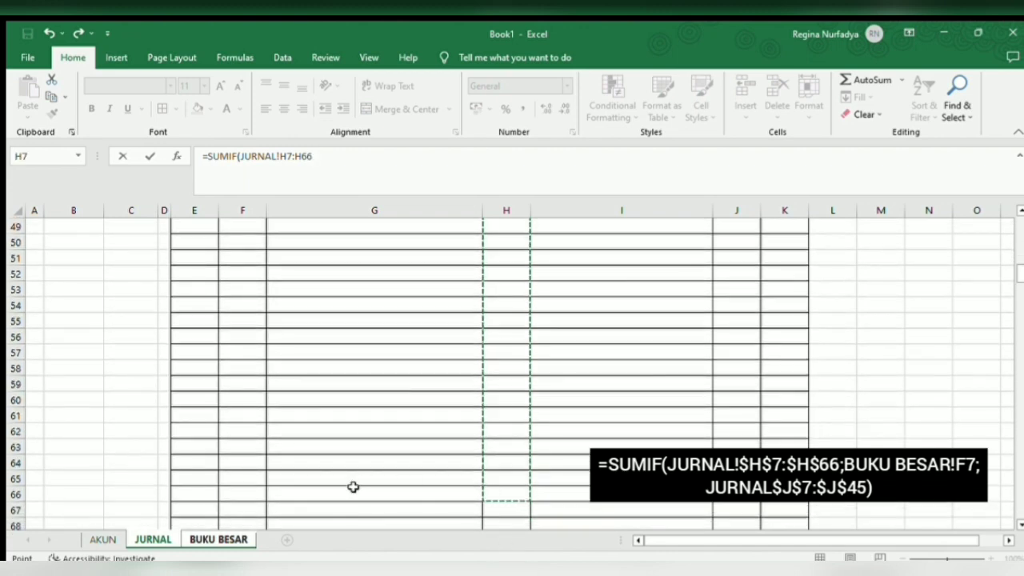
key(F4)
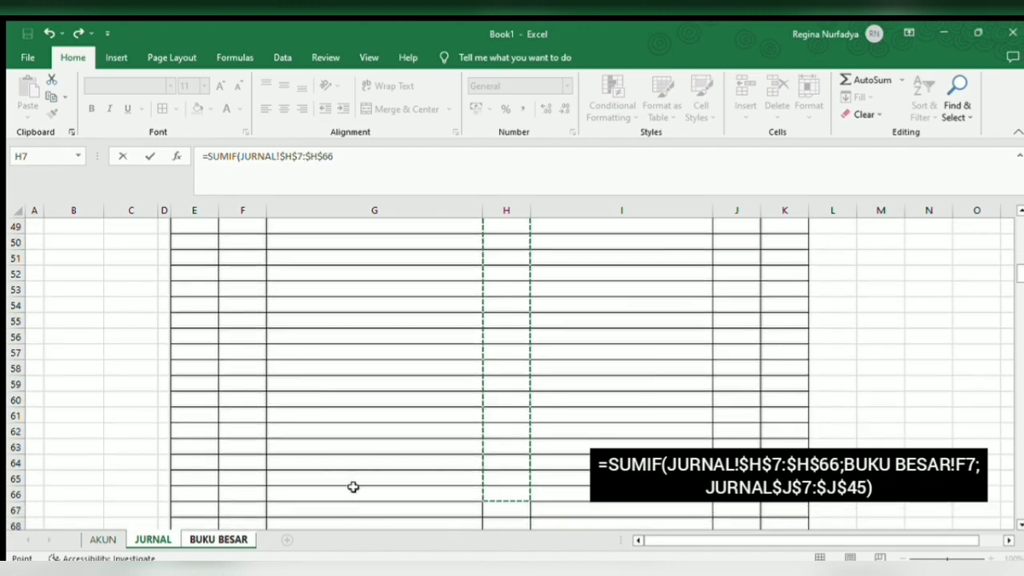
text(;)
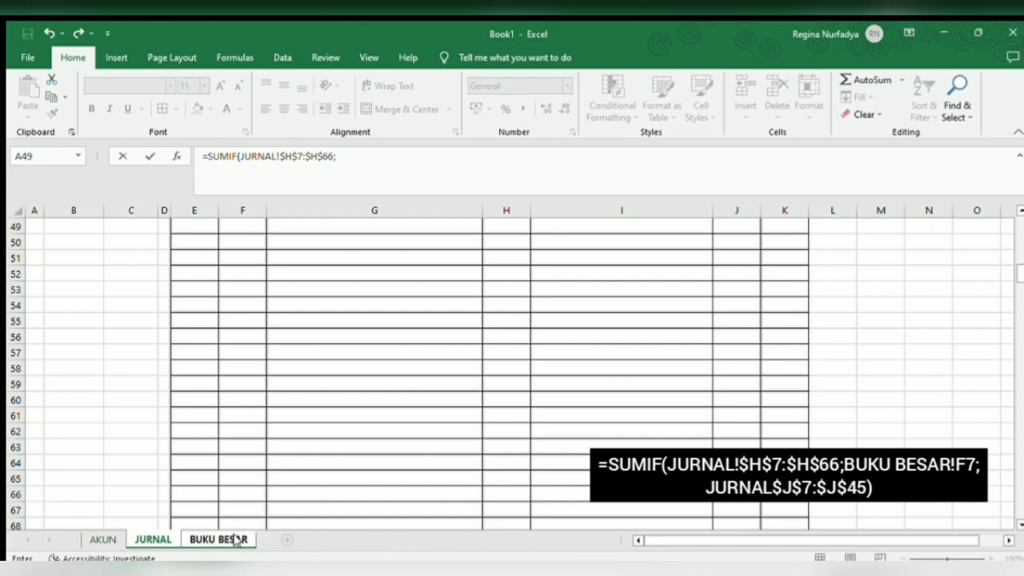
Step: Complete the SUMIF in I7 with 'BUKU BESAR'!F7 as criterion and JURNAL!$J$7:$J$45 as absolute sum range
click(219, 540)
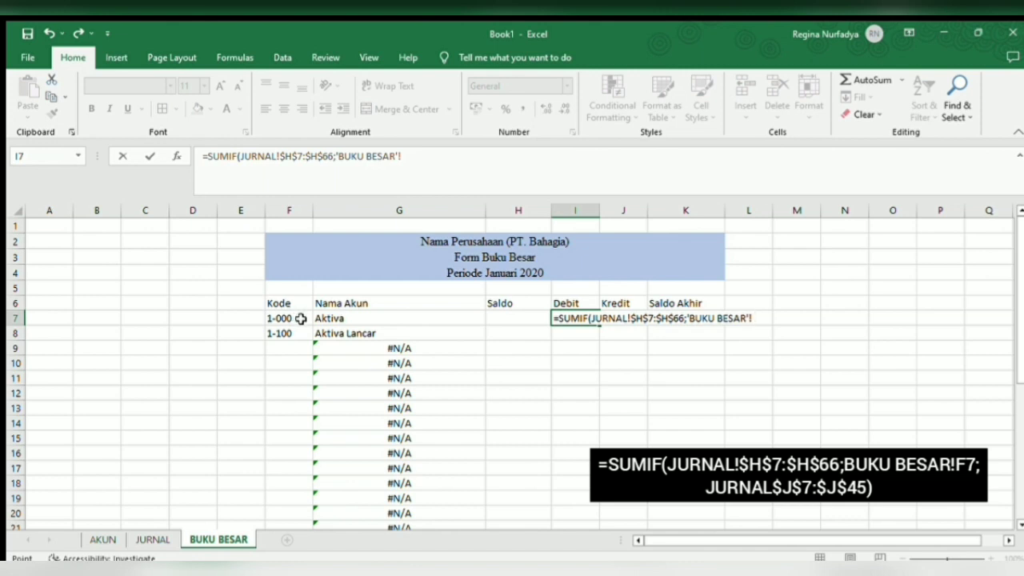
click(300, 318)
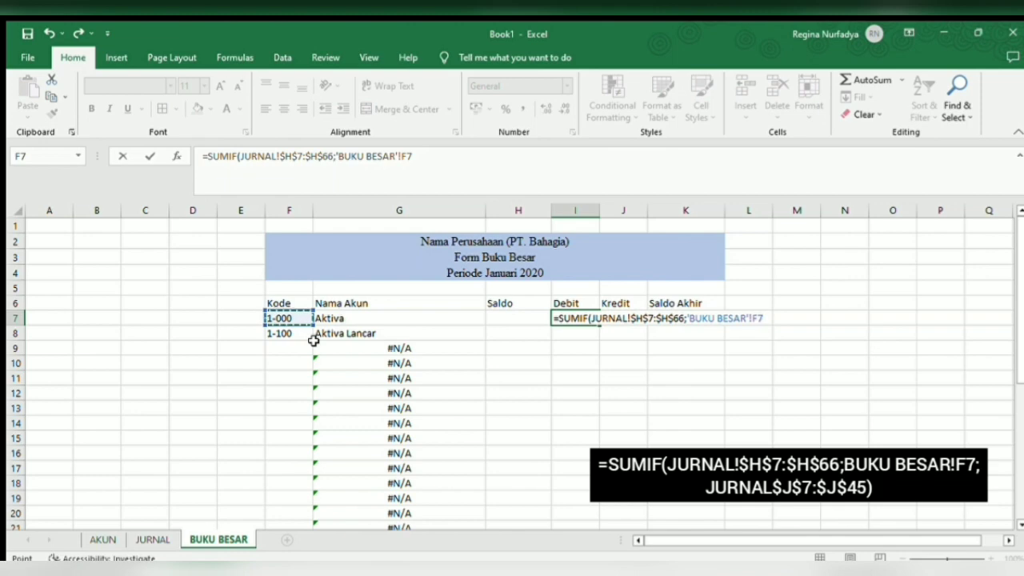
text(;)
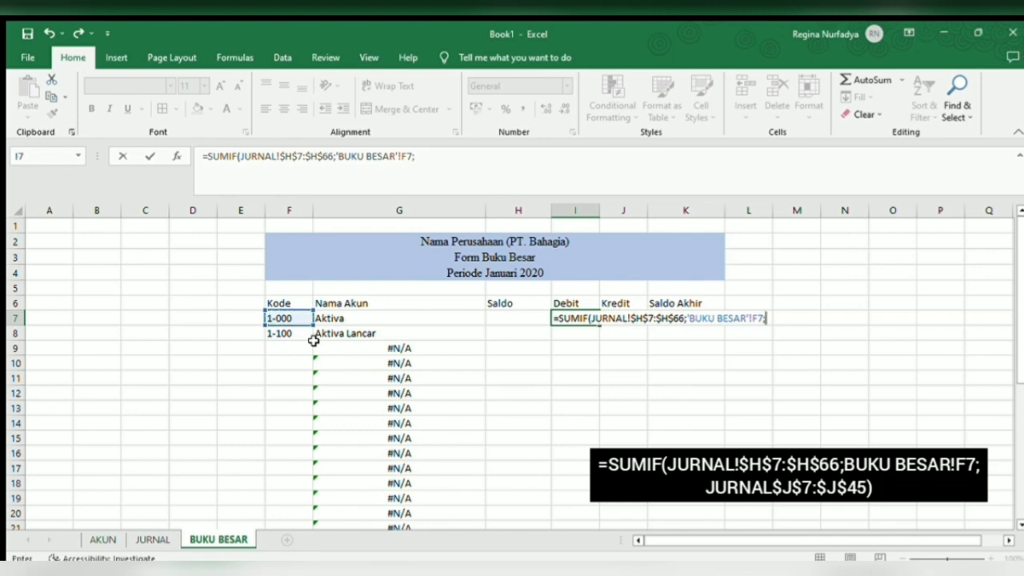
click(151, 540)
scroll(724, 295, up, 16)
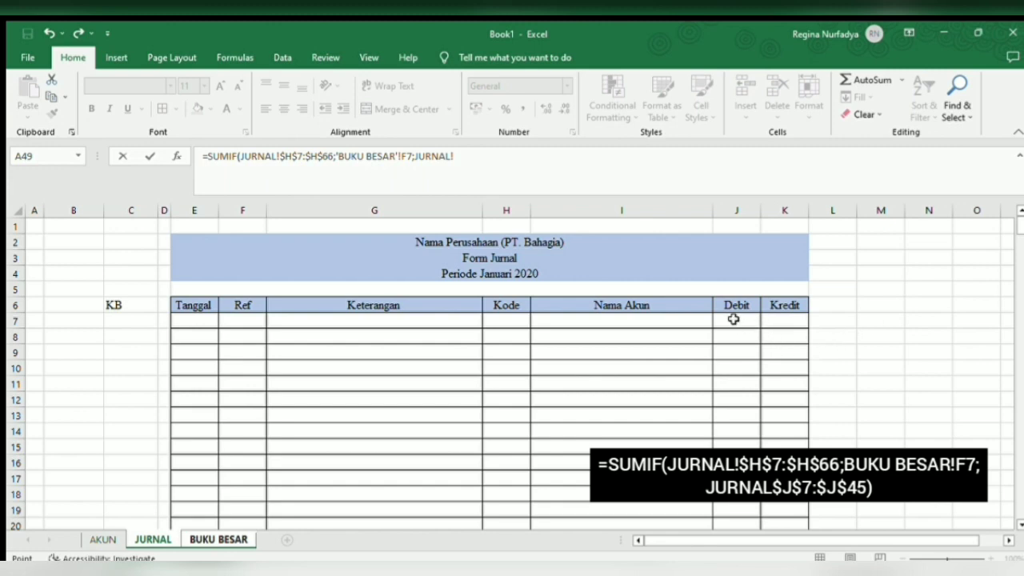
mouse_move(733, 319)
mouse_down()
mouse_move(736, 542)
mouse_move(539, 523)
mouse_move(278, 550)
mouse_move(274, 530)
mouse_up()
key(F4)
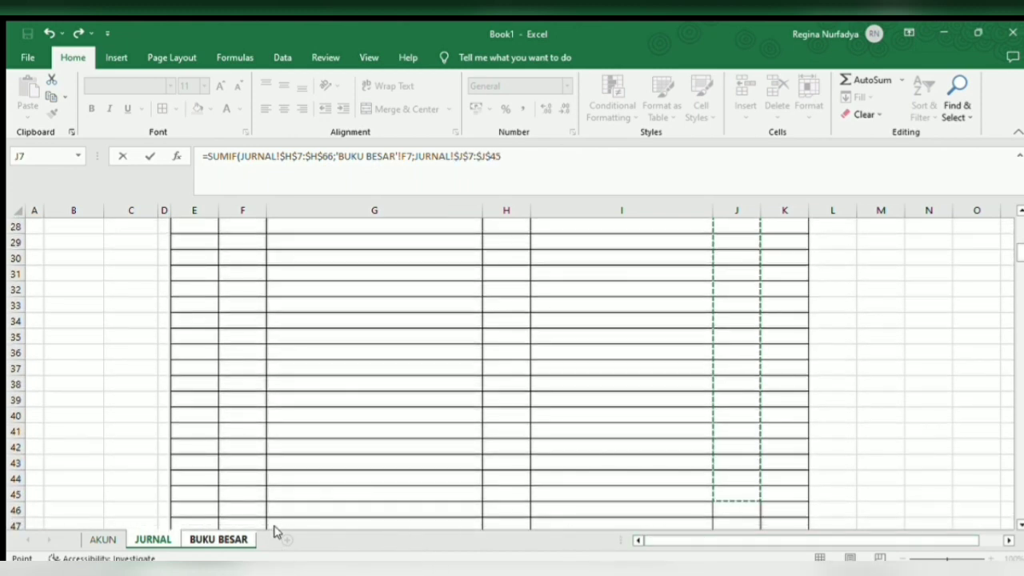
key(Return)
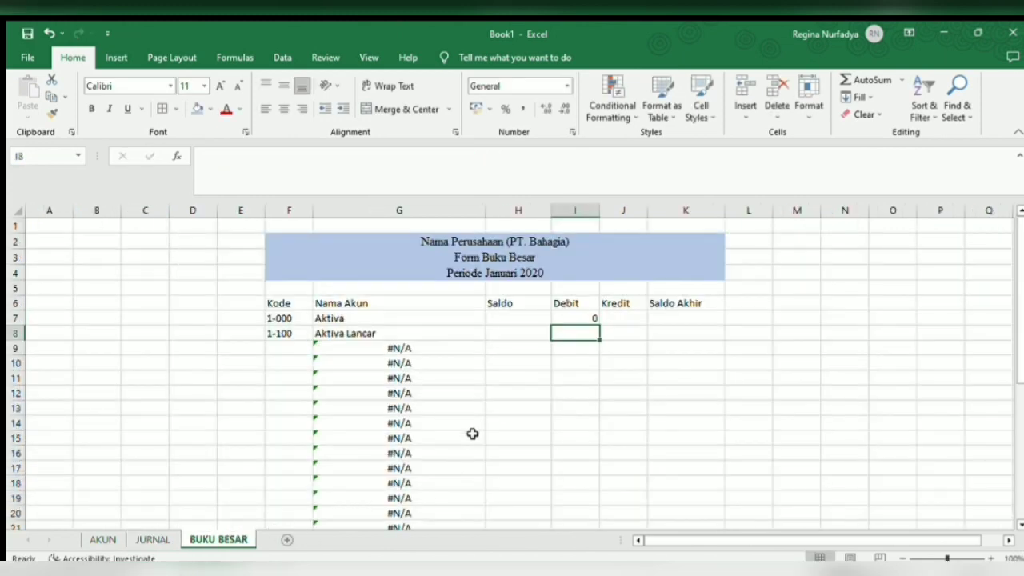
Step: Copy the SUMIF formula from I7 down the Debit column to I25
click(583, 320)
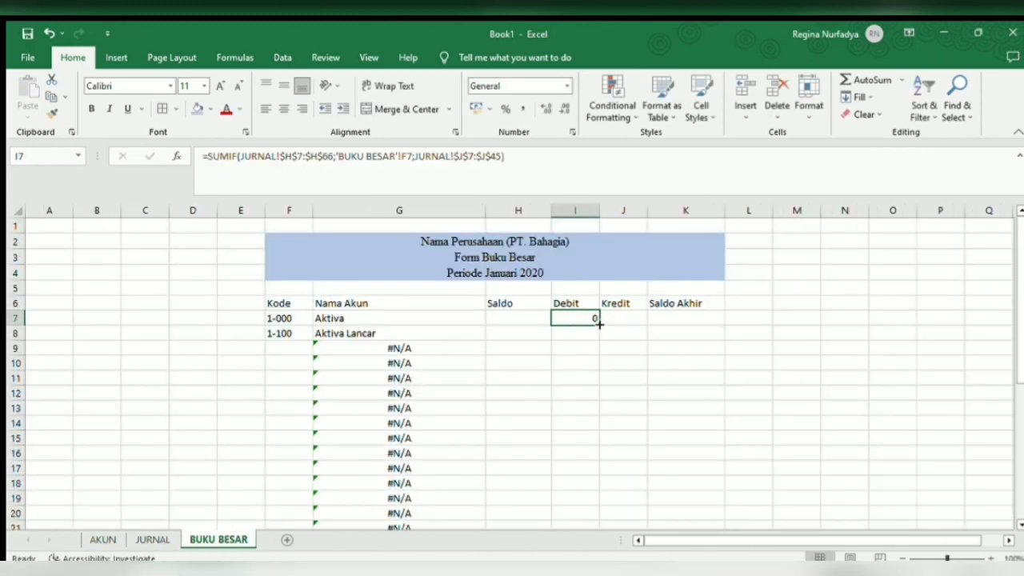
drag(599, 323, 588, 512)
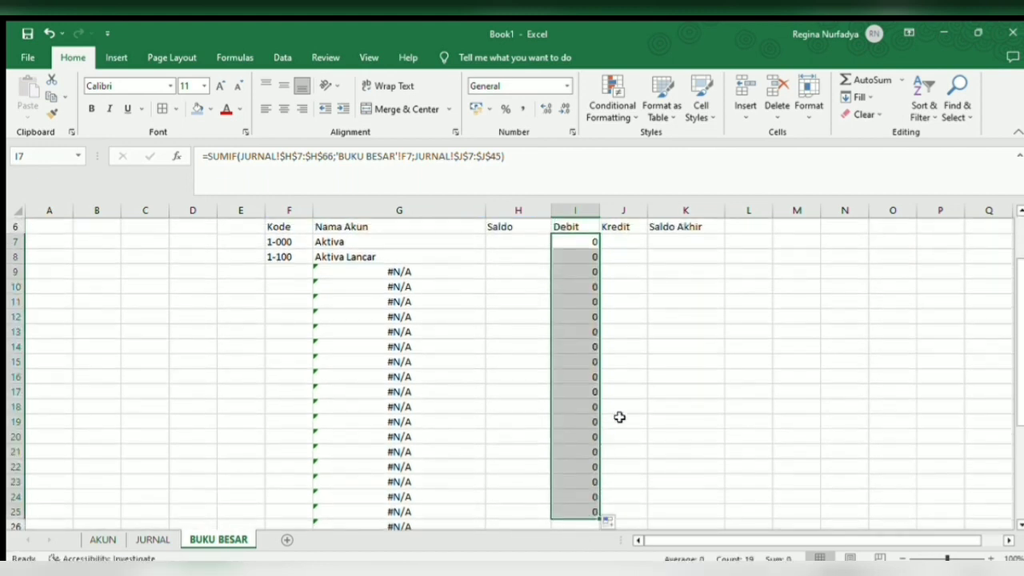
scroll(619, 416, up, 2)
Step: Begin a SUMIF formula in J7 under Kredit with the JURNAL Kode column as absolute range: =SUMIF(JURNAL!$H$7:$H$35;
click(618, 318)
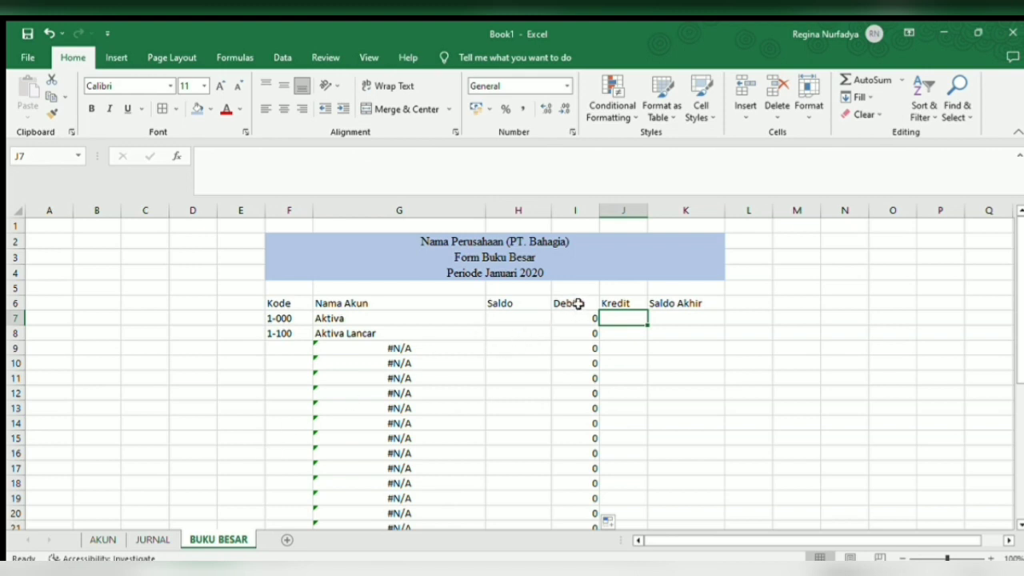
text(=)
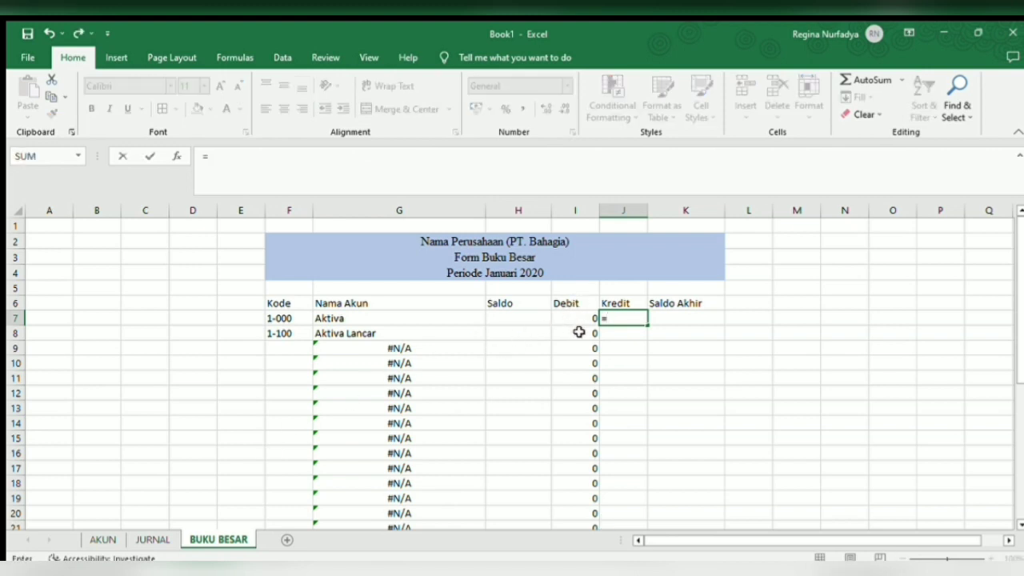
text(su)
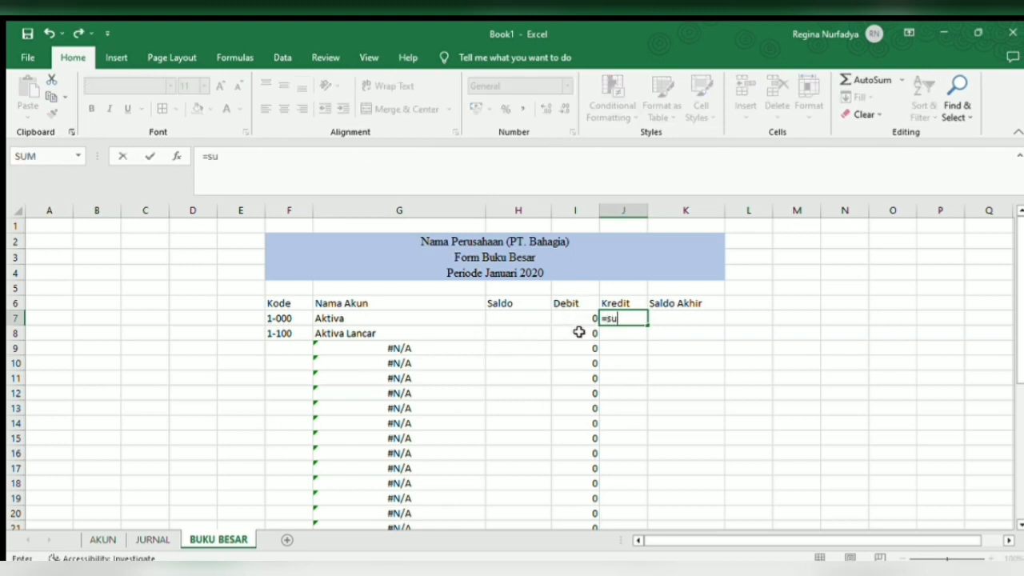
double_click(636, 374)
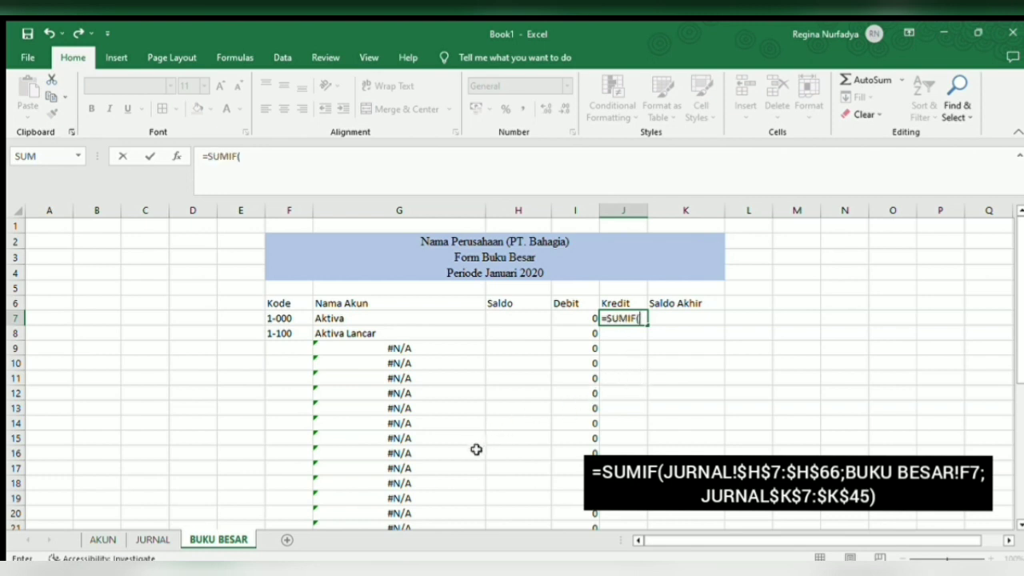
click(163, 539)
scroll(448, 384, up, 11)
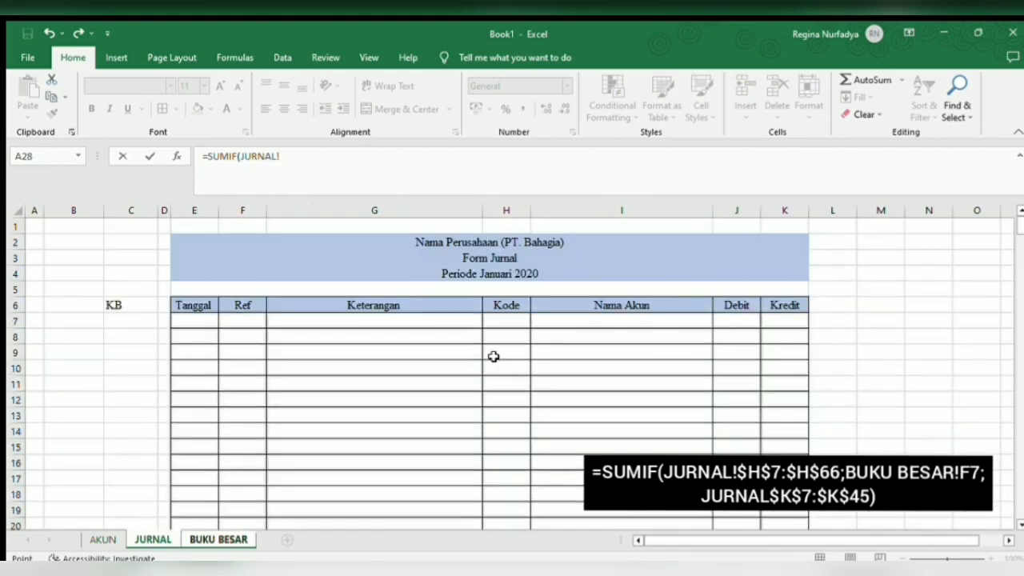
drag(512, 315, 500, 543)
key(F4)
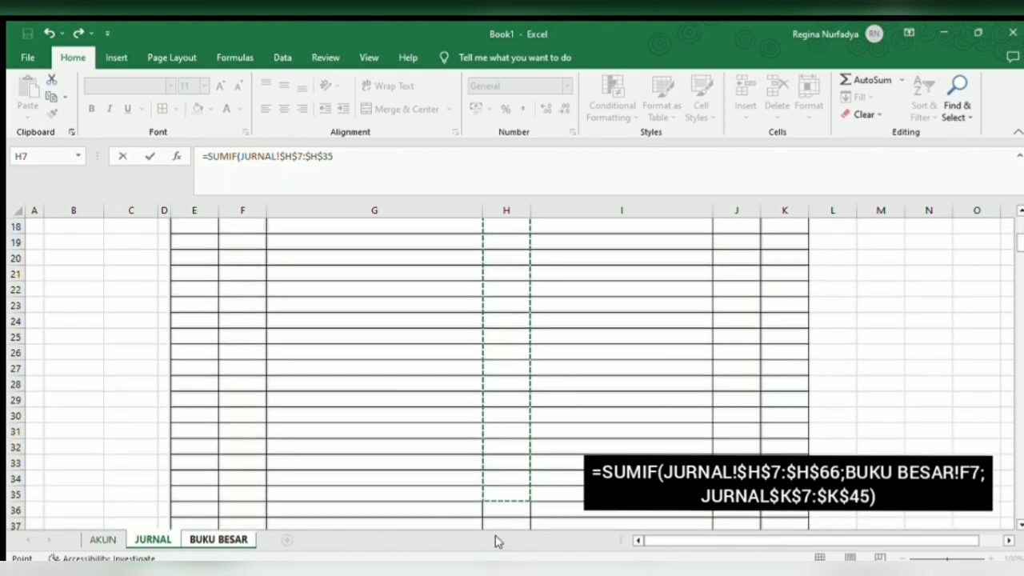
text(;)
Step: Complete the SUMIF in J7 with 'BUKU BESAR'!F7 as criterion and JURNAL!$K$7:$K$35 as absolute sum range, and copy it down to J18
click(222, 539)
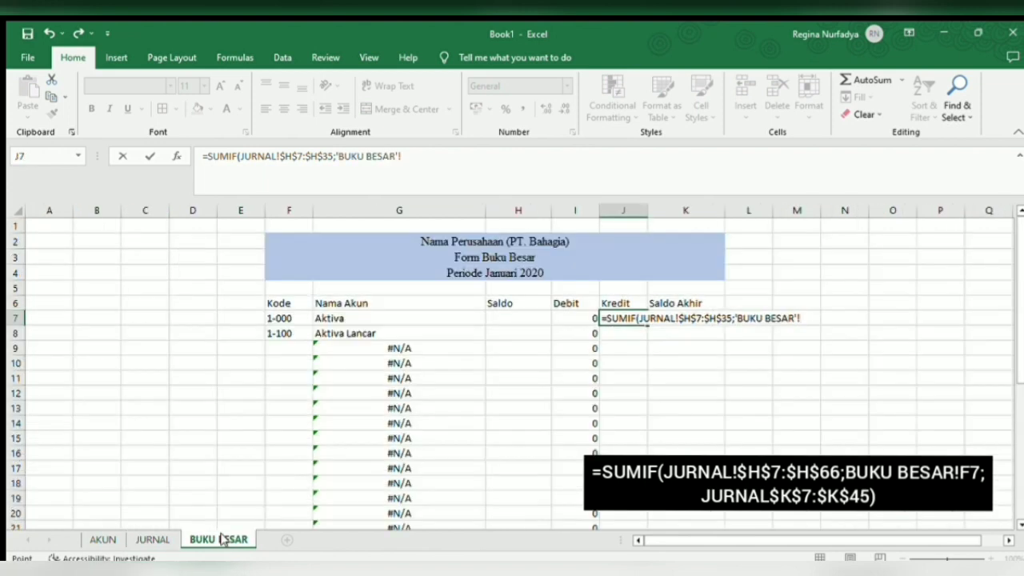
click(293, 319)
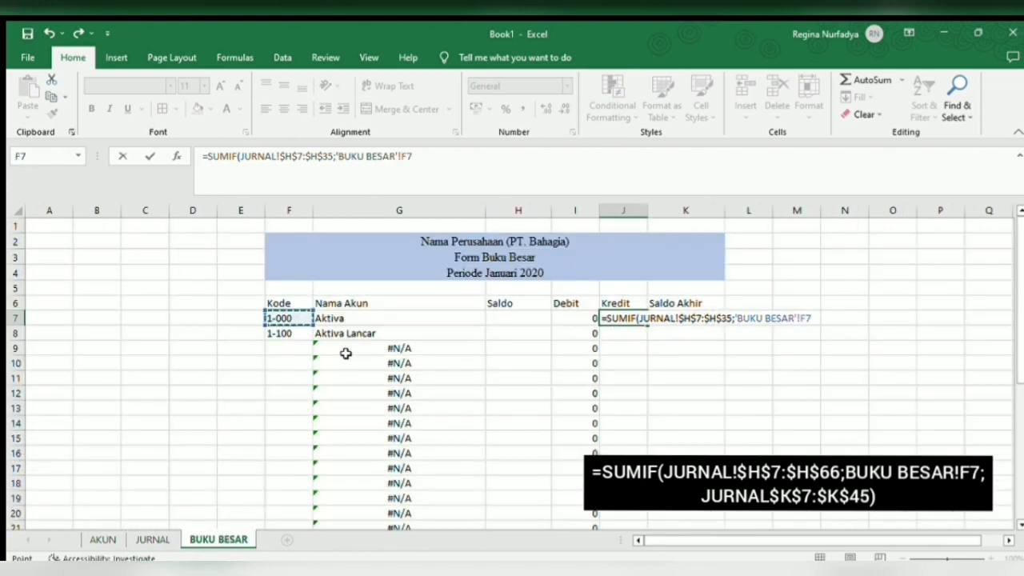
text(;)
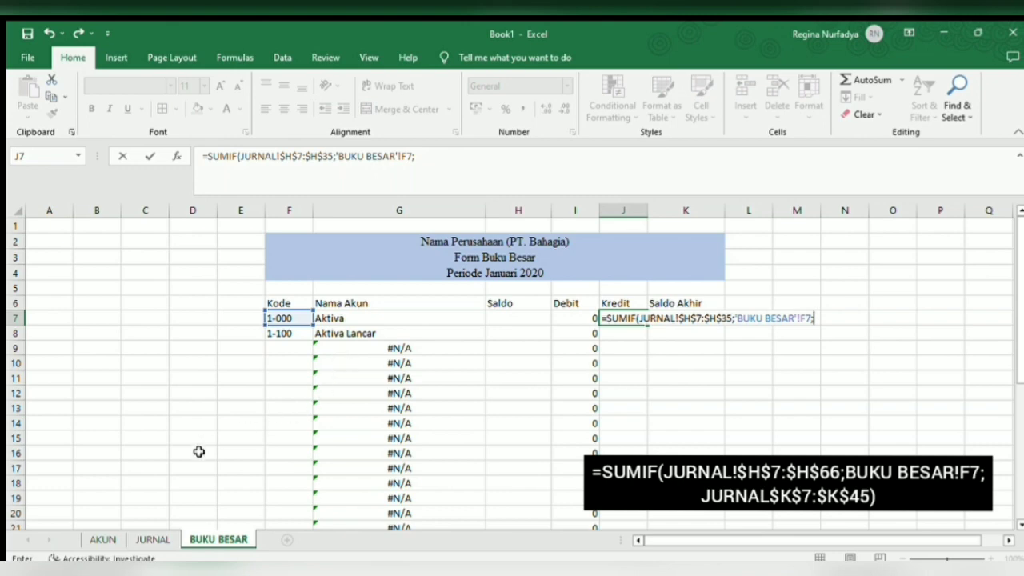
click(156, 539)
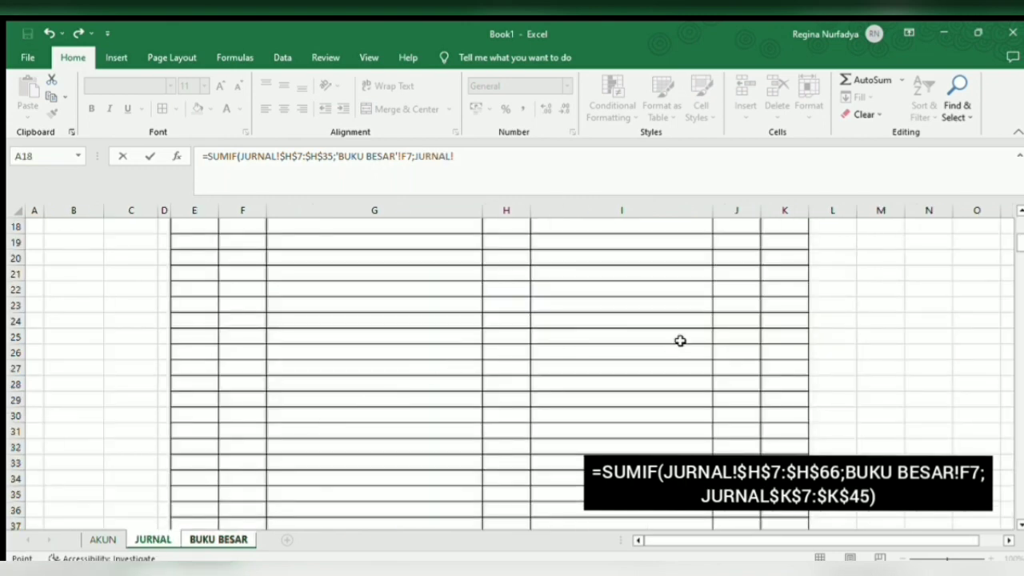
scroll(678, 341, up, 6)
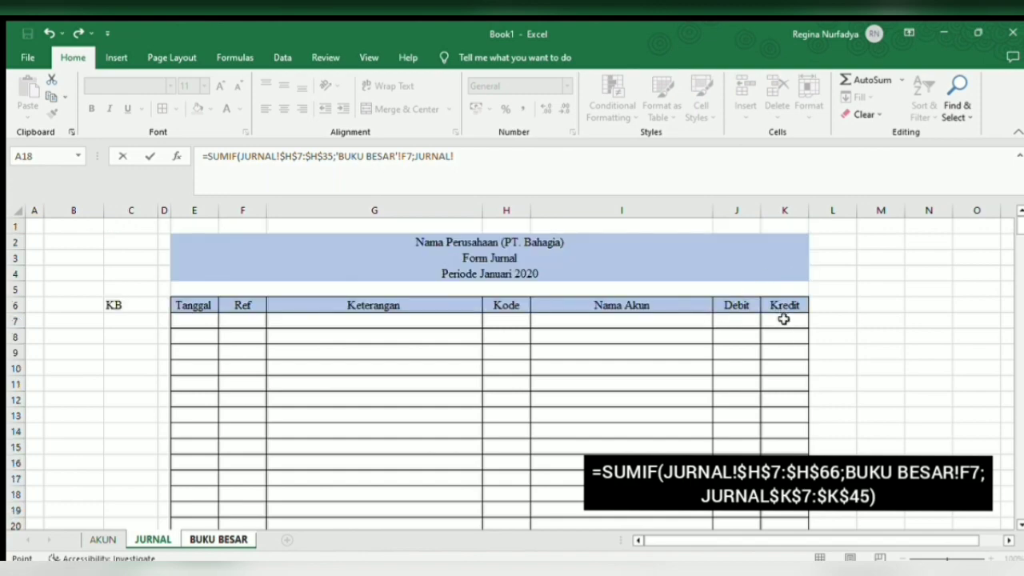
drag(784, 319, 762, 495)
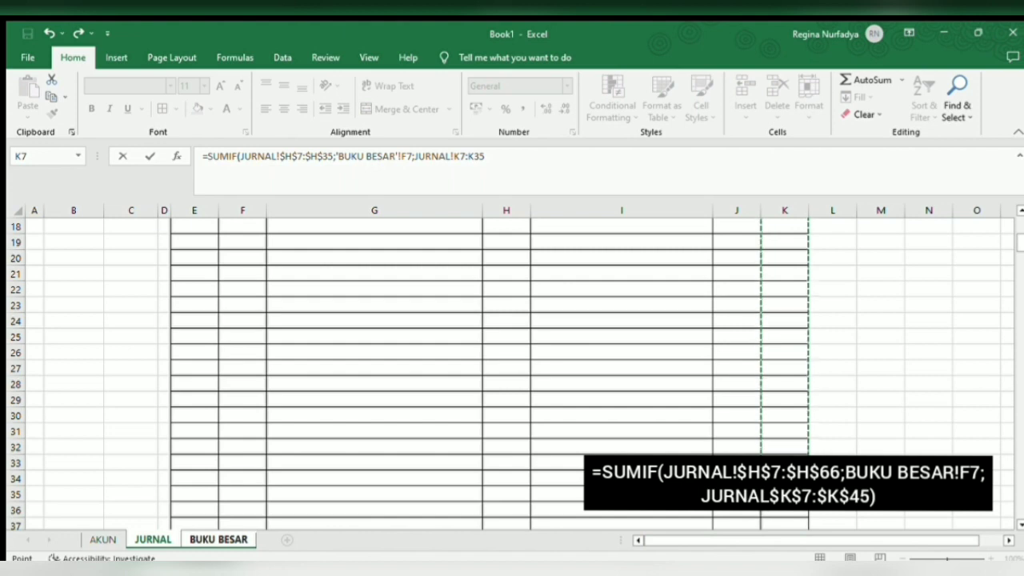
key(F4)
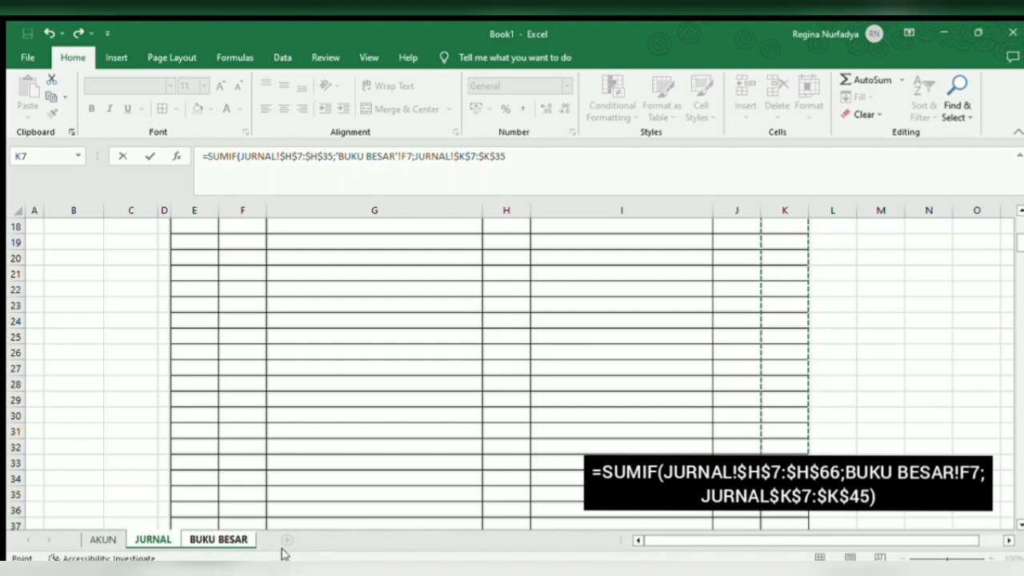
text())
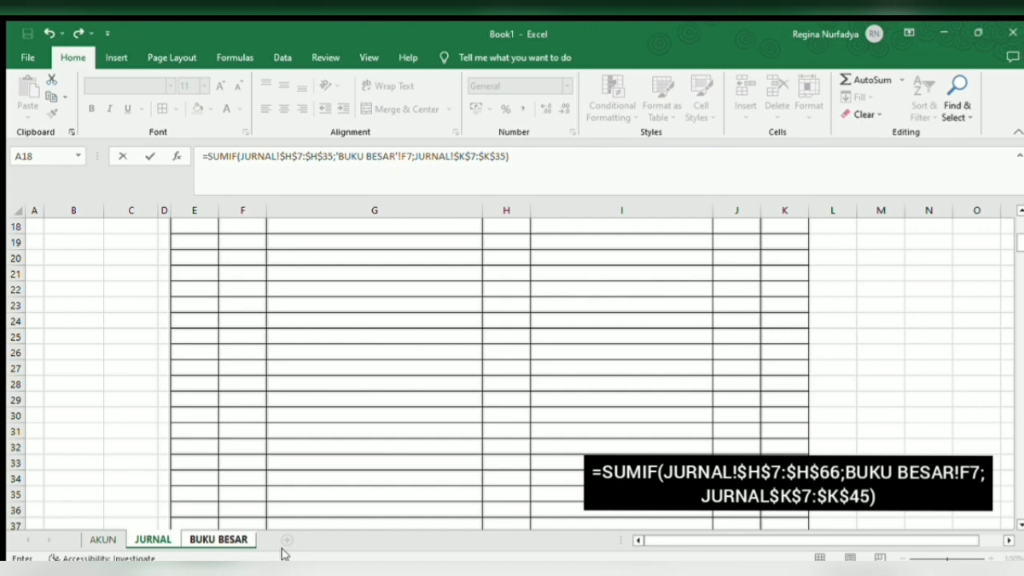
key(Return)
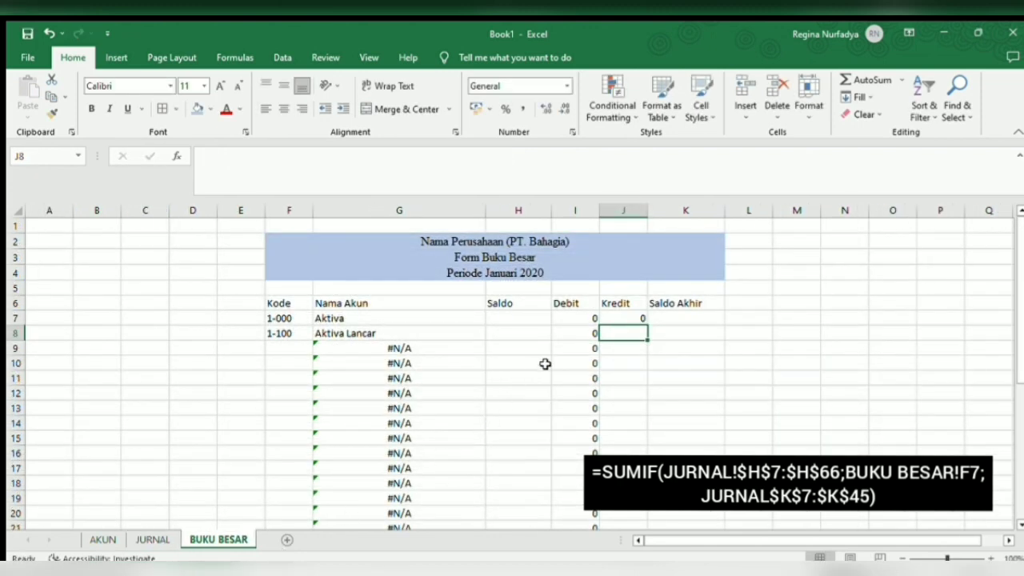
click(618, 318)
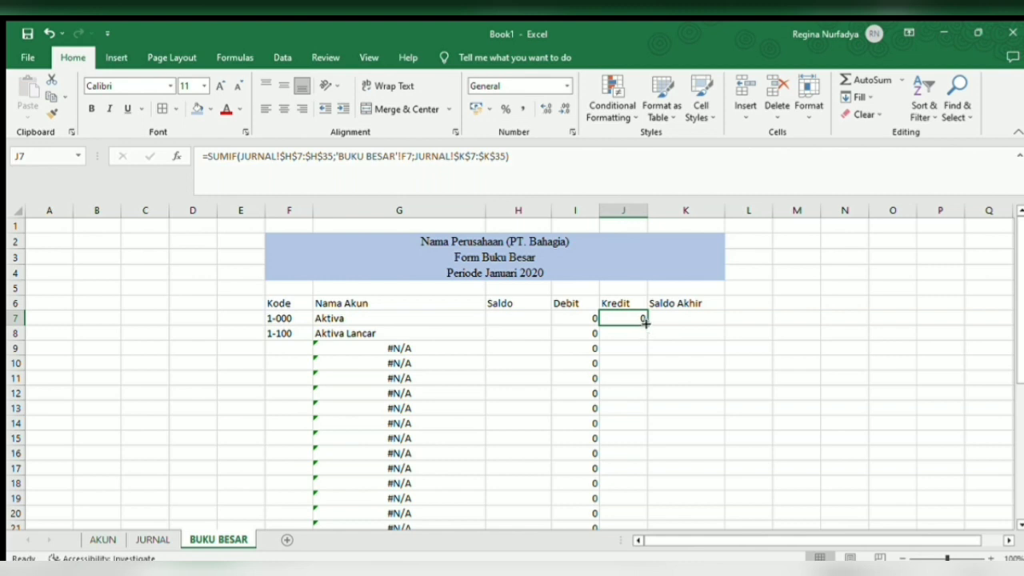
drag(646, 322, 651, 483)
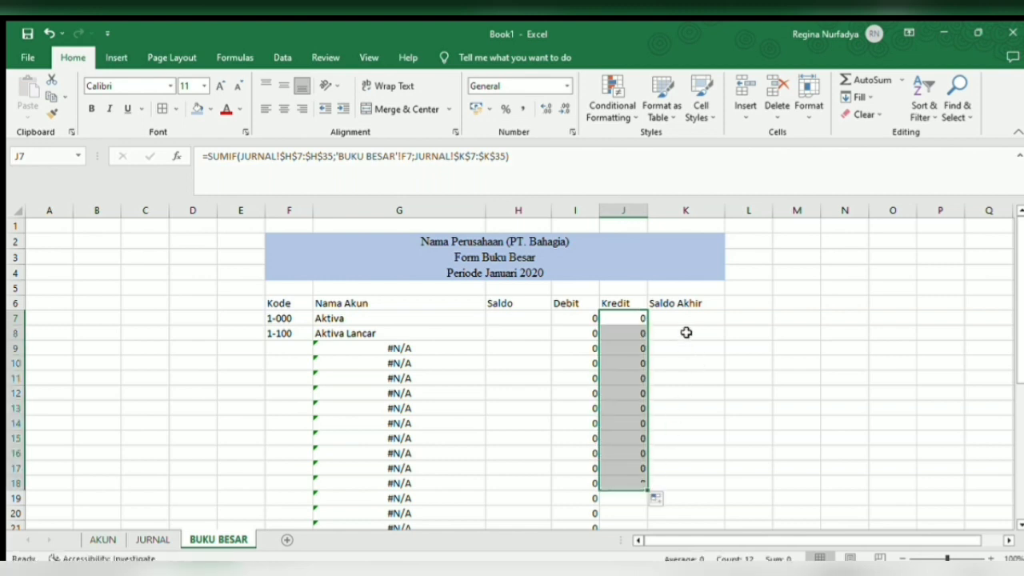
Step: Enter the debit-balance formula =+H7+I7-J7 in K7 under Saldo Akhir for the Aktiva account
click(684, 317)
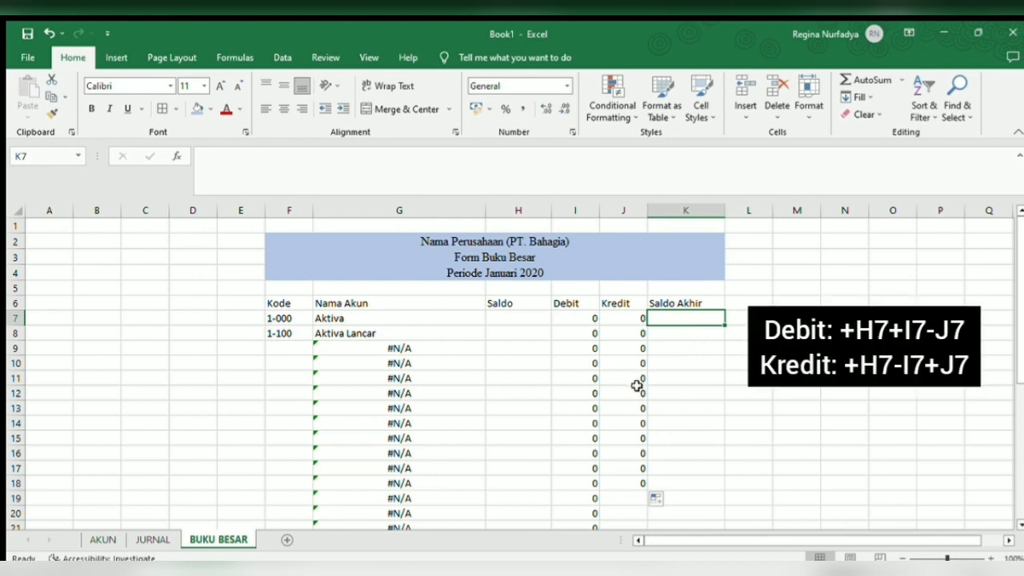
text(=)
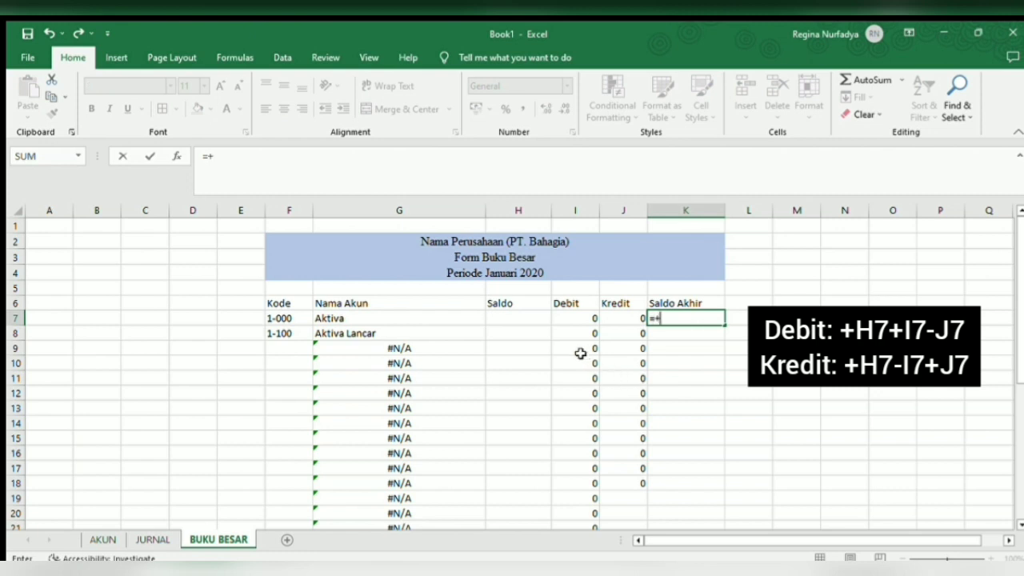
text(+)
key(Left)
key(Left)
key(Left)
text(+)
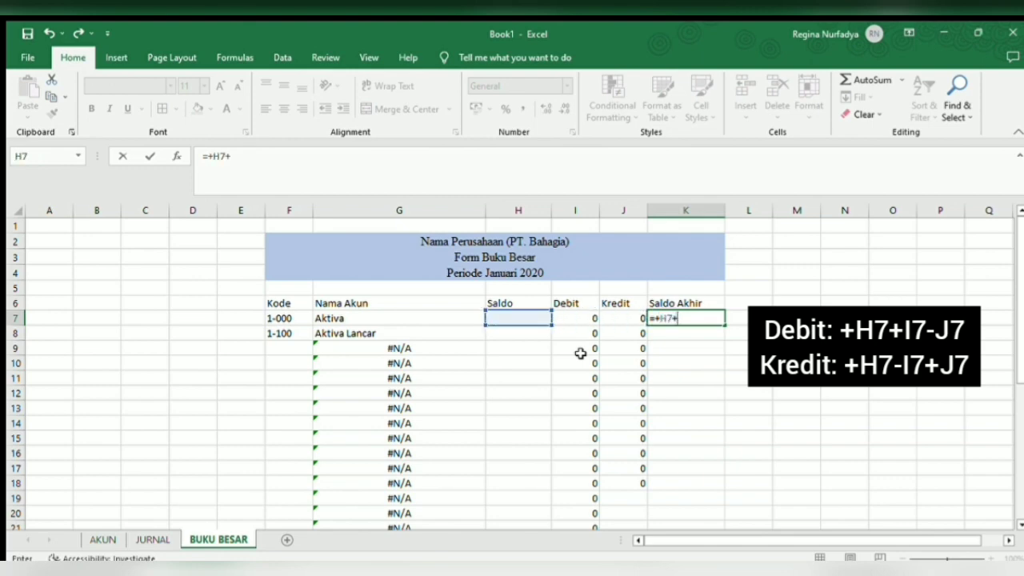
key(Left)
key(Left)
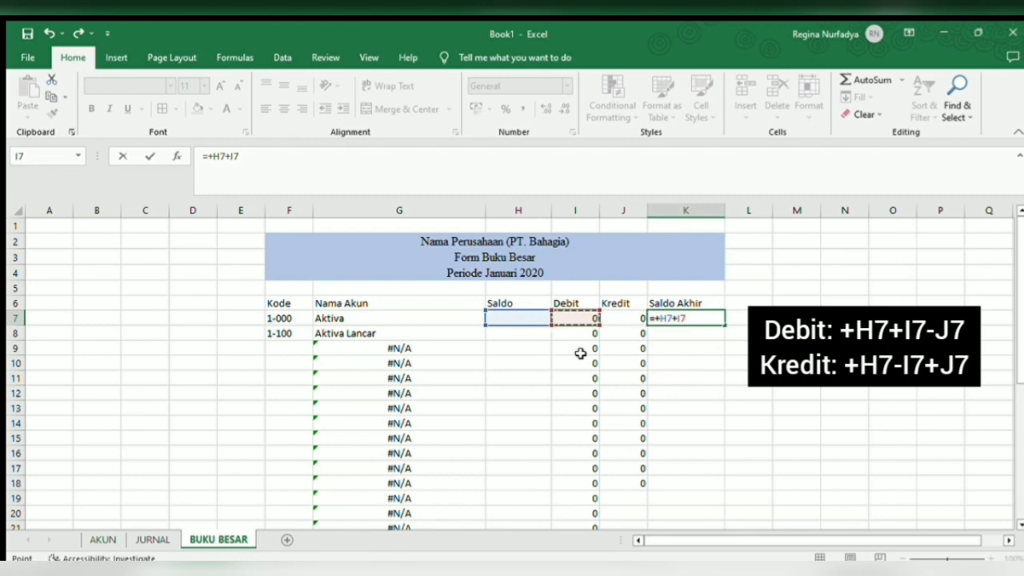
text(-)
key(Left)
key(Return)
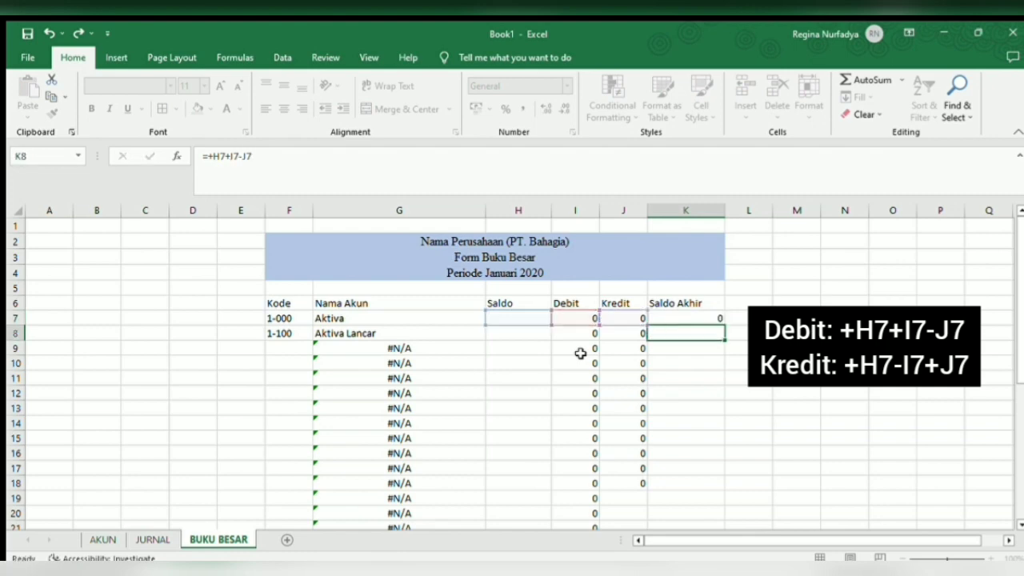
Step: Find the code of the Kewajiban account in the AKUN list and enter 2-000 in F9 under Kode on BUKU BESAR
key(Down)
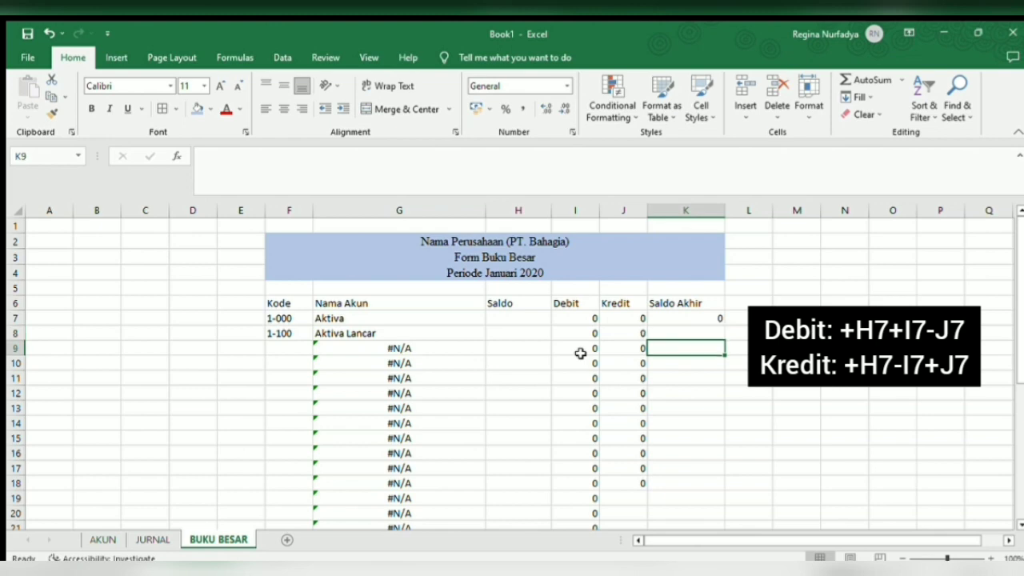
key(Left)
key(Left)
key(Left)
key(Left)
key(Left)
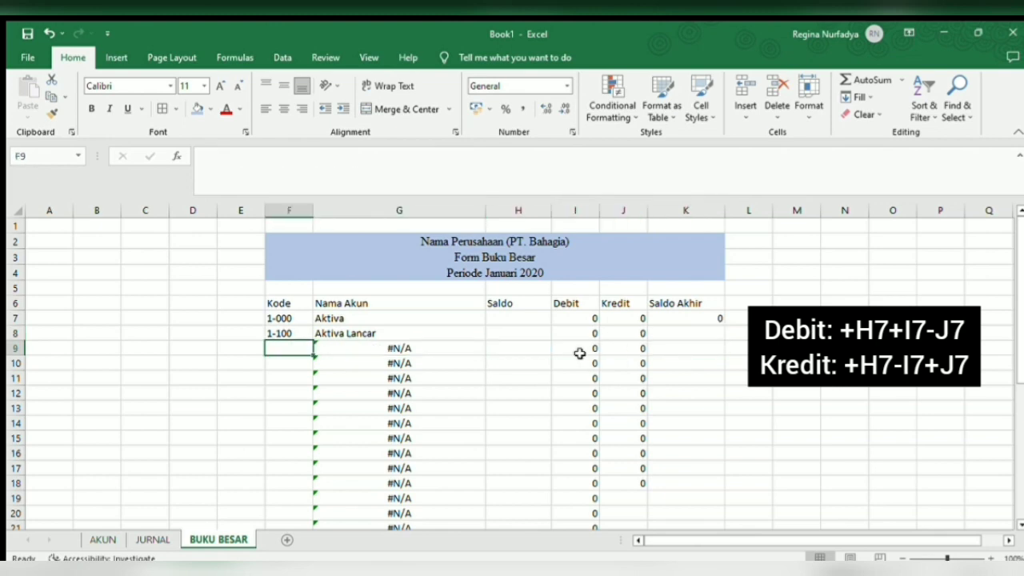
click(117, 534)
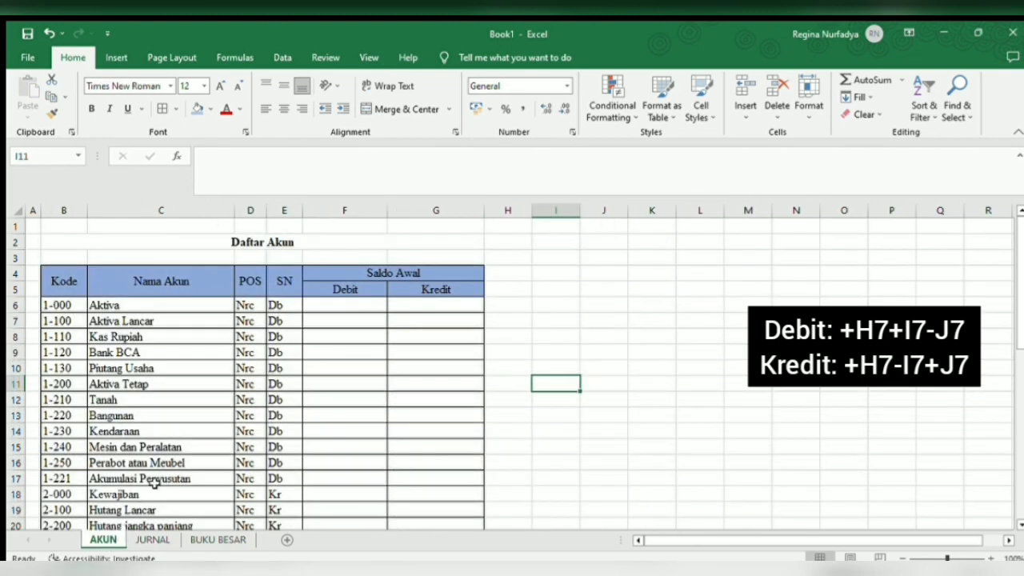
scroll(212, 452, down, 1)
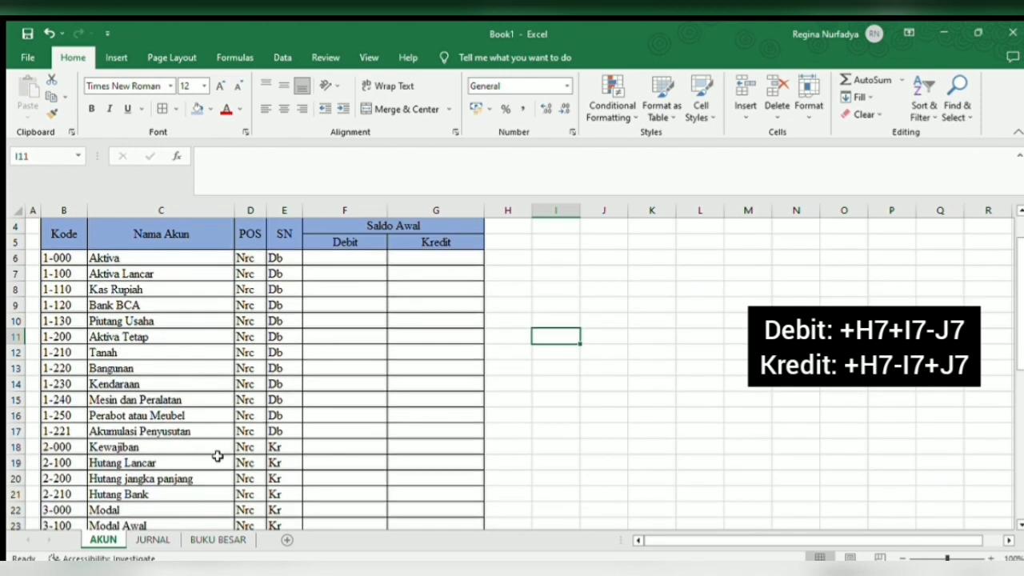
click(216, 540)
text(2-000)
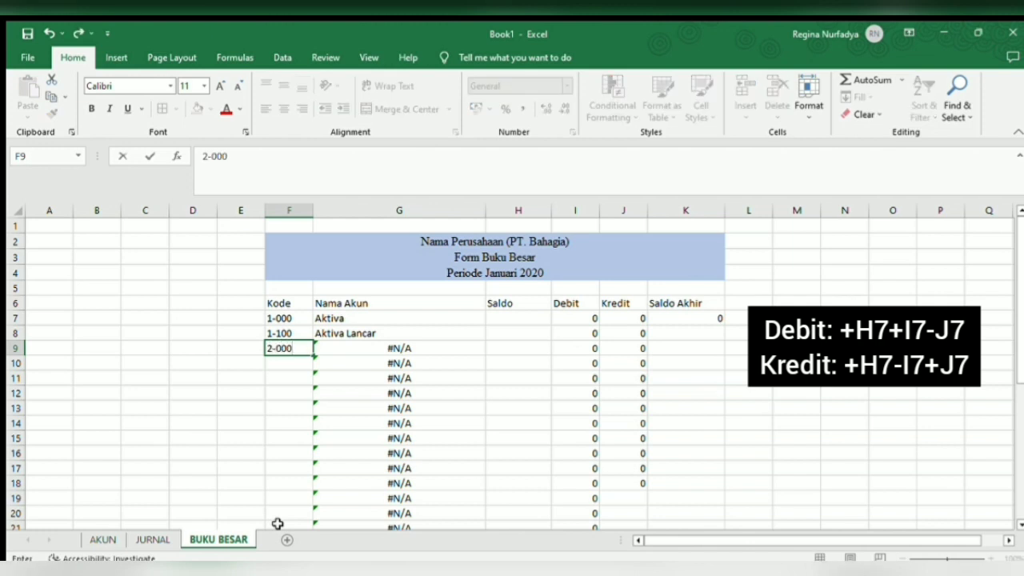
key(Return)
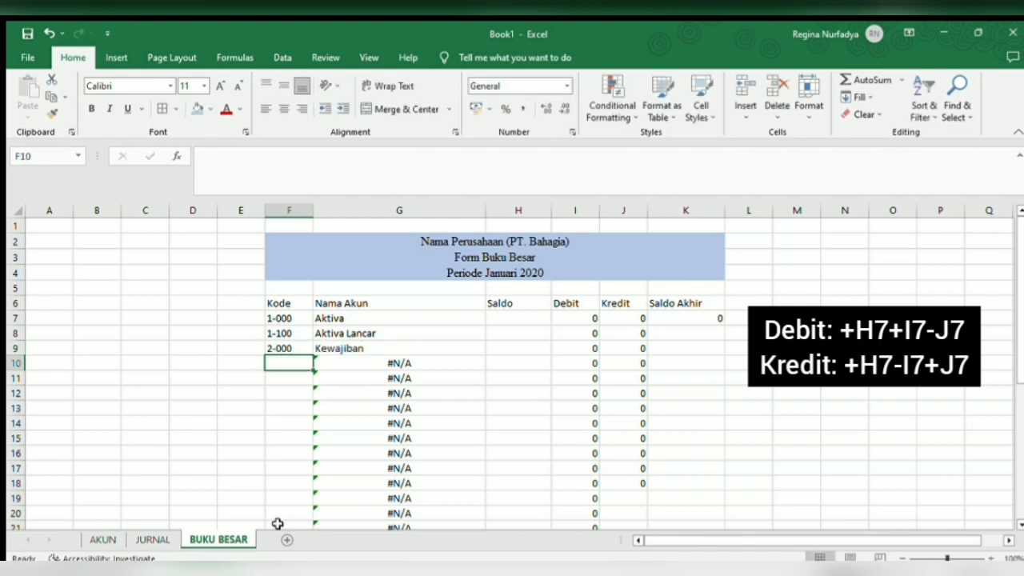
Step: Enter the credit-balance formula =+H9-I9+J9 in K9 under Saldo Akhir for the Kewajiban account
click(657, 349)
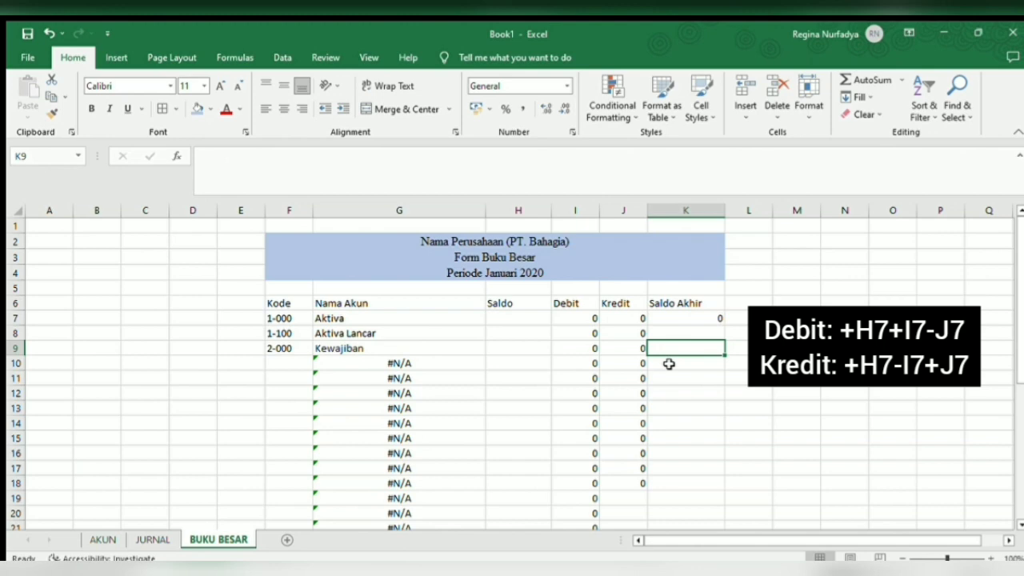
text(=+)
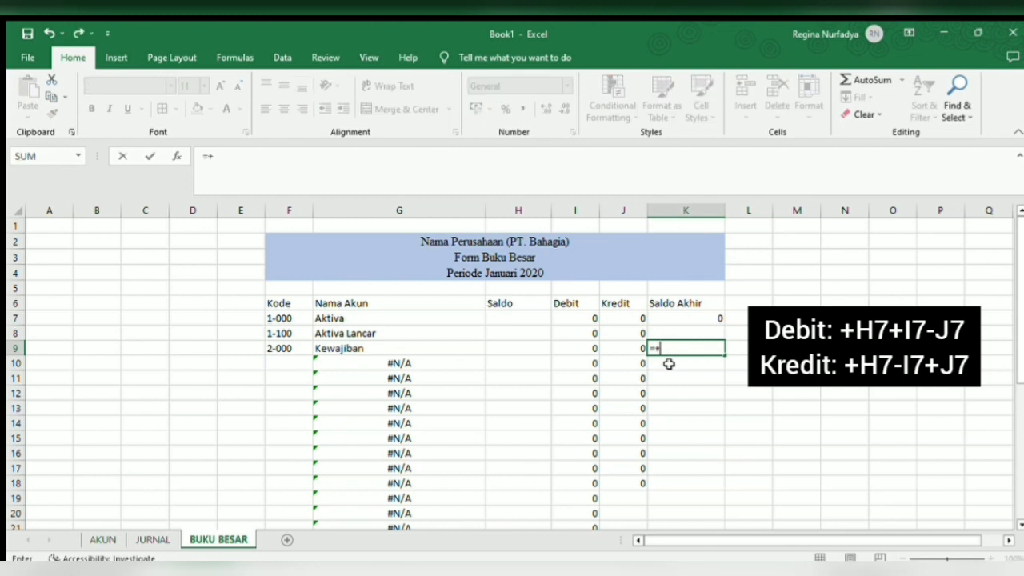
key(Left)
key(Left)
key(Left)
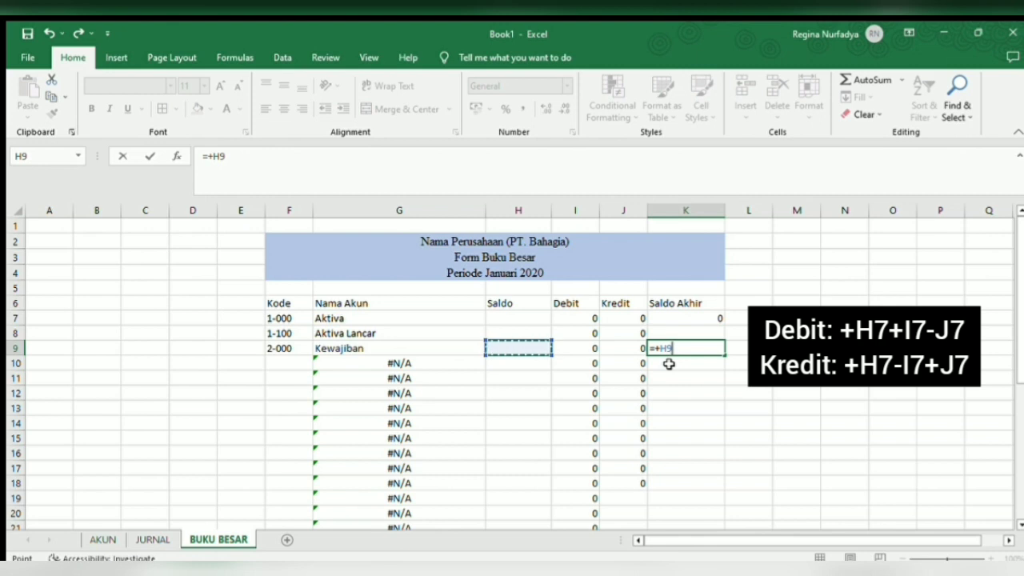
text(-)
key(Left)
key(Left)
text(+)
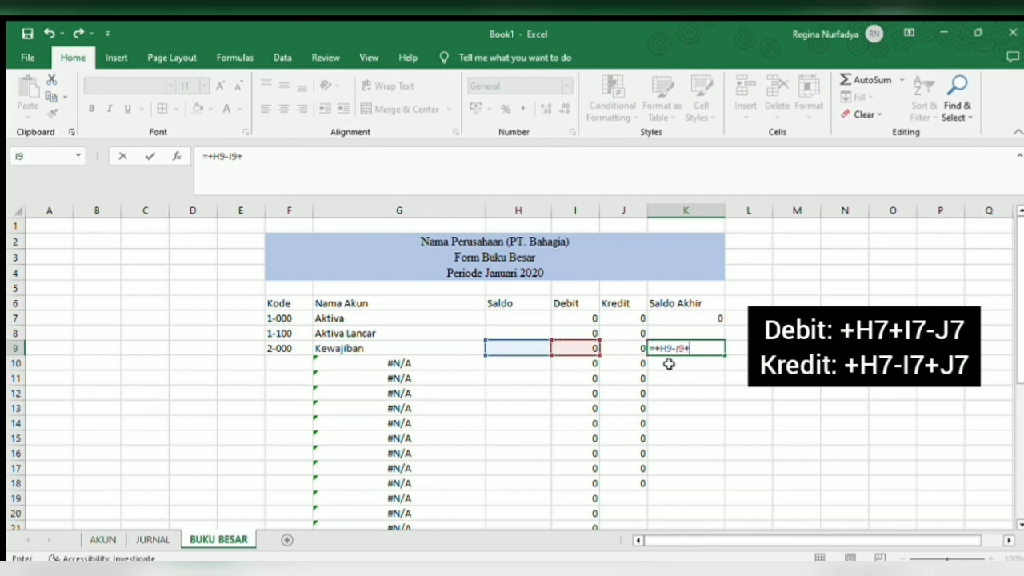
key(Left)
key(Return)
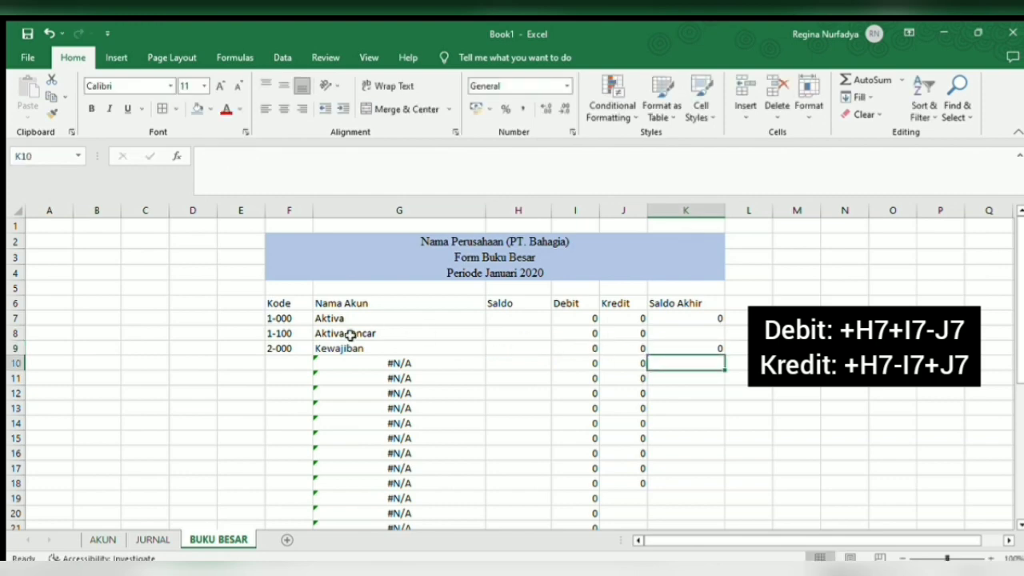
click(284, 300)
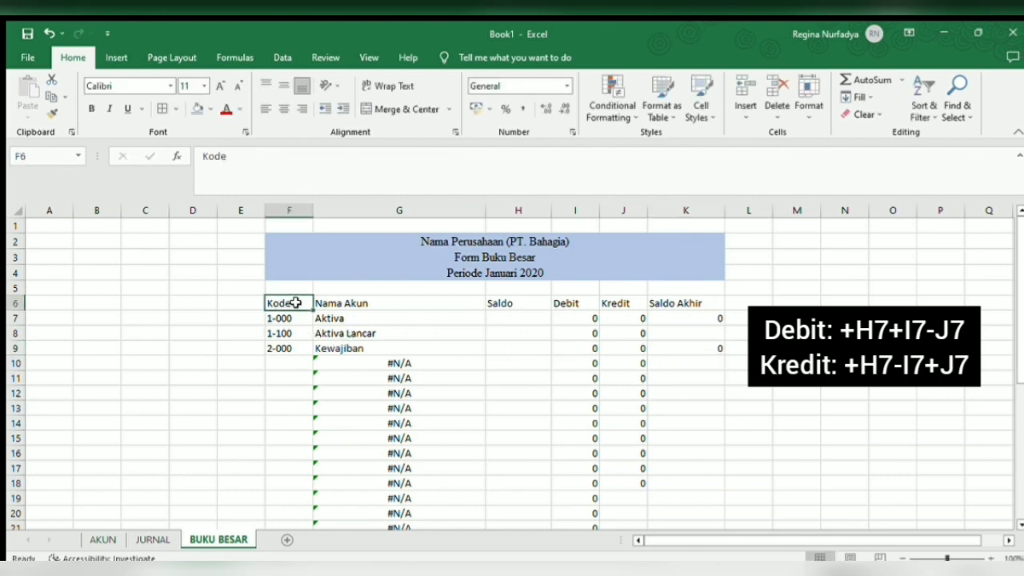
click(395, 330)
scroll(578, 400, down, 7)
scroll(596, 413, down, 1)
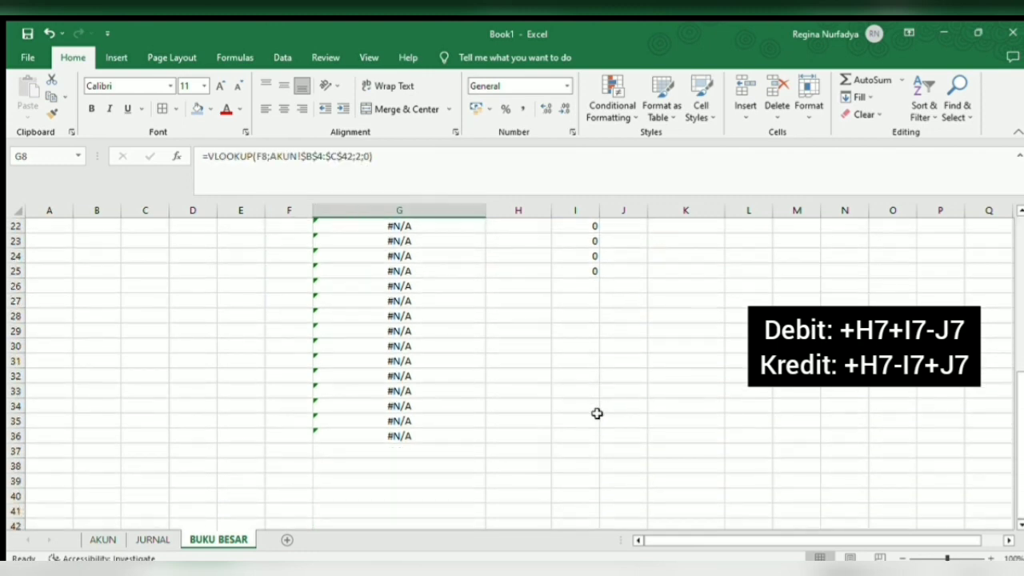
Step: Total the Debit column of BUKU BESAR in I37 with =SUM(I7:I36)
scroll(583, 456, up, 1)
scroll(572, 454, down, 1)
click(572, 451)
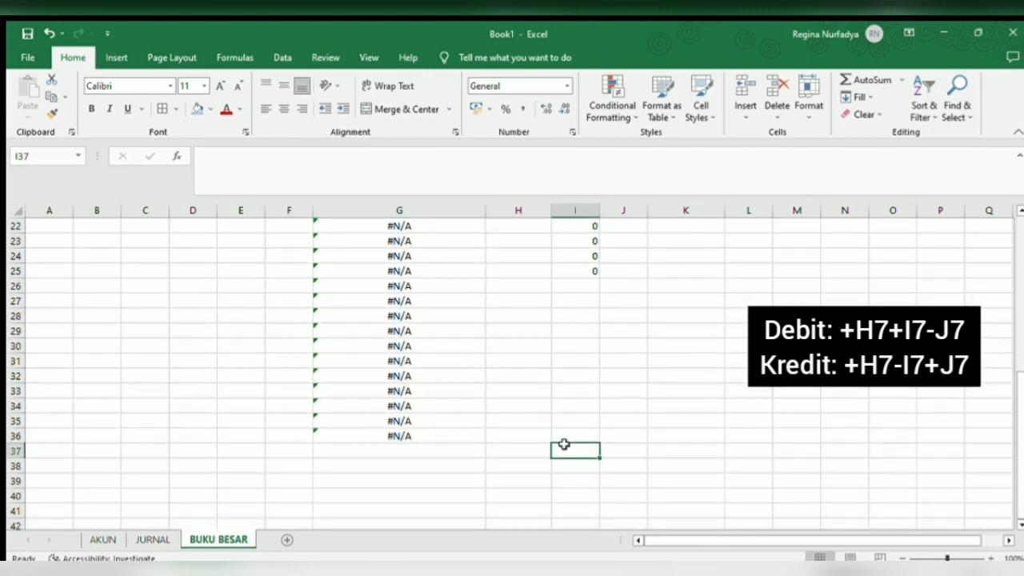
click(859, 77)
scroll(725, 356, up, 7)
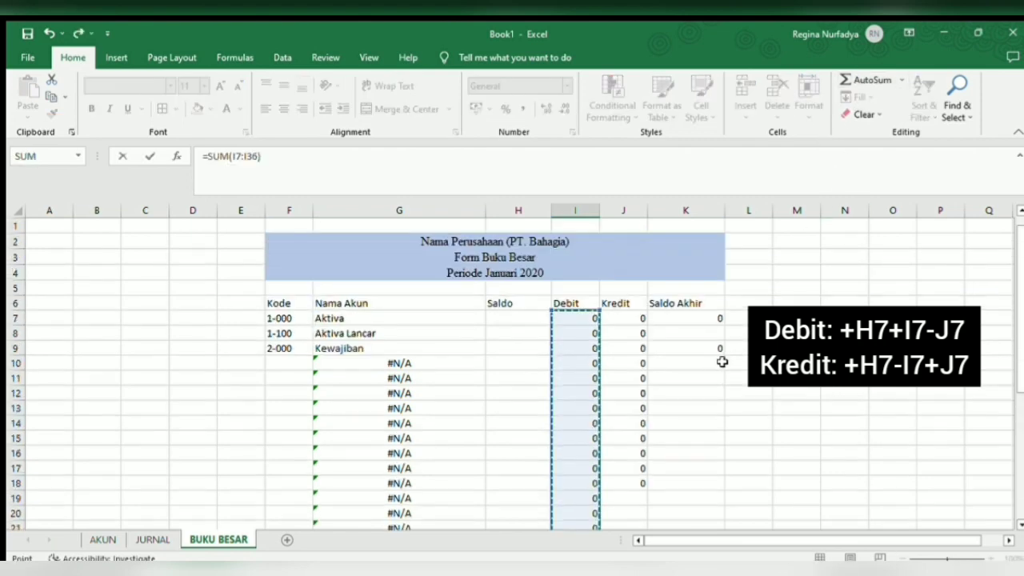
scroll(721, 365, down, 7)
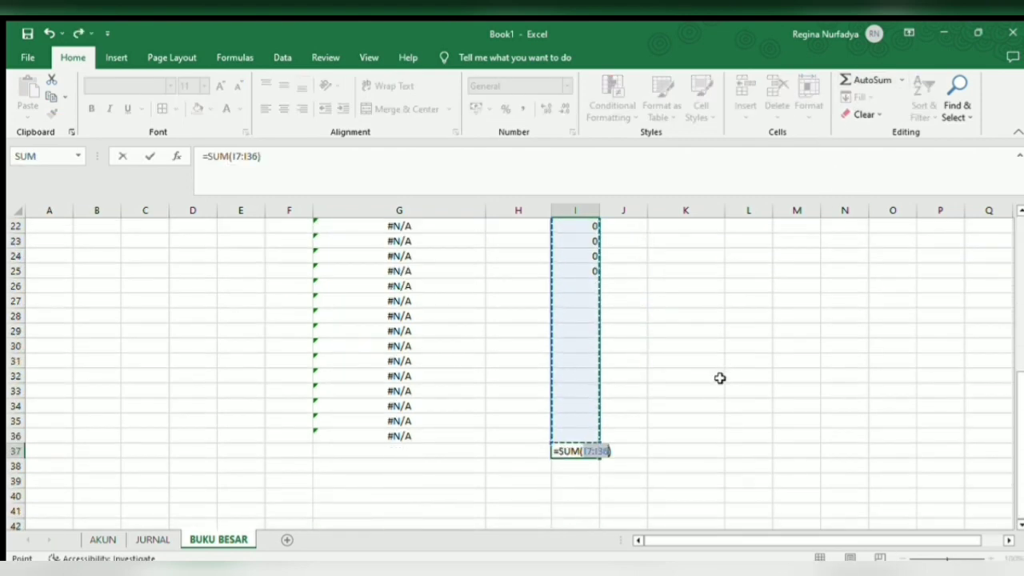
key(Return)
Step: Total the Kredit column in J37 with a SUM over its entries starting from J7
click(627, 453)
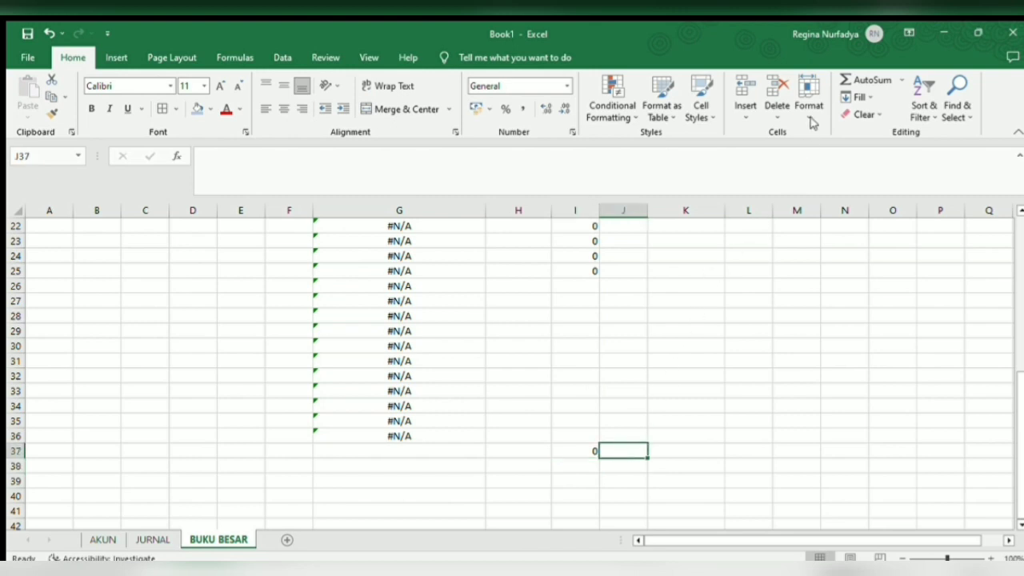
click(862, 80)
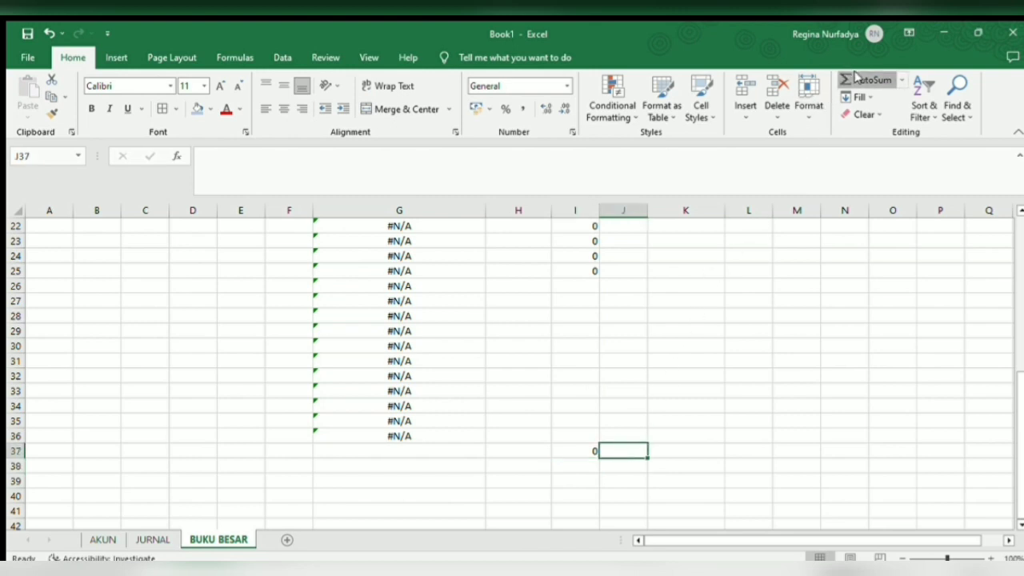
scroll(727, 360, up, 7)
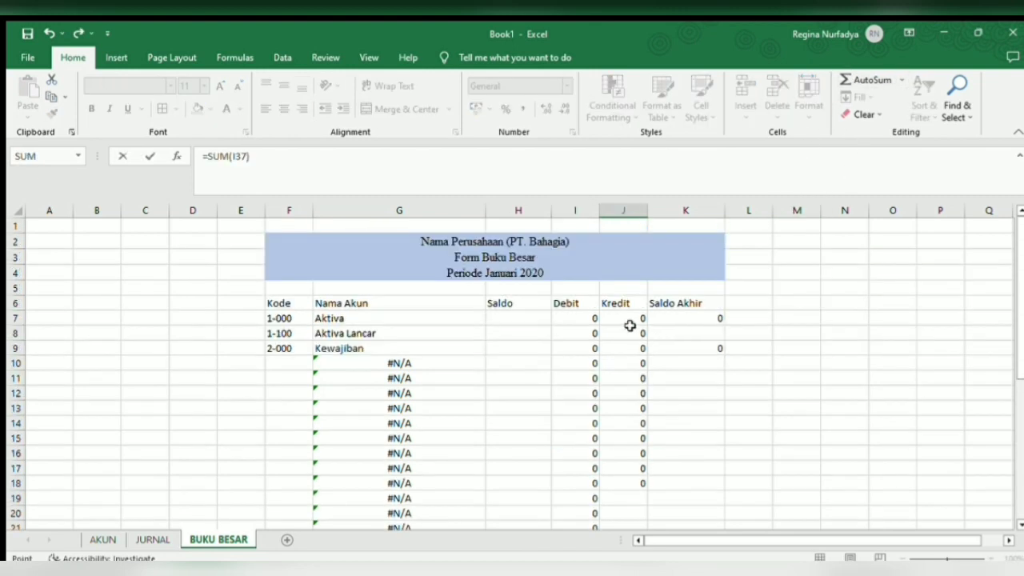
click(624, 318)
drag(624, 318, 626, 494)
key(Return)
Step: Enter the remaining liability codes 2-200 and 2-210 in F21:F22 under Kode
scroll(678, 452, up, 6)
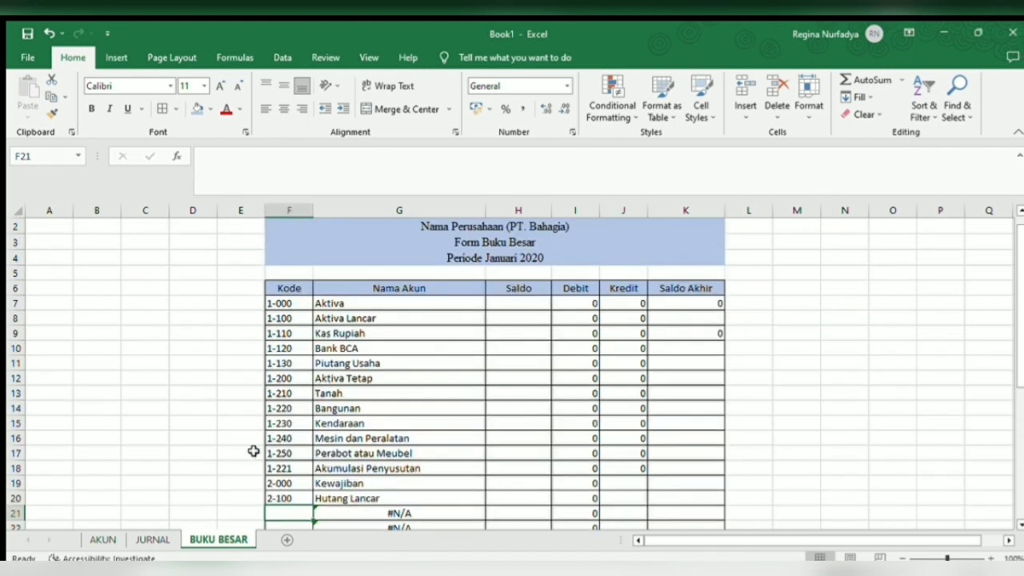
text(2-200)
key(Return)
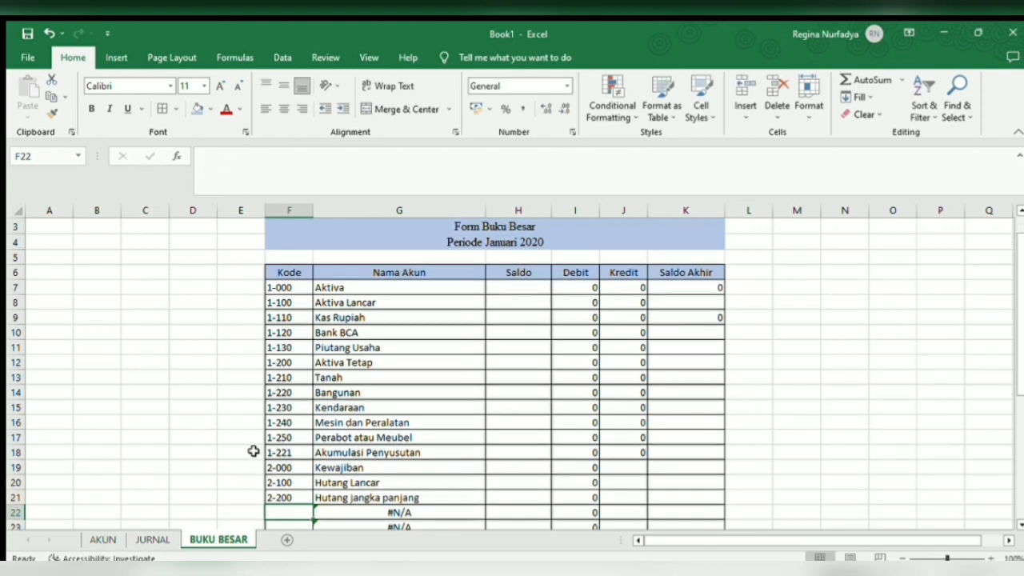
text(2-210)
key(Return)
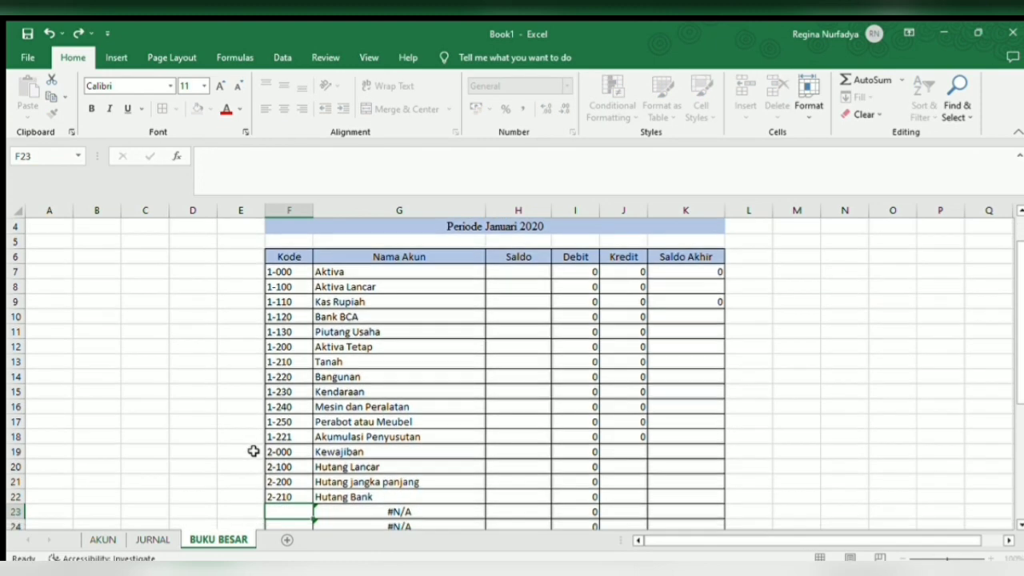
Step: Enter the equity account codes 3-000, 3-100 and 3-200 in F23:F25 under Kode
text(3-000)
key(Return)
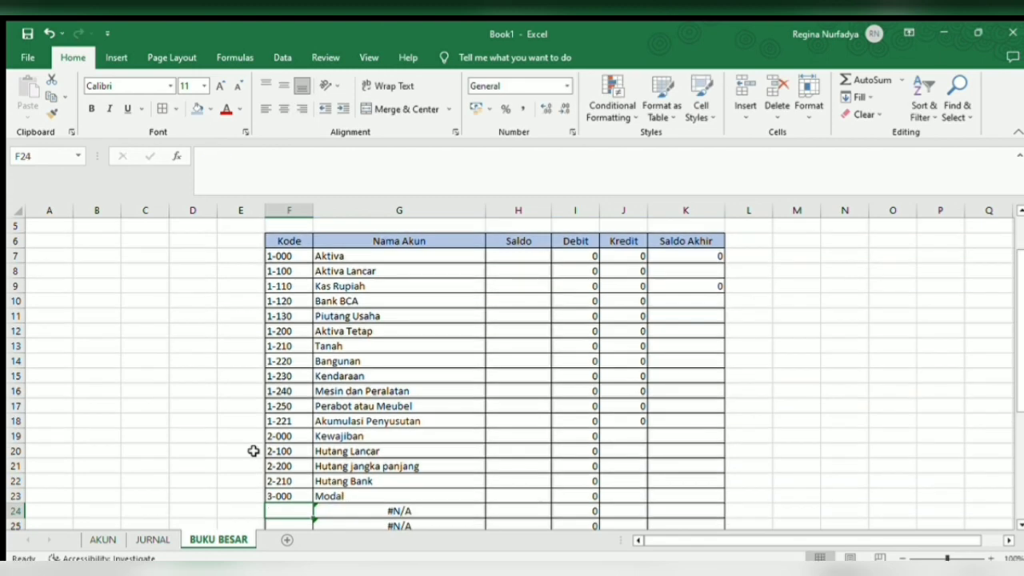
text(3-100)
key(Return)
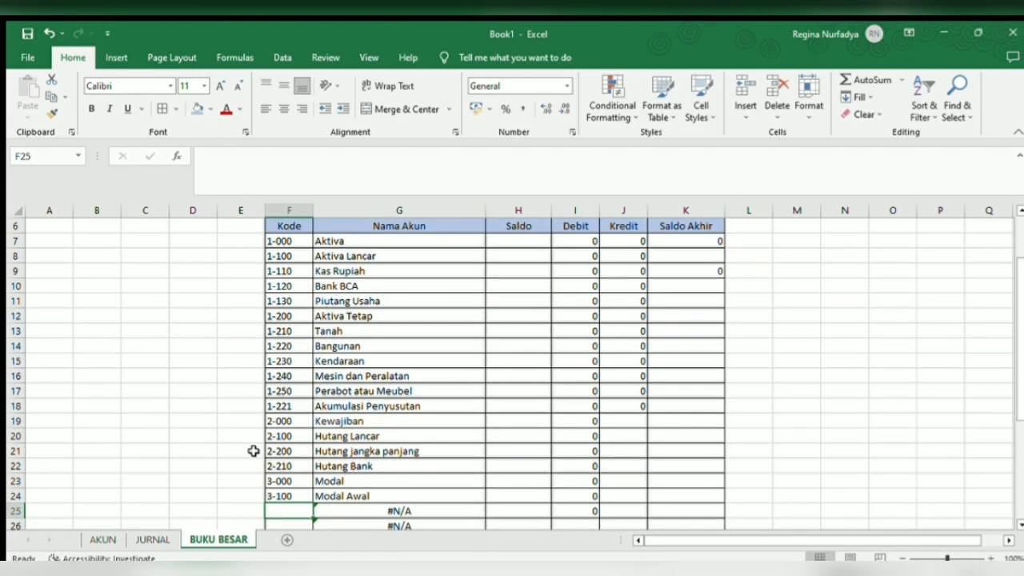
text(3-200)
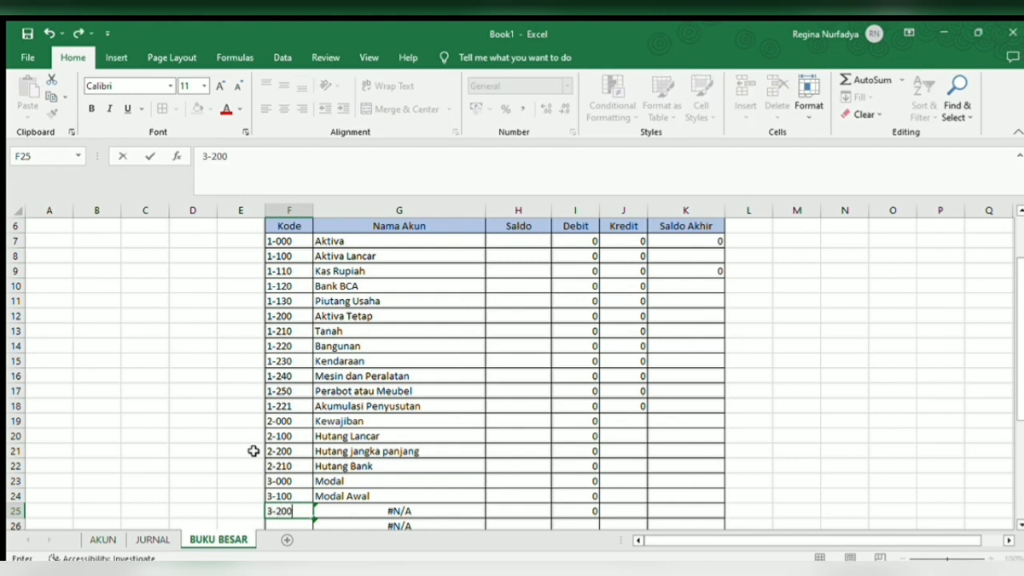
key(Return)
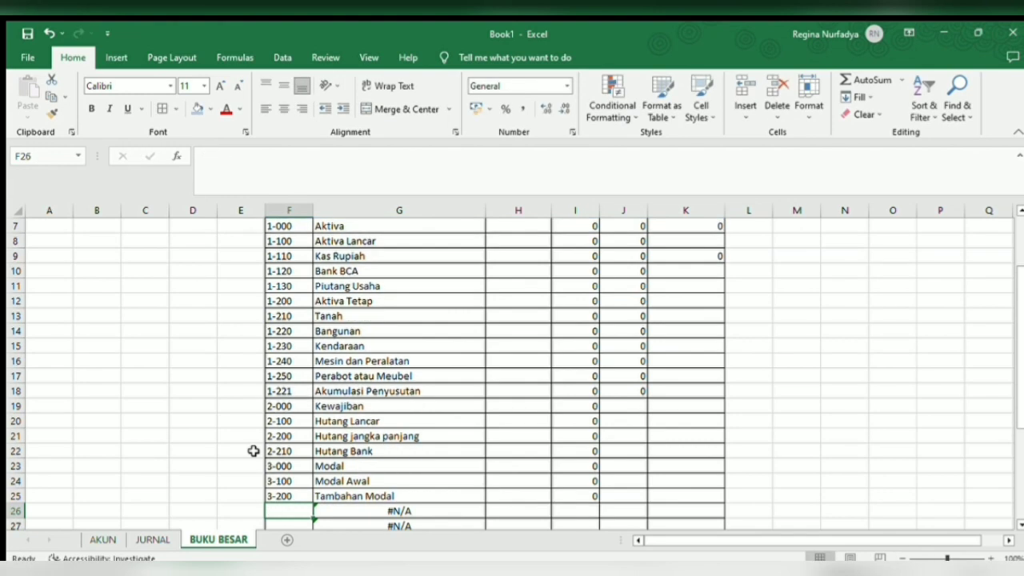
Step: Continue the equity codes under Kode with 3-300, 3-400 and 3-500 in F26:F28
scroll(252, 451, down, 3)
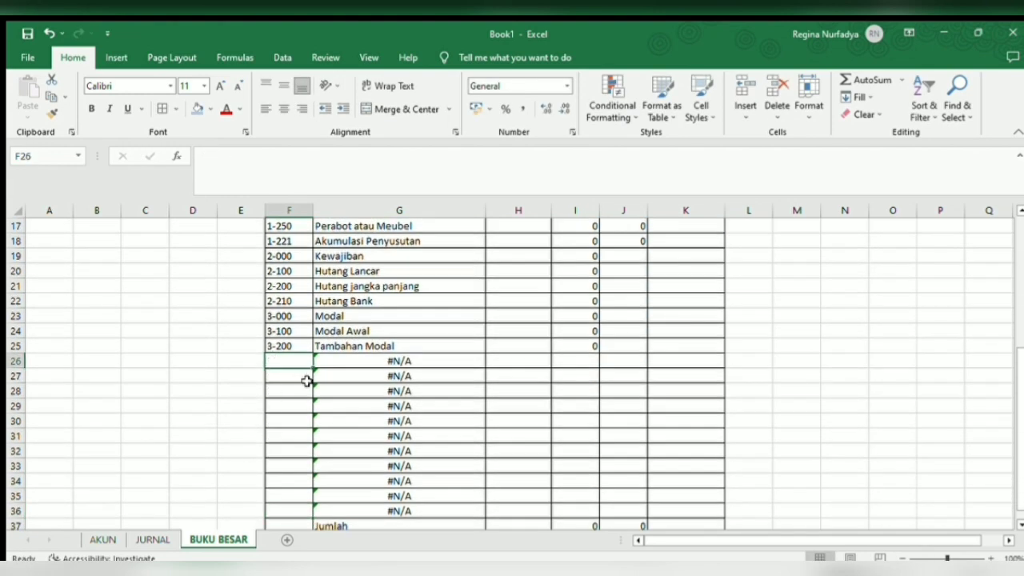
text(3-300)
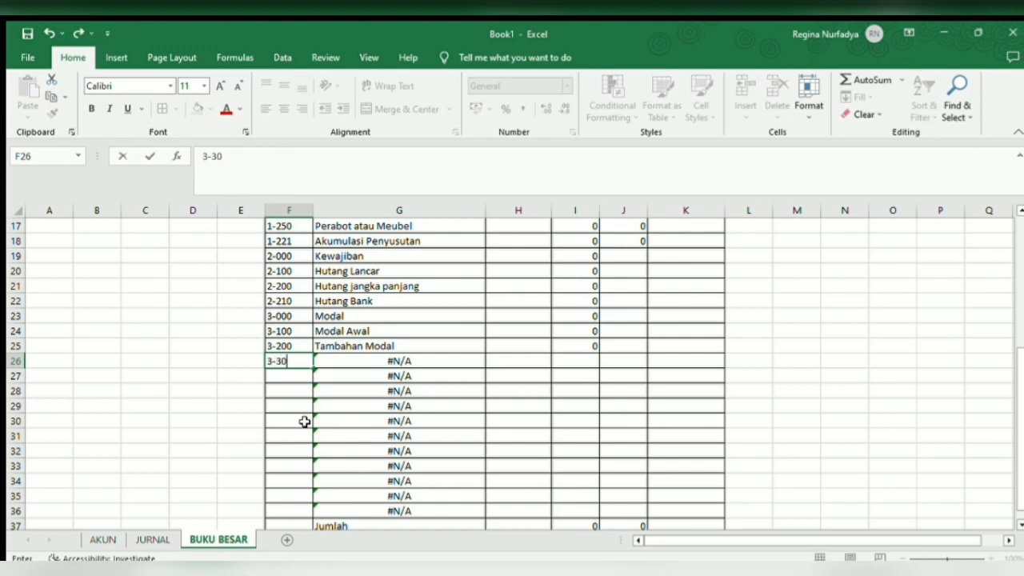
key(Return)
text(3-400)
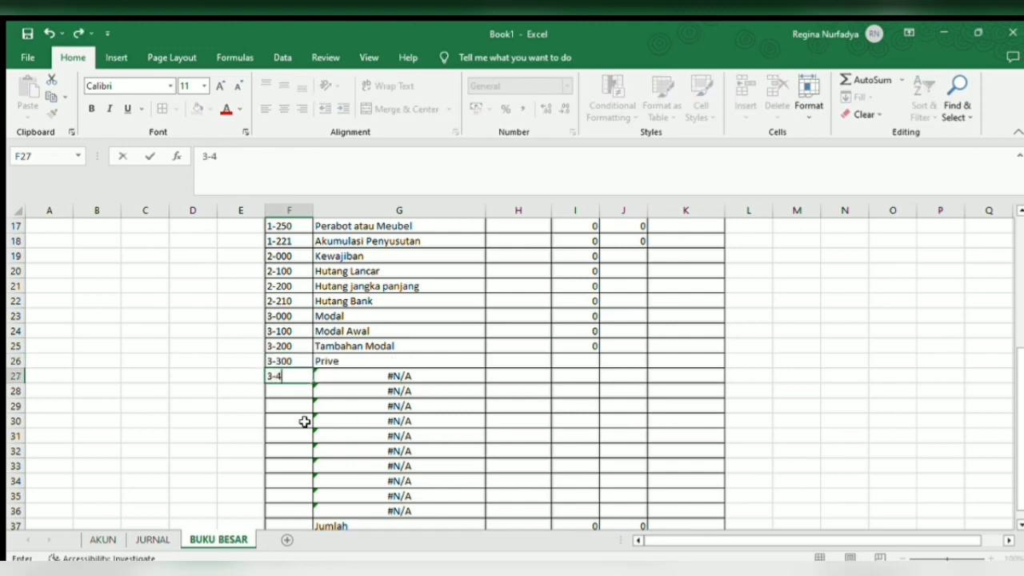
key(Return)
text(3-500)
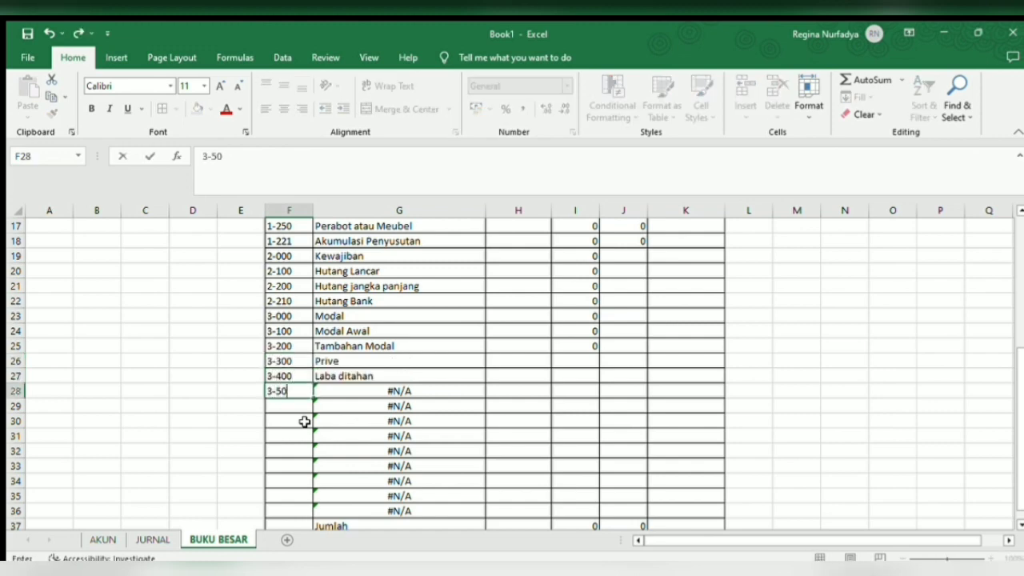
key(Return)
Step: Enter the income account codes 4-000, 4-100 and 4-200 in F29:F31 under Kode
text(4-000)
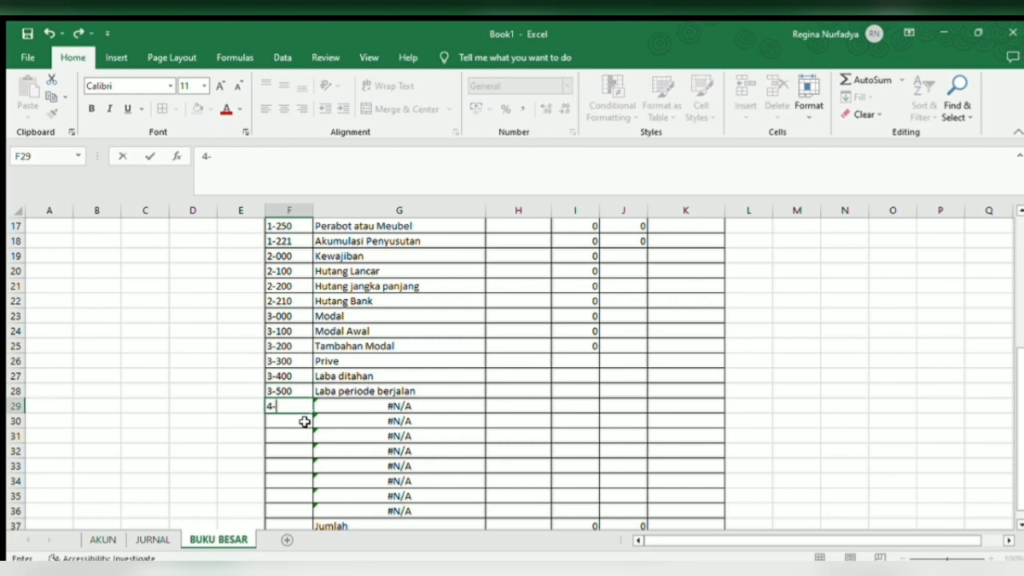
key(Return)
text(4-100)
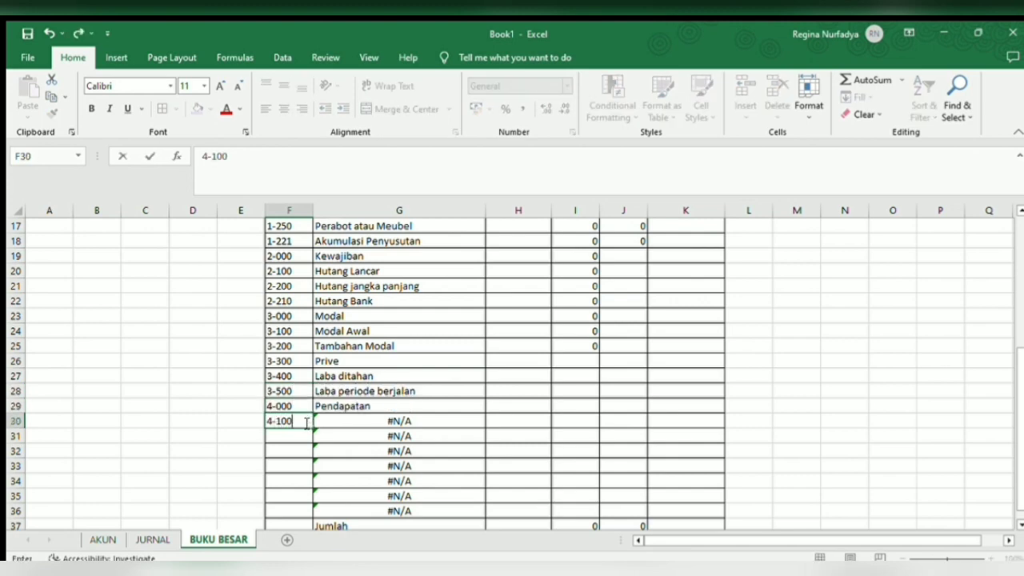
key(Return)
text(4-200)
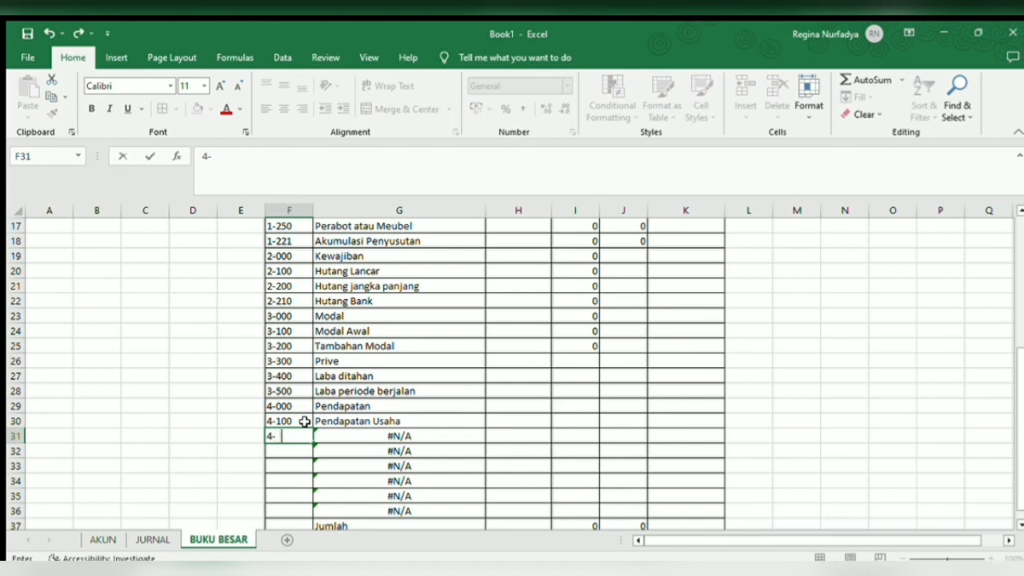
key(Return)
Step: Enter the cost-of-income account codes 5-000, 5-100 and 5-200 in F32:F34 under Kode
text(5-000)
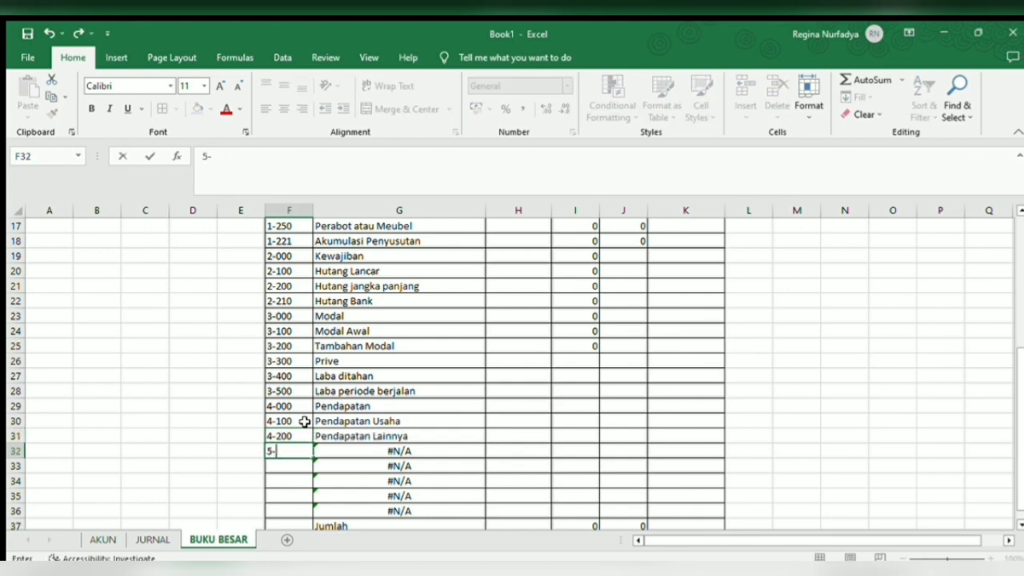
key(Return)
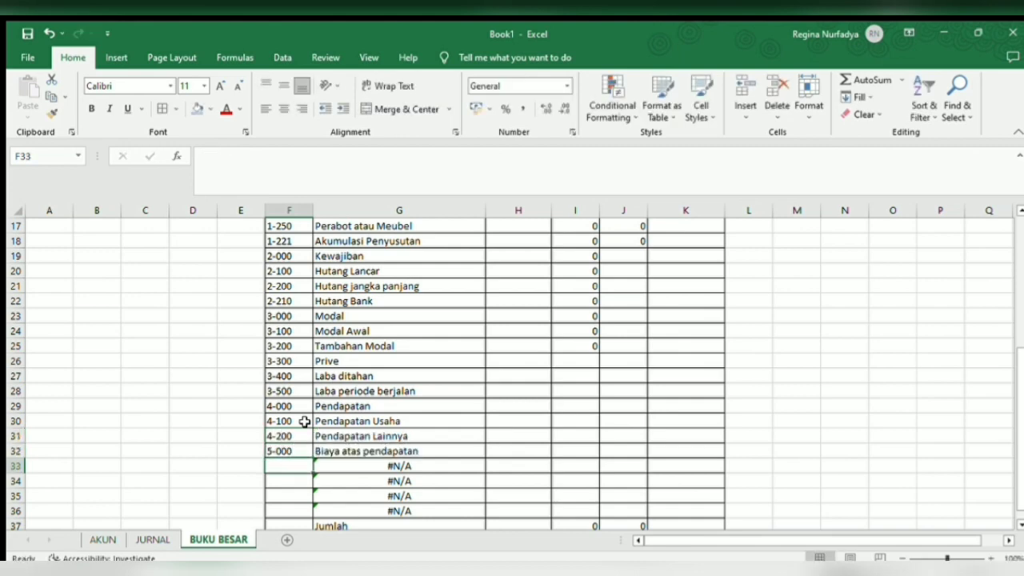
text(5-100)
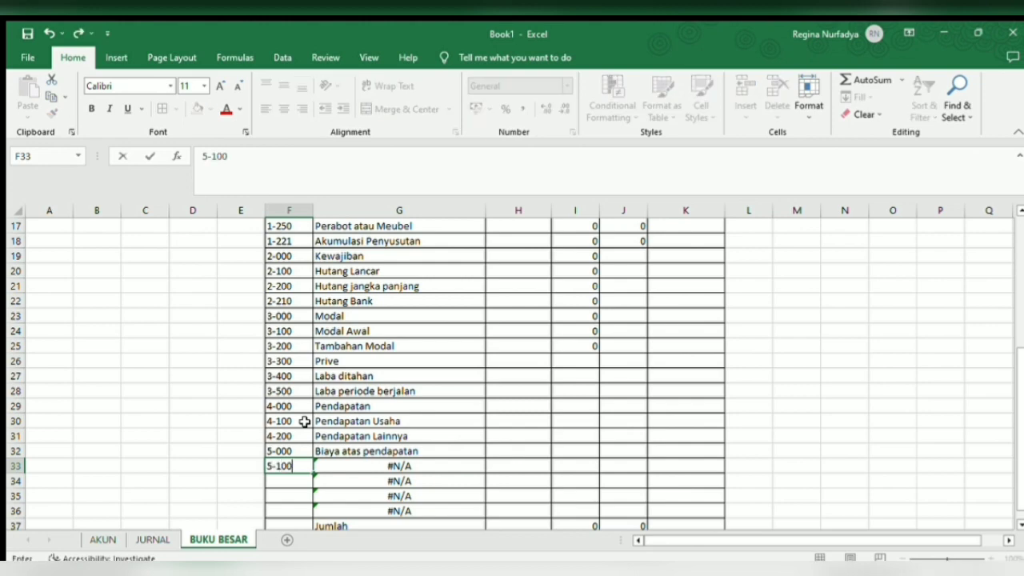
key(Return)
text(5-200)
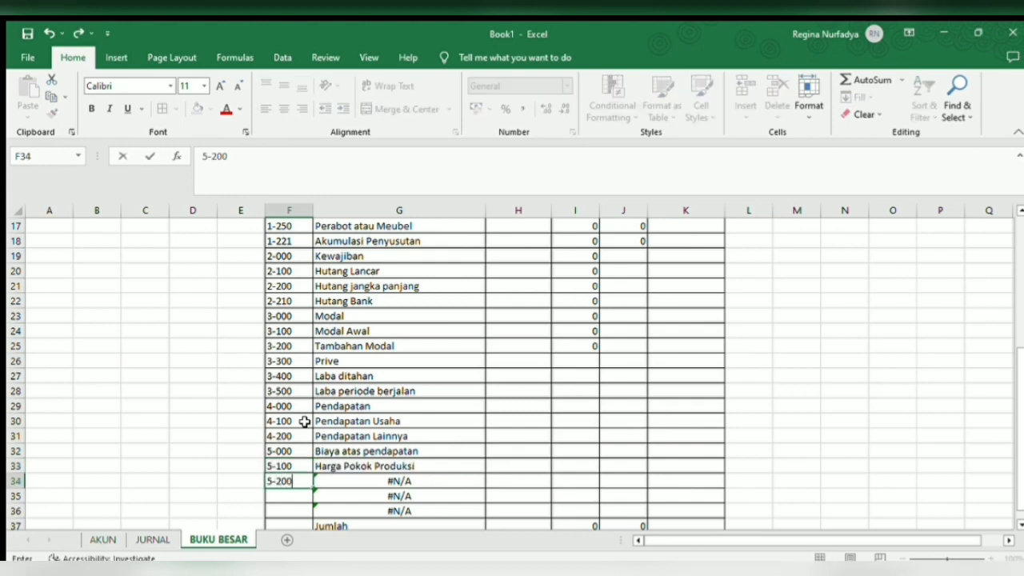
key(Return)
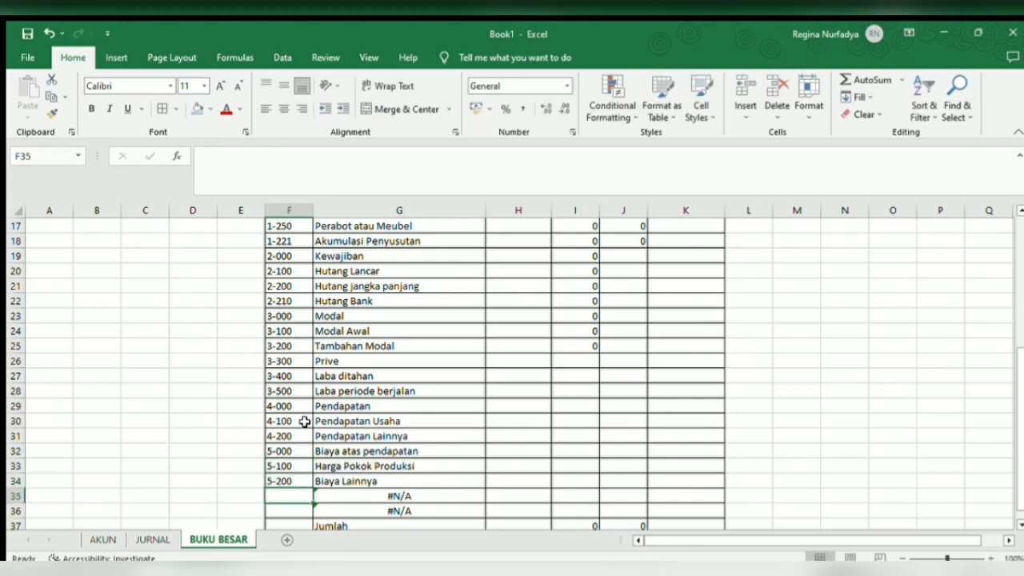
Step: Enter codes 6-000, 6-100 and 6-200 in F35:F37 and copy the Nama Akun VLOOKUP from G36 down to G43
text(6-000)
key(Return)
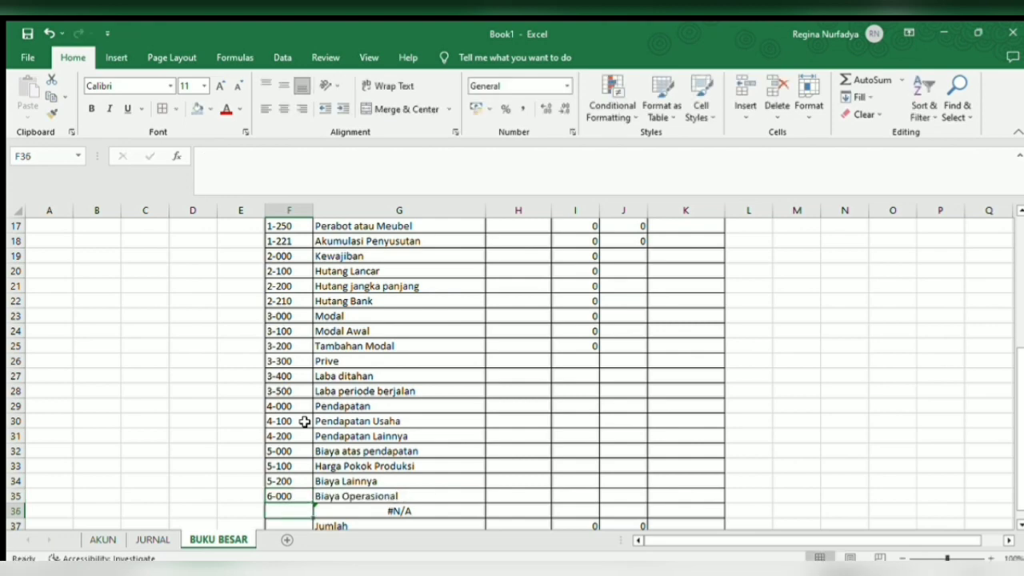
text(6-100)
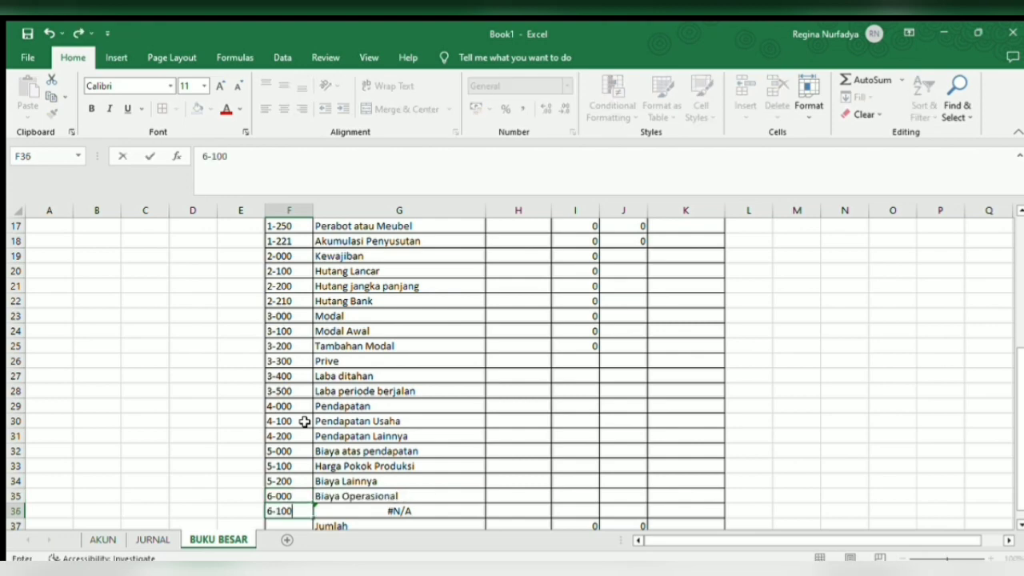
key(Return)
text(6)
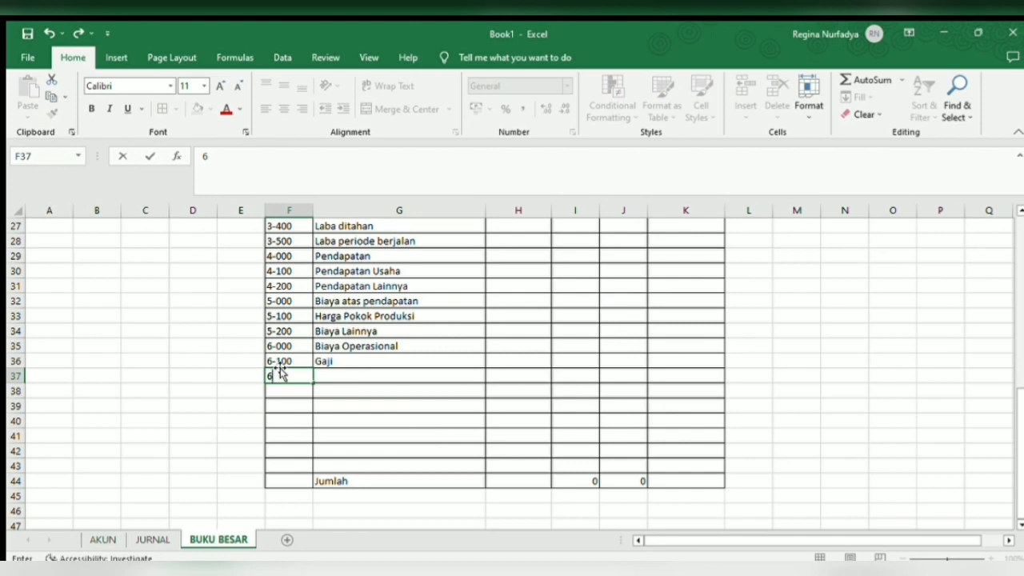
text(-200)
key(Return)
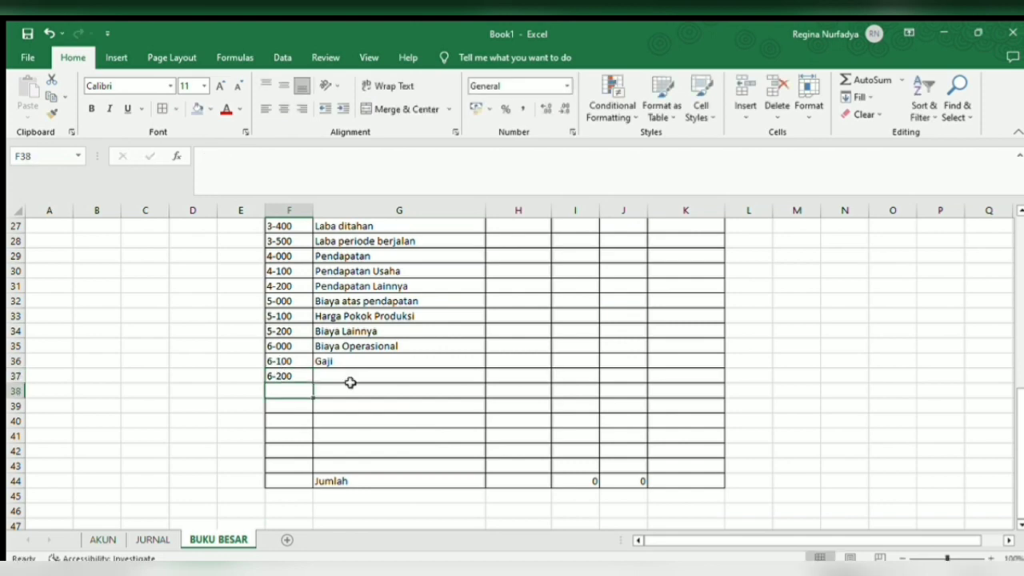
click(381, 360)
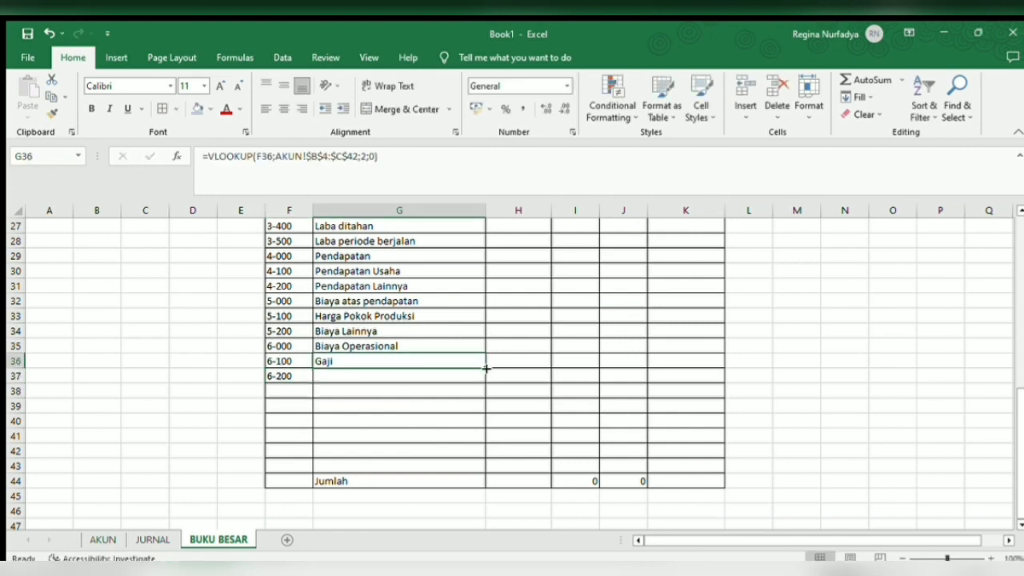
drag(482, 369, 468, 468)
Step: Enter the operating expense codes 6-300 and 6-400 in F38:F39 under Kode
click(294, 390)
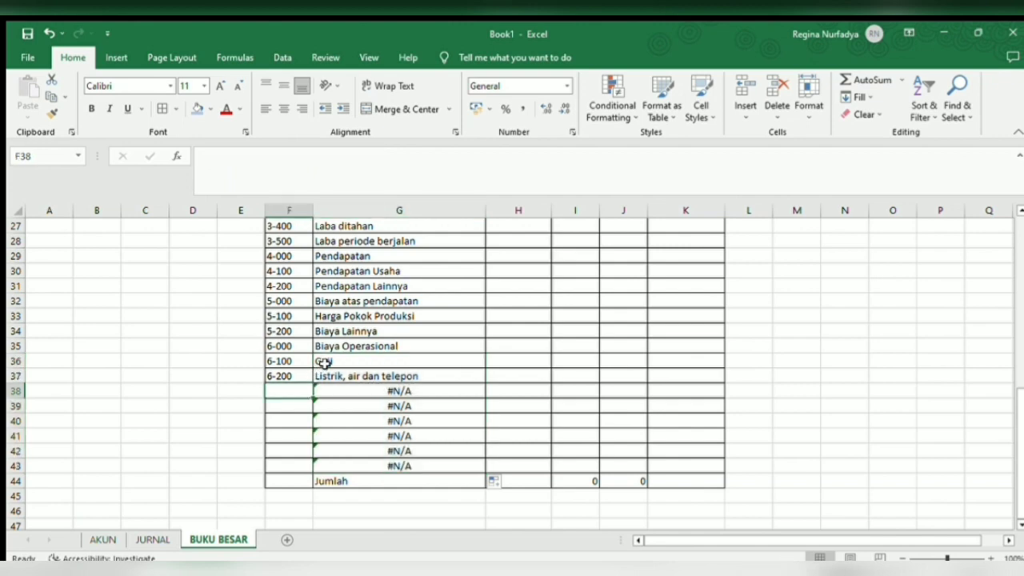
text(5)
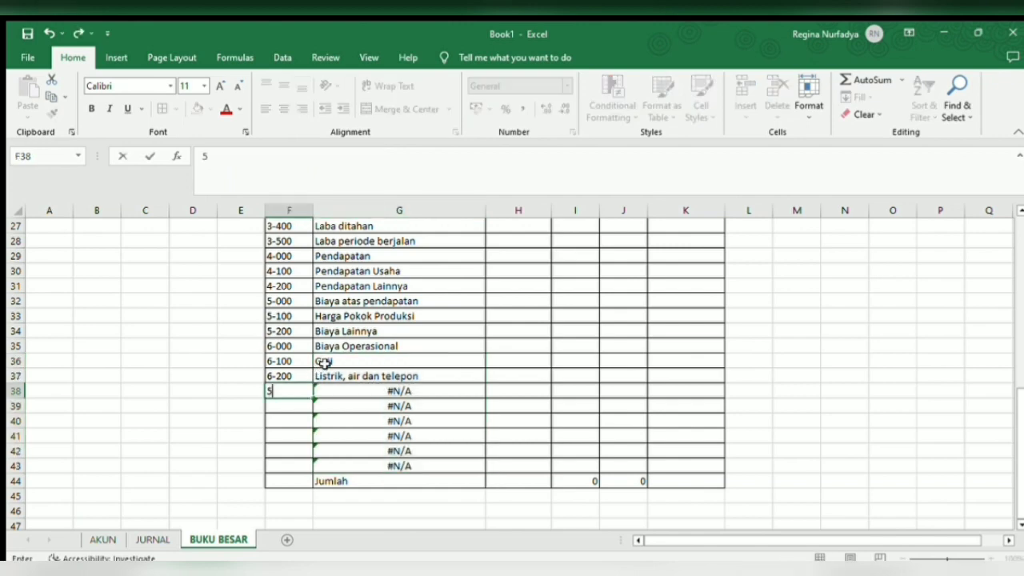
key(BackSpace)
text(6-300)
key(Return)
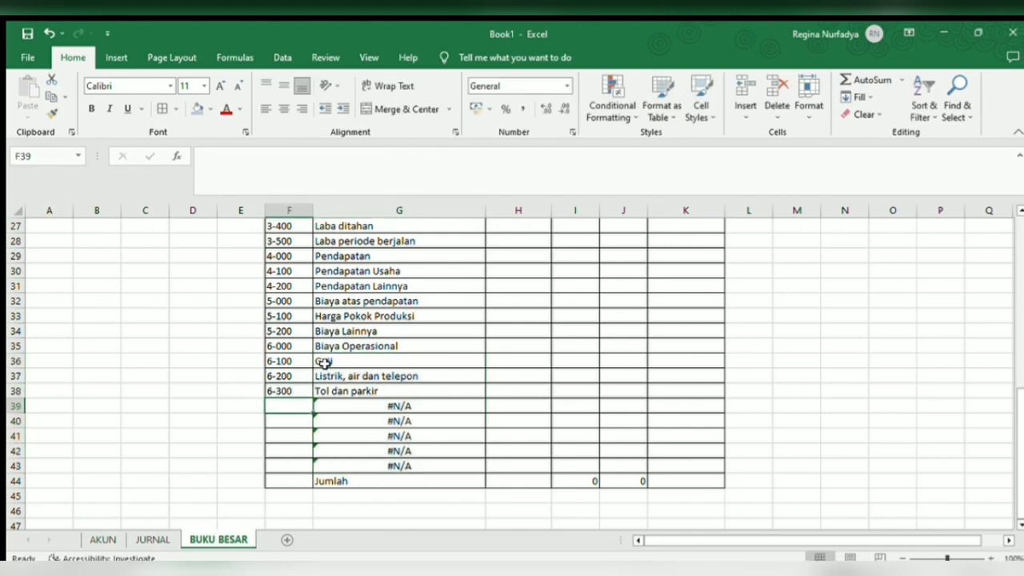
text(6-400)
key(Return)
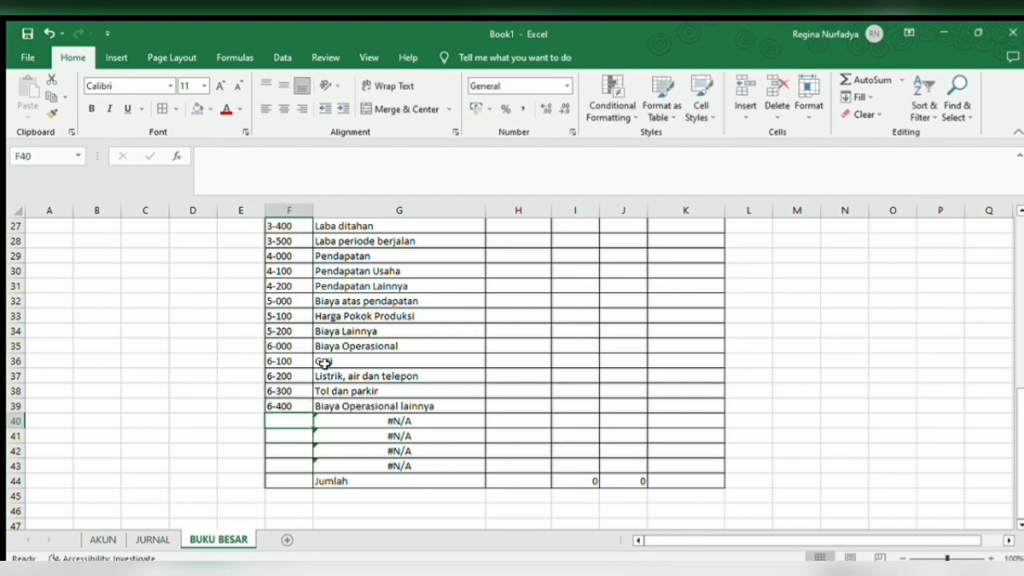
Step: Enter the remaining account codes 7-000, 7-100, 8-000 and 8-100 in F40:F43 under Kode
text(7-000)
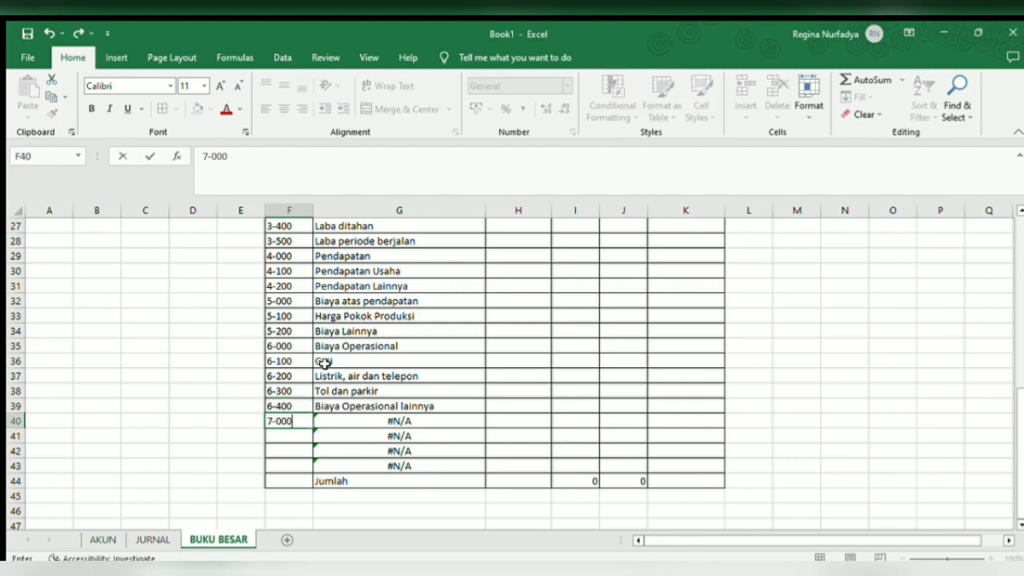
key(Return)
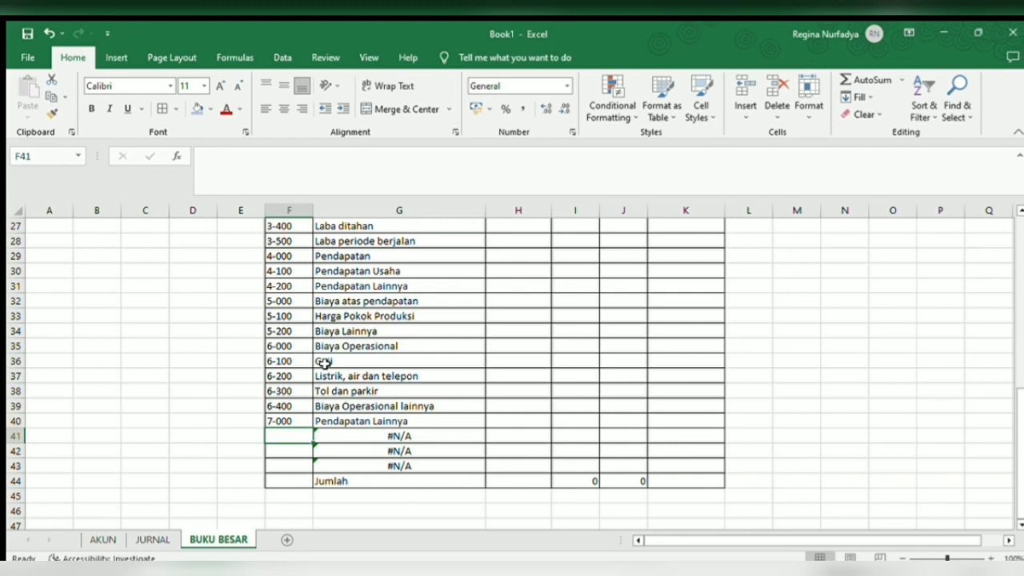
text(7-100)
key(Return)
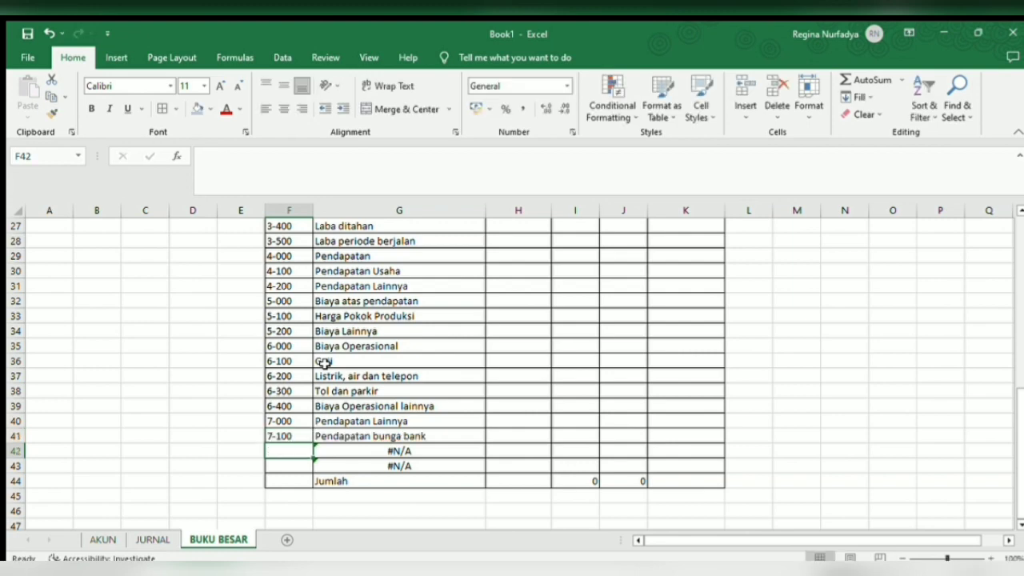
text(8-000)
key(Return)
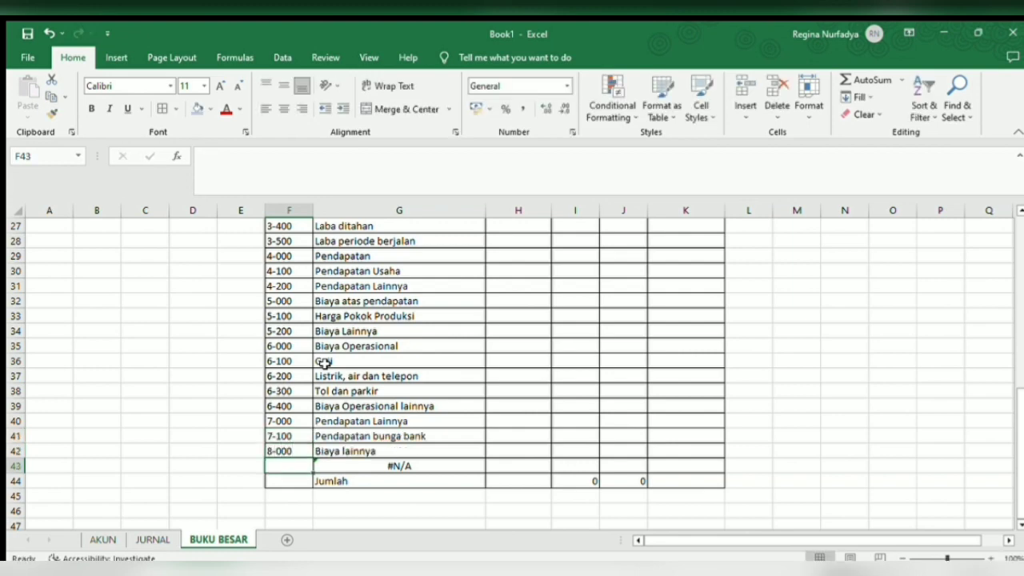
text(8-100)
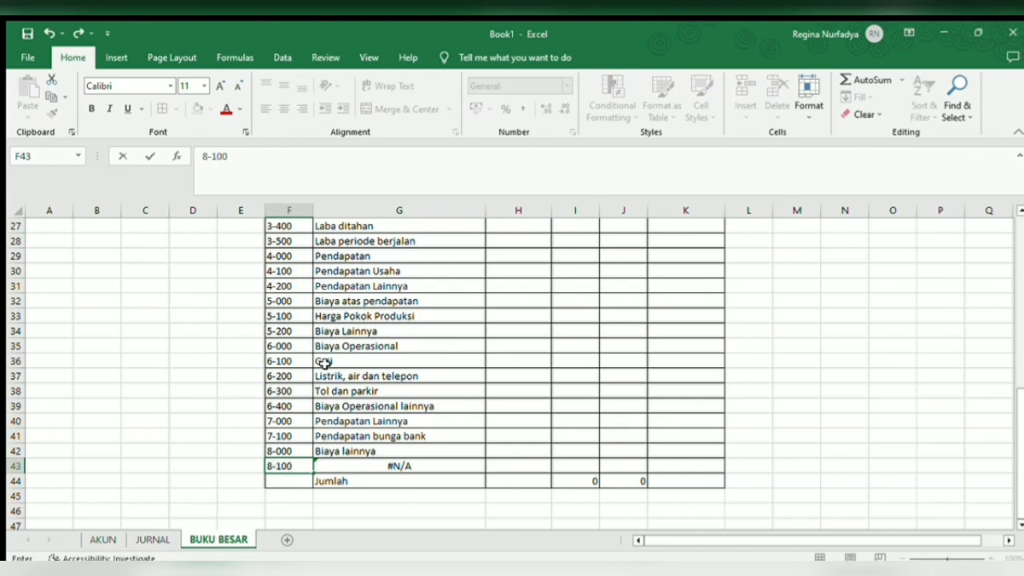
key(Return)
Step: Copy the Debit SUMIF formula from I25 down to I43
scroll(560, 368, up, 5)
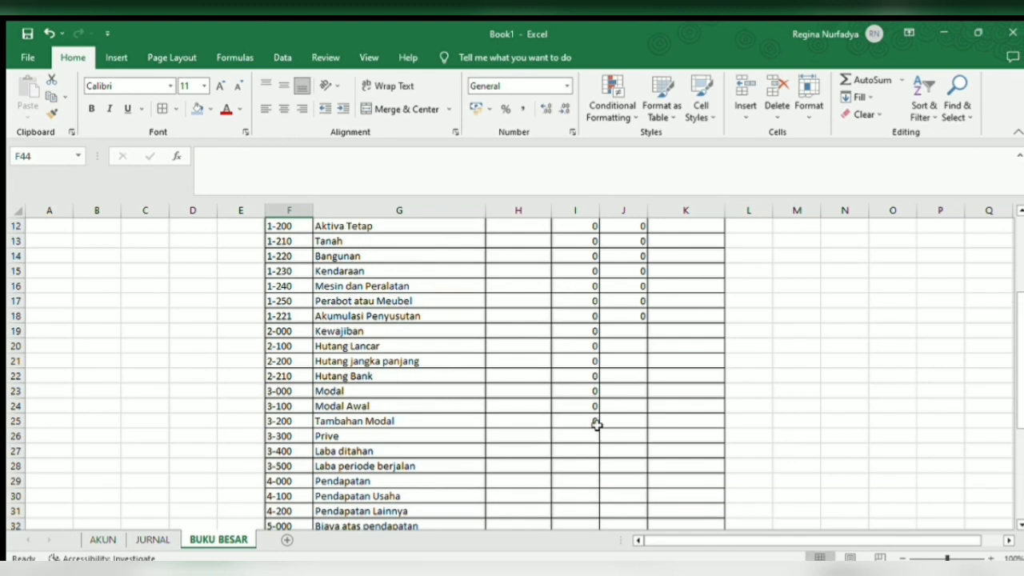
click(596, 422)
scroll(588, 440, down, 4)
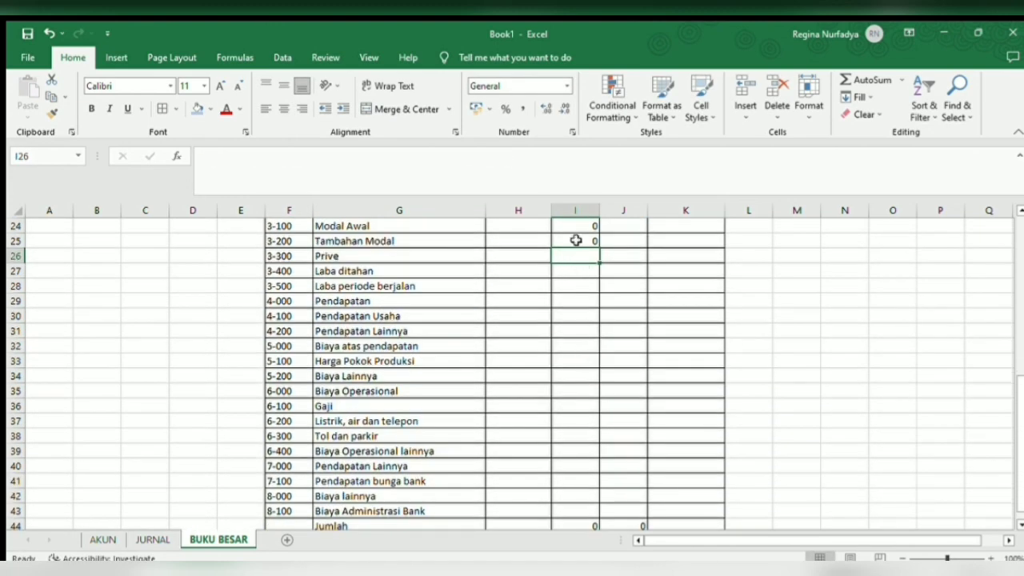
drag(596, 244, 591, 511)
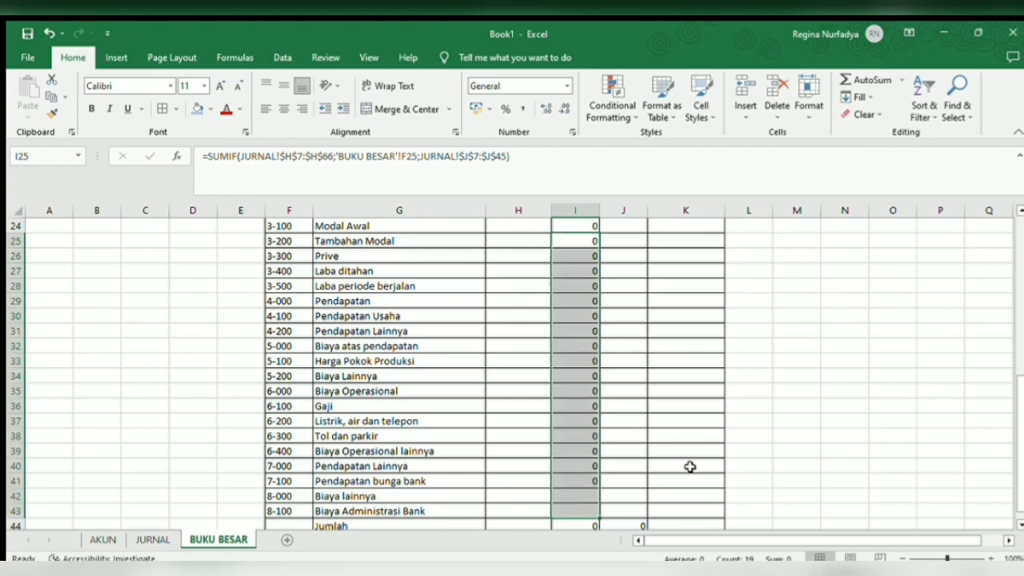
Step: Copy the Kredit SUMIF formula from J18 down to J43
scroll(656, 384, up, 4)
click(626, 304)
click(626, 316)
drag(646, 322, 628, 487)
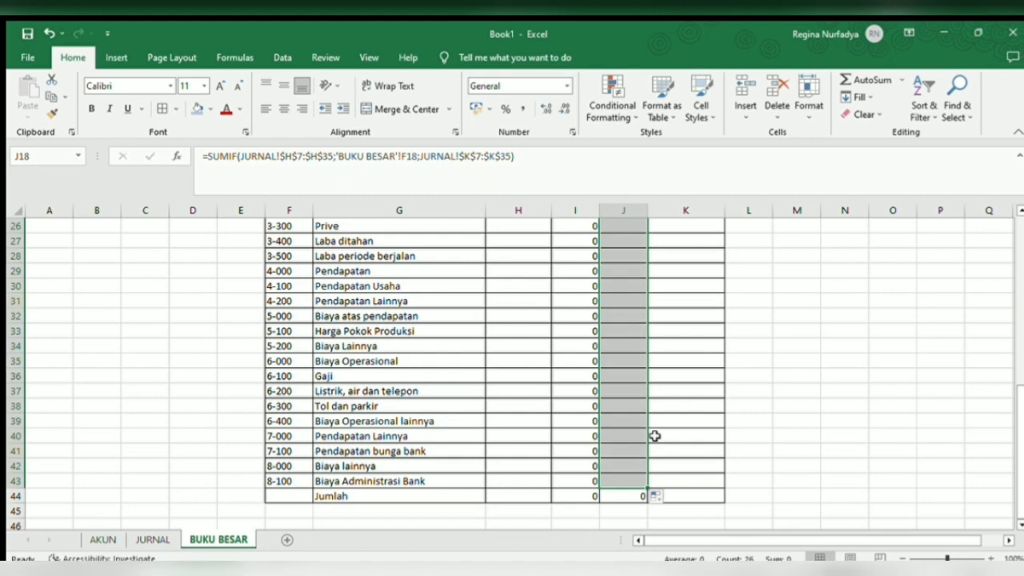
scroll(680, 352, up, 7)
click(686, 286)
click(780, 358)
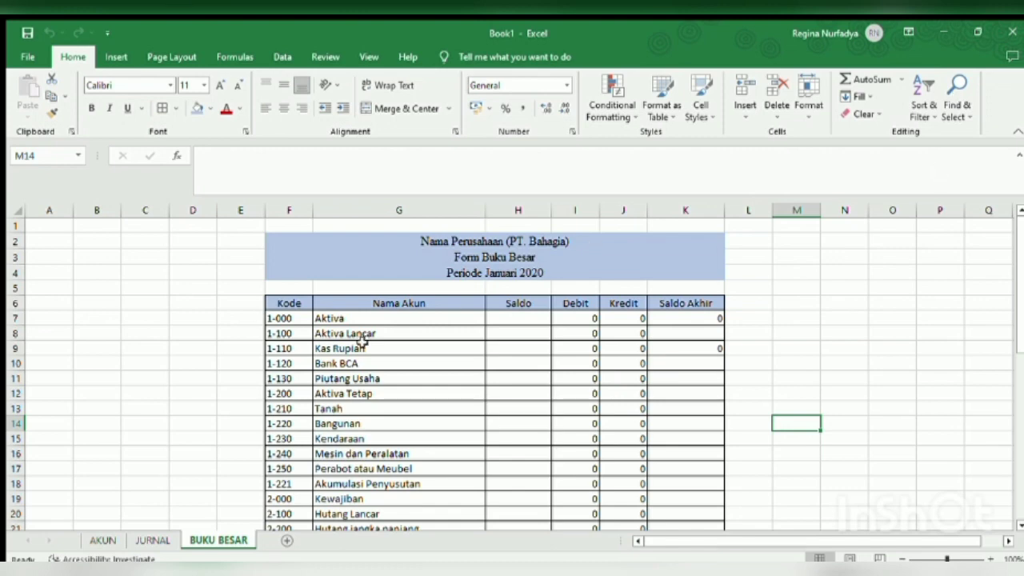
Step: Add a new sheet after BUKU BESAR and name it Neraca Lajur
click(286, 540)
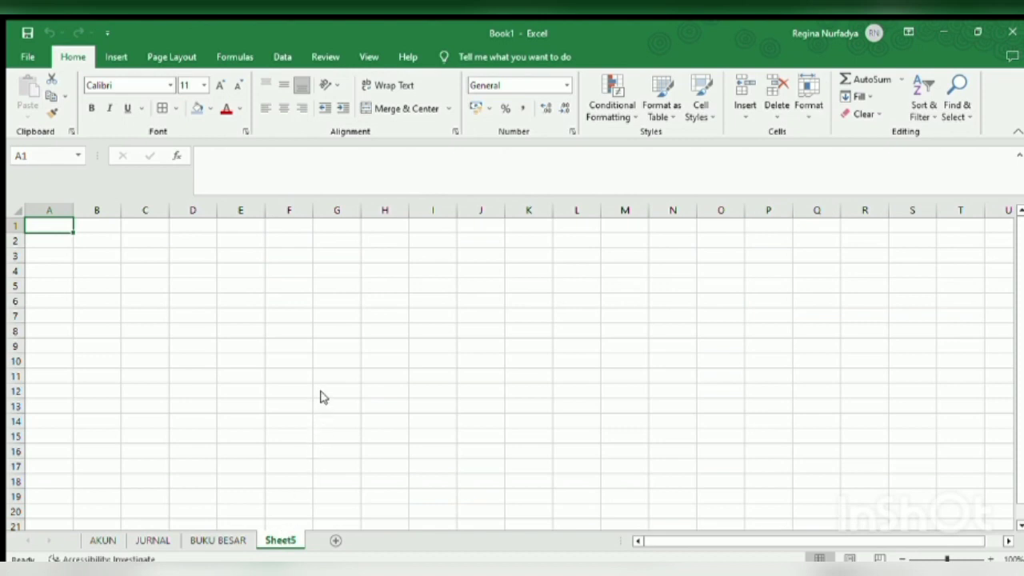
click(320, 392)
text(n)
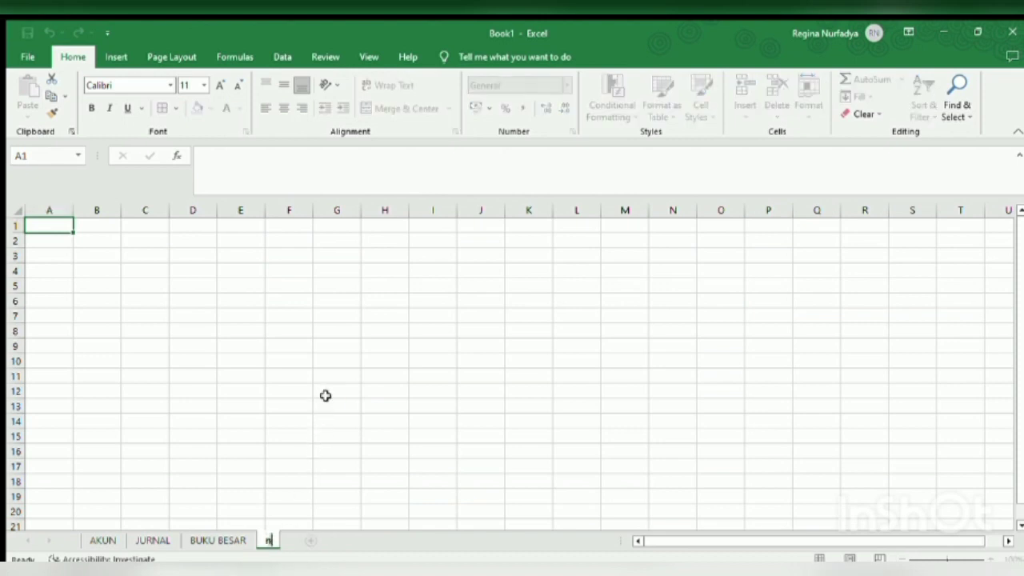
key(BackSpace)
text(Neraca Lajur)
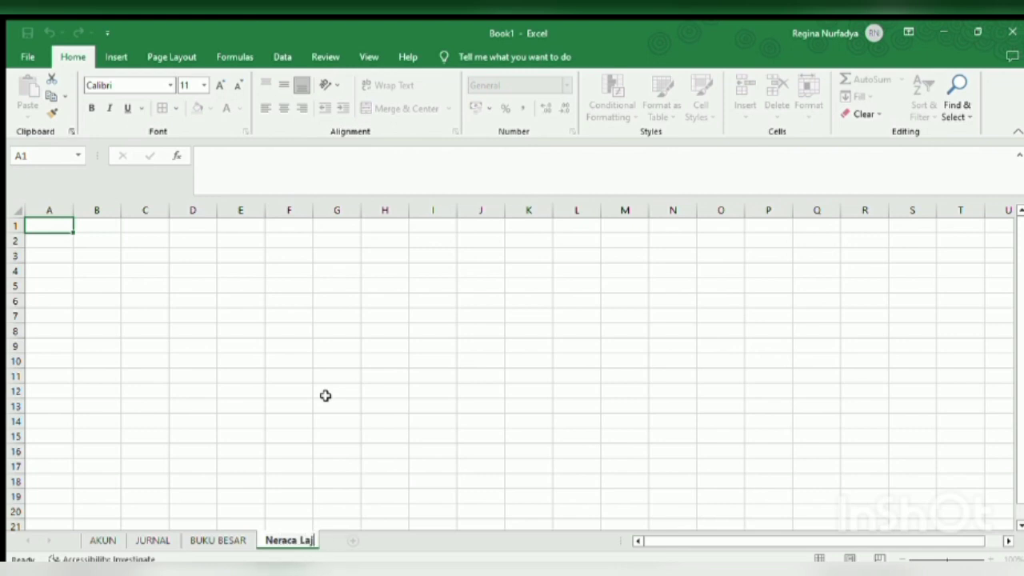
click(295, 381)
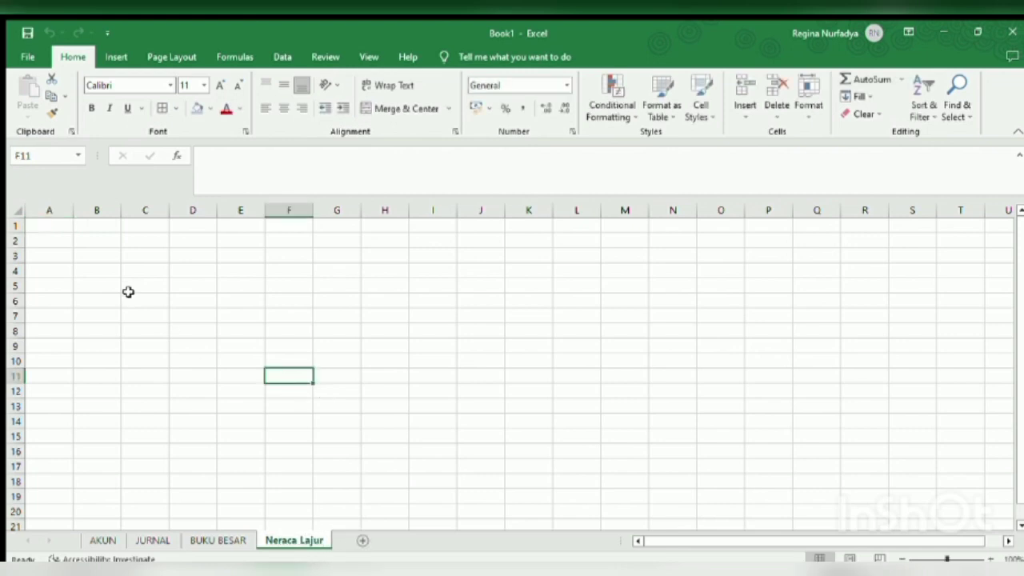
Step: Merge and center cells B2:E2 on the Neraca Lajur sheet
click(96, 256)
click(95, 241)
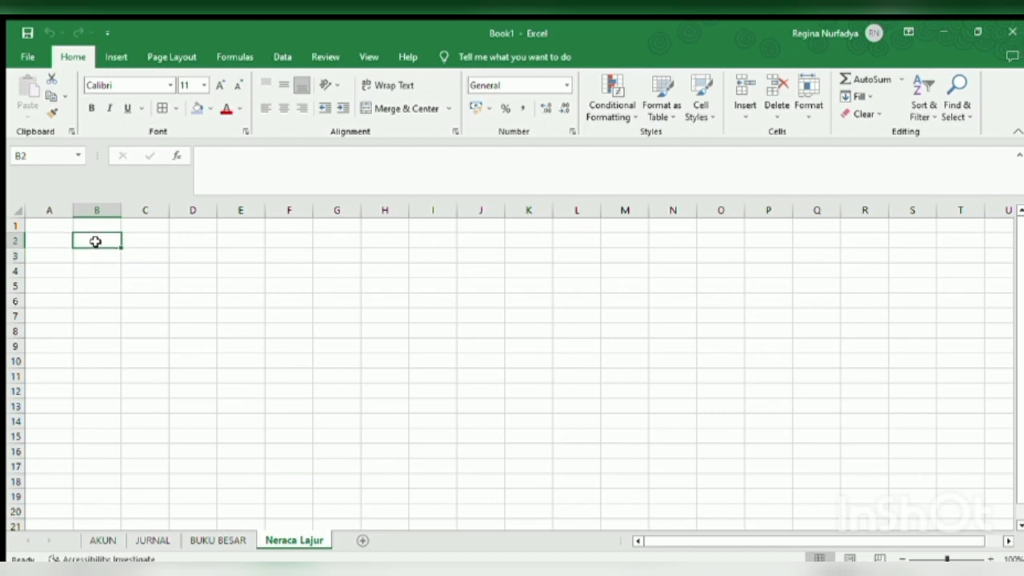
drag(95, 241, 248, 240)
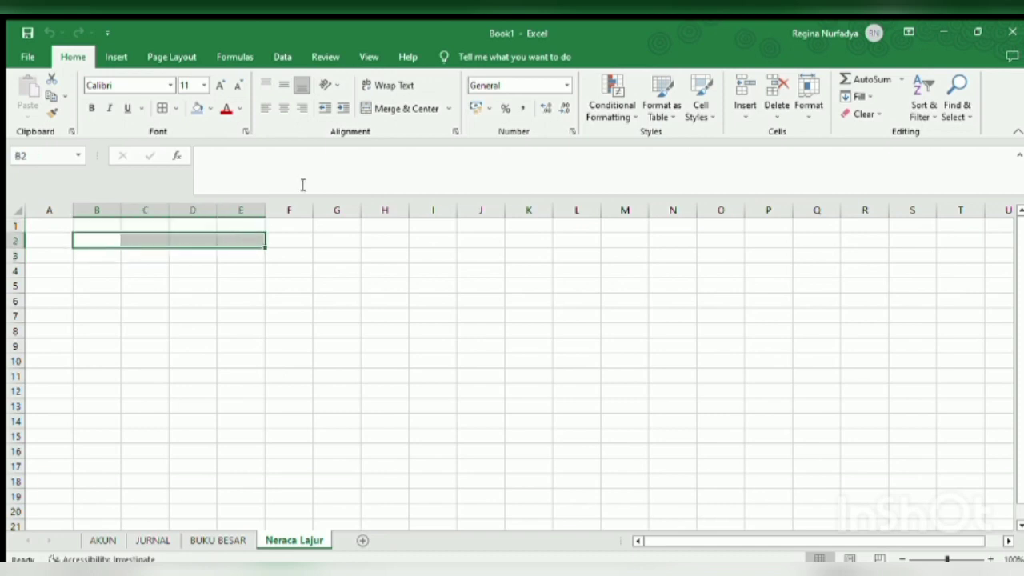
click(380, 108)
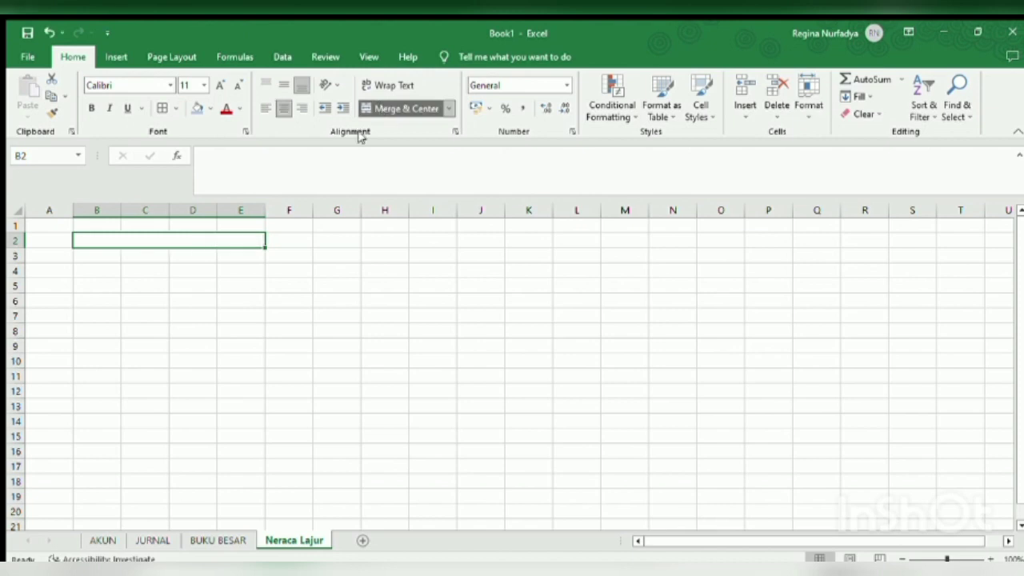
Step: Copy the three-line title block F2:K4 from BUKU BESAR and paste it at B2 on the Neraca Lajur sheet
click(237, 535)
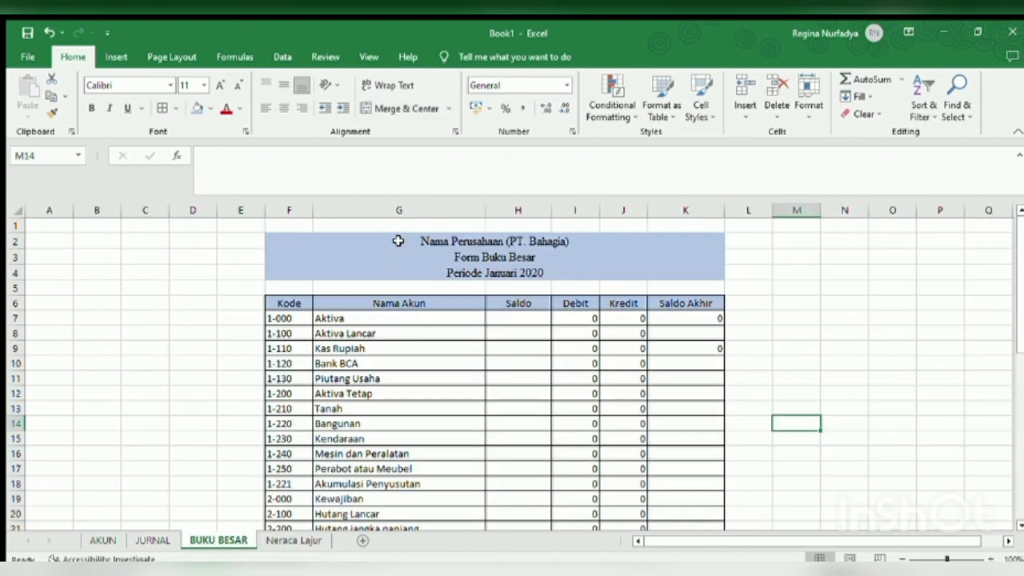
drag(393, 236, 400, 274)
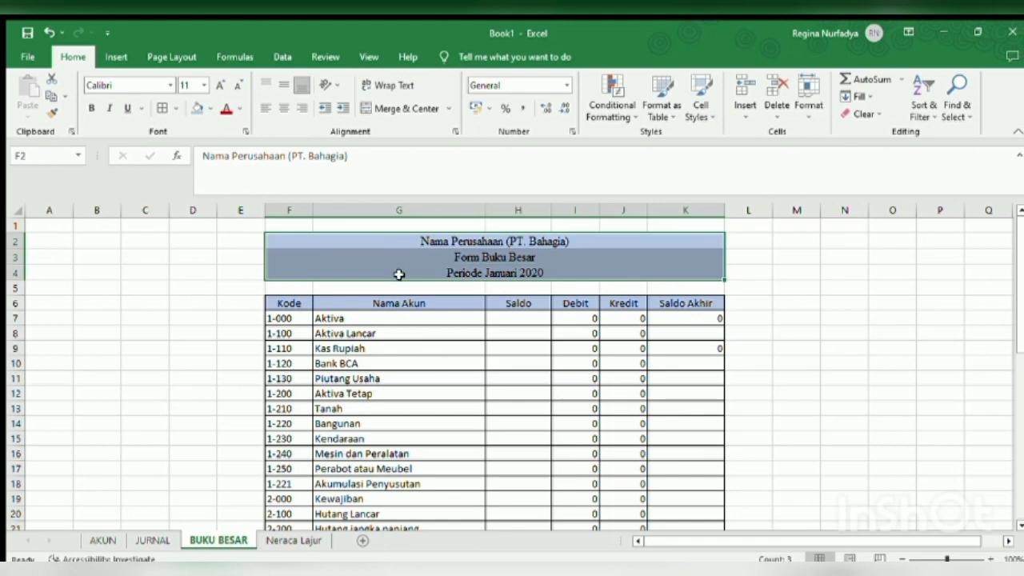
key(ctrl+c)
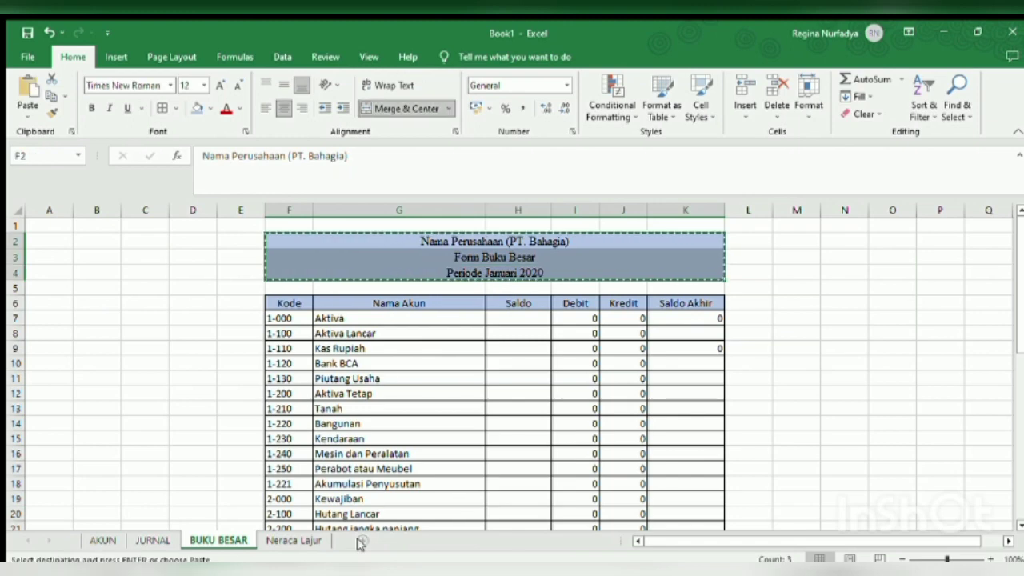
click(276, 540)
key(ctrl+v)
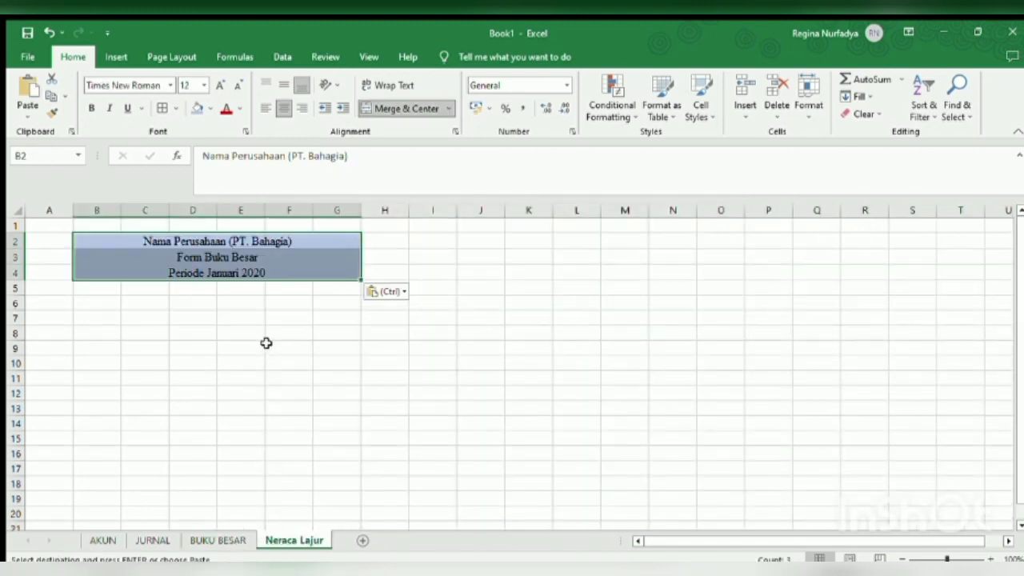
click(275, 317)
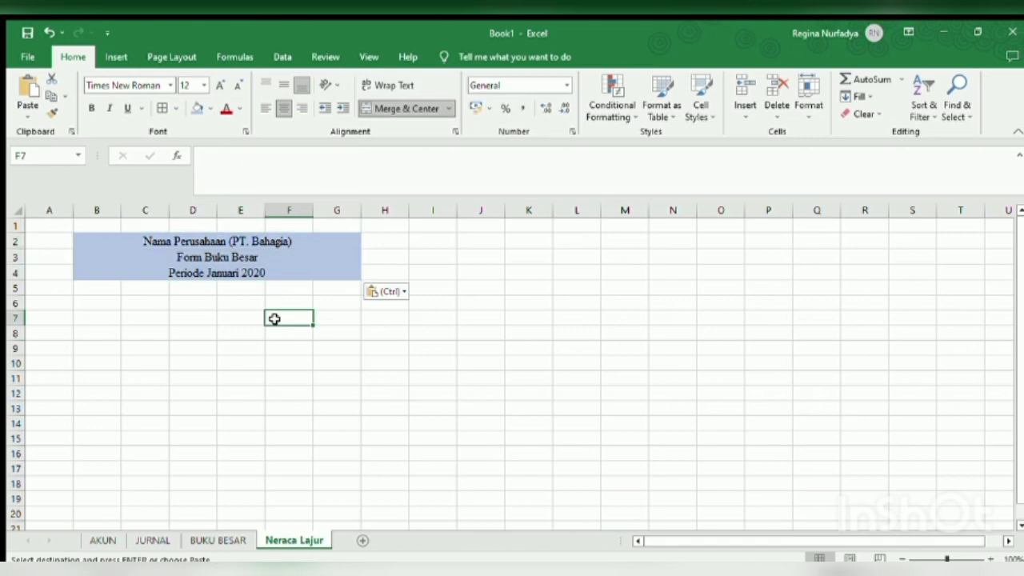
Step: Replace the second title line in B3 of Neraca Lajur with Worksheet
click(246, 257)
text(W)
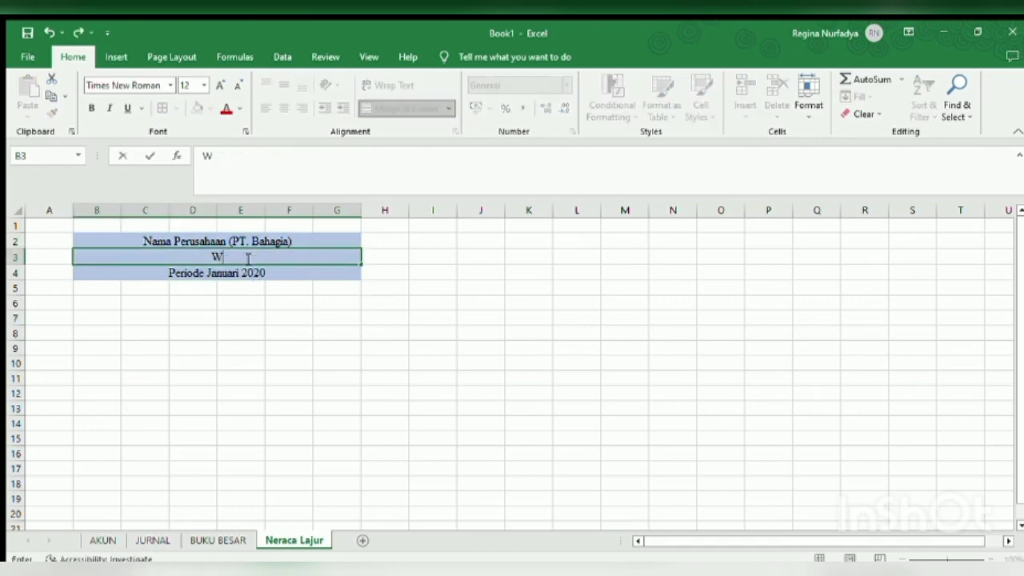
text(orksheet)
key(Return)
Step: Enter the column headings Kode in B6 and Nama Akun in C6
key(Return)
key(Return)
key(Return)
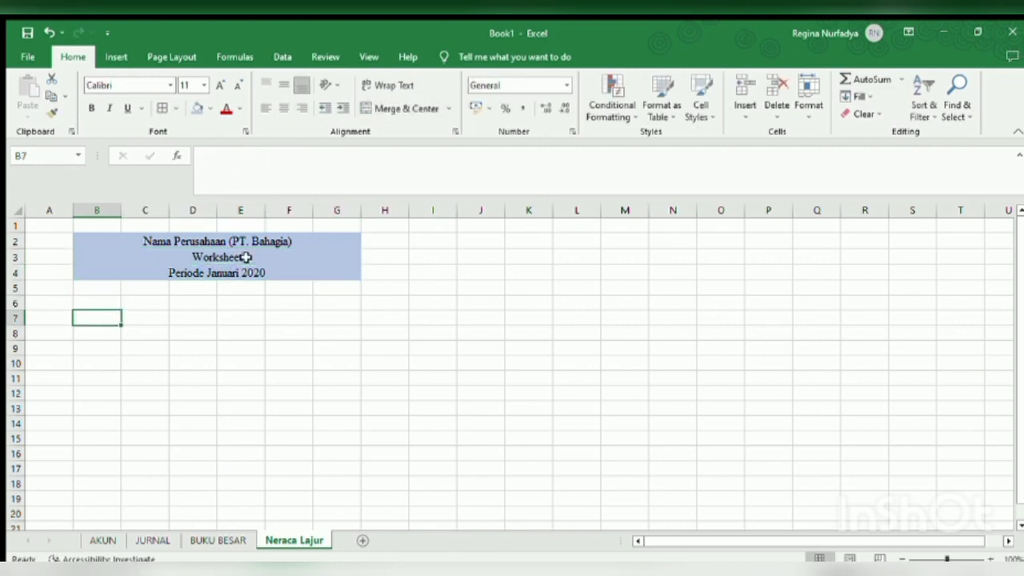
key(Up)
text(Kode)
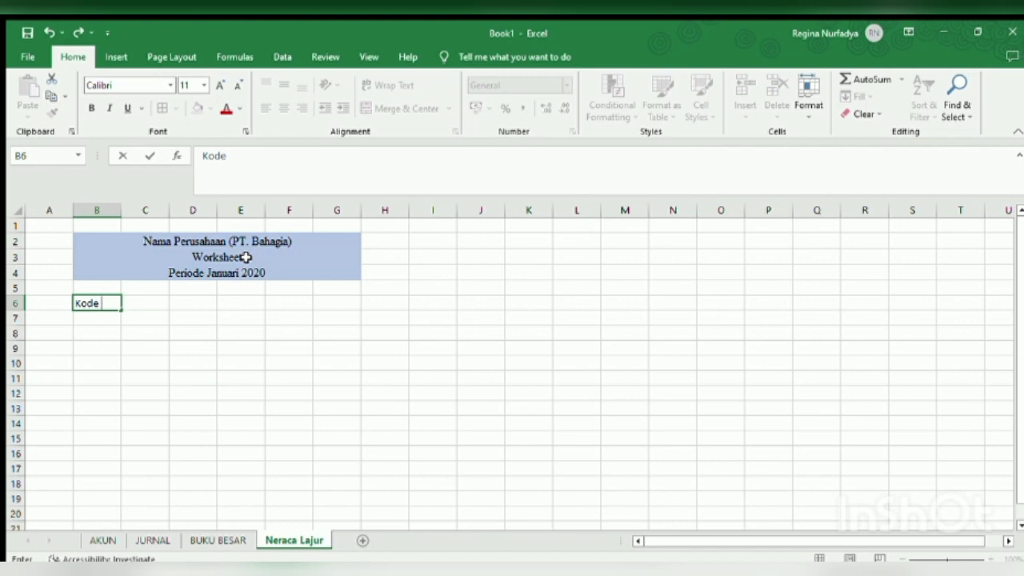
key(Tab)
text(Nama Ak)
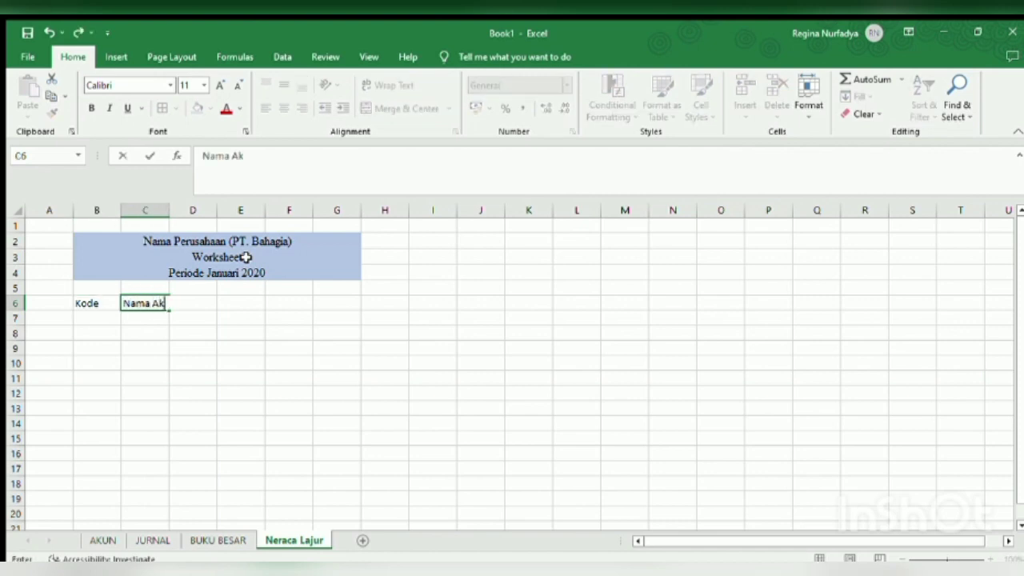
text(un)
key(Tab)
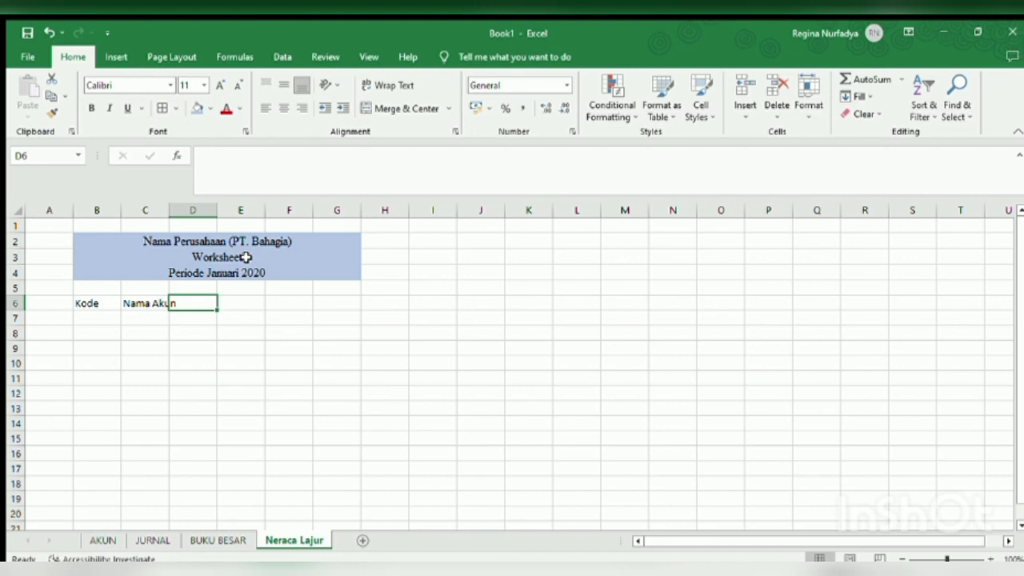
Step: Enter the heading Trial Balance in D6 with the subheadings Debit in D7 and Credit in E7
text(S)
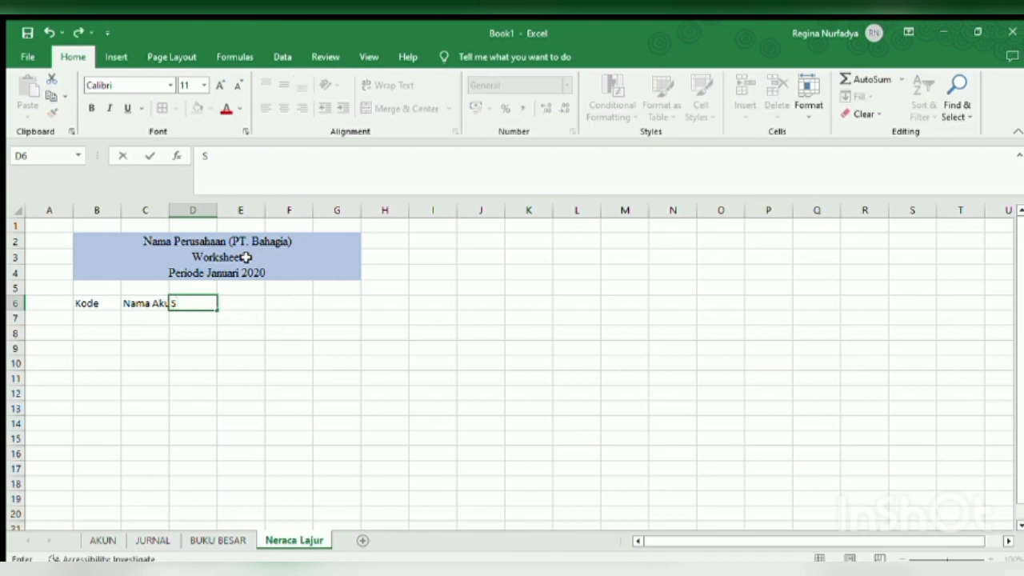
key(BackSpace)
text(Trial Bal)
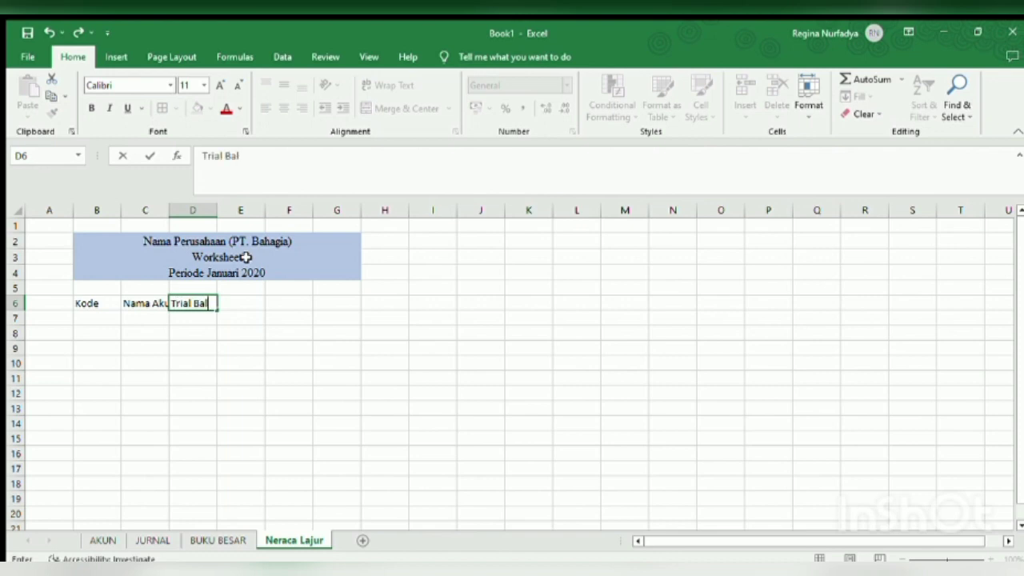
text(anve)
key(Return)
text(eb)
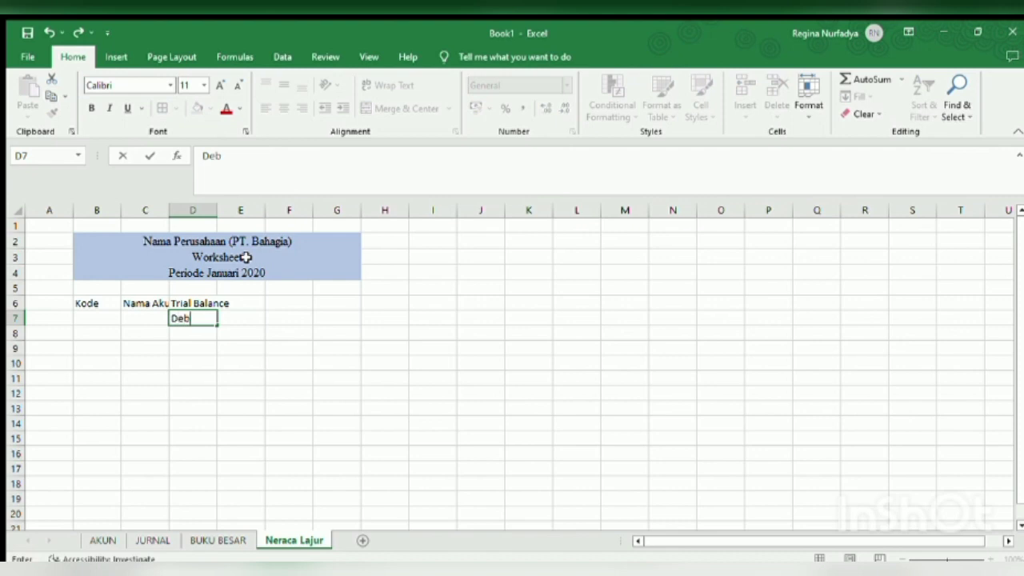
text(it)
key(Tab)
text(Cr)
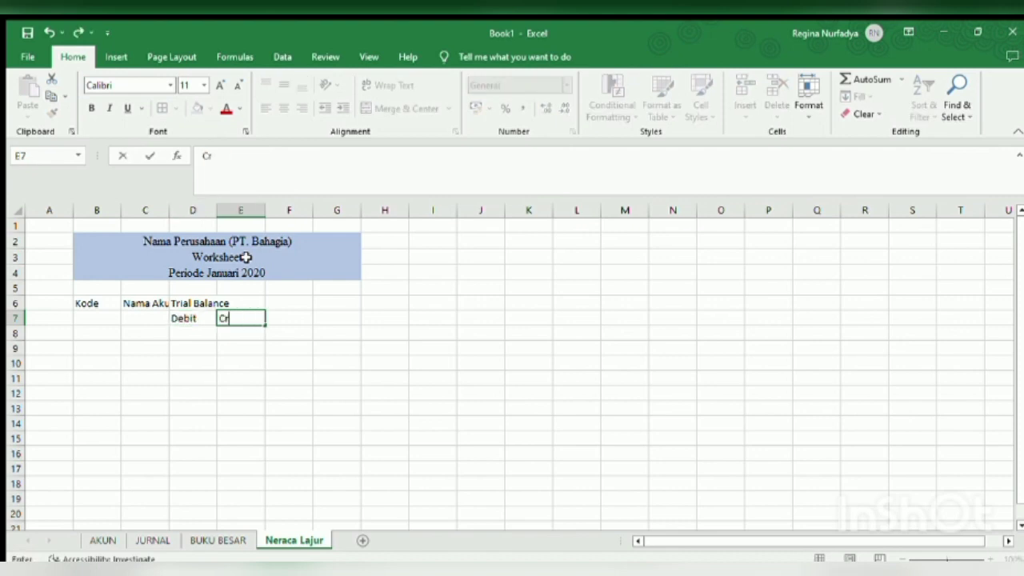
text(edit)
key(Tab)
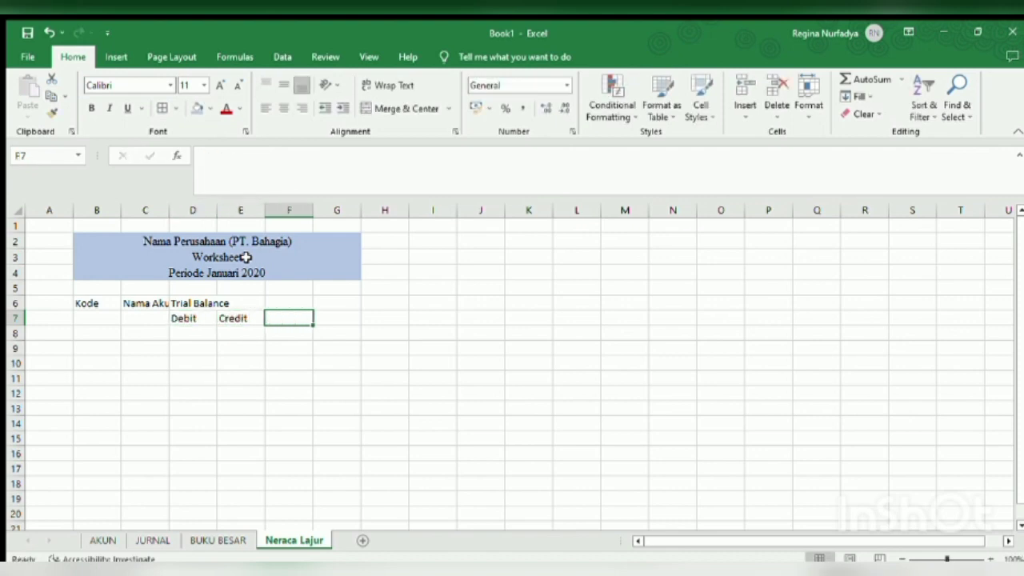
Step: Enter the heading Adjusment in F6 with the subheadings Debit in F7 and Credit in G7
key(Up)
text(Adj)
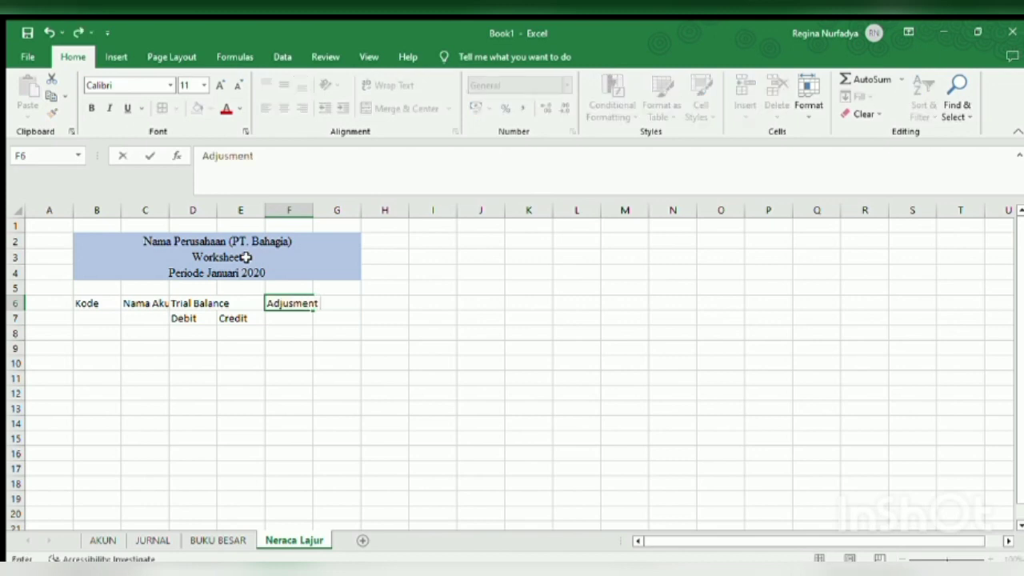
key(Return)
text(Debit)
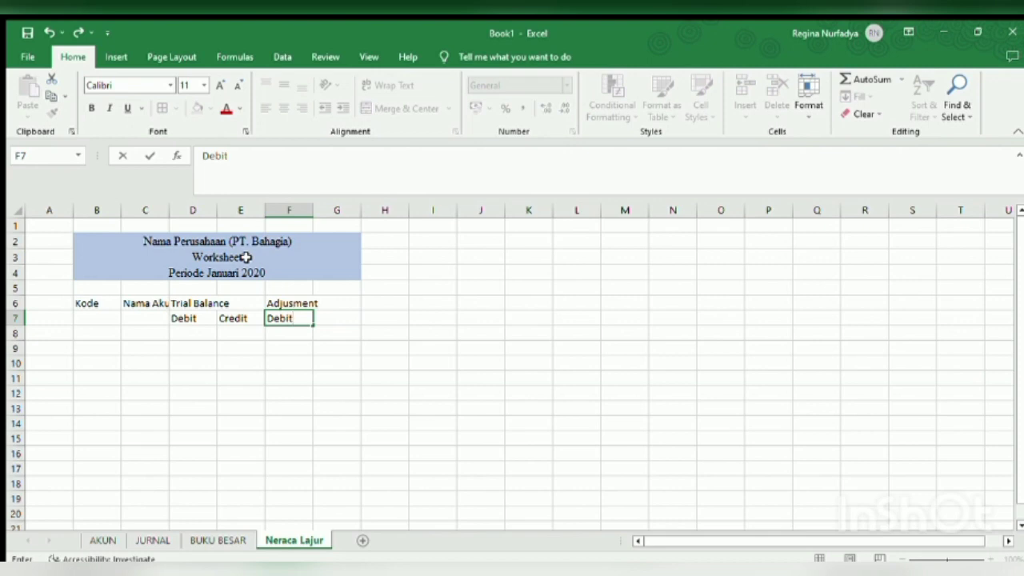
key(Tab)
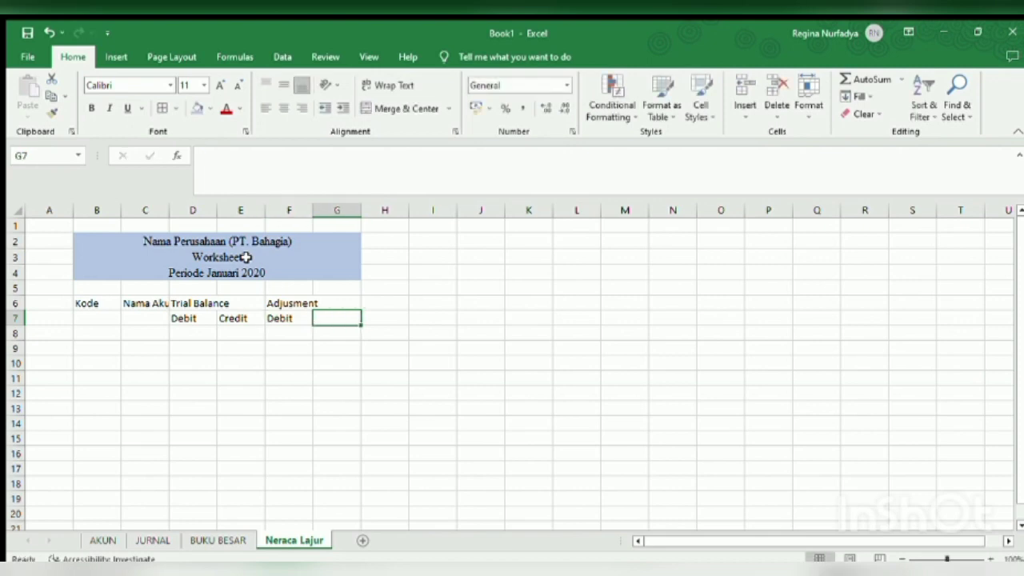
text(Credit)
key(Tab)
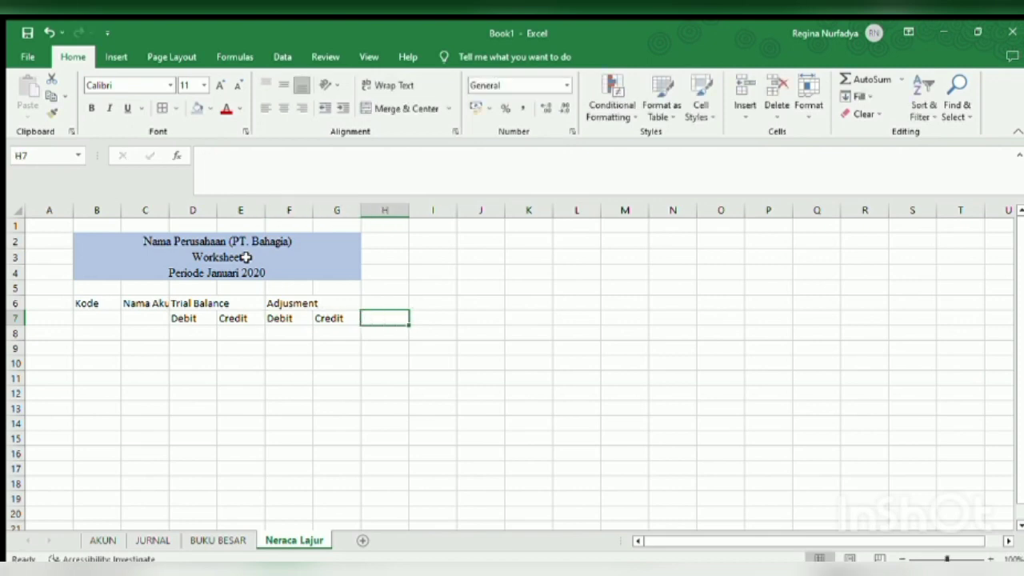
Step: Enter the heading TB After Adjusment in H6 with the subheadings Debit in H7 and Credit in I7
key(Up)
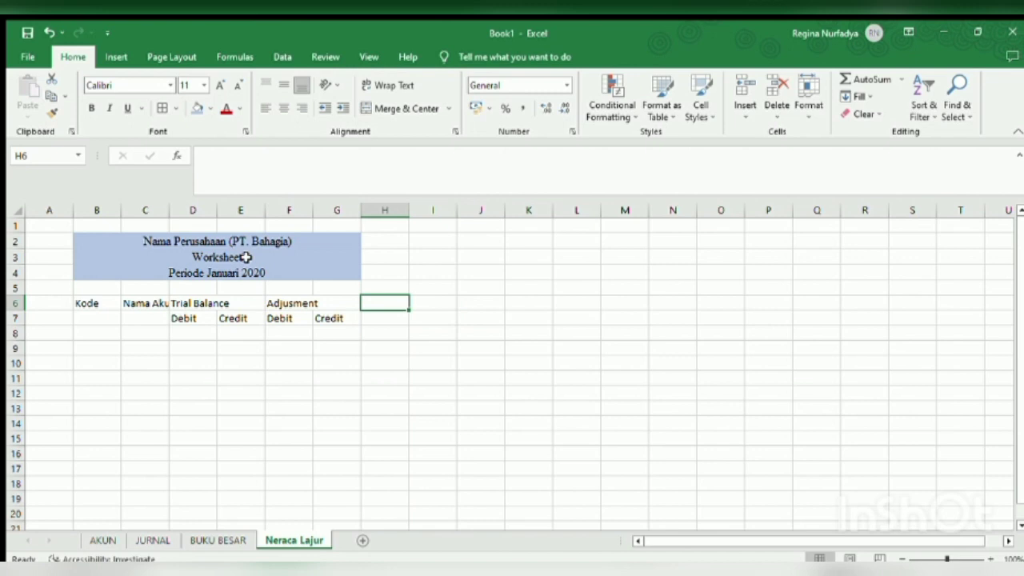
text(TB After)
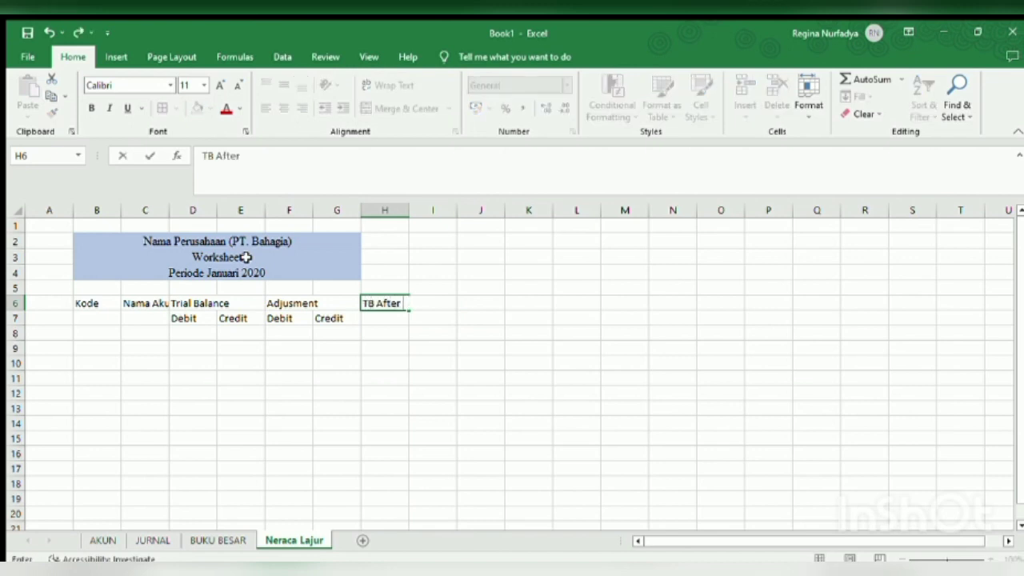
text( Adjusment)
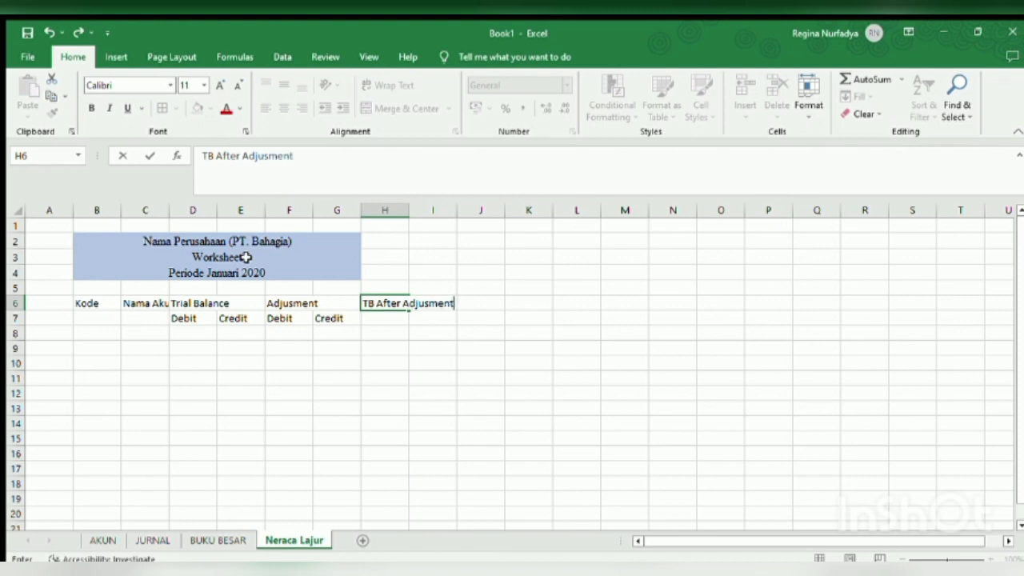
key(Return)
text(Debi)
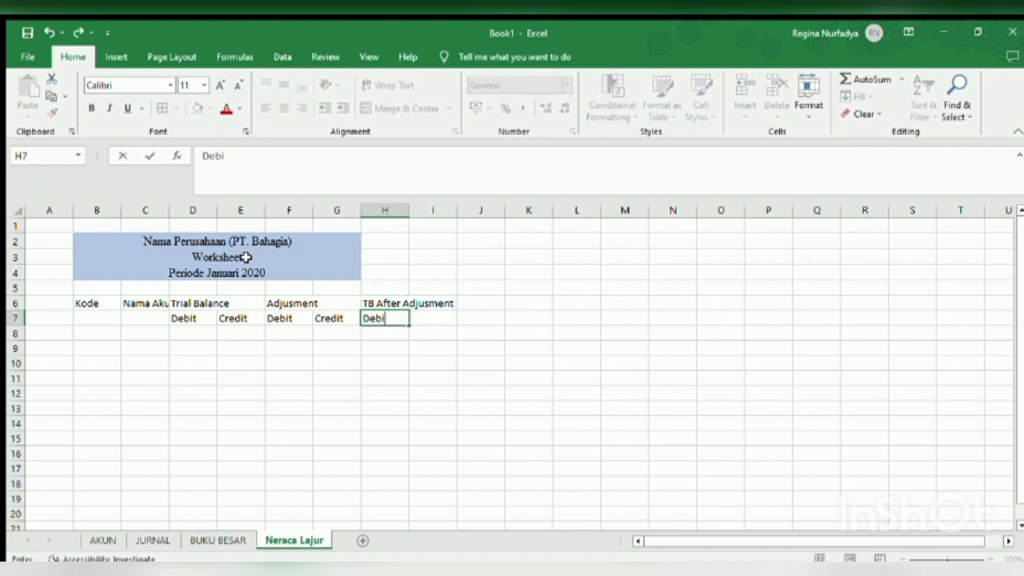
text(t)
key(Tab)
text(Cr)
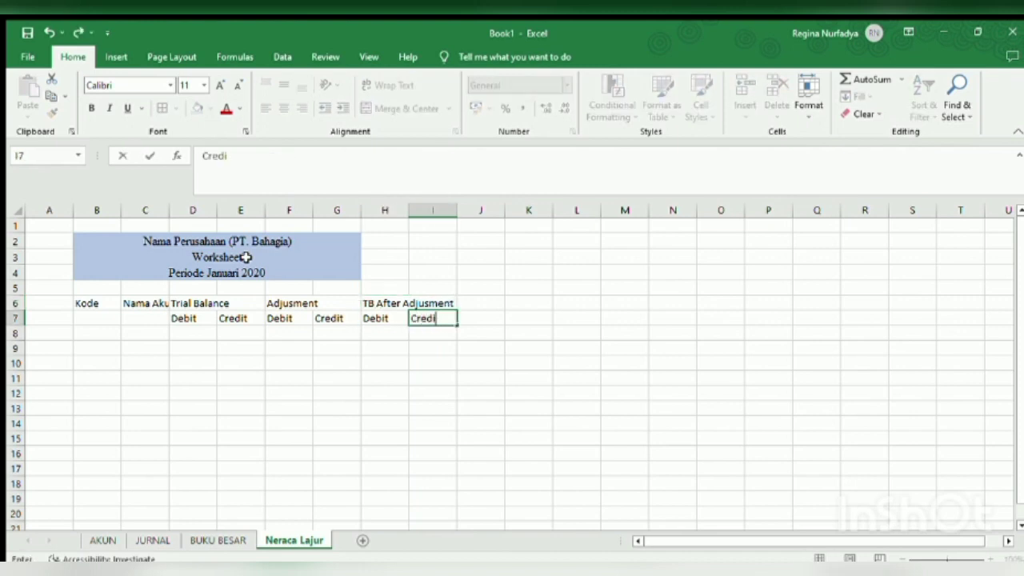
key(Tab)
Step: Enter the heading Income Statement in J6 with the subheadings Debit in J7 and Credit in K7
key(Up)
key(Right)
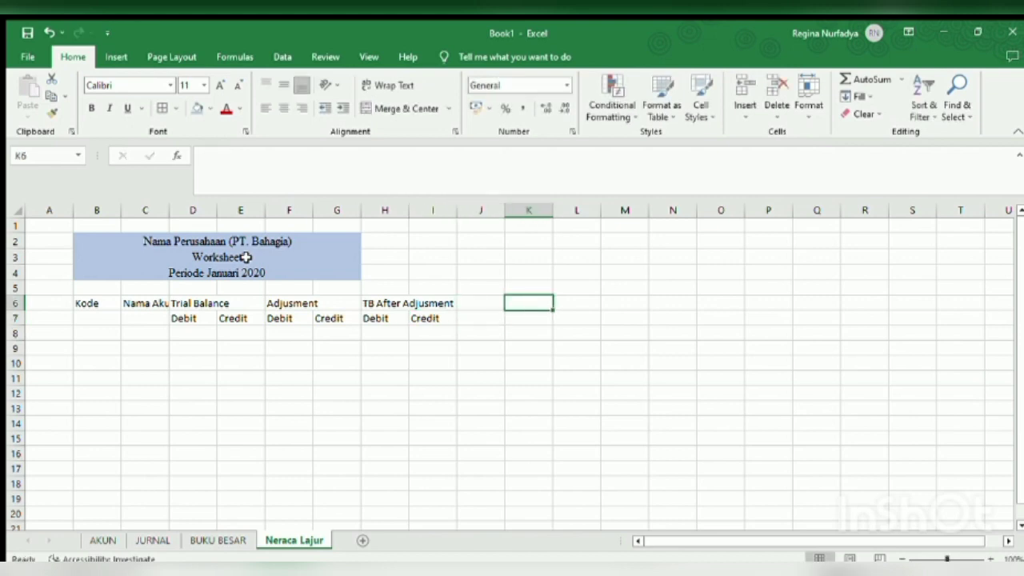
key(Left)
text(B)
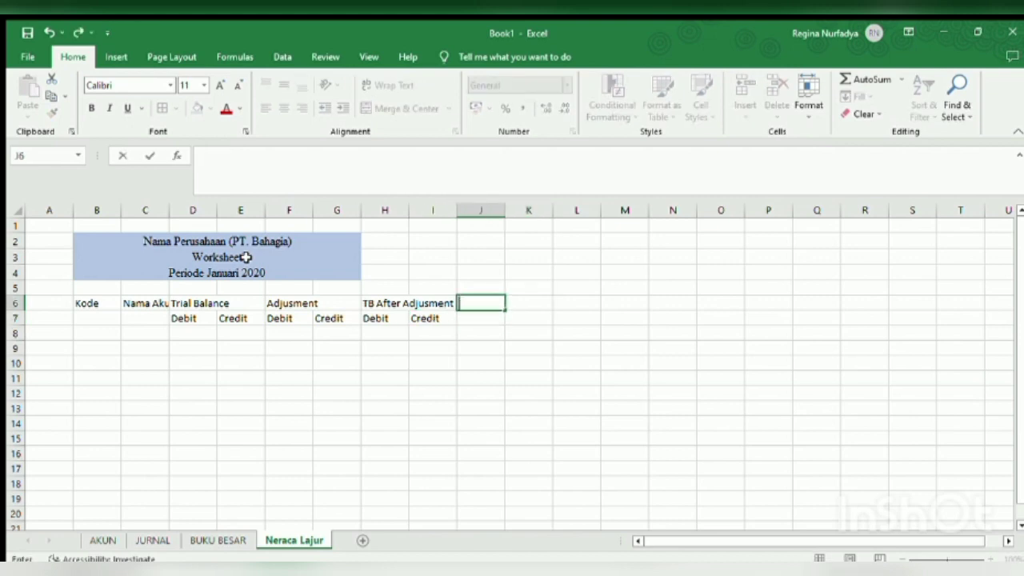
text(ncome Statement)
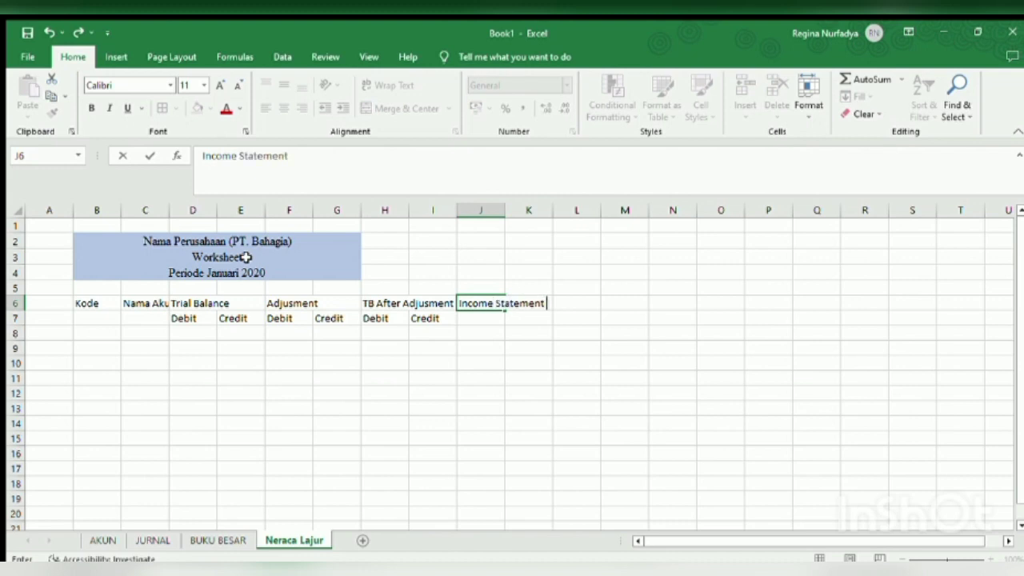
key(Return)
text(Deb)
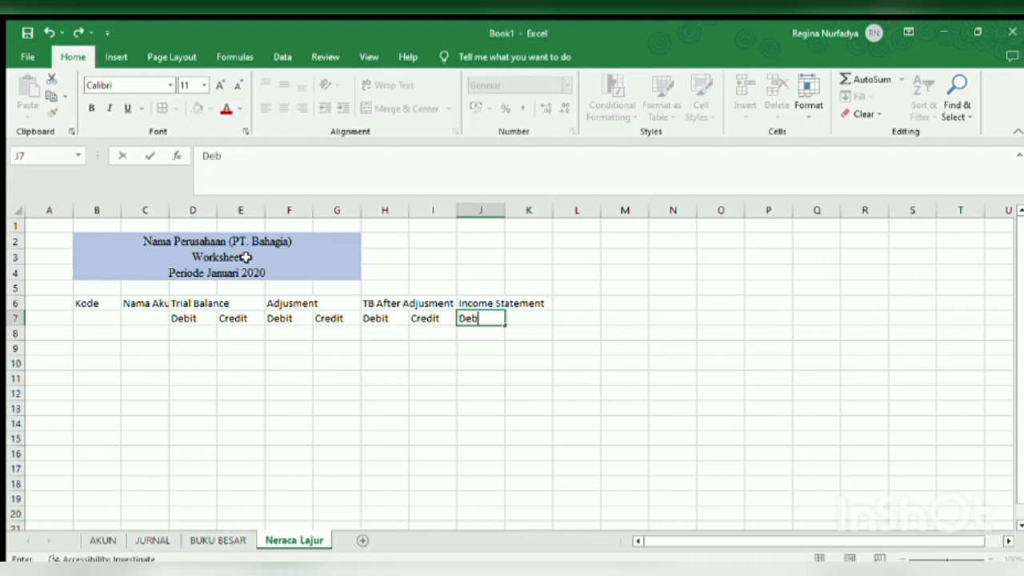
text(it)
key(Tab)
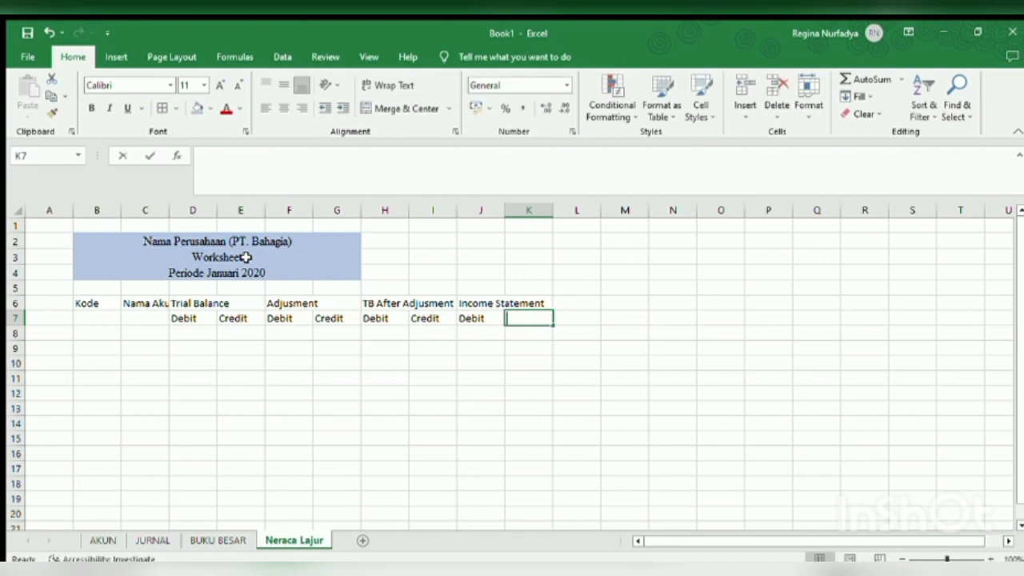
text(Credit)
key(Tab)
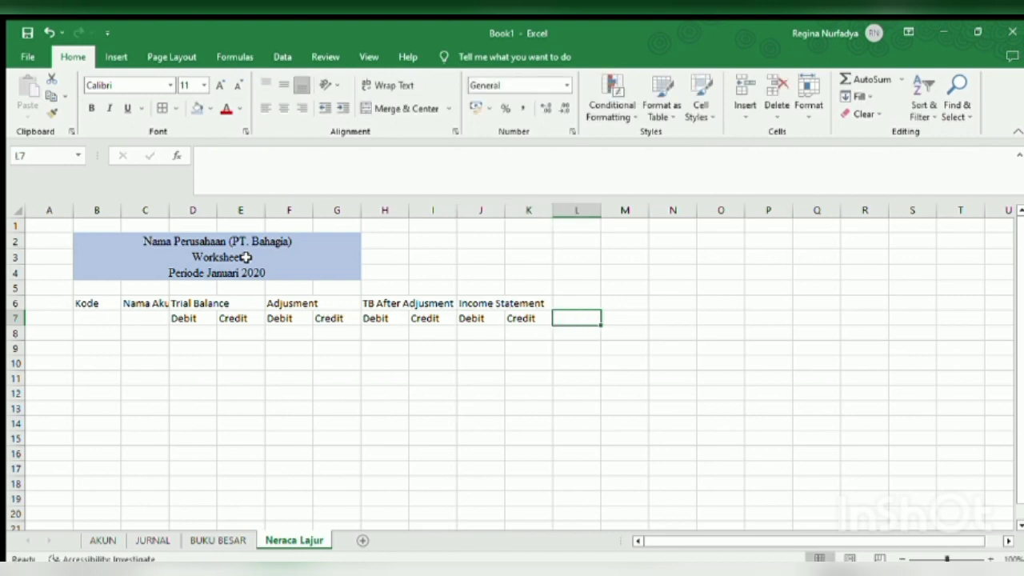
Step: Enter the heading Financial Statement in L6 with the subheadings Debit in L7 and Credit in M7
key(Up)
text(B)
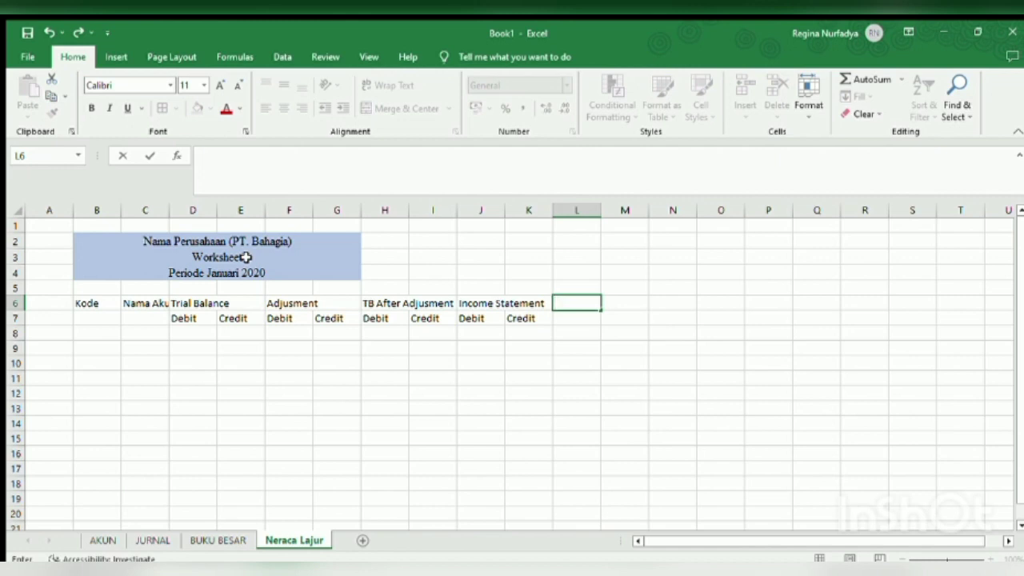
text(inancial Statement)
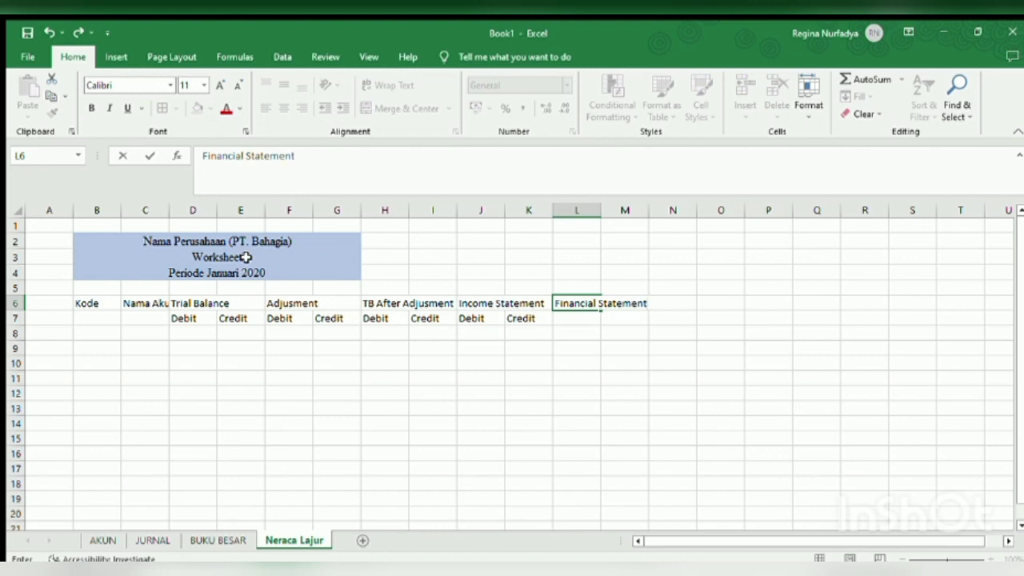
key(Return)
text(Deb)
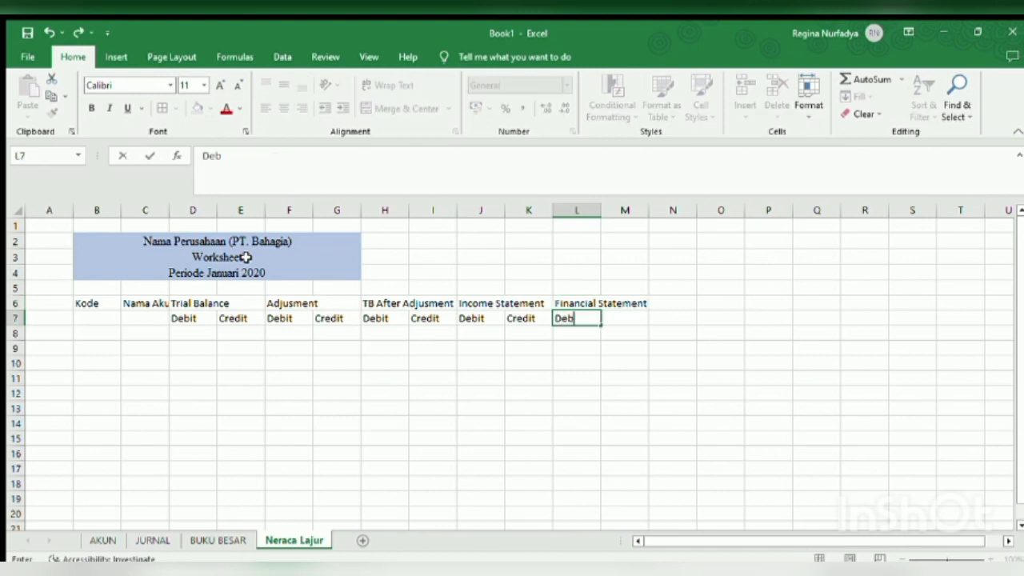
text(it)
key(Tab)
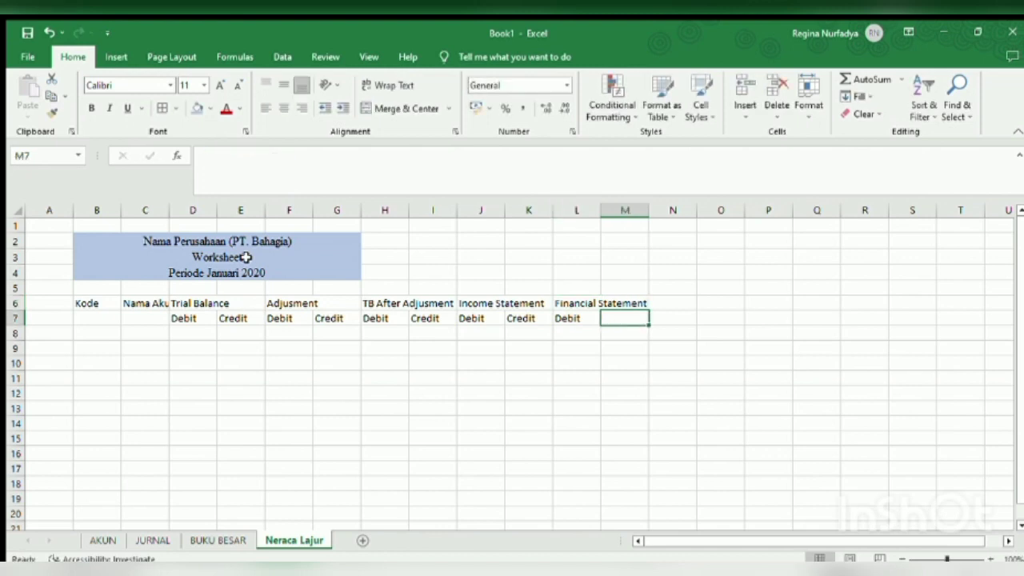
text(C)
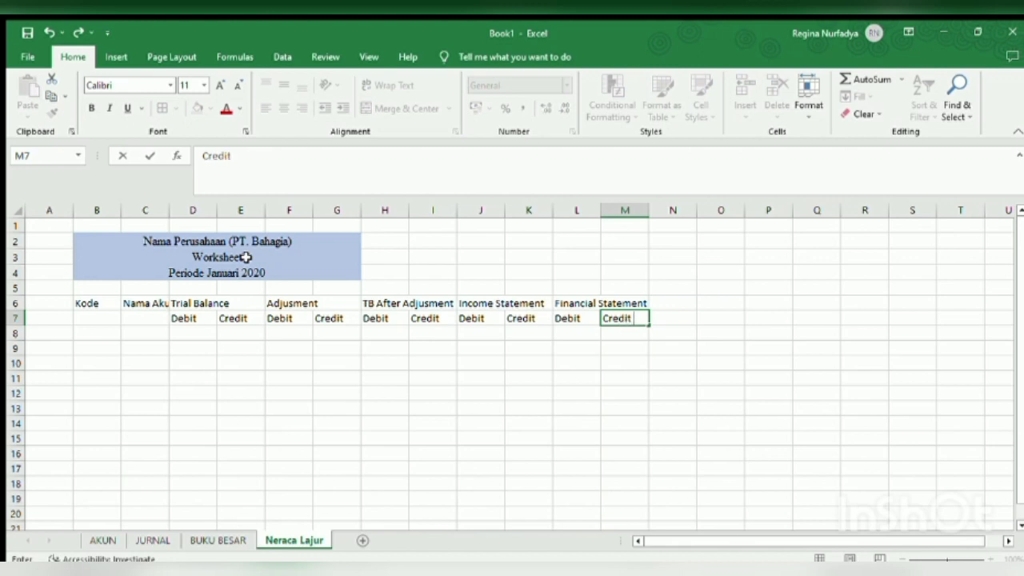
text(redit)
Step: Merge and center the Trial Balance heading across D6:E6, and widen column C to fit Nama Akun
click(204, 302)
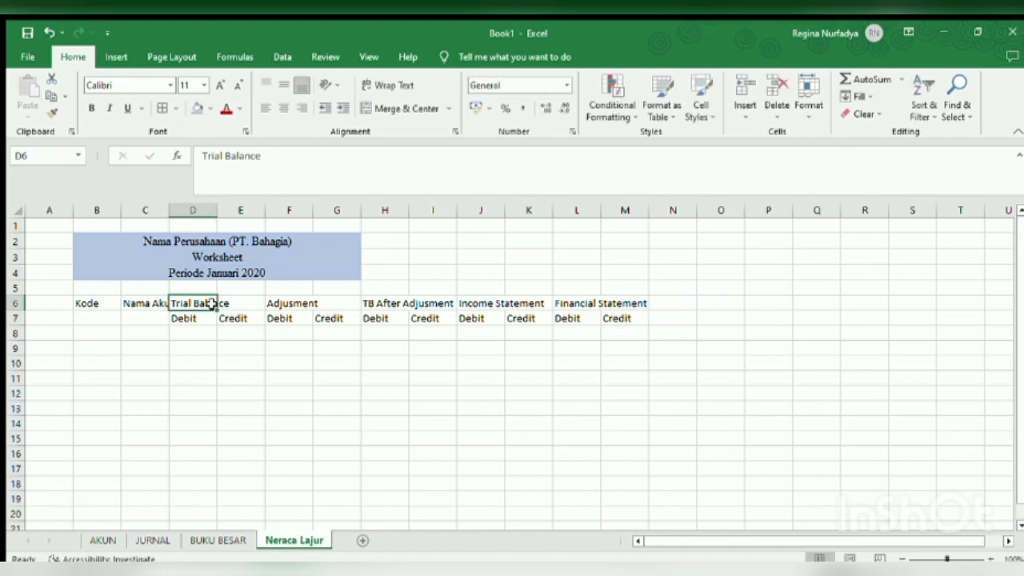
drag(210, 303, 239, 304)
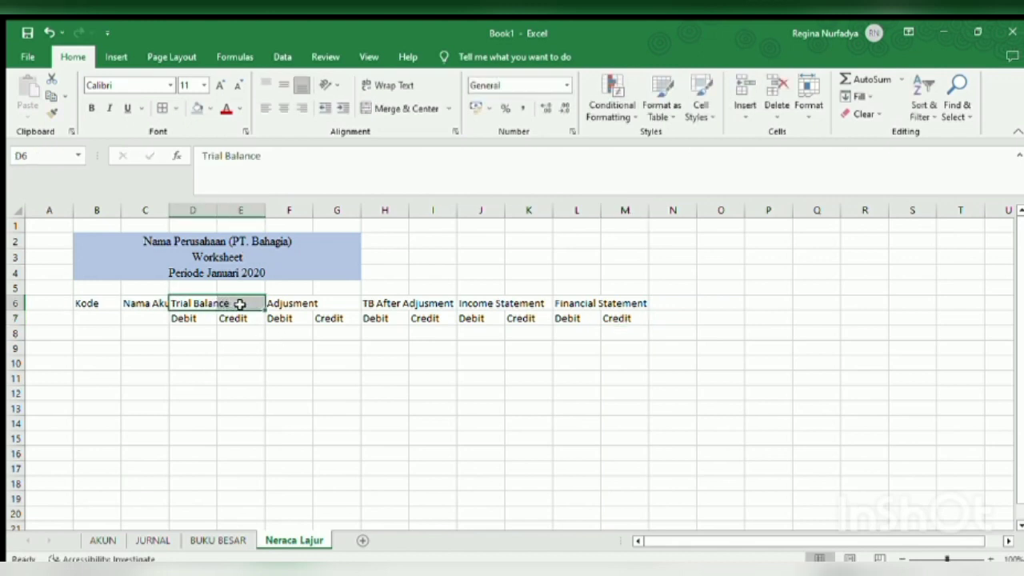
click(408, 108)
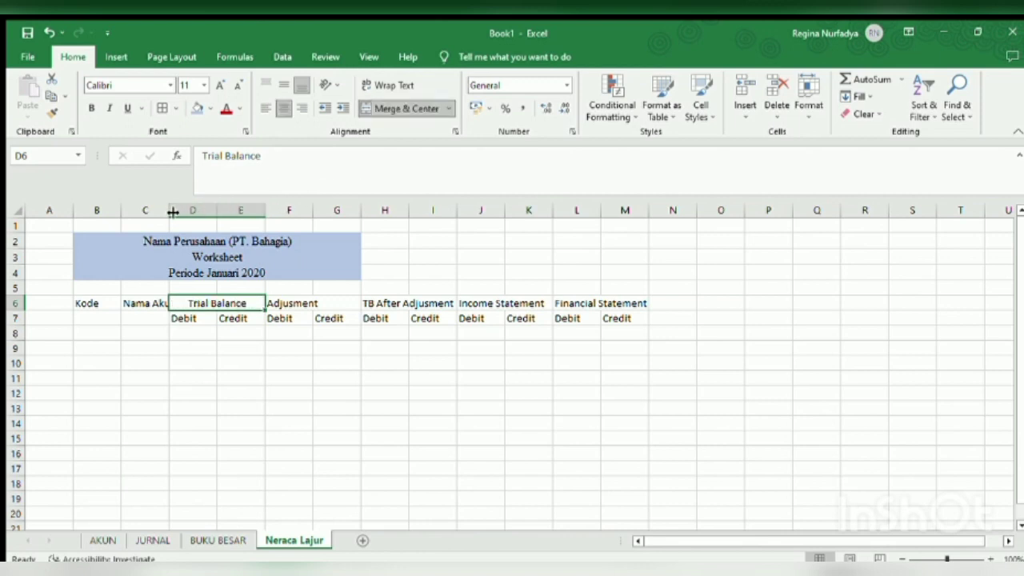
drag(169, 211, 204, 232)
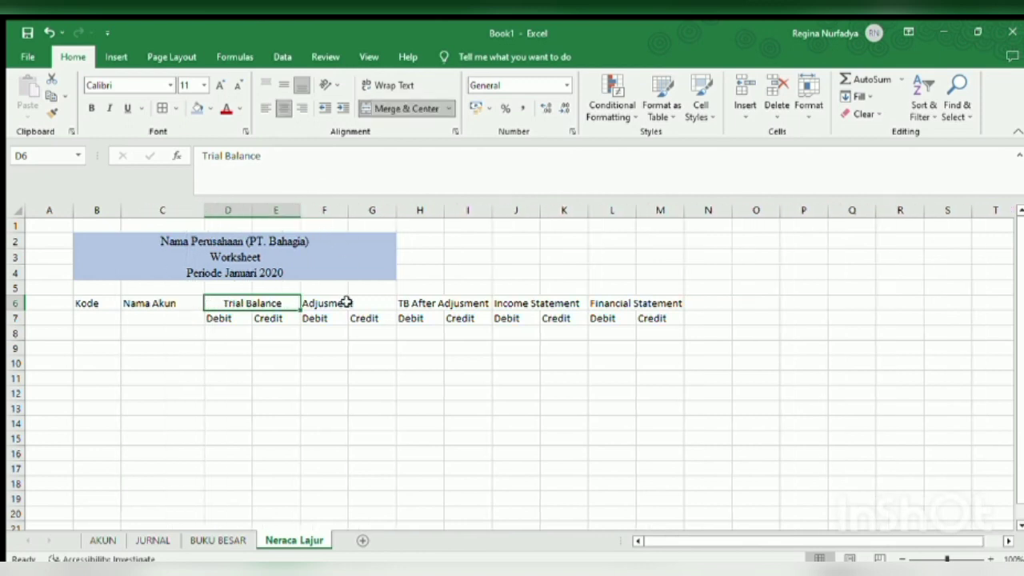
Step: Merge and center the Adjusment heading across F6:G6 and the TB After Adjusment heading across H6:I6
drag(327, 303, 453, 303)
click(406, 108)
click(415, 303)
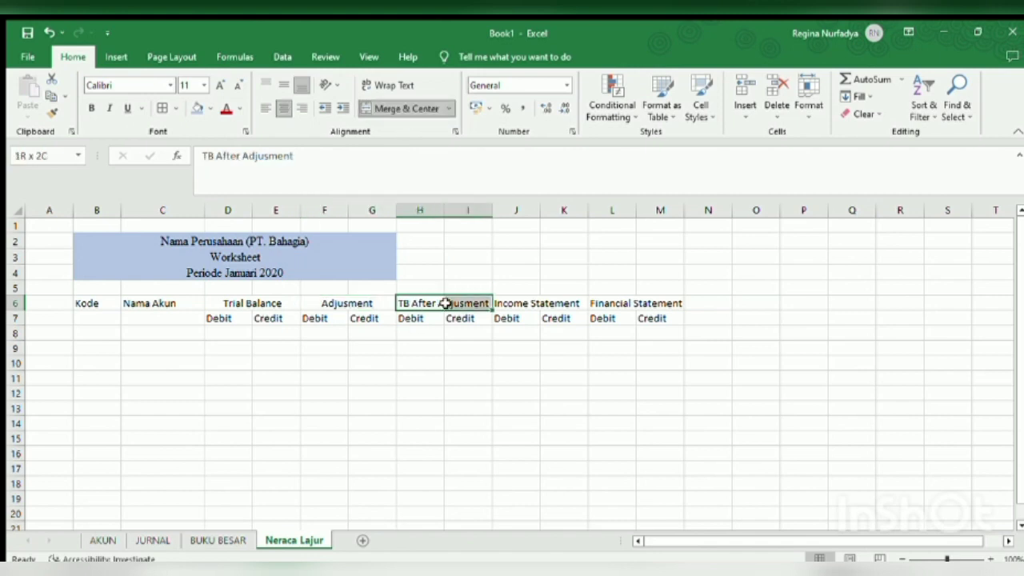
click(397, 108)
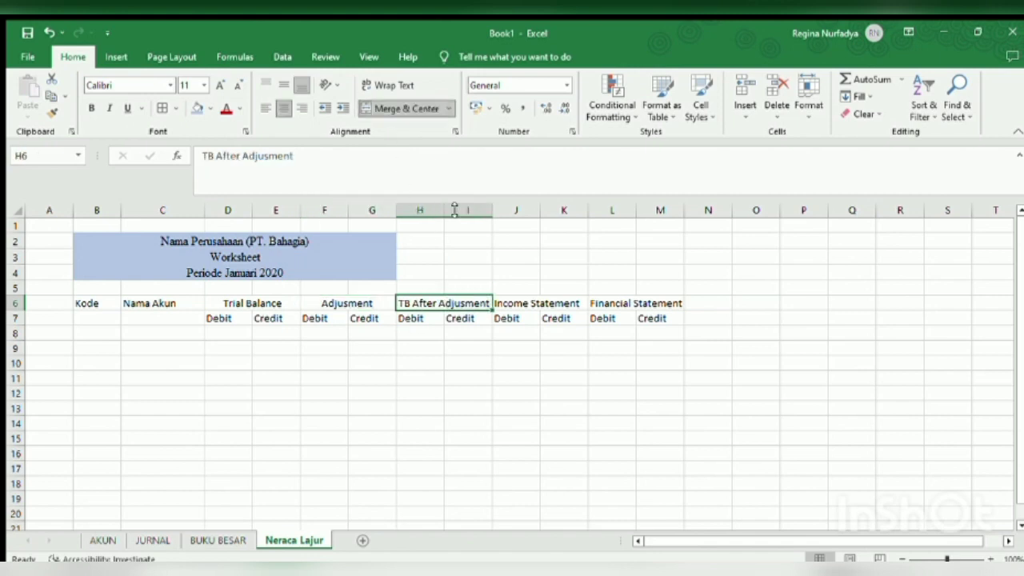
Step: Merge and center the Income Statement heading across J6:K6 and the Financial Statement heading across L6:M6
drag(501, 304, 554, 302)
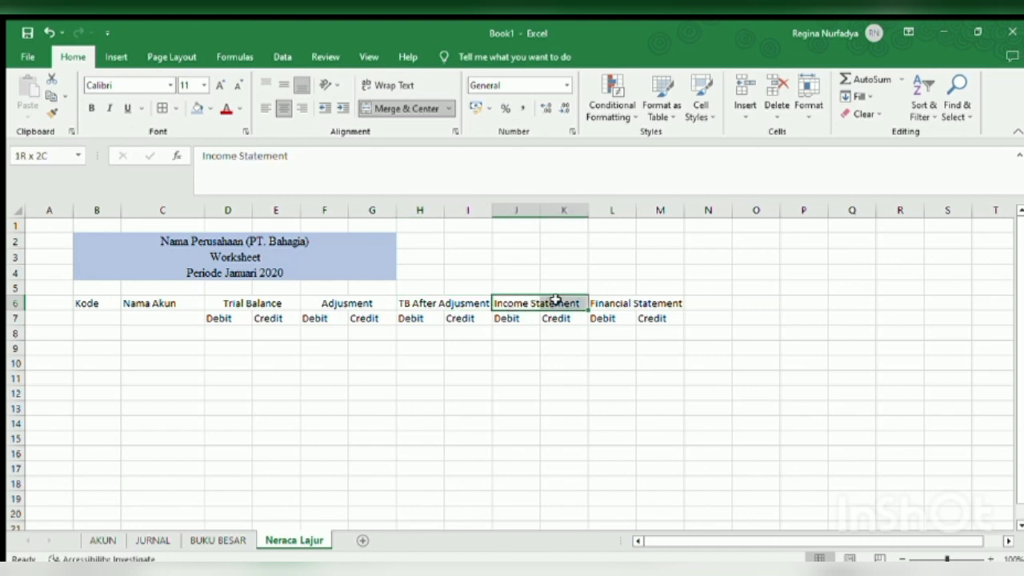
click(406, 109)
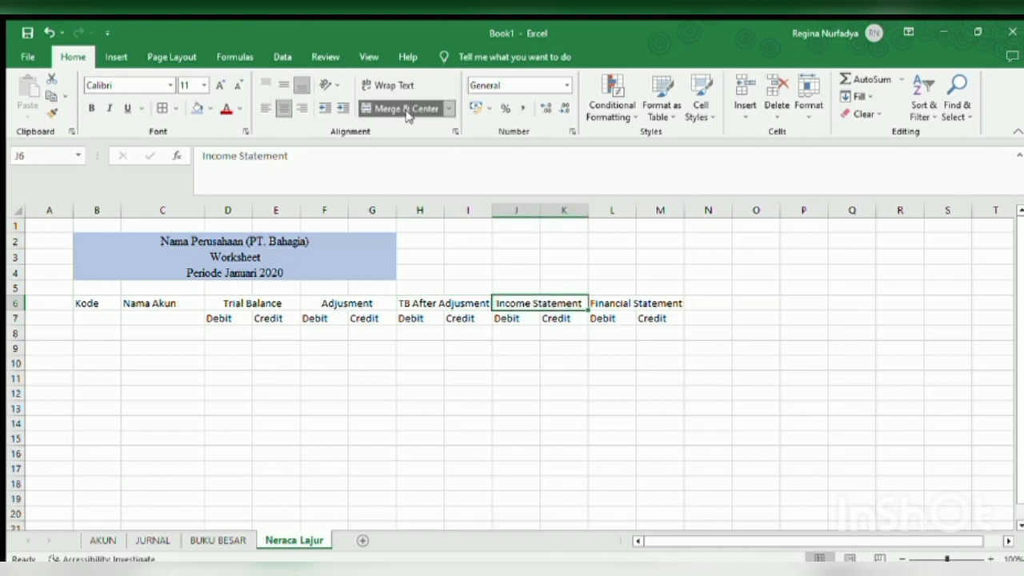
drag(631, 299, 637, 301)
click(412, 109)
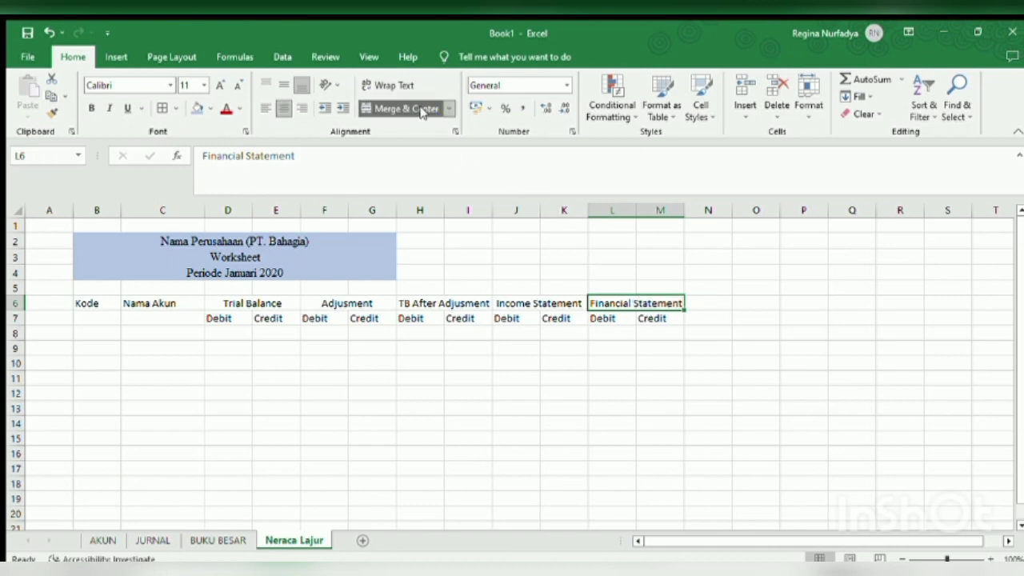
click(599, 339)
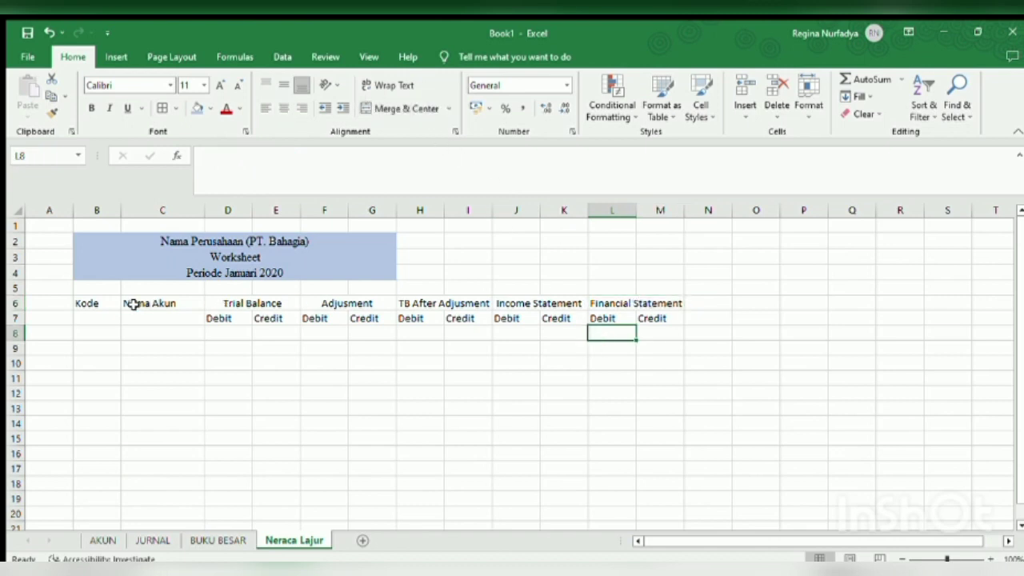
Step: Center the contents of the worksheet header range B6:M7 both horizontally and vertically
drag(98, 304, 629, 316)
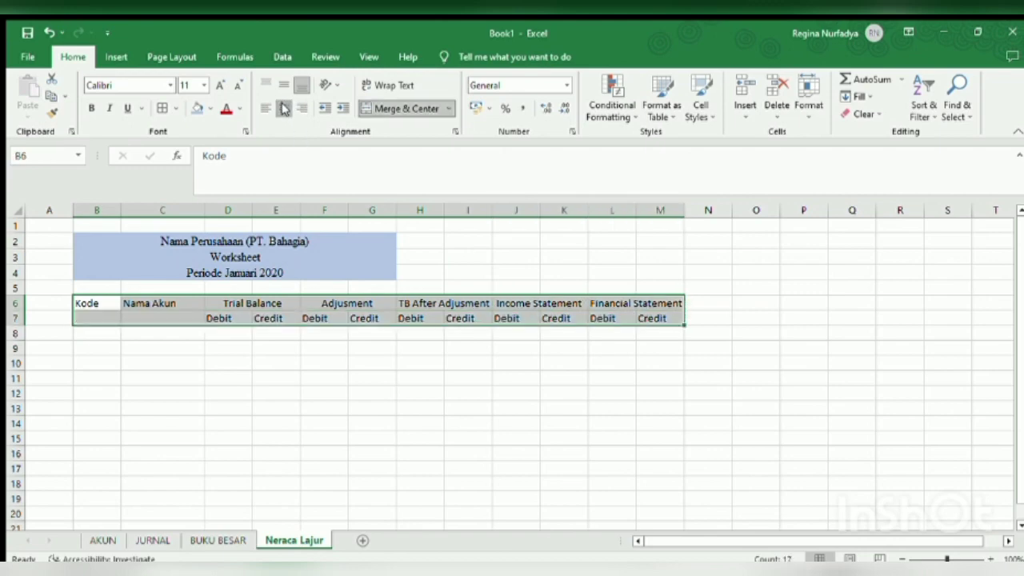
click(284, 108)
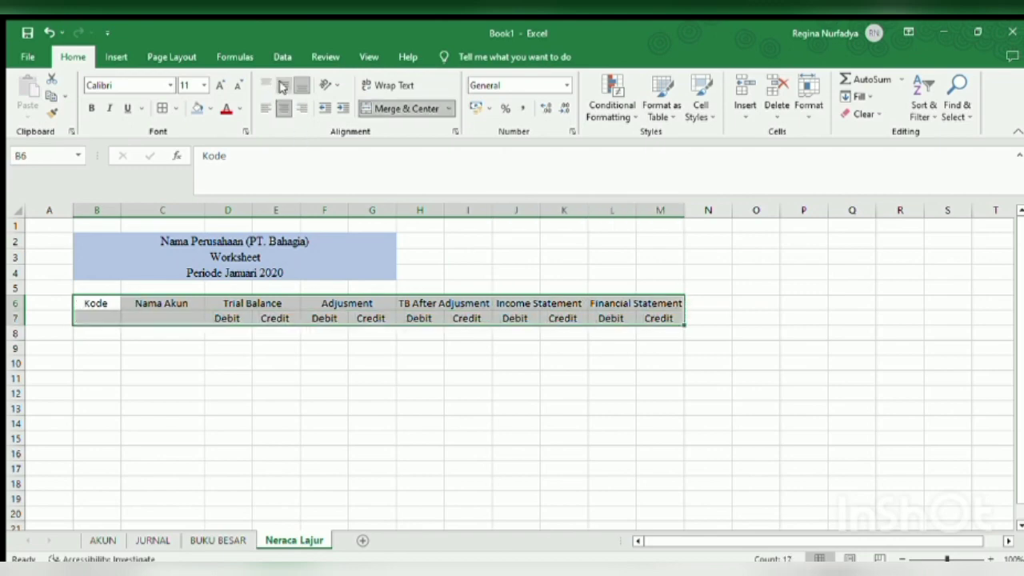
click(284, 84)
click(147, 303)
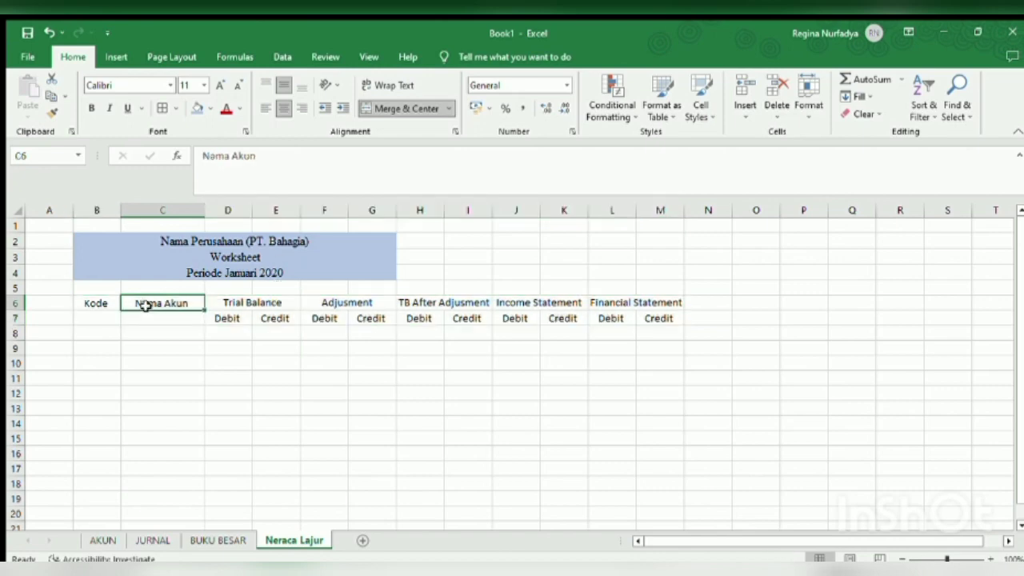
Step: Merge and center the Kode heading across B6:B7 and the Nama Akun heading across C6:C7
drag(104, 303, 111, 321)
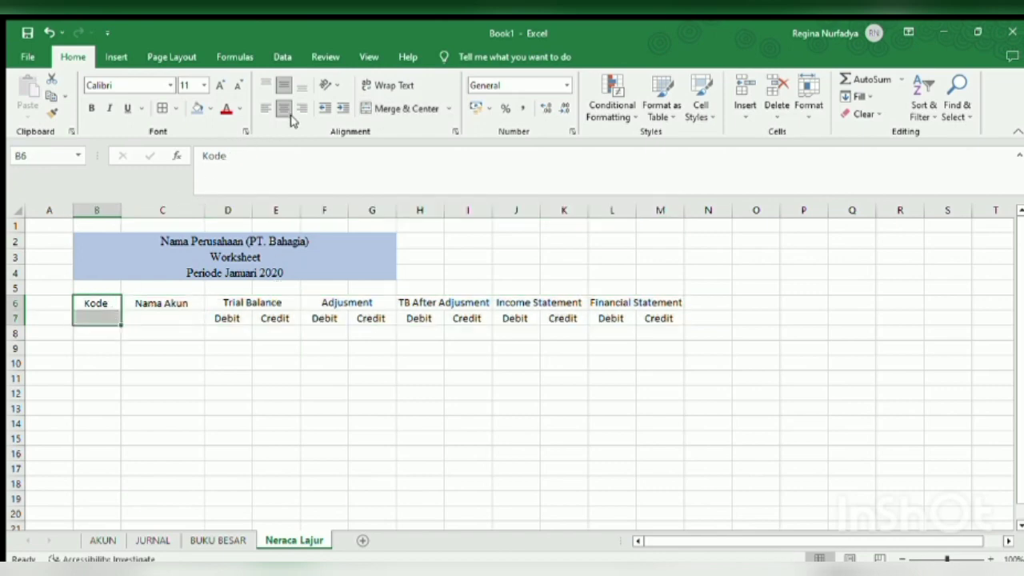
click(367, 108)
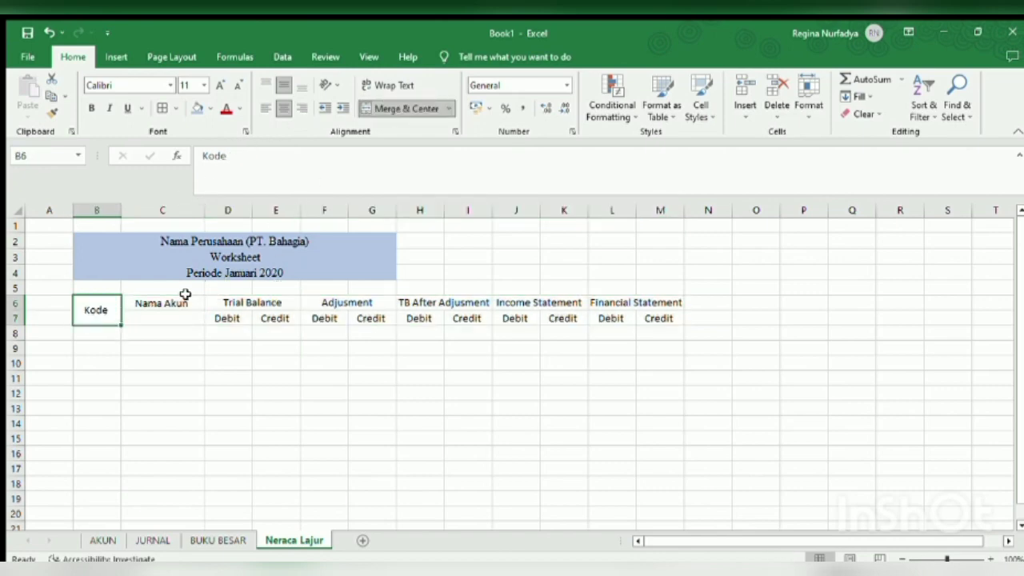
mouse_move(182, 300)
mouse_down()
mouse_move(169, 302)
mouse_move(171, 317)
mouse_up()
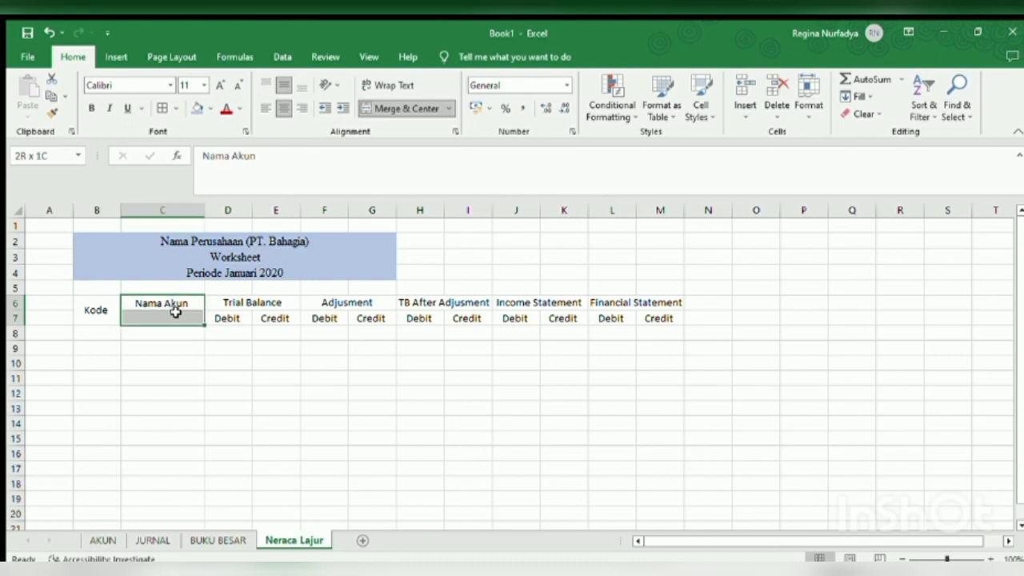
click(378, 107)
click(369, 407)
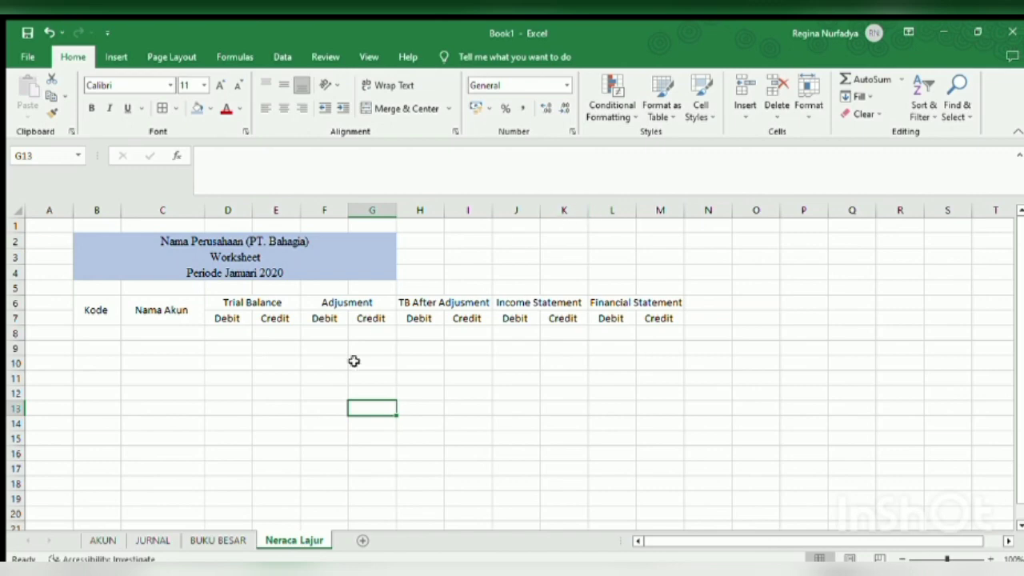
Step: Copy the account codes 1-000 through 8-100 in B6:B42 of the AKUN sheet
click(112, 332)
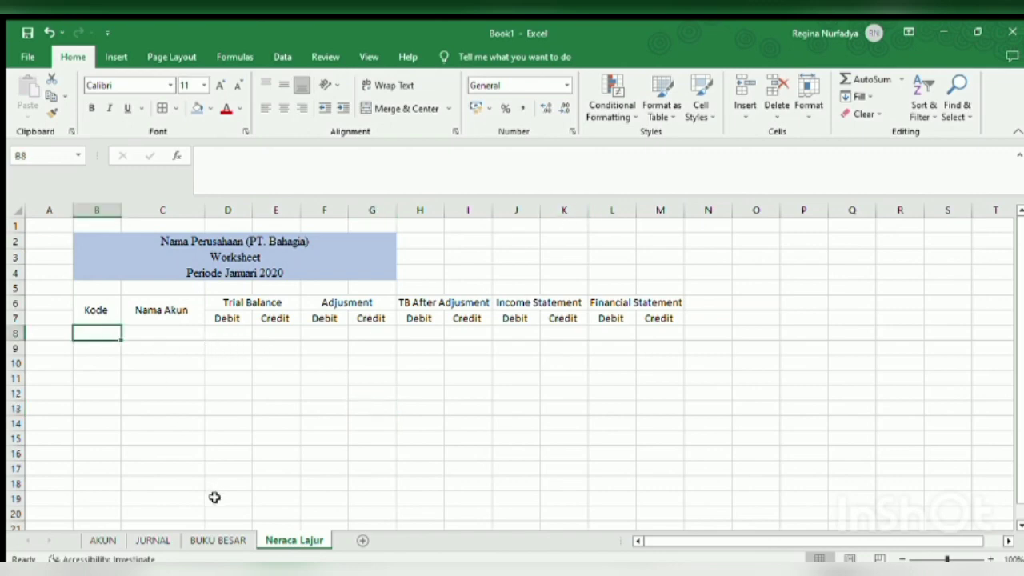
click(102, 537)
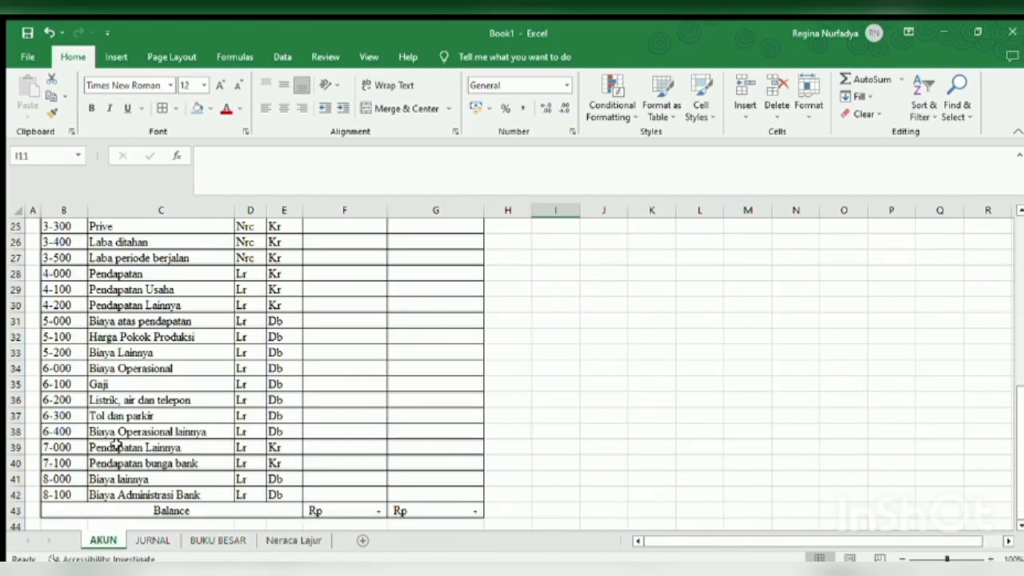
scroll(113, 456, up, 7)
scroll(116, 445, up, 1)
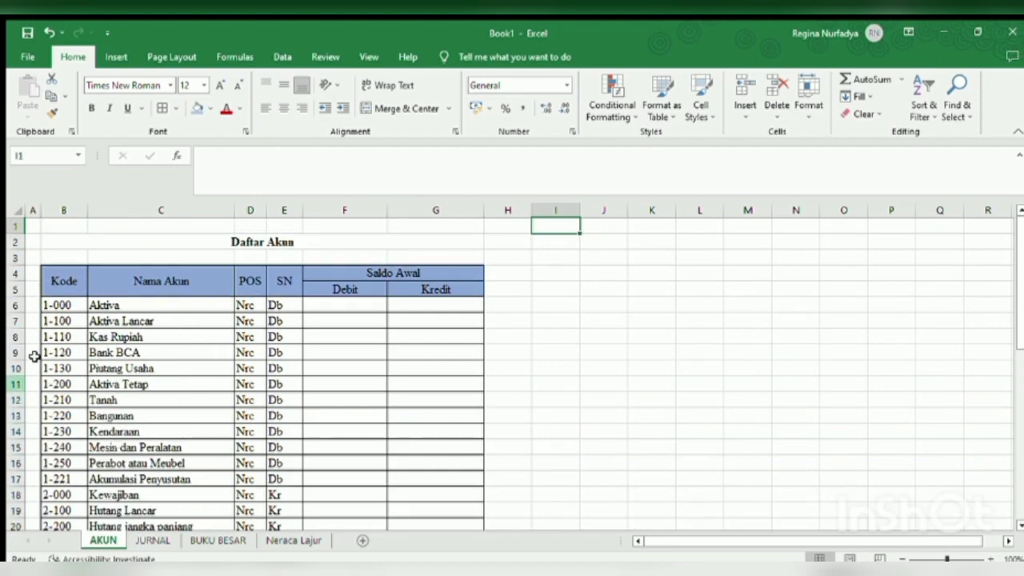
click(70, 306)
drag(71, 305, 66, 477)
key(ctrl+c)
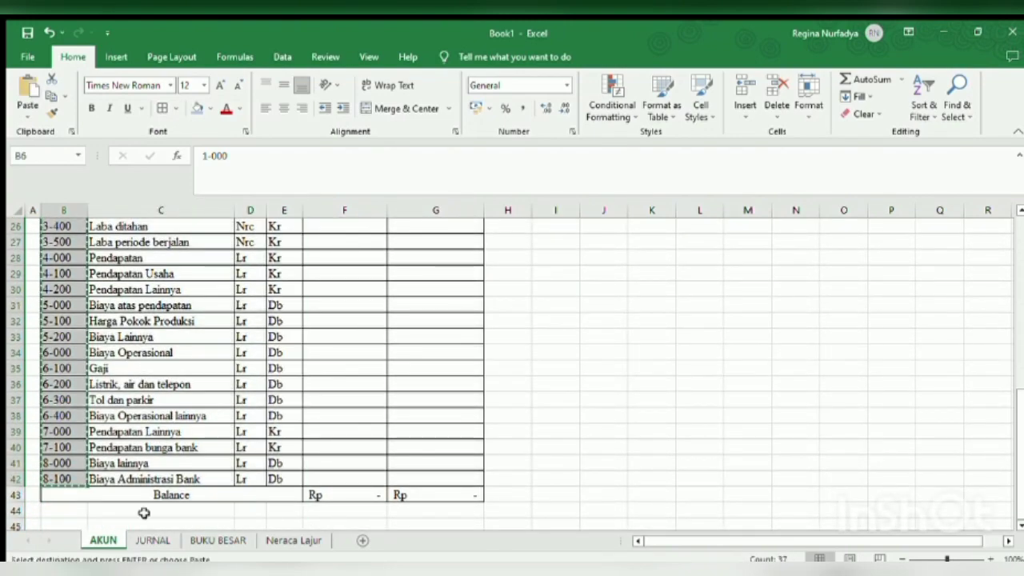
Step: Paste the copied account codes from the AKUN sheet into the Neraca Lajur sheet starting at B8
click(270, 534)
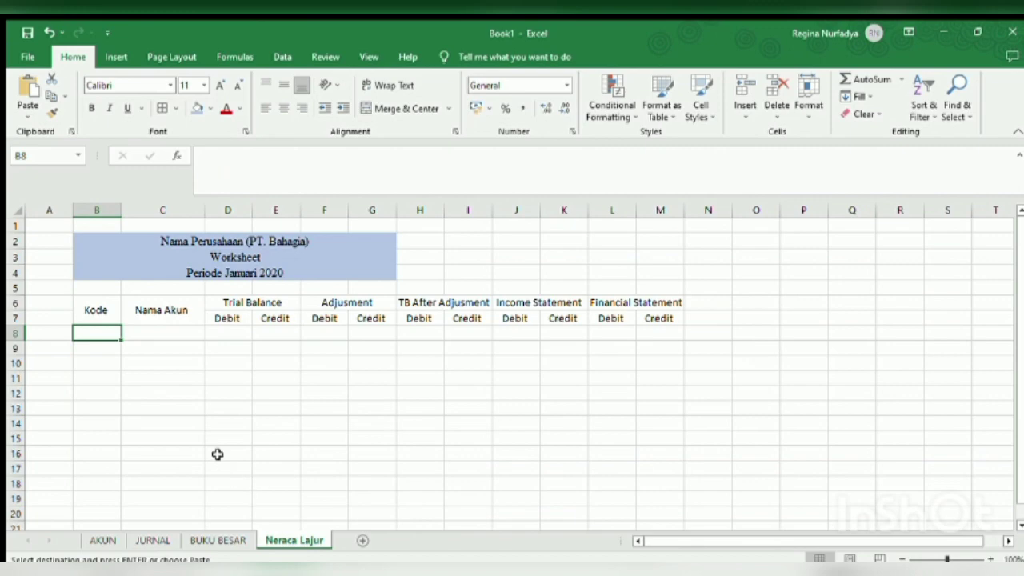
key(ctrl+v)
Step: Review the pasted account codes in the Kode column from the first row down to the last
click(181, 420)
key(Down)
key(Down)
key(Down)
key(Down)
key(Down)
key(Down)
key(Down)
key(Down)
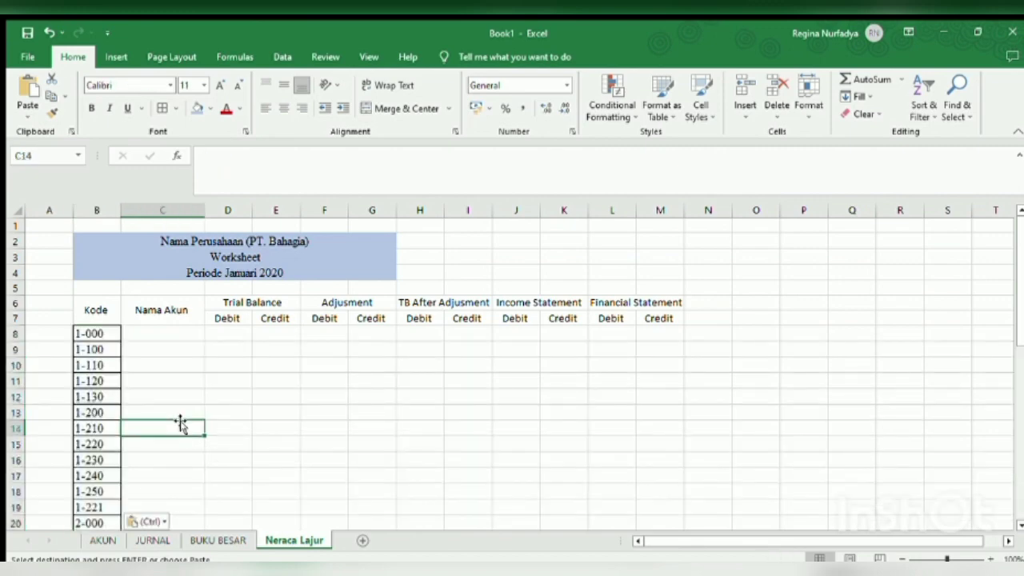
key(Down)
key(Down)
key(Down)
key(Down)
key(Down)
key(Down)
key(Down)
key(Down)
key(Down)
key(Down)
key(Down)
key(Down)
key(Down)
key(Down)
key(Down)
key(Down)
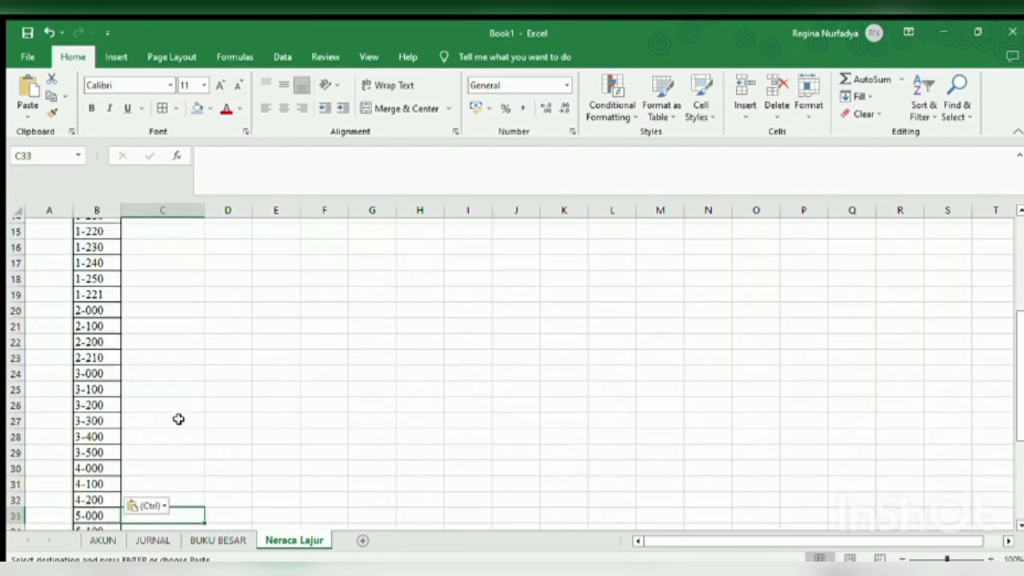
key(Down)
key(Down)
key(Down)
key(Down)
key(Down)
key(Down)
key(Down)
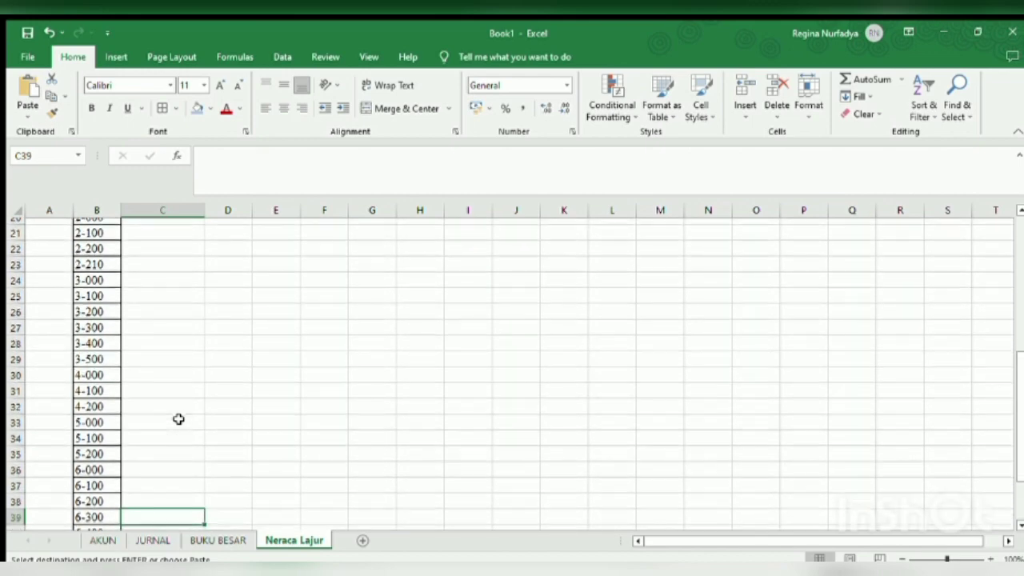
key(Down)
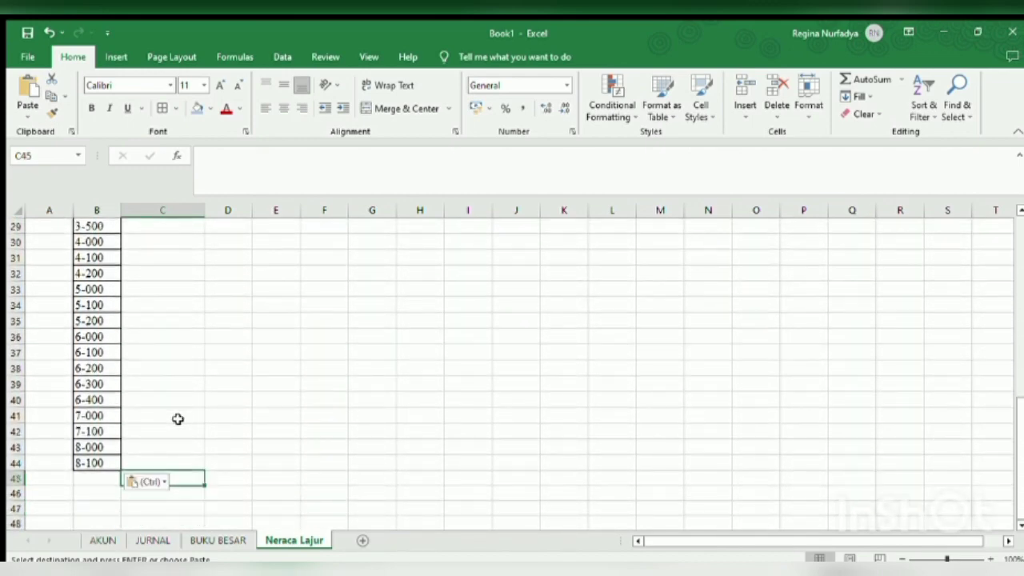
key(Up)
key(Up)
key(Up)
key(Up)
key(Up)
key(Up)
key(Up)
key(Up)
key(Up)
key(Up)
key(Up)
key(Up)
key(Up)
key(Up)
key(Up)
key(Up)
key(Up)
key(Up)
key(Up)
key(Up)
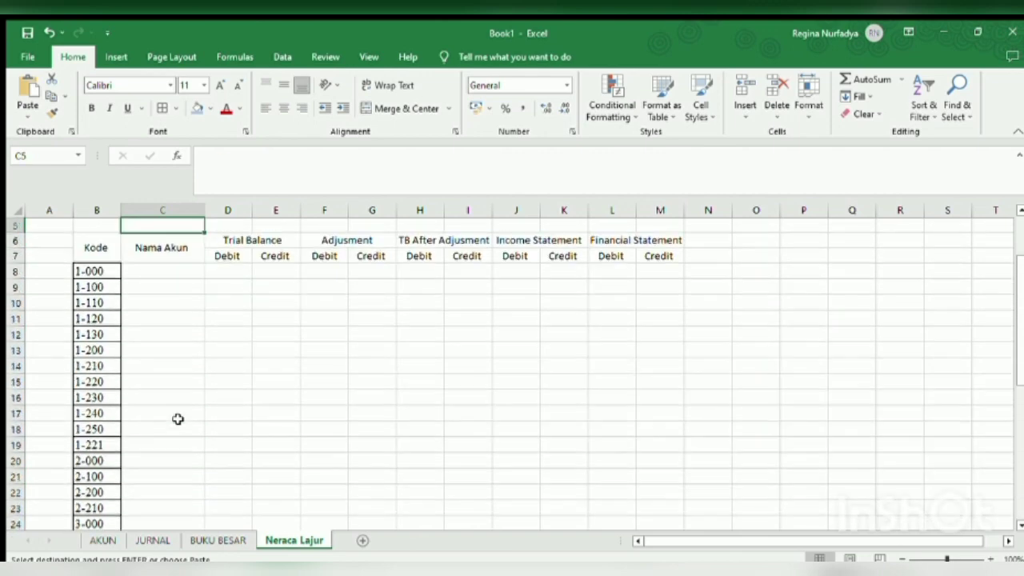
key(Up)
key(Up)
key(Up)
key(Up)
Step: Apply all borders to the Neraca Lajur table B6:M44 and widen the Nama Akun column
drag(115, 320, 594, 413)
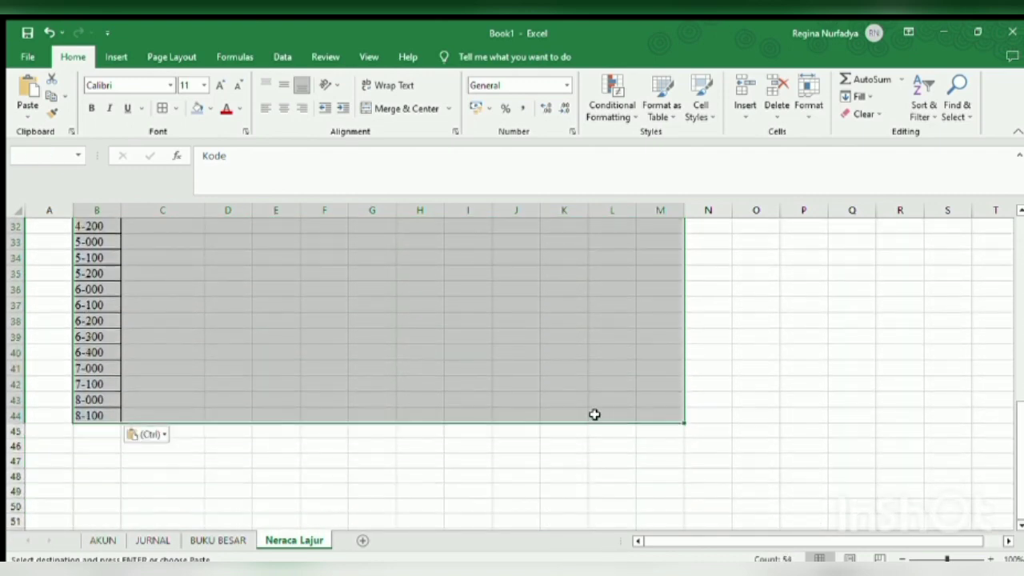
click(157, 109)
click(245, 329)
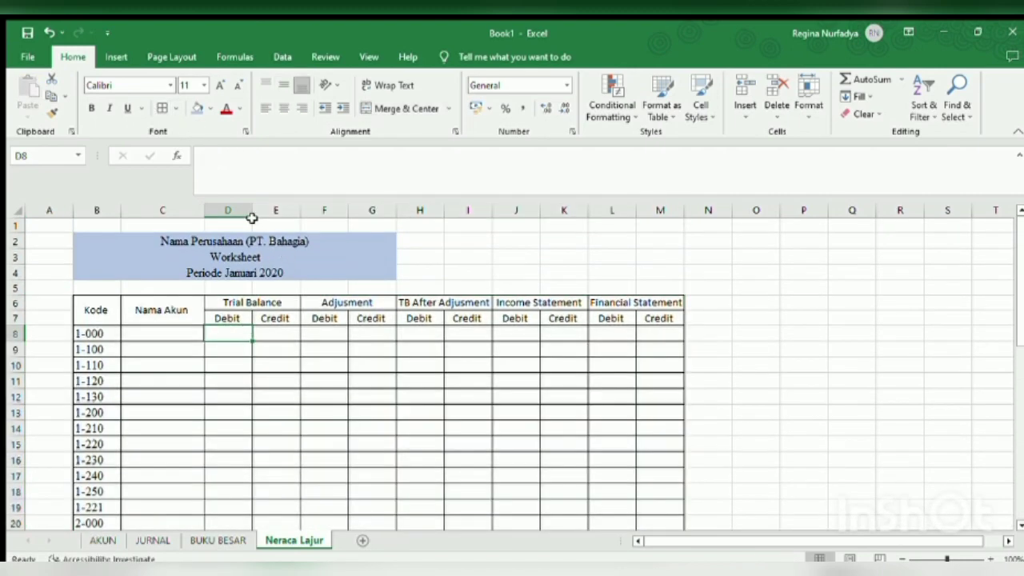
click(166, 326)
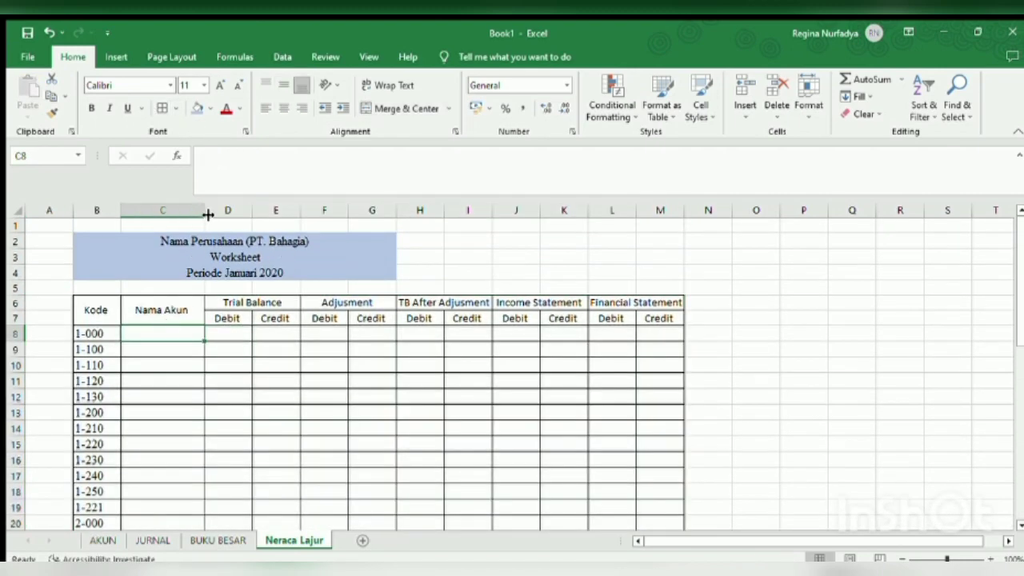
drag(206, 214, 229, 215)
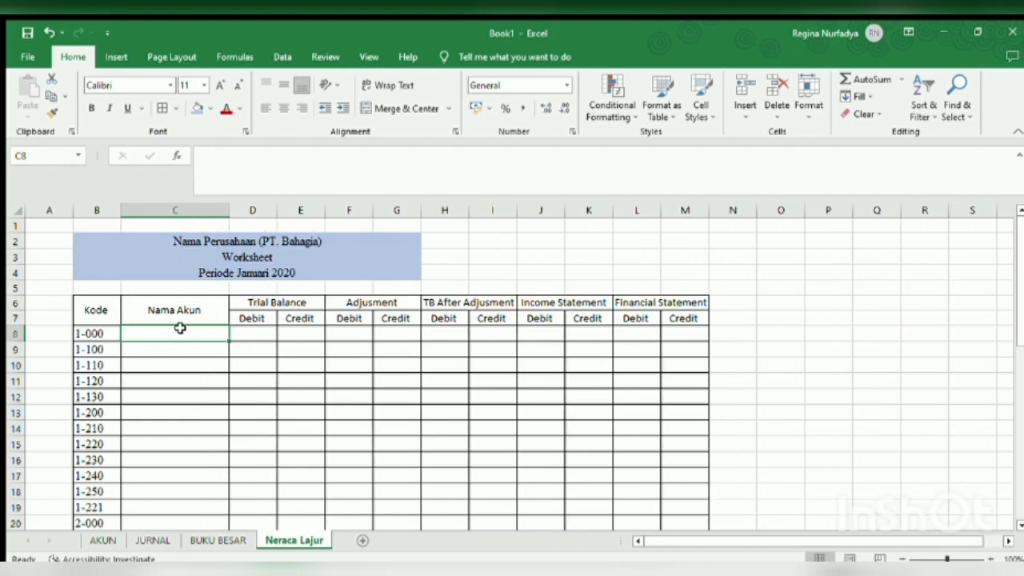
text(=vlooku)
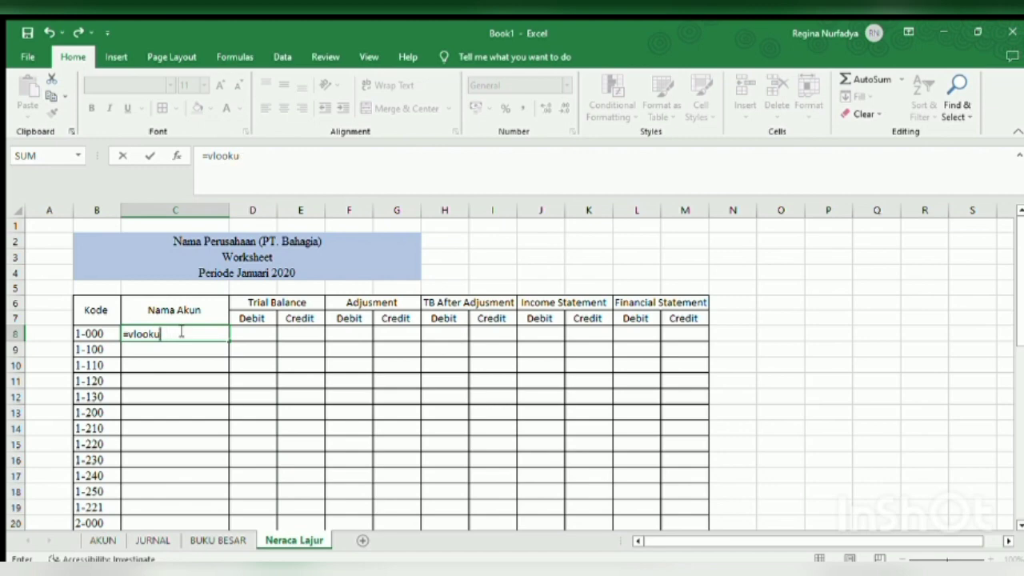
key(BackSpace)
key(BackSpace)
key(BackSpace)
key(BackSpace)
key(BackSpace)
key(BackSpace)
key(BackSpace)
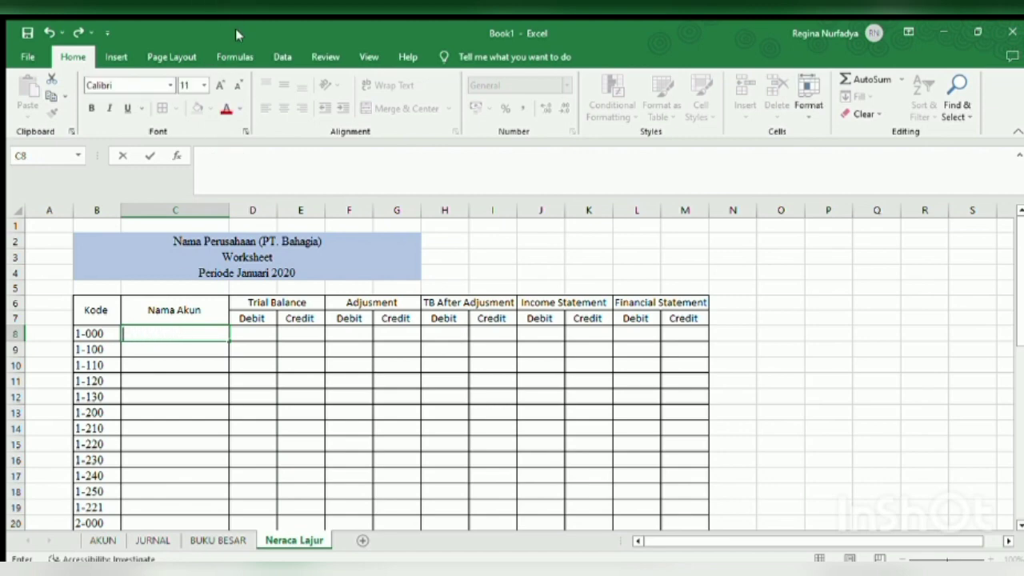
Step: Insert a VLOOKUP function in C8 of the Nama Akun column with B8 as the lookup value
click(234, 57)
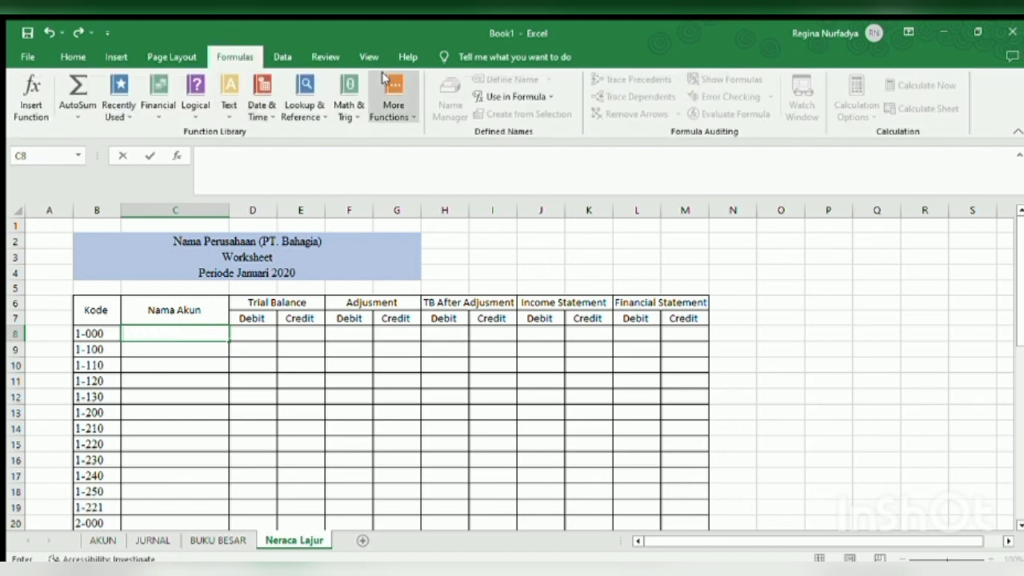
click(311, 94)
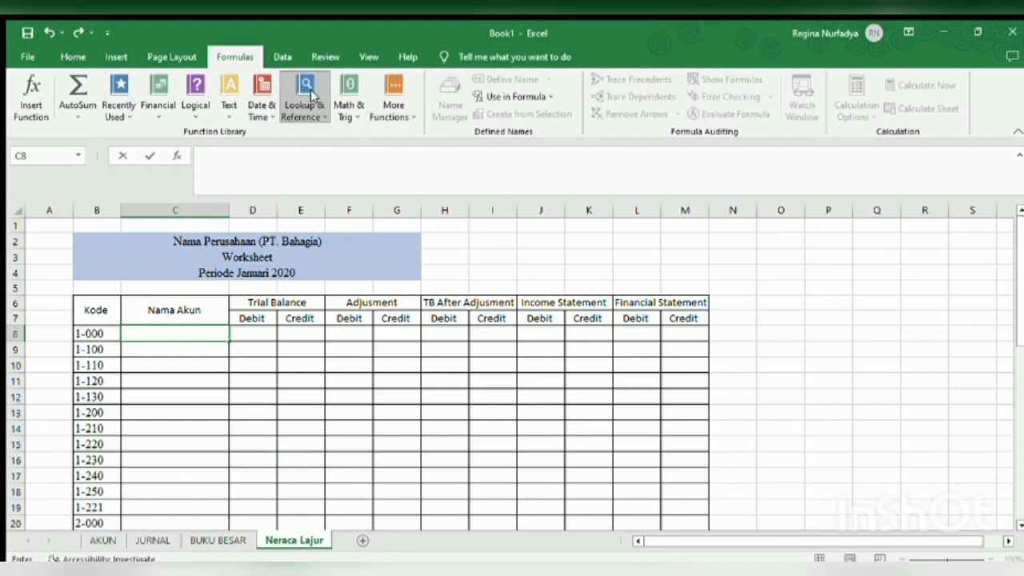
click(296, 454)
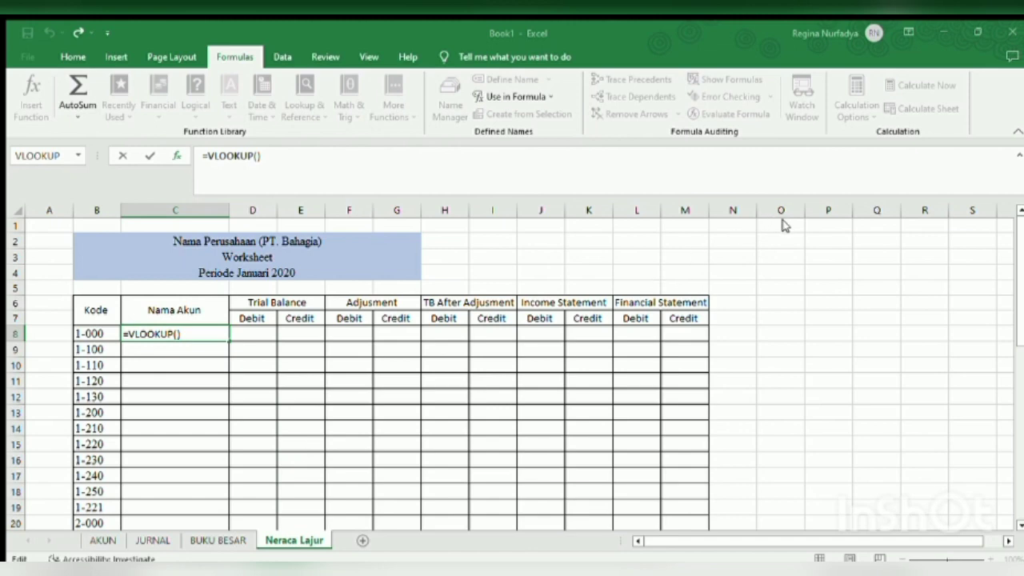
click(100, 335)
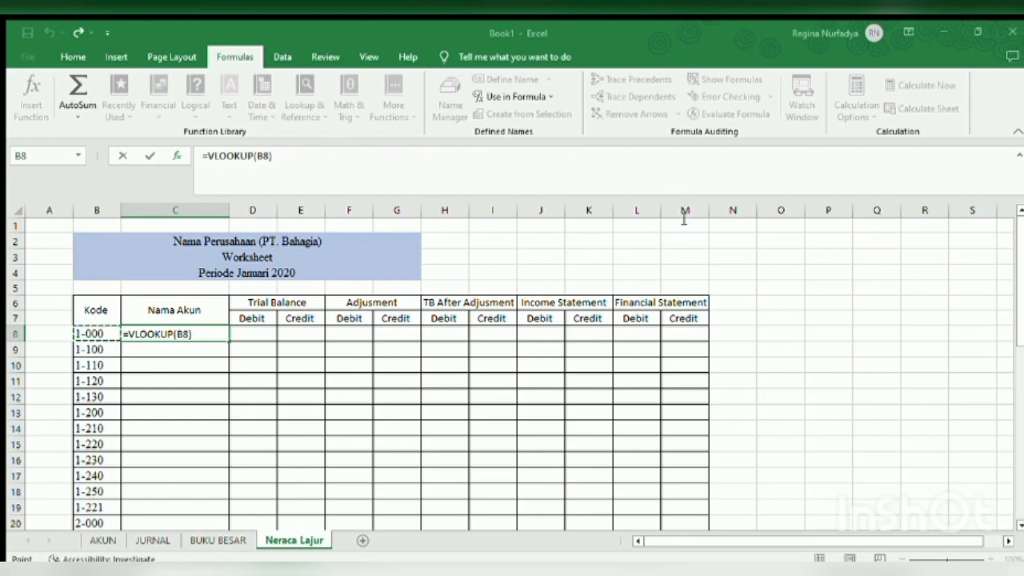
click(666, 238)
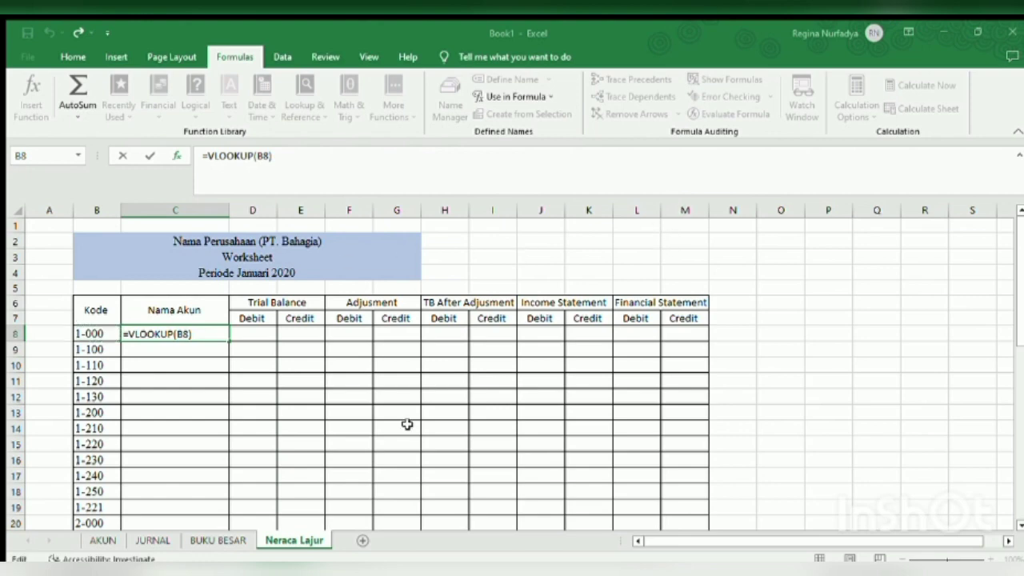
text(;)
Step: Set the VLOOKUP table array to the absolute range $B$6:$C$42 on the AKUN sheet
click(220, 542)
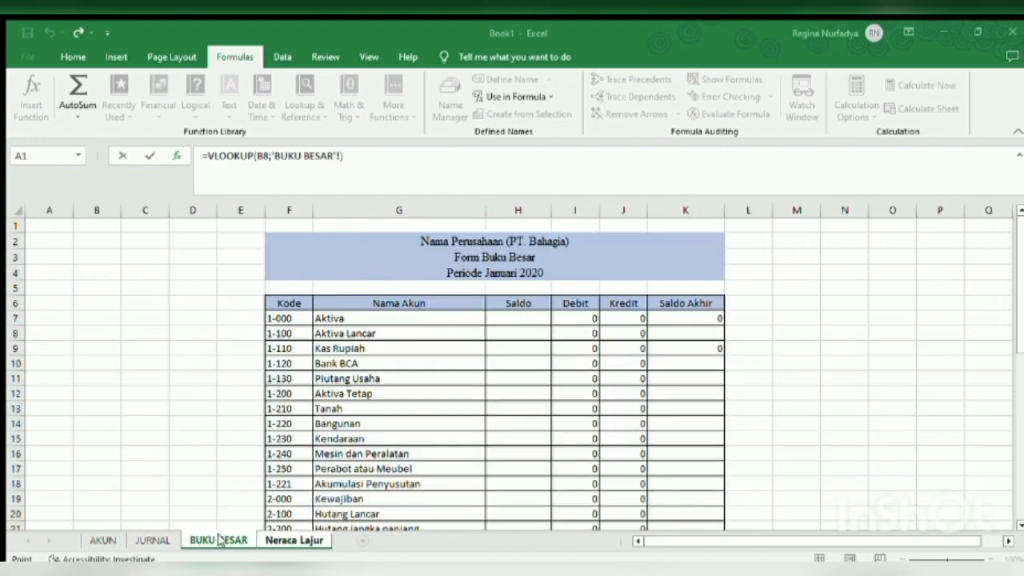
click(111, 540)
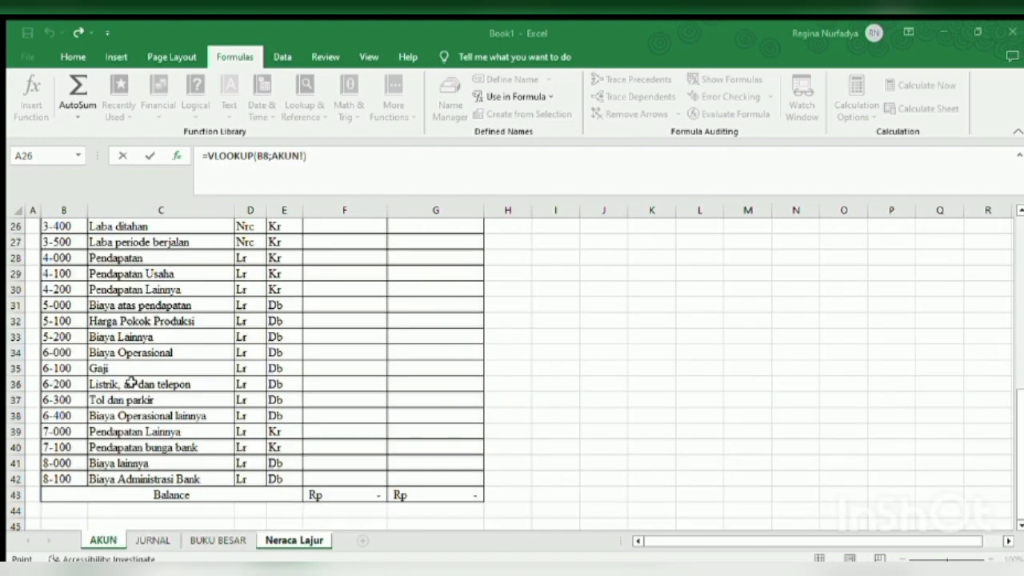
key(Up)
key(Up)
key(Up)
key(Up)
key(Up)
key(Up)
key(Up)
key(Up)
key(Up)
key(Up)
key(Up)
key(Up)
key(Up)
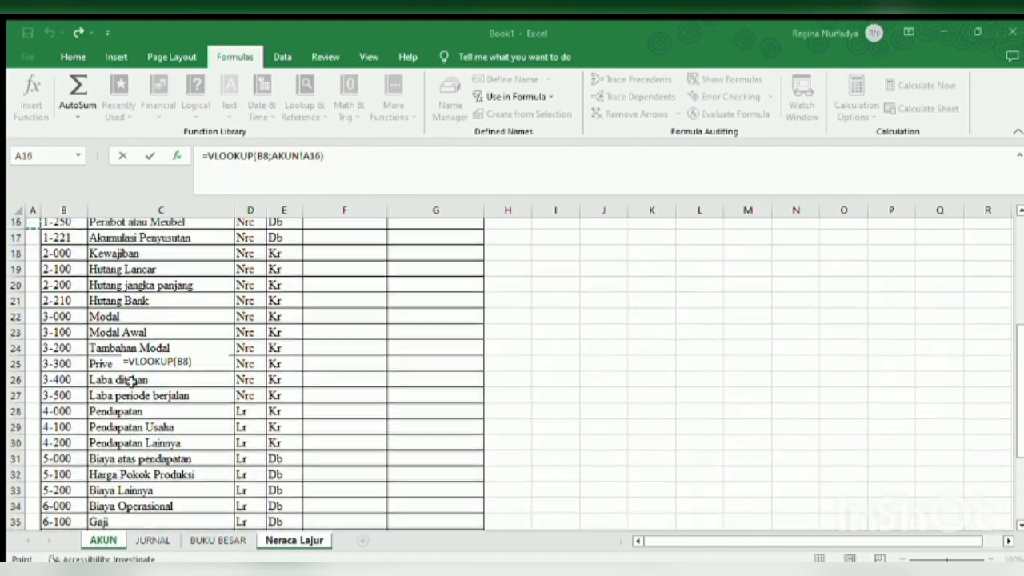
key(Up)
key(Up)
key(Up)
key(Up)
key(Up)
key(Up)
key(Up)
key(Up)
key(Up)
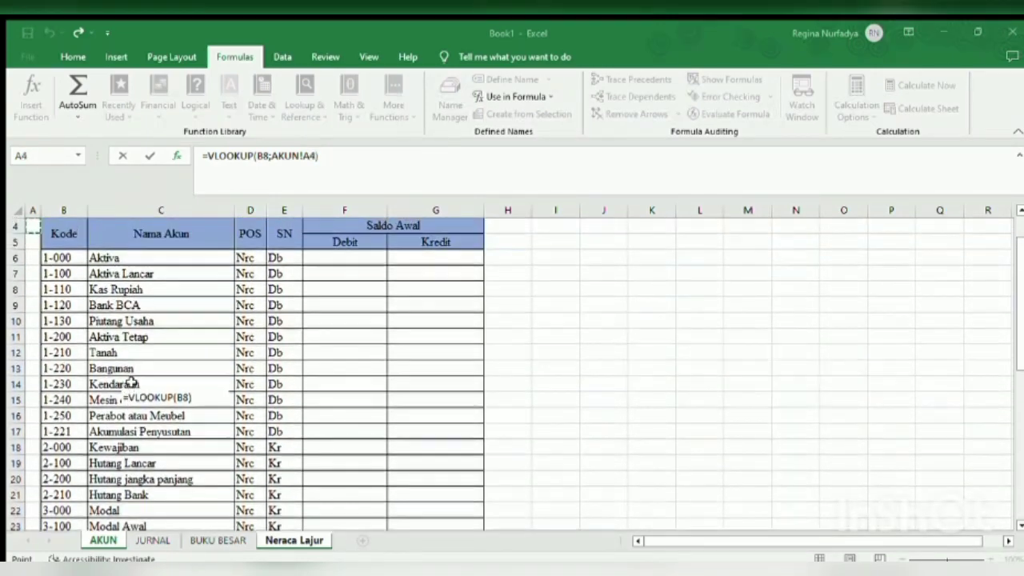
drag(115, 261, 137, 463)
key(F4)
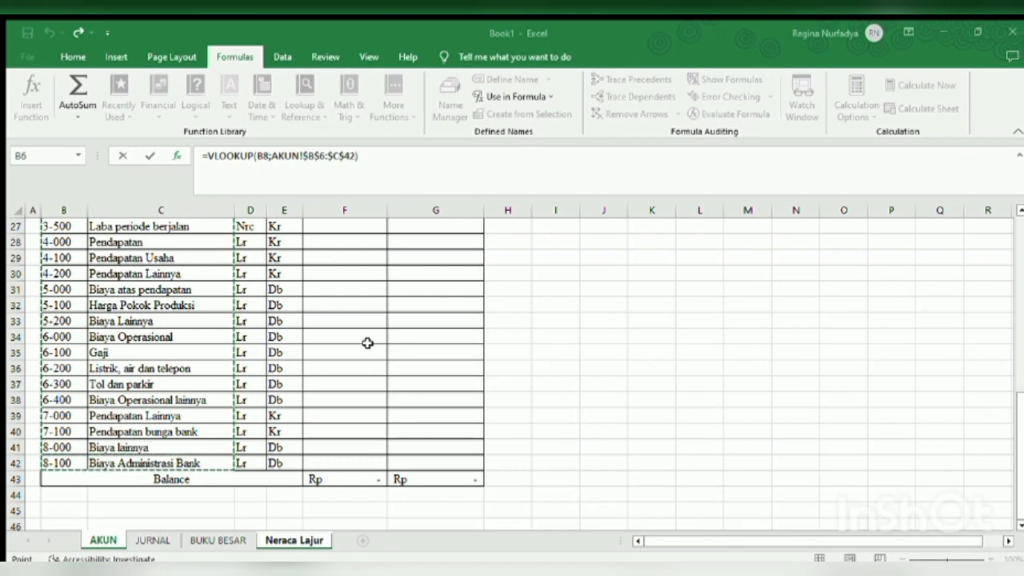
Step: Complete the C8 VLOOKUP with column index 2 and range lookup 0, and enter the formula
click(663, 259)
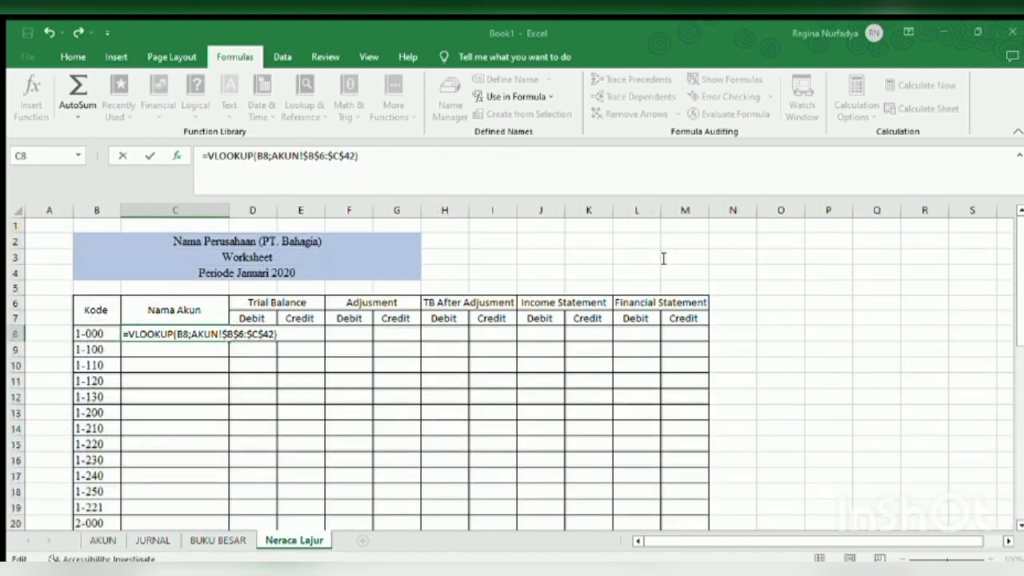
text(;2;0)
key(ctrl+Return)
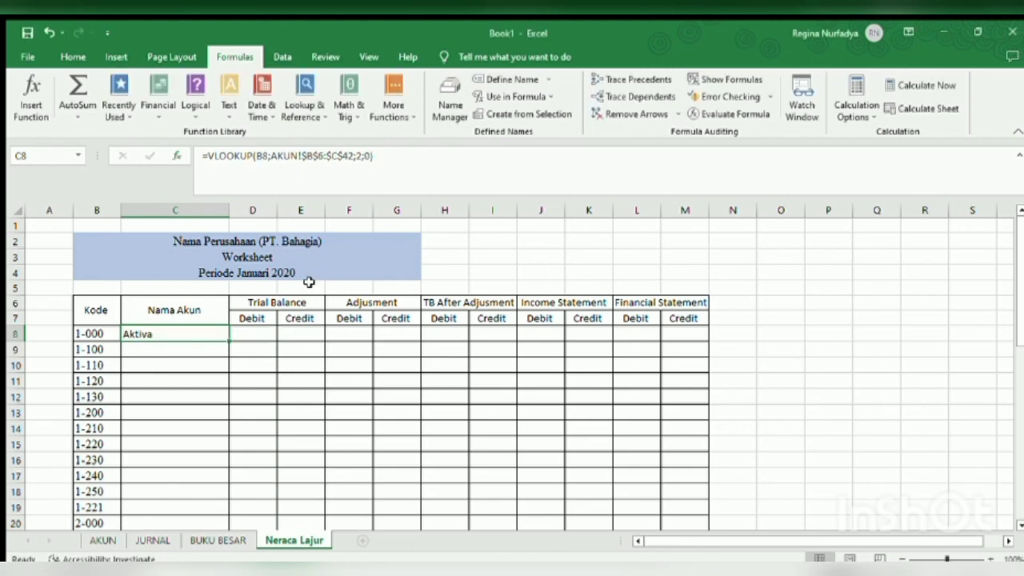
Step: Fill the account name formula from C8 down to C44 and widen column C to fit the longest names
drag(227, 338, 216, 501)
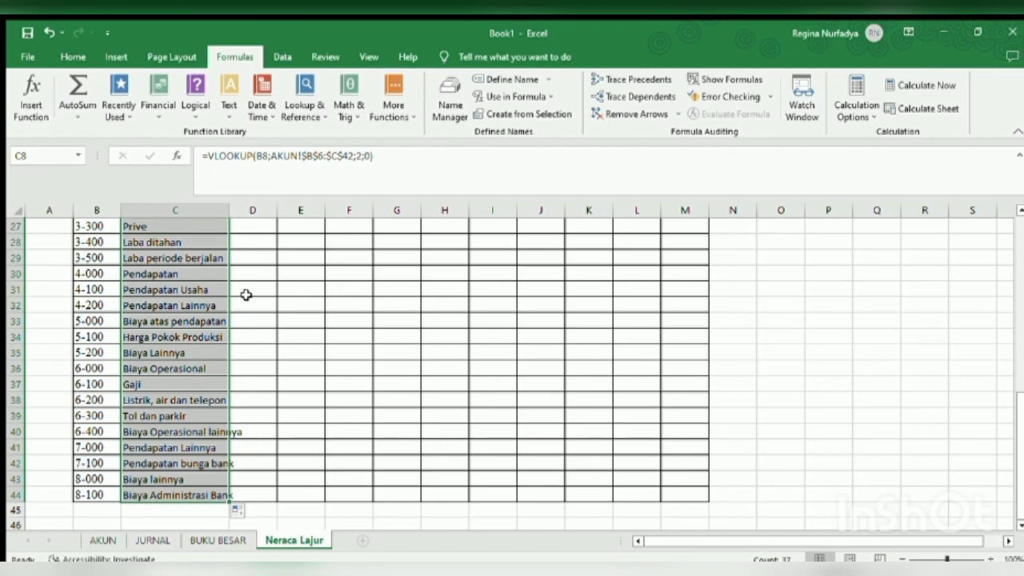
drag(228, 214, 276, 249)
key(Up)
key(Up)
key(Up)
key(Up)
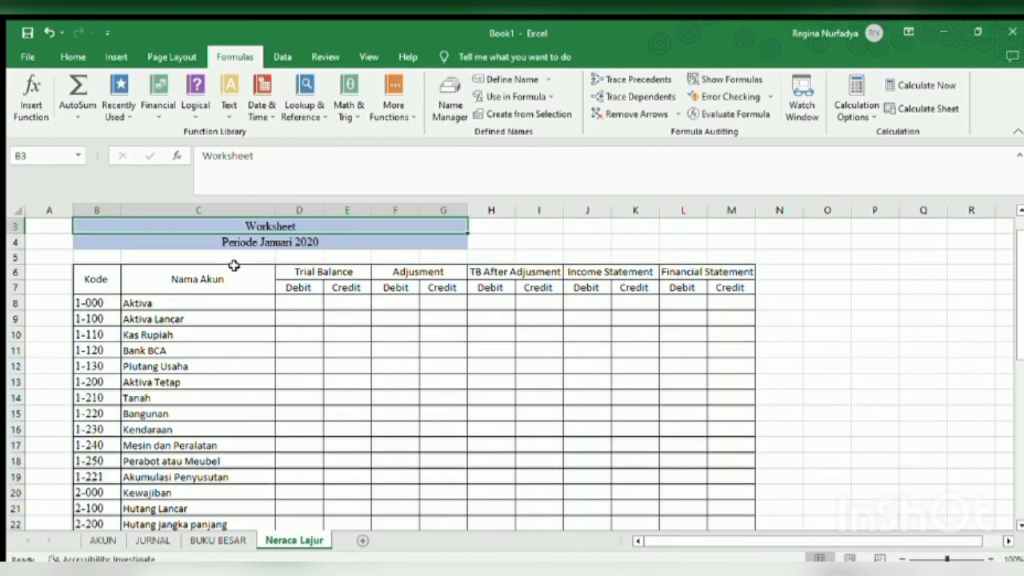
key(Down)
key(Down)
key(Down)
key(Down)
key(Right)
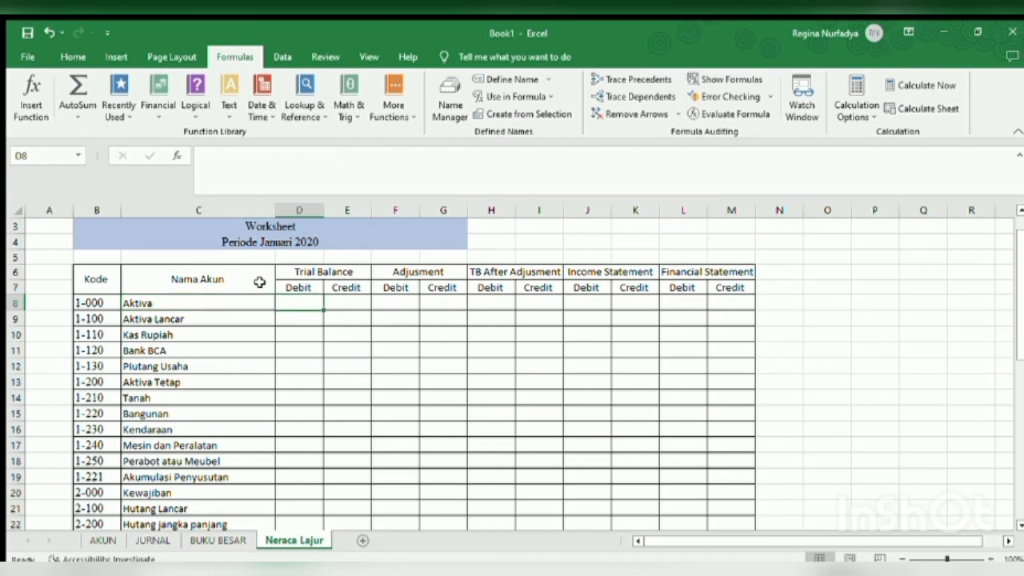
text(=)
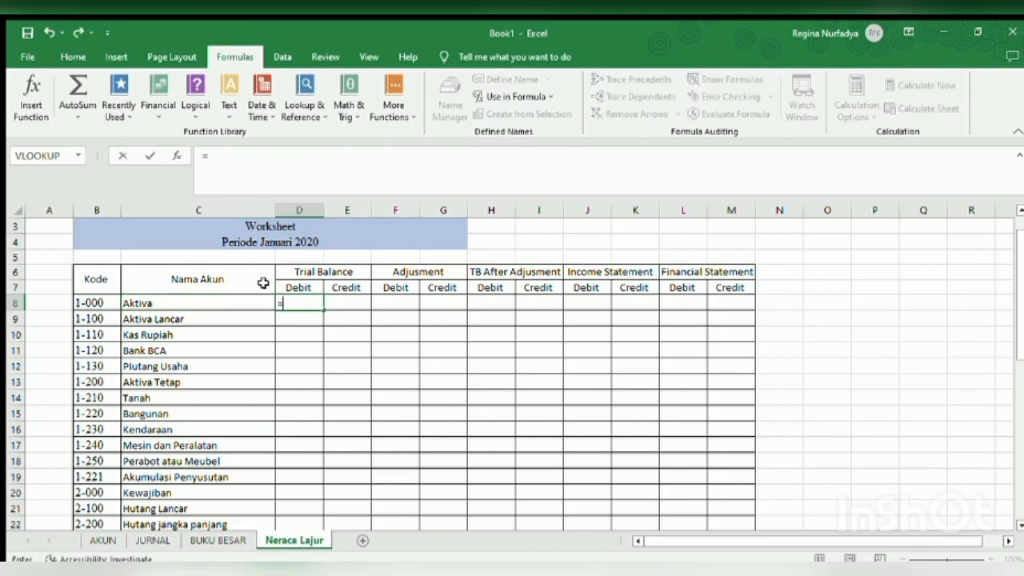
key(Escape)
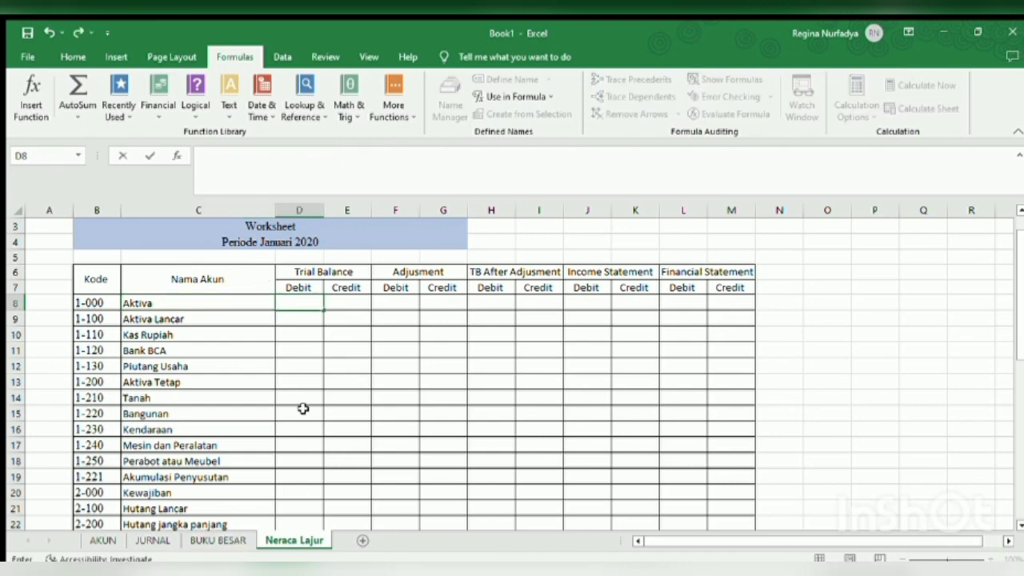
click(223, 538)
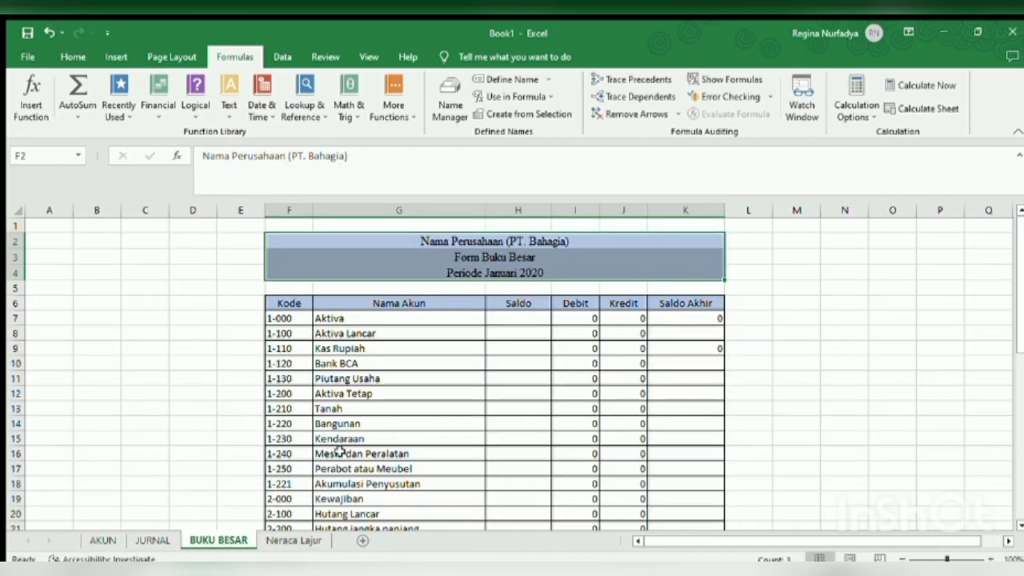
click(281, 544)
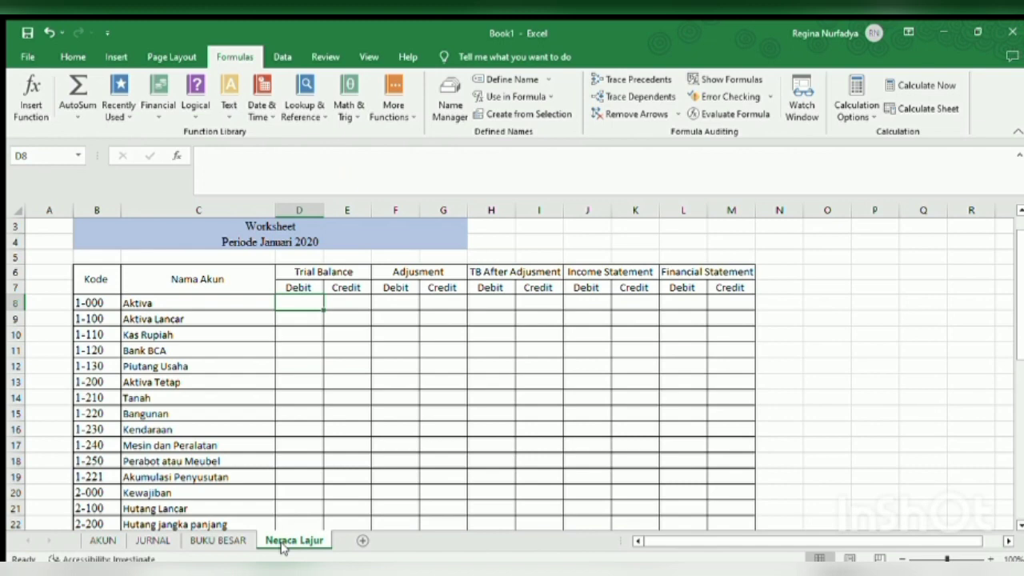
Step: Insert a VLOOKUP function in D8, the Trial Balance Debit column, with B8 as the lookup value
text(=v)
key(BackSpace)
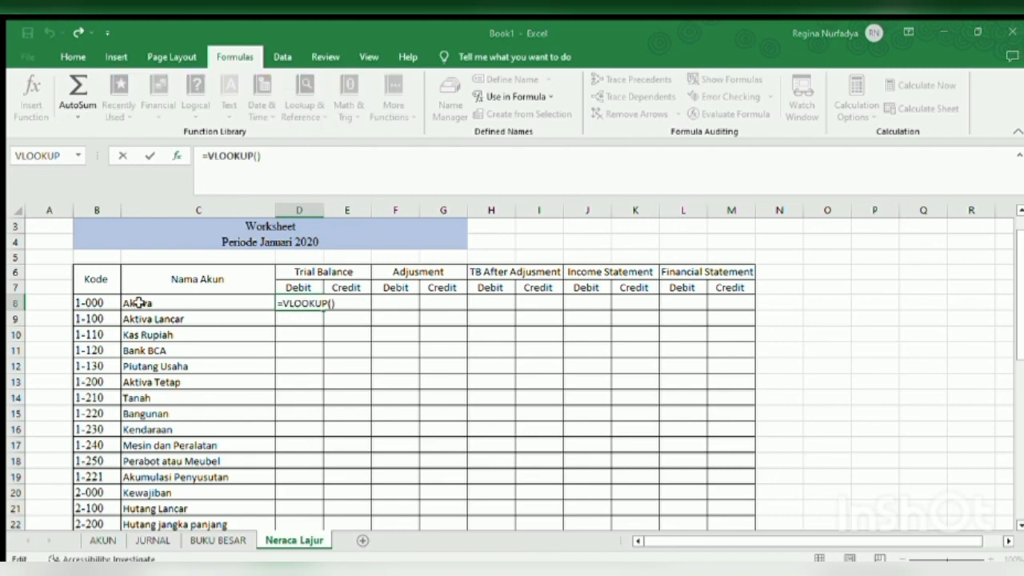
click(115, 302)
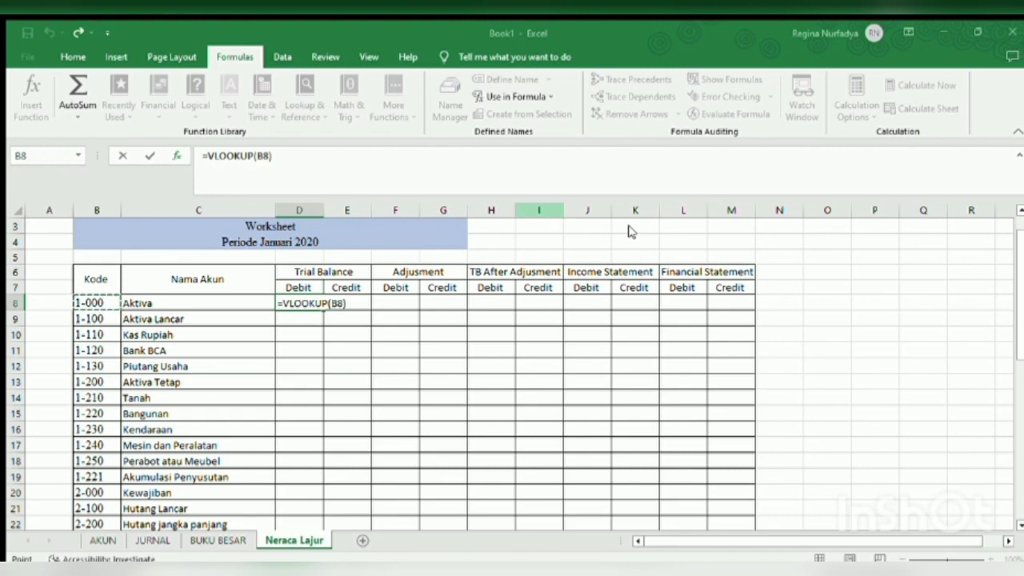
key(F2)
text(;)
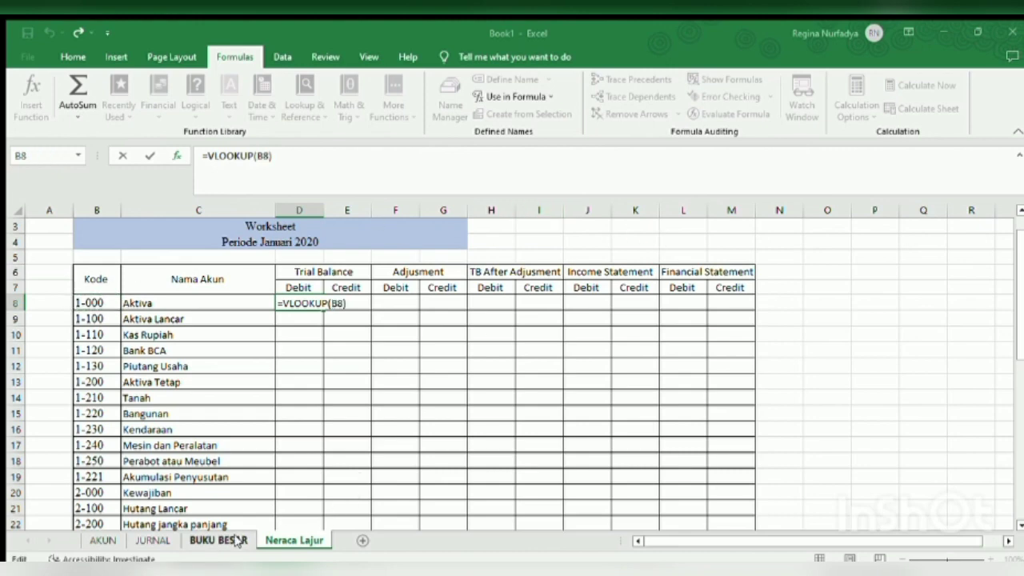
Step: Complete the D8 VLOOKUP with the absolute BUKU BESAR range $F$7:$J$43, column index 4 and range lookup 0
click(232, 539)
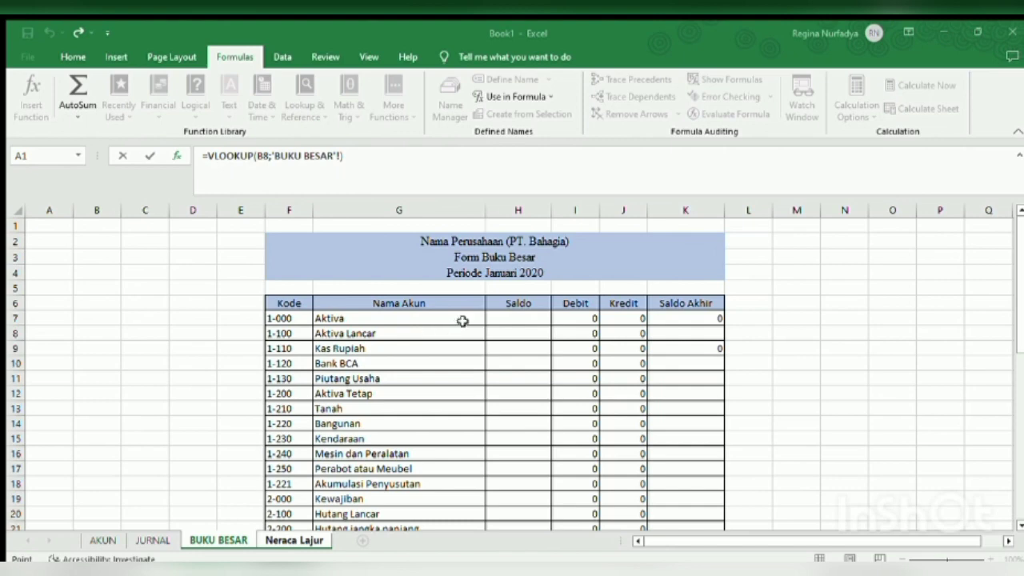
drag(287, 318, 609, 472)
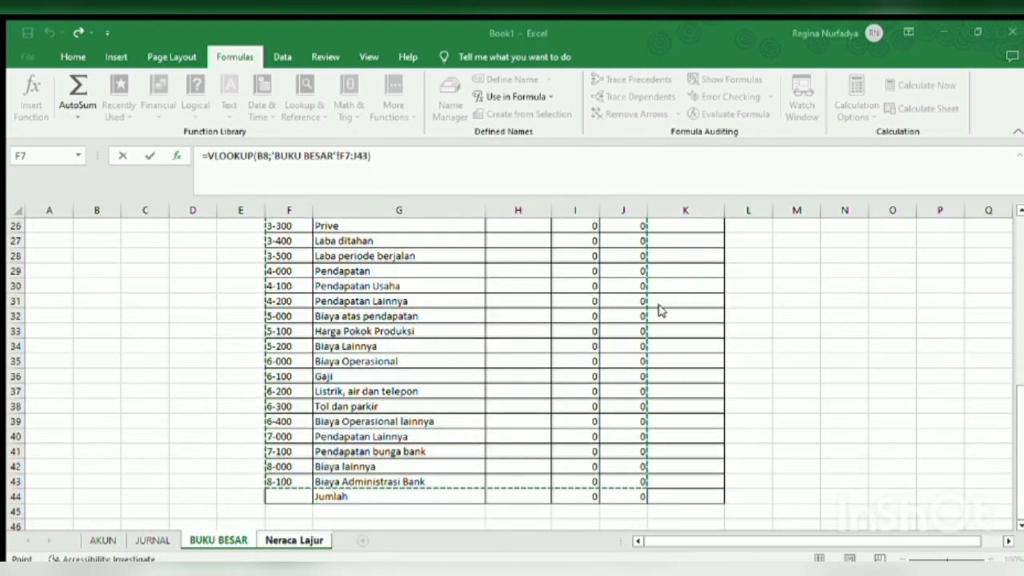
key(F4)
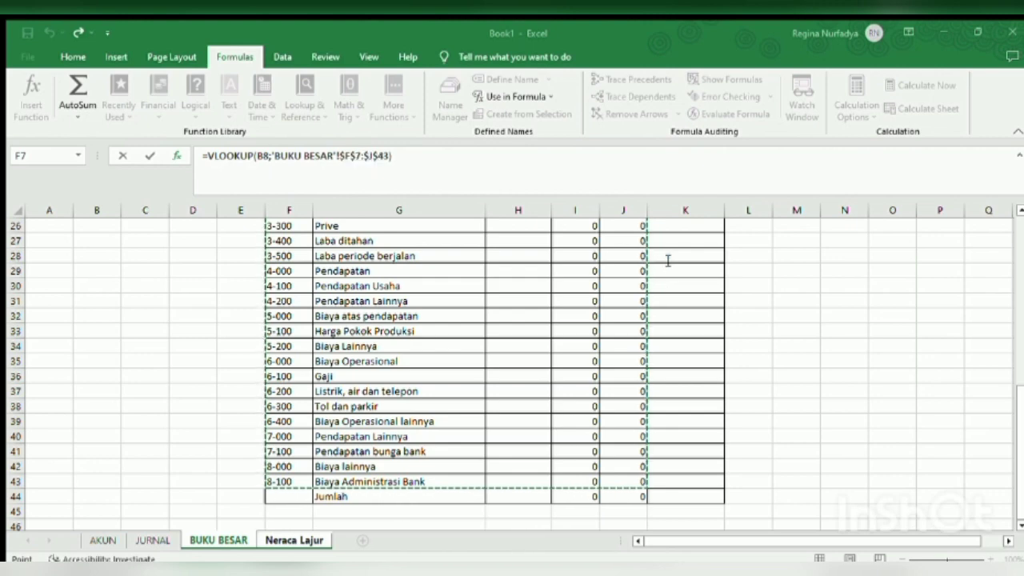
key(F2)
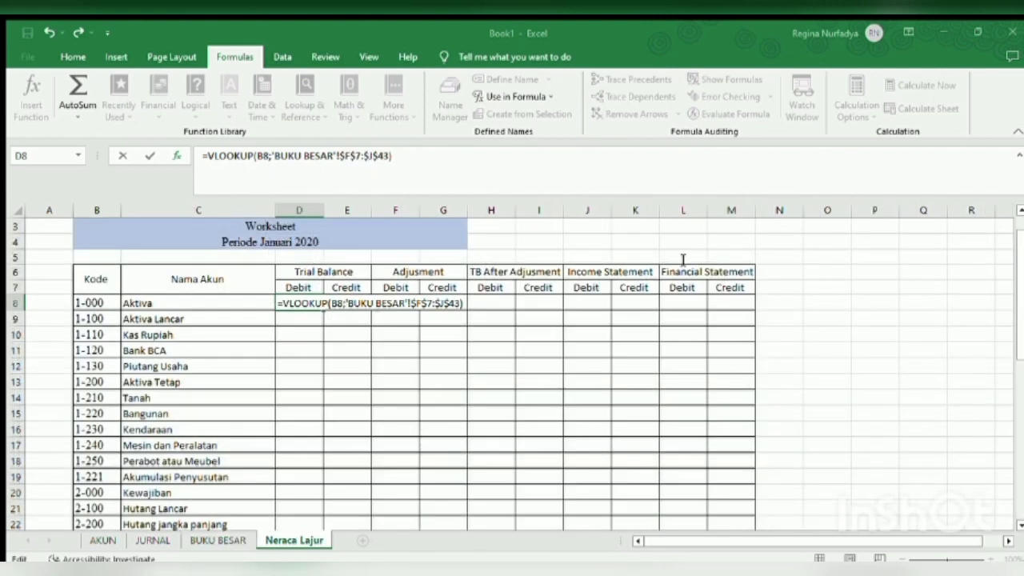
text(;4;0)
key(ctrl+Return)
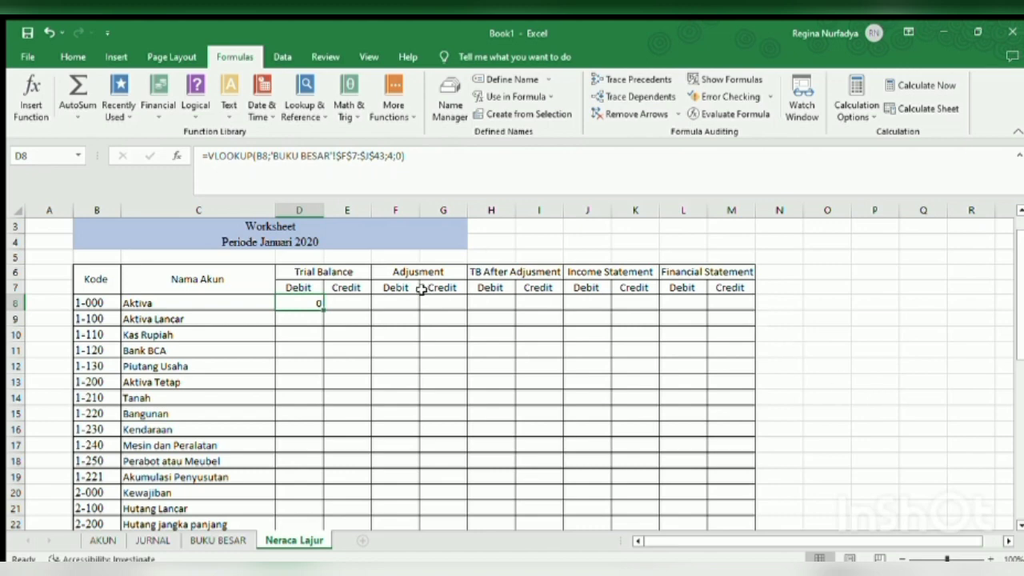
Step: Insert a VLOOKUP function in E8, the Trial Balance Credit column, with B8 as the lookup value
click(339, 304)
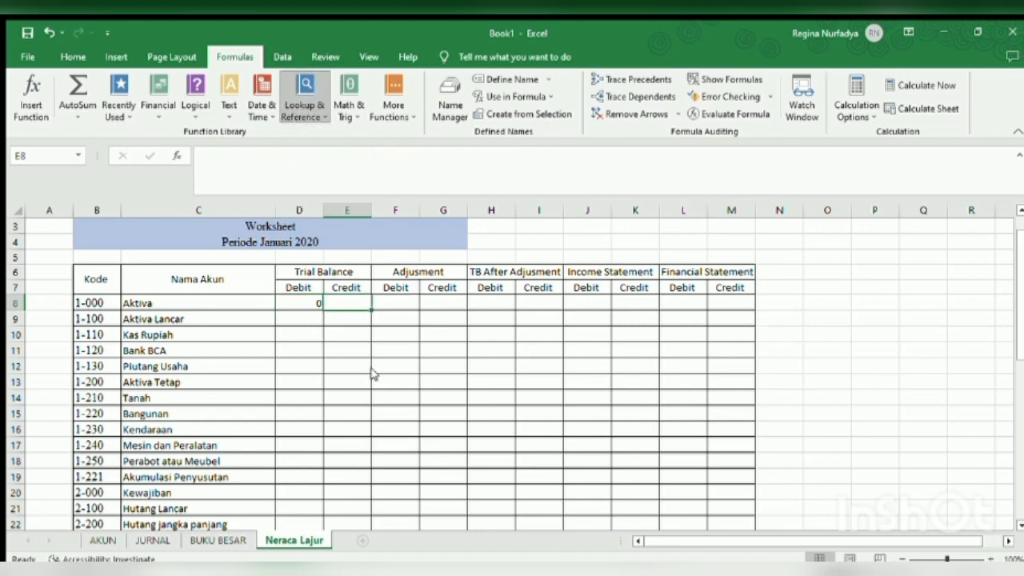
click(352, 453)
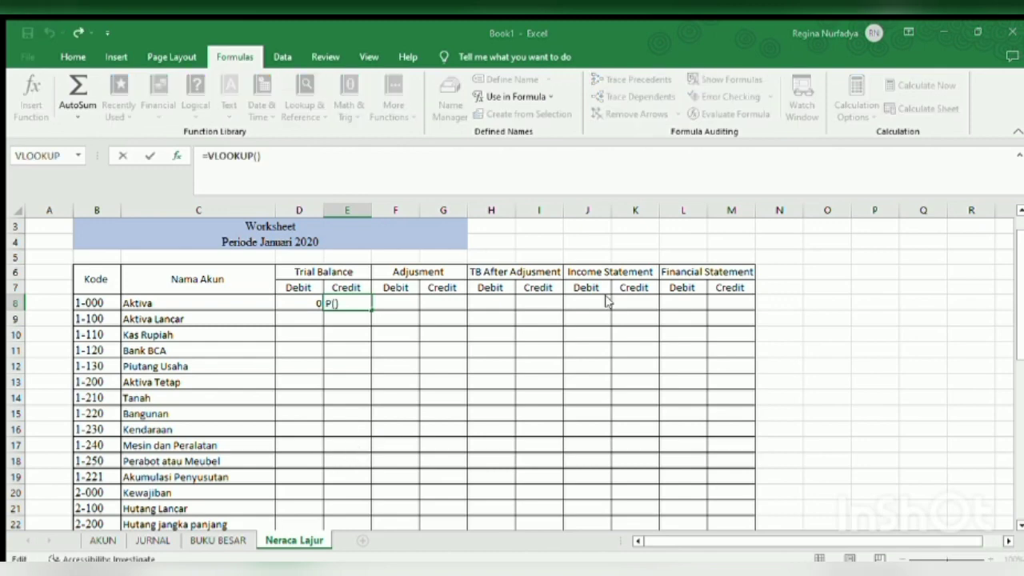
click(116, 303)
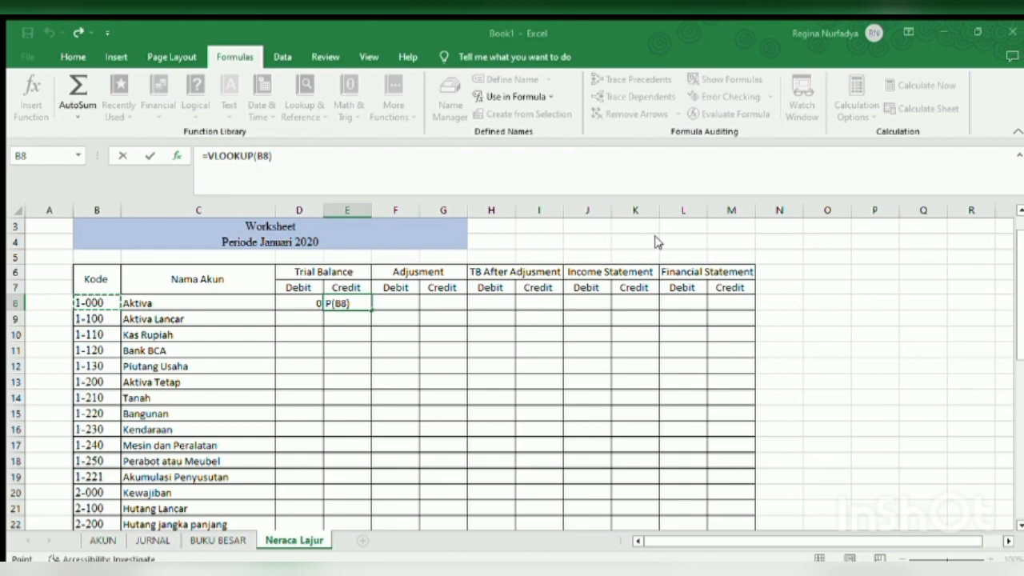
key(F2)
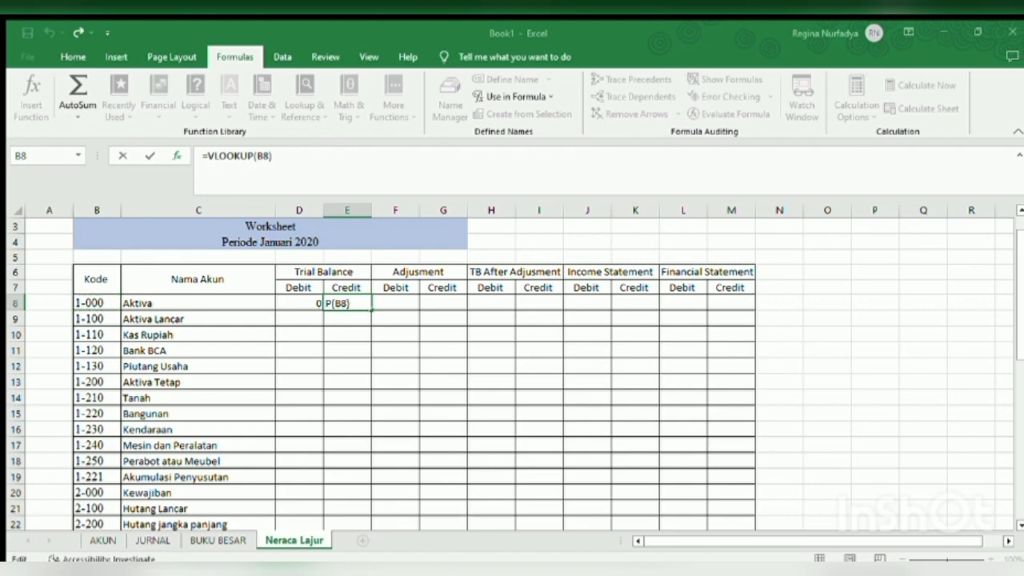
text(;)
Step: Complete the E8 VLOOKUP with the BUKU BESAR range F7:$J$43, column index 5 and range lookup 0
click(202, 540)
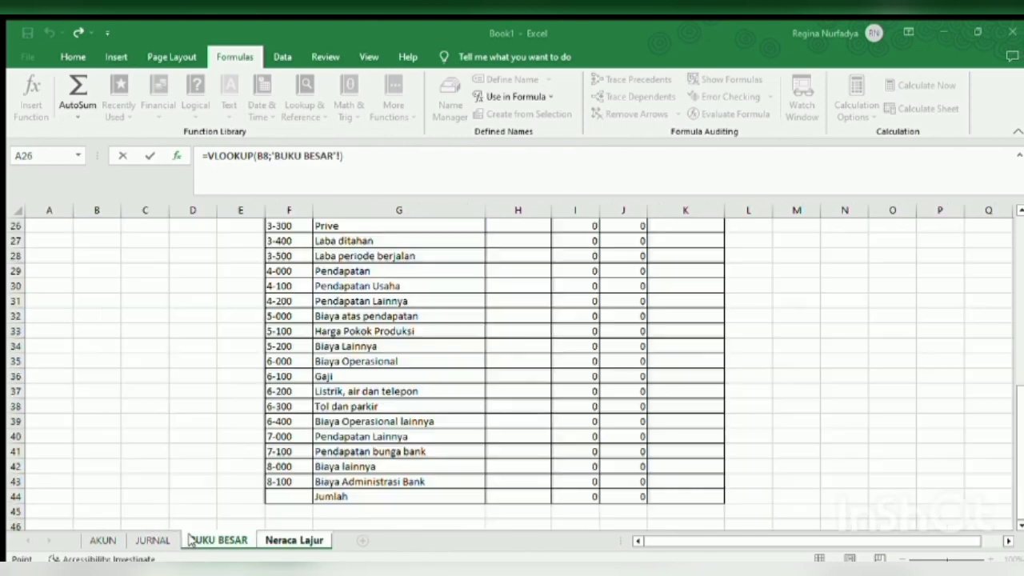
key(Up)
key(Up)
key(Up)
key(Up)
key(Up)
key(Up)
key(Up)
key(Up)
key(Up)
key(Up)
key(Up)
key(Up)
key(Up)
key(Up)
key(Up)
key(Up)
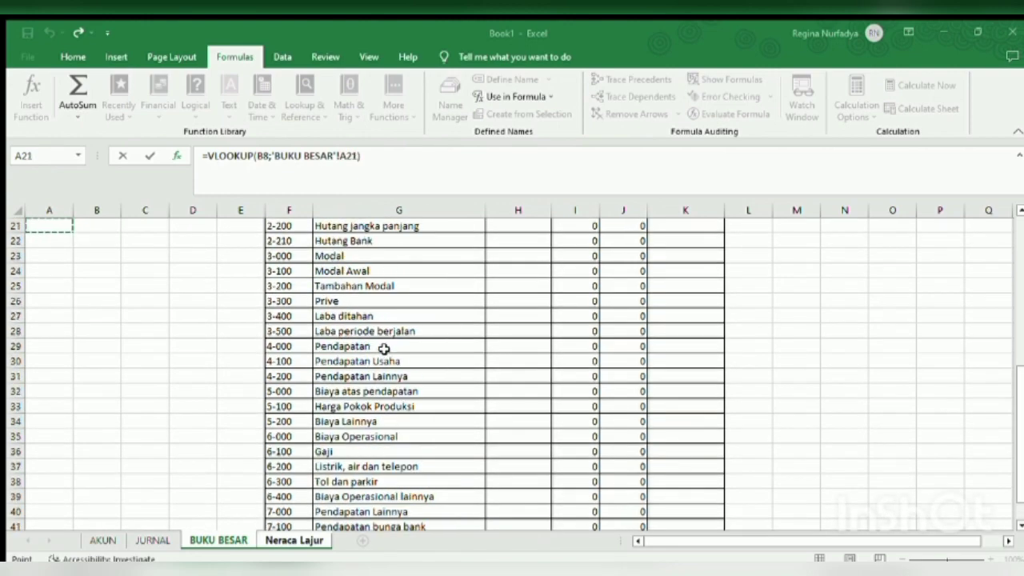
key(Up)
key(Up)
key(Up)
key(Up)
key(Up)
key(Up)
key(Up)
key(Up)
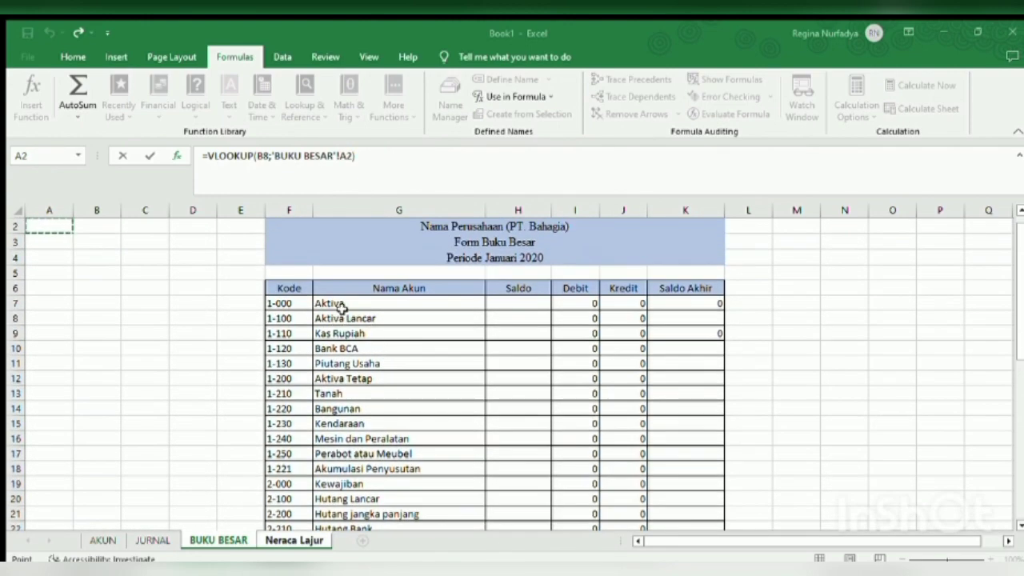
drag(289, 302, 613, 504)
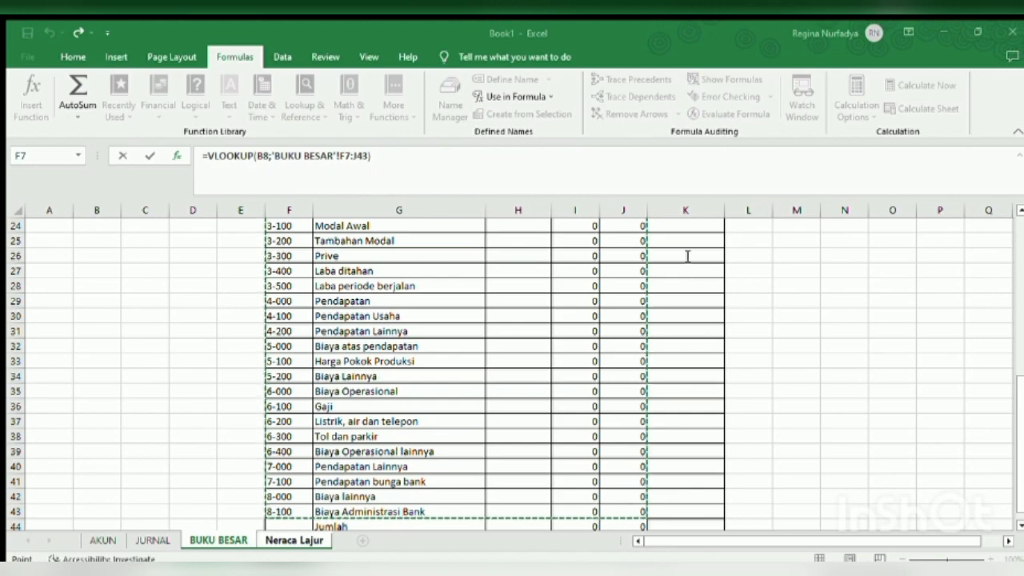
key(Return)
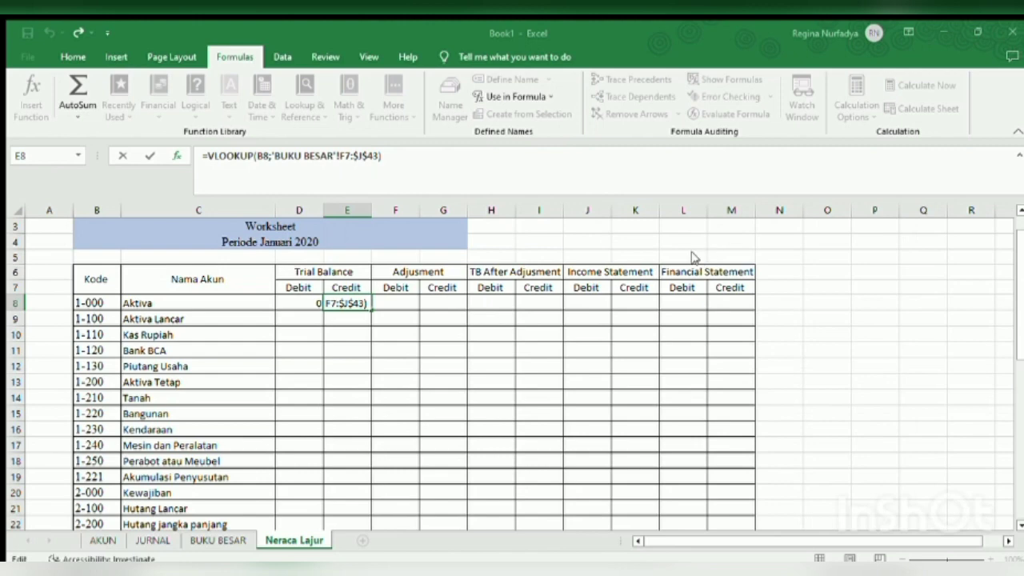
text(;5;0)
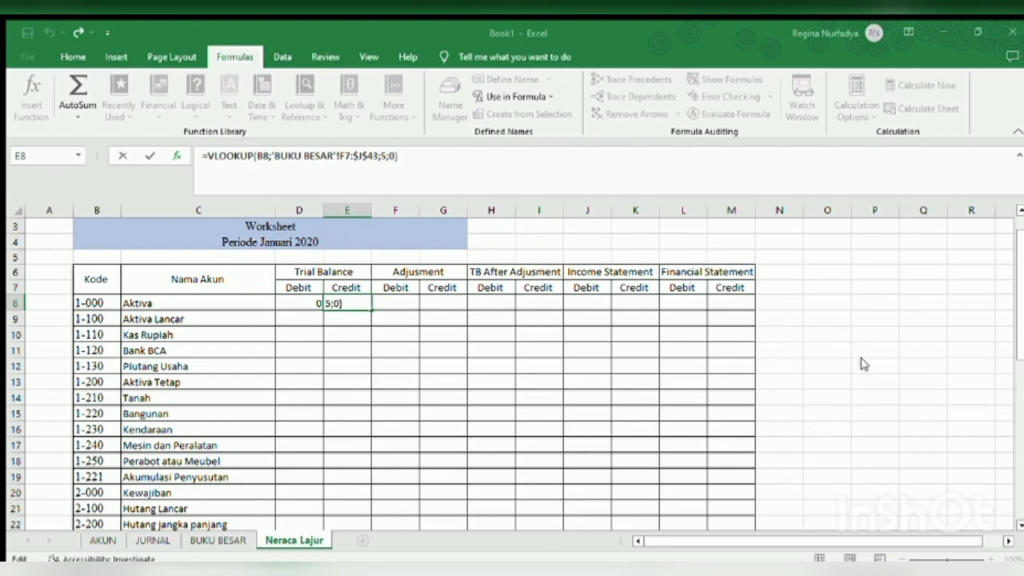
key(ctrl+Return)
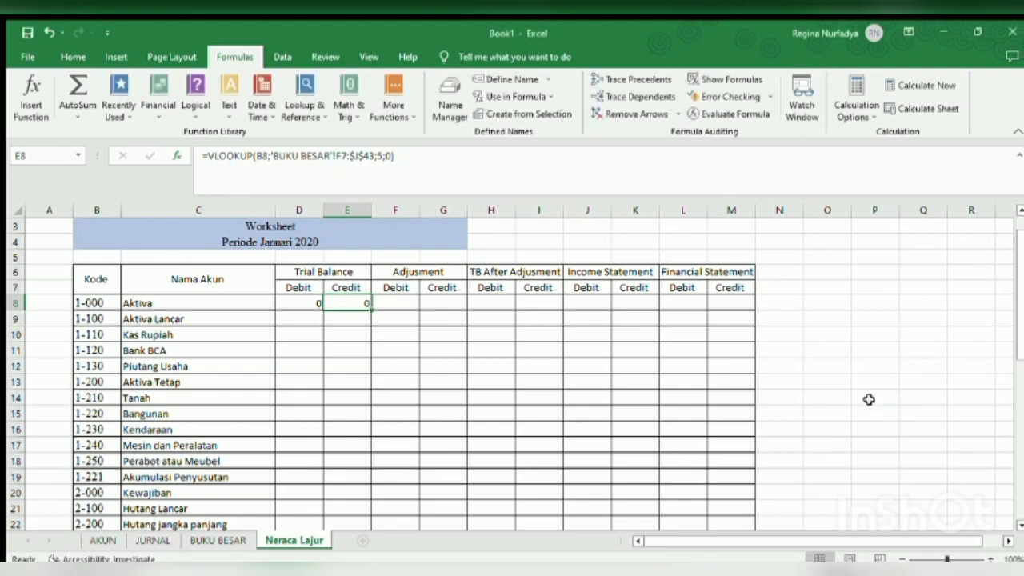
Step: Fill the Trial Balance Debit formula from D8 down to D44
click(304, 298)
drag(321, 307, 297, 495)
key(Up)
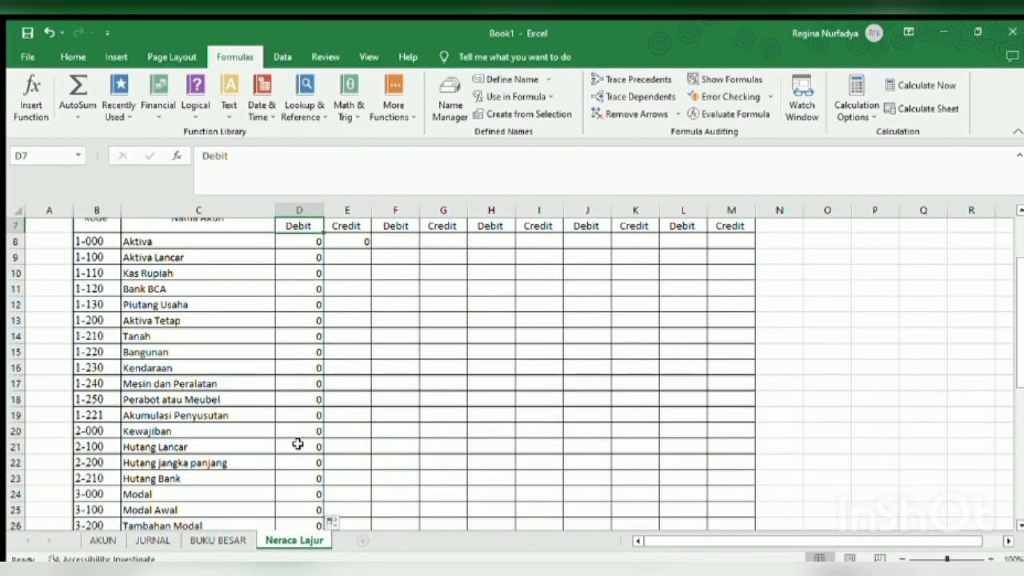
Step: Fill the Trial Balance Credit formula from E8 down through the account rows and clear the surplus cells E45 and E46
click(347, 244)
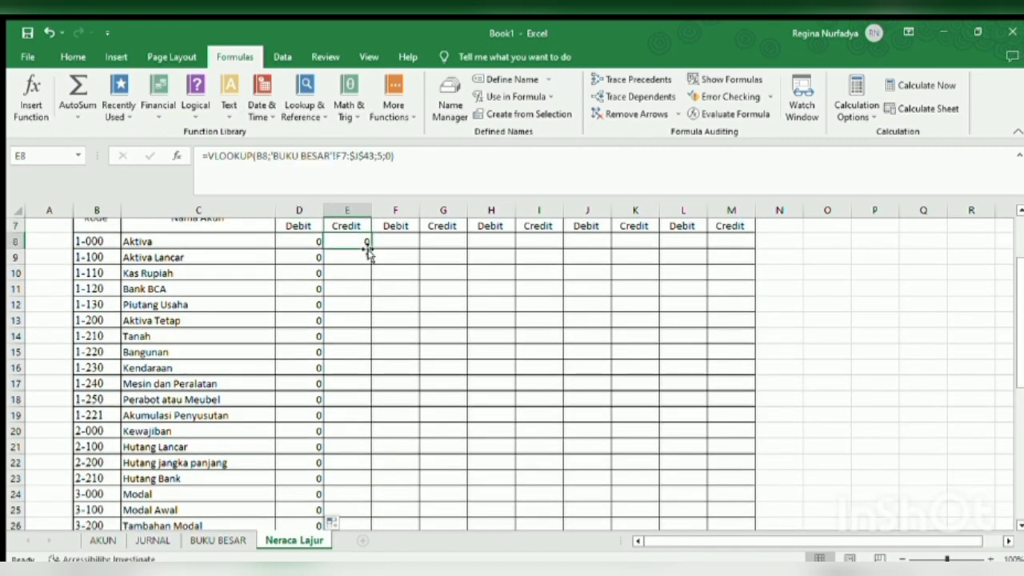
drag(366, 245, 364, 536)
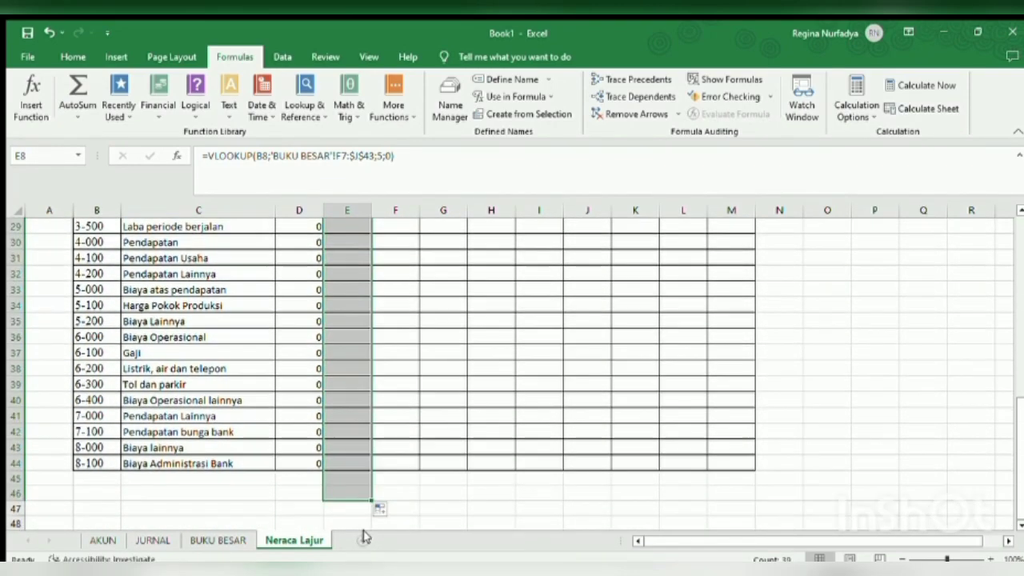
click(354, 480)
key(BackSpace)
key(Return)
key(BackSpace)
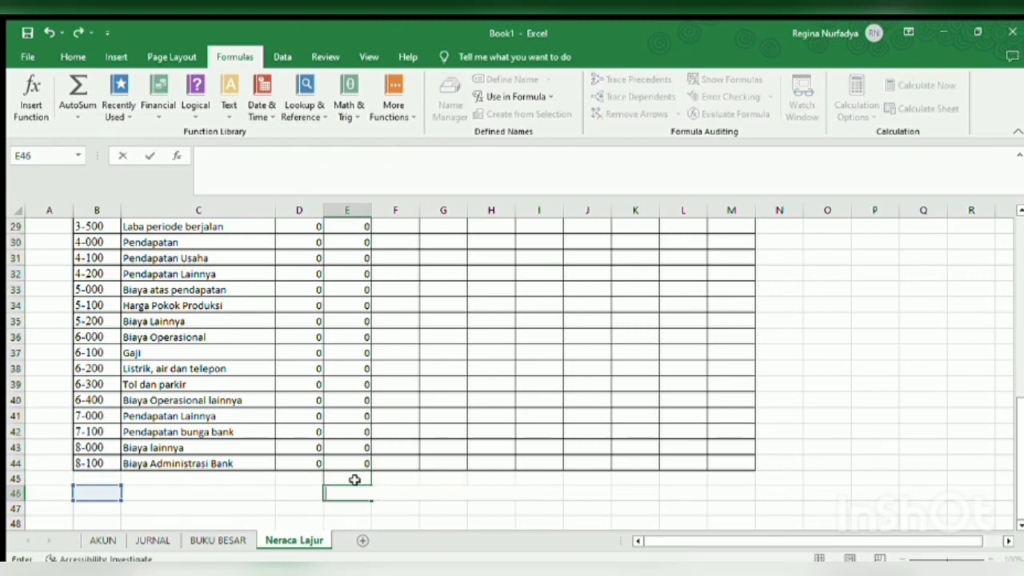
click(400, 447)
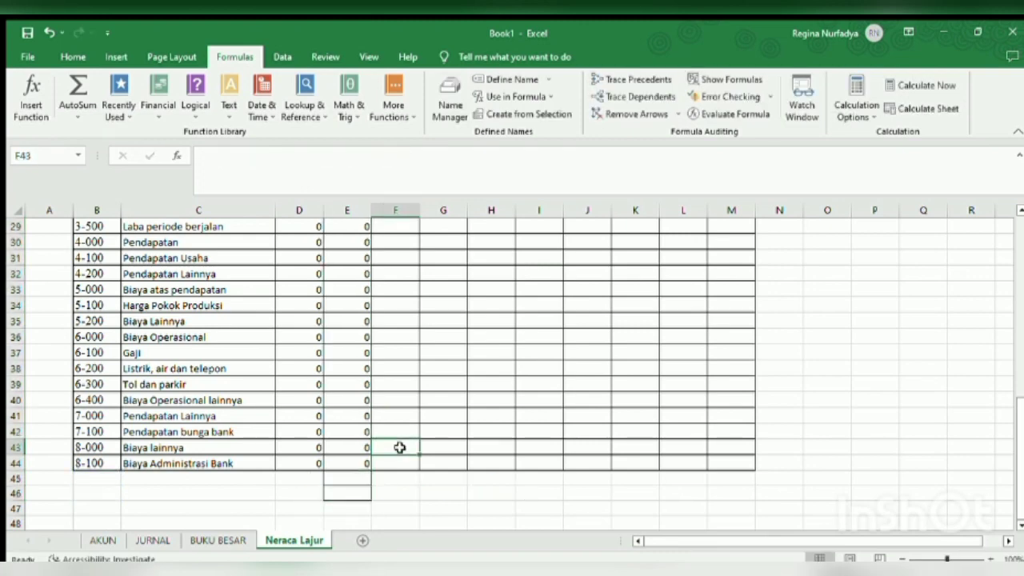
Step: Return to the start of the table and select F8, the first Debit cell under Adjusment
key(Up)
key(Up)
key(Up)
key(Up)
key(Up)
key(Up)
key(Up)
key(Up)
key(Up)
key(Up)
key(Up)
key(Up)
key(Up)
key(Up)
key(Up)
key(Up)
key(Up)
key(Up)
key(Up)
key(Up)
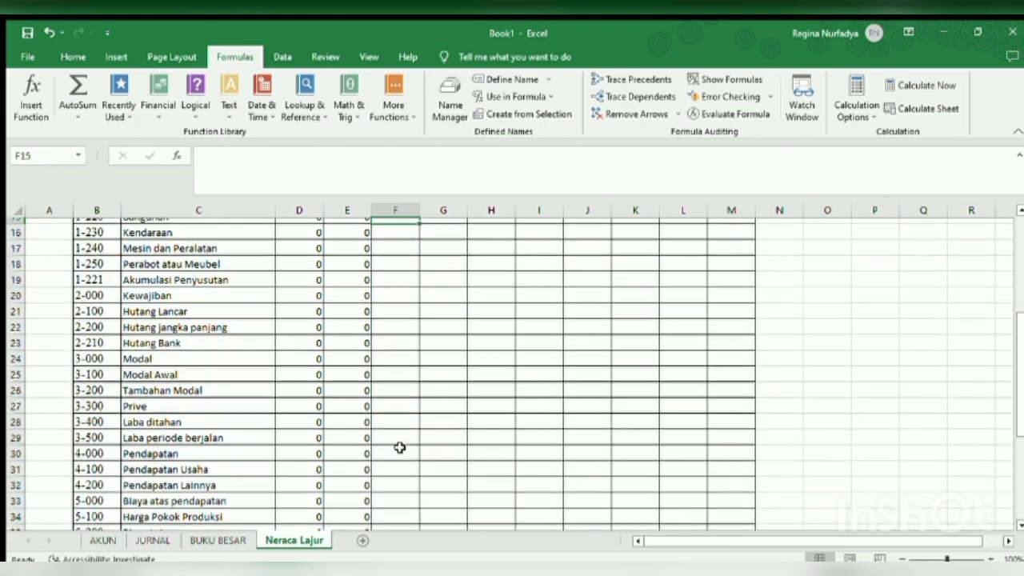
key(Up)
key(Up)
key(Up)
key(Up)
key(Up)
key(Up)
key(Up)
key(Up)
key(Up)
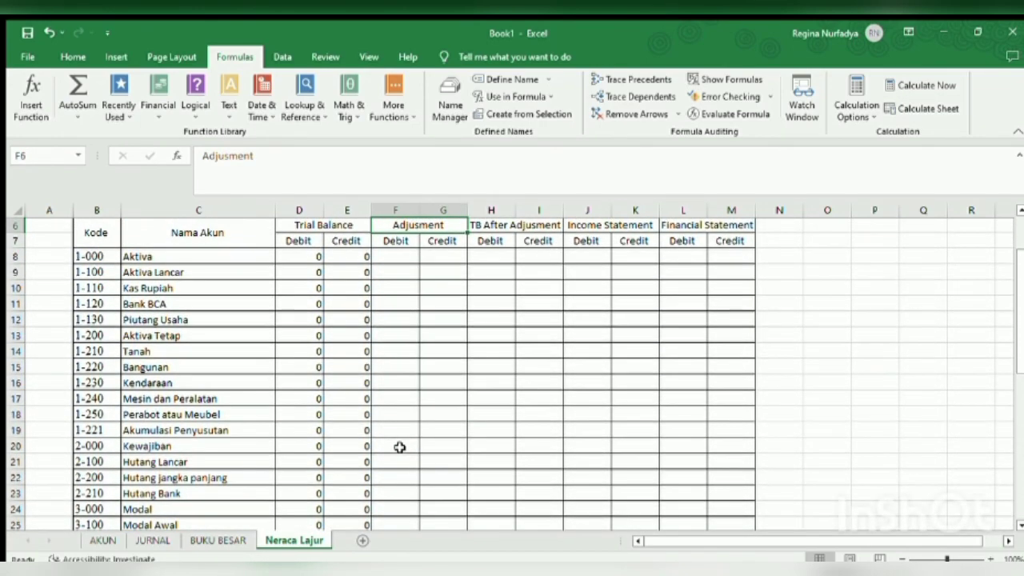
key(Down)
key(Down)
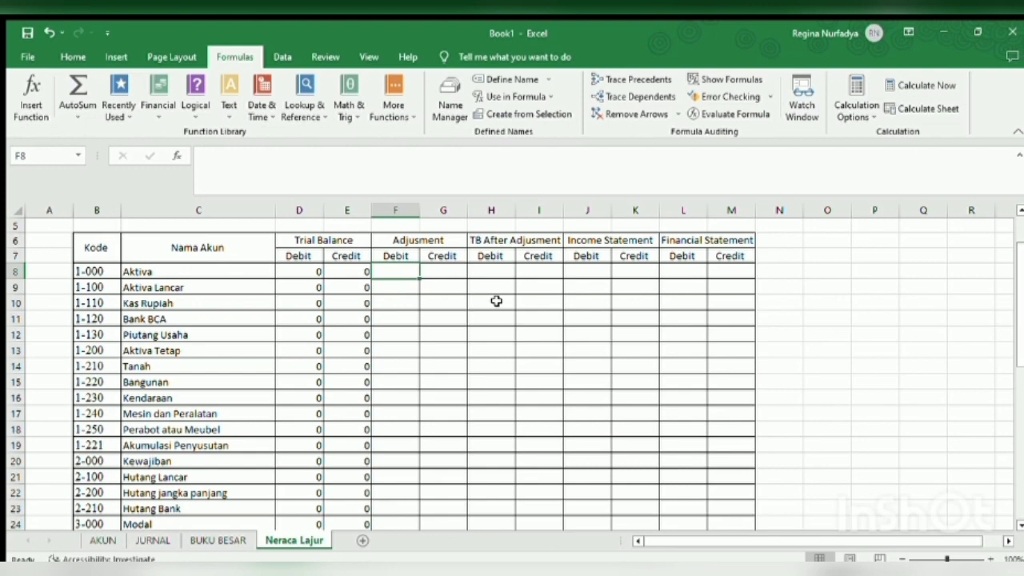
click(324, 461)
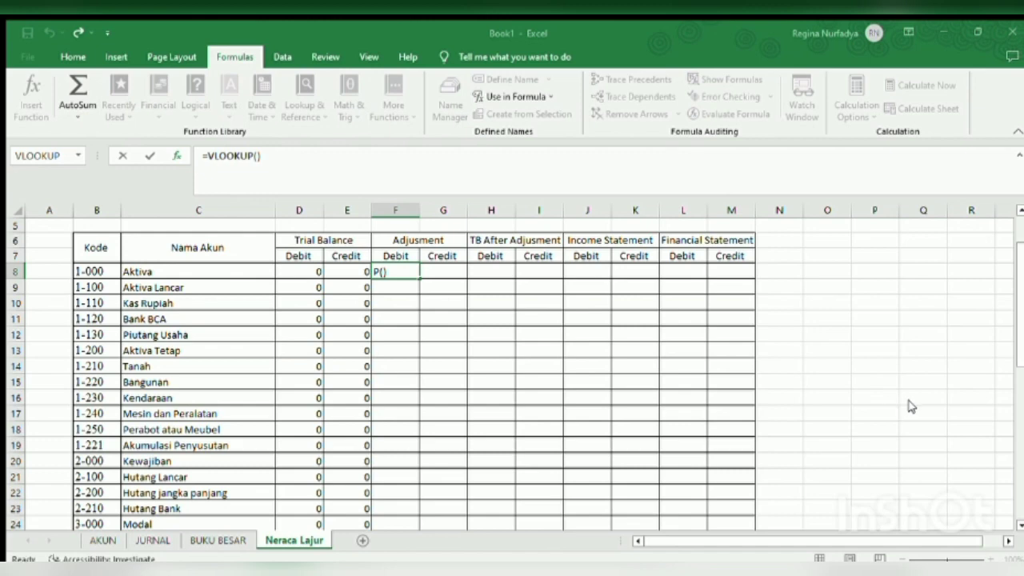
key(Escape)
text(=v)
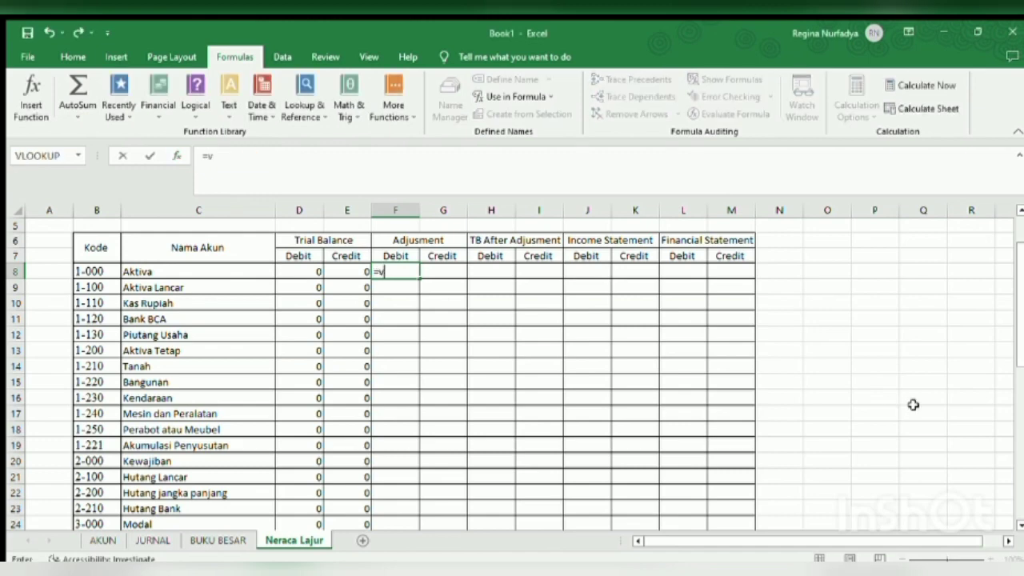
text(lookup()
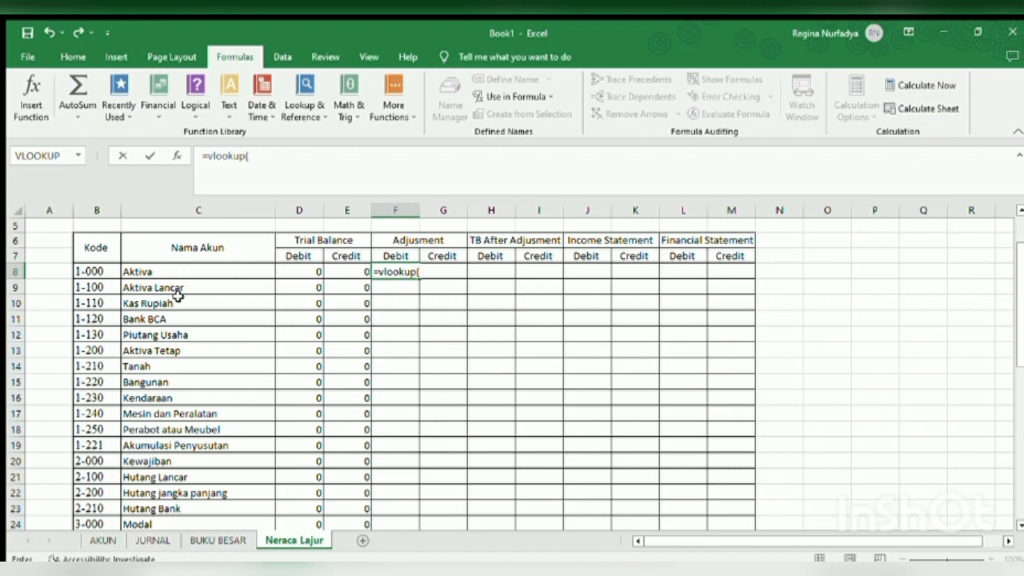
click(116, 272)
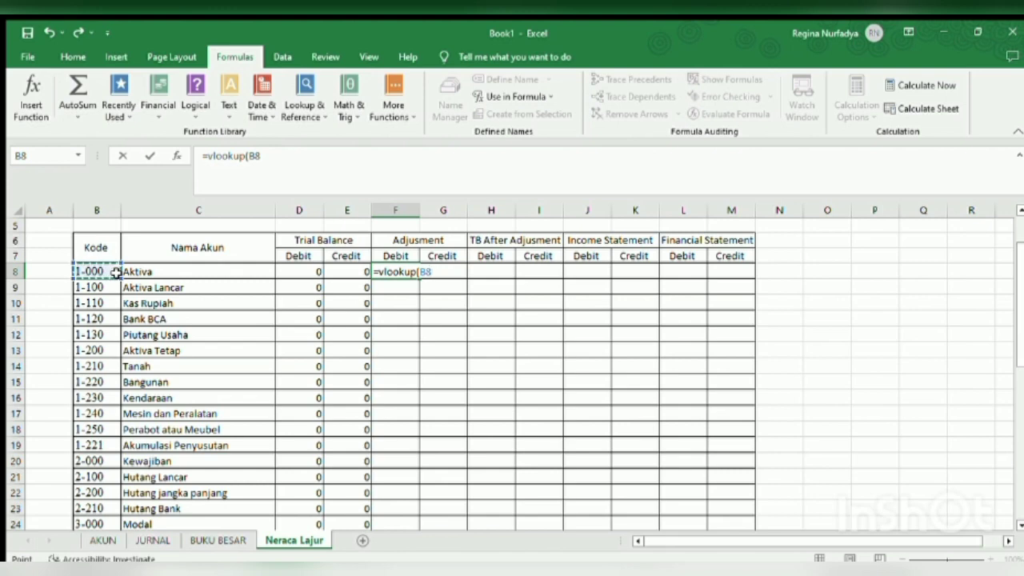
text(;)
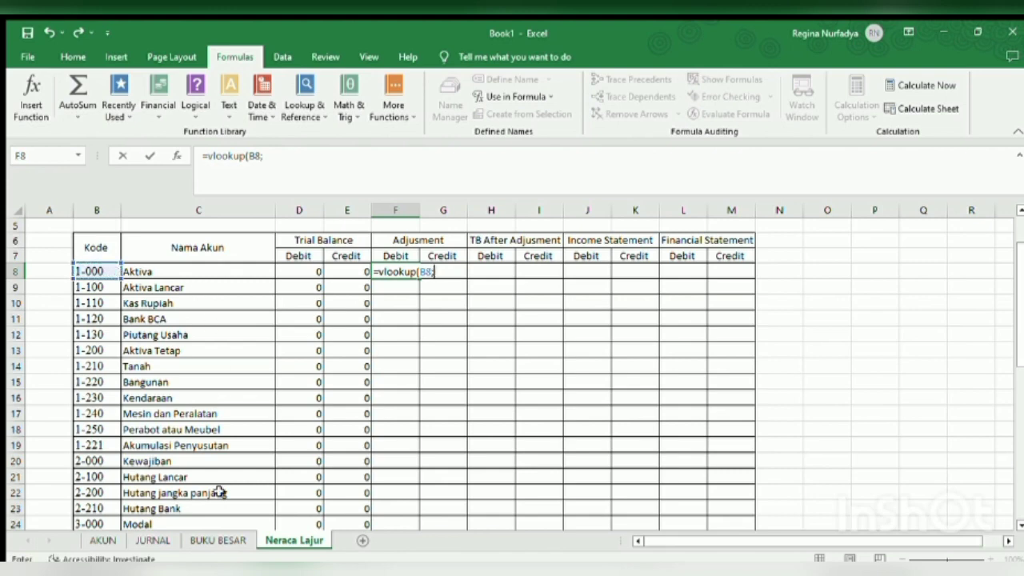
click(153, 541)
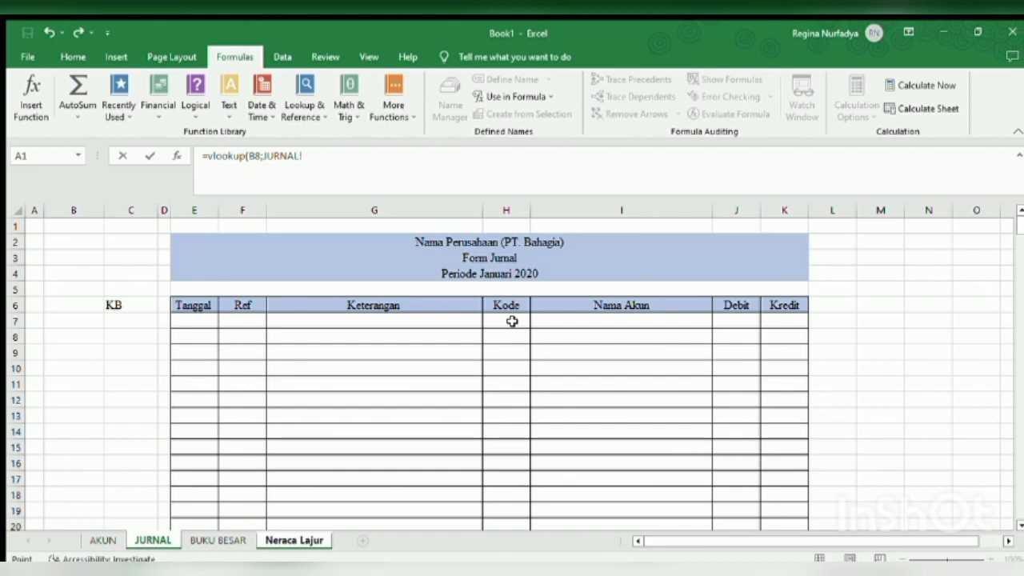
click(287, 541)
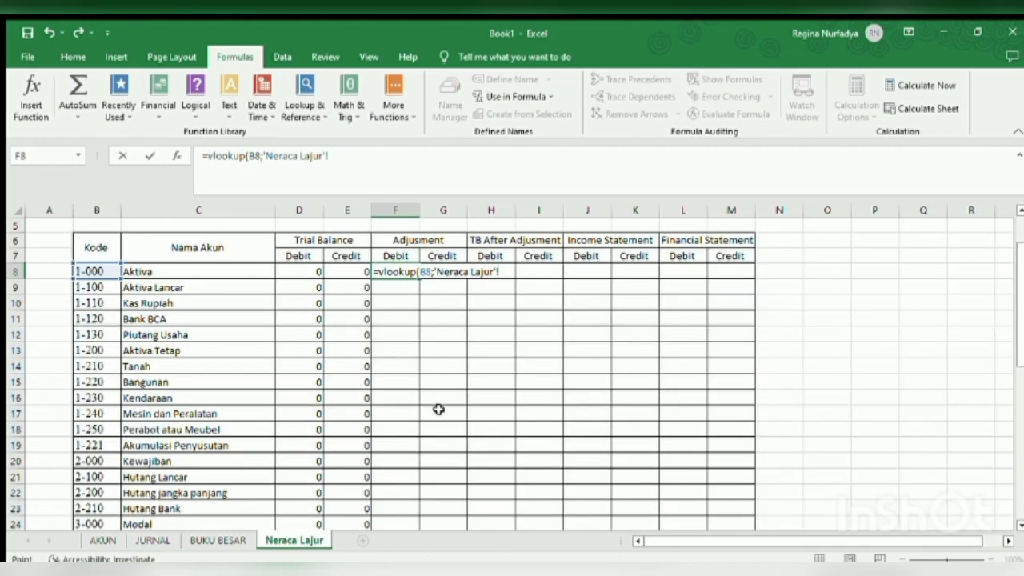
key(BackSpace)
key(BackSpace)
key(BackSpace)
key(BackSpace)
key(BackSpace)
key(BackSpace)
key(BackSpace)
key(BackSpace)
key(BackSpace)
key(BackSpace)
key(BackSpace)
key(BackSpace)
key(BackSpace)
key(BackSpace)
key(BackSpace)
key(BackSpace)
key(BackSpace)
key(BackSpace)
key(BackSpace)
key(BackSpace)
key(BackSpace)
key(BackSpace)
key(BackSpace)
key(BackSpace)
key(BackSpace)
key(BackSpace)
key(BackSpace)
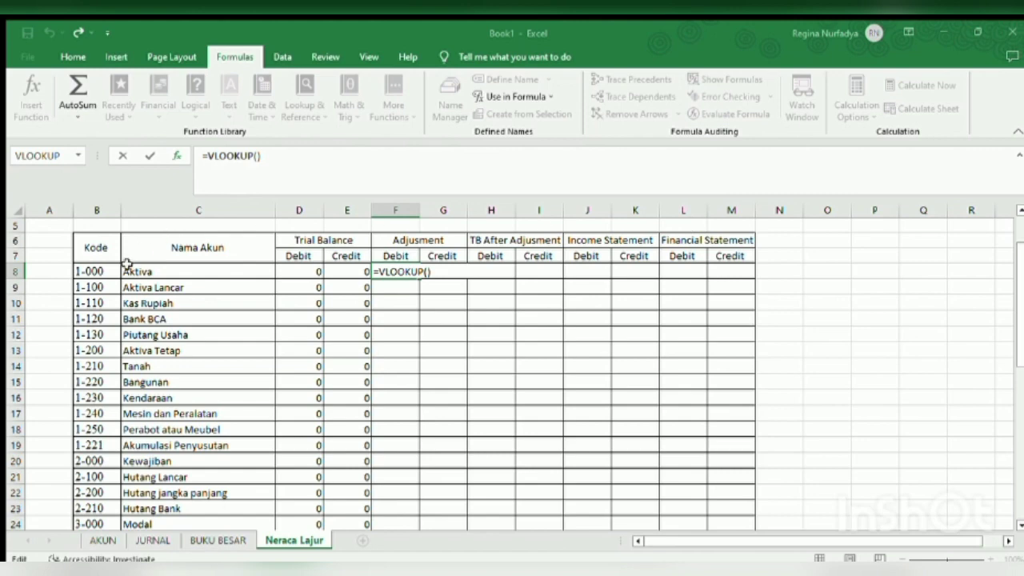
Step: Complete the F8 VLOOKUP with lookup value B8, the JURNAL range $E$7:$K$173, column index 6 and range lookup 0
click(98, 271)
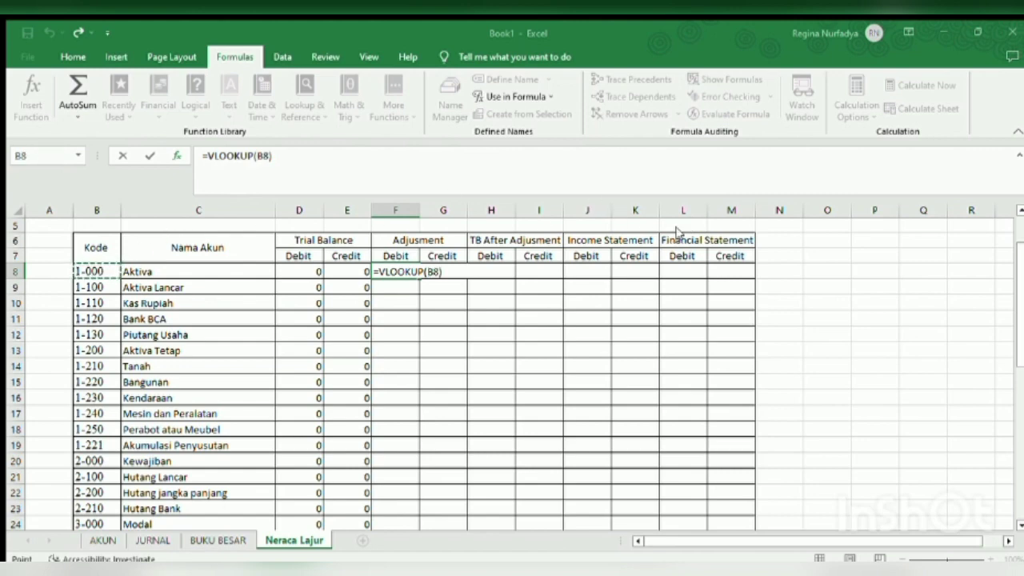
key(F2)
text(;)
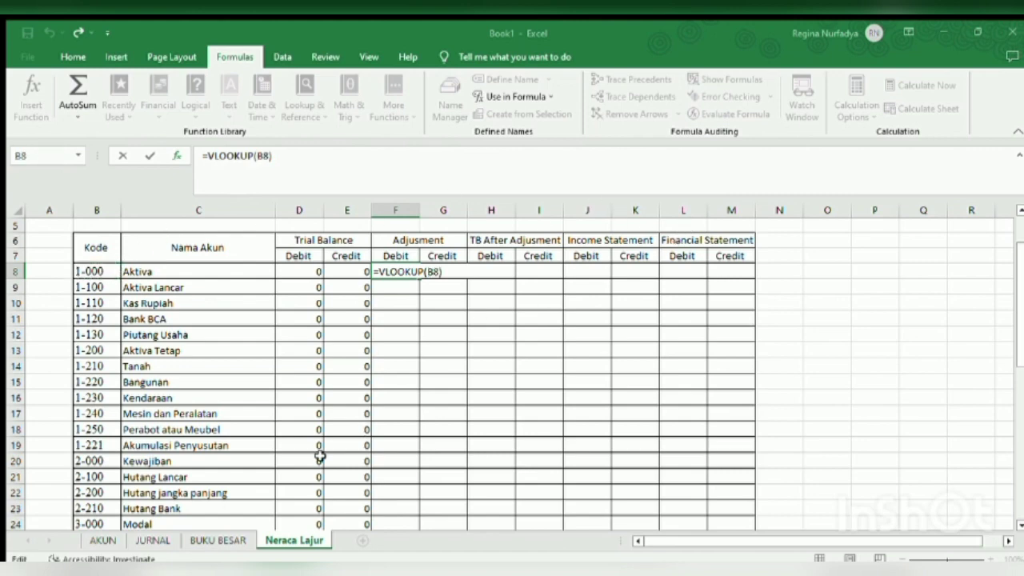
click(154, 540)
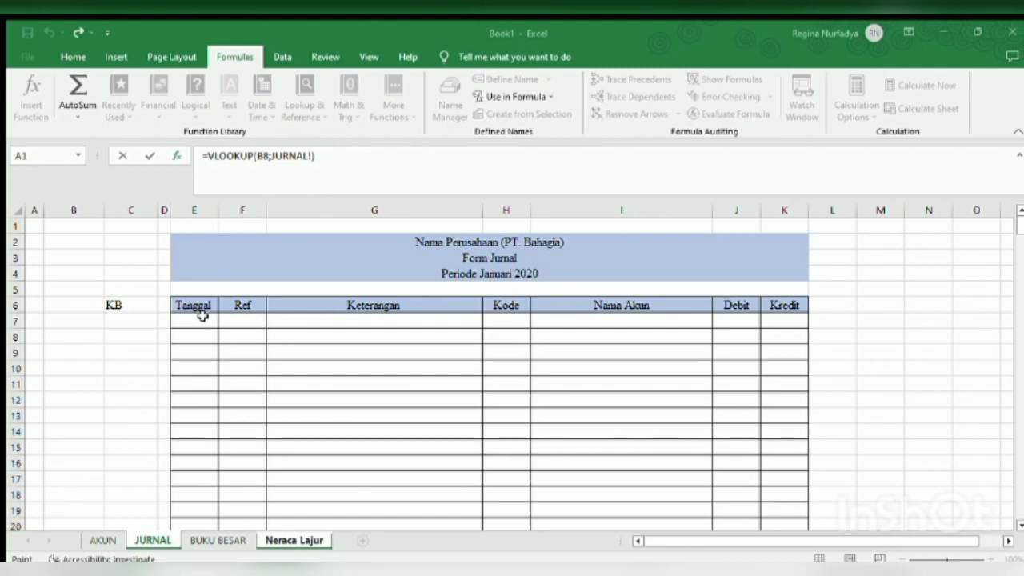
drag(202, 315, 772, 524)
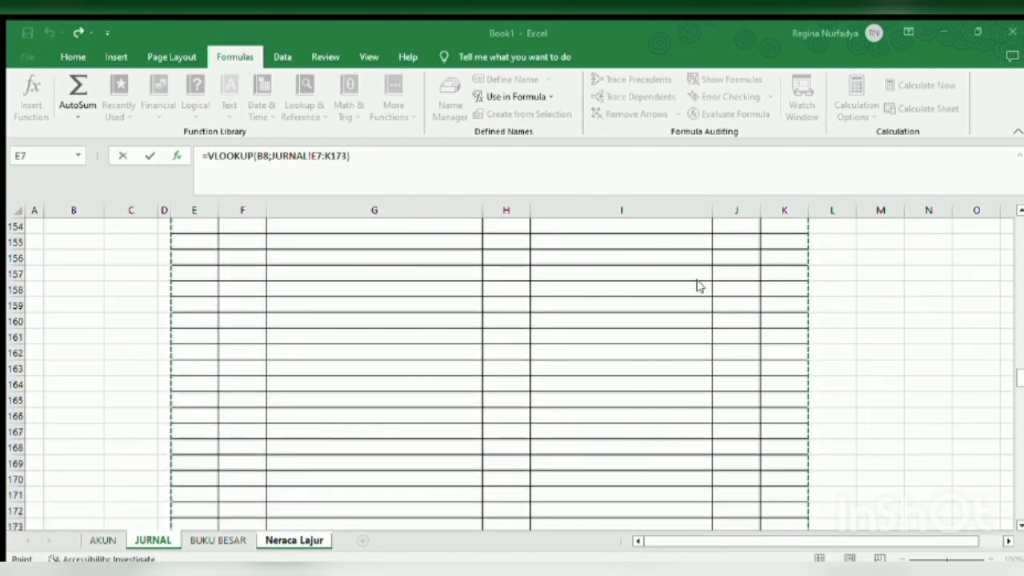
key(F4)
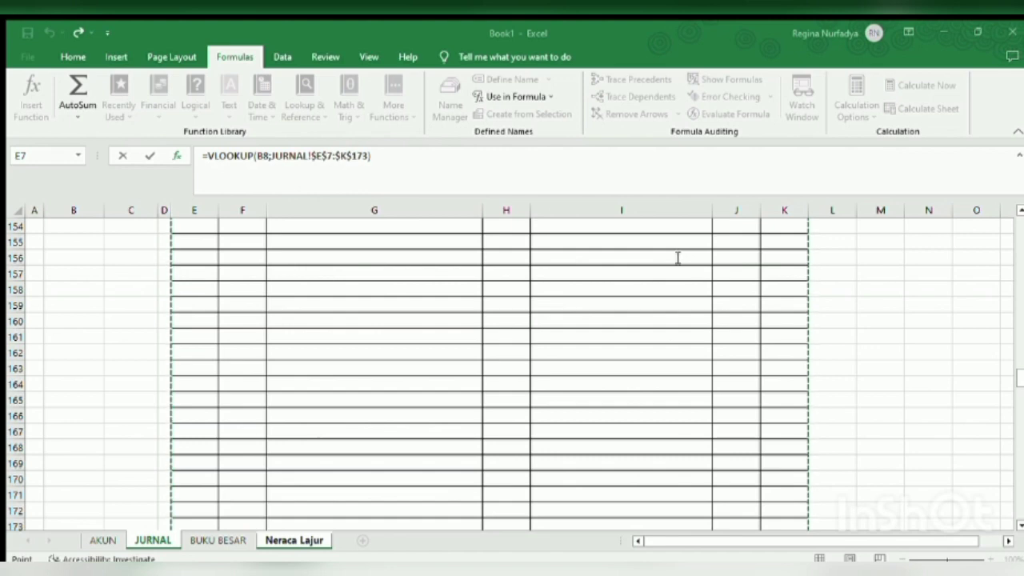
text(;6)
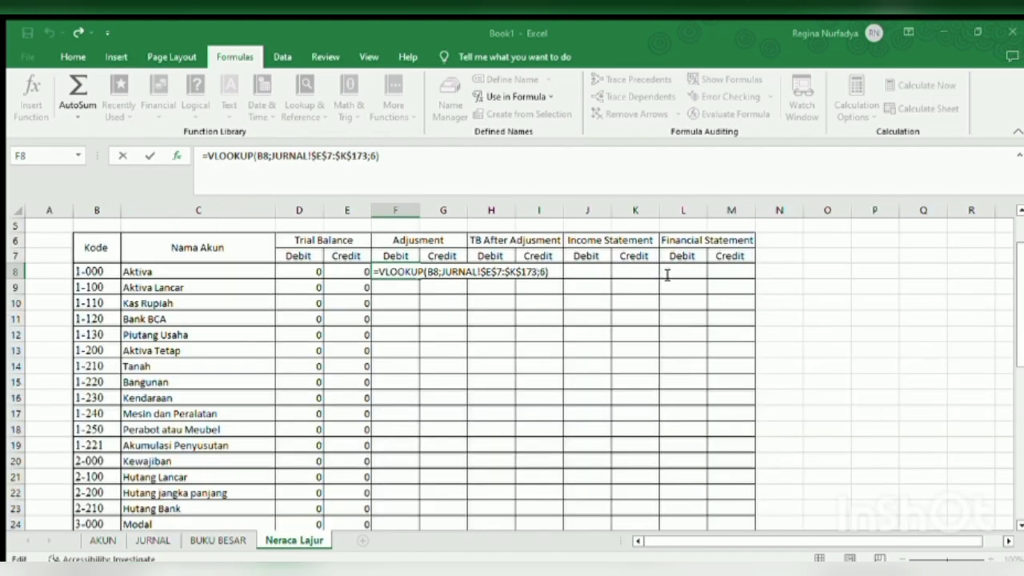
text(;0)
key(ctrl+Return)
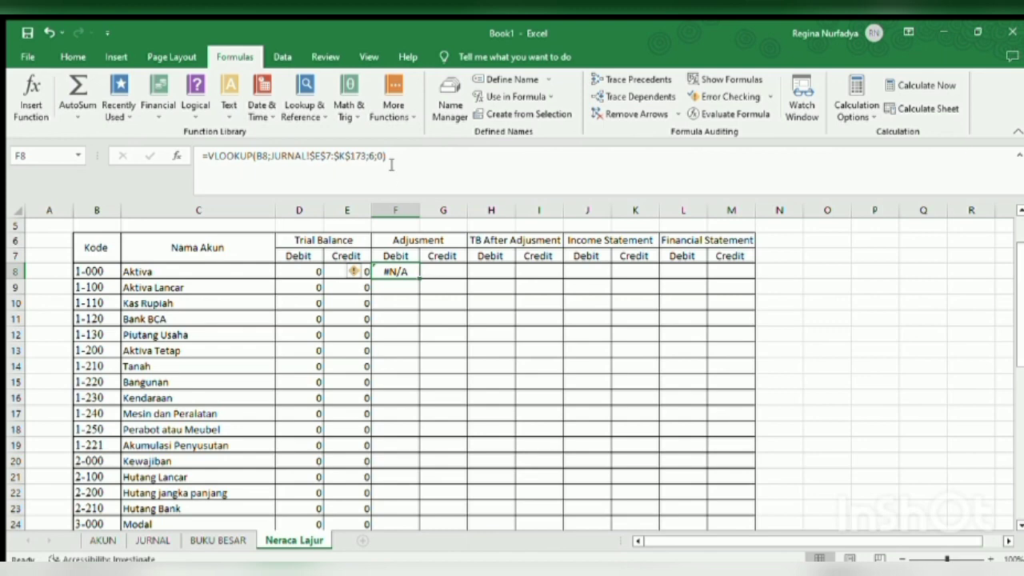
drag(391, 158, 186, 156)
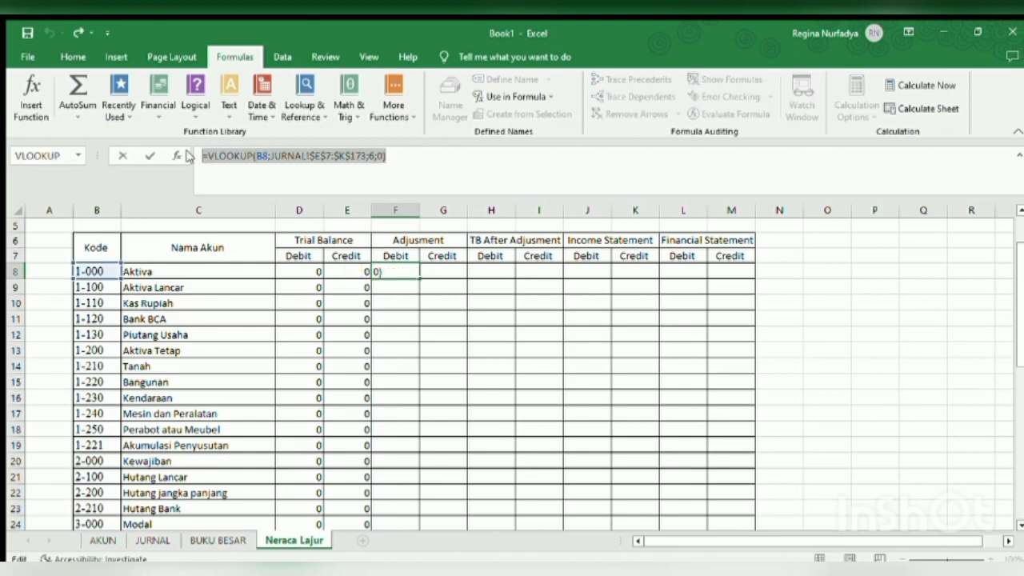
text(=)
click(430, 269)
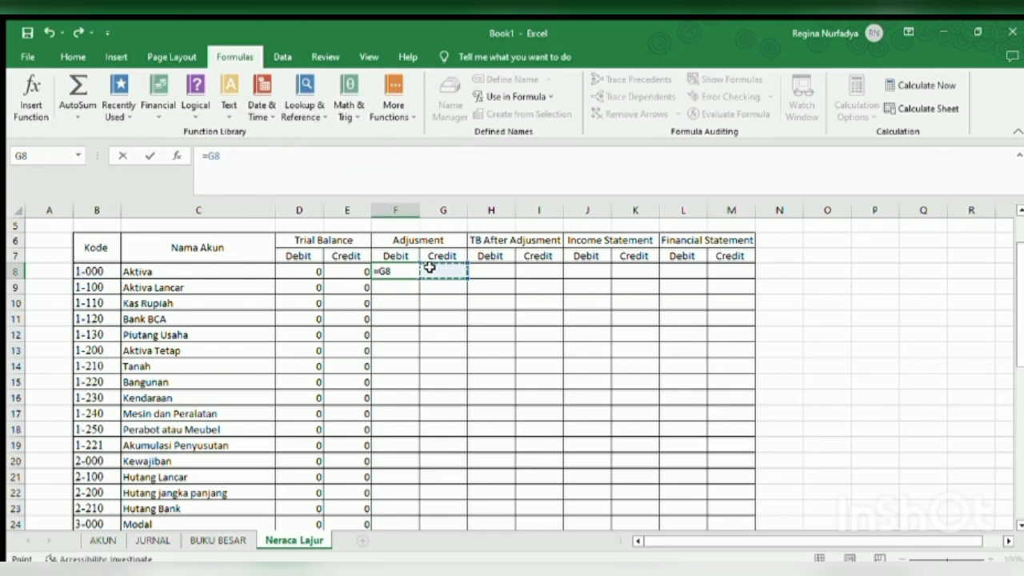
click(48, 32)
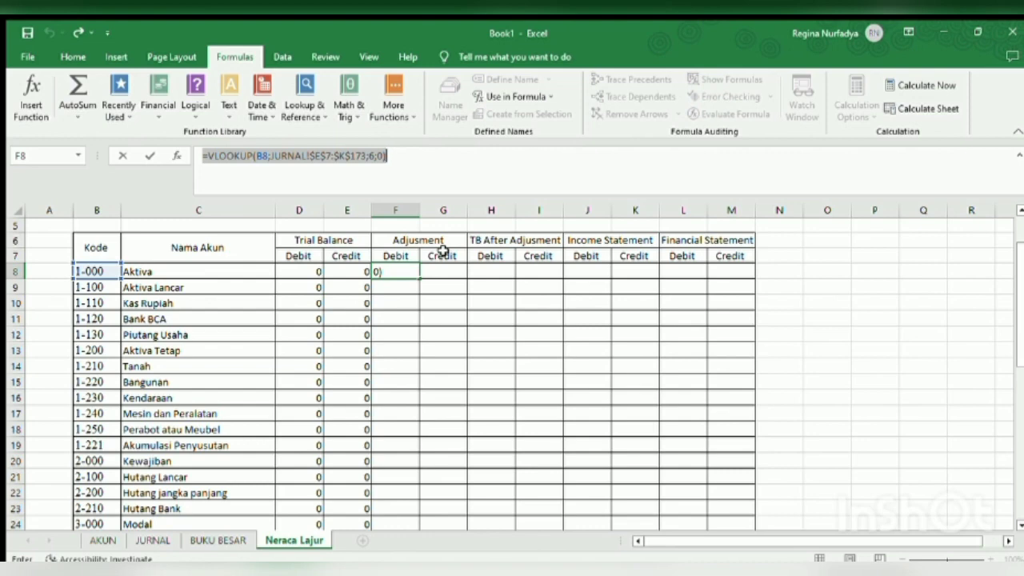
Step: Copy the F8 formula text unchanged into G8, the Adjusment Credit cell, and set its column index to 7
key(Return)
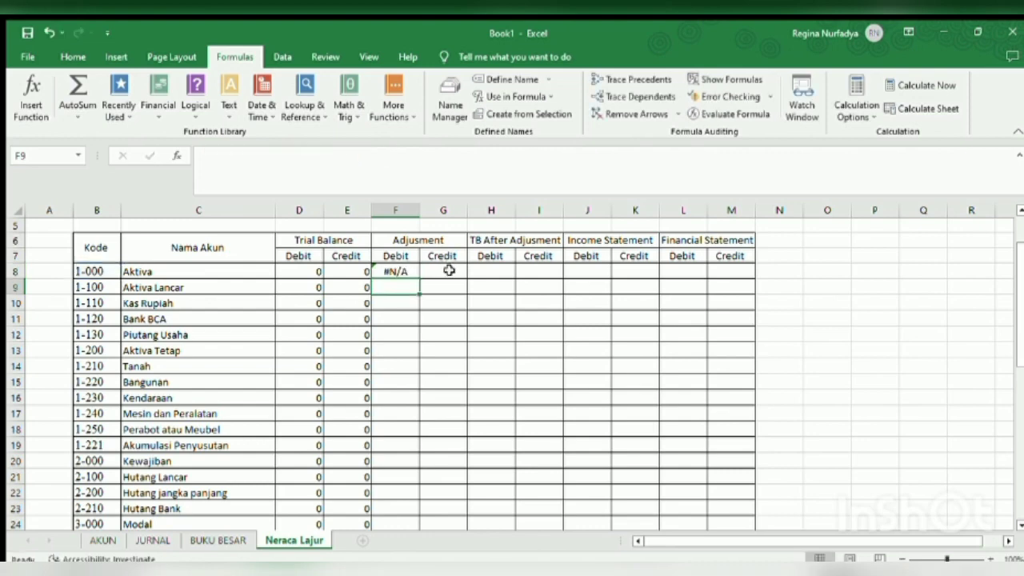
click(446, 271)
key(ctrl+v)
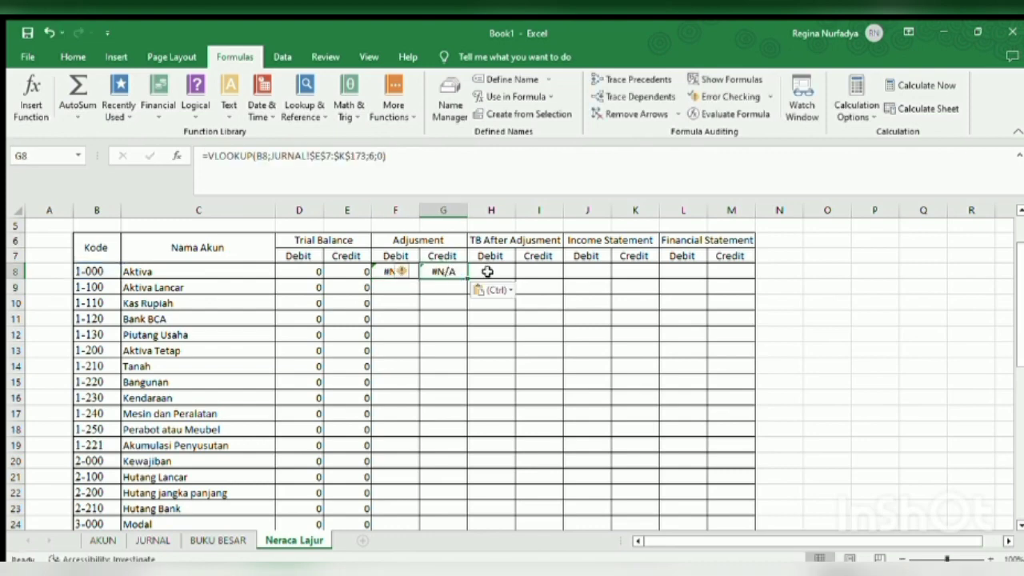
click(373, 157)
key(BackSpace)
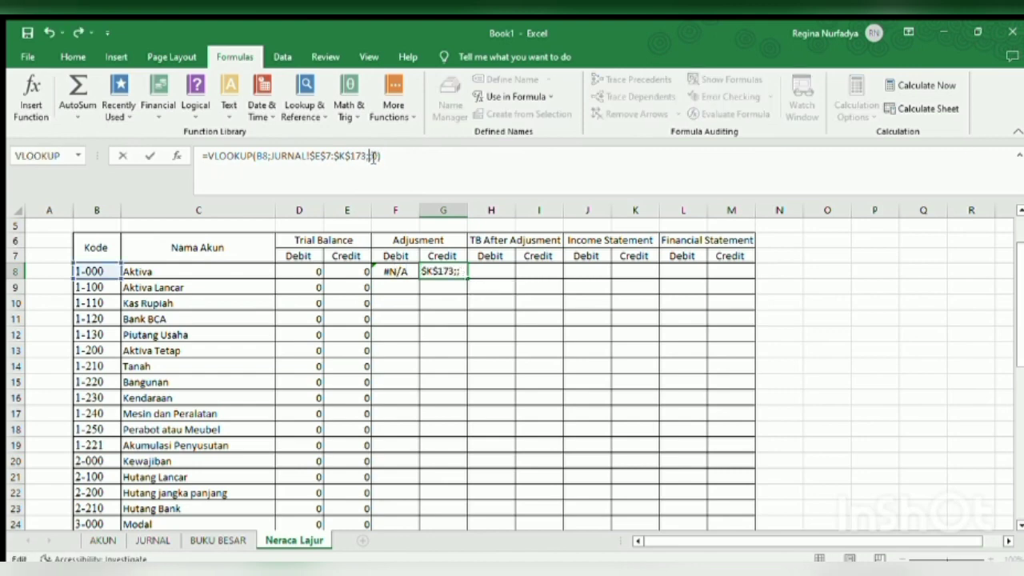
text(7)
key(Return)
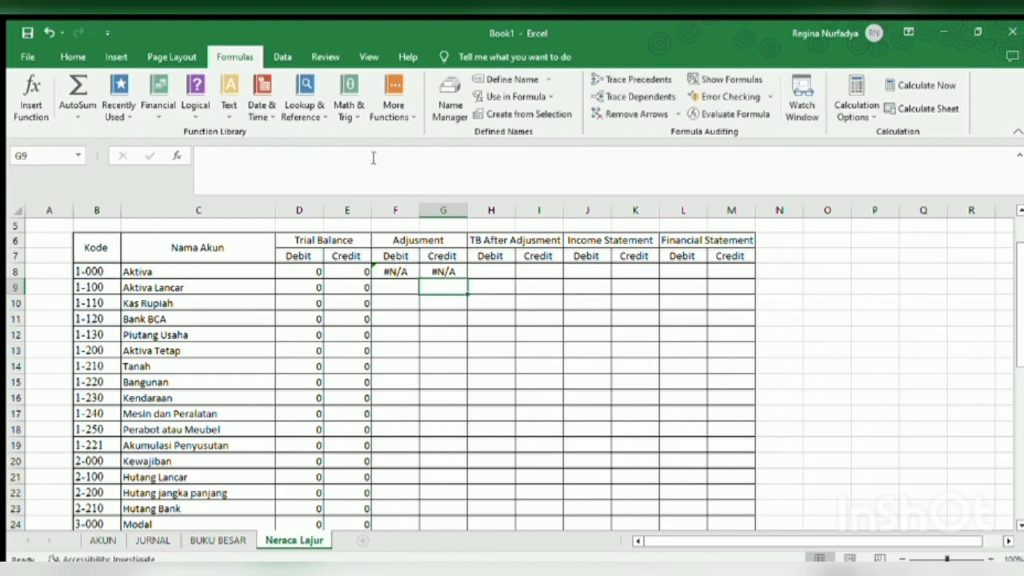
Step: Enter the formula =D8+F8 in H8, the first Debit cell under TB After Adjusment
click(394, 270)
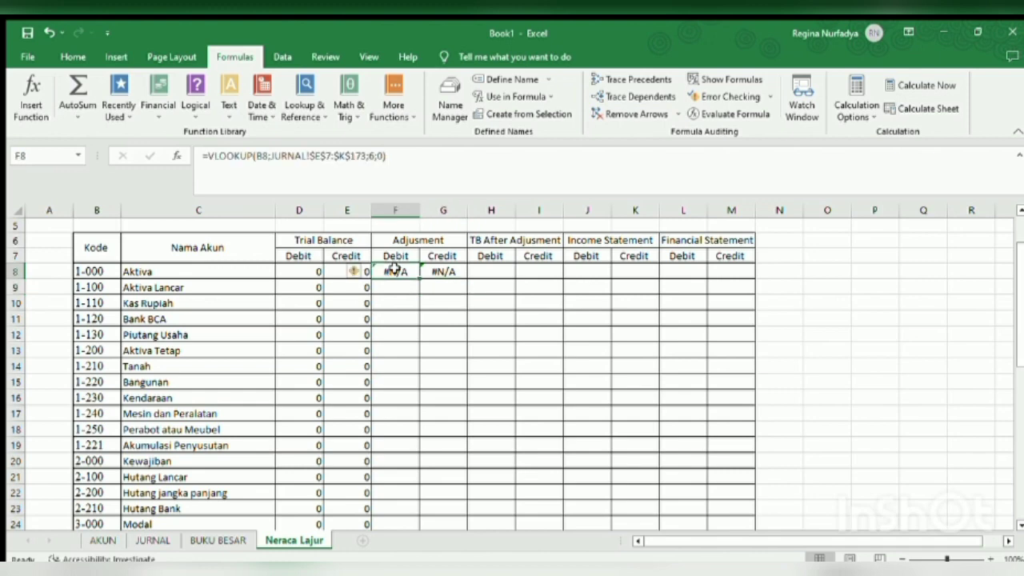
click(470, 272)
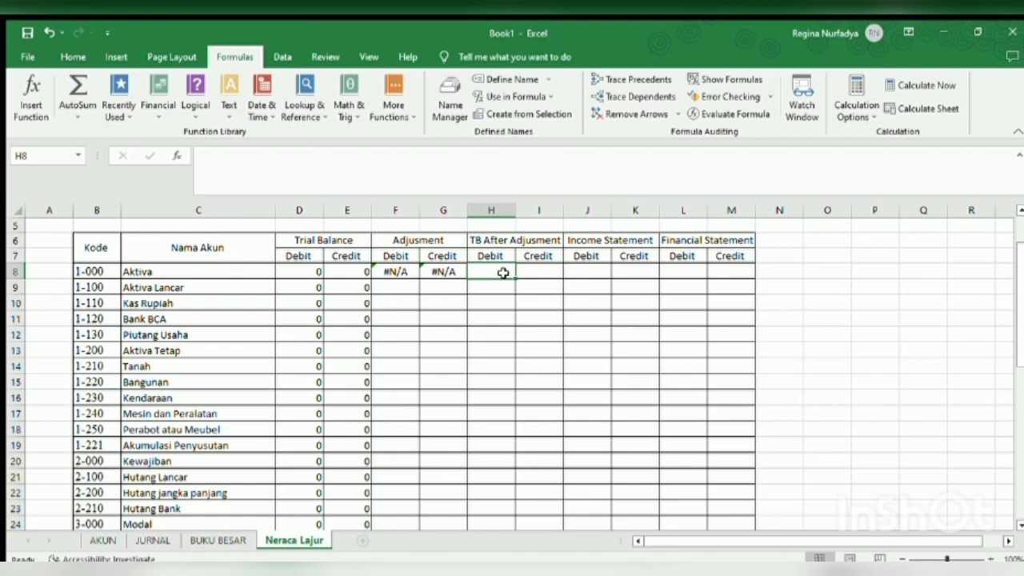
text(=)
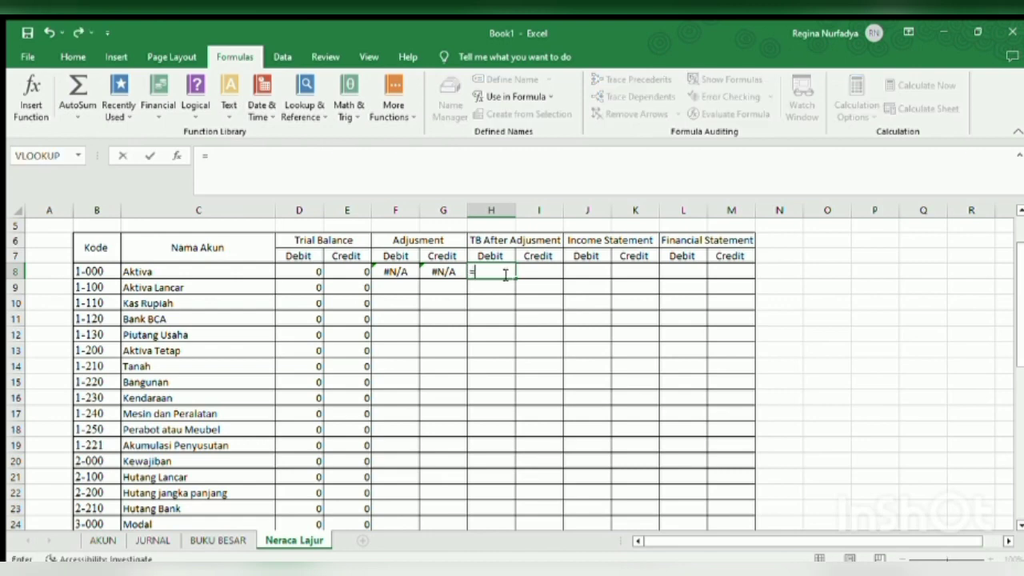
click(298, 271)
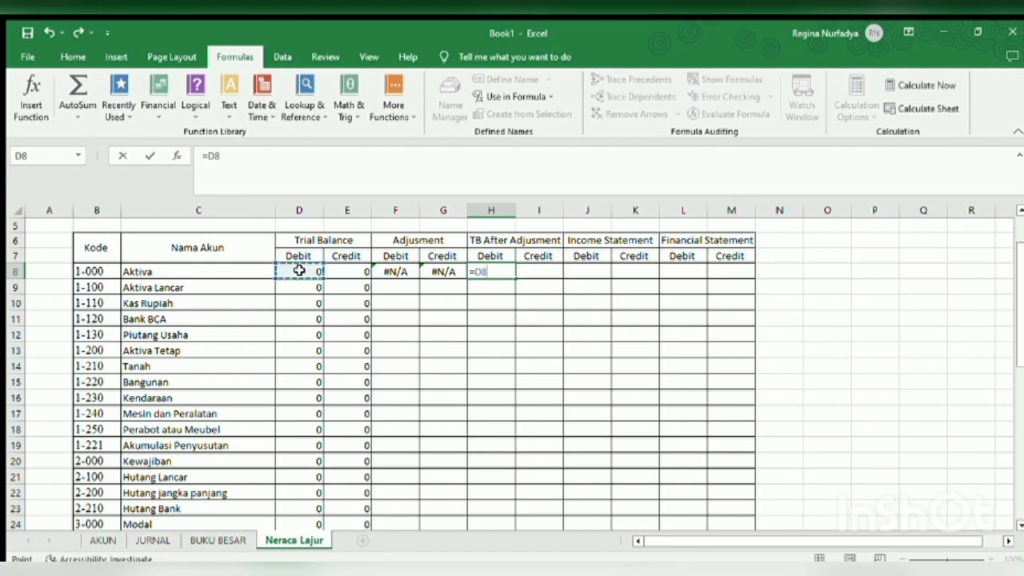
text(+)
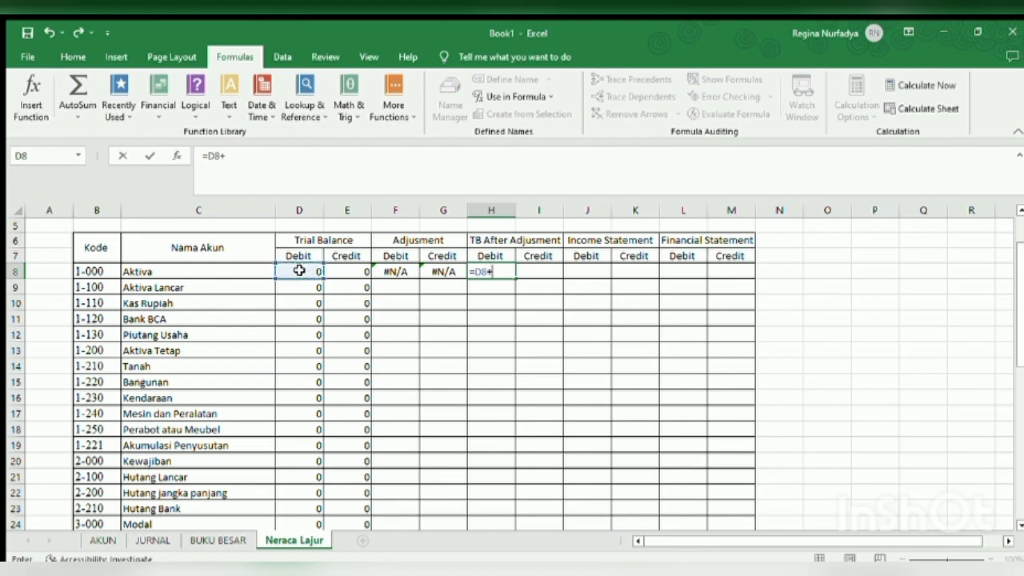
click(395, 272)
key(Return)
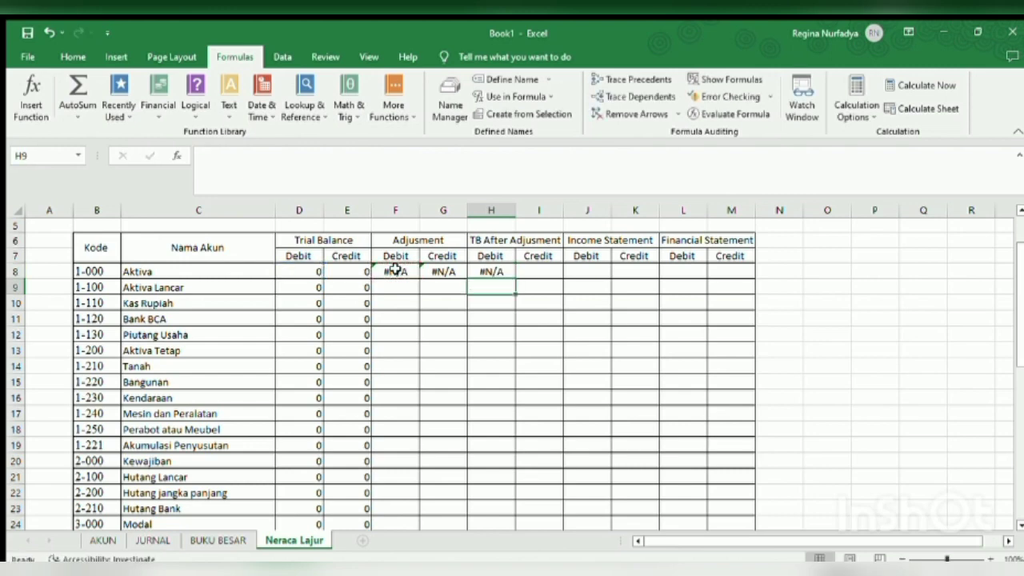
Step: Enter the formula =E8+G8 in I8, the first Credit cell under TB After Adjusment
click(534, 271)
text(=)
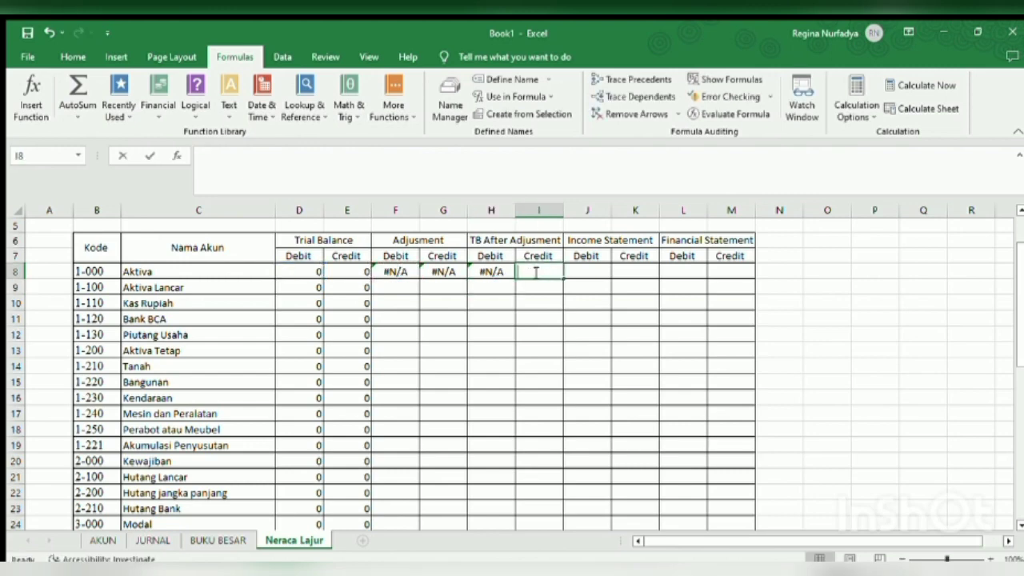
click(356, 271)
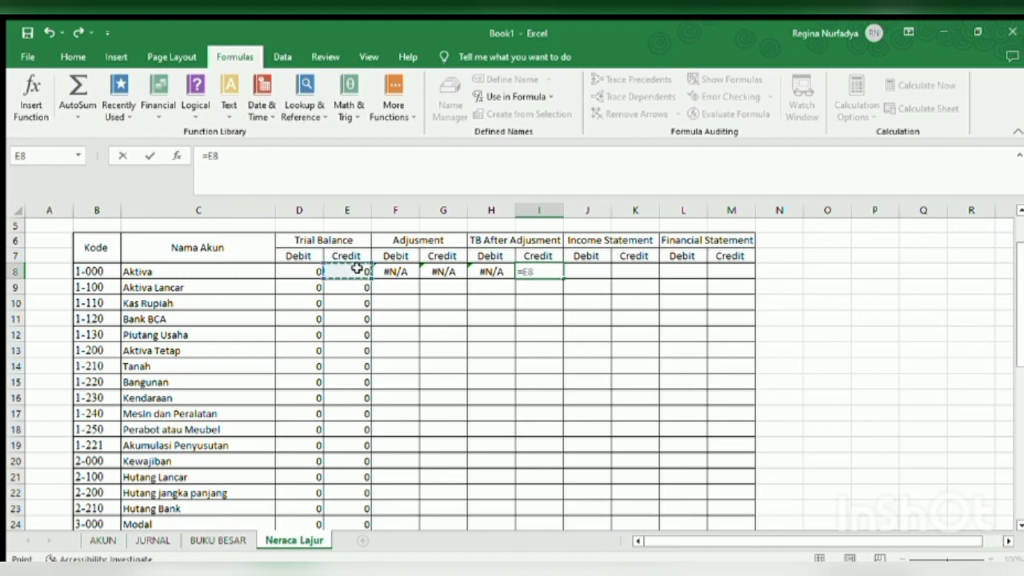
text(+)
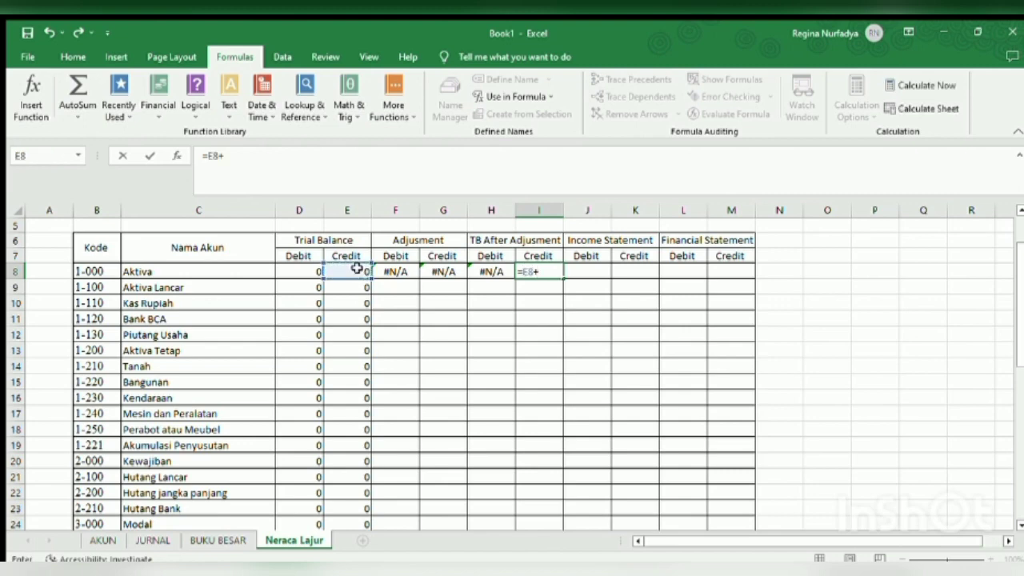
click(444, 270)
key(Return)
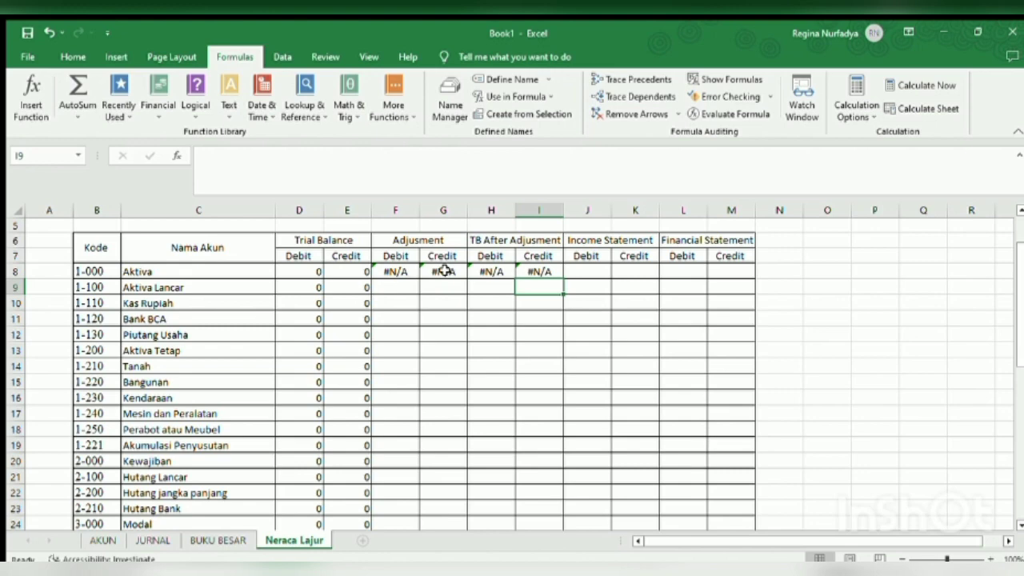
Step: Enter the formula =D9-G9 in H9, the TB After Adjusment Debit cell for Aktiva Lancar
click(488, 285)
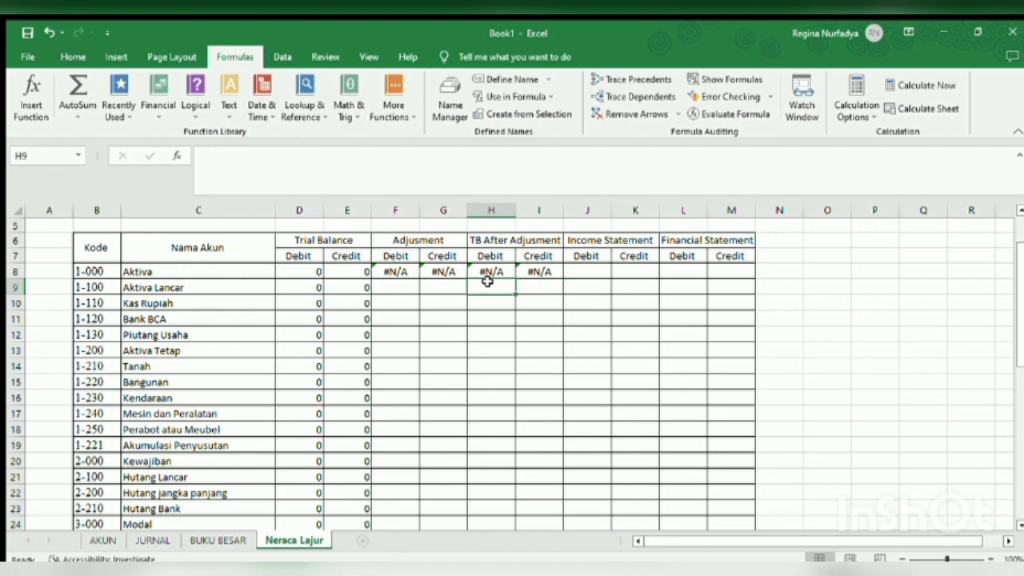
text(=)
click(301, 287)
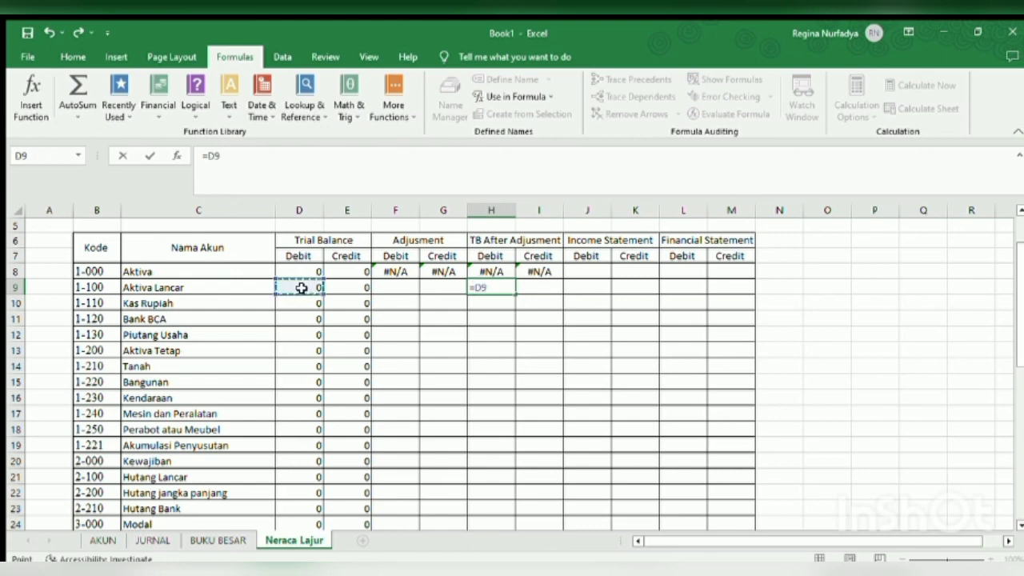
text(-)
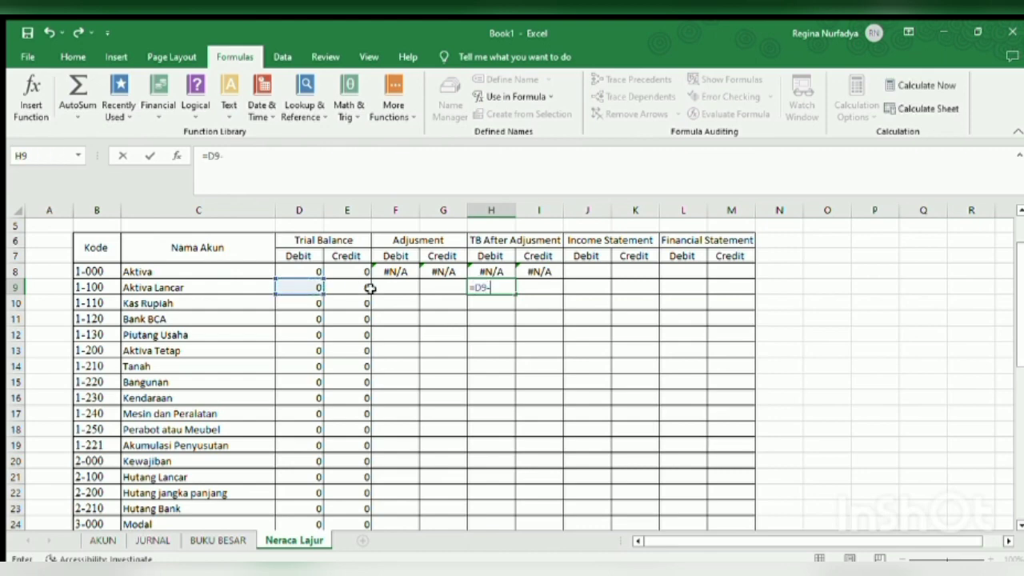
click(395, 291)
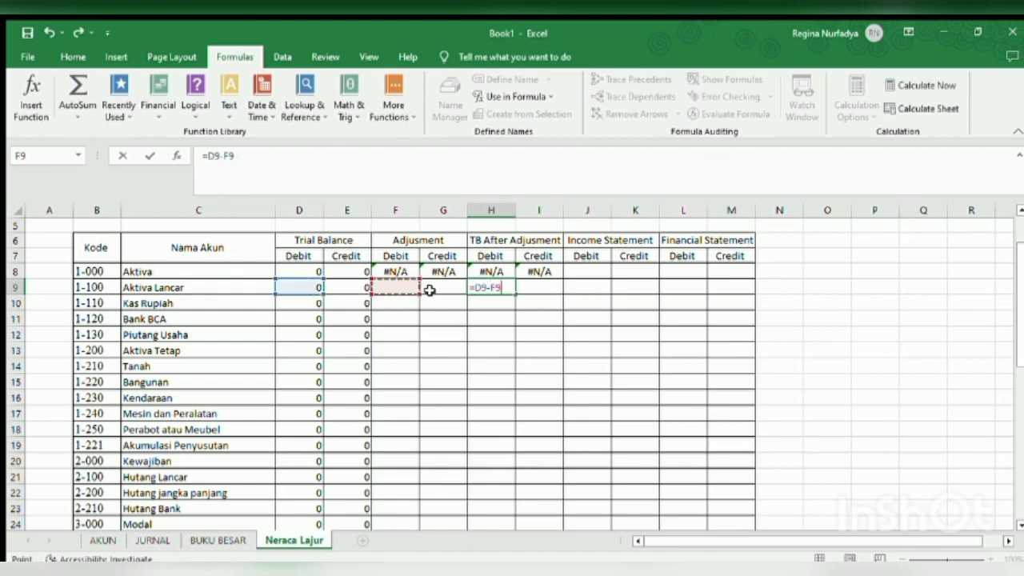
click(432, 291)
key(Return)
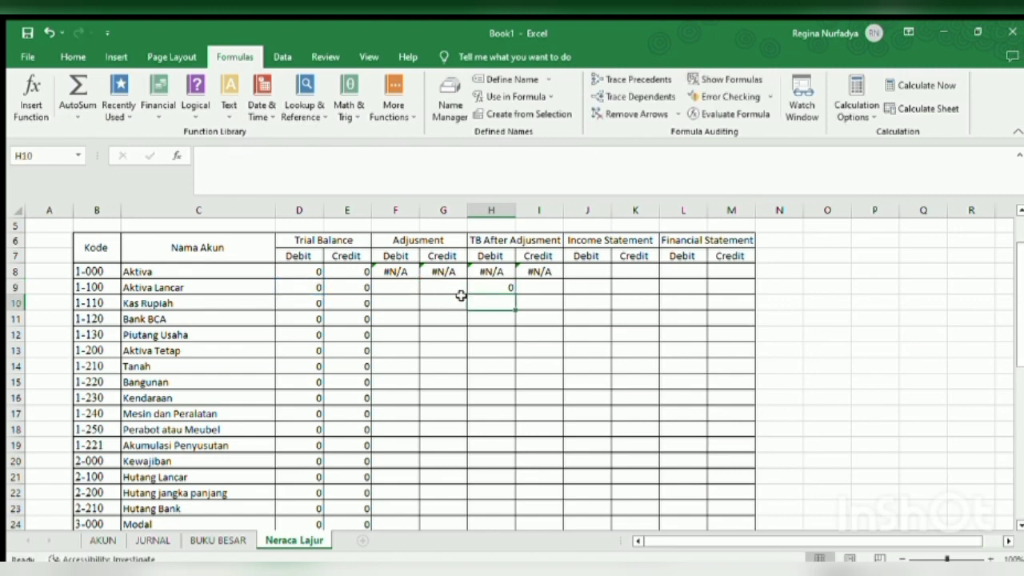
Step: Enter the formula =E9-F9 in I9, the TB After Adjusment Credit cell for Aktiva Lancar
text(=)
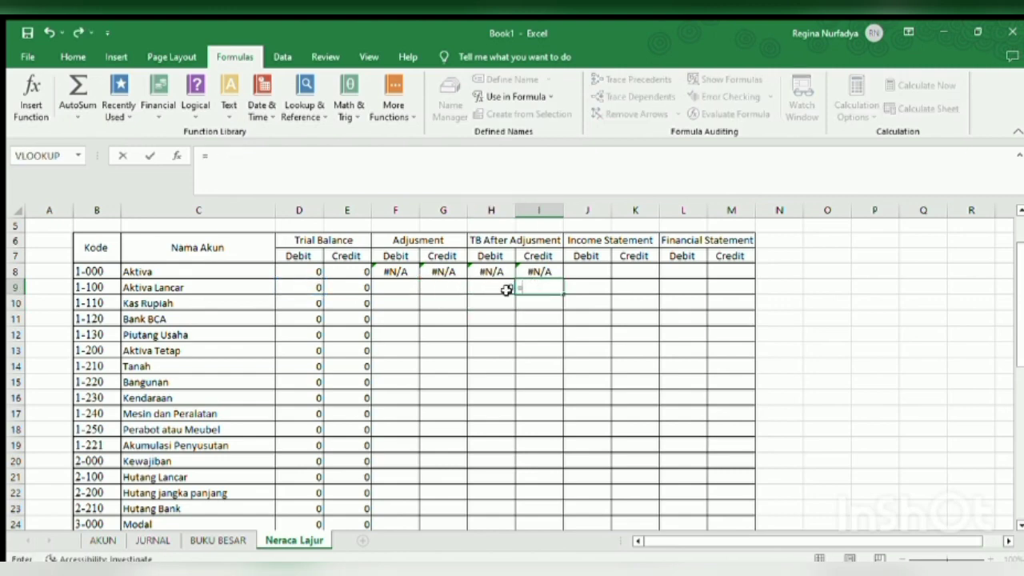
click(363, 288)
text(-)
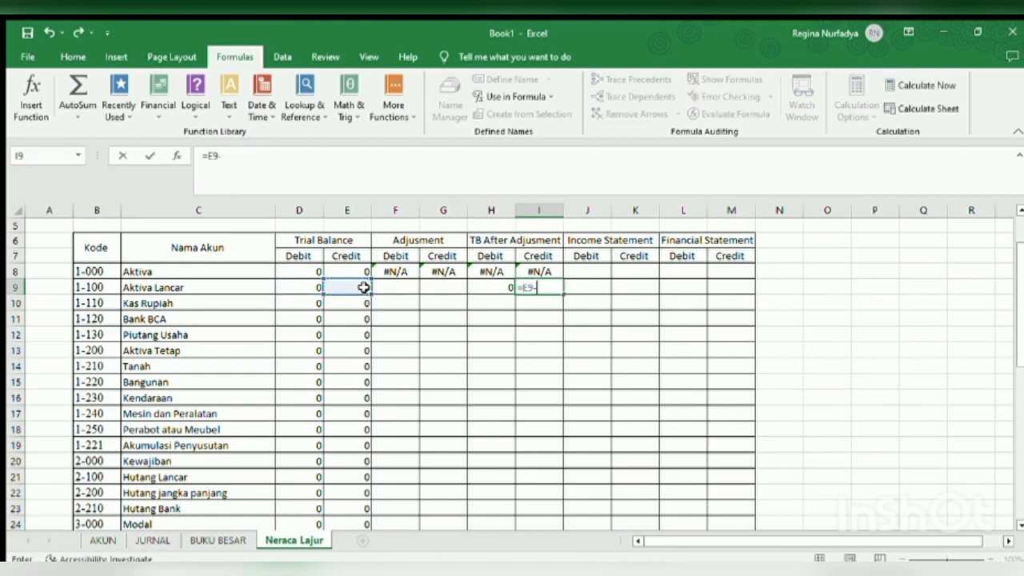
click(387, 288)
key(Return)
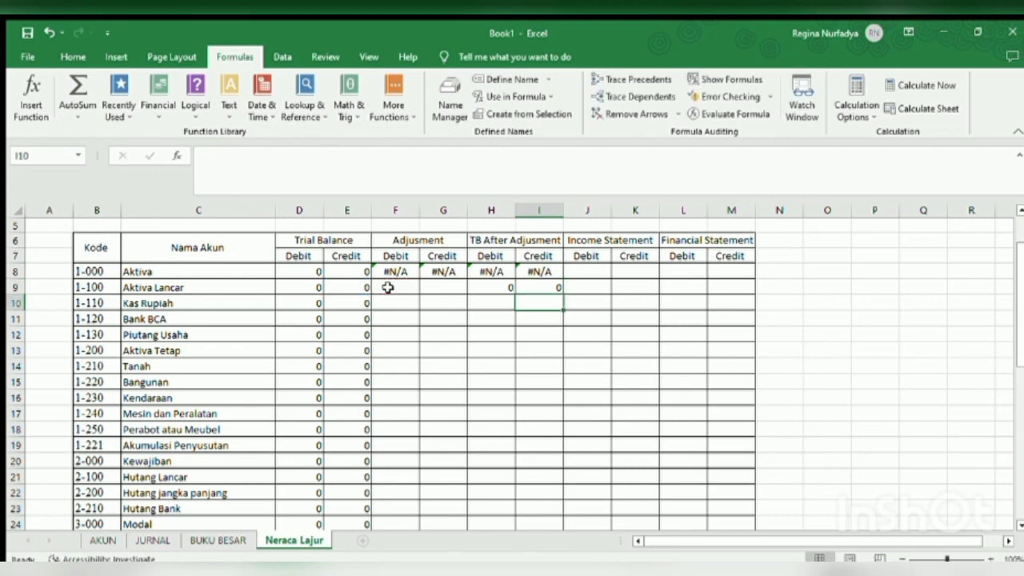
Step: Go down the account rows along the Income Statement Debit column to locate the Pendapatan accounts
click(559, 395)
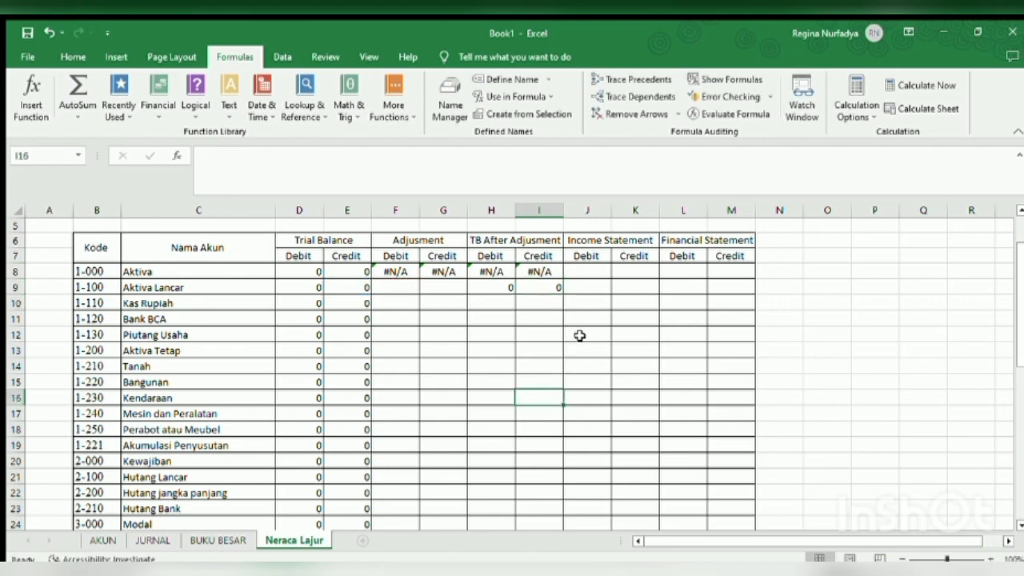
click(593, 285)
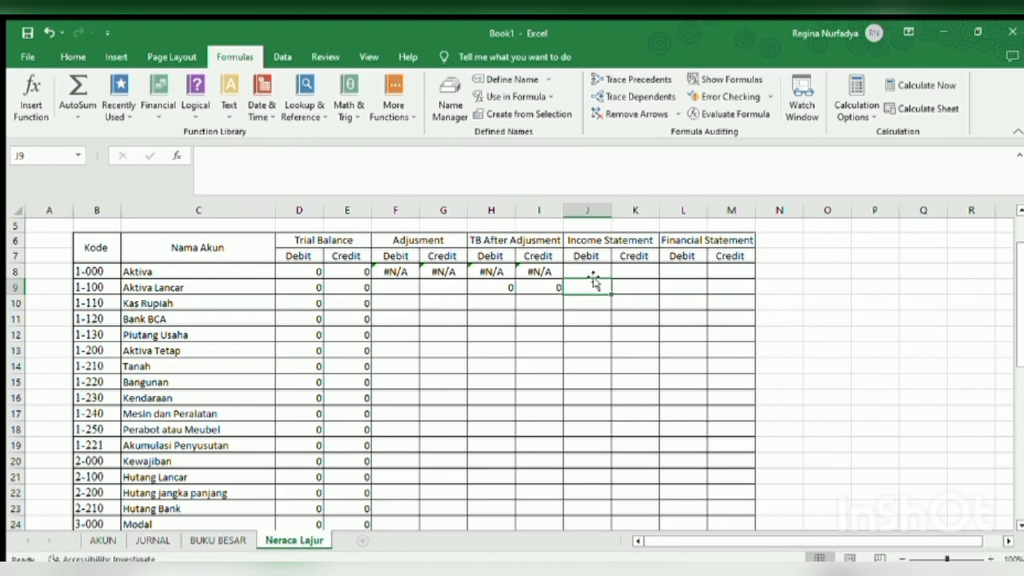
click(586, 270)
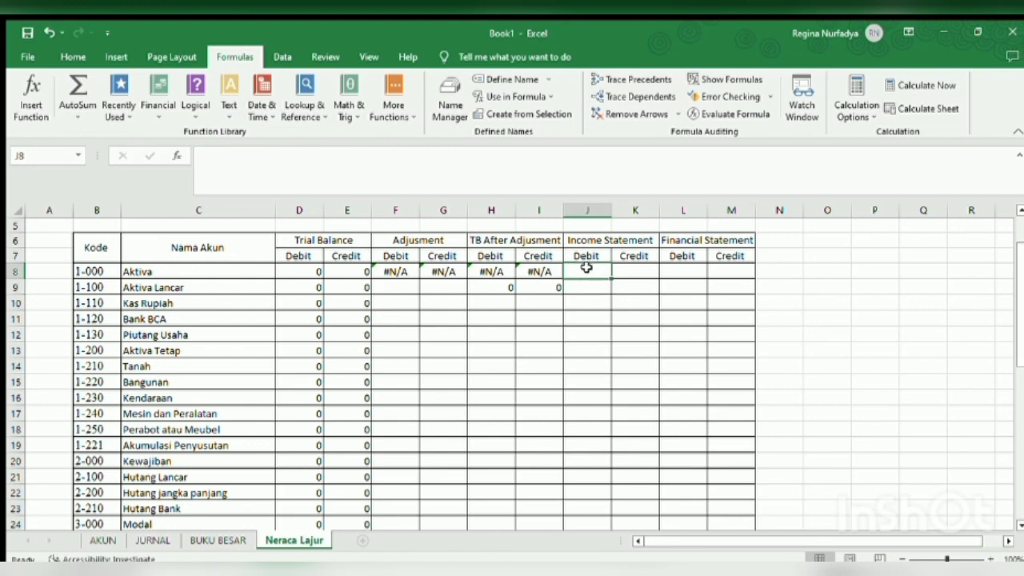
key(Down)
key(Down)
key(Down)
key(Down)
key(Down)
key(Down)
key(Down)
key(Down)
key(Down)
key(Down)
key(Down)
key(Down)
key(Down)
key(Down)
key(Down)
key(Down)
key(Down)
key(Down)
key(Down)
key(Down)
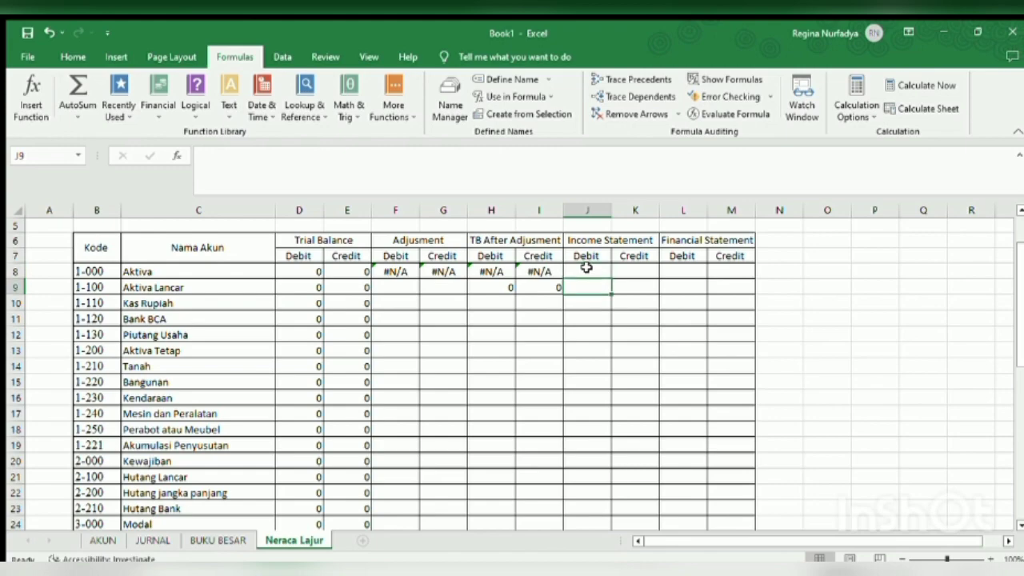
key(Up)
key(Up)
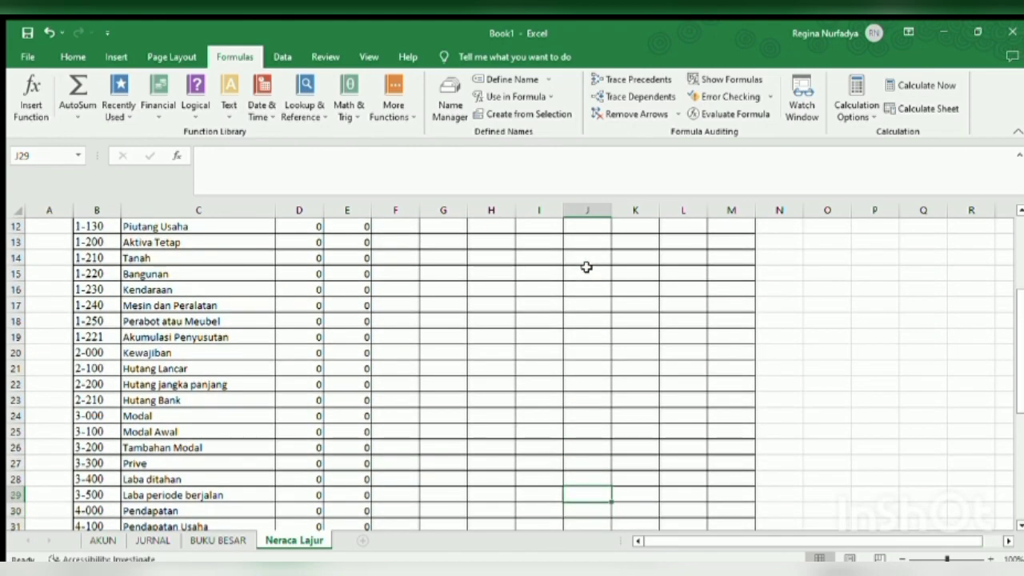
key(Down)
key(Down)
key(Down)
key(Down)
key(Down)
key(Down)
key(Down)
key(Down)
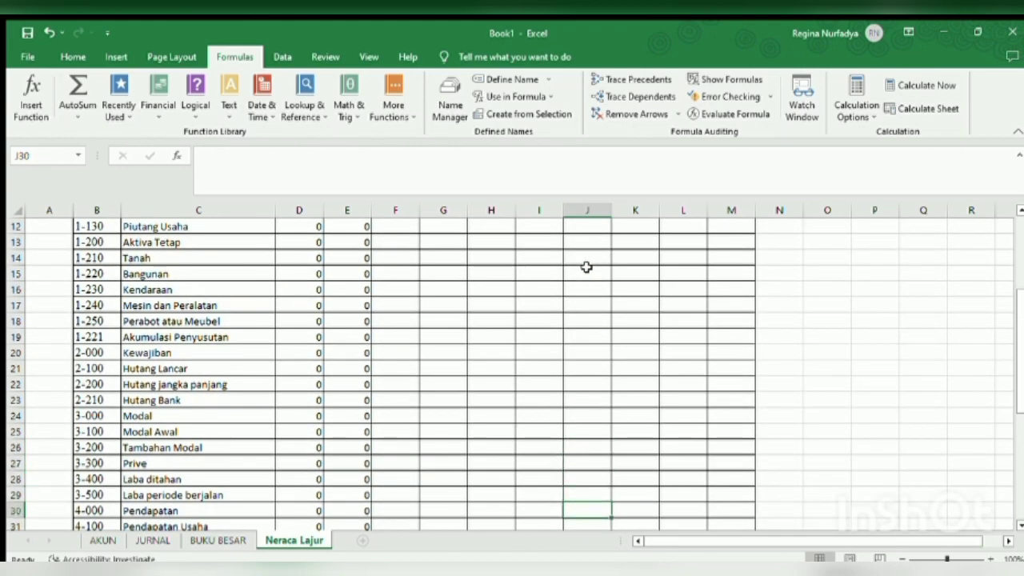
key(Up)
key(Up)
key(Up)
key(Up)
key(Up)
key(Up)
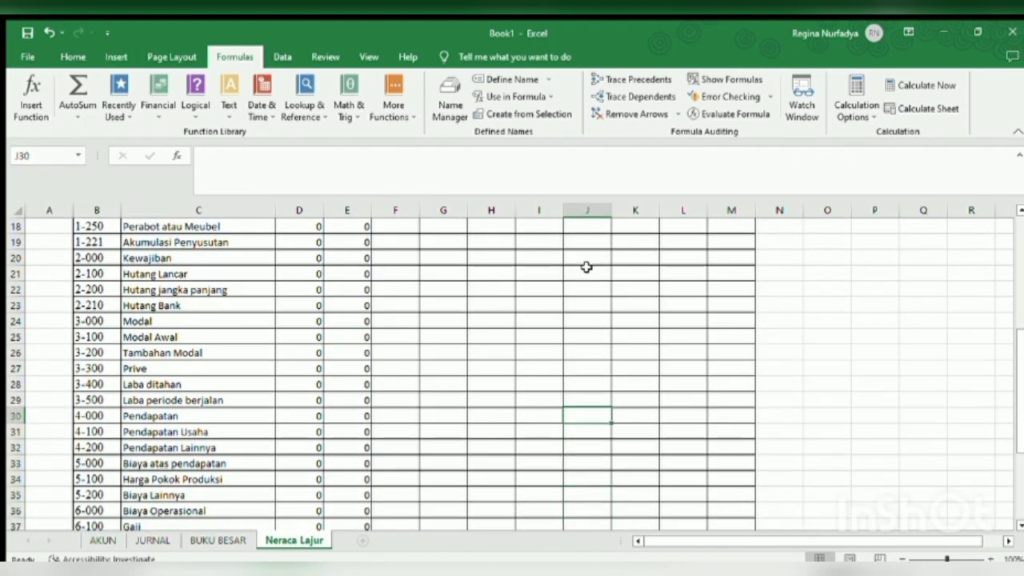
text(=)
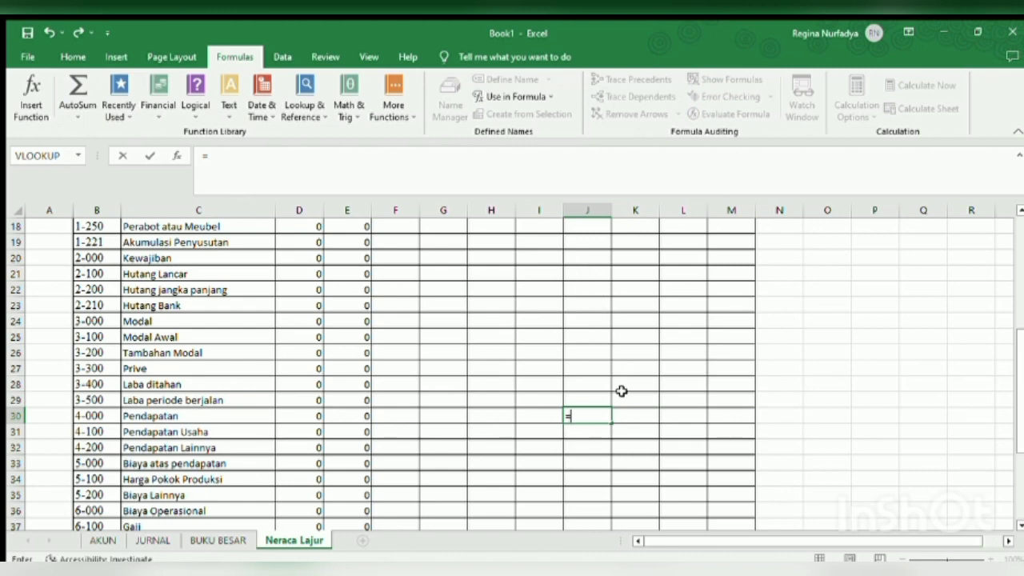
key(BackSpace)
key(Escape)
key(Right)
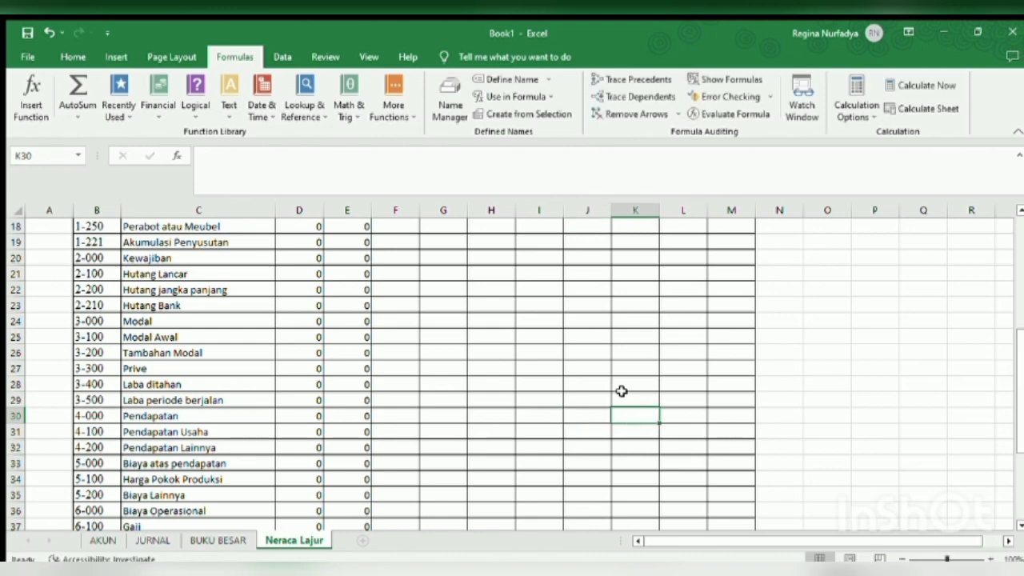
text(=)
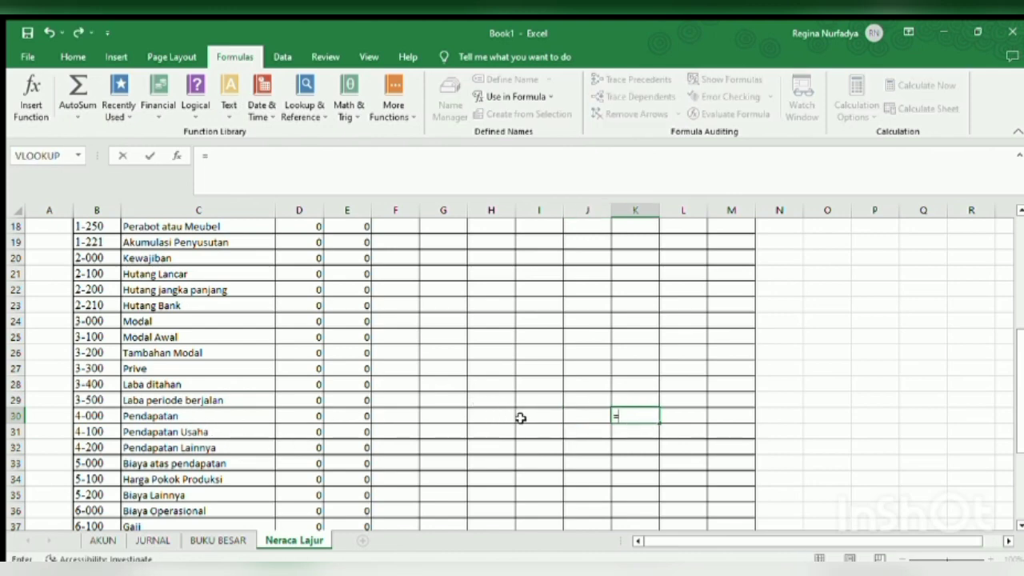
key(Escape)
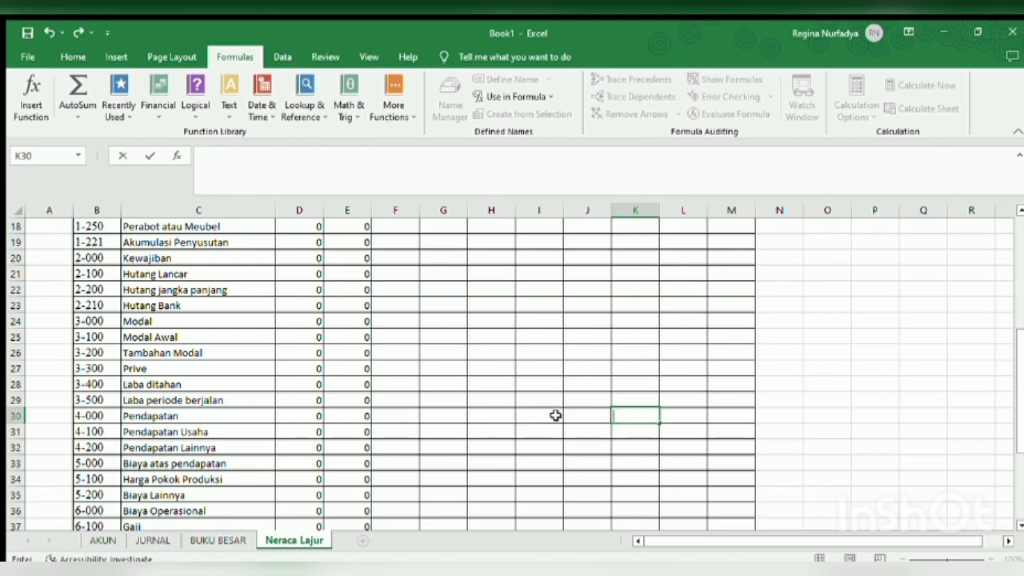
Step: Enter 0 in H30 and I30, the TB After Adjusment Debit and Credit cells for Pendapatan
click(541, 413)
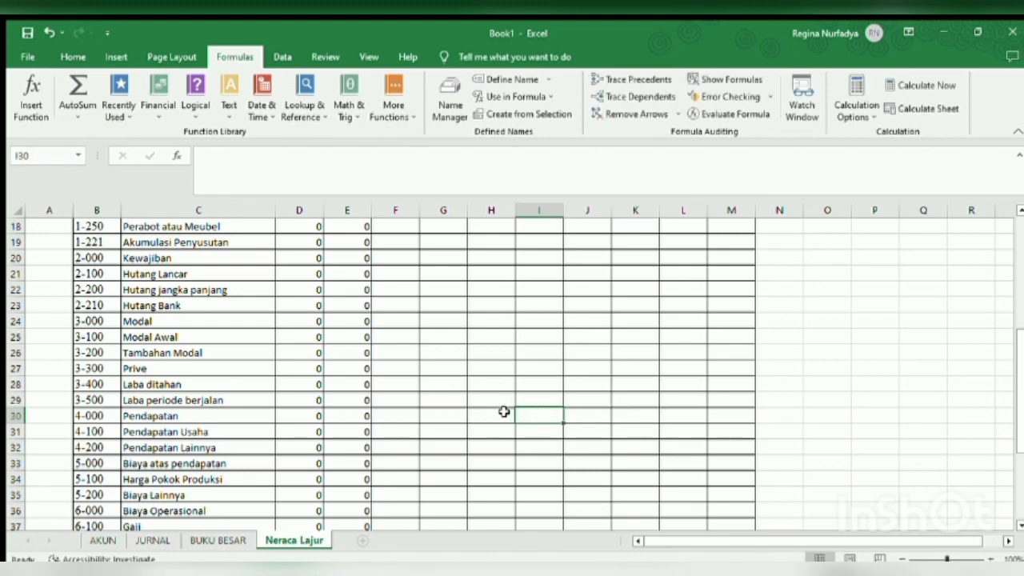
click(505, 413)
text(0)
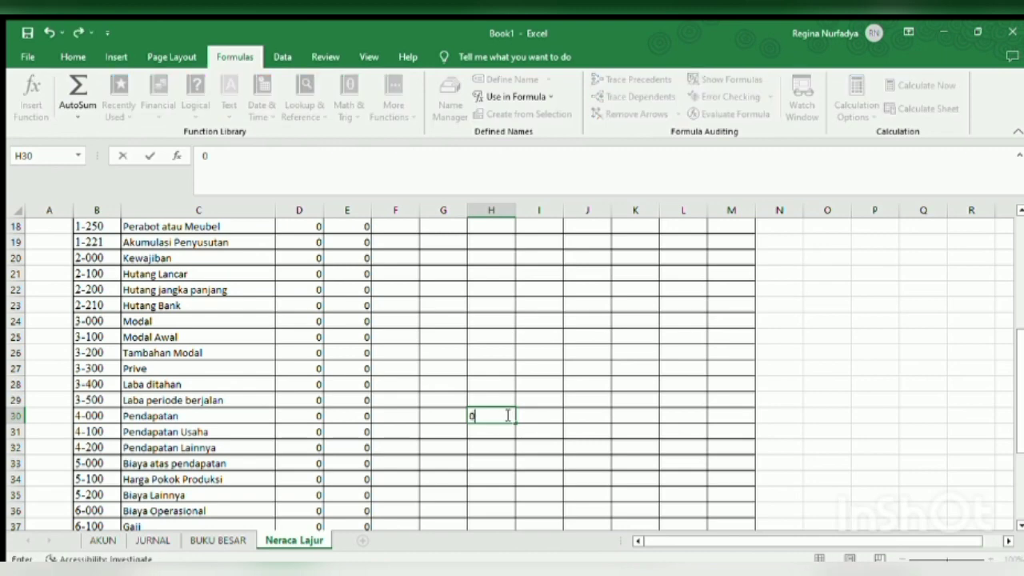
key(Tab)
text(0)
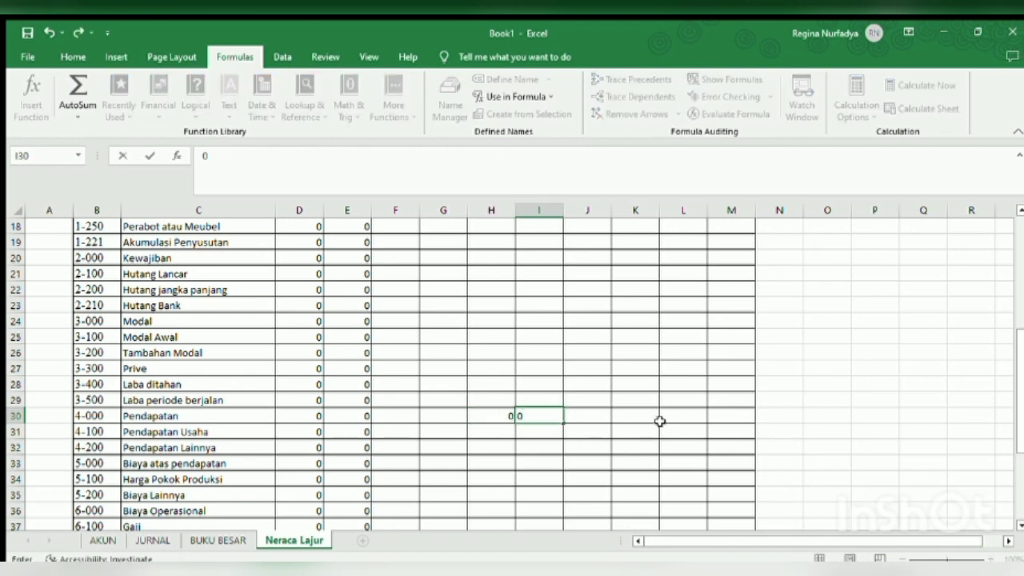
click(622, 414)
Step: Try to copy the Pendapatan credit value from I30 into K30, the Income Statement Credit cell
click(535, 416)
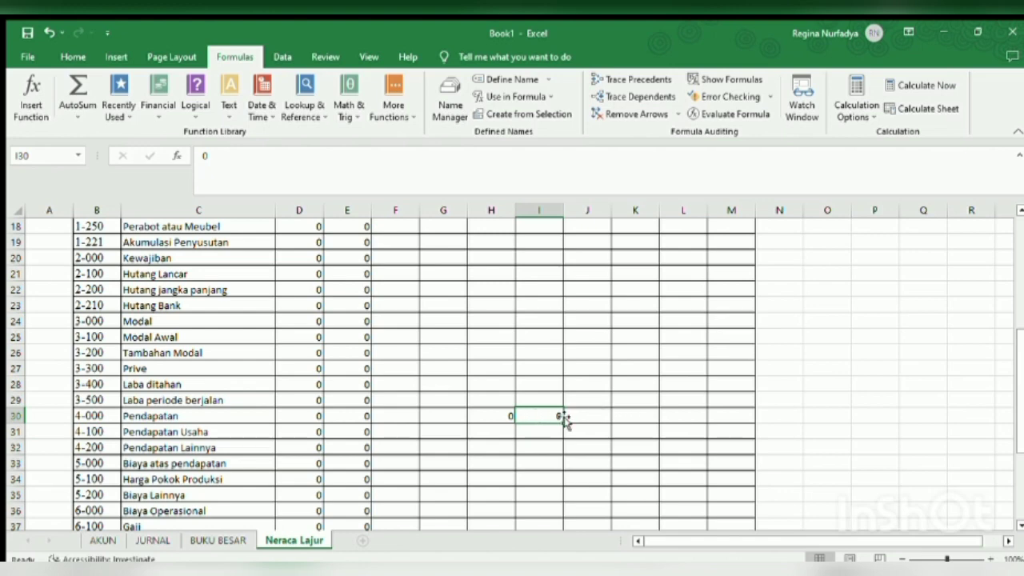
key(ctrl+c)
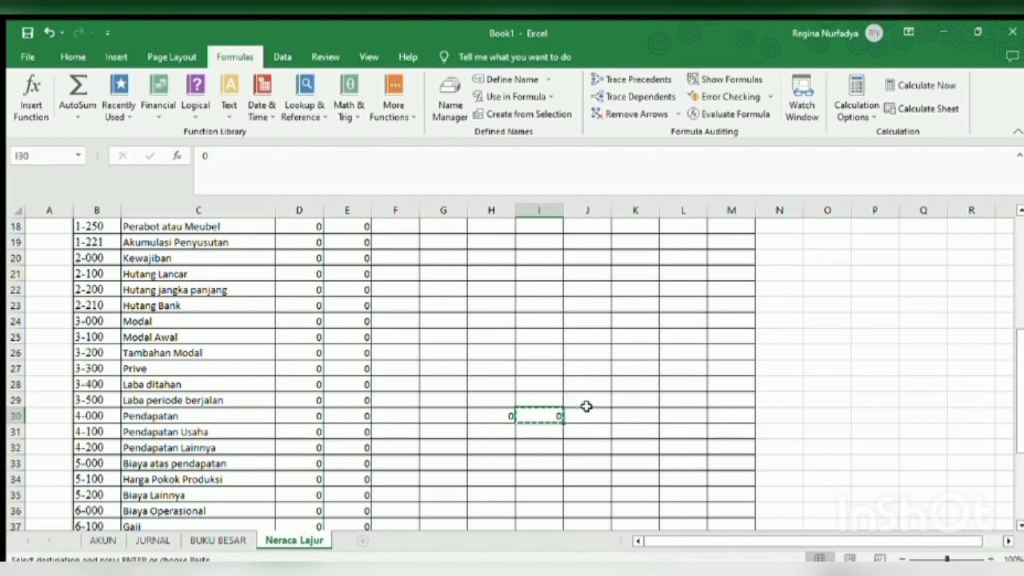
click(622, 414)
key(ctrl+v)
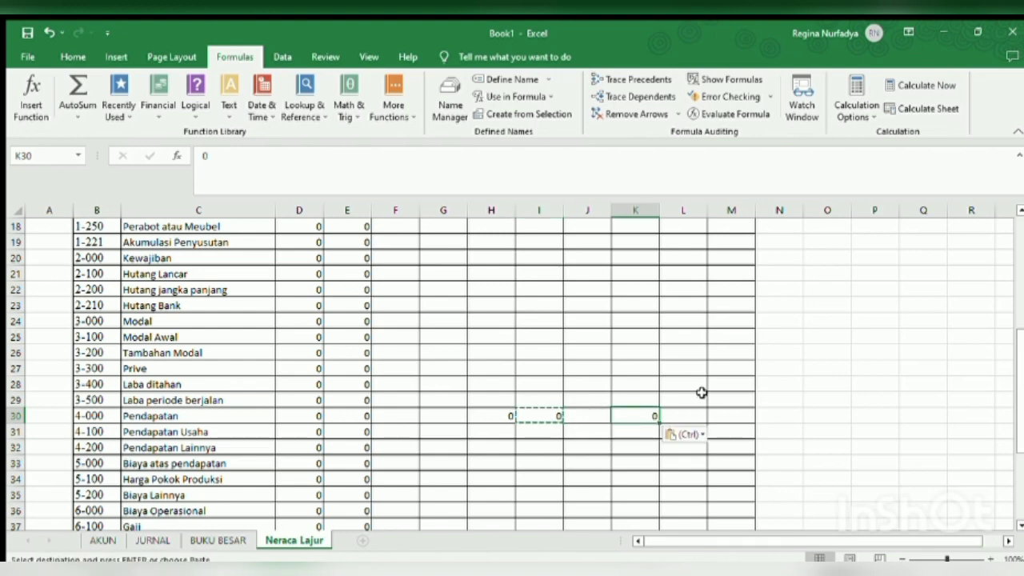
key(Escape)
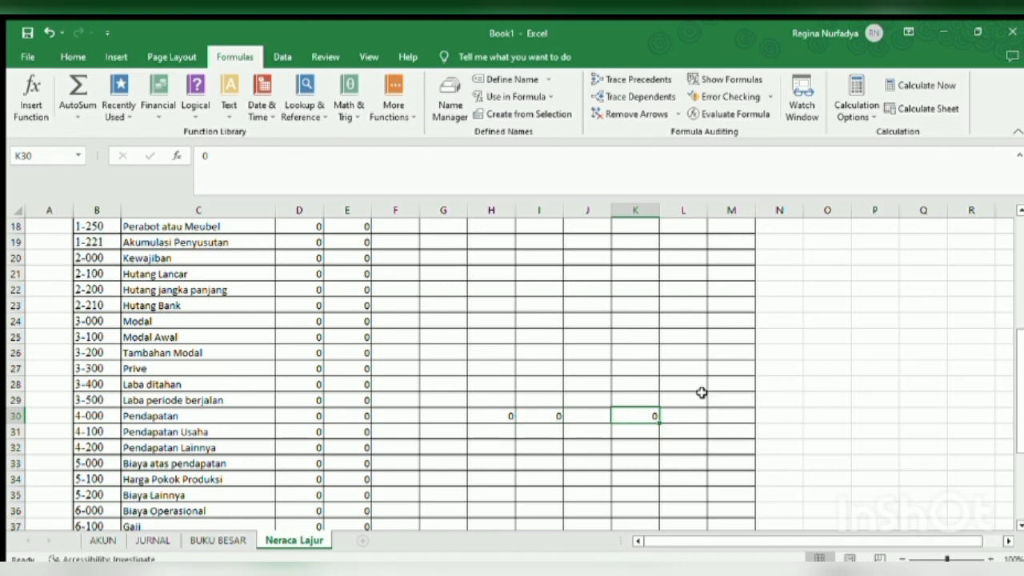
key(BackSpace)
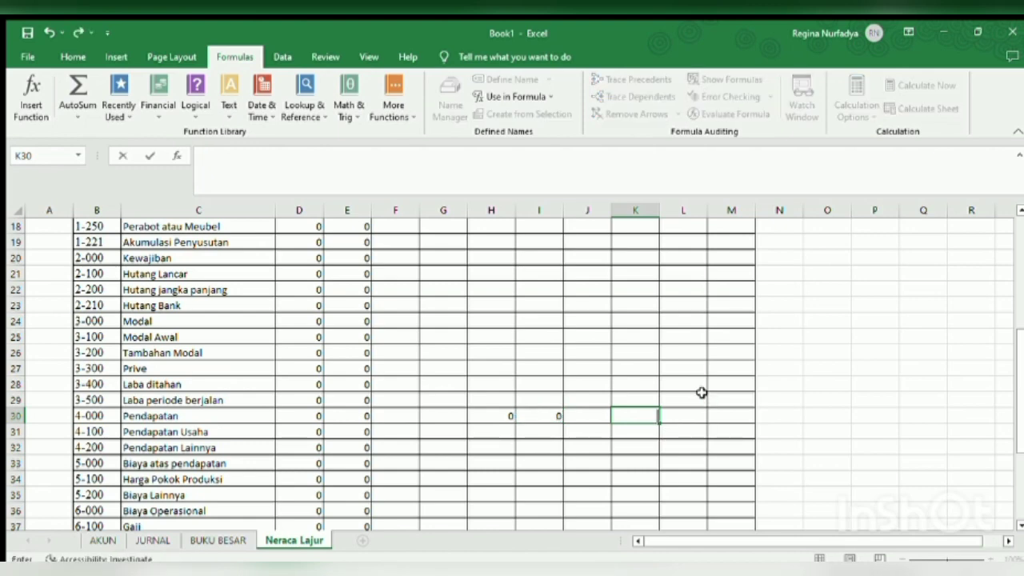
Step: Enter the formula =I30 in K30, the Income Statement Credit cell for Pendapatan
text(=)
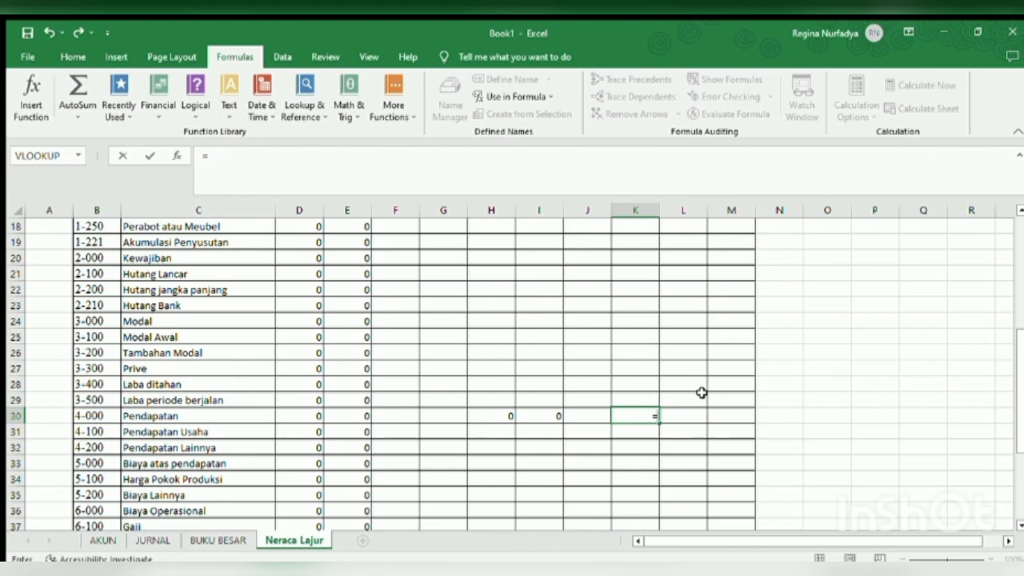
click(543, 414)
key(Return)
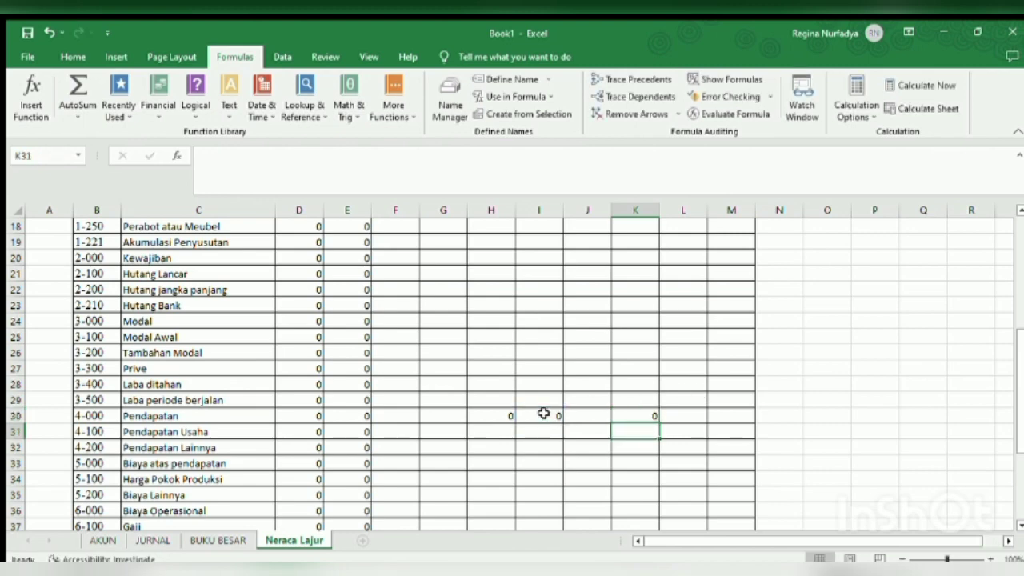
Step: Try to enter a cell reference formula in L8, the Financial Statement Debit cell for Aktiva
key(Up)
key(Up)
key(Up)
key(Up)
key(Up)
key(Up)
key(Up)
key(Up)
key(Up)
key(Up)
key(Up)
key(Up)
key(Up)
key(Up)
key(Up)
key(Up)
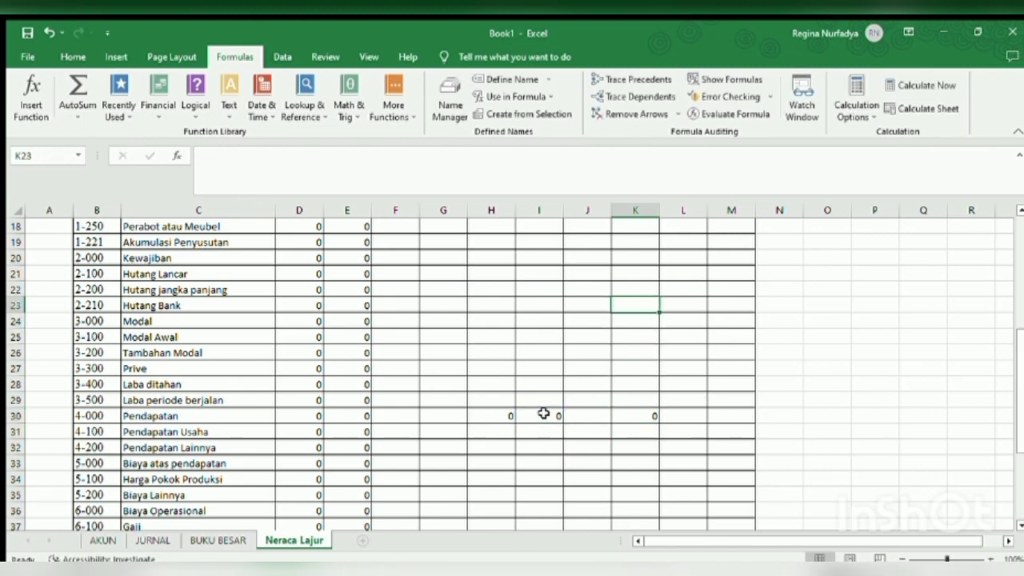
key(Up)
key(Up)
key(Up)
key(Up)
key(Up)
key(Up)
key(Up)
key(Up)
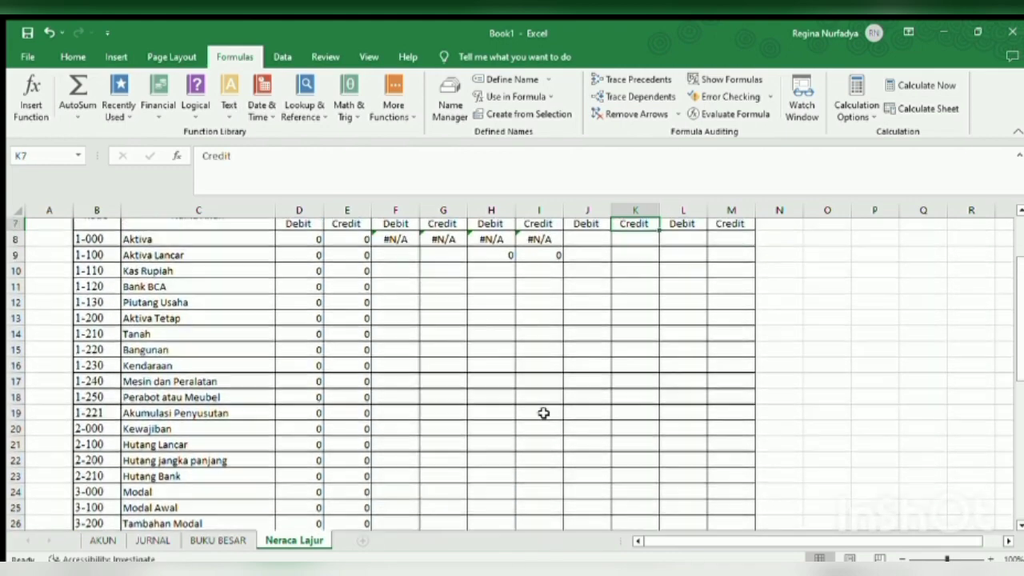
key(Down)
key(Right)
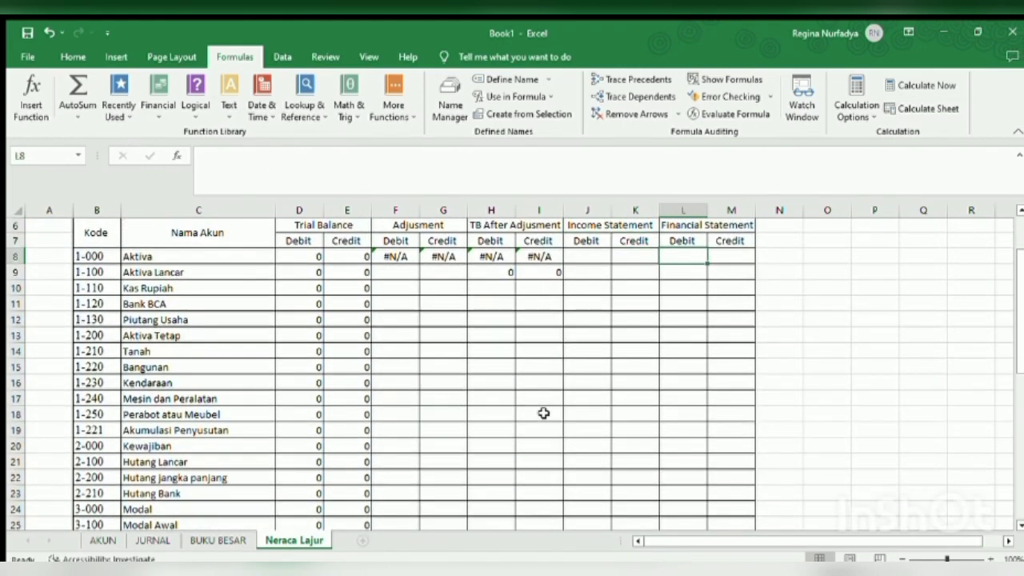
text(=)
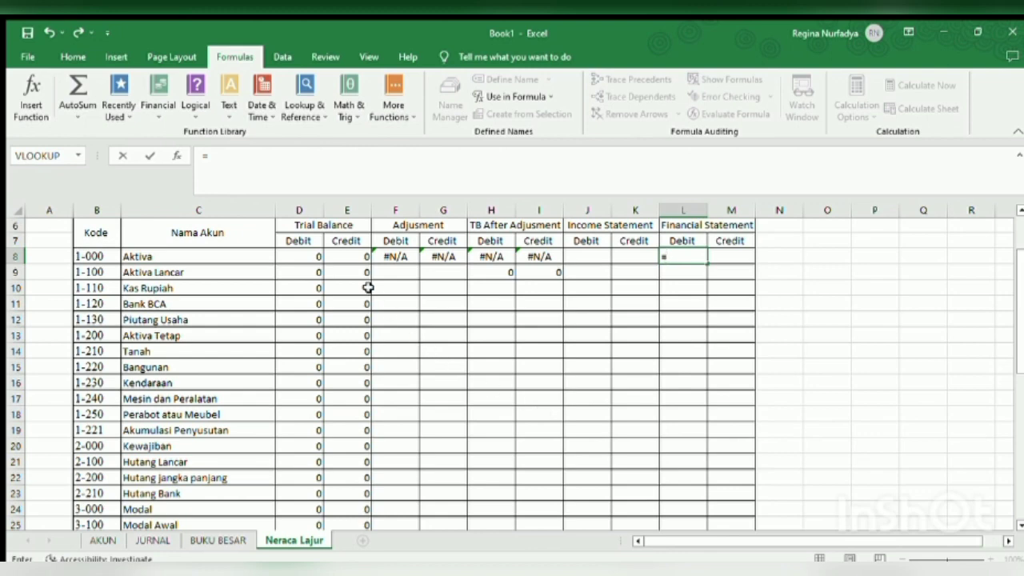
click(349, 258)
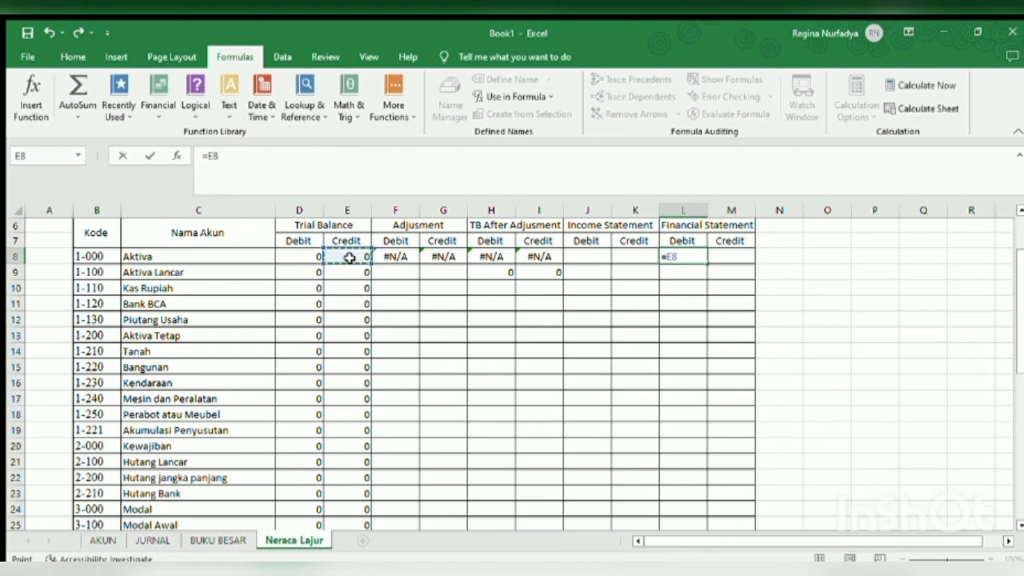
key(BackSpace)
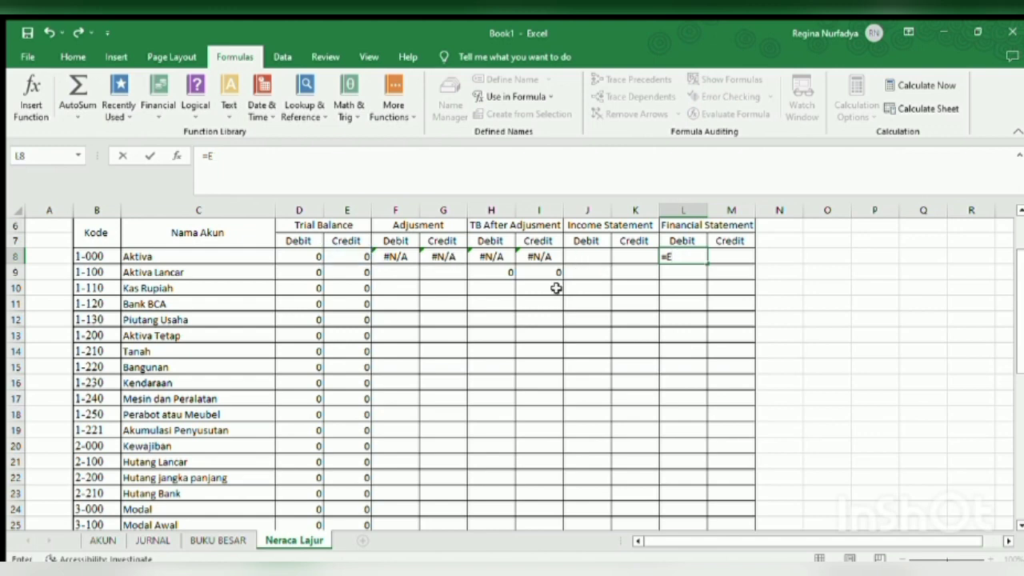
click(543, 256)
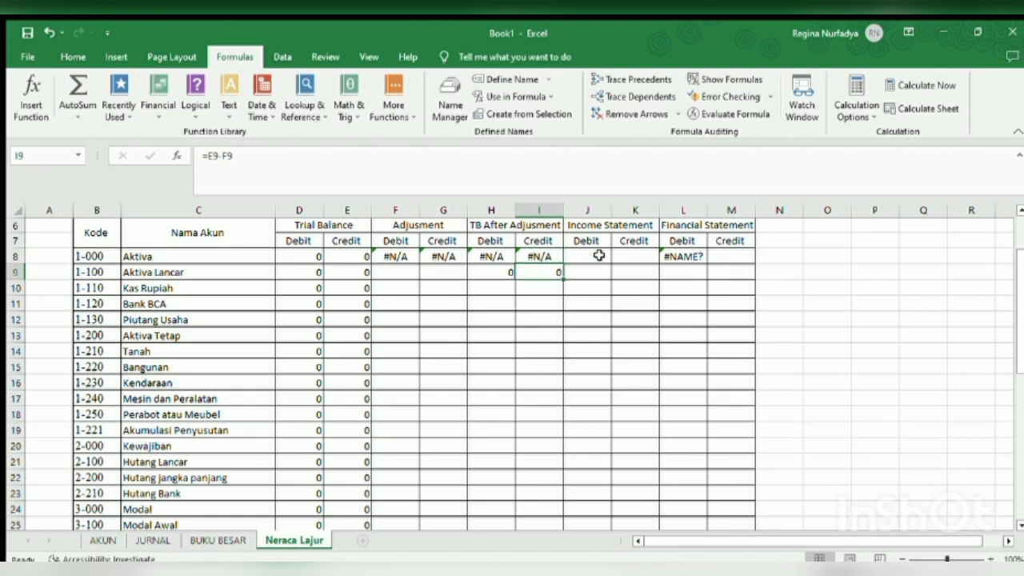
Step: Enter the formula =H9 in L9, the Financial Statement Debit cell for Aktiva Lancar, and fill it down to L19
click(677, 267)
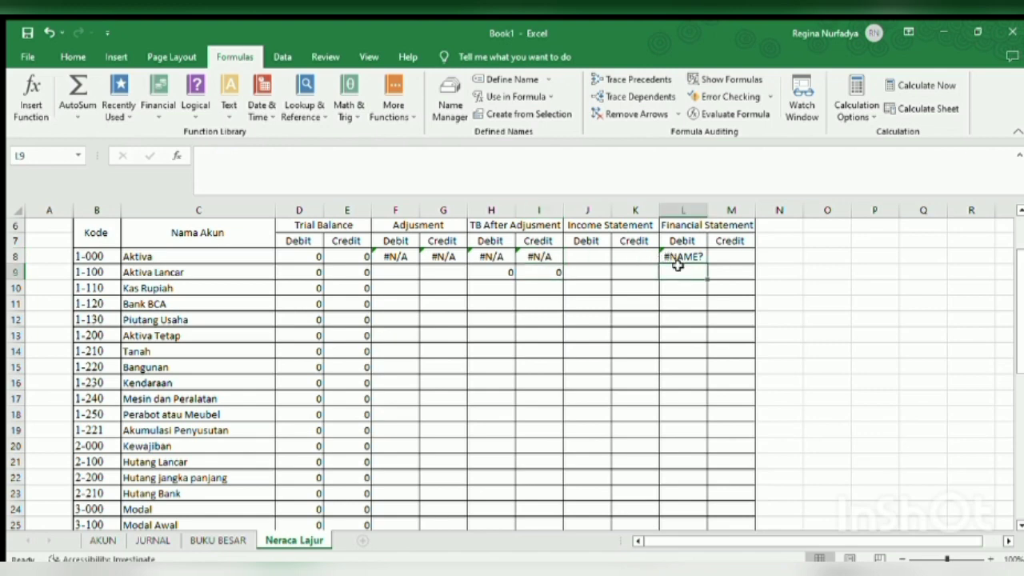
text(=)
click(498, 275)
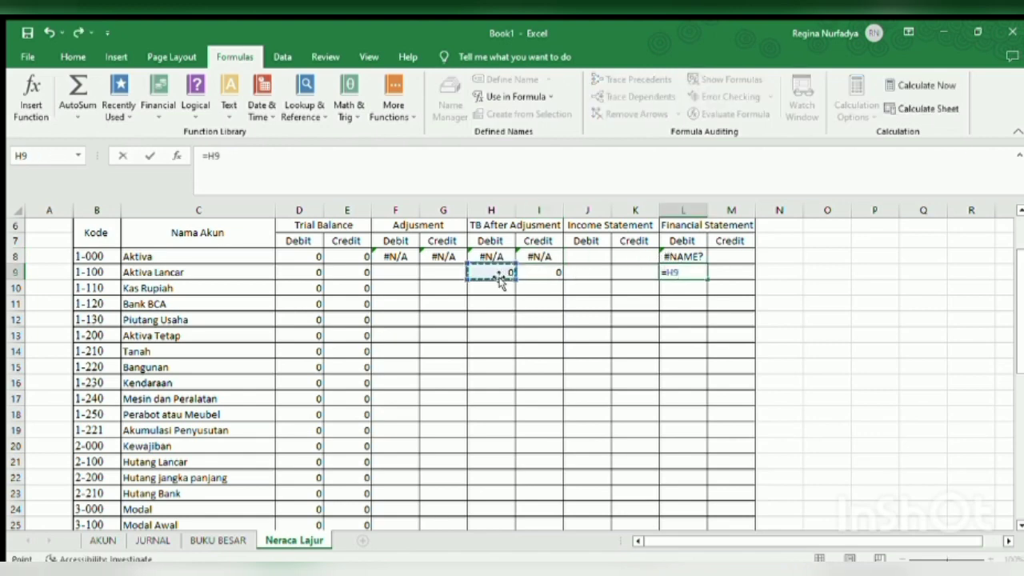
key(Return)
click(703, 270)
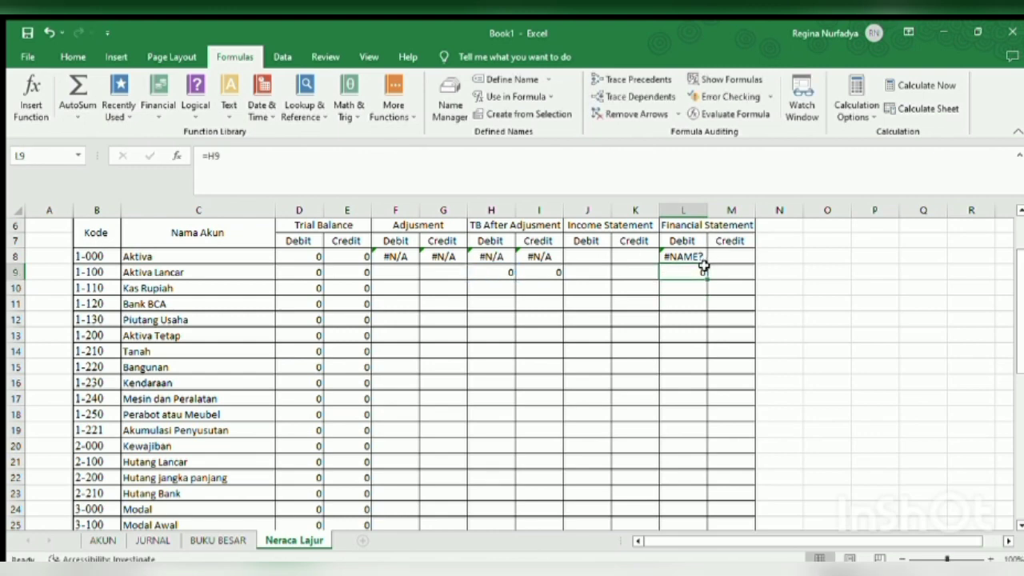
drag(706, 280, 707, 433)
click(816, 329)
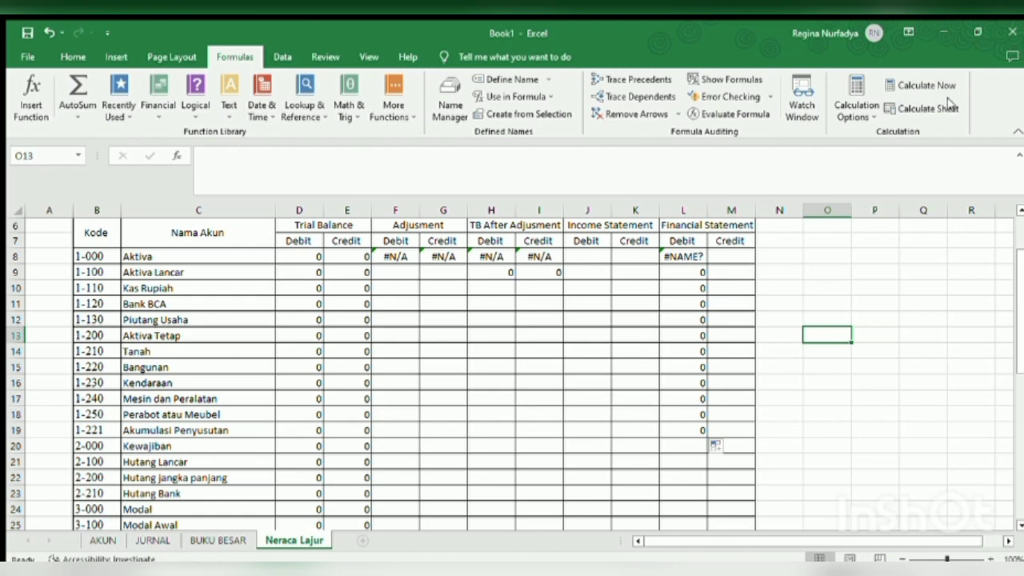
Step: Add a new worksheet after Neraca Lajur and name it Income Statement
click(362, 540)
double_click(352, 539)
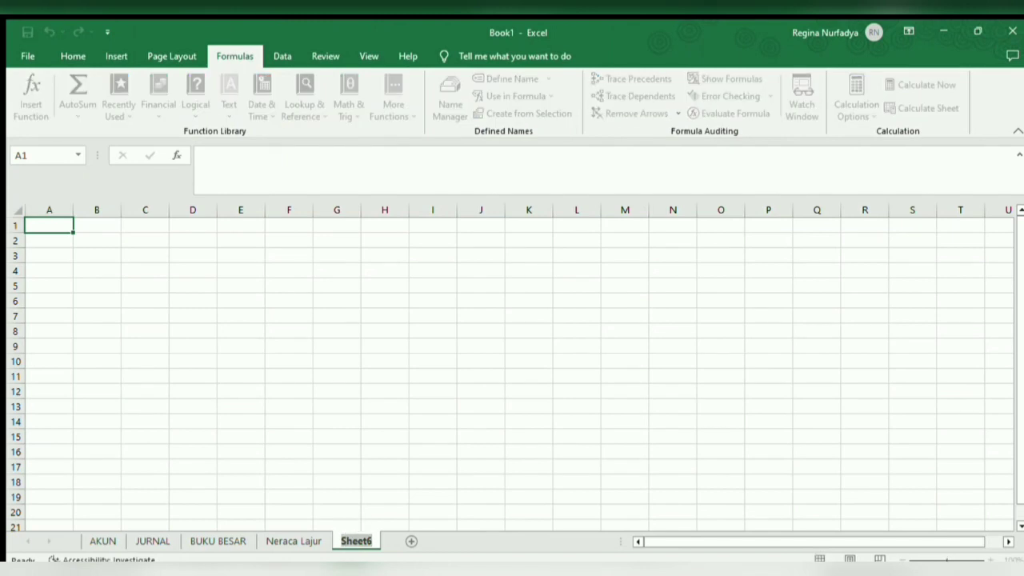
text(Income)
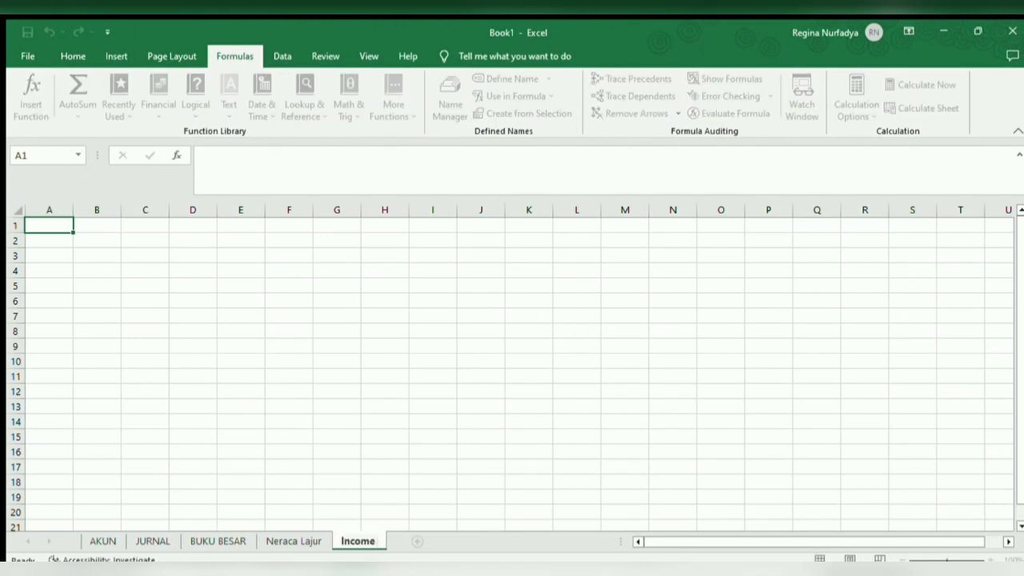
text( State)
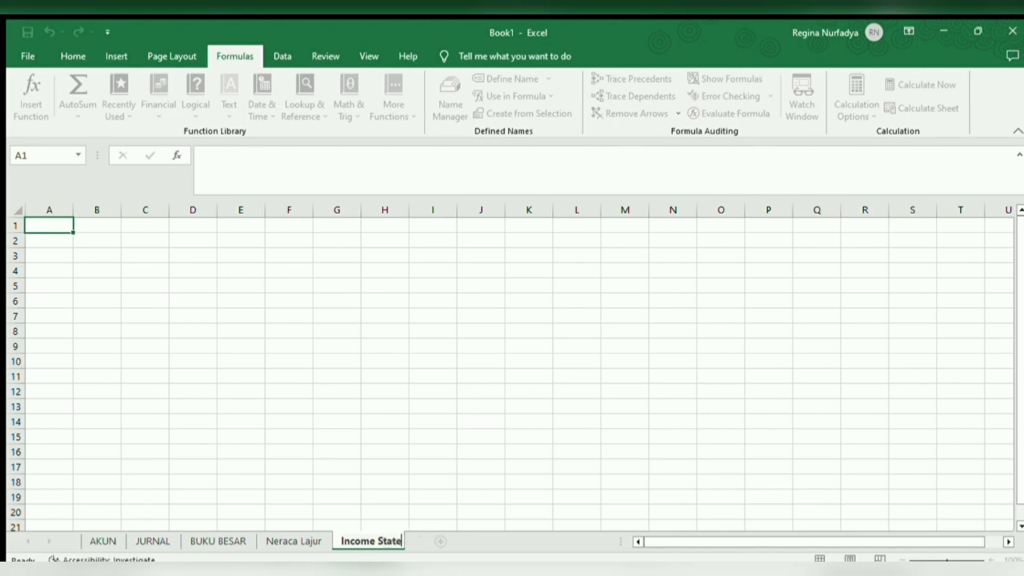
text(ment)
Step: Copy the three-row company heading from BUKU BESAR to B1 of Income Statement, with Form Laporan Laba Rugi as its second line
click(218, 540)
drag(379, 233, 394, 262)
key(ctrl+c)
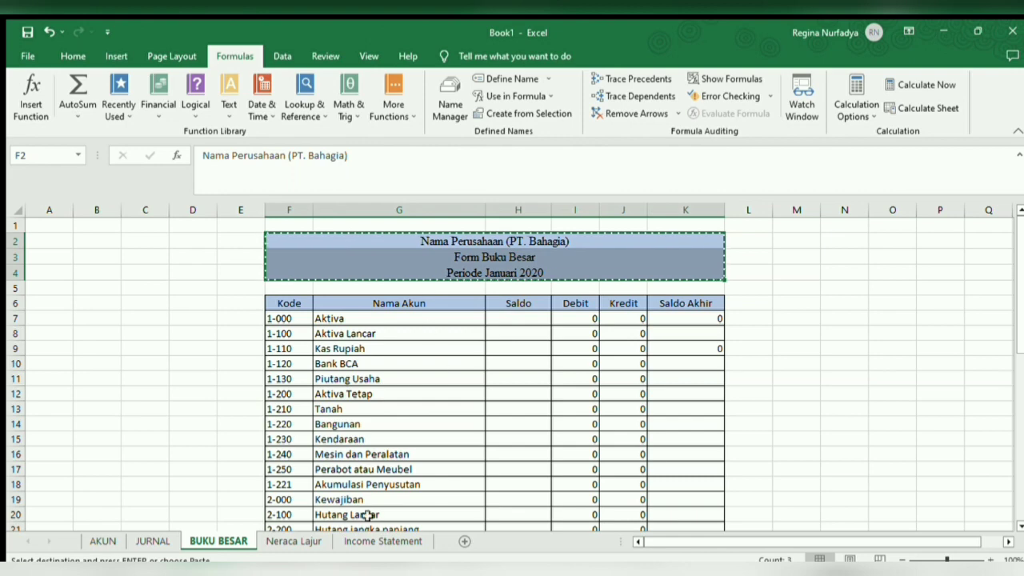
click(360, 541)
click(104, 225)
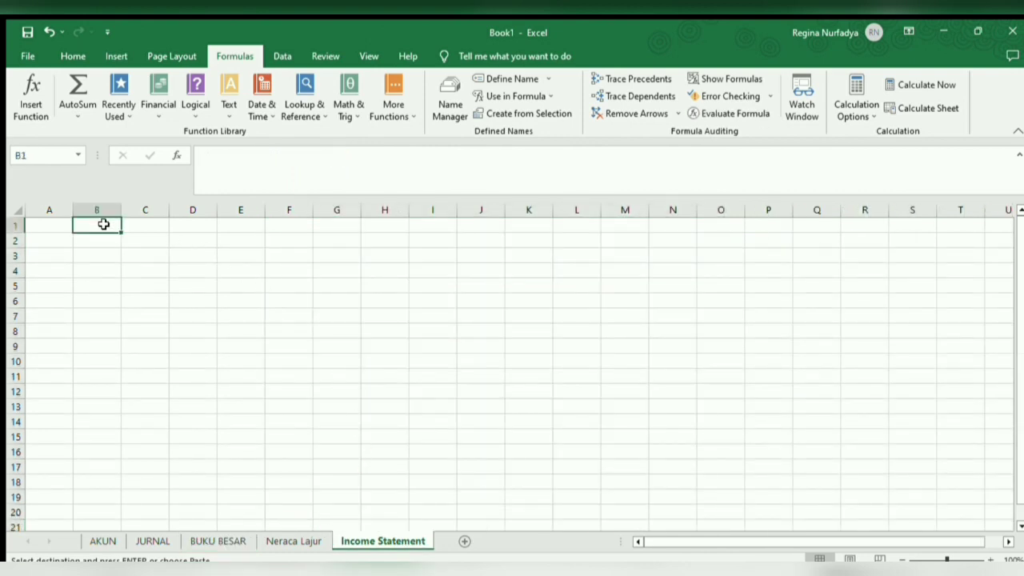
key(ctrl+v)
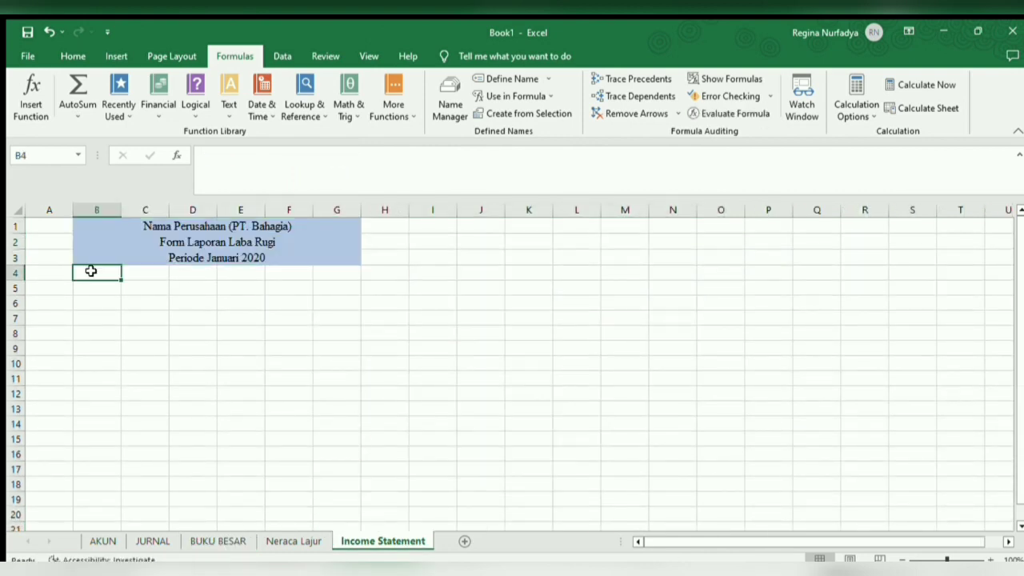
Step: Enter the section label Revenue in B4 and widen column B
text(R)
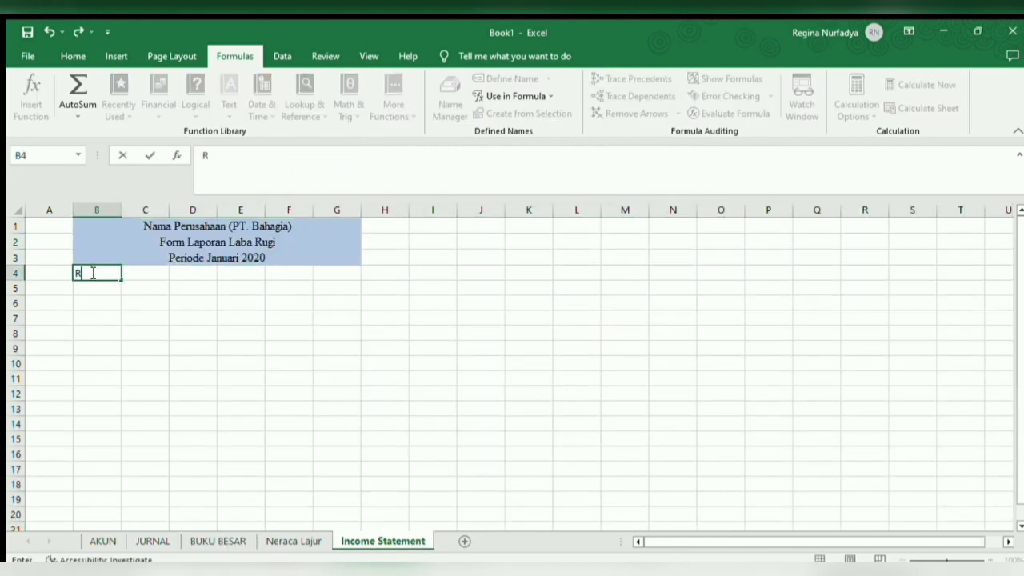
text(evenue)
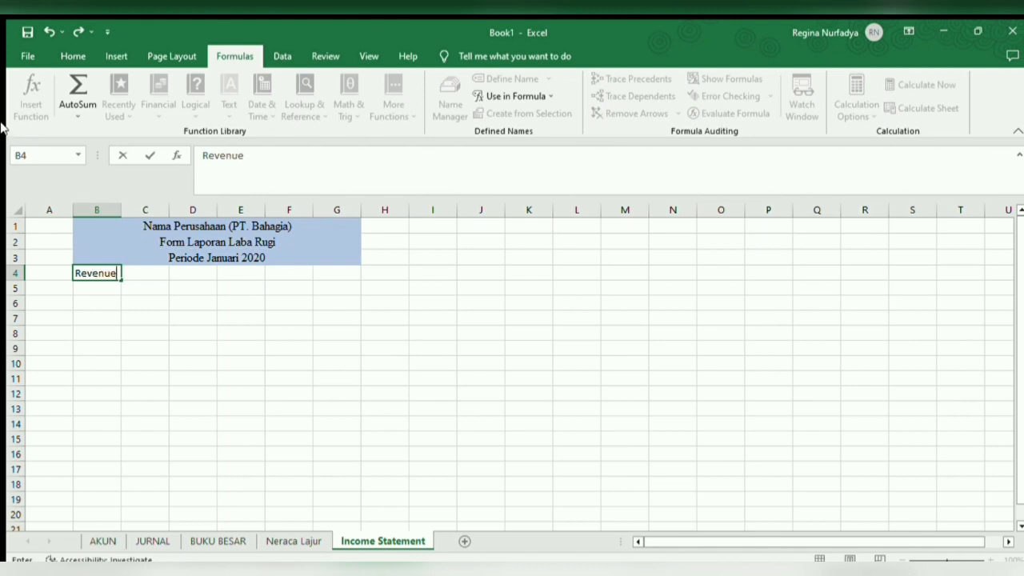
key(Return)
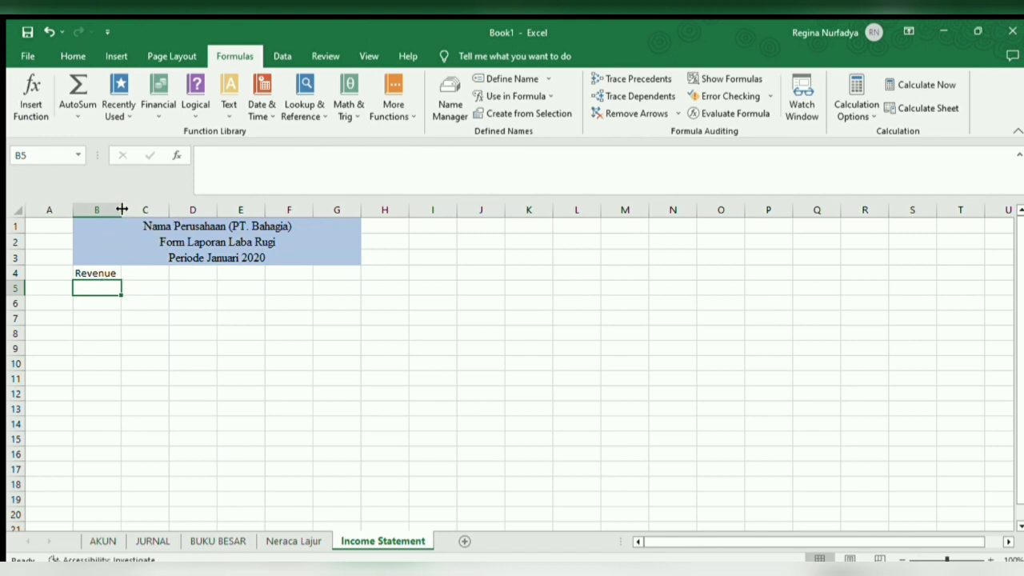
drag(121, 210, 147, 256)
Step: Enter the account-name lookup formula =VLOOKUP(B5;'Neraca Lajur'!$B$8:$K$44;2;0) in C5 of Income Statement
click(168, 290)
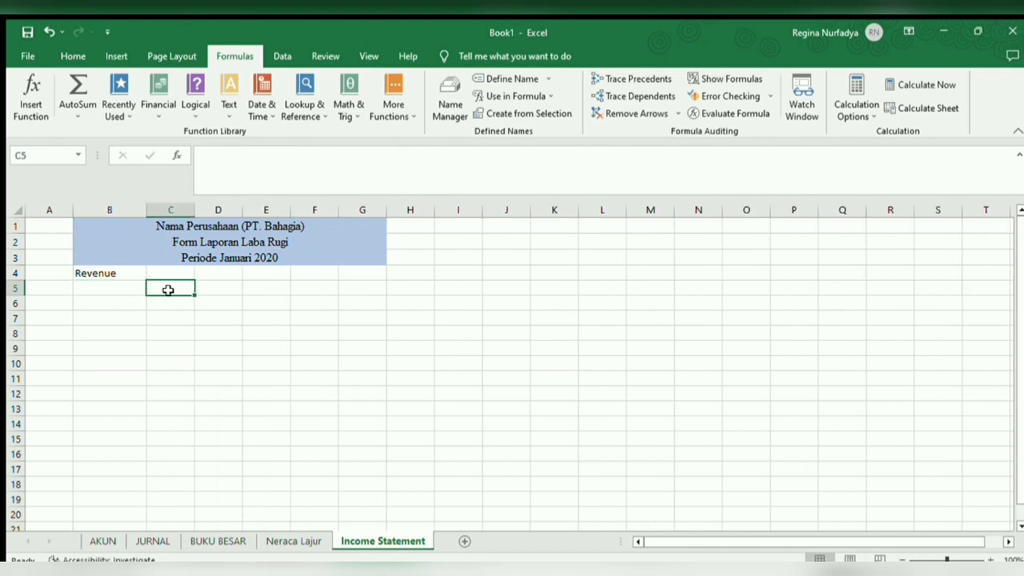
text(=)
key(Escape)
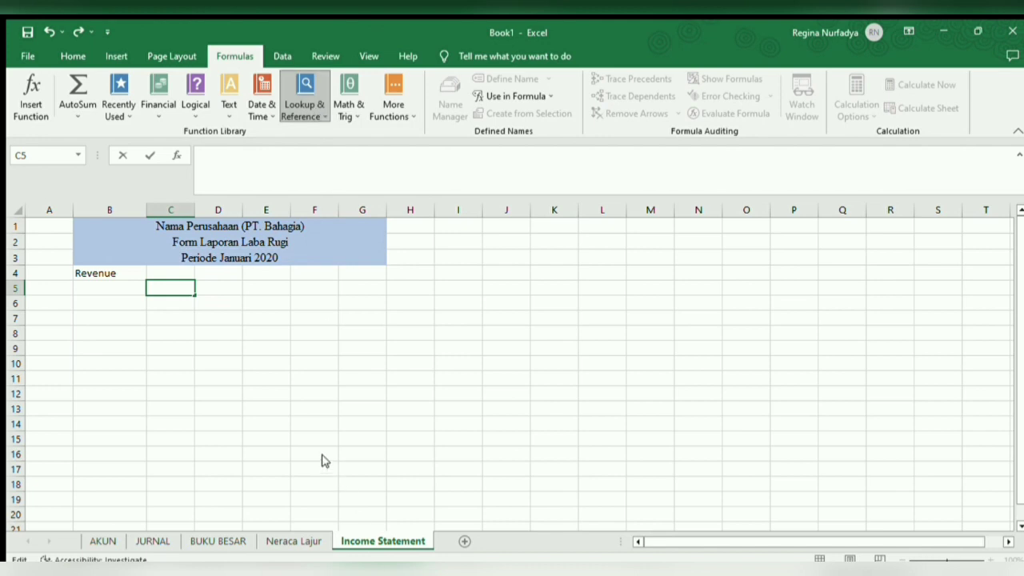
text(=VLOOKUP())
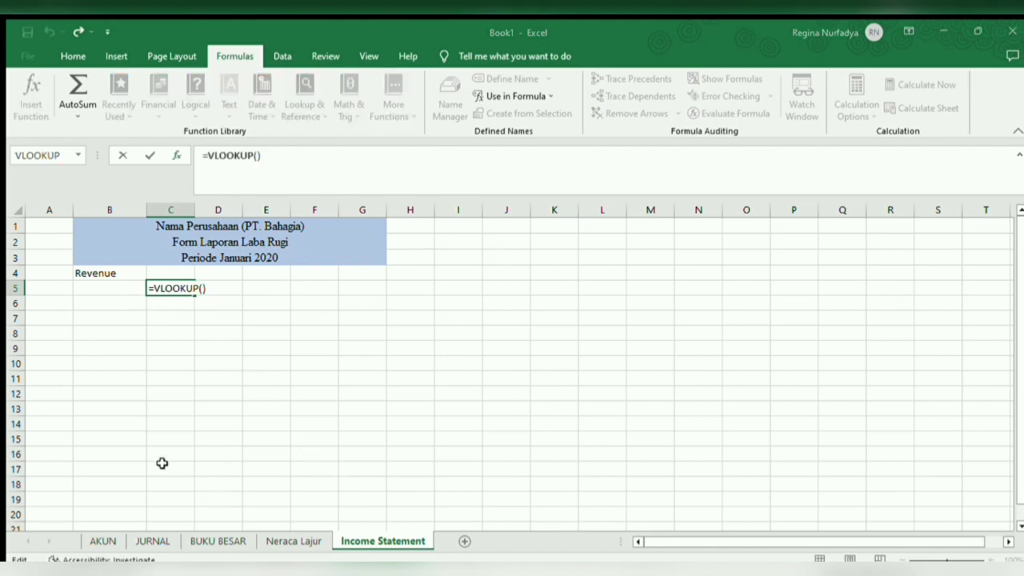
click(112, 290)
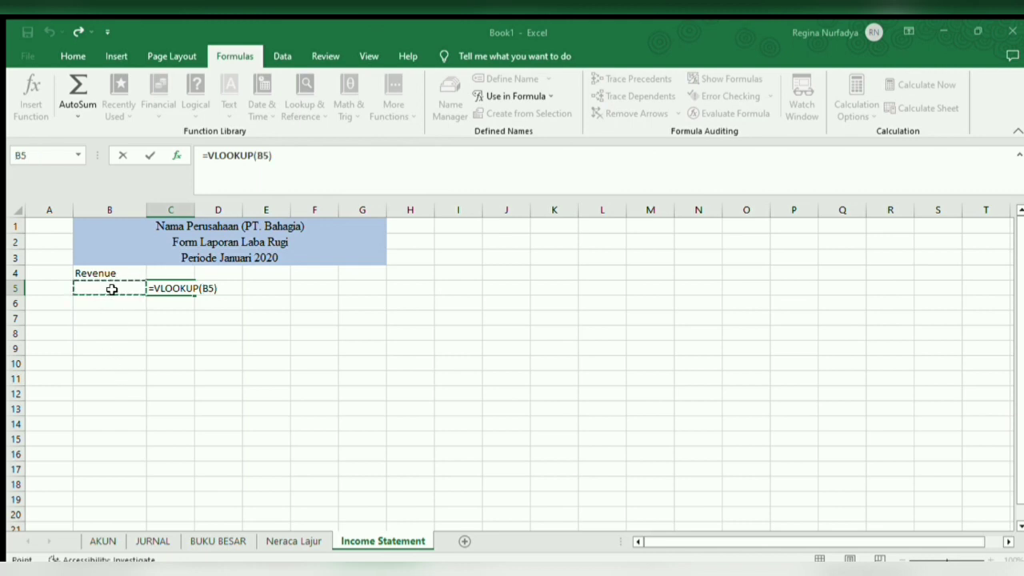
text(()
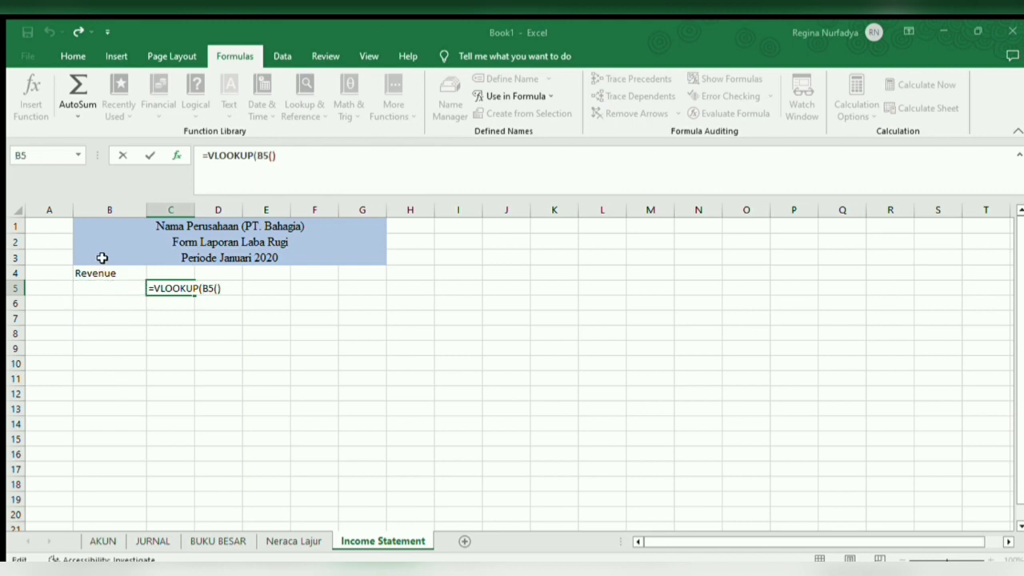
key(BackSpace)
text(;)
click(315, 540)
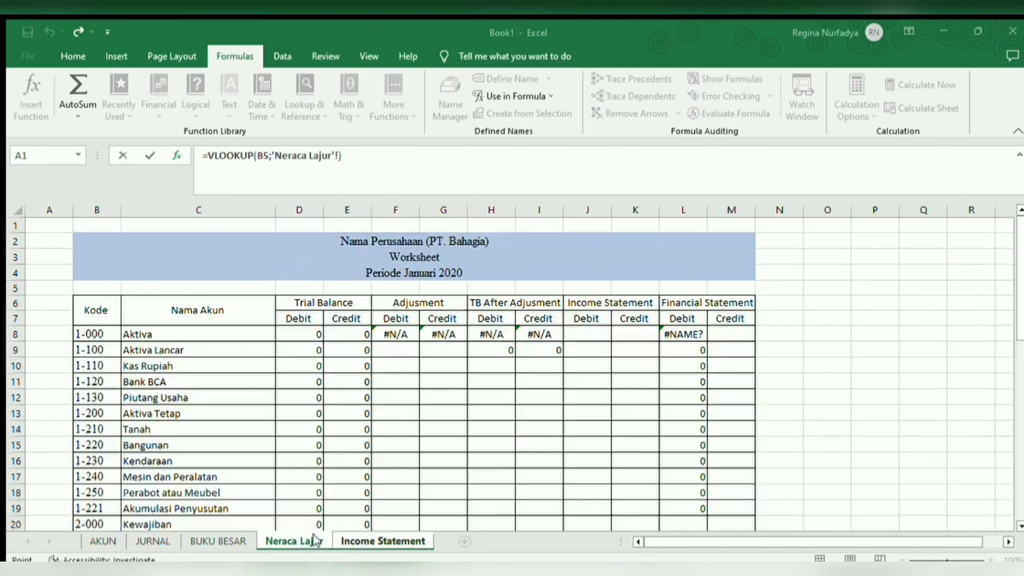
drag(104, 333, 621, 478)
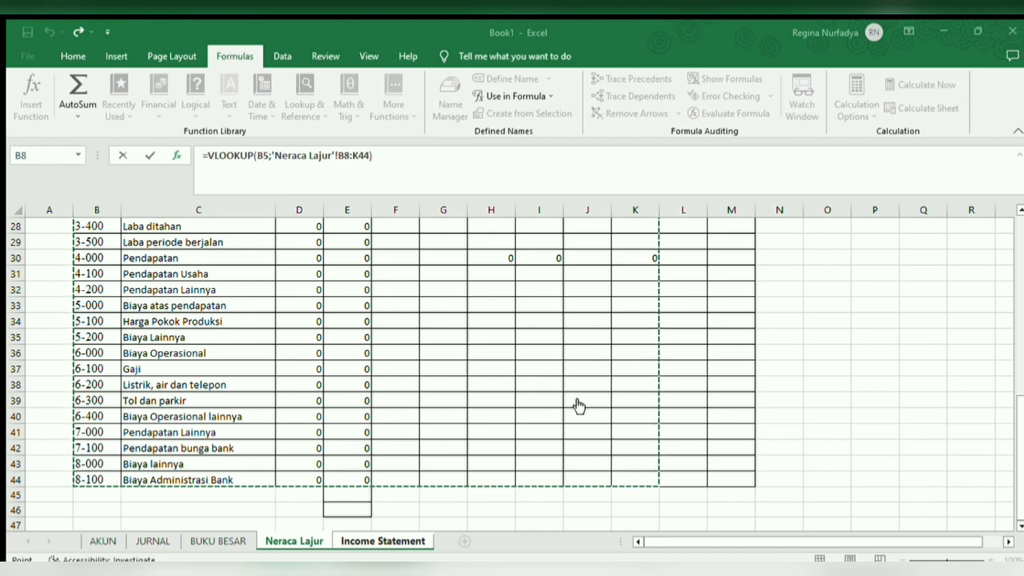
key(F4)
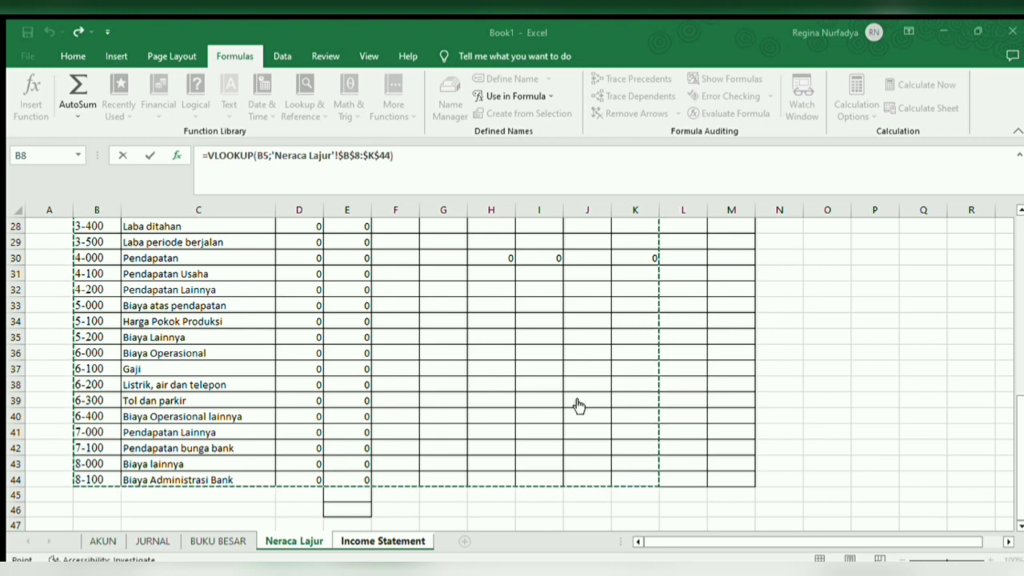
click(673, 258)
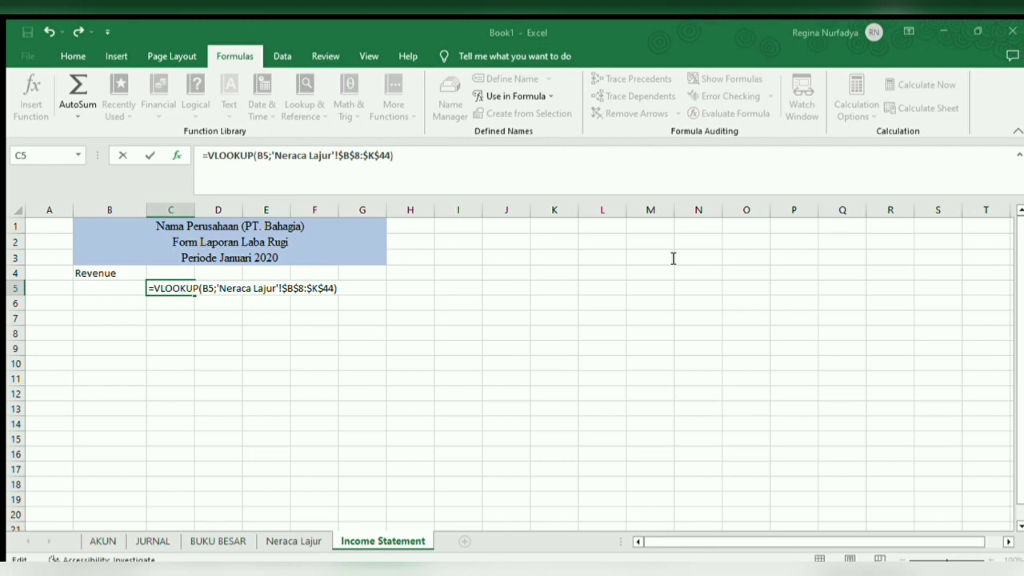
text(;2;0)
key(ctrl+Return)
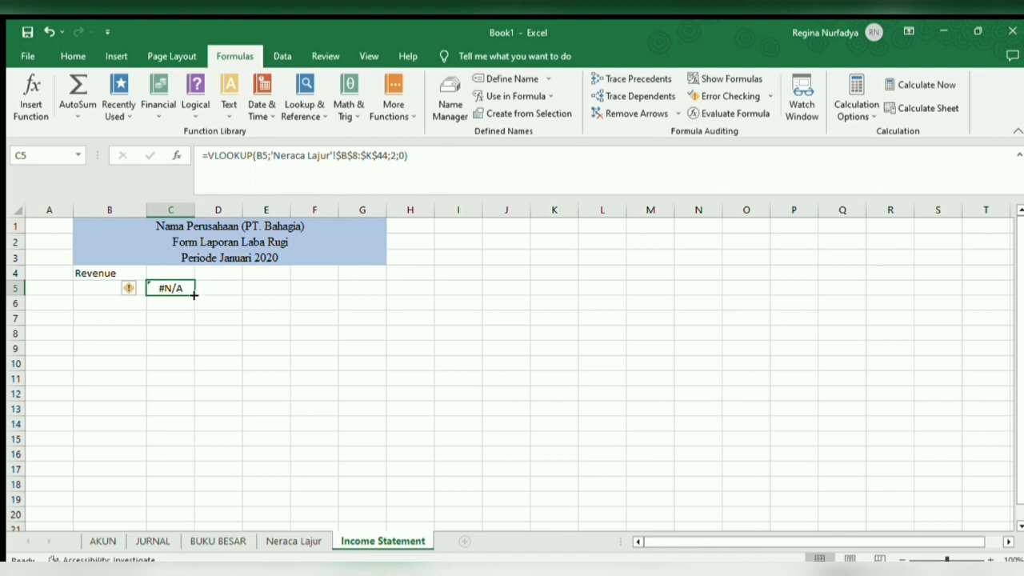
Step: Fill the C5 lookup formula down column C beyond row 20 and clear cells B8:C8
drag(194, 294, 192, 452)
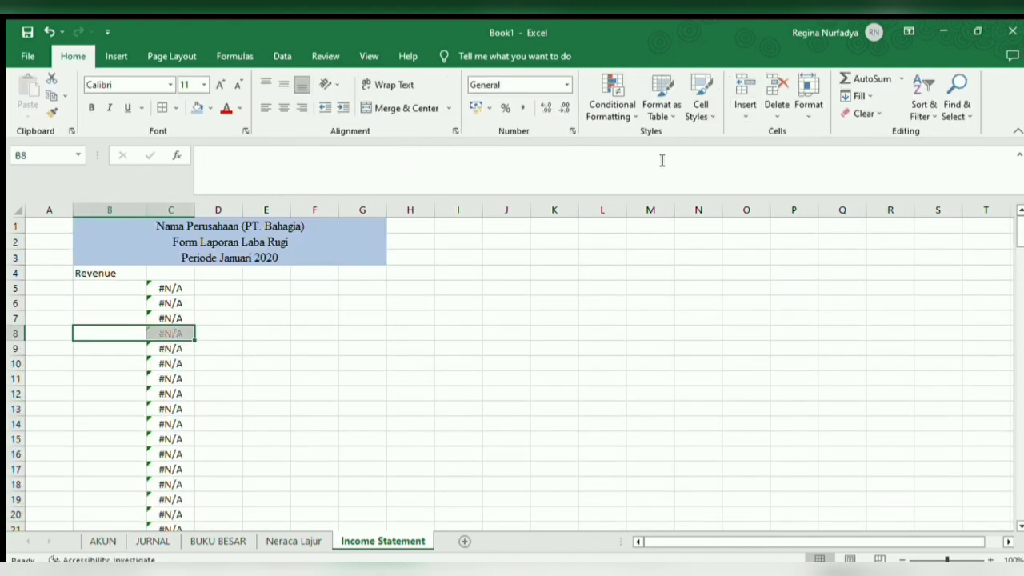
key(Delete)
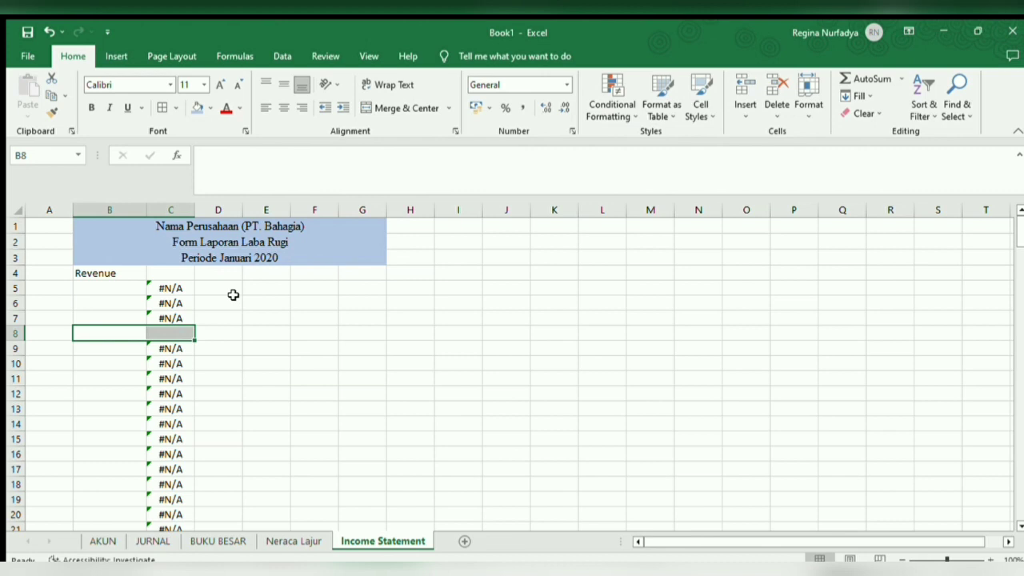
click(123, 335)
Step: Enter the revenue account codes 4-000, 4-100 and 4-200 in B5:B7
click(128, 286)
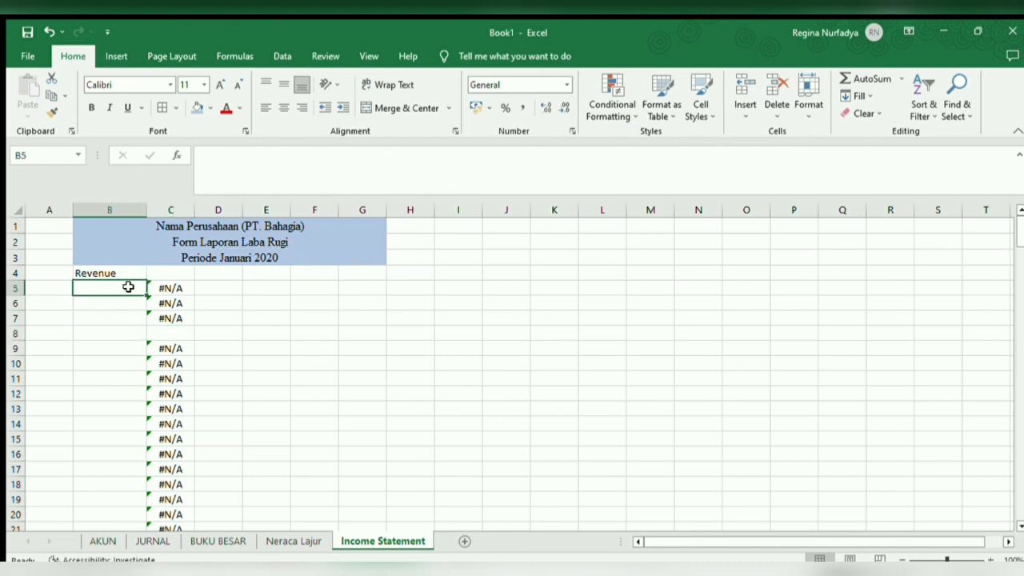
text(4-000)
key(Return)
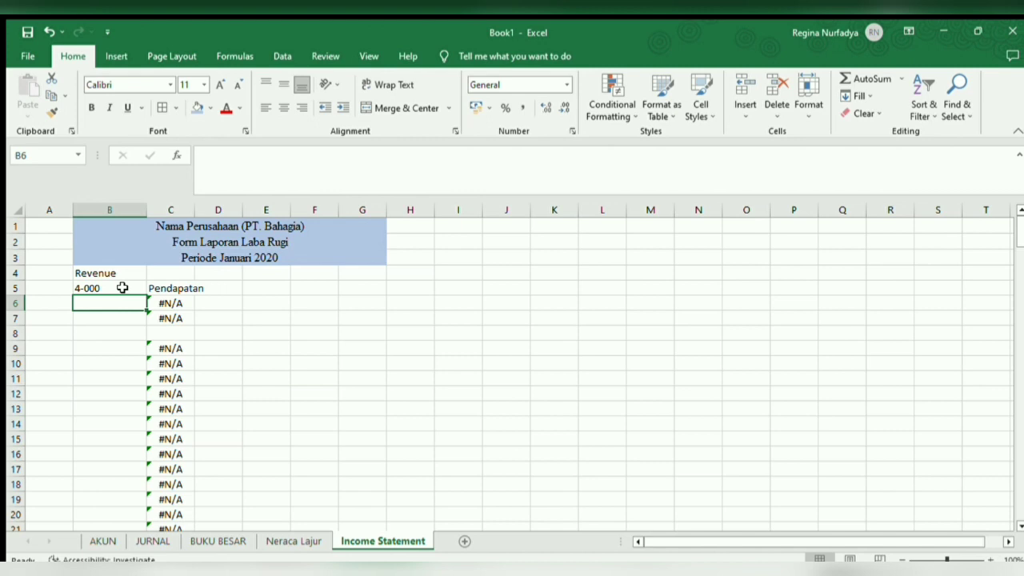
text(4)
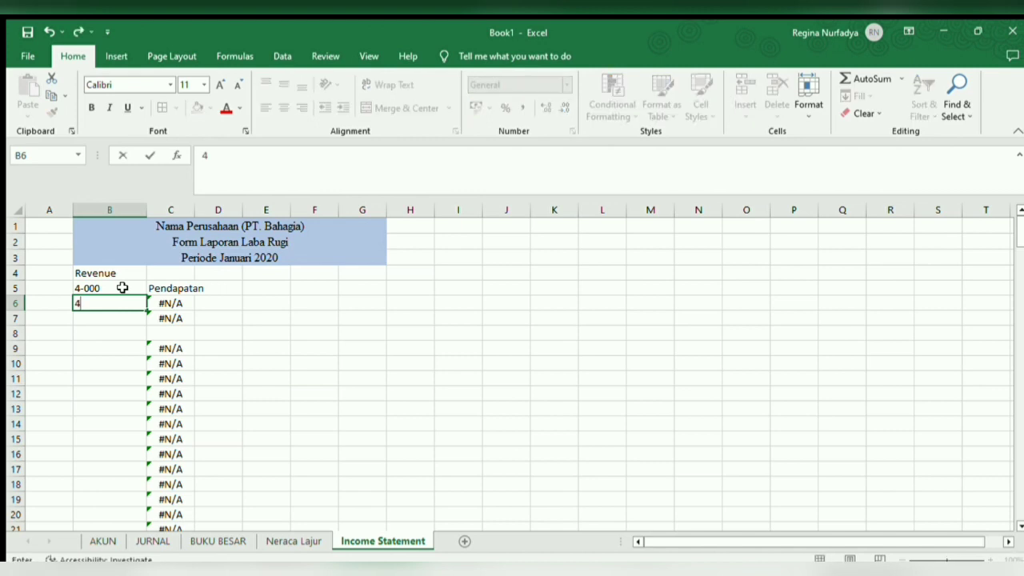
text(-100)
key(Return)
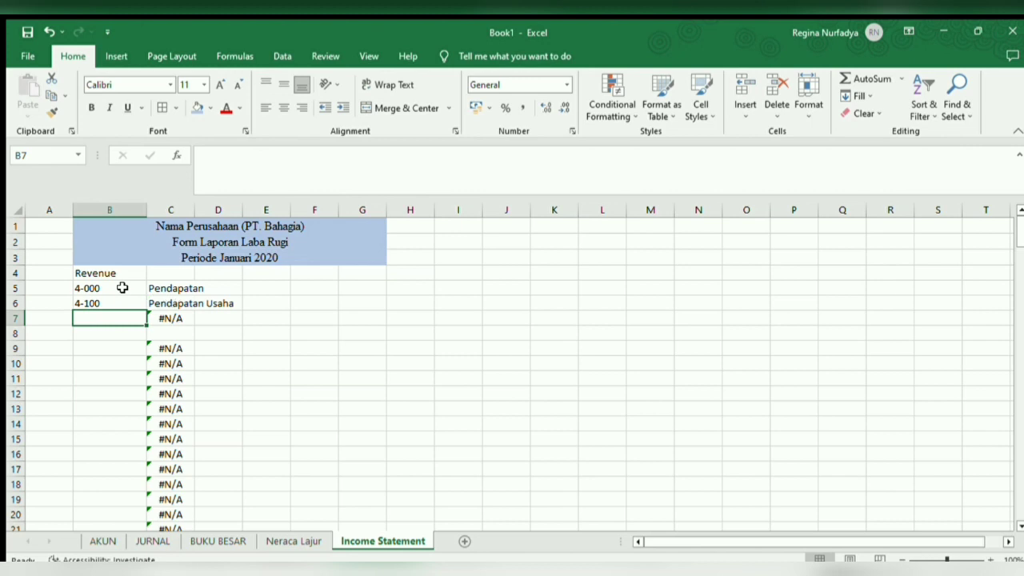
text(4-211)
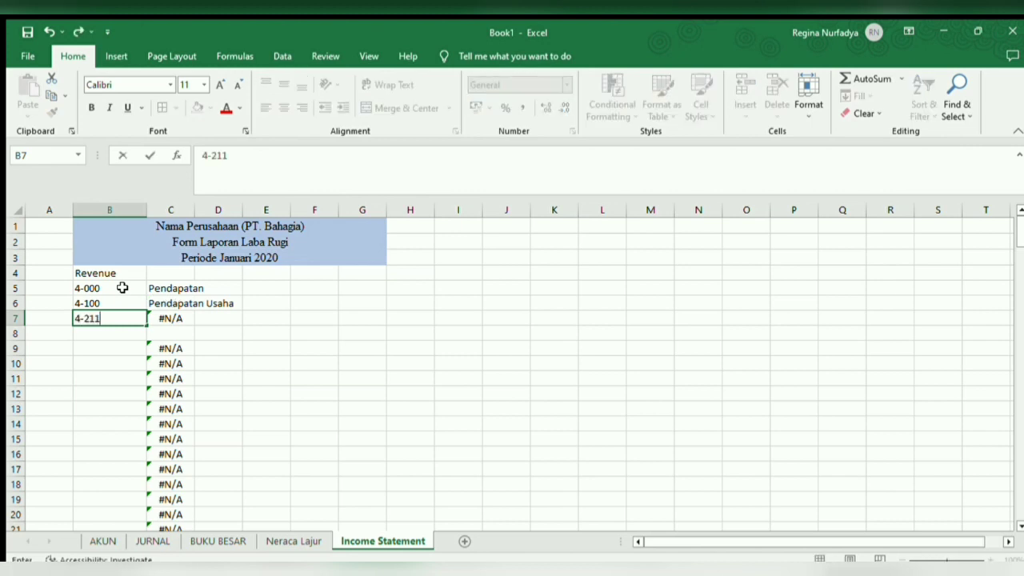
key(BackSpace)
key(BackSpace)
text(00)
key(Return)
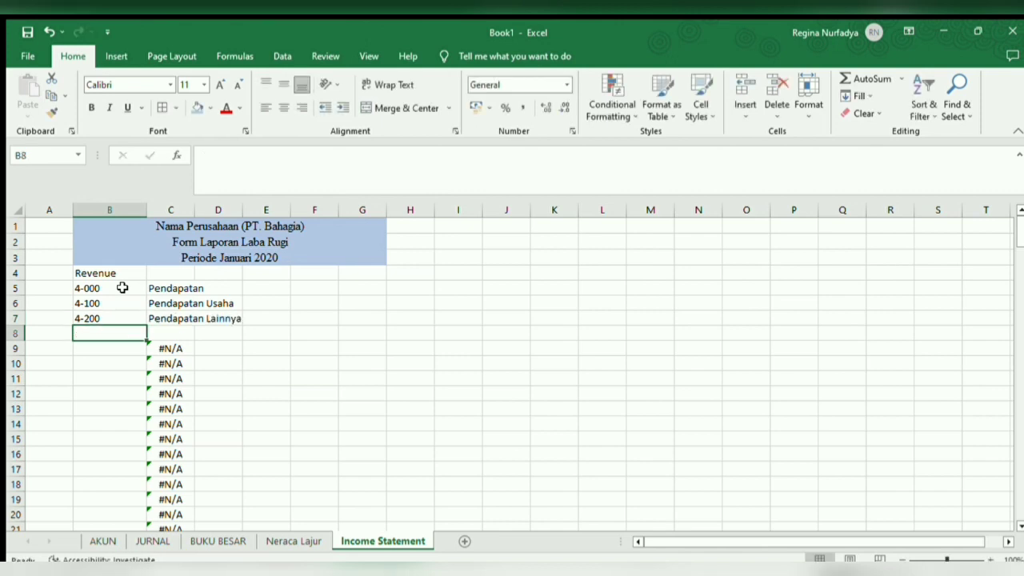
Step: Enter the label Total Revenue in B8, below the revenue accounts
click(116, 346)
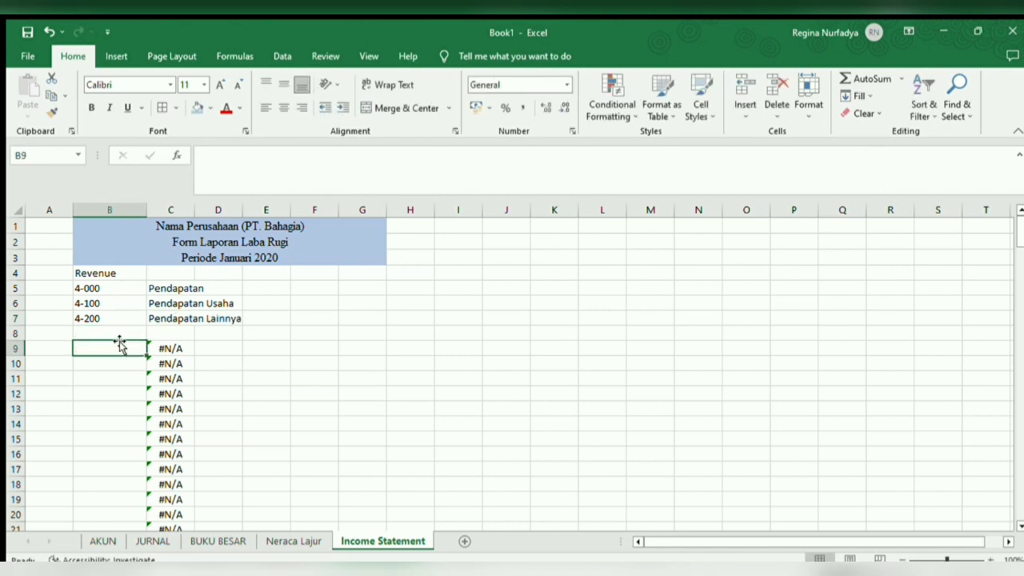
click(116, 331)
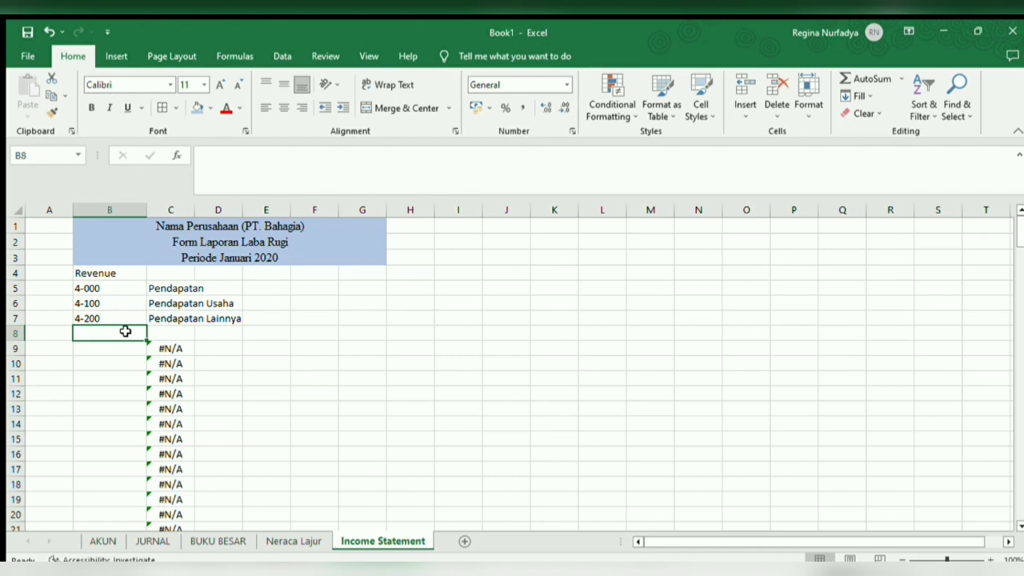
text(Tot)
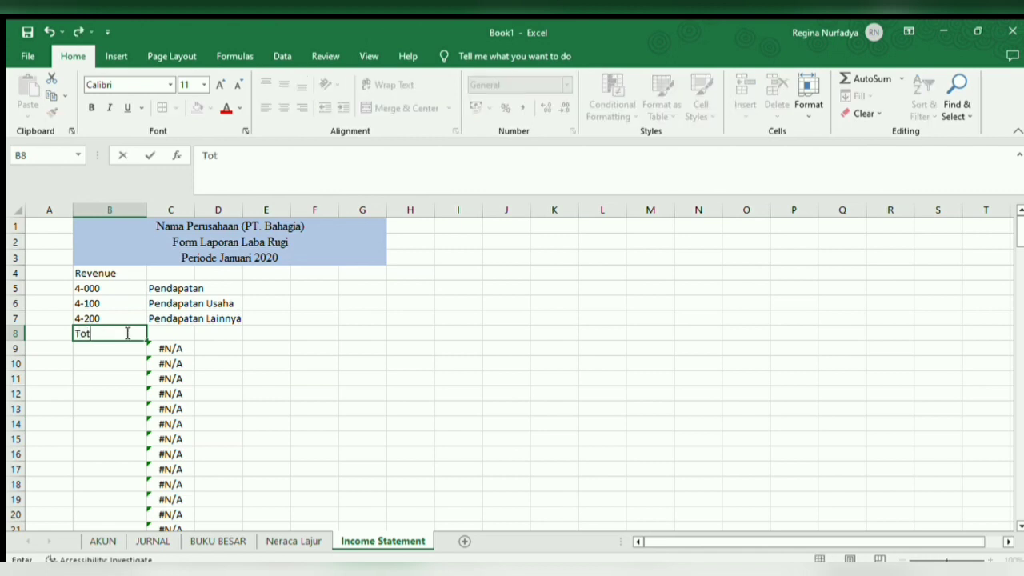
text(al Revenue)
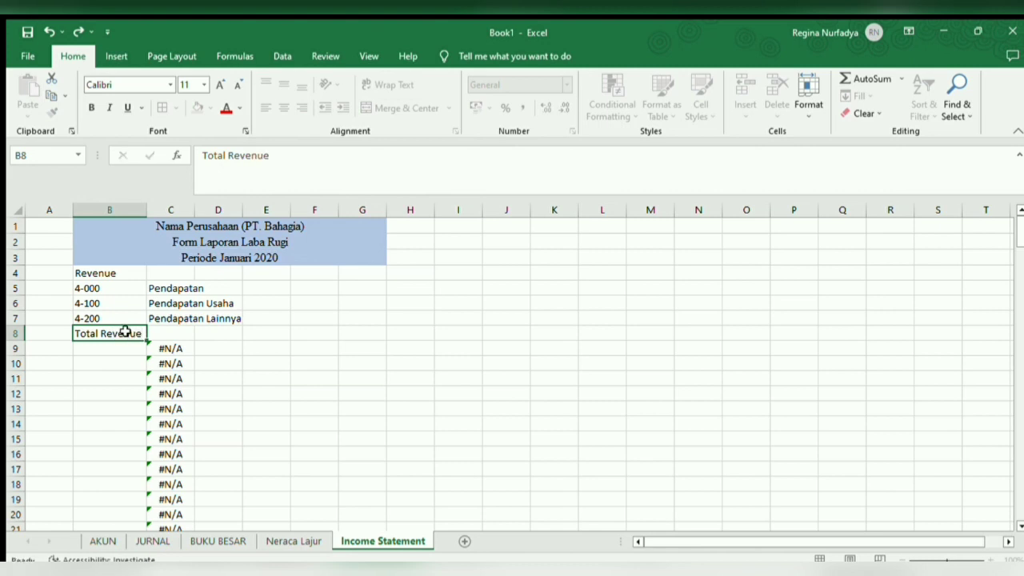
key(Return)
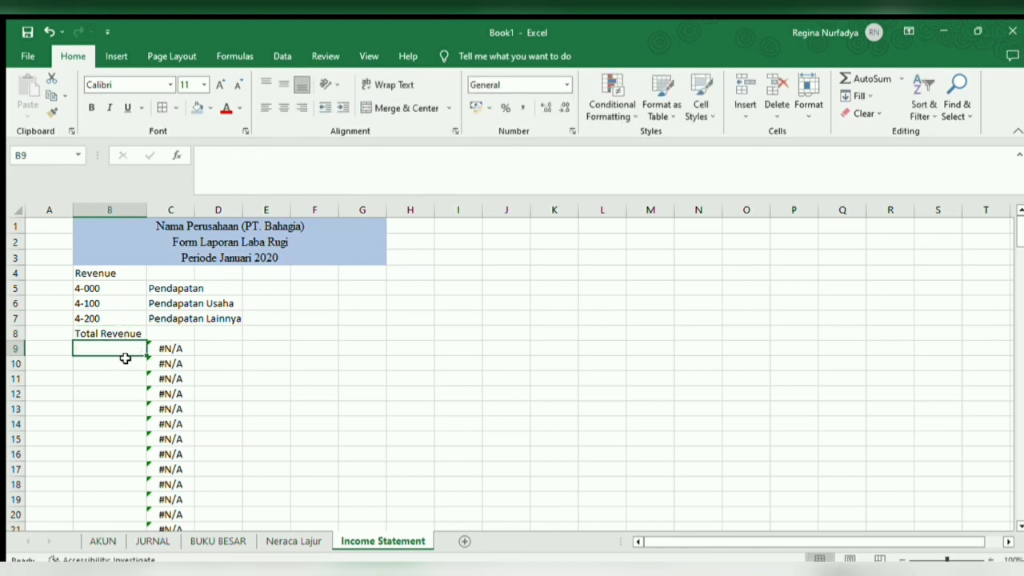
Step: Clear the lookup formula from row 9 and enter the section label COGS in B9
drag(120, 348, 221, 353)
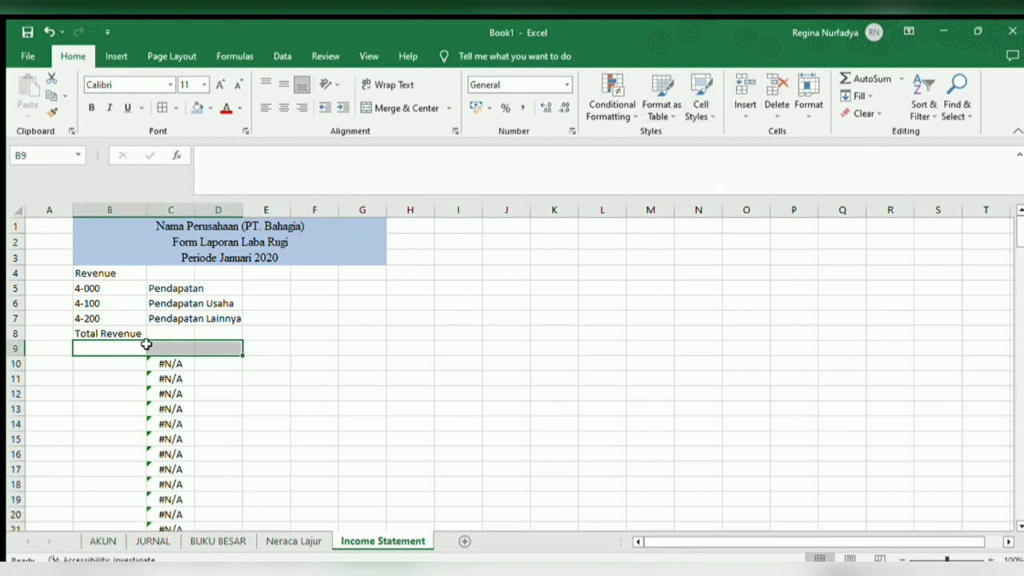
double_click(116, 349)
text(C)
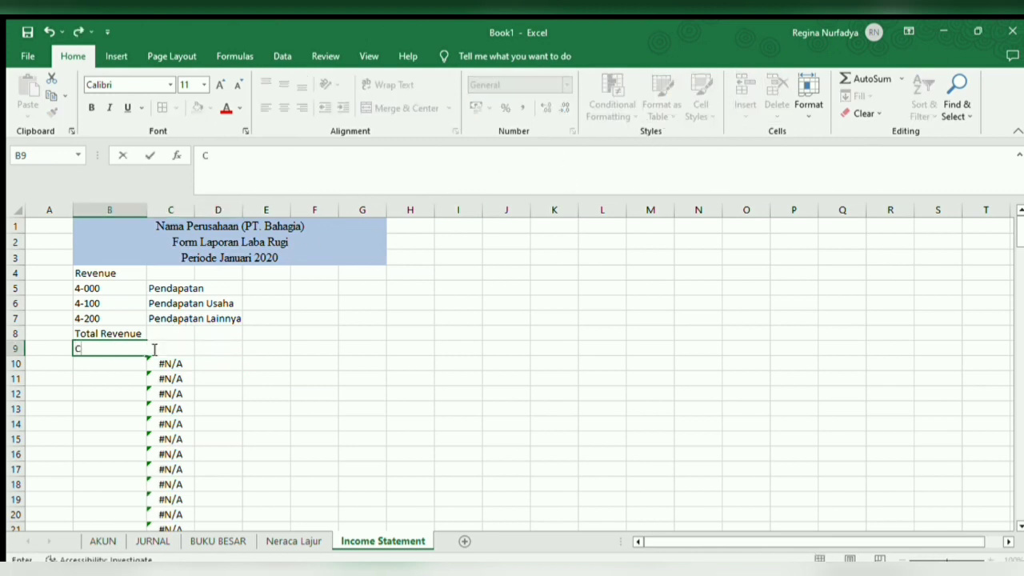
text(OGS)
key(Return)
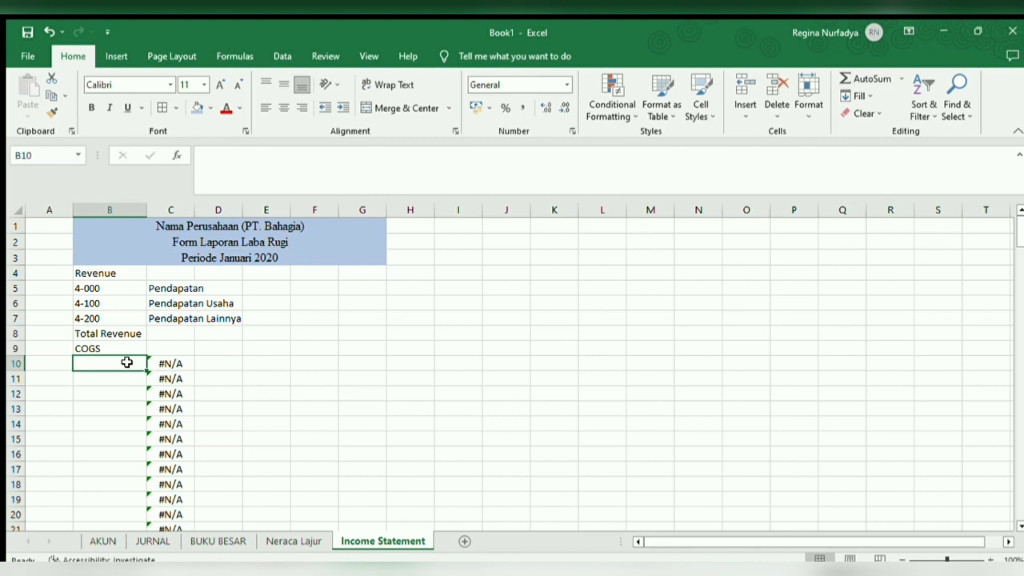
Step: Enter the COGS account codes 5-000, 5-100 and 5-200 in B10:B12
text(5-)
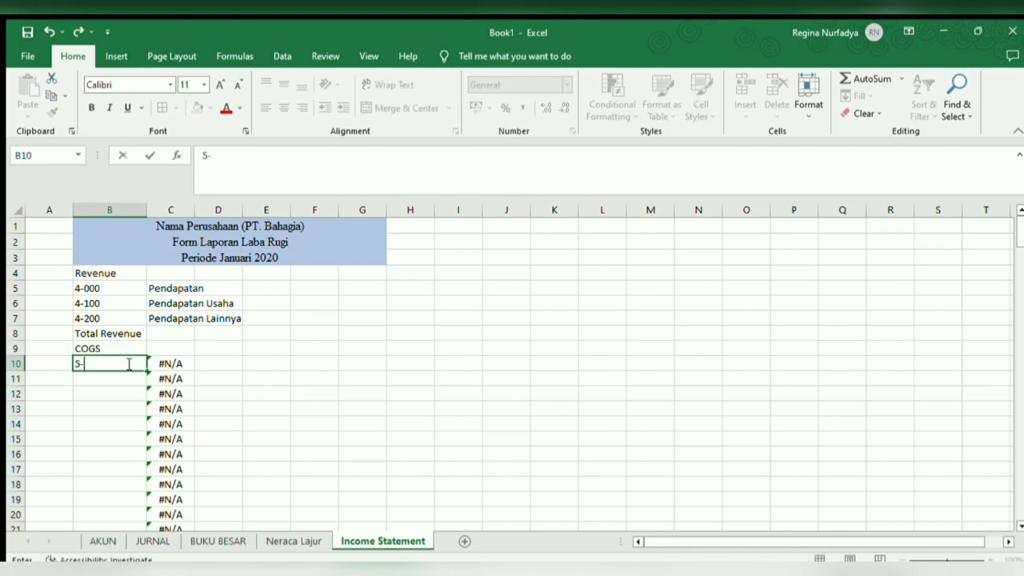
text(000)
key(Return)
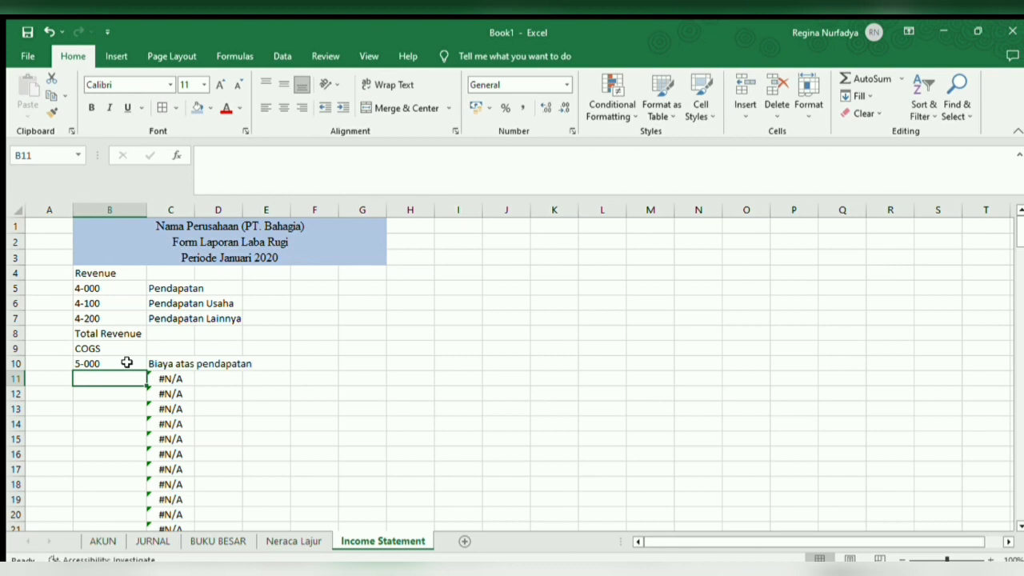
text(5)
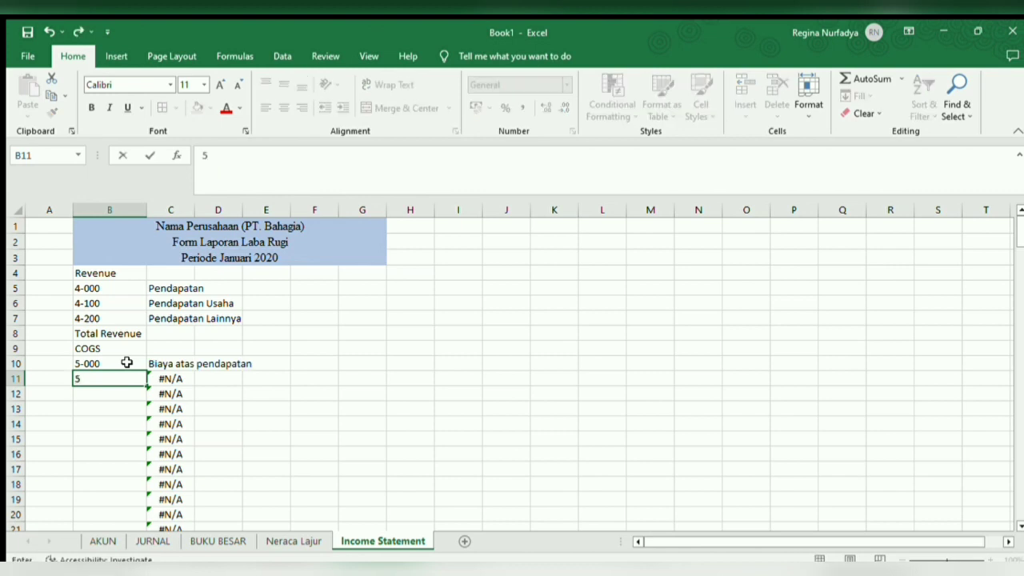
text(-100)
key(Return)
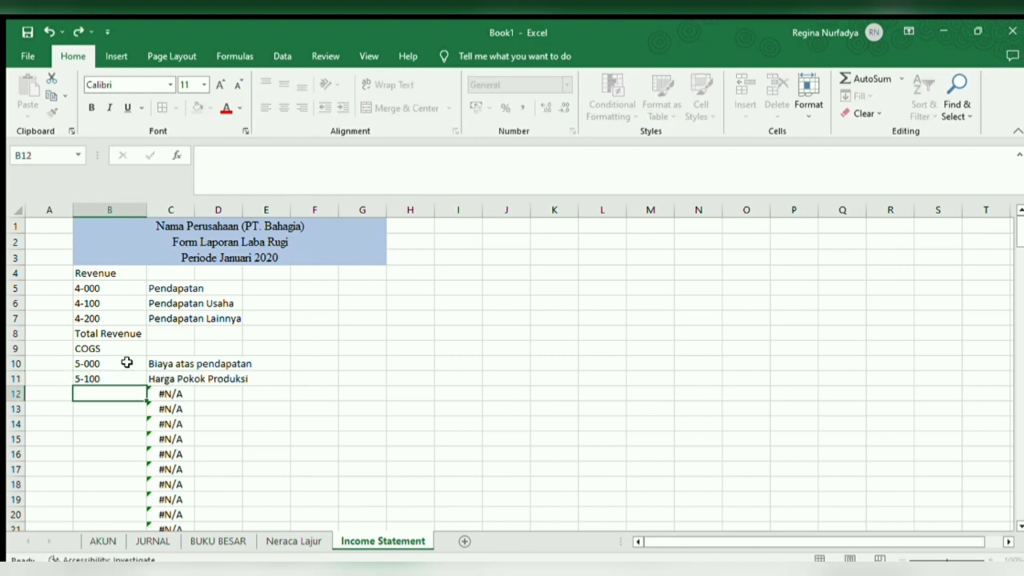
text(5-200)
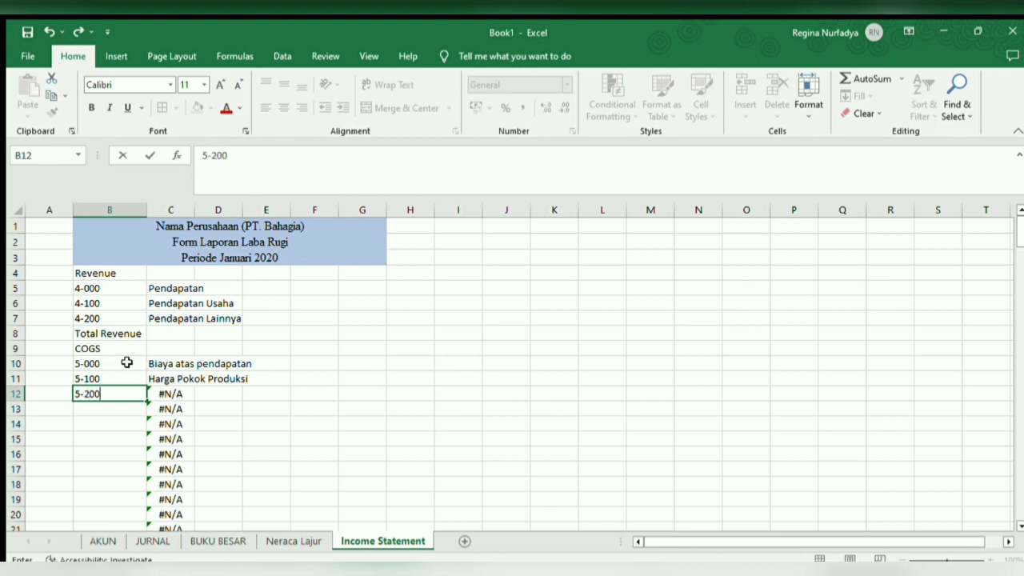
key(Return)
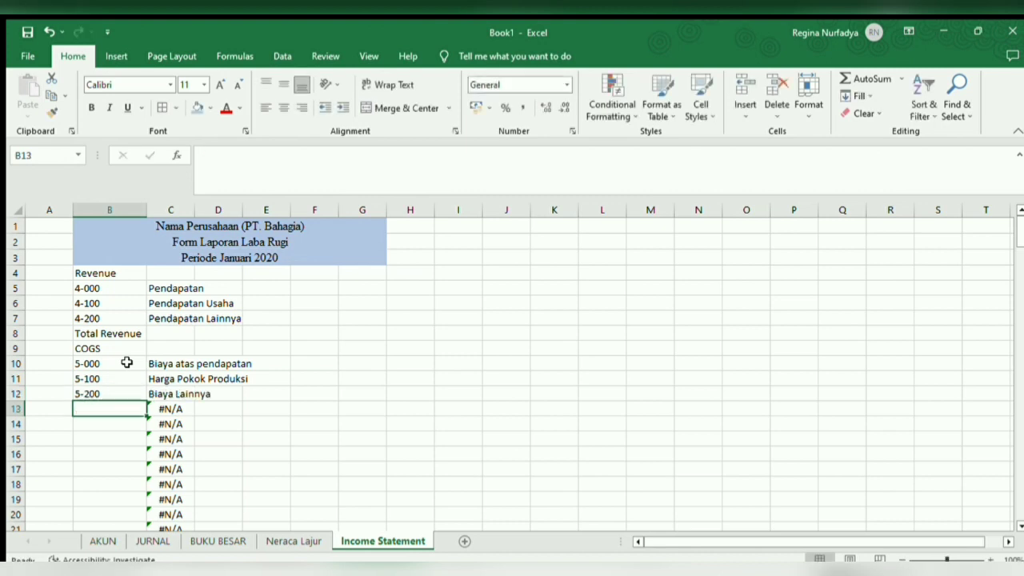
Step: Clear cells B13:D13 and enter the label Total COGS in B13
drag(135, 409, 228, 409)
click(735, 95)
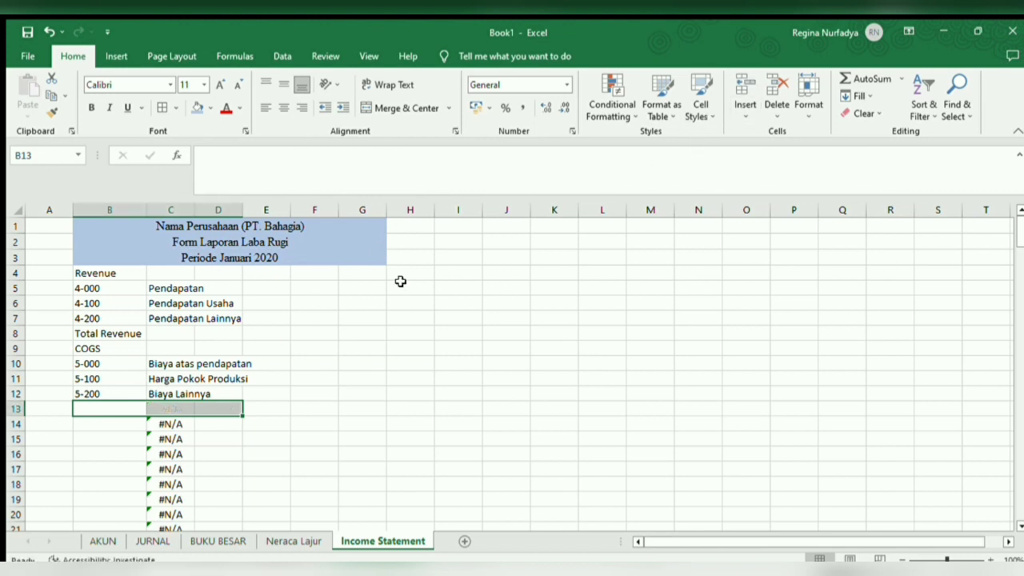
click(128, 409)
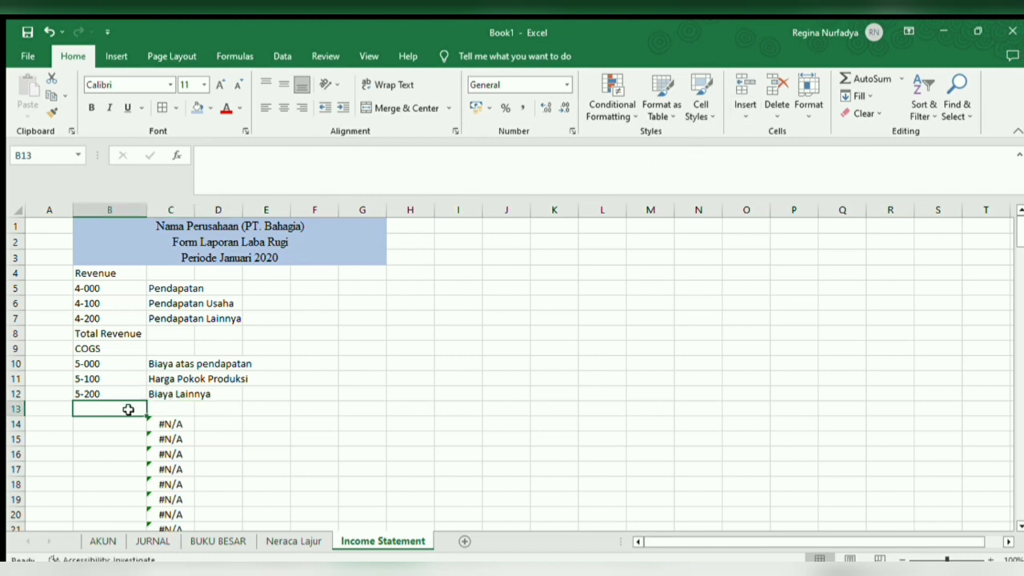
text(T)
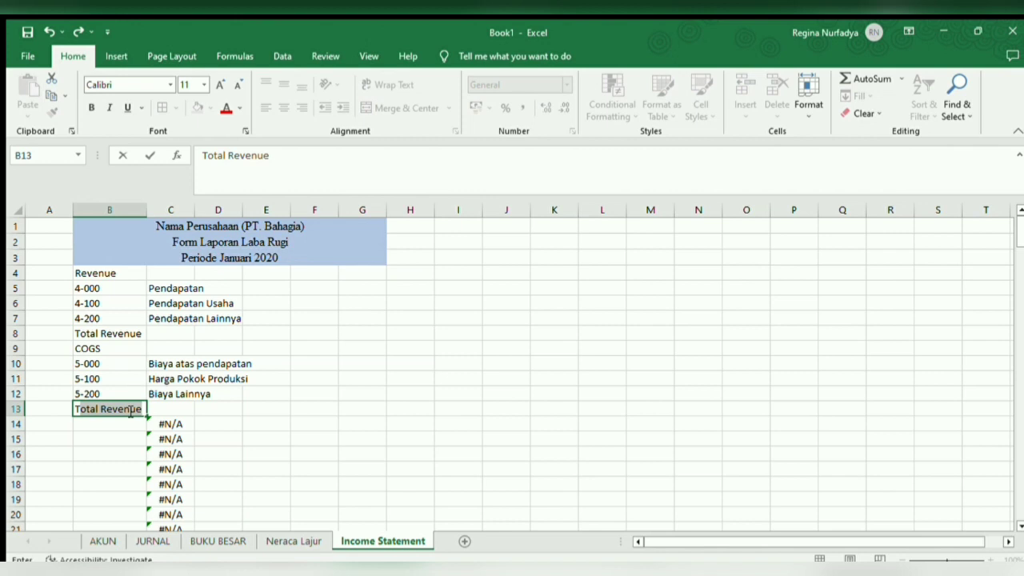
text(otal COGS)
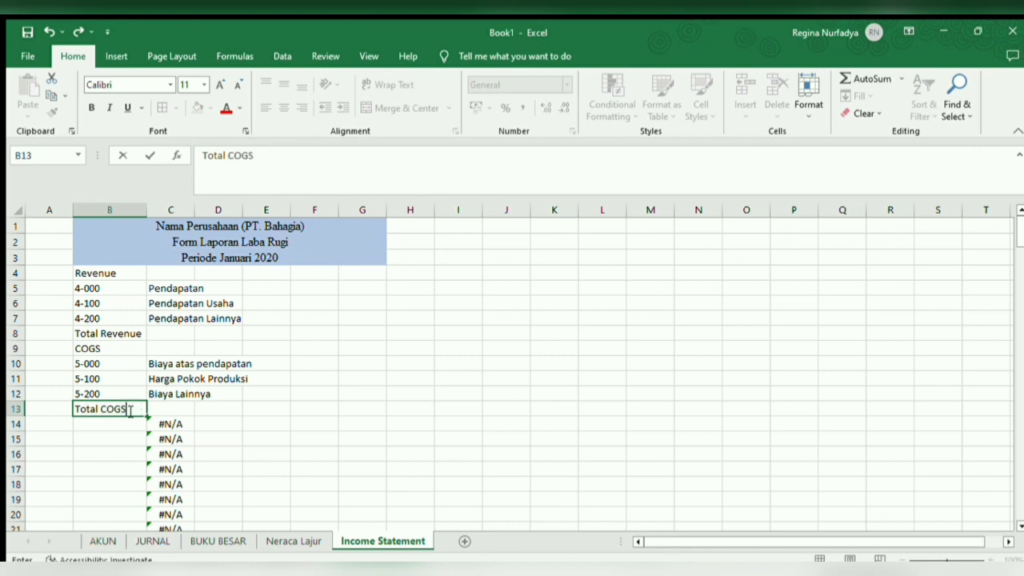
key(Return)
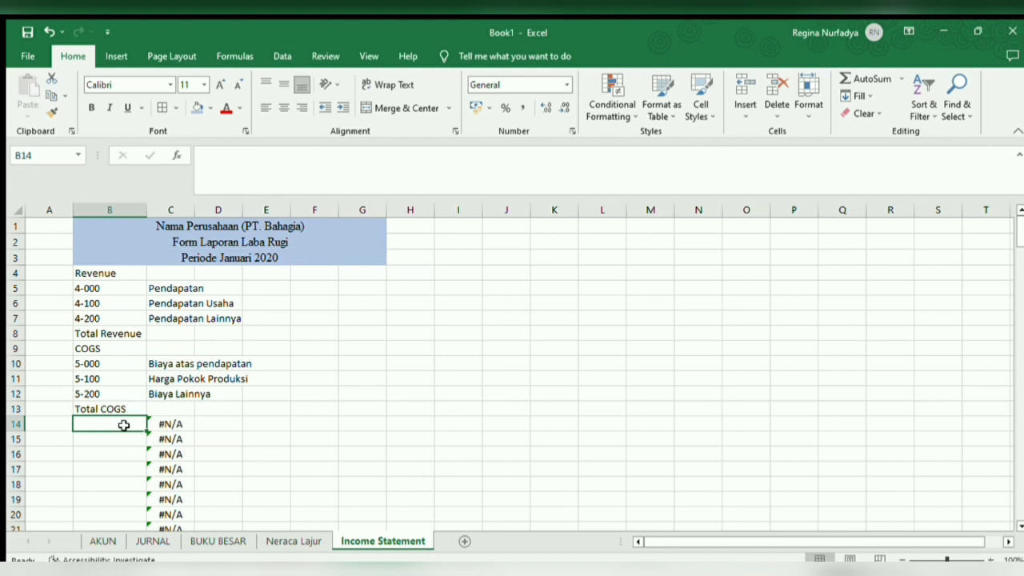
Step: Clear cells B14:E14, including the lookup formula, and enter the section label Expense in B14
drag(124, 425, 259, 422)
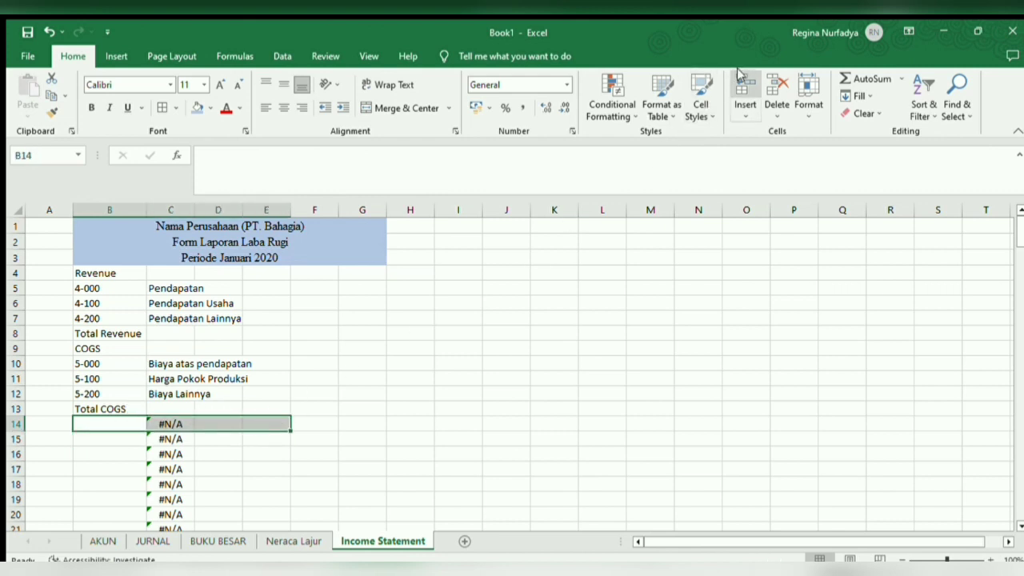
text(Ex)
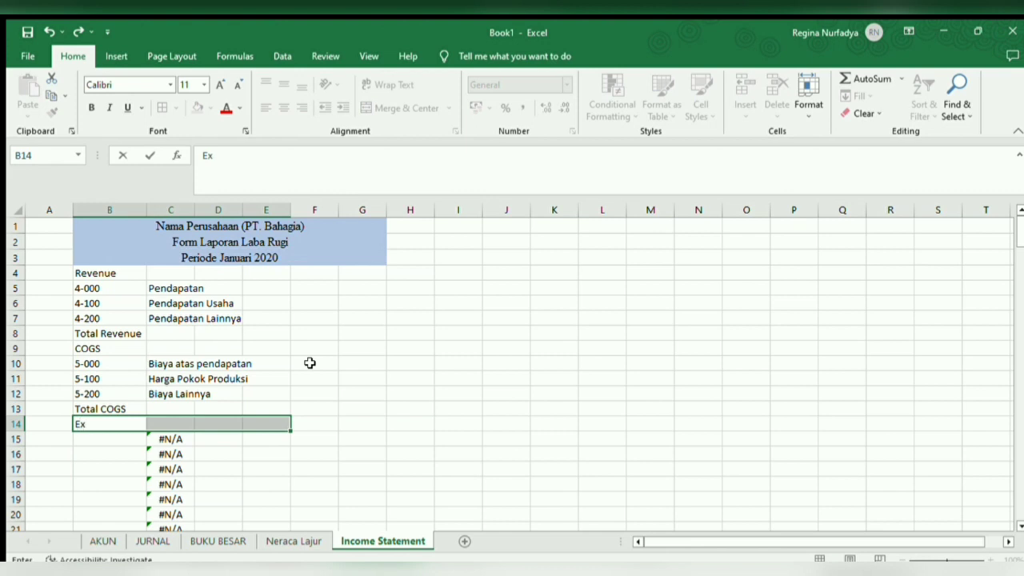
text(pense)
key(Return)
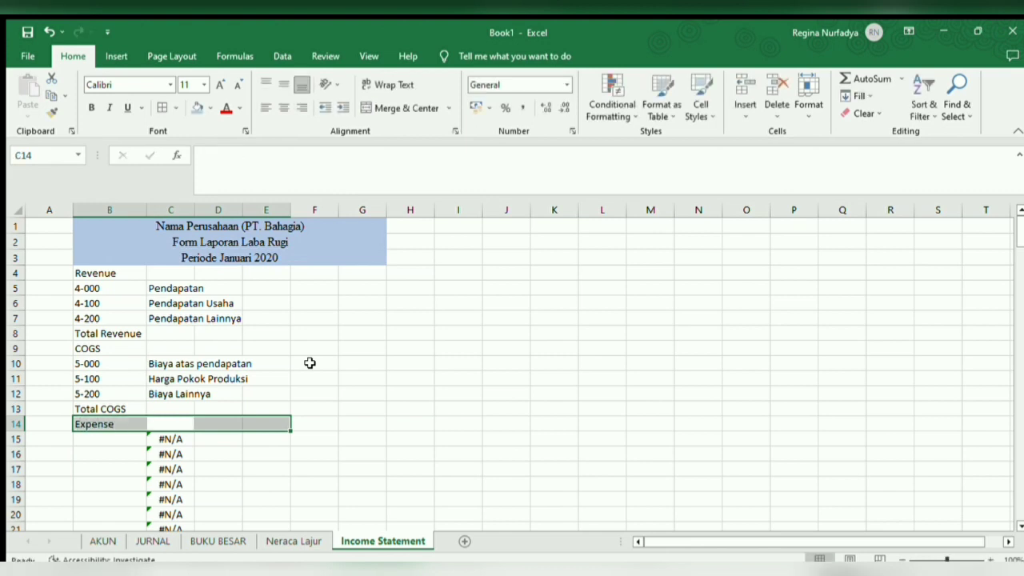
key(Return)
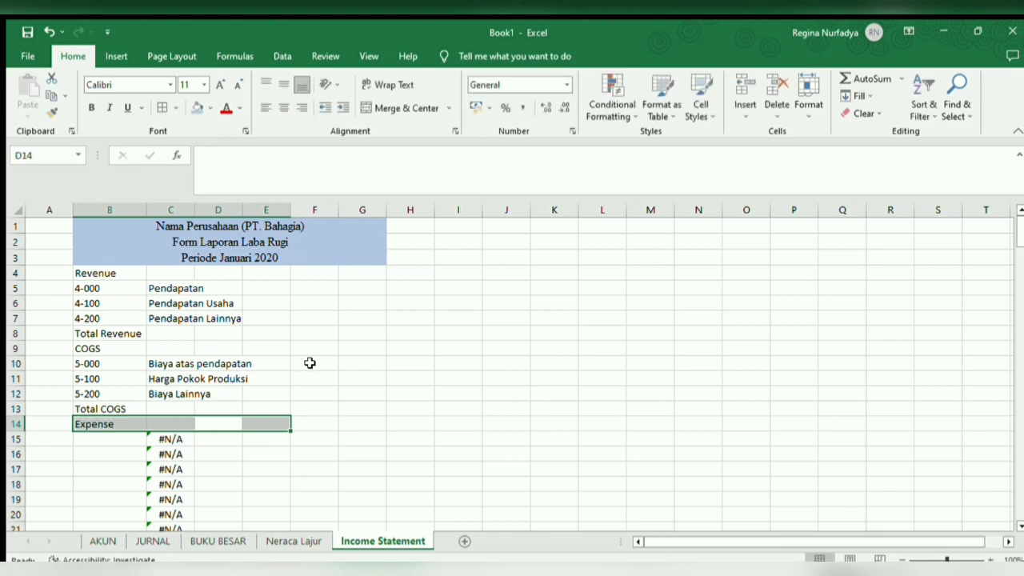
Step: Enter the expense account codes 6-000 and 6-100 in B15:B16
click(124, 446)
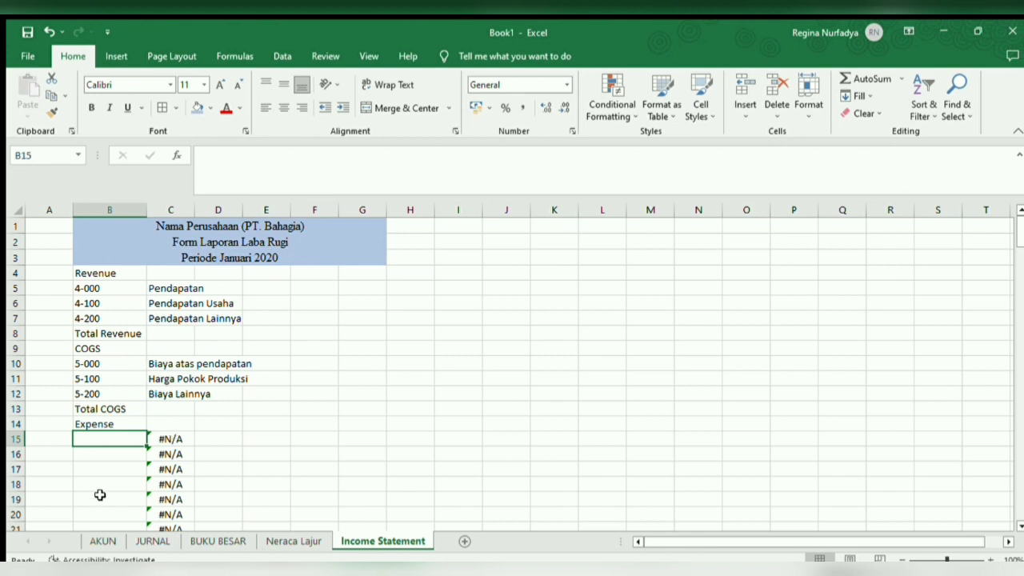
text(600)
key(BackSpace)
key(BackSpace)
text(-000)
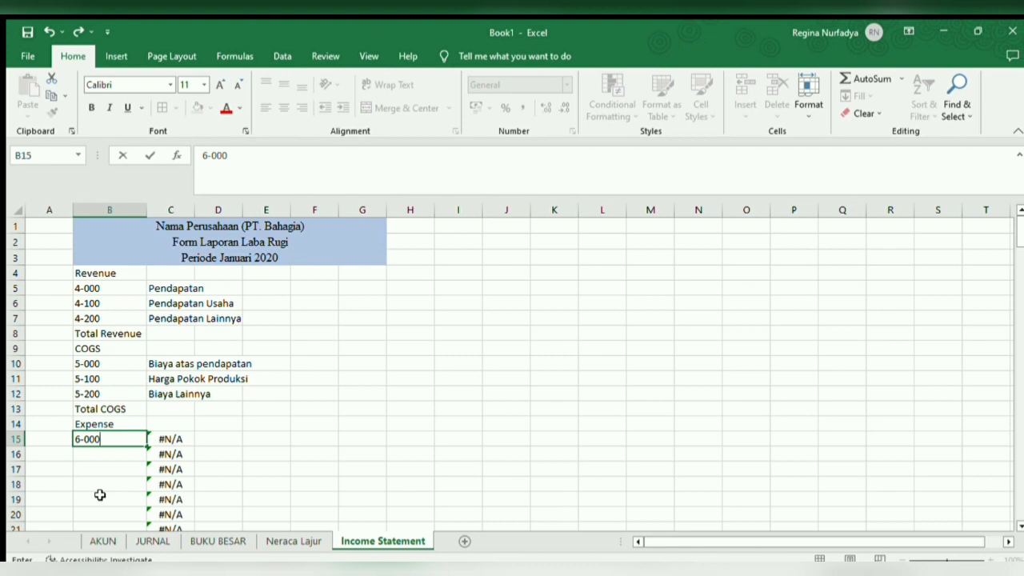
key(Return)
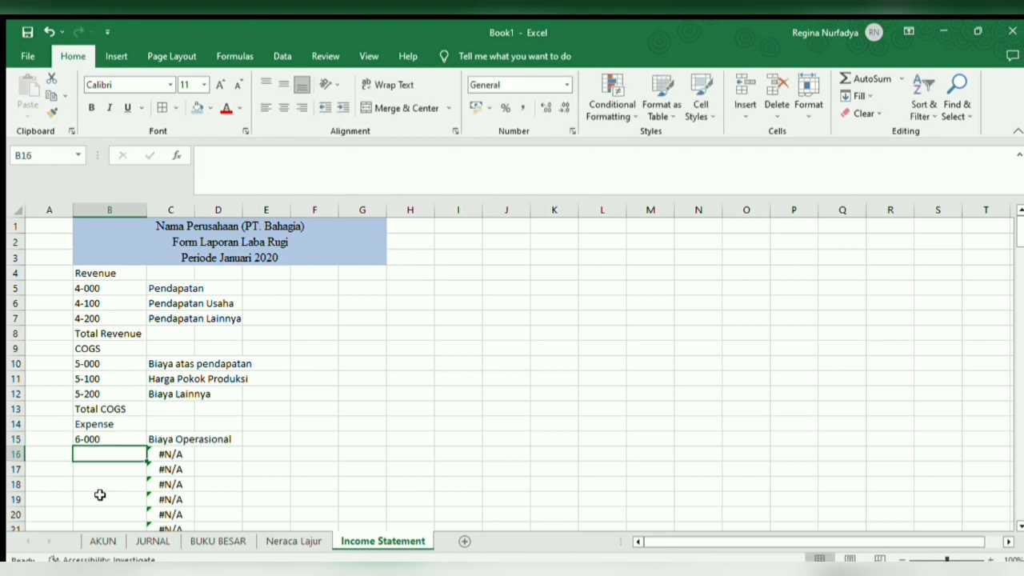
text(6)
key(BackSpace)
text(6-)
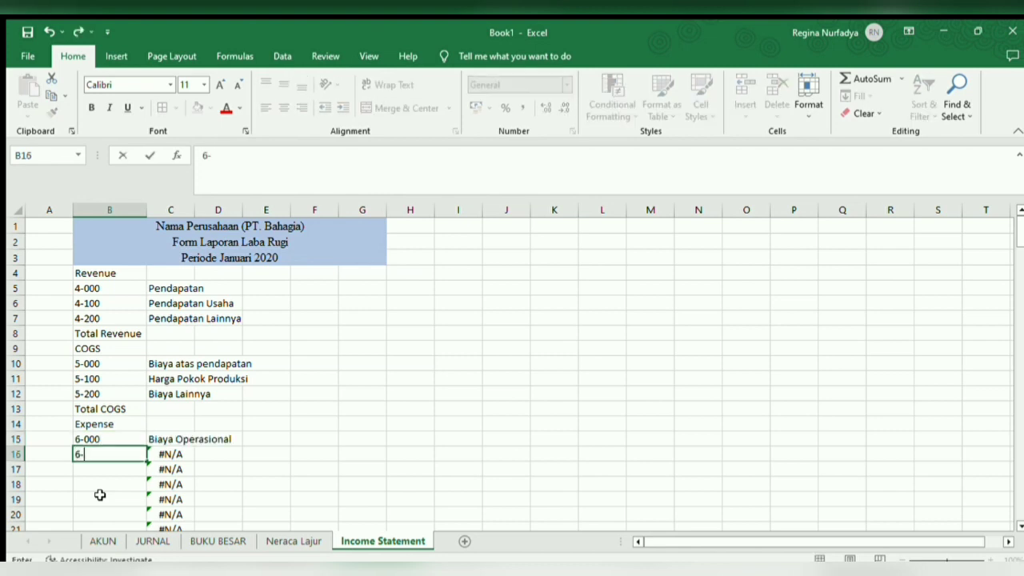
text(100)
key(Return)
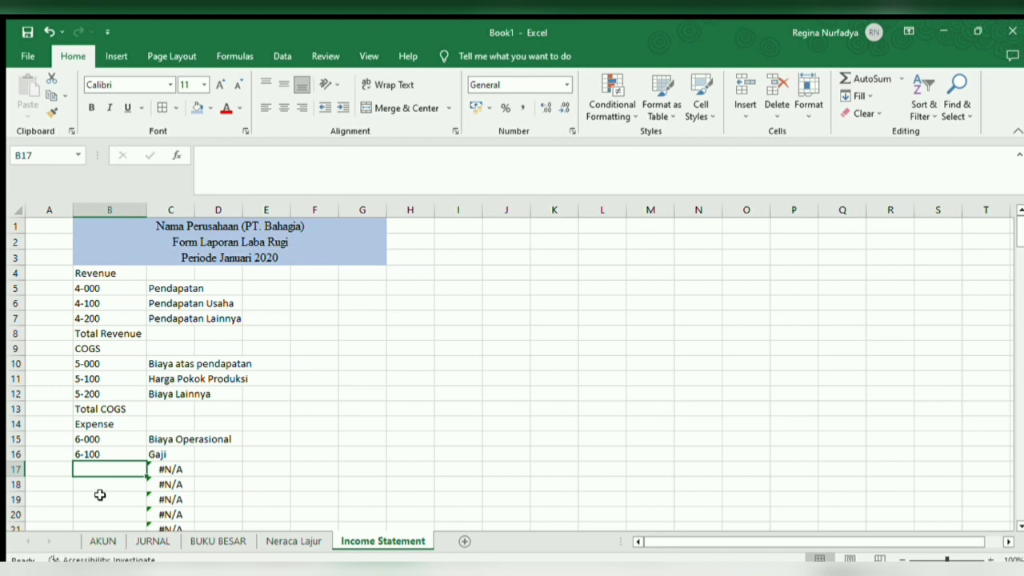
Step: Enter the expense account codes 6-200, 6-300 and 6-400 in B17:B19
text(6-200)
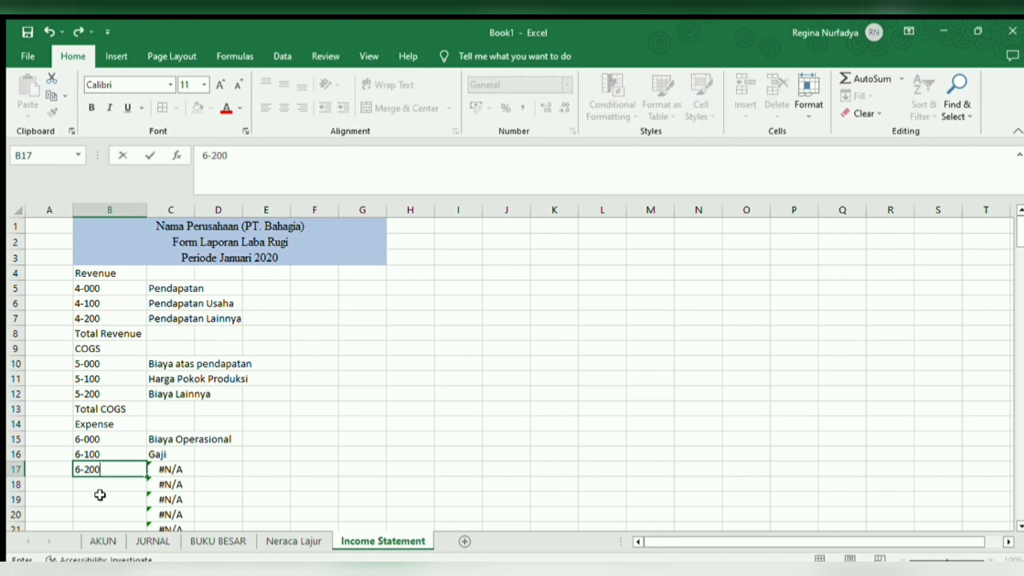
key(Return)
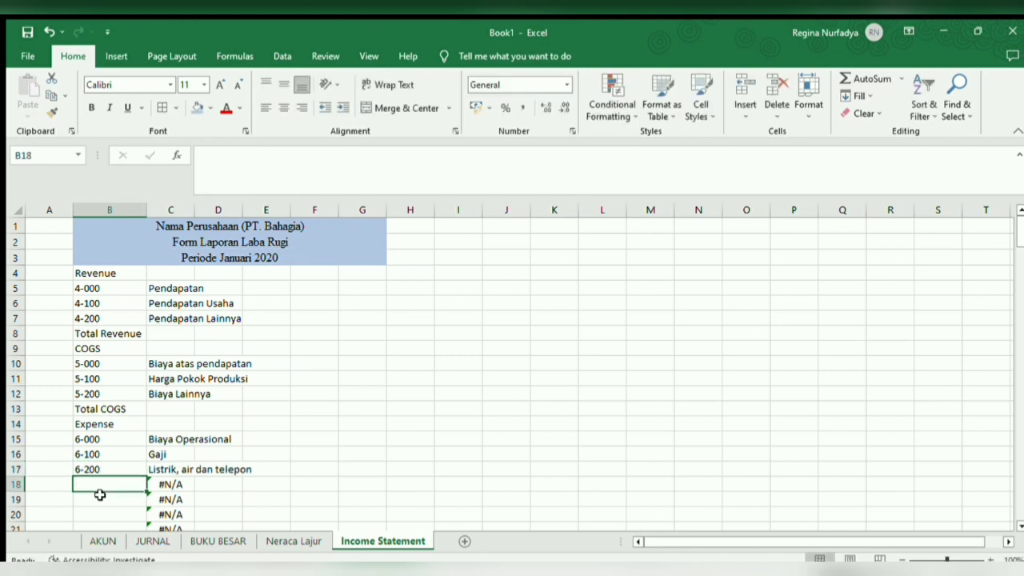
text(6-3-)
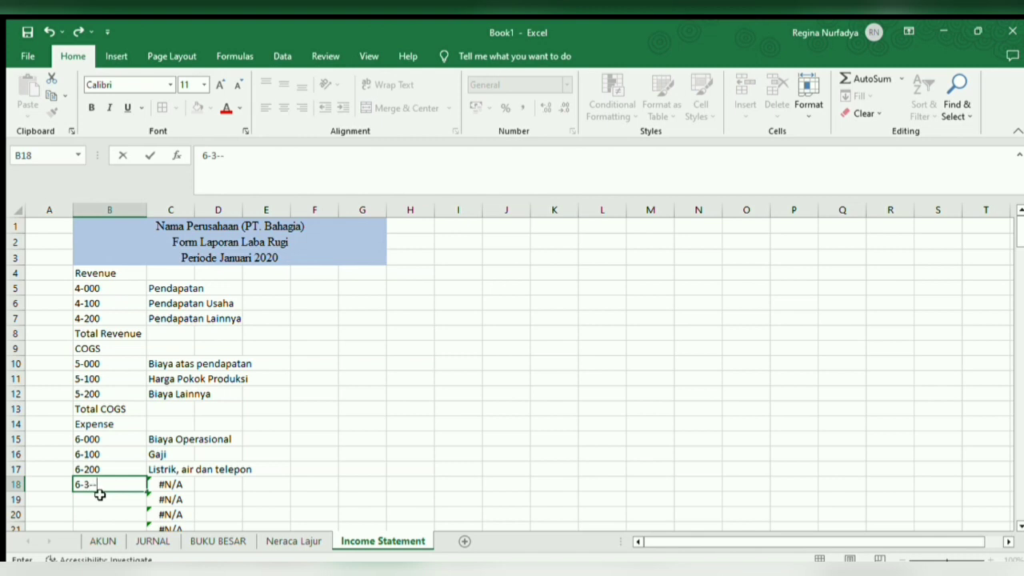
key(BackSpace)
text(00)
key(Return)
text(6-)
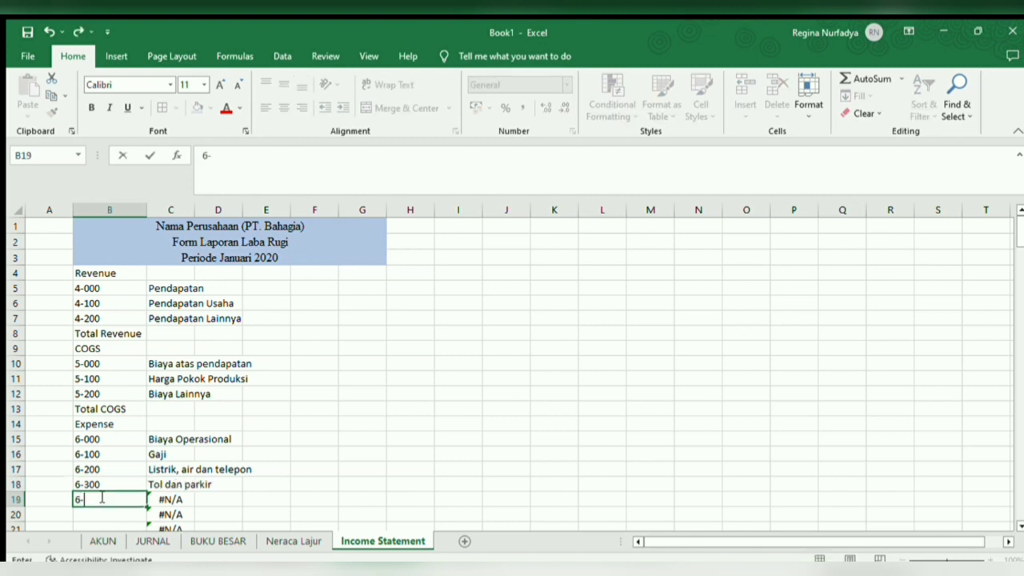
text(400)
key(Return)
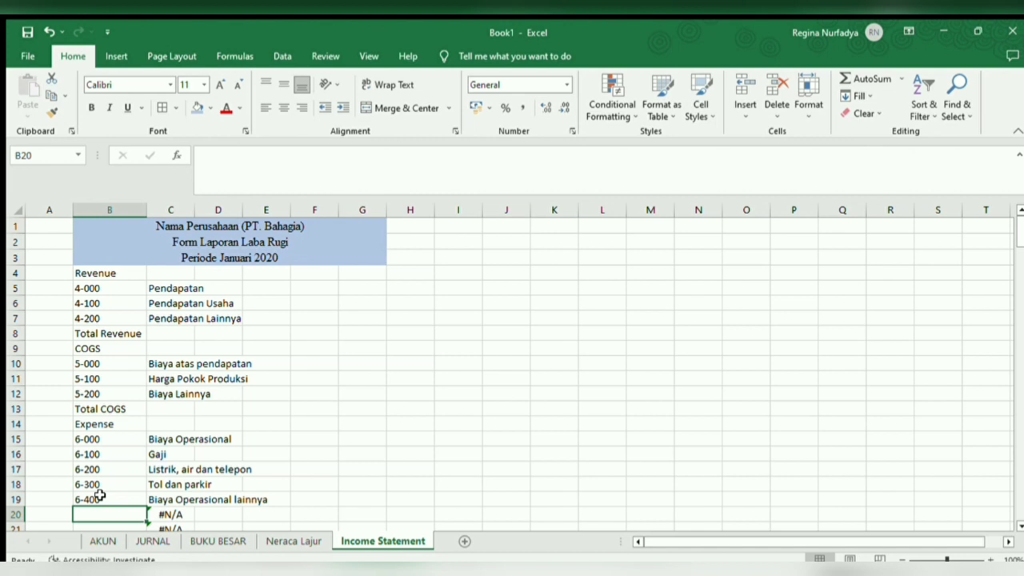
Step: Clear cells B20:D20 and enter the label Total Expense in B20
scroll(100, 496, down, 4)
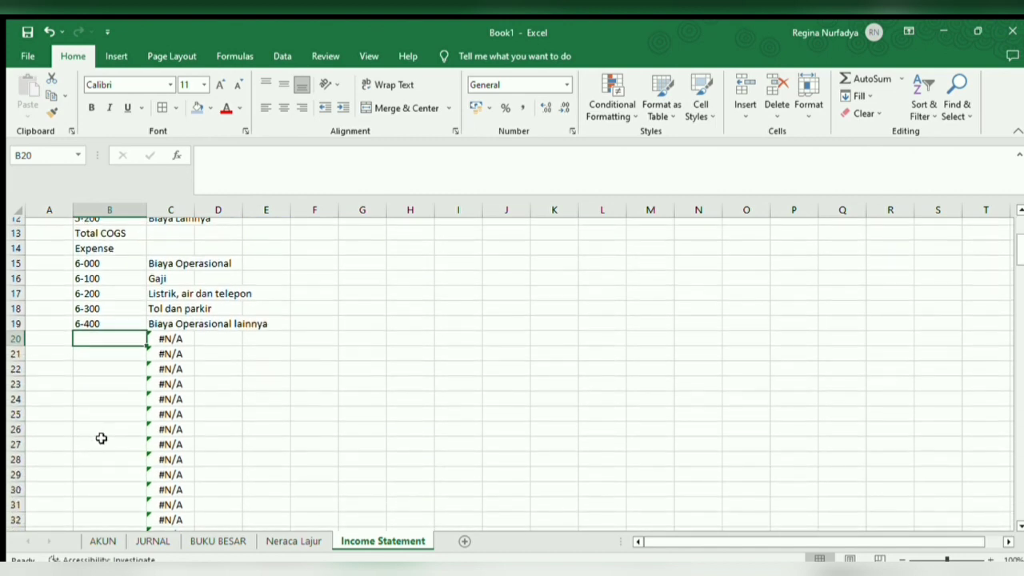
drag(141, 332, 200, 332)
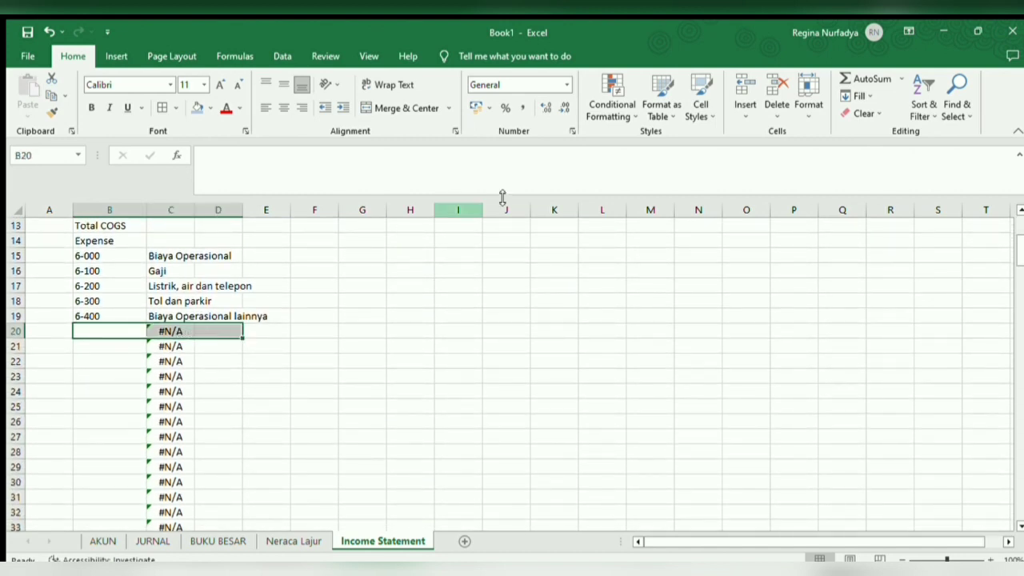
key(Delete)
click(130, 332)
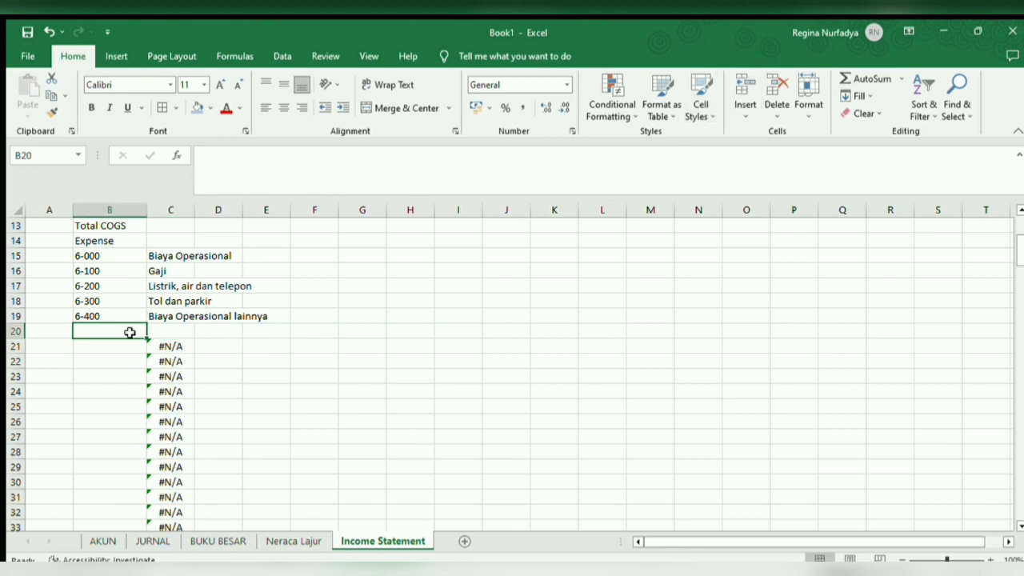
text(Tota)
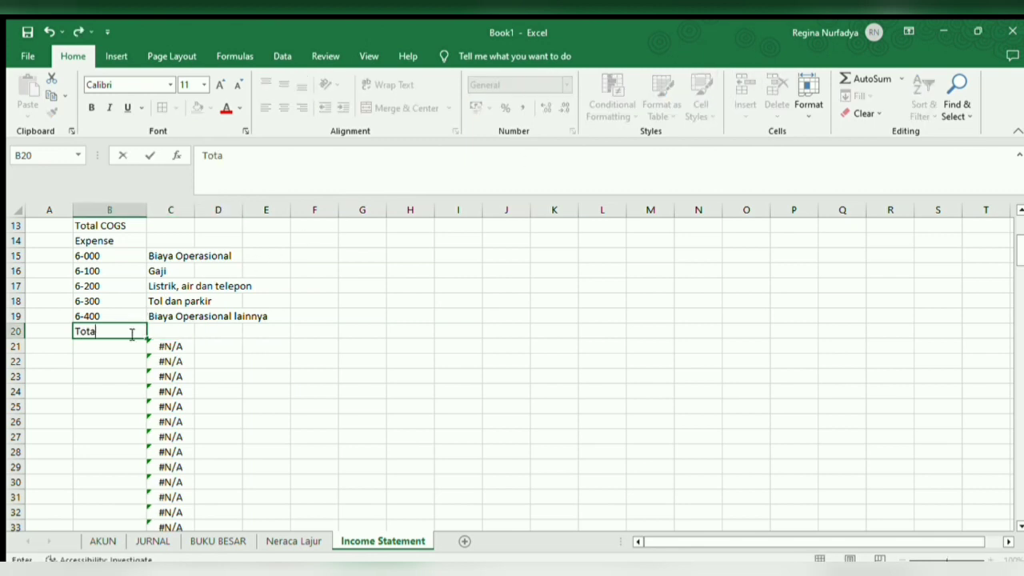
text(l Expense)
key(Return)
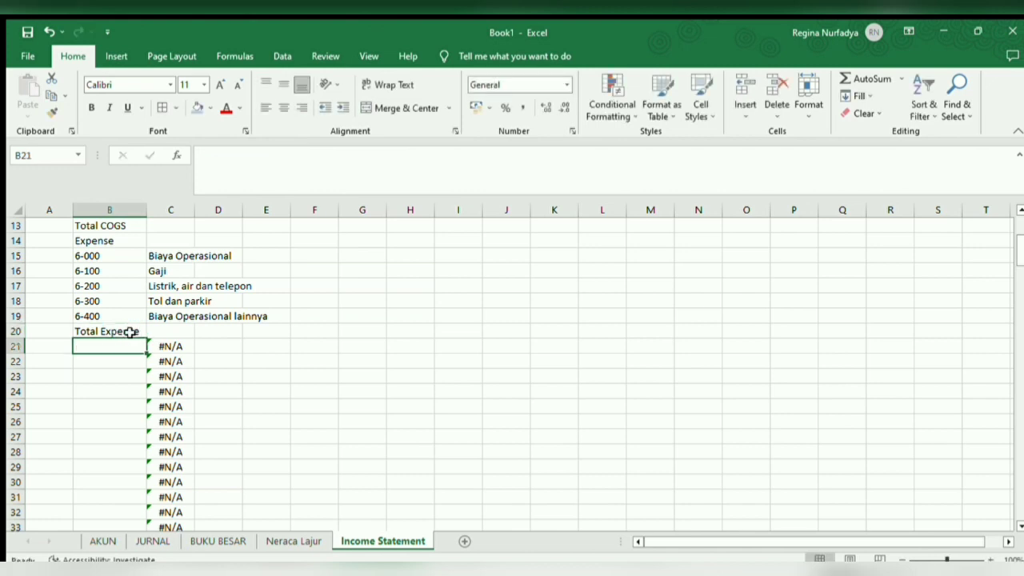
Step: Enter the section label Other Income in B21 and clear the lookup formula from C21
text(Oth)
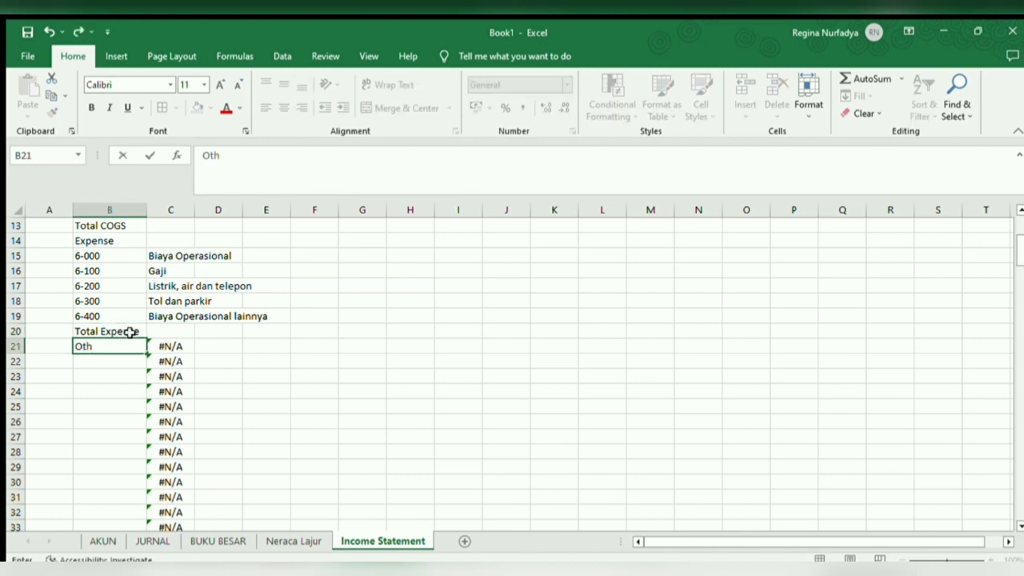
text(er Income)
key(Tab)
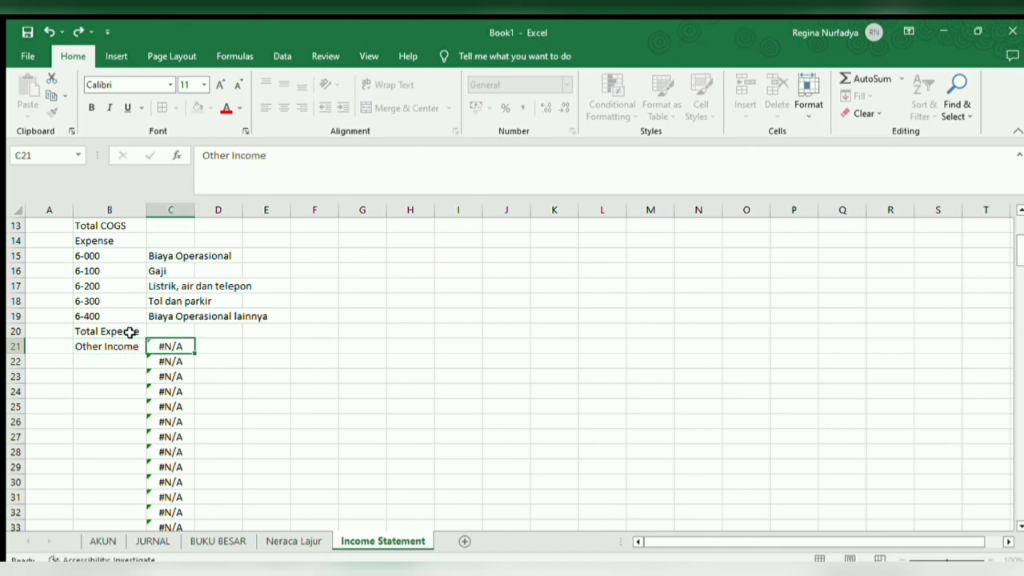
key(BackSpace)
key(Return)
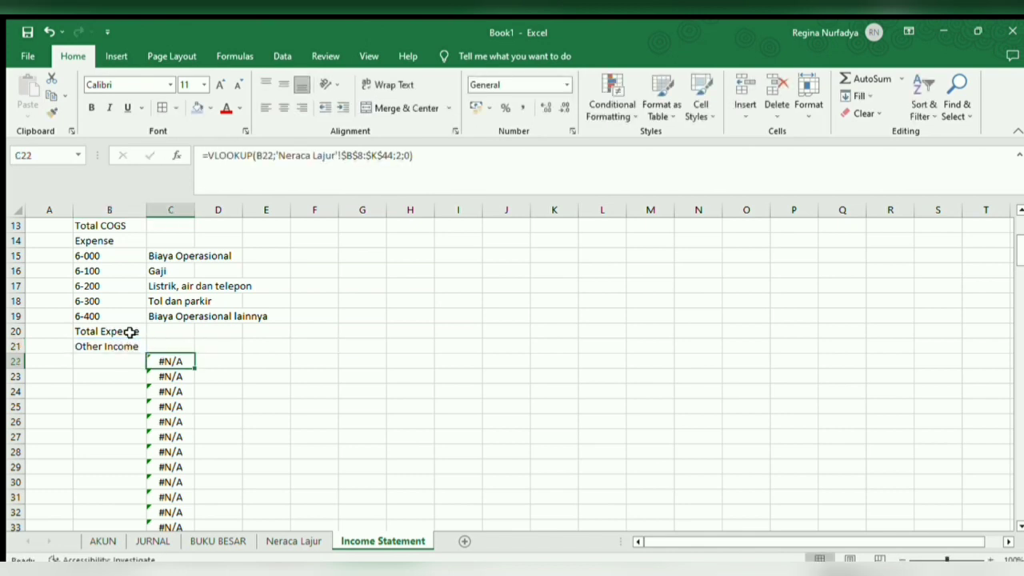
Step: Enter the other income account codes 7-000 and 7-100 in B22:B23
key(Left)
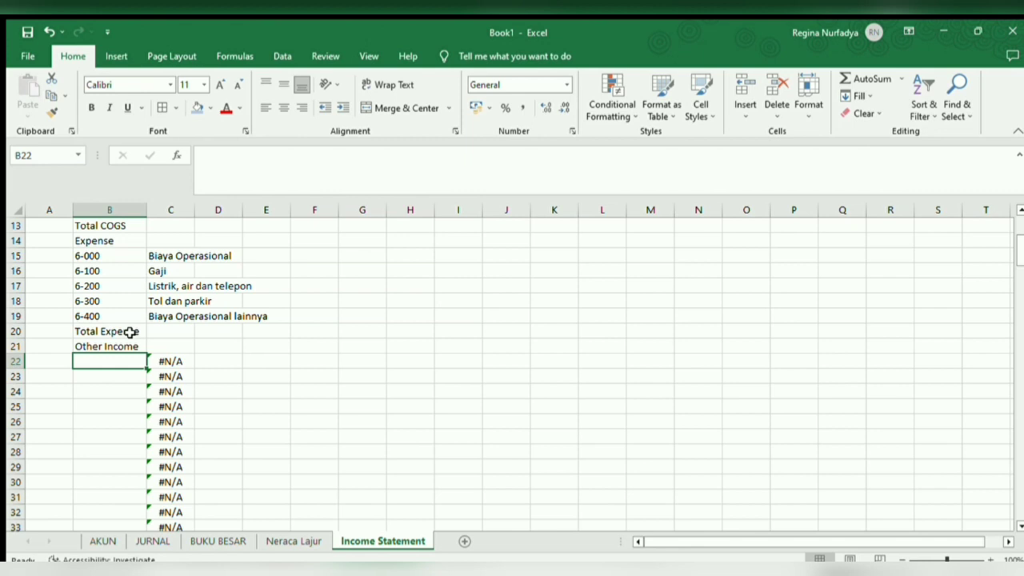
text(7-000)
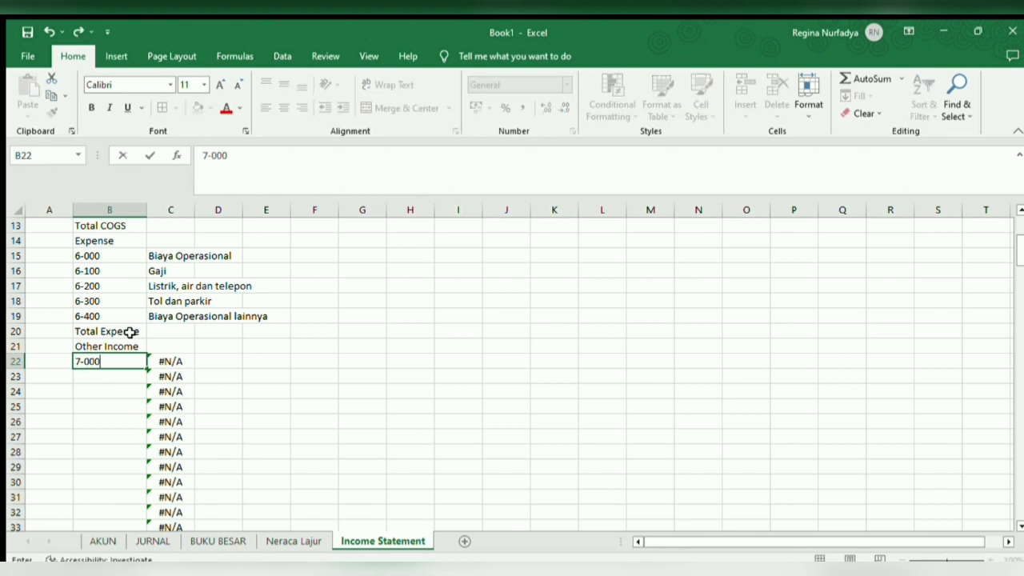
key(Return)
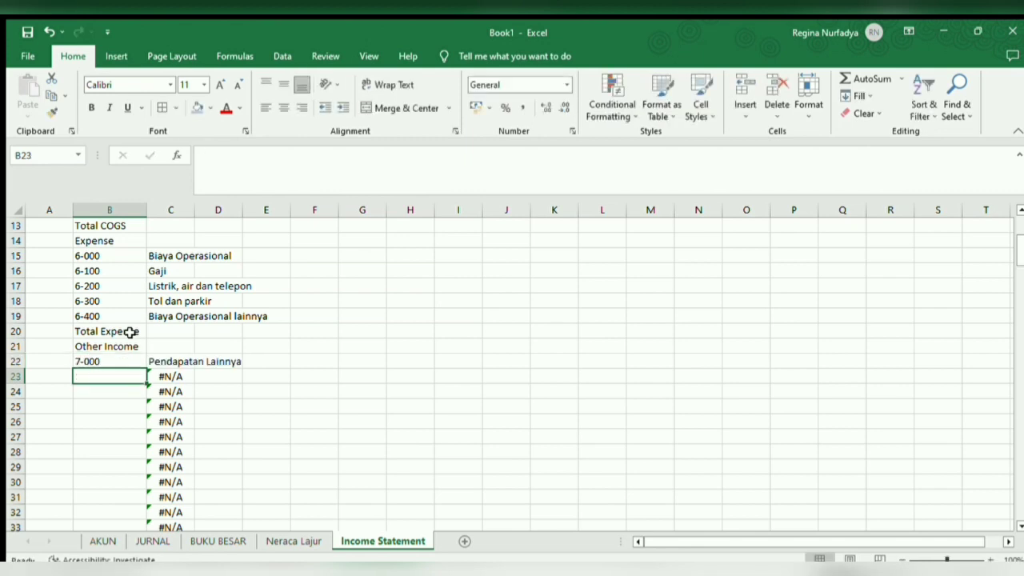
text(7-100)
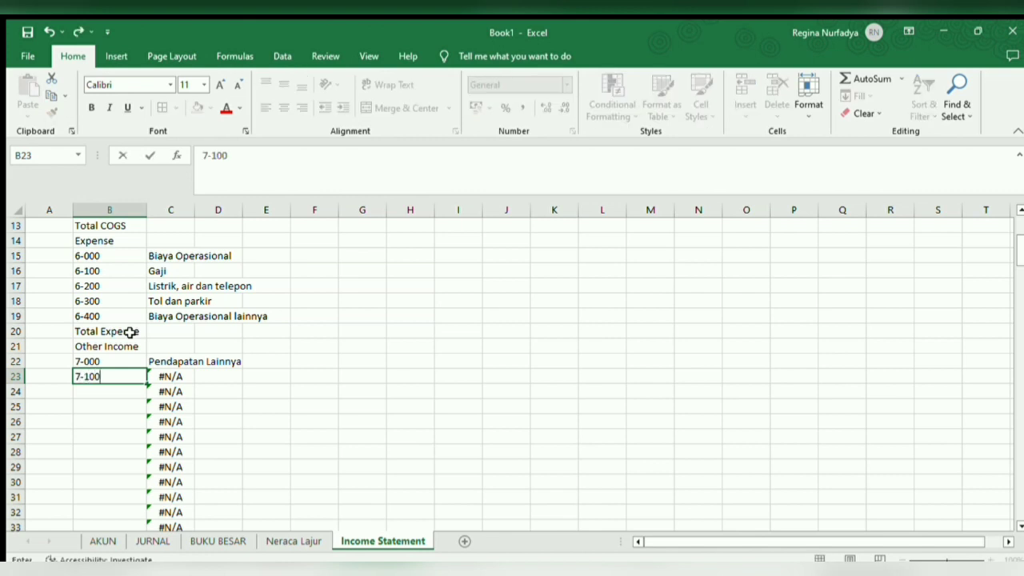
key(Return)
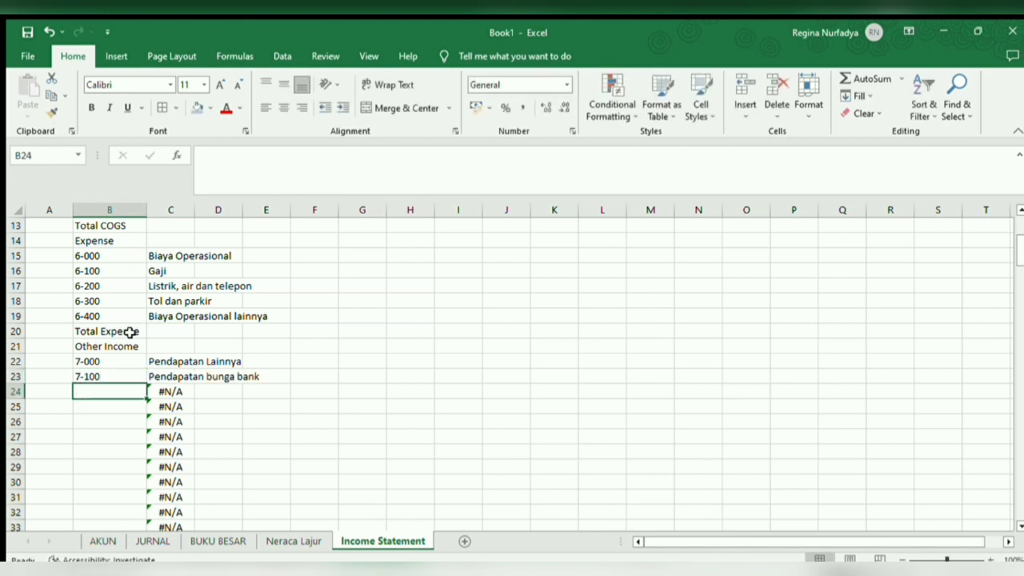
Step: Enter the label Total Other Income in B24 and clear the lookup formula from C24
text(T)
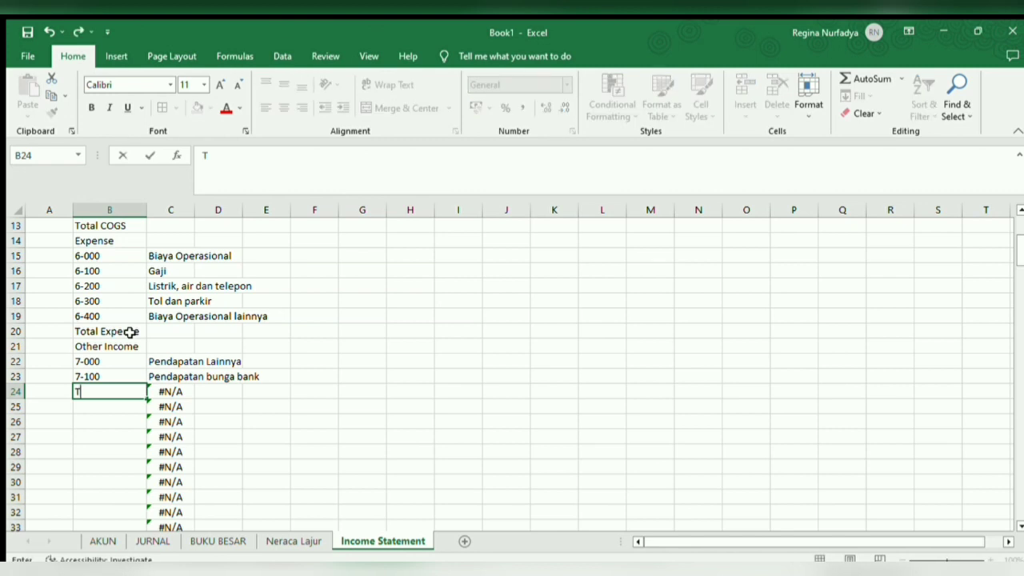
text(otal Other Income)
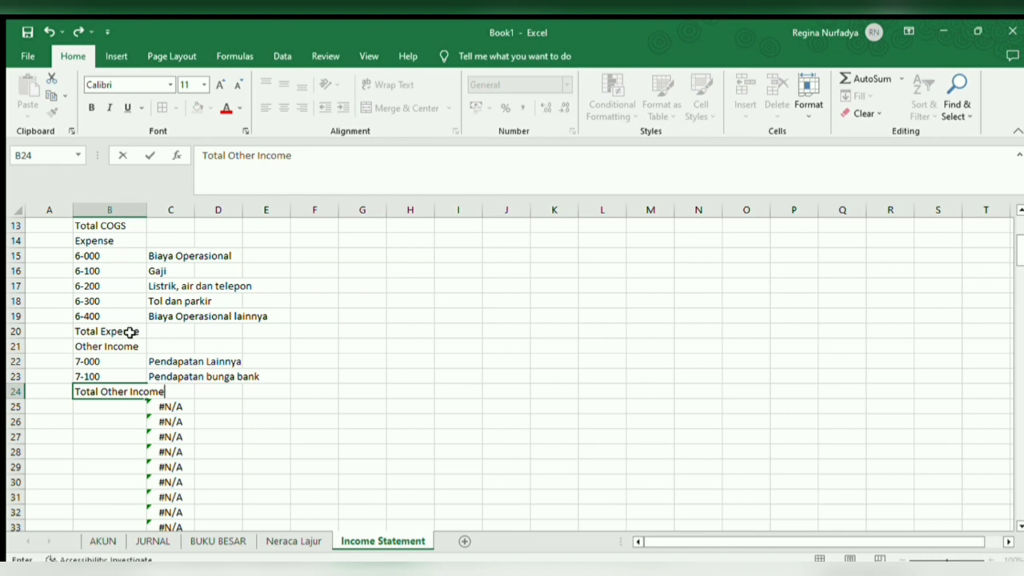
key(Return)
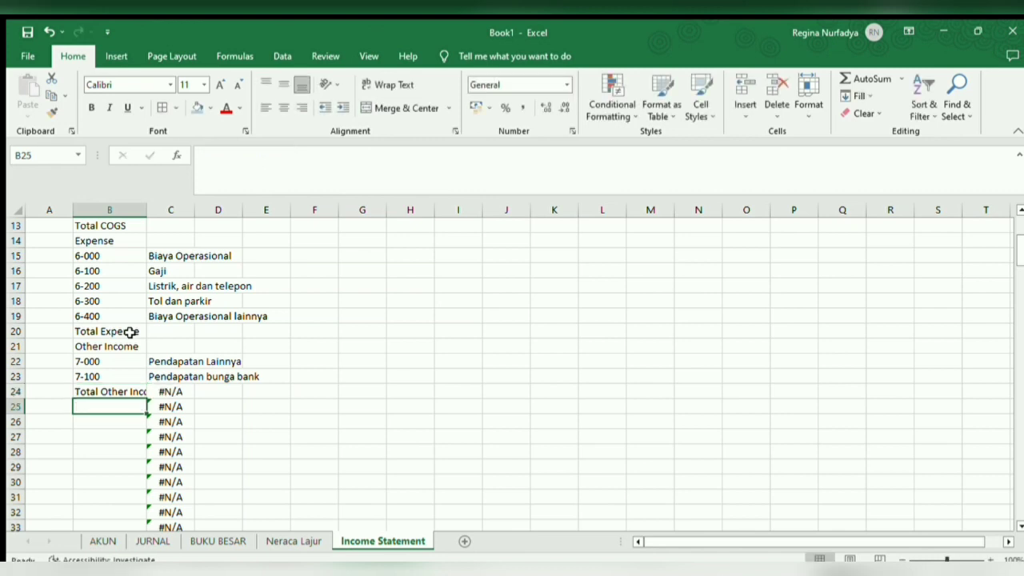
key(Up)
key(Right)
key(BackSpace)
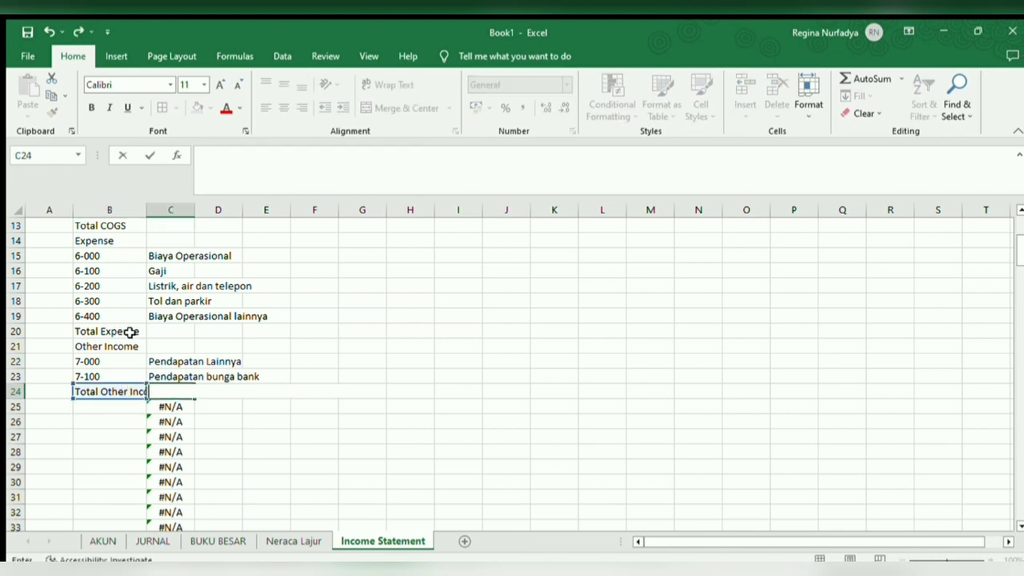
key(Return)
Step: Enter the section label Other Expense in B25 and clear the lookup formula from C25
key(Left)
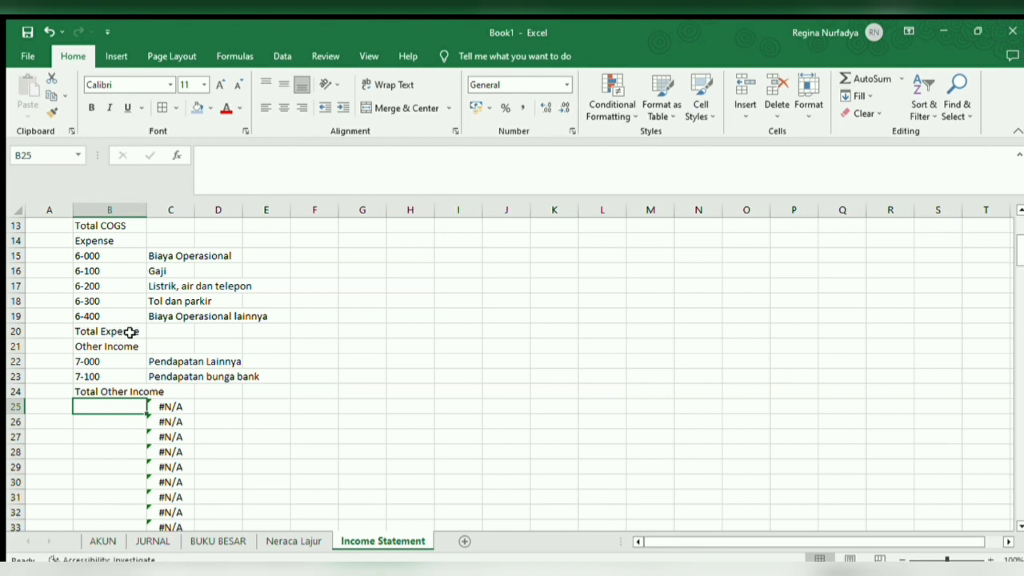
text(Other )
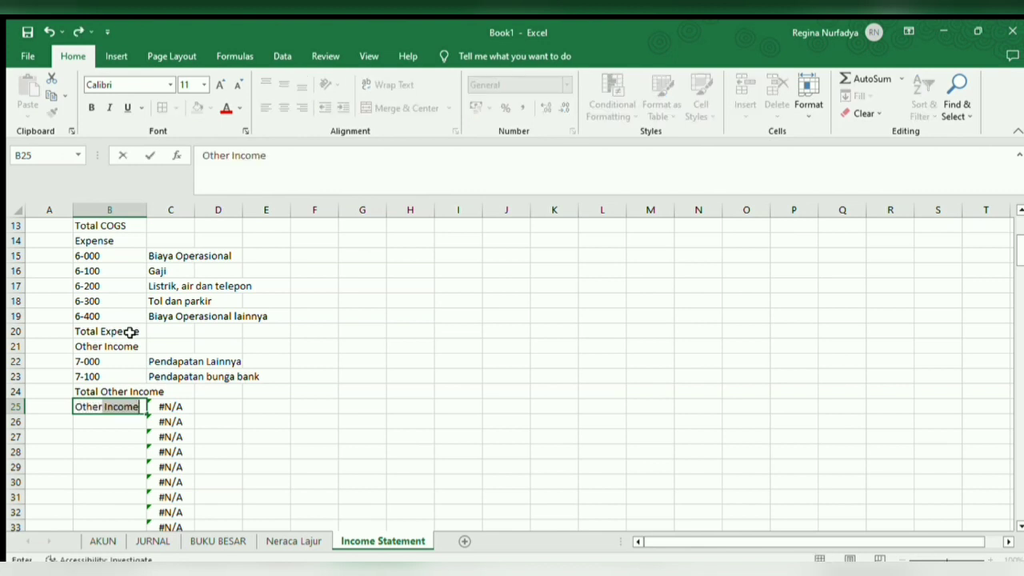
text(Expense)
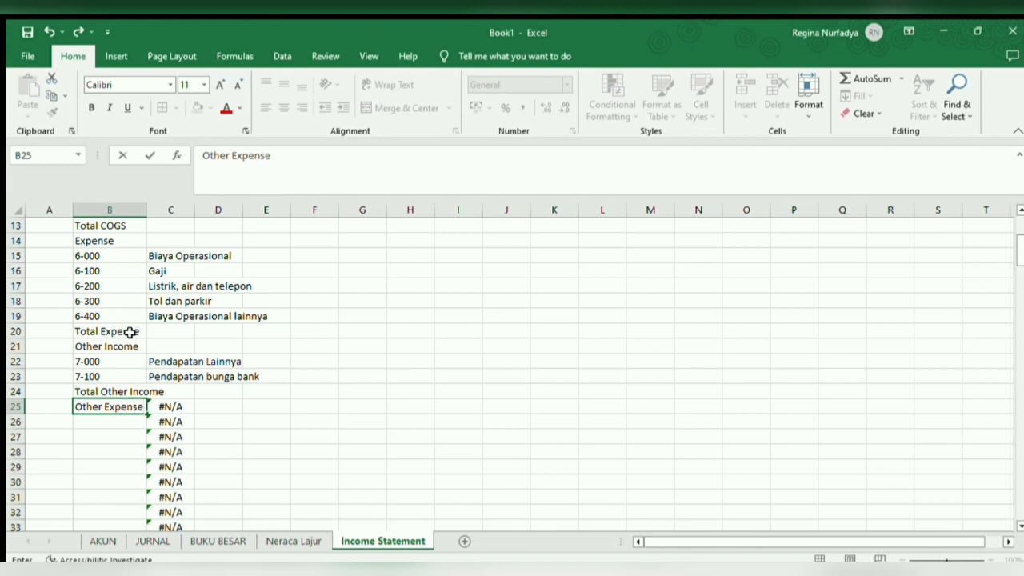
key(Return)
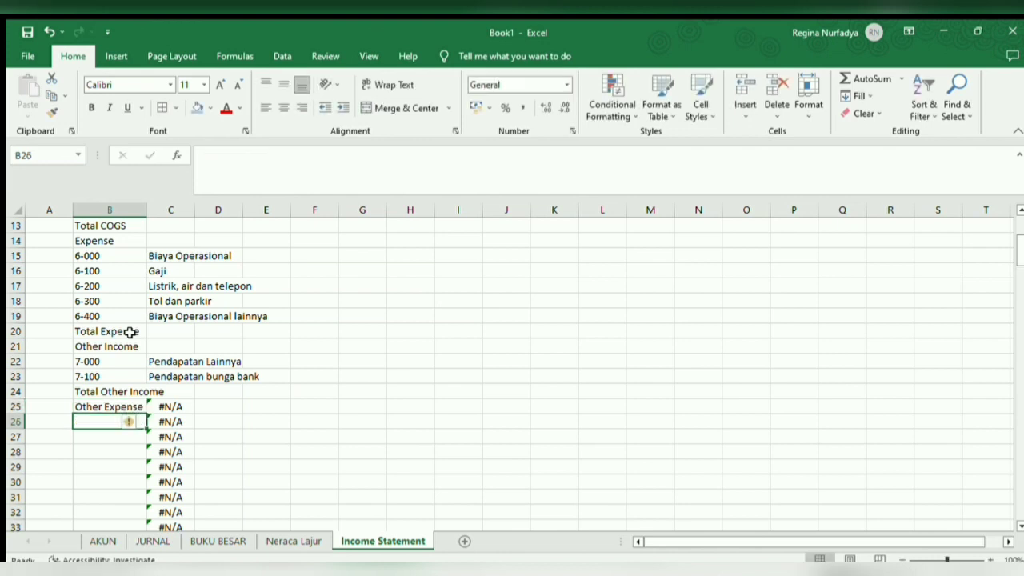
key(Up)
key(Right)
key(BackSpace)
key(Return)
Step: Enter the other expense account codes 8-000 and 8-100 in B26:B27
text(8)
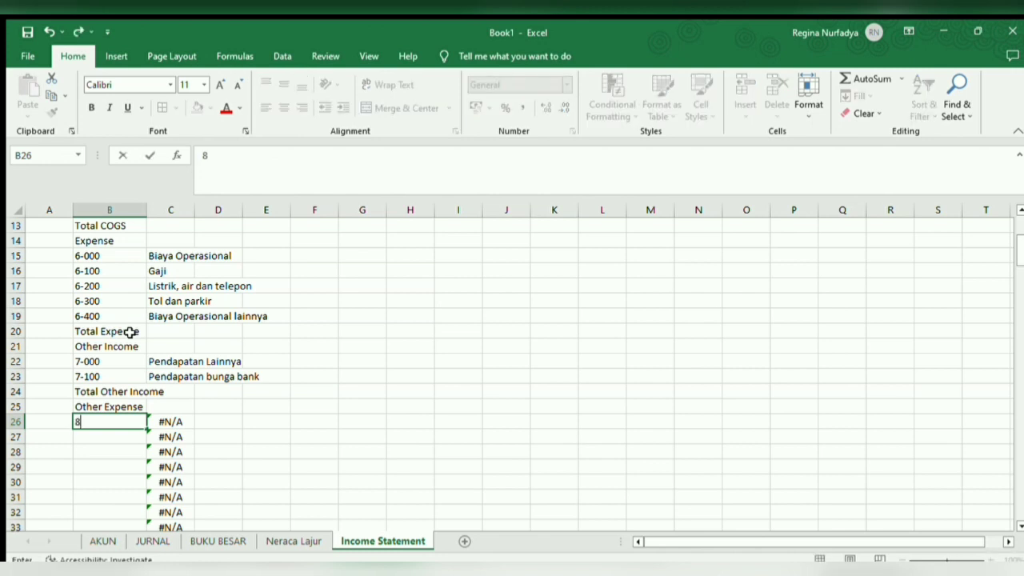
text(-000)
key(Return)
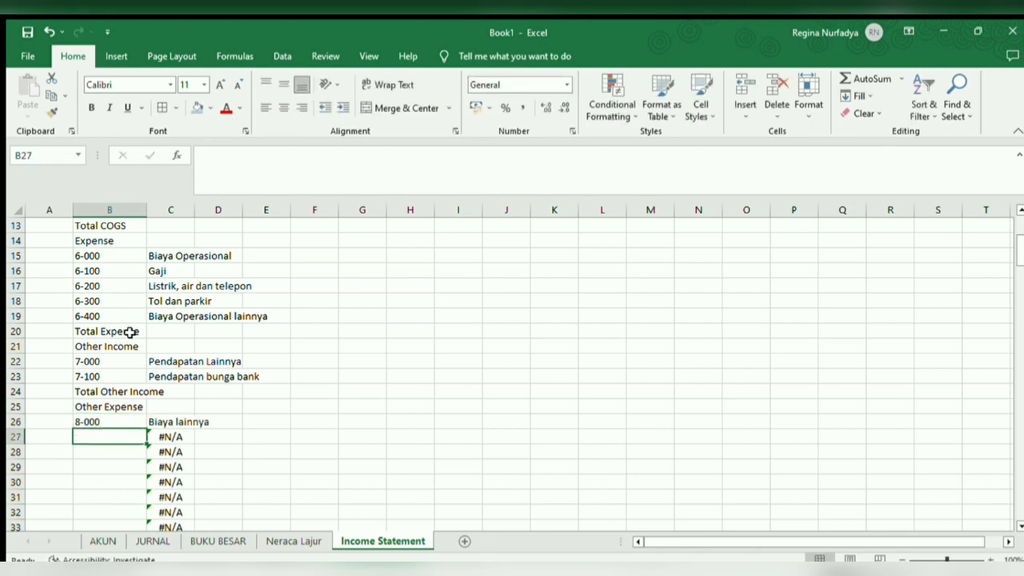
text(8-100)
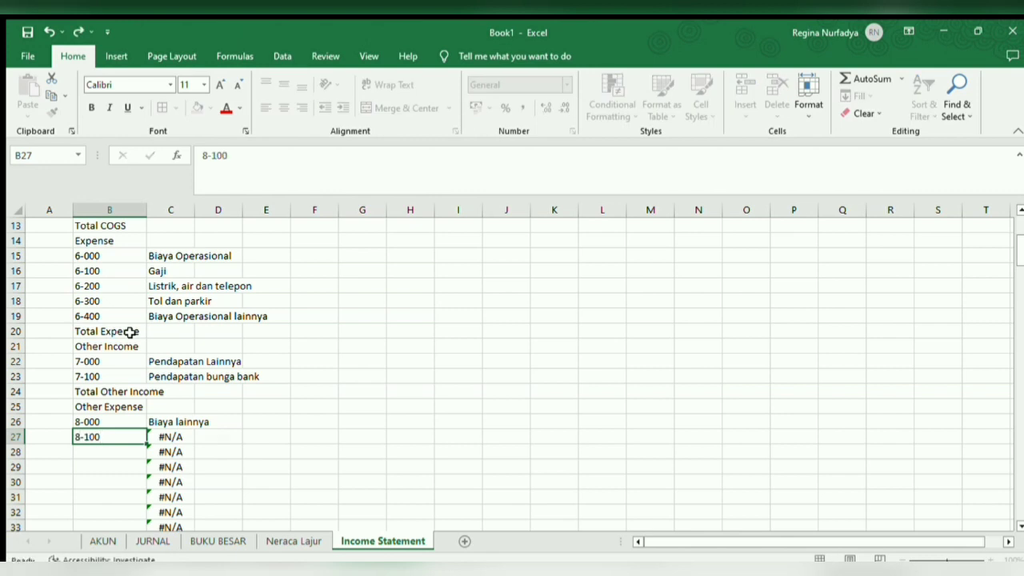
key(Return)
Step: Clear the leftover lookup formulas in column C from C28 downward
key(Down)
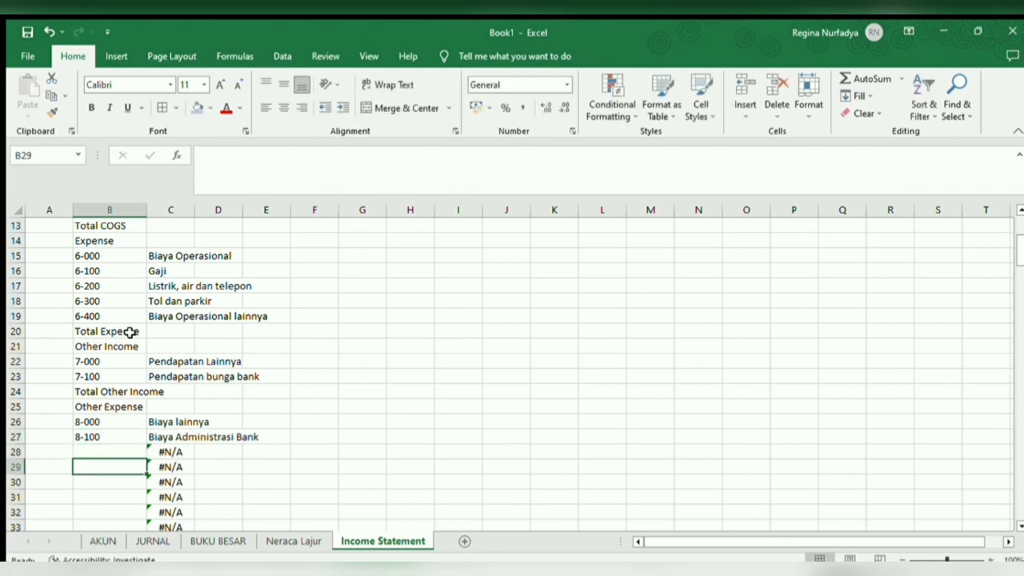
key(Right)
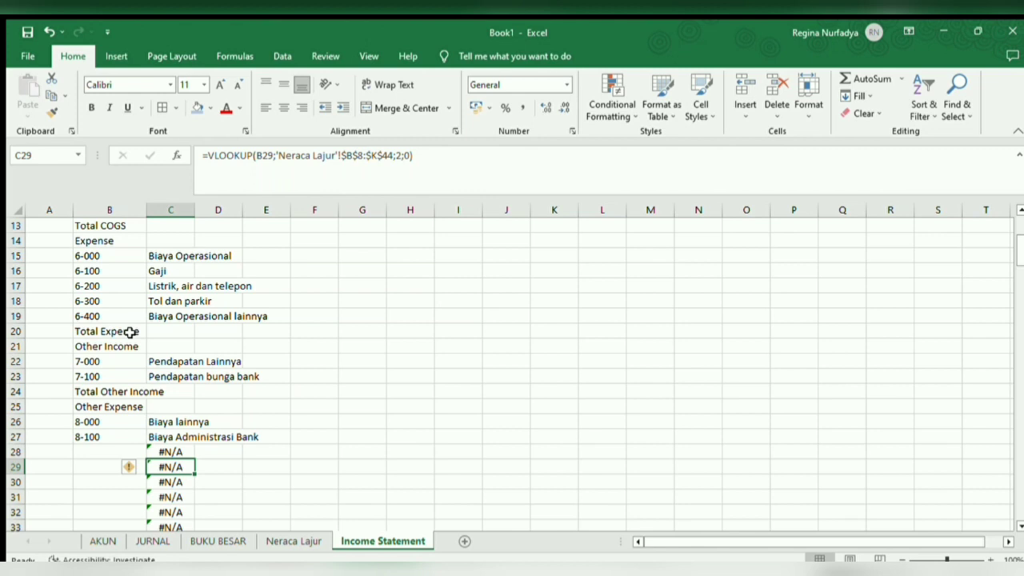
key(Up)
key(BackSpace)
key(Return)
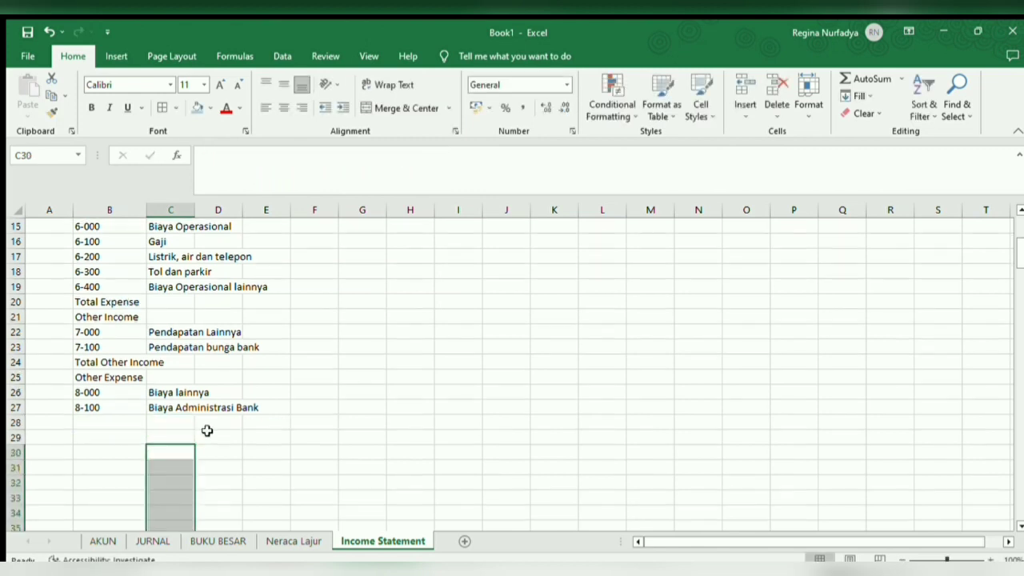
Step: Widen column C so that the full account names fit inside it
scroll(207, 430, up, 3)
scroll(292, 387, up, 2)
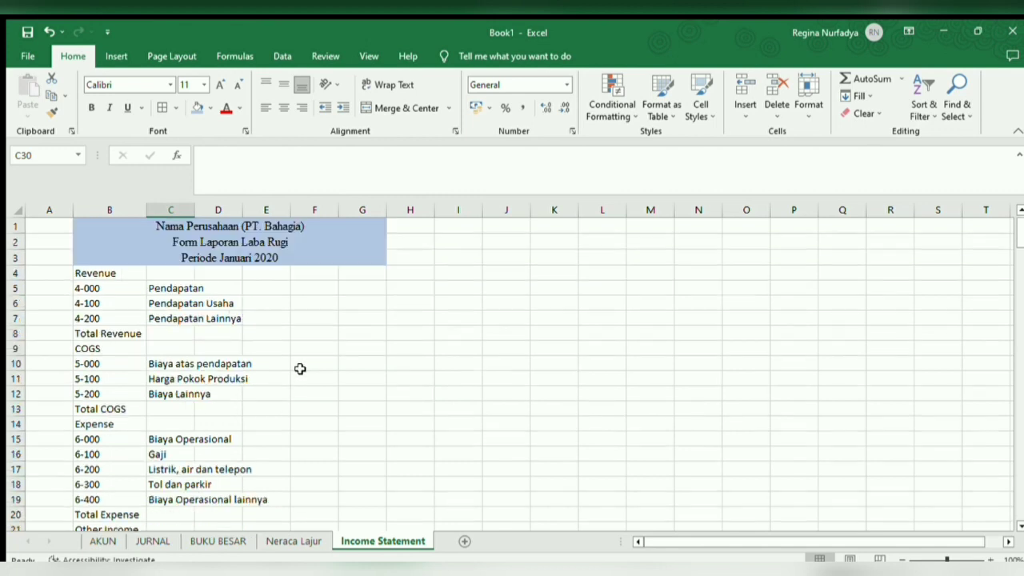
drag(195, 209, 271, 227)
click(304, 286)
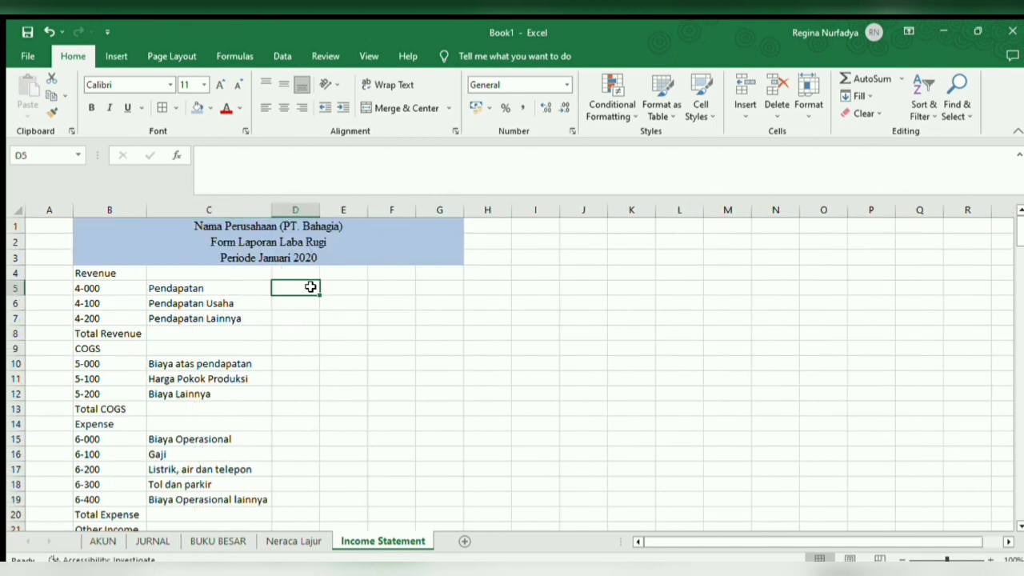
Step: Apply all borders to the statement rows from row 4 down in columns B to F, and widen column D
click(189, 242)
drag(190, 222, 230, 335)
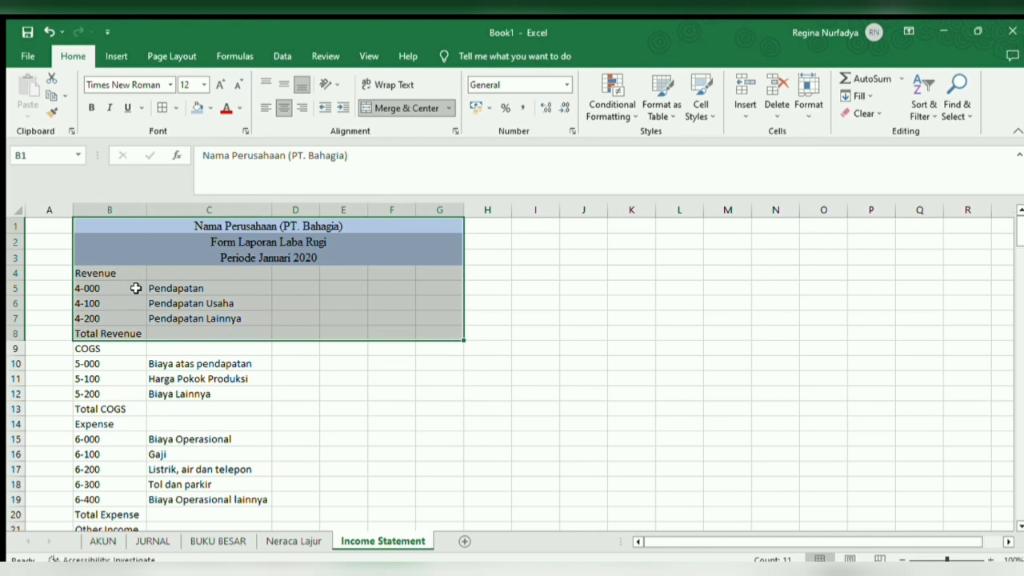
drag(130, 272, 391, 483)
click(167, 109)
scroll(400, 345, up, 4)
click(451, 363)
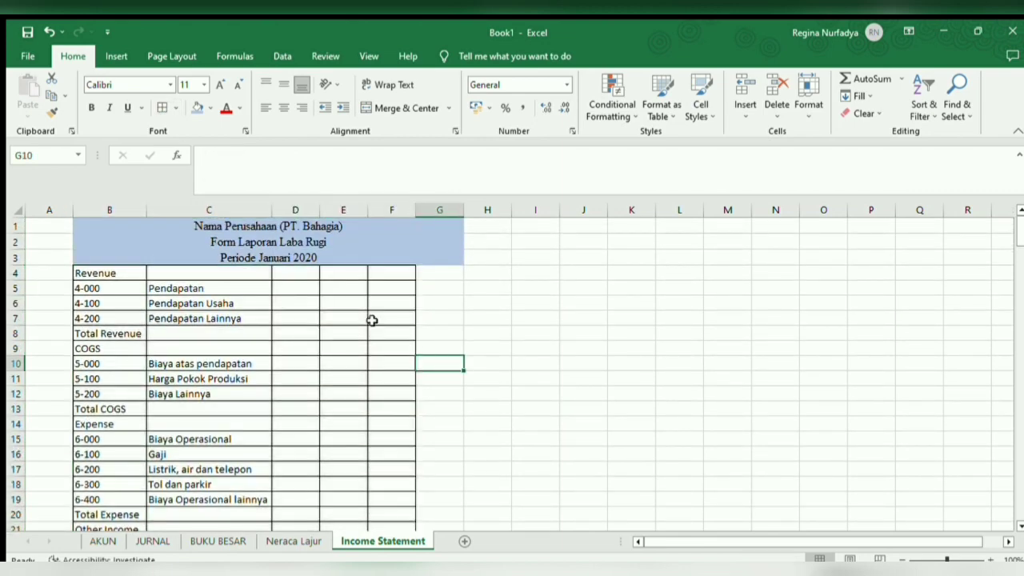
click(303, 274)
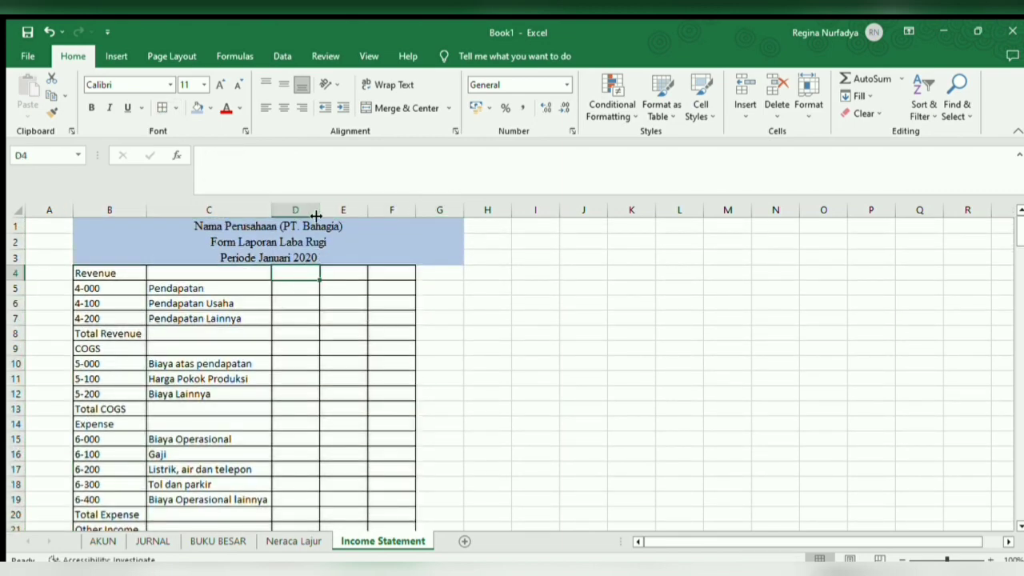
drag(320, 210, 355, 231)
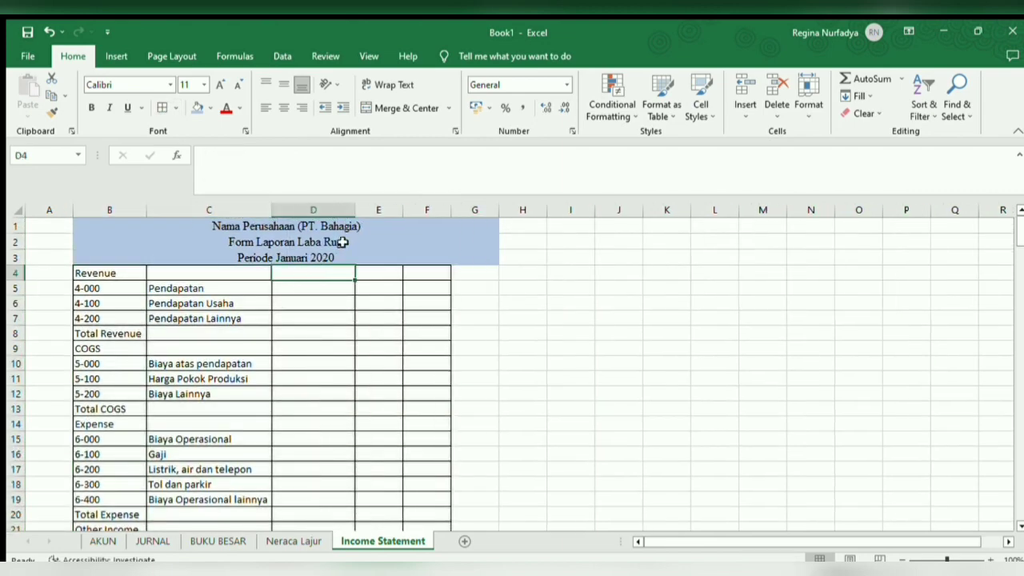
Step: Start a VLOOKUP formula in D5 with the account code in B5 as the lookup value
click(321, 292)
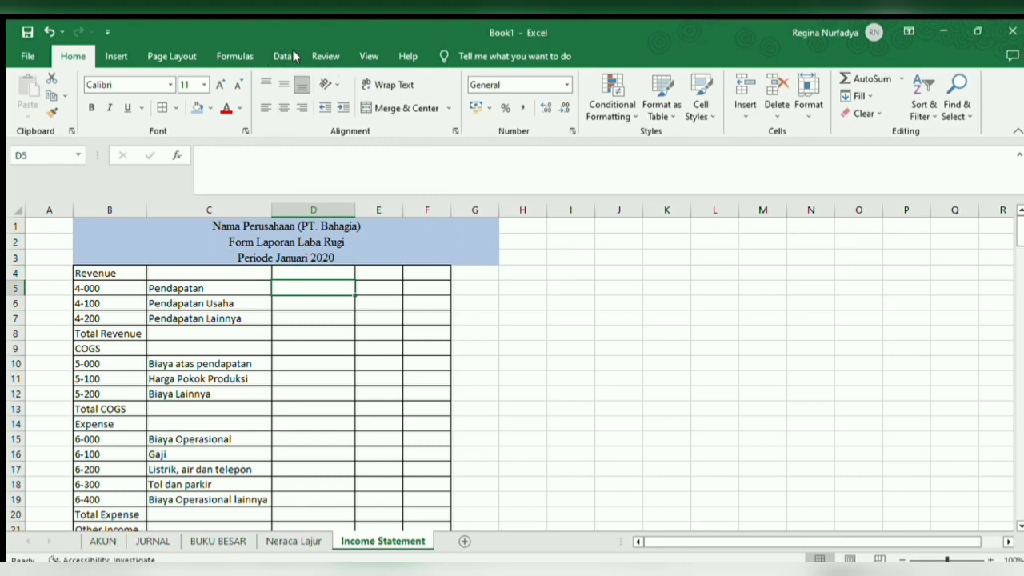
click(235, 57)
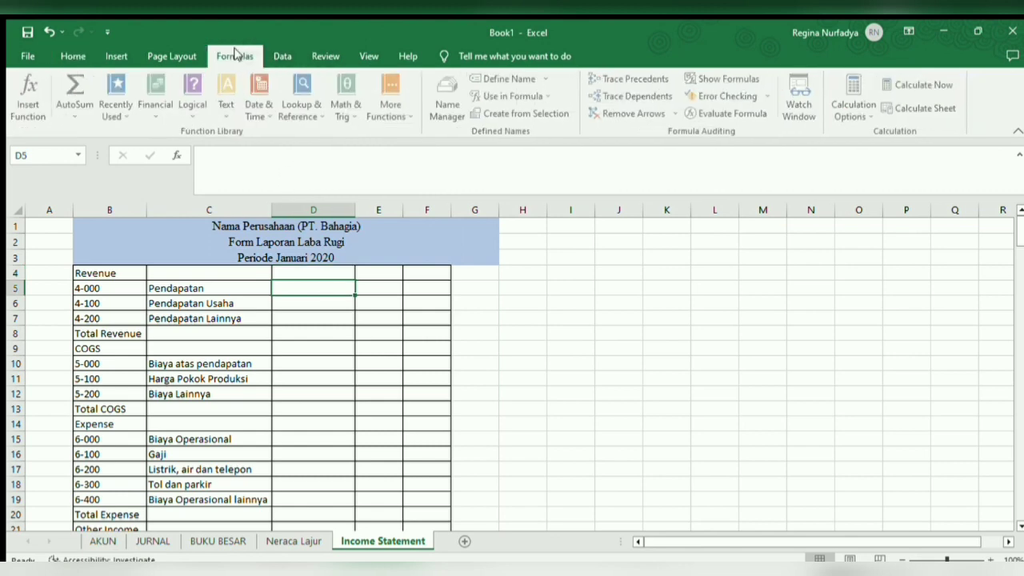
click(317, 112)
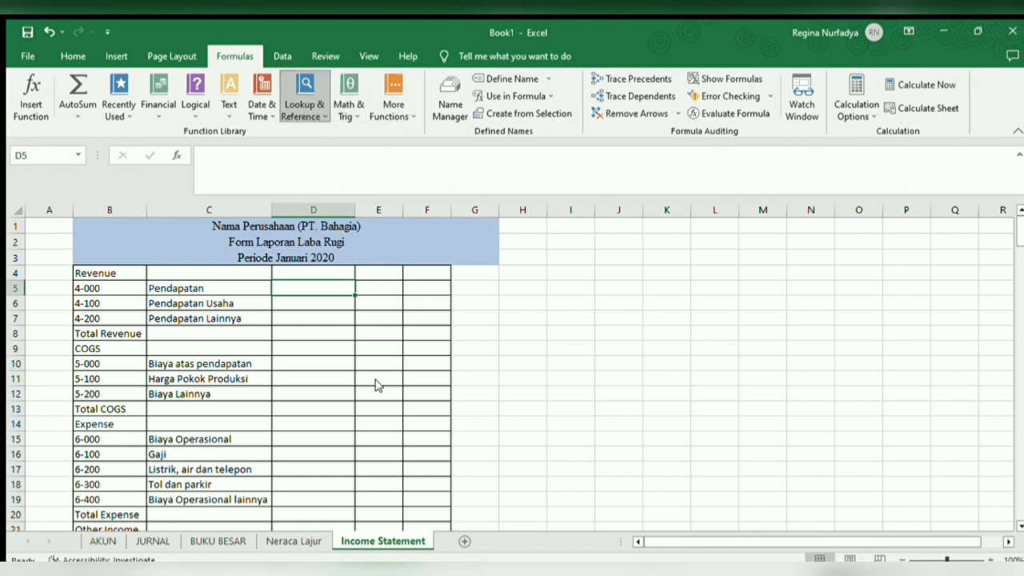
click(364, 446)
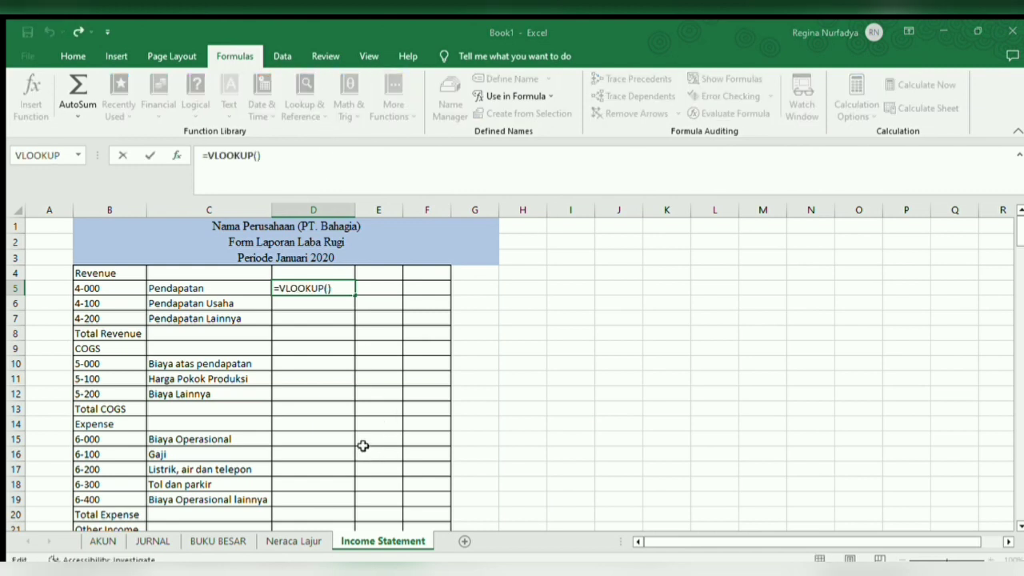
click(118, 293)
key(F2)
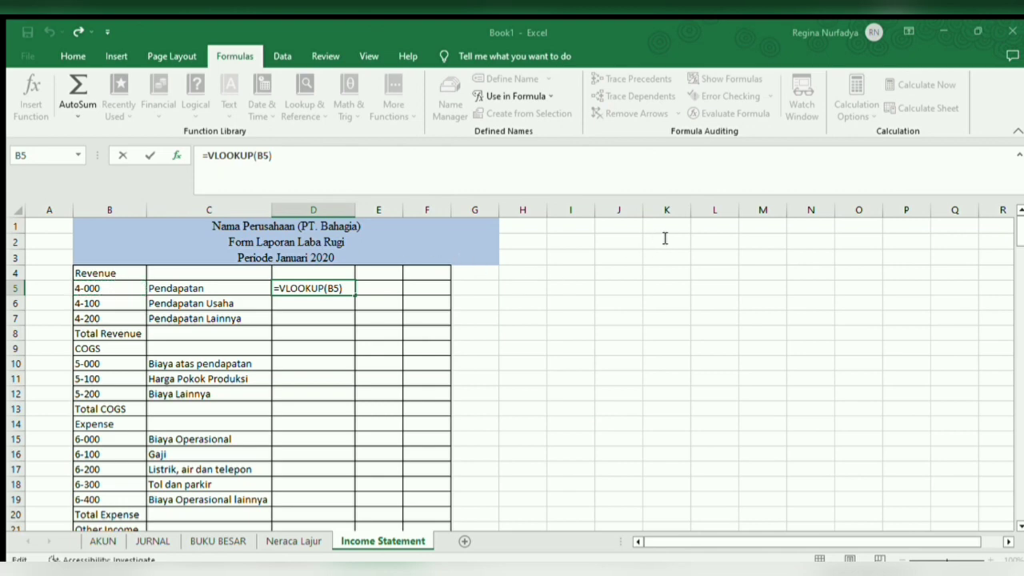
Step: Complete the D5 VLOOKUP with the absolute Neraca Lajur range $B$8:$K$44, column index 10 and exact match 0
click(310, 537)
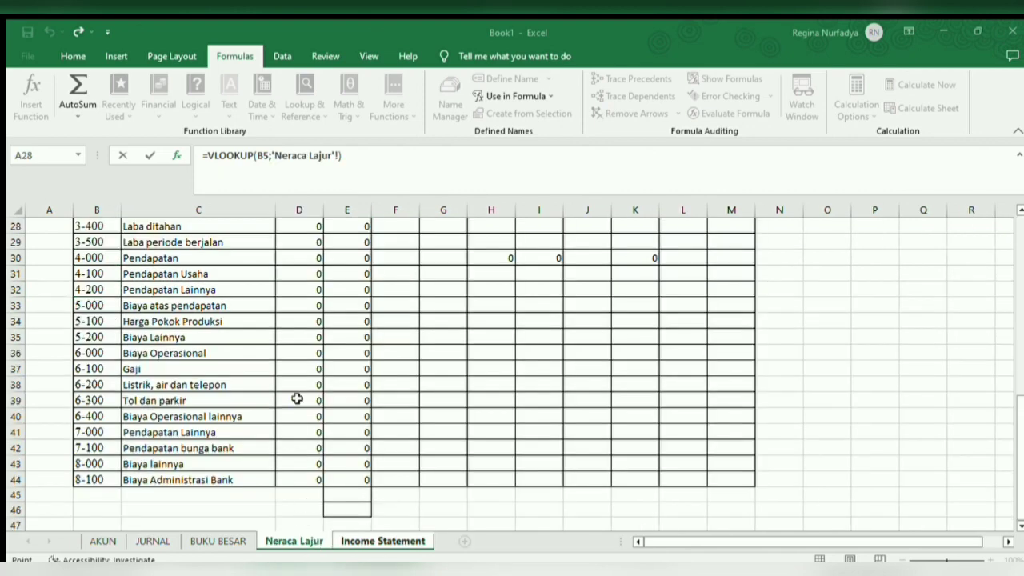
scroll(524, 413, up, 9)
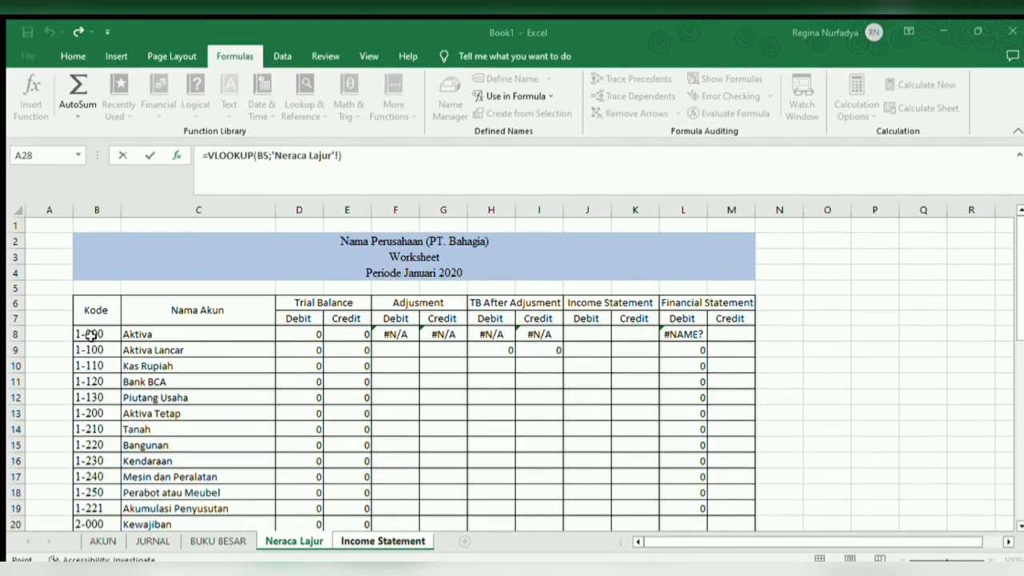
drag(90, 335, 655, 477)
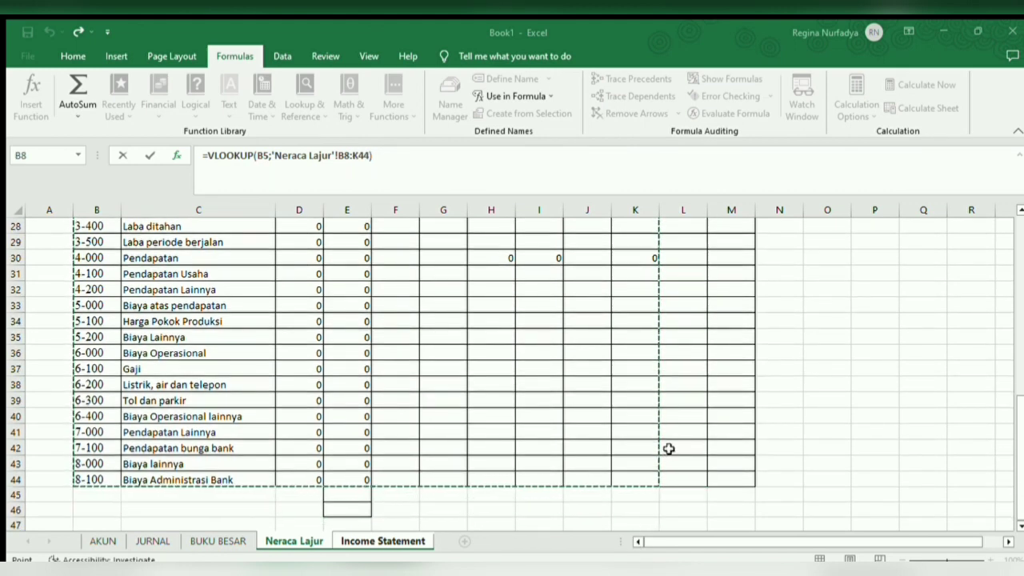
key(F4)
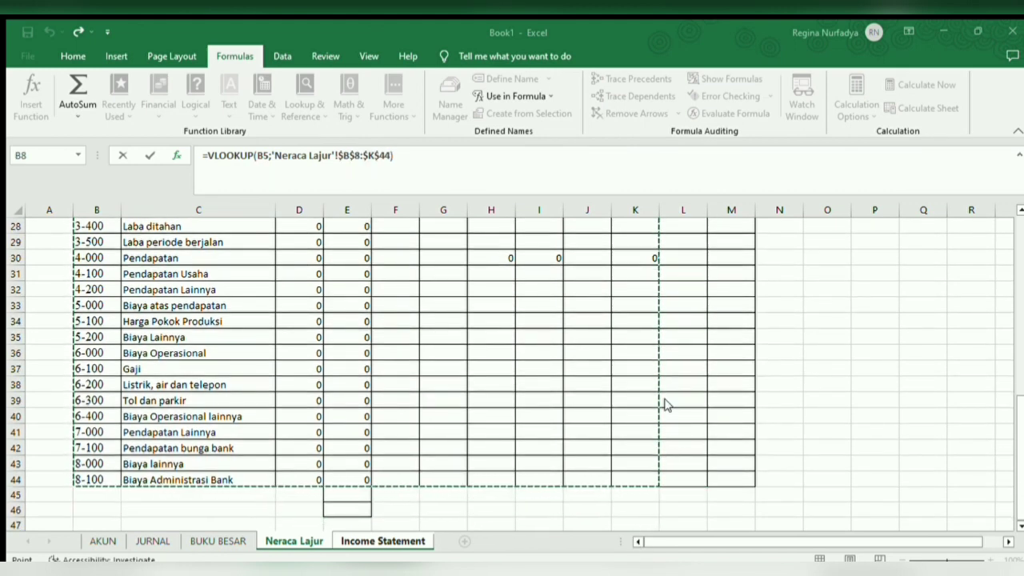
text(;1))
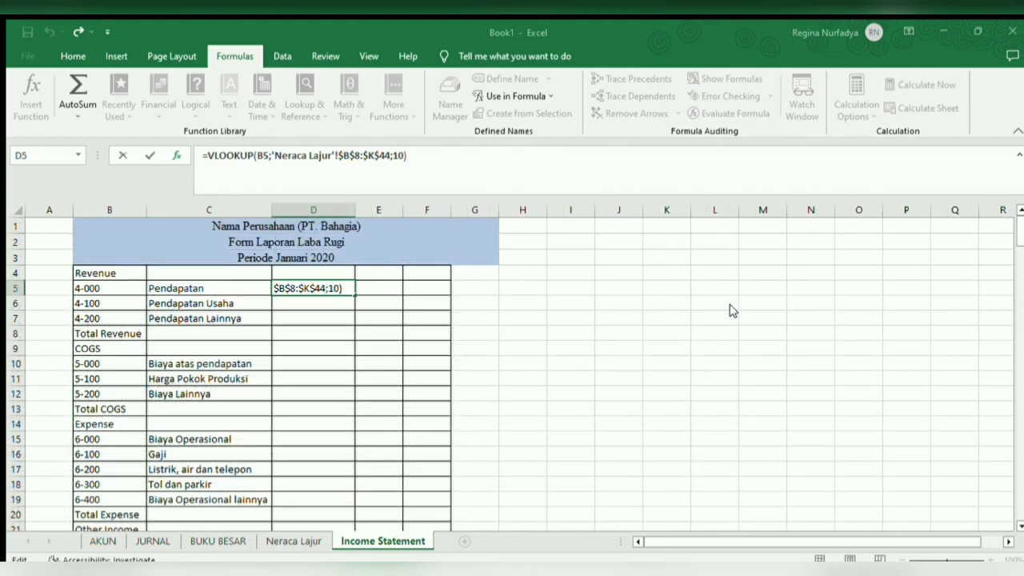
text(;0)
key(ctrl+Return)
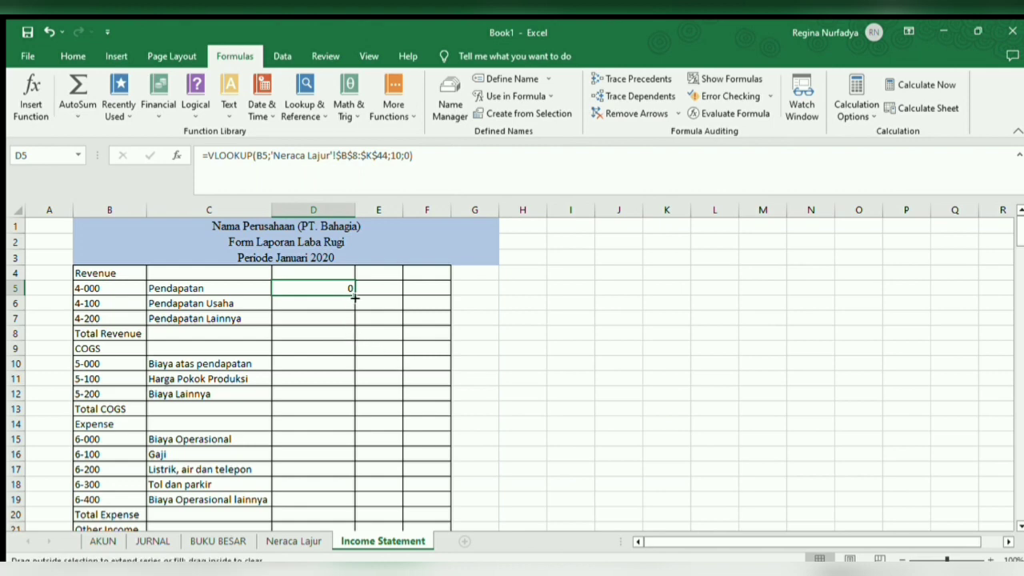
Step: Copy the D5 lookup formula down through D12 and clear it from the Total Revenue and COGS heading rows
drag(354, 294, 354, 322)
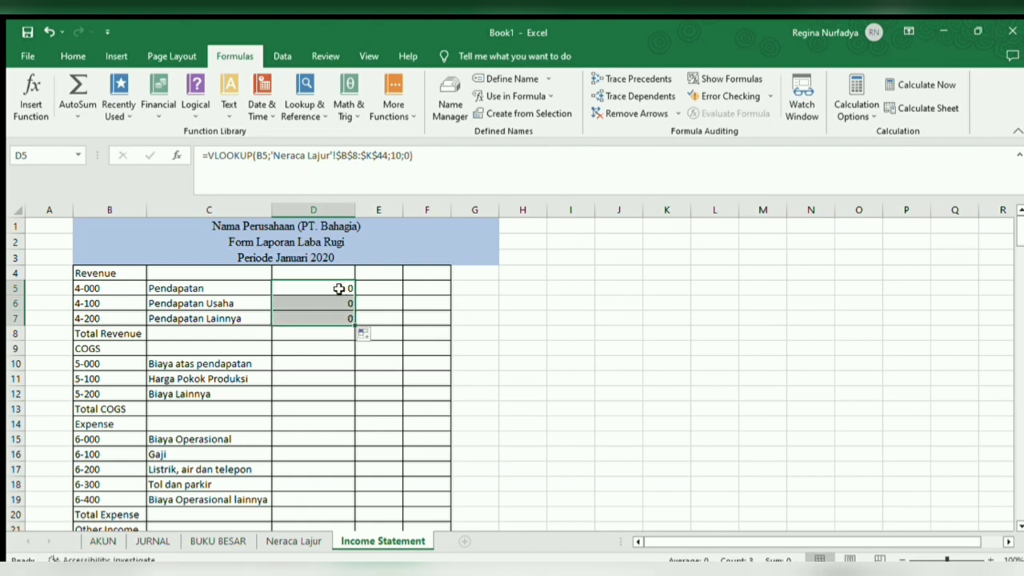
click(339, 289)
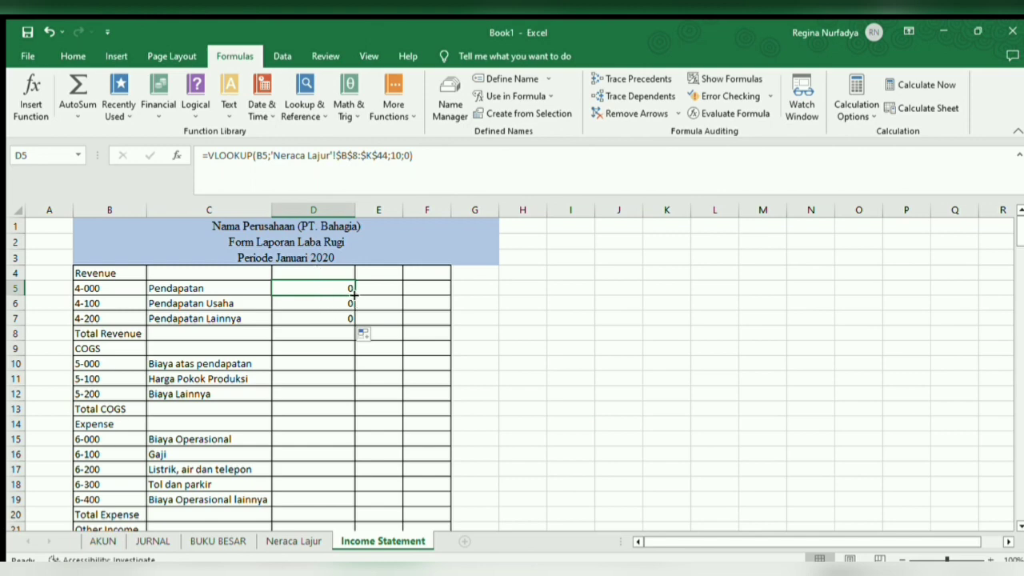
drag(353, 294, 354, 395)
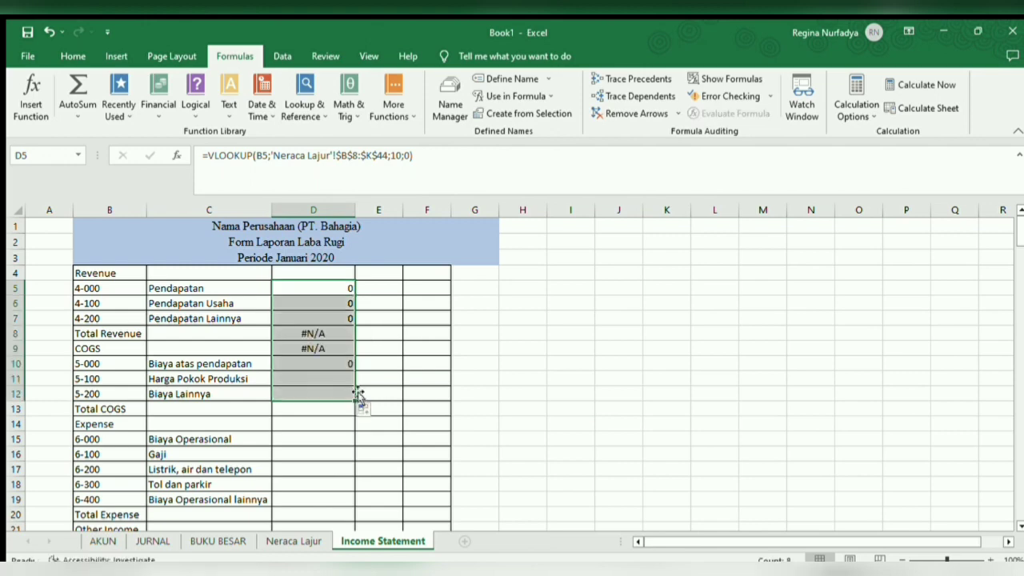
click(336, 333)
key(BackSpace)
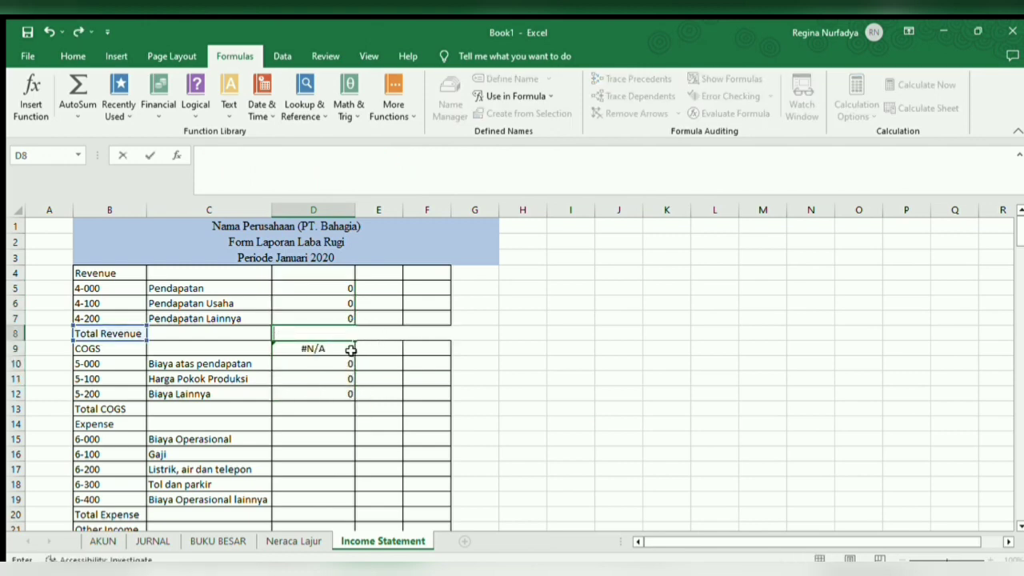
key(Return)
key(BackSpace)
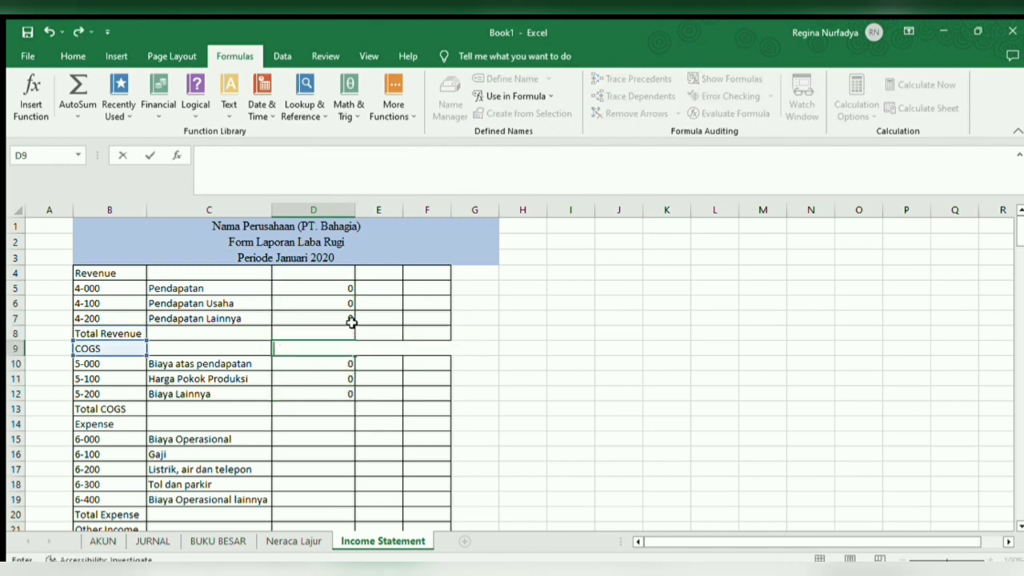
click(344, 378)
click(342, 286)
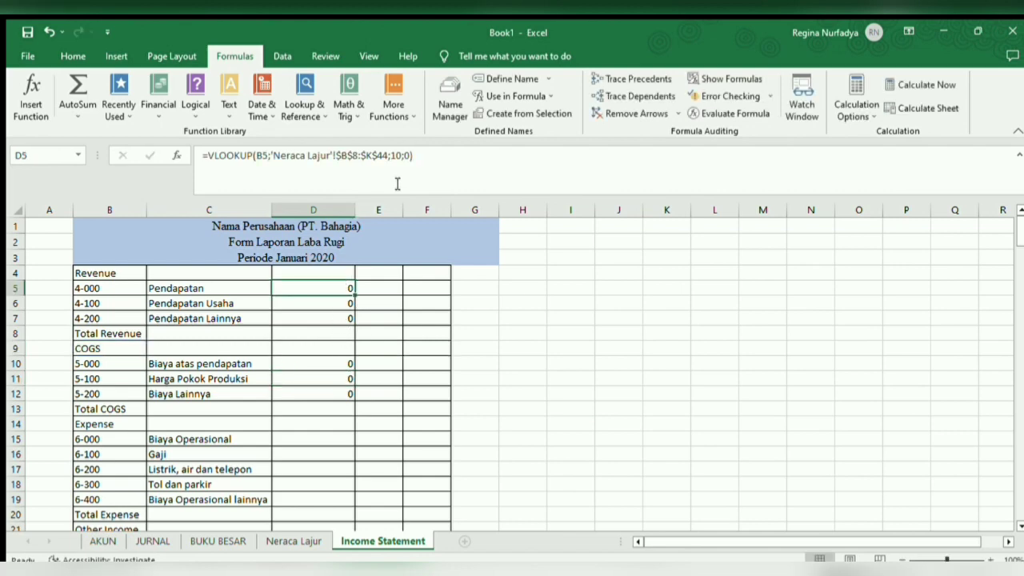
click(422, 157)
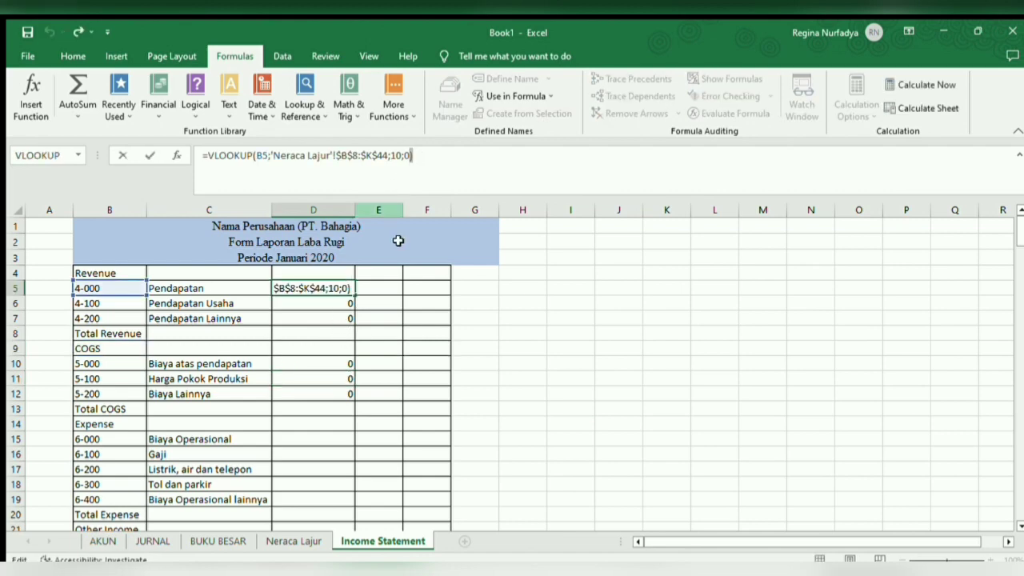
click(407, 361)
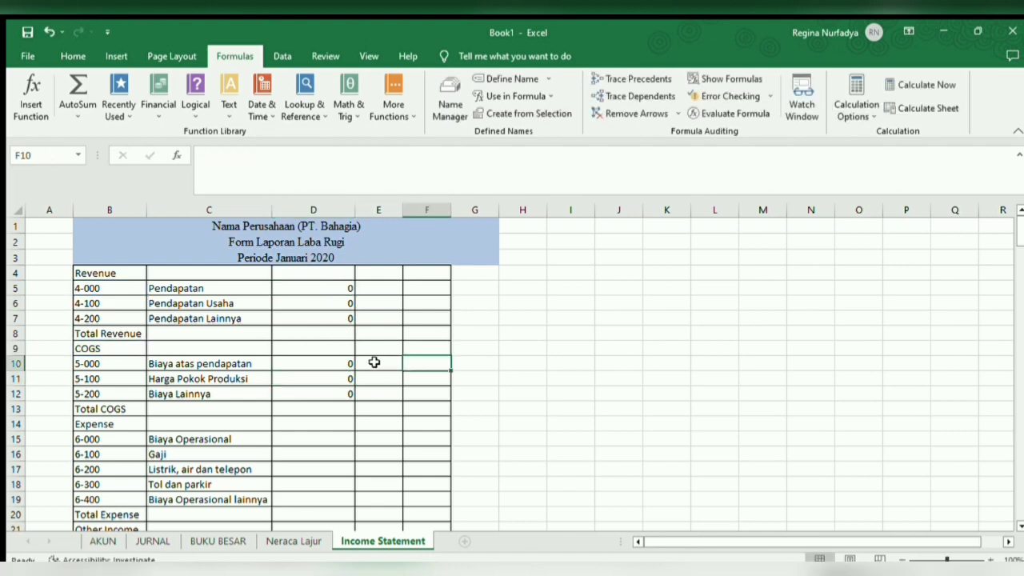
Step: Change the column index of the D10 lookup to 9 and copy that formula down through D27
click(326, 359)
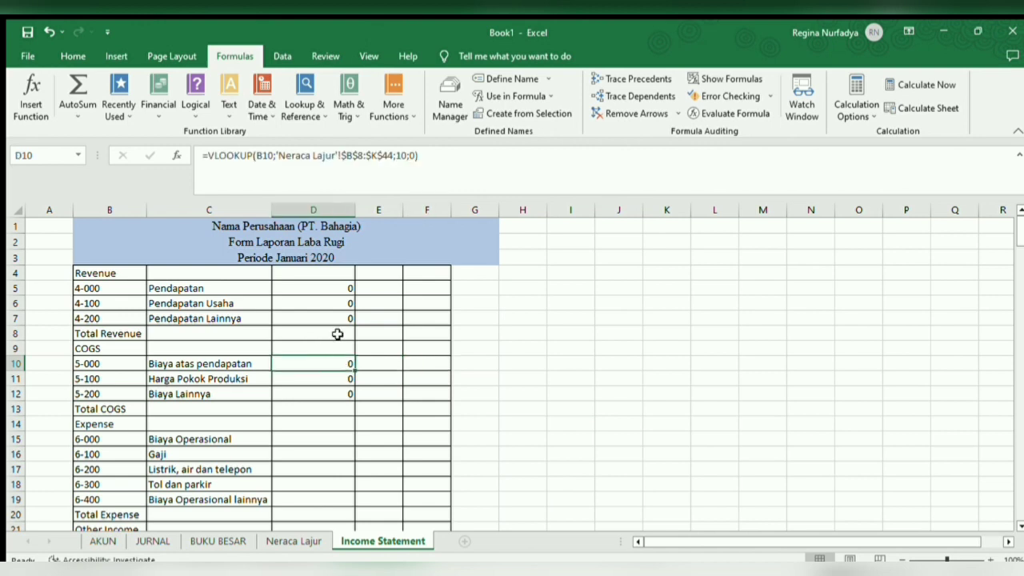
click(407, 156)
key(BackSpace)
key(BackSpace)
text(9)
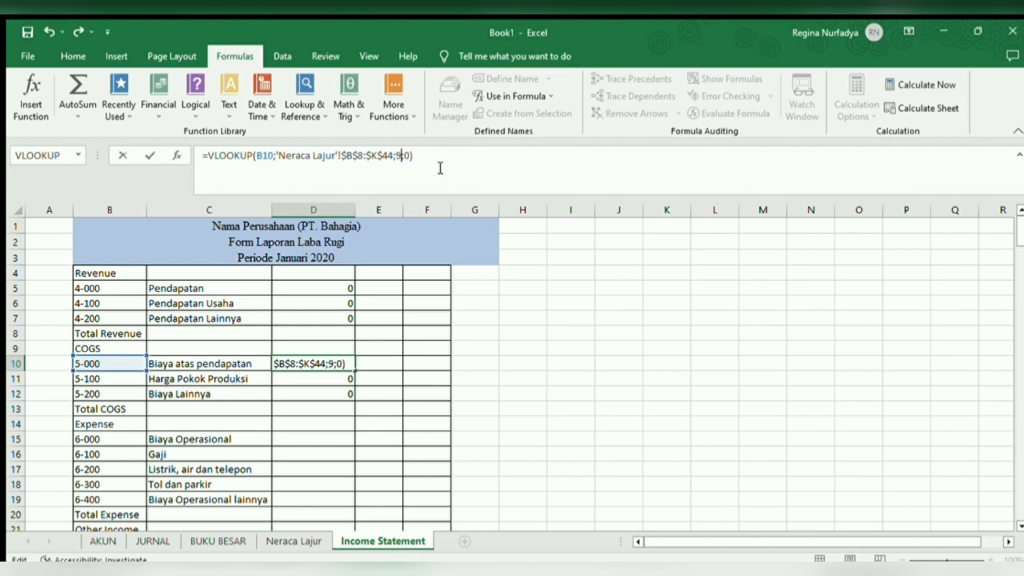
key(Return)
click(344, 364)
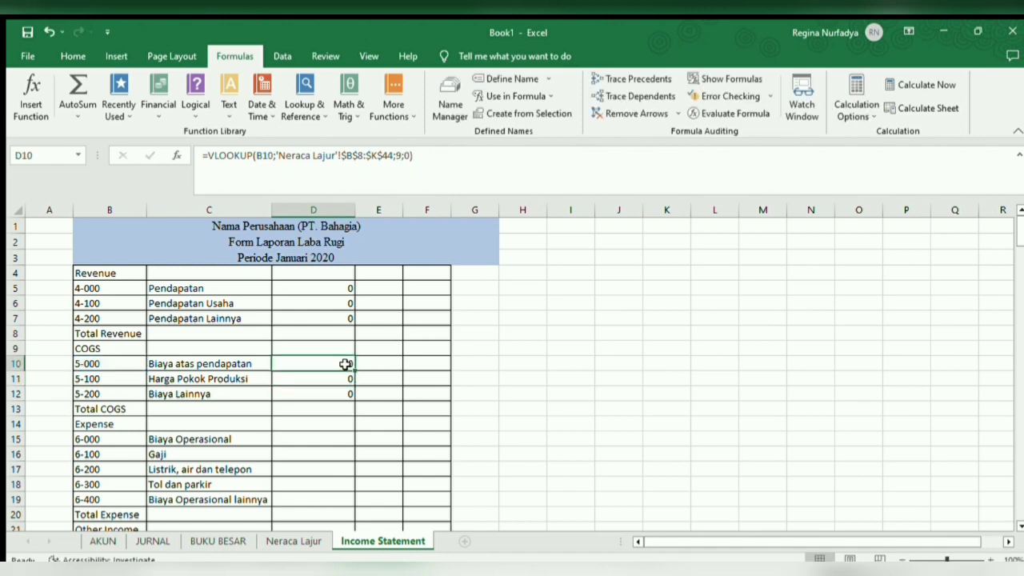
drag(356, 369, 386, 467)
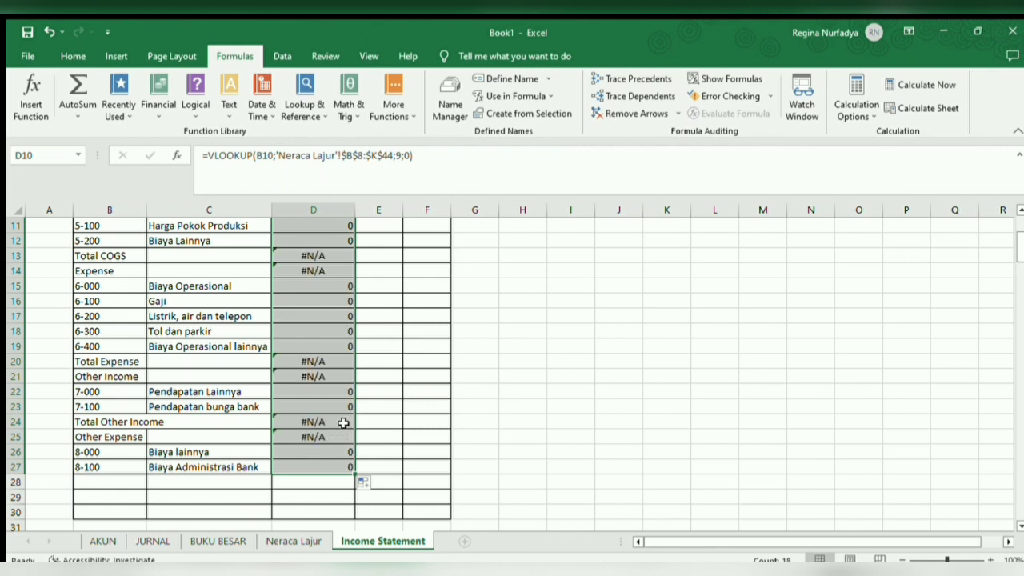
Step: Clear the lookup formulas in column D from the heading and total rows D13, D14, D20, D21, D24 and D25
click(339, 259)
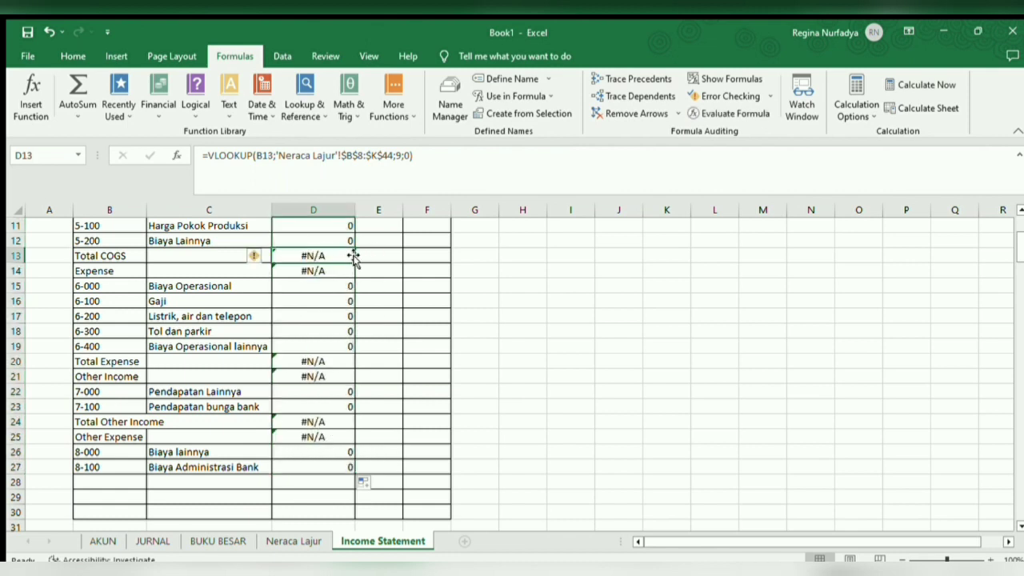
key(Delete)
click(344, 274)
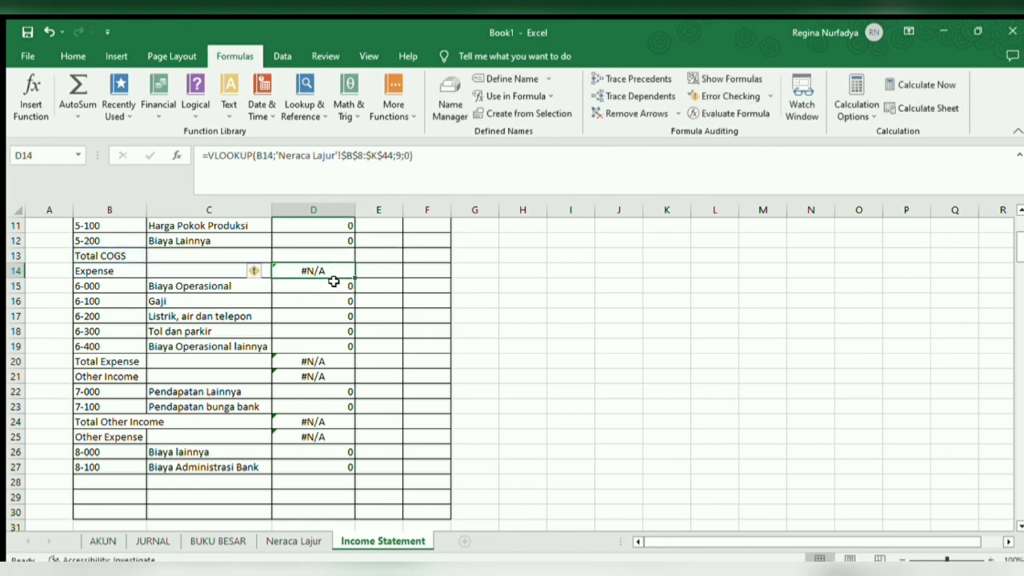
key(Delete)
click(320, 362)
key(Delete)
click(320, 376)
key(BackSpace)
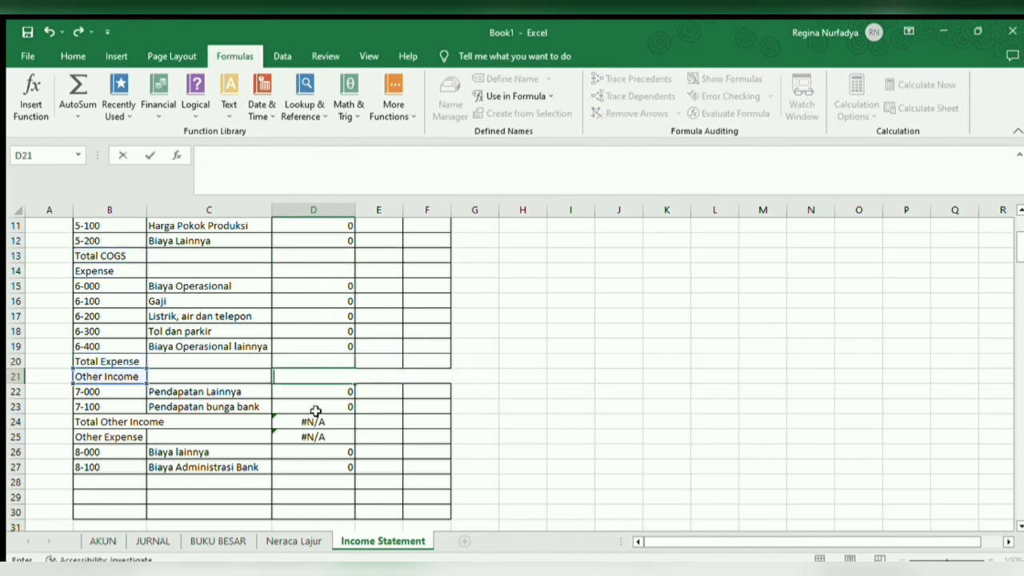
click(315, 422)
key(Delete)
click(316, 437)
key(BackSpace)
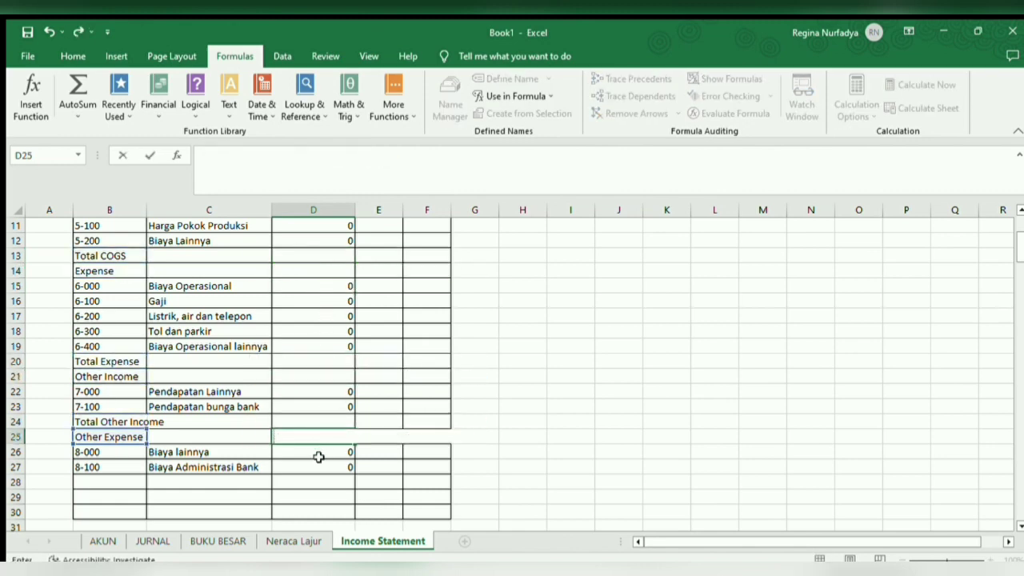
click(318, 456)
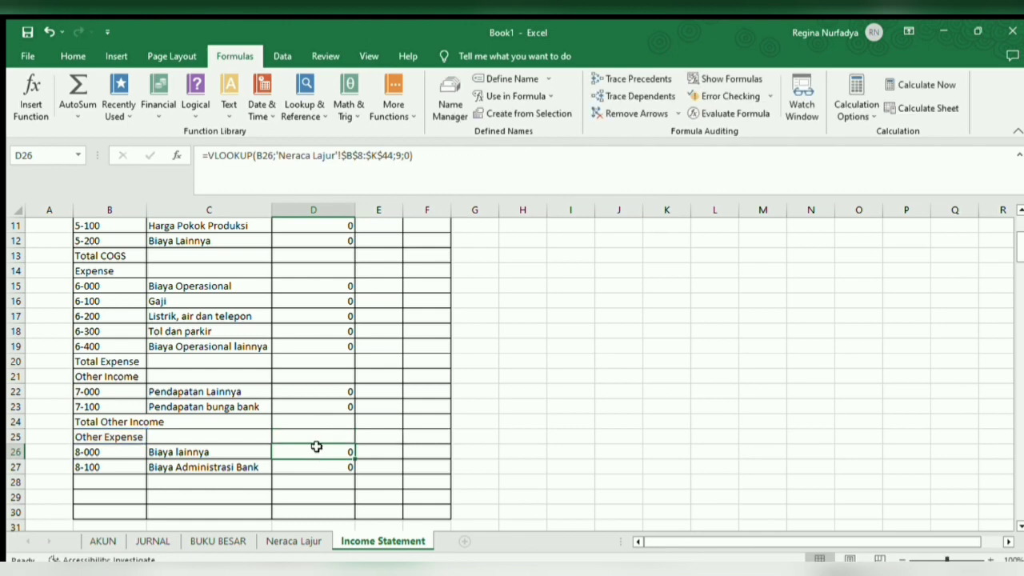
Step: Set the VLOOKUP column index to 10 for both Other Income accounts in D22 and D23
click(283, 391)
double_click(341, 388)
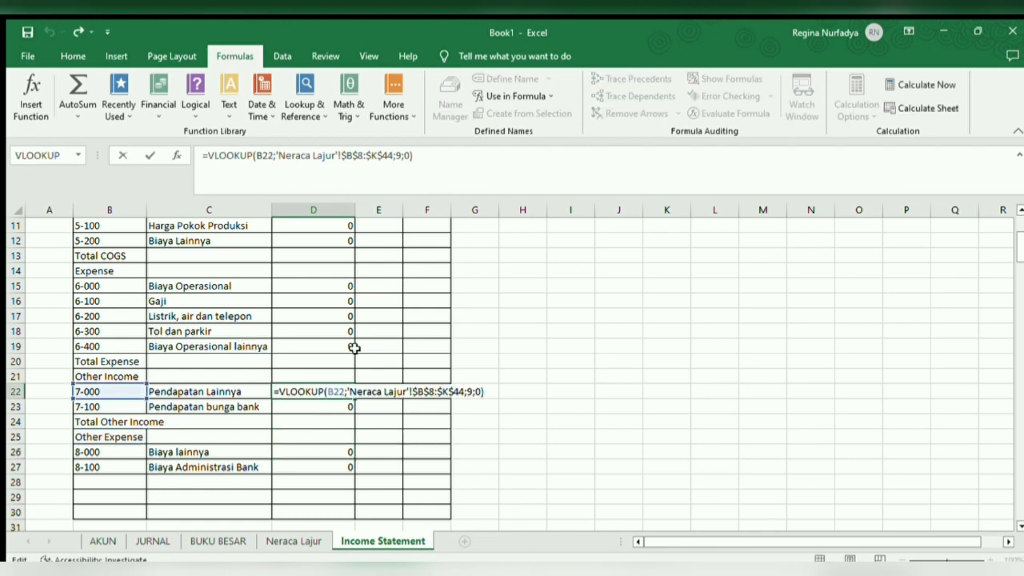
click(404, 155)
key(BackSpace)
text(10)
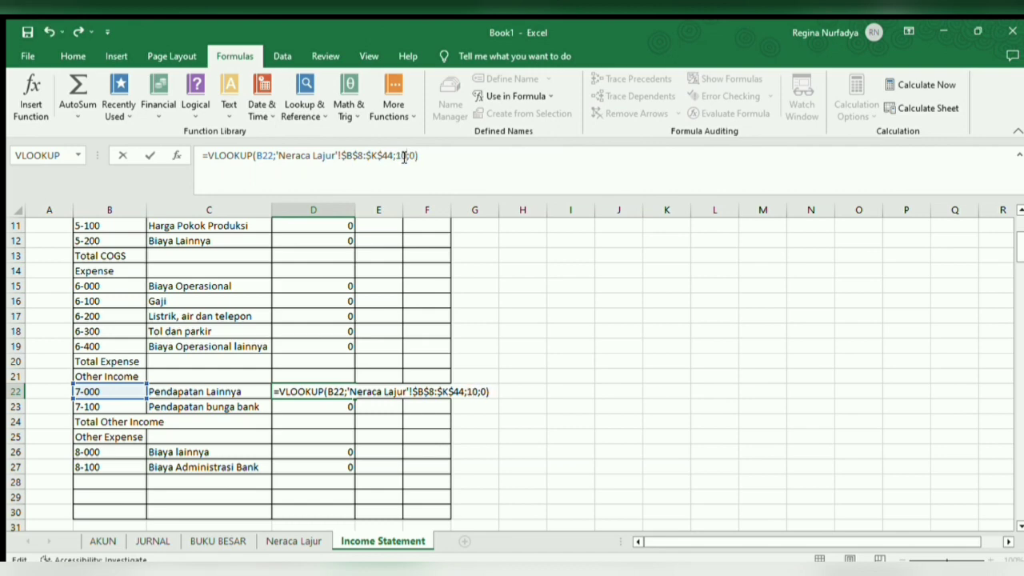
key(Return)
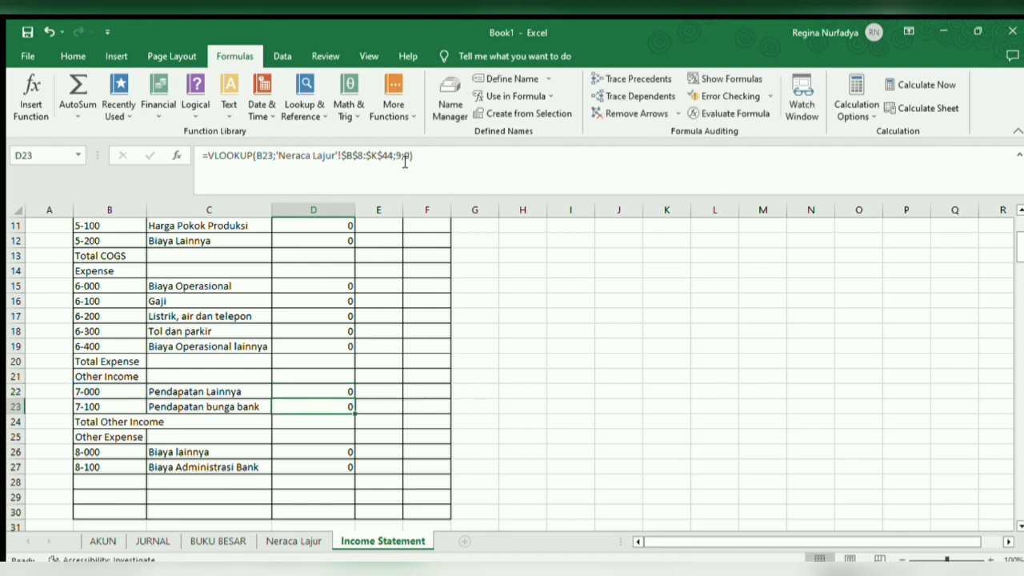
click(404, 156)
key(BackSpace)
text(10)
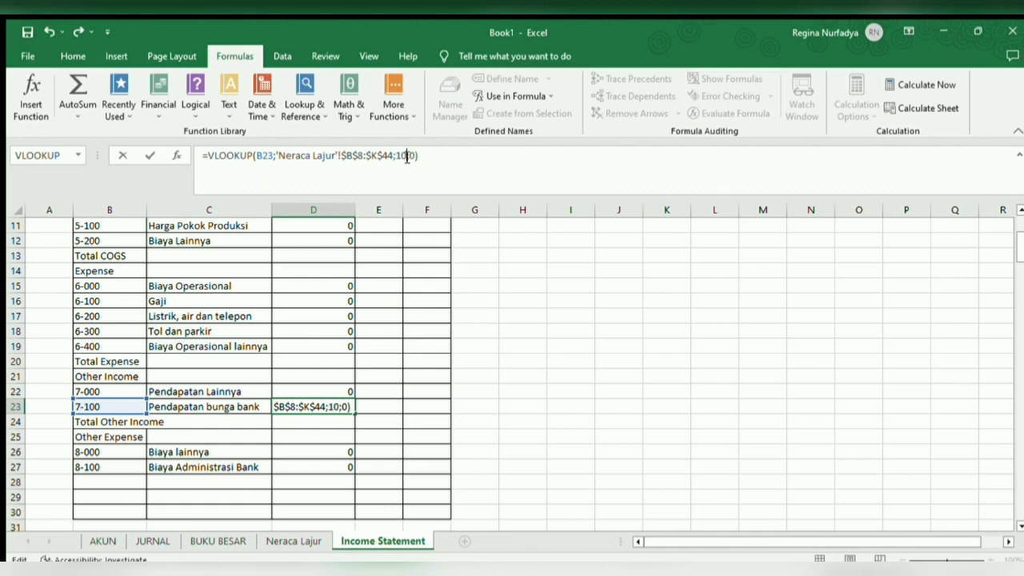
key(Return)
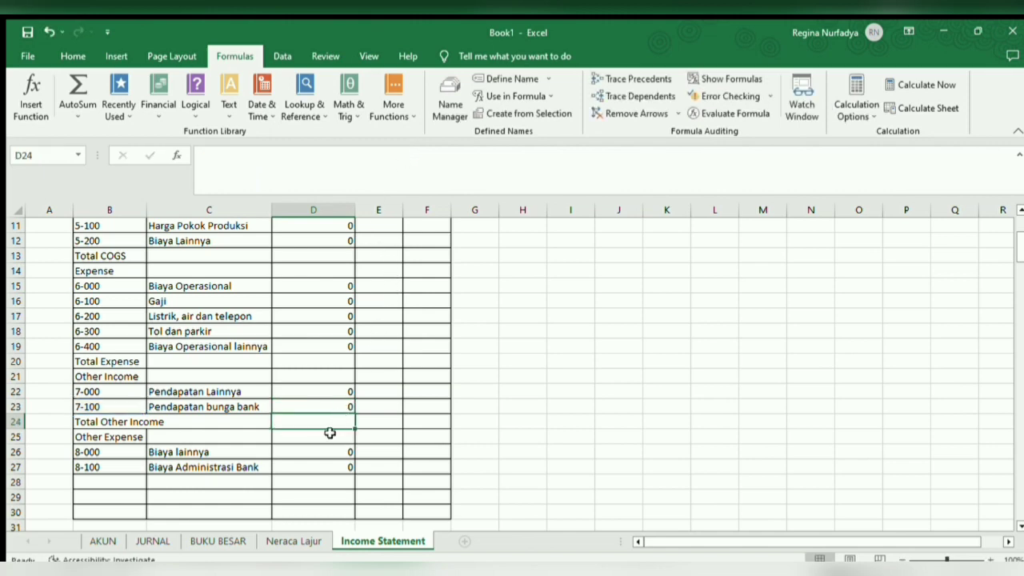
click(324, 451)
Step: Total the revenue amounts D5:D7 with a SUM formula in E8 on the Total Revenue row
scroll(361, 372, up, 3)
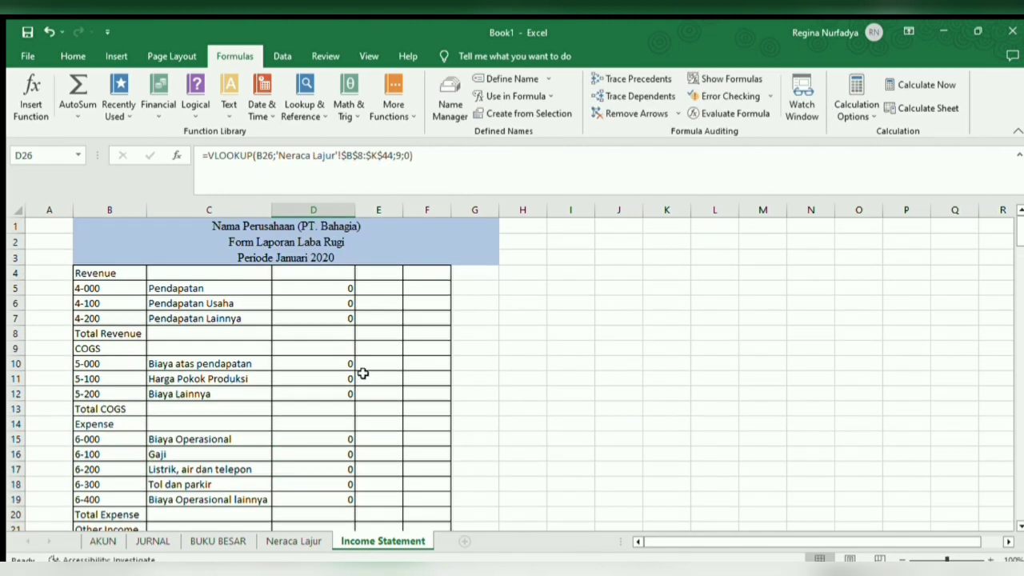
click(375, 334)
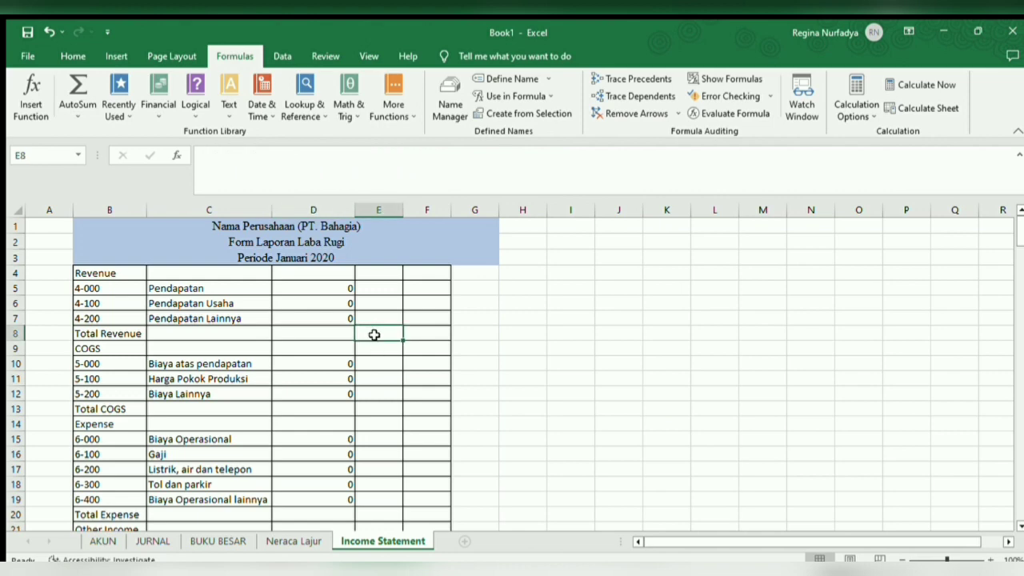
text(=su)
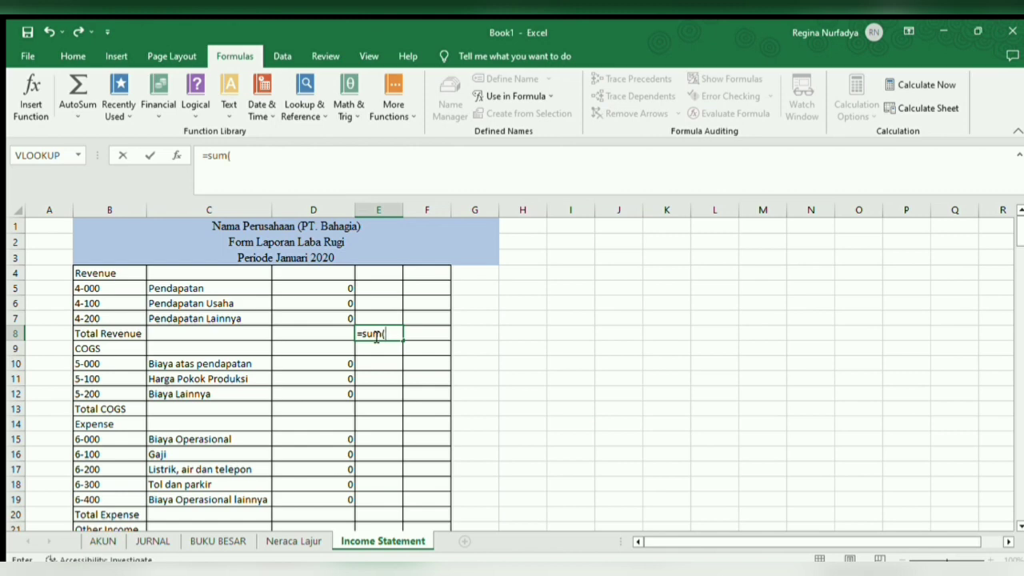
text(m()
drag(336, 289, 339, 319)
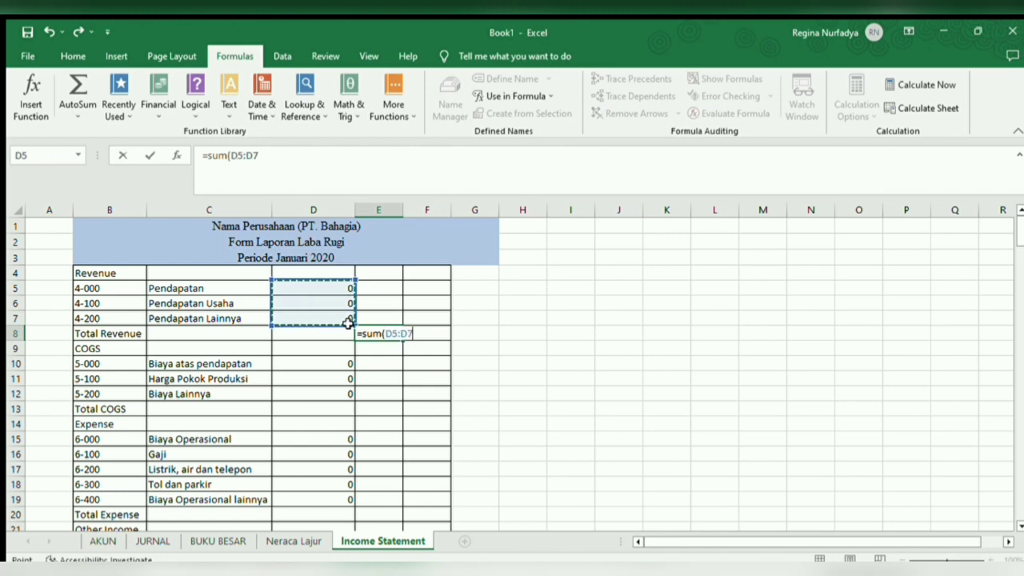
key(Return)
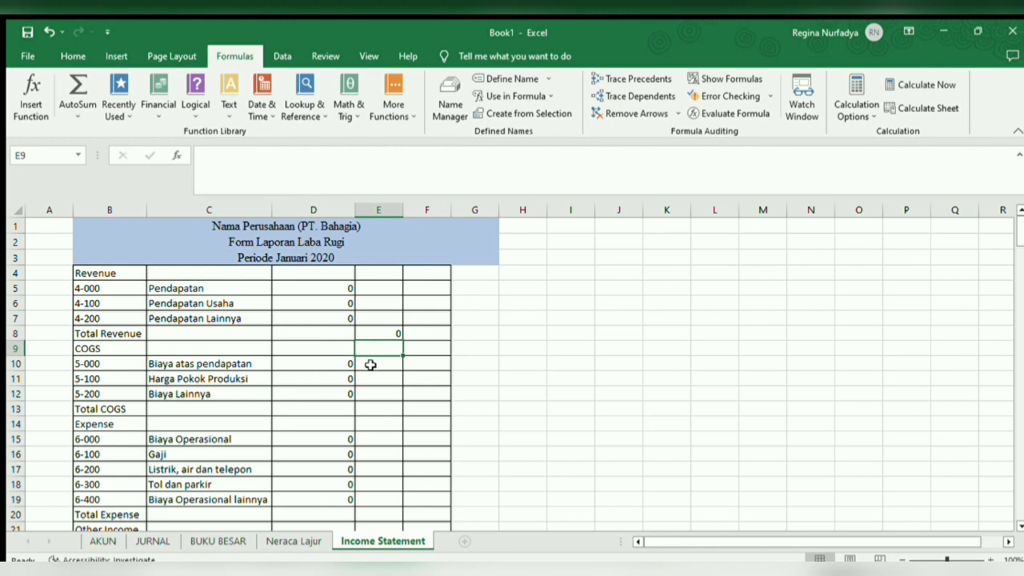
Step: Total the COGS amounts D10:D12 with a SUM formula in E13 on the Total COGS row
click(375, 407)
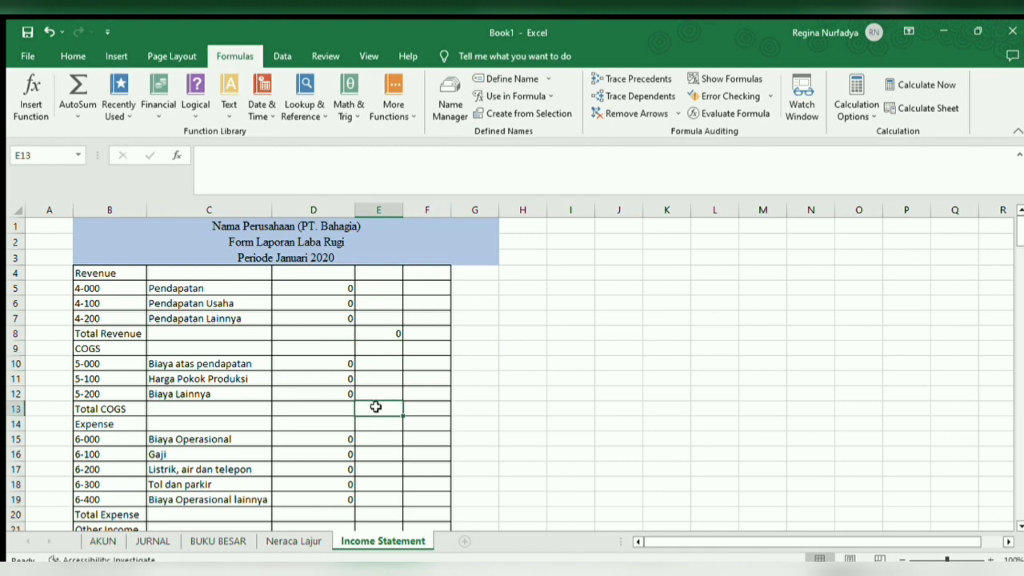
text(=s)
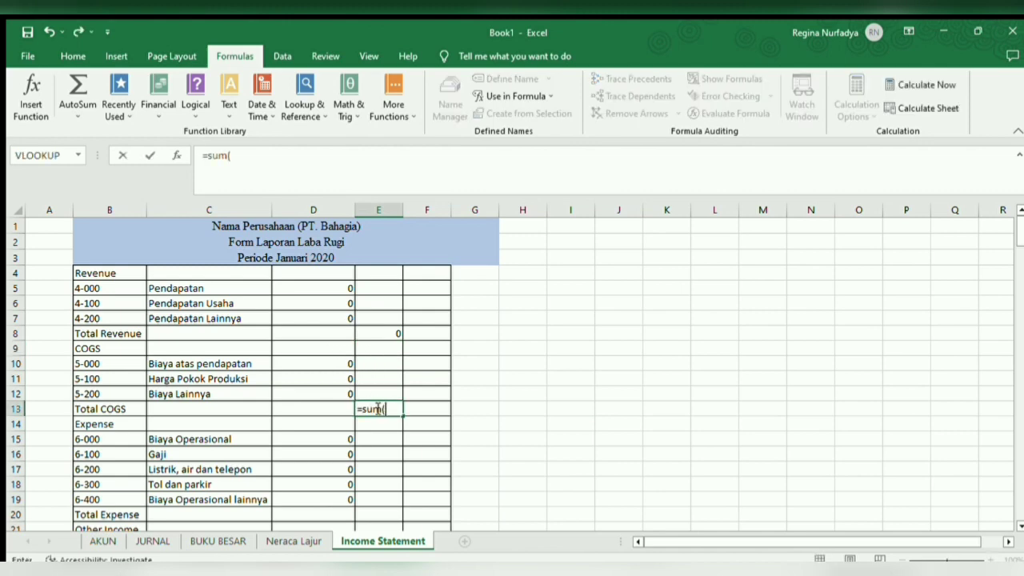
text(um()
drag(333, 361, 331, 391)
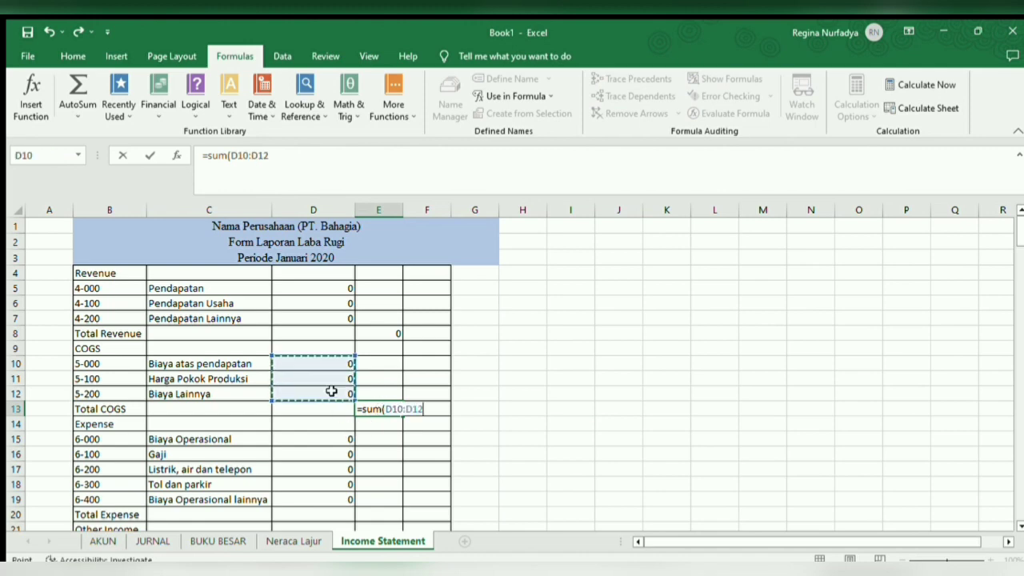
key(Return)
Step: Total the expense amounts with a SUM formula over D15:E19 in E20 on the Total Expense row
scroll(330, 391, down, 4)
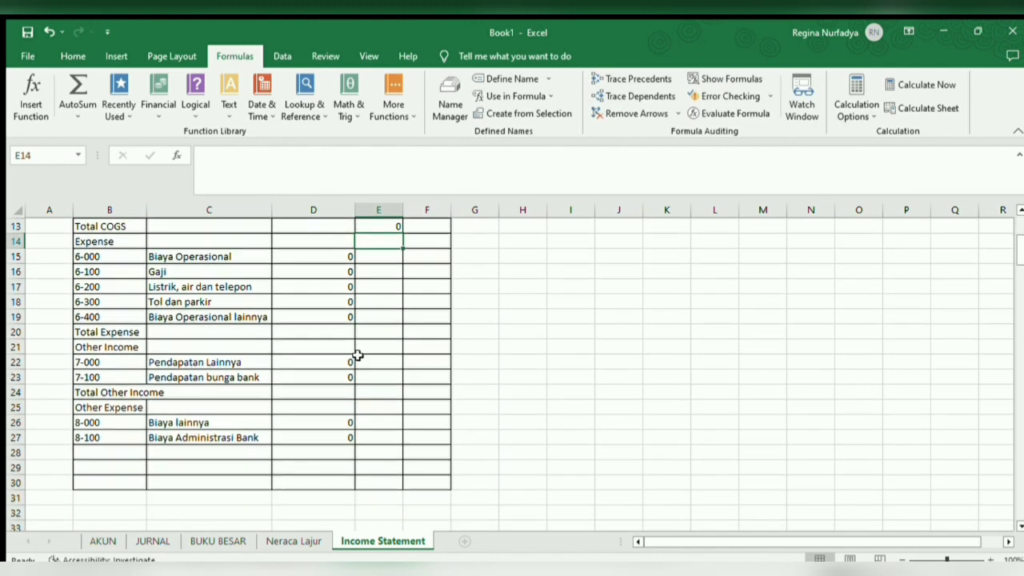
click(371, 330)
text(=)
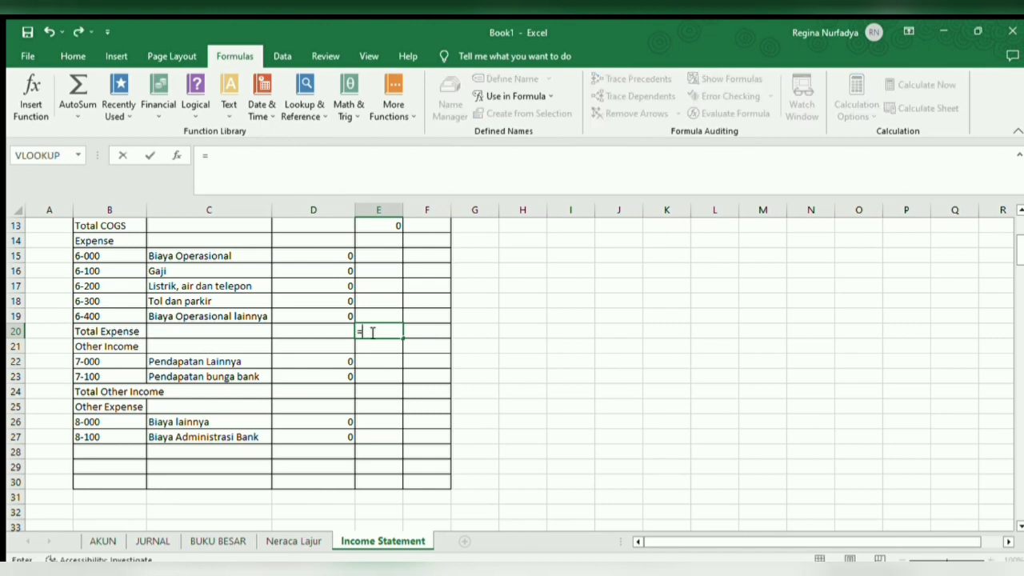
text(su)
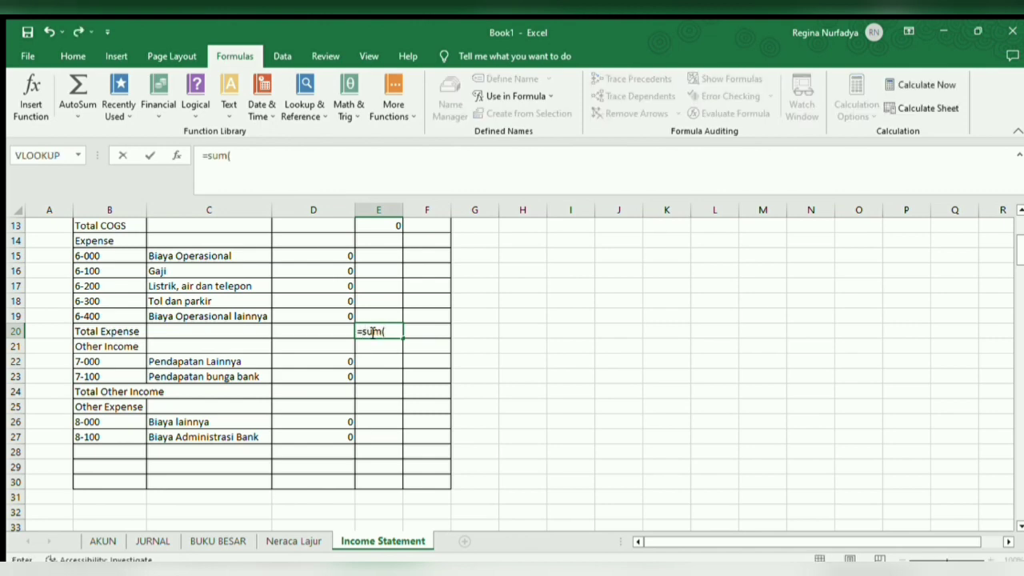
text(m()
drag(338, 259, 354, 315)
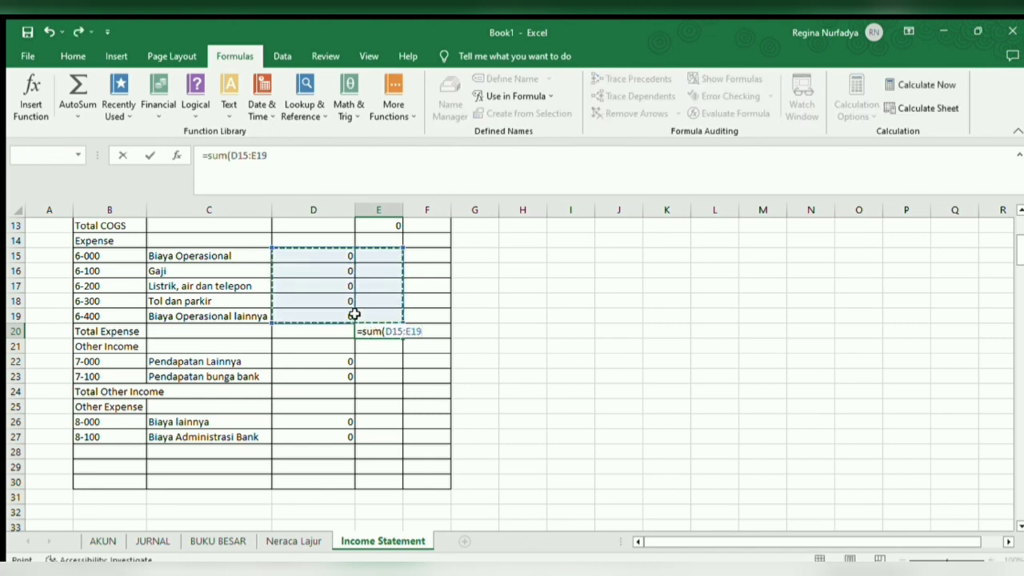
key(Return)
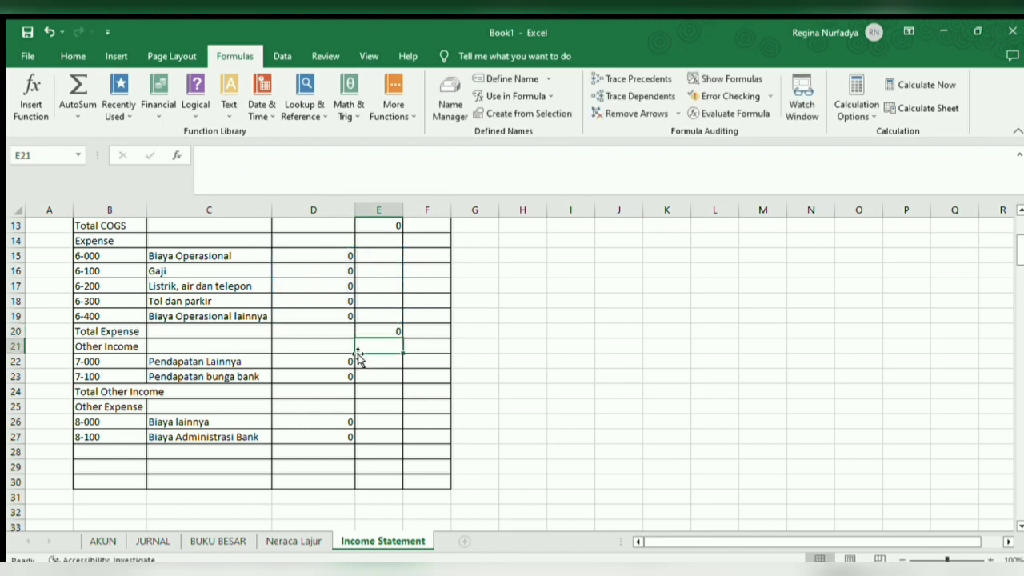
Step: Total the Other Income amounts D22:D23 with a SUM formula in E24 on the Total Other Income row
click(377, 391)
text(=su)
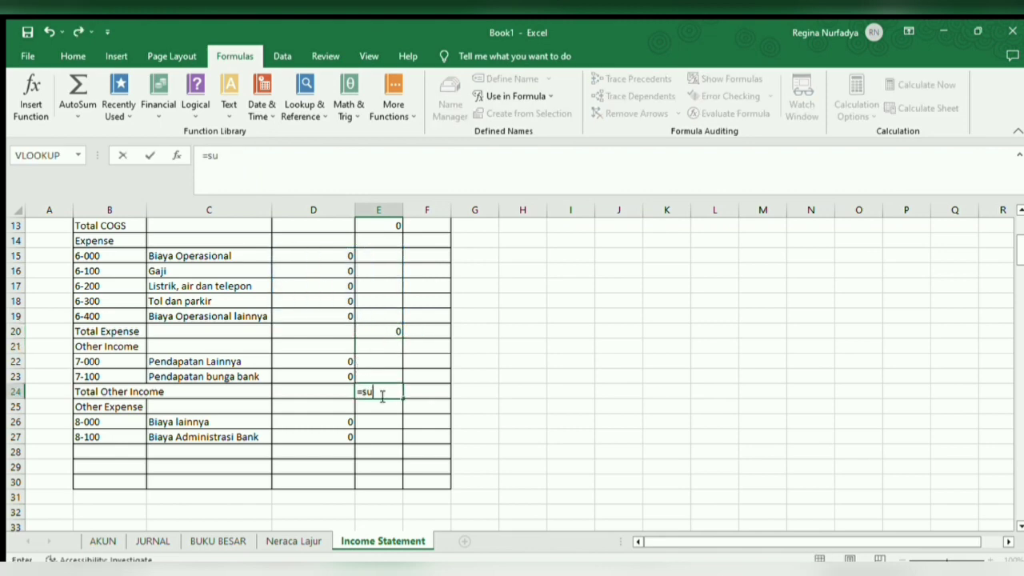
text(m()
drag(349, 362, 349, 372)
key(Return)
Step: Total the Other Expense amounts D26:D27 with a SUM formula in E28
key(Down)
key(Down)
key(Down)
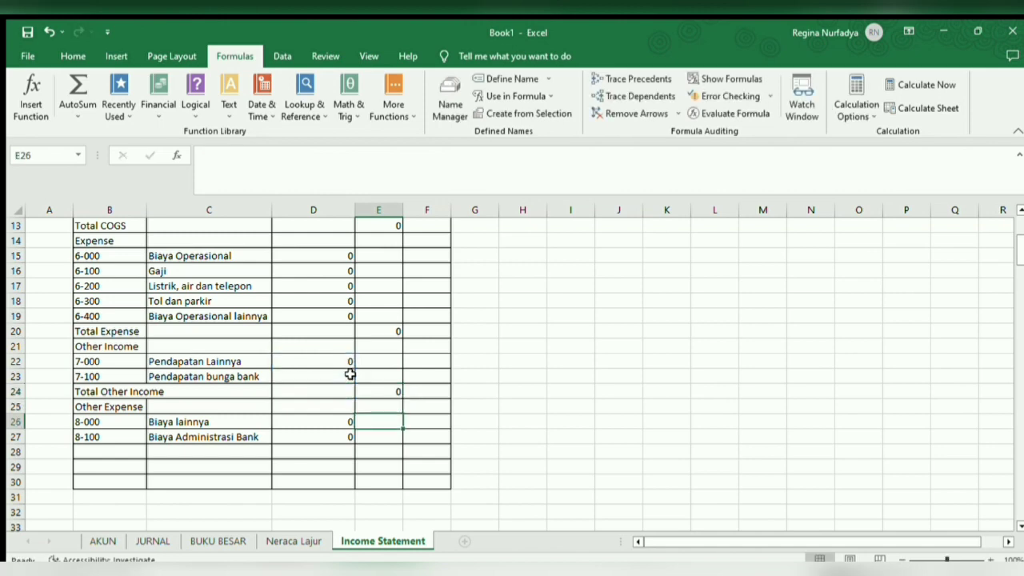
text(=sum()
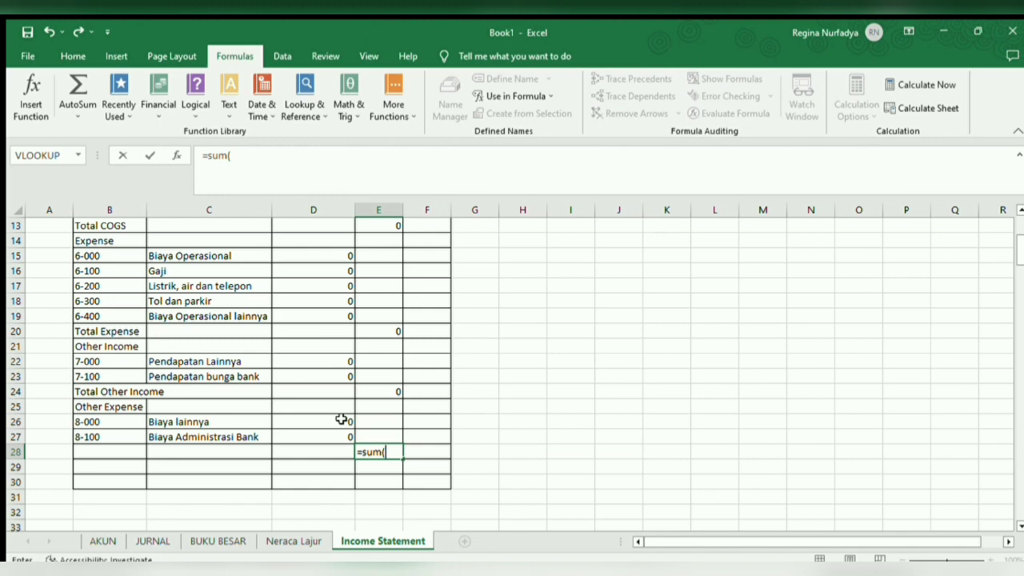
drag(340, 420, 335, 434)
key(Return)
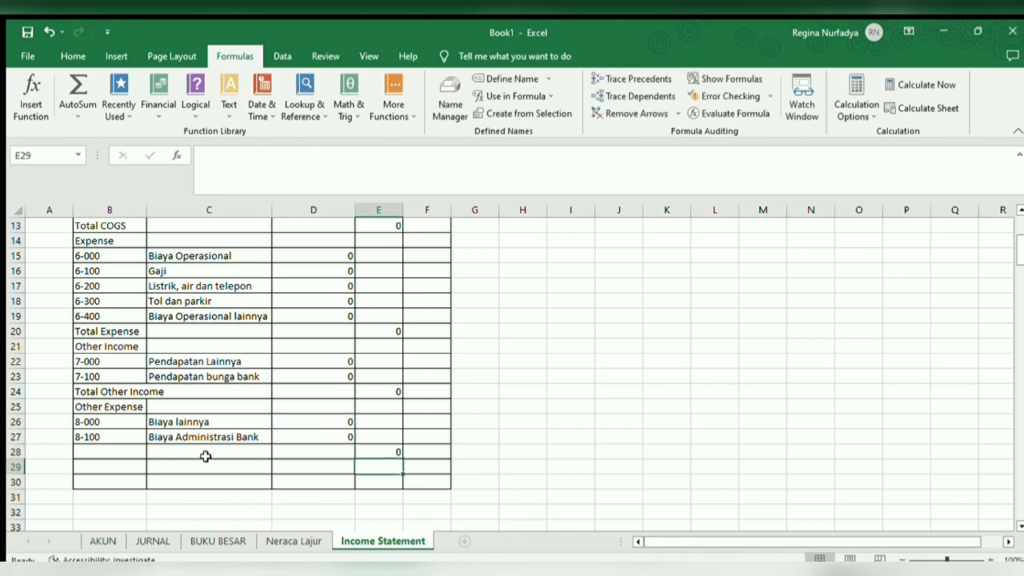
Step: Enter the label Total Other Expense in B28 and Net Income in C29
click(132, 453)
text(T)
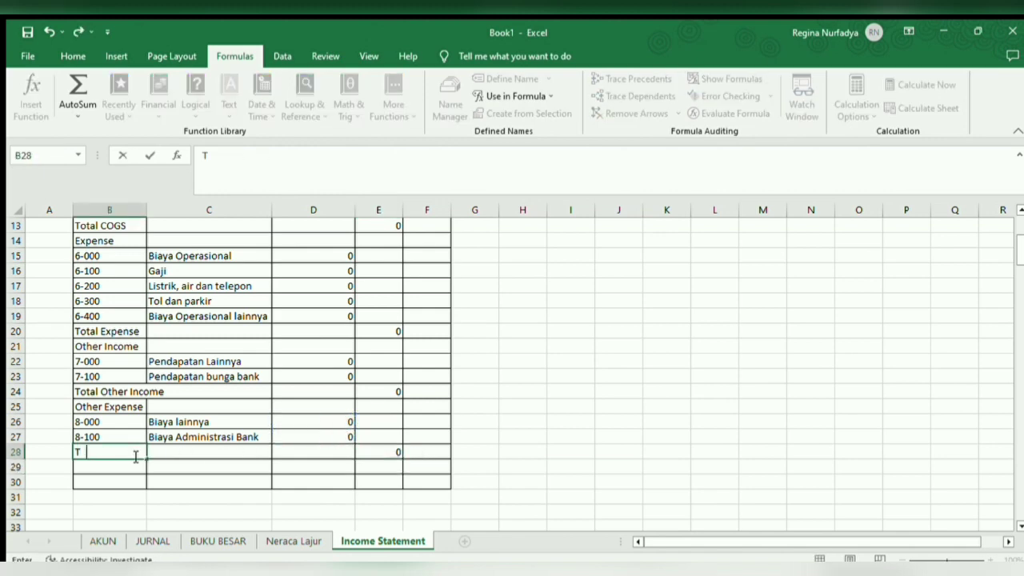
text(otal Ot)
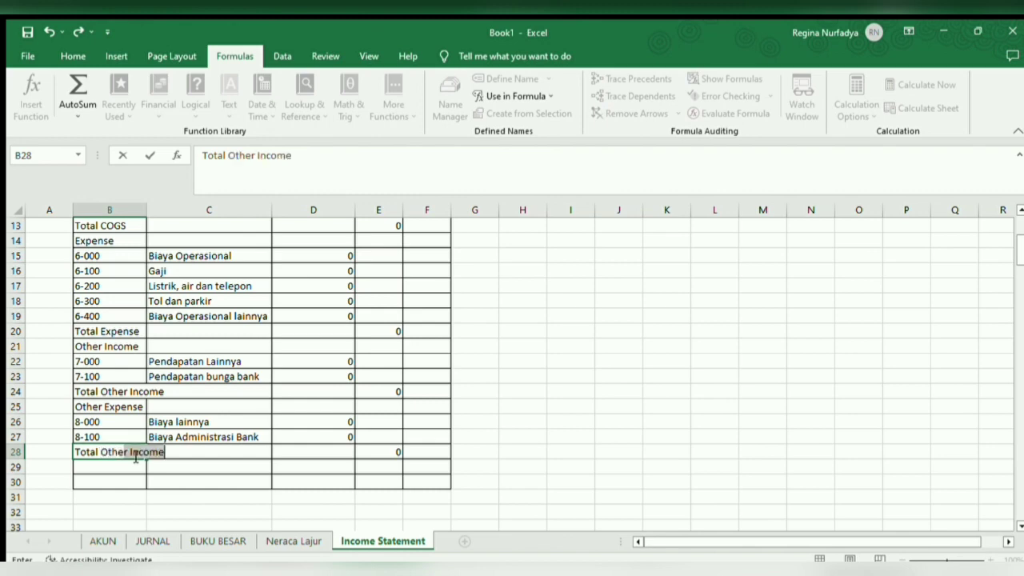
text(her Expe)
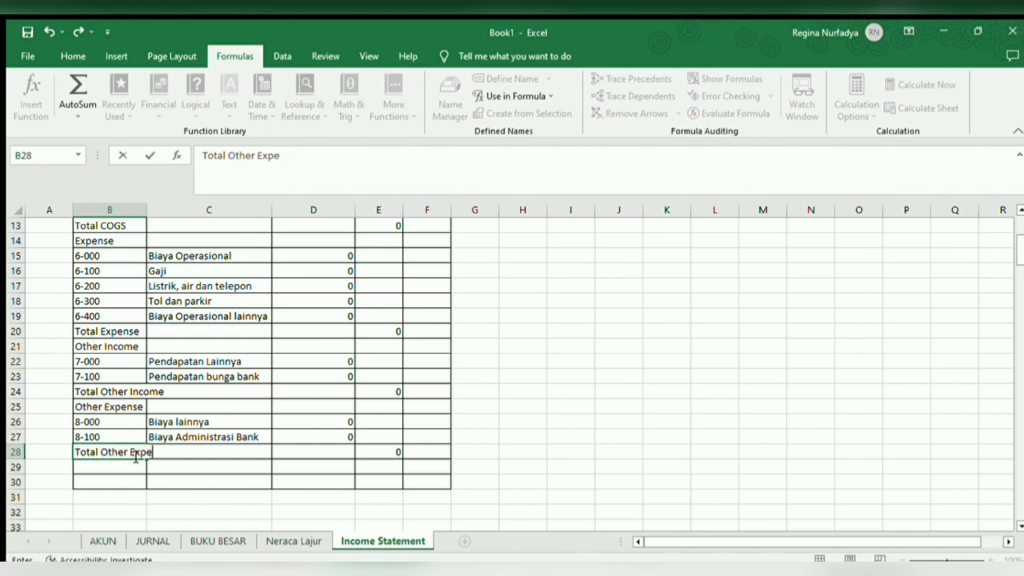
text(nse)
click(197, 469)
text(Net)
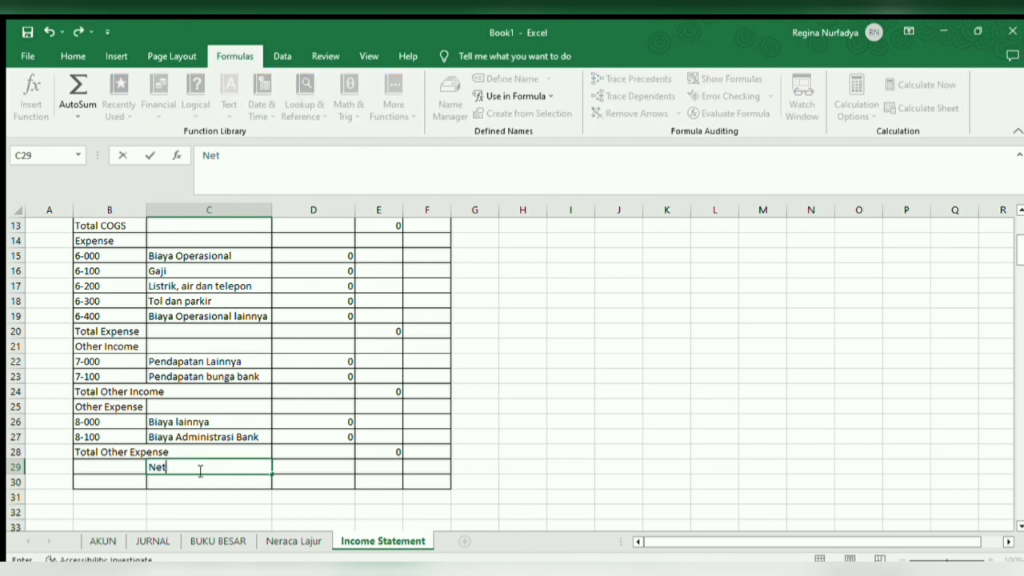
text( Income)
key(Return)
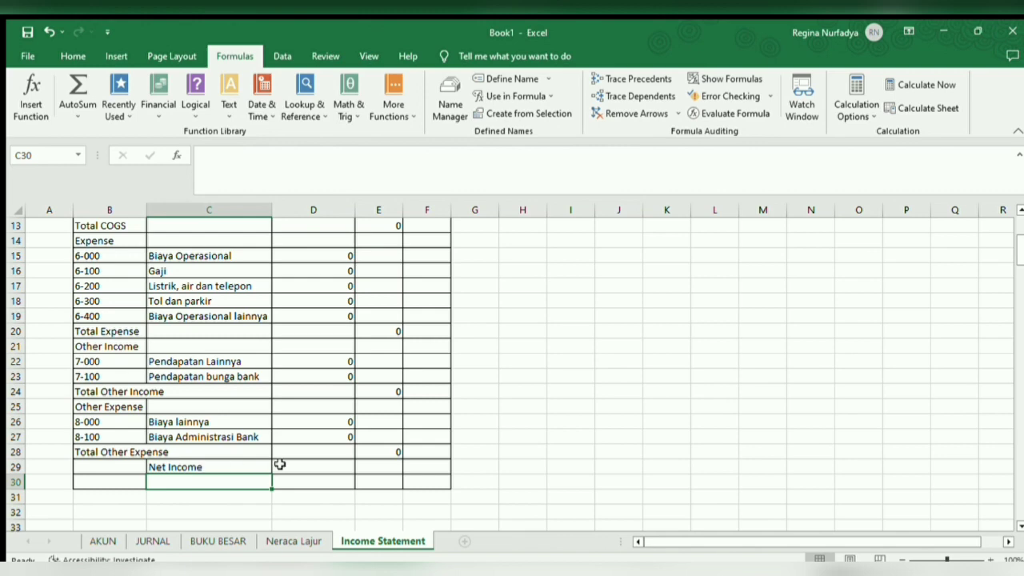
Step: Insert a blank row of cells at B14:F14 between Total COGS and the Expense heading
click(412, 472)
scroll(504, 424, up, 4)
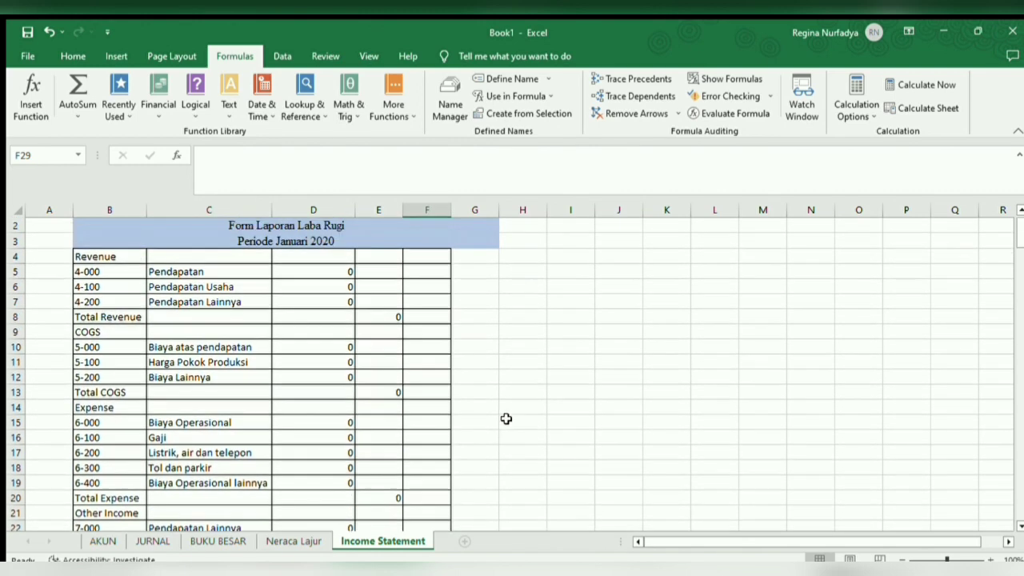
scroll(455, 387, down, 1)
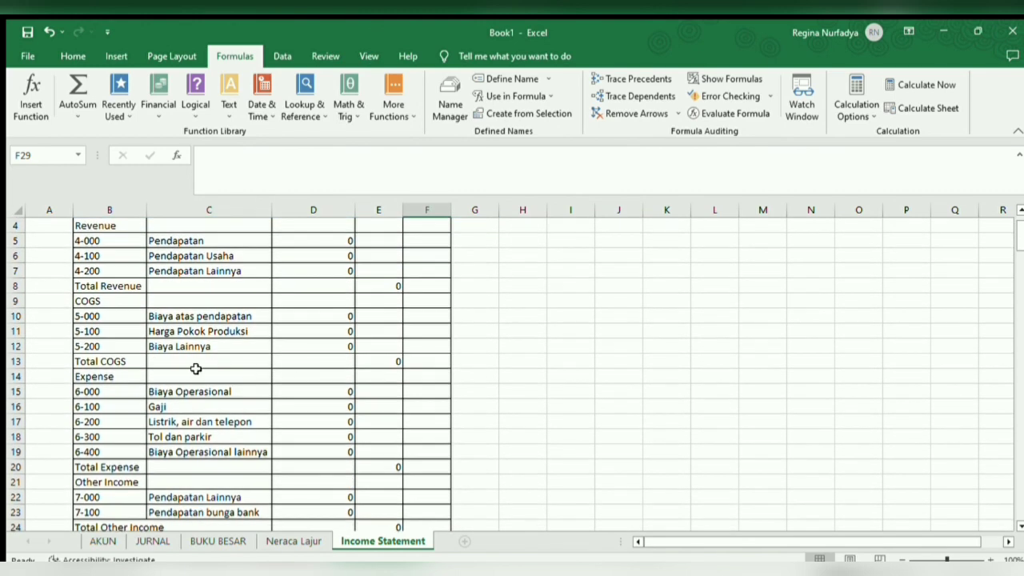
drag(119, 371, 411, 377)
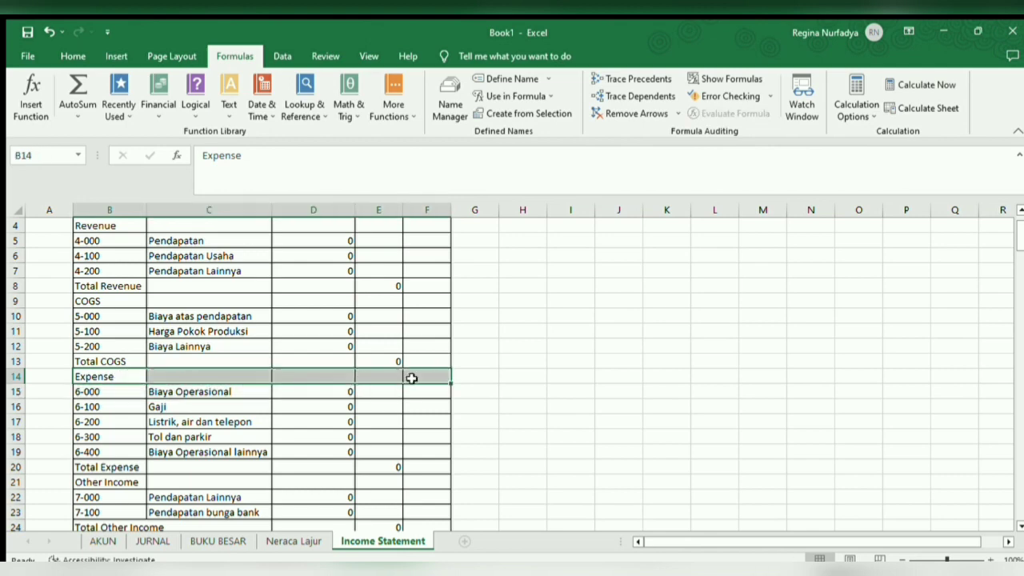
click(73, 56)
click(745, 84)
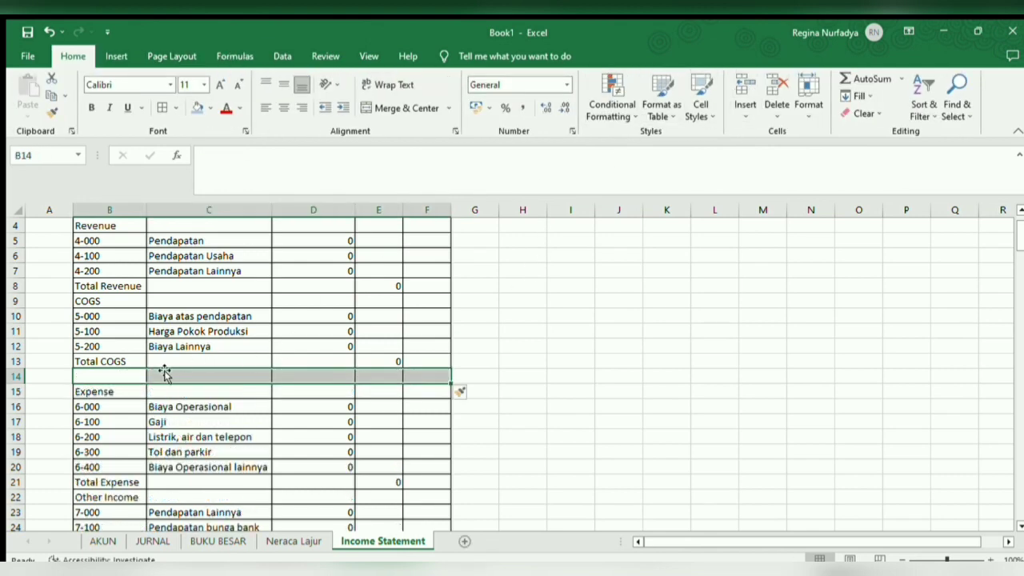
Step: Subtract Total COGS from Total Revenue with the formula =E8-E13 in F14
click(130, 378)
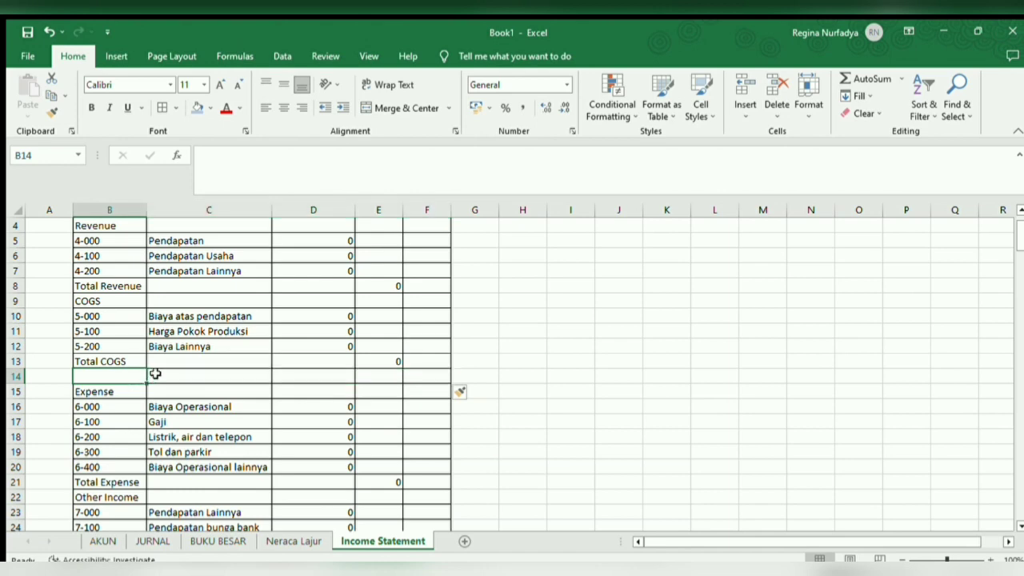
click(412, 371)
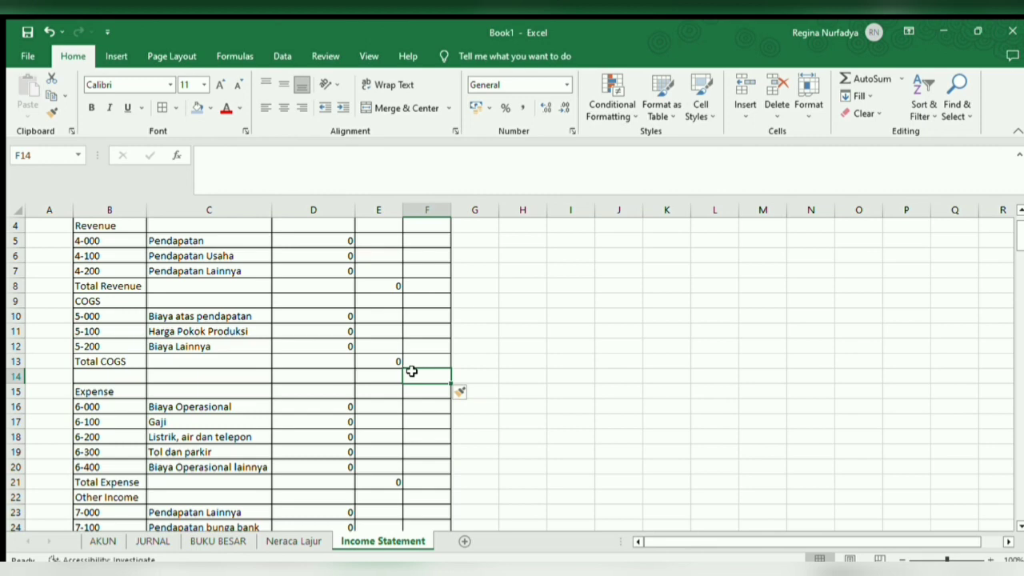
text(=)
click(382, 286)
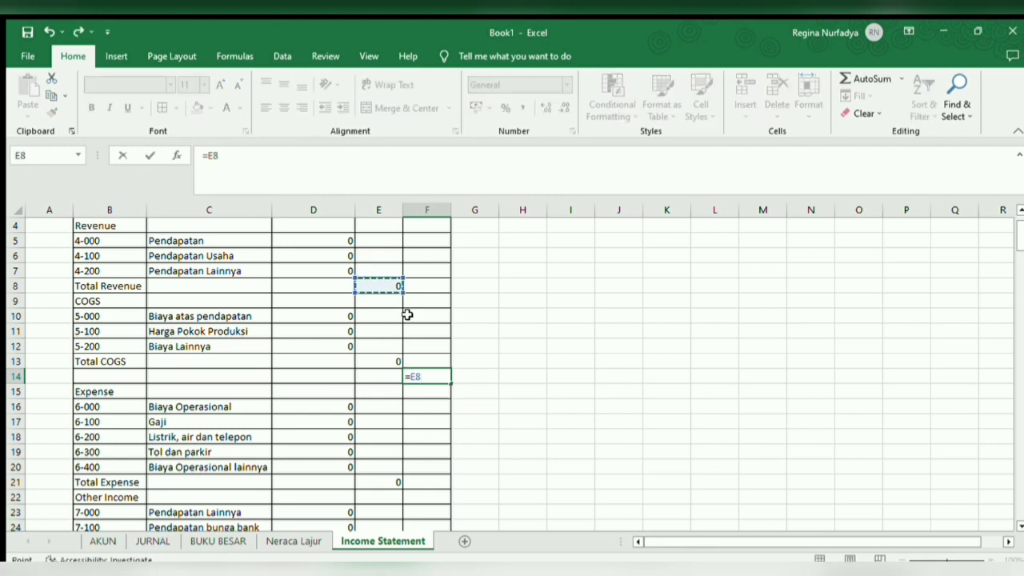
text(-)
click(386, 360)
key(Return)
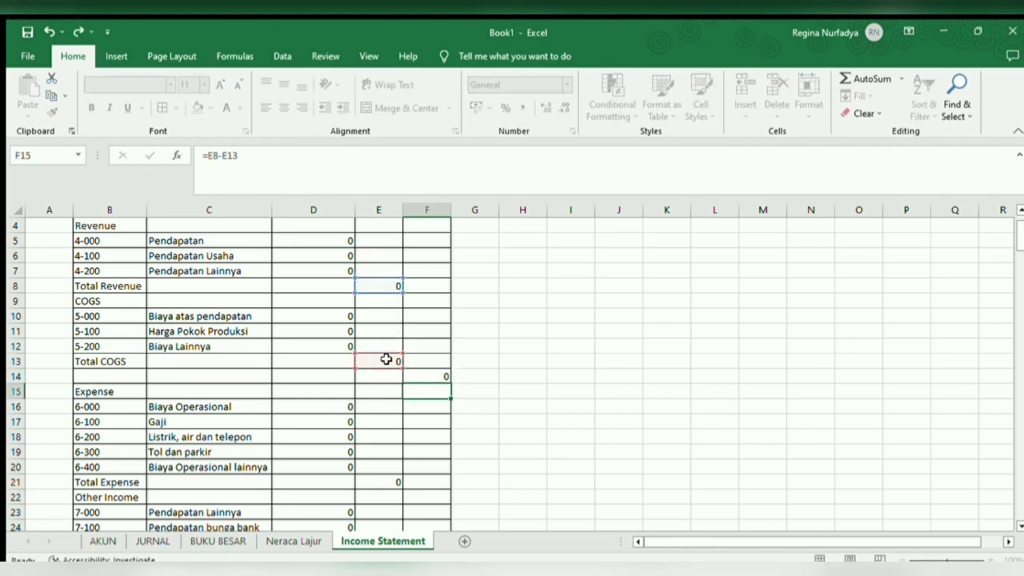
Step: Insert a blank row of cells at B22:F22 between Total Expense and the Other Income heading
scroll(448, 377, down, 4)
scroll(444, 381, up, 1)
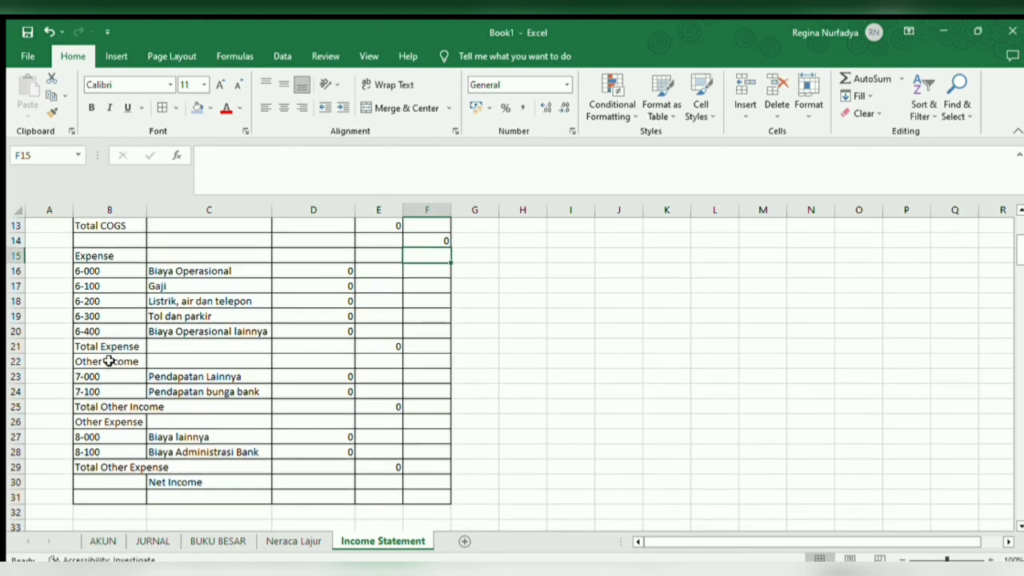
drag(108, 361, 427, 362)
click(744, 86)
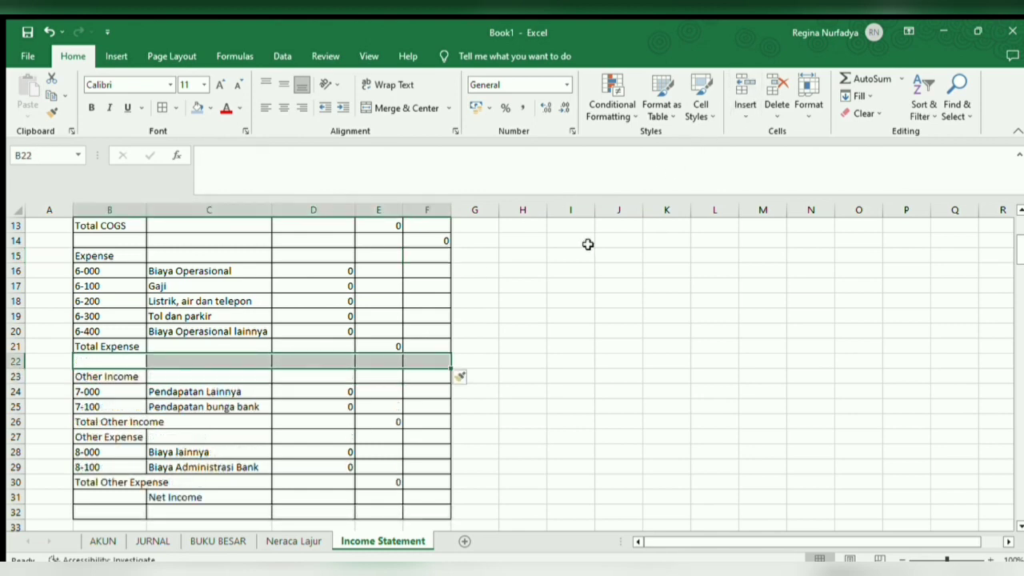
Step: Subtract Total Expense from the F14 subtotal with the formula =F14-E21 in F22
click(428, 361)
text(=)
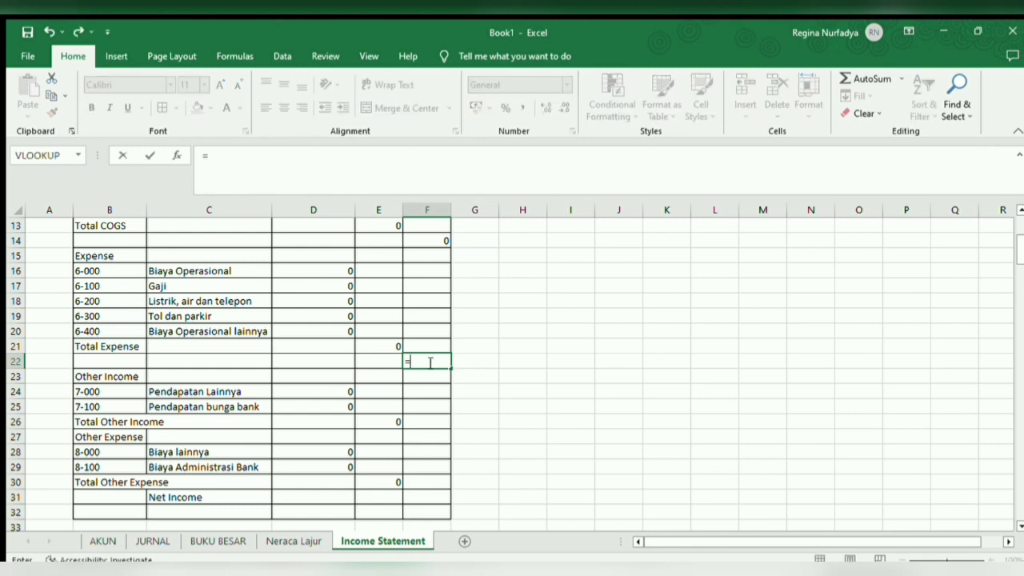
click(428, 241)
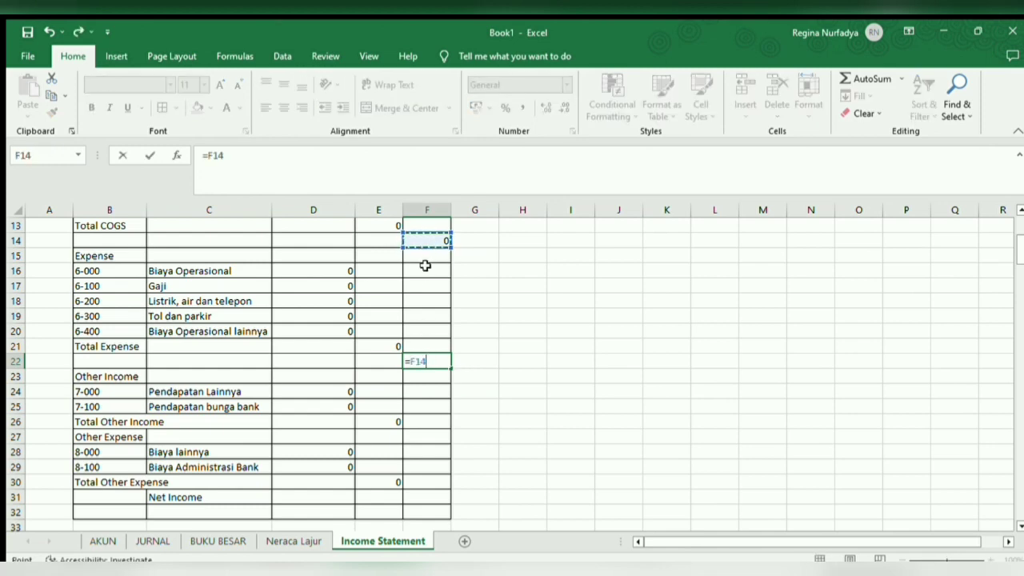
text(-)
click(386, 346)
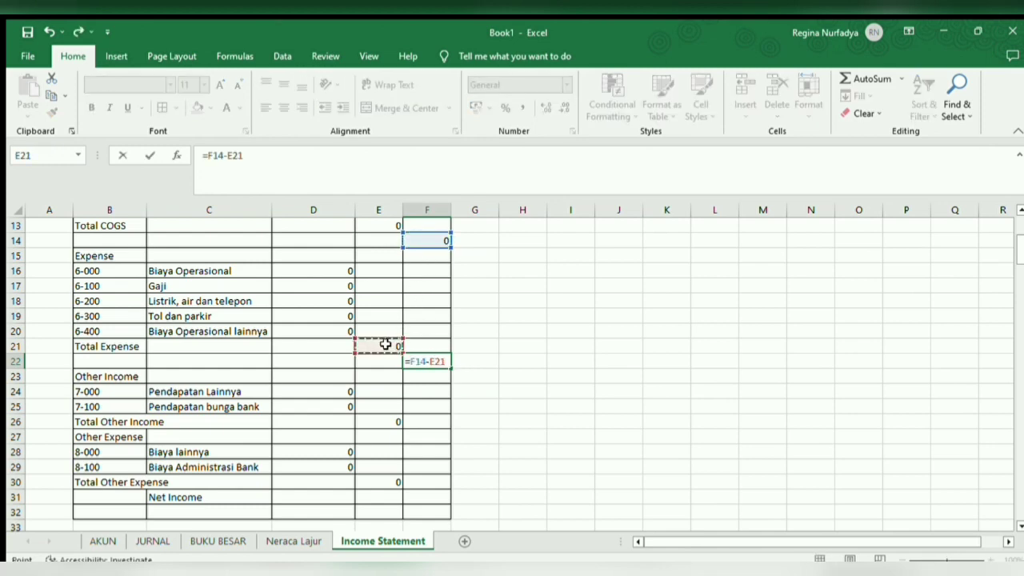
key(Return)
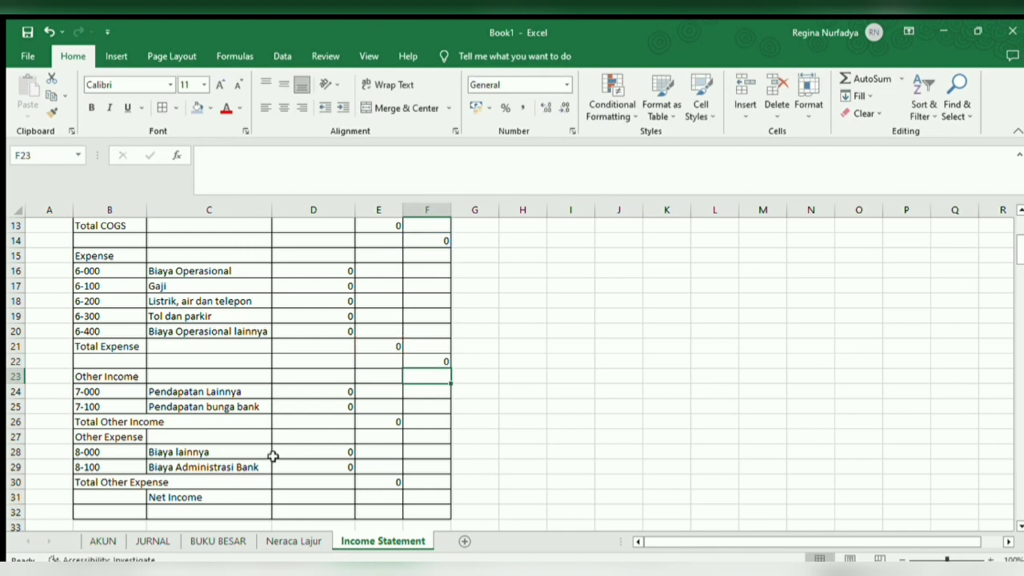
Step: Insert a blank row of cells at B27:F27 above the Other Expense heading and enter a formula in F27 that references F22
drag(142, 436, 429, 437)
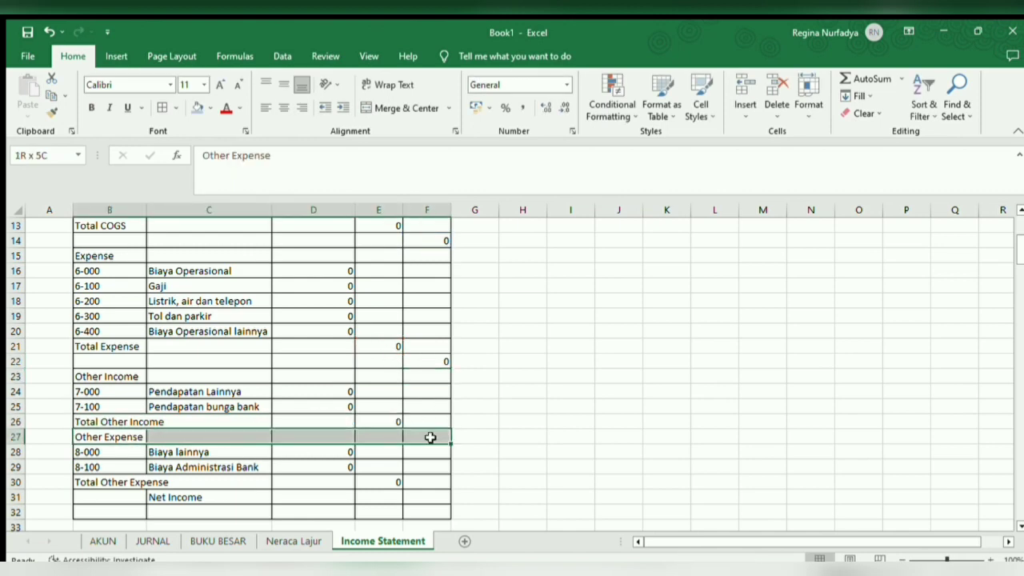
click(744, 89)
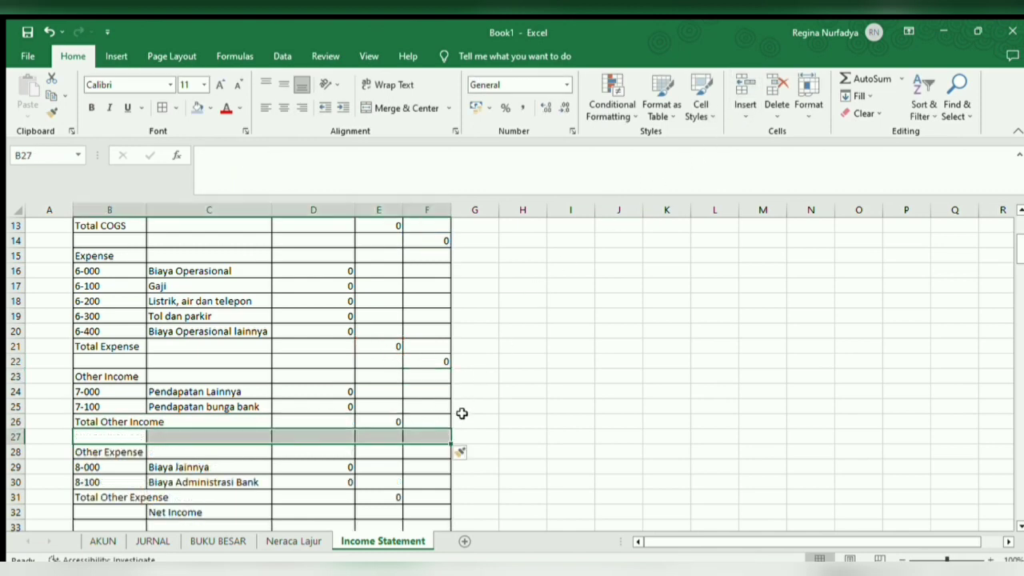
click(428, 435)
text(=)
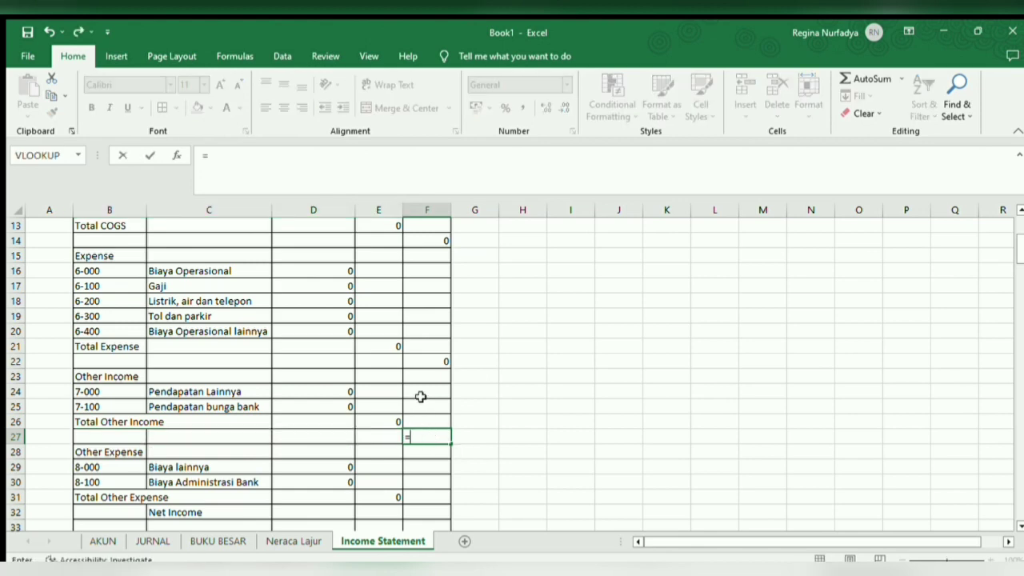
click(419, 361)
key(Return)
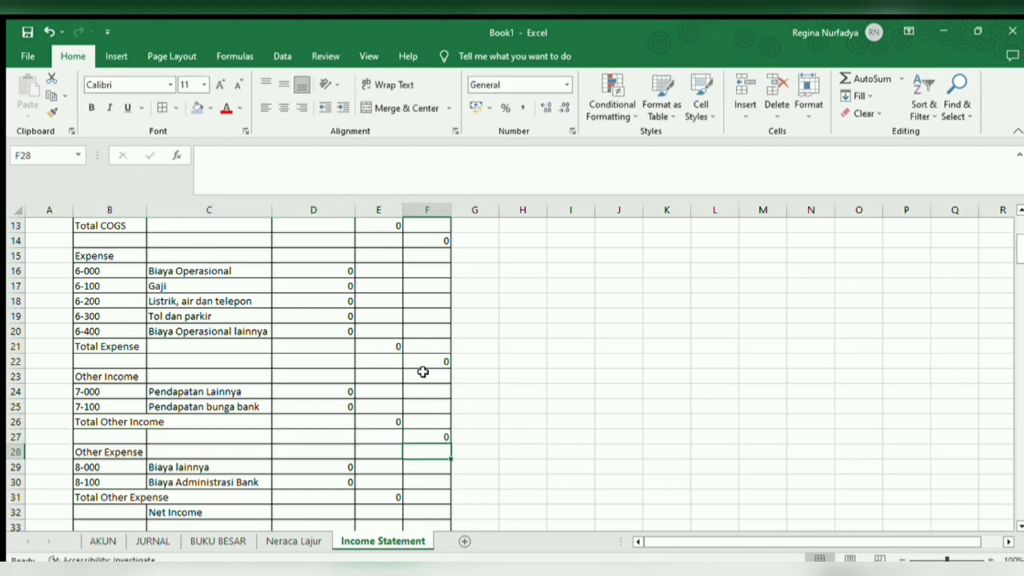
Step: Complete the F27 subtotal by adding Total Other Income with the formula =F22+E26
text(=)
key(Escape)
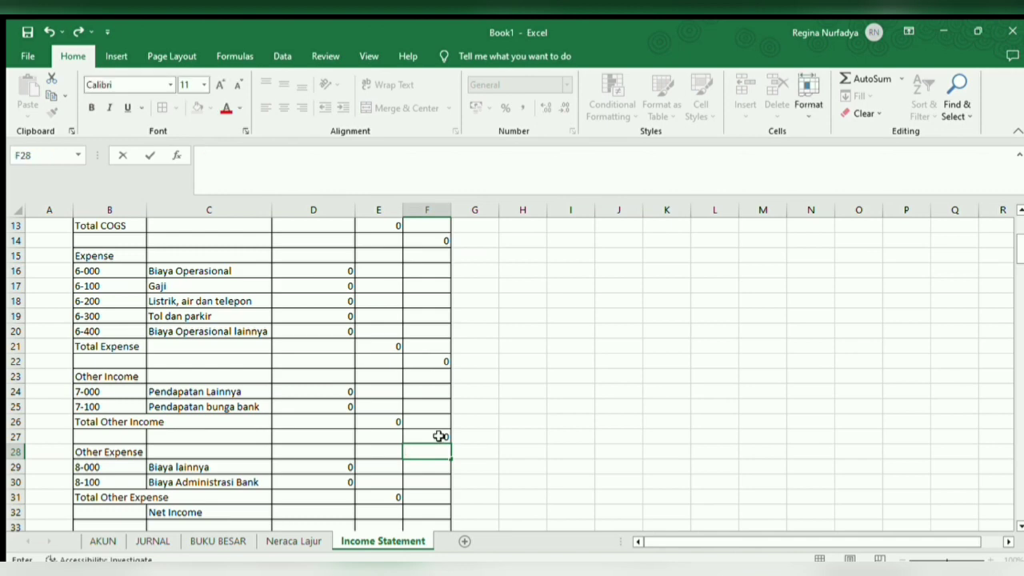
click(441, 438)
double_click(441, 434)
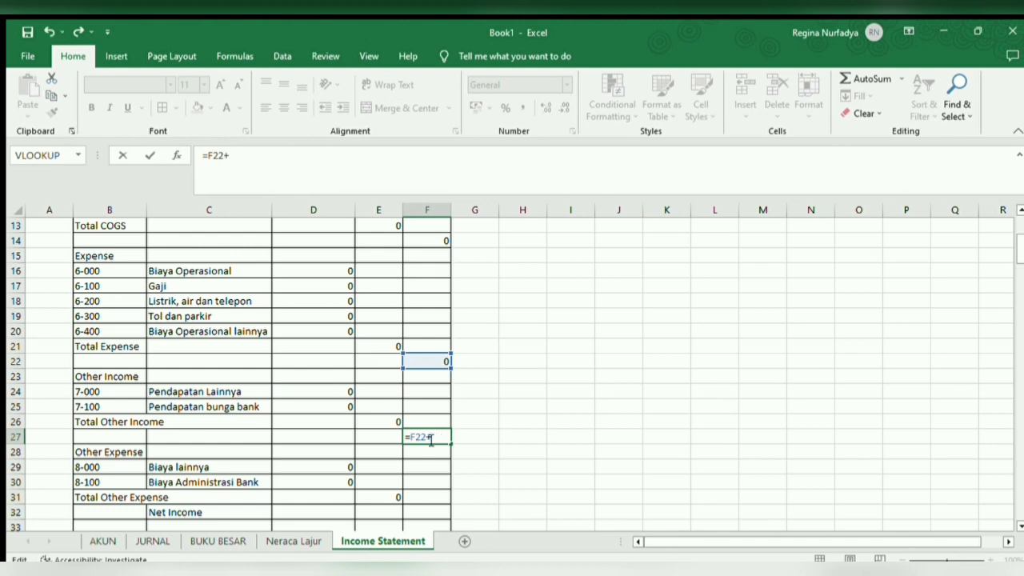
text(+)
click(381, 424)
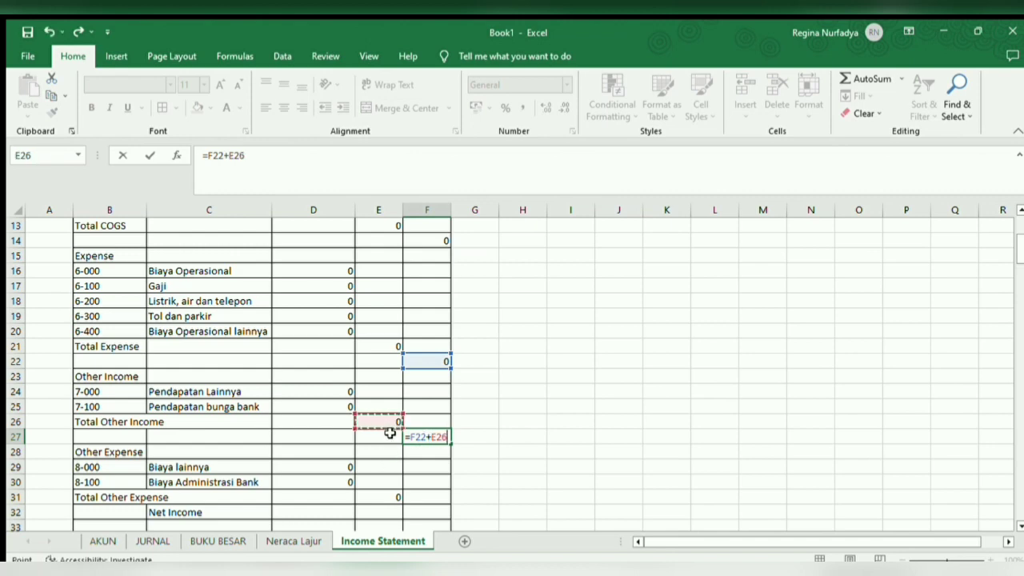
key(Return)
Step: Calculate Net Income in F32 by subtracting Total Other Expense from the F27 subtotal with the formula =F27-E31
scroll(336, 475, down, 1)
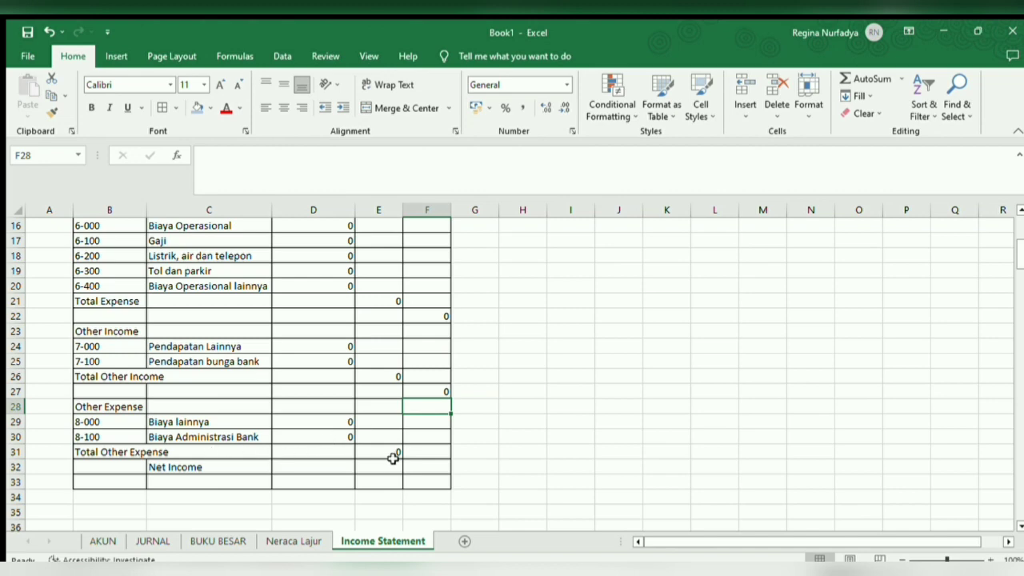
click(423, 468)
text(=)
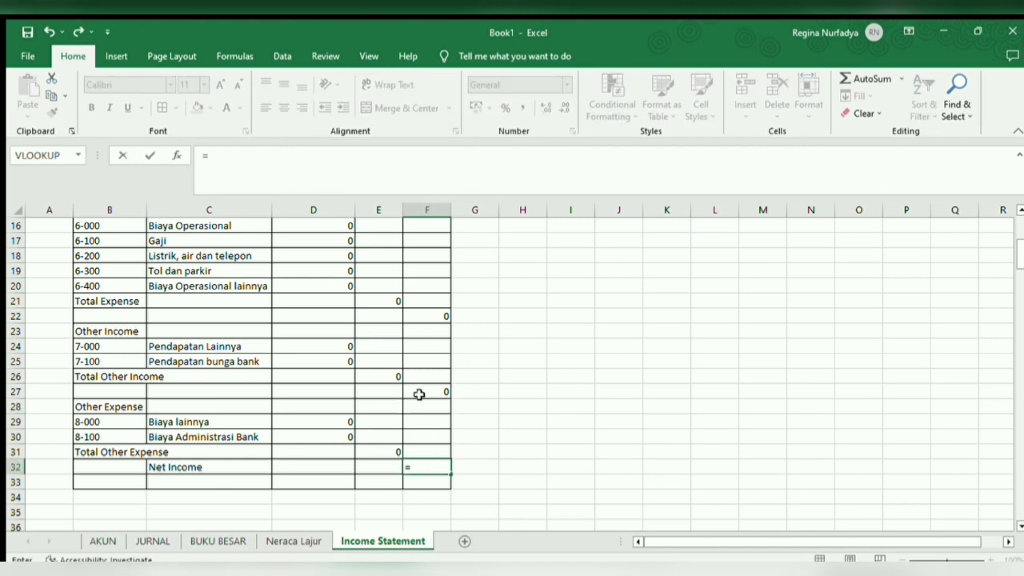
click(418, 391)
text(-)
click(396, 453)
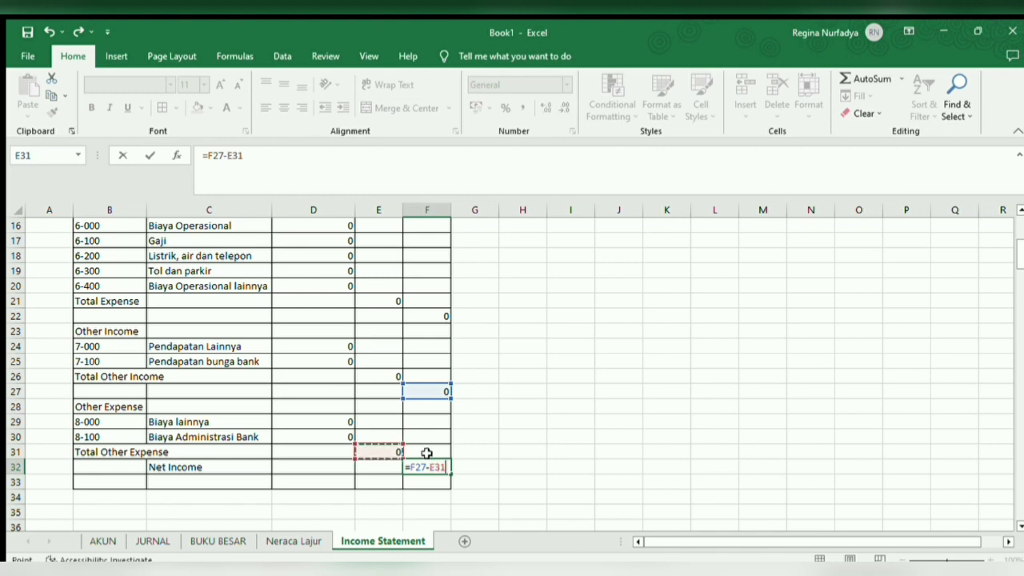
key(Return)
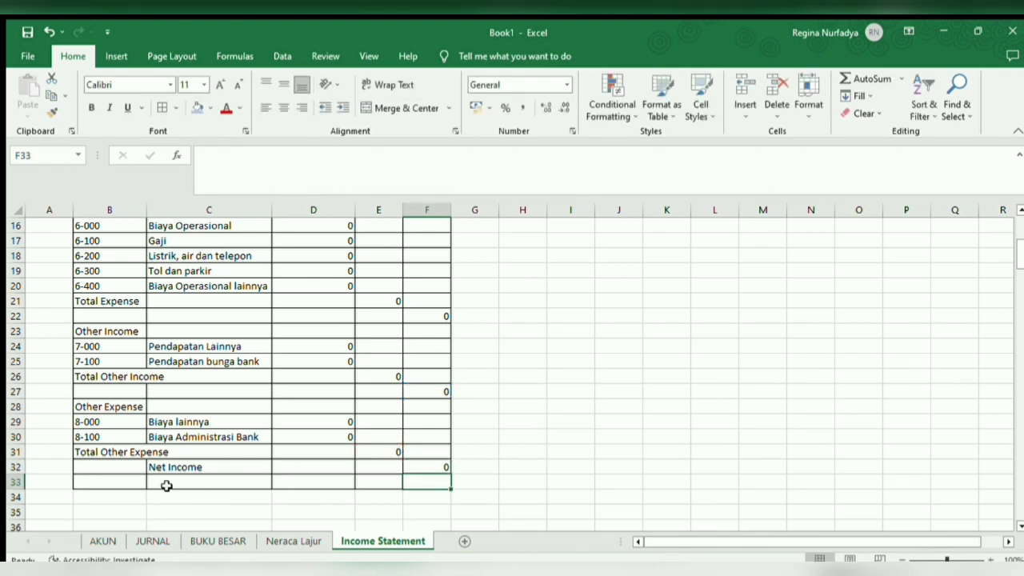
Step: Add a new worksheet after the Income Statement sheet and open its name for editing
scroll(612, 402, up, 5)
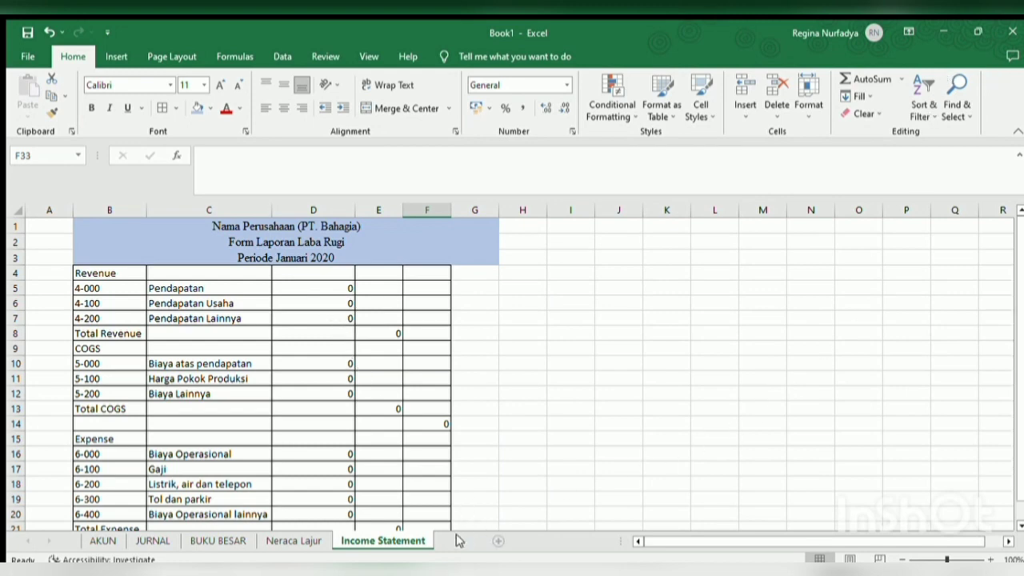
click(462, 543)
double_click(460, 540)
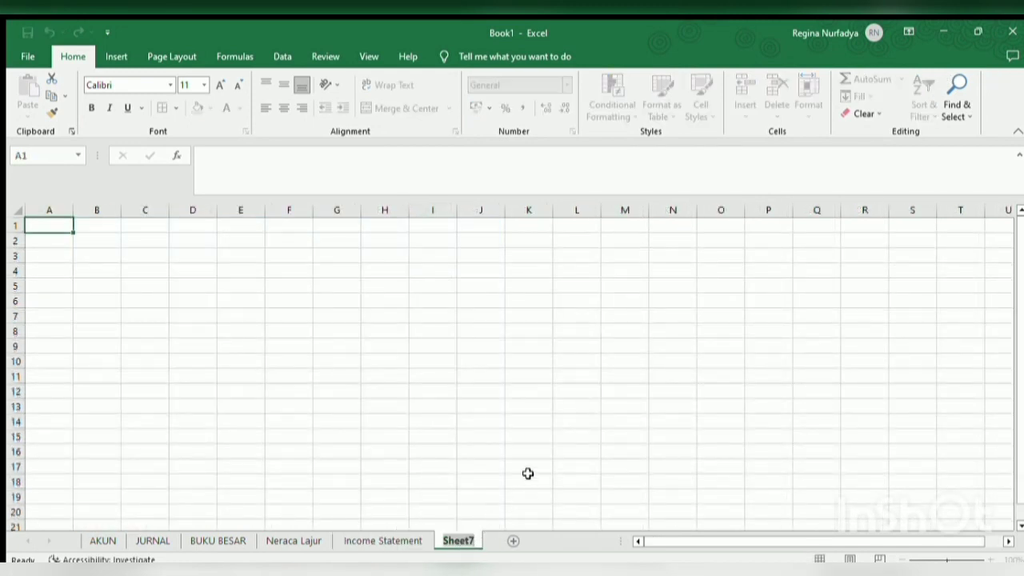
Step: Rename the new Sheet7 worksheet as "Statement of Financial"
text(State)
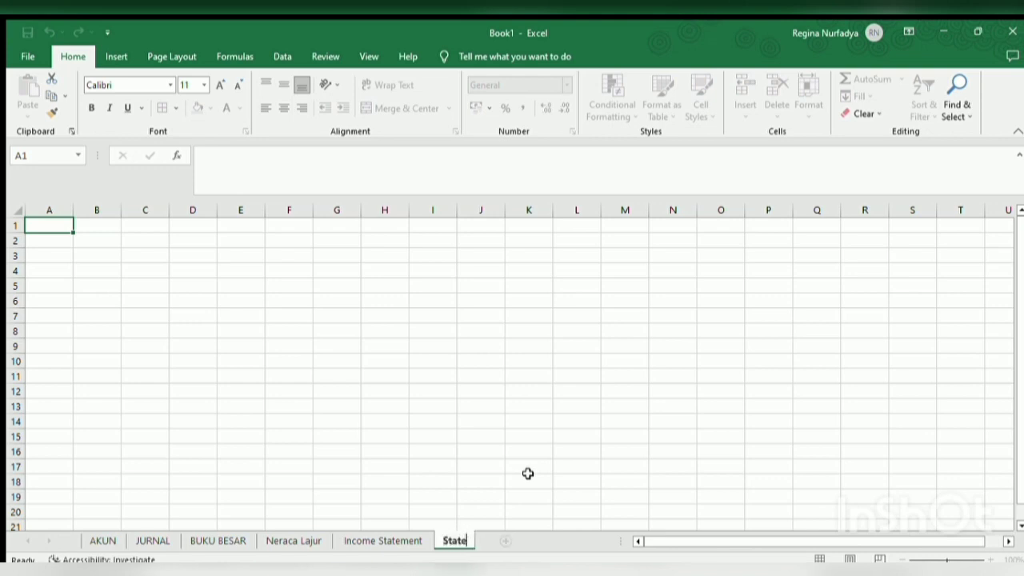
text(ment)
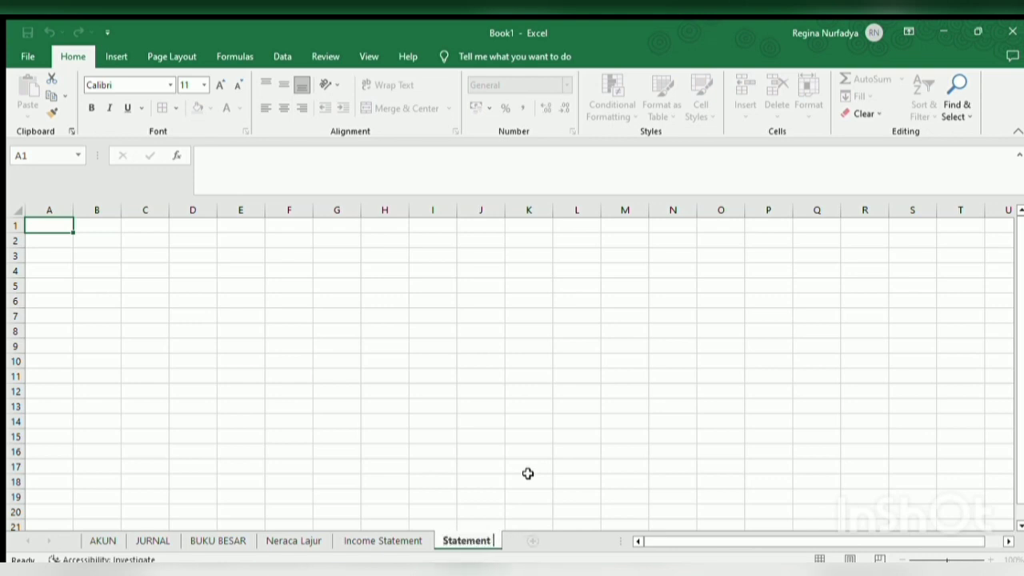
text( of Financial)
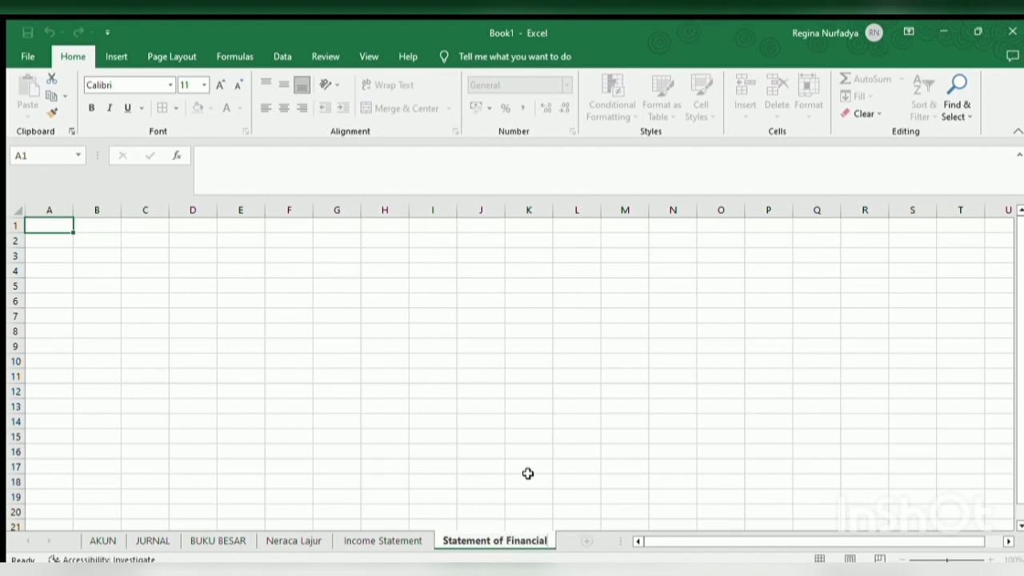
key(Return)
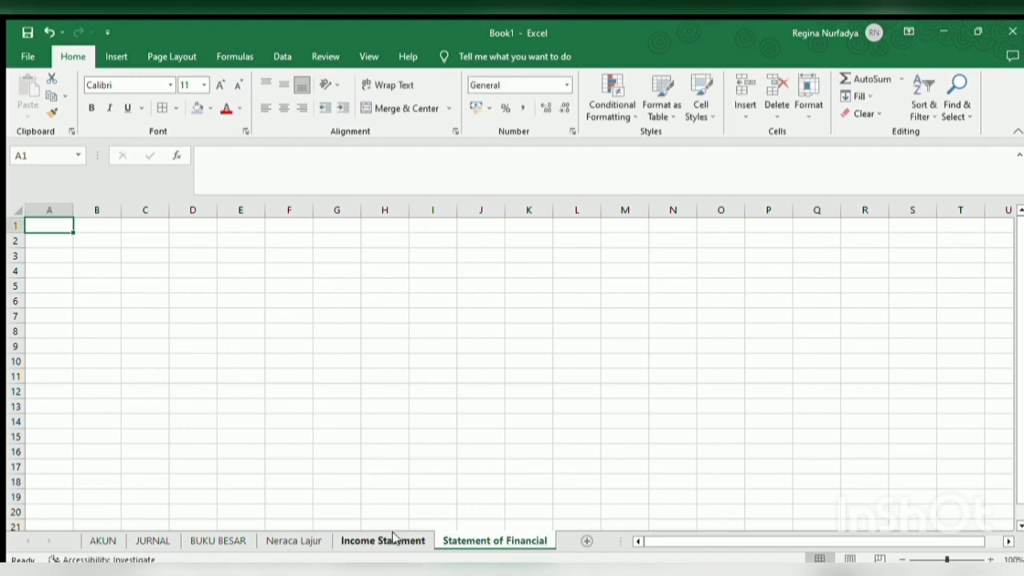
Step: Copy the three-line header block from the Income Statement sheet into the Statement of Financial sheet starting at cell B1
click(389, 540)
drag(133, 231, 193, 254)
key(ctrl+c)
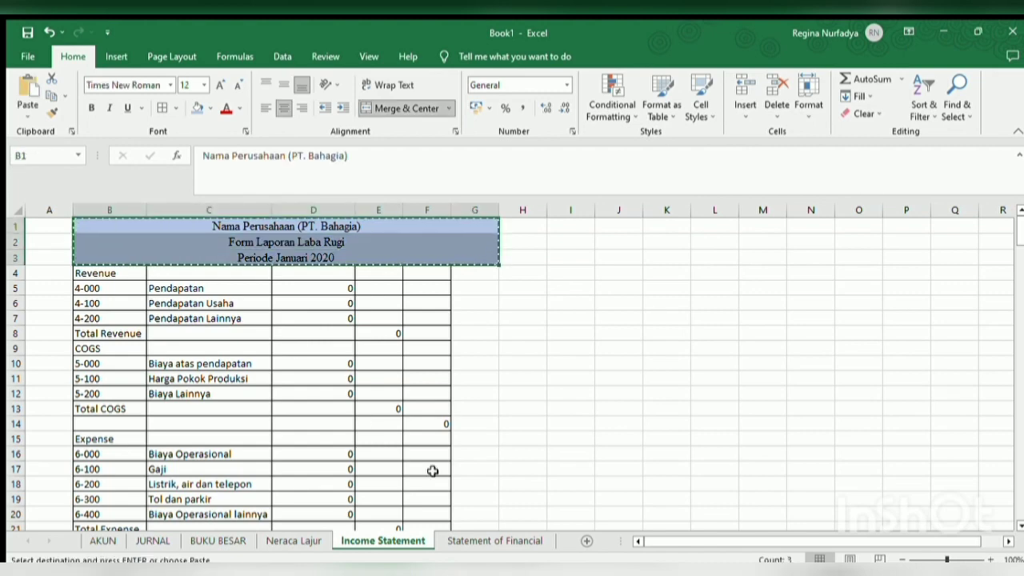
click(480, 538)
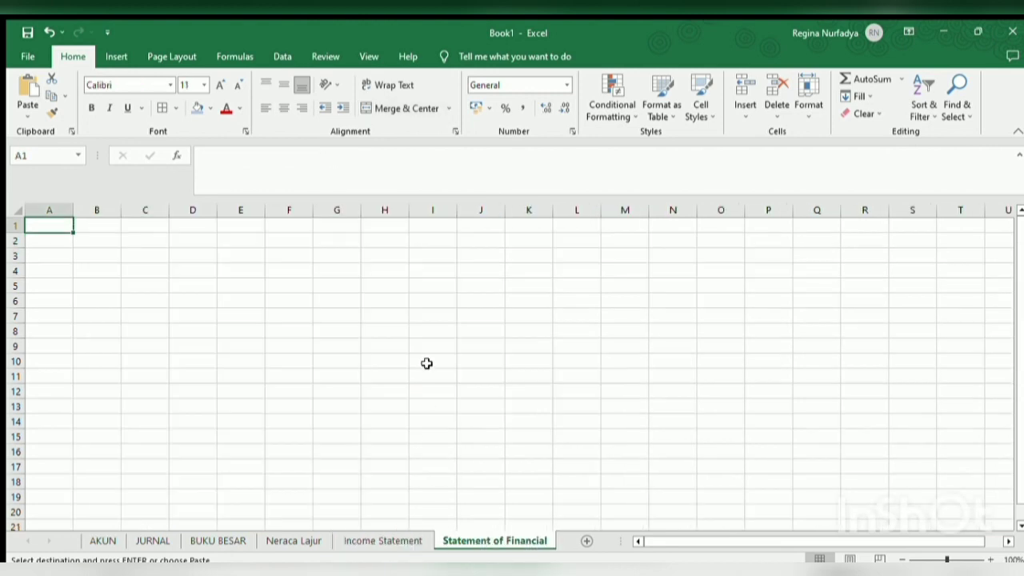
click(114, 228)
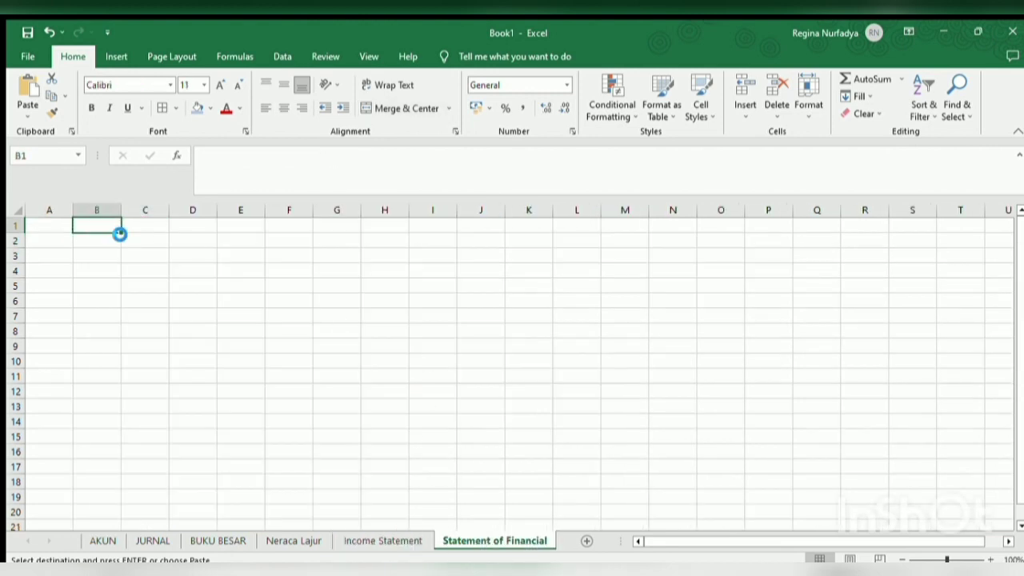
key(ctrl+v)
click(112, 274)
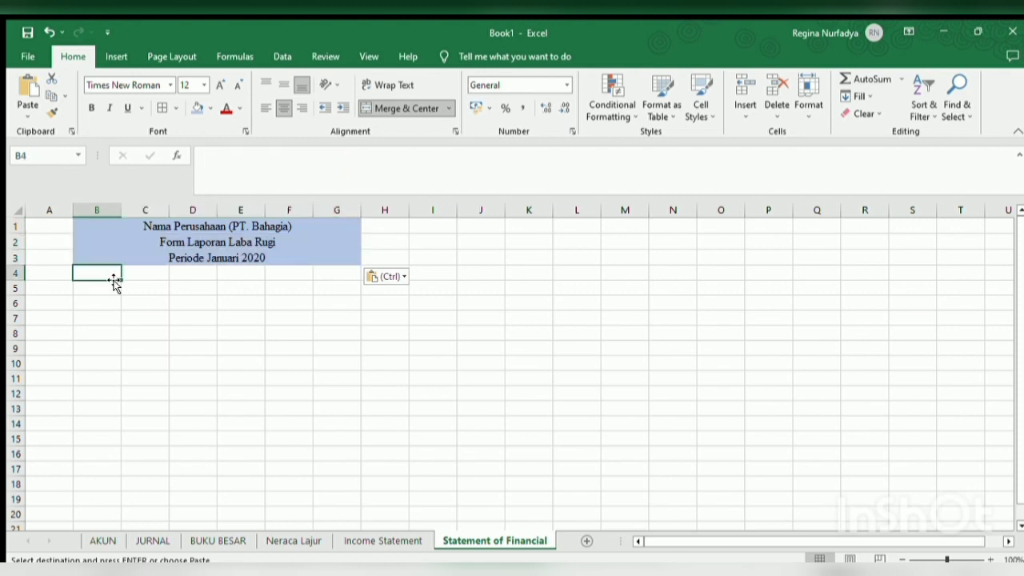
Step: Change the second header line of the Statement of Financial sheet to "Form Neraca"
click(176, 241)
click(317, 158)
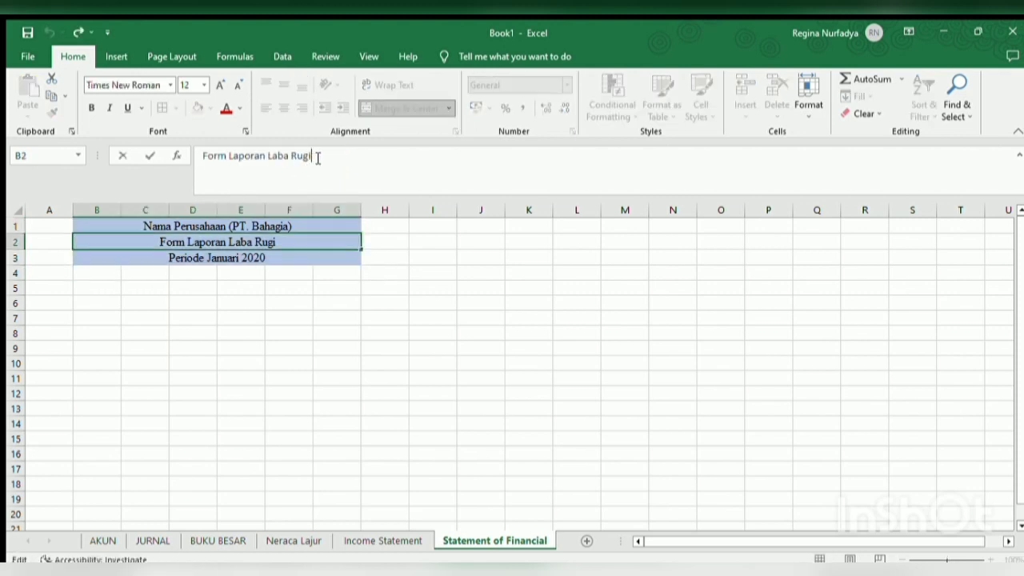
key(BackSpace)
key(BackSpace)
key(BackSpace)
key(BackSpace)
key(BackSpace)
key(BackSpace)
key(BackSpace)
key(BackSpace)
key(BackSpace)
key(BackSpace)
key(BackSpace)
key(BackSpace)
key(BackSpace)
key(BackSpace)
key(BackSpace)
key(BackSpace)
key(BackSpace)
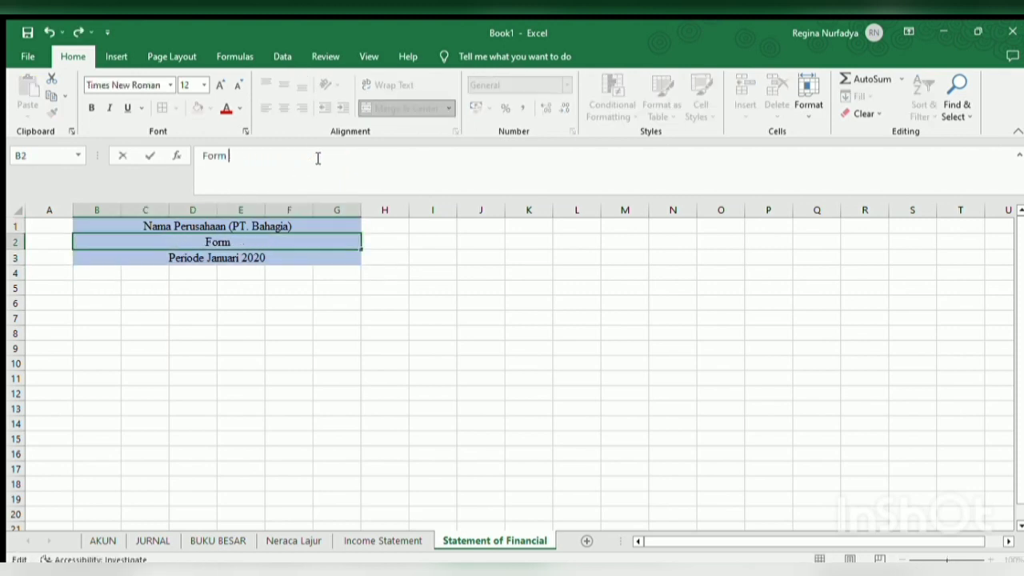
text(Neraca)
key(Return)
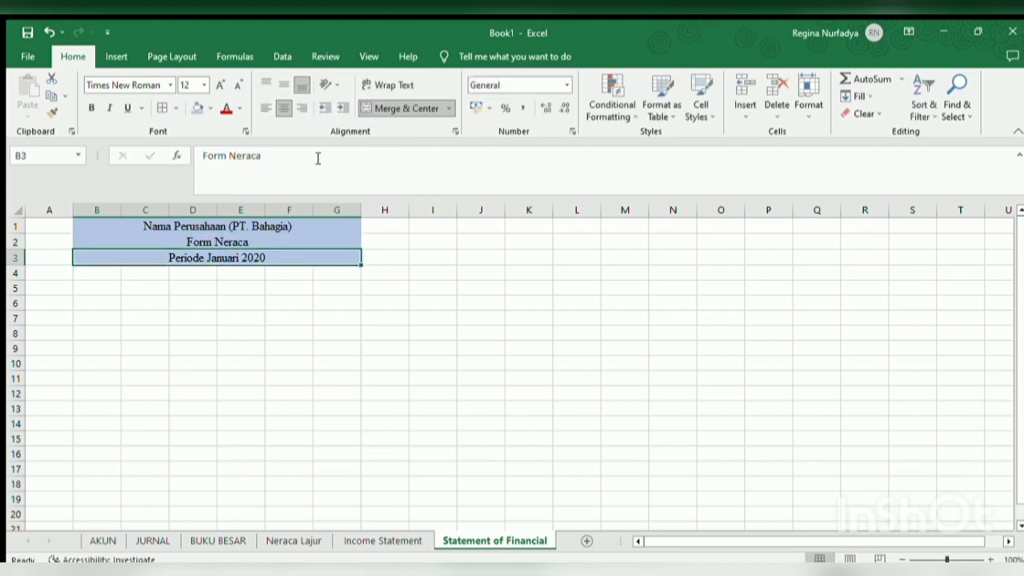
Step: Enter the heading "Asset" in cell B5 and "Liabilities" in cell E5
key(Down)
key(Down)
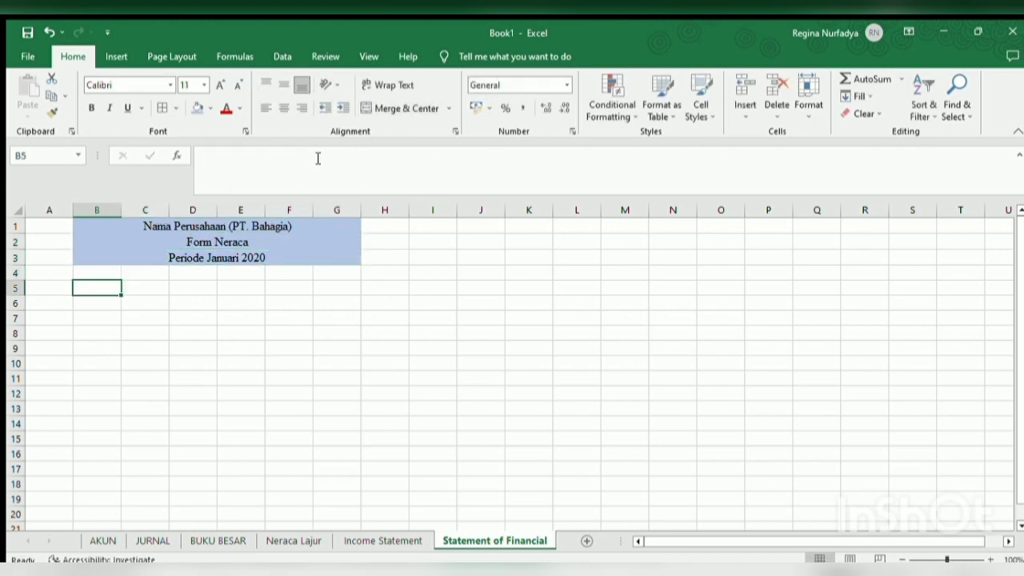
text(Asset)
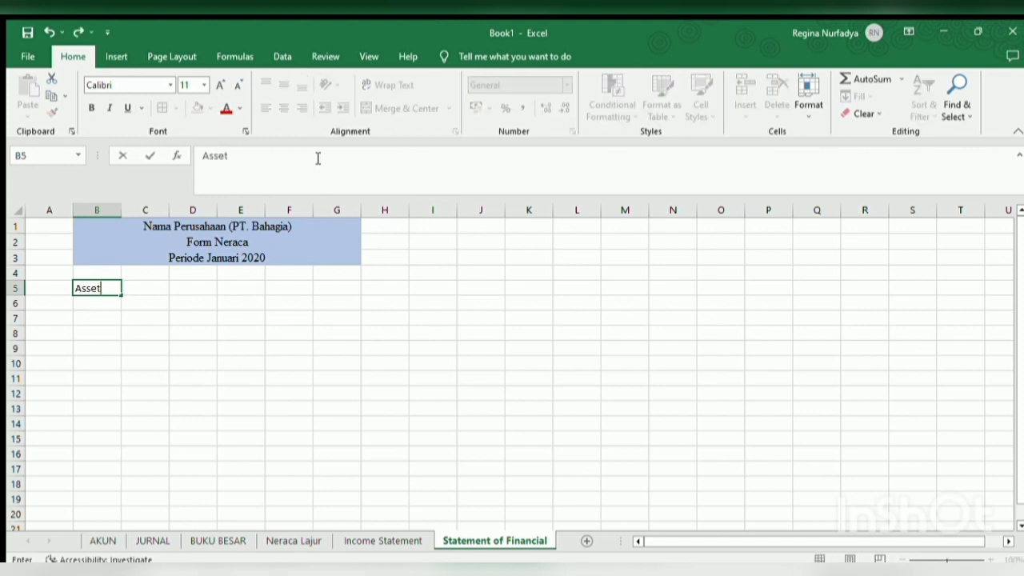
key(Right)
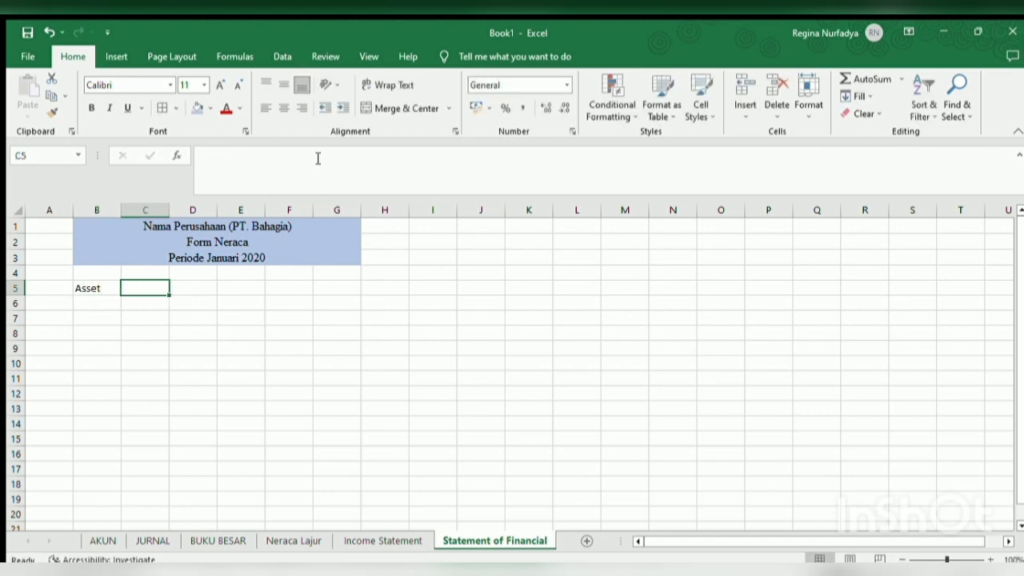
key(Right)
key(Right)
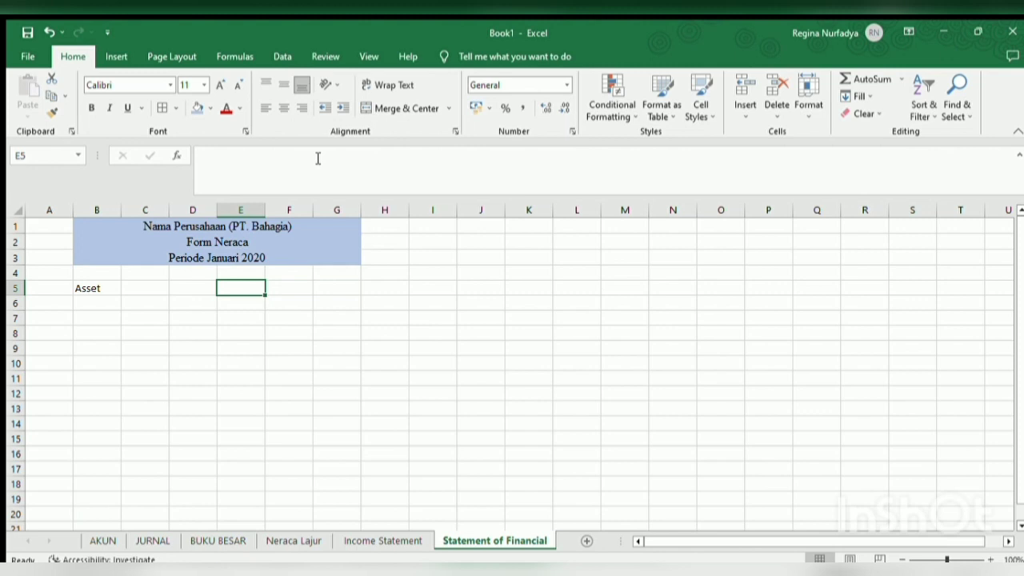
text(Liab)
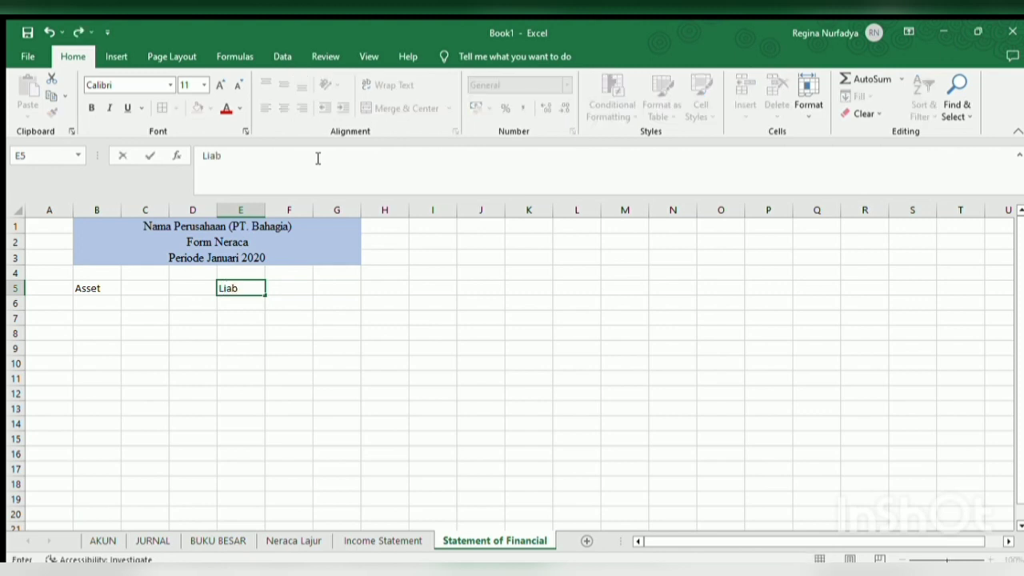
text(ilities)
key(Return)
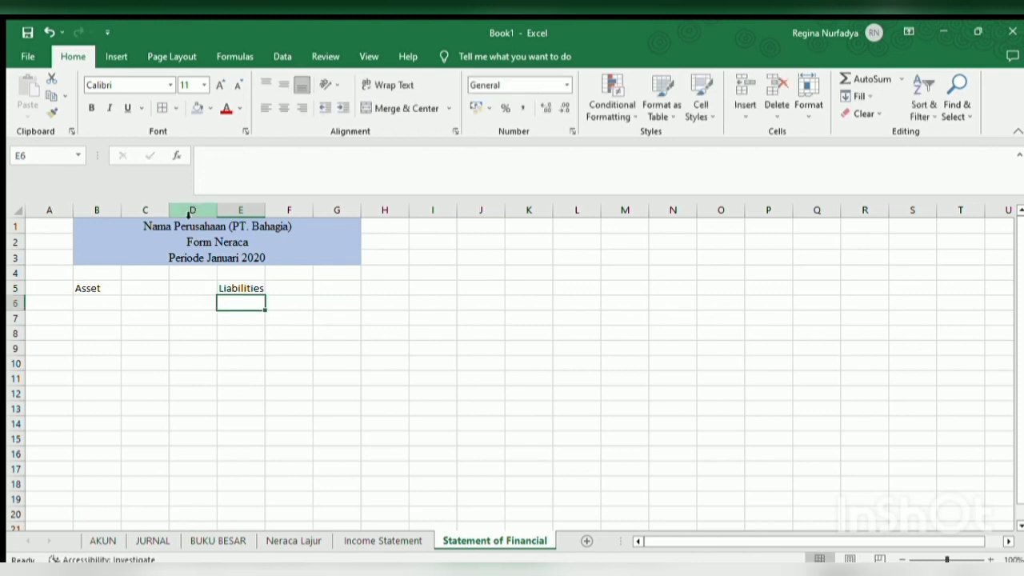
Step: Apply all borders to the table area in columns B to G, from row 5 down past row 23
drag(97, 292, 343, 464)
click(162, 108)
scroll(499, 316, up, 3)
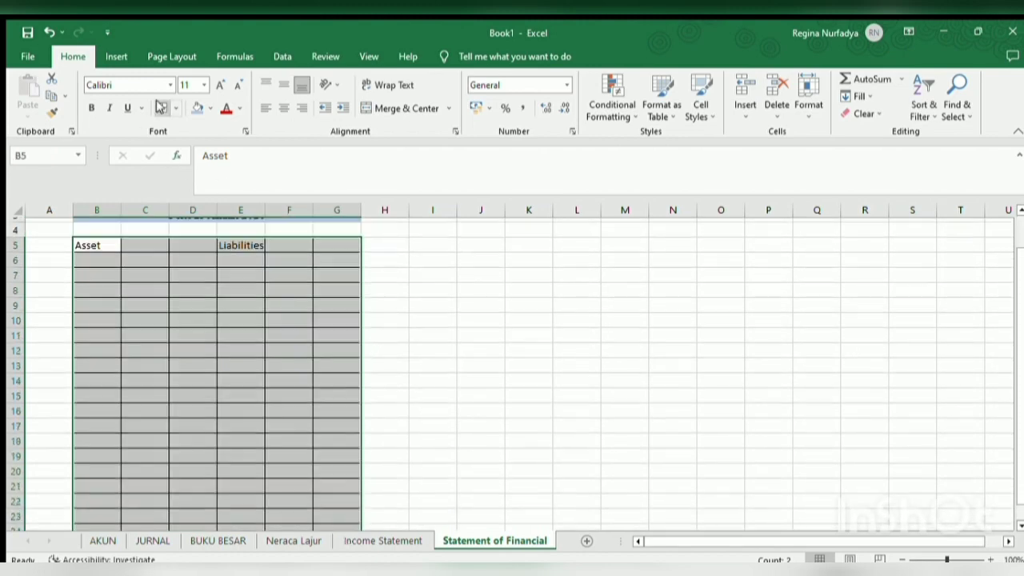
Step: Widen columns B to G of the balance sheet table, making the Asset and Liabilities columns the widest
drag(121, 209, 249, 210)
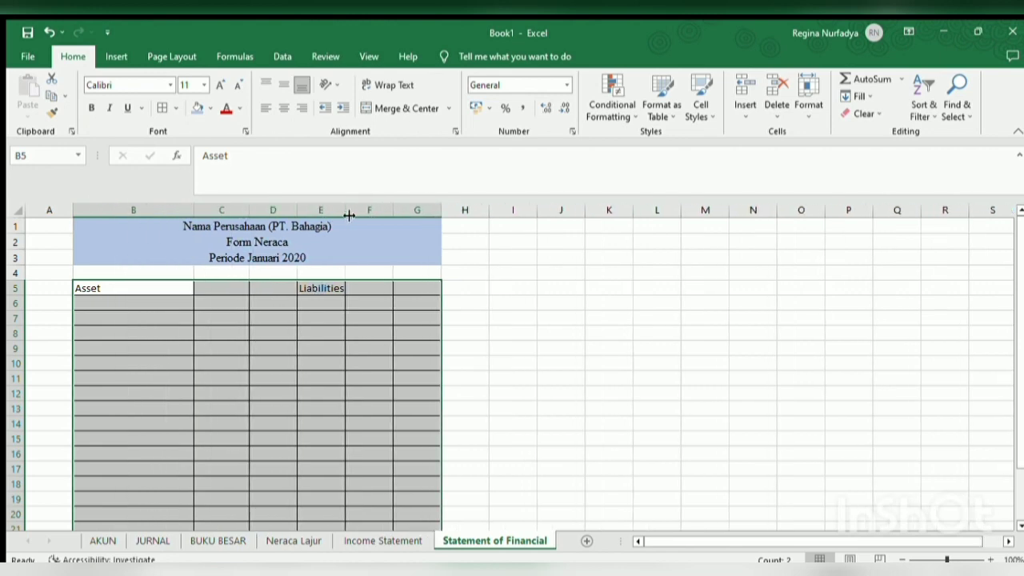
drag(350, 213, 548, 209)
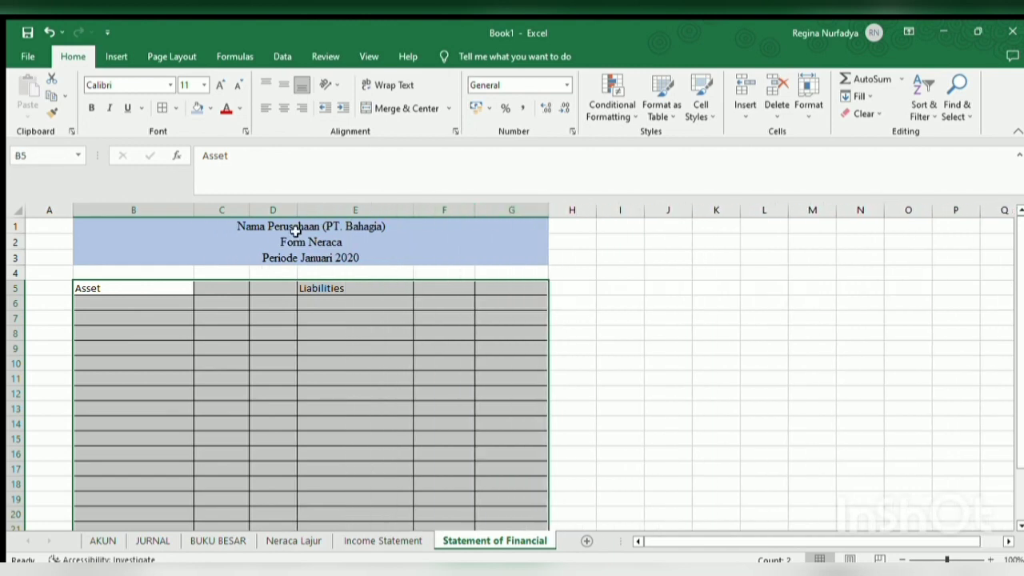
drag(297, 216, 321, 216)
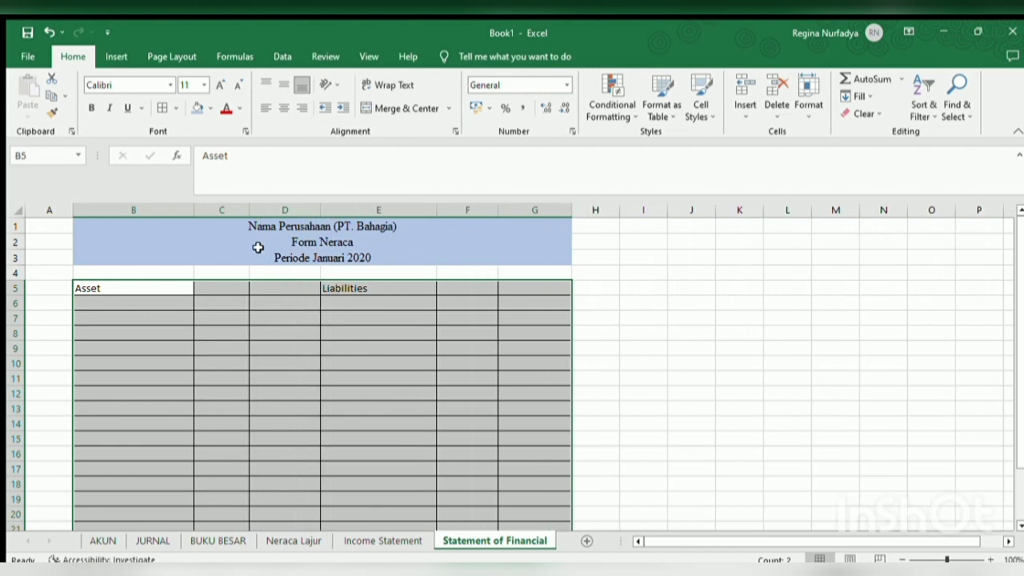
click(160, 296)
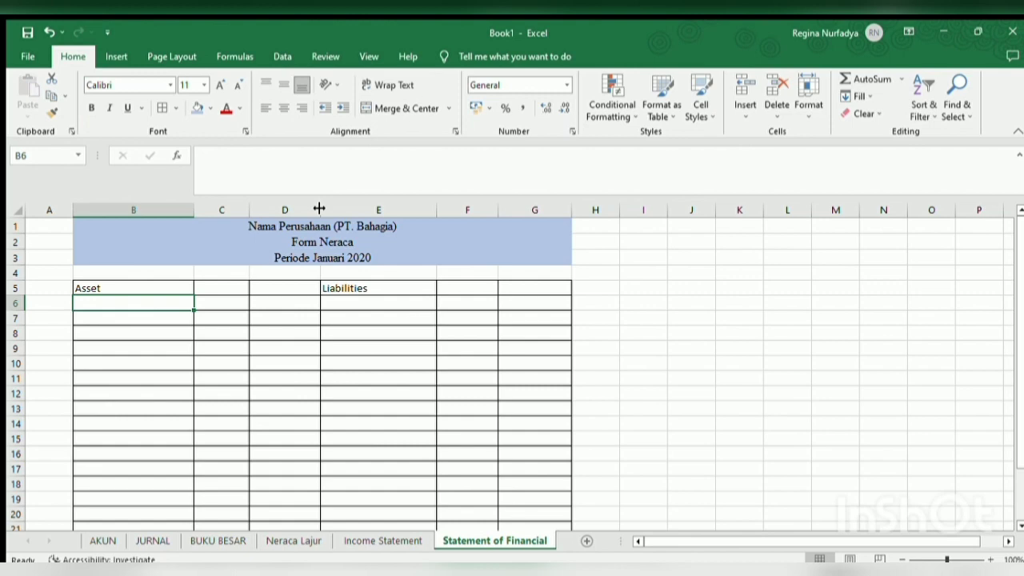
click(152, 212)
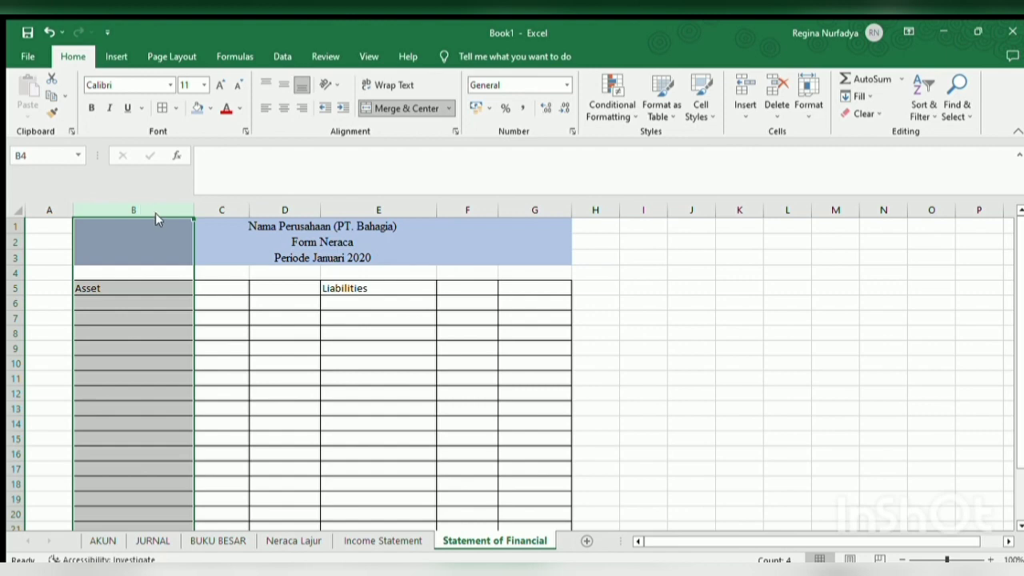
click(103, 303)
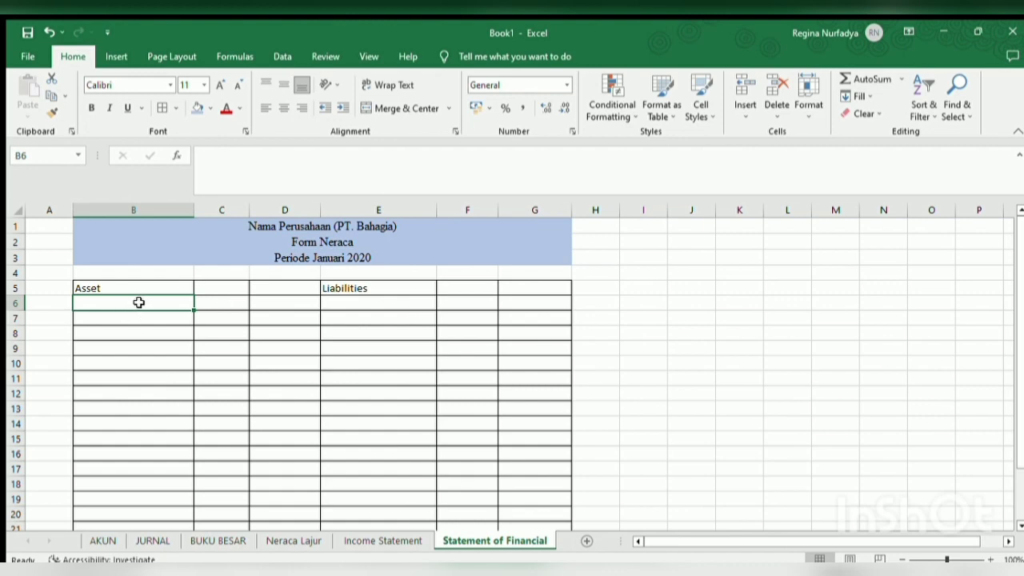
click(177, 211)
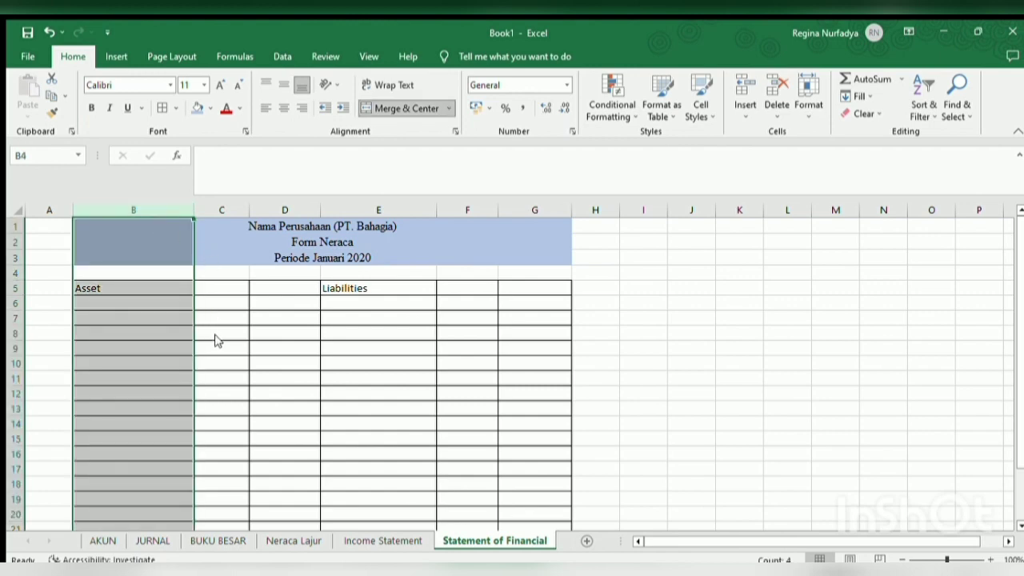
key(ctrl+shift+plus)
click(206, 286)
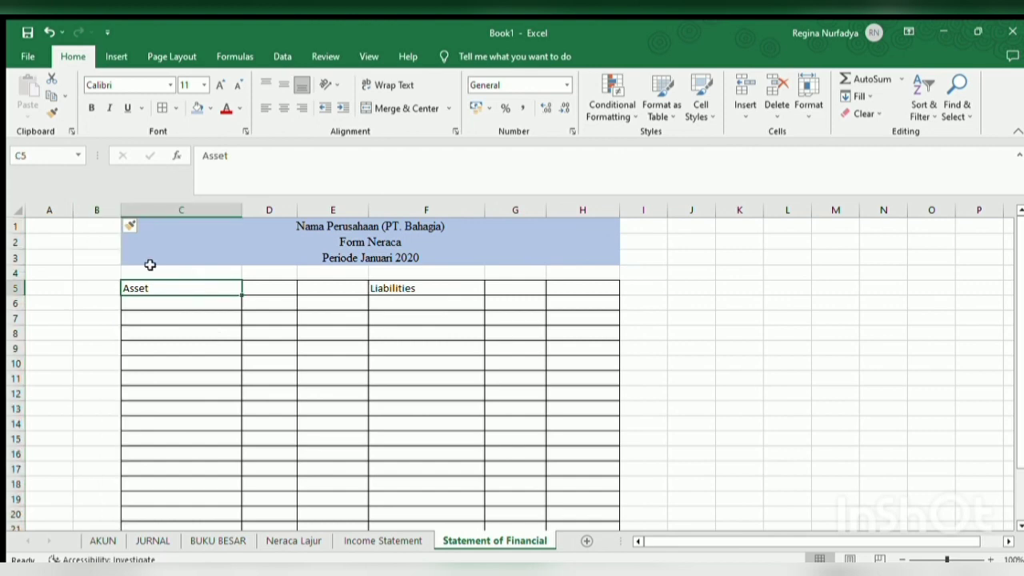
click(49, 32)
click(217, 209)
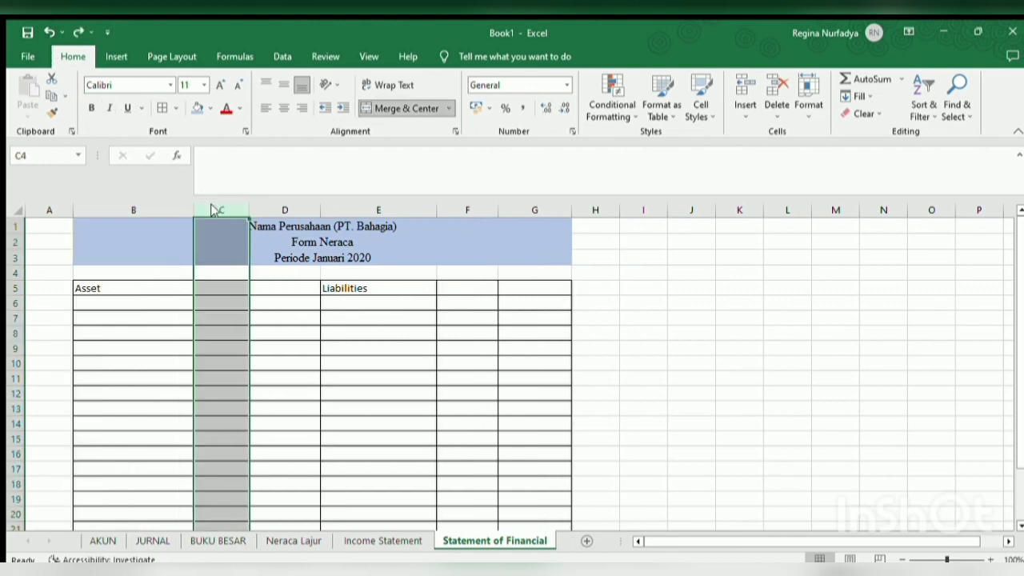
key(ctrl+minus)
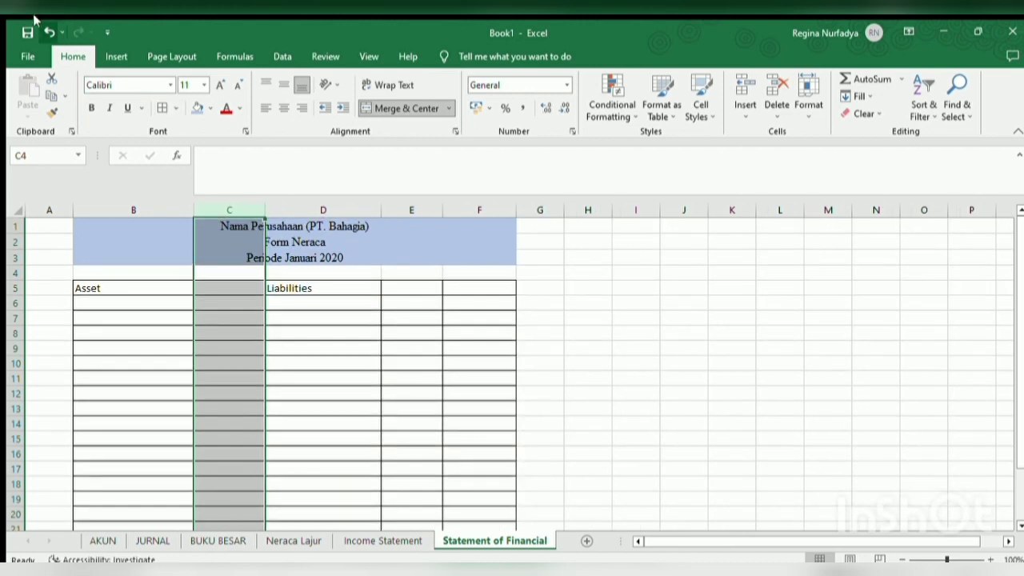
click(49, 32)
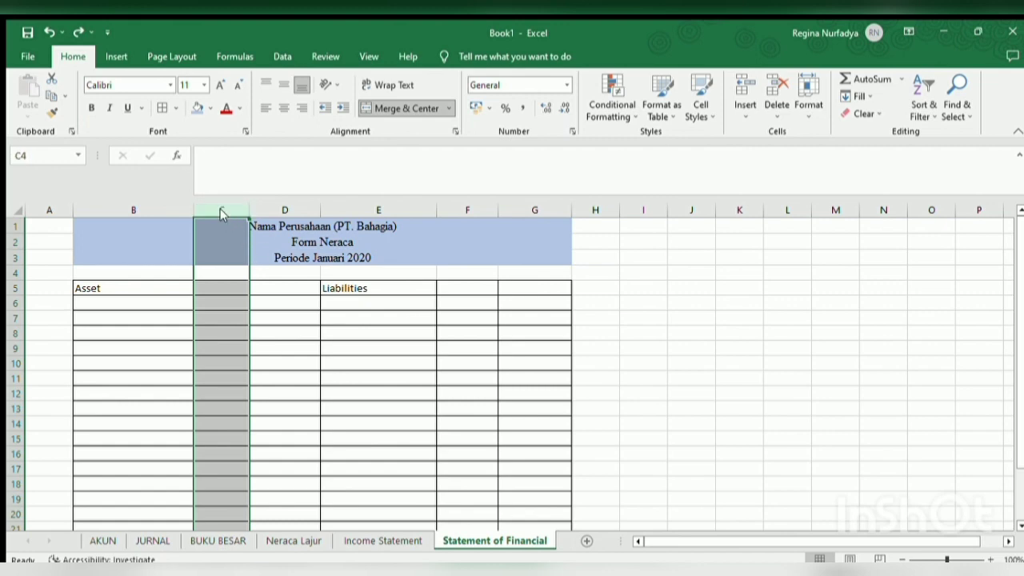
Step: Insert a new column C beside the Asset column and a new column G beside the Liabilities column
key(ctrl+y)
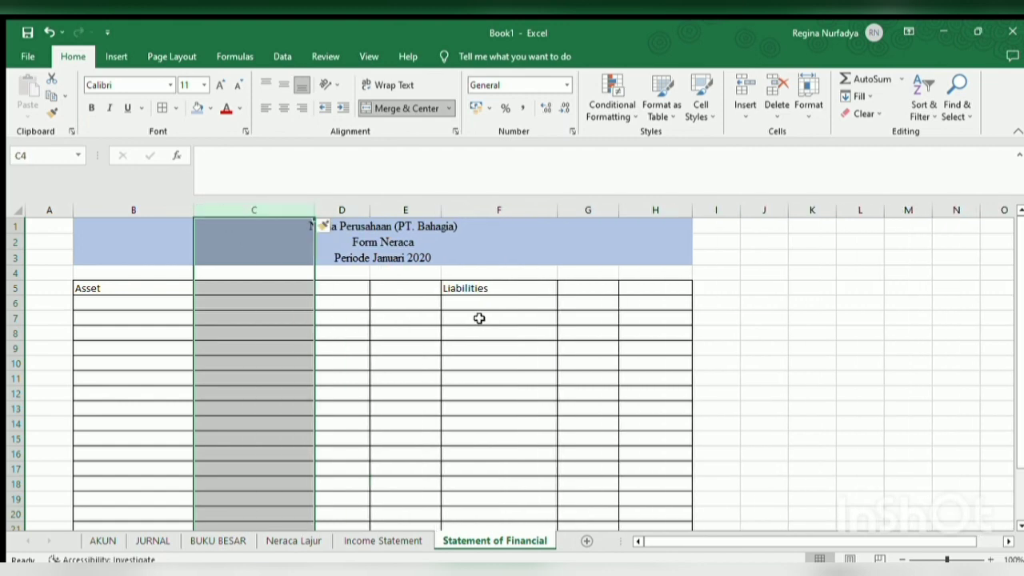
click(608, 212)
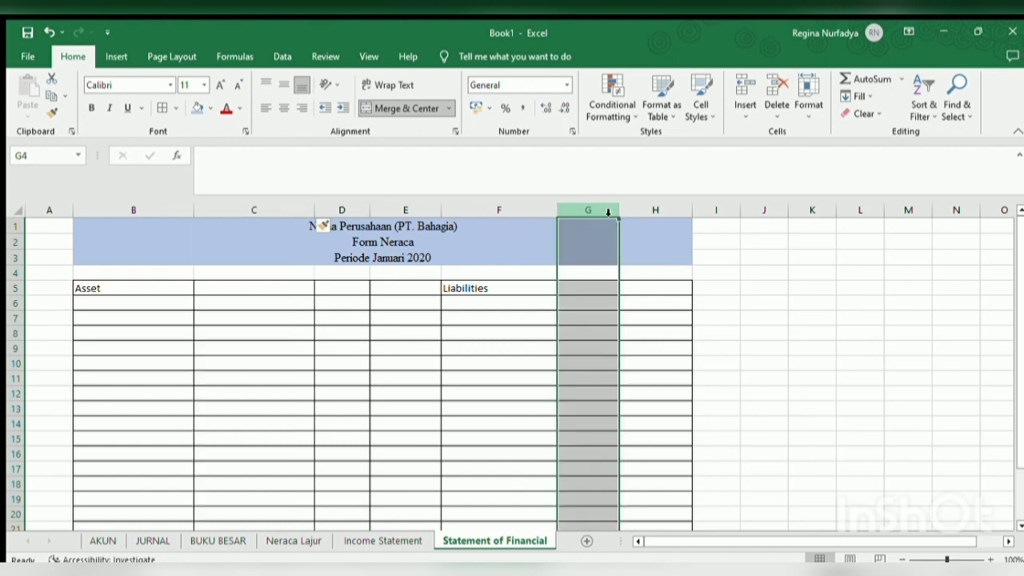
click(549, 211)
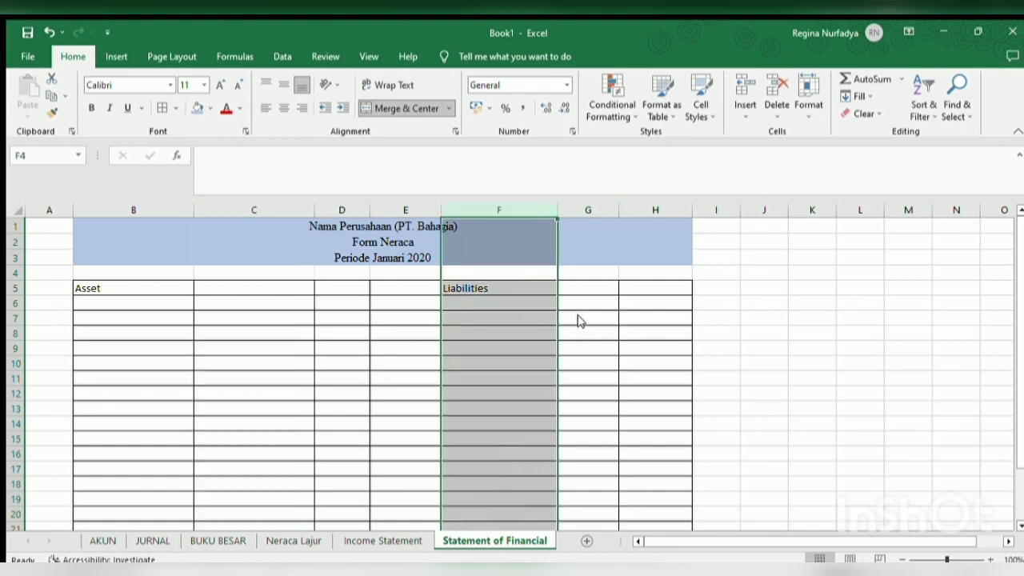
click(596, 211)
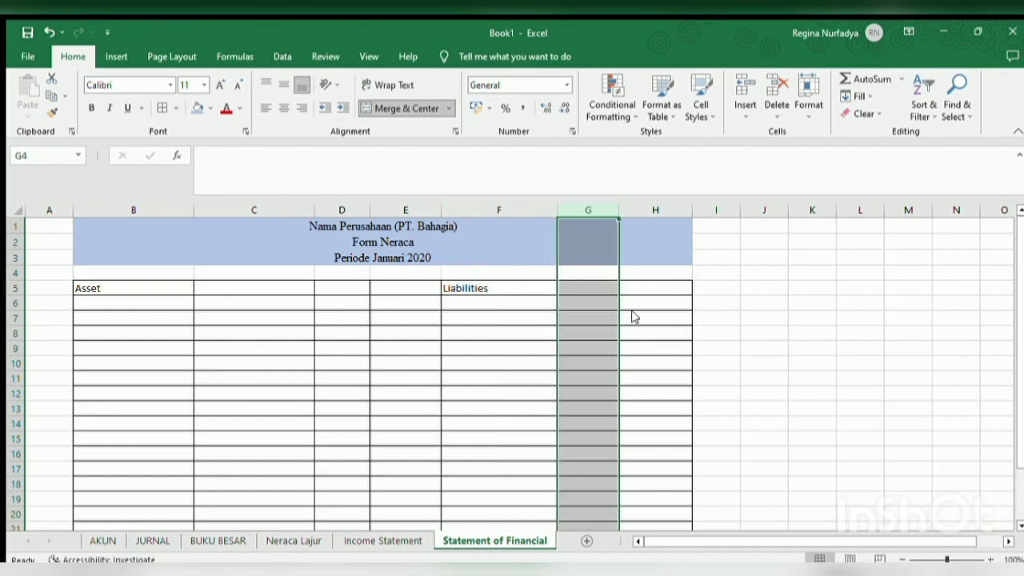
click(639, 343)
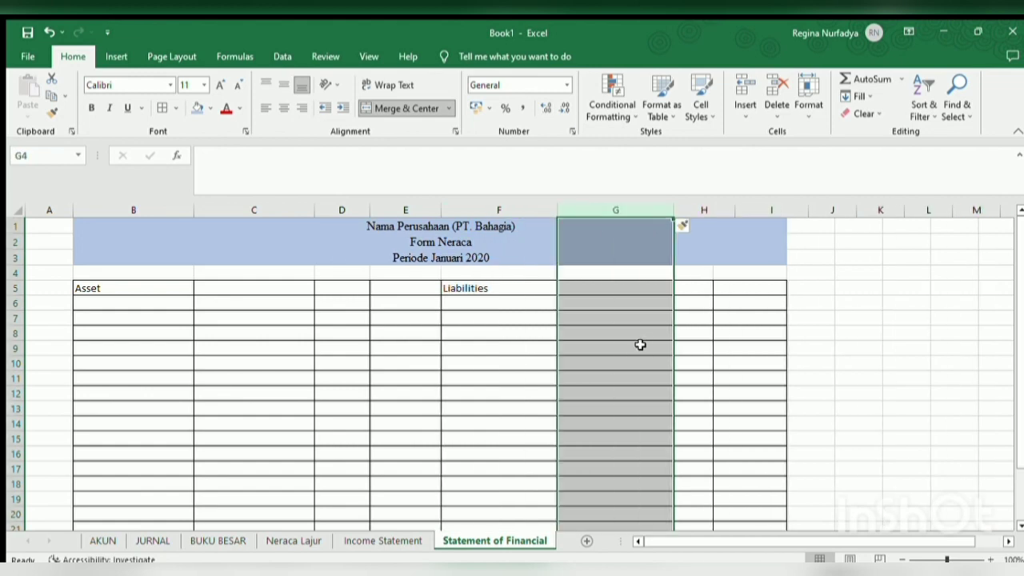
click(185, 305)
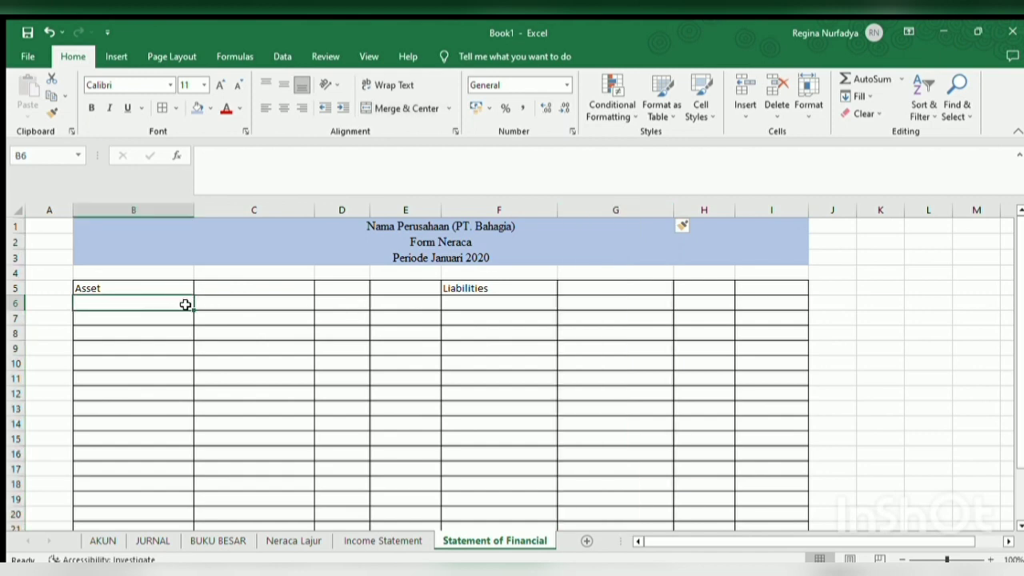
Step: Enter =VLOOKUP(B6;'Neraca Lajur'!$B$8:$C$44;2;0) in cell C6 and fill the formula down to C19
click(208, 304)
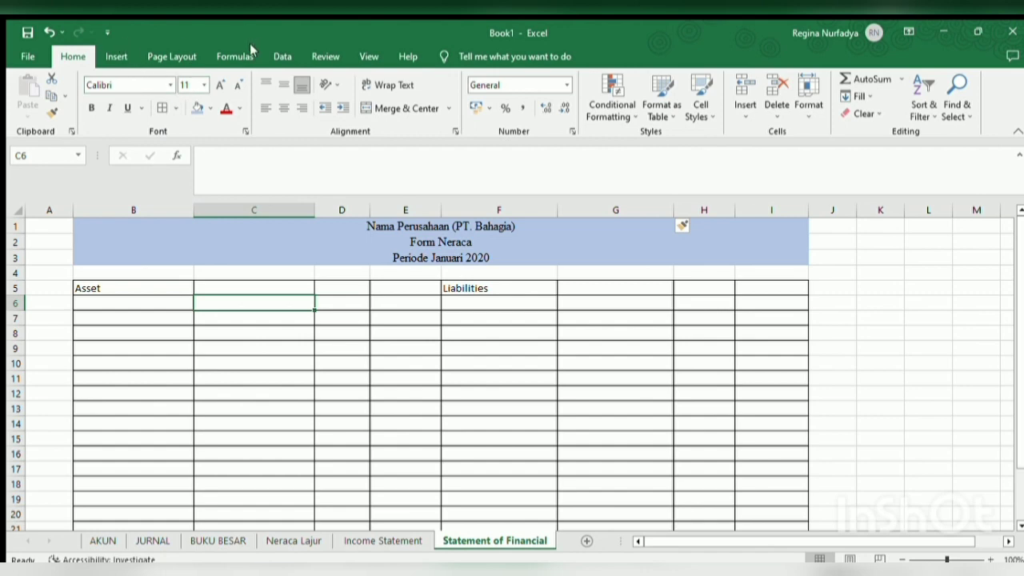
click(235, 57)
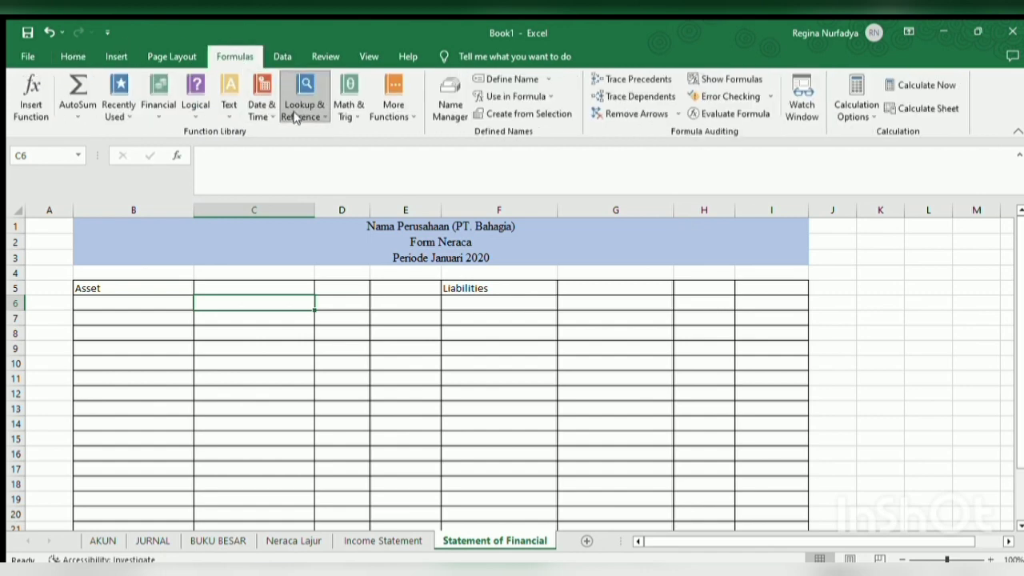
text(=VLOOKUP())
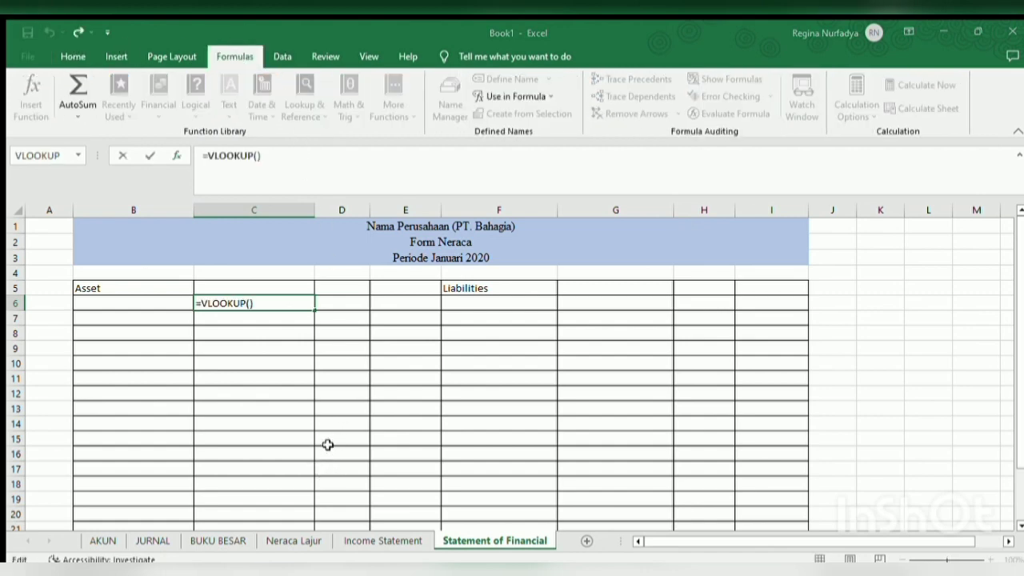
click(152, 304)
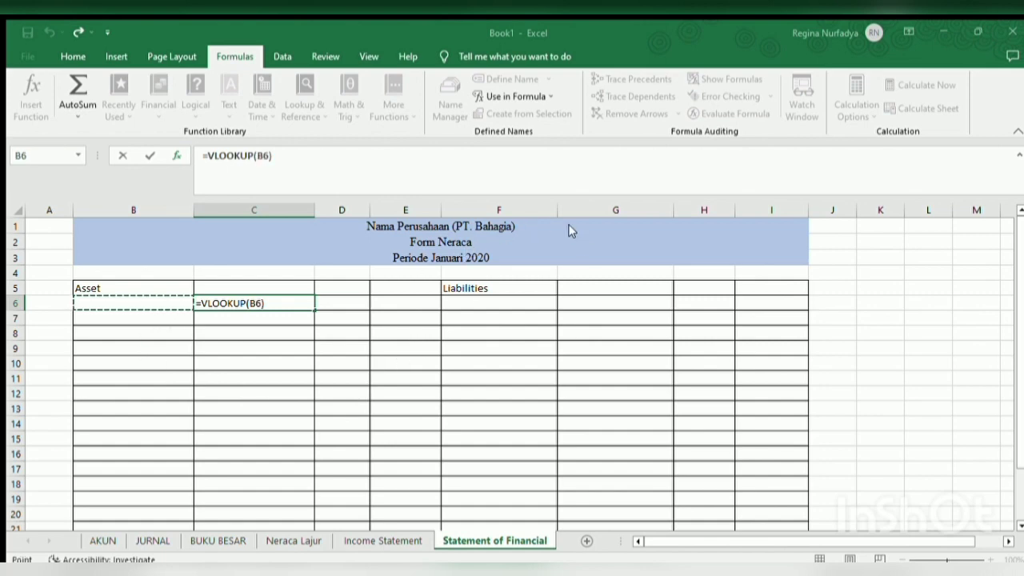
click(408, 542)
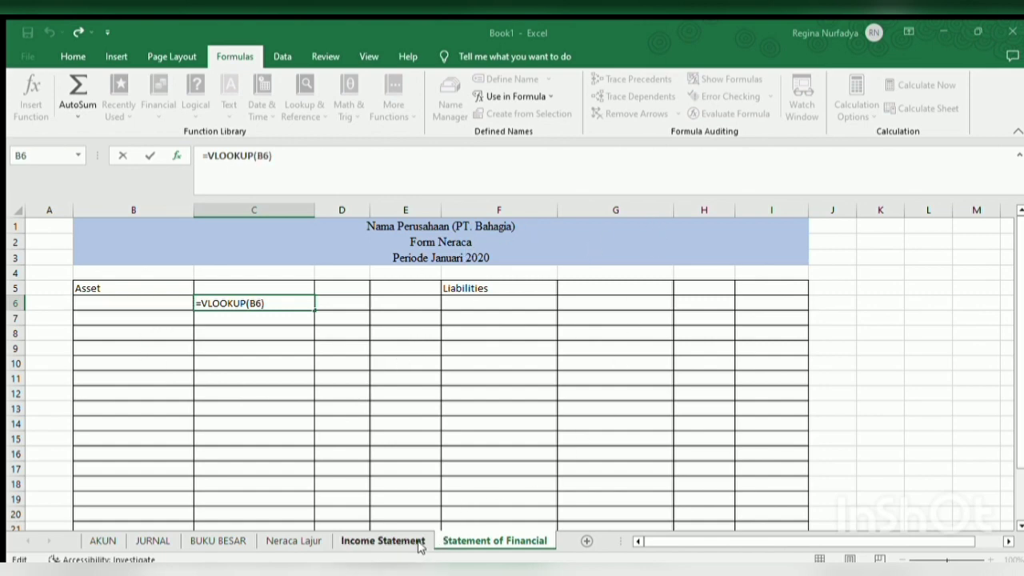
click(303, 542)
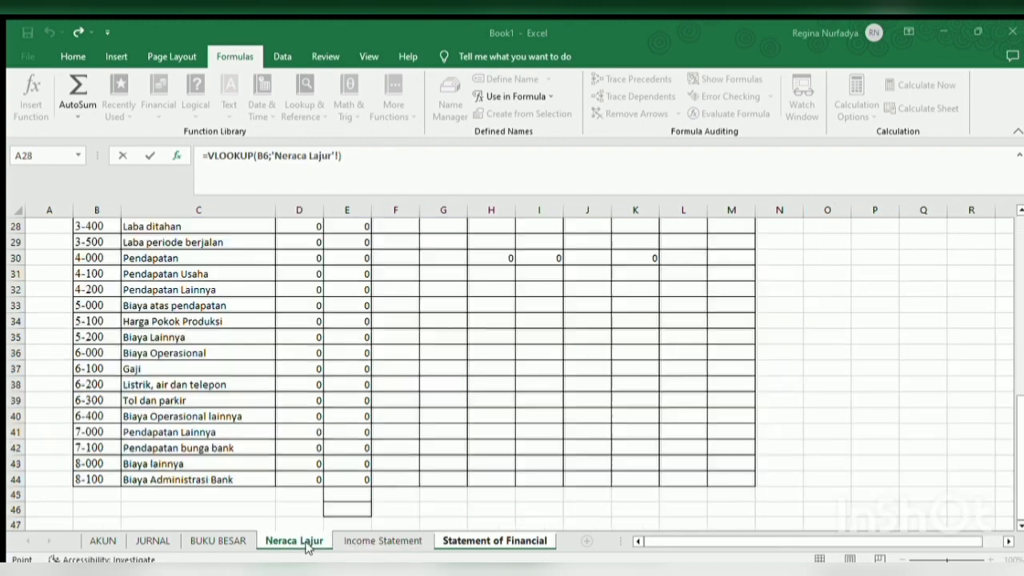
scroll(326, 318, up, 9)
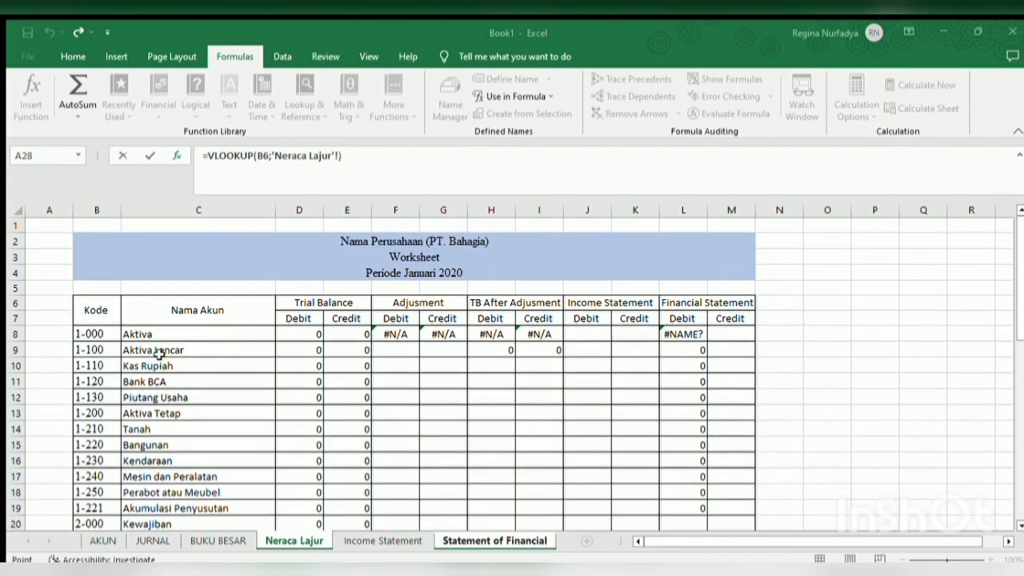
drag(104, 336, 200, 491)
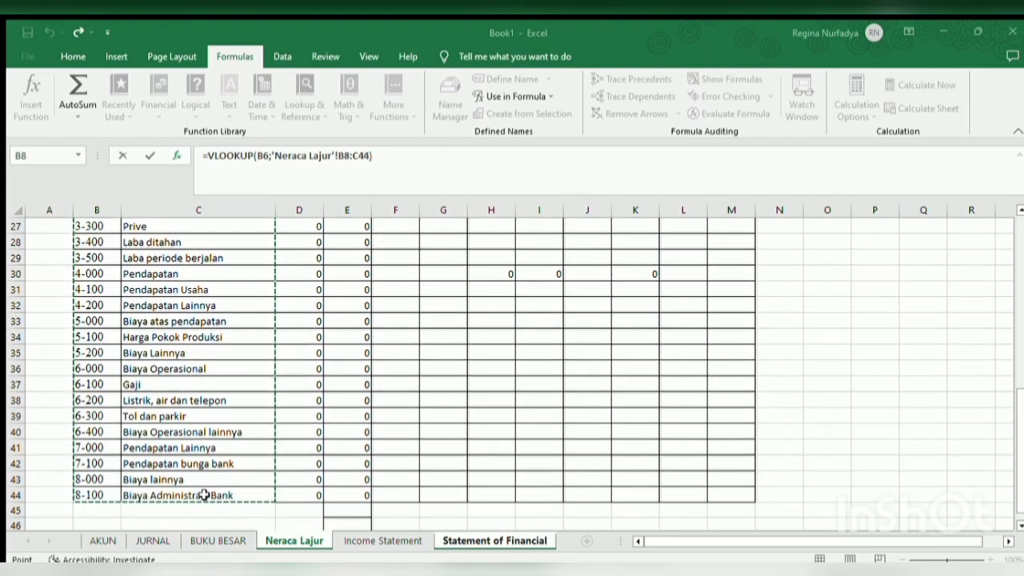
key(F4)
key(Return)
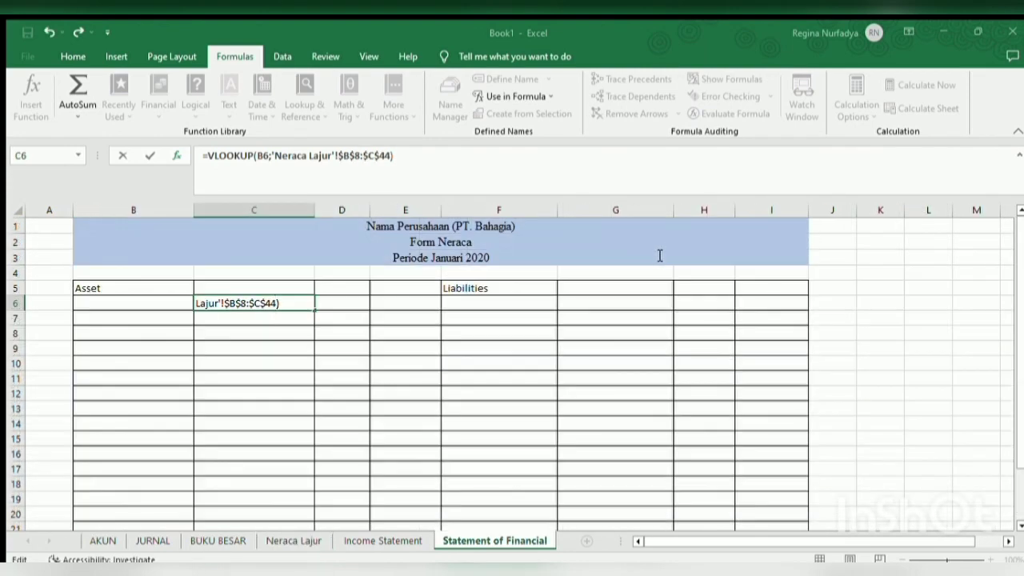
text(;2;0)
key(Return)
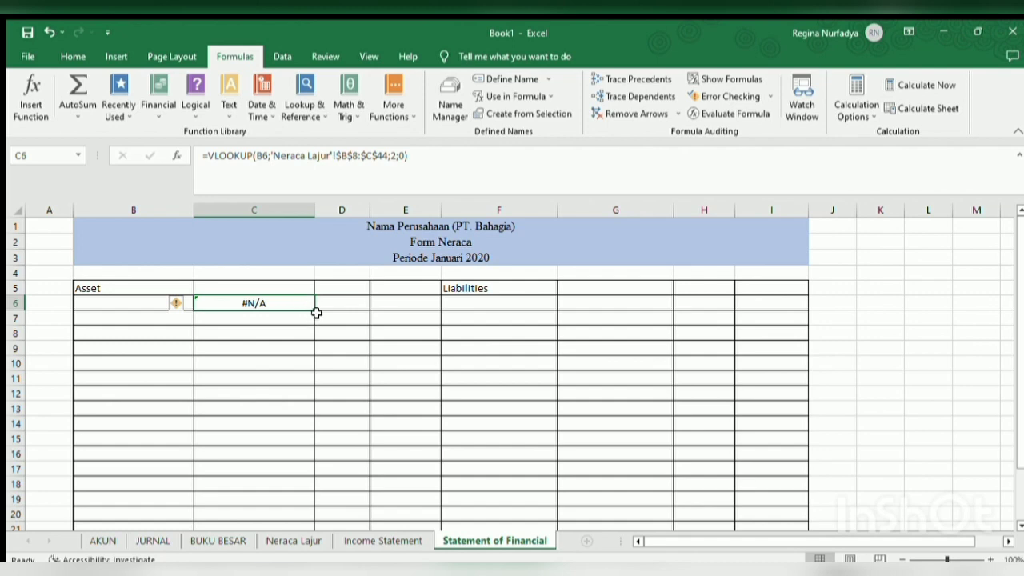
drag(314, 310, 343, 503)
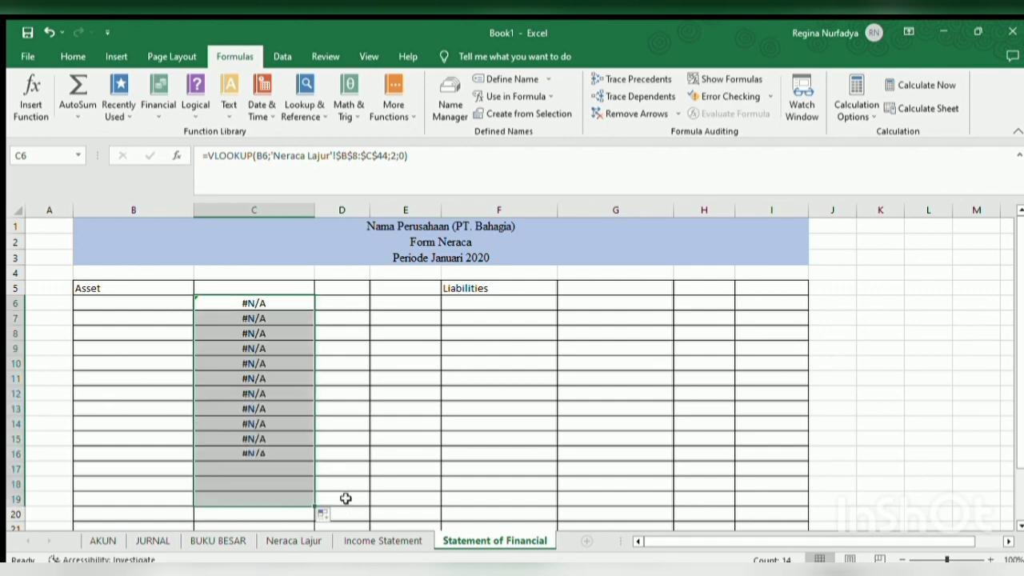
Step: Enter the current asset account codes 1-100, 1-110, 1-120 and 1-130 in cells B6 to B9
click(117, 301)
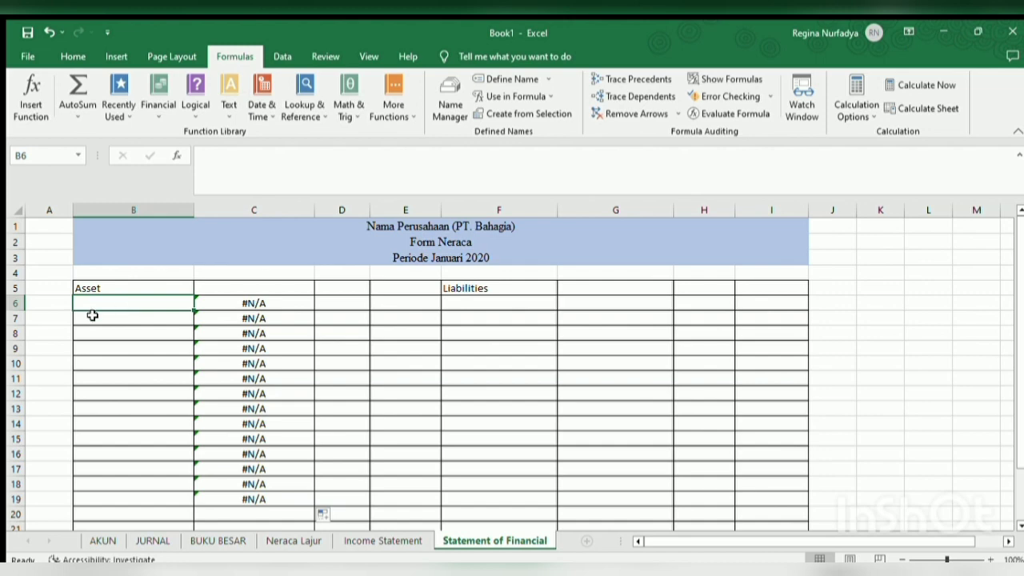
text(1)
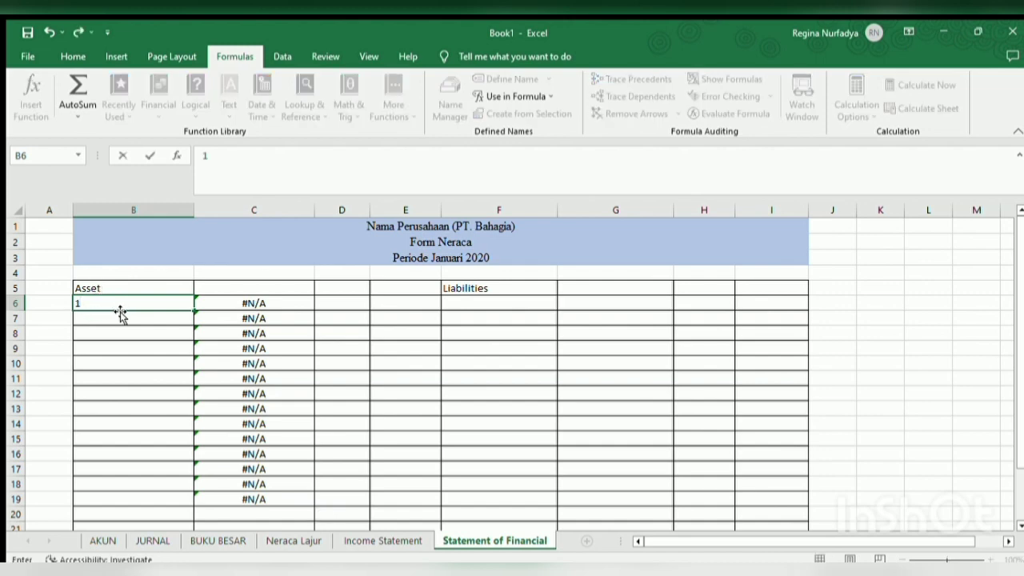
text(-100)
key(Return)
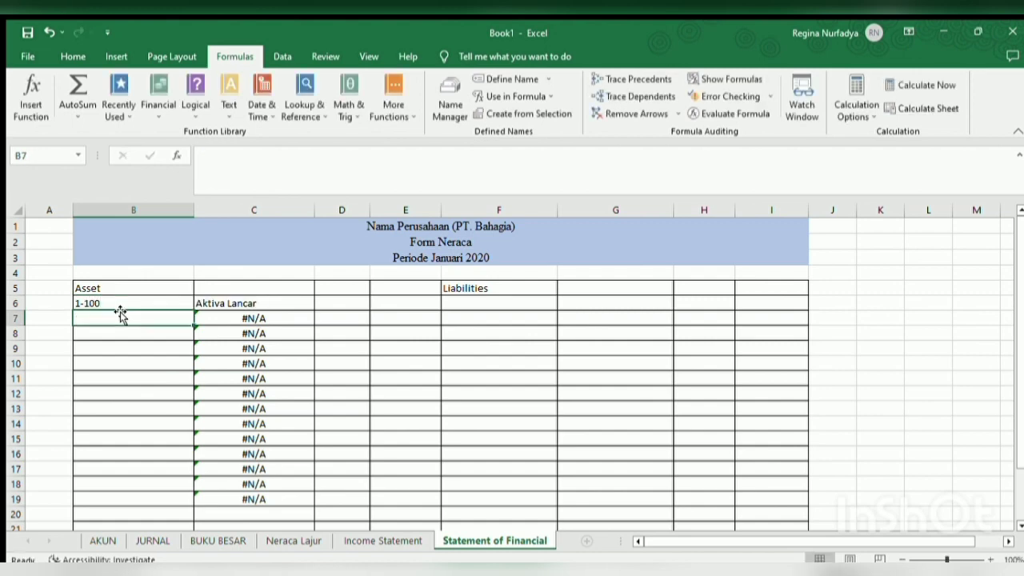
text(1-110)
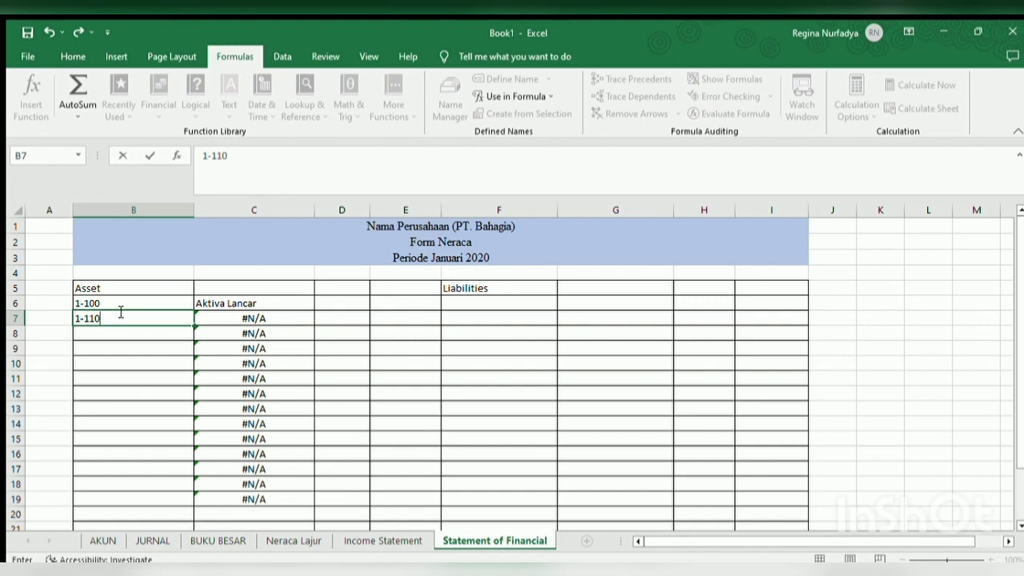
key(Return)
text(1-120)
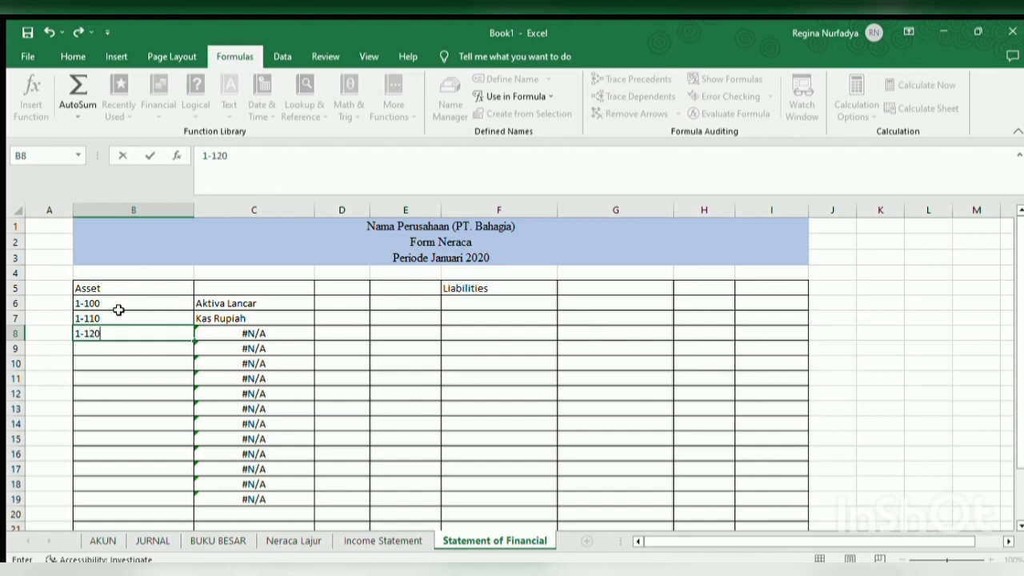
key(Return)
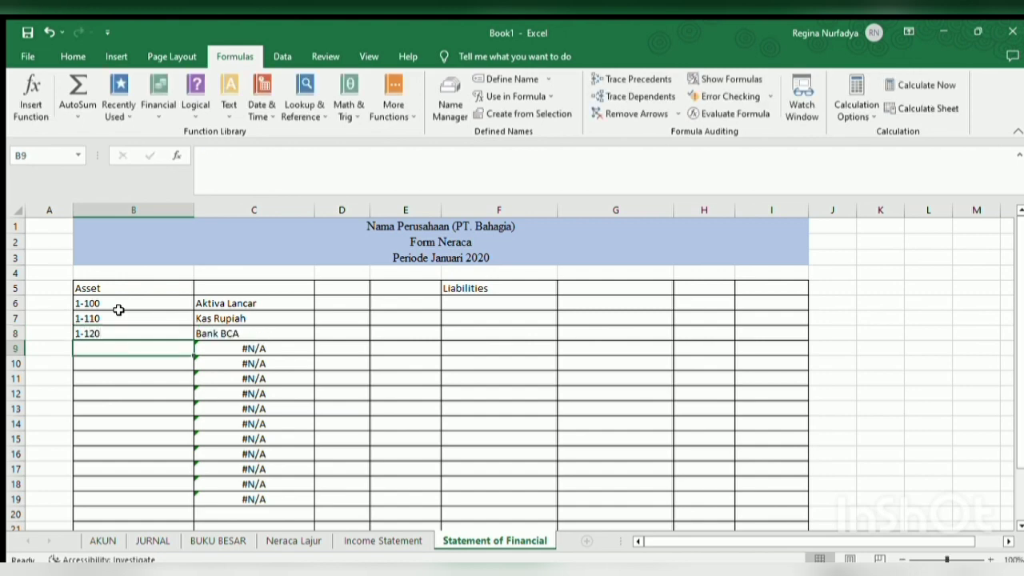
text(1-13)
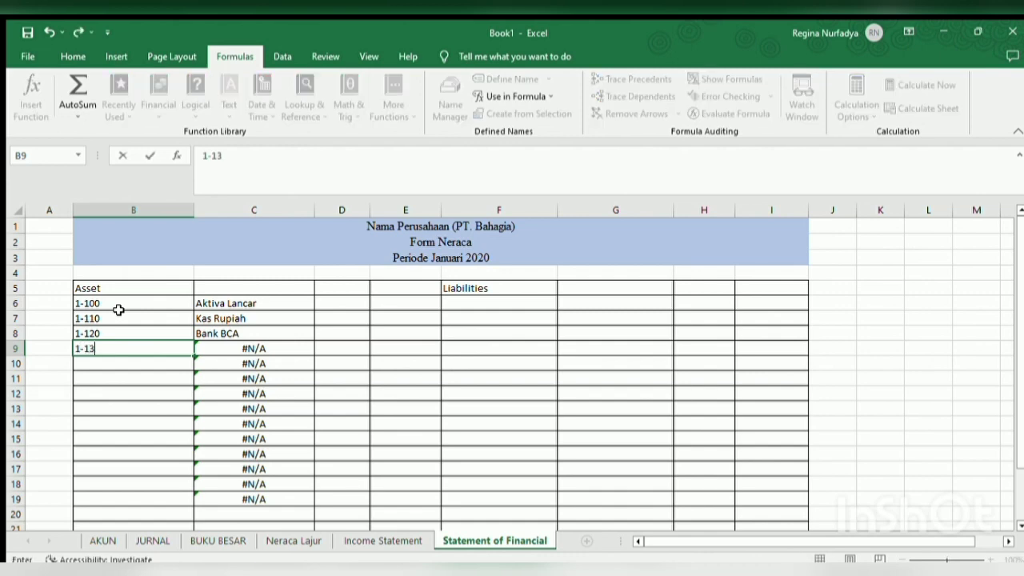
text(0)
key(Return)
Step: Enter the fixed asset account code 1-200 in cell B11, leaving row 10 free for a total
key(Return)
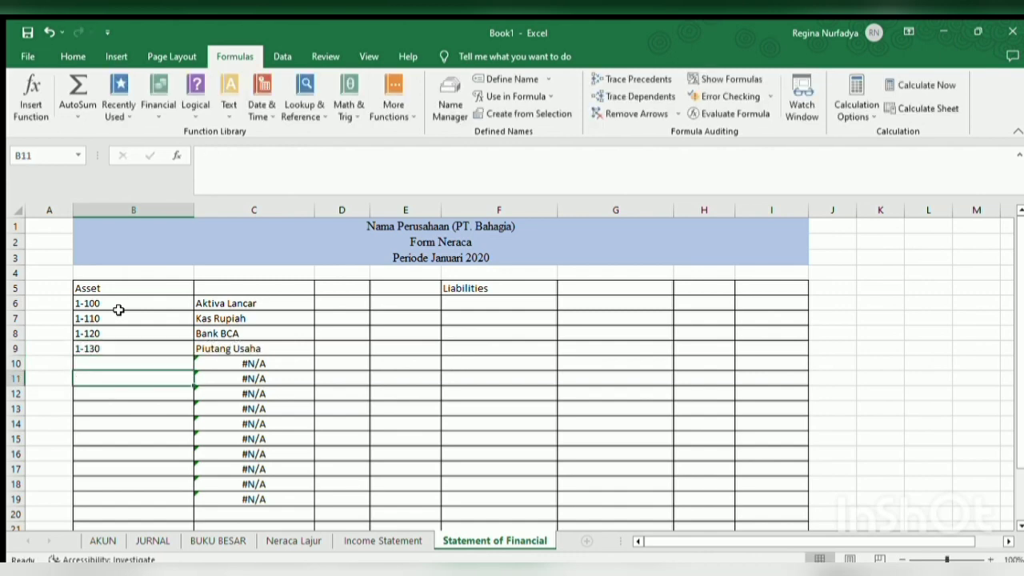
key(Up)
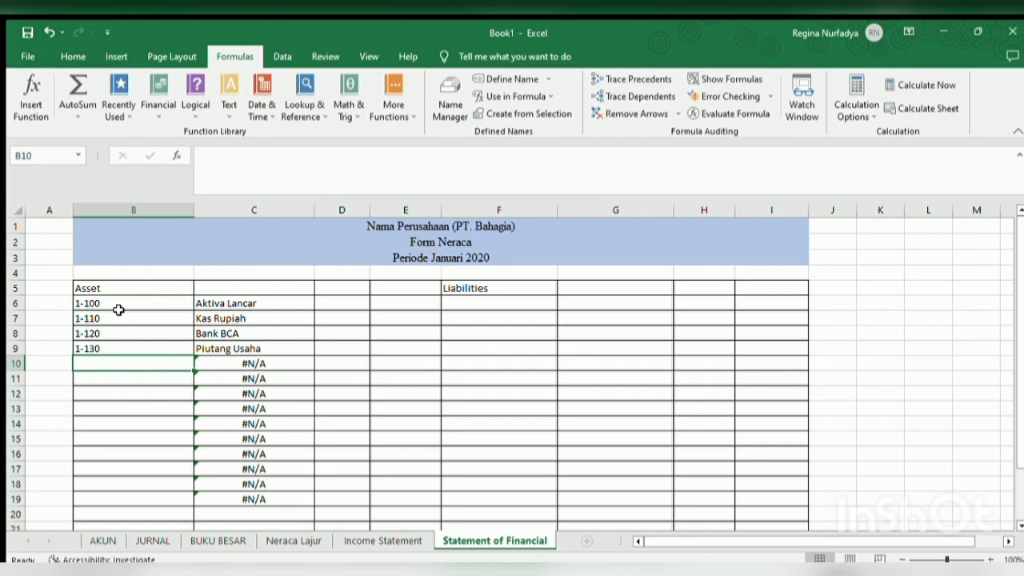
key(Down)
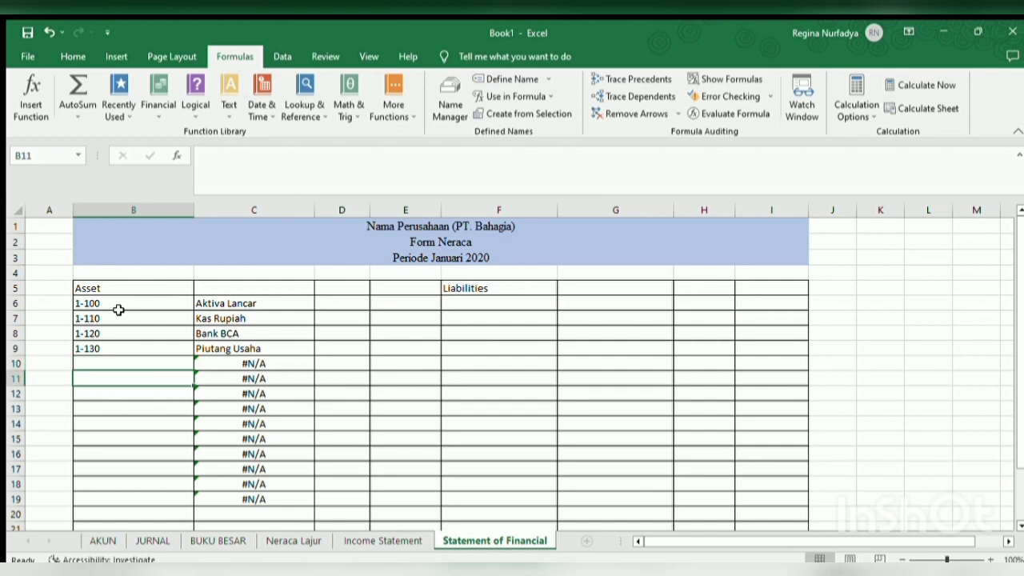
text(1-200)
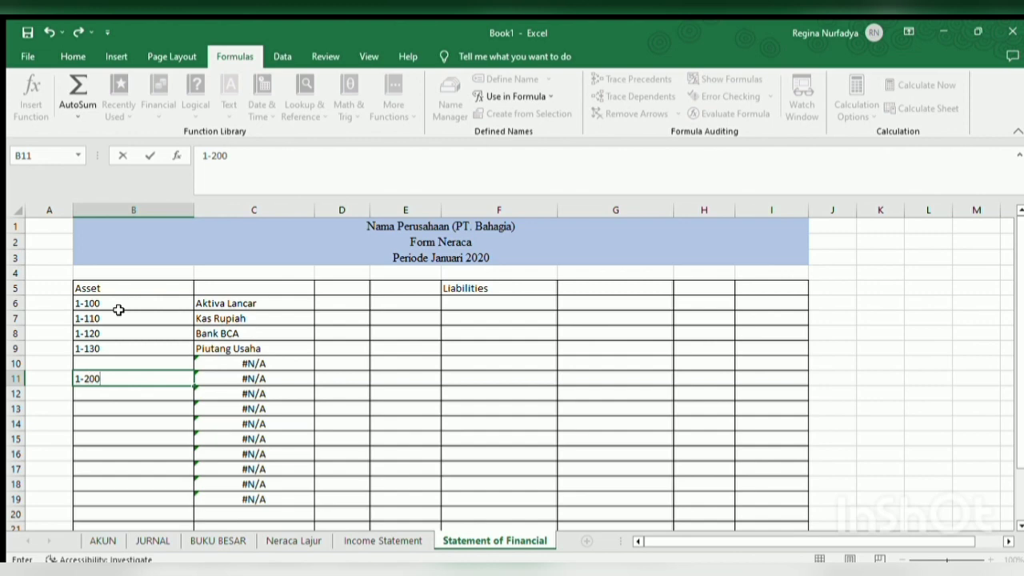
key(Return)
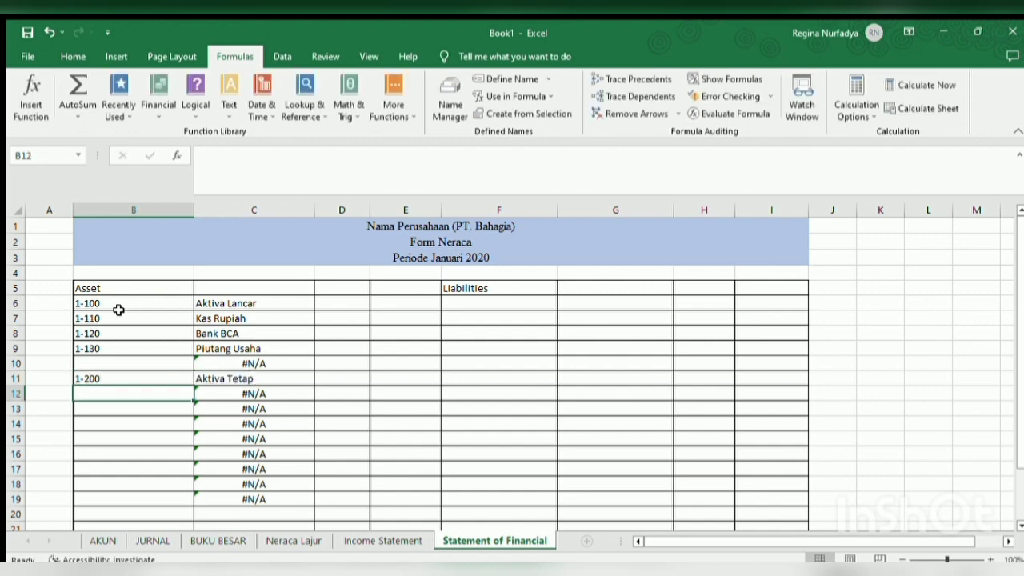
Step: Enter the label "Total aktiva lancar" in cell B10, between codes 1-130 and 1-200
key(Up)
key(Up)
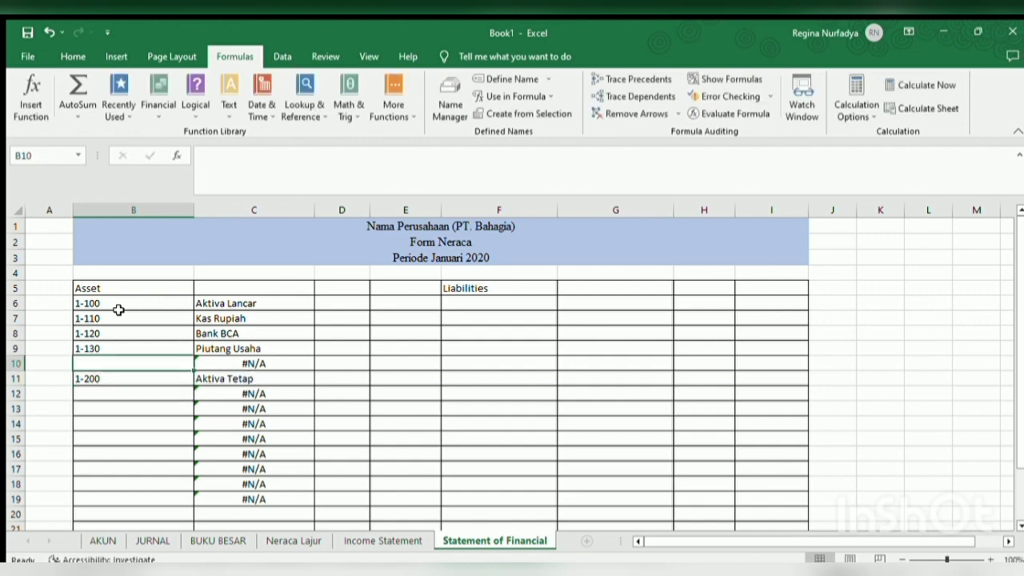
text(Total ak)
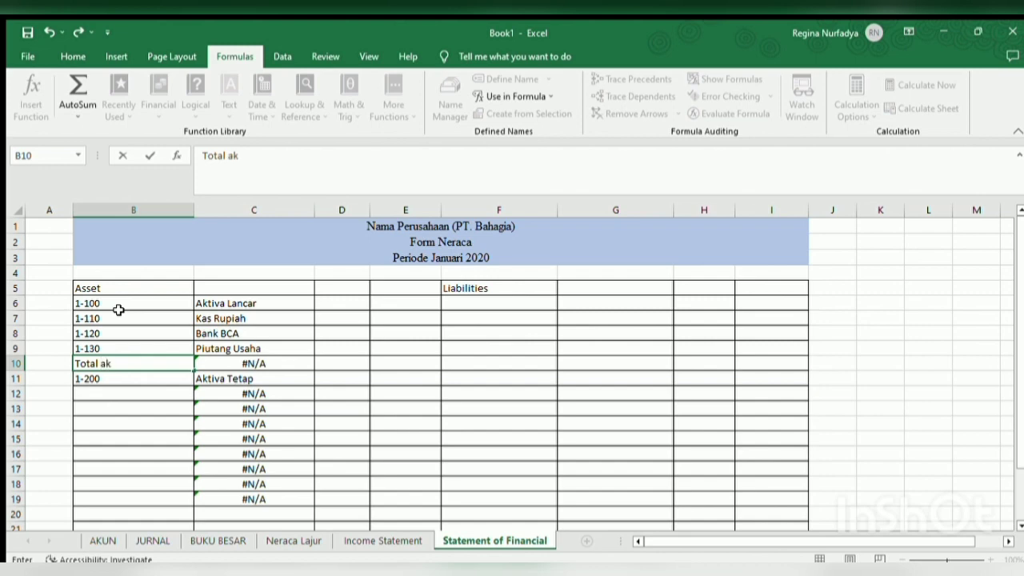
text(tiva lancar)
key(Return)
Step: Enter the account codes 1-210 in cell B12 and 1-220 in cell B13
key(Return)
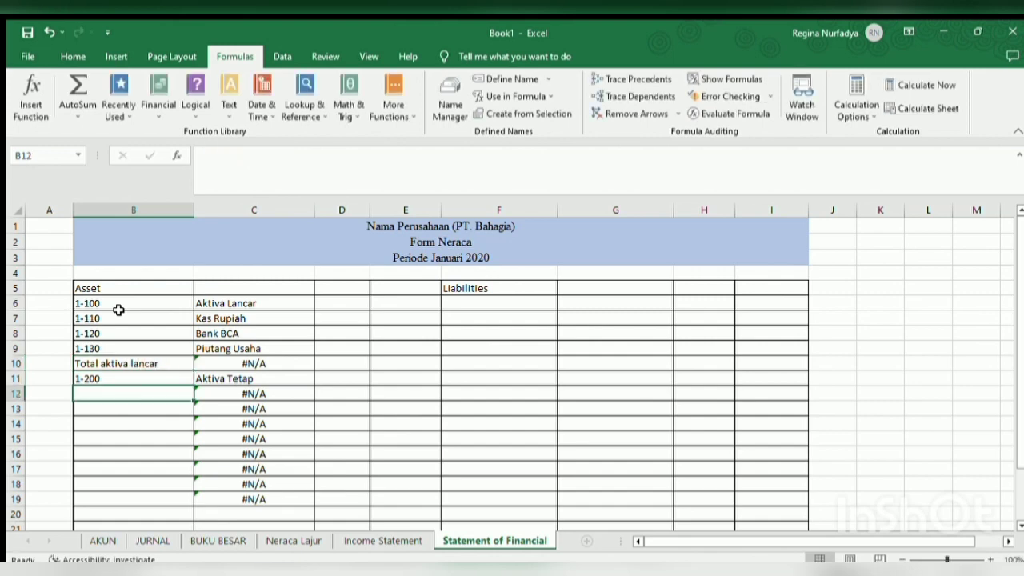
text(1-)
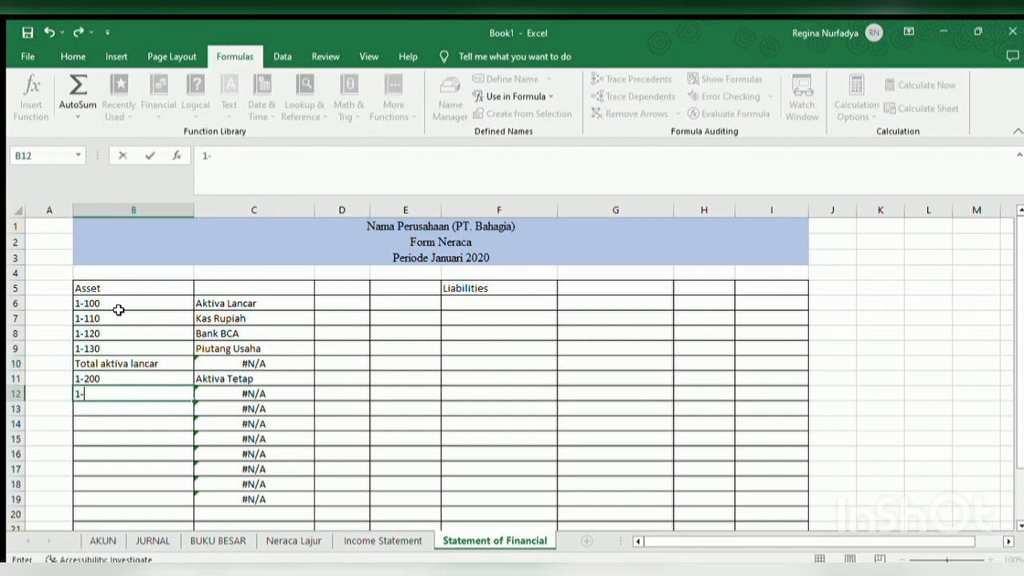
text(210)
key(Return)
text(1)
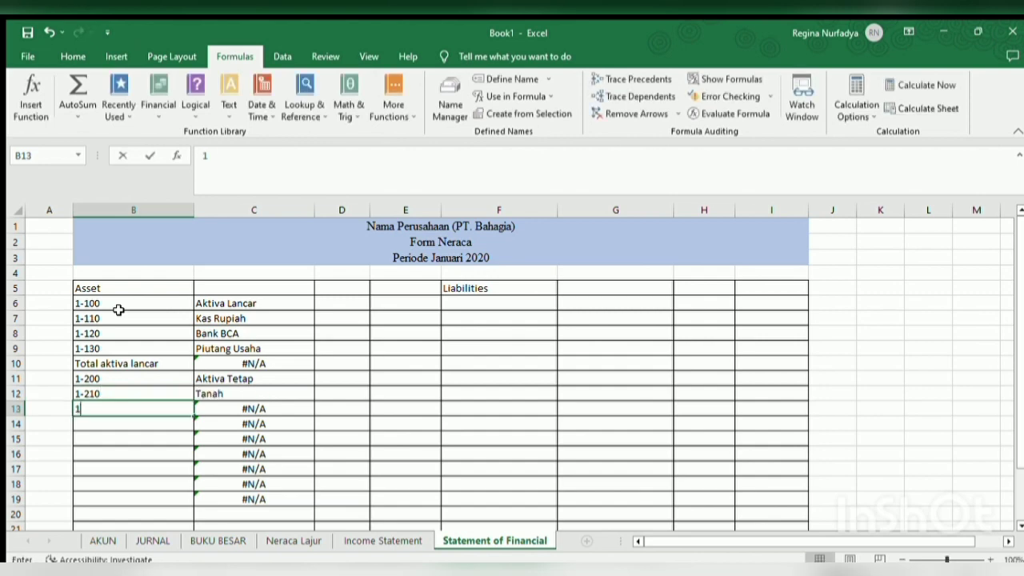
text(-22-)
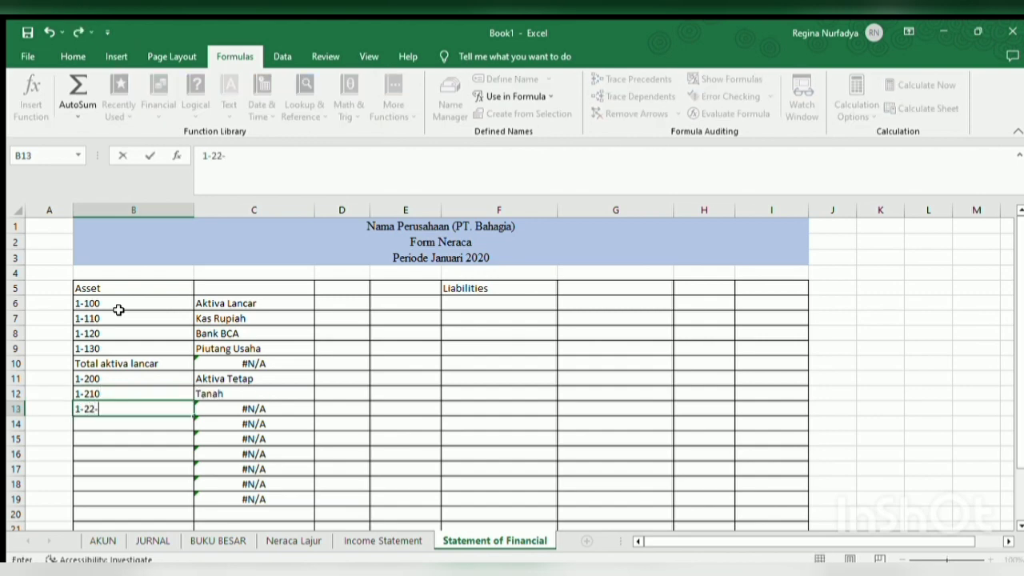
key(Return)
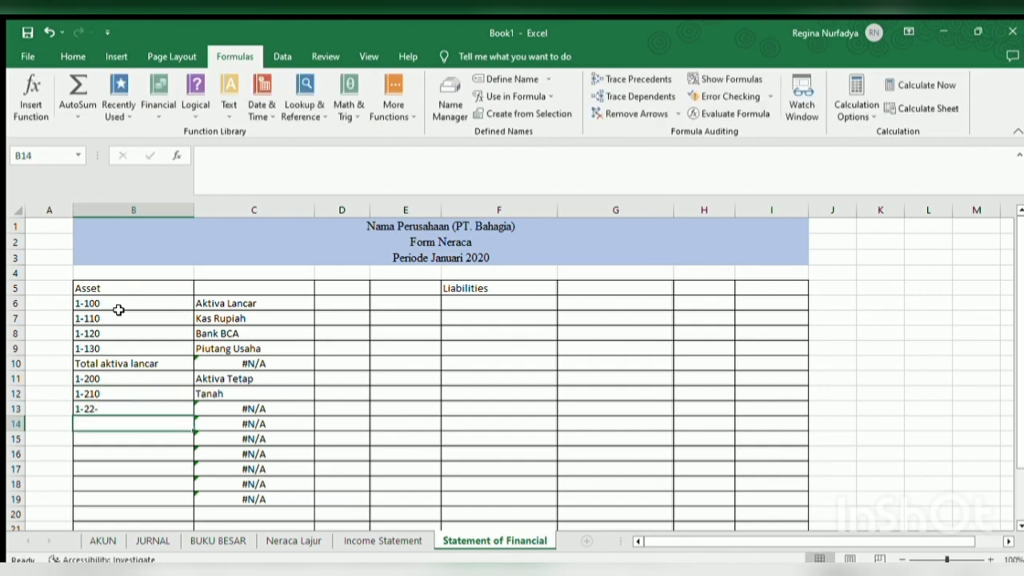
key(Up)
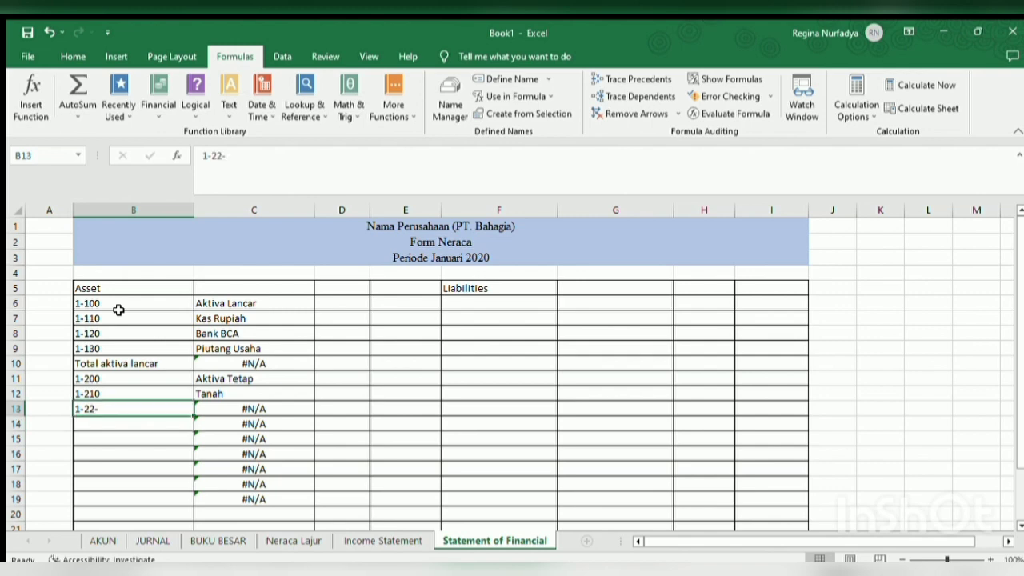
click(241, 155)
key(BackSpace)
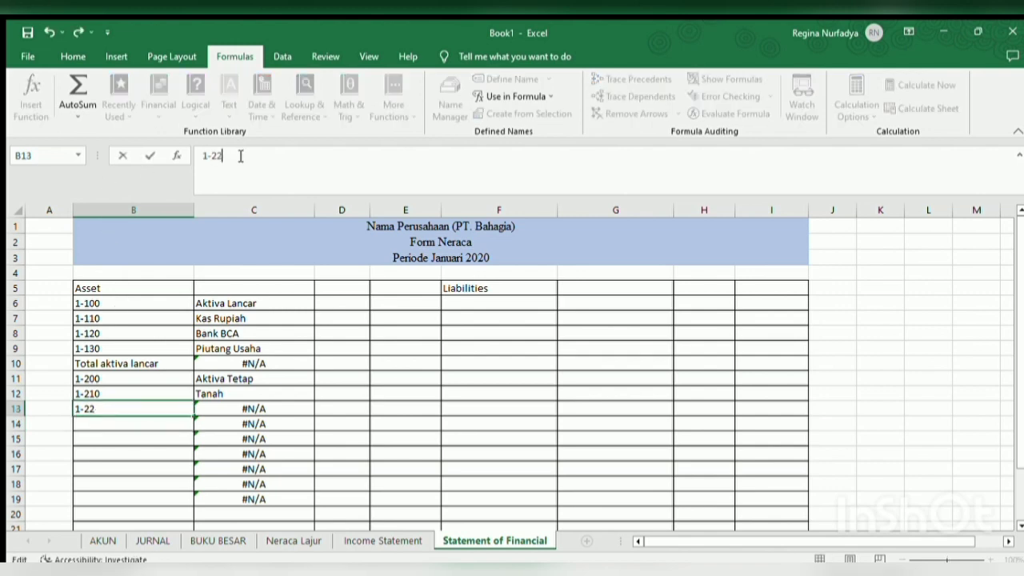
text(0)
key(Return)
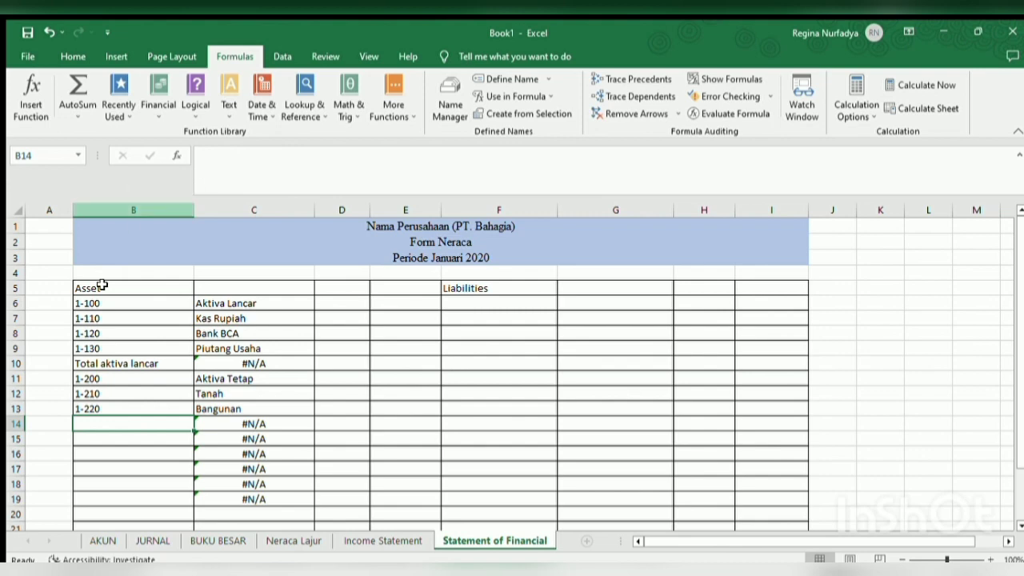
Step: Extend the account code series from B12:B13 down to 1-250 in cell B16
drag(119, 391, 204, 457)
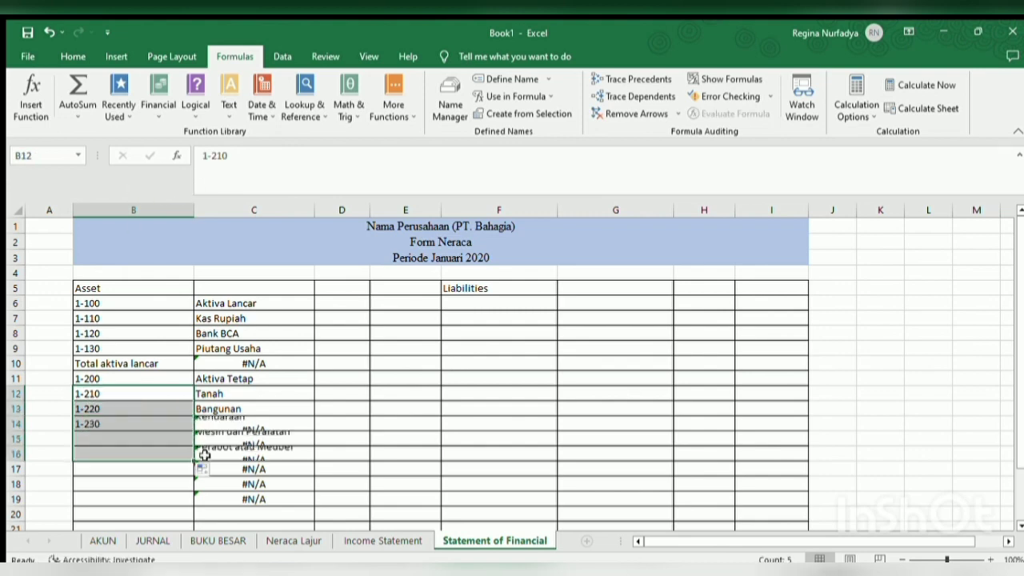
click(155, 480)
click(158, 466)
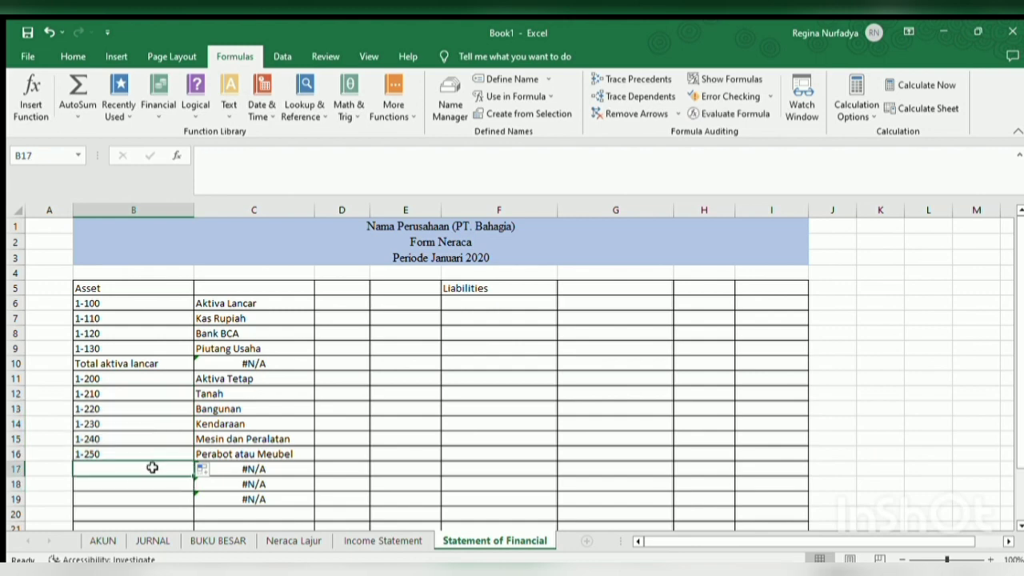
Step: Enter the account code 1-221 in cell B17 and the label "Total aktiva tetap" in cell B18
text(1-221)
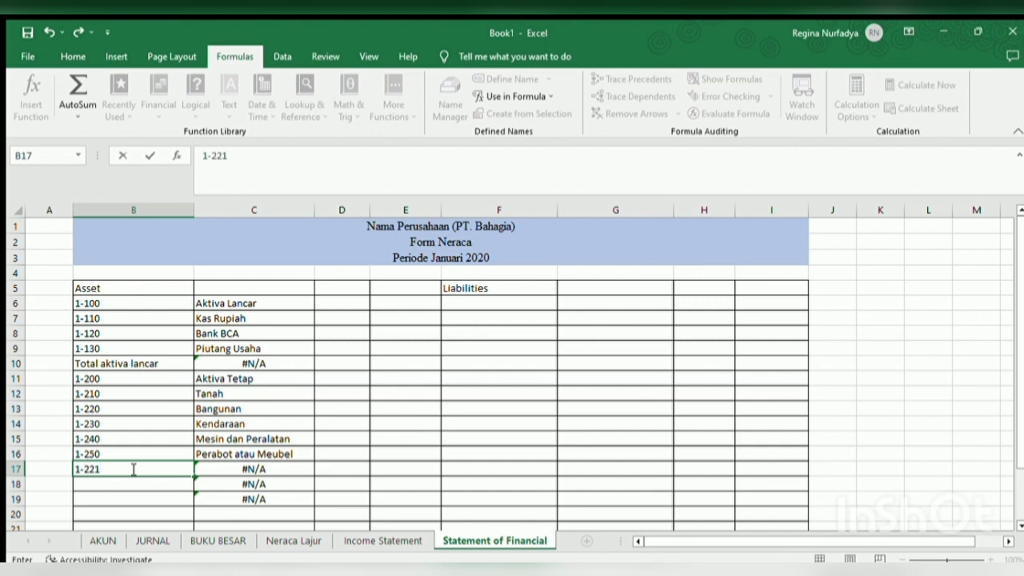
key(Return)
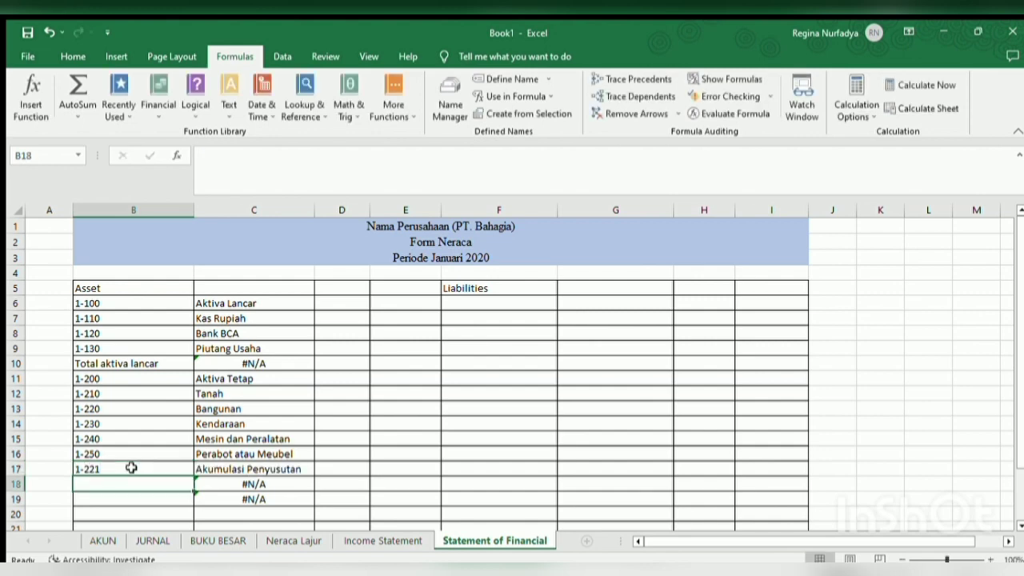
text(T)
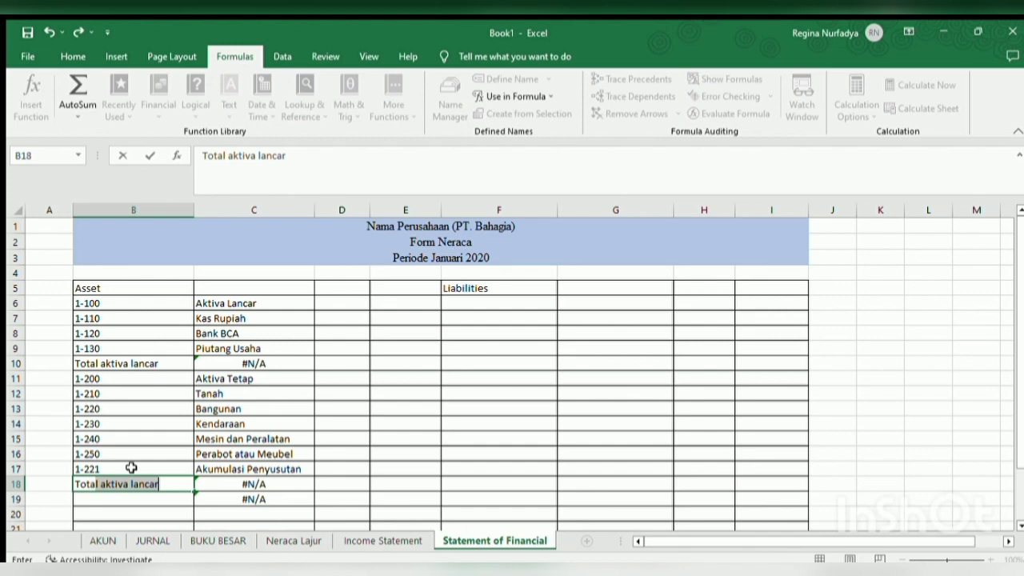
text(otal aktiva tetap)
key(Tab)
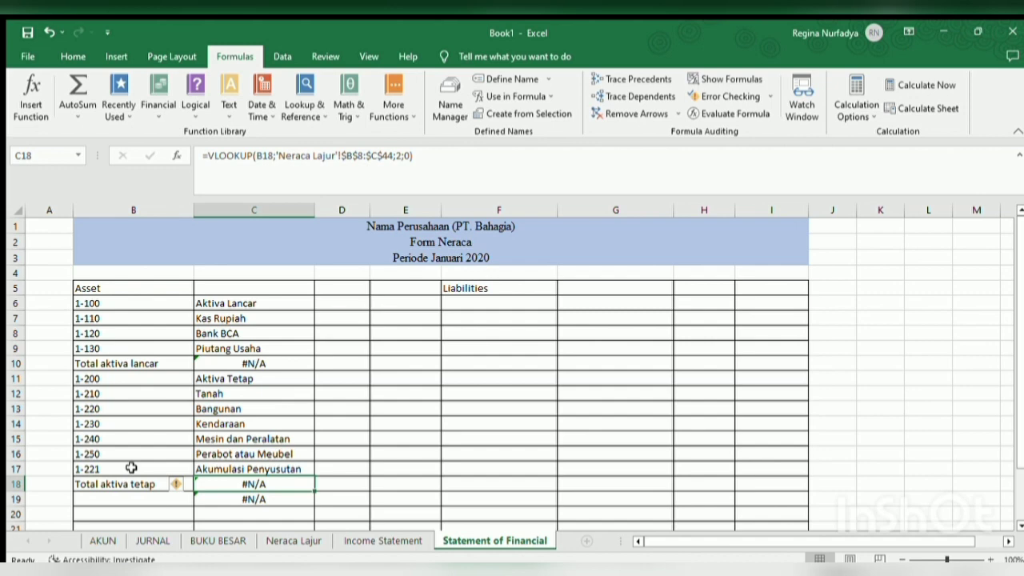
Step: Enter the label "Total Aktiva" in cell B20, leaving row 19 empty
key(Down)
key(Down)
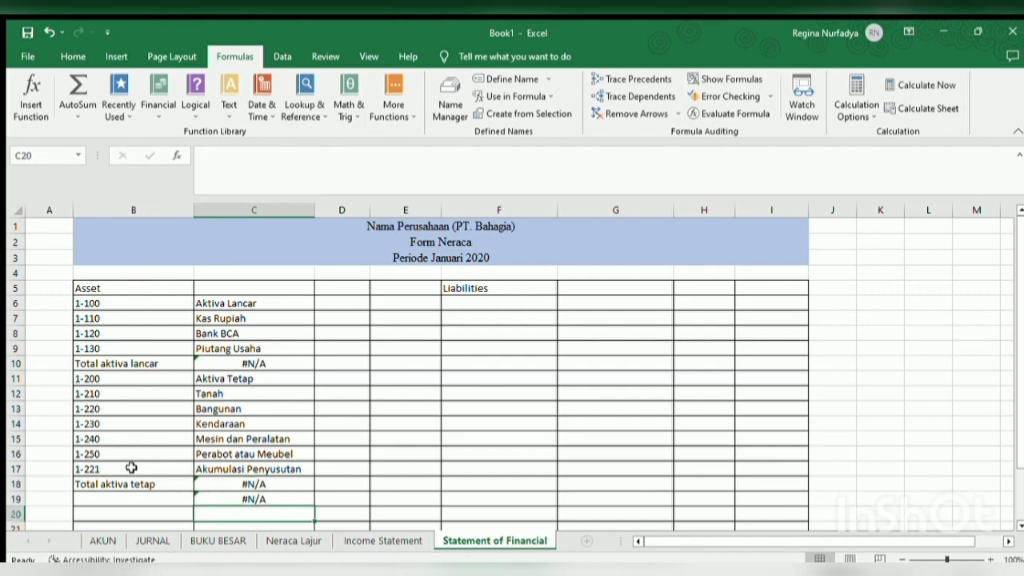
key(Left)
text(Total)
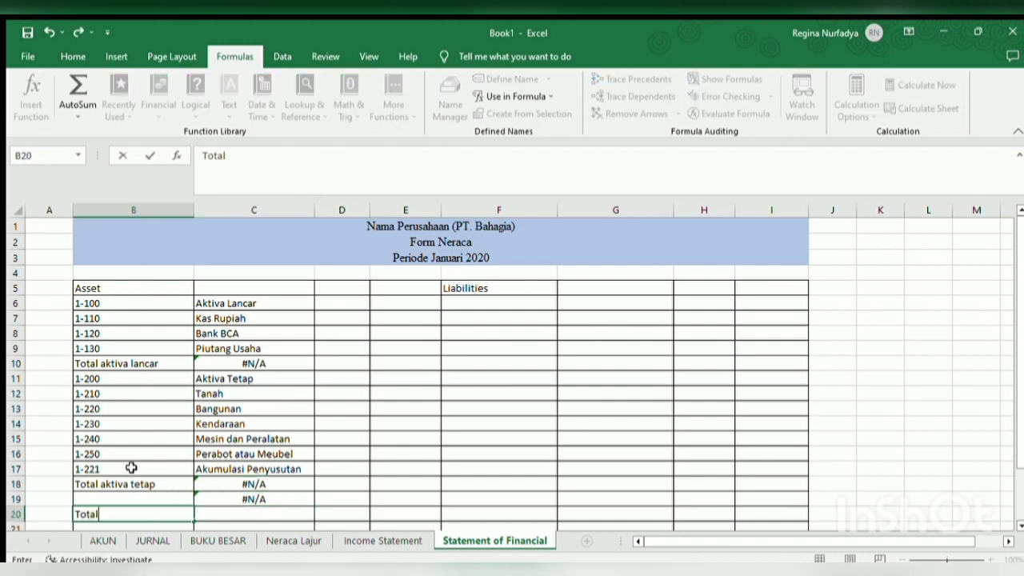
text( AK)
Step: Clear the VLOOKUP formulas from cells C18, C10 and C19, where there is no account code
click(245, 485)
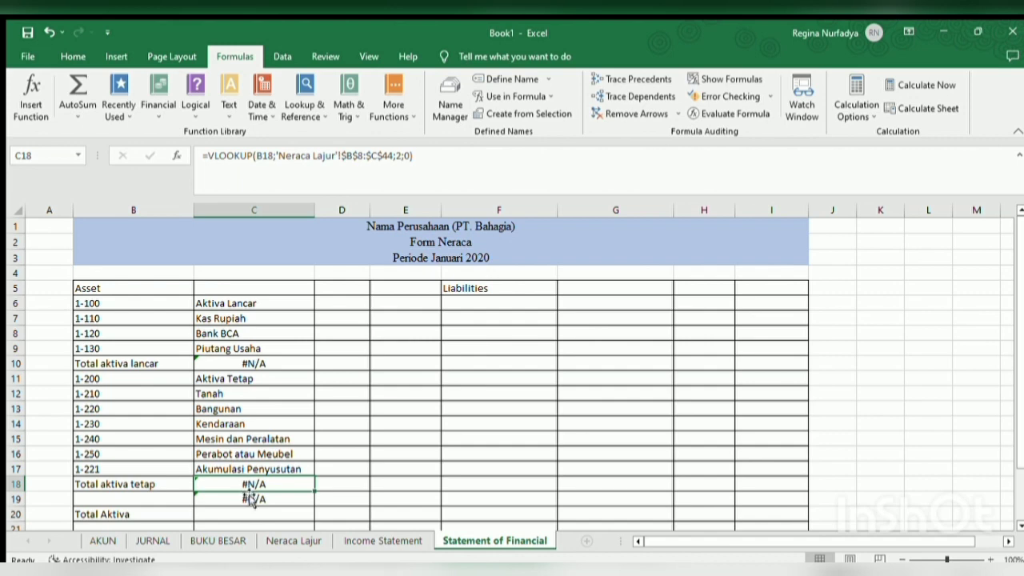
key(BackSpace)
click(217, 363)
key(BackSpace)
click(244, 493)
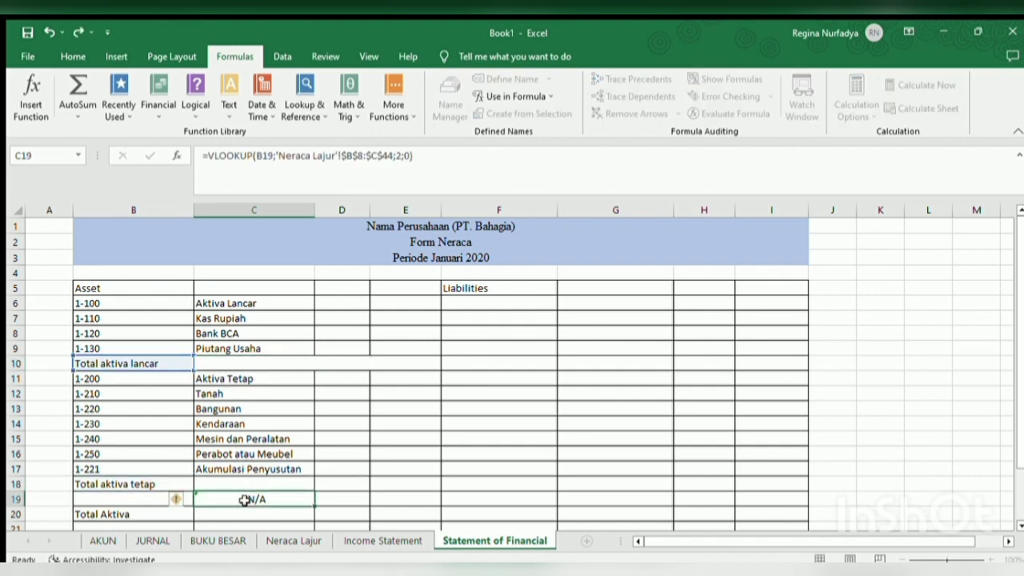
key(BackSpace)
click(279, 510)
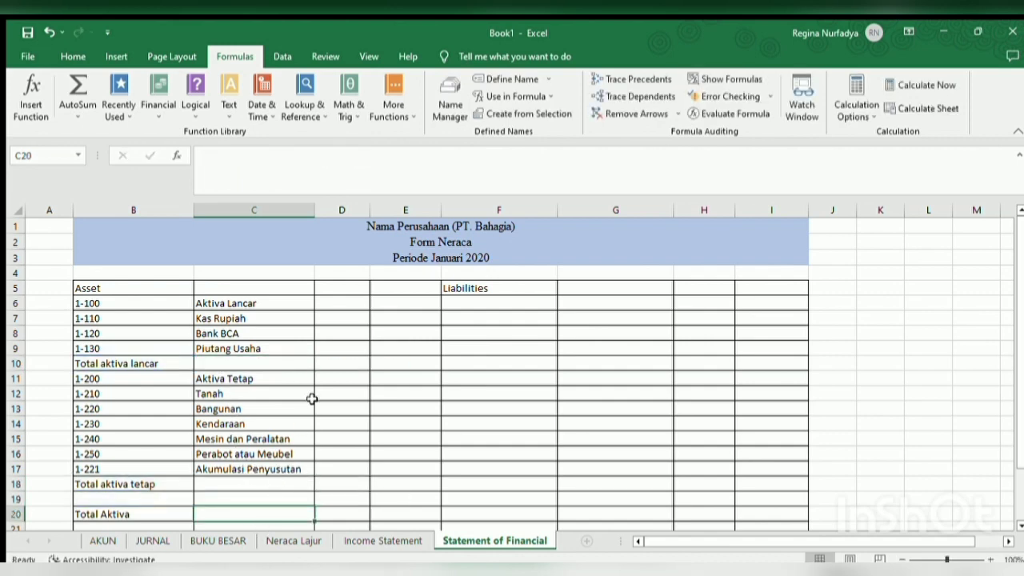
click(464, 302)
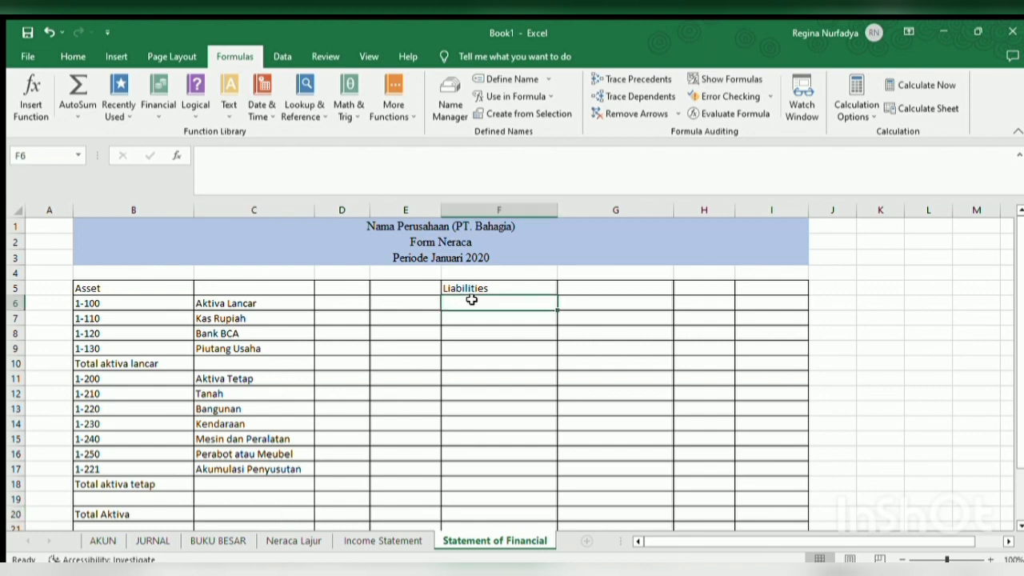
click(609, 303)
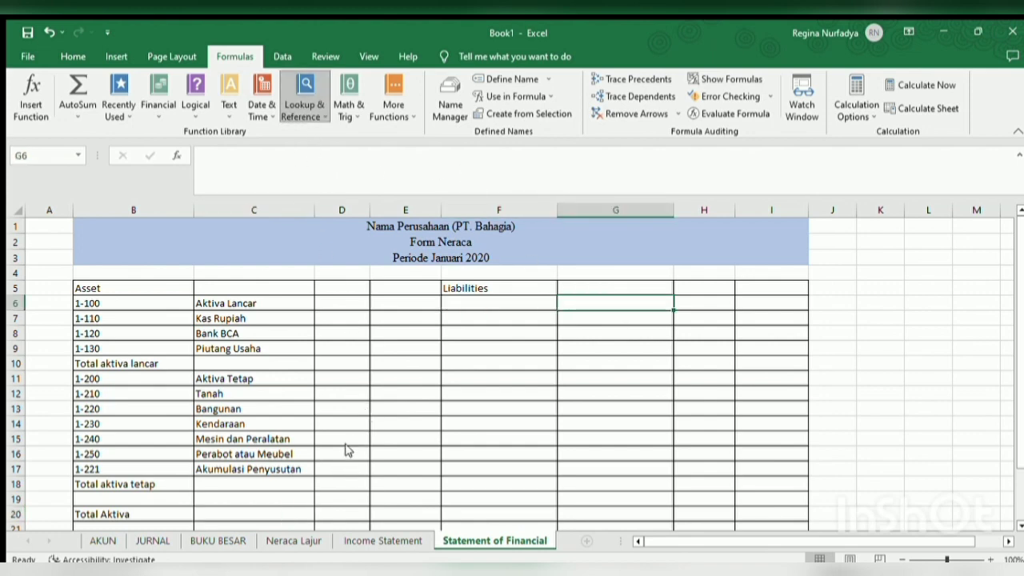
text(=VLOOKUP())
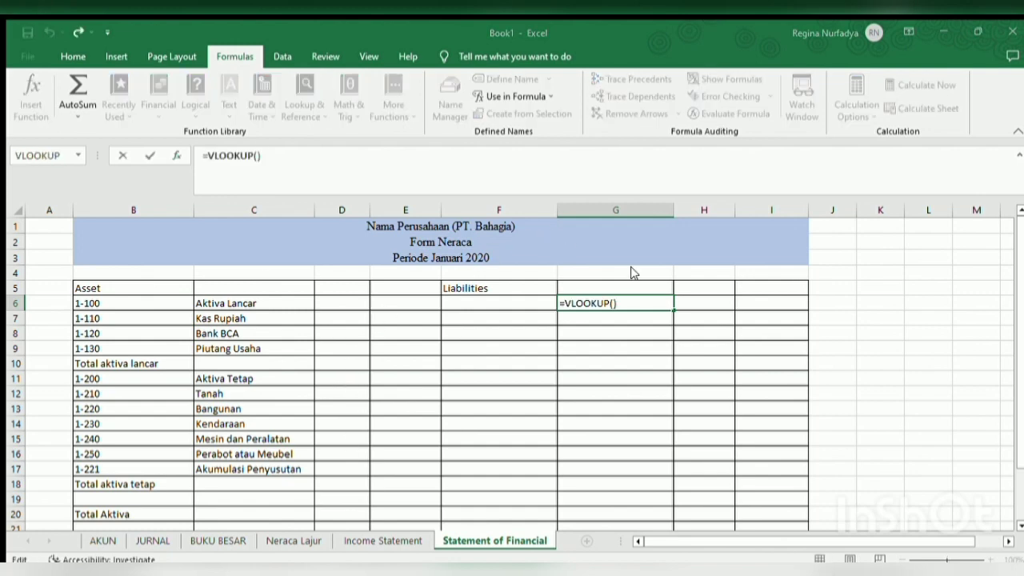
key(Escape)
Step: Copy the VLOOKUP formula text from cell C6 into cell G6 without shifting its references
click(283, 301)
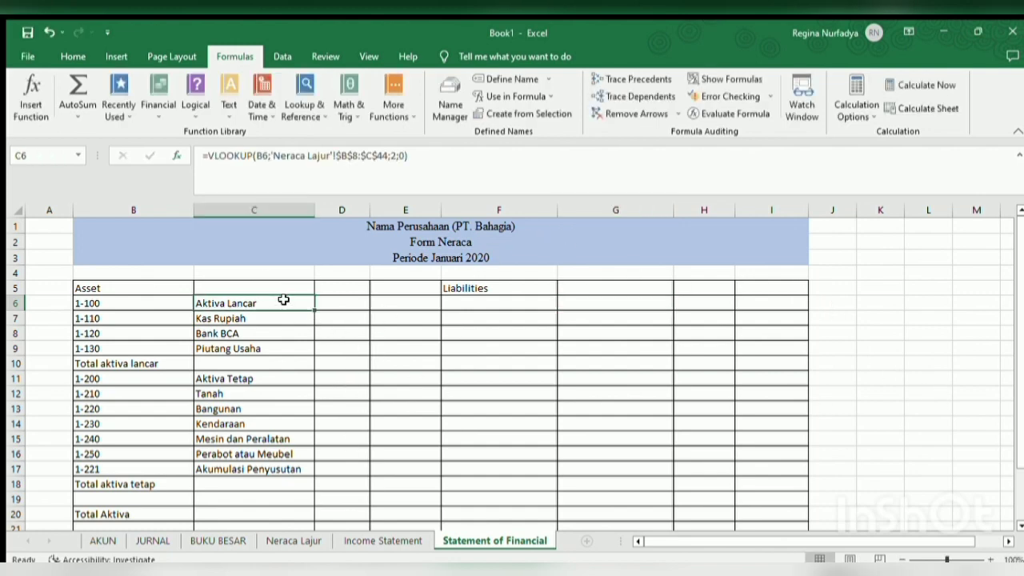
drag(418, 157, 185, 171)
key(ctrl+c)
click(417, 156)
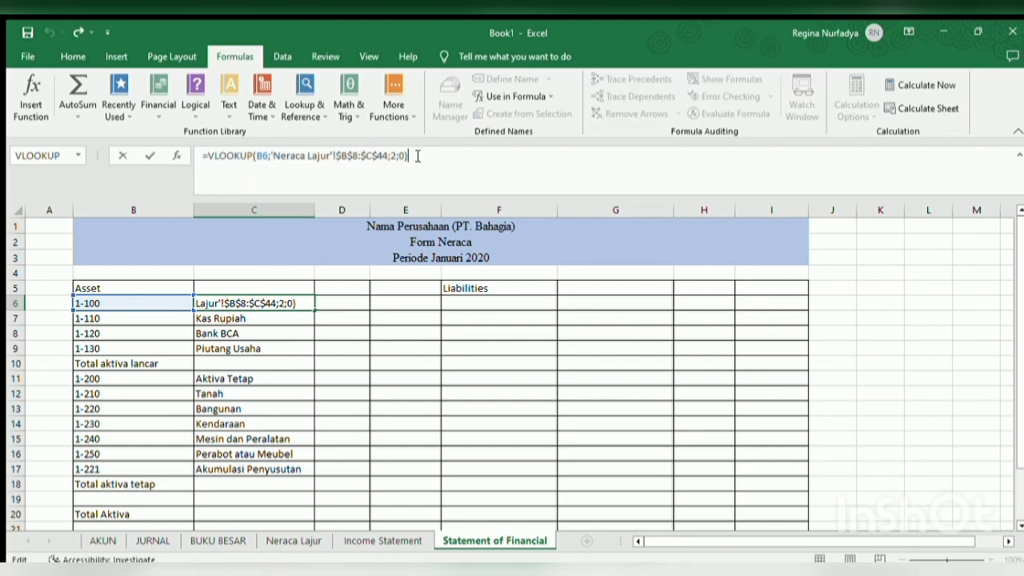
key(Return)
click(483, 301)
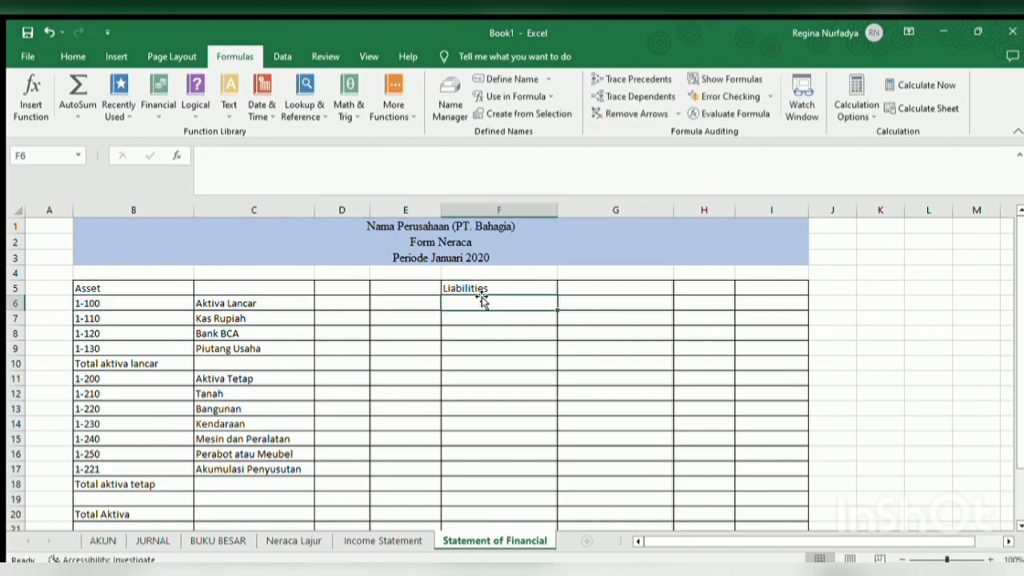
click(615, 301)
key(ctrl+v)
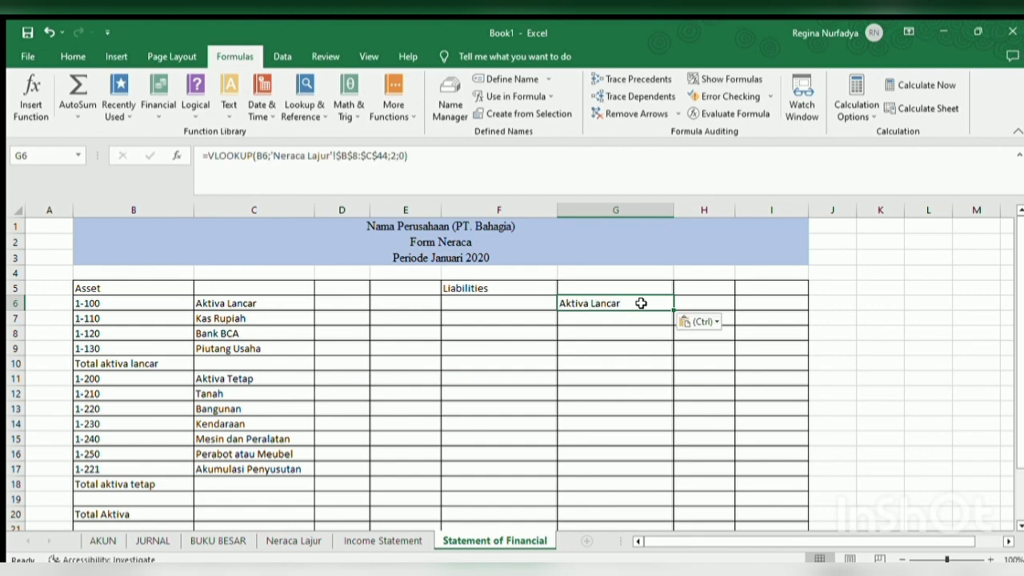
Step: Enter the account code 2-000 in cell F6 under Liabilities
click(531, 300)
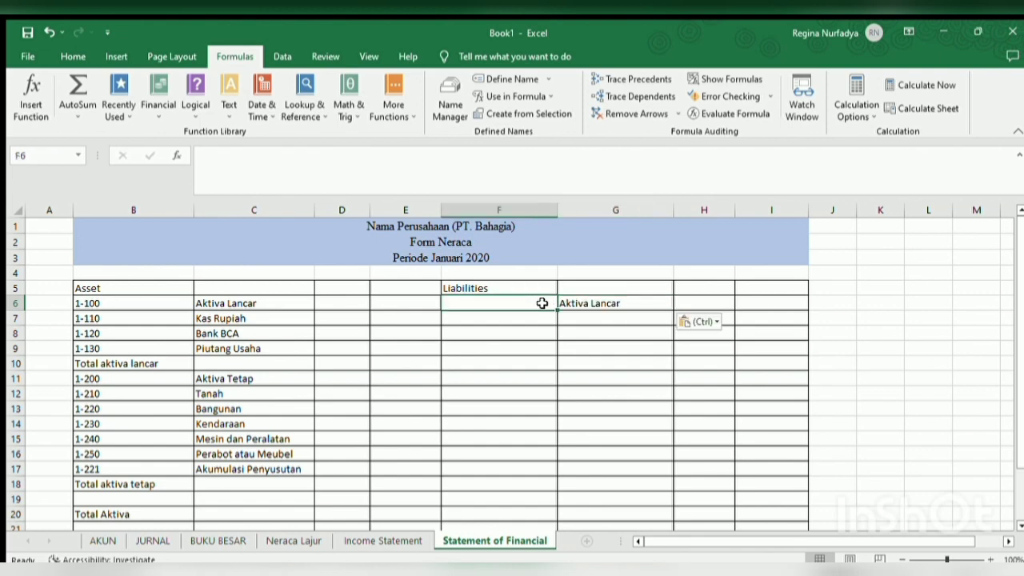
text(2)
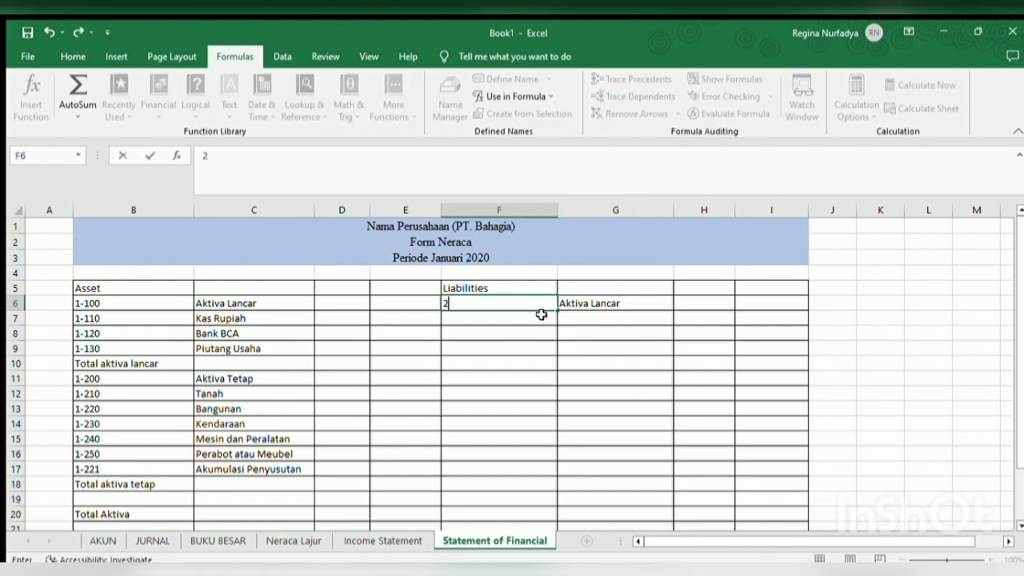
text(-000)
key(Return)
Step: Change the lookup value in the VLOOKUP formula of cell G6 to F6
click(563, 305)
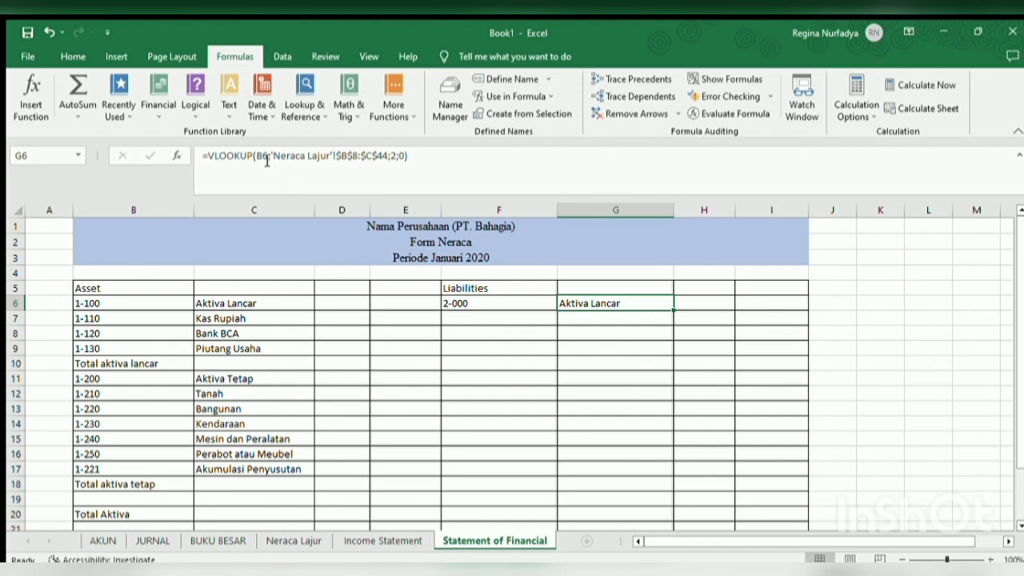
click(267, 160)
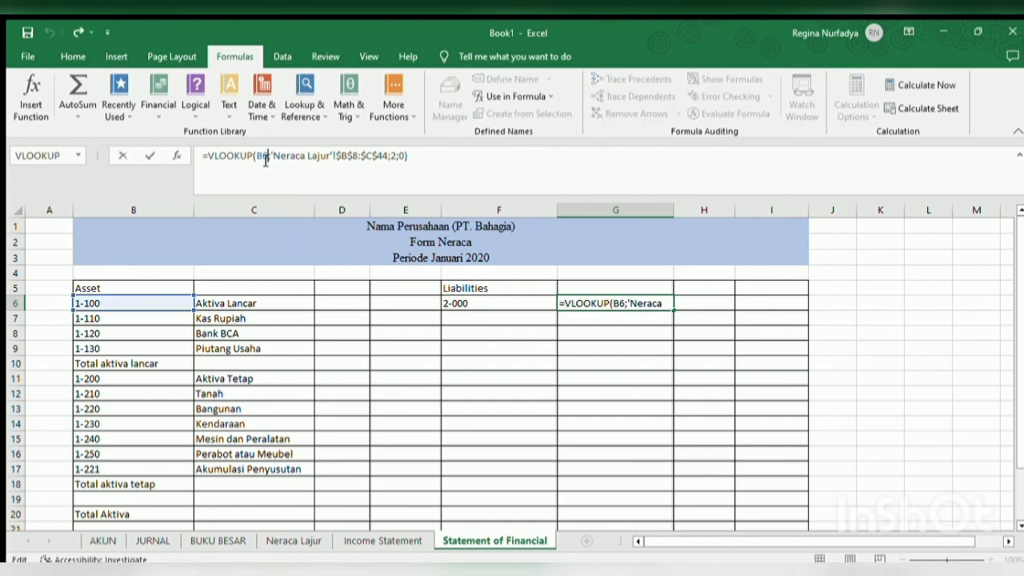
key(BackSpace)
key(BackSpace)
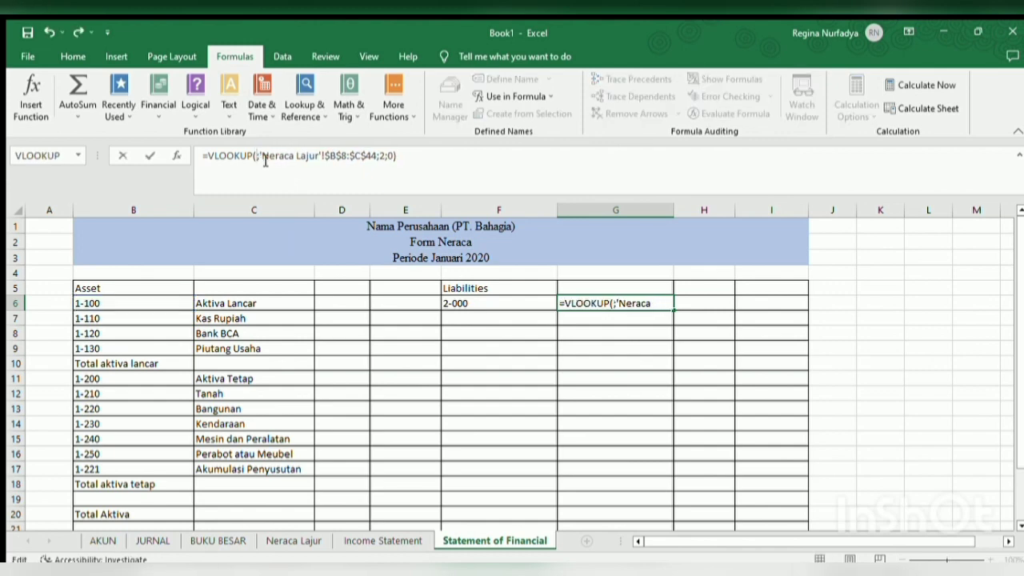
text(F)
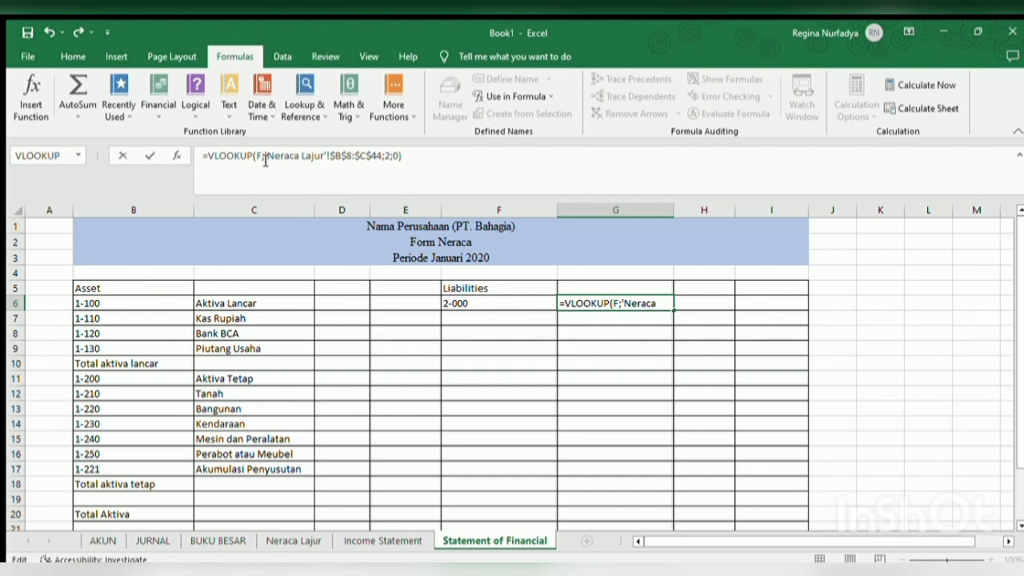
text(6)
key(Return)
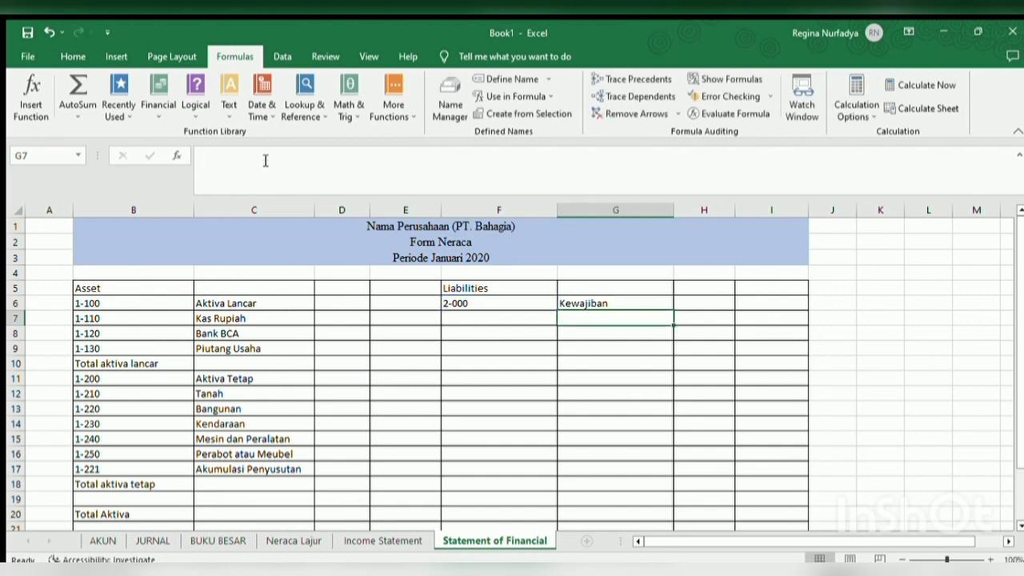
Step: Change the account code in cell F6 to 2-100
click(535, 301)
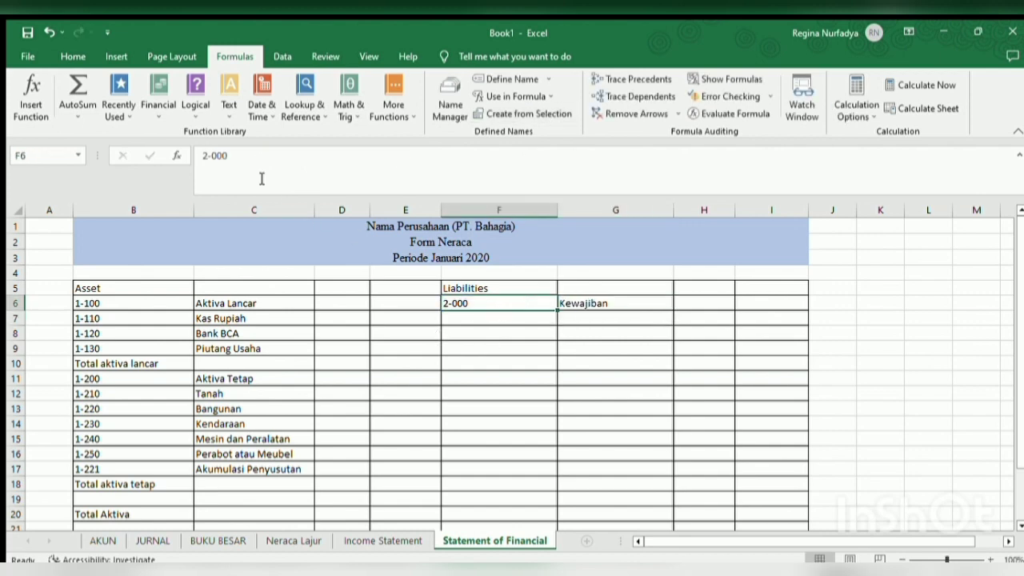
click(233, 155)
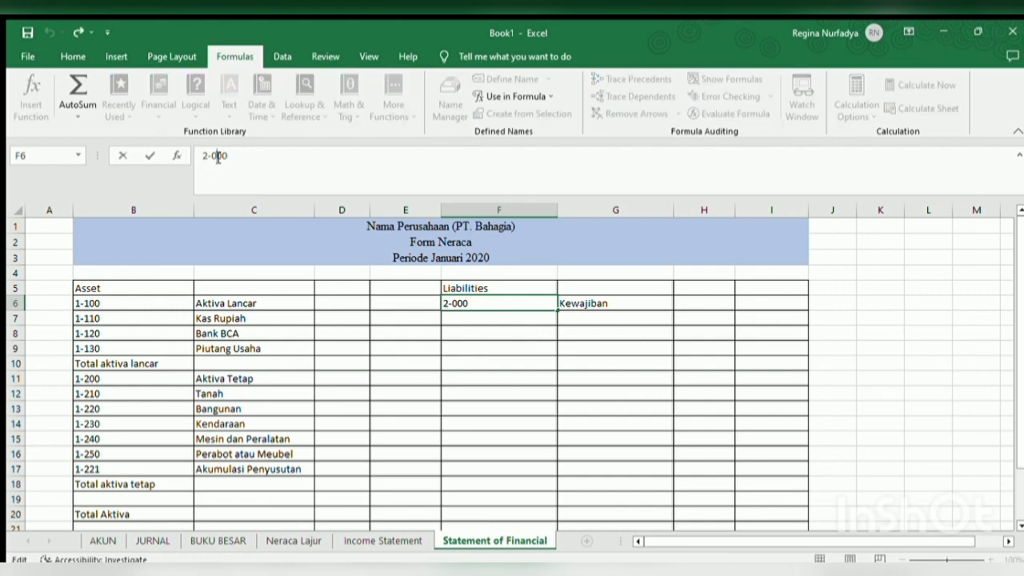
click(217, 156)
key(BackSpace)
text(1)
key(Return)
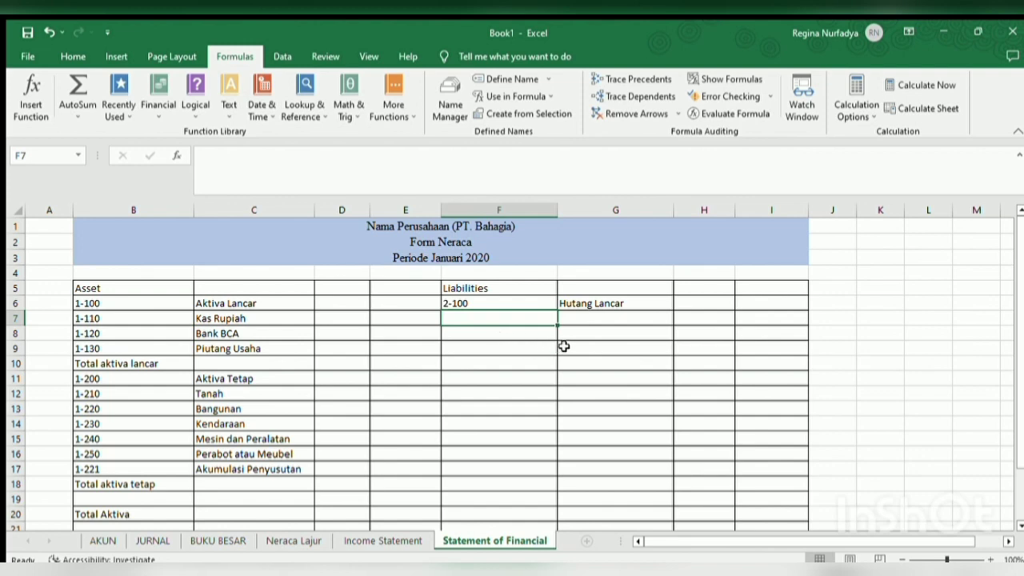
Step: Fill the VLOOKUP formula from cell G6 down to G18
click(585, 301)
drag(673, 309, 696, 489)
Step: Enter the account codes 2-110 in cell F7 and 2-200 in cell F8
click(537, 314)
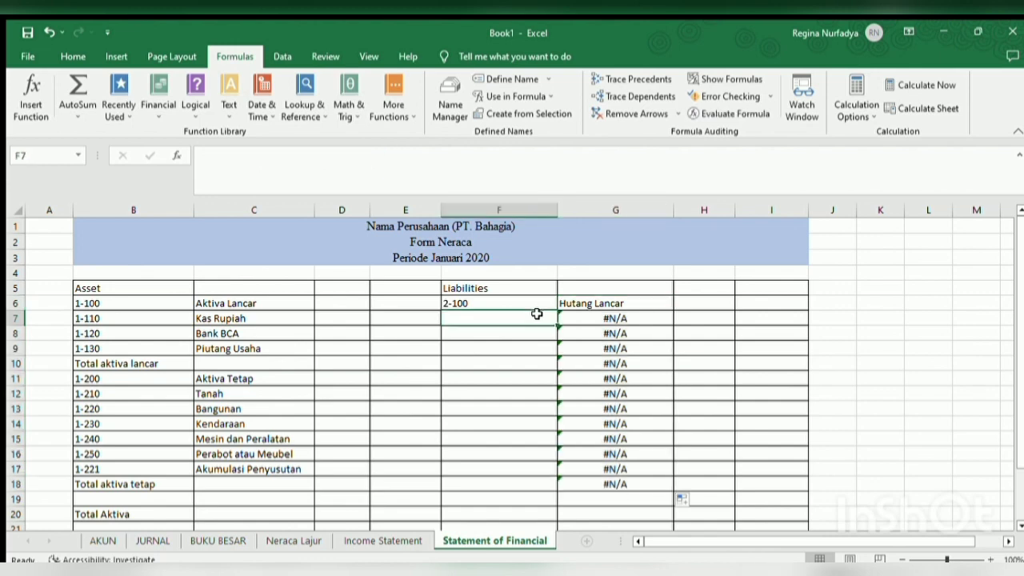
text(2-110)
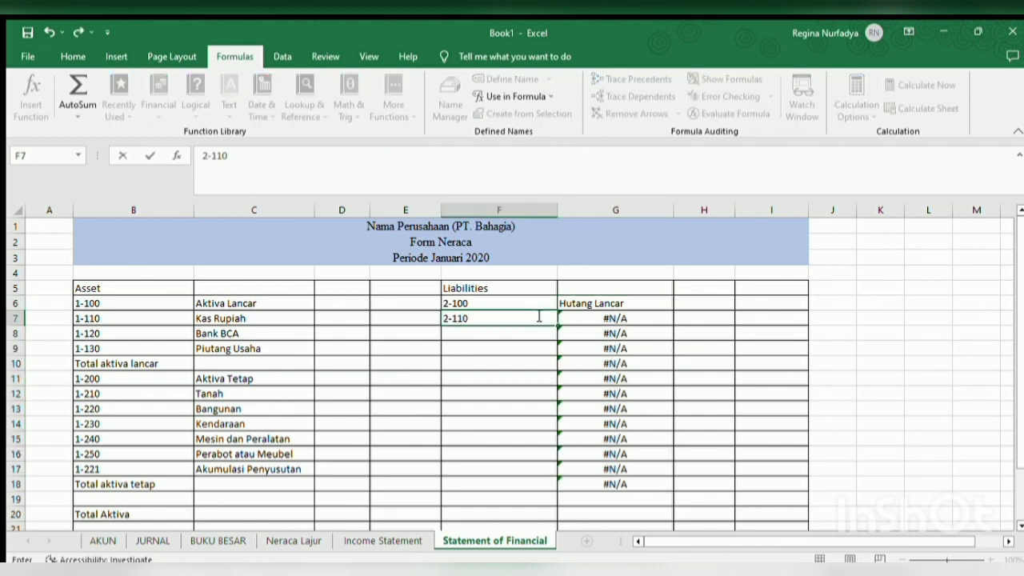
key(Return)
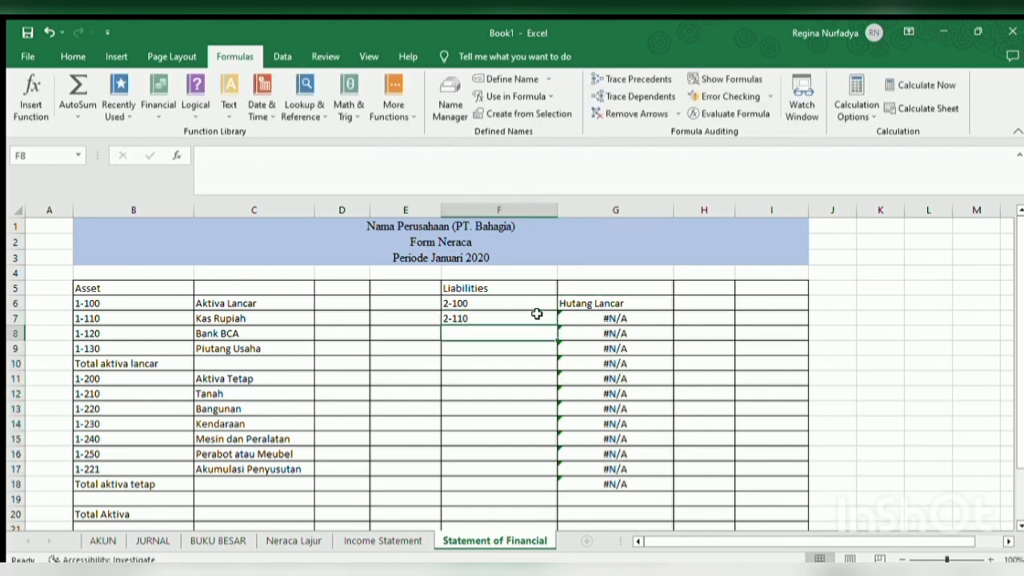
text(2-2)
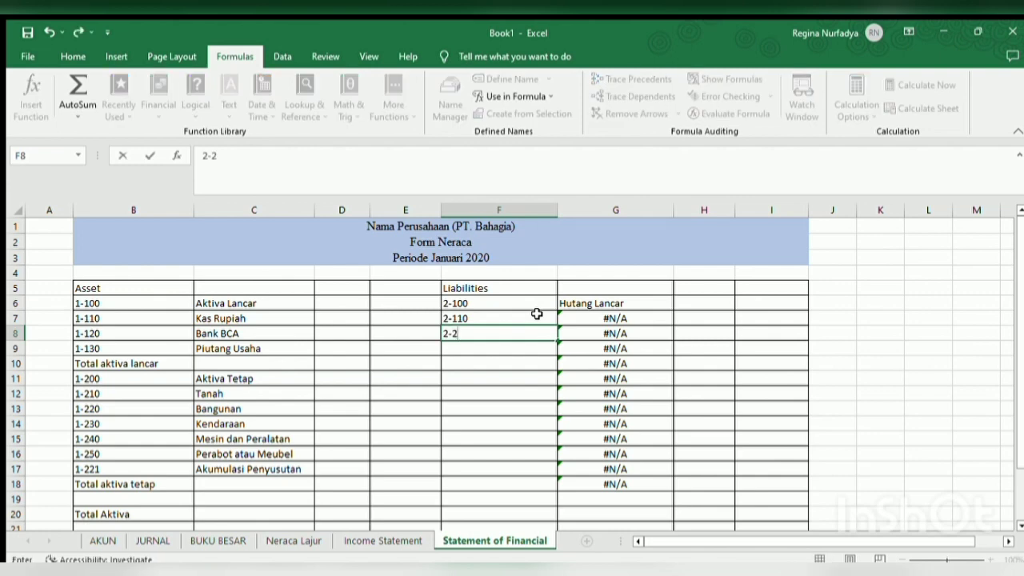
text(00)
key(Return)
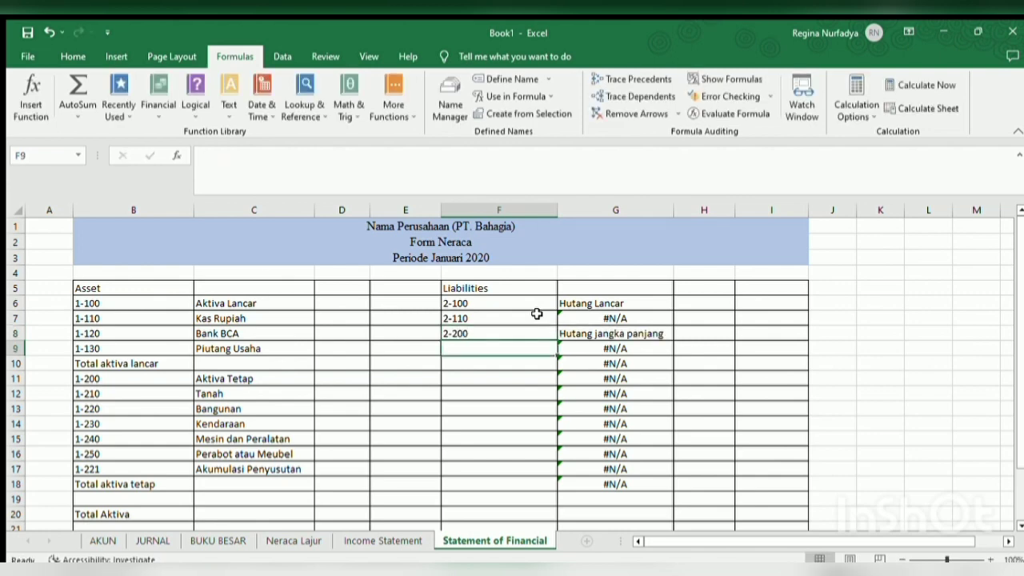
Step: Re-enter the account code 2-110 in cell F7 under Liabilities
click(483, 314)
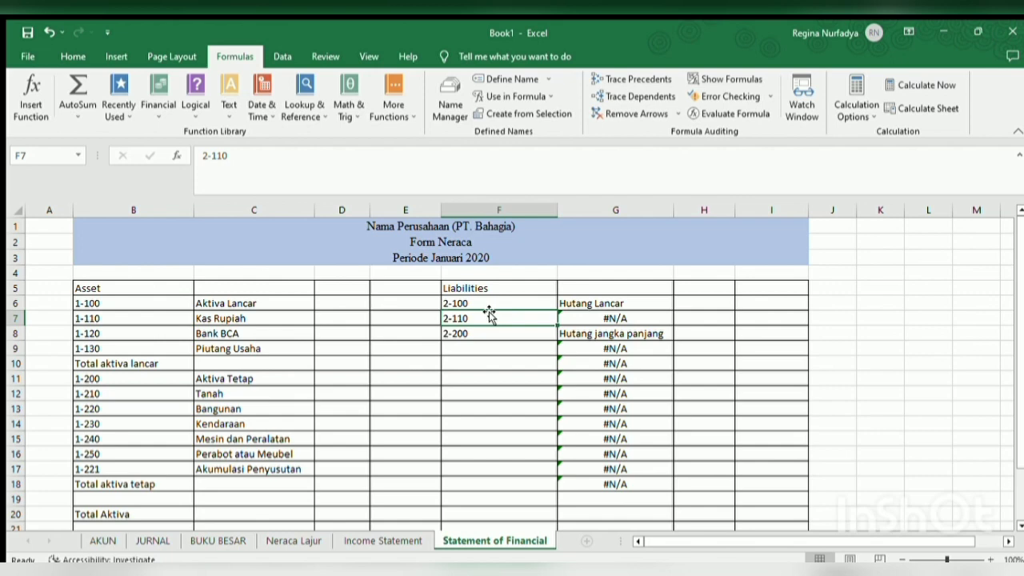
click(578, 319)
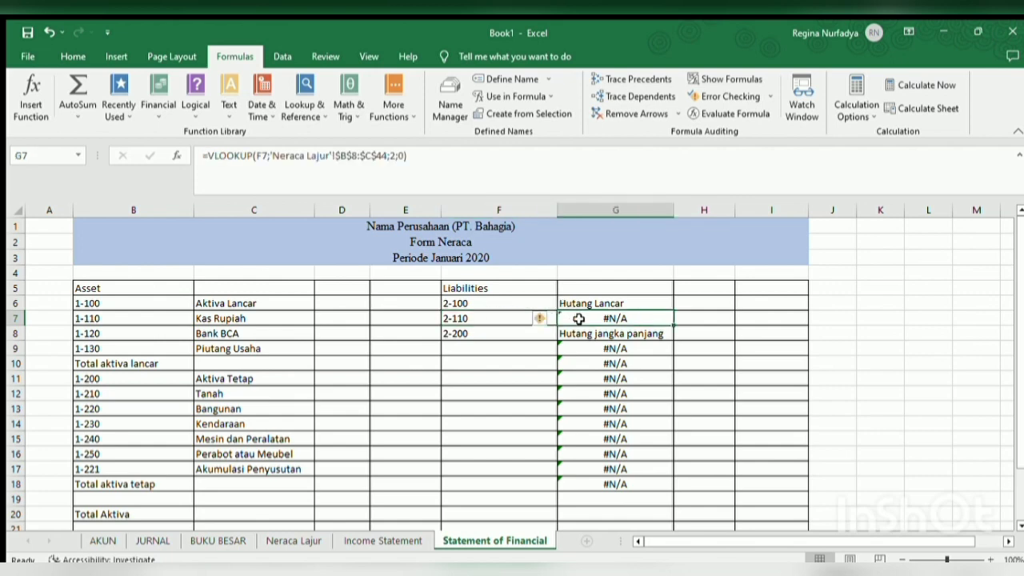
click(499, 319)
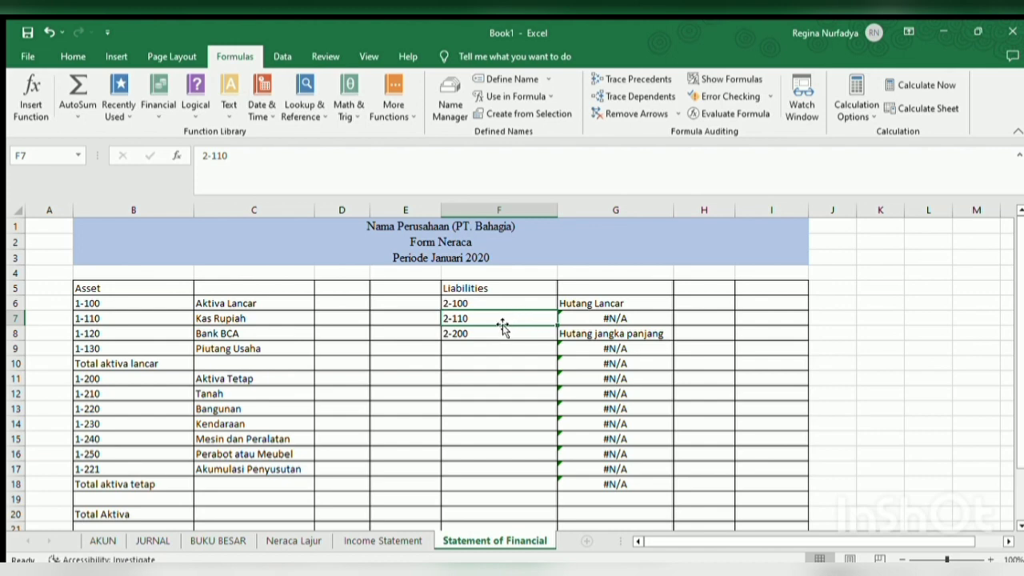
click(316, 163)
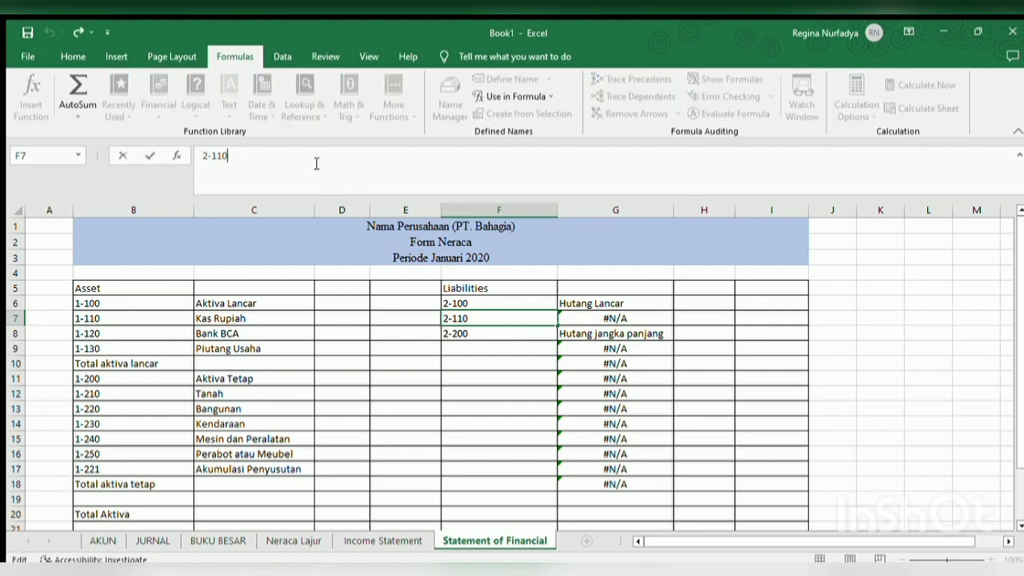
key(BackSpace)
key(BackSpace)
key(BackSpace)
key(BackSpace)
text(2-110)
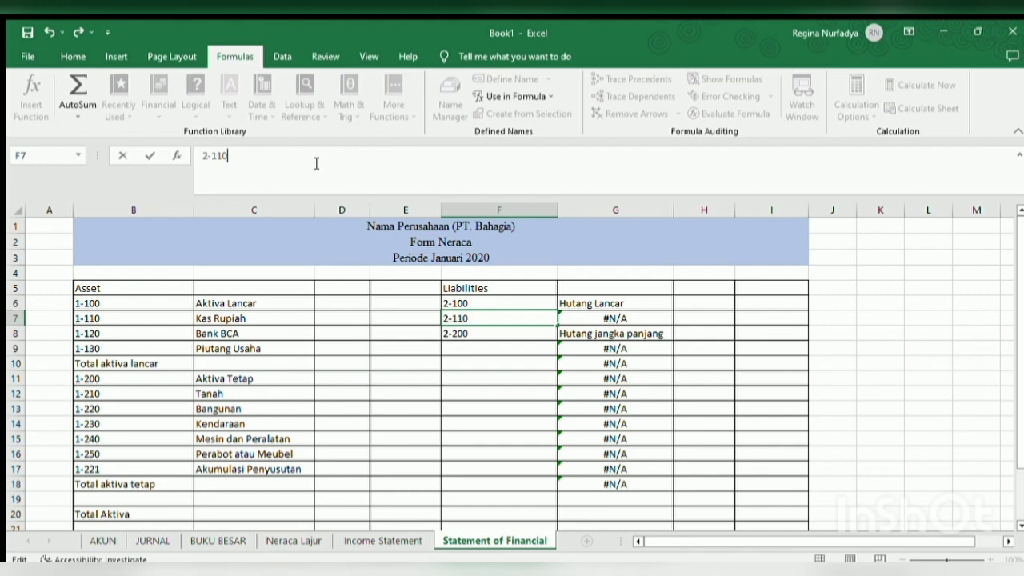
key(Return)
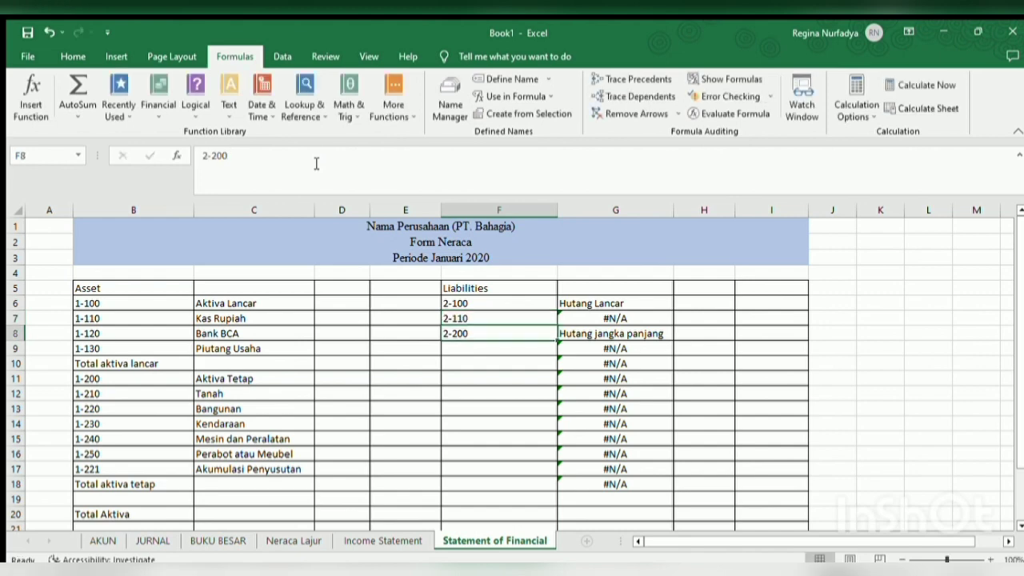
Step: Fill the VLOOKUP formula from cell G6 into G7 again after comparing the formulas of the neighbouring cells
click(607, 316)
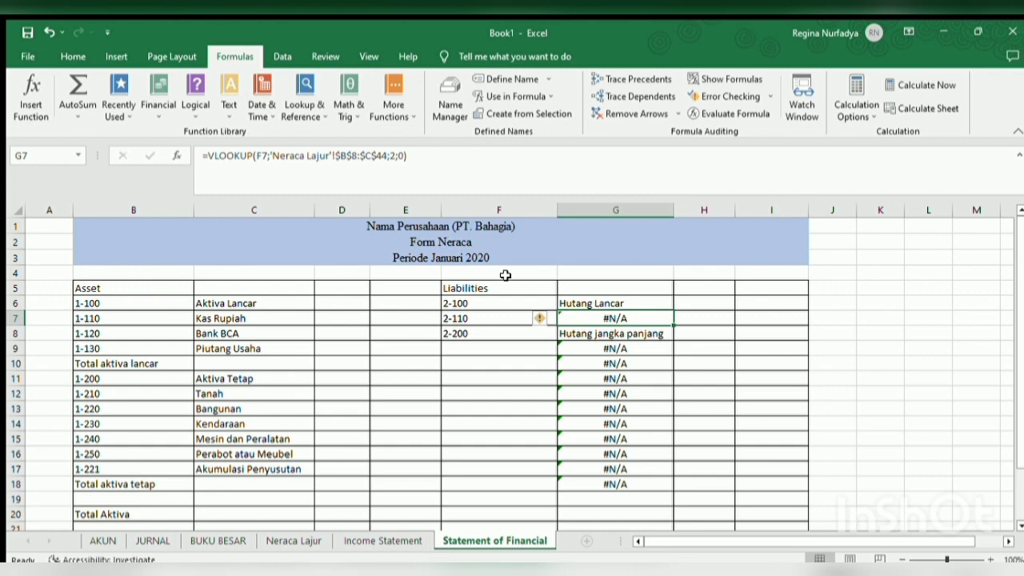
click(597, 305)
click(603, 315)
click(606, 335)
click(606, 320)
click(508, 319)
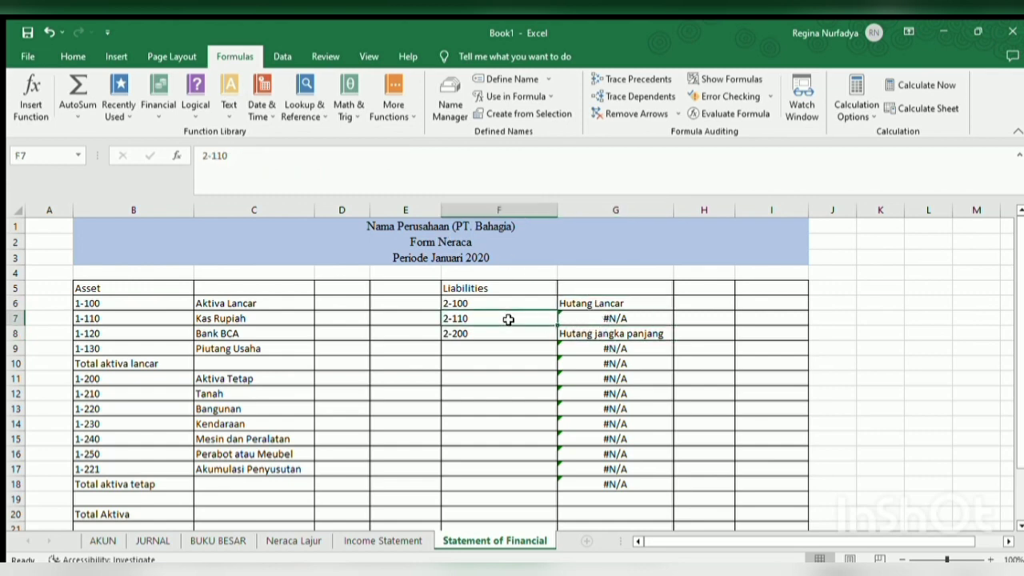
click(570, 319)
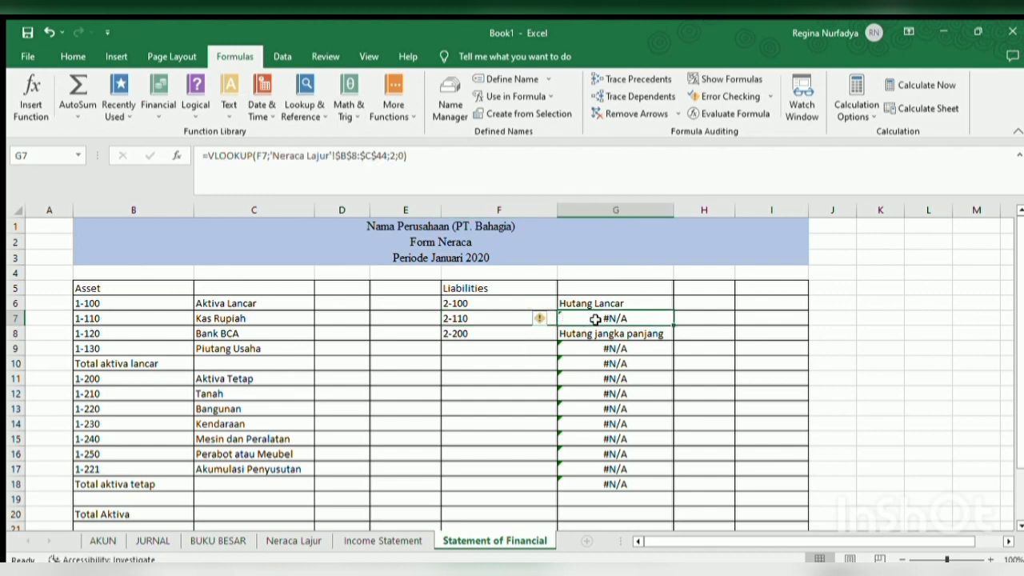
click(631, 303)
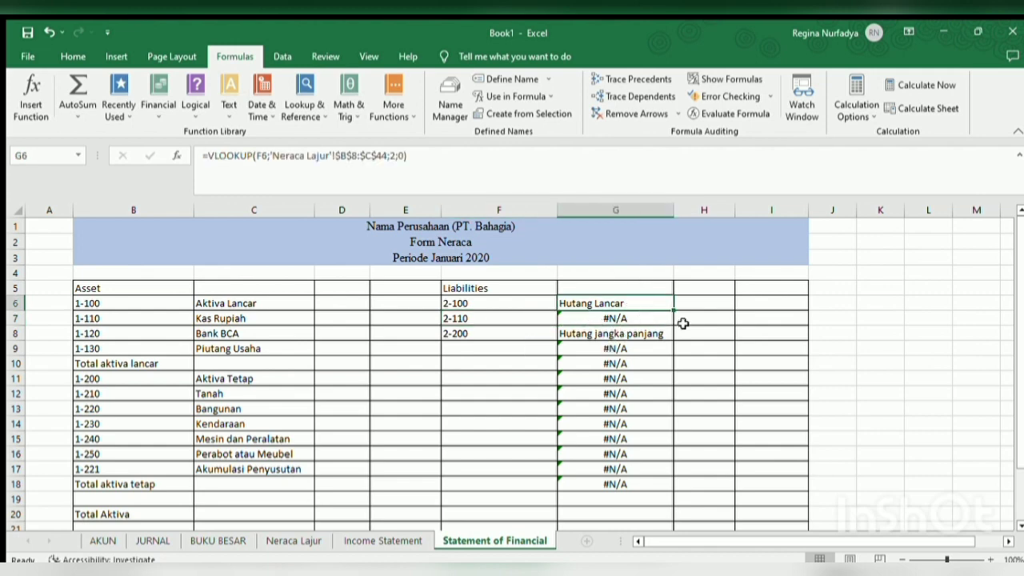
drag(673, 310, 670, 325)
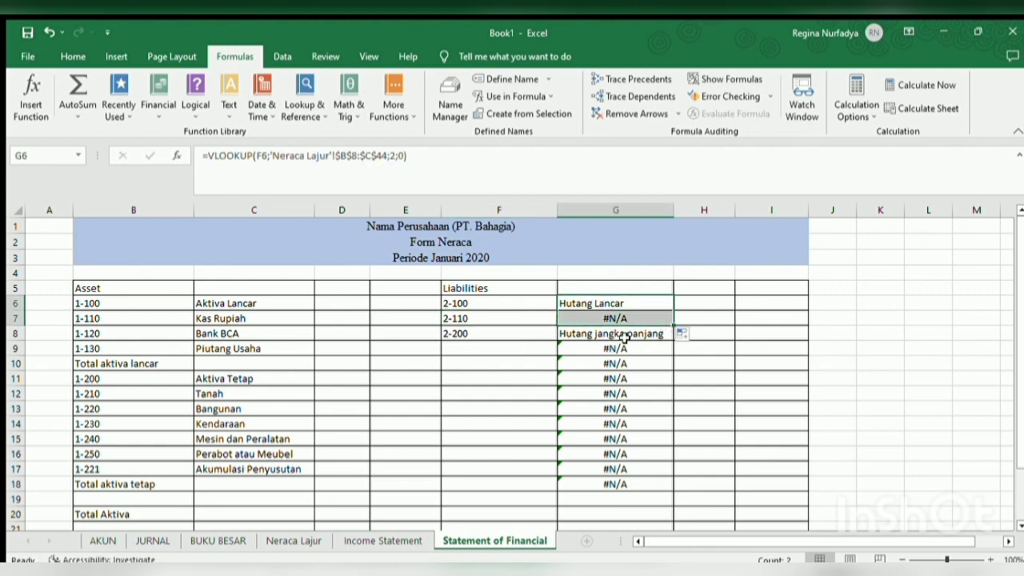
click(564, 351)
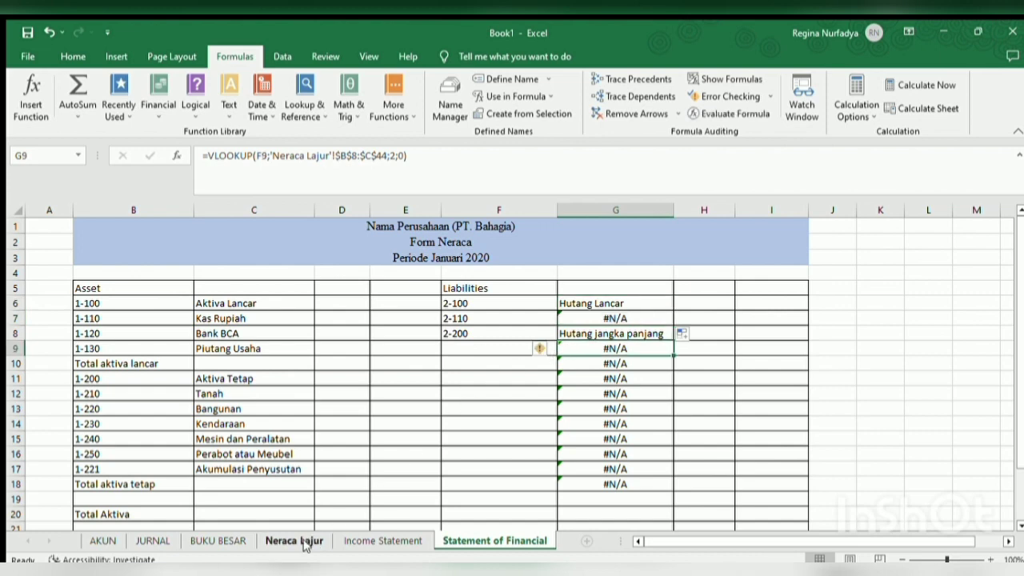
Step: Insert a blank row above account 2-200 (Hutang jangka panjang) in the account list on the AKUN sheet
click(106, 541)
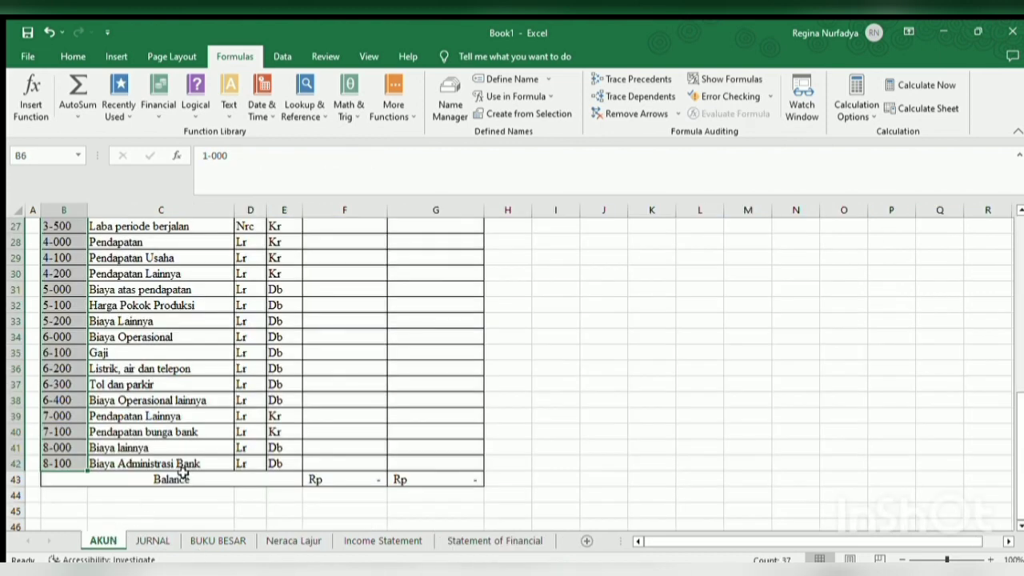
scroll(182, 472, up, 9)
scroll(192, 454, down, 1)
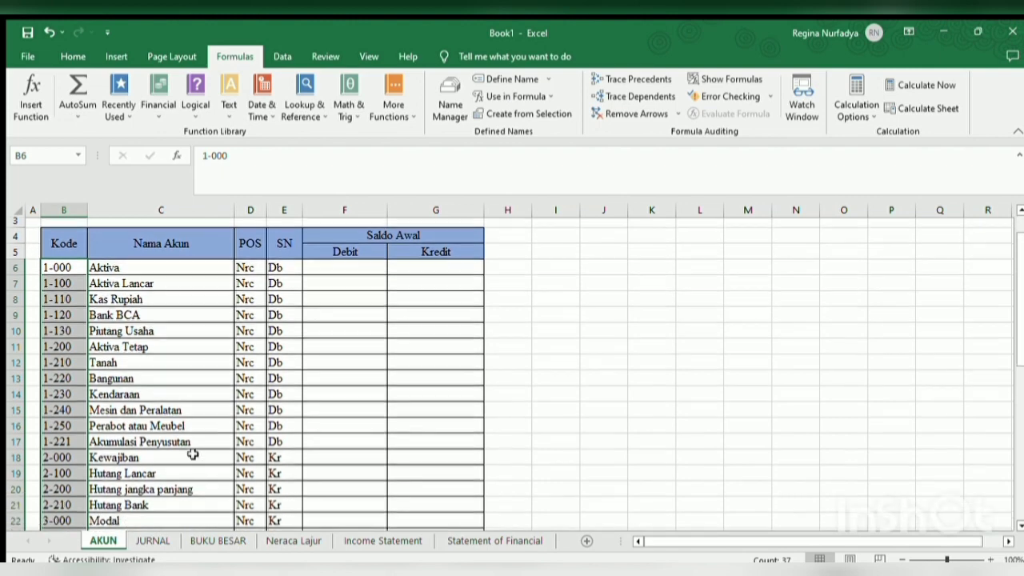
scroll(193, 454, down, 1)
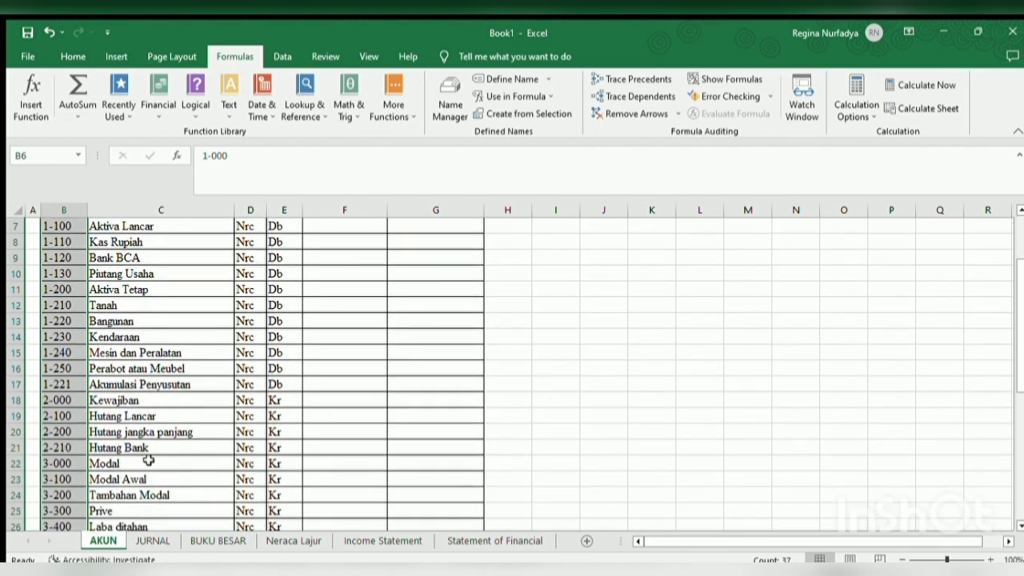
click(72, 429)
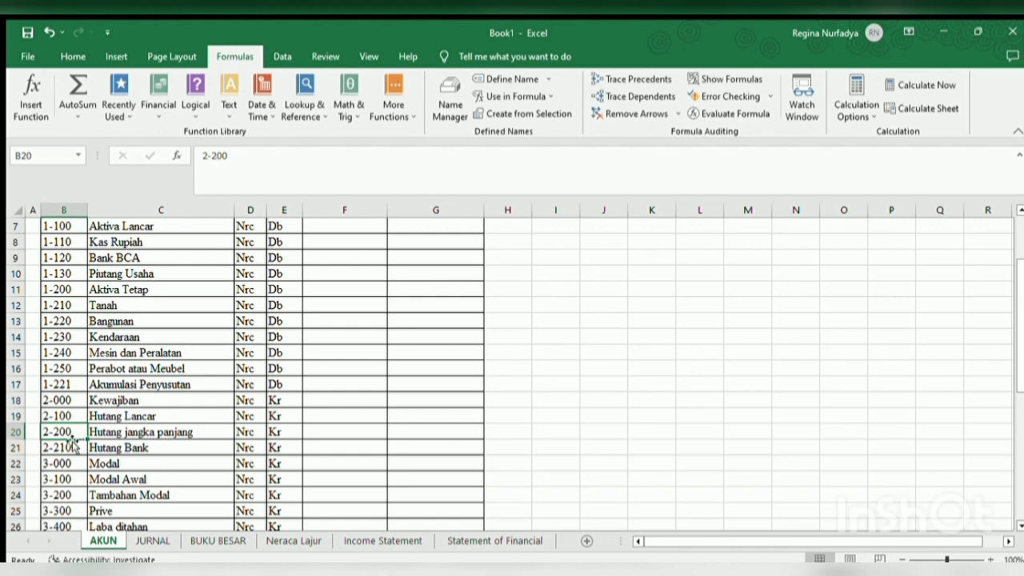
click(18, 432)
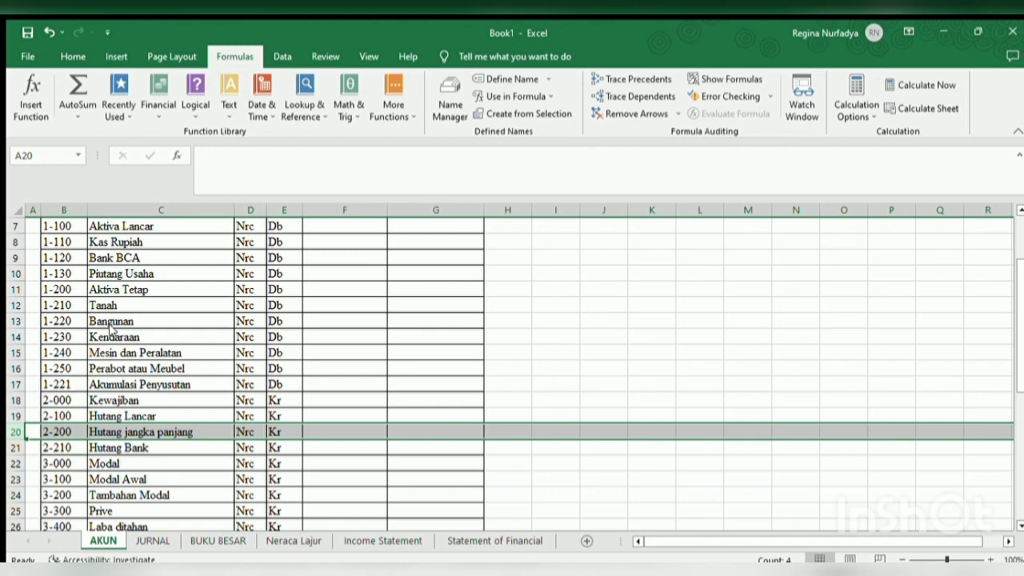
key(ctrl+shift+plus)
Step: Enter the code 2-110, the account name Hutang Usaha and the POS value Nrc in the blank row 20
click(70, 429)
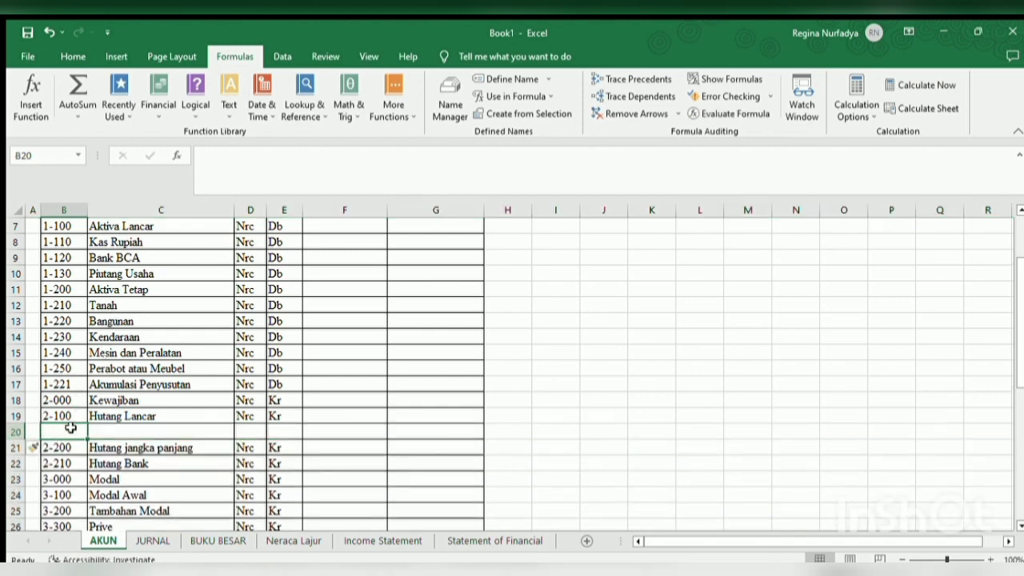
text(2)
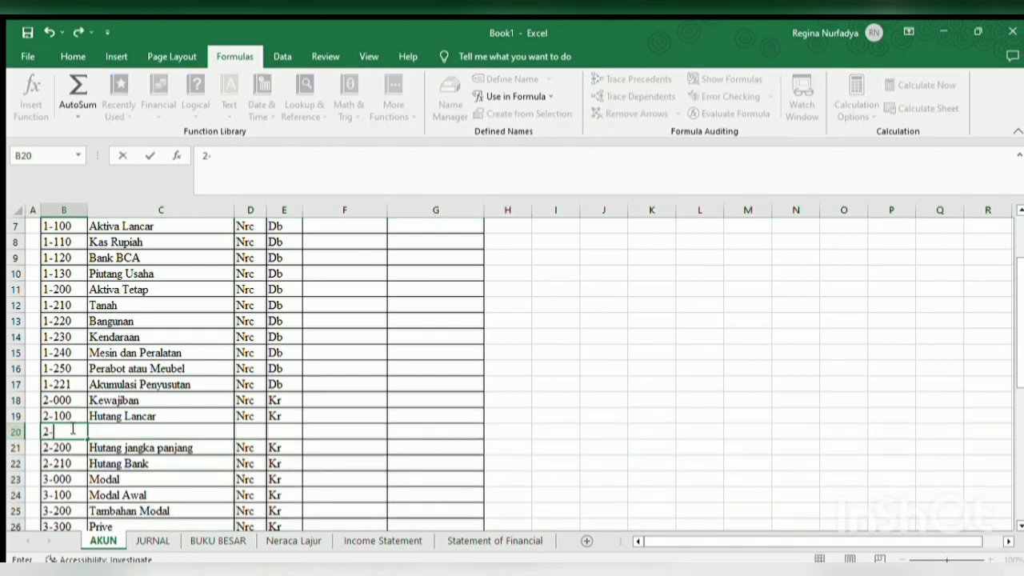
text(-110)
key(Tab)
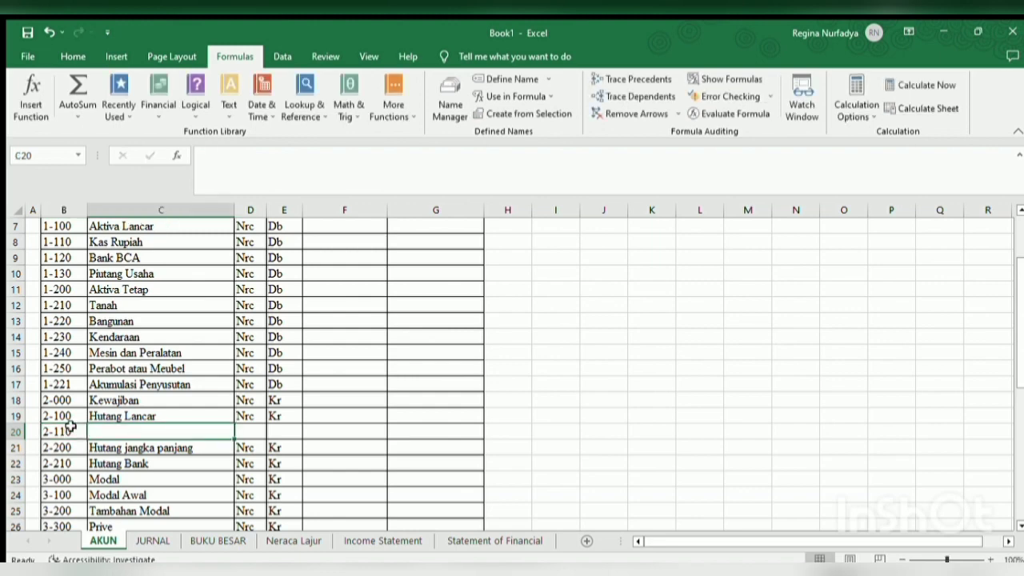
text(Hutang )
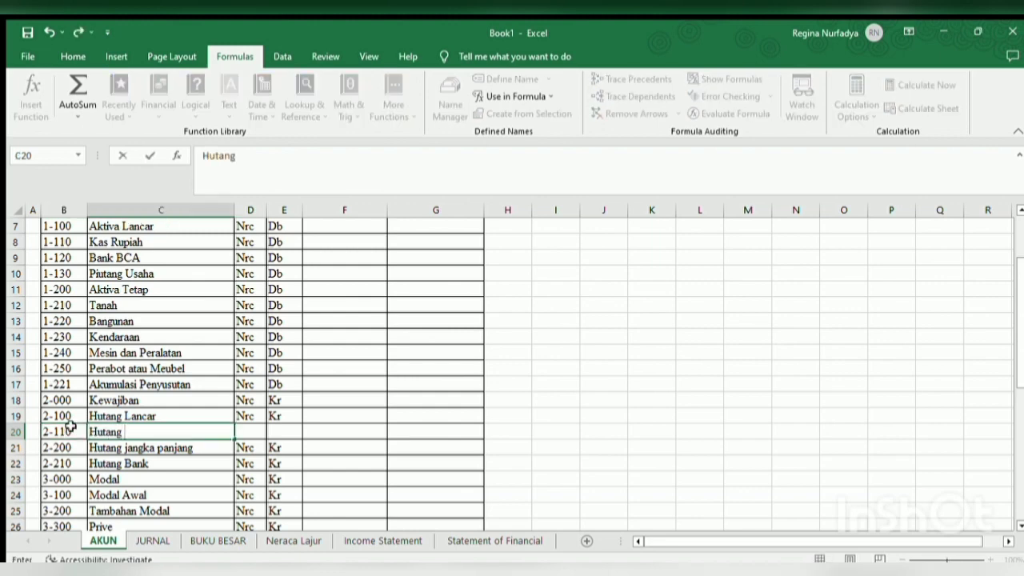
text(Usaha)
key(Tab)
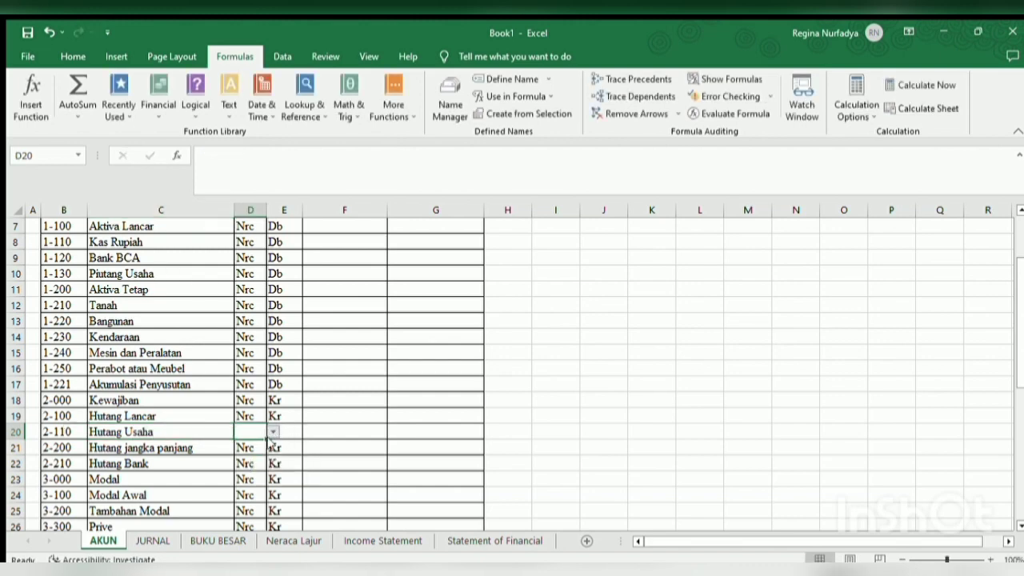
text(Nrc)
click(285, 416)
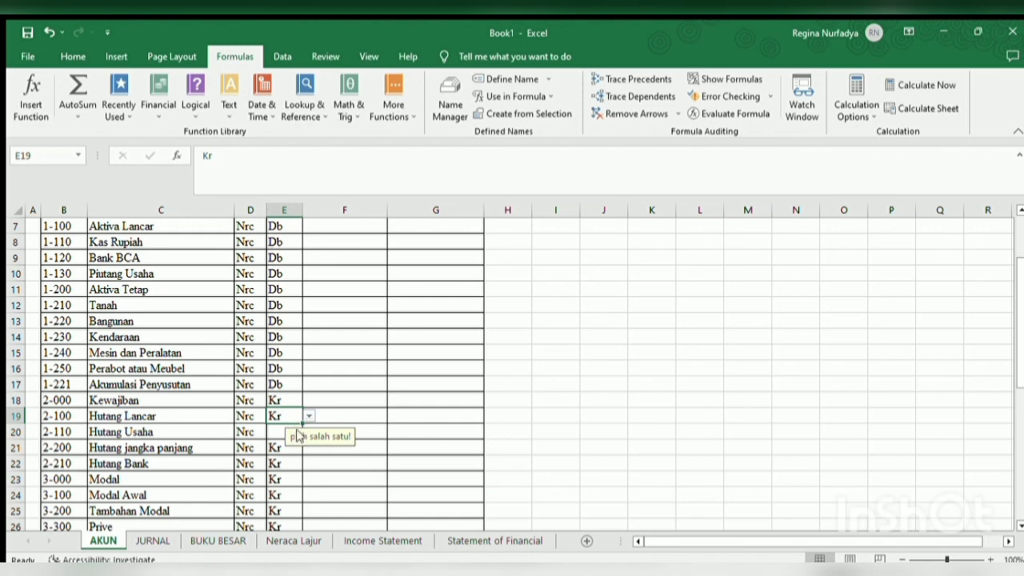
click(277, 430)
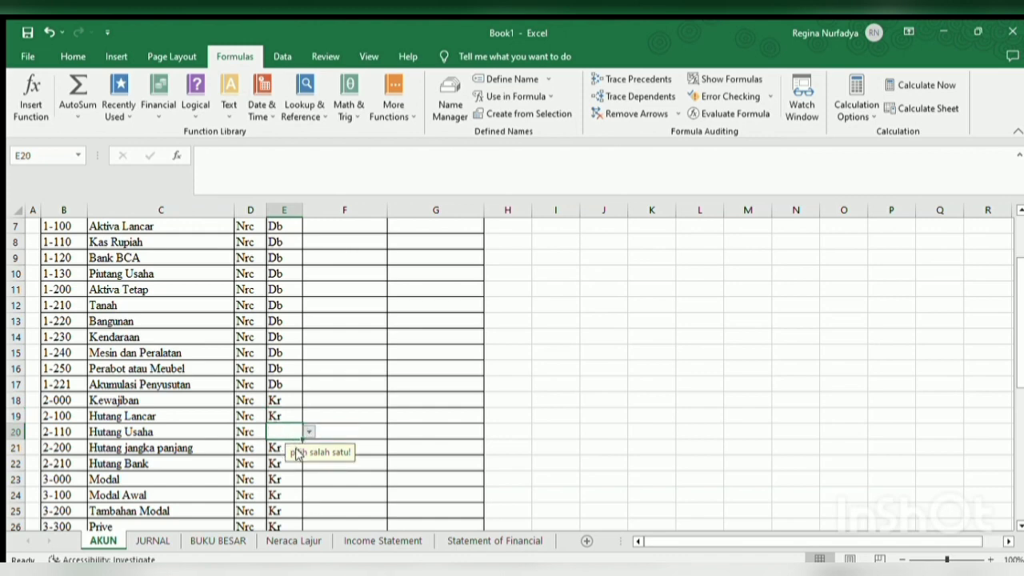
Step: Check the account code in F7 and its lookup formula in G7 on the Statement of Financial sheet
click(356, 541)
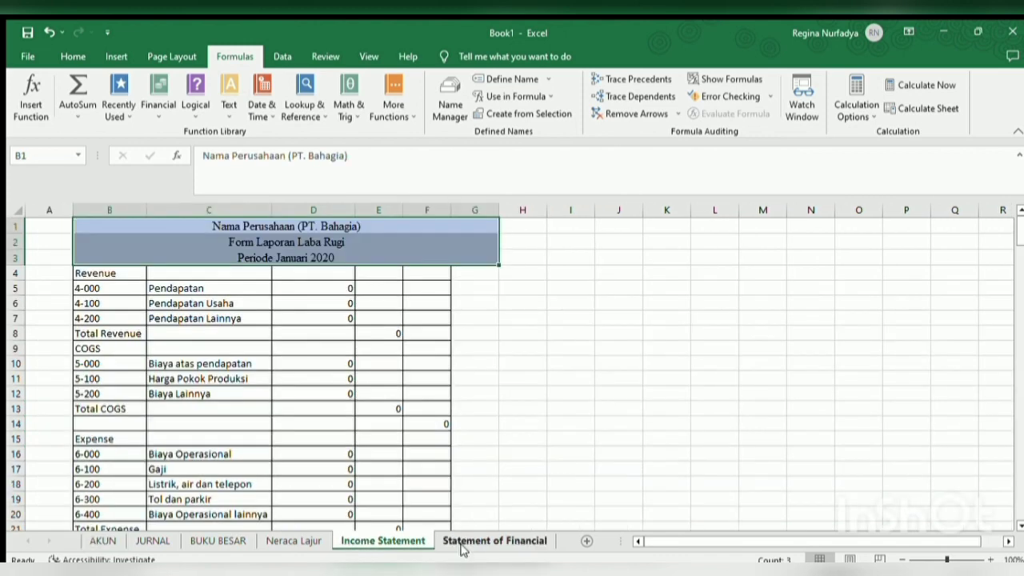
click(462, 541)
click(570, 316)
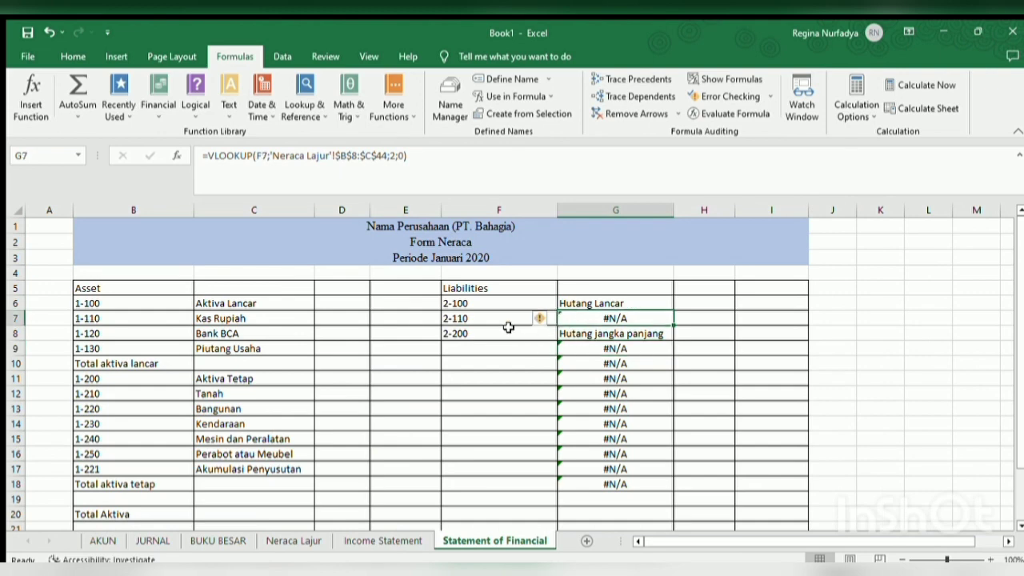
click(473, 321)
click(366, 160)
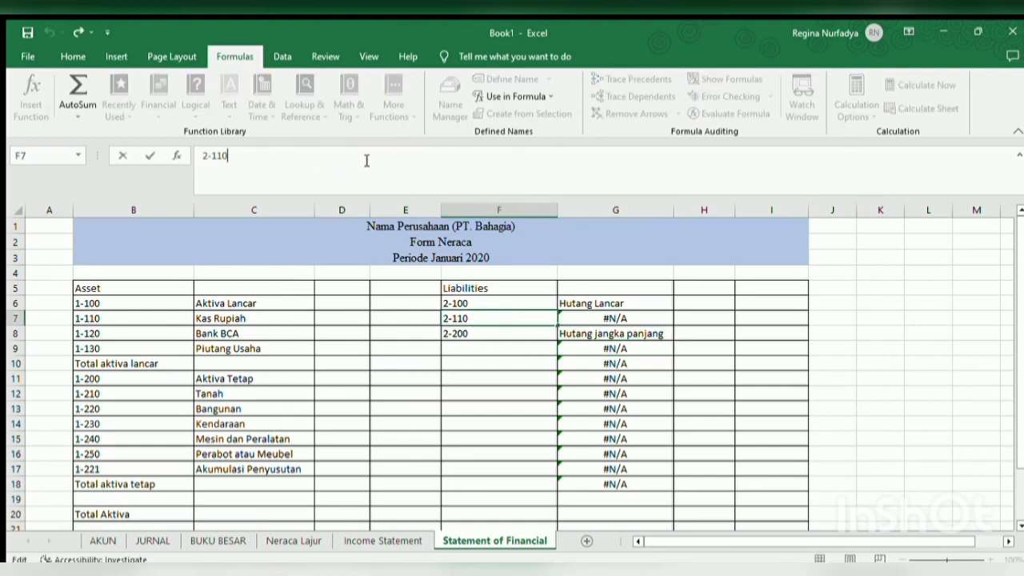
key(Escape)
click(564, 316)
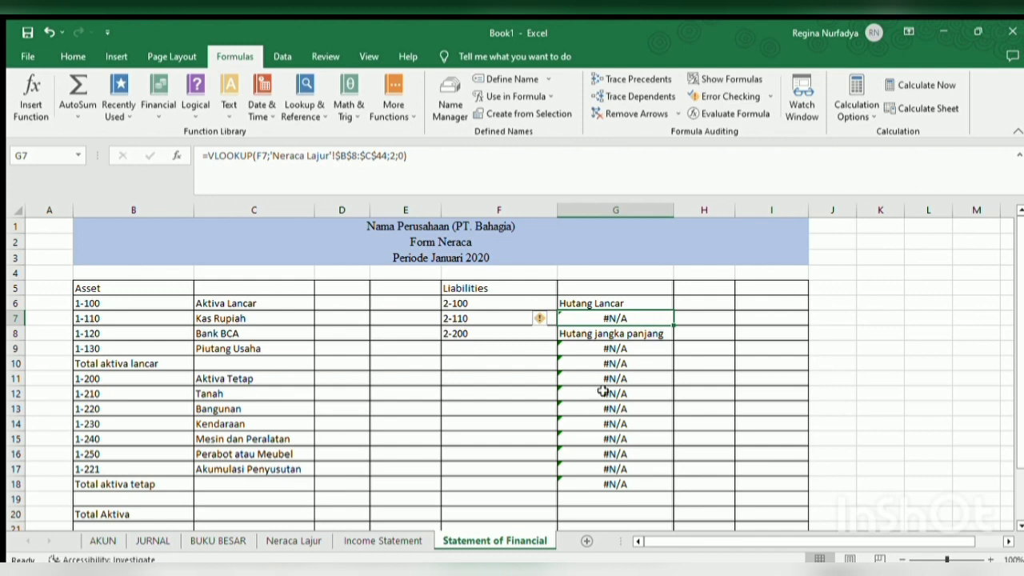
Step: Insert a blank row above account 2-200 (Hutang jangka panjang) on the Neraca Lajur sheet
click(158, 541)
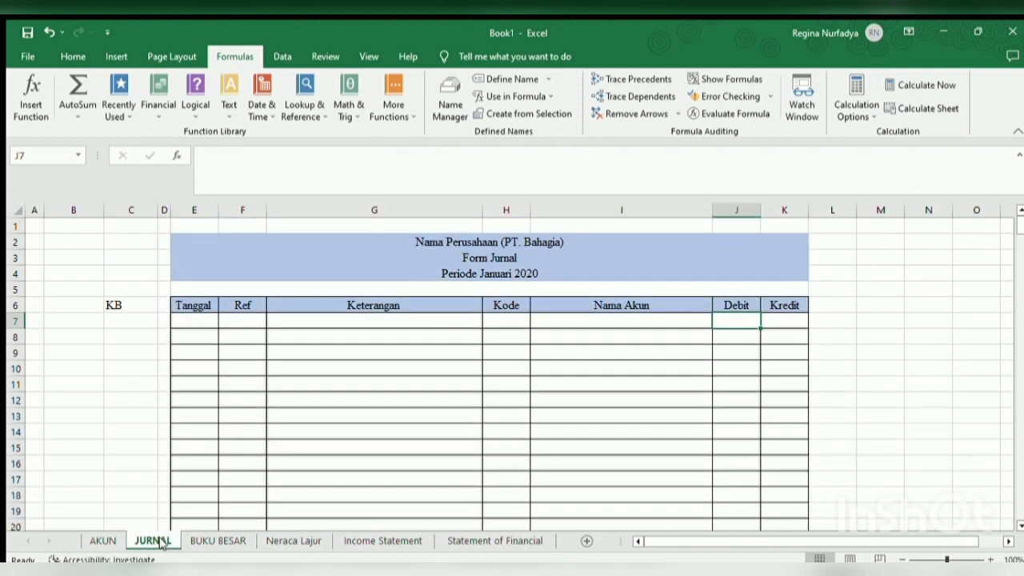
click(216, 541)
click(288, 541)
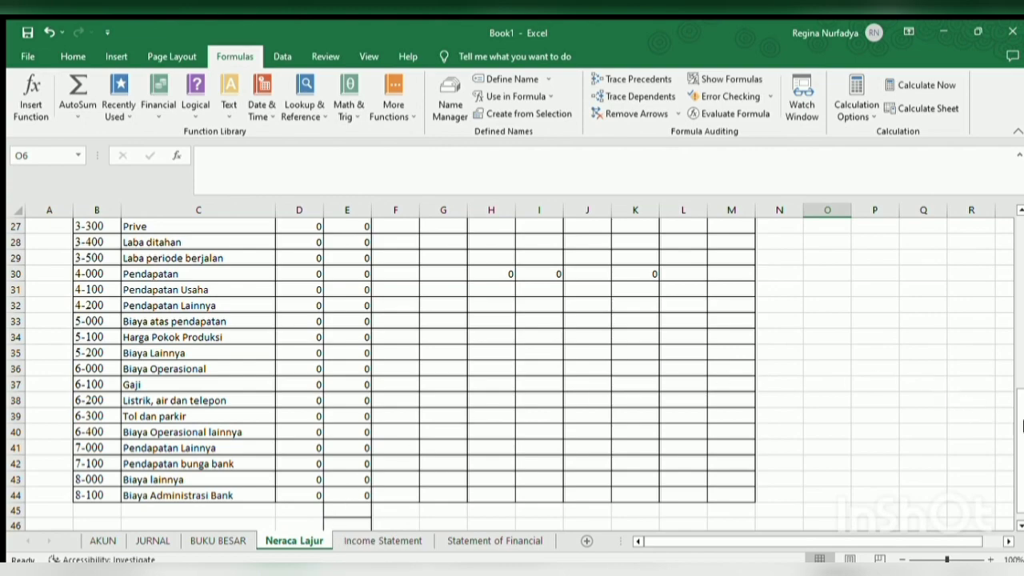
drag(1020, 428, 1004, 378)
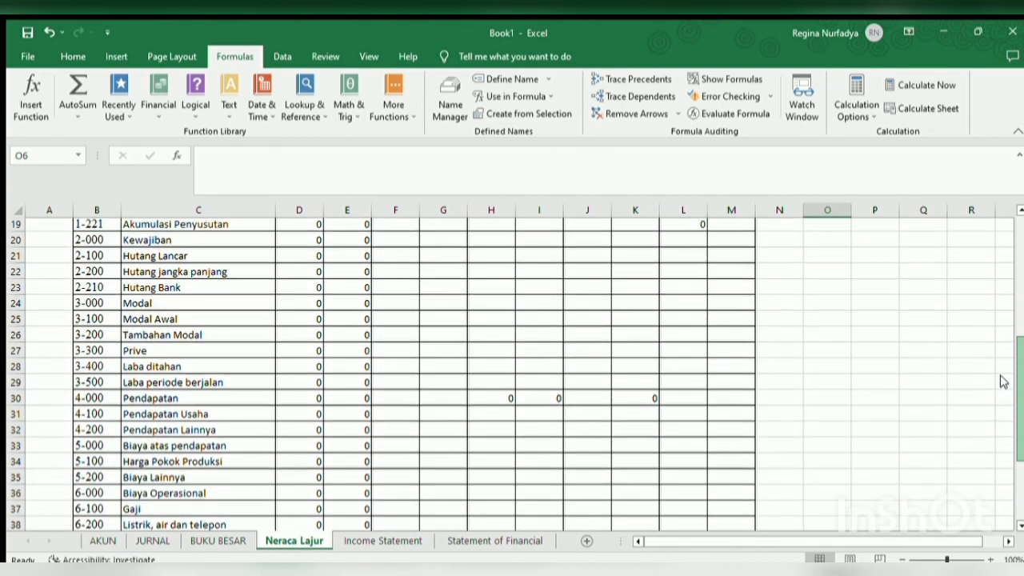
click(93, 274)
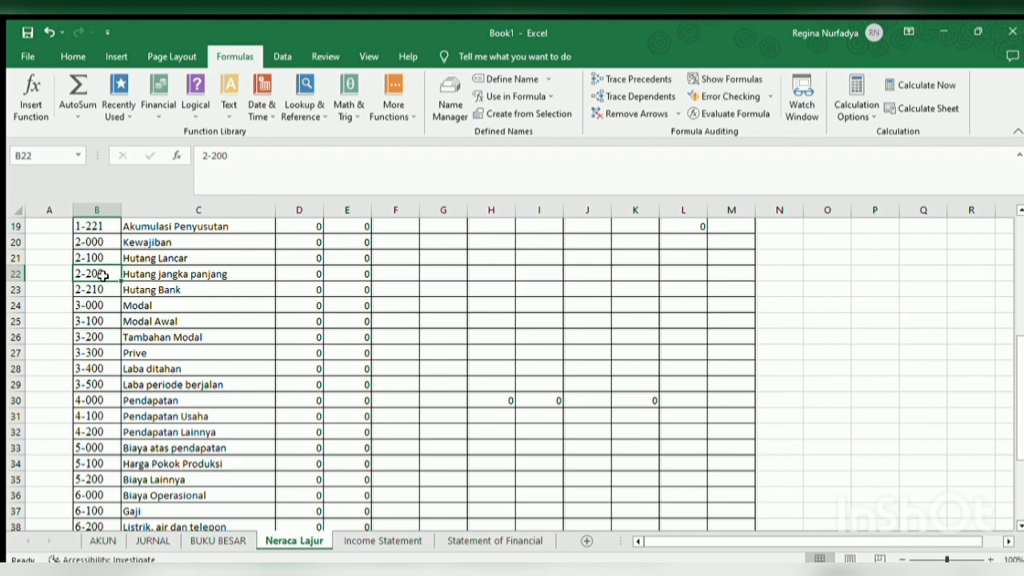
click(16, 275)
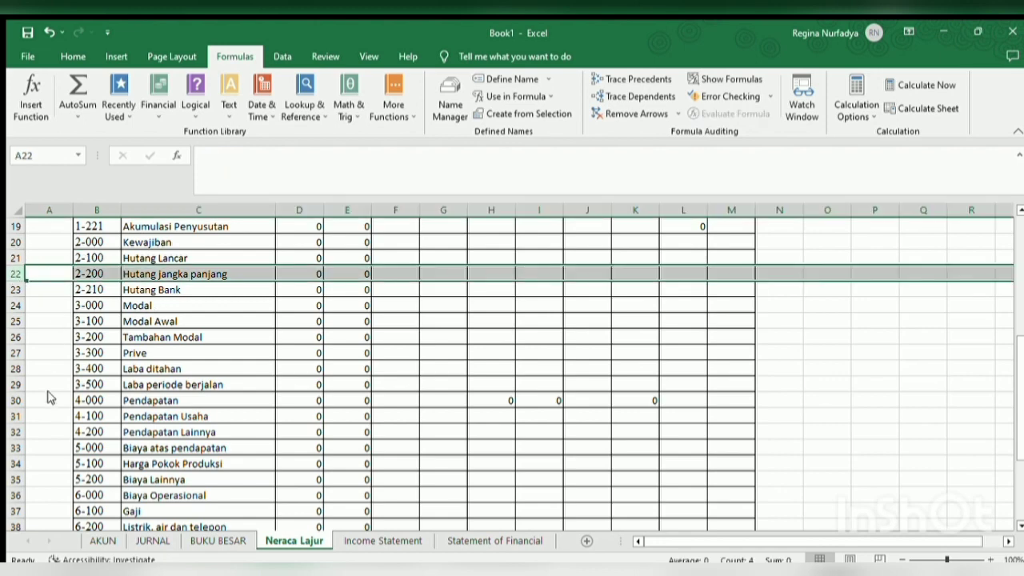
key(ctrl+shift+plus)
Step: Enter the code 2-110 in B22 on the Neraca Lajur sheet and fill the account name lookup formula from C21 into C22
click(108, 268)
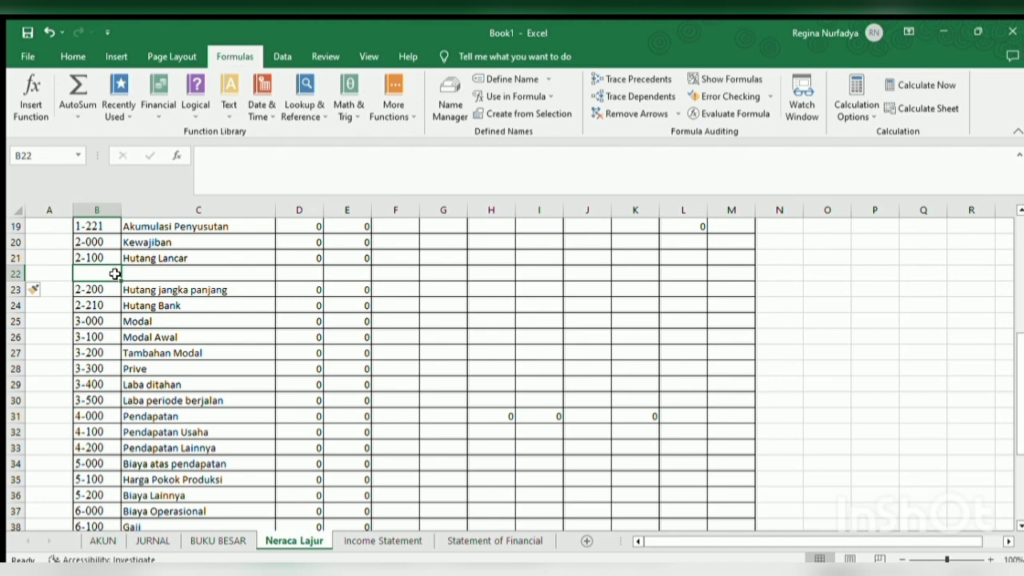
text(2-110)
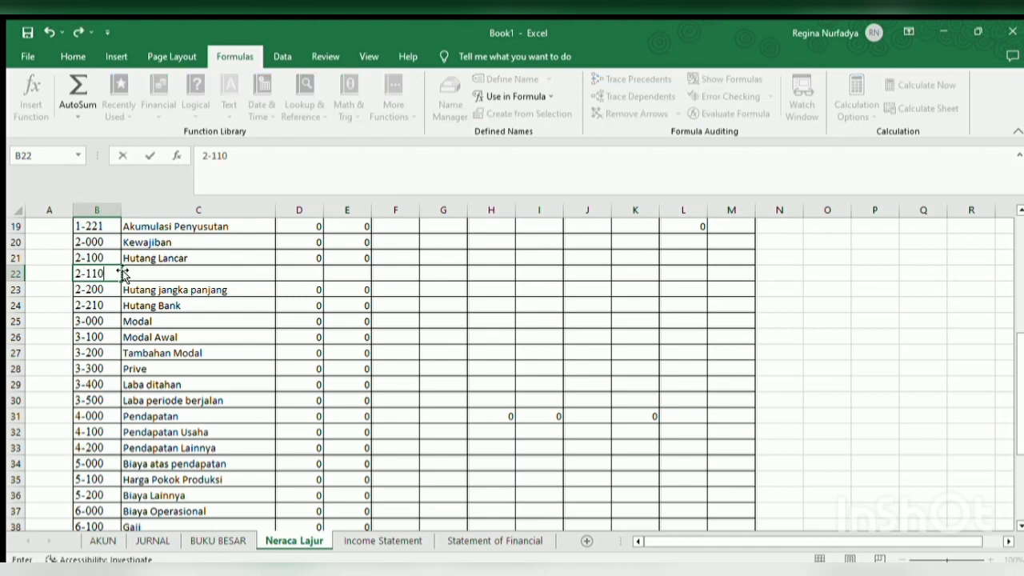
key(Return)
click(129, 263)
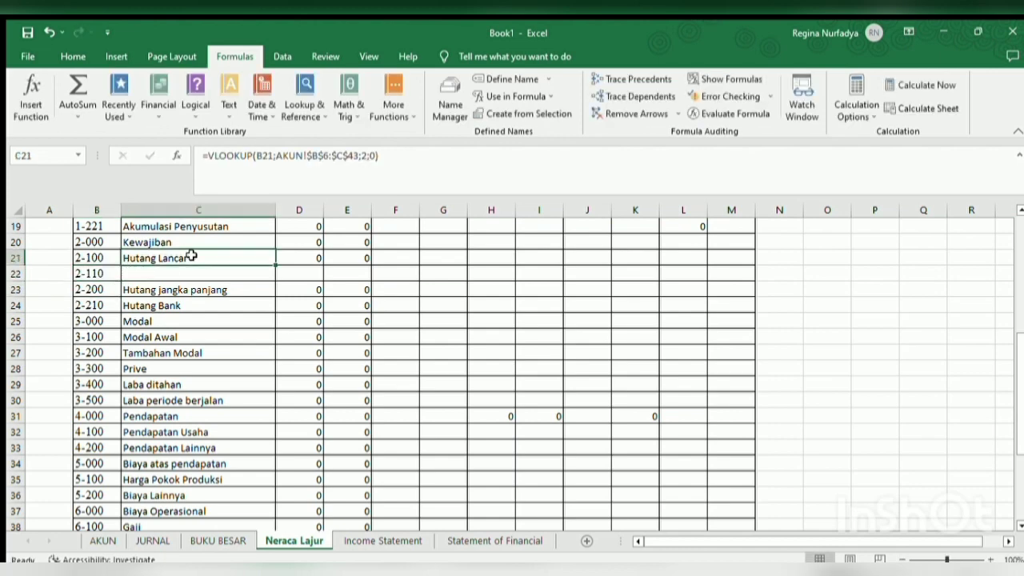
drag(275, 267, 273, 282)
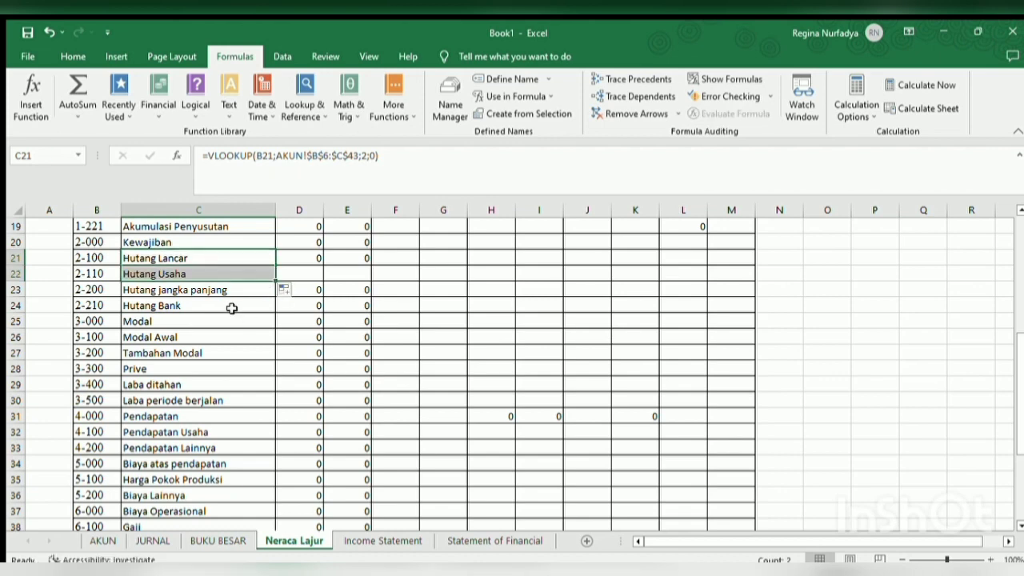
click(231, 306)
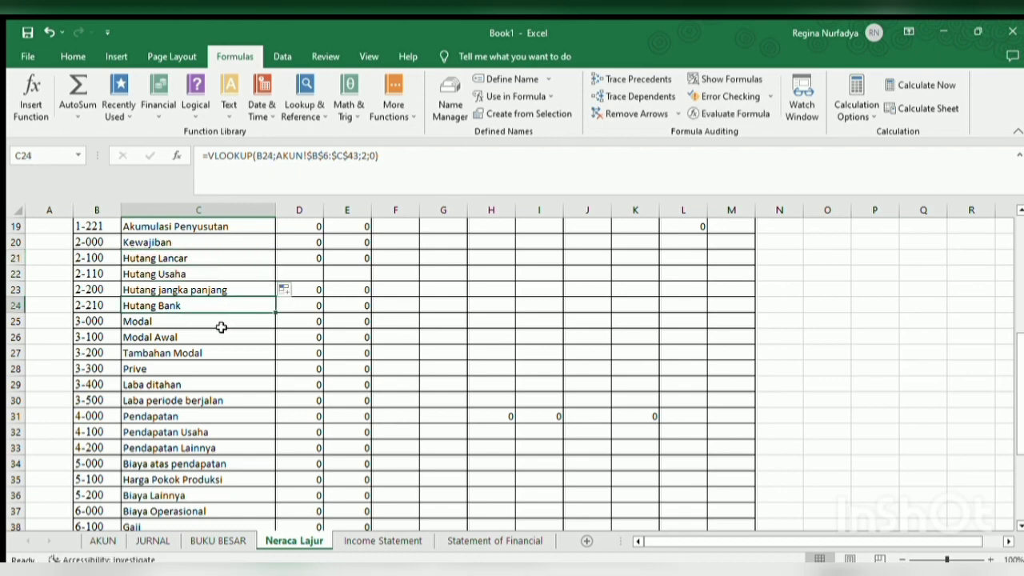
Step: On the Statement of Financial sheet, enter the code 2-210 in F9 and the label Total Liabilities in F10
click(360, 541)
click(480, 540)
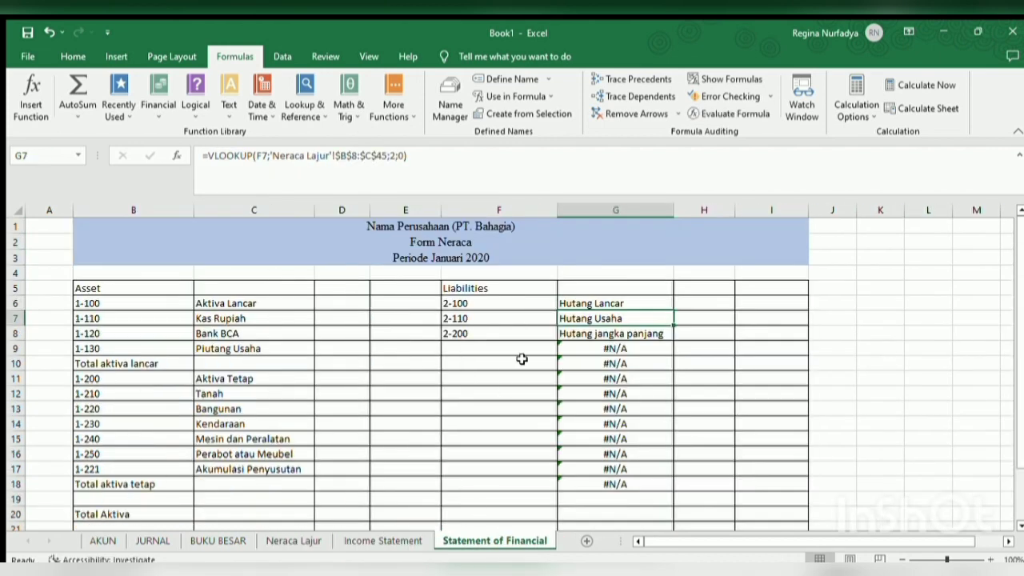
click(471, 346)
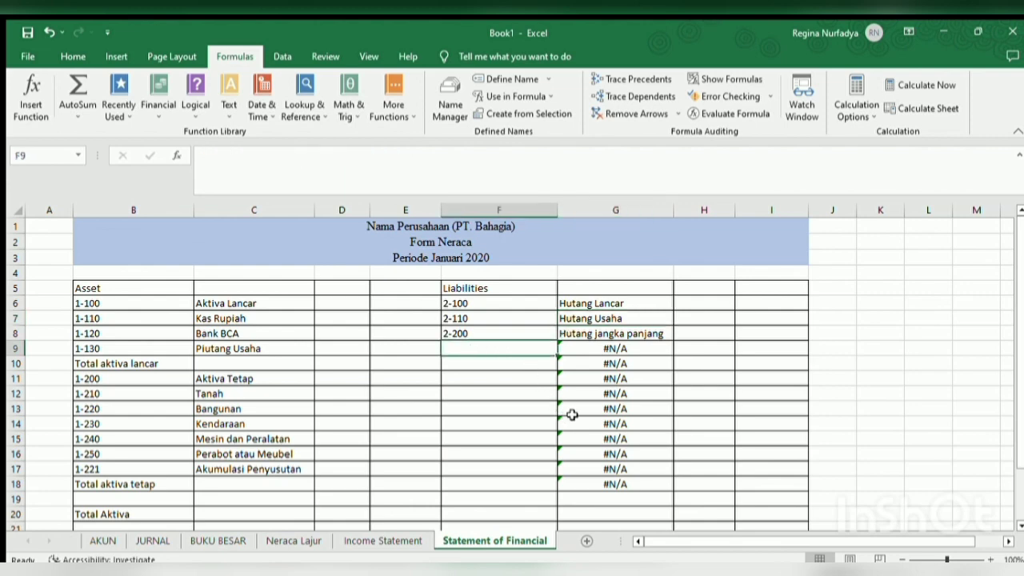
text(2-210)
key(Return)
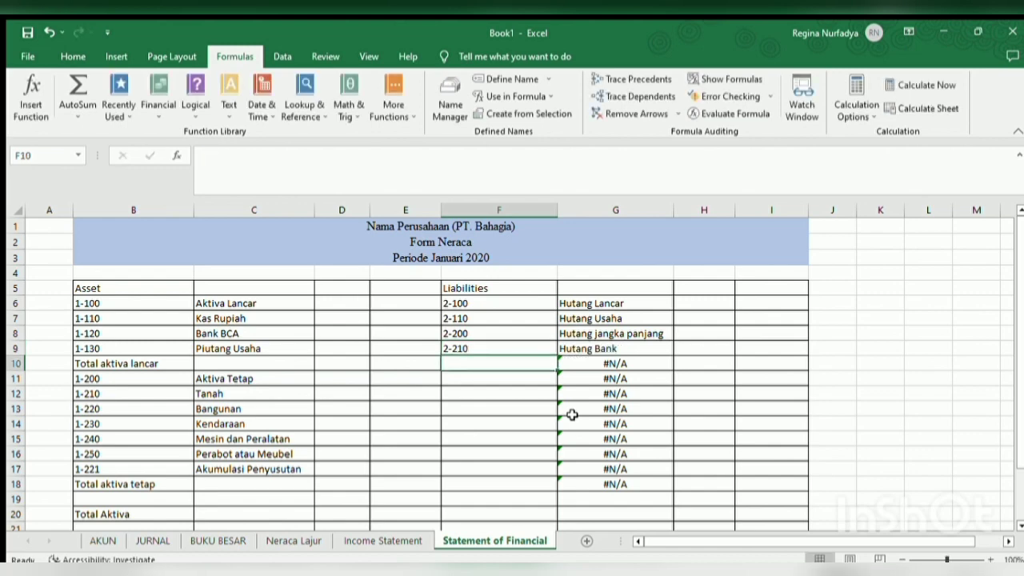
text(Total Liabilities)
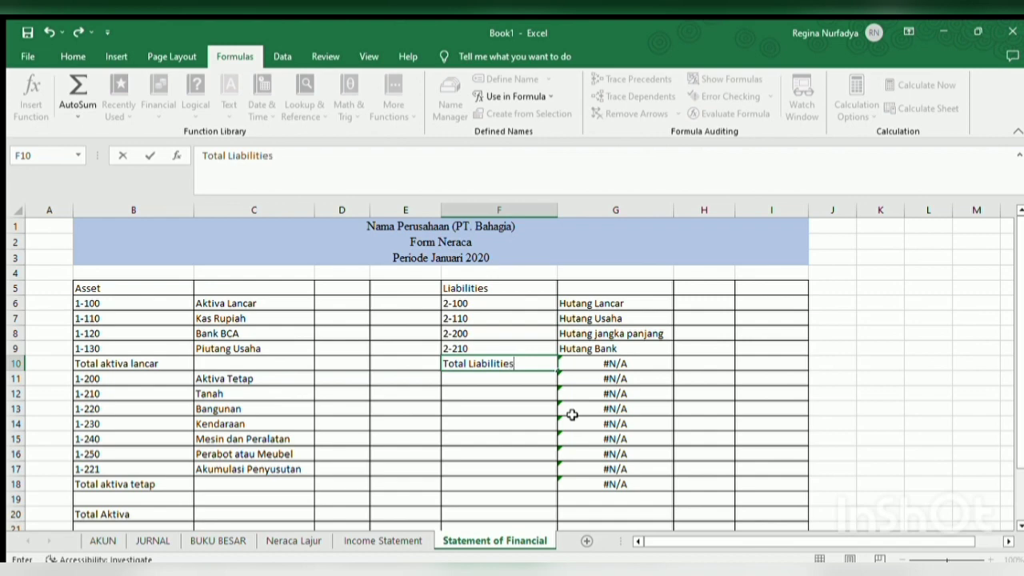
key(Return)
Step: Clear the lookup formulas from G10 and G11, beside and below the Total Liabilities label
key(Down)
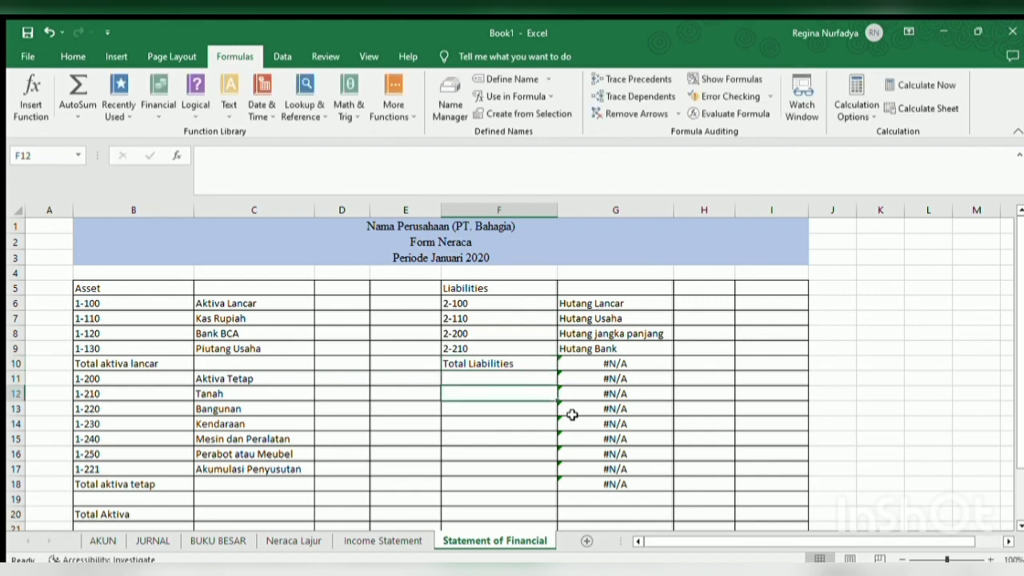
key(Right)
key(Up)
key(Up)
key(BackSpace)
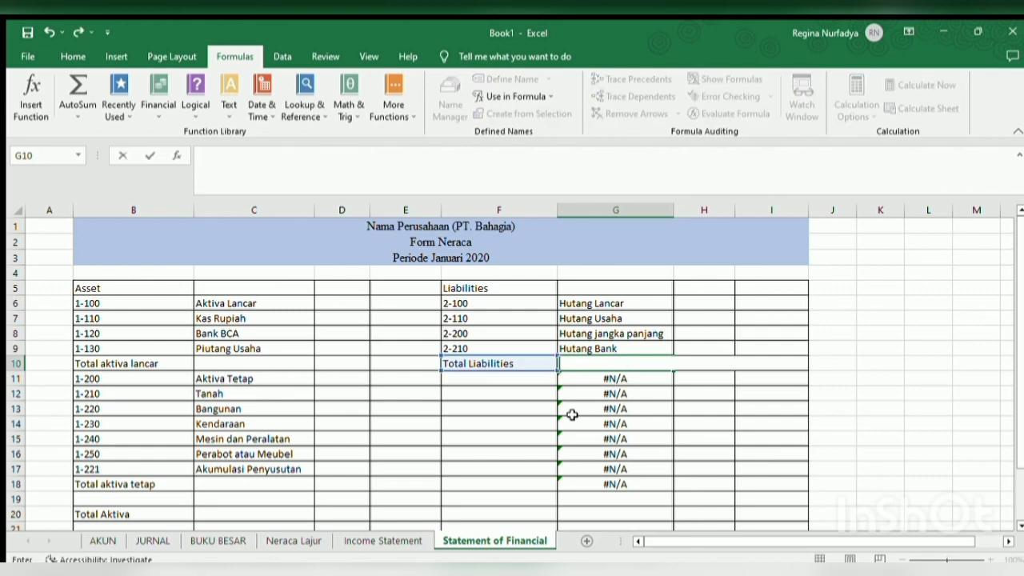
key(Return)
key(BackSpace)
key(Return)
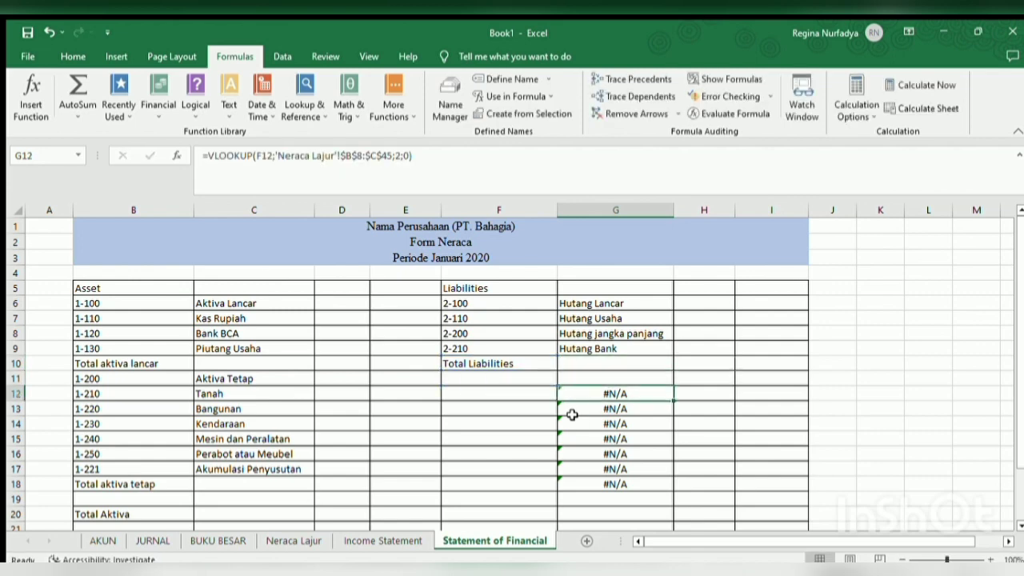
Step: Enter the heading Modal in F12 and clear the lookup formula beside it in G12
key(Left)
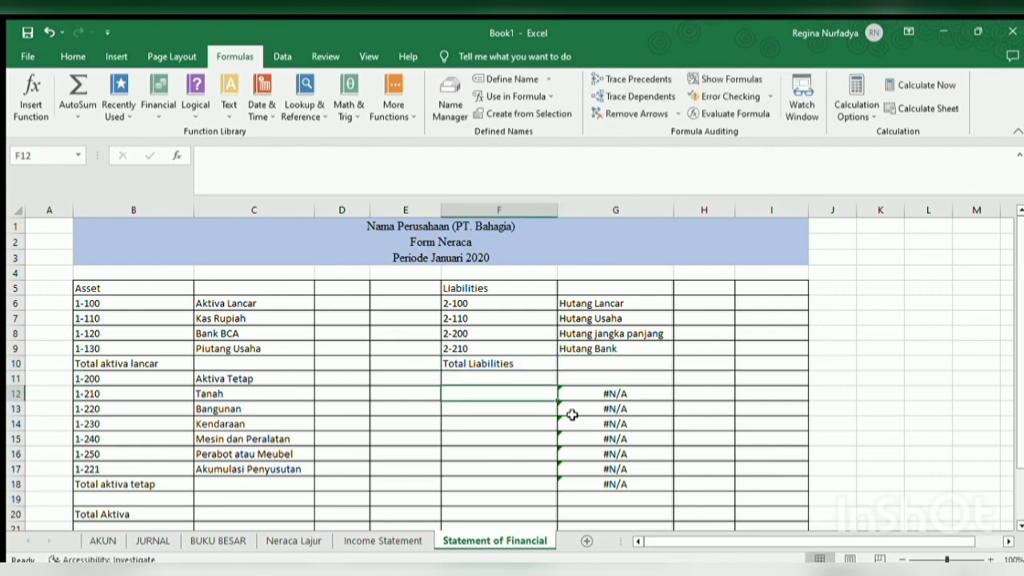
text(Modal)
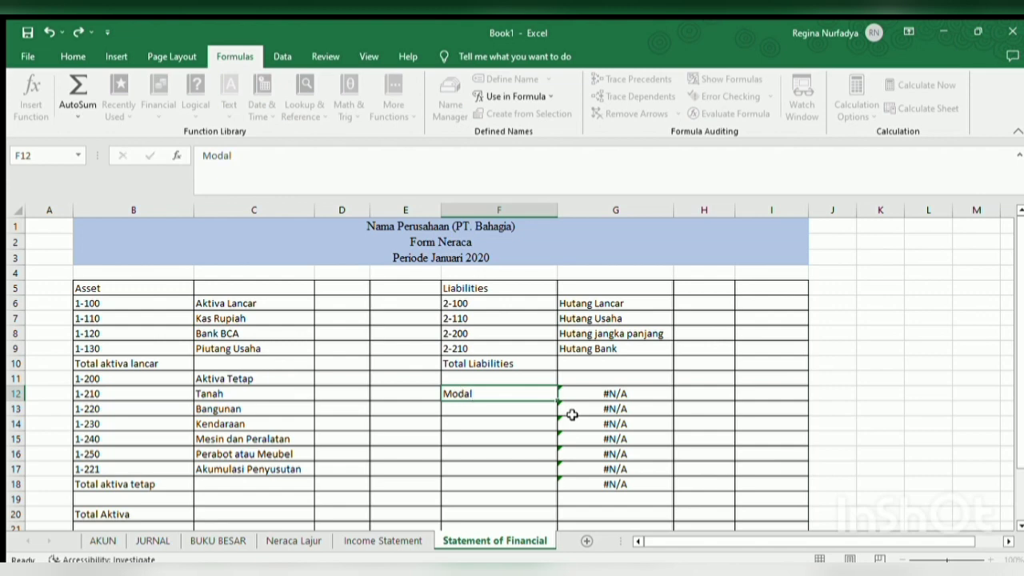
key(Tab)
key(BackSpace)
key(Return)
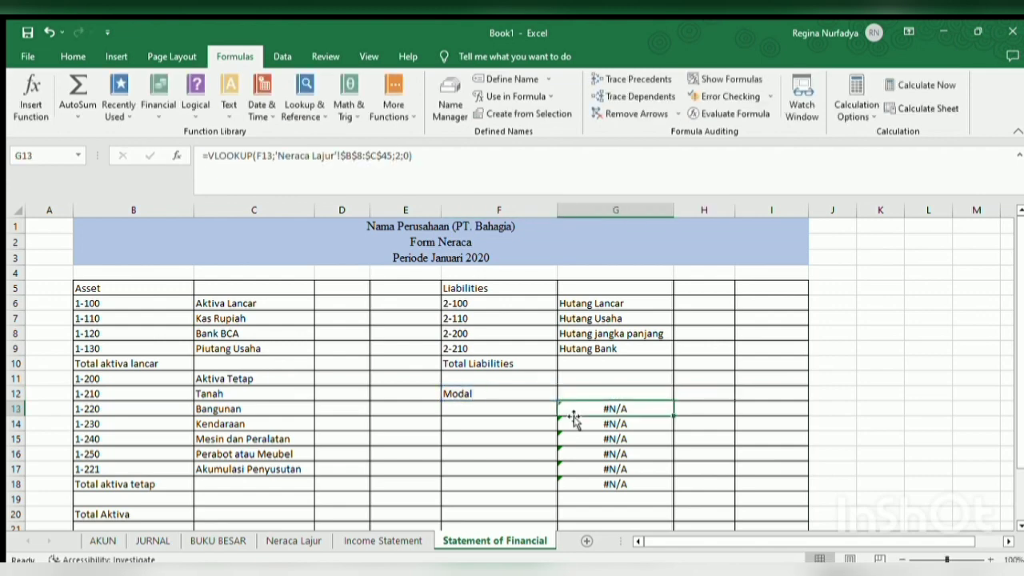
Step: Enter the capital account codes 3-100, 3-200, 3-300, 3-400 and 3-500 in F13 through F17
key(Left)
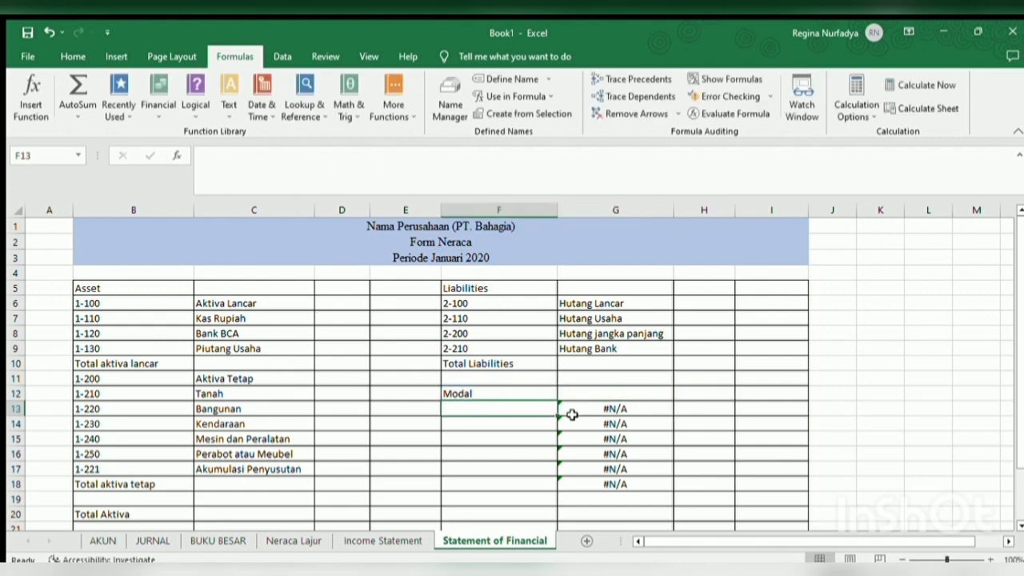
text(3-100)
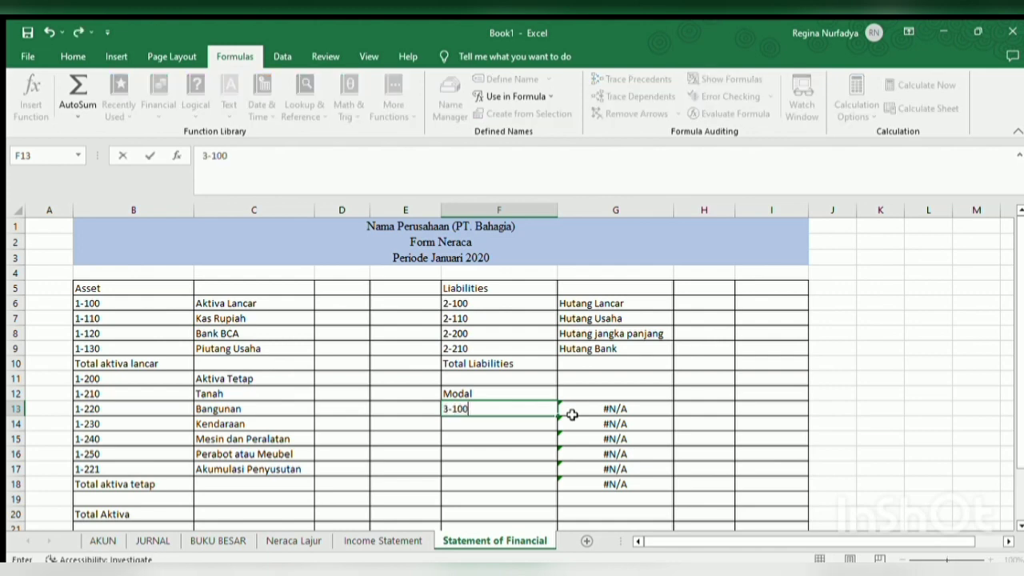
key(Return)
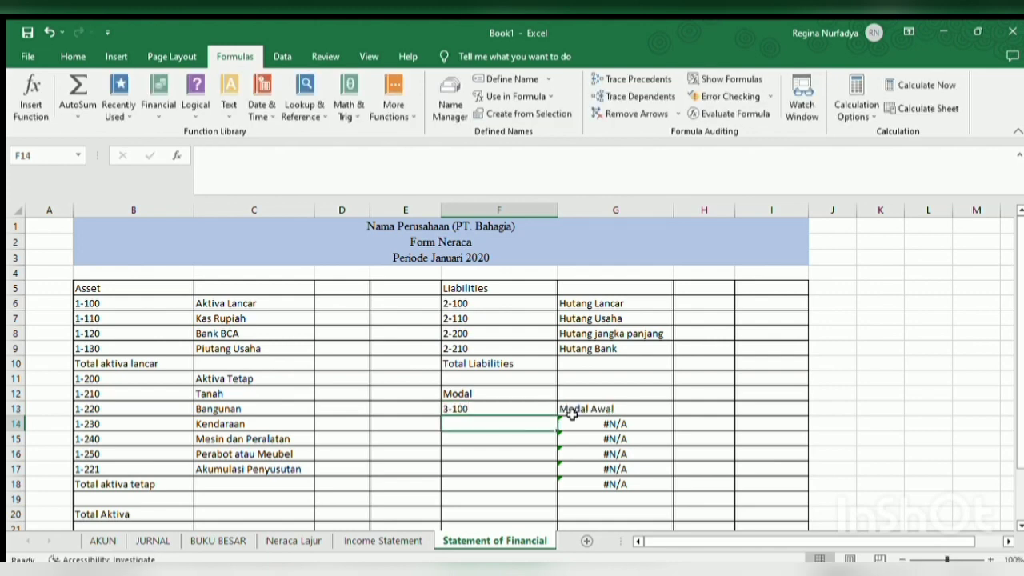
text(3-200)
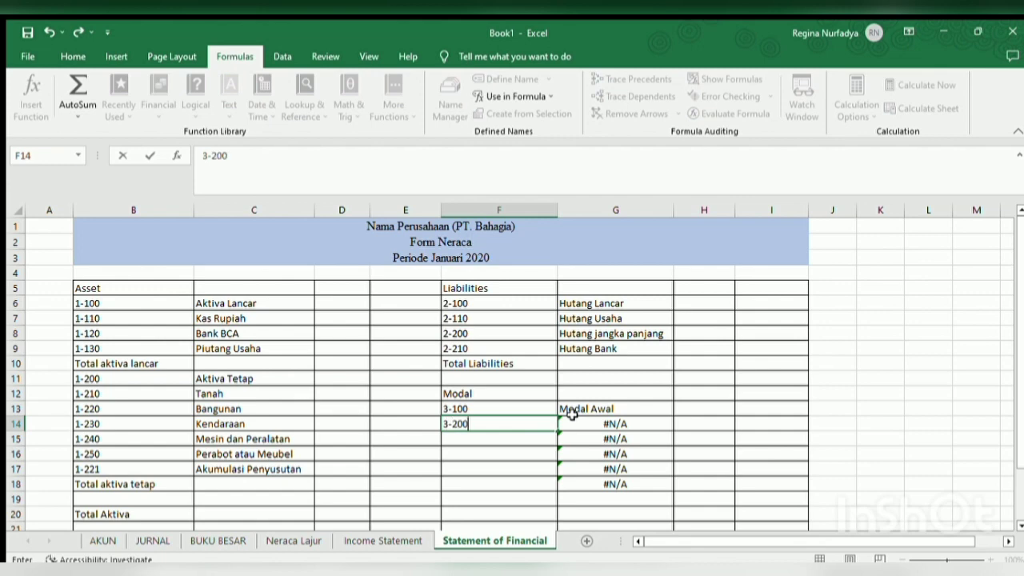
key(Return)
text(3)
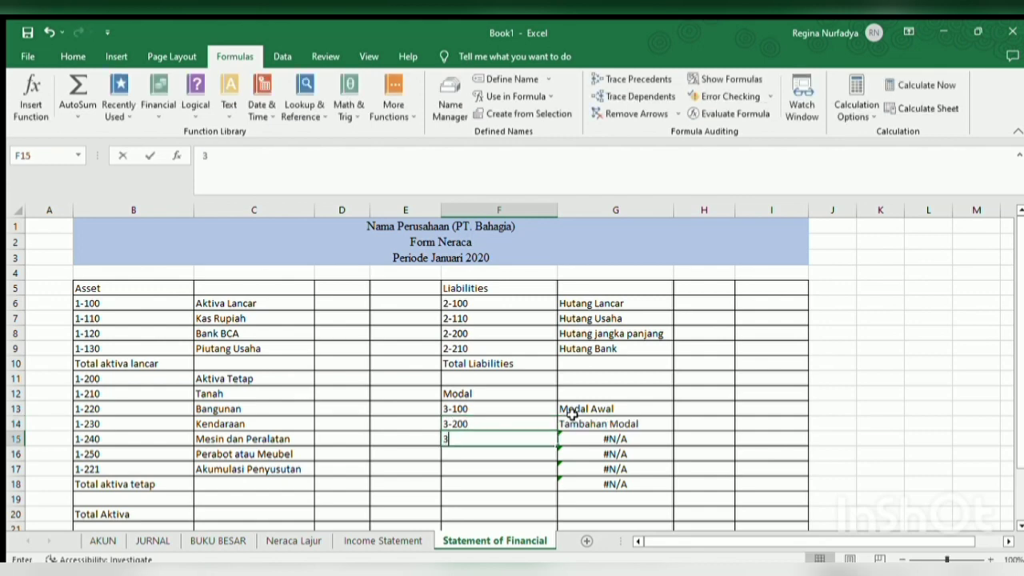
text(-300)
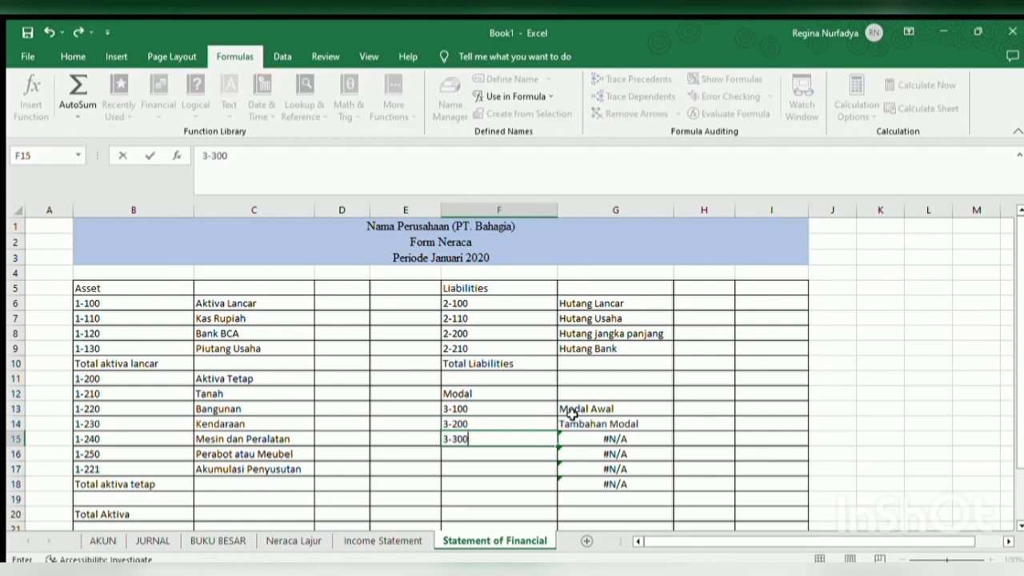
key(Return)
text(3-)
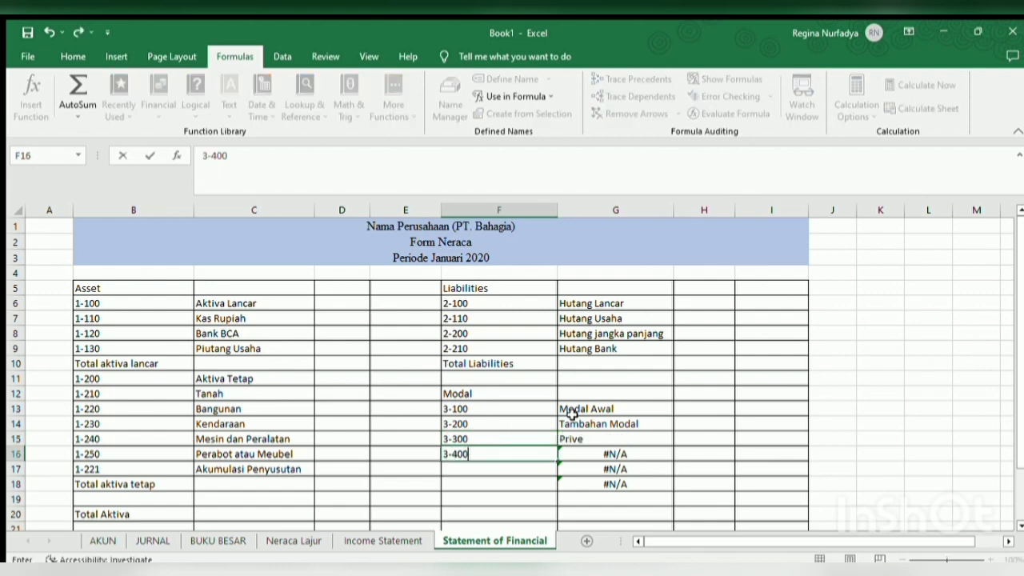
text(400)
key(Return)
text(3-)
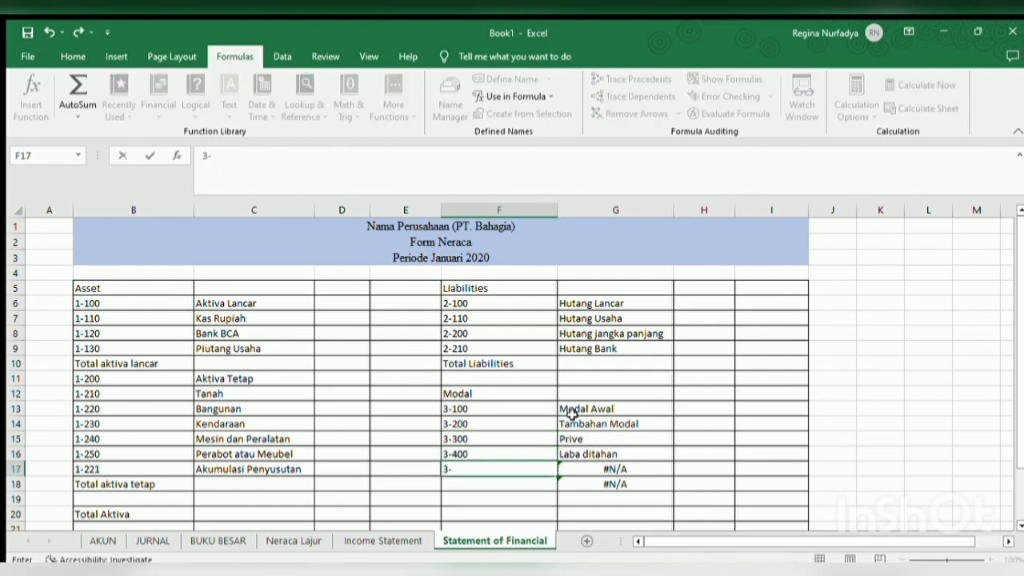
text(500)
key(Return)
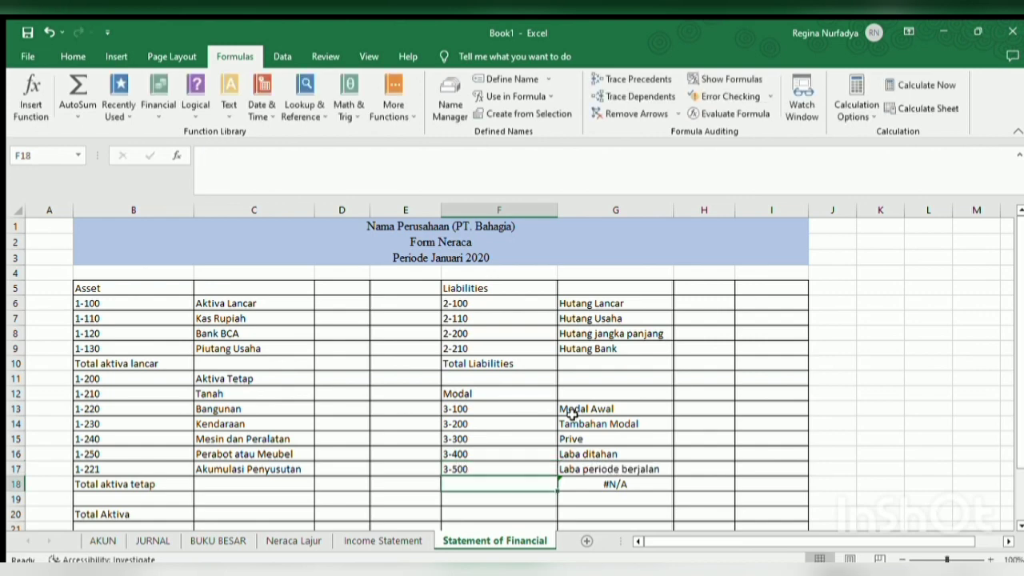
Step: Enter the labels Total Modal in F18 and Total Utang dan Modal in F20
text(To)
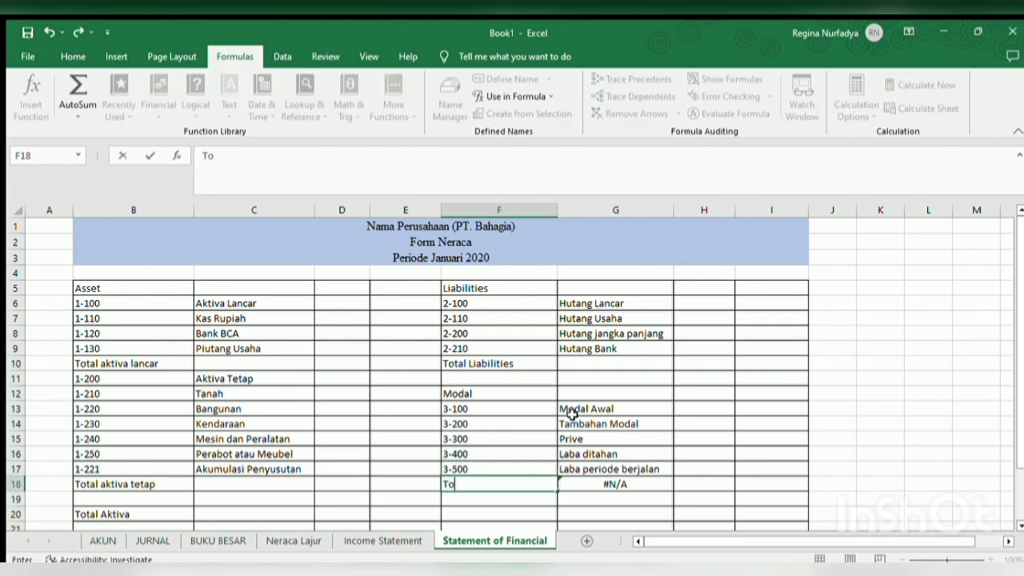
text(tal Mo)
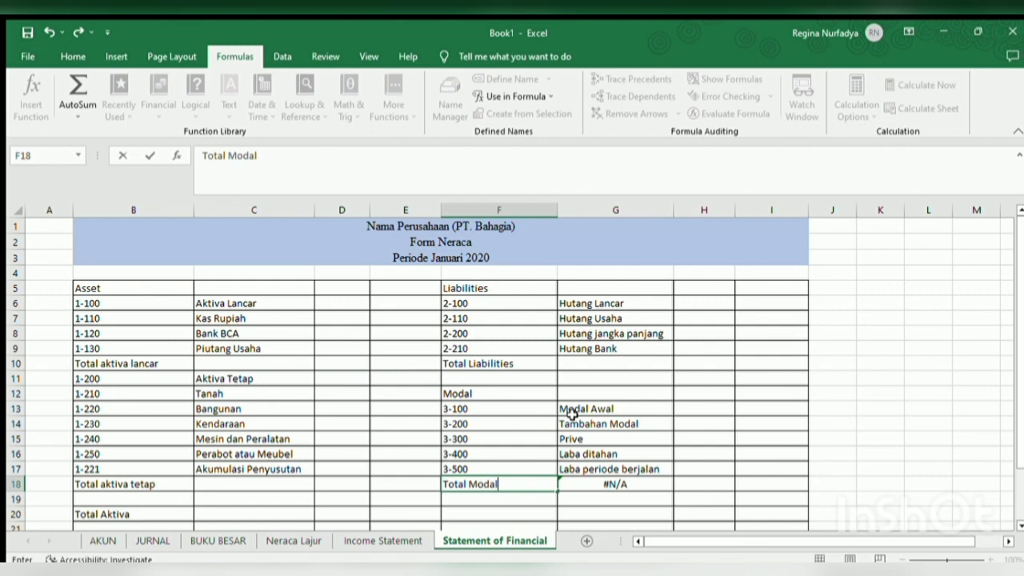
text(dal)
key(Return)
key(Return)
text(Total U)
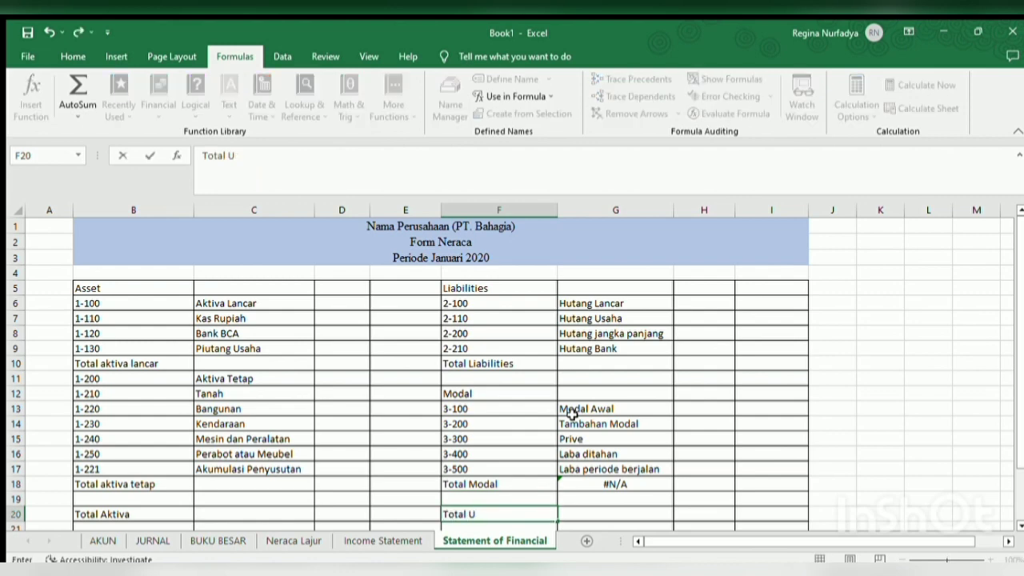
text(tang dan)
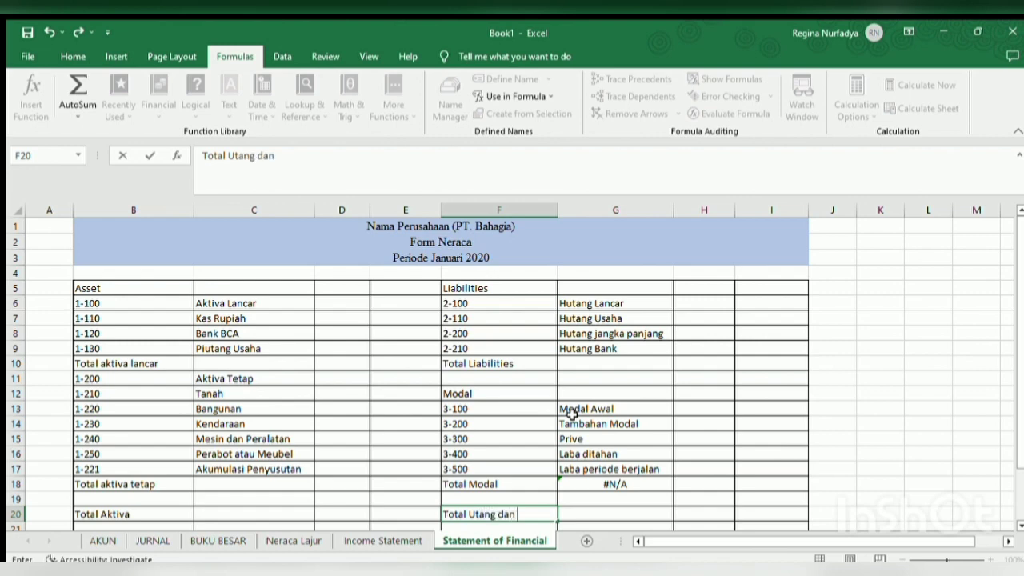
text( Modal)
key(Tab)
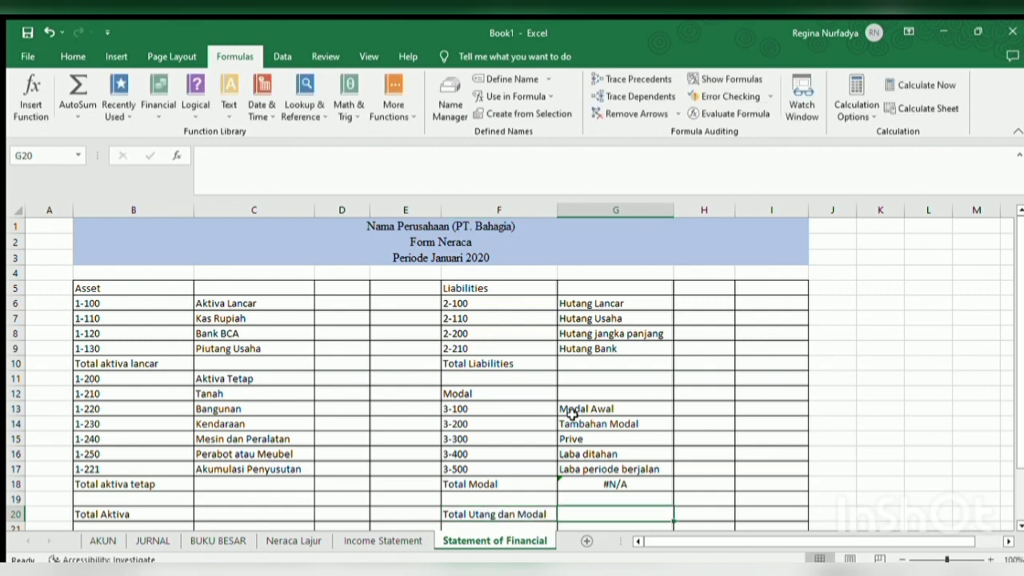
Step: Clear the lookup formula in G18 beside the Total Modal label
click(613, 486)
double_click(622, 487)
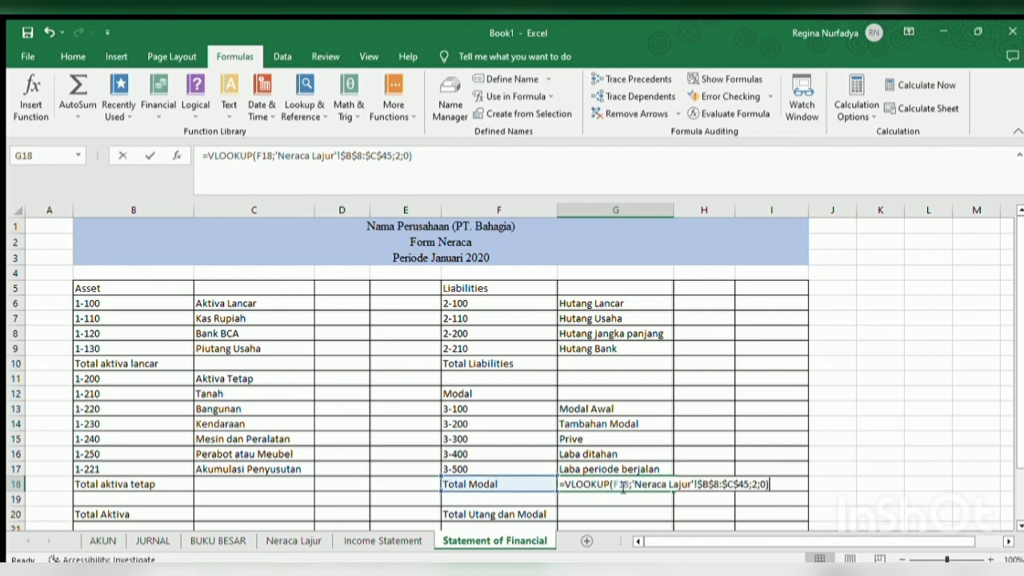
key(BackSpace)
click(347, 478)
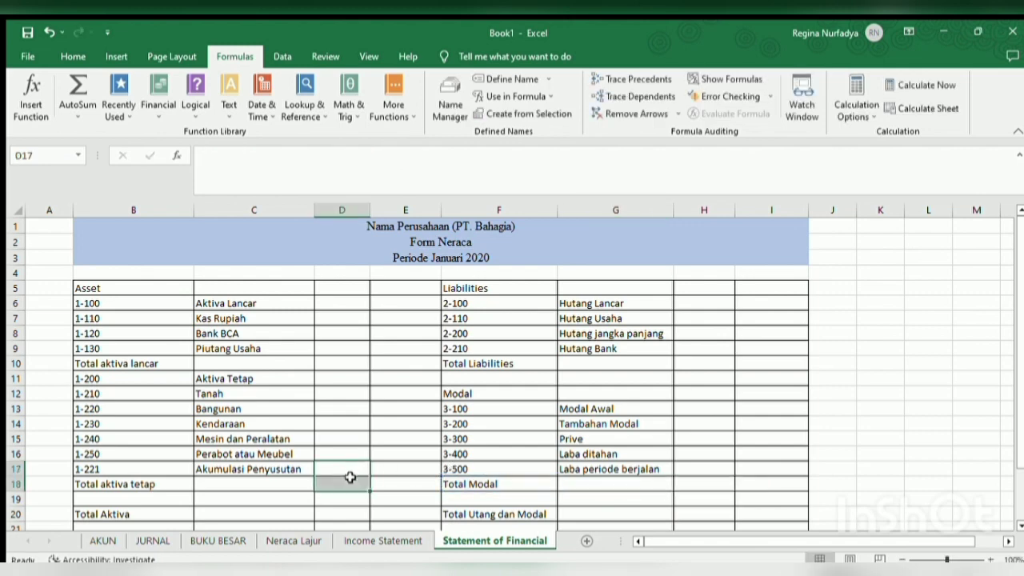
Step: Start a VLOOKUP formula in D6 for Aktiva Lancar with the account code in B6 as the lookup value
click(414, 407)
click(319, 316)
click(327, 303)
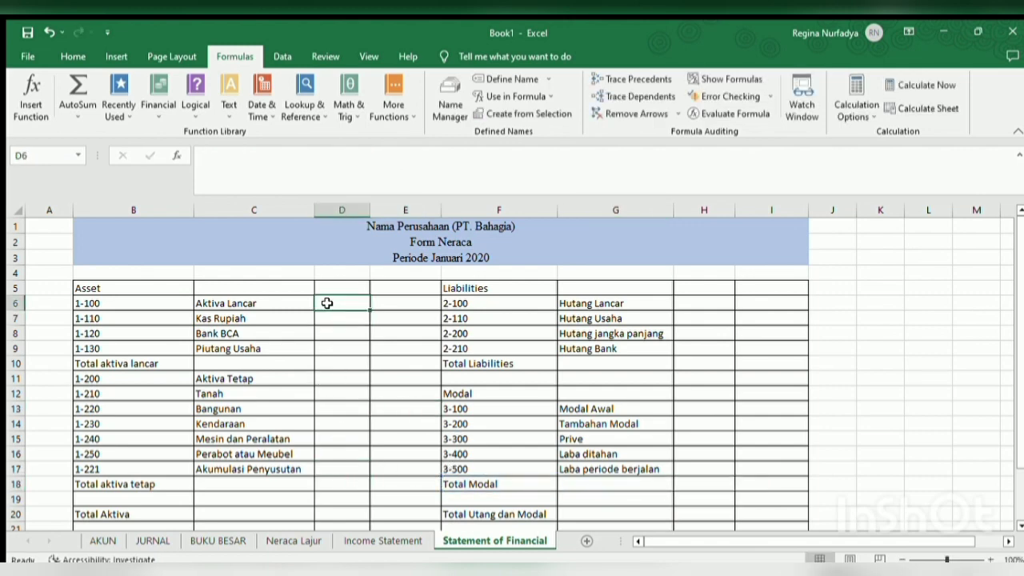
click(307, 117)
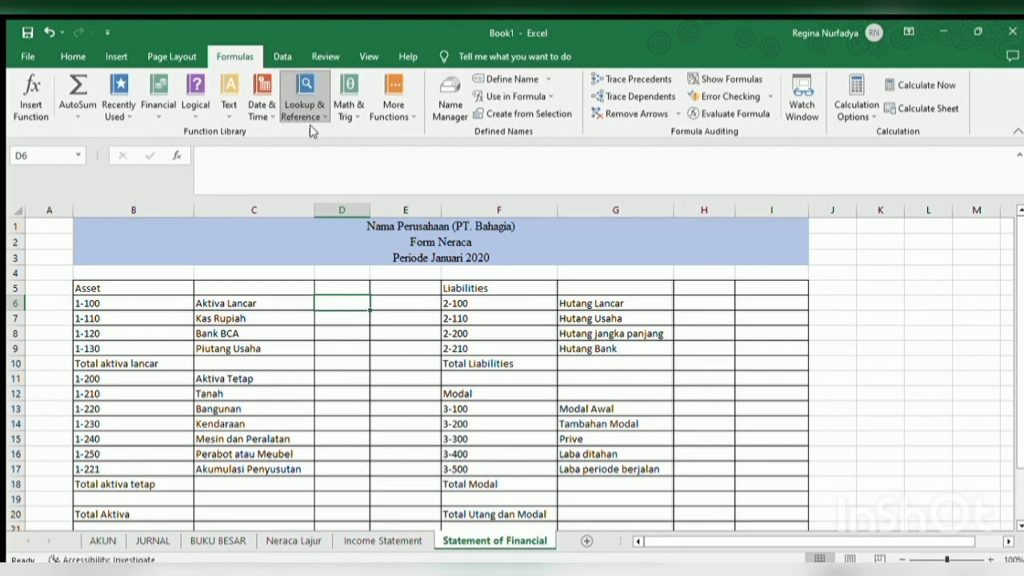
click(349, 454)
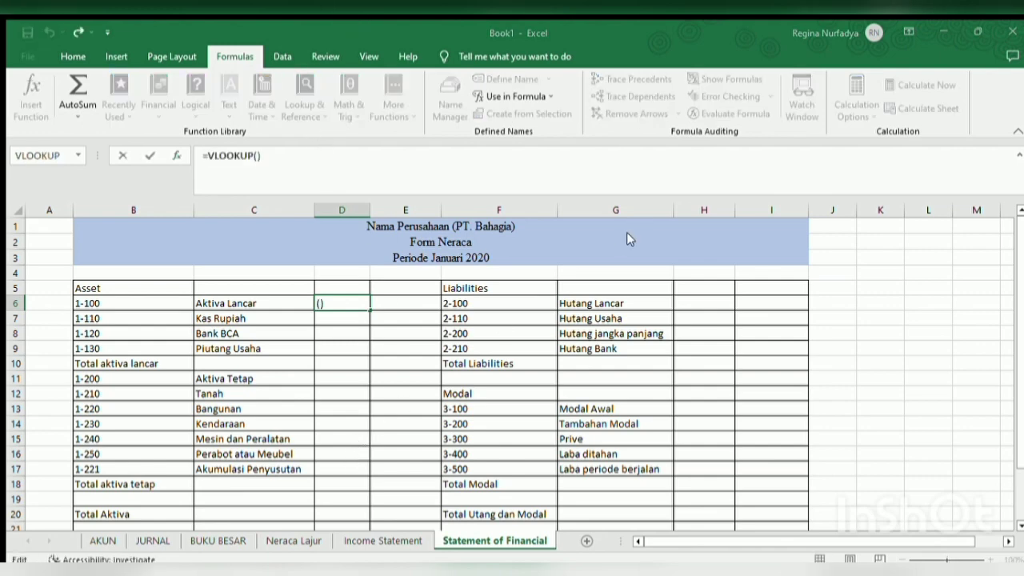
click(102, 303)
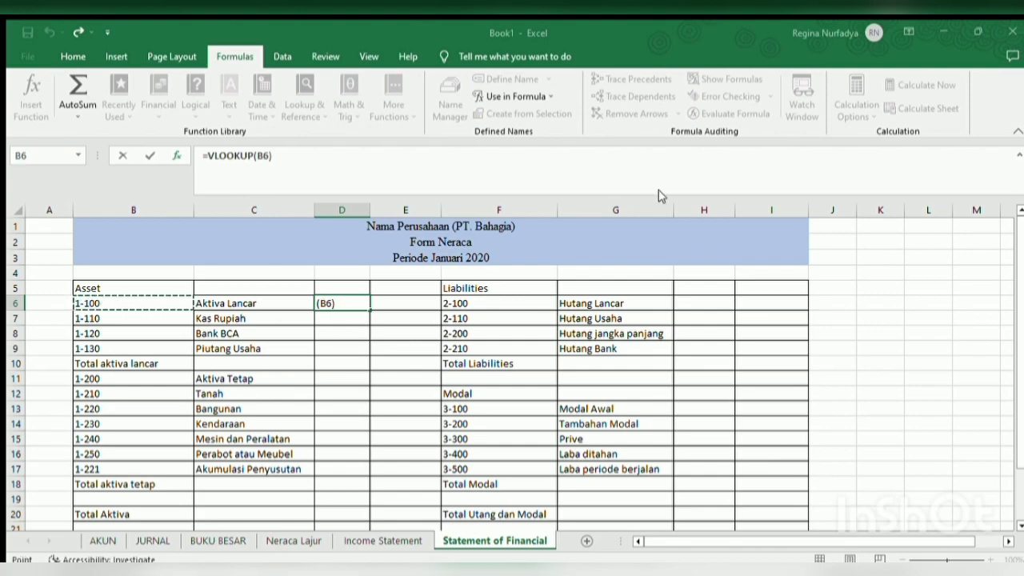
Step: Complete the D6 VLOOKUP with the absolute range $B$8:$M$30 on the Neraca Lajur sheet, column 11 and match type 0
text(;'Neraca Lajur'!)
click(302, 541)
scroll(541, 363, up, 6)
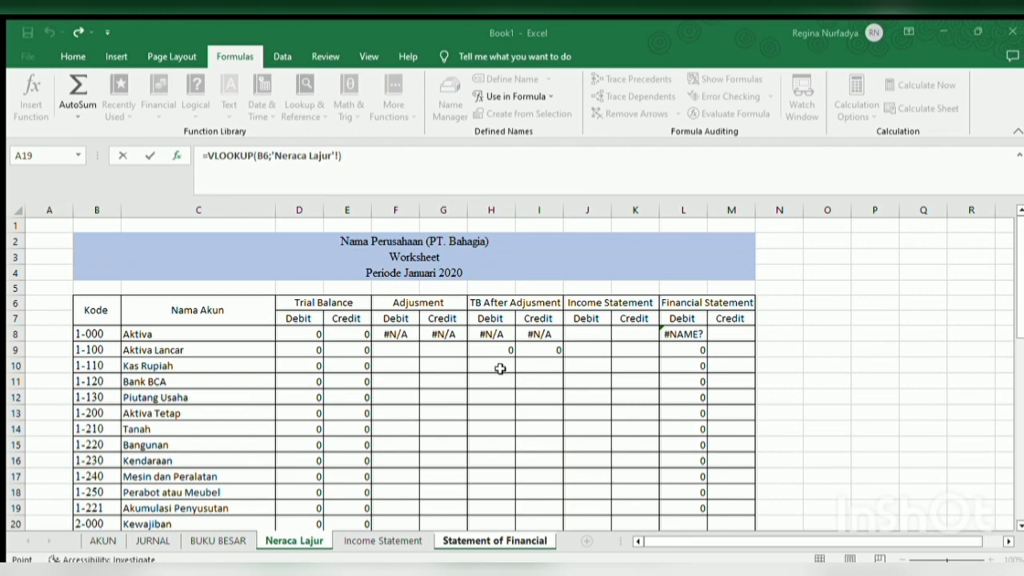
drag(106, 333, 138, 326)
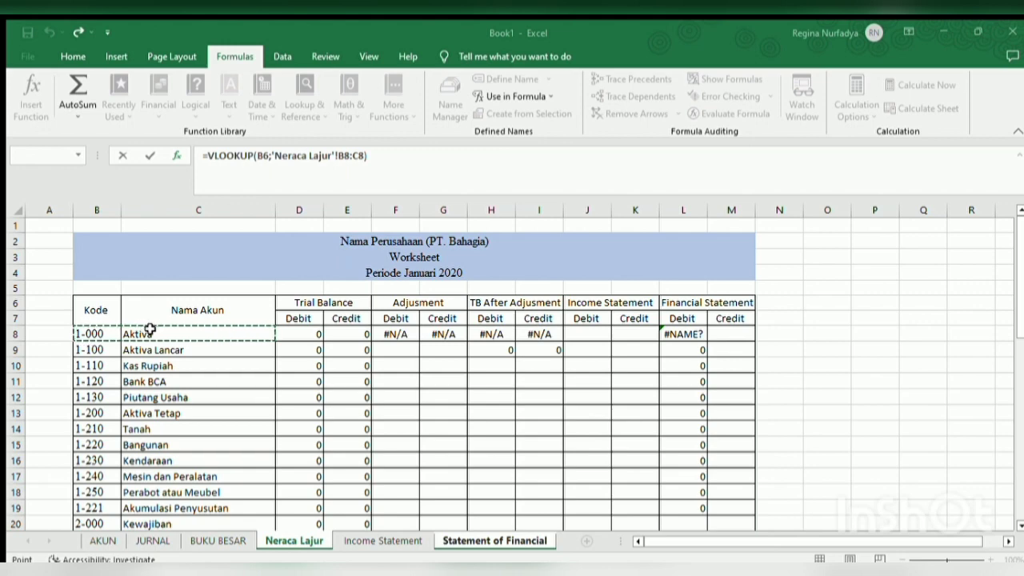
drag(145, 326, 740, 497)
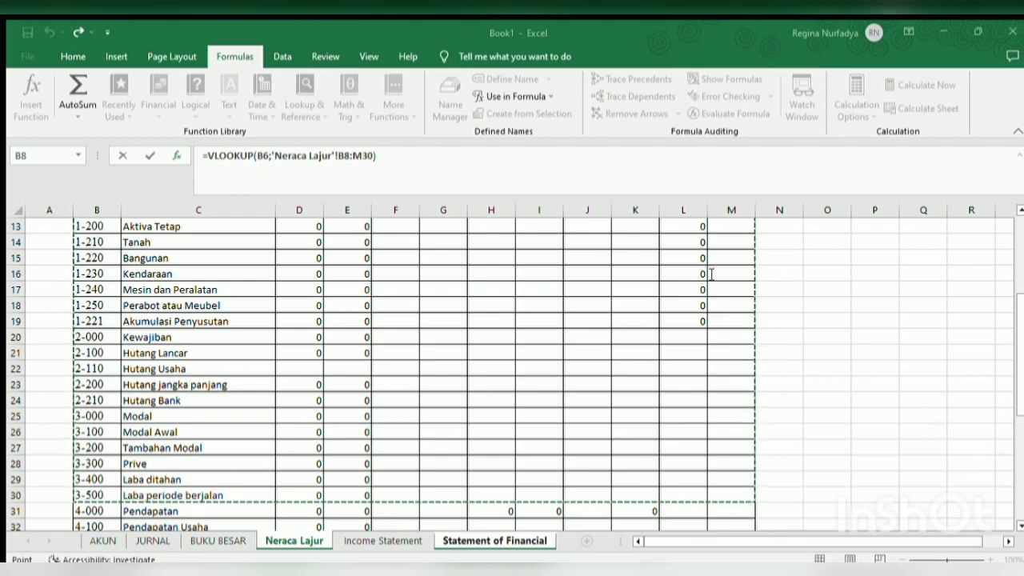
key(F4)
key(Return)
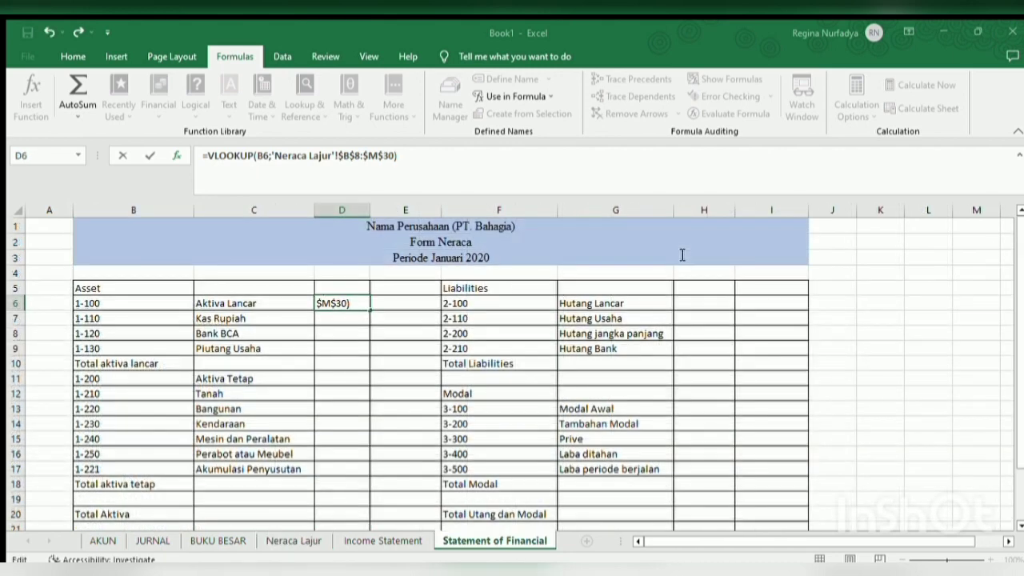
text(;11;0)
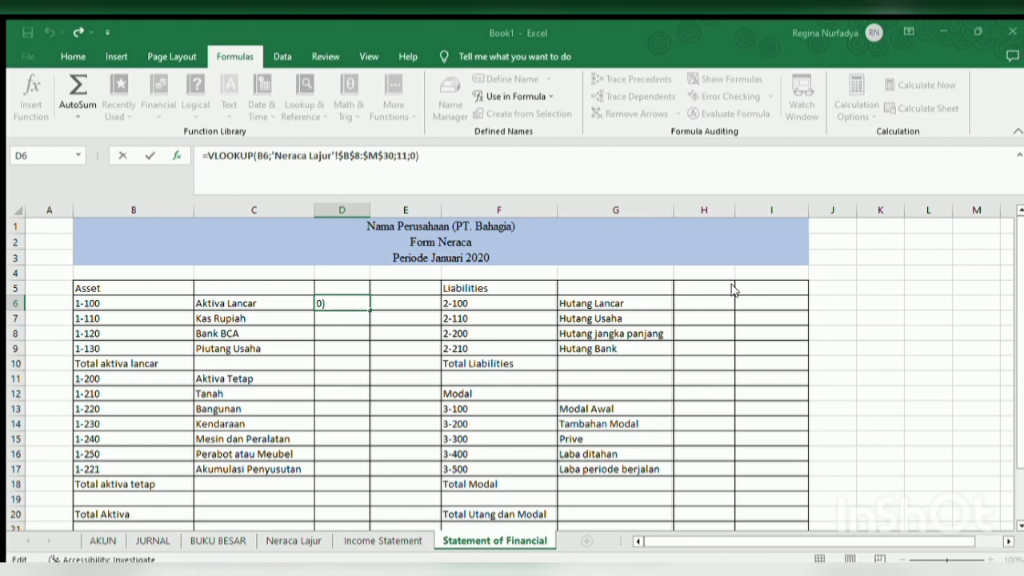
key(ctrl+Return)
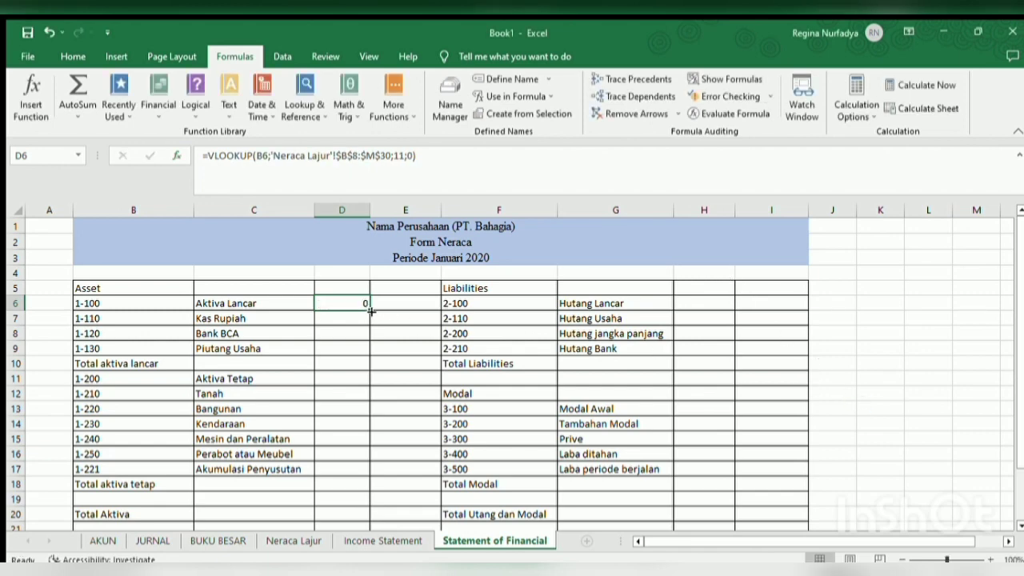
Step: Fill the D6 lookup formula down to D18 and clear it from the total rows in D10 and D18
drag(369, 310, 379, 490)
click(355, 362)
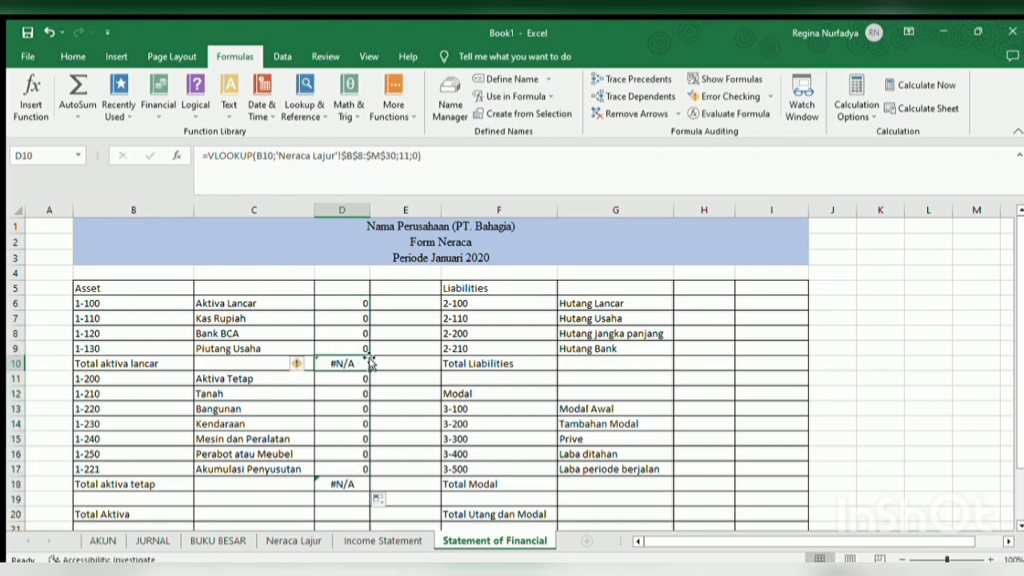
key(BackSpace)
click(355, 484)
key(BackSpace)
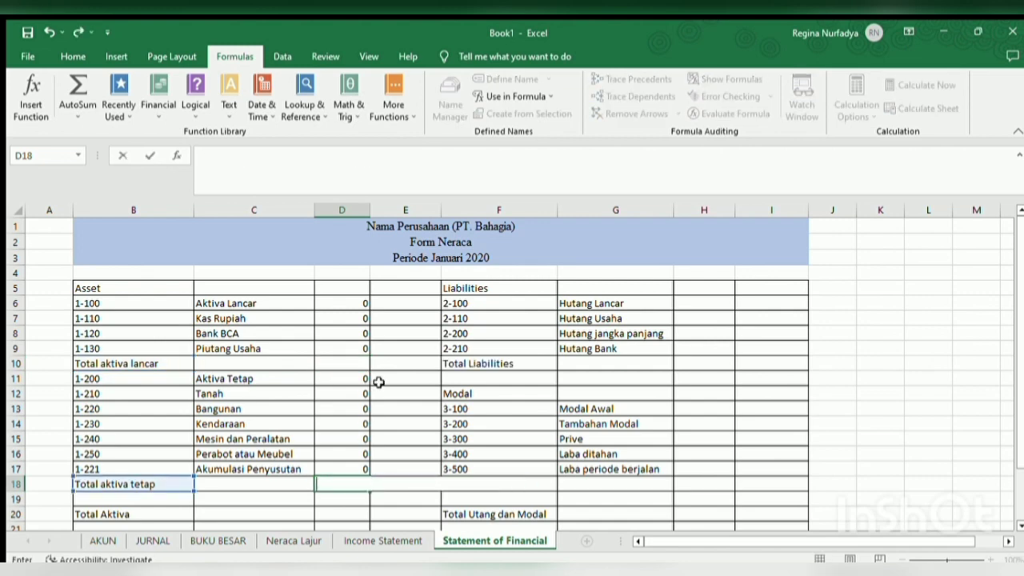
click(393, 361)
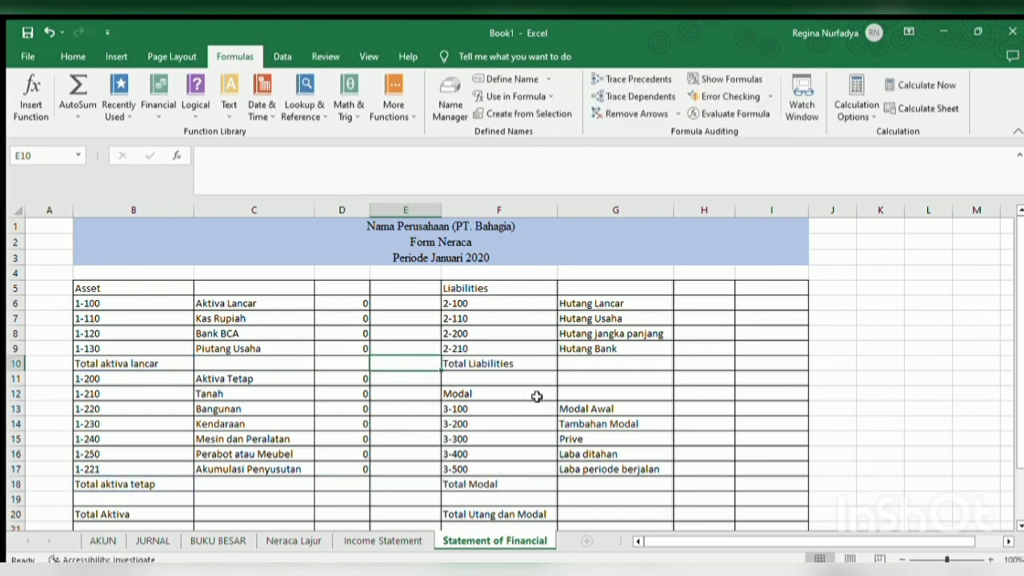
Step: Examine the arguments of the VLOOKUP formula in D6
click(693, 305)
click(340, 304)
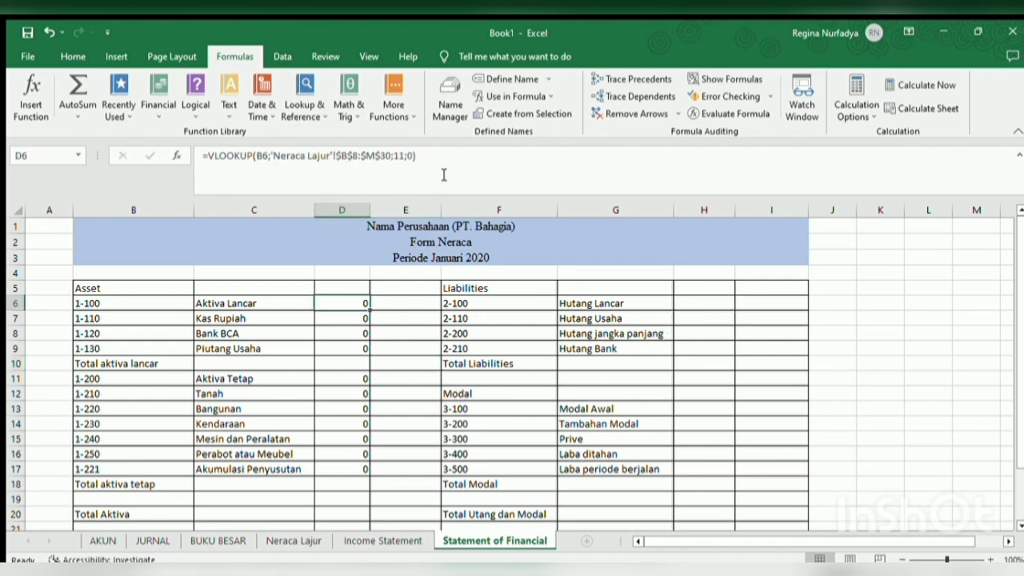
click(434, 159)
drag(416, 161, 399, 160)
click(435, 160)
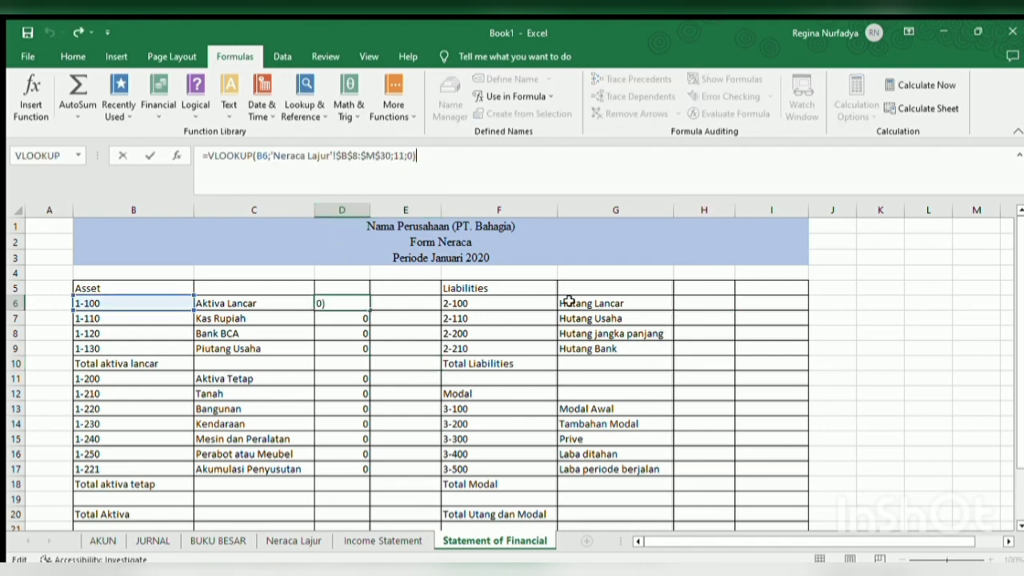
Step: Enter a VLOOKUP in H6 that looks up F6 in 'Neraca Lajur'!$B$8:$M$30 with column 12 and match type 0
click(693, 302)
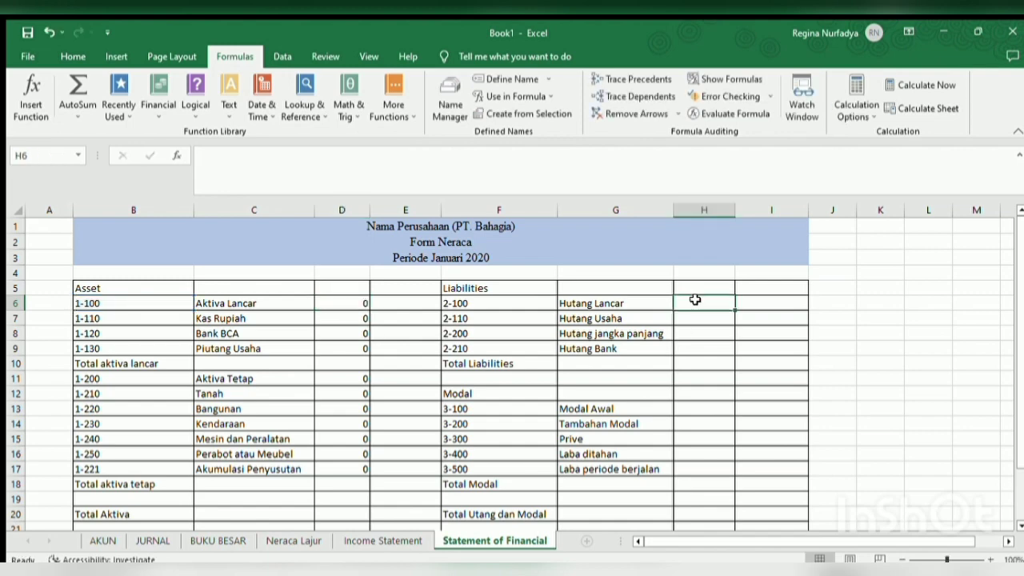
click(310, 118)
click(357, 454)
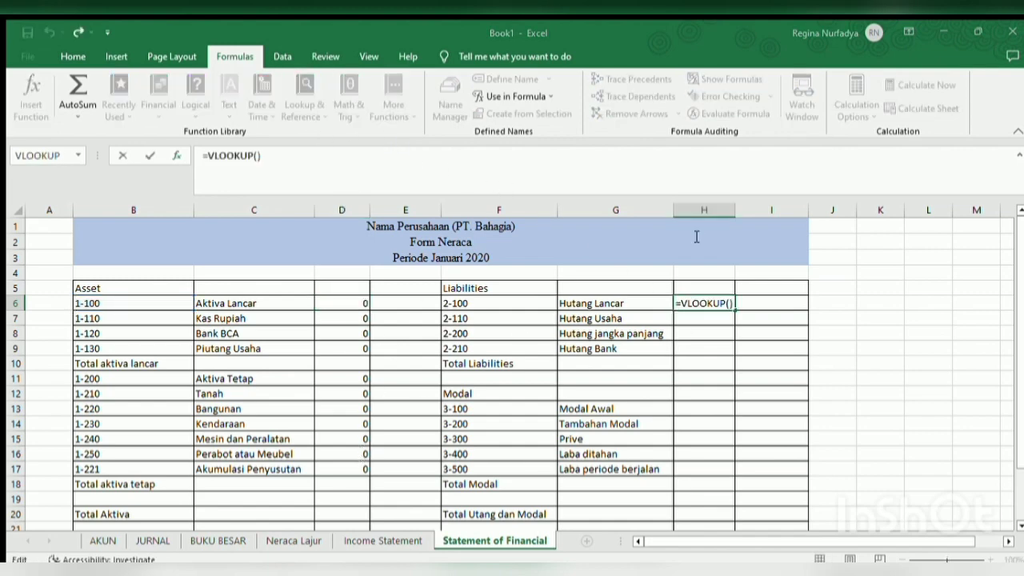
click(507, 299)
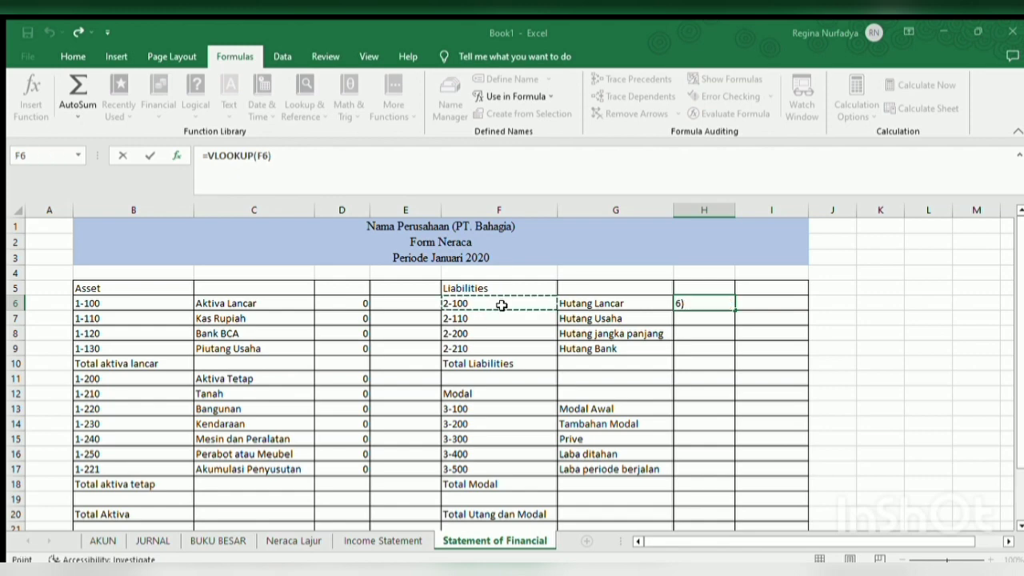
text(;)
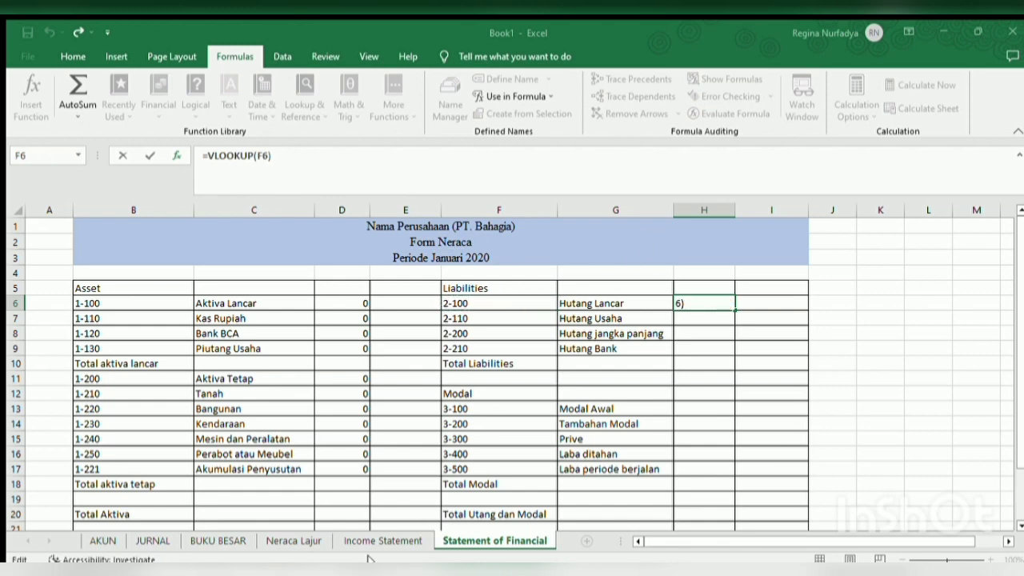
click(296, 541)
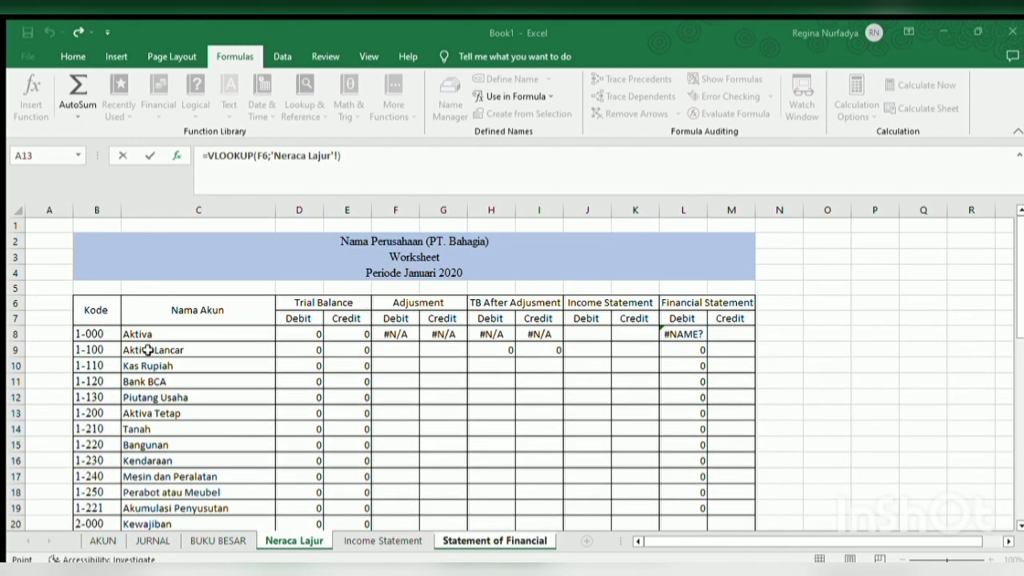
drag(108, 336, 740, 353)
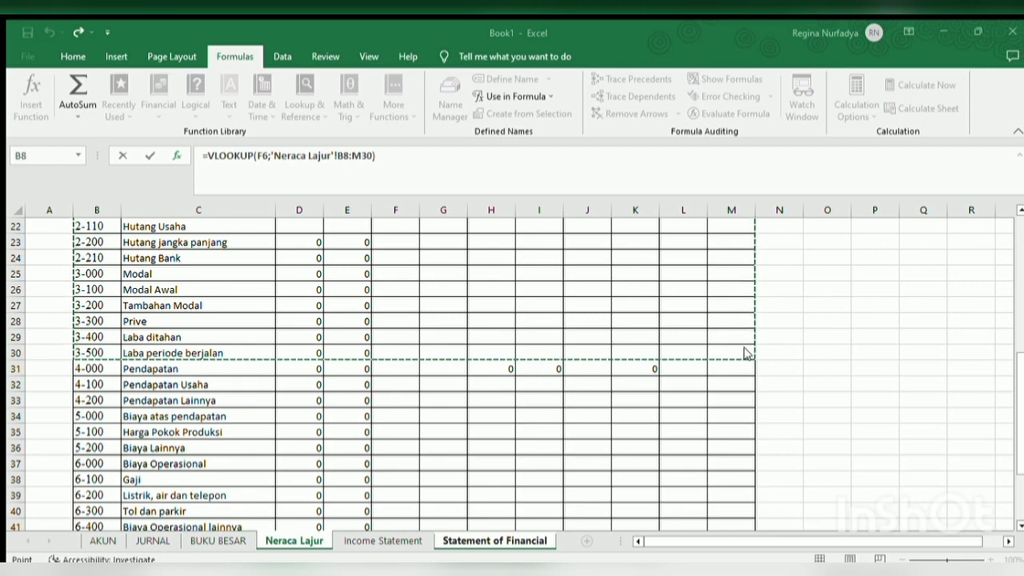
key(F4)
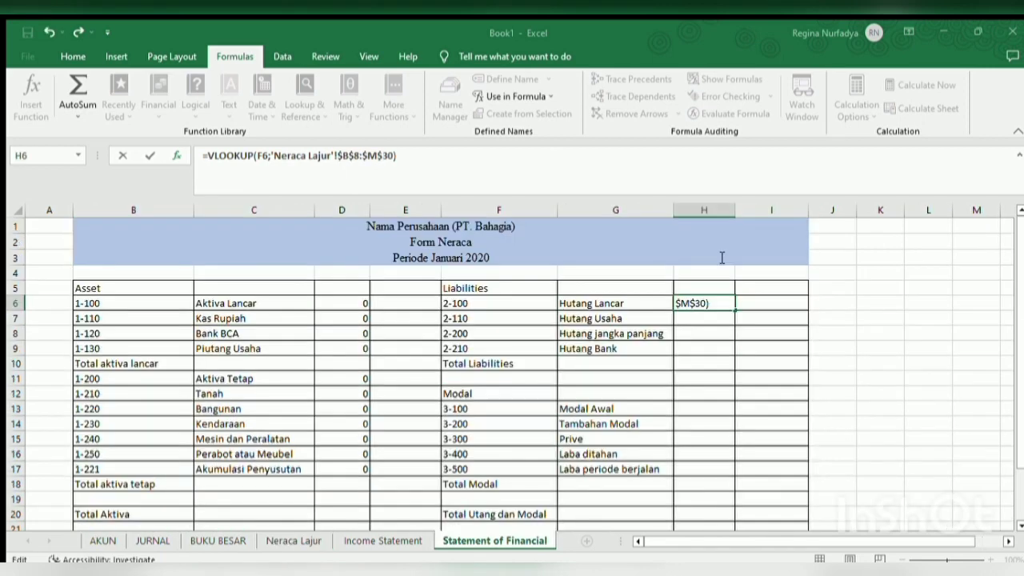
text(;12;0))
key(Return)
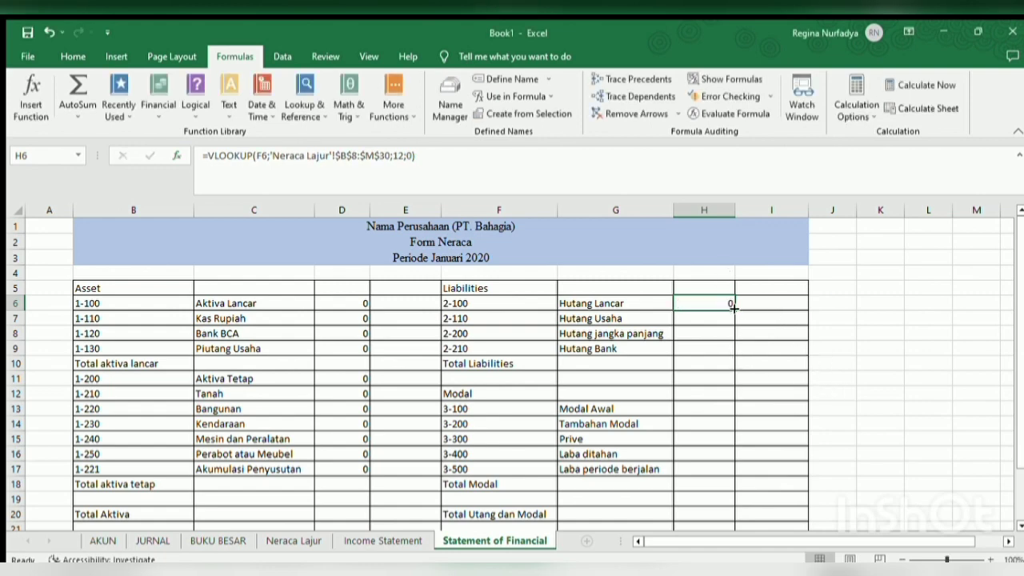
Step: Fill the H6 lookup formula down to H18 and clear it from H10, H11, H12 and H18
drag(733, 317, 769, 478)
click(725, 308)
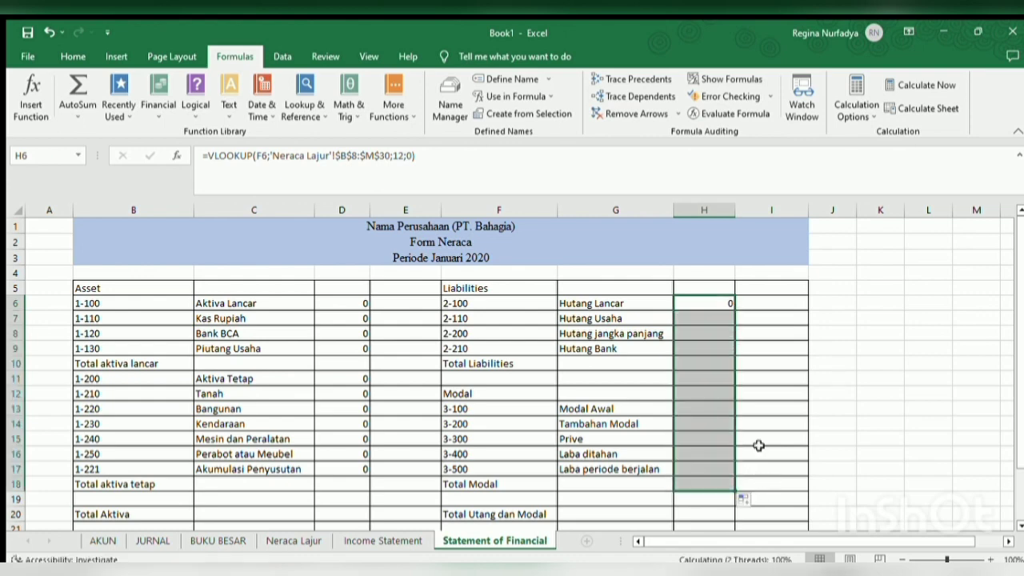
click(716, 363)
key(BackSpace)
click(722, 378)
key(BackSpace)
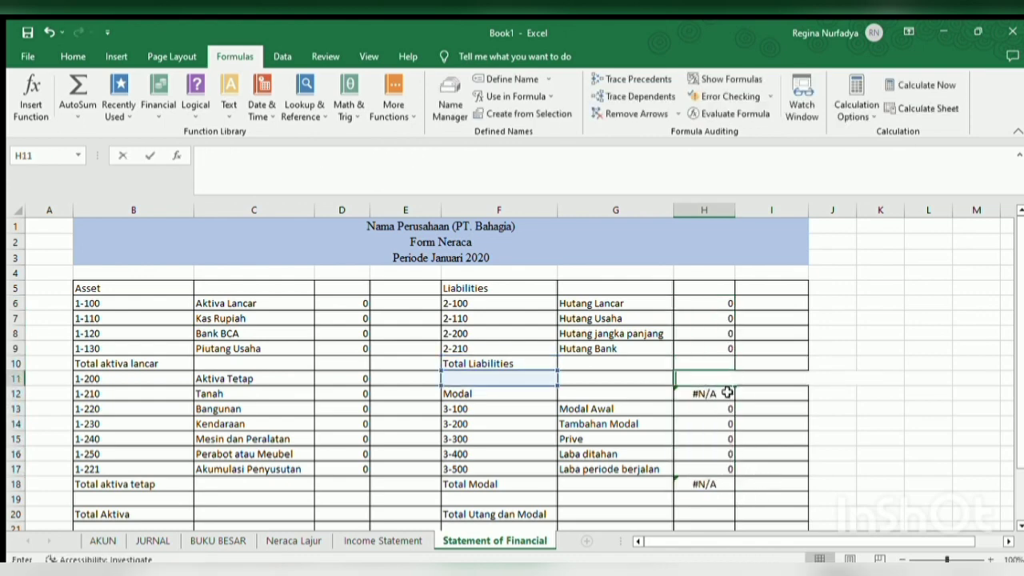
click(726, 392)
key(BackSpace)
click(713, 484)
key(BackSpace)
click(747, 439)
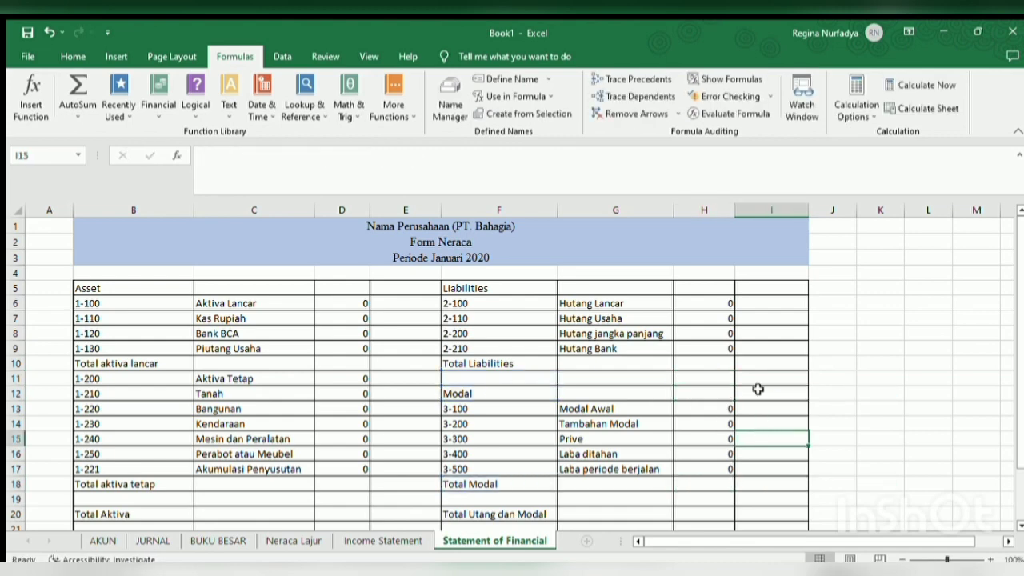
Step: Enter a SUM formula in E10 for Total aktiva lancar that adds D6 through D9
click(752, 364)
click(386, 365)
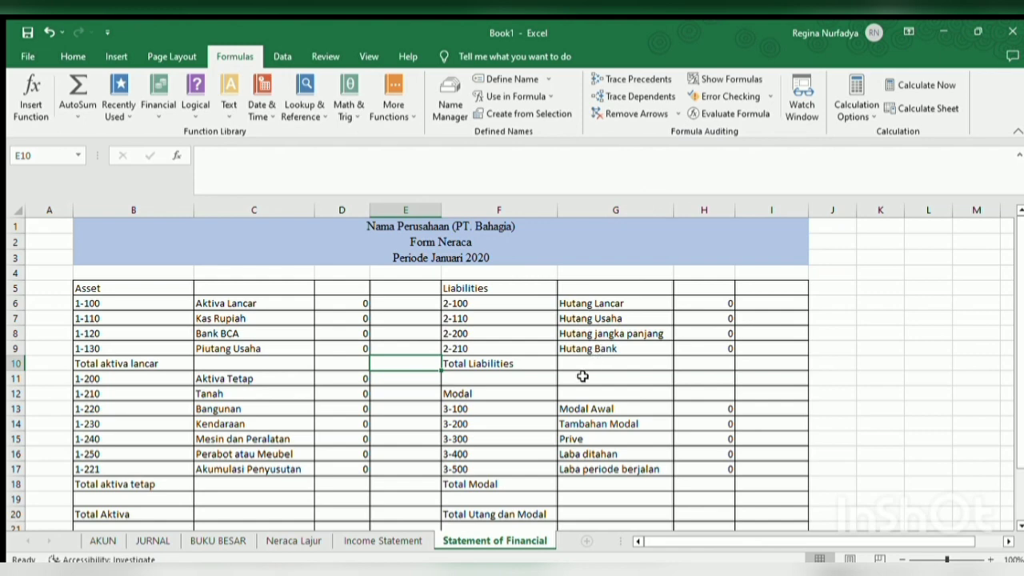
text(=su)
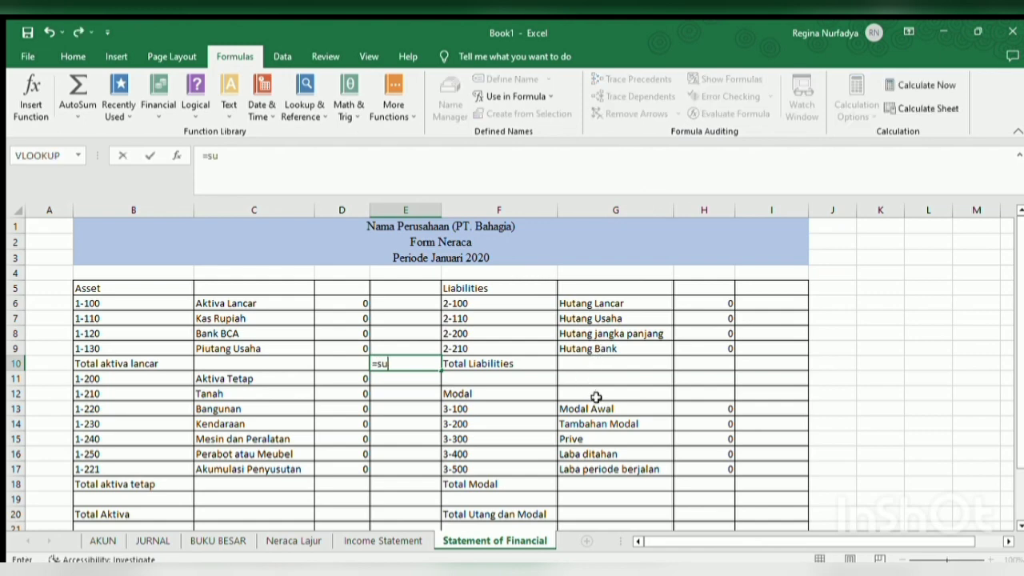
text(m()
drag(353, 304, 347, 349)
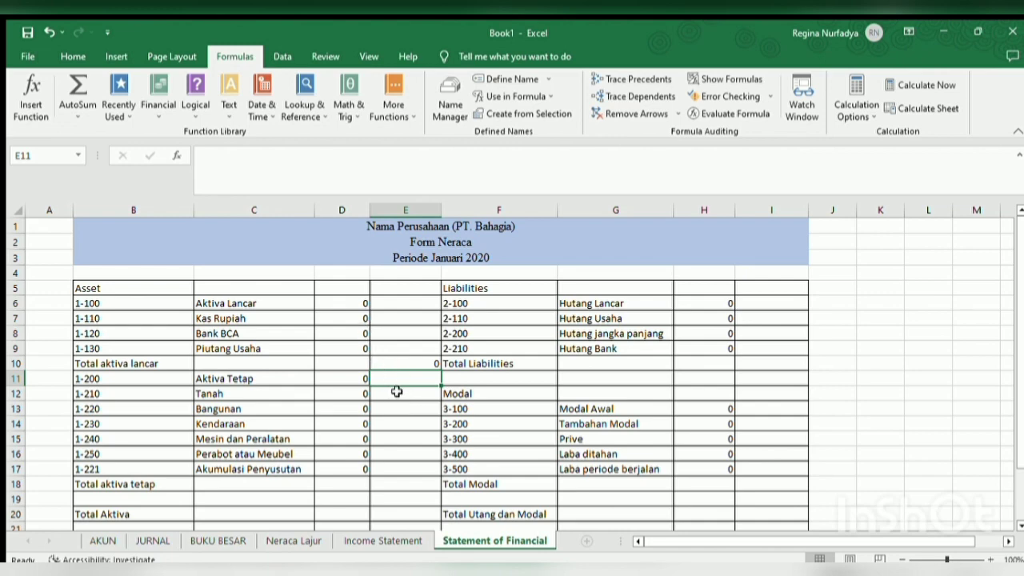
Step: Enter the formula =SUM(D11:D16) in E18 for Total aktiva tetap
click(419, 480)
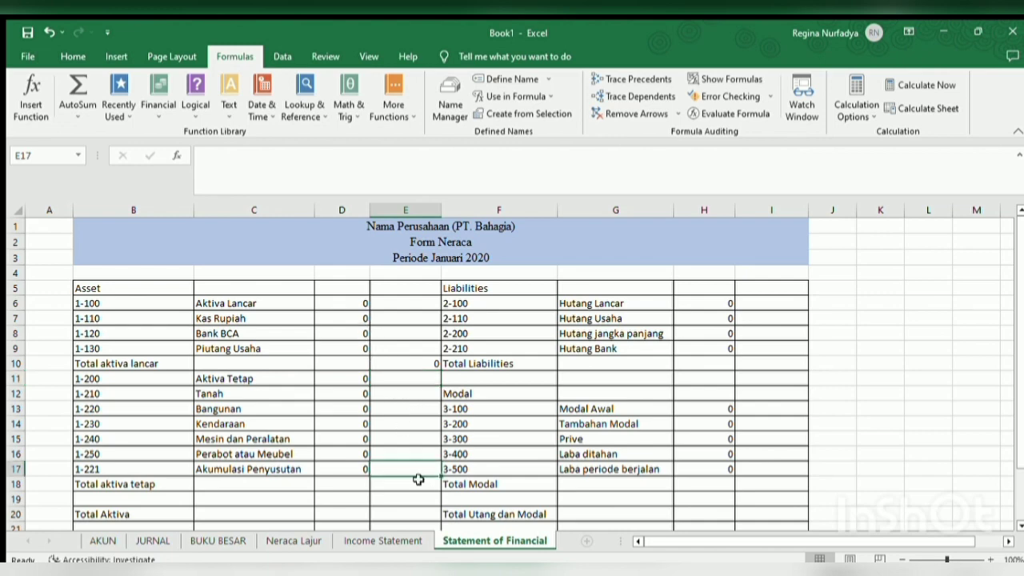
text(=sum)
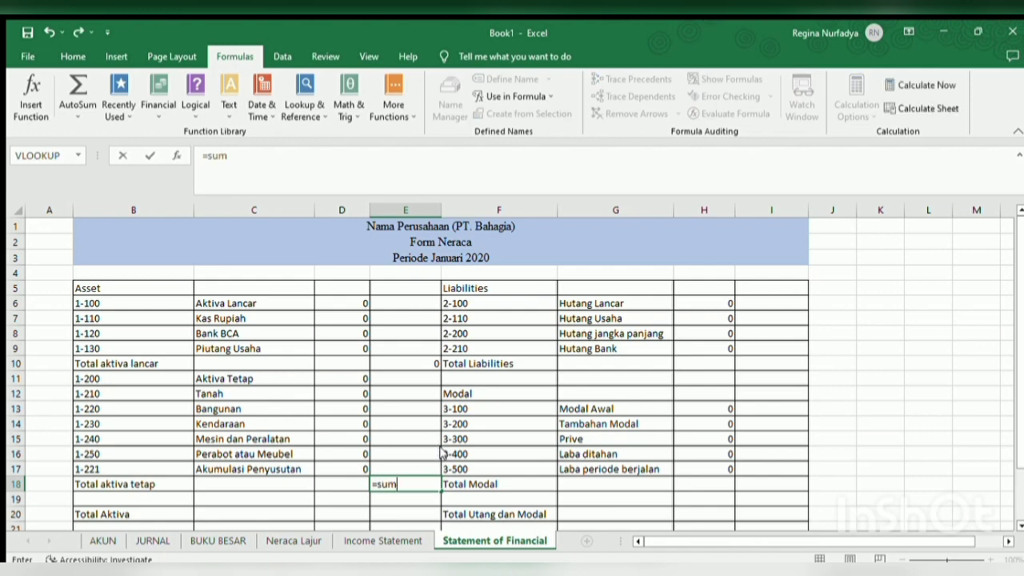
text(()
drag(356, 377, 354, 447)
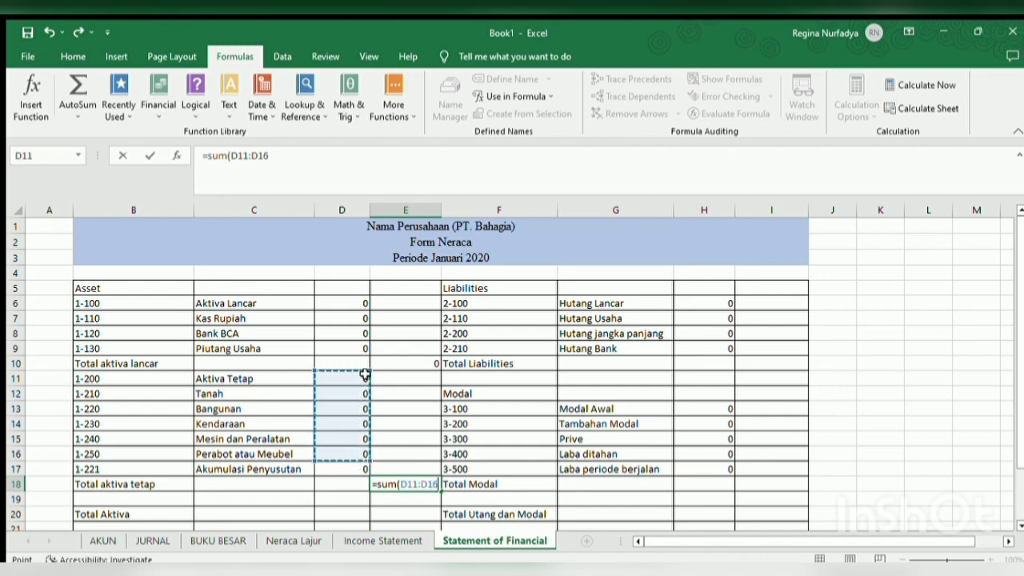
mouse_move(364, 375)
mouse_down()
mouse_move(360, 404)
mouse_move(359, 380)
mouse_up()
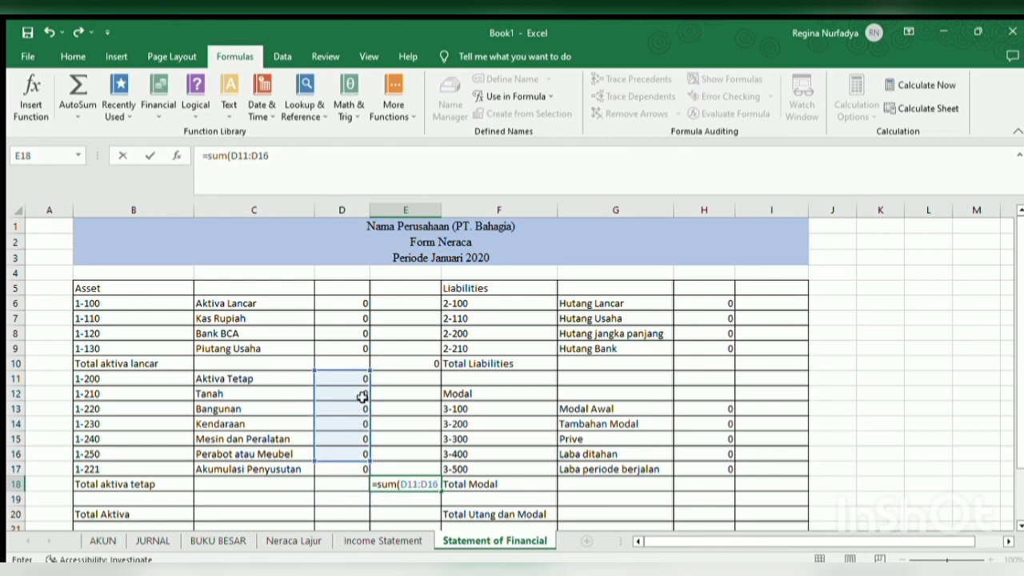
key(Return)
Step: Try to subtract Akumulasi Penyusutan from Total aktiva tetap by changing E18 to =SUM((D11:D16)-D17)
click(389, 480)
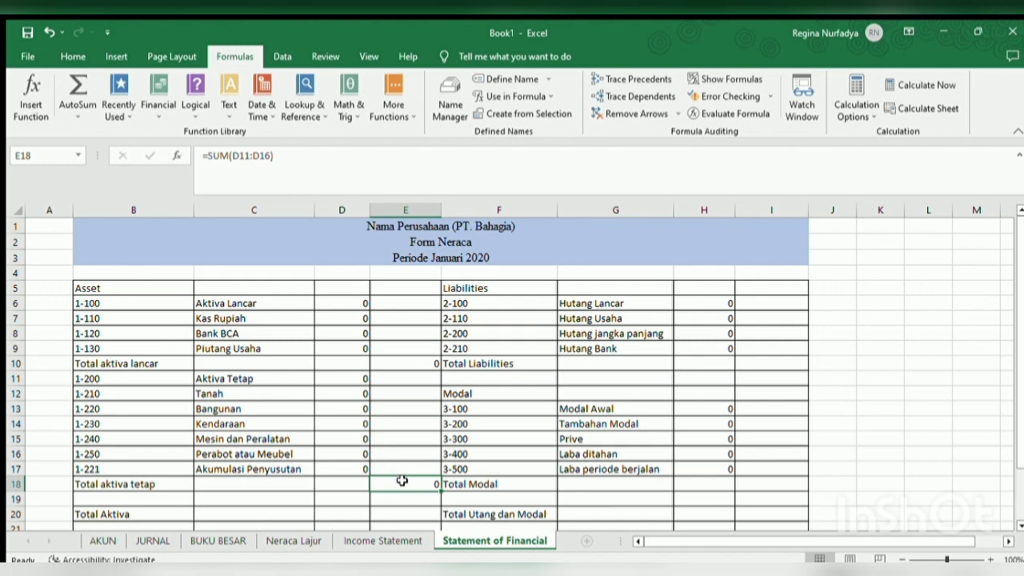
double_click(405, 484)
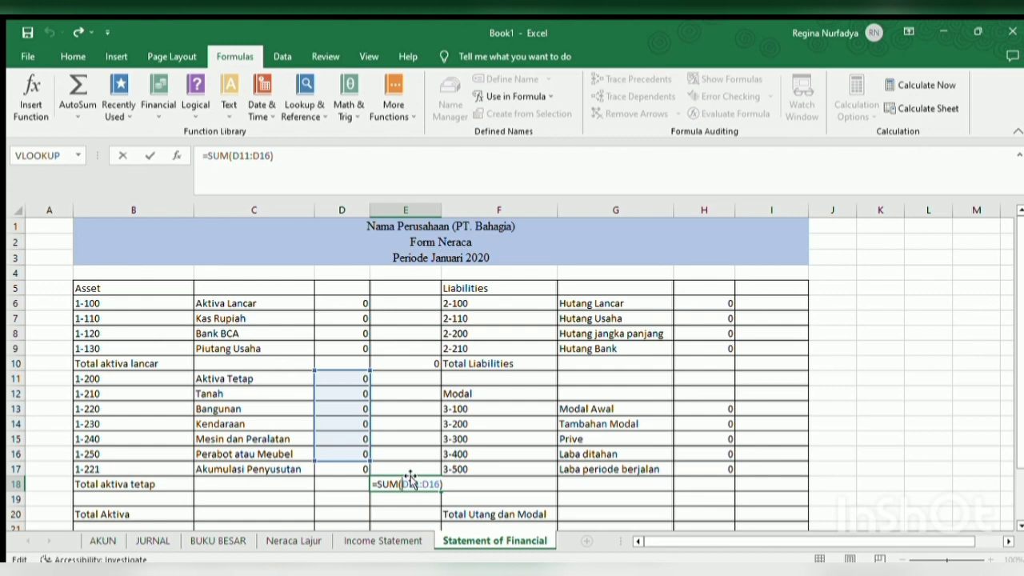
text(()
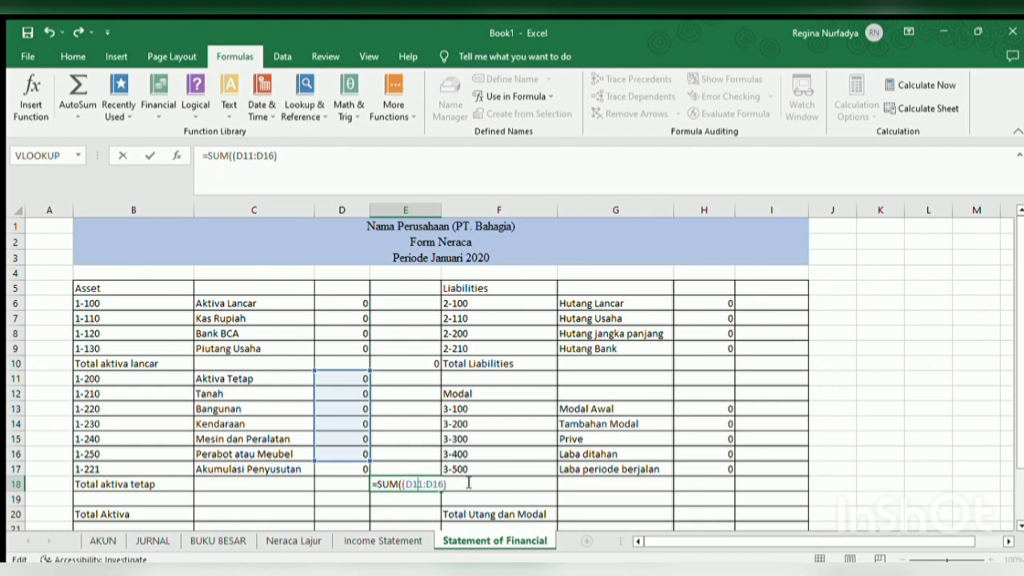
click(294, 157)
text(-)
click(361, 467)
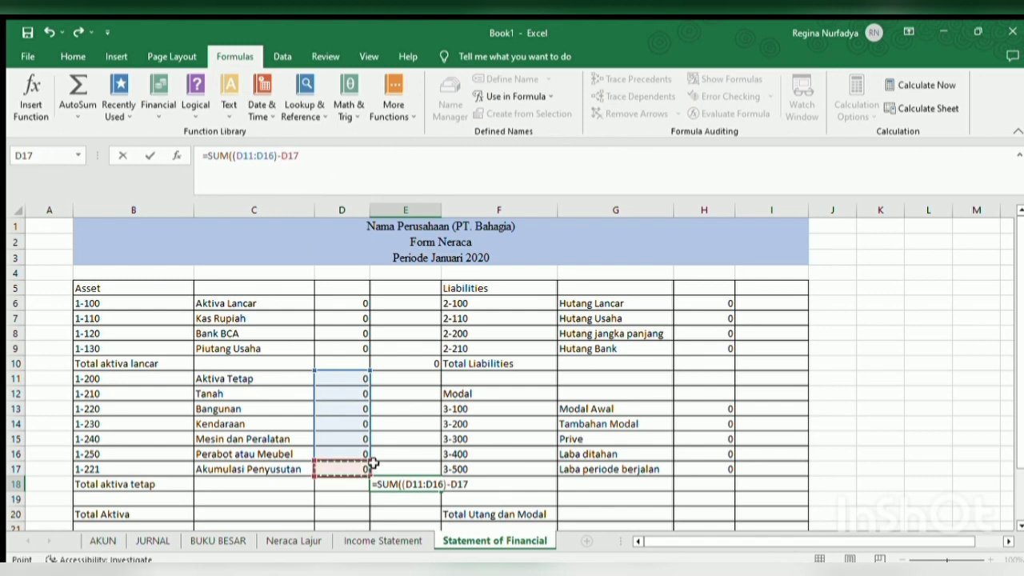
text())
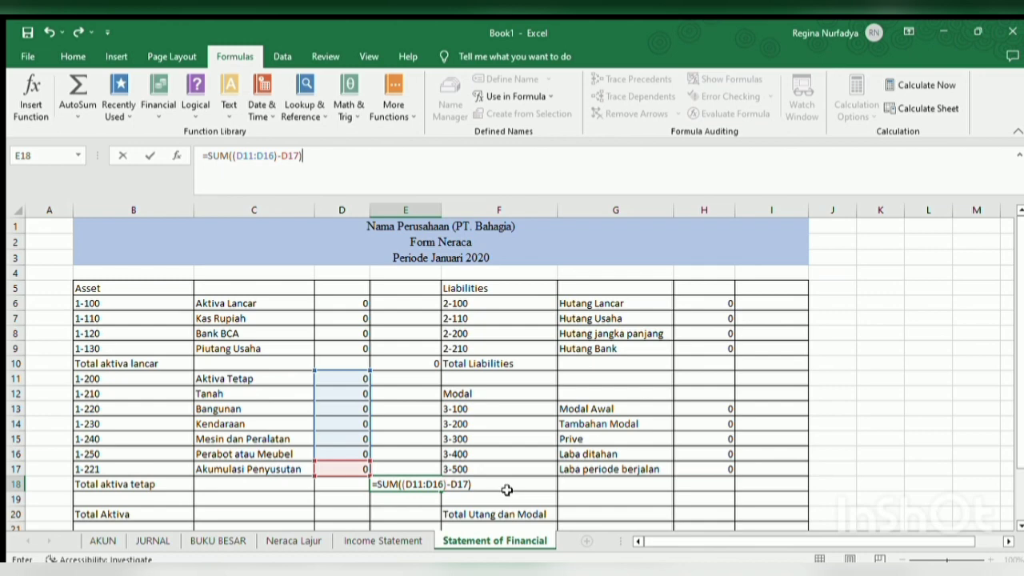
key(ctrl+Return)
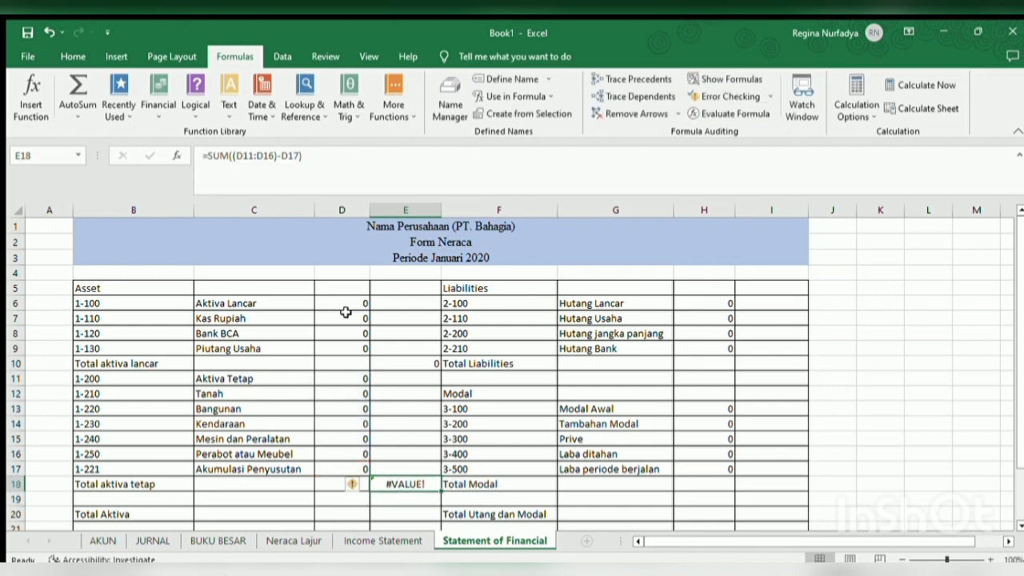
Step: Replace the Total aktiva tetap formula in E18 with =D11+D12+D13+D14+D15+D16-D17
click(312, 152)
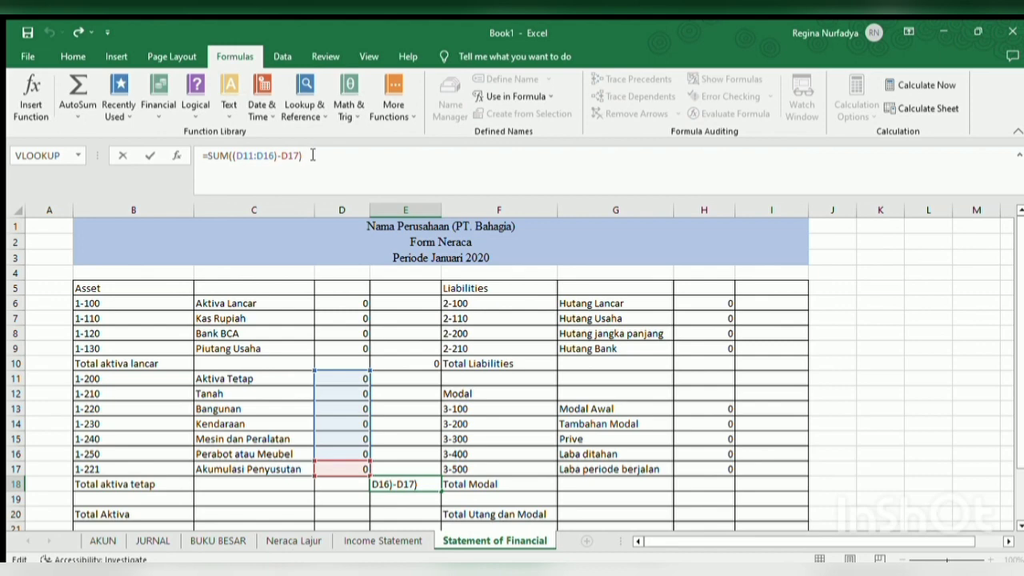
key(BackSpace)
key(BackSpace)
key(BackSpace)
key(BackSpace)
key(BackSpace)
key(BackSpace)
key(BackSpace)
key(BackSpace)
key(BackSpace)
key(BackSpace)
key(BackSpace)
key(BackSpace)
key(BackSpace)
key(BackSpace)
key(BackSpace)
key(BackSpace)
key(BackSpace)
key(BackSpace)
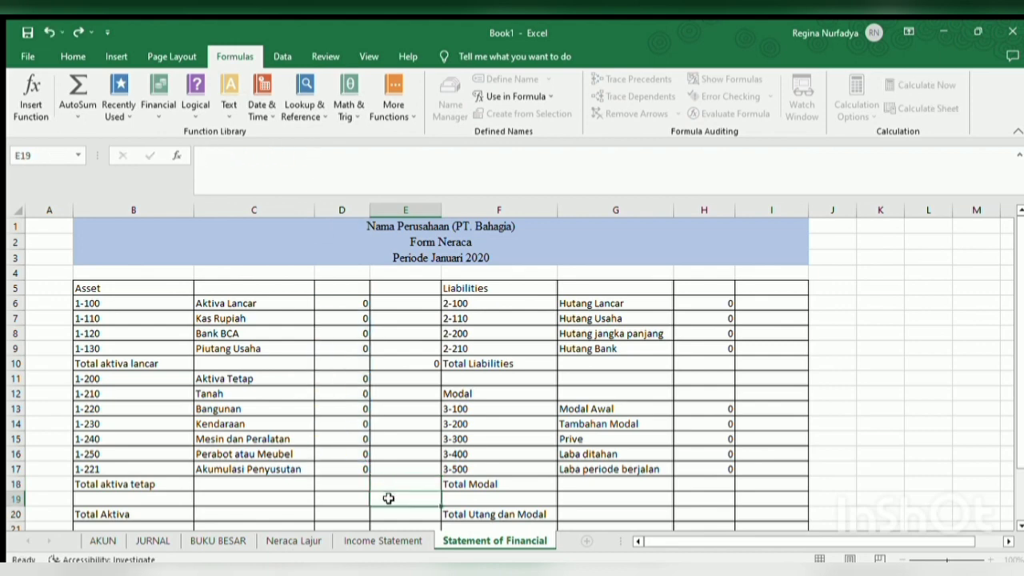
click(389, 484)
text(=)
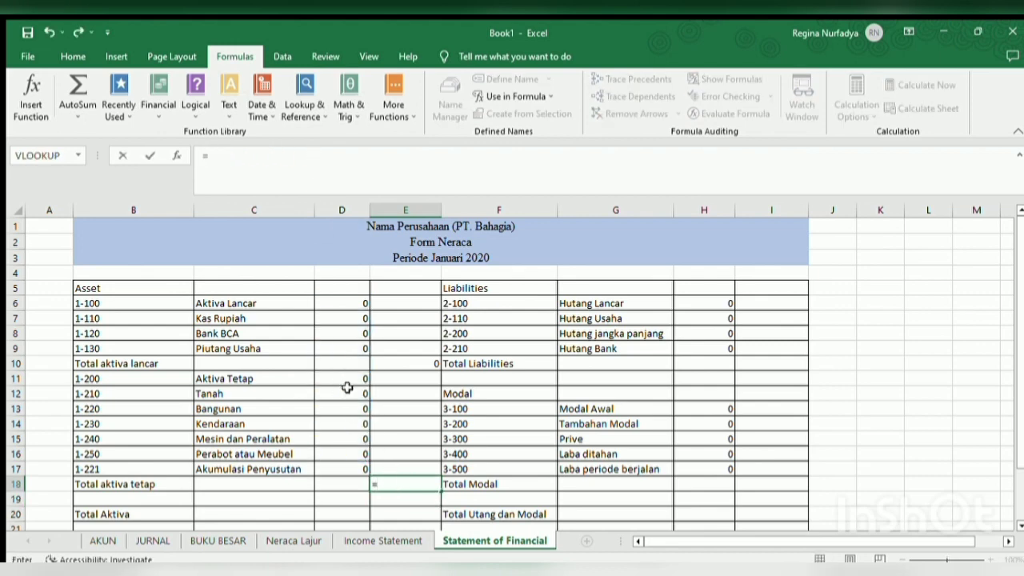
click(350, 380)
text(+)
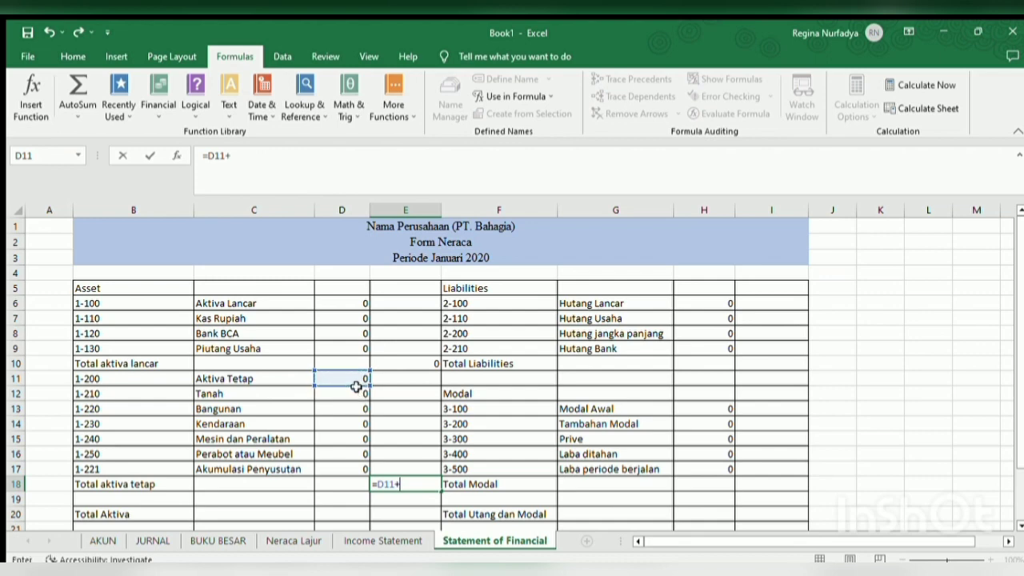
click(360, 393)
text(+)
click(361, 409)
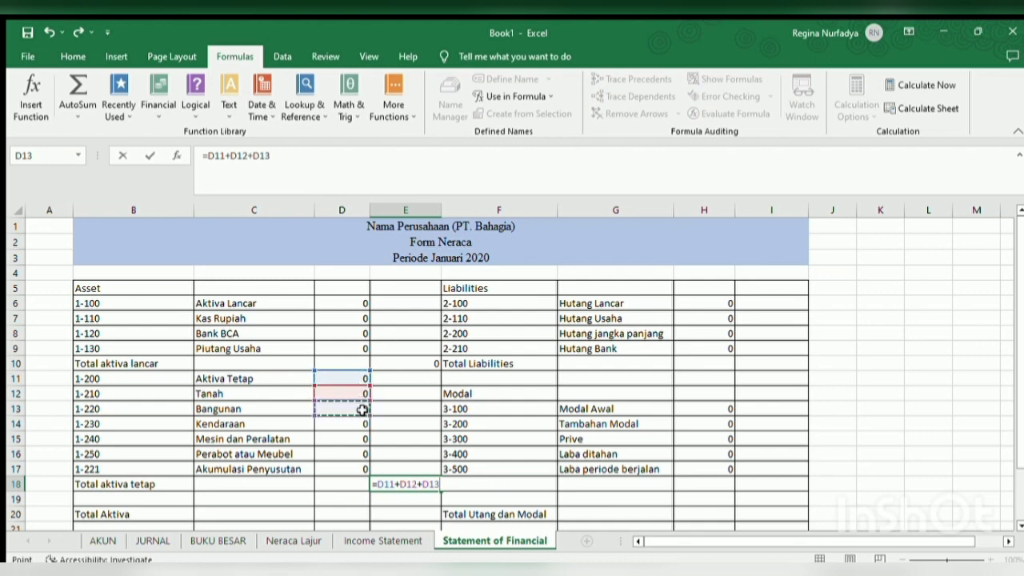
text(+)
click(365, 425)
text(+)
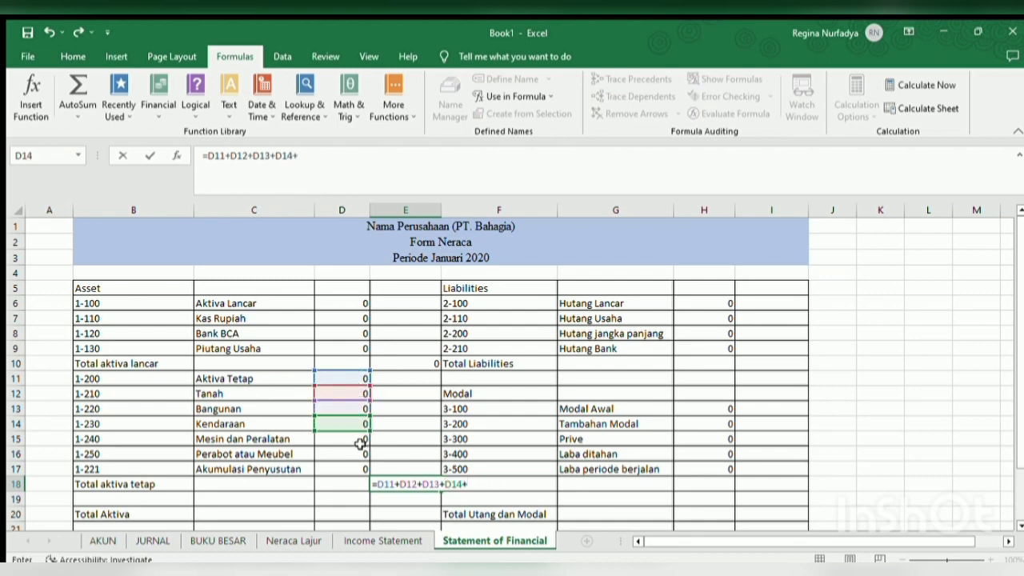
click(364, 439)
text(+)
click(361, 453)
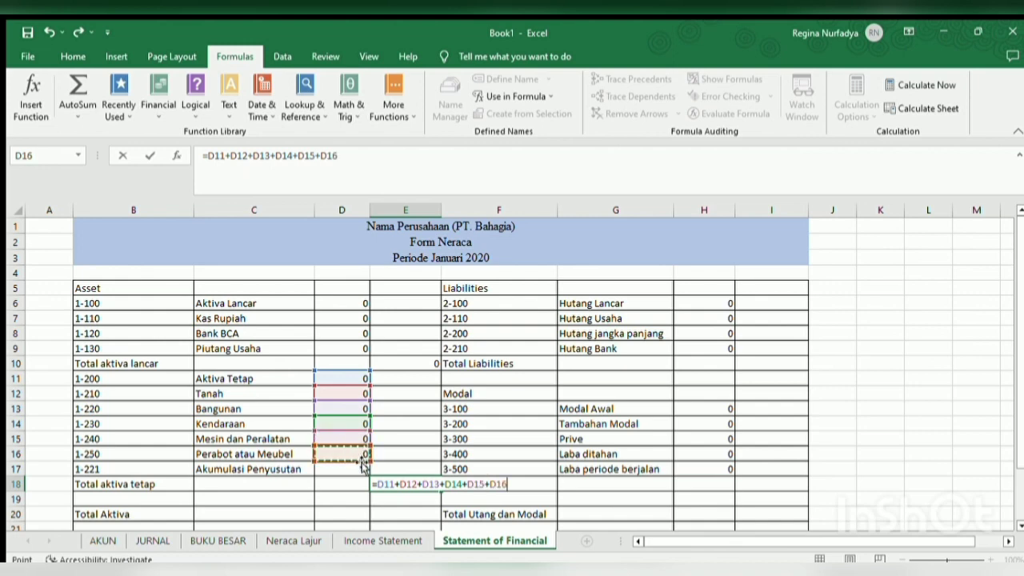
text(-)
click(360, 471)
key(Return)
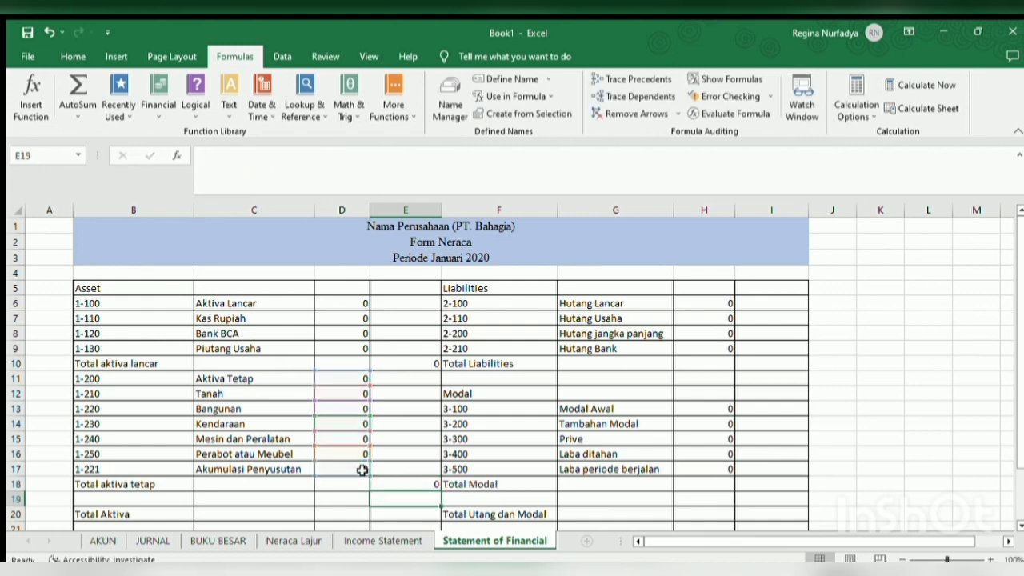
Step: Enter the formula =E10+E18 in E20 for Total Aktiva
click(411, 516)
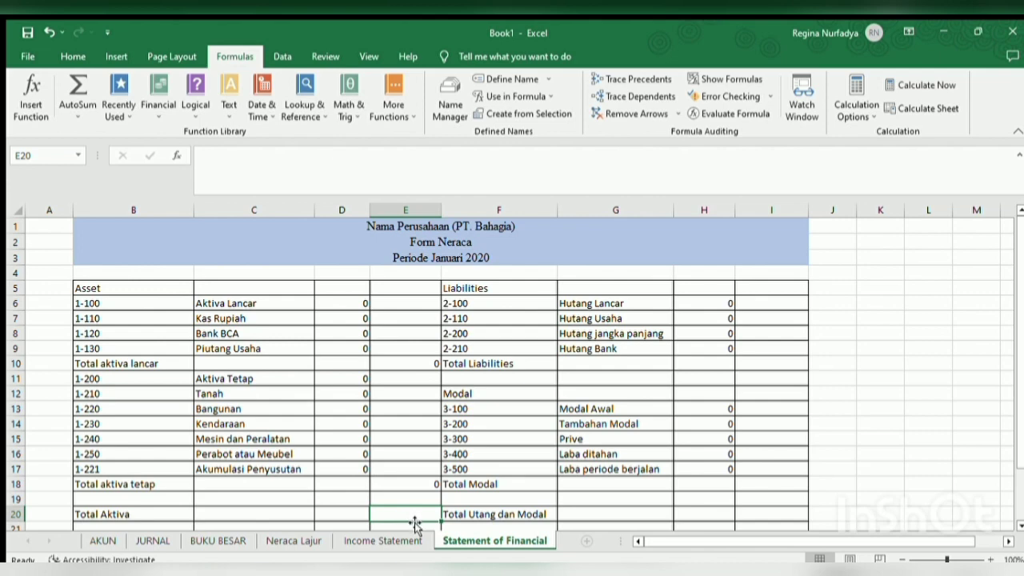
text(=)
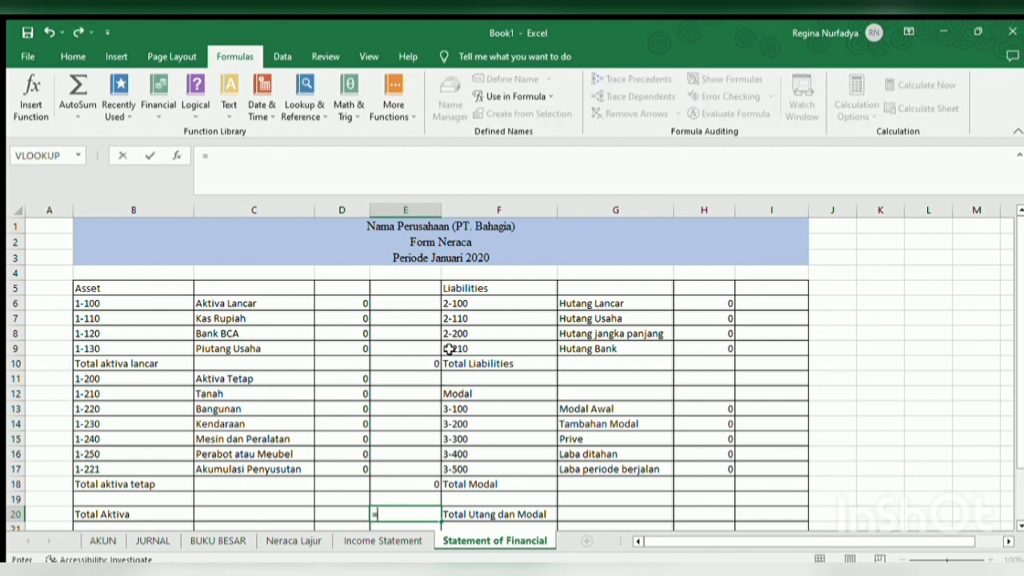
click(430, 364)
text(+)
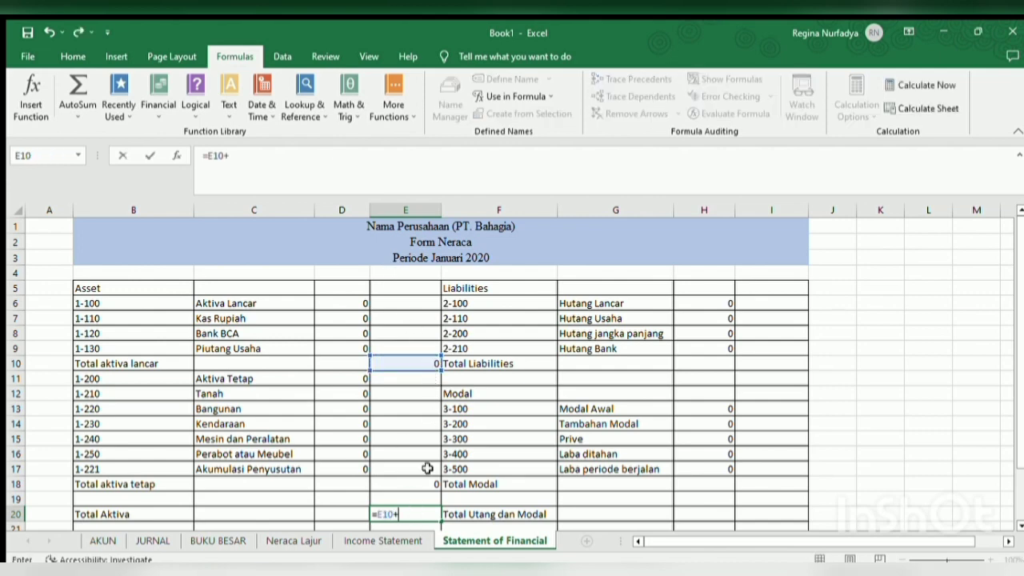
click(424, 484)
key(Return)
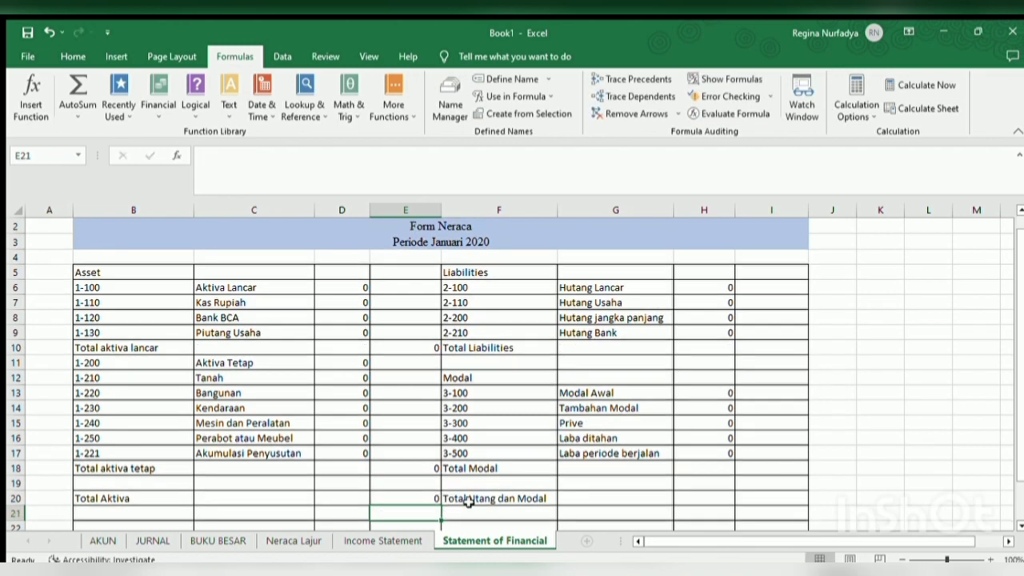
Step: Enter a SUM formula in I10 for Total Liabilities that adds H6 through H9
click(751, 352)
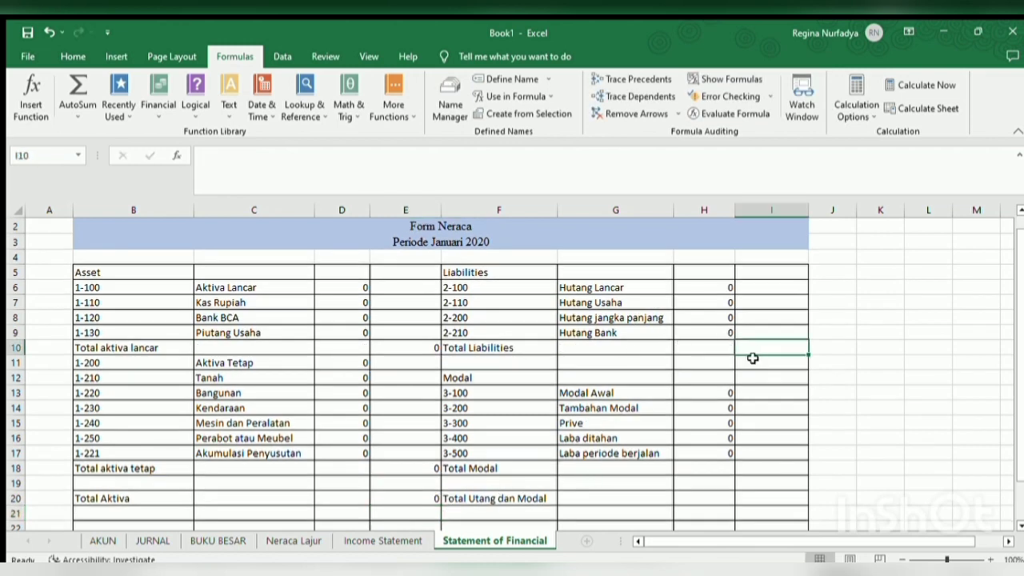
text(=s)
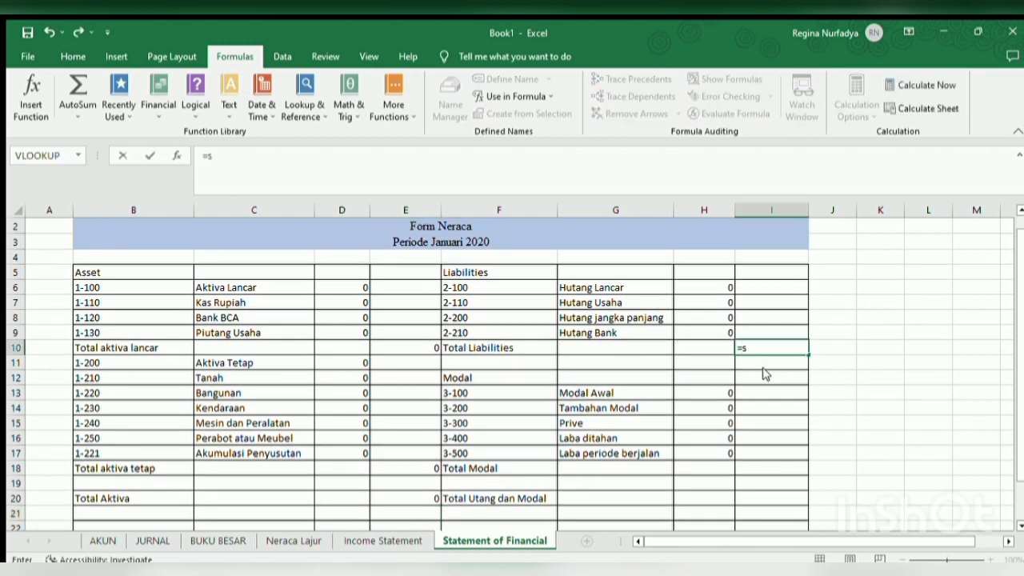
text(um()
drag(704, 292, 701, 333)
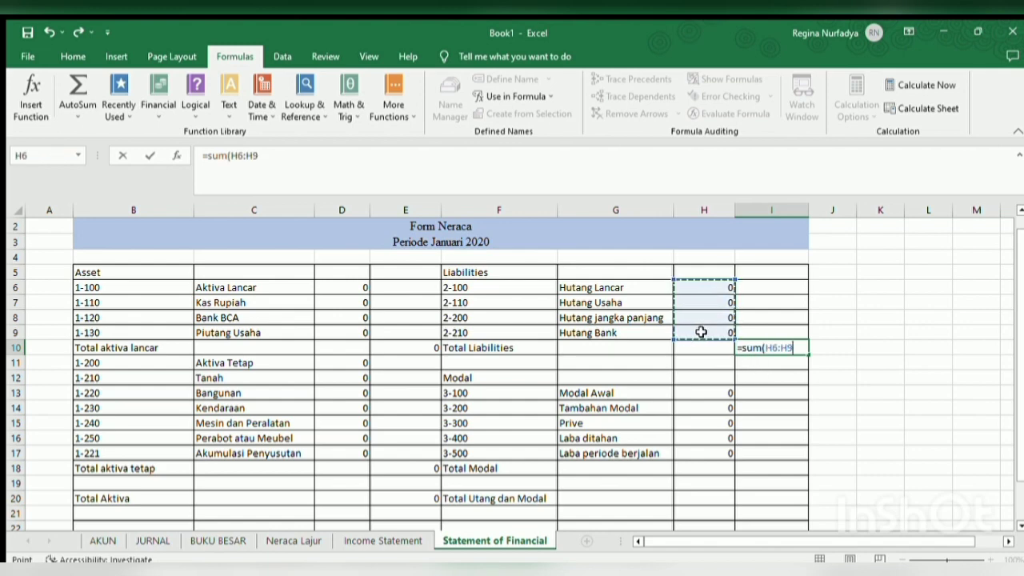
key(Return)
click(746, 393)
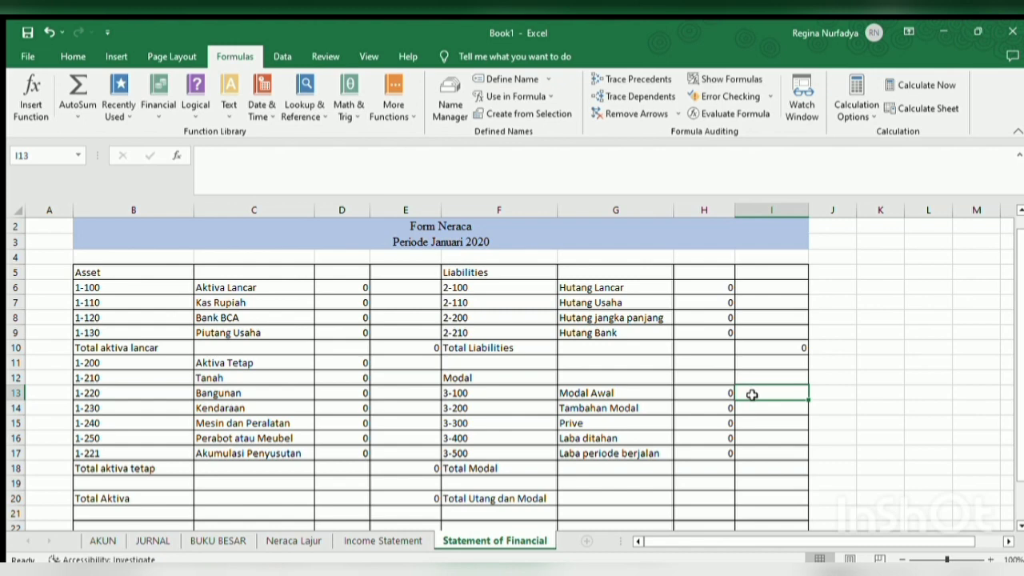
double_click(770, 469)
text(=)
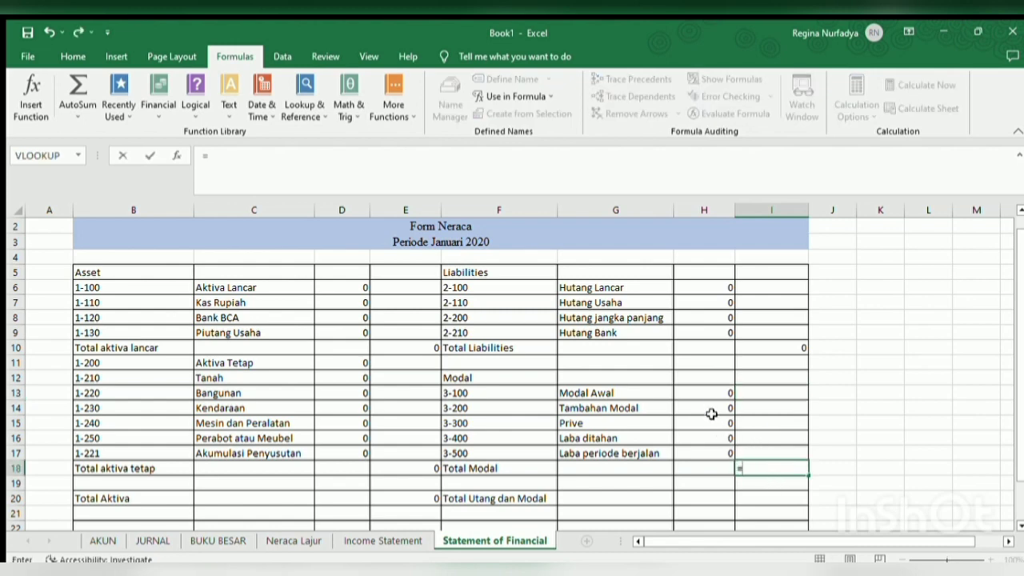
text(sum)
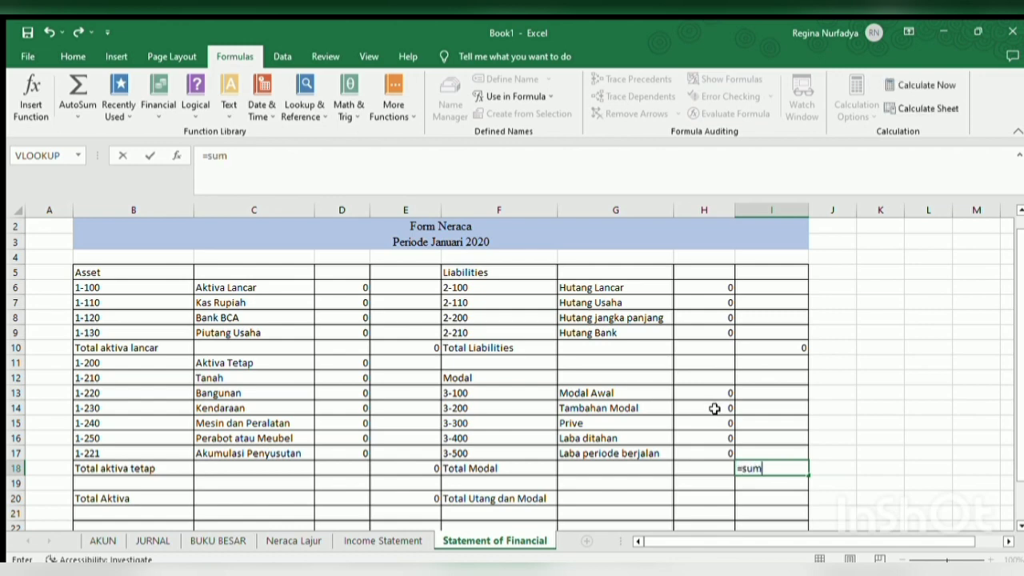
text(()
drag(712, 392, 719, 449)
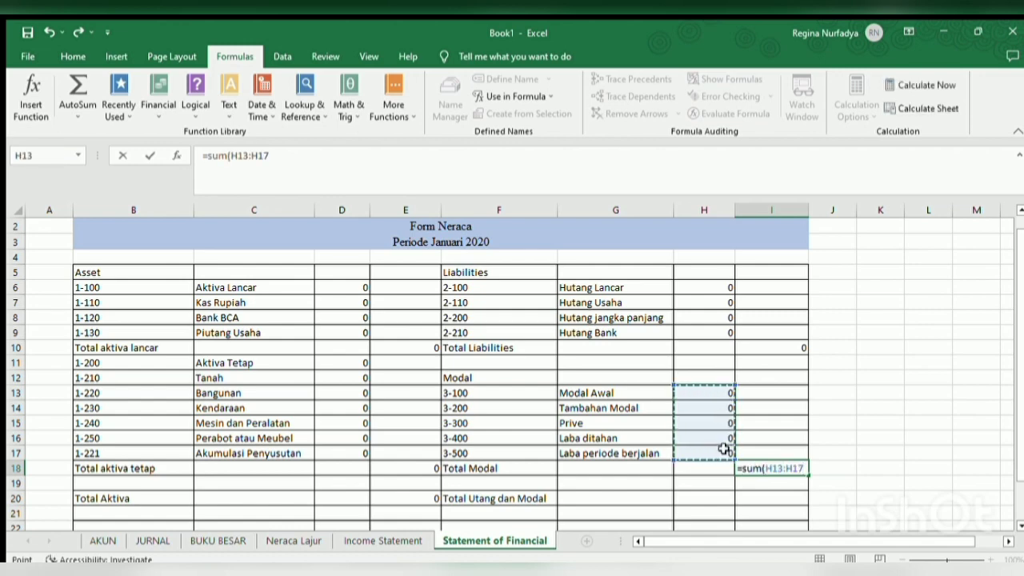
key(BackSpace)
key(BackSpace)
key(BackSpace)
key(BackSpace)
key(BackSpace)
key(BackSpace)
key(BackSpace)
key(BackSpace)
key(BackSpace)
key(BackSpace)
key(BackSpace)
key(BackSpace)
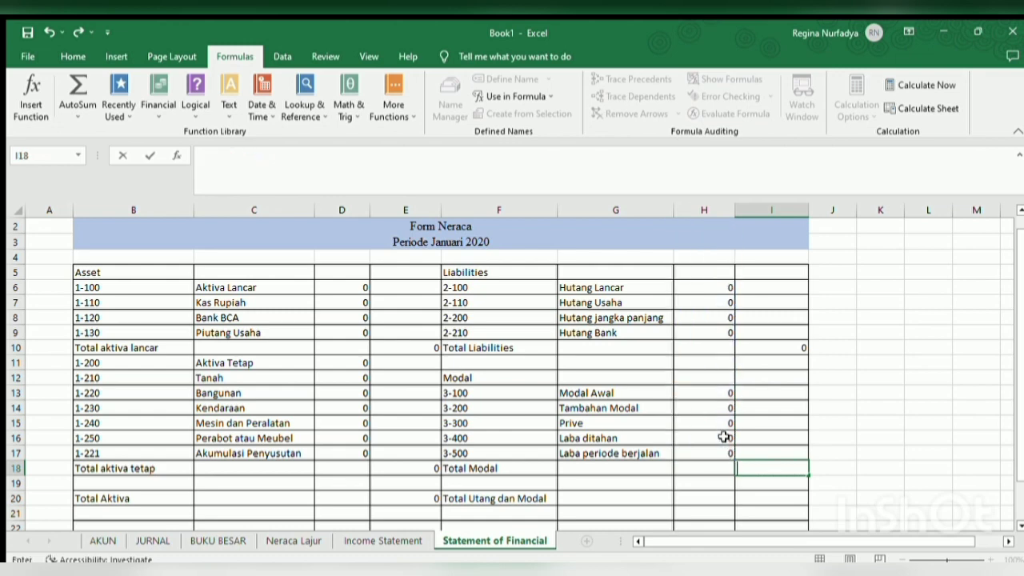
Step: Enter the formula =H13+H14-H15+H16+H17 in I18 for Total Modal, subtracting Prive
text(=)
click(715, 393)
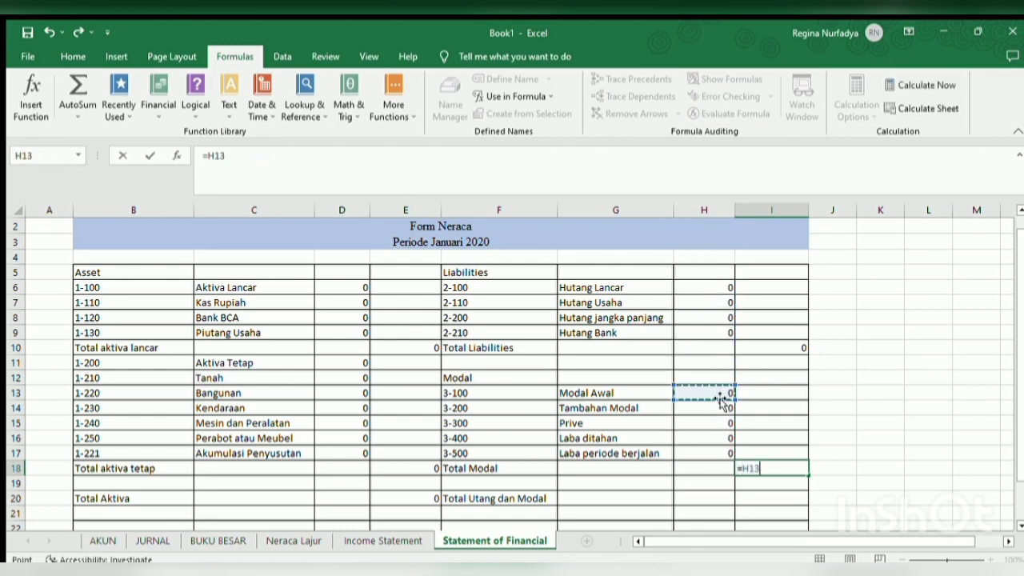
text(+)
click(719, 409)
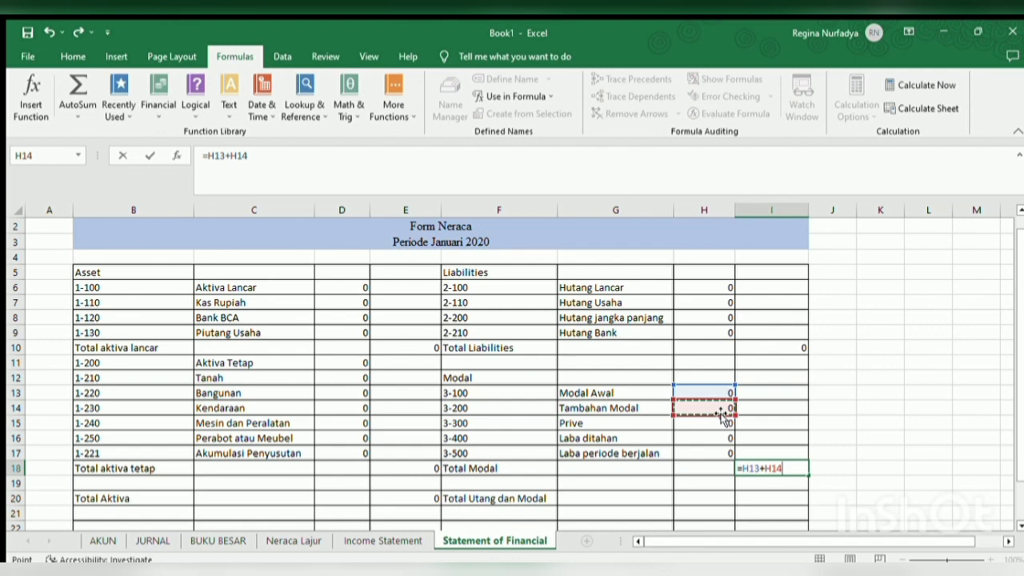
text(-)
click(718, 423)
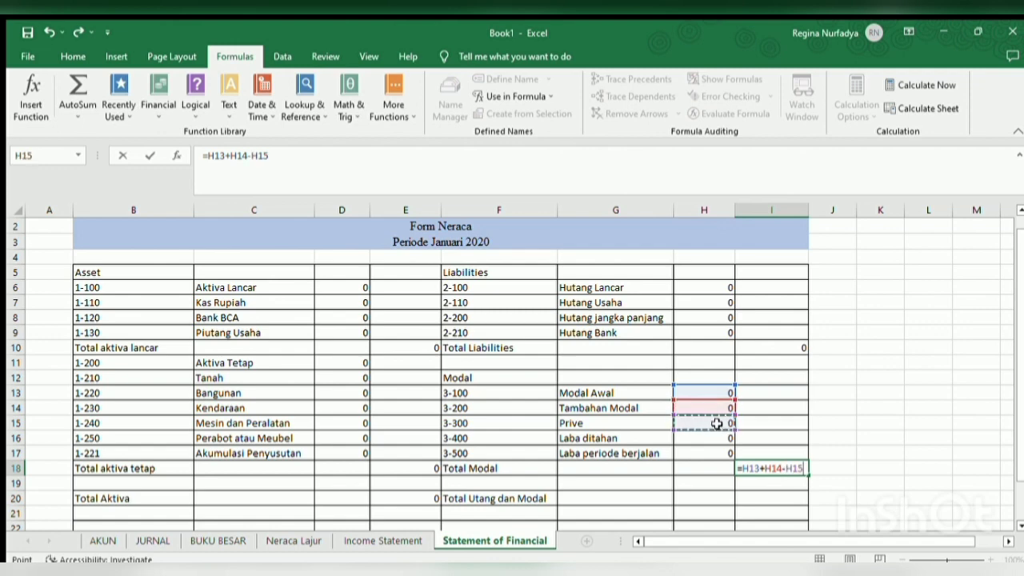
text(+)
click(719, 435)
text(+)
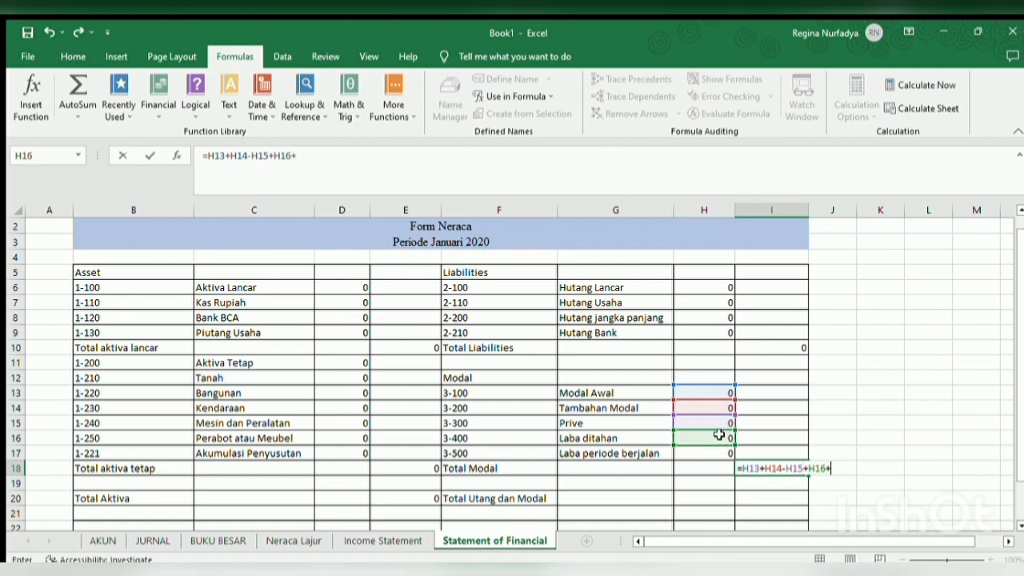
click(717, 451)
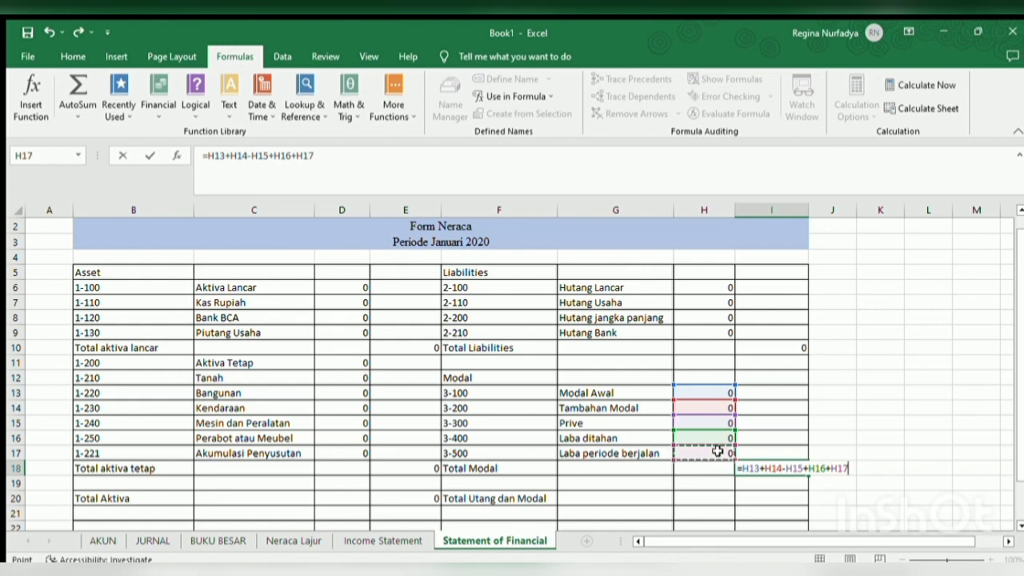
key(Return)
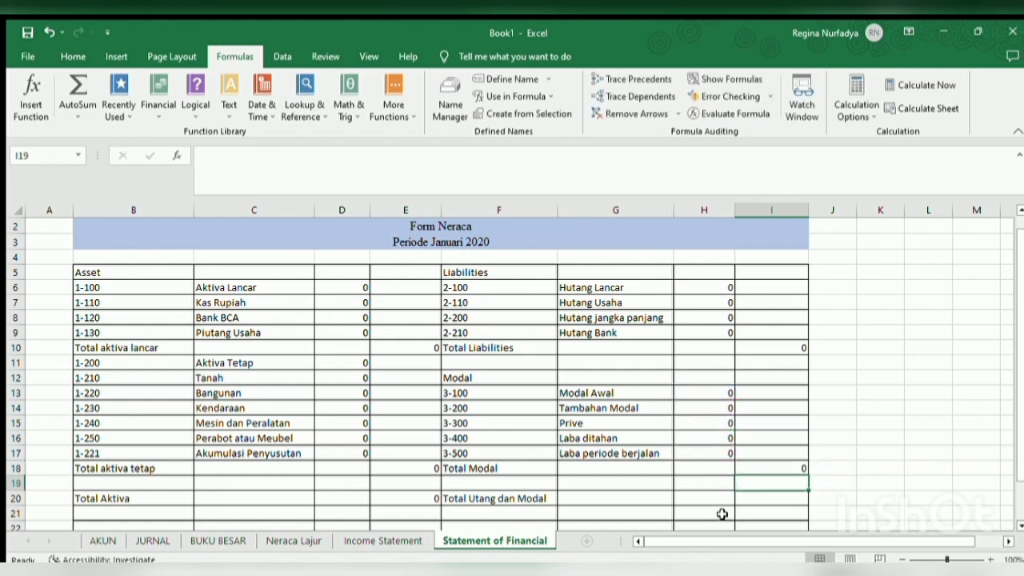
Step: Enter a formula in I20 for Total Utang dan Modal that adds I10 and I18
click(766, 498)
text(=)
click(793, 362)
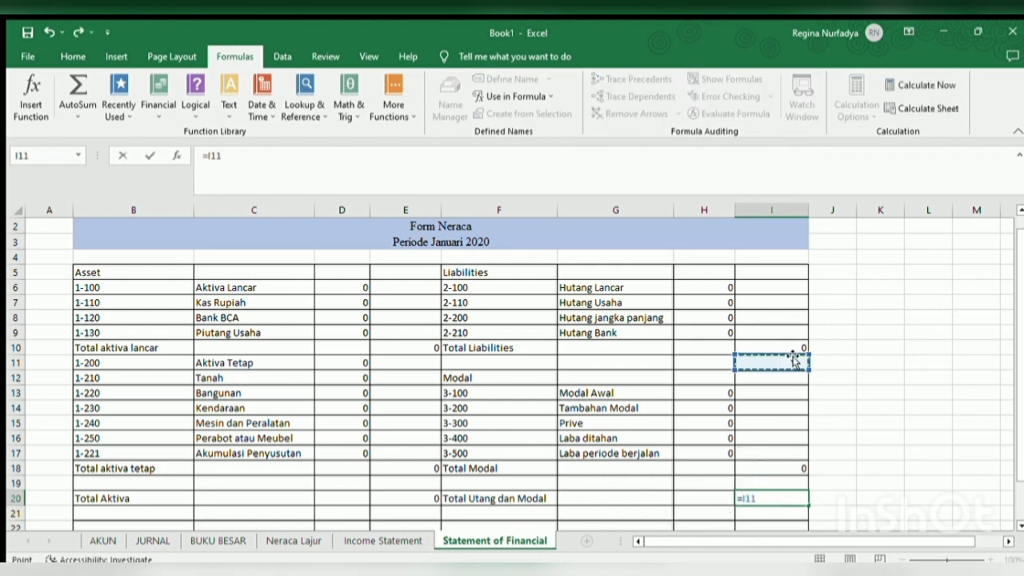
click(786, 346)
text(+)
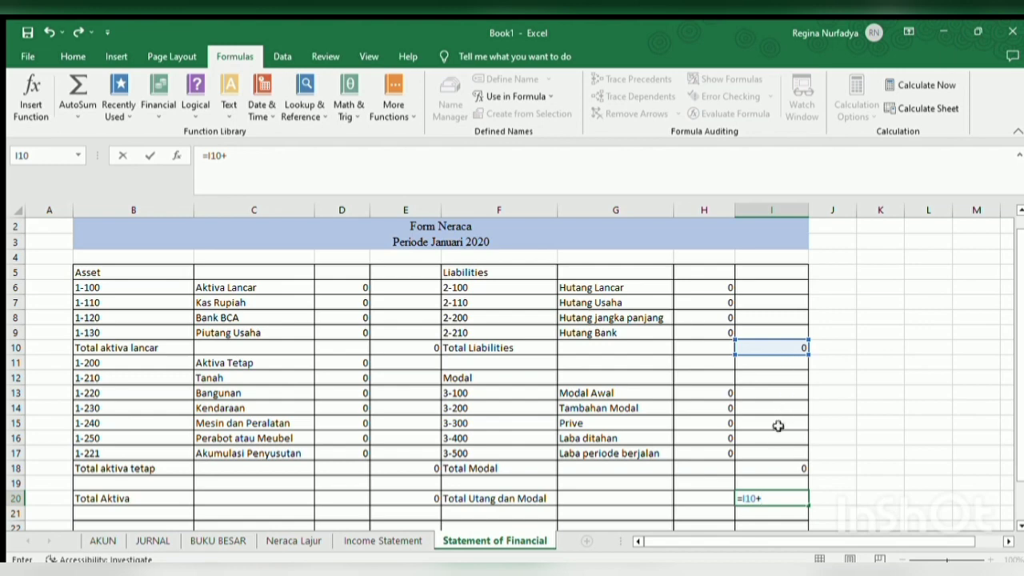
click(771, 465)
key(Return)
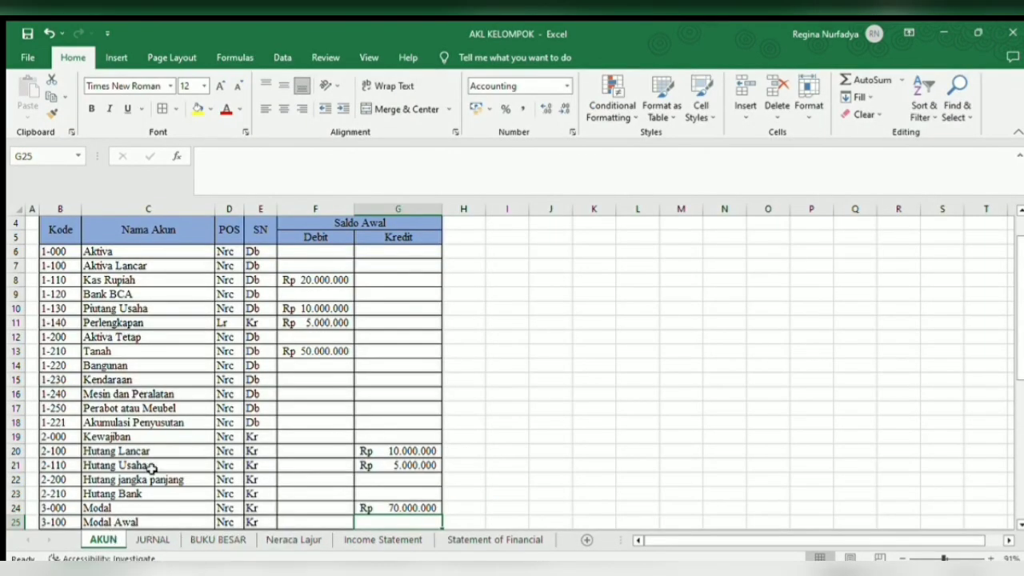
Step: Review the opening balances in the AKUN account list and the January 2020 entries in the JURNAL sheet
mouse_move(1021, 316)
mouse_down()
mouse_move(1021, 297)
mouse_move(1021, 306)
mouse_up()
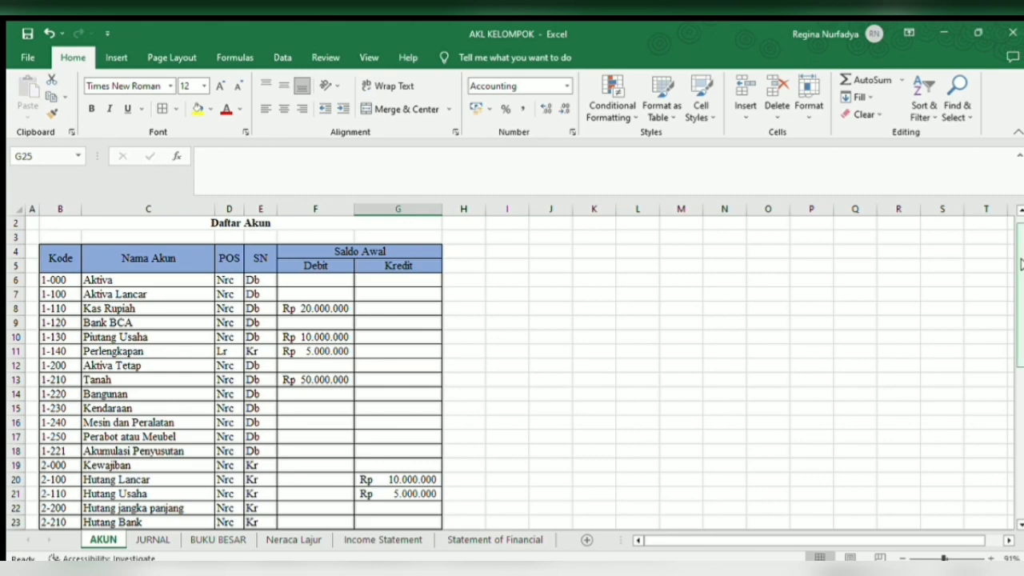
drag(1020, 258, 1020, 296)
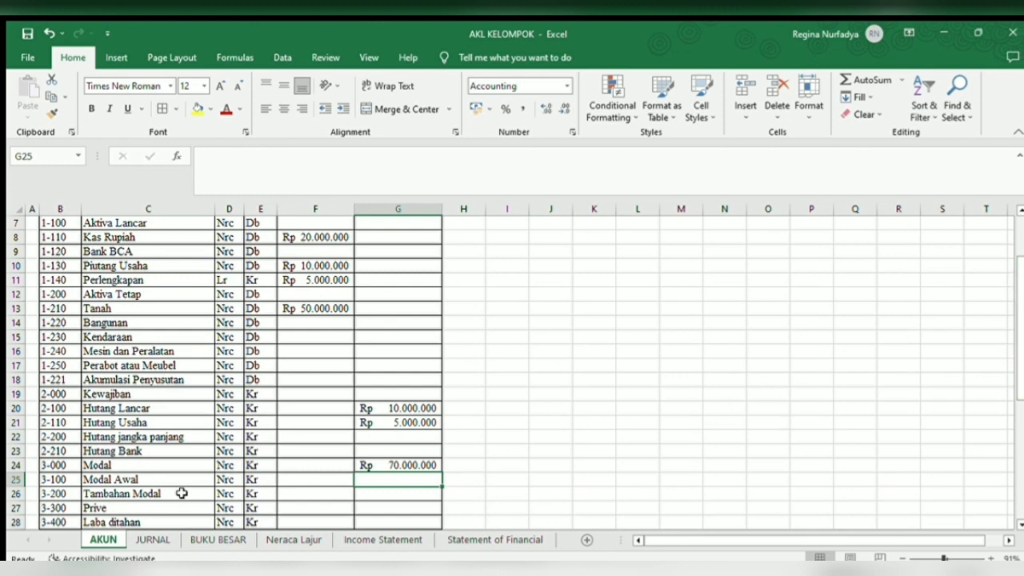
click(154, 540)
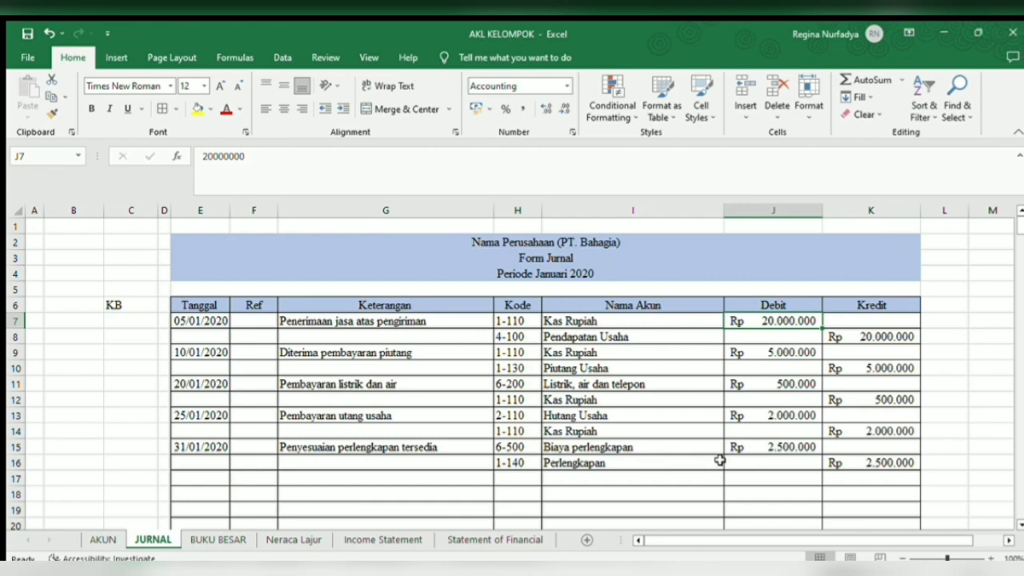
Step: Open the BUKU BESAR sheet and review the ledger's title block and column headings
click(218, 539)
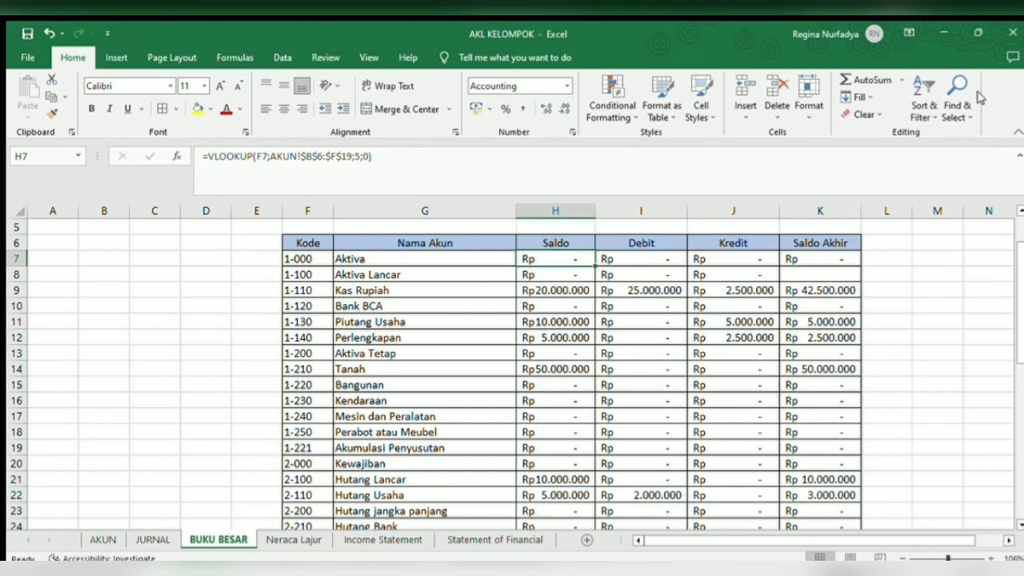
key(Up)
key(Up)
key(Up)
key(Up)
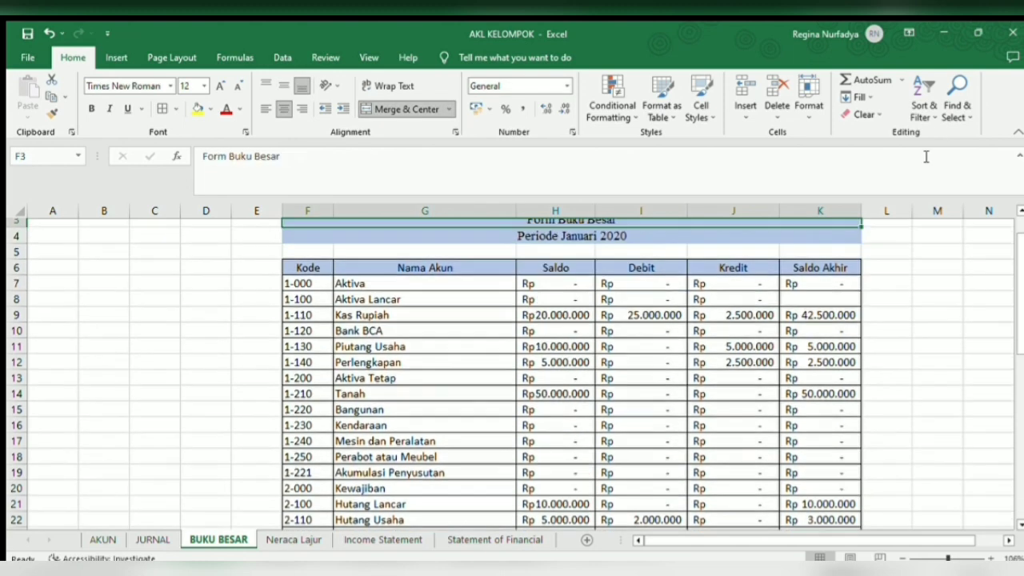
key(Down)
key(Down)
key(Down)
key(Up)
key(Up)
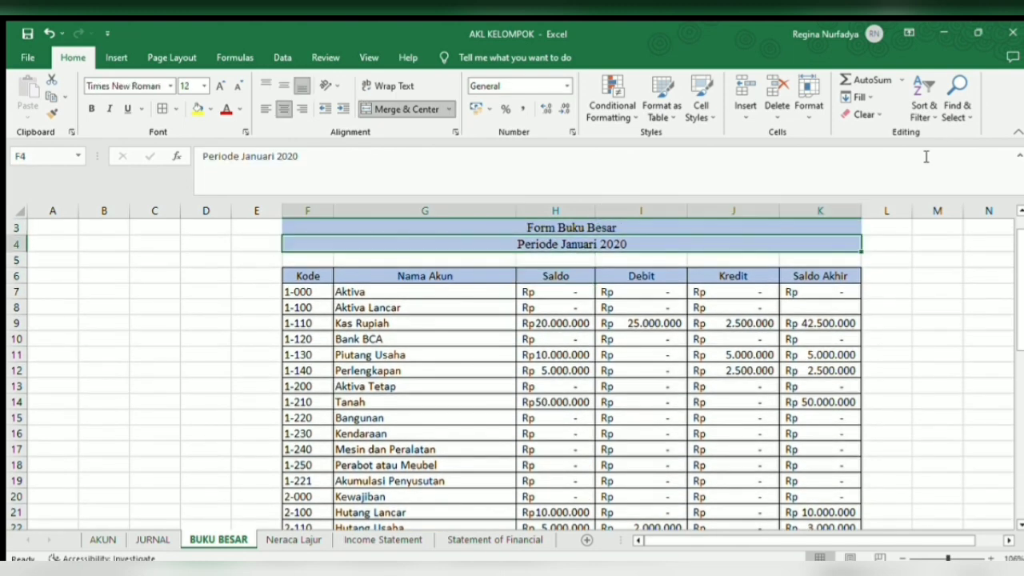
key(Up)
key(Up)
key(Down)
key(Down)
key(Down)
key(Down)
key(Down)
key(Right)
key(Right)
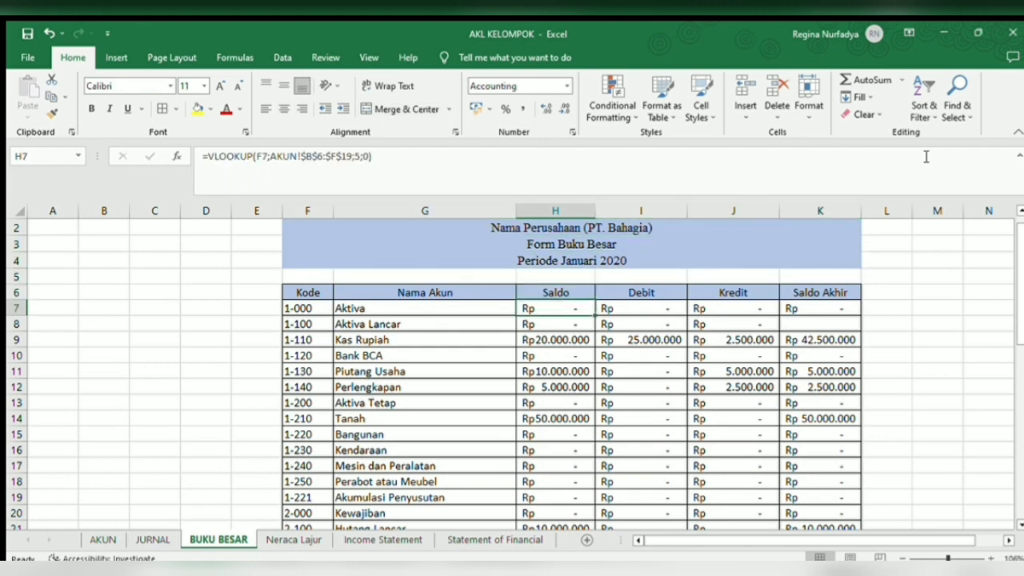
Step: Inspect the formulas in the Kas Rupiah row of BUKU BESAR, from Nama Akun across to Saldo Akhir
key(Left)
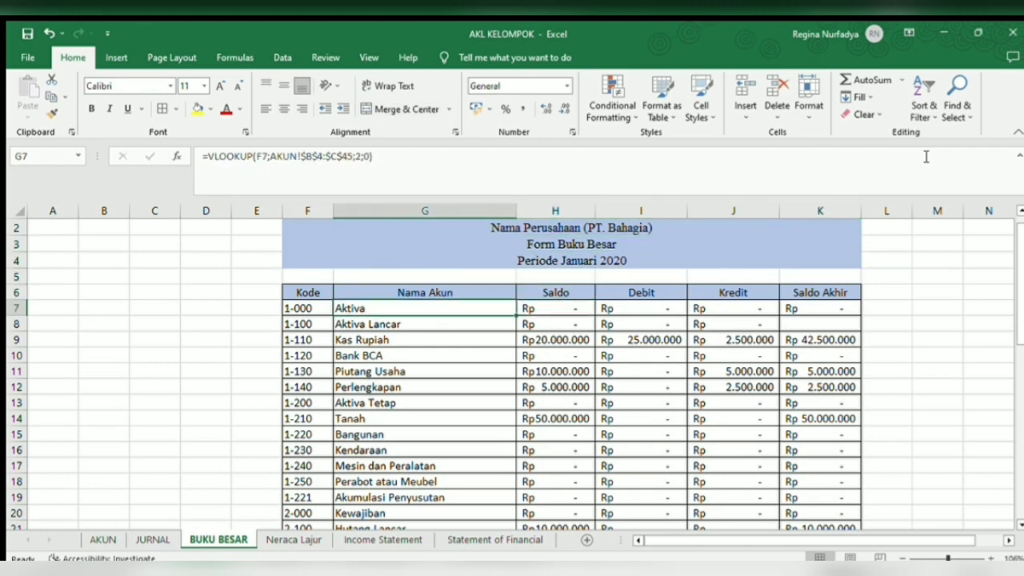
key(Down)
key(Down)
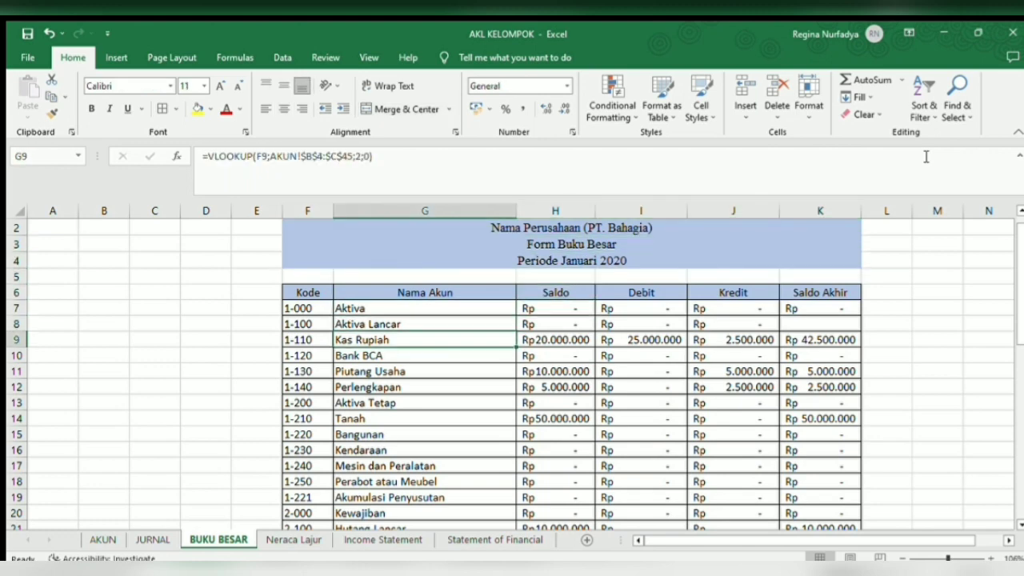
key(Right)
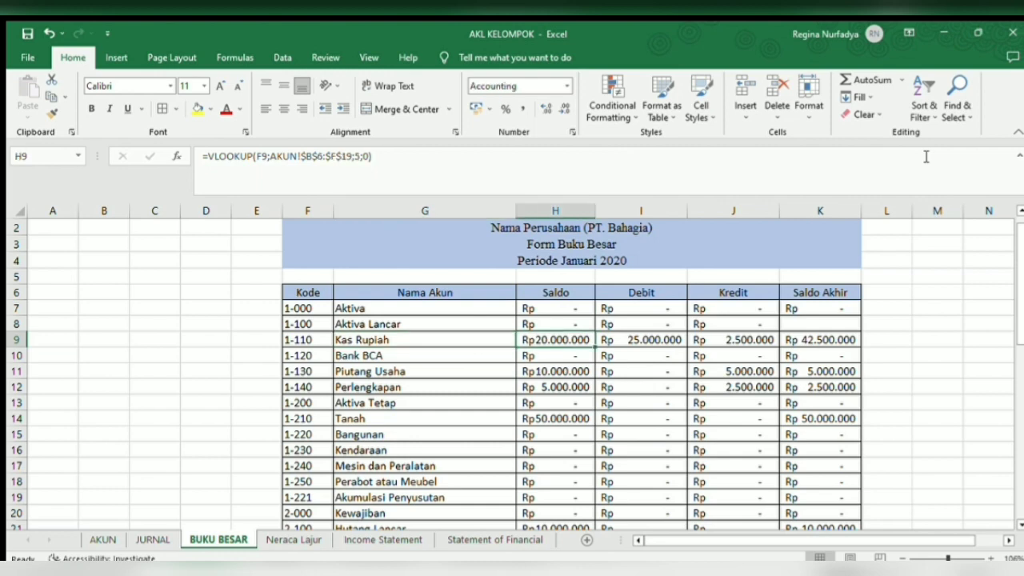
key(Right)
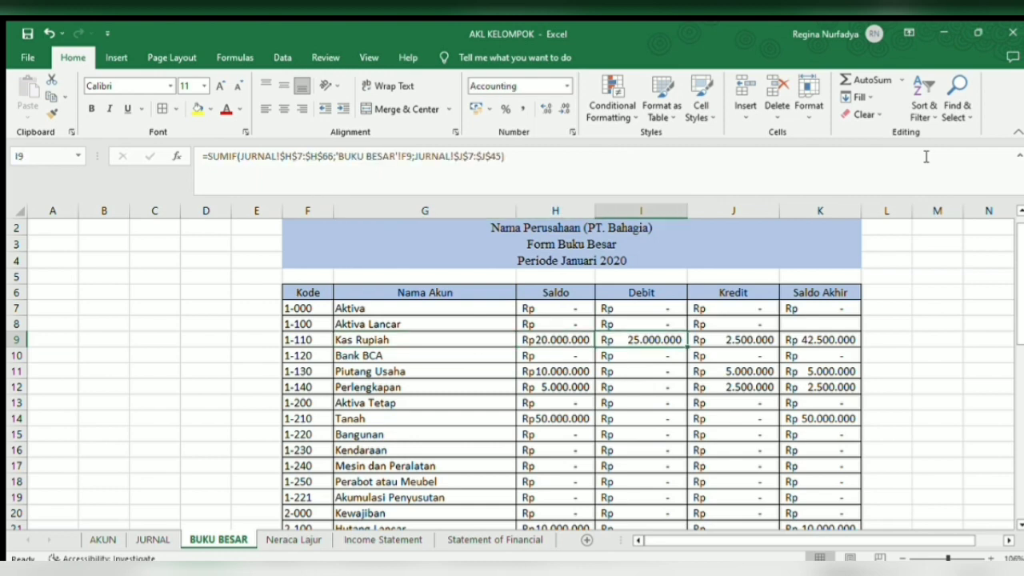
key(Right)
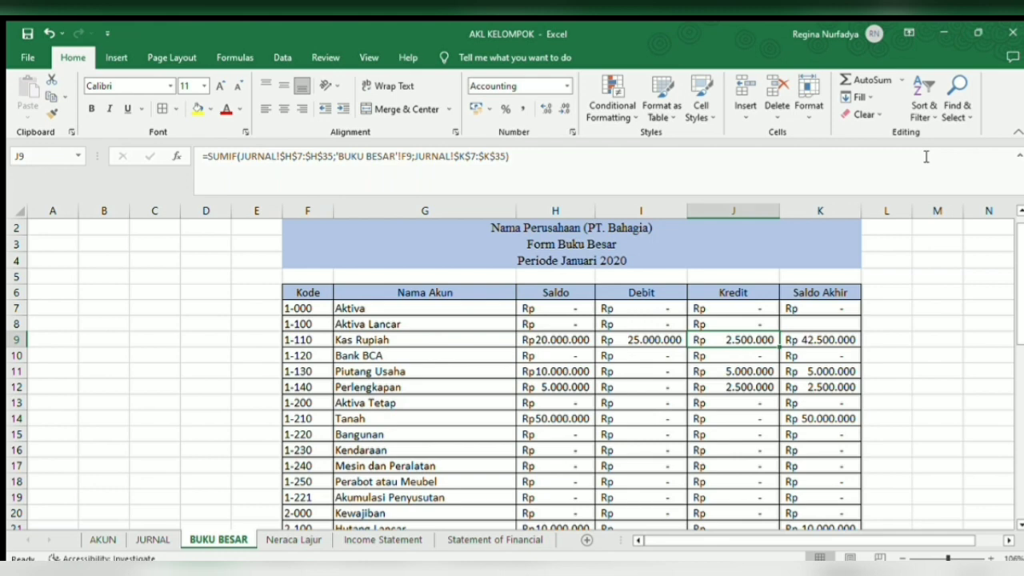
key(Right)
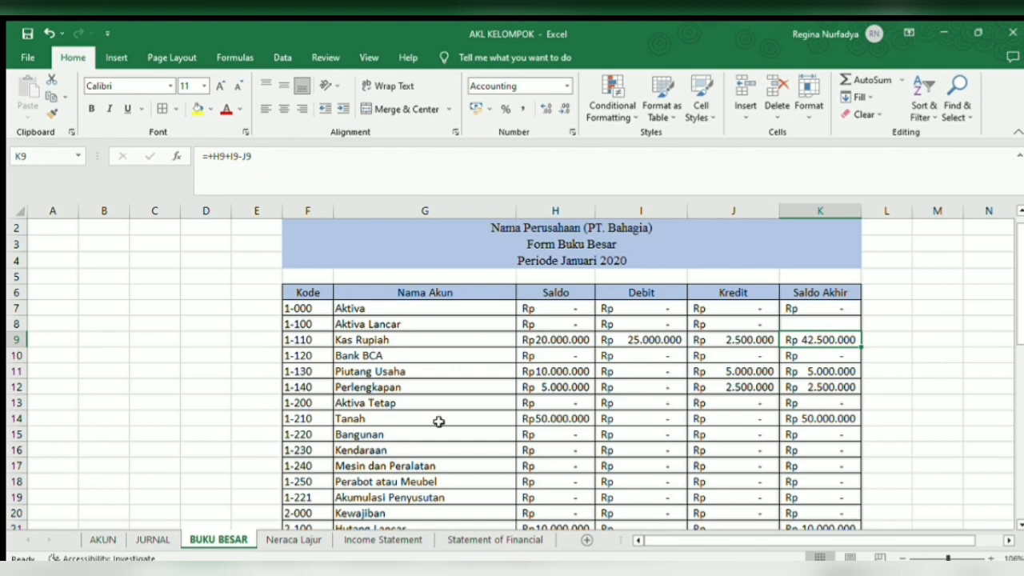
Step: Examine the Saldo Akhir formulas in BUKU BESAR from Bank BCA down through the debt, capital and revenue accounts
key(Down)
key(Down)
key(Down)
key(Down)
key(Down)
key(Down)
key(Down)
key(Down)
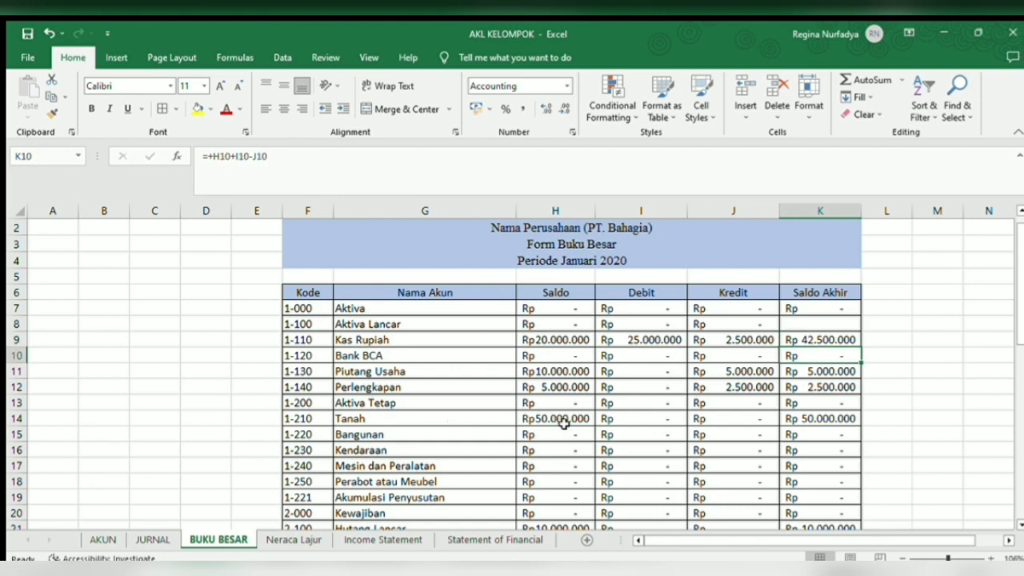
key(Down)
key(Down)
key(Down)
key(Down)
key(Down)
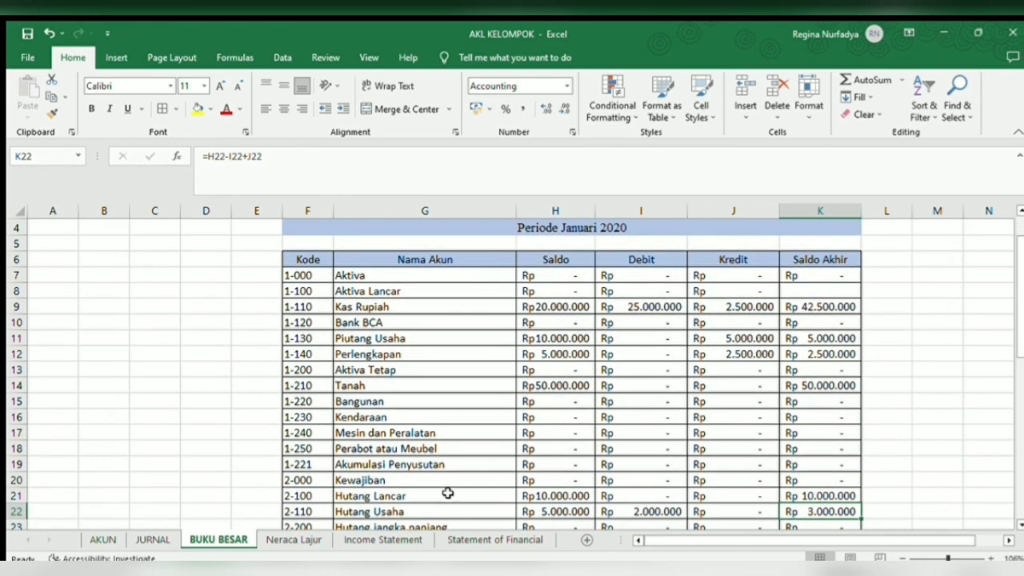
key(Down)
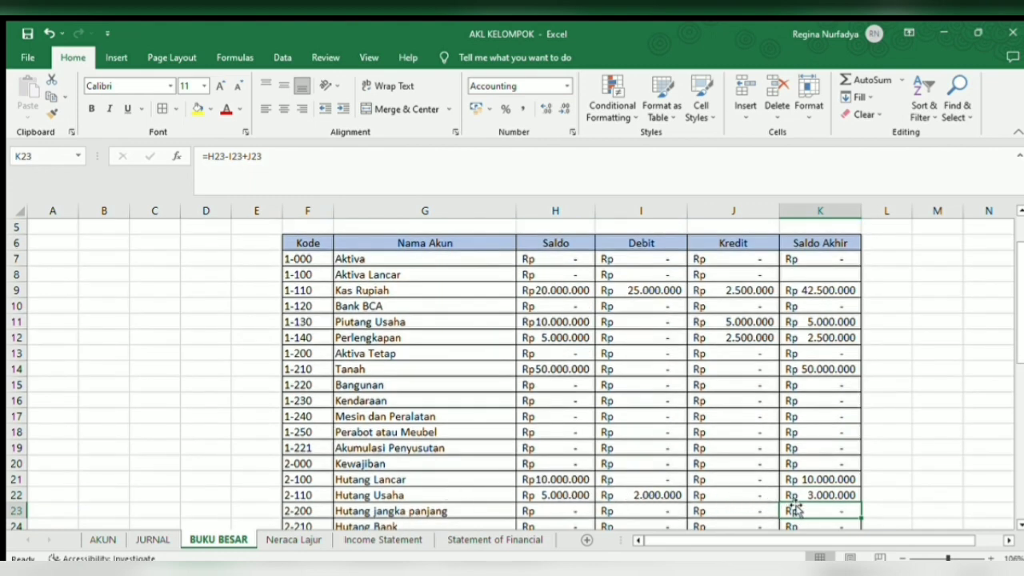
key(Down)
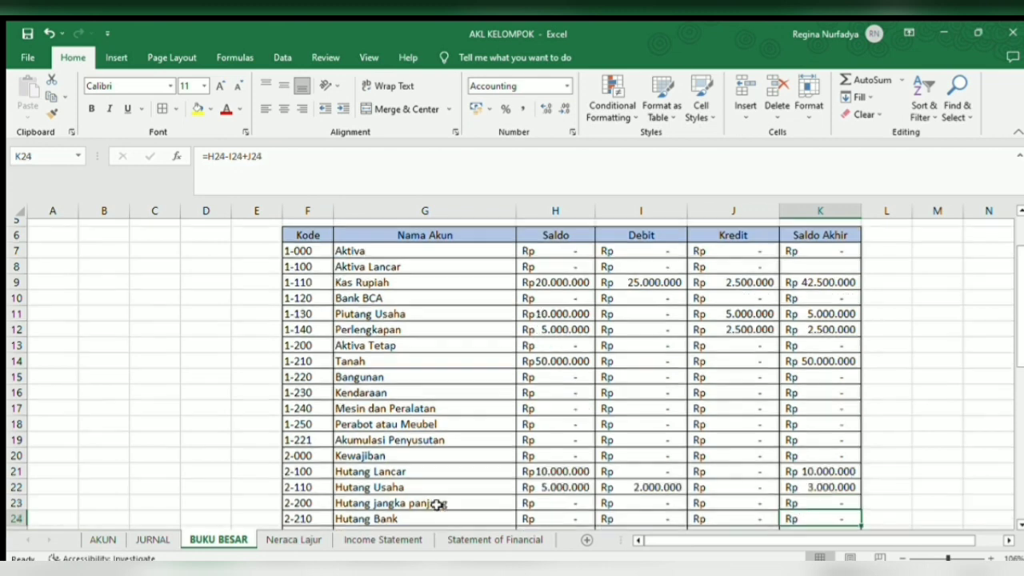
key(Down)
key(Down)
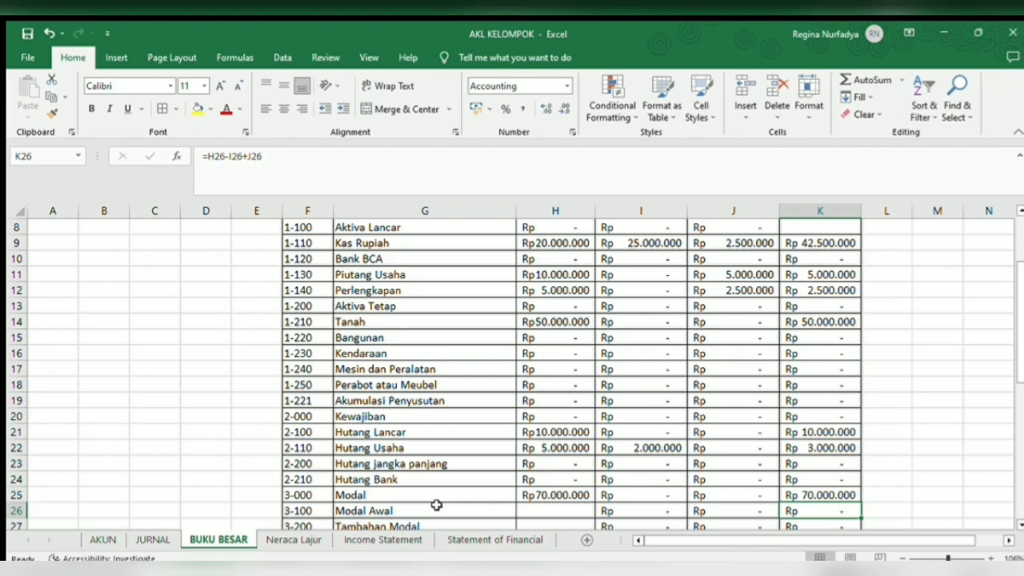
key(Down)
key(Down)
key(Down)
key(Down)
key(Down)
key(Down)
key(Down)
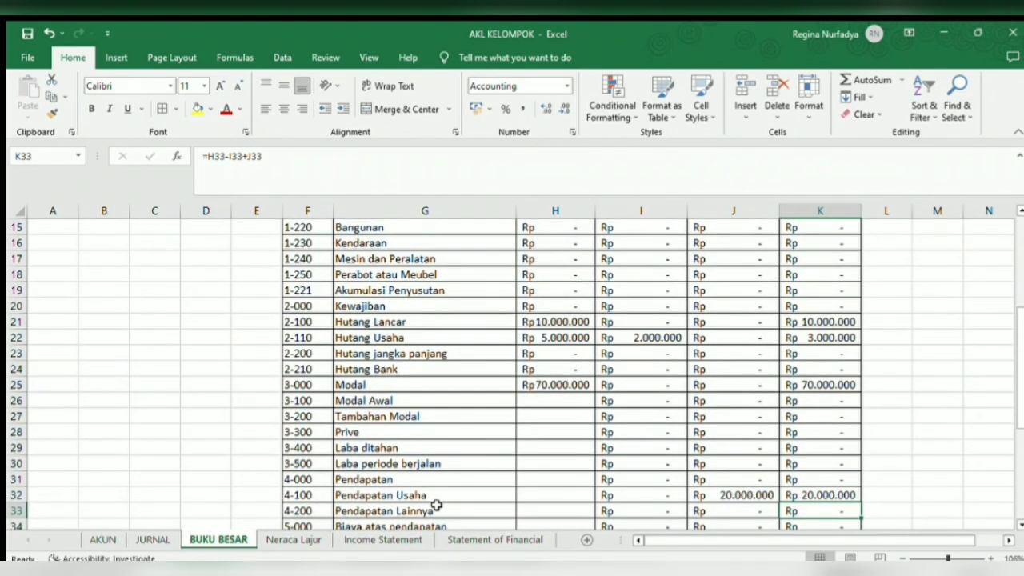
Step: Inspect the SUMIF formulas behind the Pendapatan Usaha, Listrik, air dan telepon and Biaya perlengkapan amounts in the ledger
key(Up)
key(Left)
key(Left)
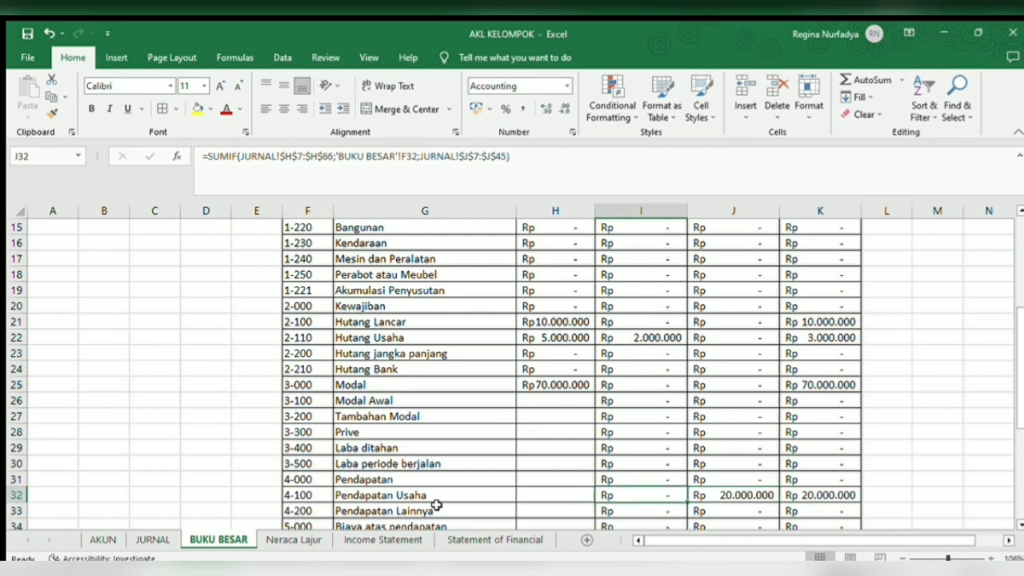
key(Right)
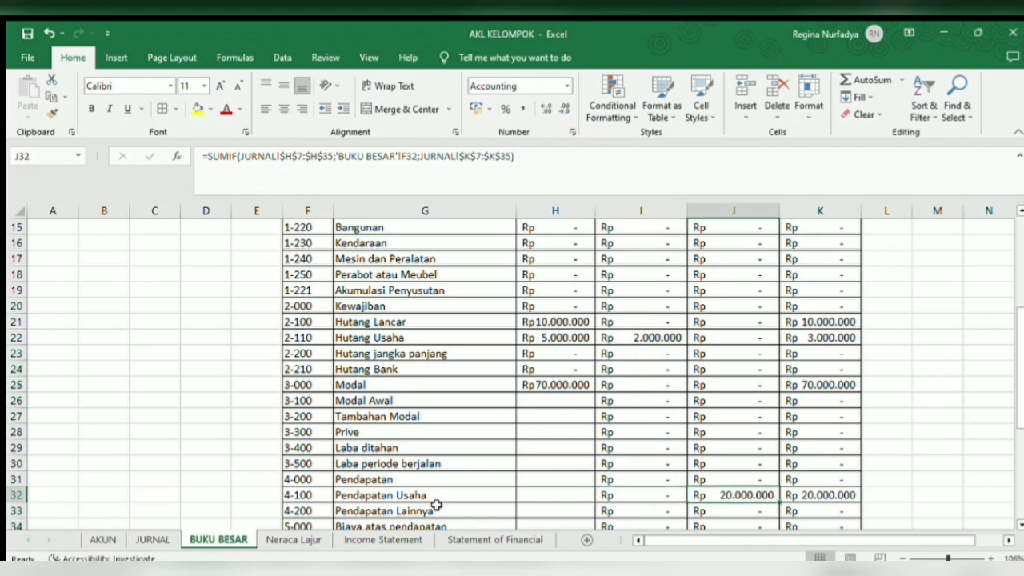
key(Down)
key(Down)
key(Down)
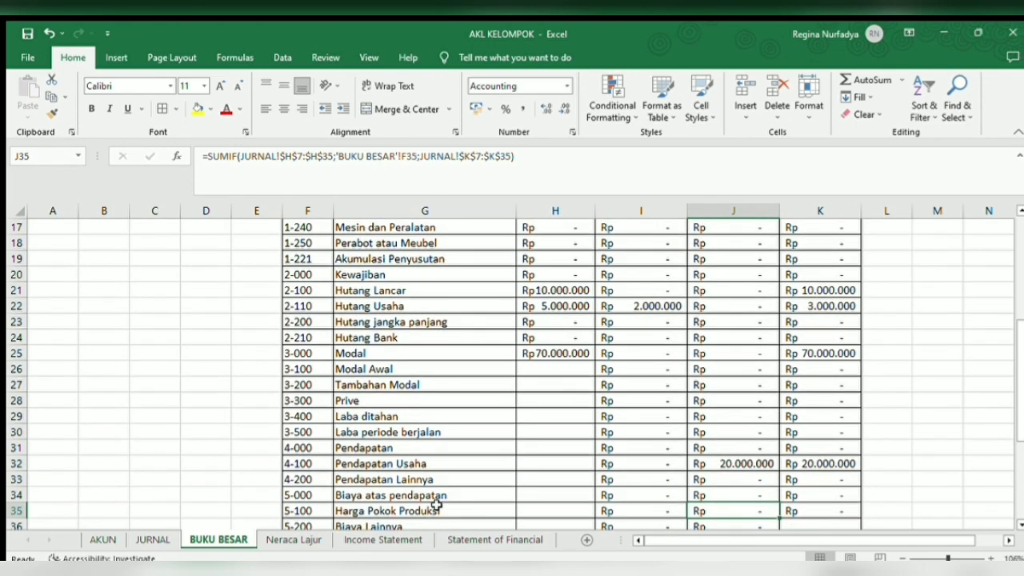
key(Down)
key(Down)
key(Down)
key(Down)
key(Down)
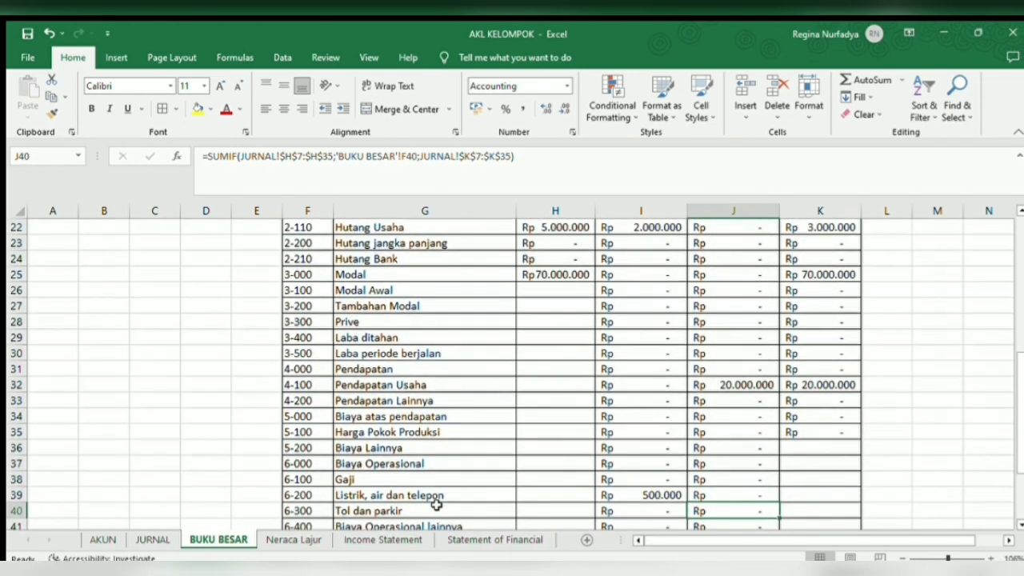
key(Up)
key(Left)
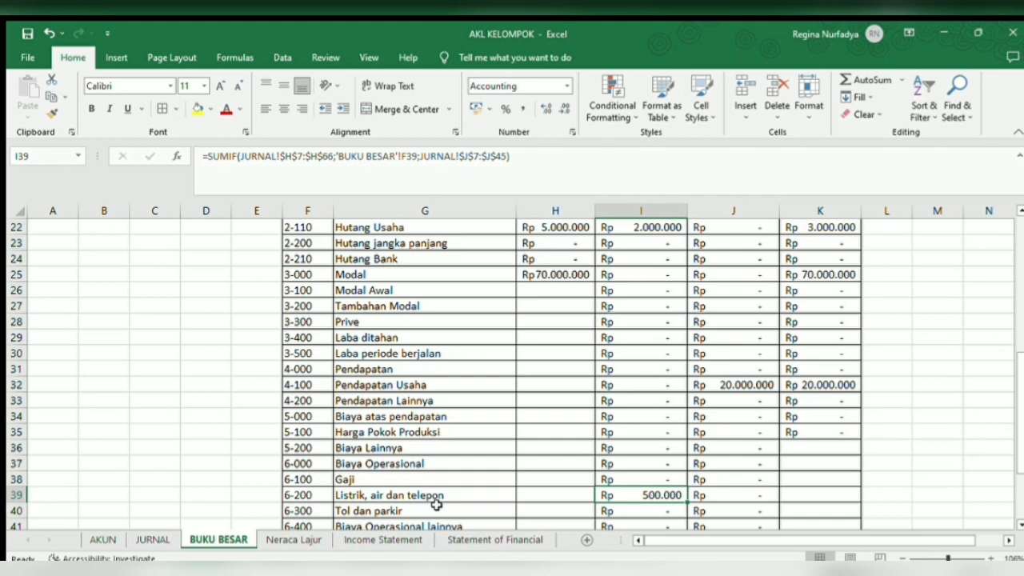
key(Down)
key(Down)
key(Down)
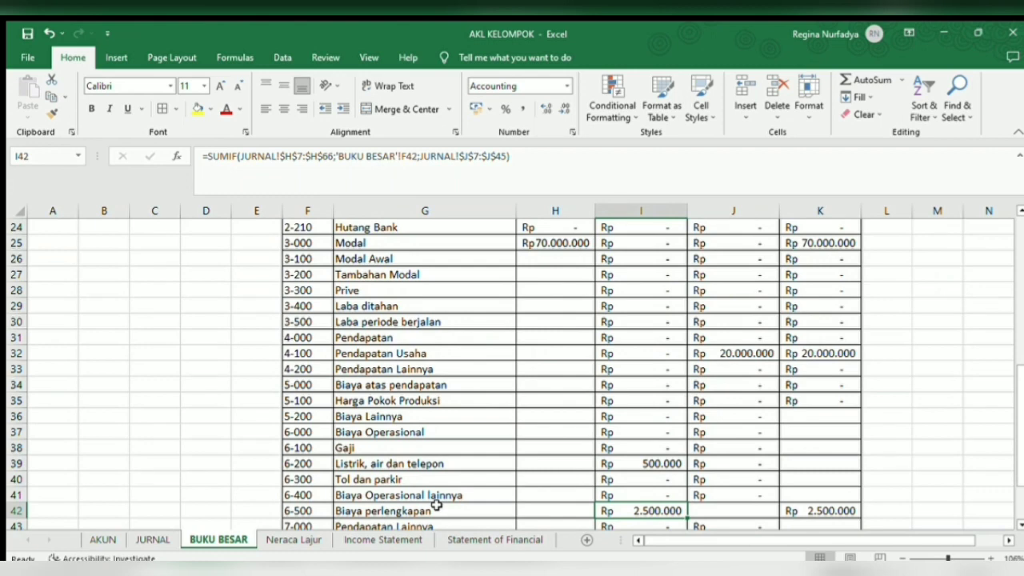
Step: Review the last ledger accounts and inspect the Debit total formula in the Jumlah row
scroll(436, 503, down, 1)
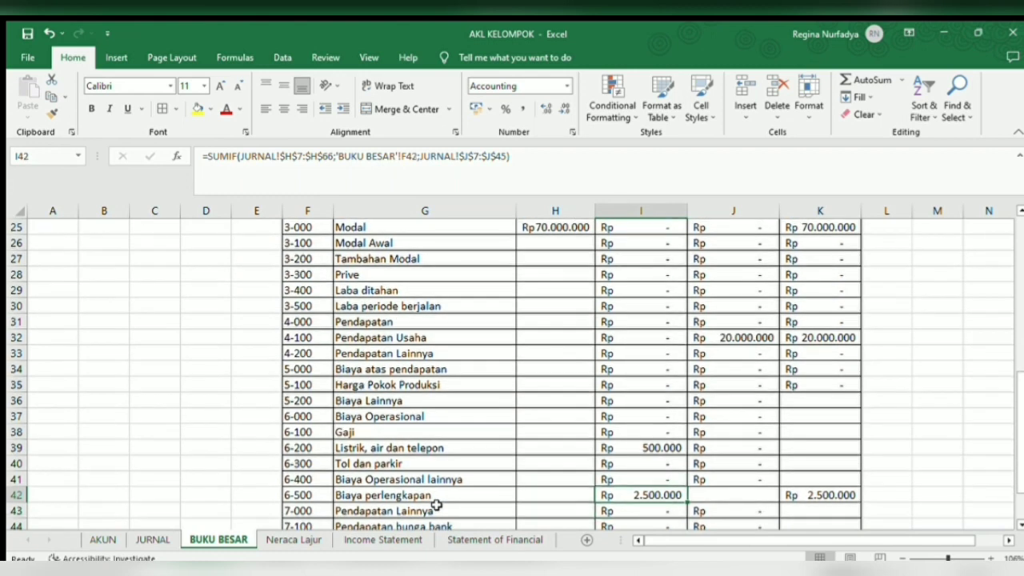
key(Down)
key(Down)
key(Down)
key(Down)
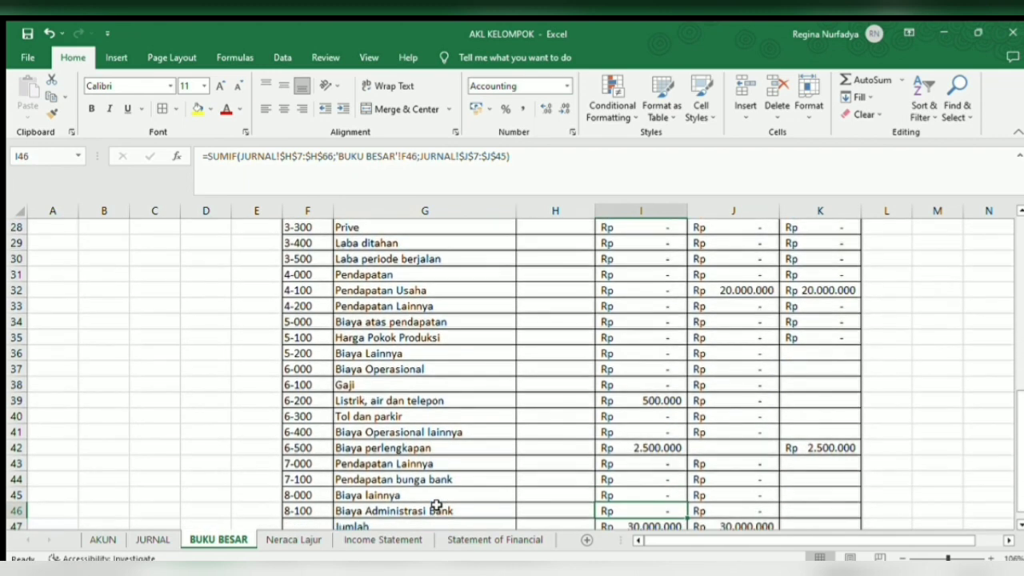
scroll(436, 505, down, 1)
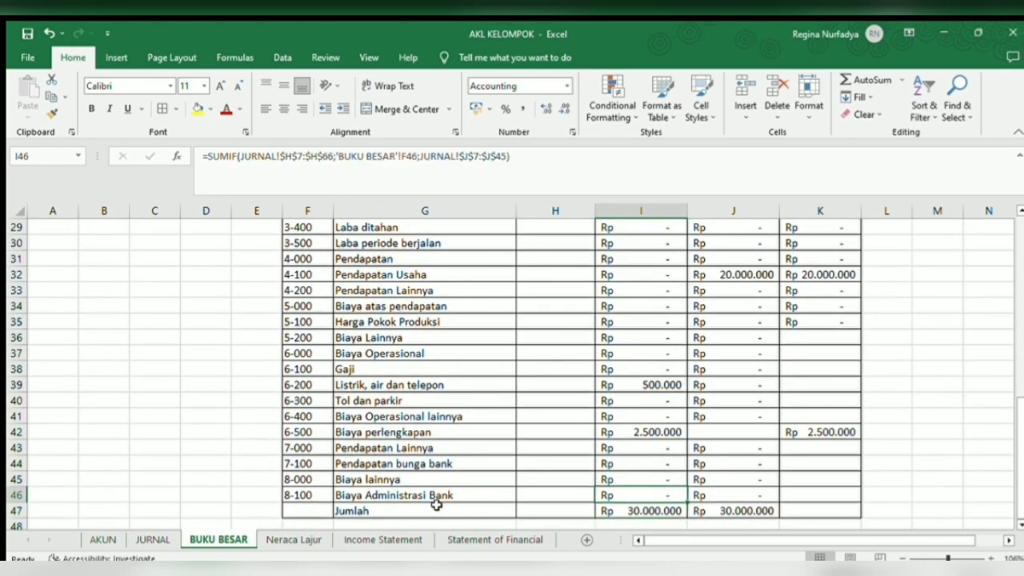
key(Down)
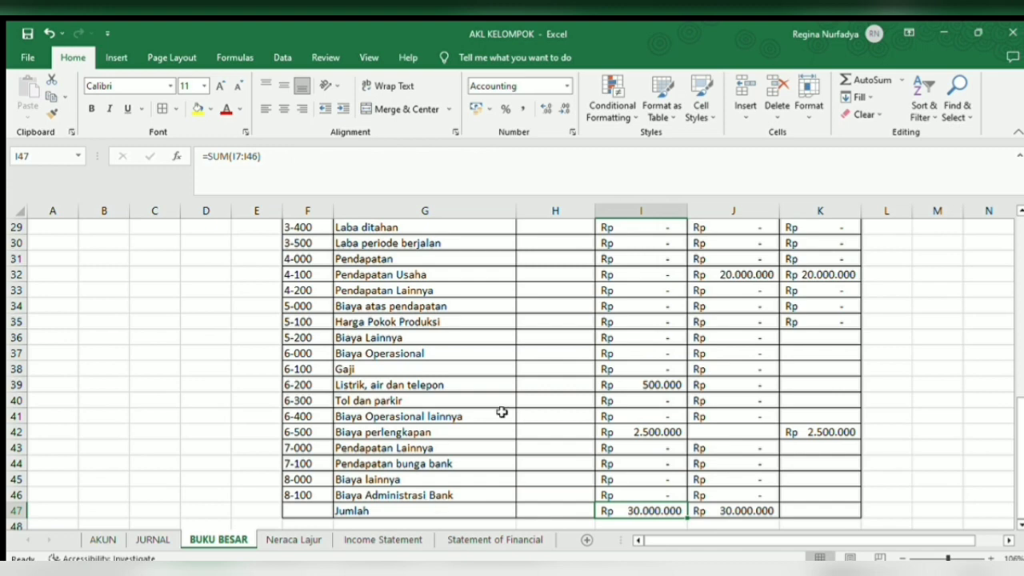
Step: Compare the Neraca Lajur worksheet with the BUKU BESAR ledger and review the worksheet down to its total rows
key(ctrl+Page_Down)
scroll(526, 376, up, 1)
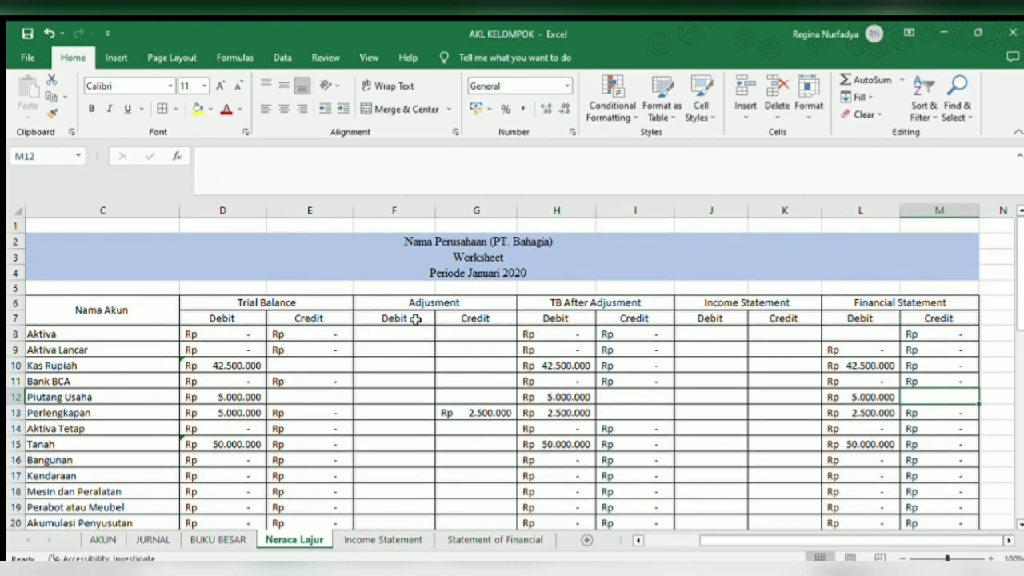
scroll(291, 352, down, 1)
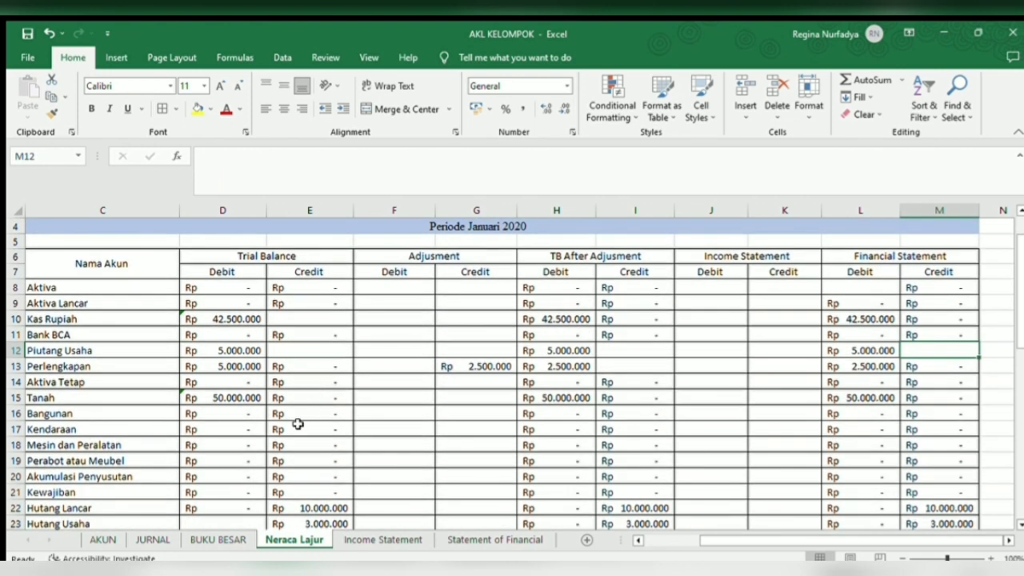
click(238, 539)
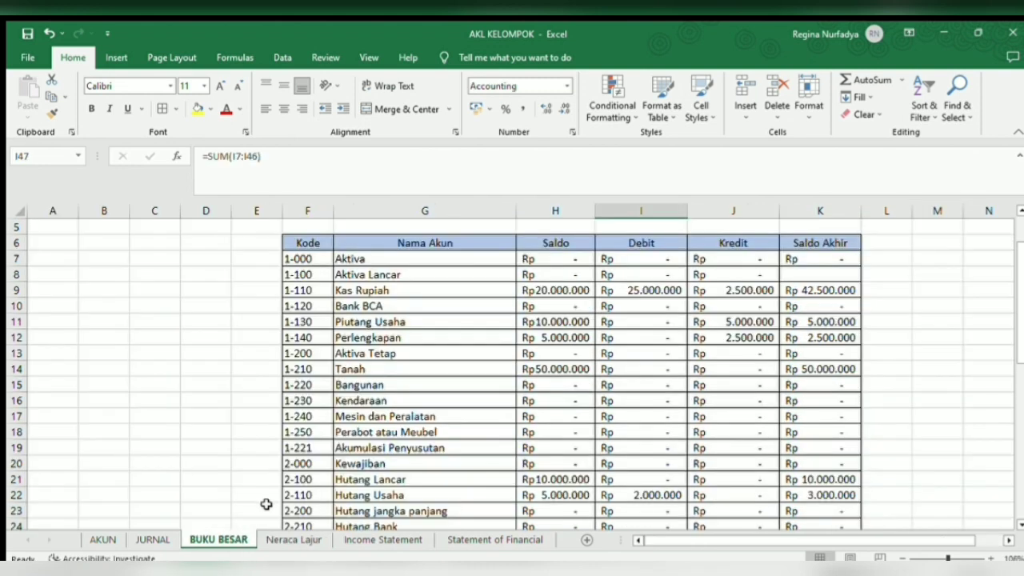
scroll(317, 493, up, 2)
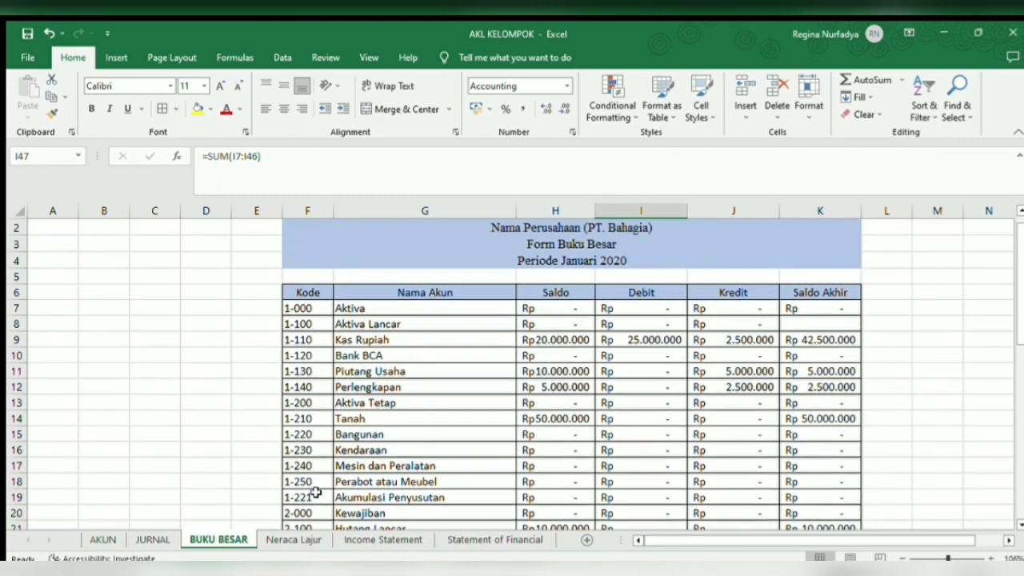
click(288, 539)
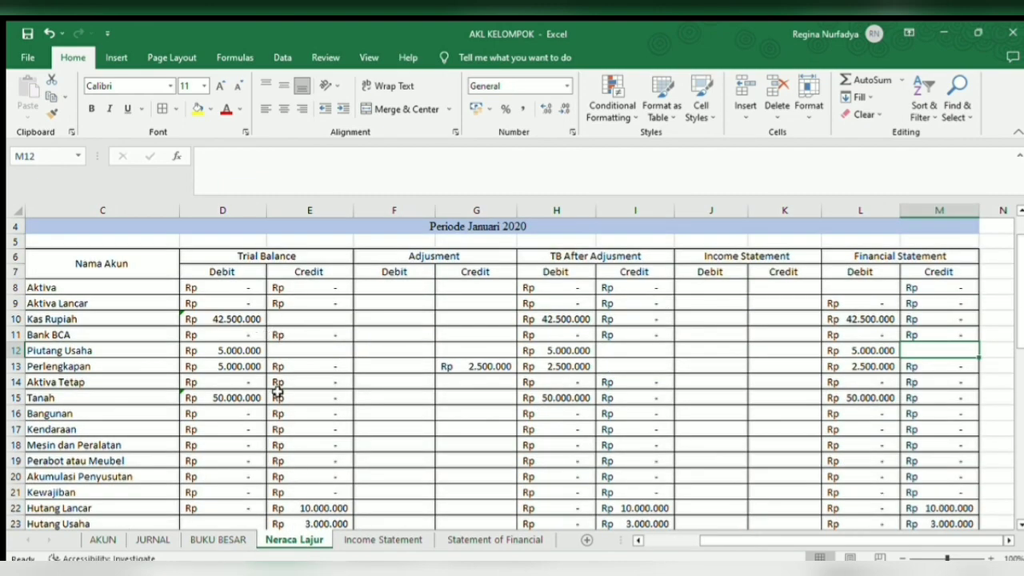
scroll(277, 418, down, 6)
scroll(280, 430, down, 4)
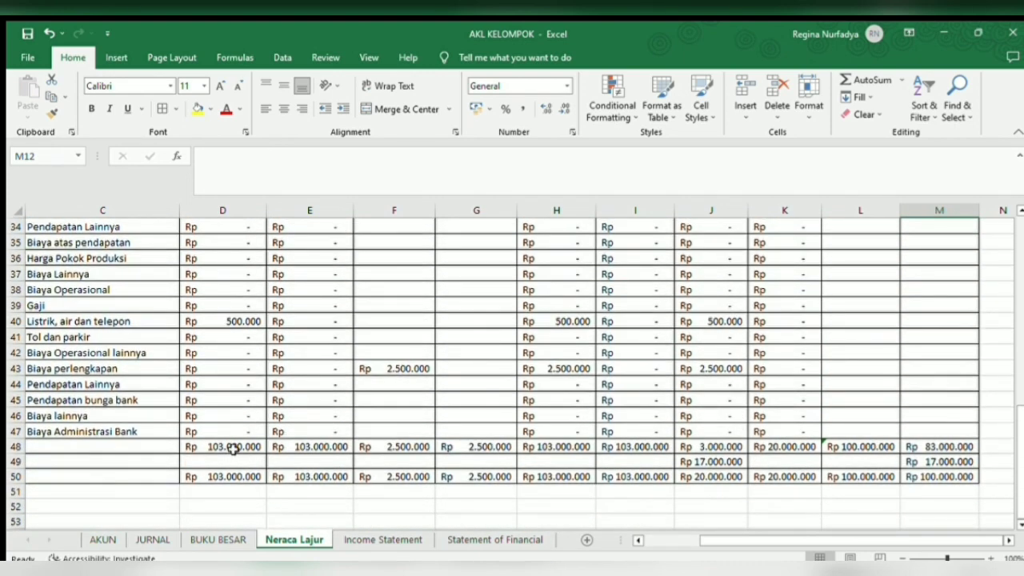
Step: Inspect the Adjusment entries in Neraca Lajur: the Credit amount for Perlengkapan and the Debit amount for Biaya perlengkapan
scroll(280, 431, up, 5)
scroll(281, 430, up, 5)
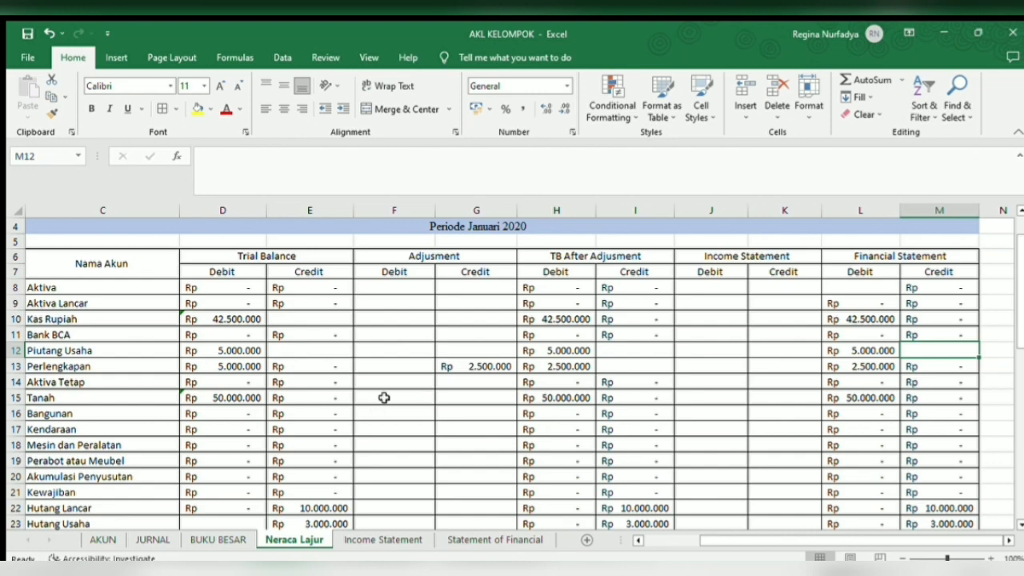
click(464, 366)
scroll(464, 376, down, 10)
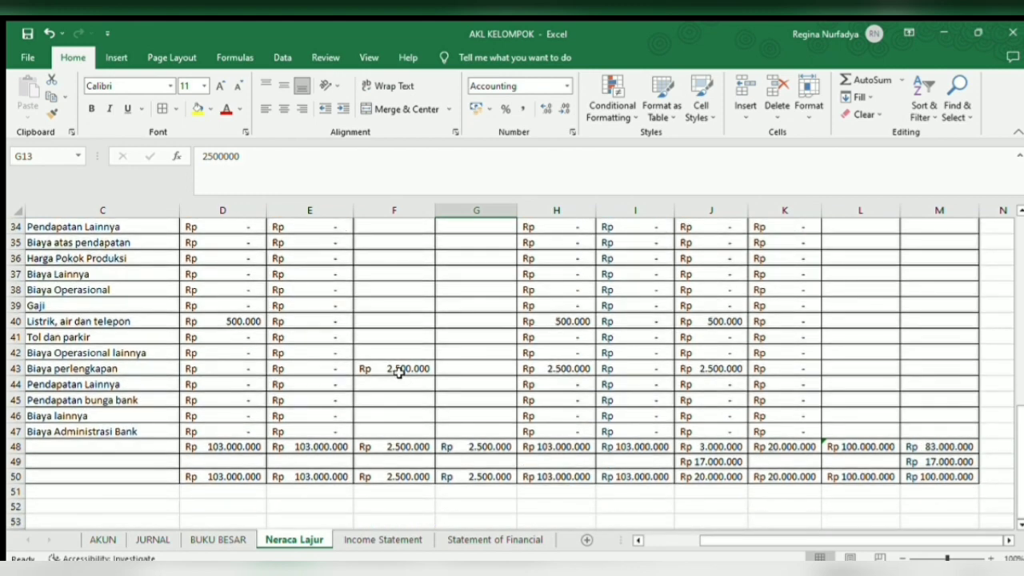
click(399, 371)
scroll(440, 347, up, 7)
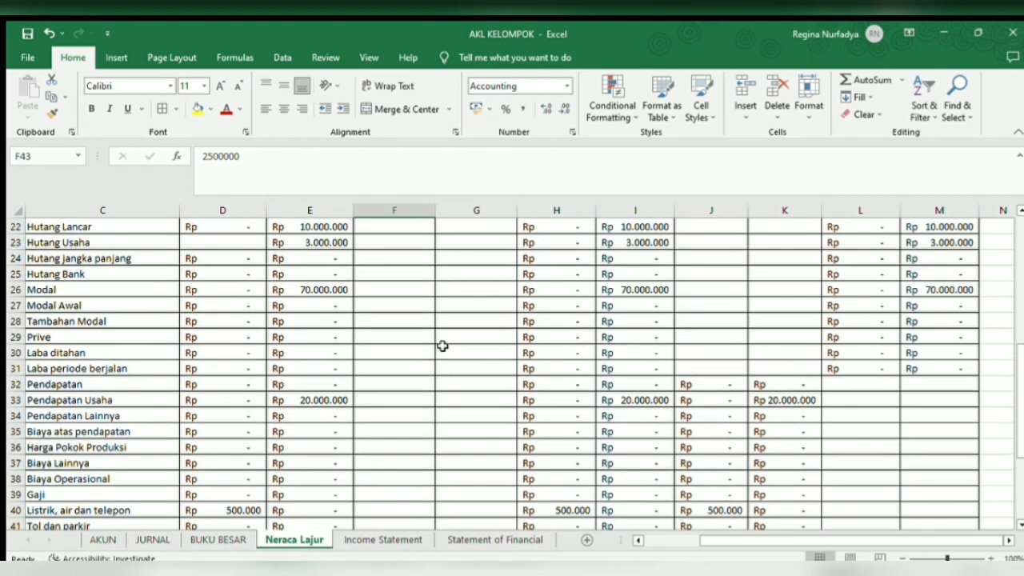
Step: Review the TB After Adjusment Debit and Credit columns in Neraca Lajur from Aktiva down to the total rows
scroll(458, 351, up, 3)
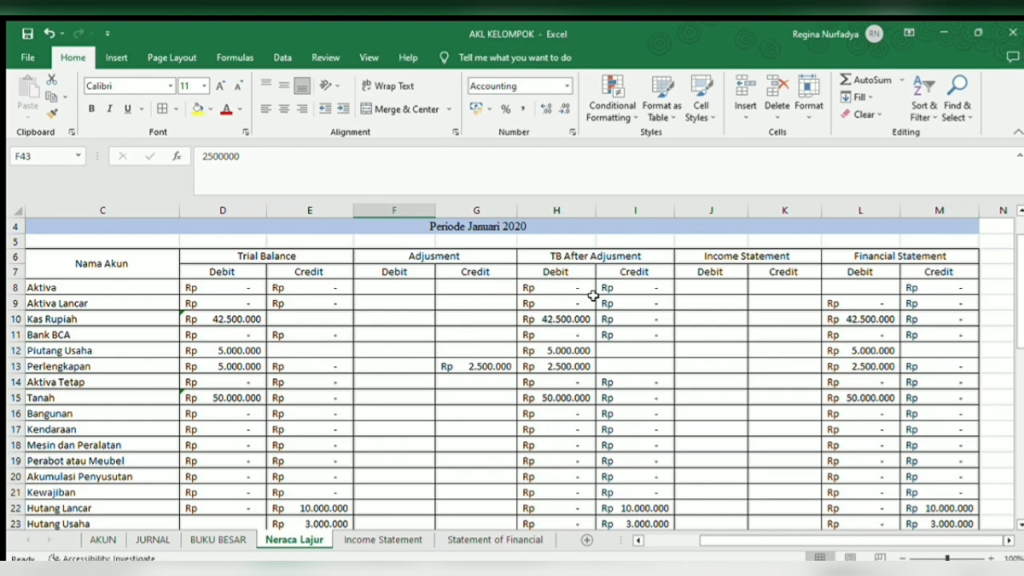
scroll(599, 299, down, 1)
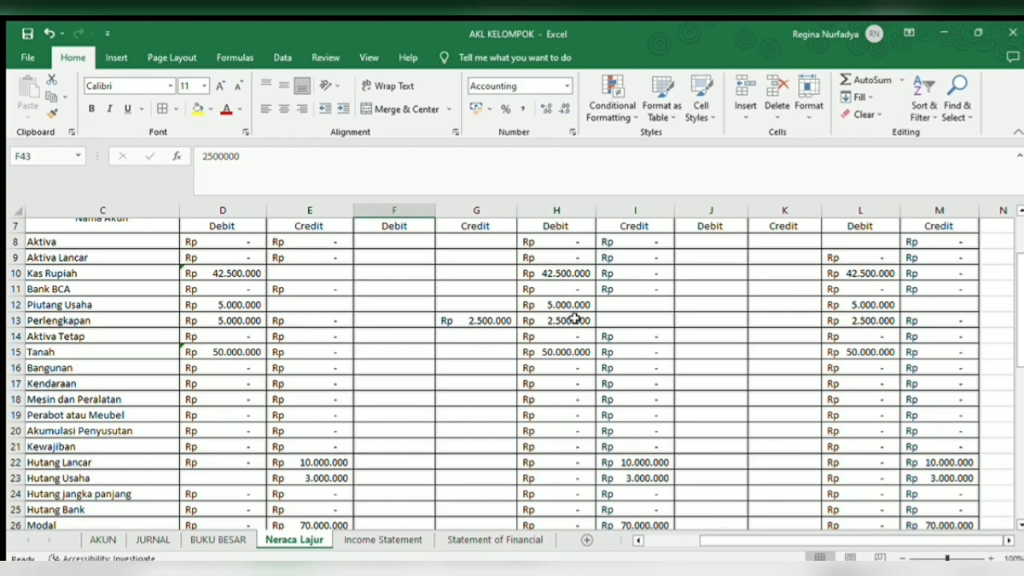
scroll(596, 315, down, 3)
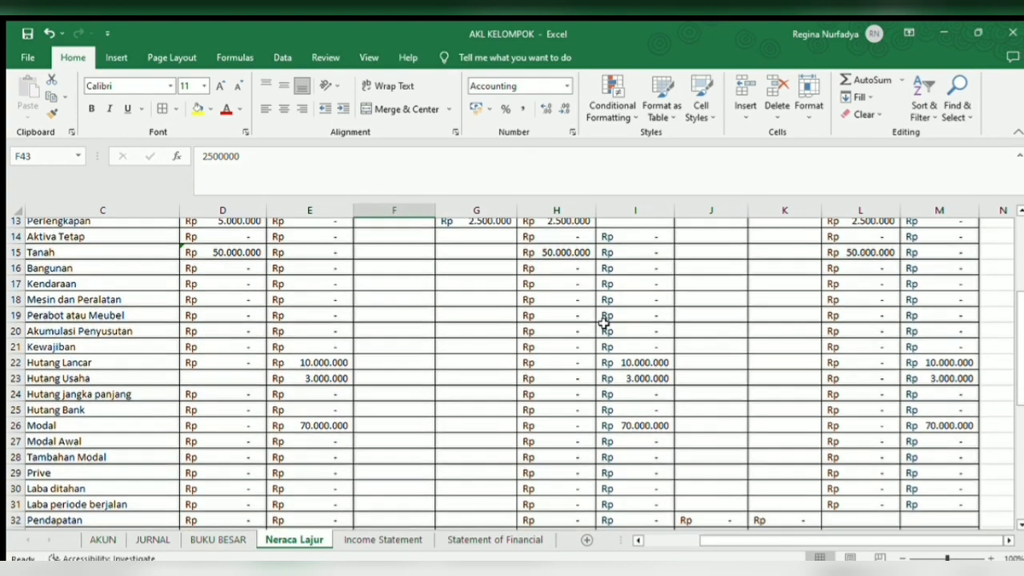
scroll(606, 326, down, 6)
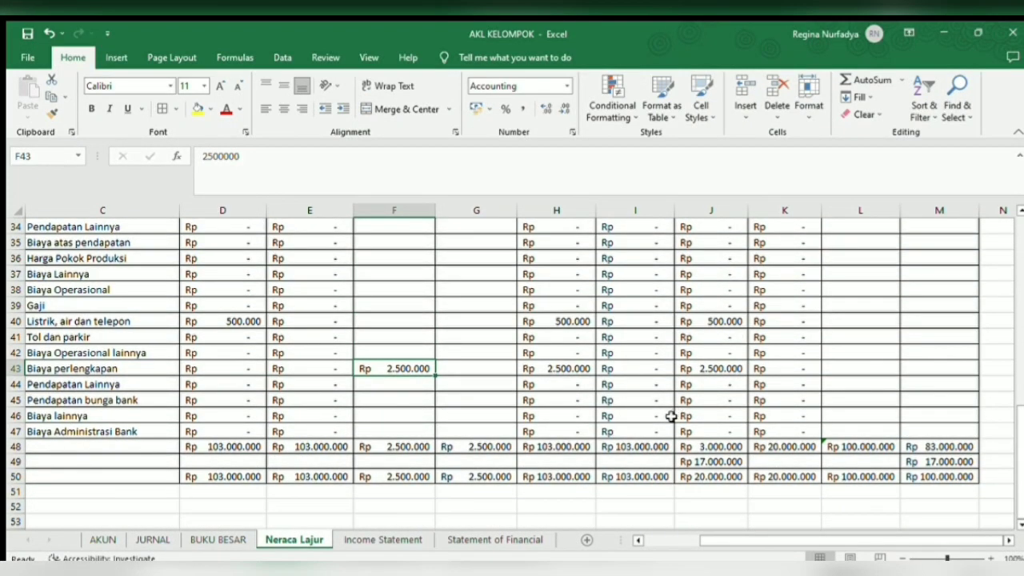
Step: Review the worksheet's Income Statement columns and inspect the formula in the Debit cell directly below their totals
scroll(669, 419, up, 5)
scroll(672, 415, up, 5)
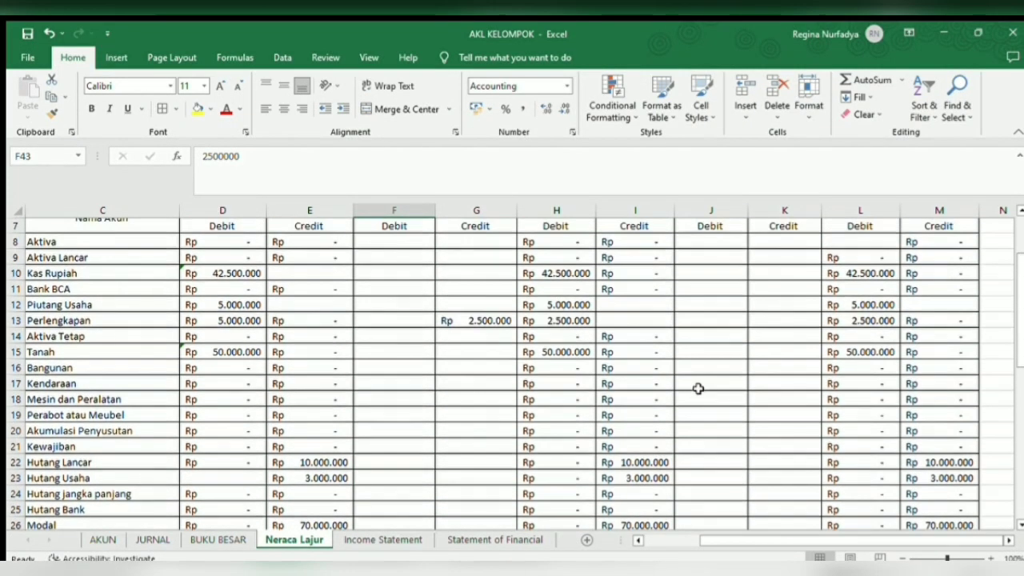
scroll(728, 320, down, 4)
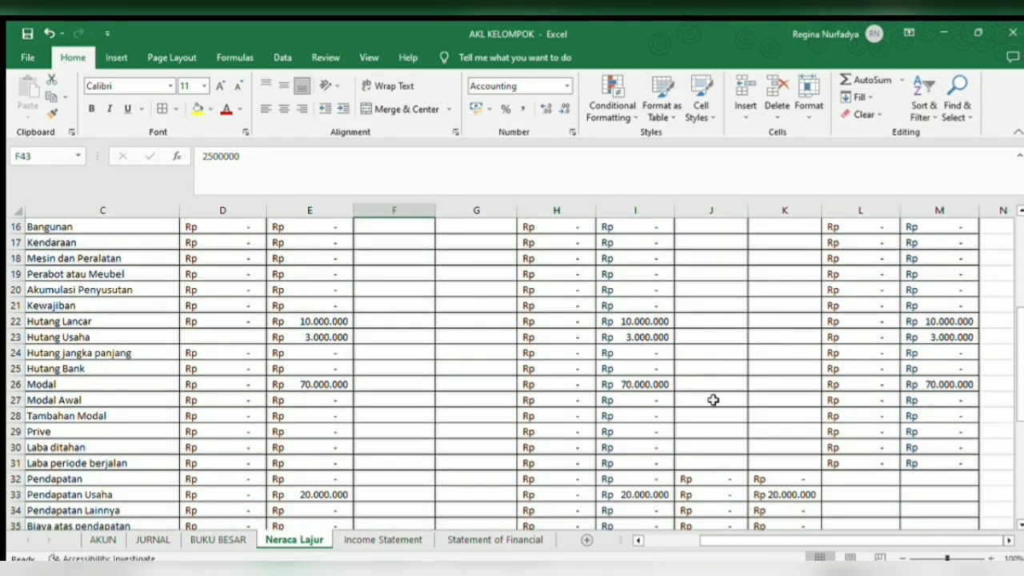
scroll(718, 410, down, 1)
scroll(723, 420, down, 1)
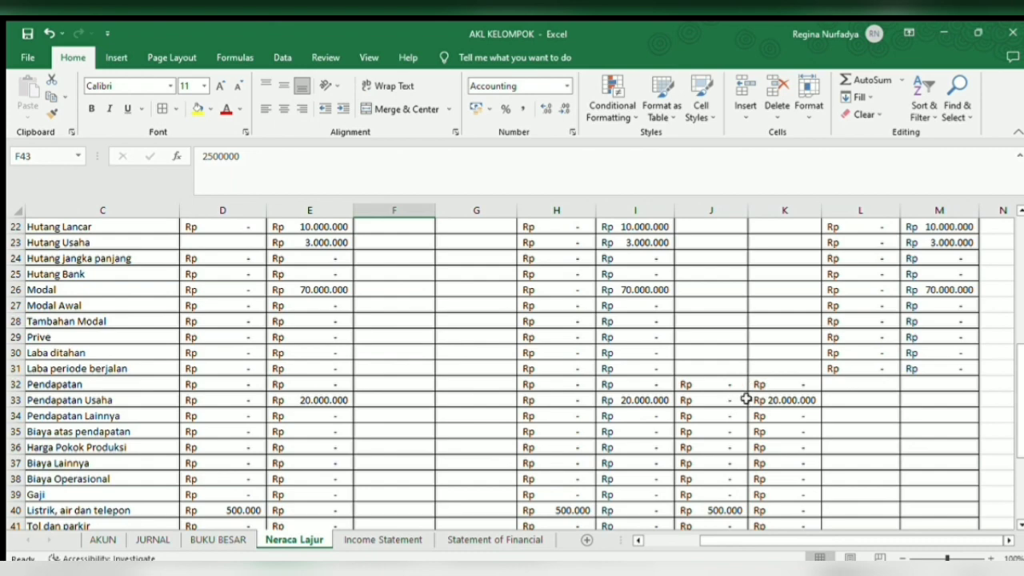
scroll(742, 398, down, 3)
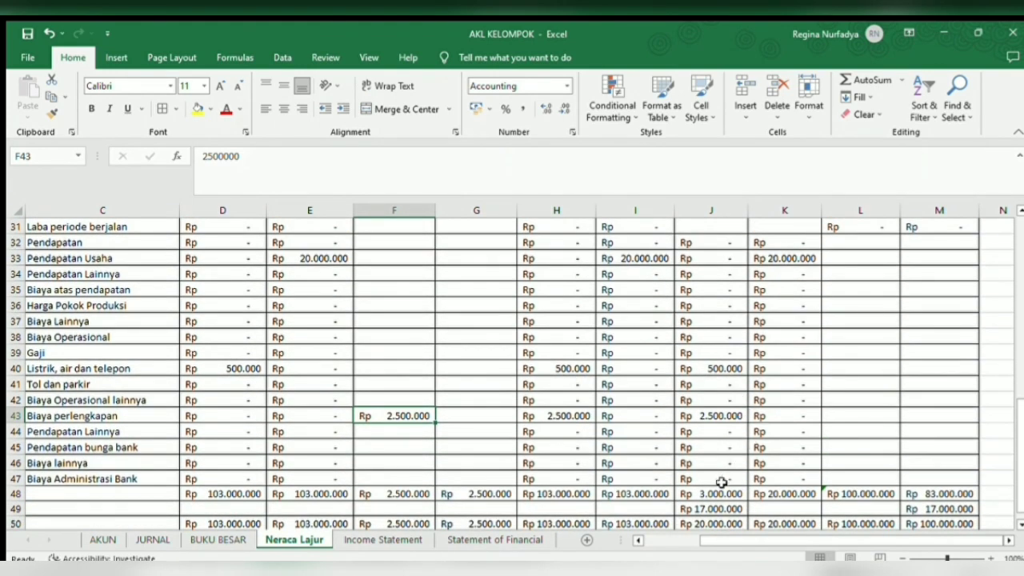
click(722, 509)
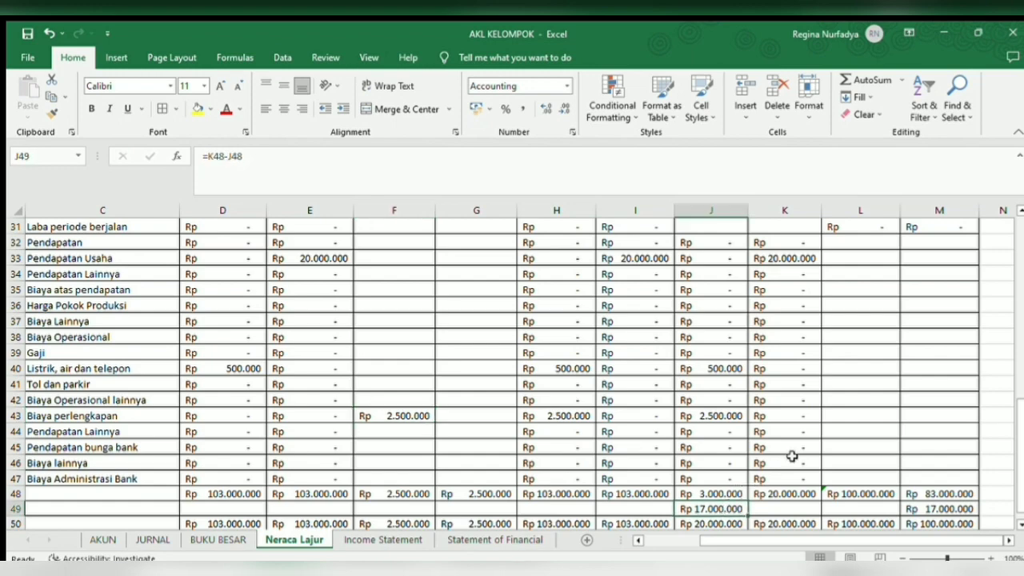
Step: Review the worksheet's Financial Statement columns and inspect the formula in the Credit cell directly below their totals
scroll(790, 453, up, 10)
scroll(794, 437, up, 1)
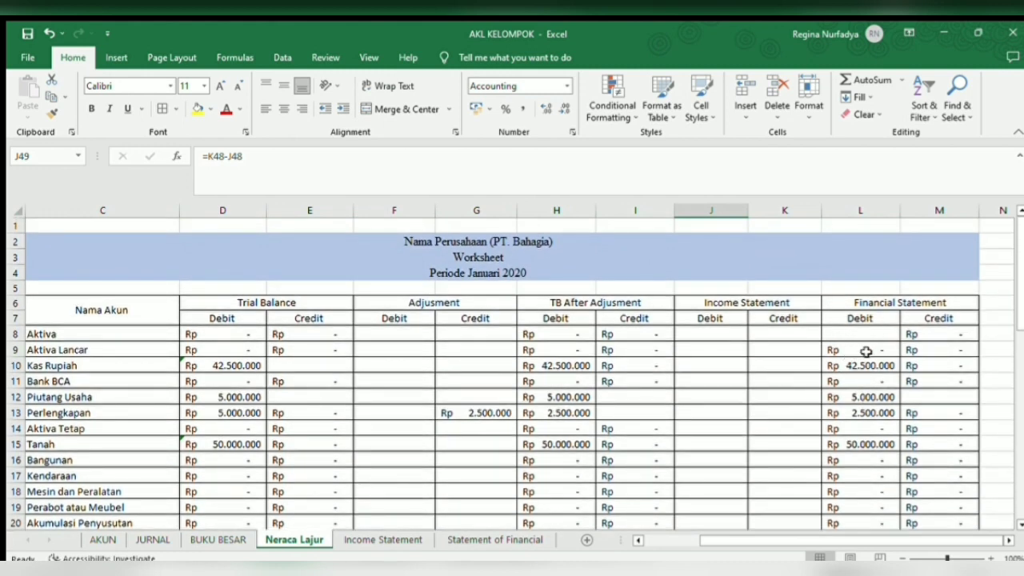
scroll(868, 392, down, 1)
scroll(869, 392, down, 8)
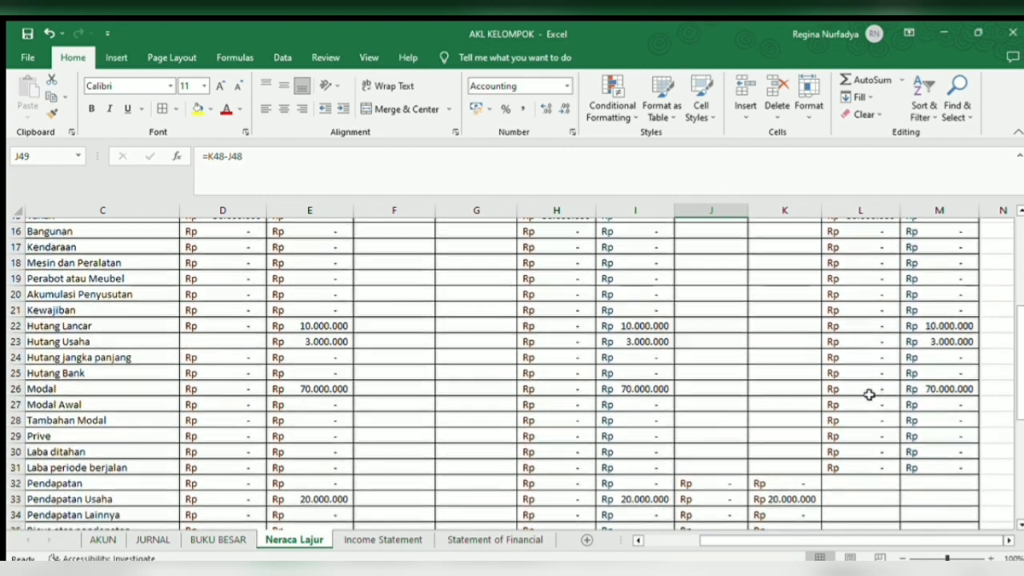
scroll(868, 394, down, 2)
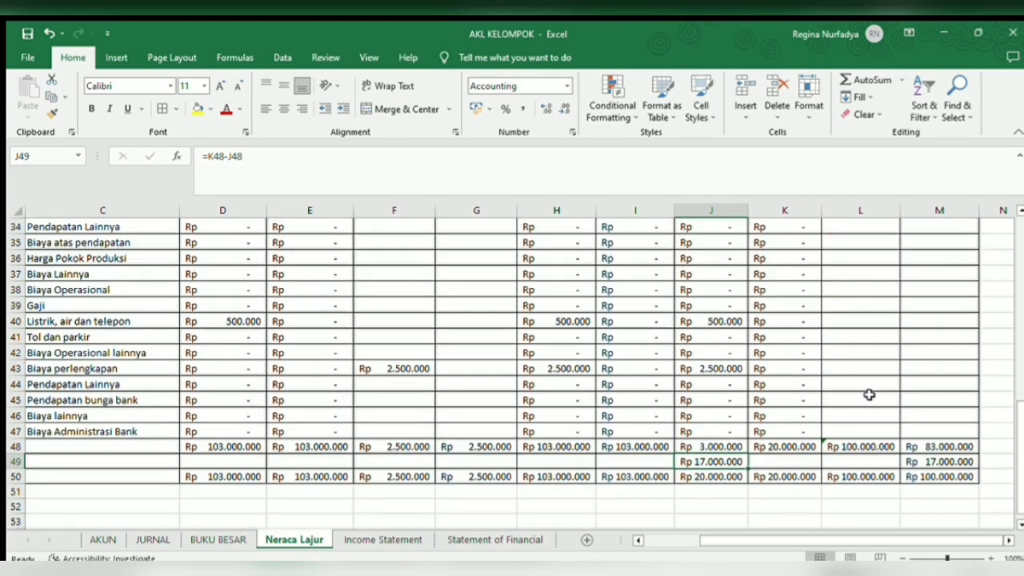
click(948, 463)
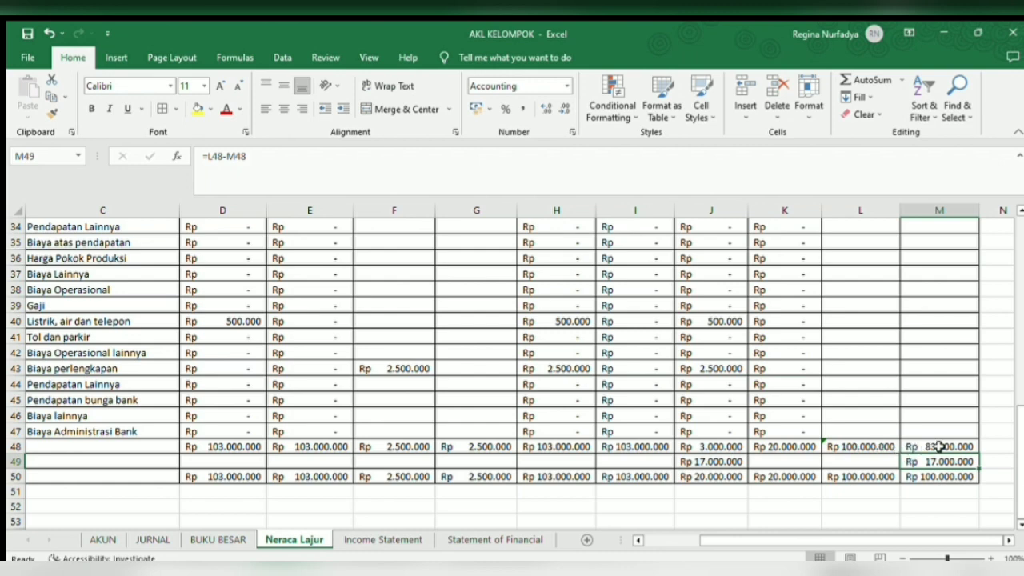
Step: Open the Income Statement sheet and inspect the VLOOKUP formulas for the amount and account name of account 5-000
key(ctrl+Page_Down)
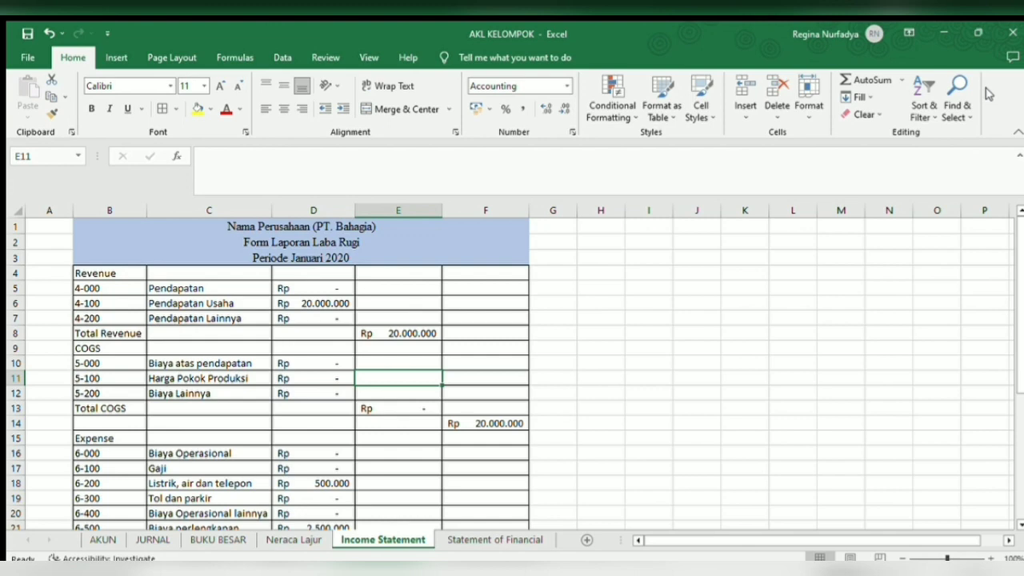
key(Up)
key(Up)
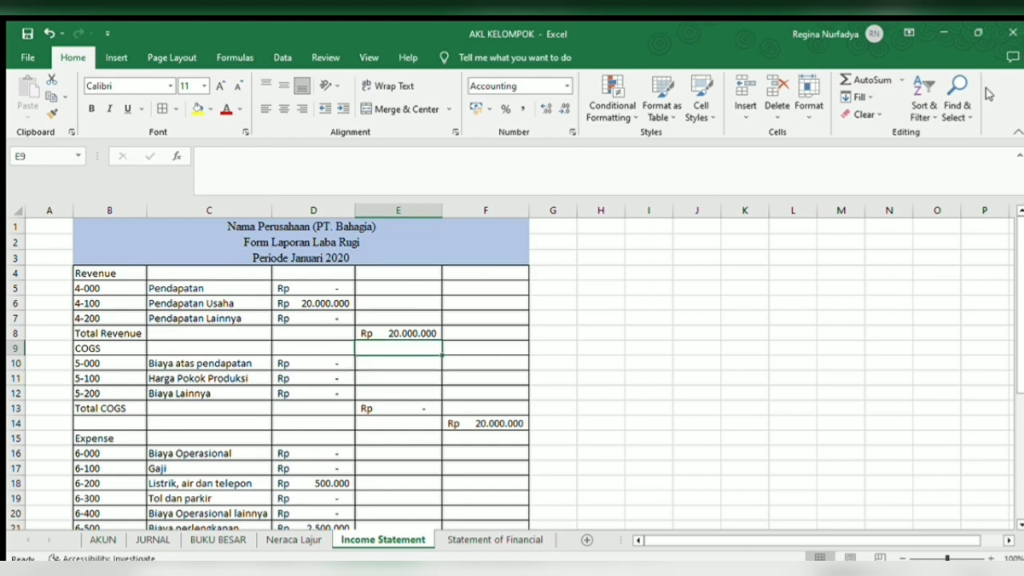
key(Down)
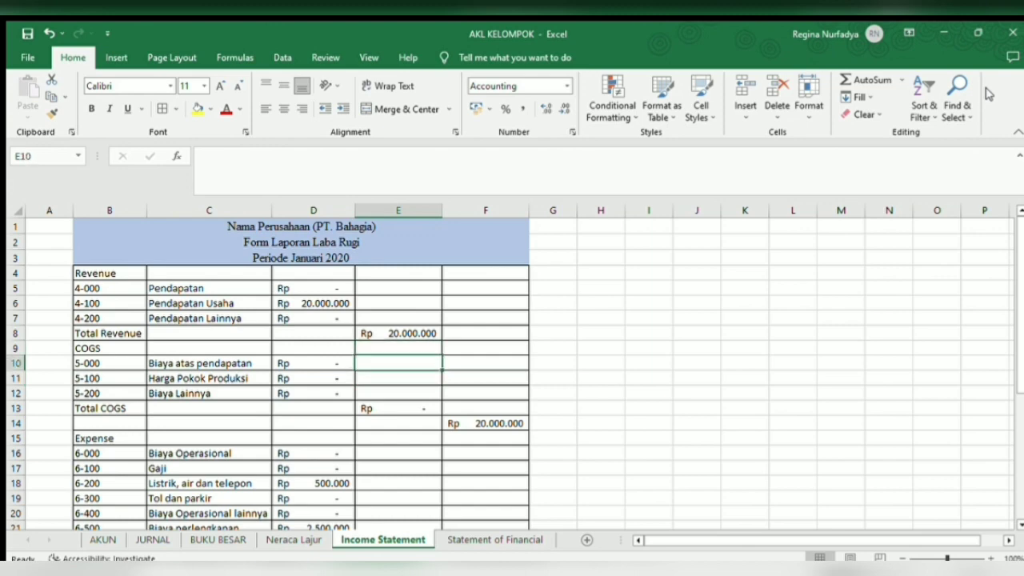
key(Left)
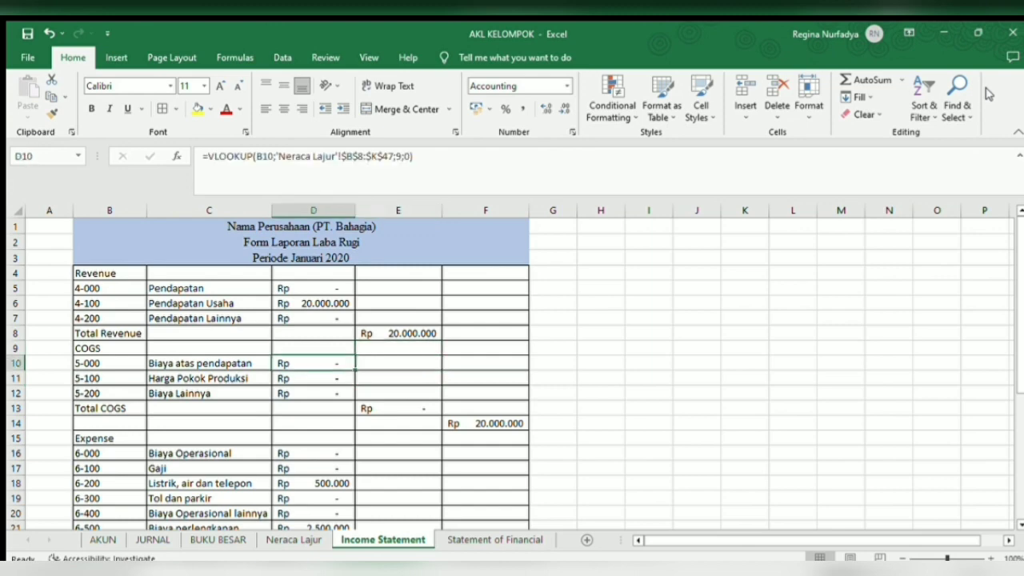
key(Up)
key(Left)
Step: Review the Form Laporan Laba Rugi from the COGS section through the Expense accounts and the Total Expense row
key(Down)
key(Down)
key(Down)
key(Down)
key(Down)
key(Down)
key(Down)
key(Down)
key(Down)
key(Down)
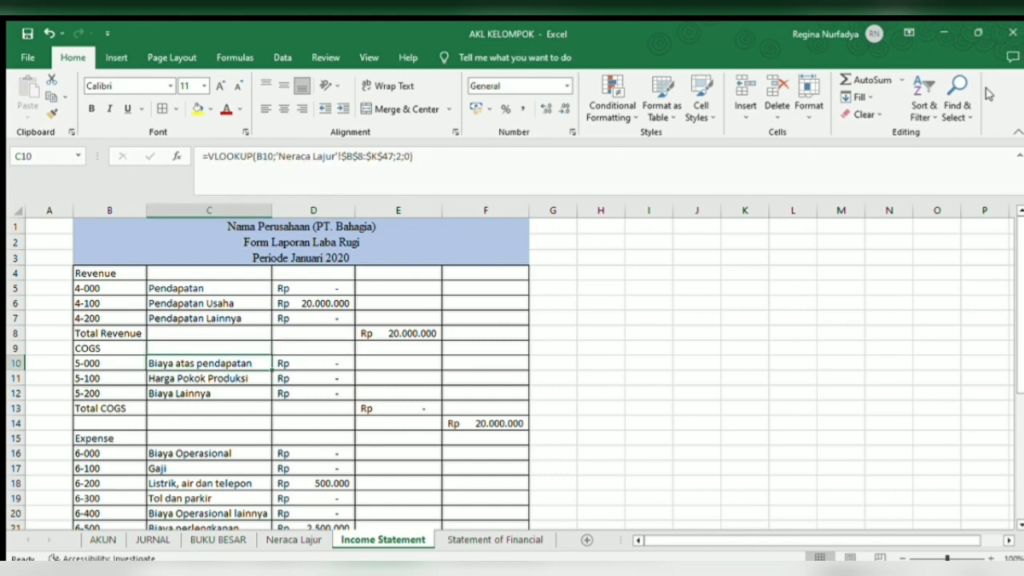
key(Down)
key(Down)
key(Down)
key(Down)
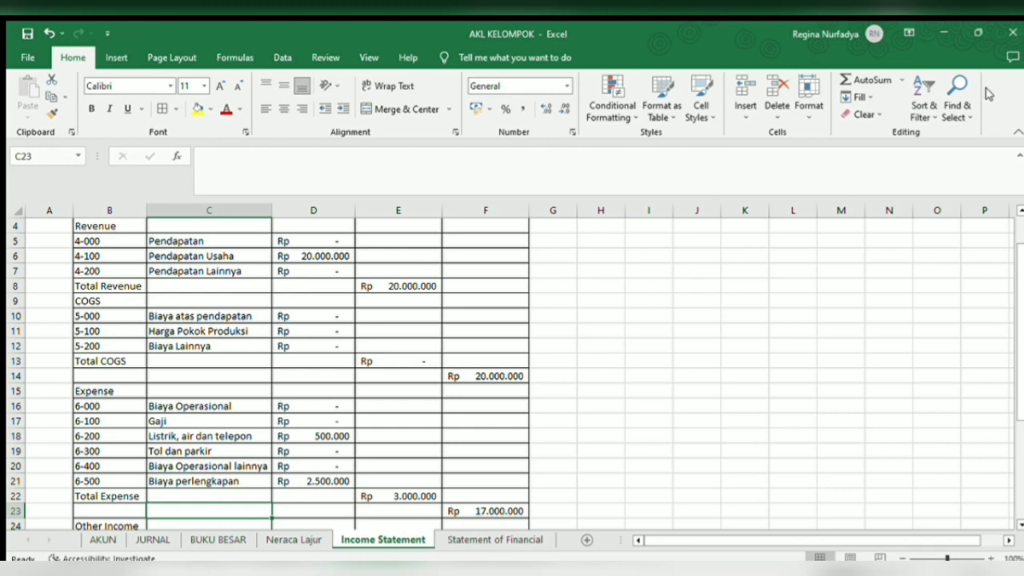
key(Right)
key(Down)
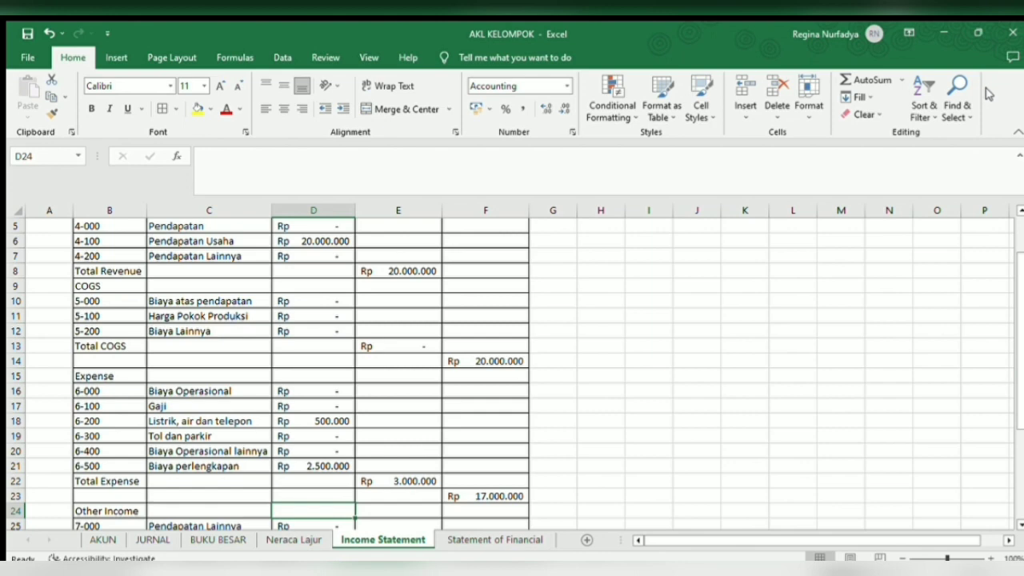
key(Right)
key(Down)
key(Up)
key(Up)
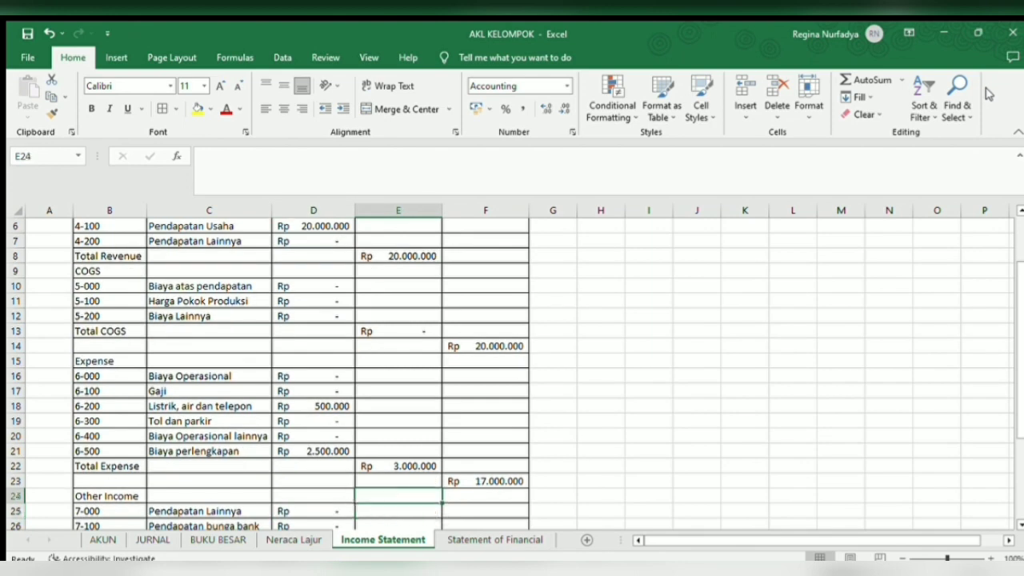
key(Right)
click(472, 451)
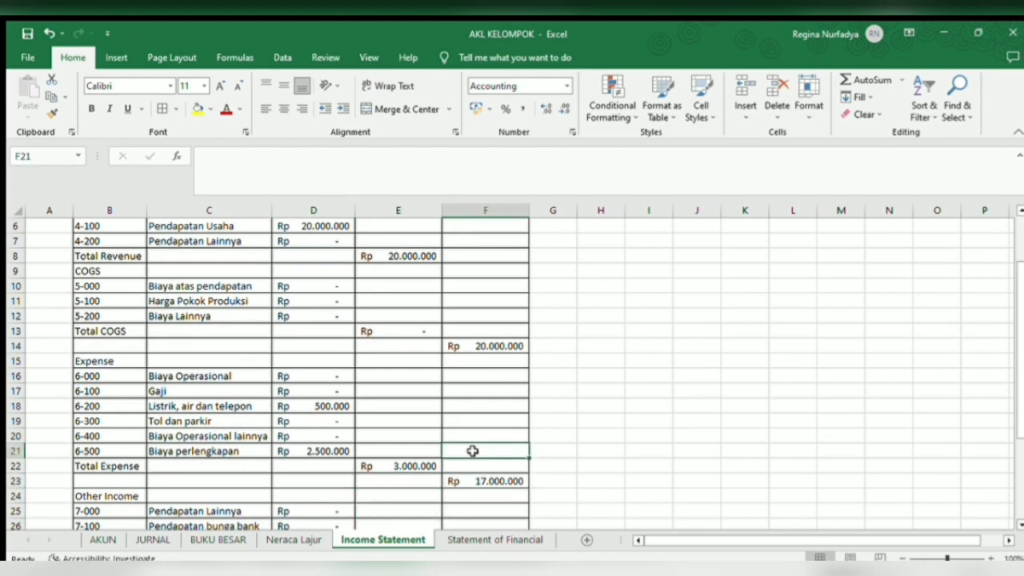
Step: Review the Other Income and Other Expense sections and inspect the Net Income formula at the end of the report
key(ctrl+Down)
key(ctrl+Down)
key(ctrl+Down)
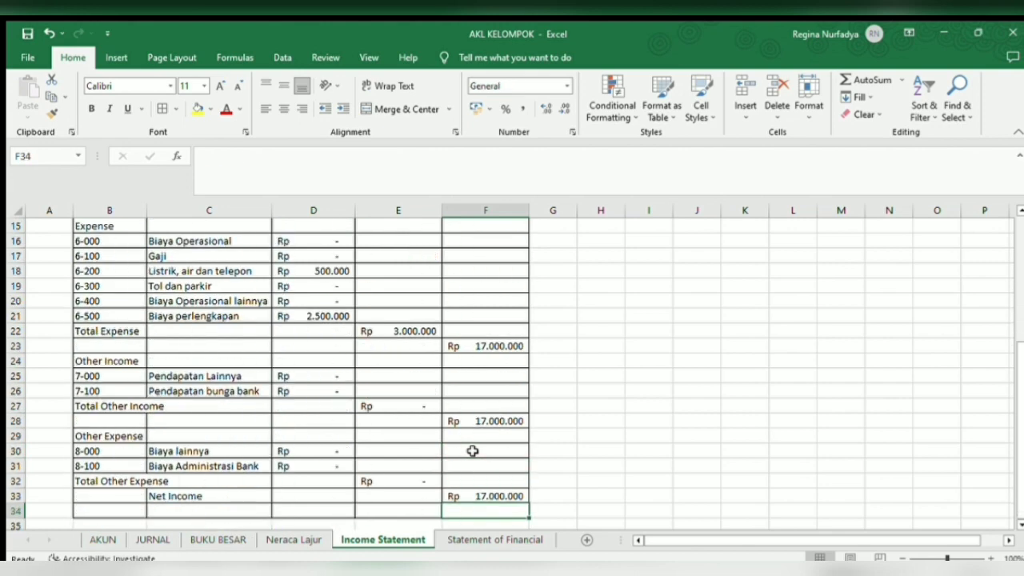
key(Up)
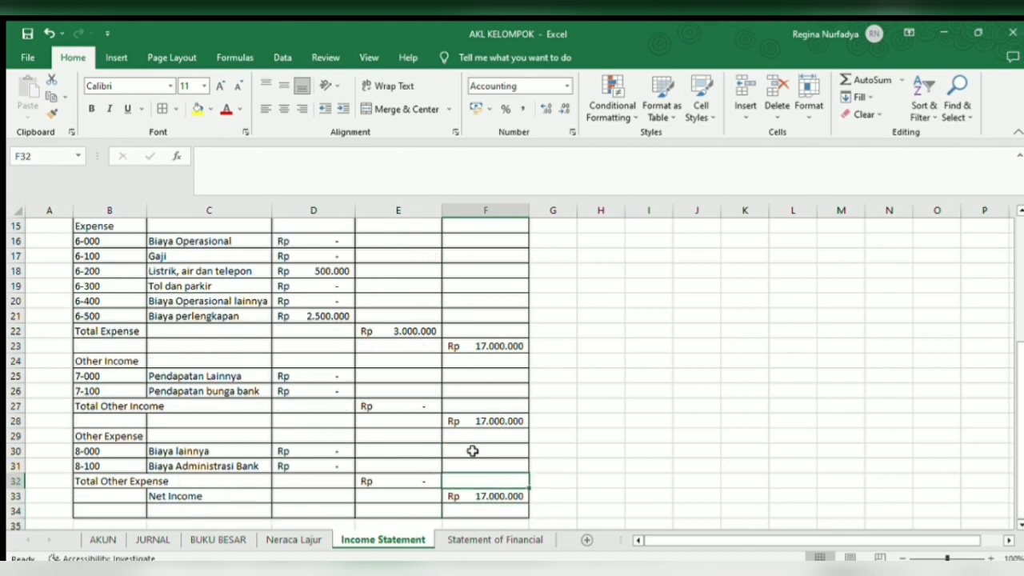
key(Down)
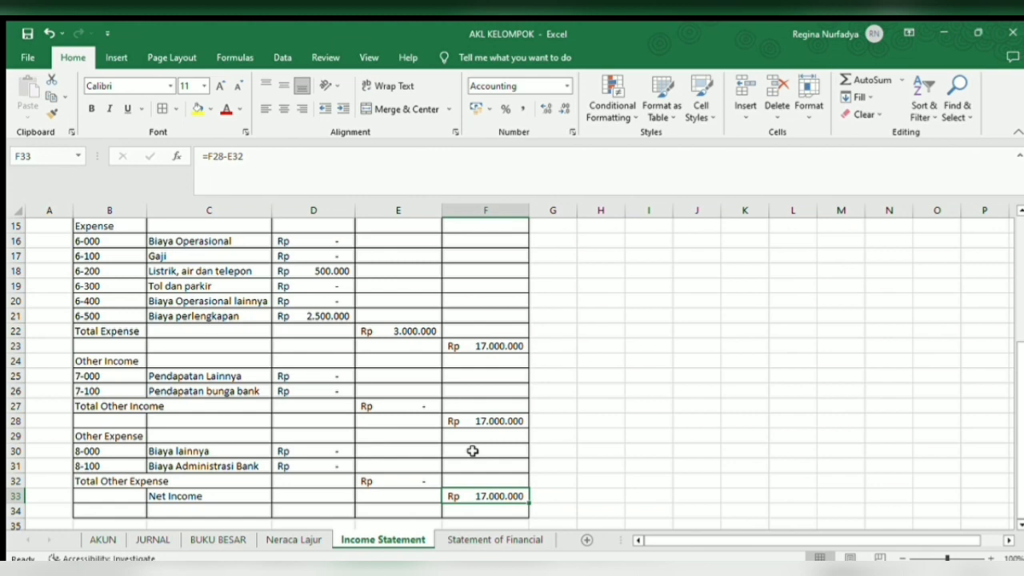
key(Down)
key(Down)
key(Down)
key(Down)
key(Down)
key(Down)
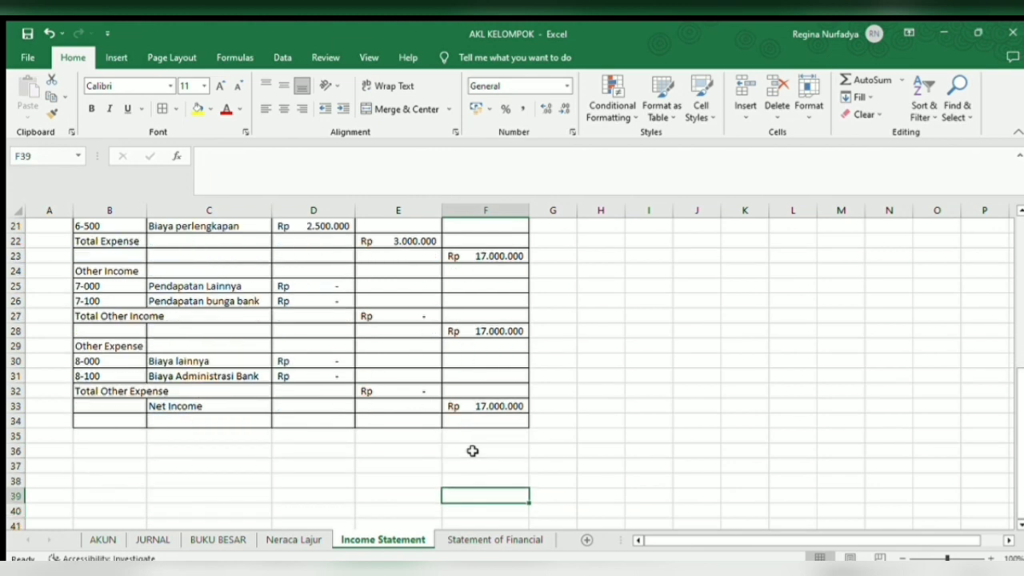
key(Up)
key(Up)
key(Up)
key(Up)
key(Up)
key(Up)
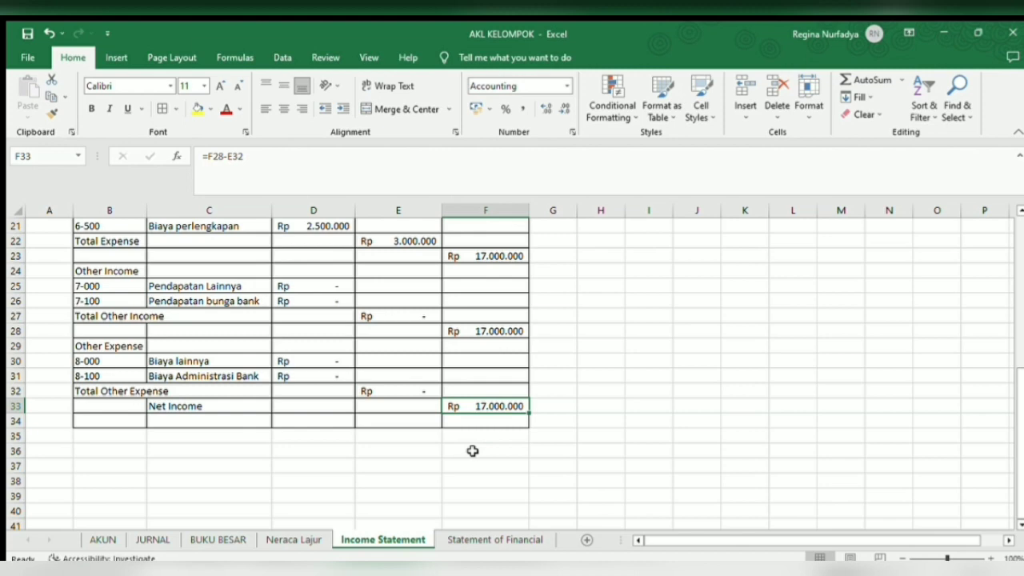
key(Down)
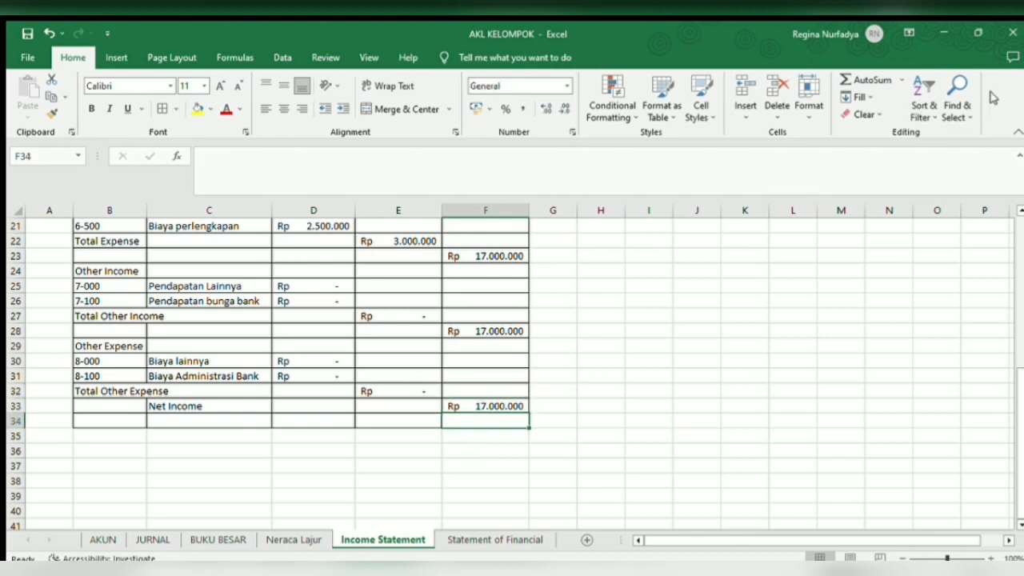
Step: Open the Statement of Financial sheet and compare the asset accounts and Total Aktiva with the liabilities, Modal and Total Utang dan Modal
key(ctrl+Page_Down)
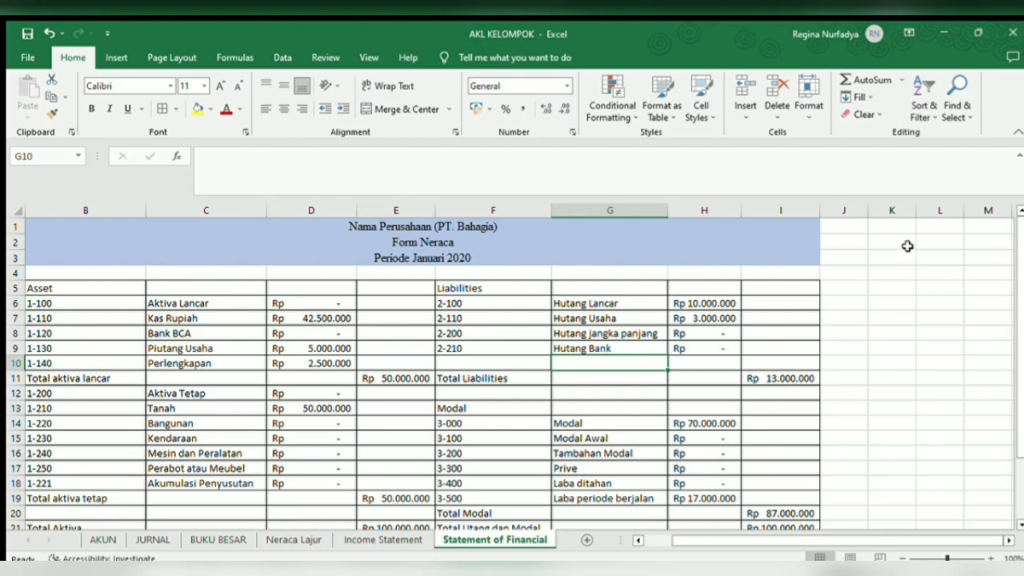
scroll(829, 349, down, 1)
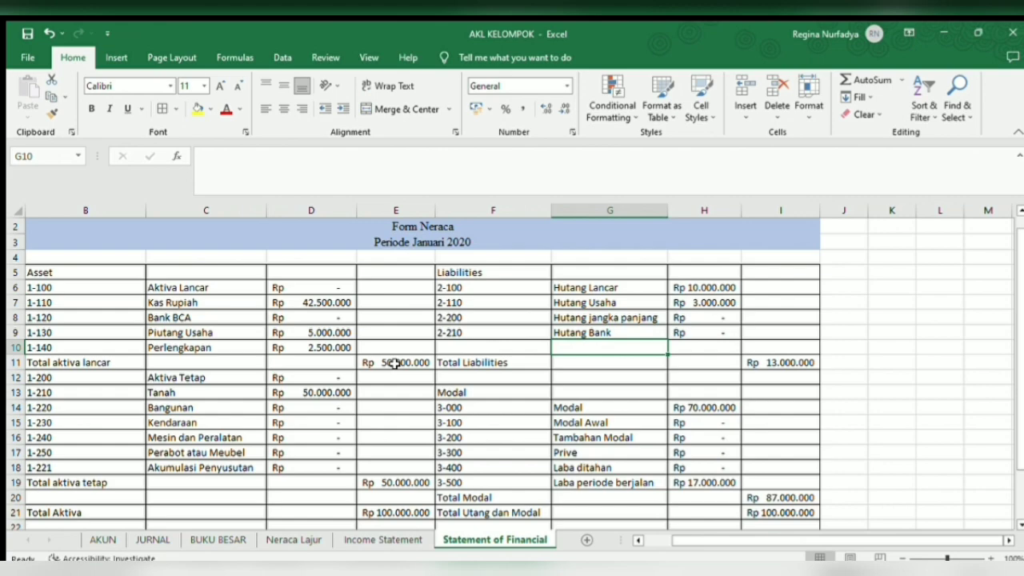
scroll(373, 383, down, 1)
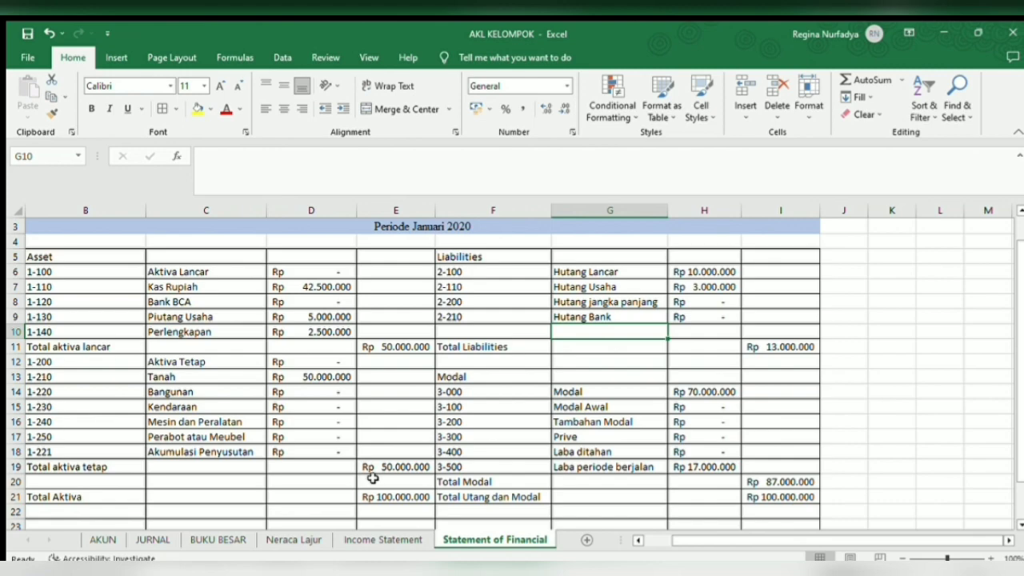
scroll(373, 479, down, 1)
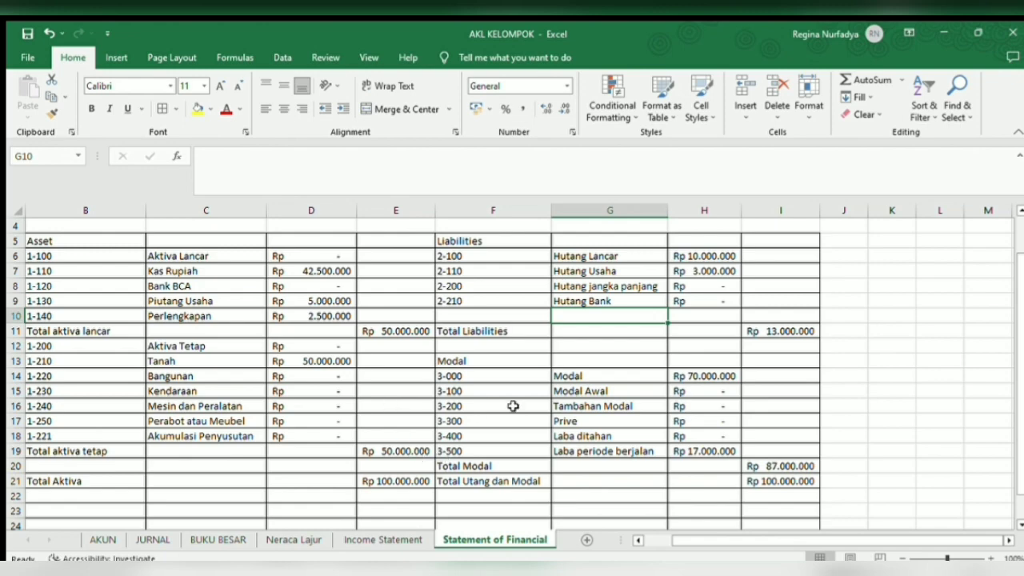
scroll(613, 370, up, 3)
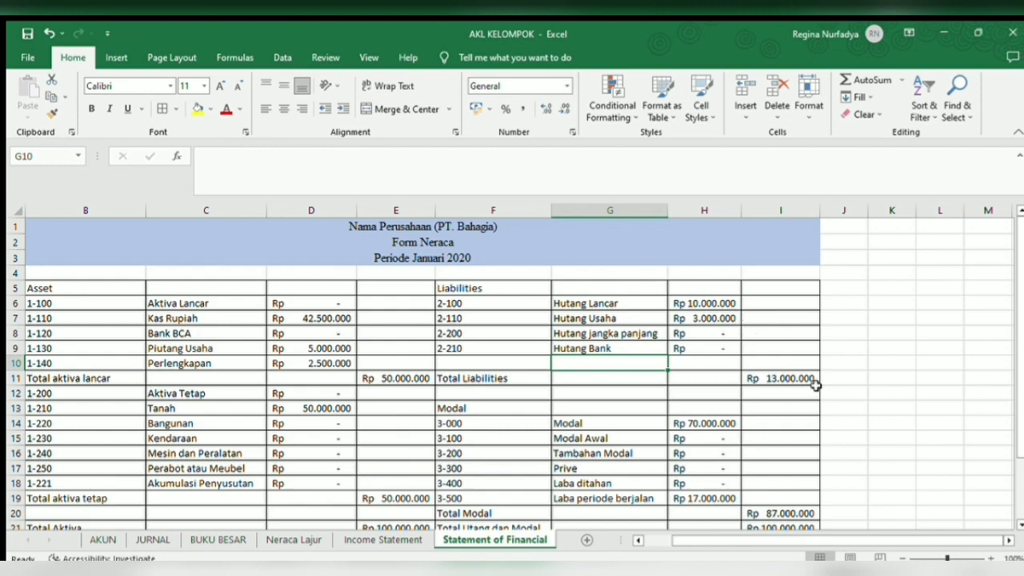
scroll(804, 376, down, 1)
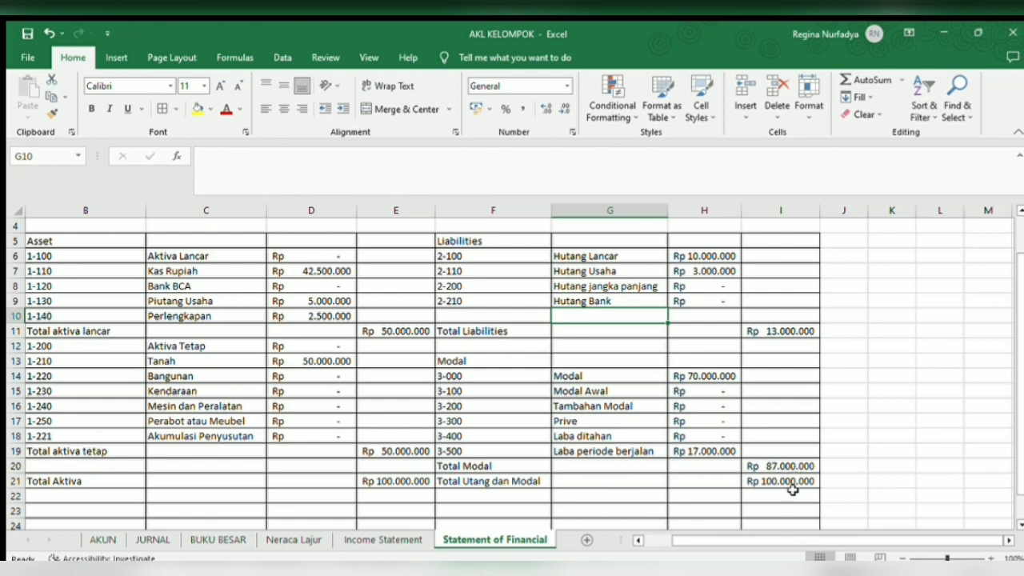
scroll(790, 486, up, 1)
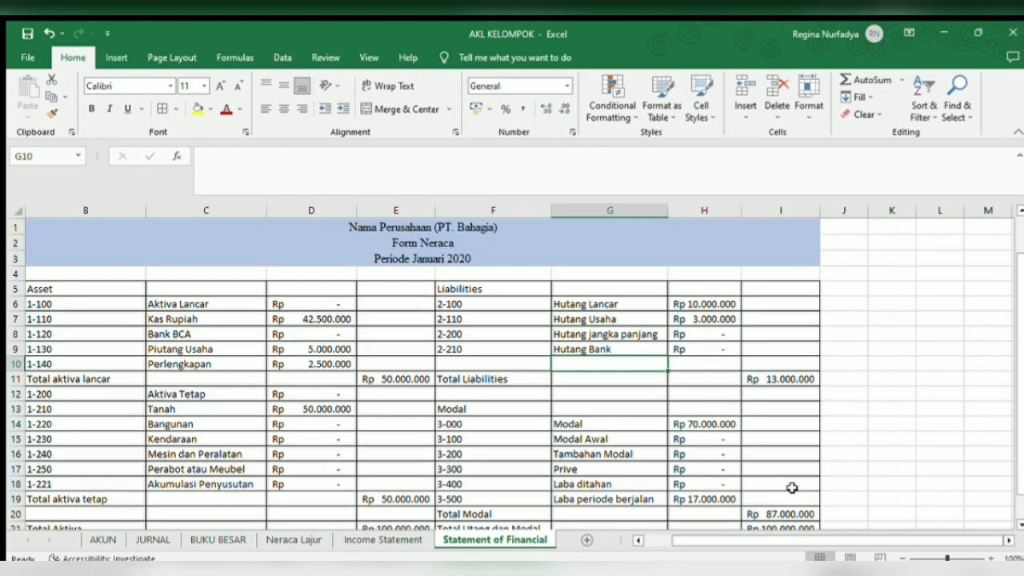